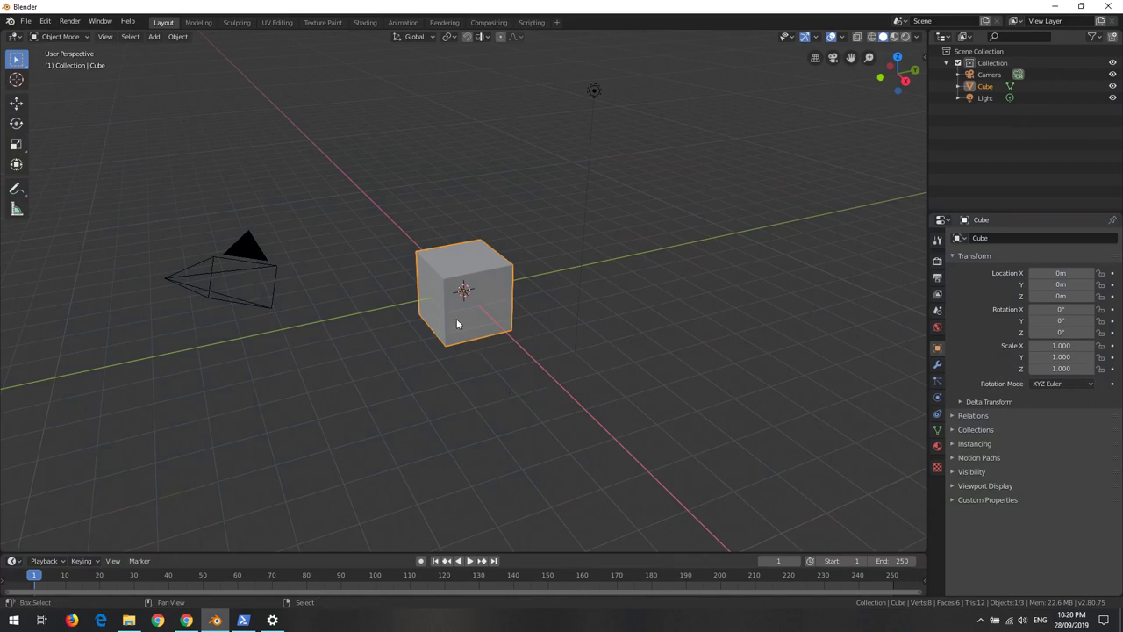
{"action": "middle_click_drag", "start_coordinate": [395, 321], "coordinate": [427, 348], "text": "shift"}
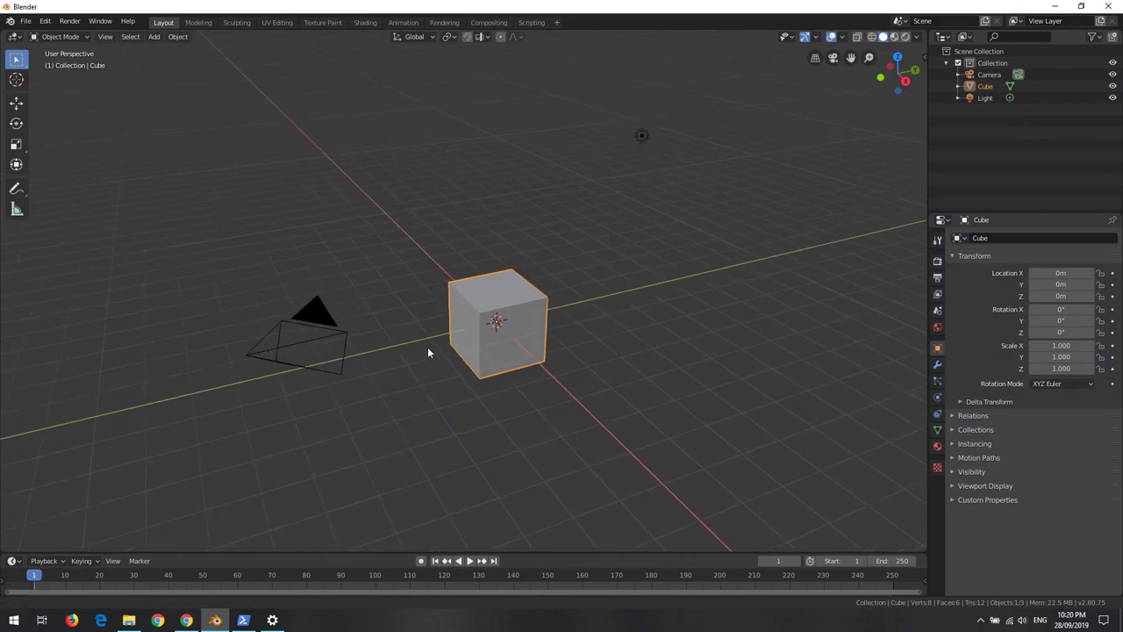
{"action": "mouse_move", "coordinate": [531, 330]}
{"action": "middle_mouse_down"}
{"action": "mouse_move", "coordinate": [494, 329]}
{"action": "mouse_move", "coordinate": [454, 283]}
{"action": "mouse_move", "coordinate": [521, 323]}
{"action": "middle_mouse_up"}
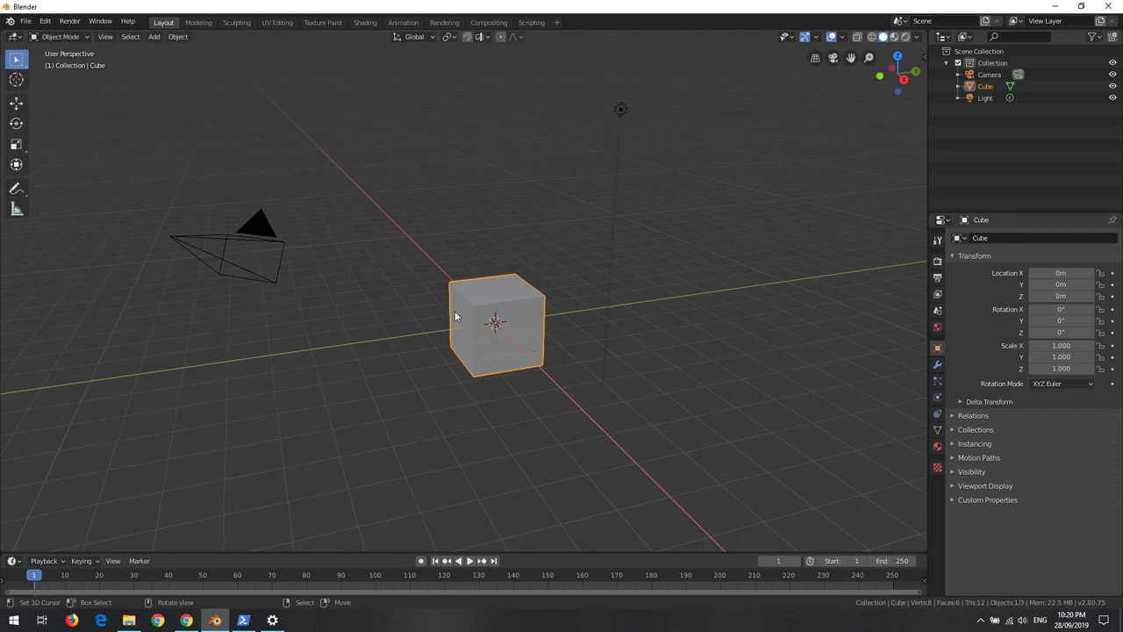
{"action": "middle_click_drag", "start_coordinate": [457, 316], "coordinate": [527, 268]}
Step: Switch to Chrome and examine the Astra missile reference photos from Military Watch Magazine and Business Today
{"action": "left_click", "coordinate": [186, 620]}
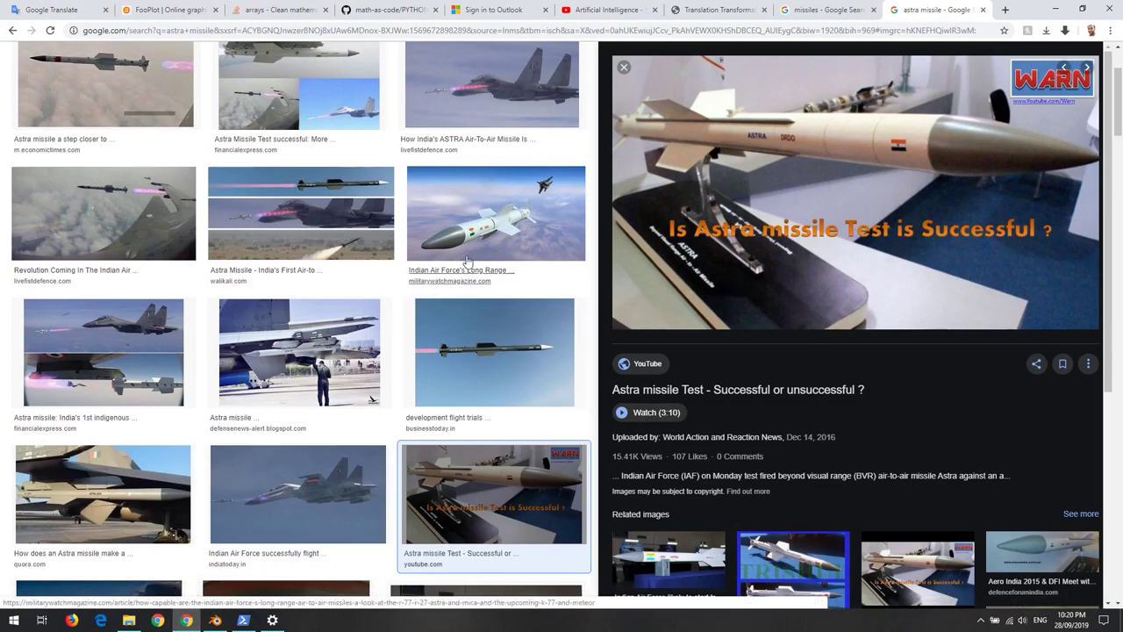
{"action": "left_click", "coordinate": [488, 230]}
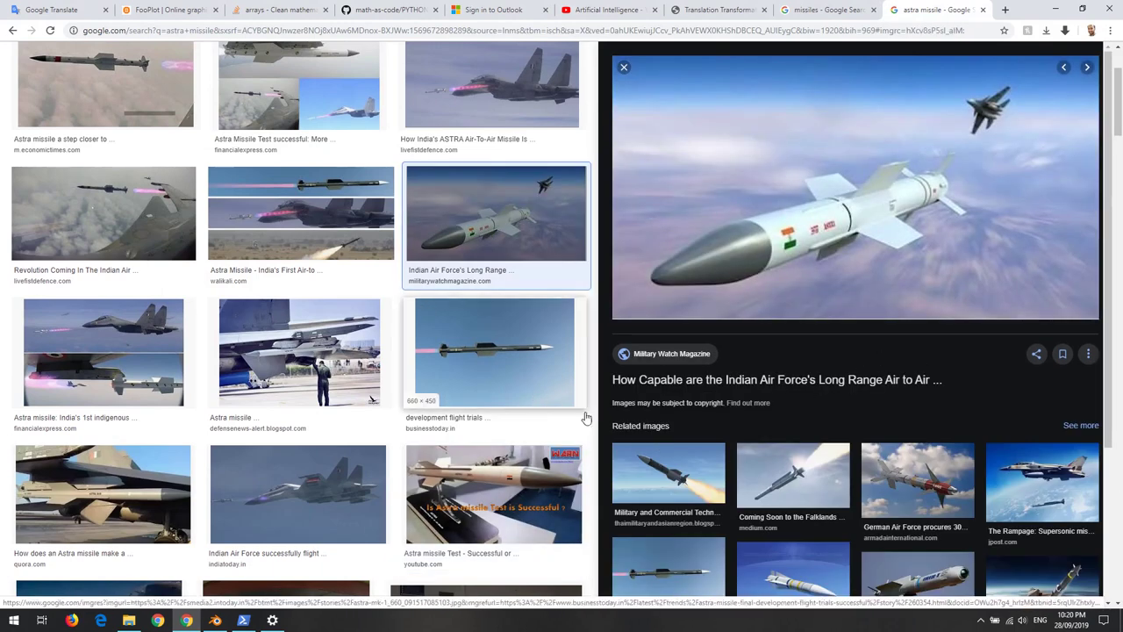
{"action": "left_click", "coordinate": [501, 397]}
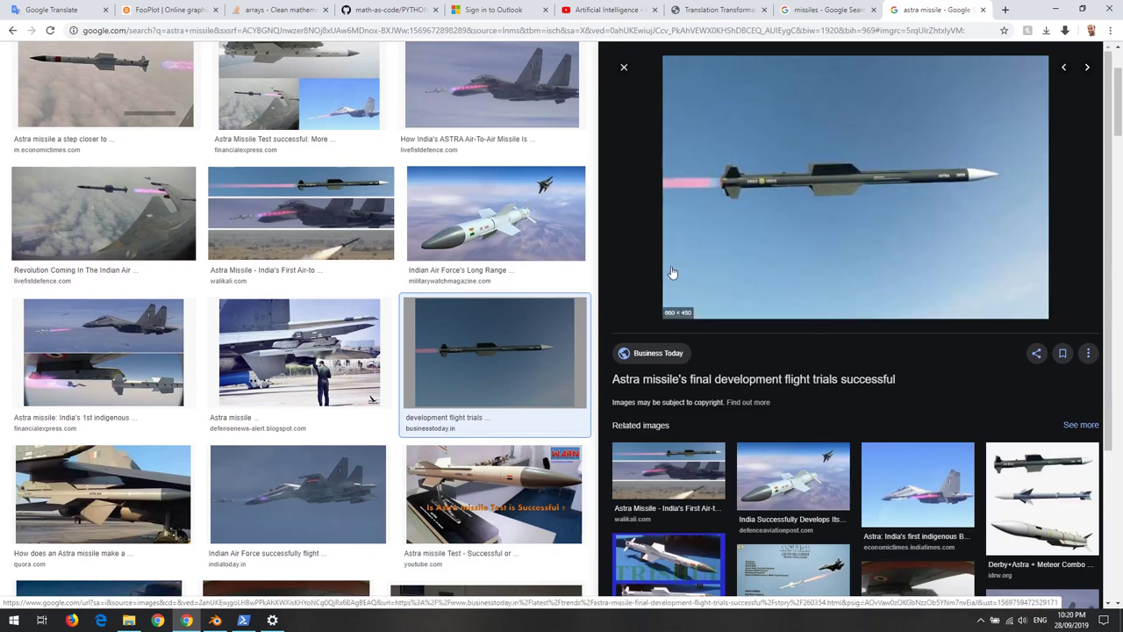
{"action": "left_click", "coordinate": [524, 246]}
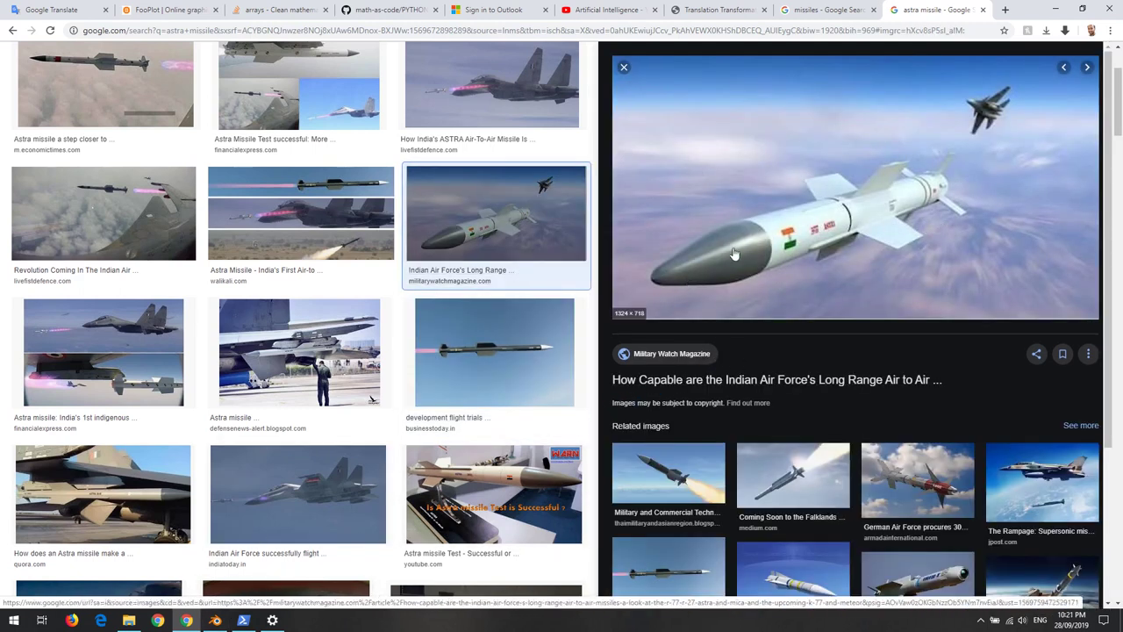
Step: Switch back to Blender and delete the default cube
{"action": "left_click", "coordinate": [215, 620]}
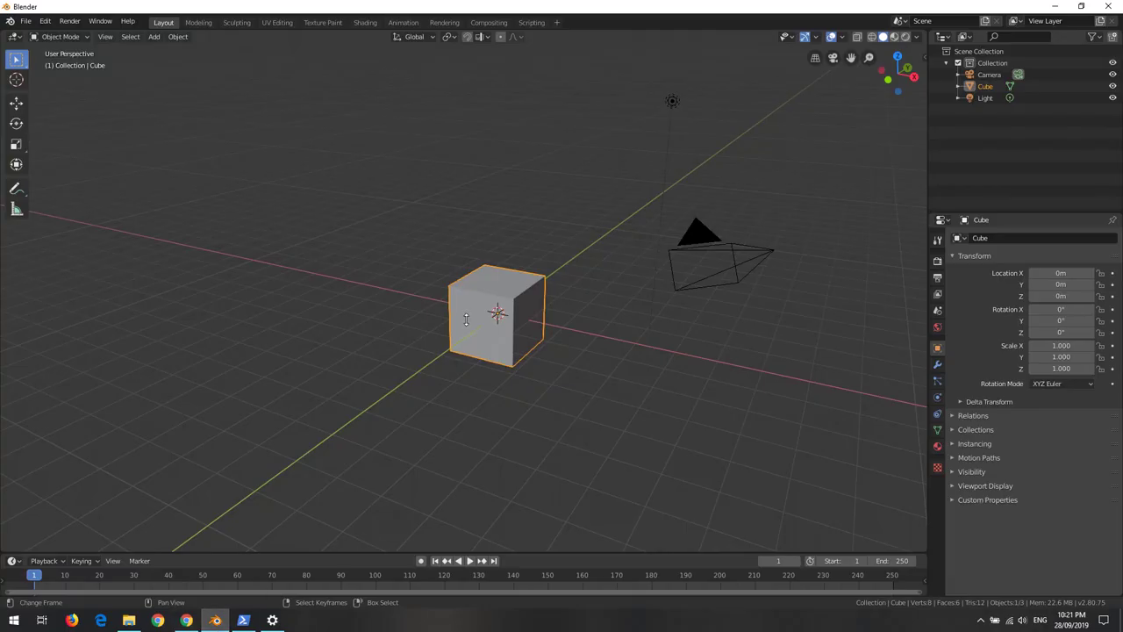
{"action": "scroll", "coordinate": [506, 304], "scroll_direction": "up", "scroll_amount": 6}
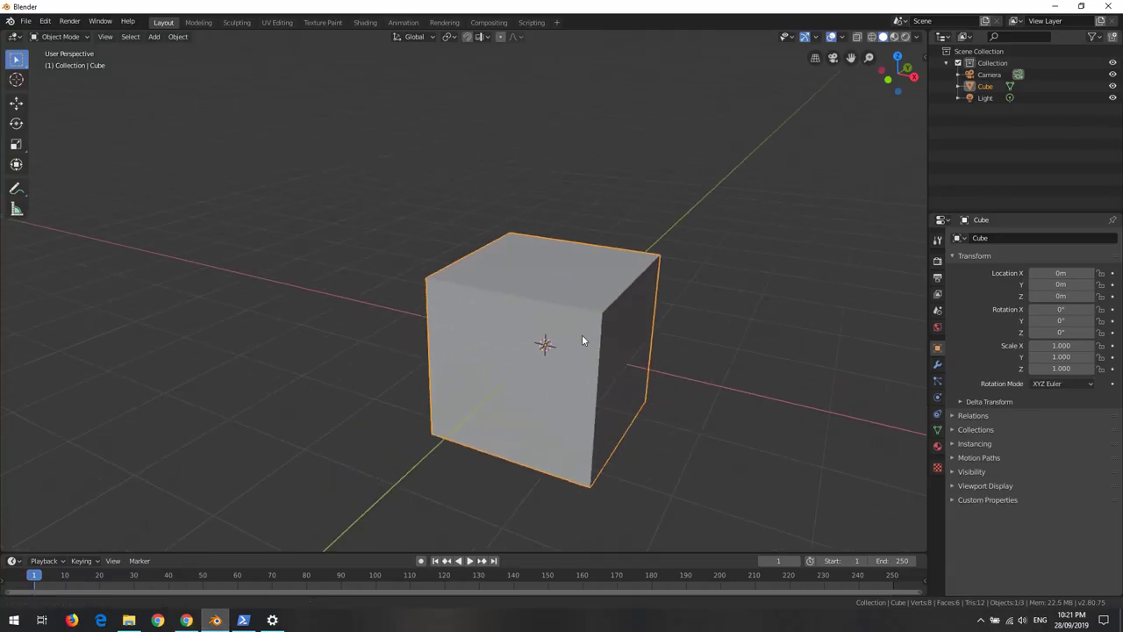
{"action": "middle_click_drag", "start_coordinate": [581, 334], "coordinate": [524, 280], "text": "shift"}
{"action": "scroll", "coordinate": [467, 278], "scroll_direction": "down", "scroll_amount": 3}
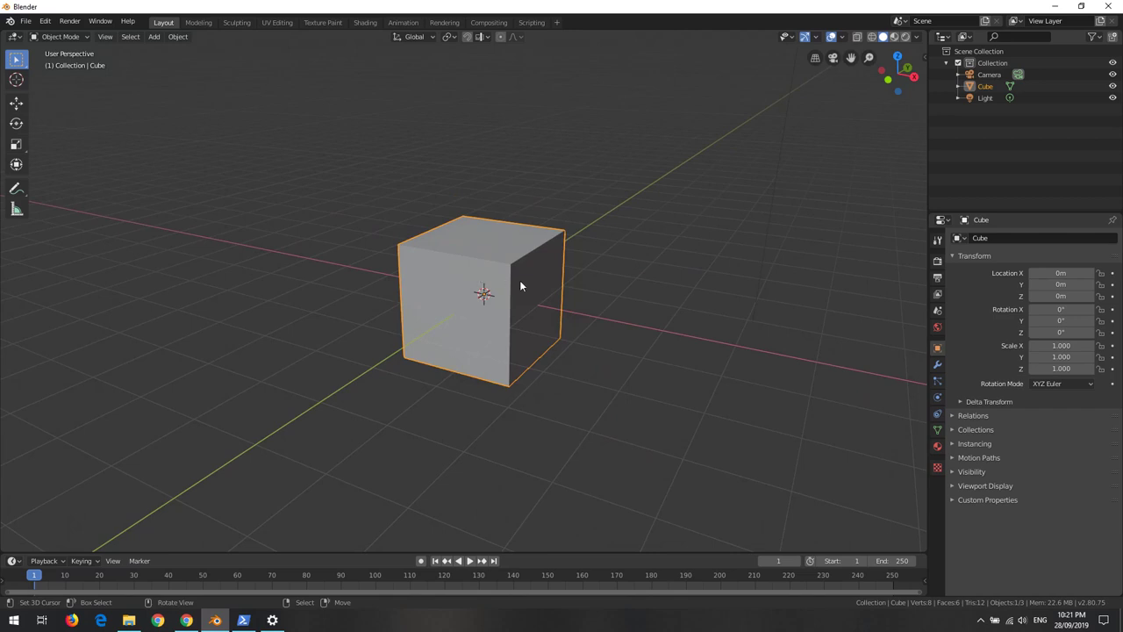
{"action": "scroll", "coordinate": [506, 275], "scroll_direction": "down", "scroll_amount": 4}
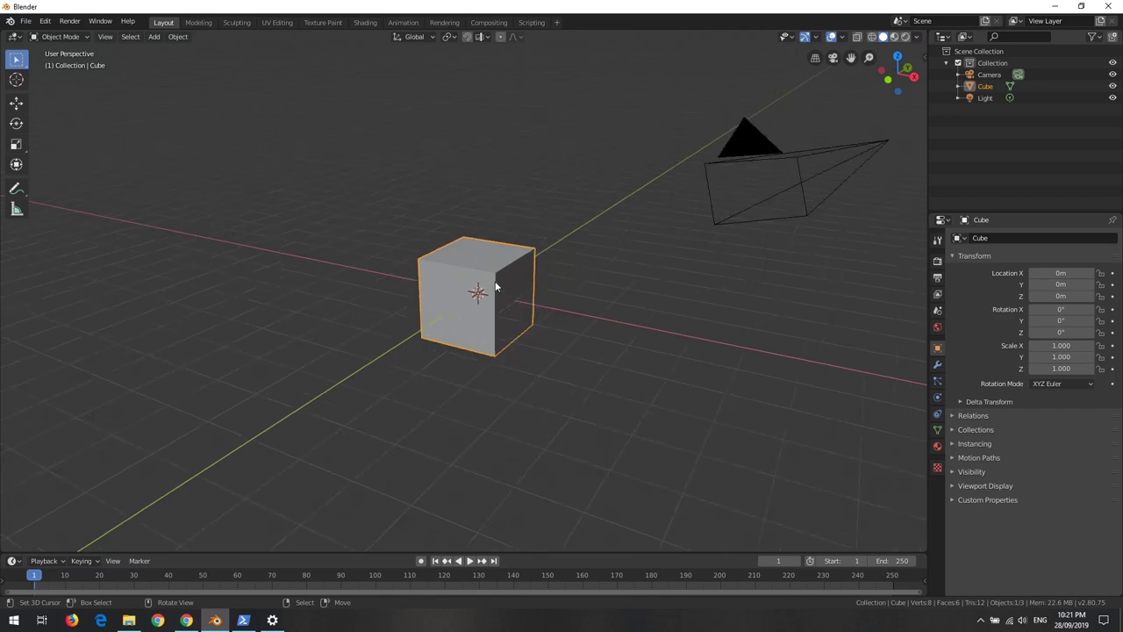
{"action": "middle_click_drag", "start_coordinate": [398, 279], "coordinate": [505, 283]}
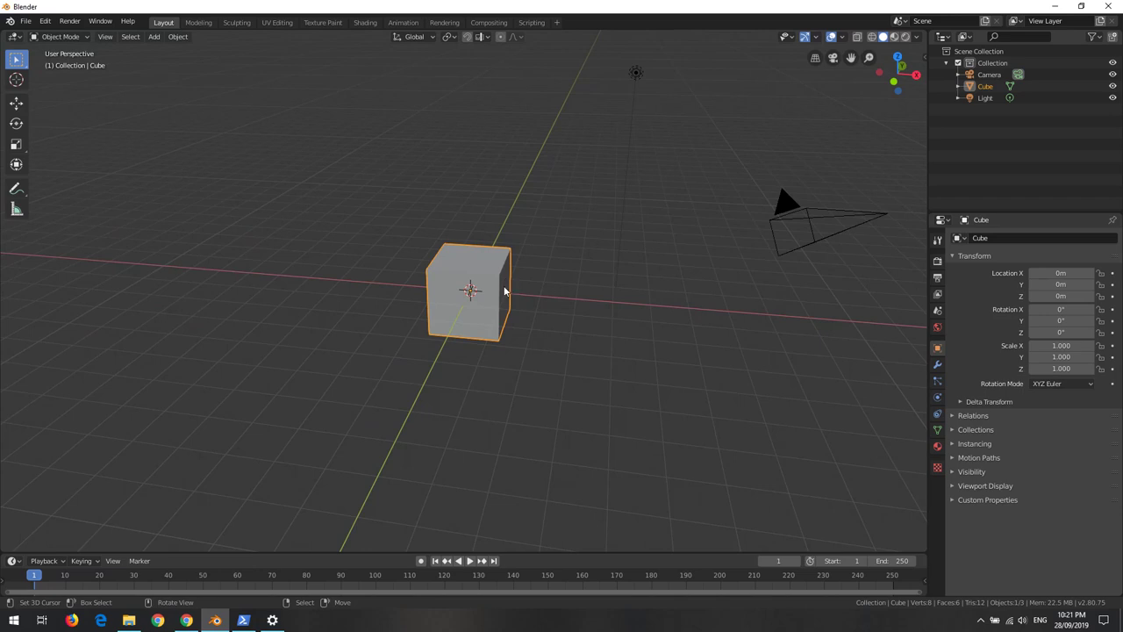
{"action": "key", "text": "x"}
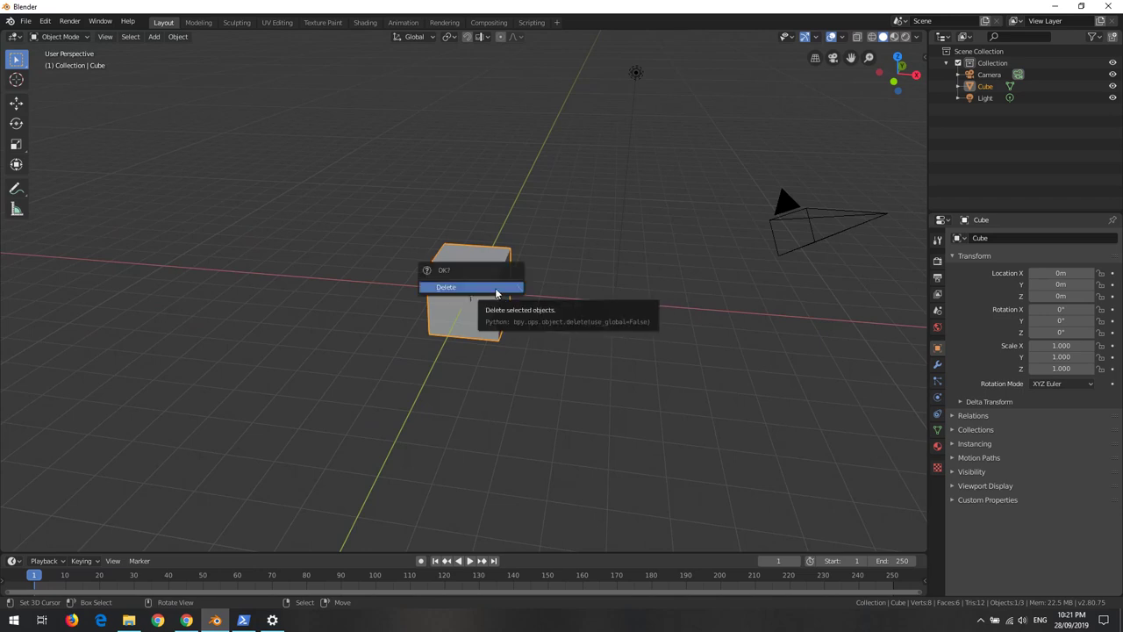
{"action": "left_click", "coordinate": [497, 293]}
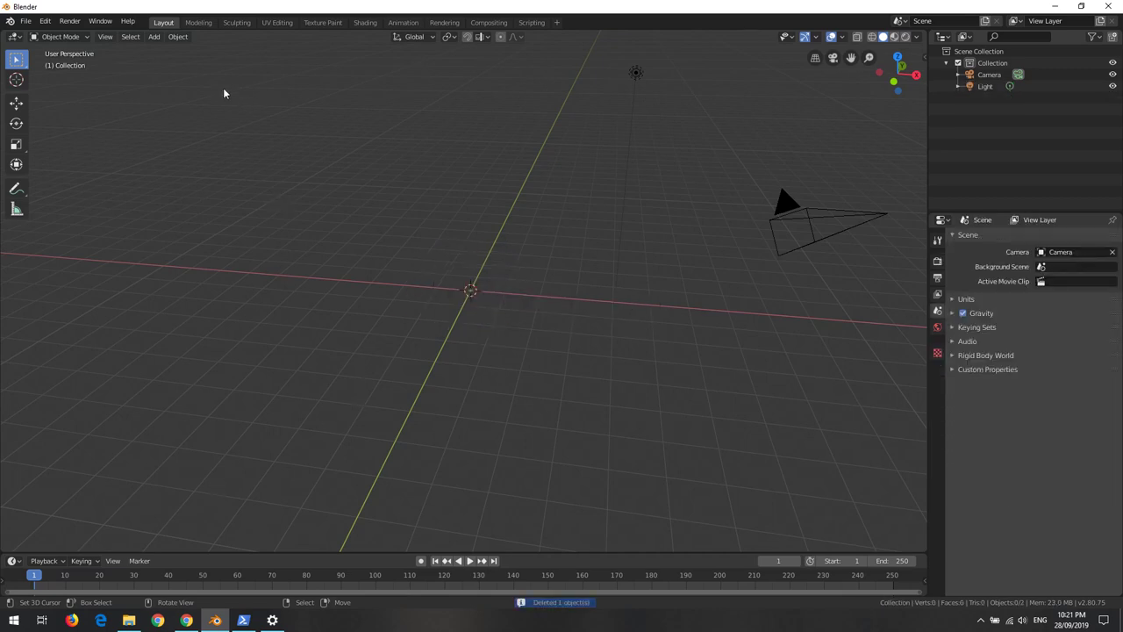
Step: Switch to the Modeling workspace and add a circle mesh at the origin
{"action": "left_click", "coordinate": [209, 27]}
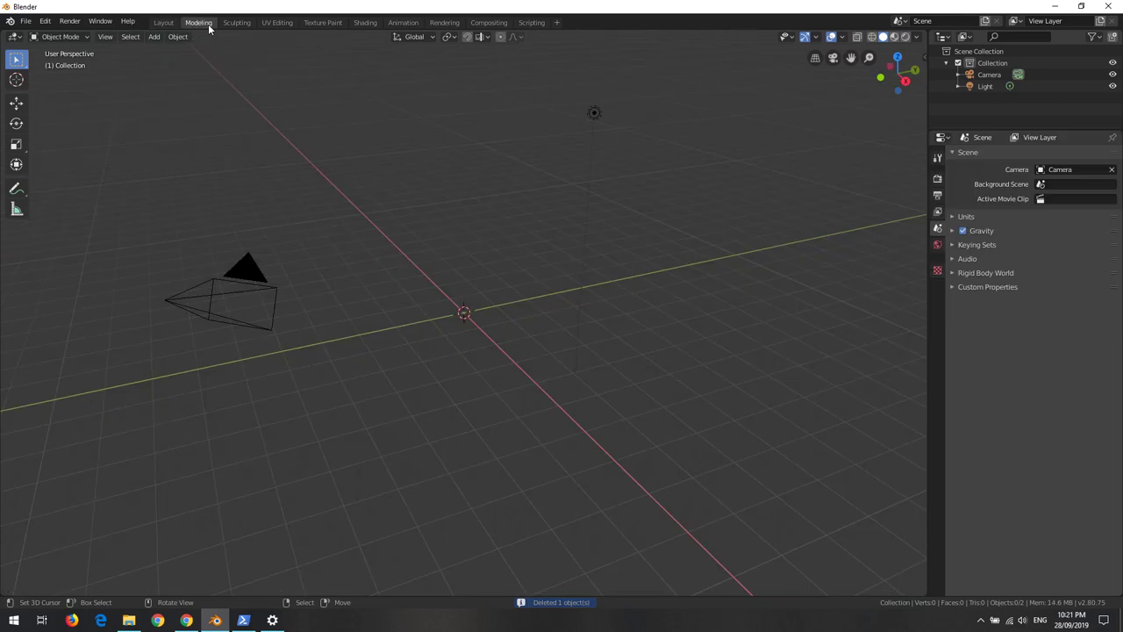
{"action": "middle_click_drag", "start_coordinate": [477, 304], "coordinate": [486, 310], "text": "shift"}
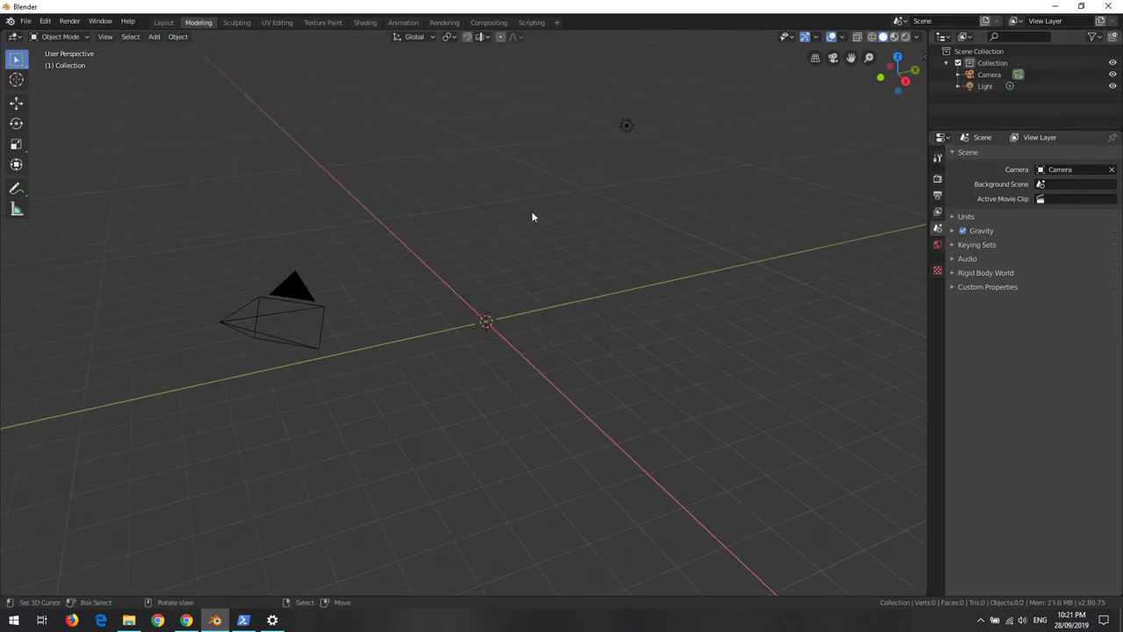
{"action": "left_click", "coordinate": [161, 40]}
{"action": "mouse_move", "coordinate": [160, 50]}
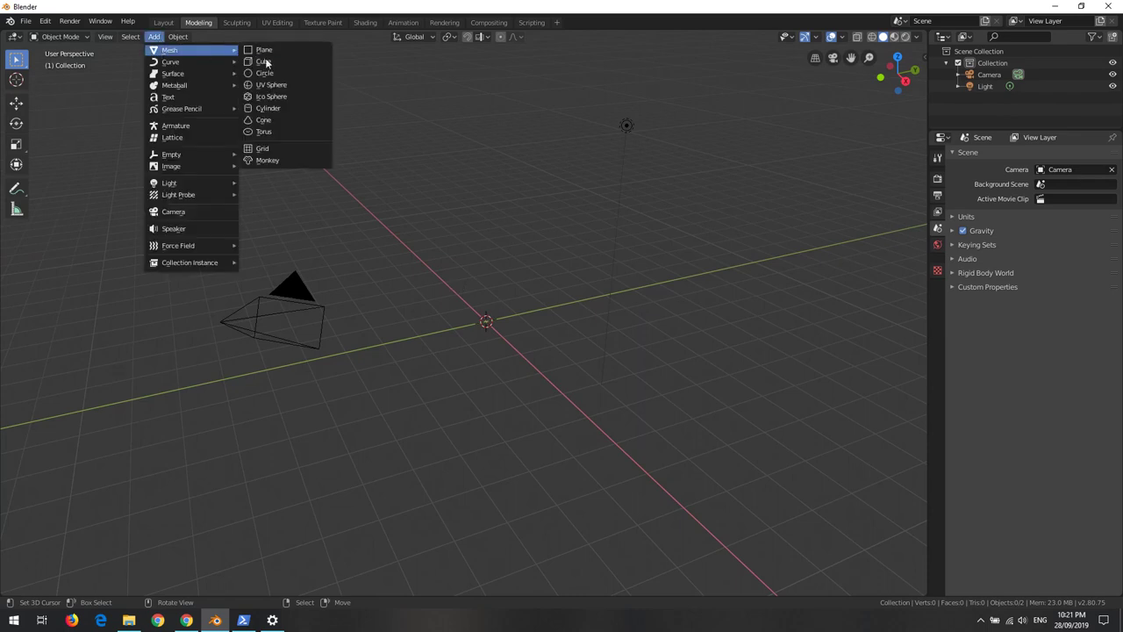
{"action": "left_click", "coordinate": [315, 74]}
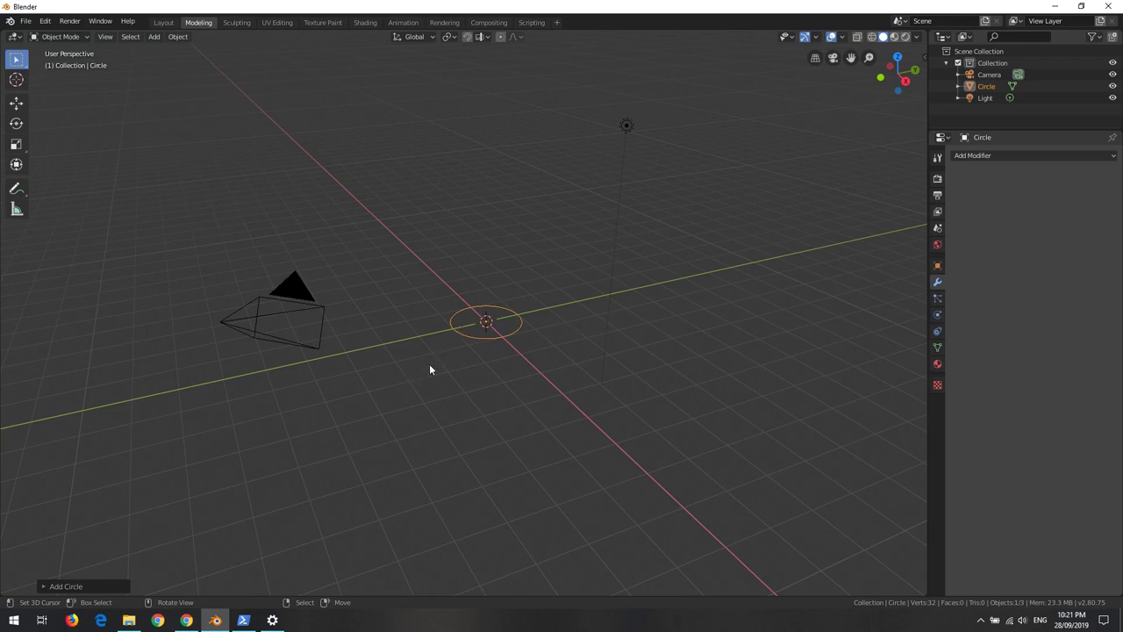
Step: Set the new circle's radius to 0.25 m after checking the missile reference photo in Chrome
{"action": "left_click", "coordinate": [48, 586]}
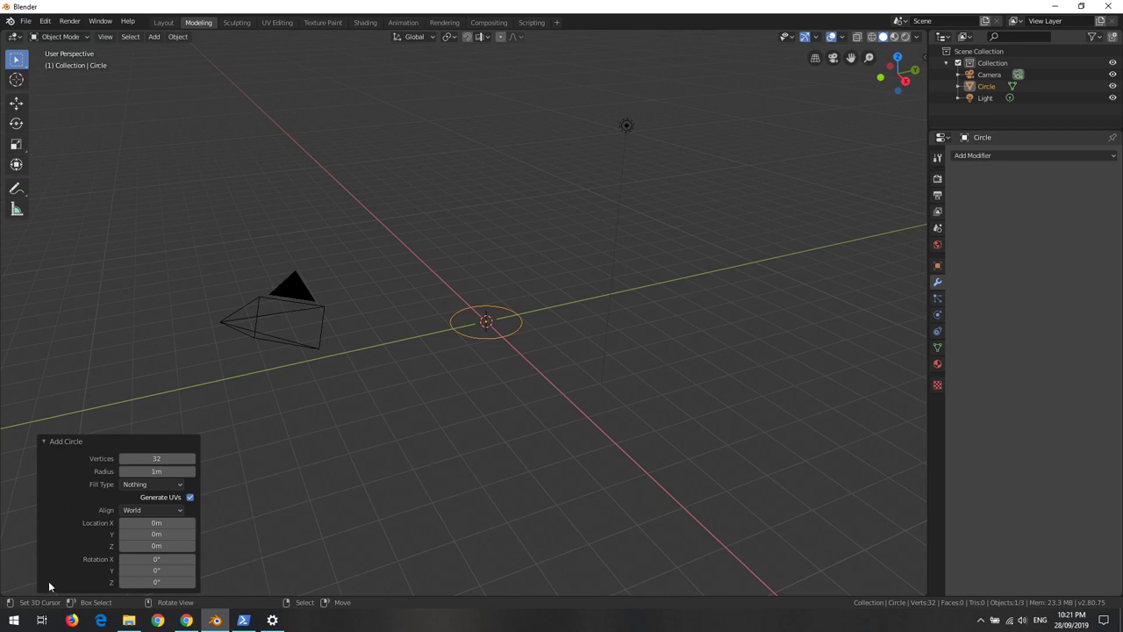
{"action": "scroll", "coordinate": [504, 290], "scroll_direction": "up", "scroll_amount": 5}
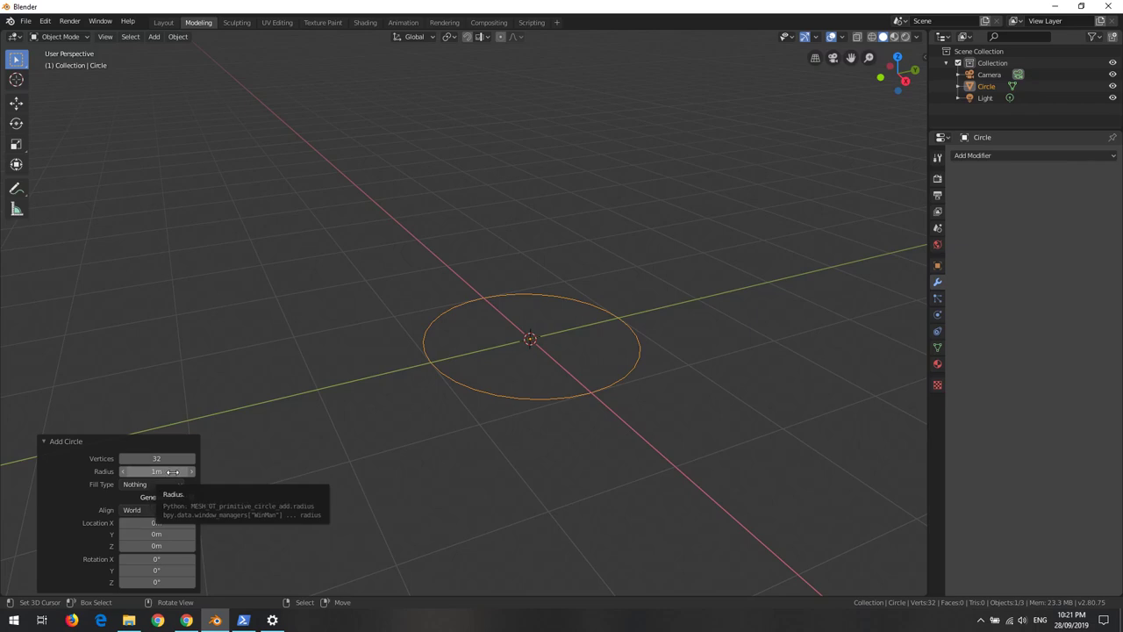
{"action": "left_click", "coordinate": [186, 620]}
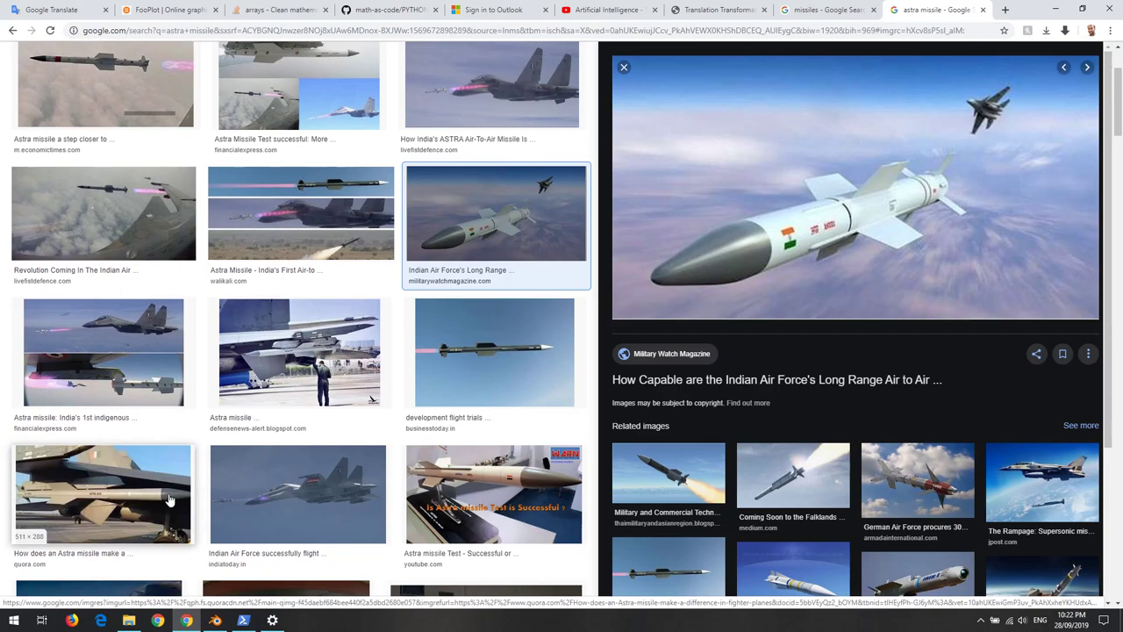
{"action": "left_click", "coordinate": [215, 620]}
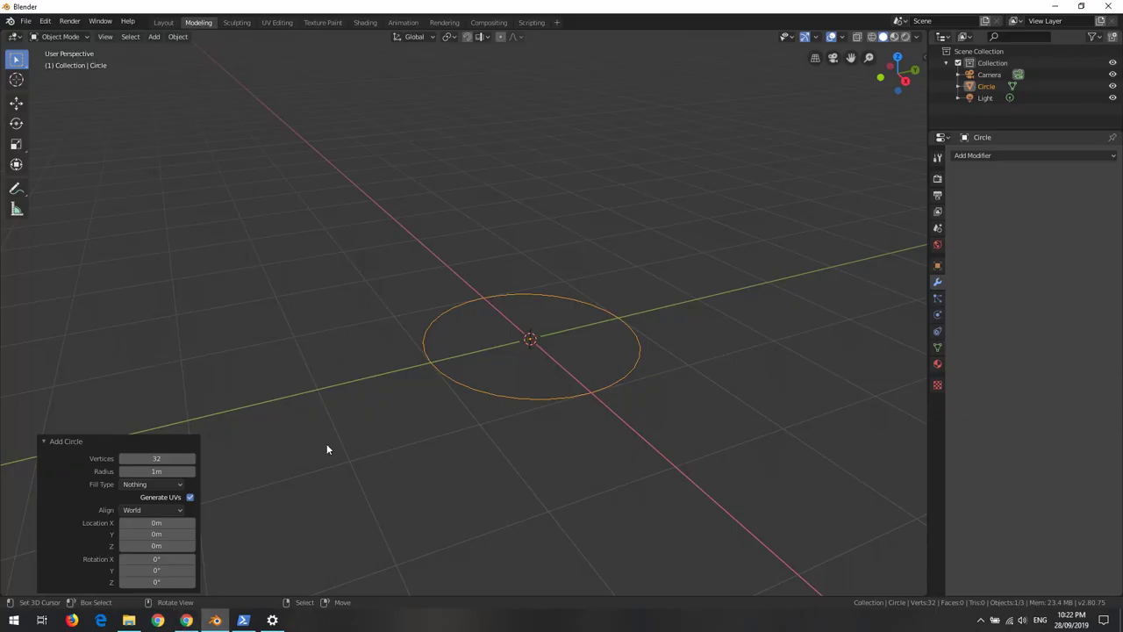
{"action": "left_click", "coordinate": [167, 471]}
{"action": "type", "text": "0.25"}
{"action": "key", "text": "Return"}
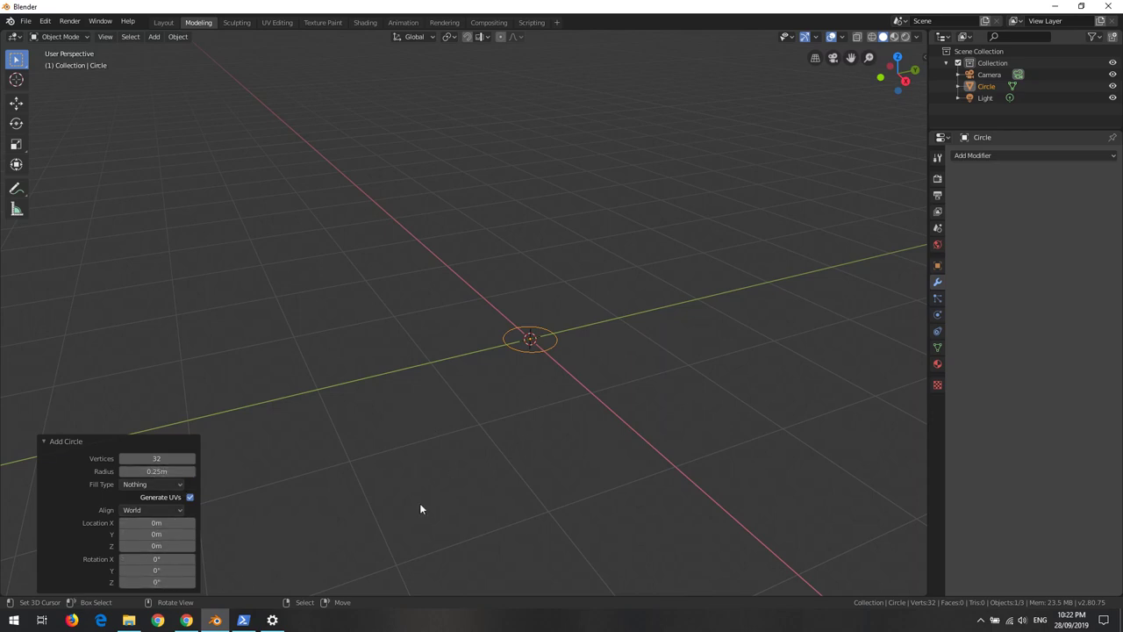
Step: Show the circle enlarged in the top orthographic view and enter Edit Mode on it
{"action": "scroll", "coordinate": [555, 330], "scroll_direction": "up", "scroll_amount": 1}
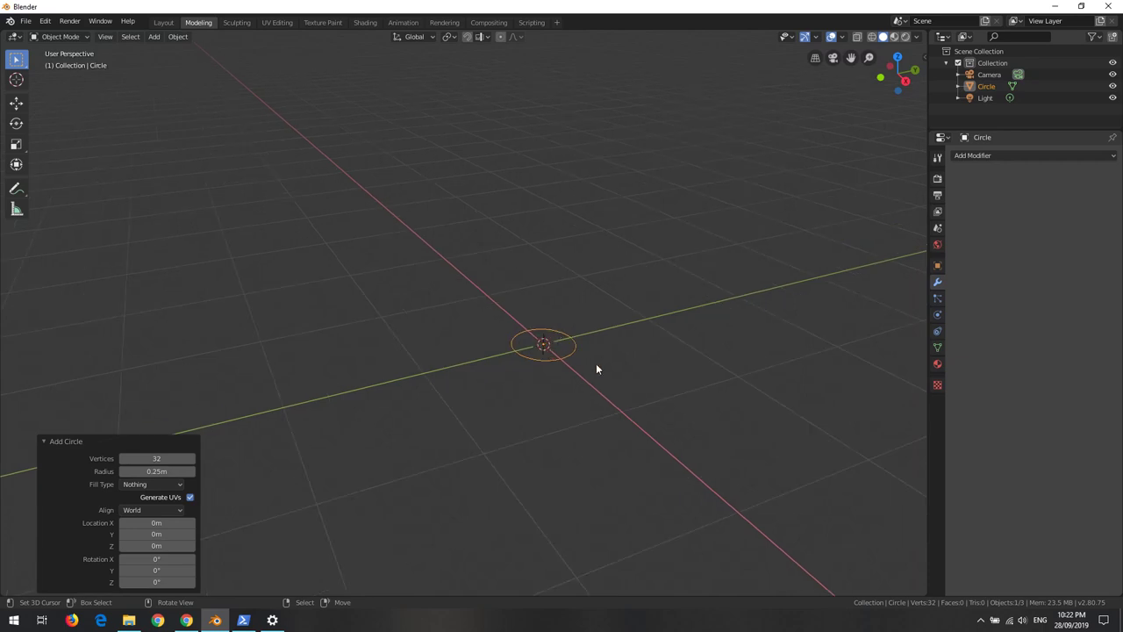
{"action": "middle_click_drag", "start_coordinate": [592, 373], "coordinate": [542, 380], "text": "shift"}
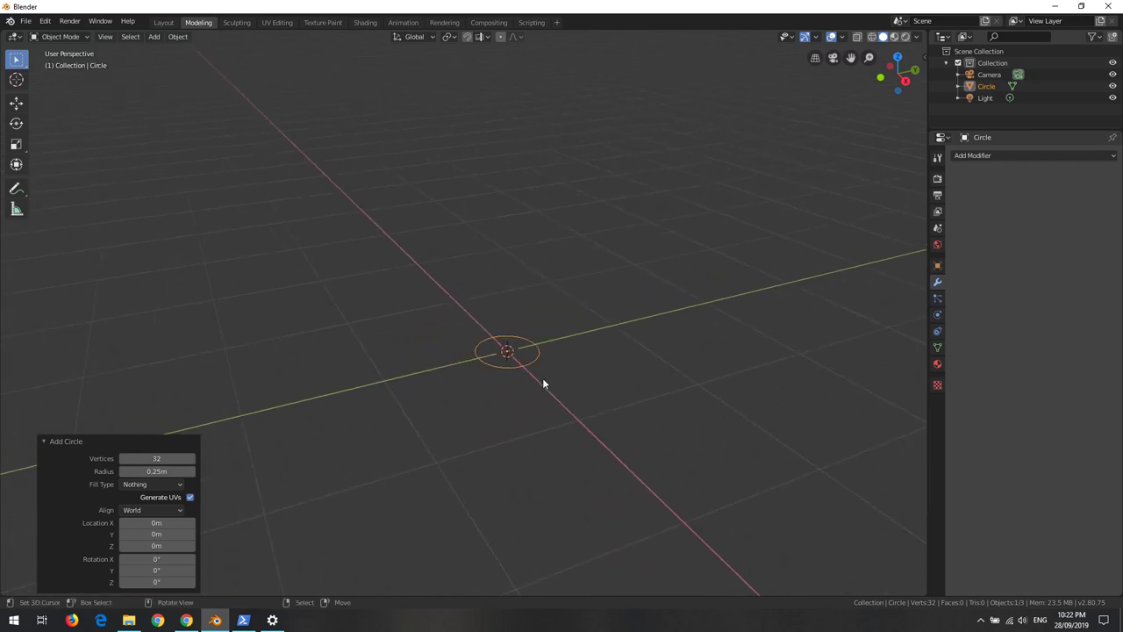
{"action": "key", "text": "KP_7"}
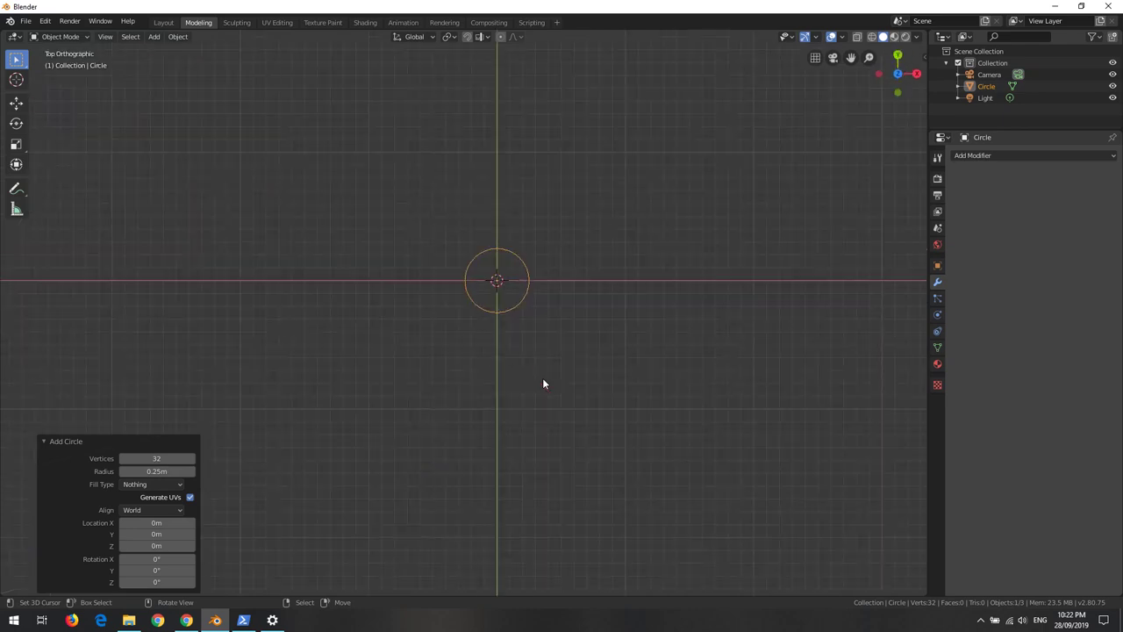
{"action": "middle_click_drag", "start_coordinate": [548, 263], "coordinate": [524, 339], "text": "shift"}
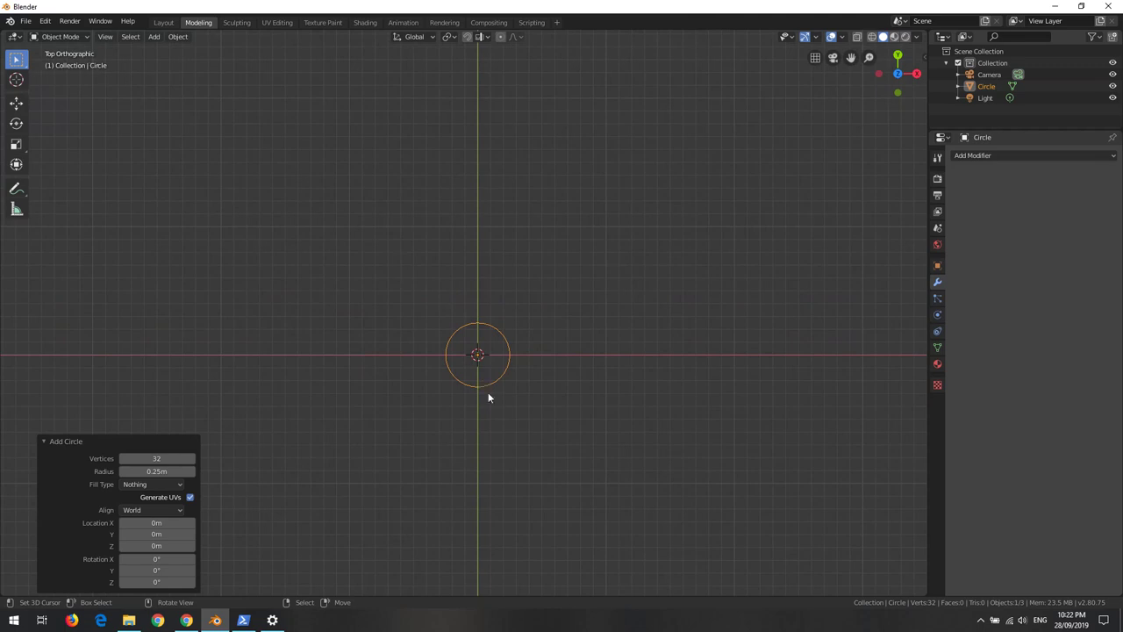
{"action": "scroll", "coordinate": [489, 398], "scroll_direction": "up", "scroll_amount": 5}
{"action": "scroll", "coordinate": [508, 413], "scroll_direction": "down", "scroll_amount": 2}
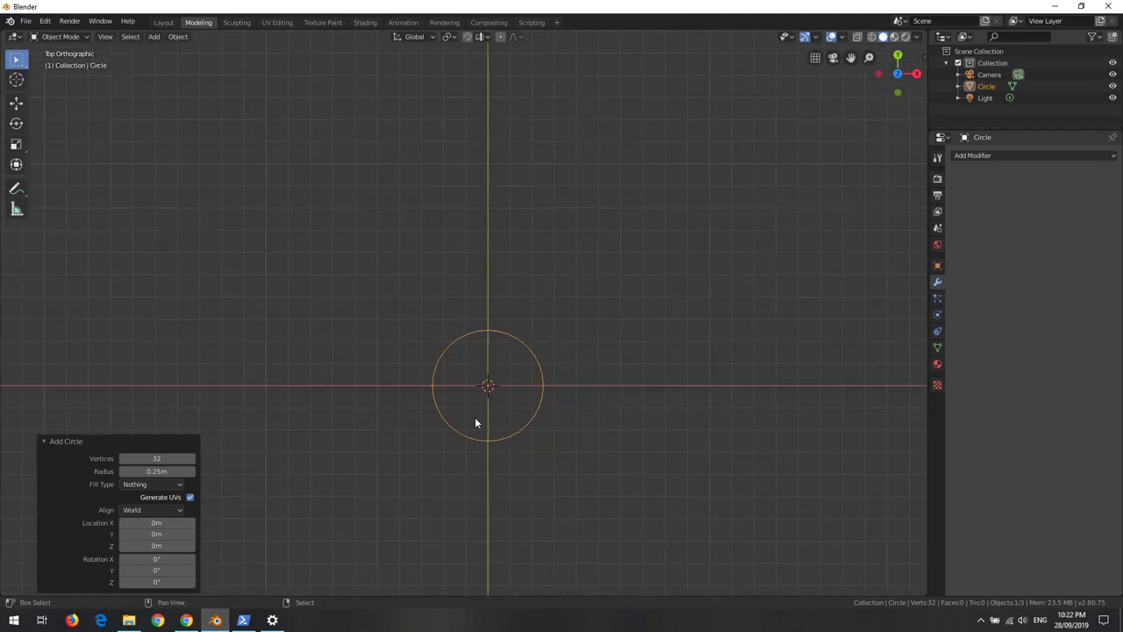
{"action": "middle_click_drag", "start_coordinate": [475, 423], "coordinate": [484, 346], "text": "shift"}
{"action": "scroll", "coordinate": [502, 307], "scroll_direction": "up", "scroll_amount": 5}
{"action": "middle_click_drag", "start_coordinate": [581, 293], "coordinate": [541, 301], "text": "shift"}
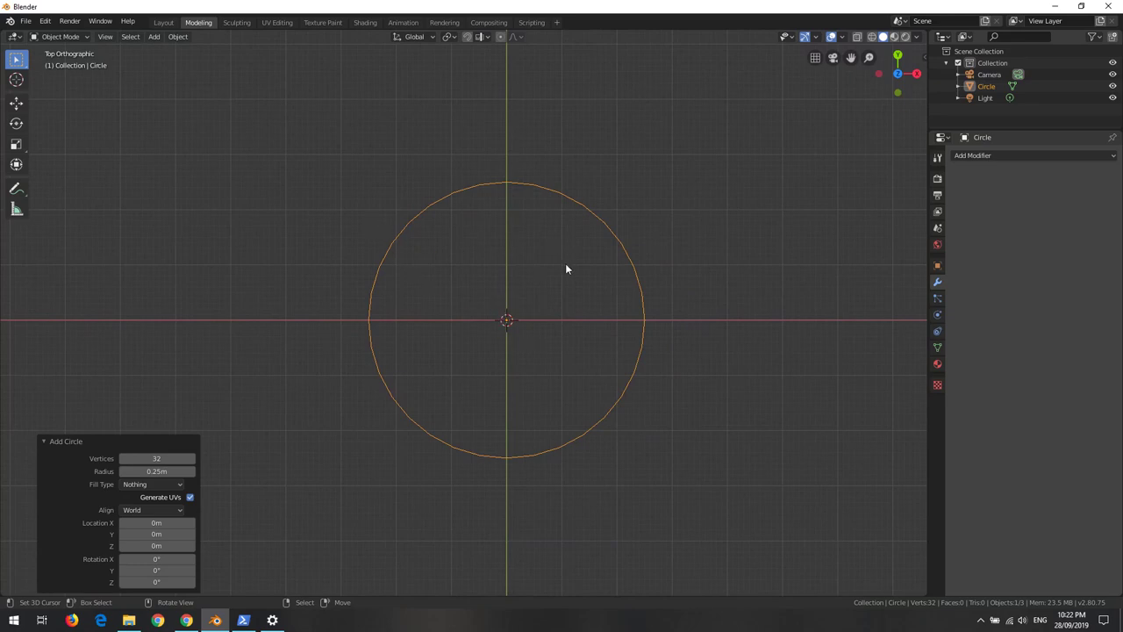
{"action": "key", "text": "Tab"}
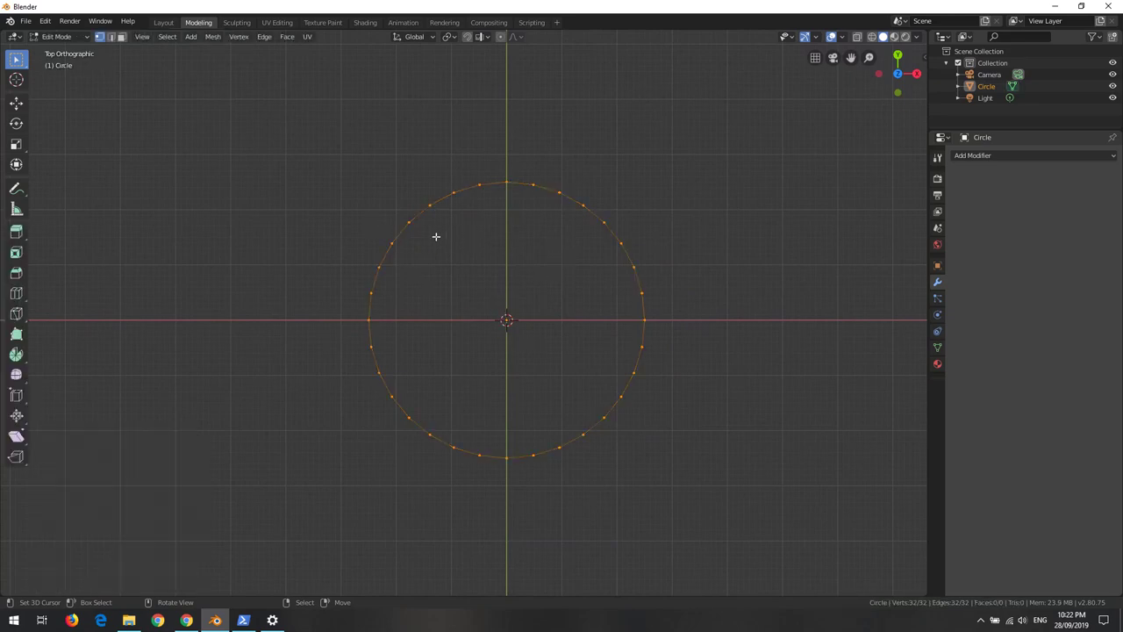
Step: Clear the vertex selection and pick individual vertices around the circle
{"action": "key", "text": "alt+a"}
{"action": "left_click", "coordinate": [398, 360]}
{"action": "left_click", "coordinate": [451, 435]}
{"action": "left_click", "coordinate": [607, 220]}
{"action": "scroll", "coordinate": [484, 311], "scroll_direction": "down", "scroll_amount": 2}
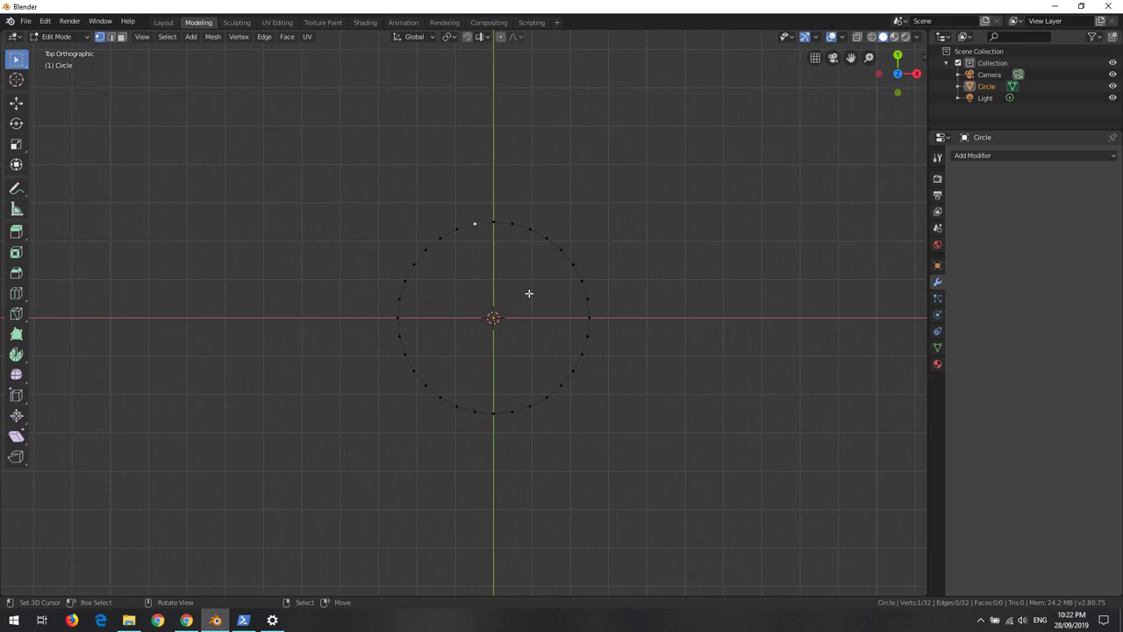
Step: Select all of the circle's edges in edge select mode and extrude them about 0.59 m upward along Z in the front view
{"action": "key", "text": "a"}
{"action": "left_click", "coordinate": [112, 37]}
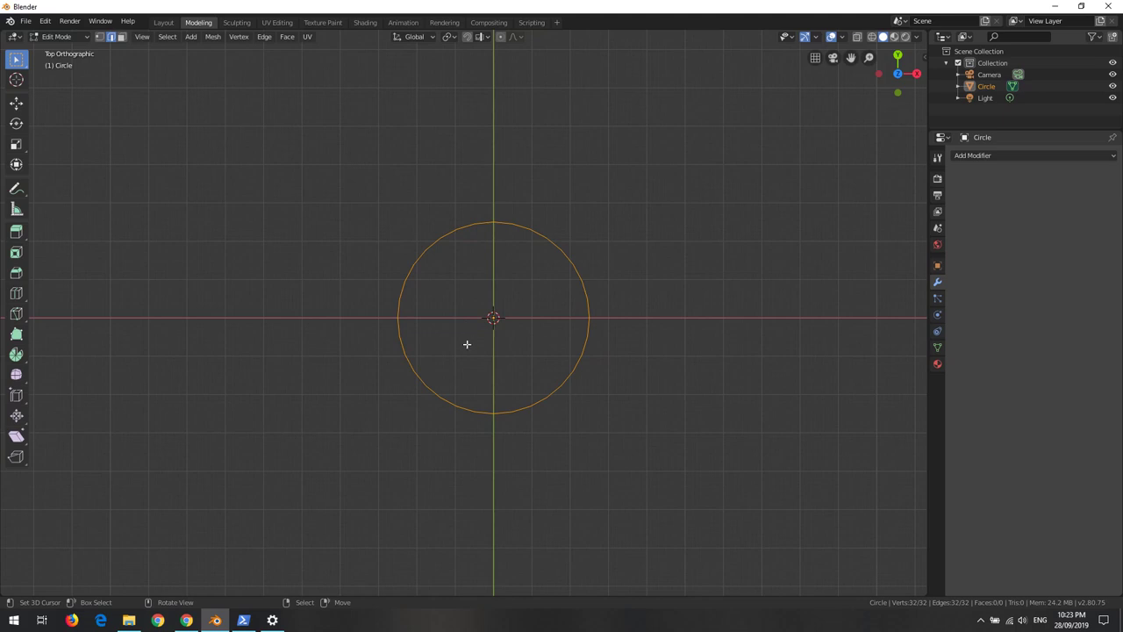
{"action": "key", "text": "KP_1"}
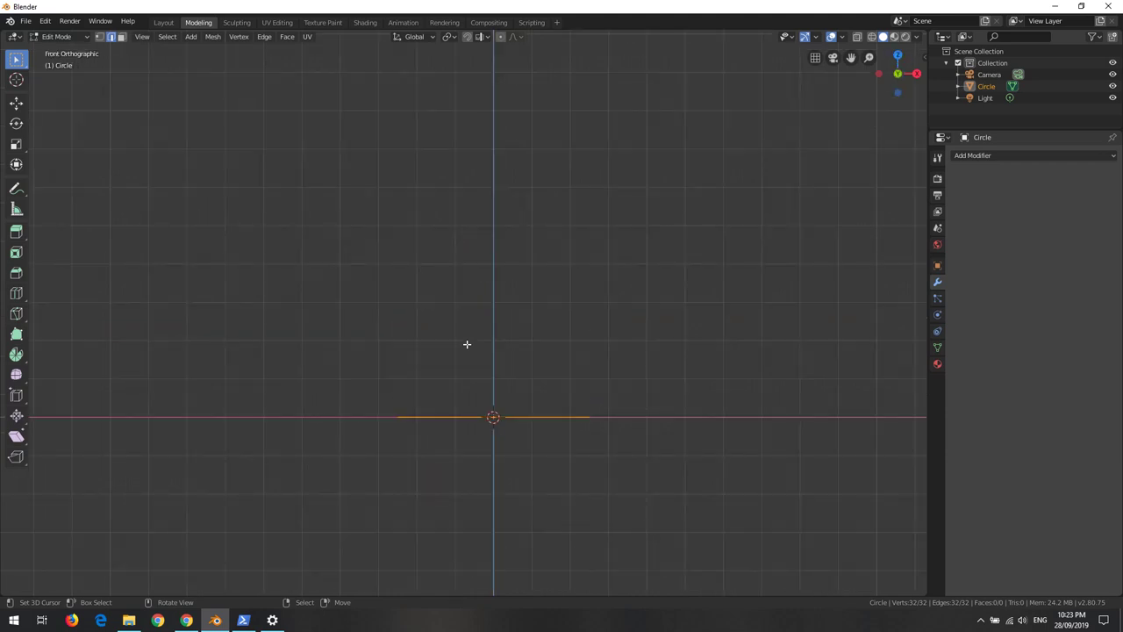
{"action": "key", "text": "e"}
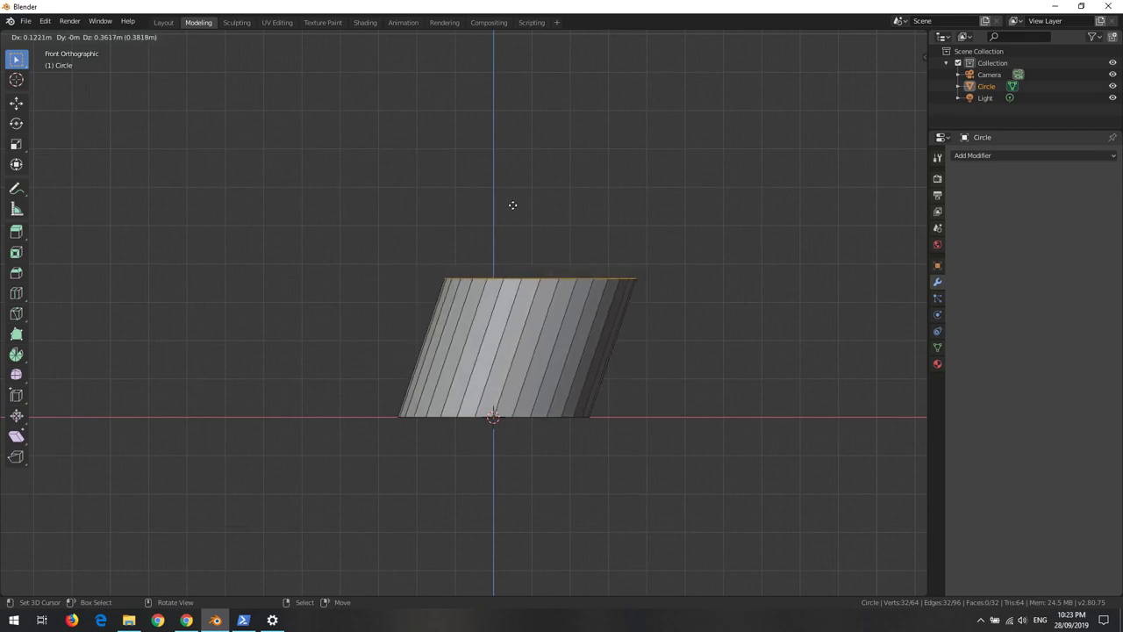
{"action": "key", "text": "z"}
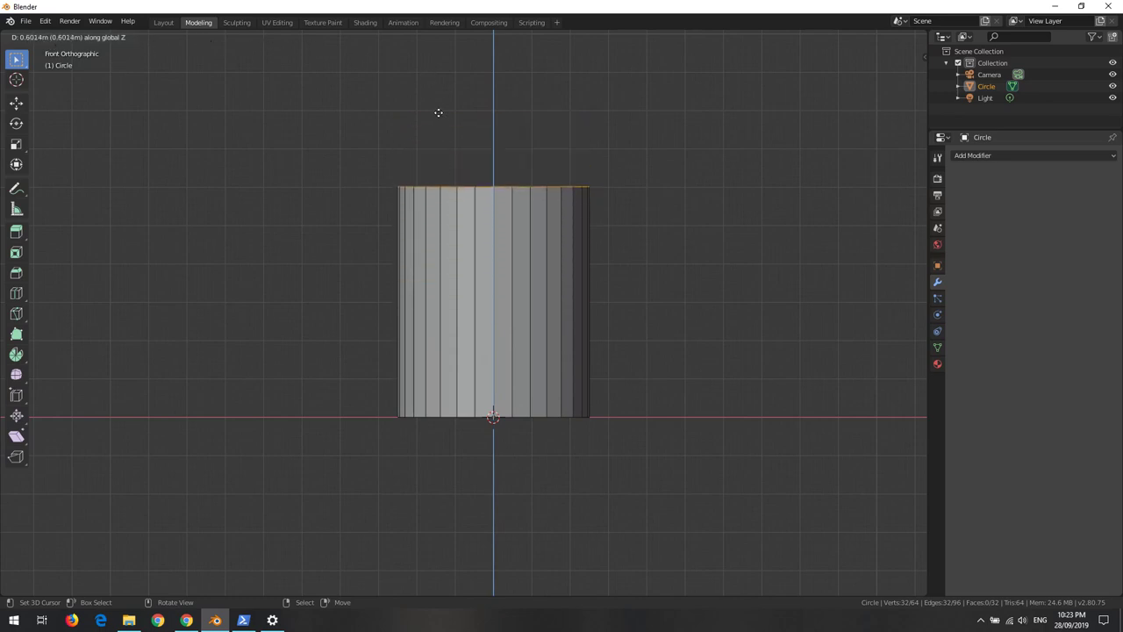
{"action": "left_click", "coordinate": [642, 118]}
{"action": "scroll", "coordinate": [511, 235], "scroll_direction": "down", "scroll_amount": 5}
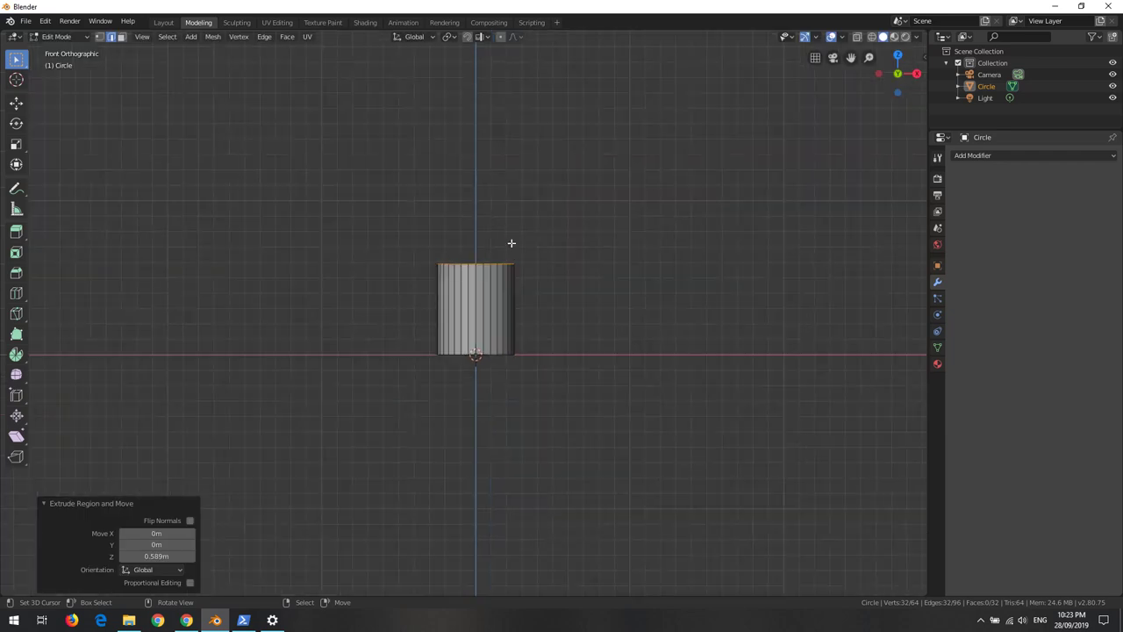
Step: Raise the cylinder's top edge ring along Z in two moves of about 0.87 m and 1.88 m
{"action": "scroll", "coordinate": [474, 297], "scroll_direction": "down", "scroll_amount": 2}
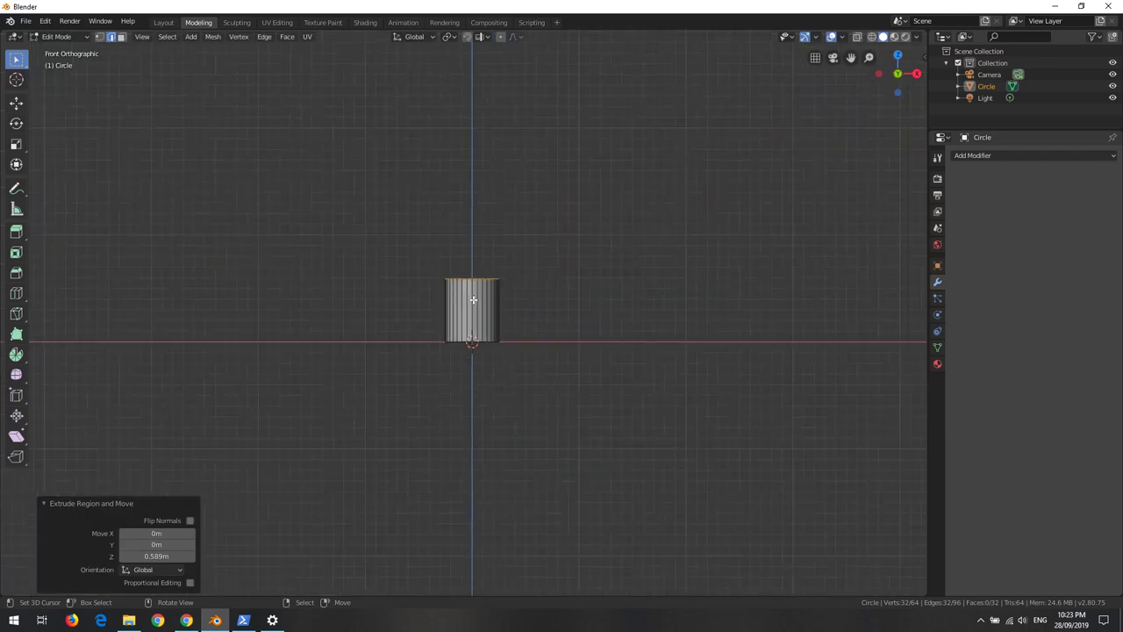
{"action": "middle_click_drag", "start_coordinate": [480, 289], "coordinate": [475, 360], "text": "shift"}
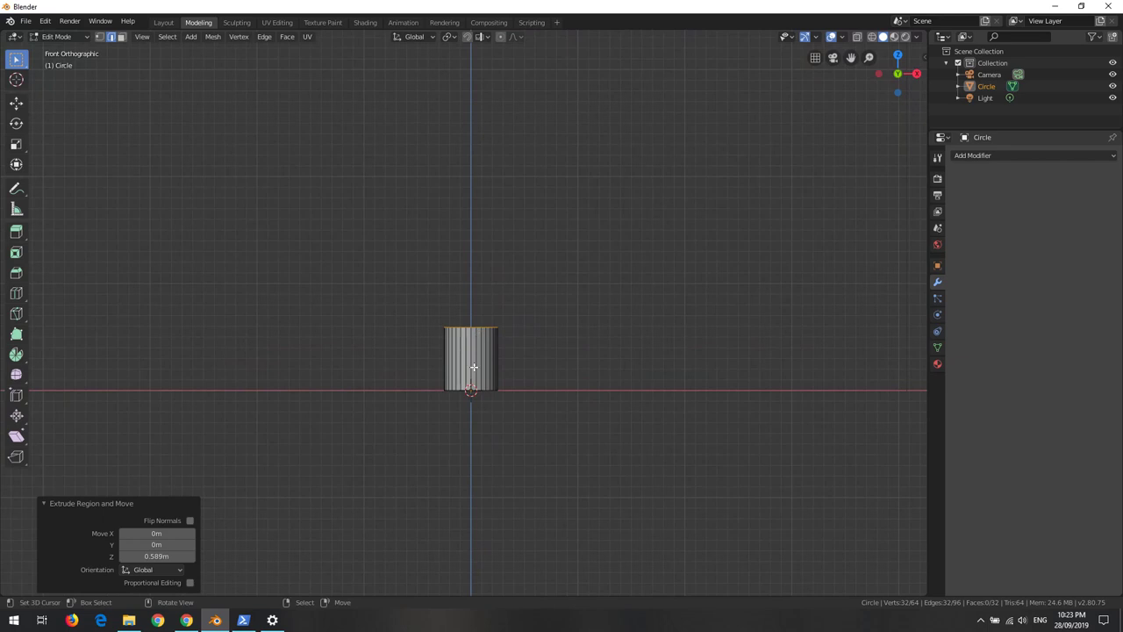
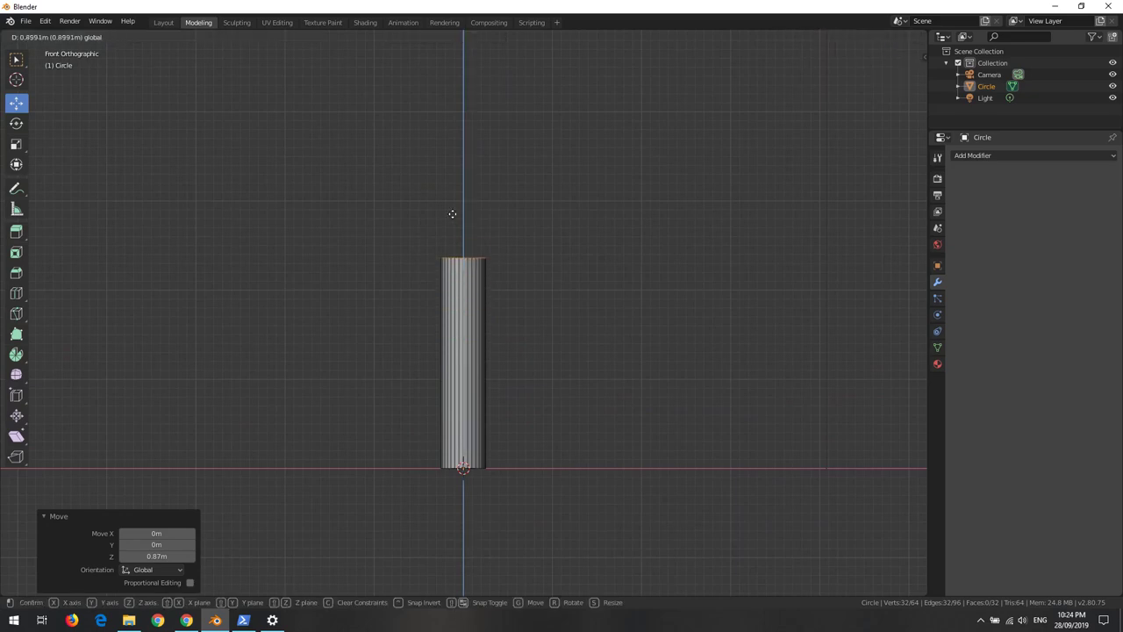
{"action": "scroll", "coordinate": [476, 289], "scroll_direction": "down", "scroll_amount": 3}
{"action": "middle_click_drag", "start_coordinate": [475, 288], "coordinate": [475, 346], "text": "shift"}
Step: Switch to Chrome, pick the side-view Astra missile photo in the image results and open its Business Today article
{"action": "key", "text": "alt+Tab"}
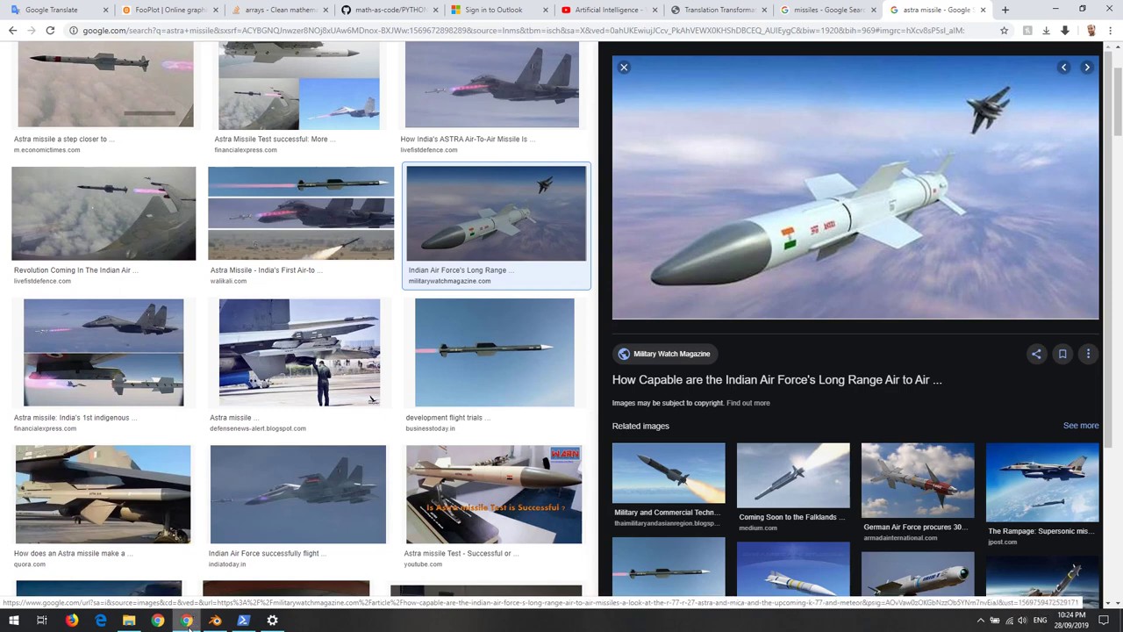
{"action": "mouse_move", "coordinate": [187, 621]}
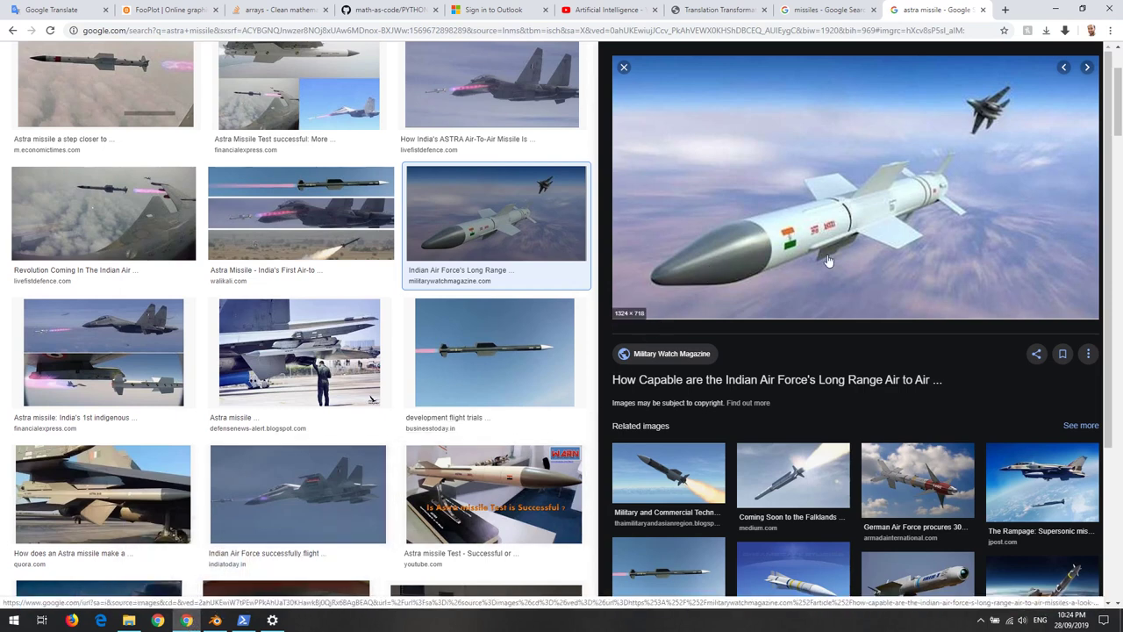
{"action": "left_click", "coordinate": [550, 356]}
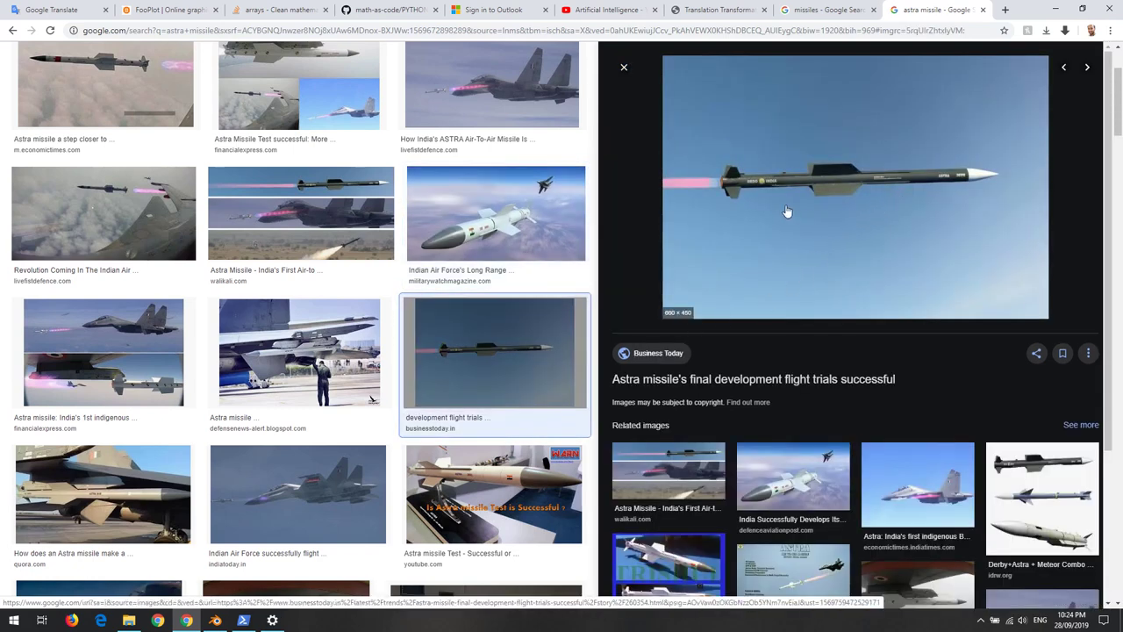
{"action": "right_click", "coordinate": [856, 142]}
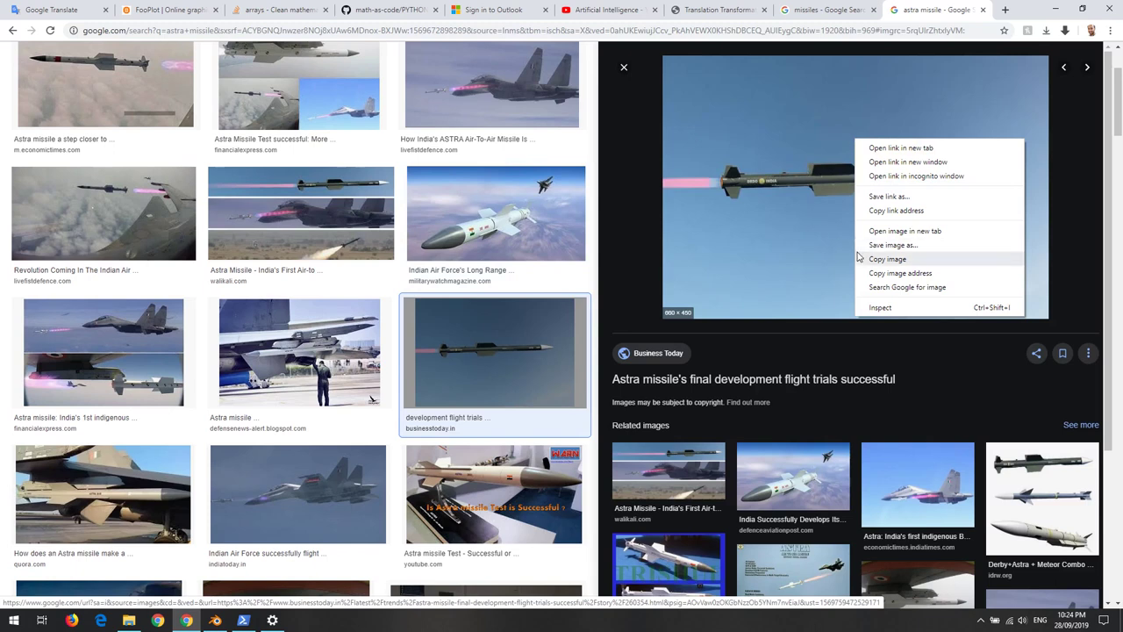
{"action": "left_click", "coordinate": [828, 243]}
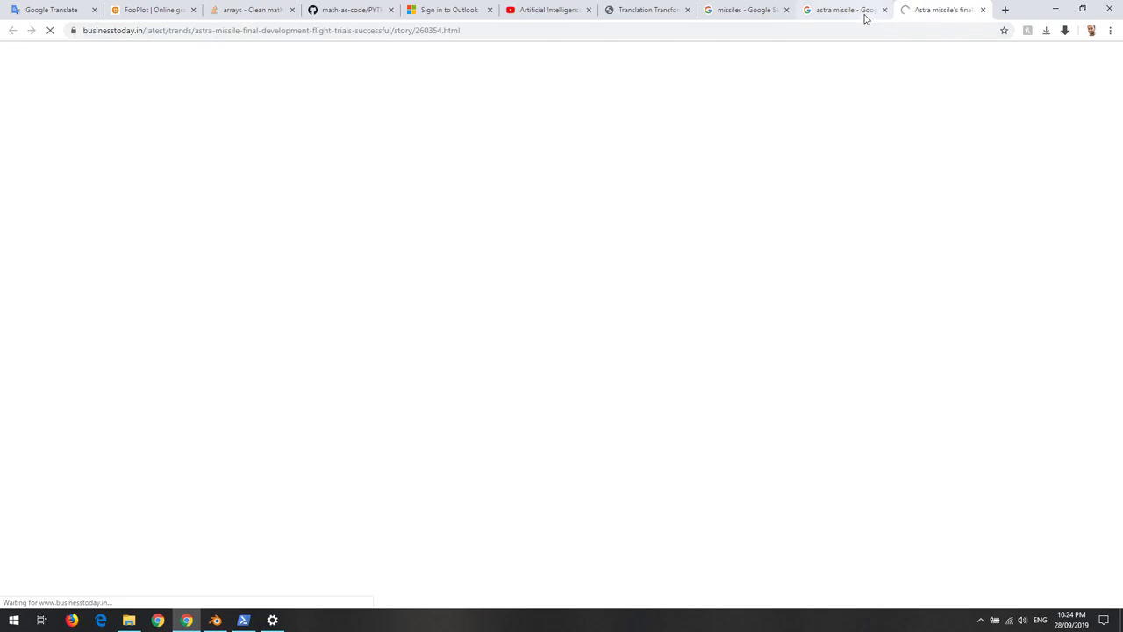
{"action": "scroll", "coordinate": [582, 343], "scroll_direction": "down", "scroll_amount": 1}
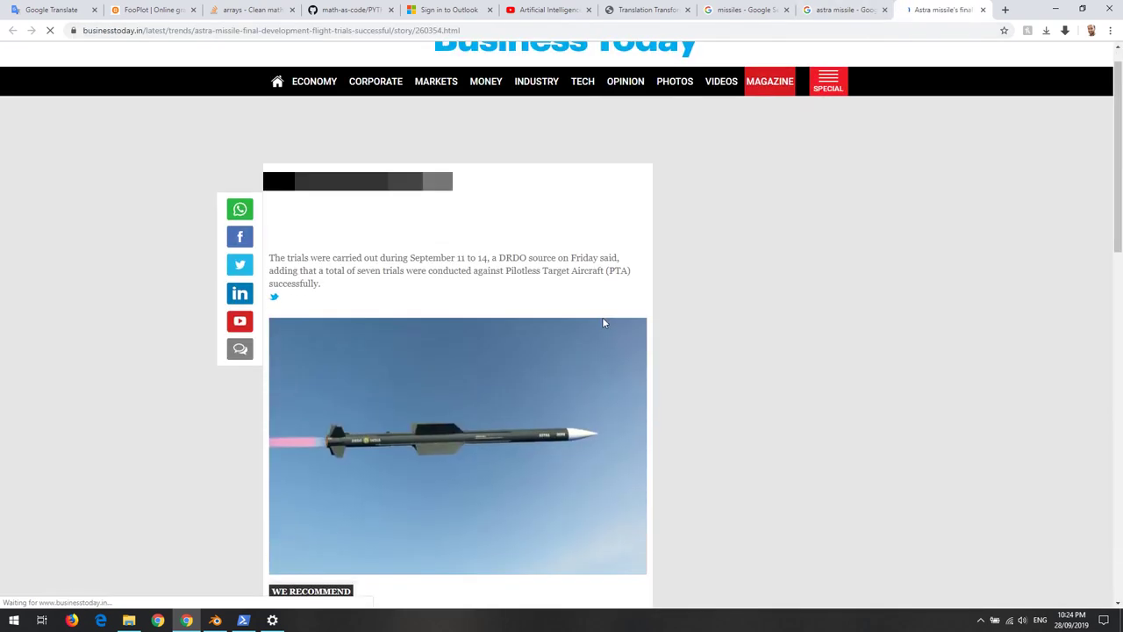
Step: Leave Edit Mode on the cylinder in Blender and try to bring the article's missile photo over from Chrome
{"action": "left_click_drag", "start_coordinate": [441, 463], "coordinate": [422, 449]}
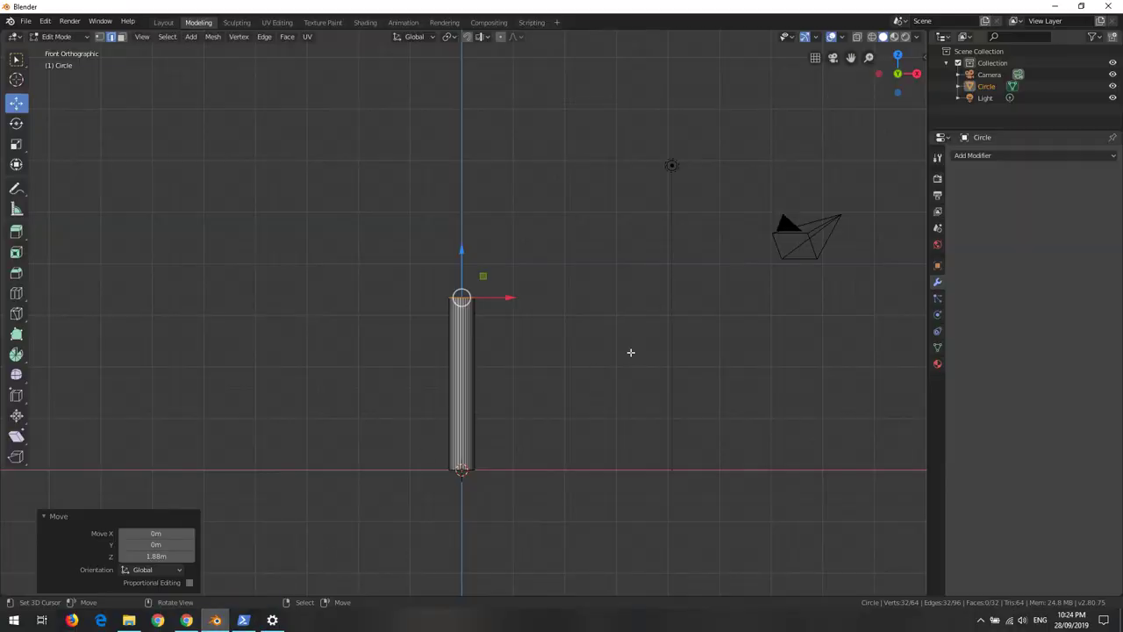
{"action": "key", "text": "Tab"}
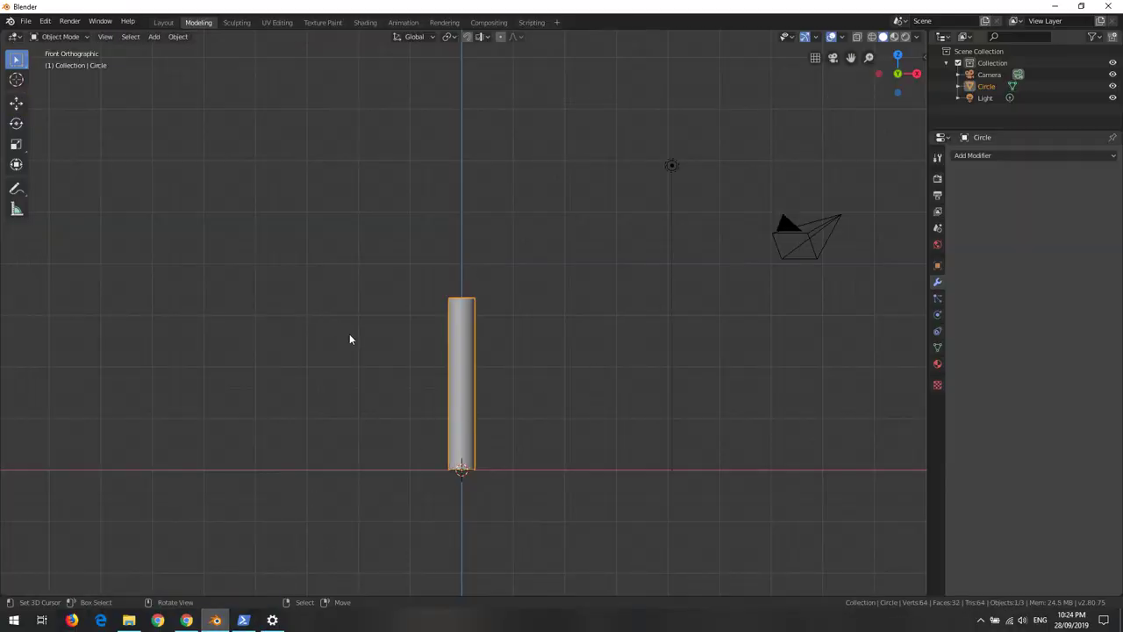
{"action": "left_click", "coordinate": [186, 620]}
{"action": "left_click_drag", "start_coordinate": [381, 475], "coordinate": [746, 361]}
{"action": "scroll", "coordinate": [581, 364], "scroll_direction": "down", "scroll_amount": 6}
{"action": "scroll", "coordinate": [524, 331], "scroll_direction": "up", "scroll_amount": 3}
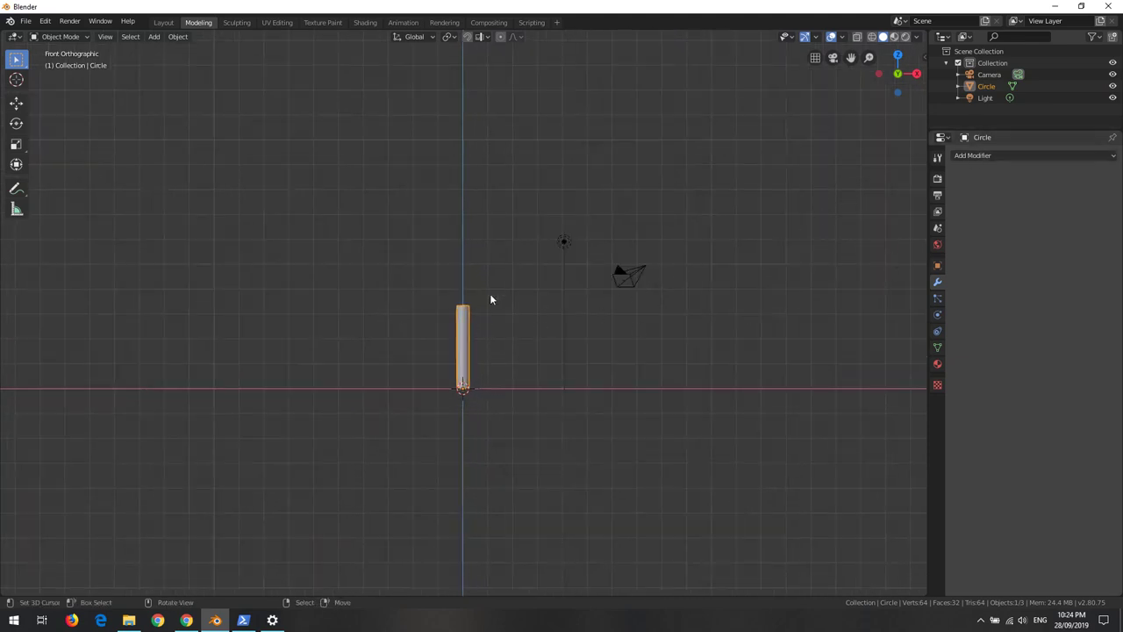
{"action": "left_click", "coordinate": [186, 620]}
{"action": "right_click", "coordinate": [580, 380]}
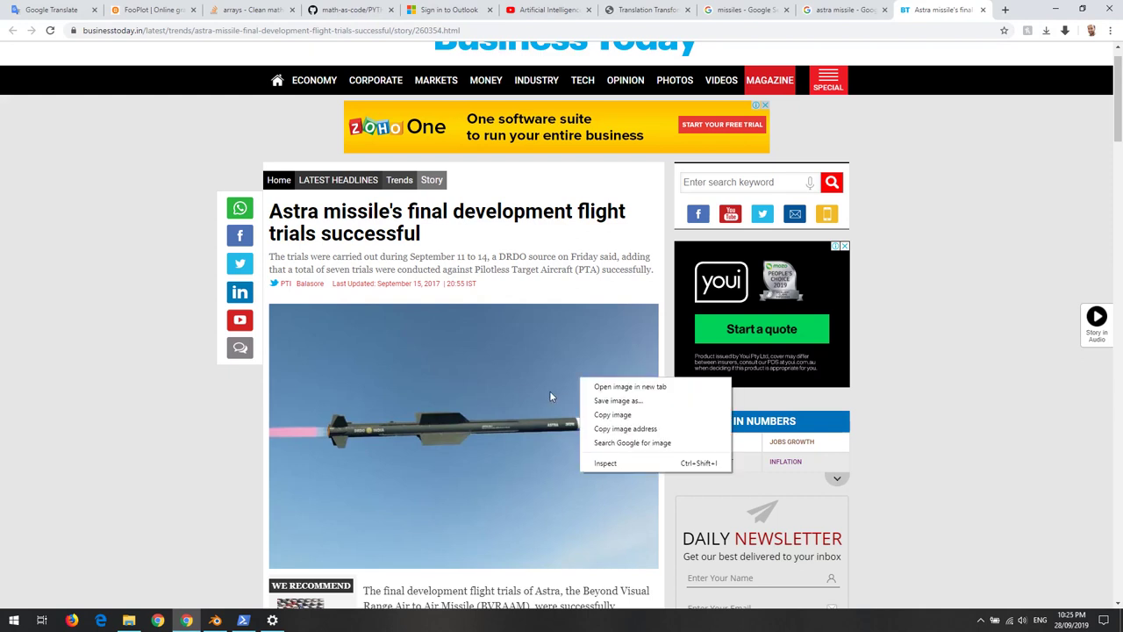
{"action": "left_click", "coordinate": [644, 402]}
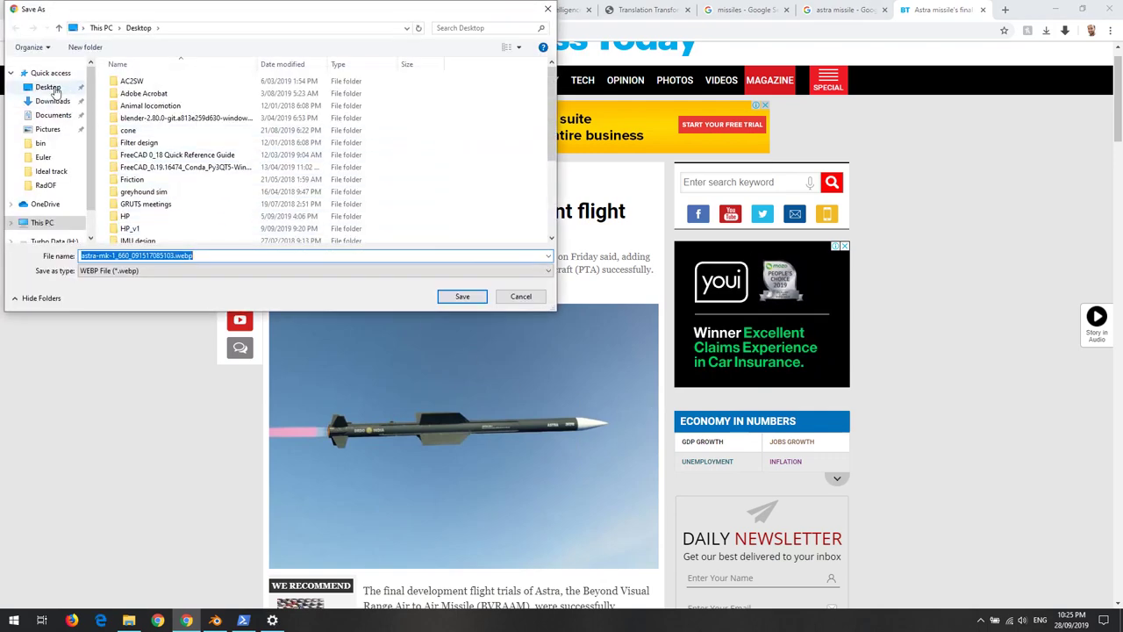
{"action": "left_click", "coordinate": [49, 87]}
{"action": "left_click", "coordinate": [211, 270]}
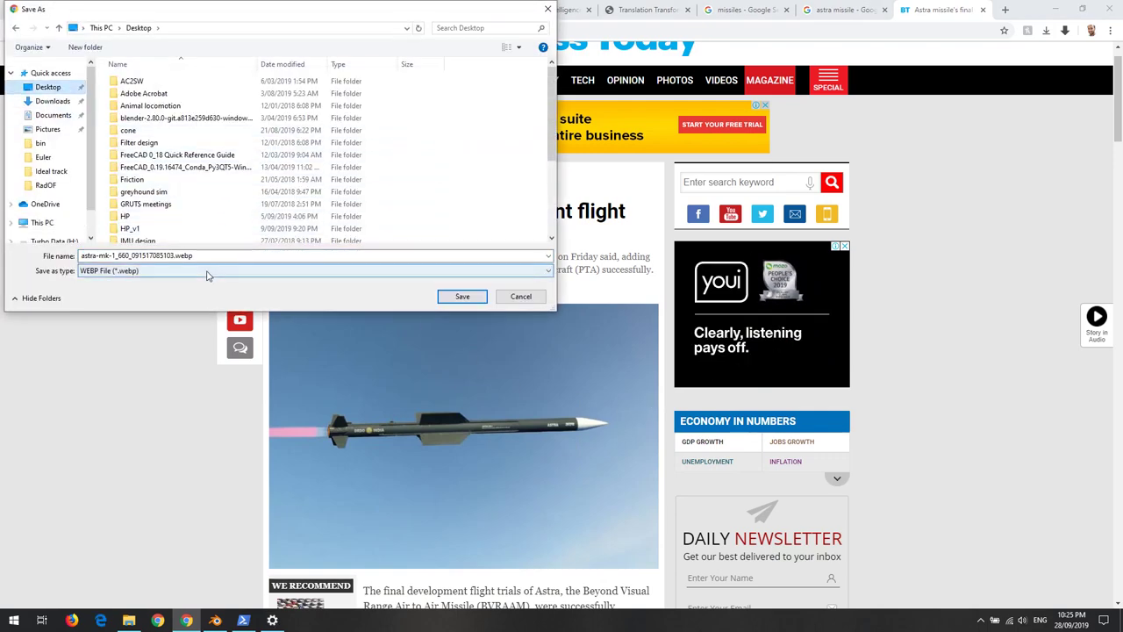
{"action": "left_click", "coordinate": [208, 274]}
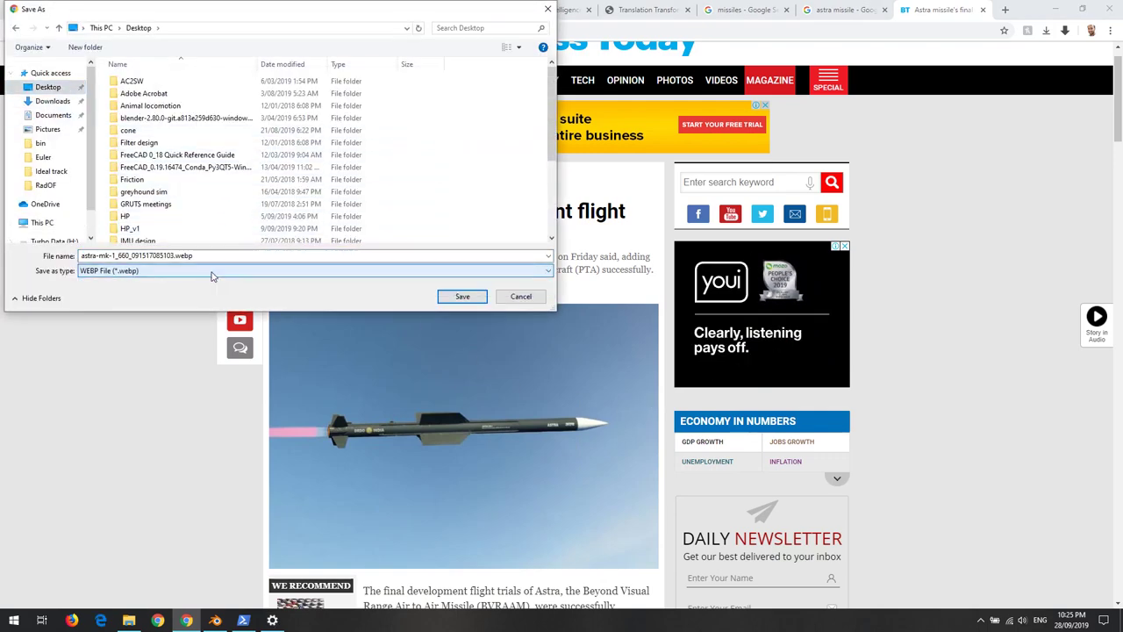
{"action": "left_click", "coordinate": [542, 299]}
Step: Copy the missile photo from the article and try to paste it into the Blender scene
{"action": "right_click", "coordinate": [420, 375]}
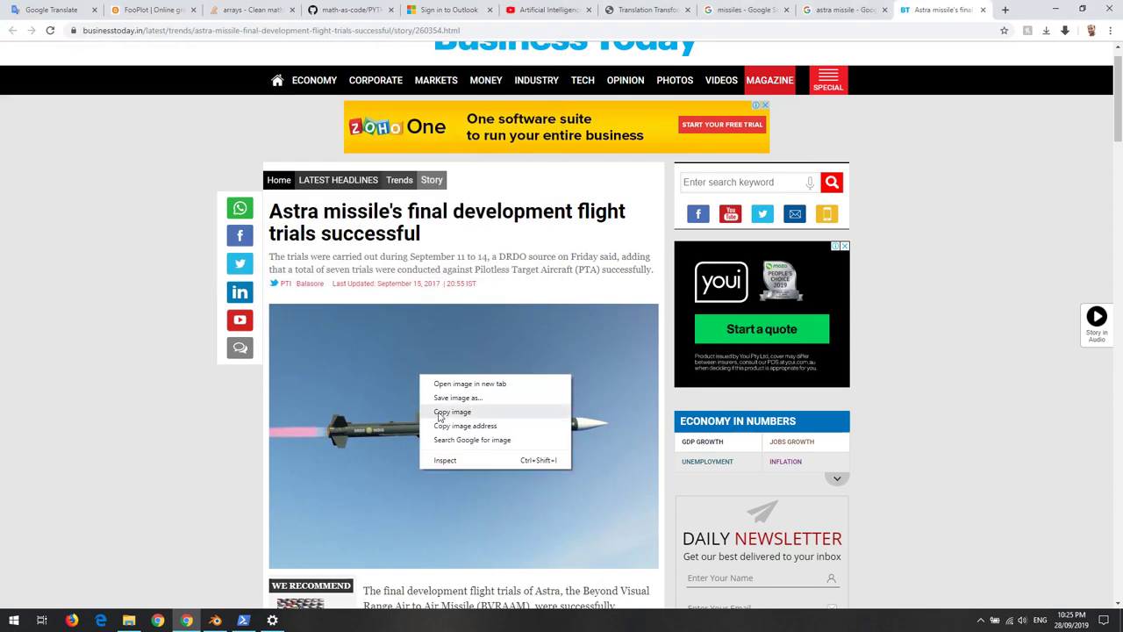
{"action": "left_click", "coordinate": [440, 413]}
{"action": "left_click", "coordinate": [214, 620]}
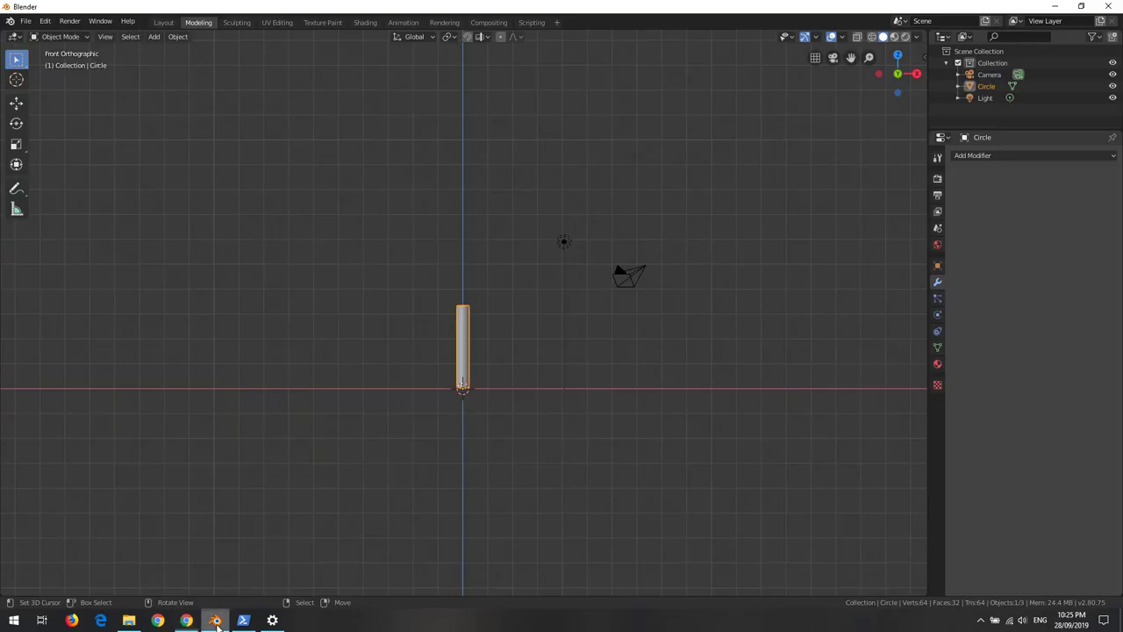
{"action": "left_click", "coordinate": [45, 22]}
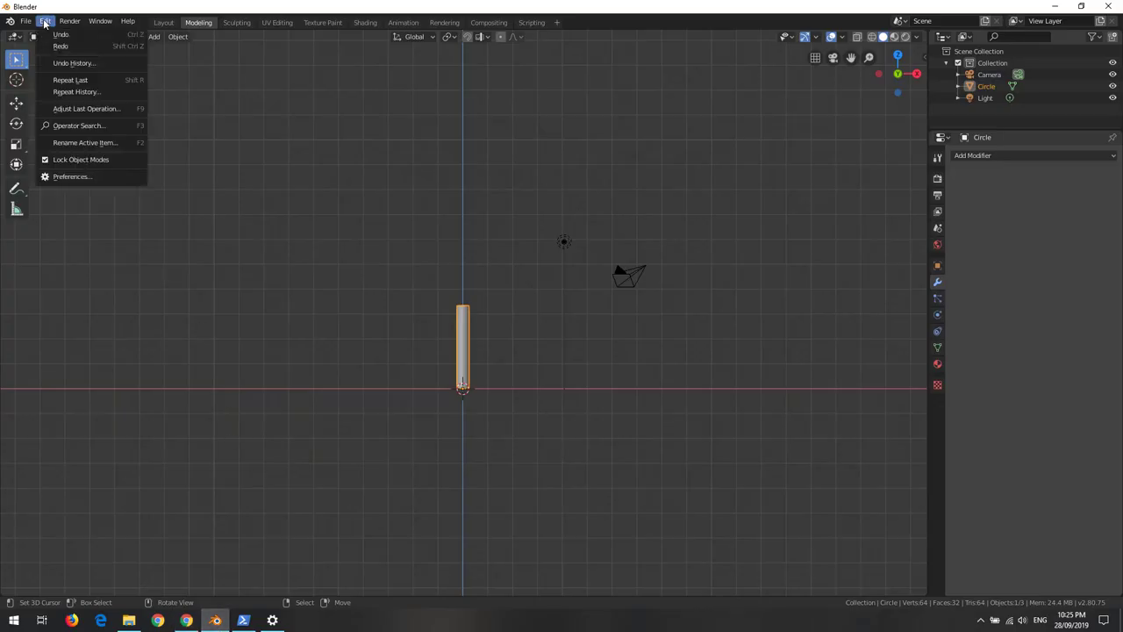
{"action": "left_click", "coordinate": [85, 159]}
{"action": "key", "text": "ctrl+v"}
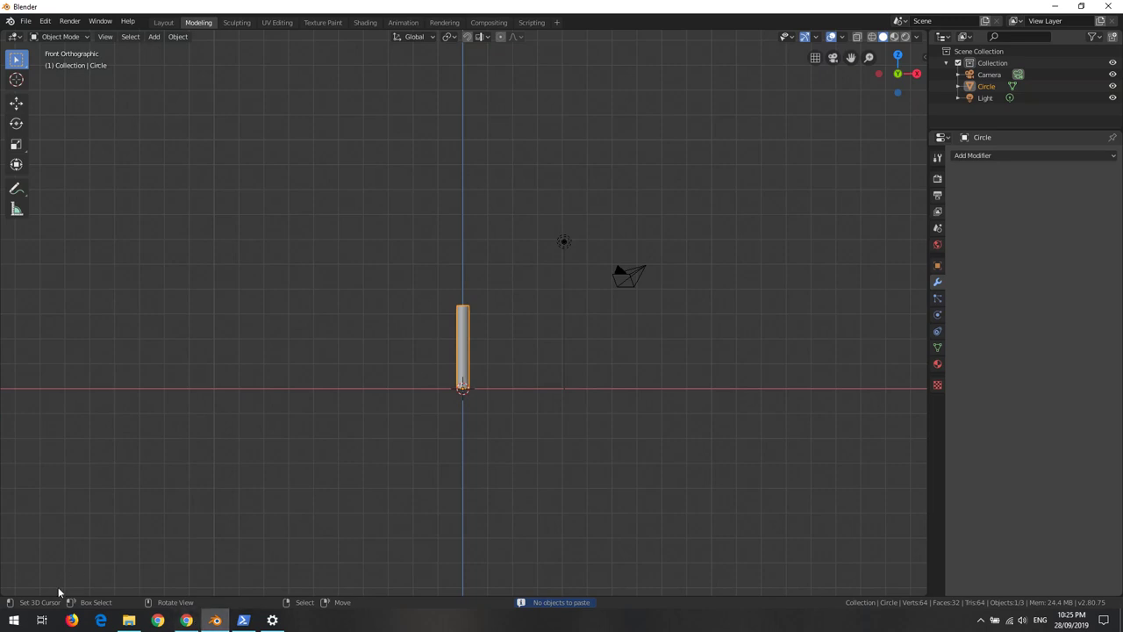
Step: Paste the copied missile photo into a new Paint picture and crop the canvas to it
{"action": "left_click", "coordinate": [15, 625]}
{"action": "left_click", "coordinate": [16, 629]}
{"action": "type", "text": "pain"}
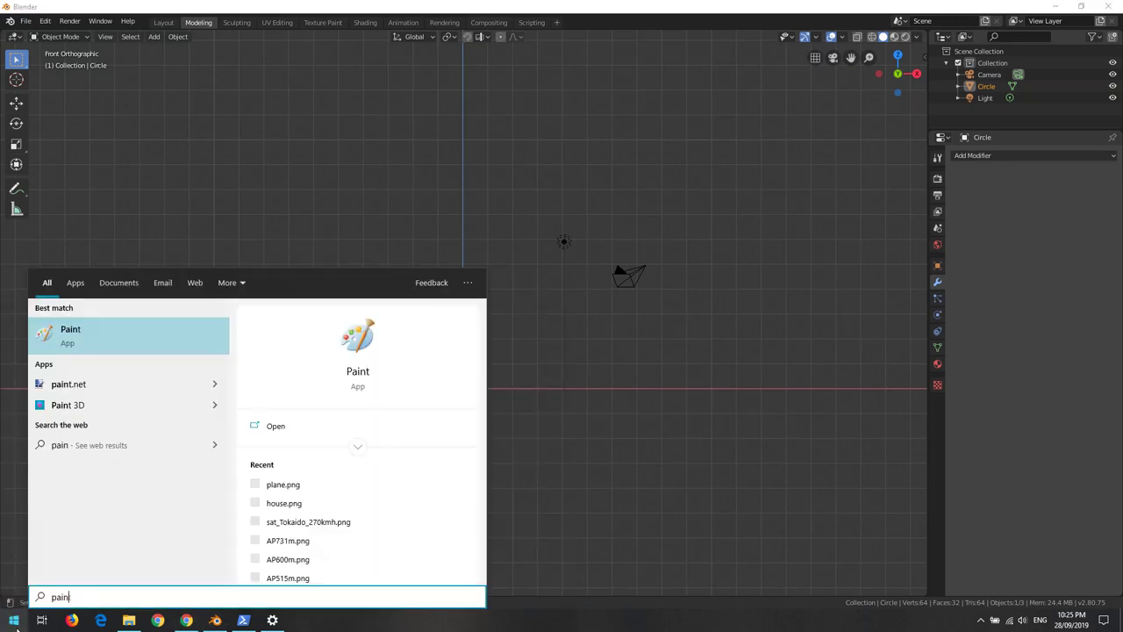
{"action": "key", "text": "Return"}
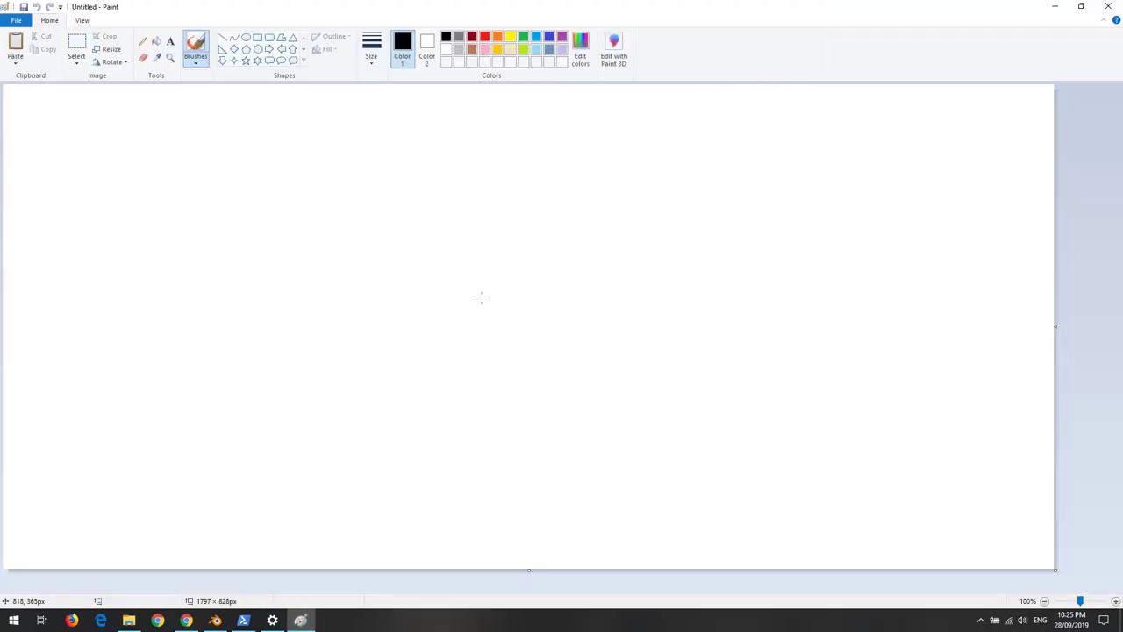
{"action": "key", "text": "ctrl+v"}
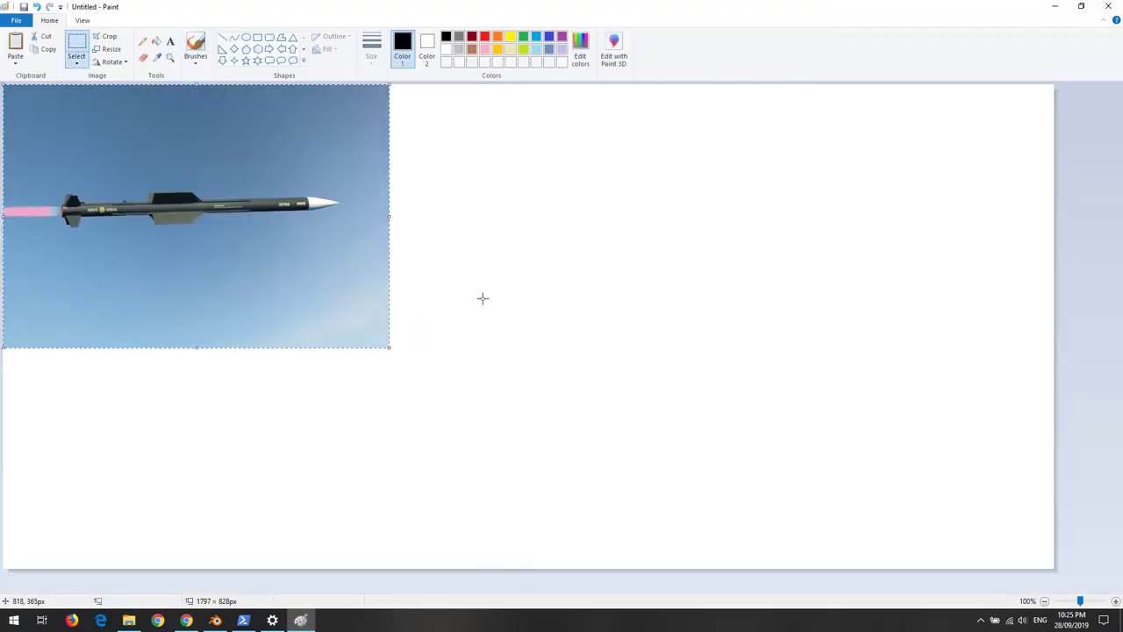
{"action": "left_click", "coordinate": [102, 37]}
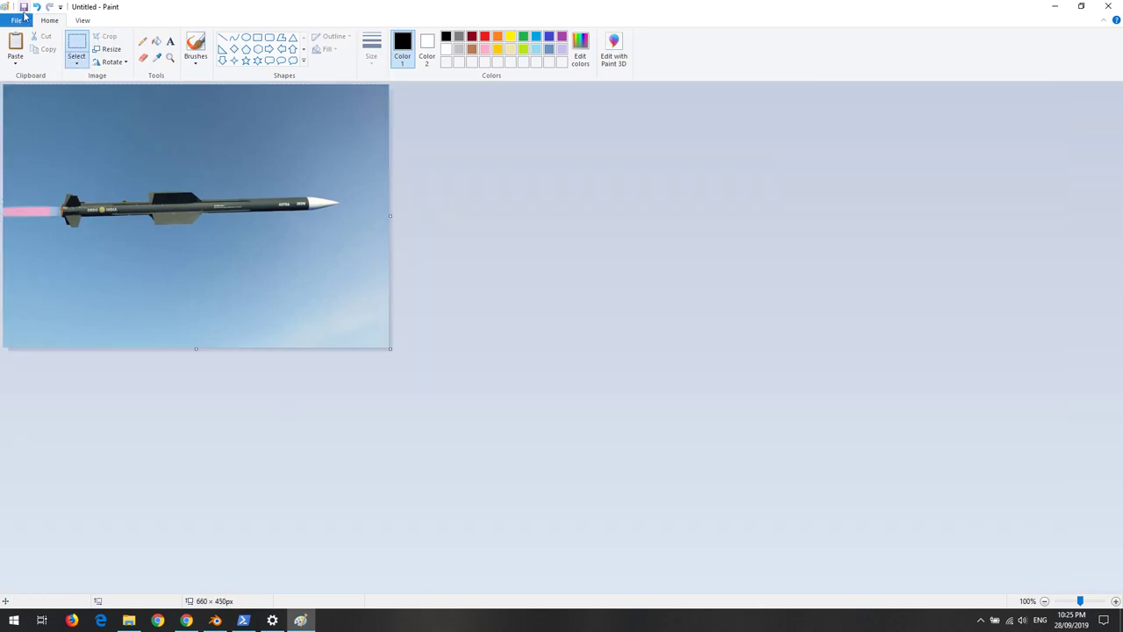
Step: Save the picture to the Desktop as missile.png and close Paint
{"action": "key", "text": "ctrl+s"}
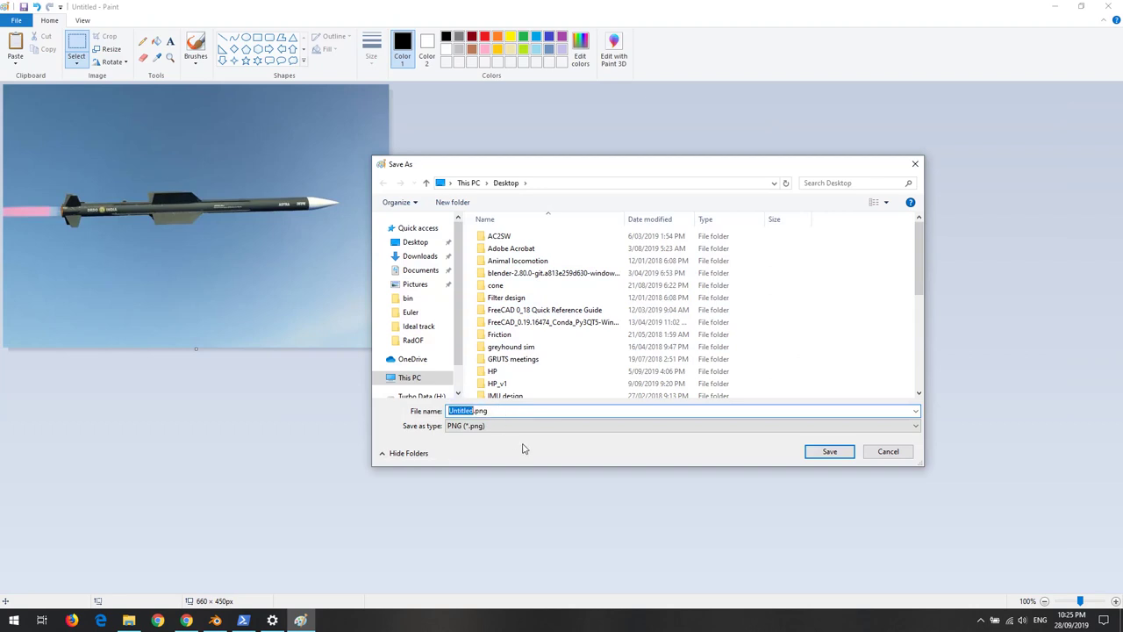
{"action": "type", "text": "missile"}
{"action": "key", "text": "Return"}
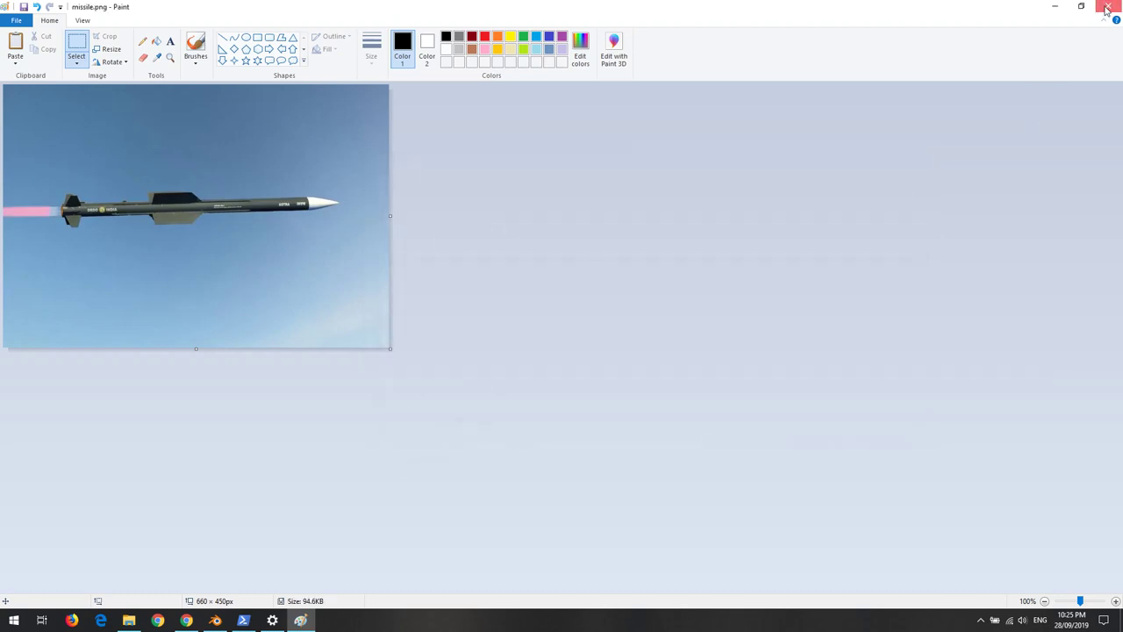
{"action": "left_click", "coordinate": [1107, 7]}
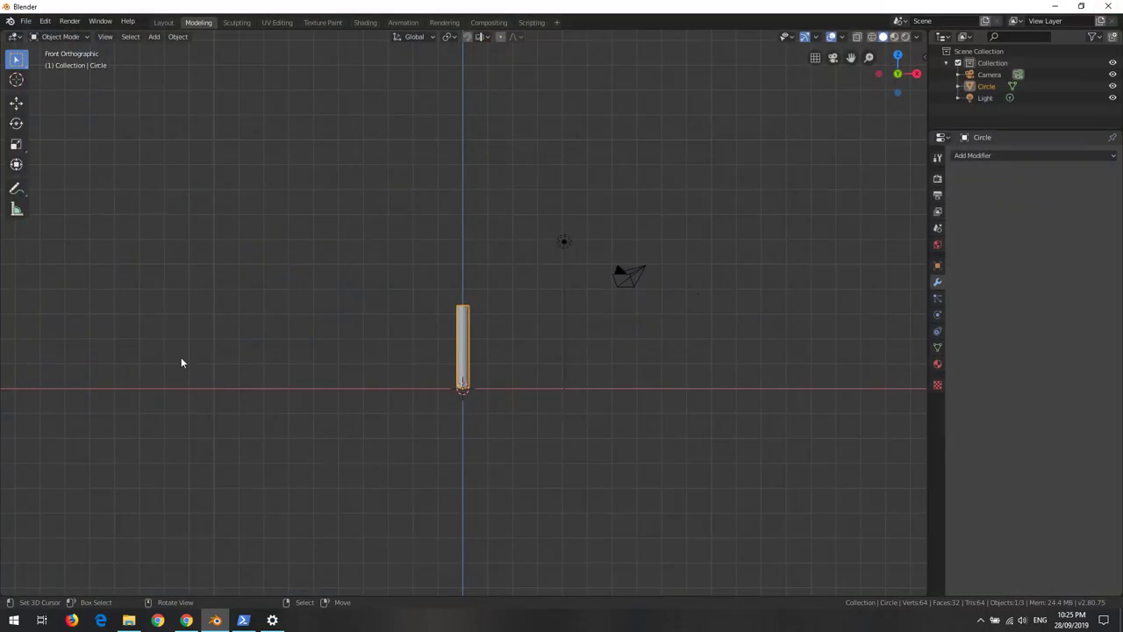
Step: Add an image-type empty at the world origin in Blender
{"action": "left_click", "coordinate": [155, 37]}
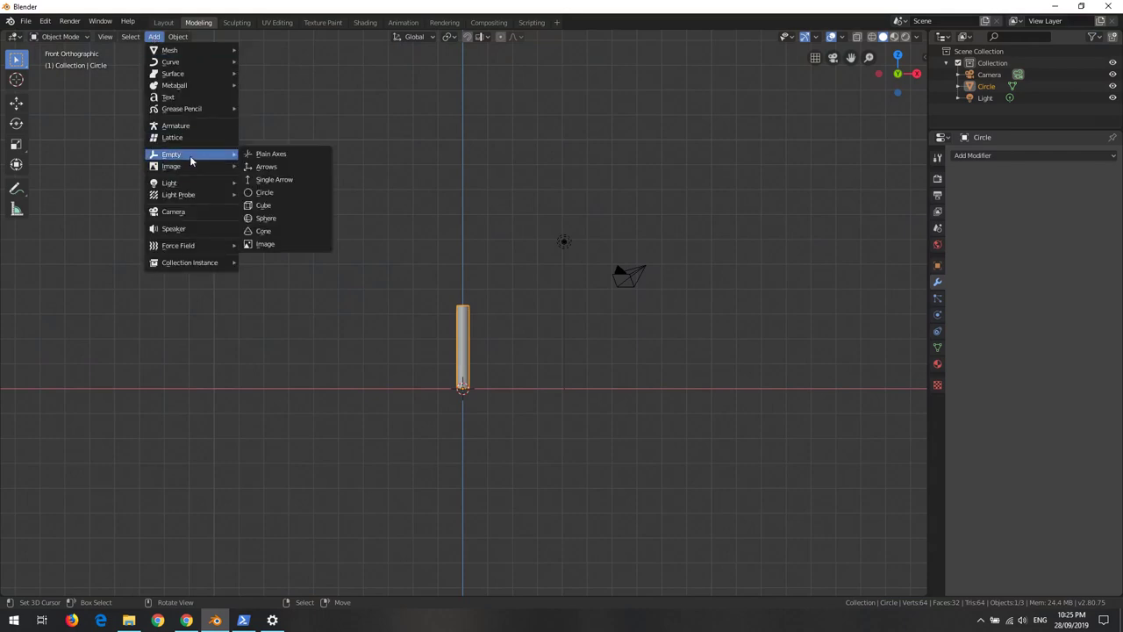
{"action": "mouse_move", "coordinate": [186, 169]}
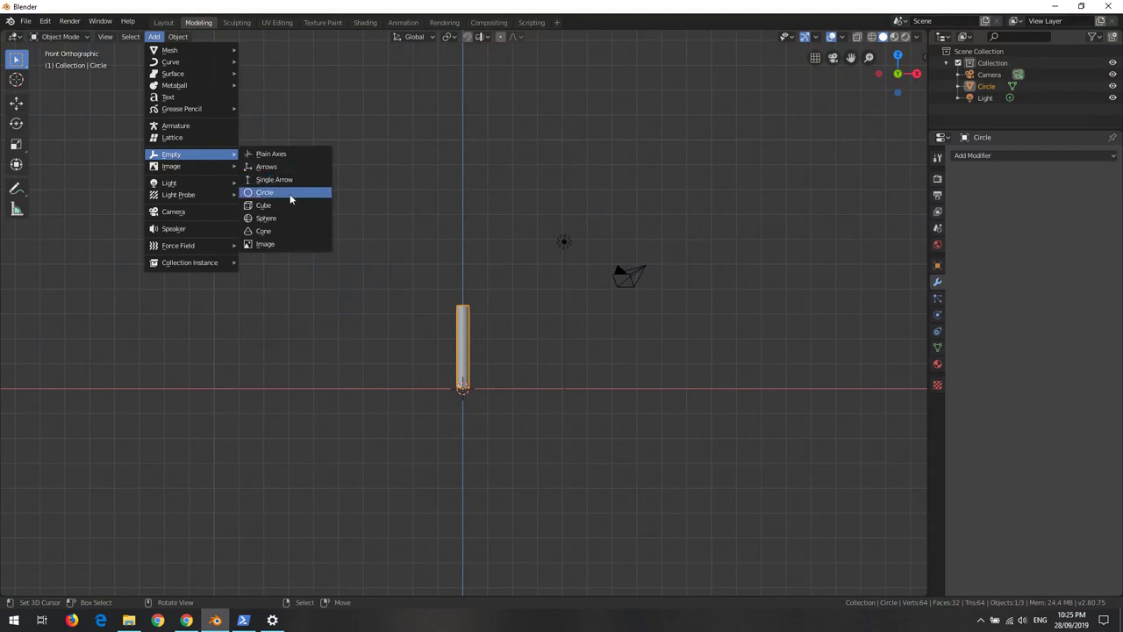
{"action": "left_click", "coordinate": [289, 243]}
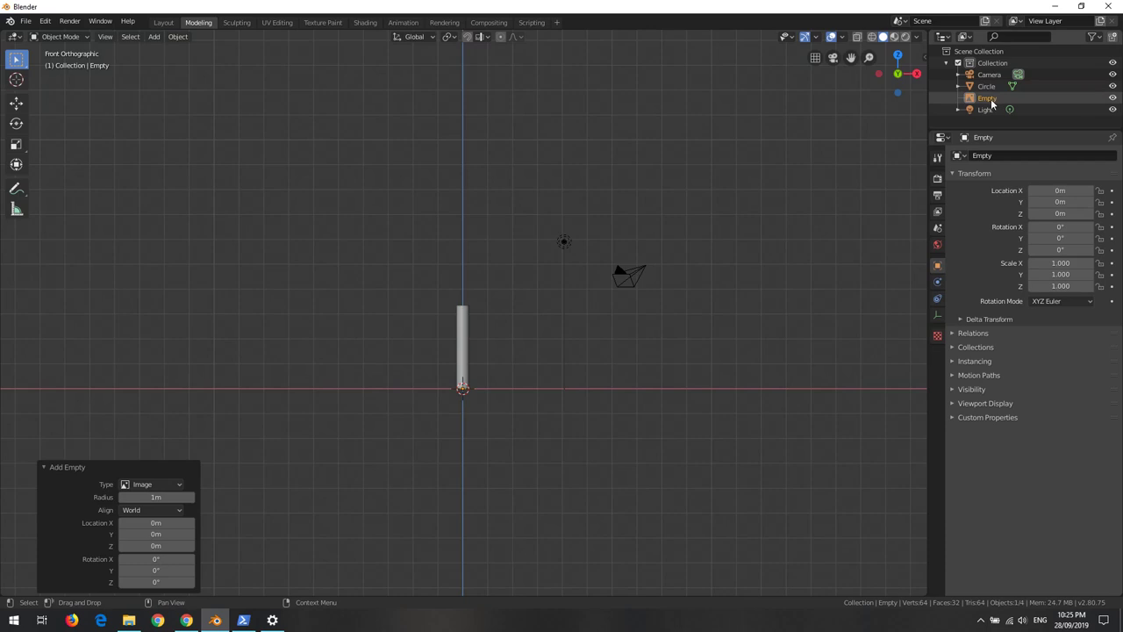
Step: Load missile.png from the Desktop as the picture of the image empty
{"action": "left_click", "coordinate": [937, 337]}
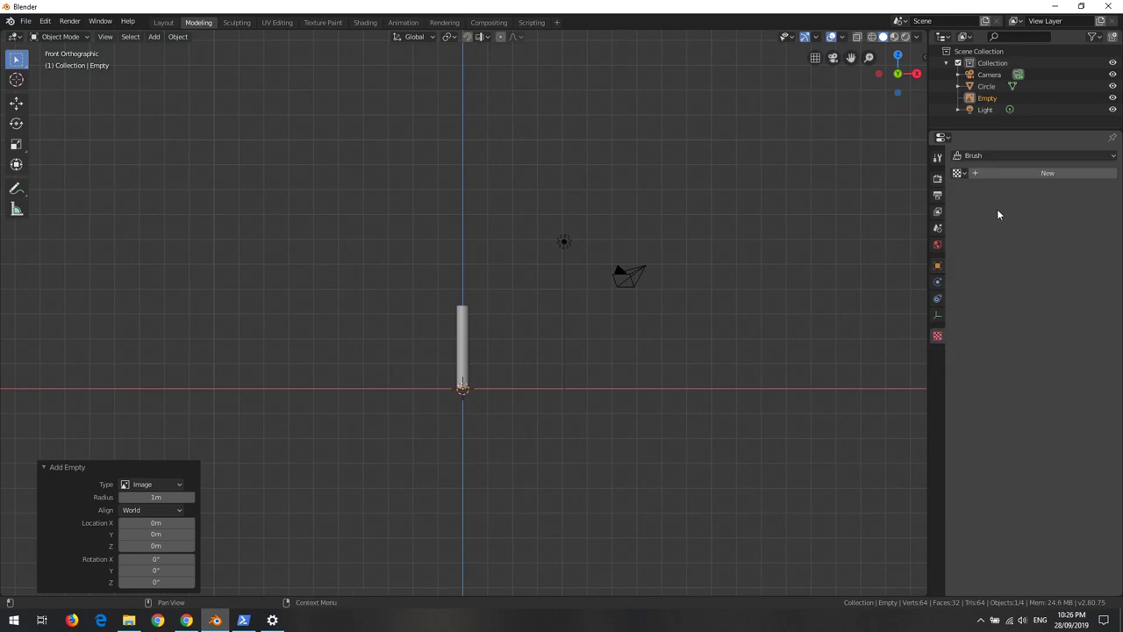
{"action": "left_click", "coordinate": [937, 267]}
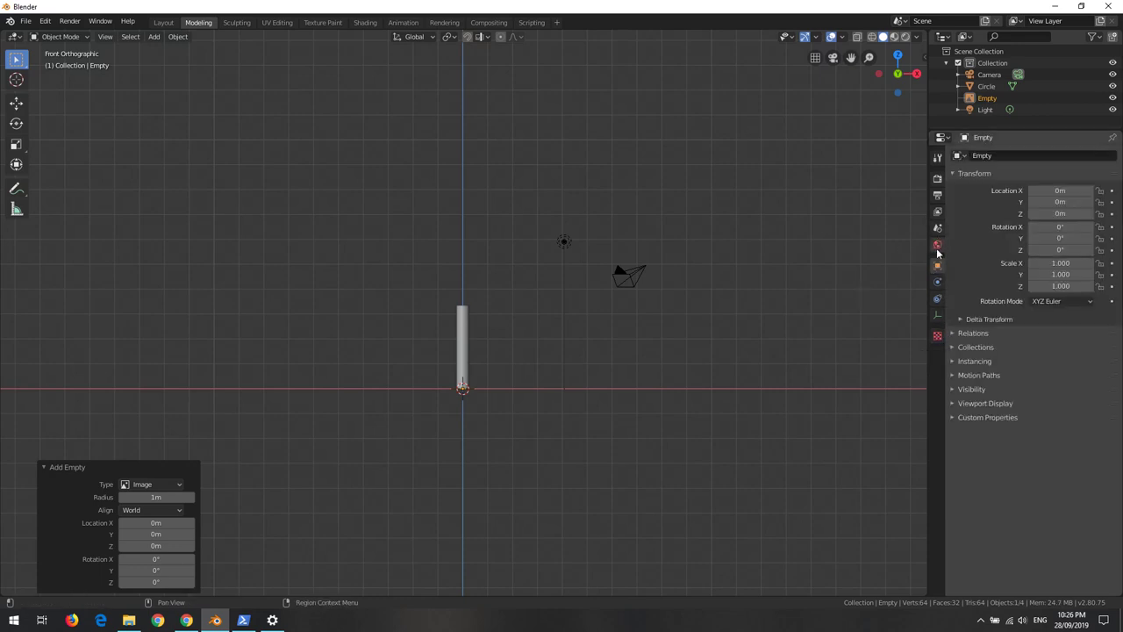
{"action": "left_click", "coordinate": [937, 246]}
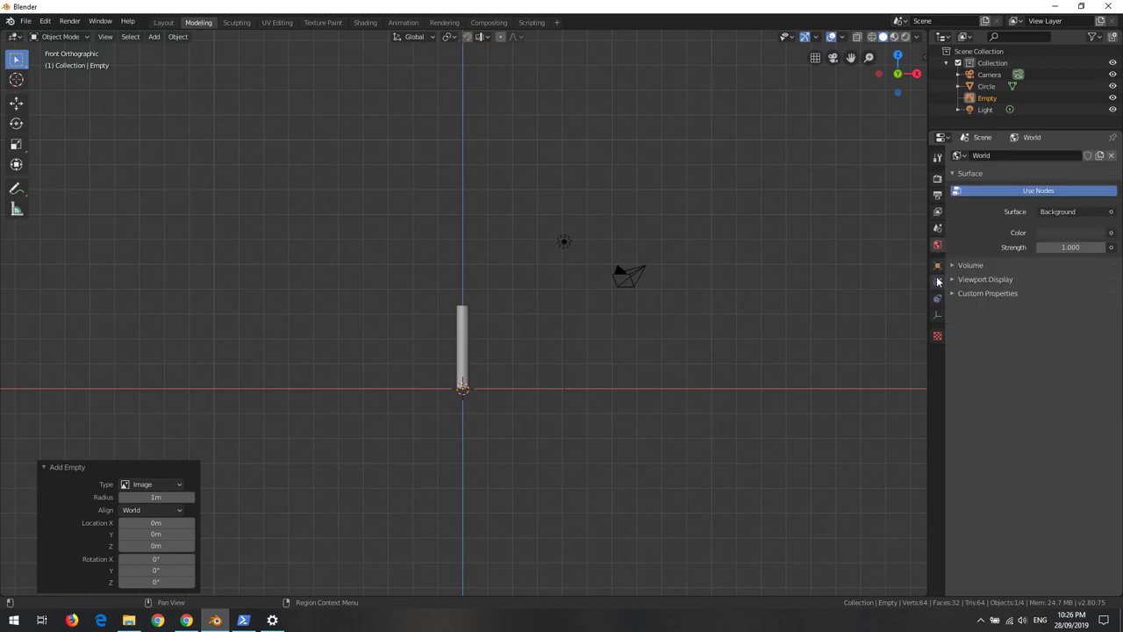
{"action": "left_click", "coordinate": [937, 281]}
{"action": "left_click", "coordinate": [937, 299]}
{"action": "left_click", "coordinate": [937, 316]}
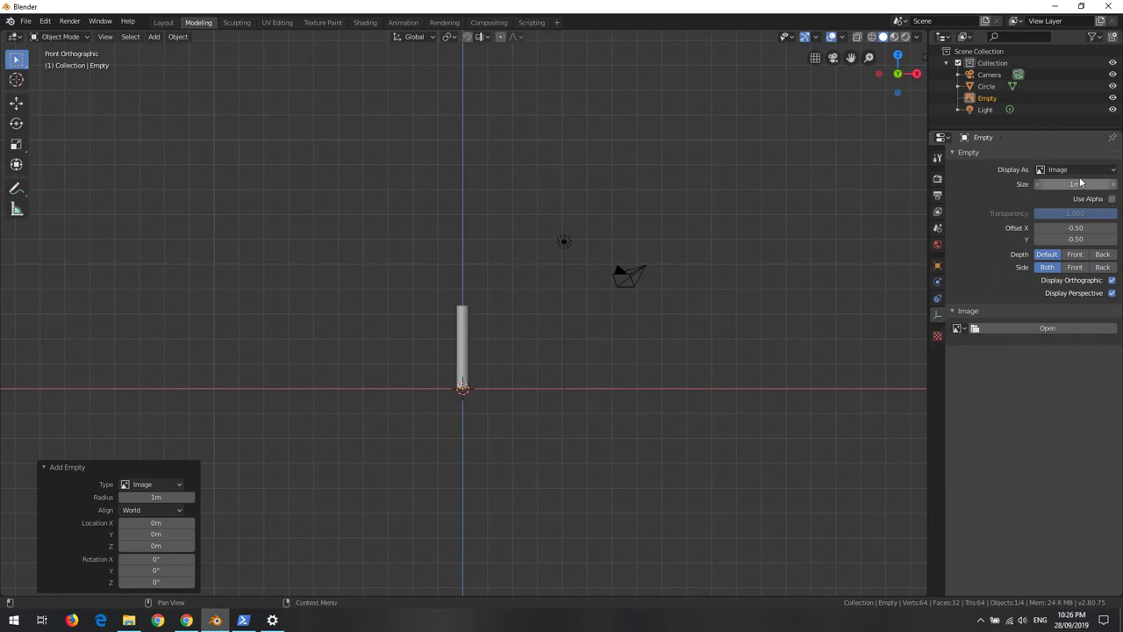
{"action": "left_click", "coordinate": [1027, 328]}
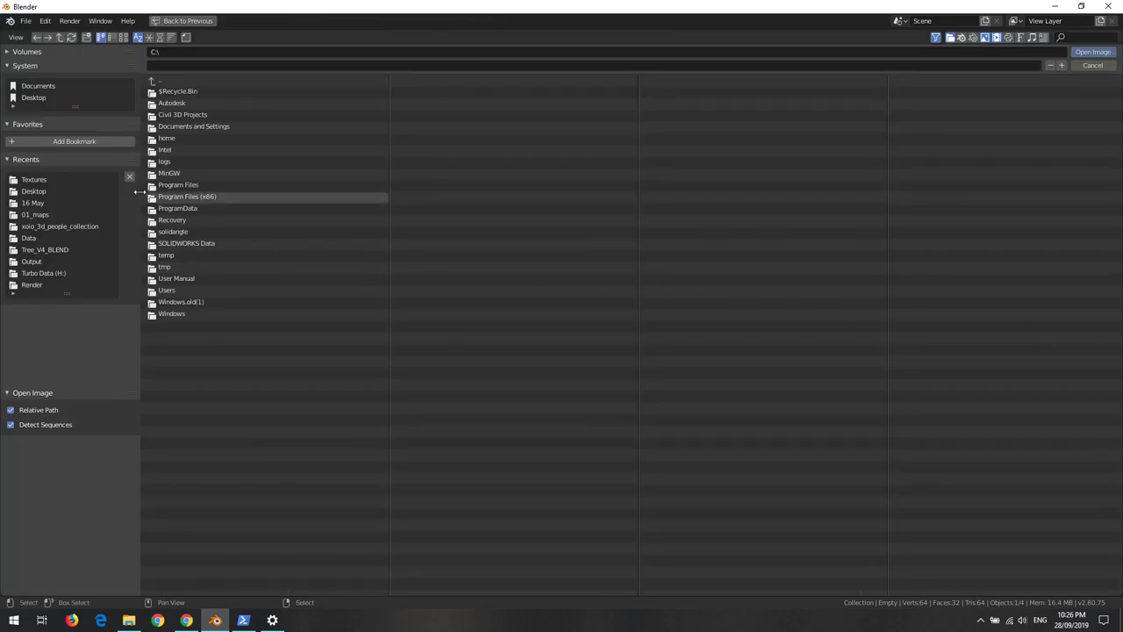
{"action": "left_click", "coordinate": [33, 190]}
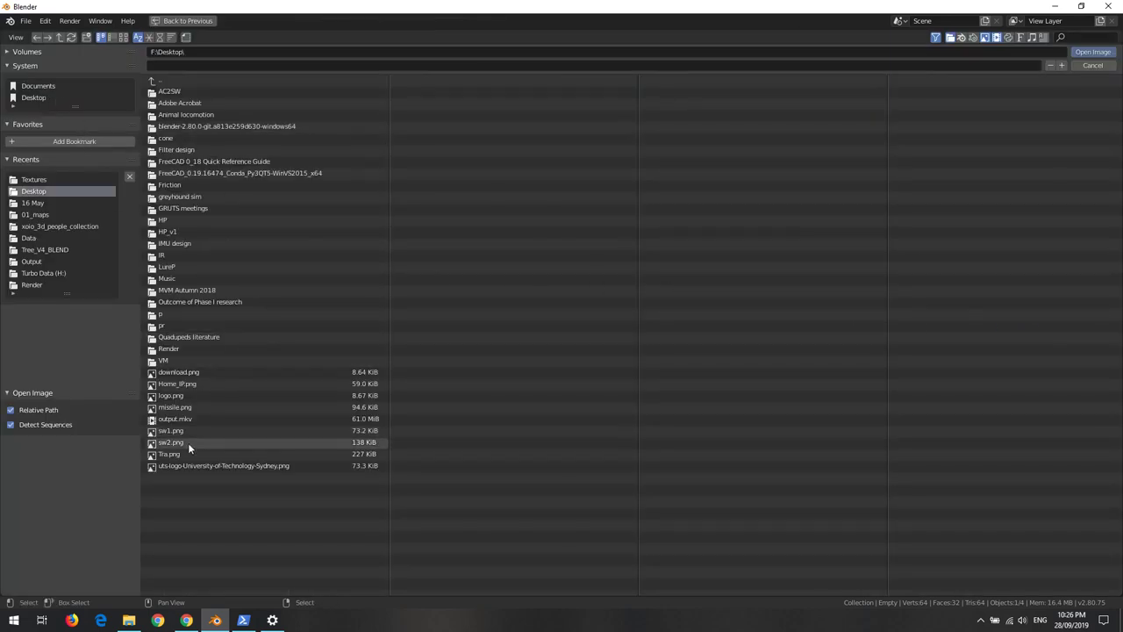
{"action": "left_click", "coordinate": [188, 407]}
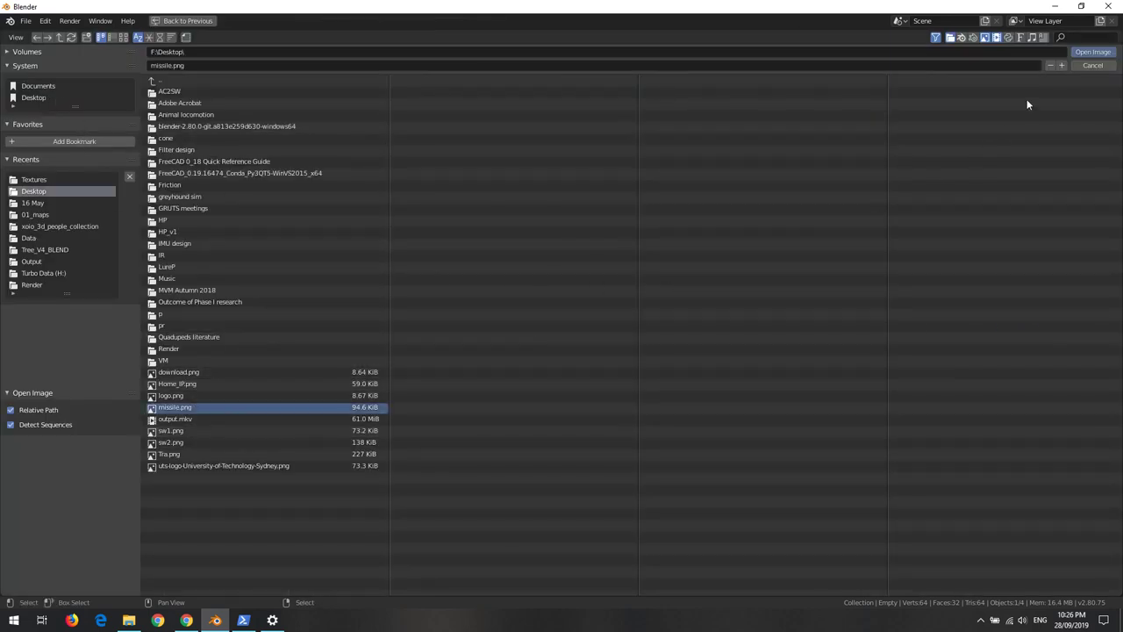
{"action": "left_click", "coordinate": [1095, 52]}
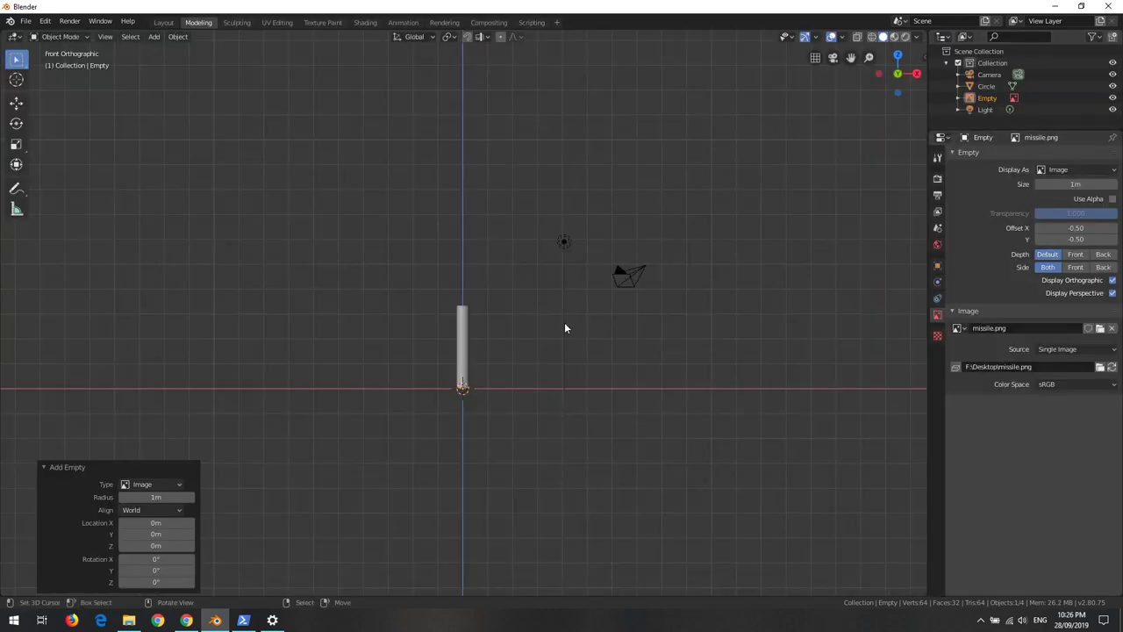
Step: Resize the missile image freehand in top view and reposition it beside the world origin
{"action": "key", "text": "KP_7"}
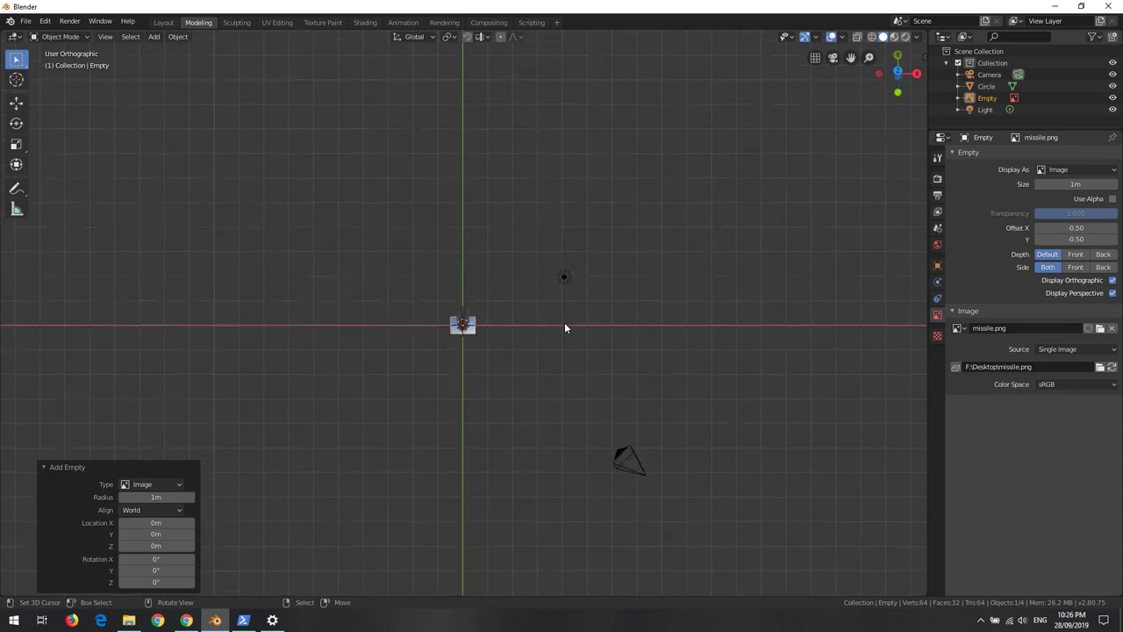
{"action": "scroll", "coordinate": [467, 317], "scroll_direction": "up", "scroll_amount": 8}
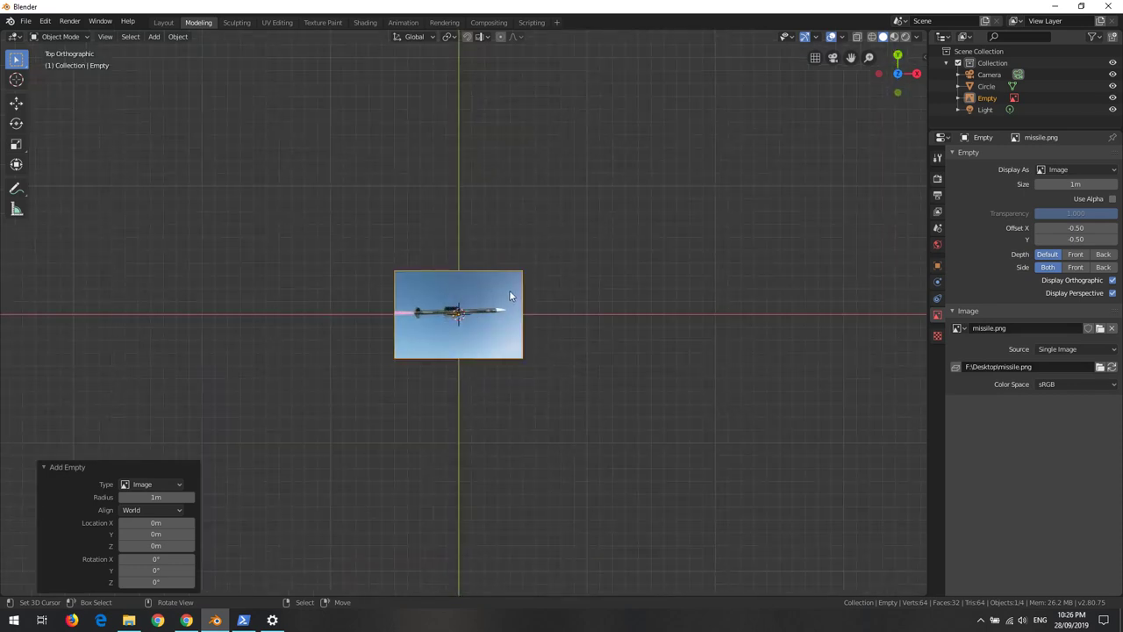
{"action": "key", "text": "s"}
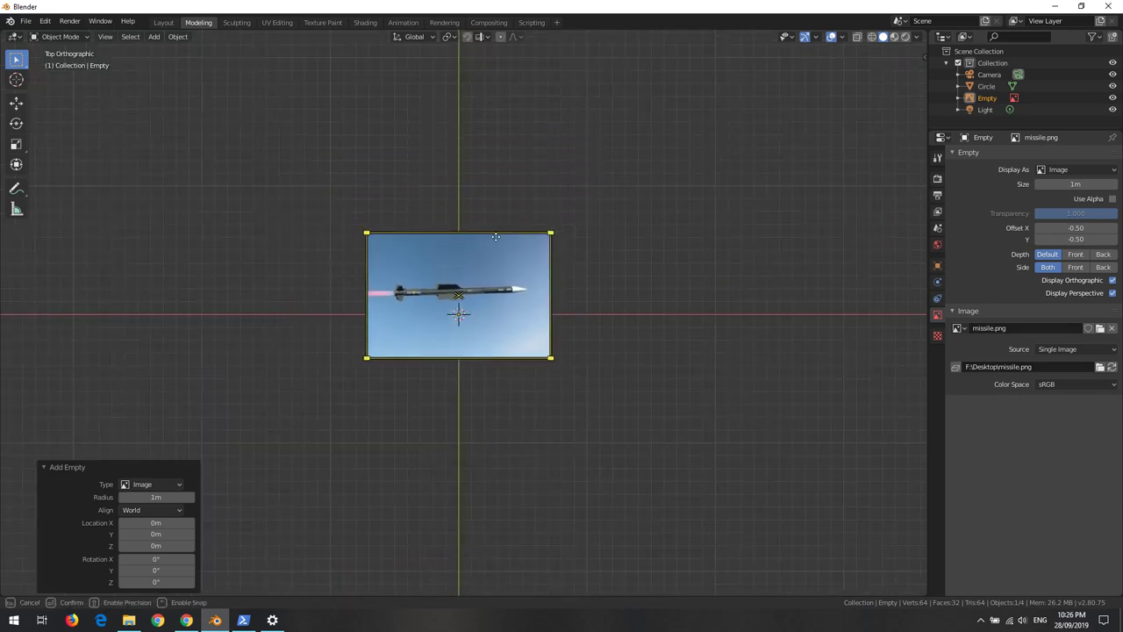
{"action": "left_click", "coordinate": [472, 309]}
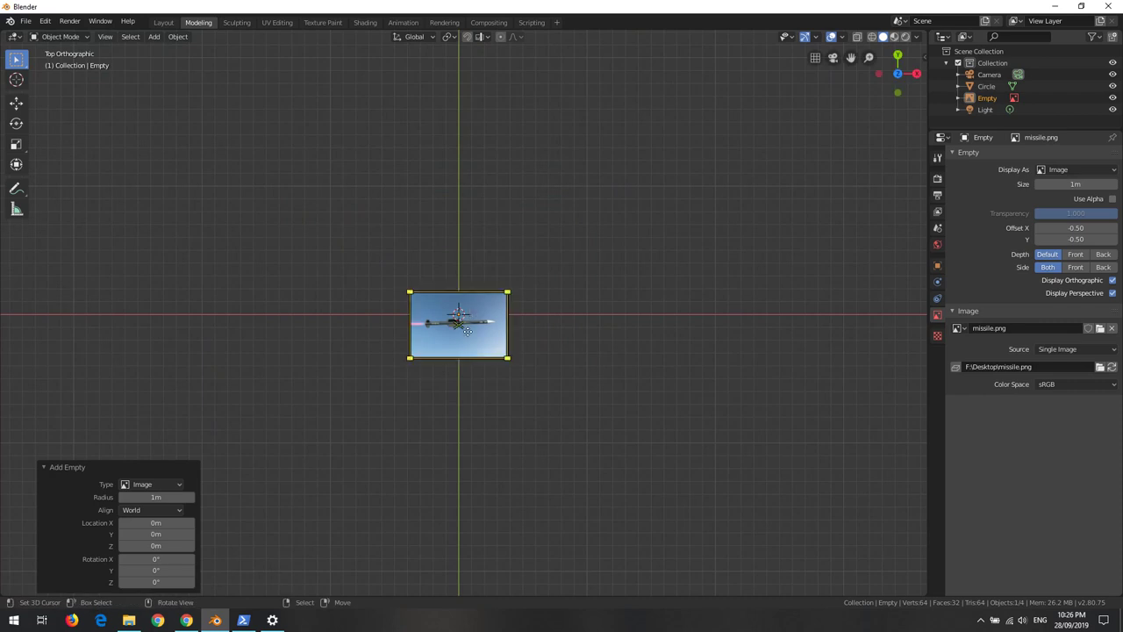
{"action": "left_click_drag", "start_coordinate": [458, 324], "coordinate": [517, 268]}
{"action": "scroll", "coordinate": [498, 314], "scroll_direction": "up", "scroll_amount": 6}
{"action": "scroll", "coordinate": [496, 315], "scroll_direction": "down", "scroll_amount": 10}
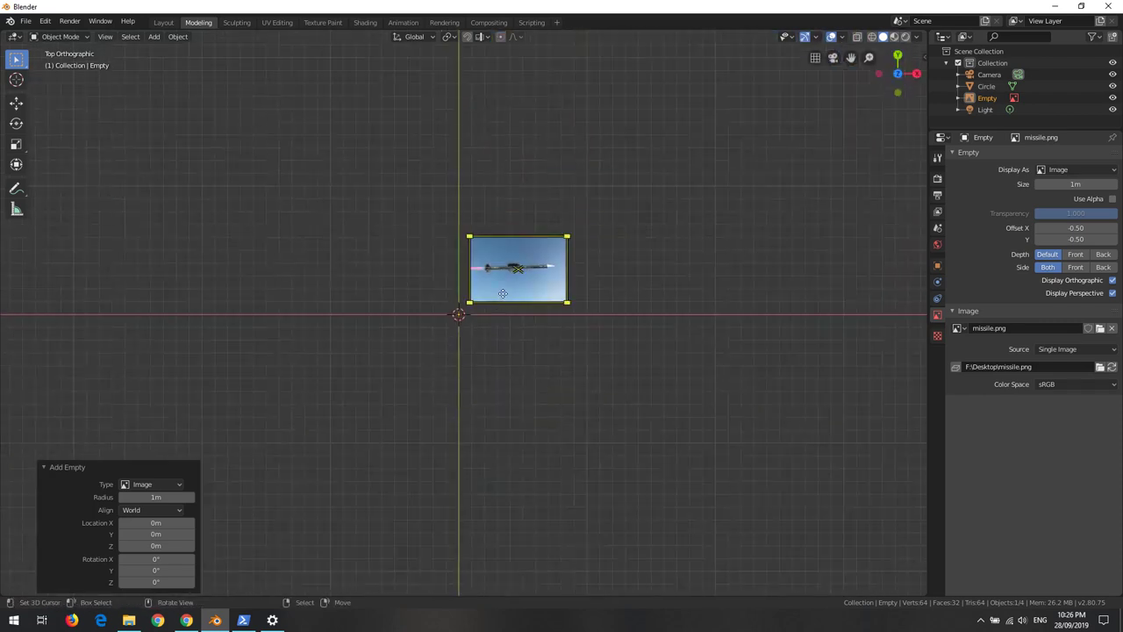
{"action": "scroll", "coordinate": [495, 297], "scroll_direction": "up", "scroll_amount": 7}
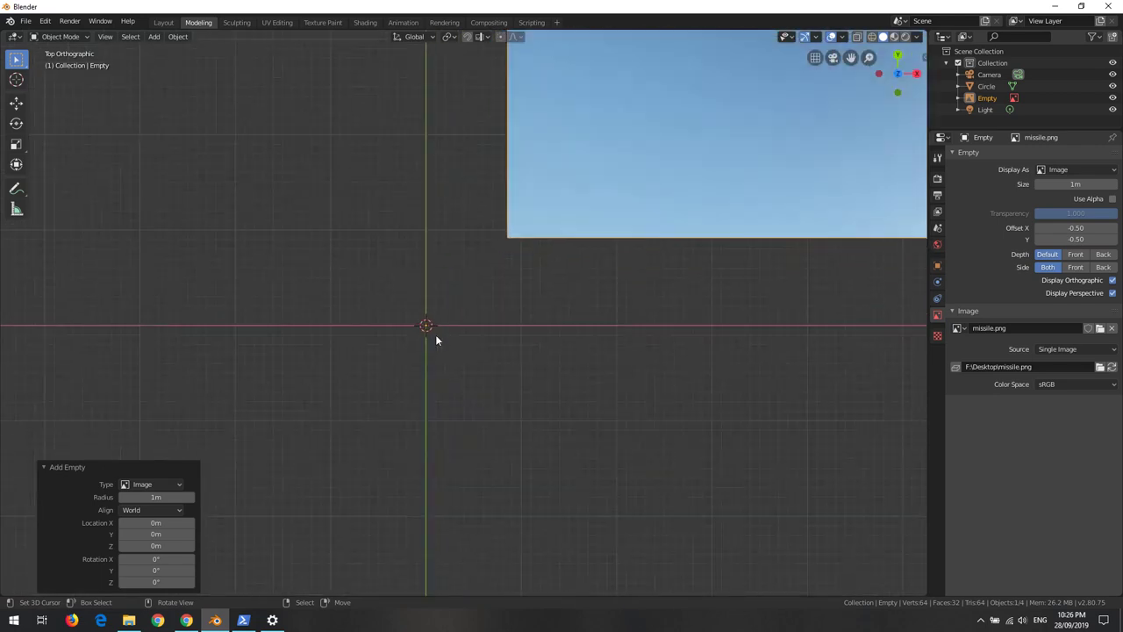
{"action": "scroll", "coordinate": [436, 334], "scroll_direction": "down", "scroll_amount": 1}
{"action": "left_click_drag", "start_coordinate": [564, 243], "coordinate": [645, 186]}
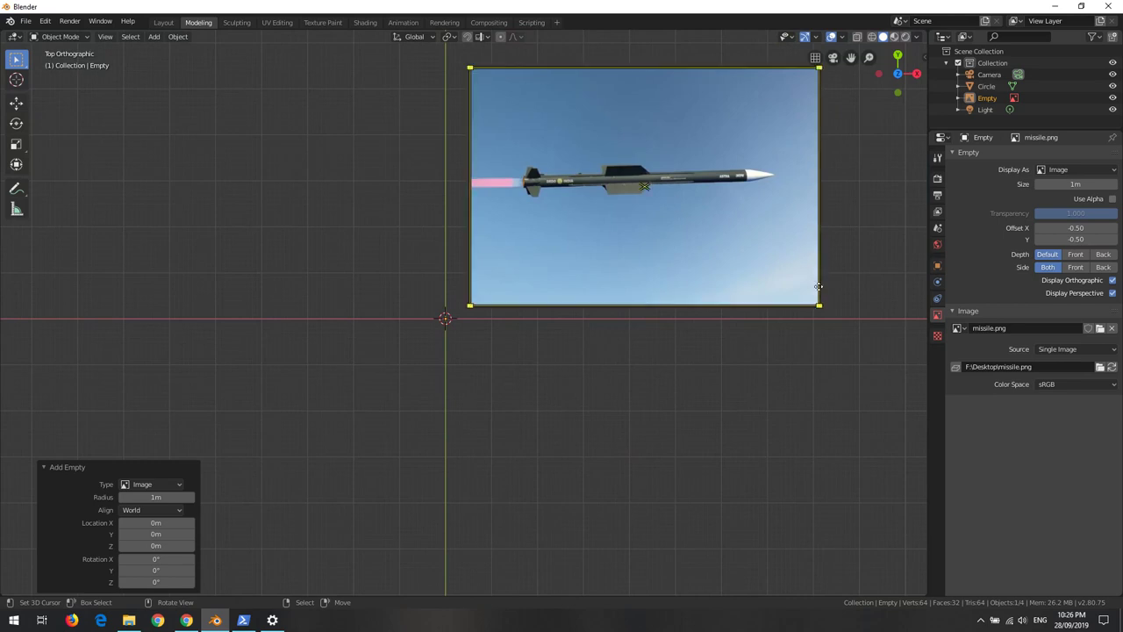
{"action": "left_click_drag", "start_coordinate": [821, 305], "coordinate": [522, 357]}
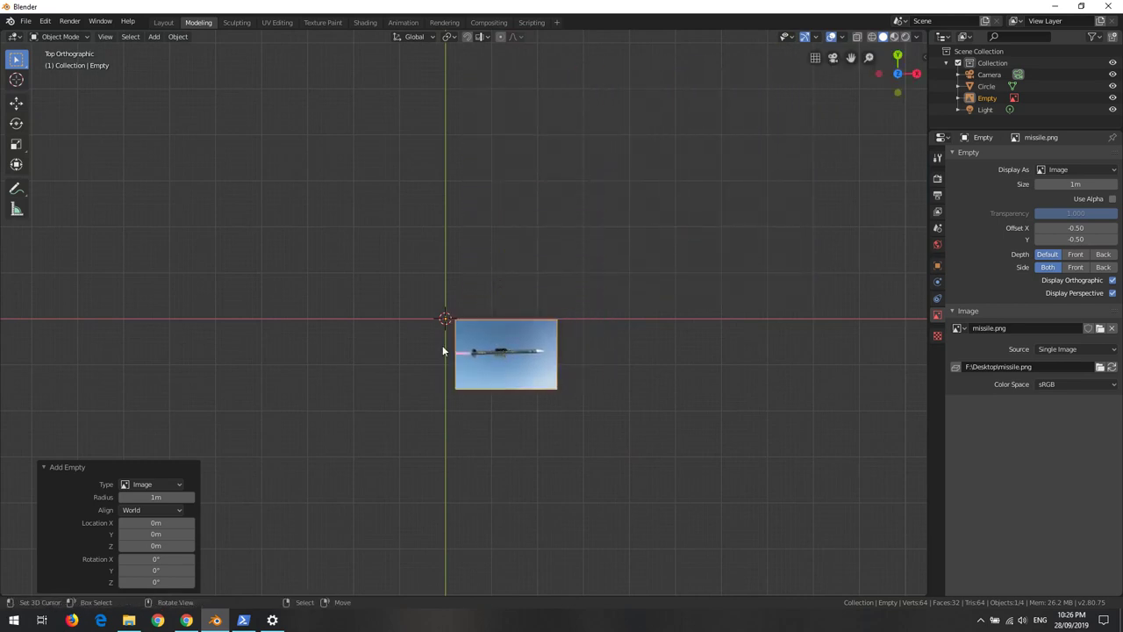
Step: Move the missile image away from the cylinder and enlarge it to a size of about 4.4 m
{"action": "scroll", "coordinate": [442, 345], "scroll_direction": "up", "scroll_amount": 6}
{"action": "middle_click_drag", "start_coordinate": [442, 348], "coordinate": [504, 275]}
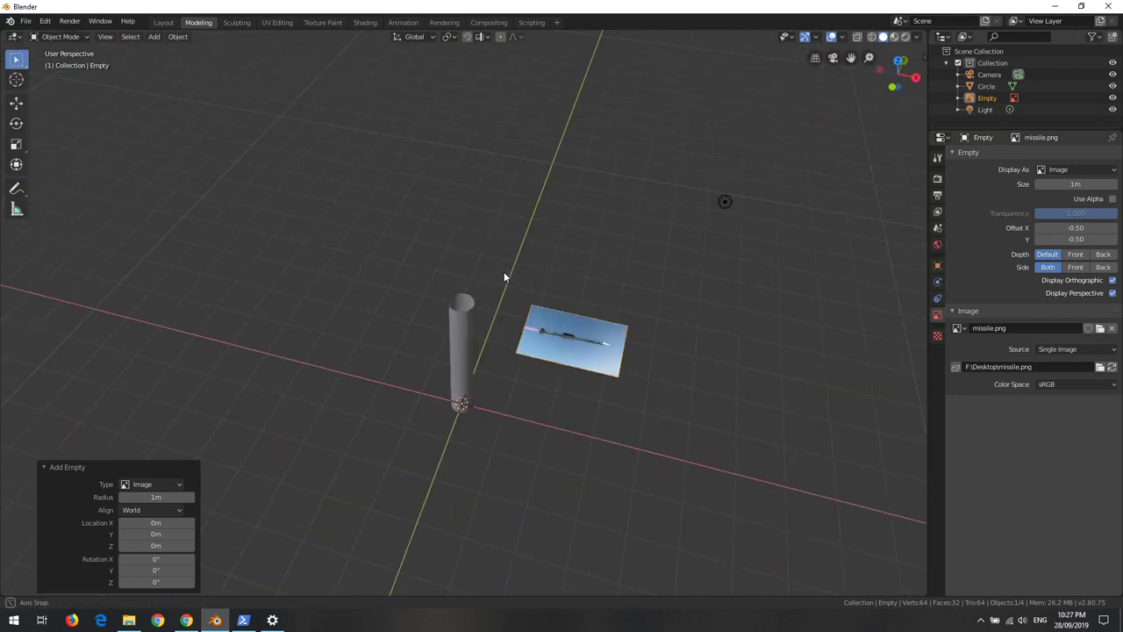
{"action": "left_click", "coordinate": [572, 332]}
{"action": "mouse_move", "coordinate": [572, 331]}
{"action": "middle_mouse_down"}
{"action": "mouse_move", "coordinate": [509, 234]}
{"action": "mouse_move", "coordinate": [610, 242]}
{"action": "mouse_move", "coordinate": [472, 265]}
{"action": "mouse_move", "coordinate": [555, 285]}
{"action": "mouse_move", "coordinate": [471, 277]}
{"action": "mouse_move", "coordinate": [485, 307]}
{"action": "mouse_move", "coordinate": [507, 275]}
{"action": "mouse_move", "coordinate": [594, 304]}
{"action": "mouse_move", "coordinate": [647, 303]}
{"action": "mouse_move", "coordinate": [445, 305]}
{"action": "mouse_move", "coordinate": [552, 331]}
{"action": "mouse_move", "coordinate": [474, 250]}
{"action": "mouse_move", "coordinate": [394, 247]}
{"action": "mouse_move", "coordinate": [515, 318]}
{"action": "mouse_move", "coordinate": [560, 325]}
{"action": "middle_mouse_up"}
{"action": "left_click_drag", "start_coordinate": [560, 324], "coordinate": [668, 358]}
{"action": "left_click_drag", "start_coordinate": [572, 296], "coordinate": [577, 265]}
Step: Hide the missile image empty and show it again
{"action": "left_click", "coordinate": [1113, 99]}
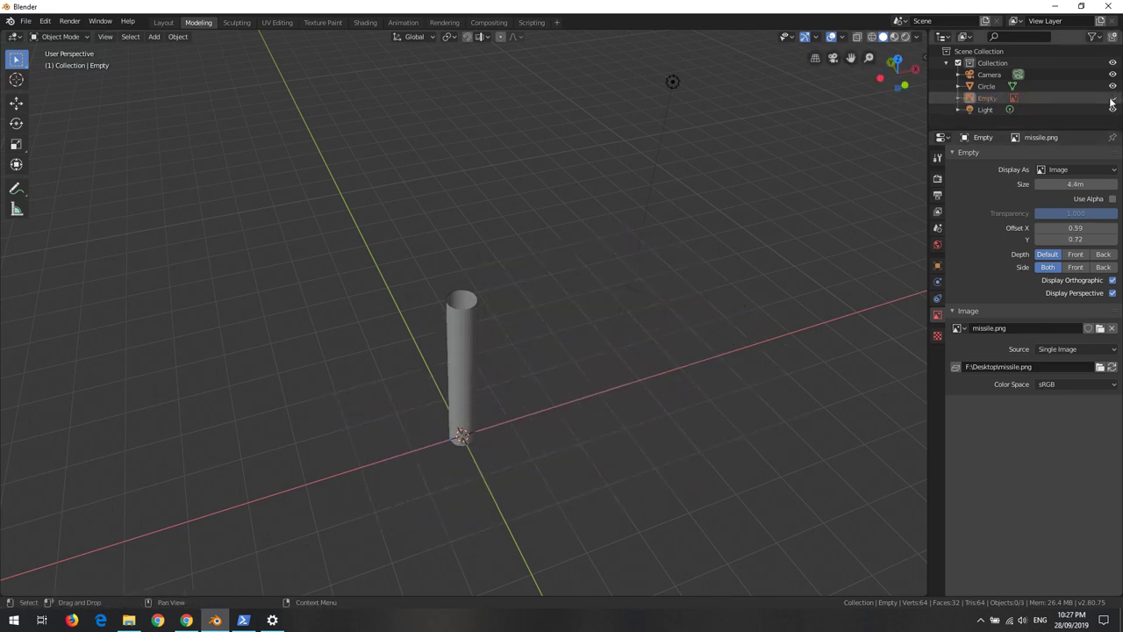
{"action": "left_click", "coordinate": [1112, 99]}
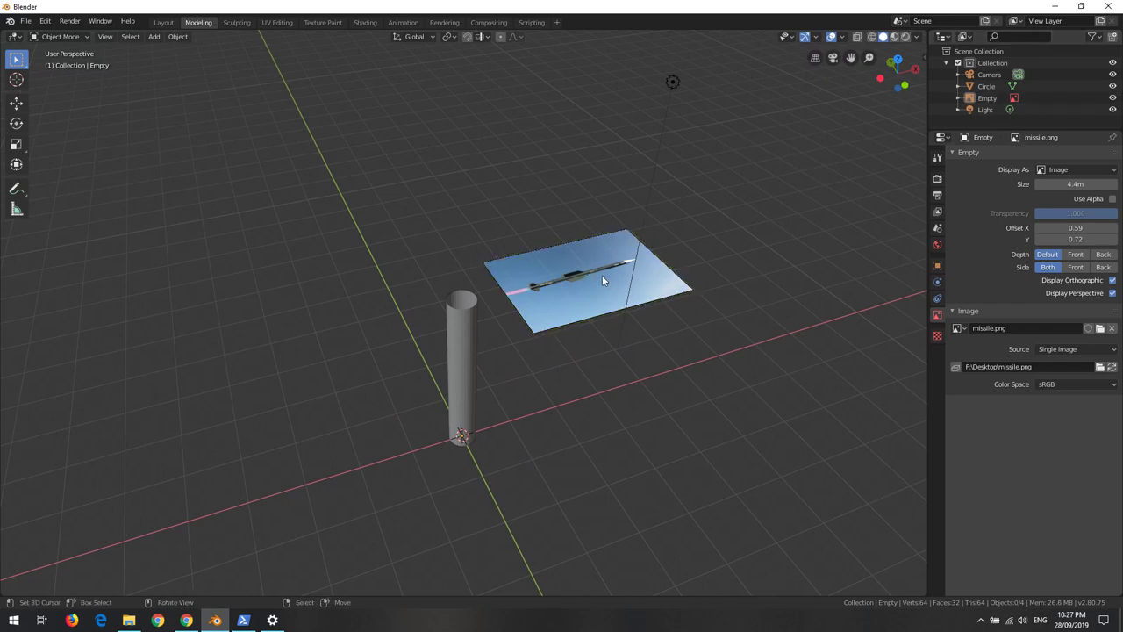
{"action": "scroll", "coordinate": [605, 276], "scroll_direction": "up", "scroll_amount": 2}
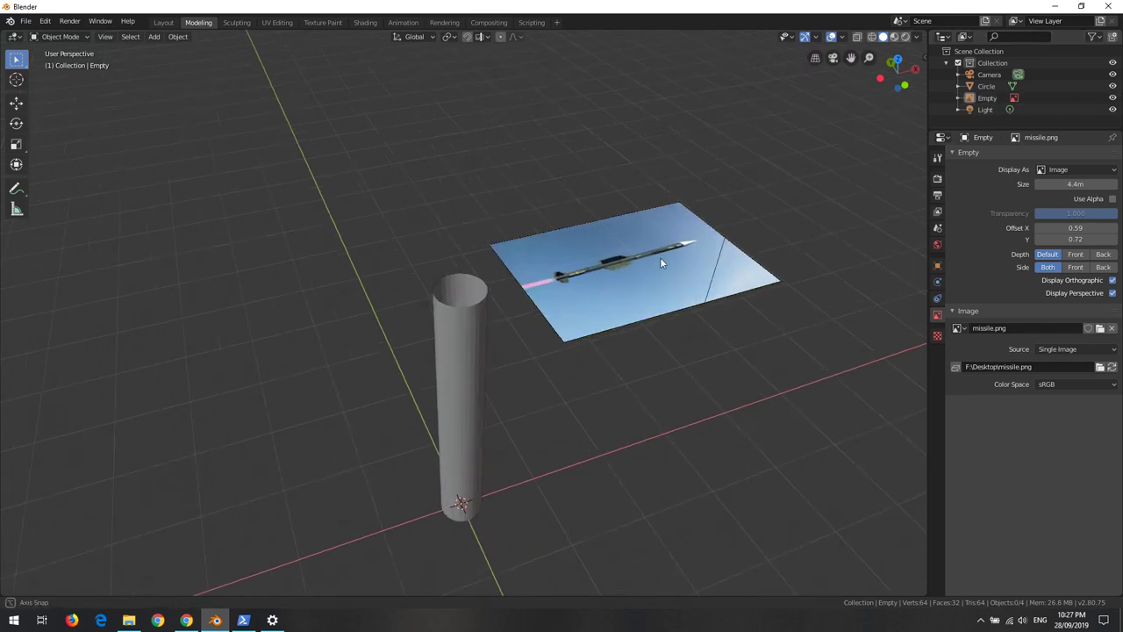
{"action": "key", "text": "ctrl+z"}
Step: Activate the Measure tool over the missile image in top view
{"action": "key", "text": "KP_7"}
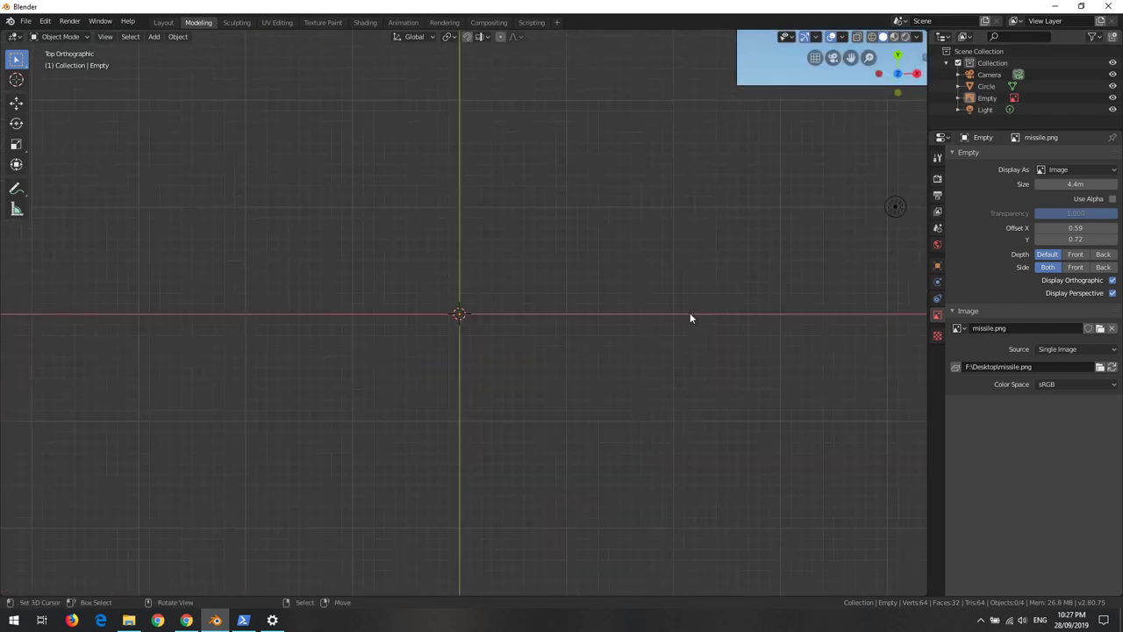
{"action": "scroll", "coordinate": [609, 263], "scroll_direction": "down", "scroll_amount": 5}
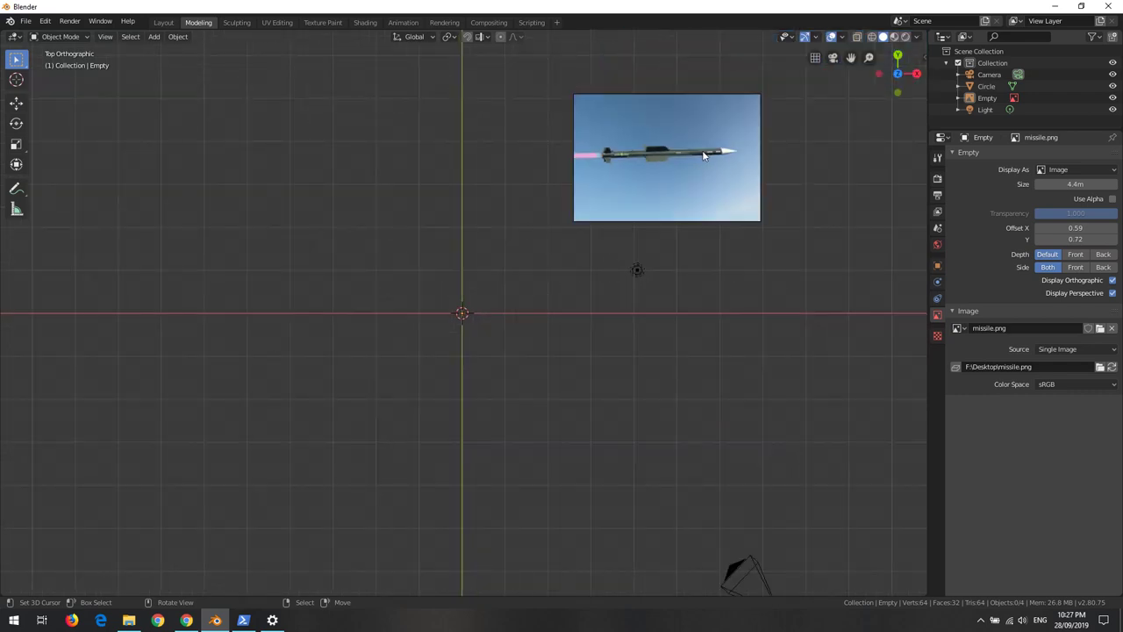
{"action": "middle_click_drag", "start_coordinate": [687, 149], "coordinate": [520, 252], "text": "shift"}
{"action": "scroll", "coordinate": [520, 252], "scroll_direction": "up", "scroll_amount": 6}
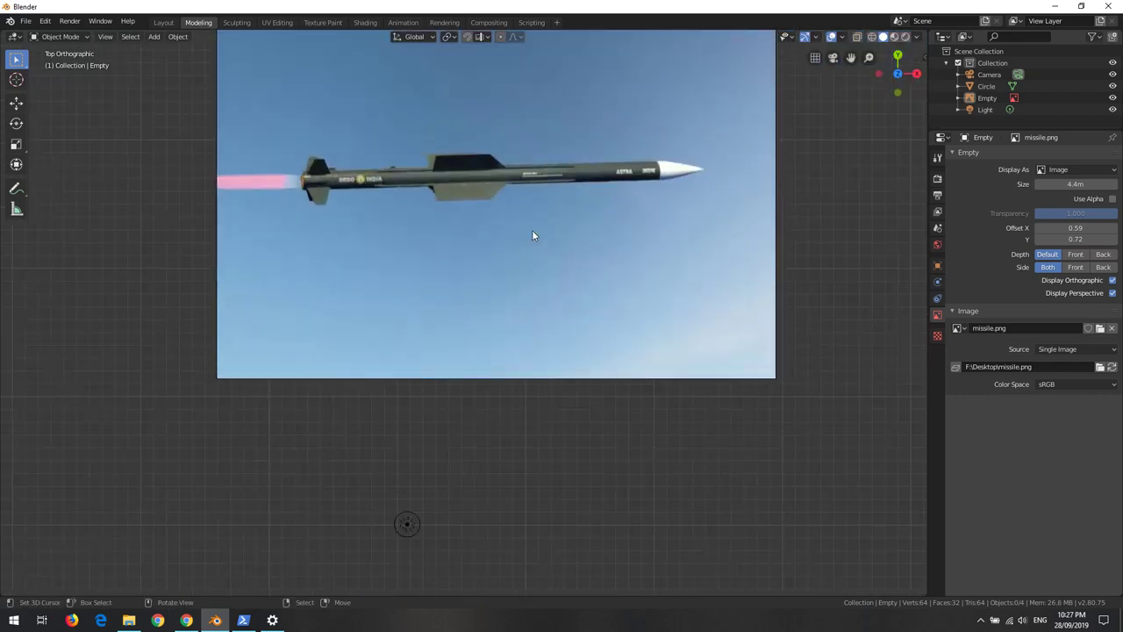
{"action": "middle_click_drag", "start_coordinate": [532, 145], "coordinate": [500, 275], "text": "shift"}
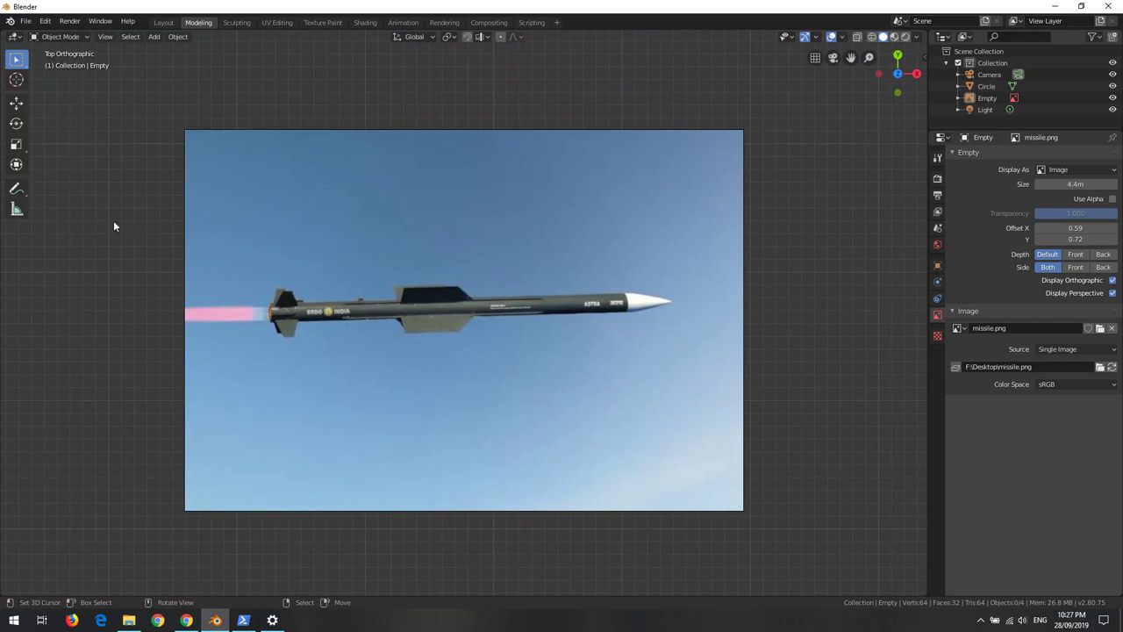
{"action": "left_click", "coordinate": [17, 209]}
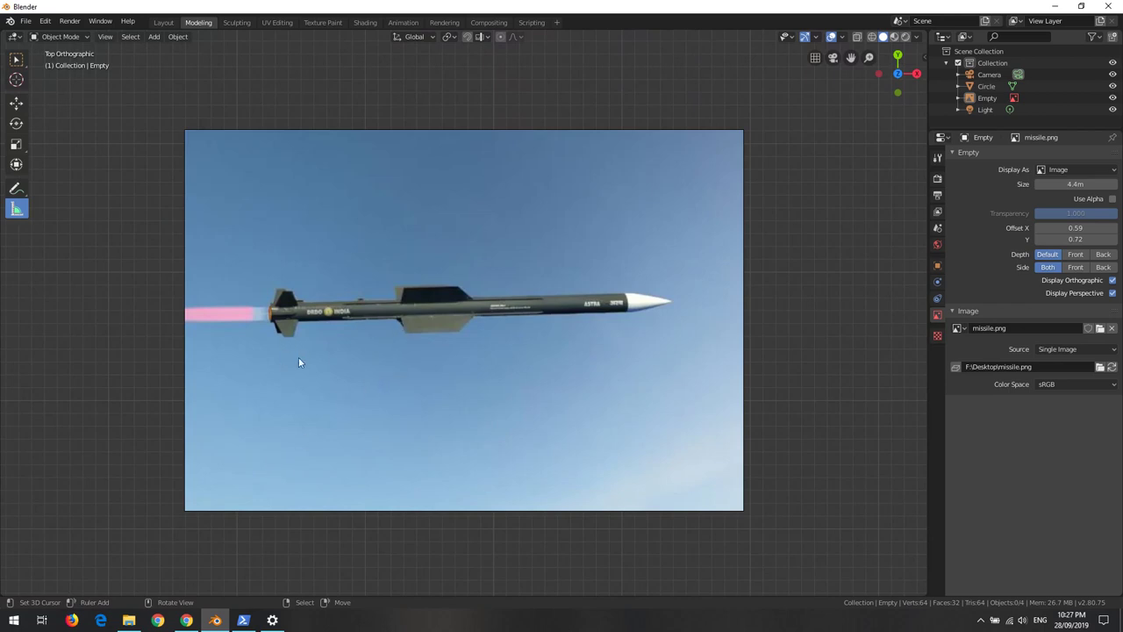
Step: Close the browser window with the Astra article and measure the pictured missile from its tail to the nose tip
{"action": "left_click", "coordinate": [186, 620]}
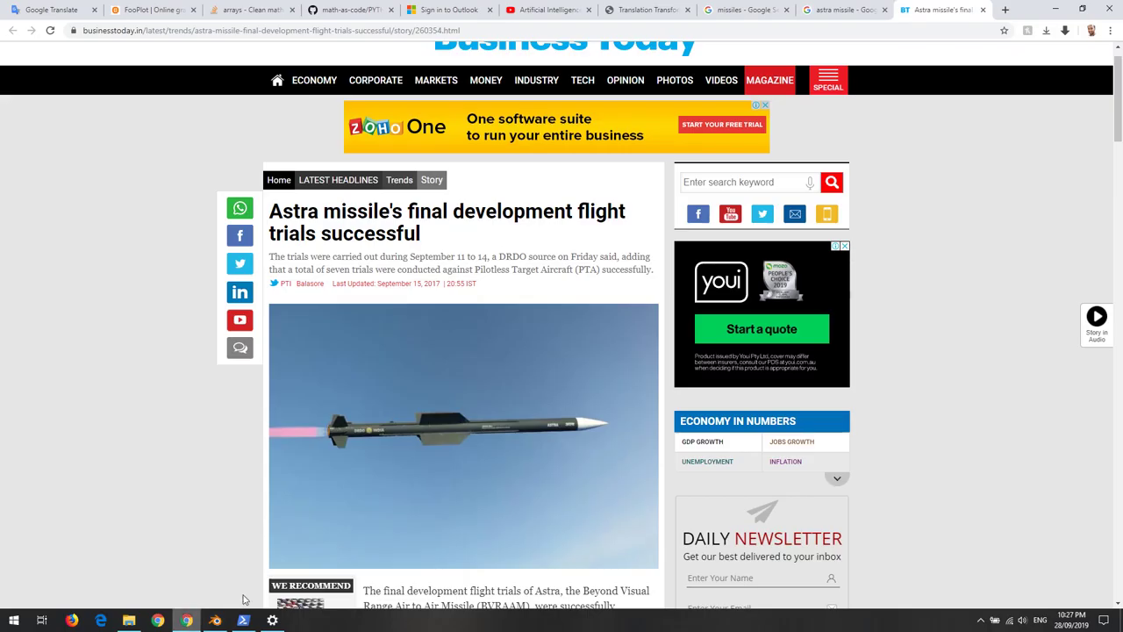
{"action": "left_click", "coordinate": [1100, 8]}
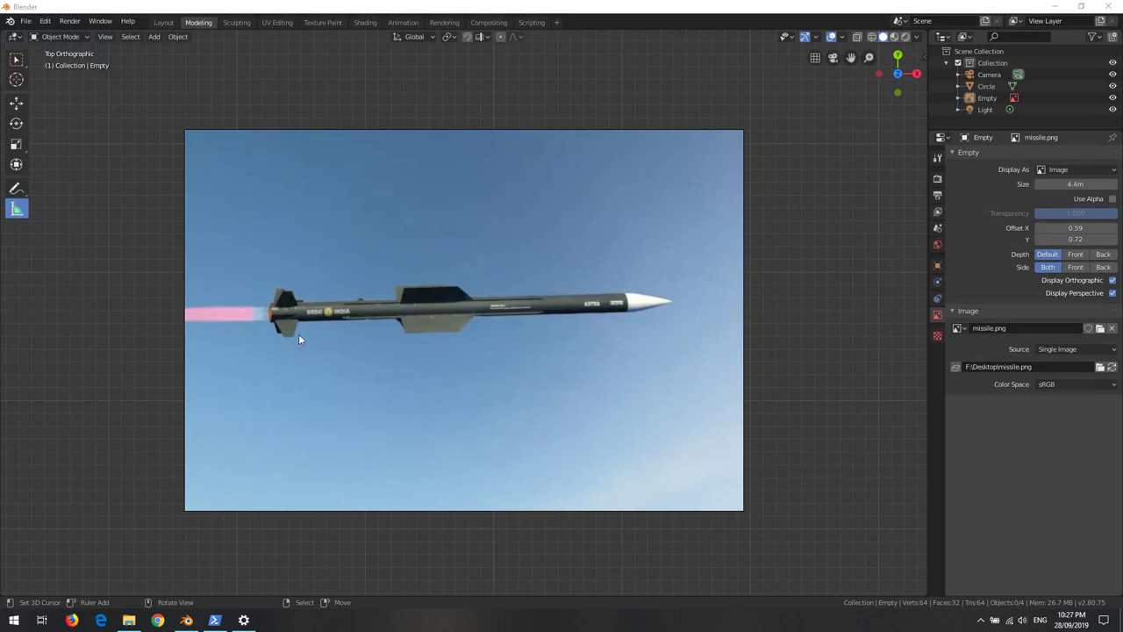
{"action": "left_click_drag", "start_coordinate": [291, 334], "coordinate": [603, 399]}
{"action": "left_click_drag", "start_coordinate": [290, 334], "coordinate": [274, 314]}
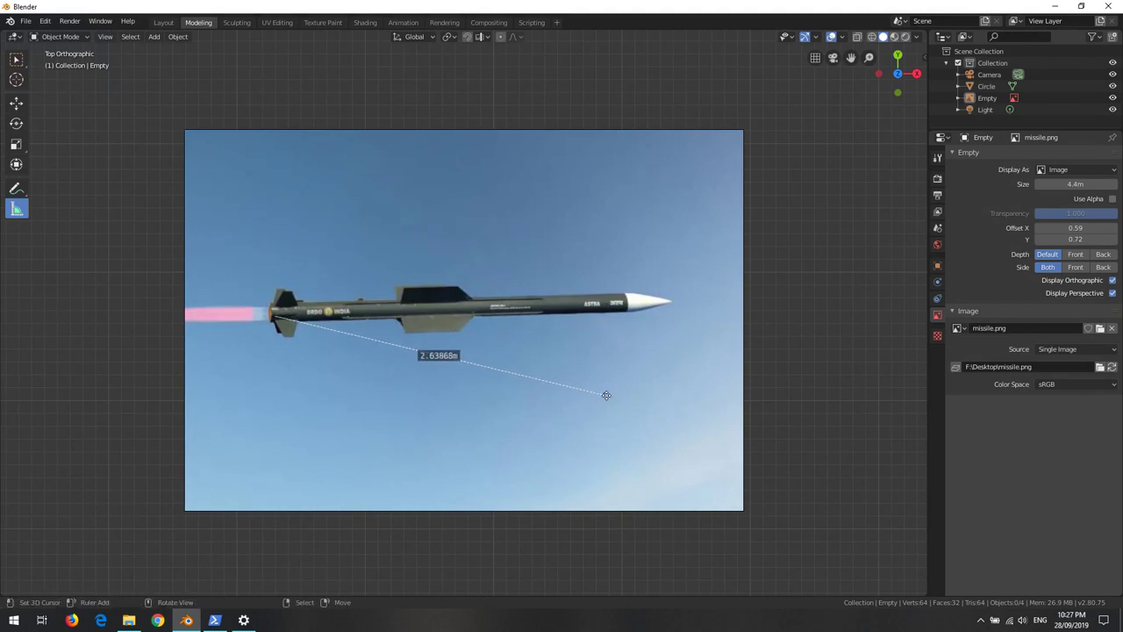
{"action": "left_click_drag", "start_coordinate": [607, 394], "coordinate": [672, 300]}
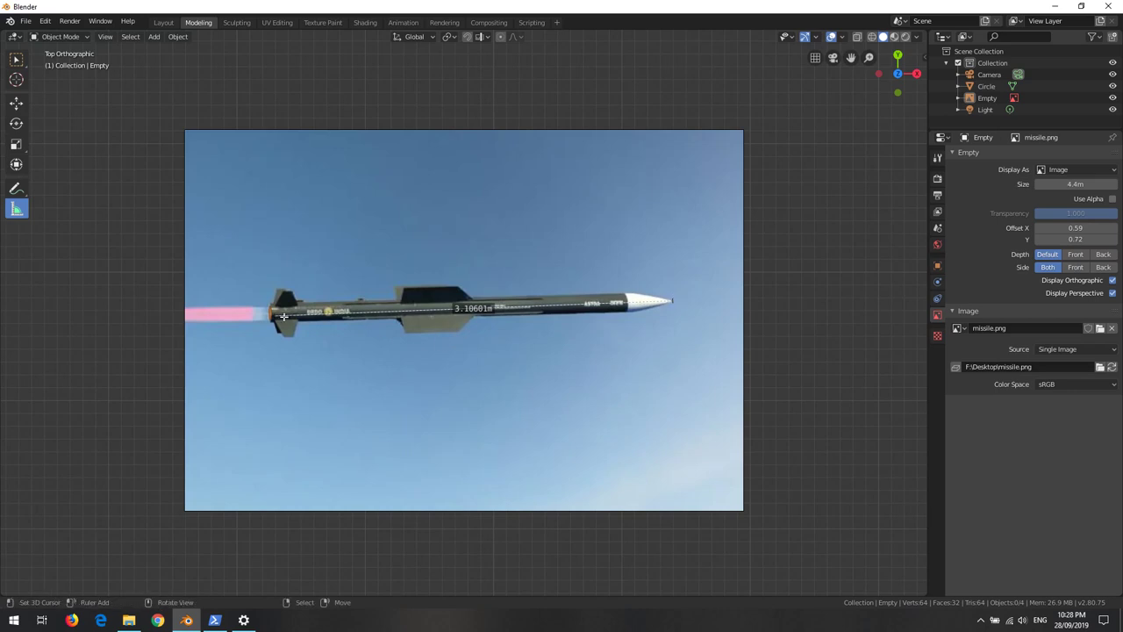
{"action": "left_click_drag", "start_coordinate": [274, 313], "coordinate": [274, 311]}
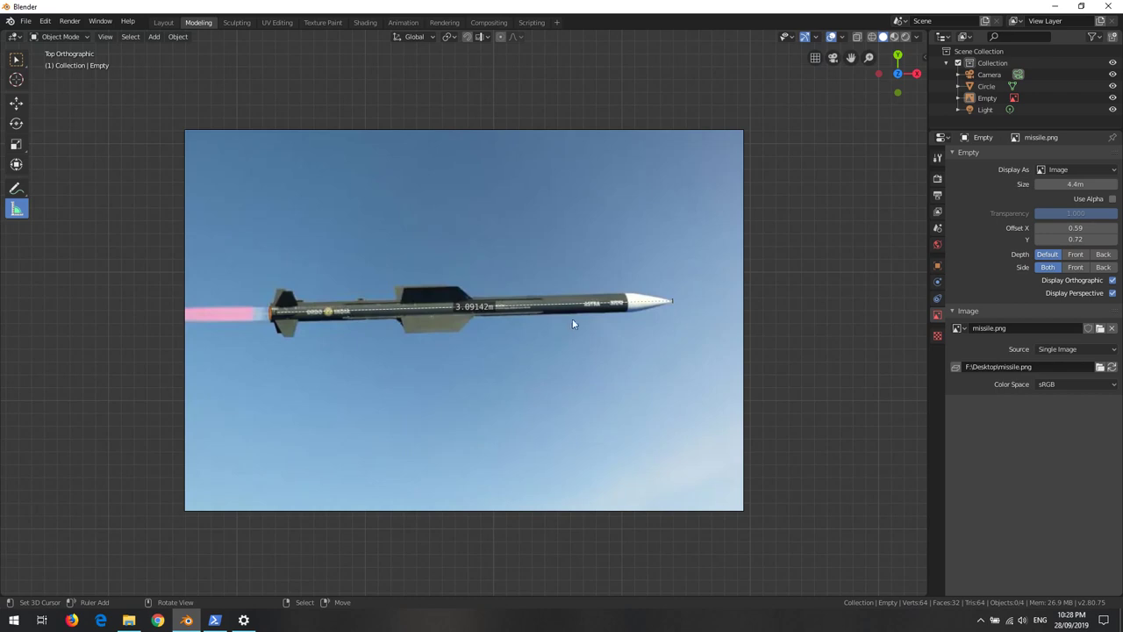
Step: Enlarge the missile image to about twice its size by stretching it from its lower-right corner
{"action": "scroll", "coordinate": [583, 404], "scroll_direction": "down", "scroll_amount": 1}
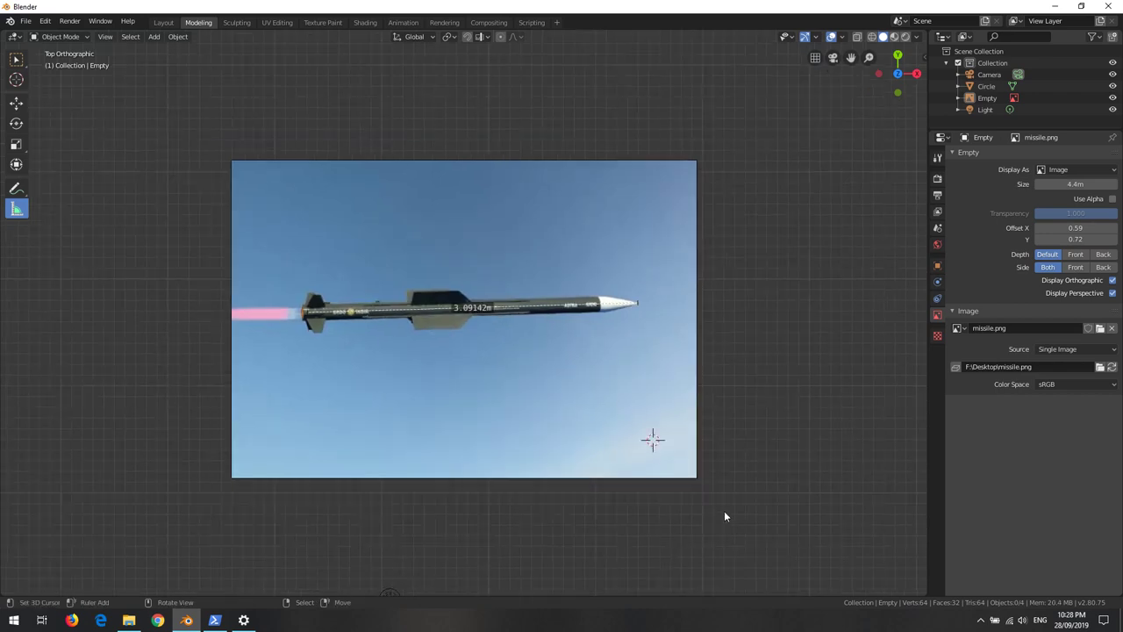
{"action": "left_click_drag", "start_coordinate": [698, 479], "coordinate": [893, 579]}
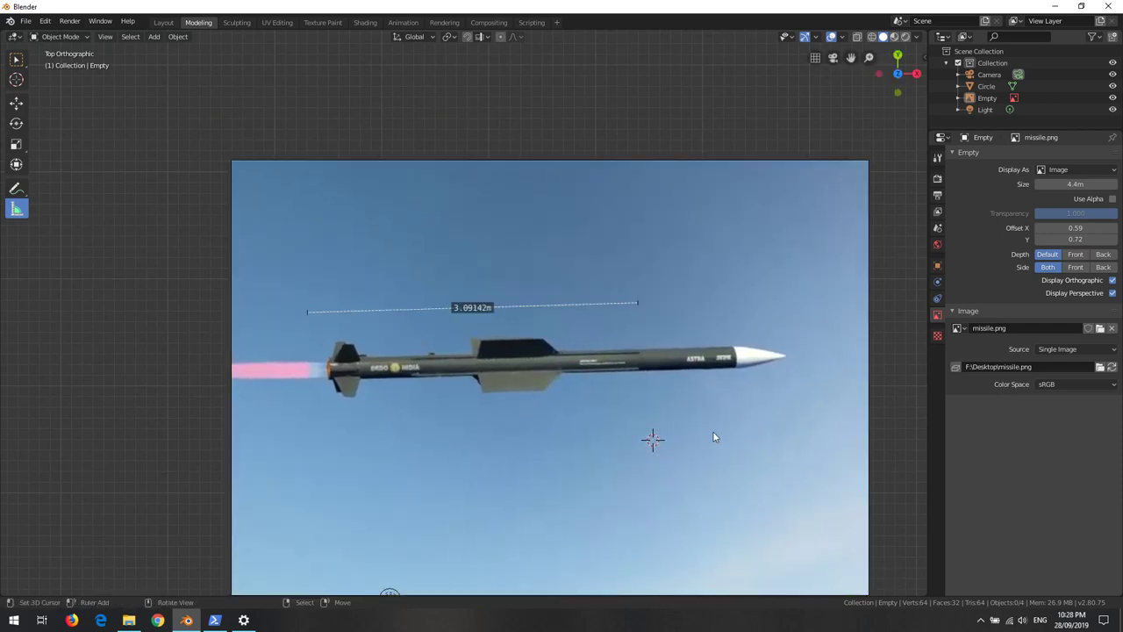
{"action": "scroll", "coordinate": [700, 421], "scroll_direction": "down", "scroll_amount": 4}
{"action": "left_click_drag", "start_coordinate": [657, 448], "coordinate": [842, 523]}
Step: Realign the ruler's ends to the tail and nose tip of the enlarged missile to measure its length
{"action": "left_click_drag", "start_coordinate": [384, 310], "coordinate": [423, 388]}
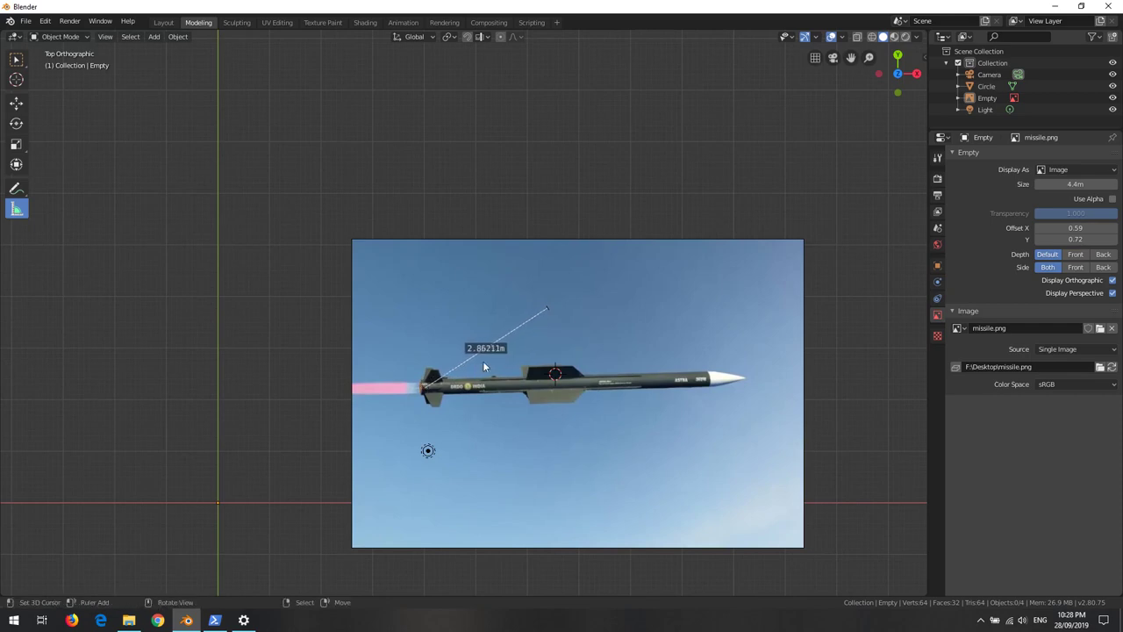
{"action": "left_click_drag", "start_coordinate": [545, 310], "coordinate": [739, 377]}
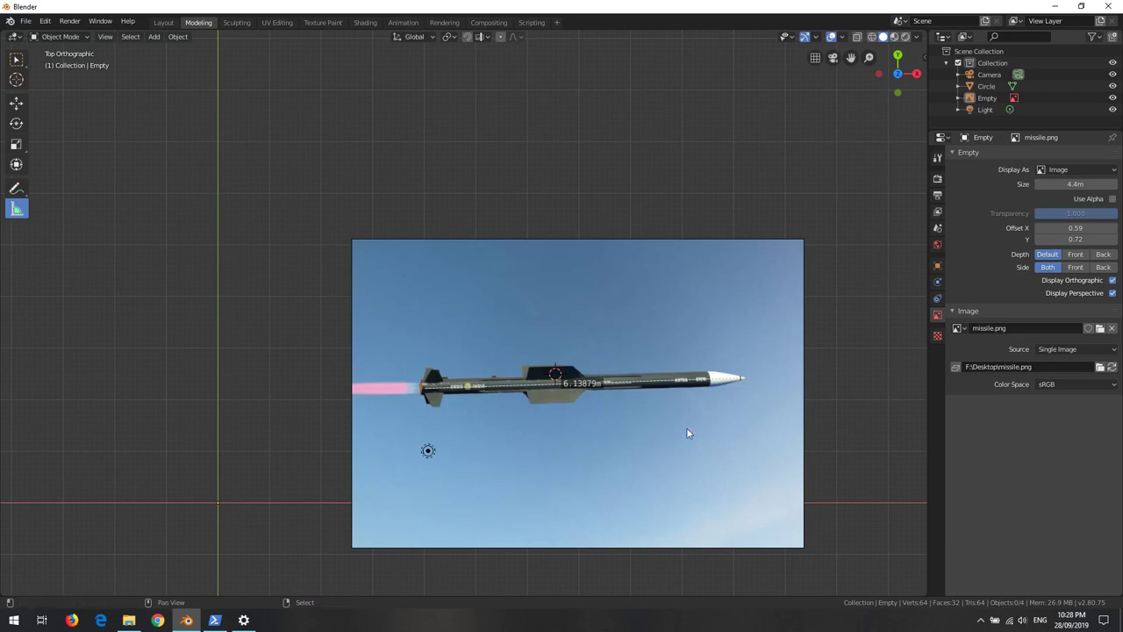
{"action": "middle_click_drag", "start_coordinate": [689, 431], "coordinate": [610, 333], "text": "shift"}
{"action": "scroll", "coordinate": [630, 313], "scroll_direction": "up", "scroll_amount": 2}
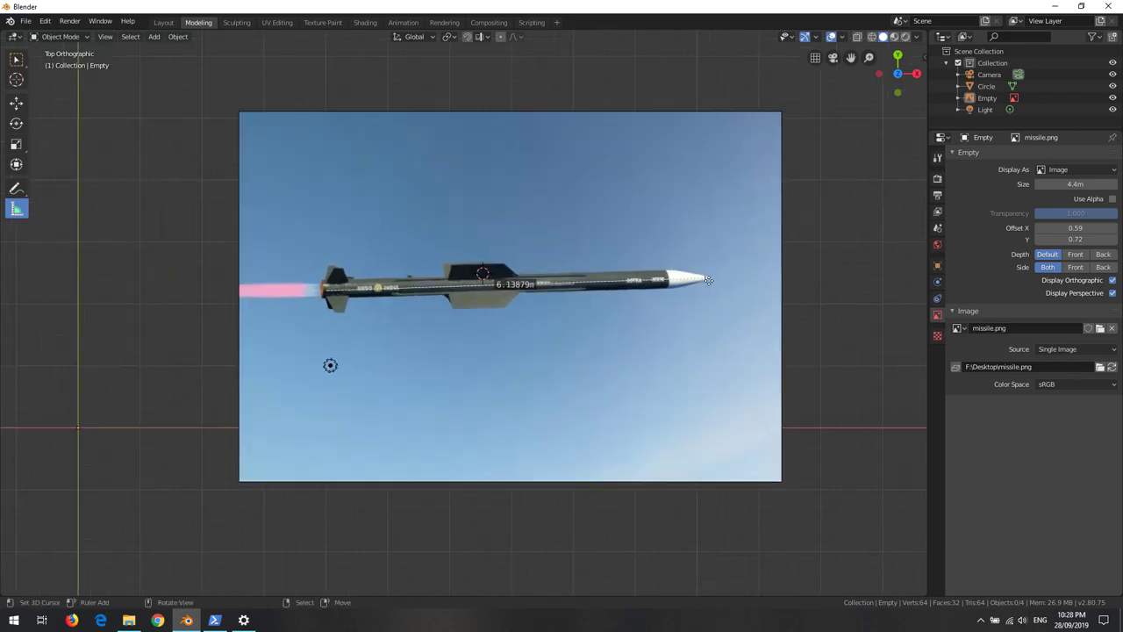
Step: Fine-tune both ruler ends so they sit exactly on the pictured missile's nose tip and tail
{"action": "left_click_drag", "start_coordinate": [708, 279], "coordinate": [711, 277]}
{"action": "left_click_drag", "start_coordinate": [325, 291], "coordinate": [324, 290]}
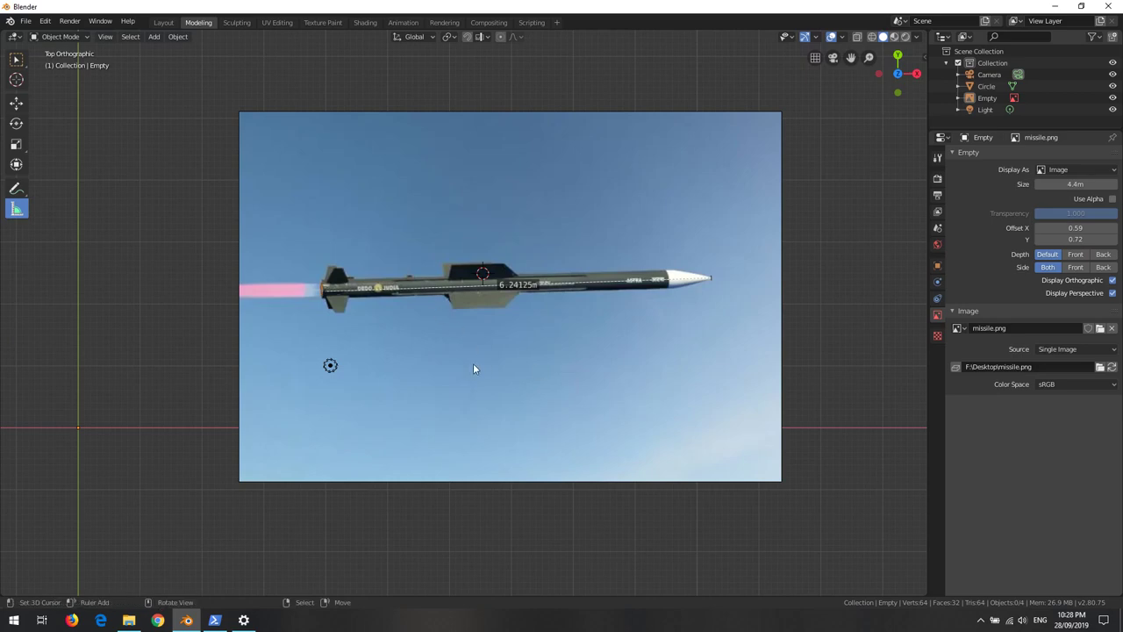
Step: Select the upright cylinder beside the missile image and enter Edit Mode on it
{"action": "scroll", "coordinate": [473, 369], "scroll_direction": "down", "scroll_amount": 5}
{"action": "middle_click_drag", "start_coordinate": [336, 391], "coordinate": [291, 368]}
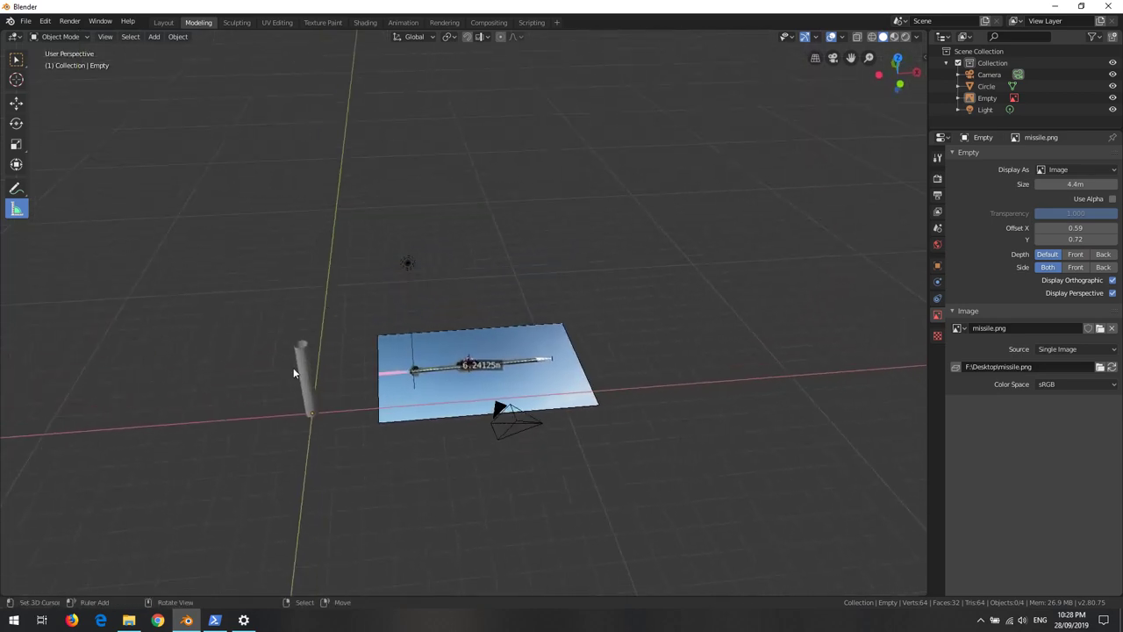
{"action": "left_click", "coordinate": [301, 365]}
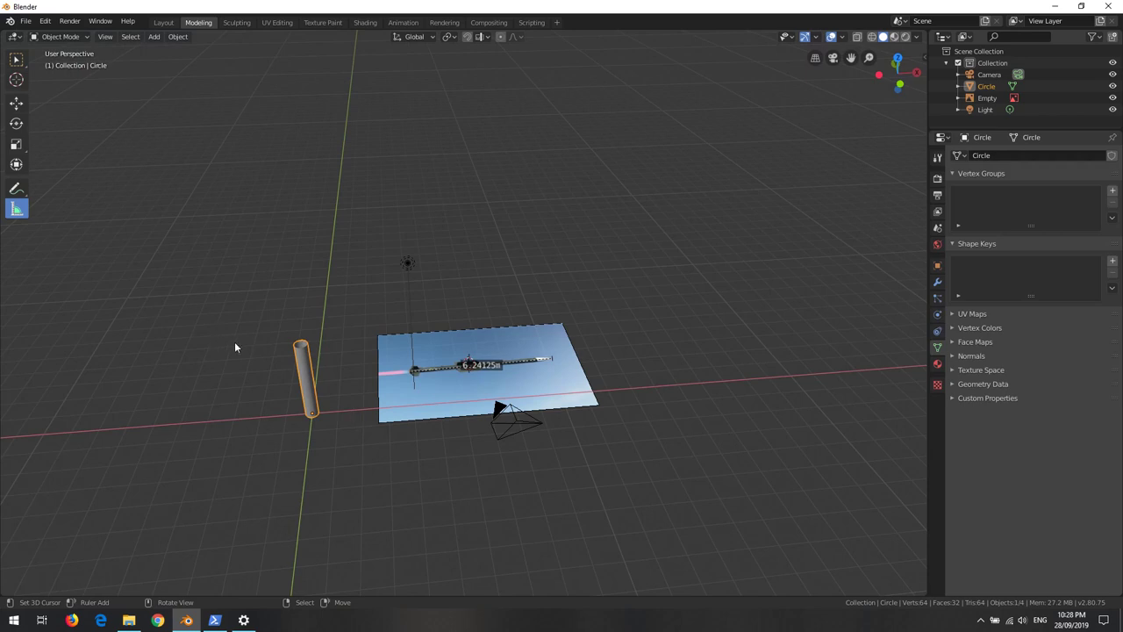
{"action": "scroll", "coordinate": [234, 348], "scroll_direction": "up", "scroll_amount": 5}
{"action": "middle_click_drag", "start_coordinate": [188, 390], "coordinate": [516, 282]}
{"action": "scroll", "coordinate": [516, 283], "scroll_direction": "up", "scroll_amount": 2}
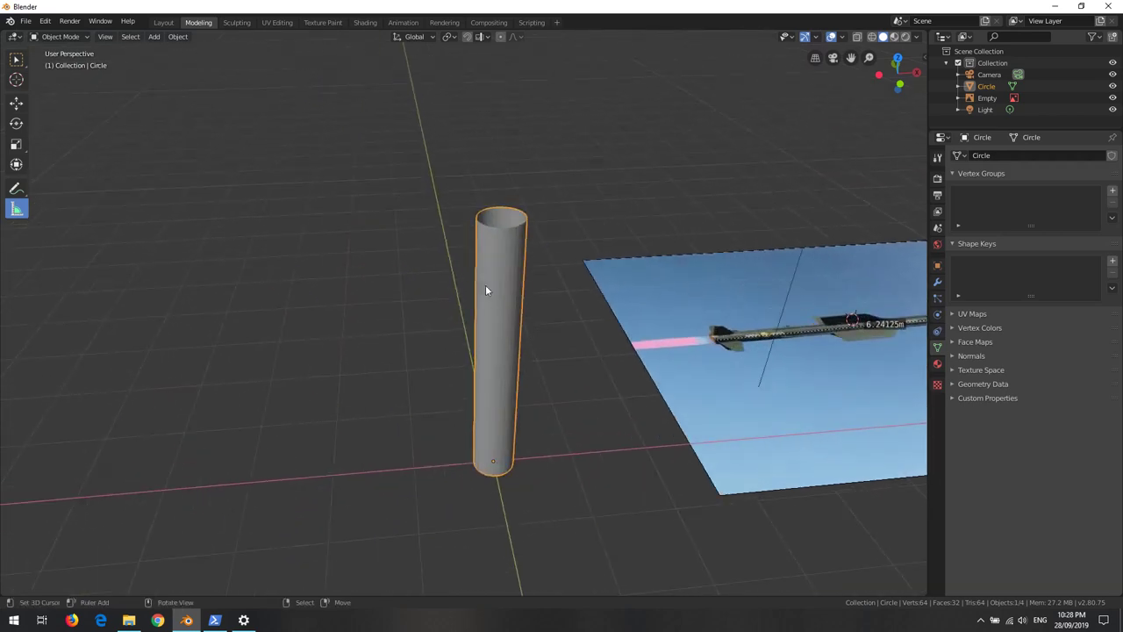
{"action": "left_click", "coordinate": [68, 38]}
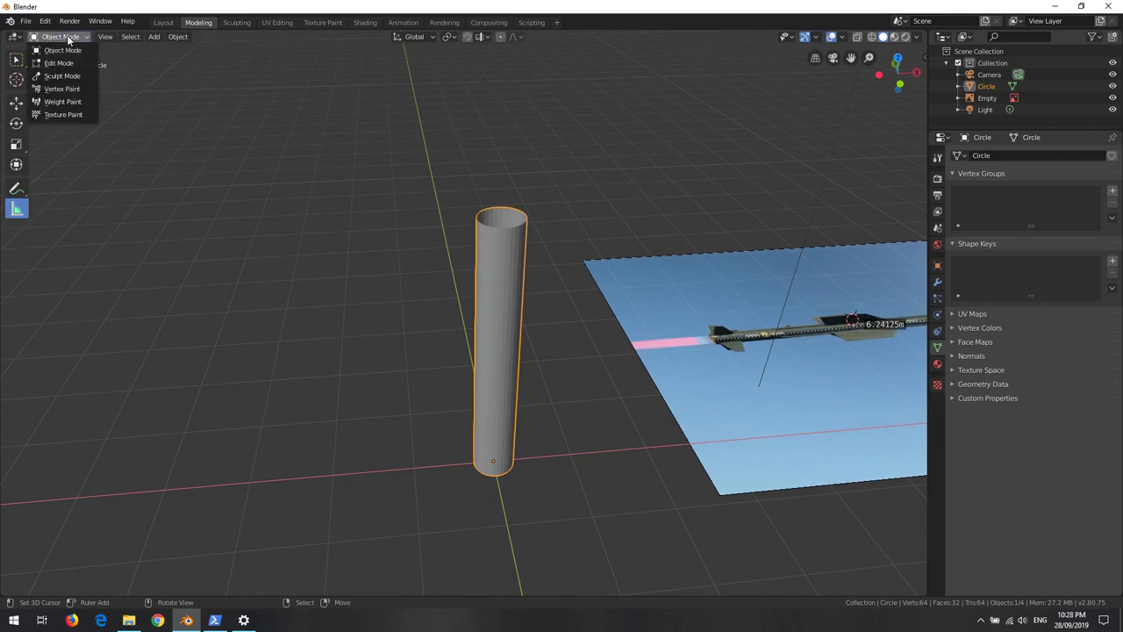
{"action": "left_click", "coordinate": [69, 37]}
{"action": "left_click", "coordinate": [68, 37]}
{"action": "left_click", "coordinate": [59, 63]}
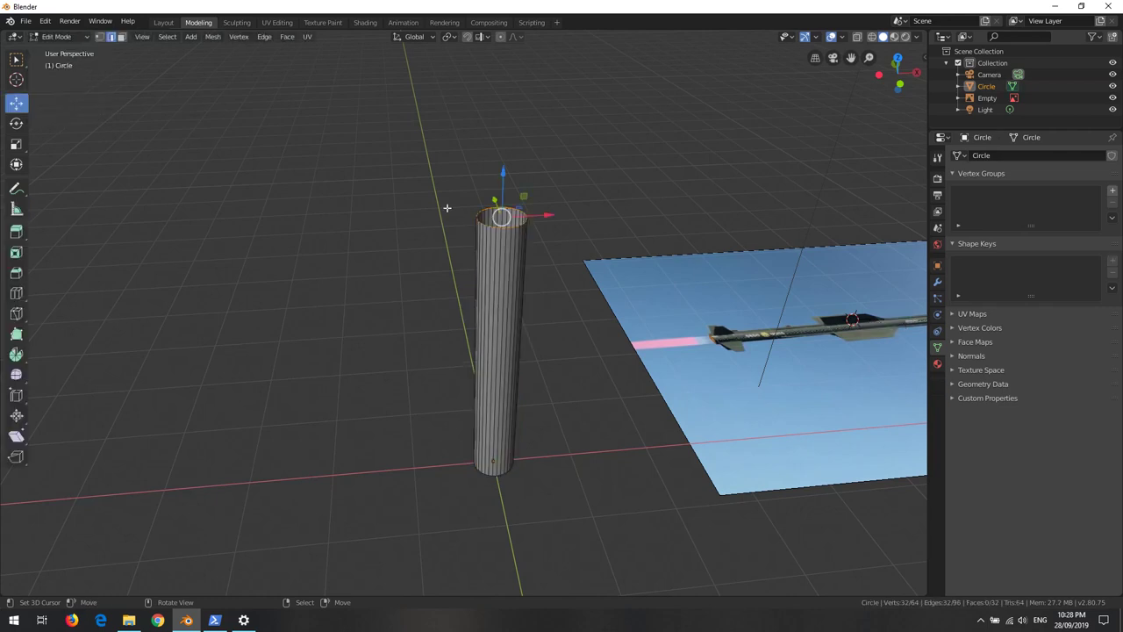
Step: In front view, lower the cylinder's top edge loop by 1.75 m and edge-slide it onto the base with factor 1
{"action": "key", "text": "KP_1"}
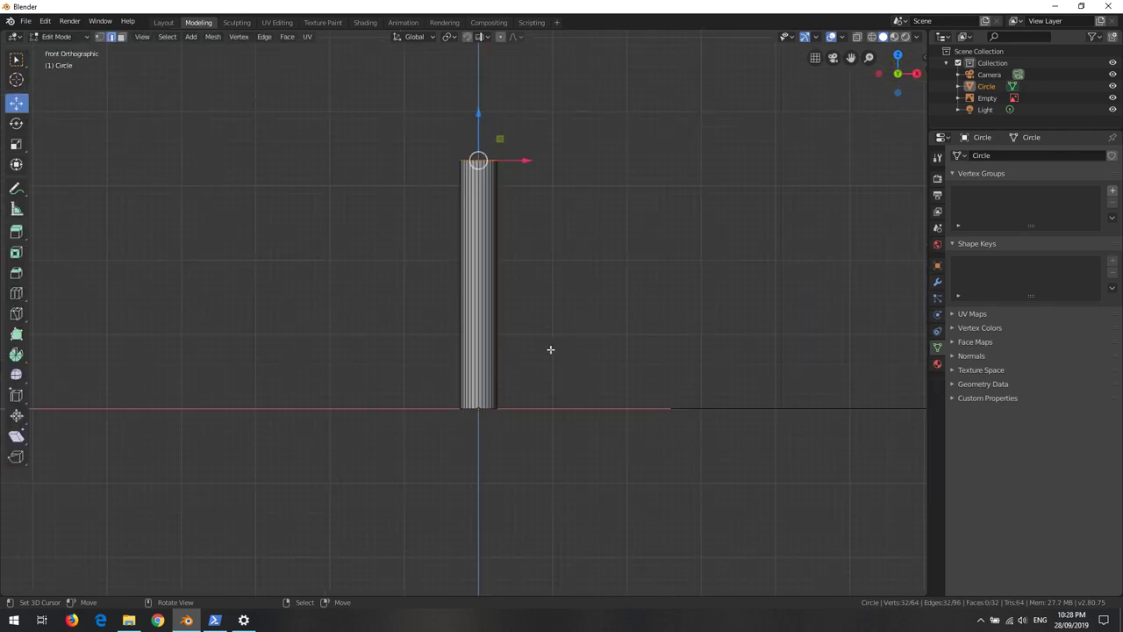
{"action": "left_click_drag", "start_coordinate": [475, 112], "coordinate": [525, 237]}
{"action": "scroll", "coordinate": [485, 341], "scroll_direction": "up", "scroll_amount": 2}
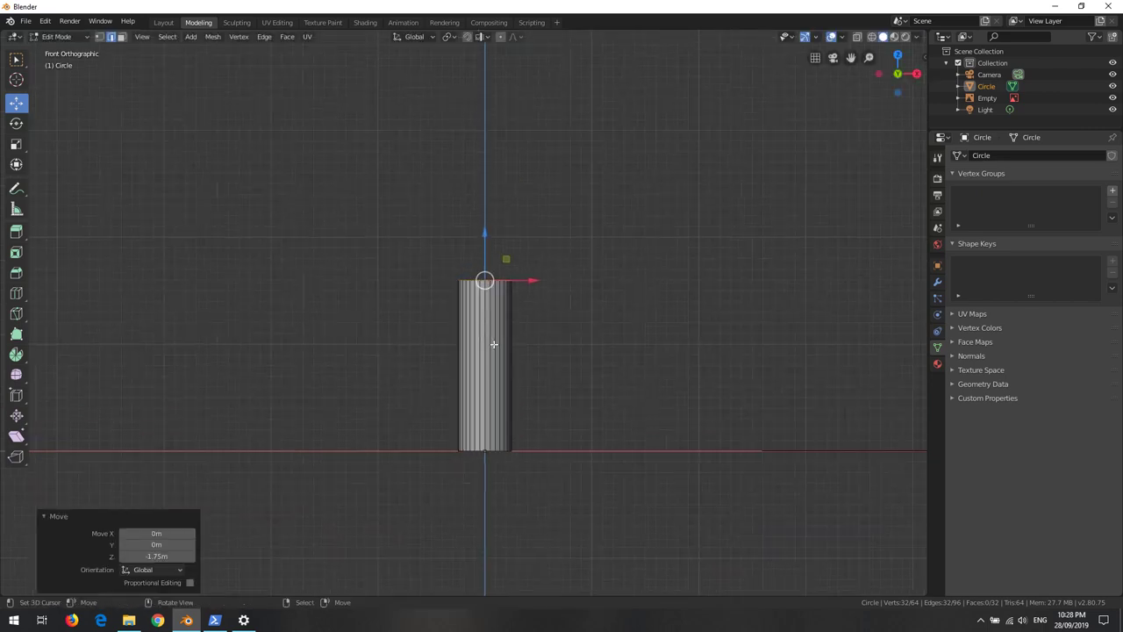
{"action": "key", "text": "g"}
{"action": "key", "text": "g"}
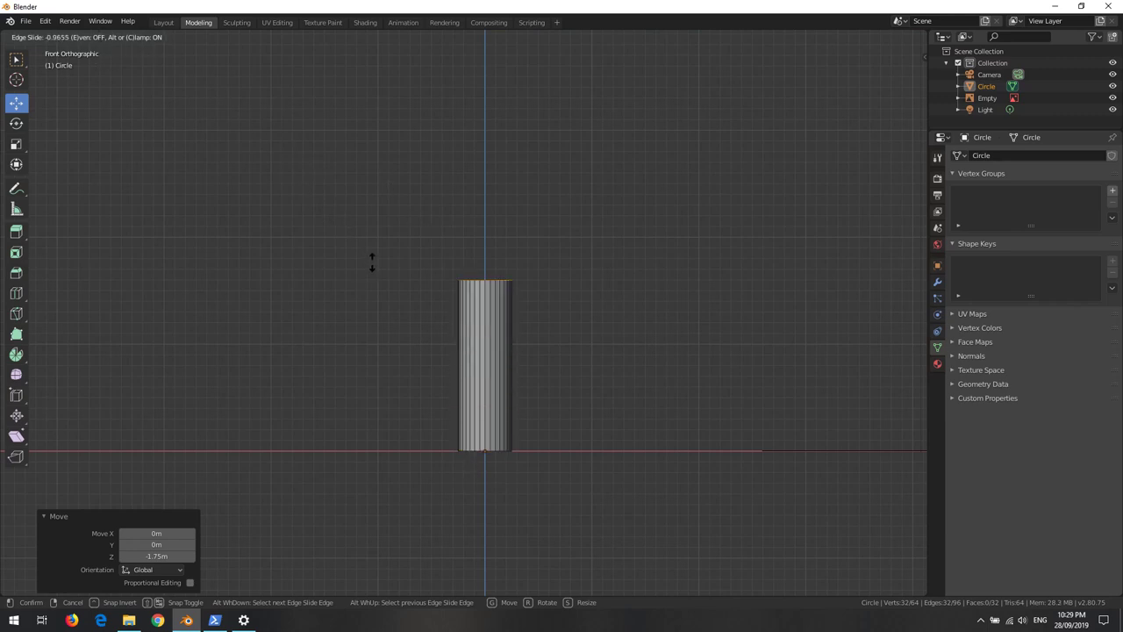
{"action": "key", "text": "c"}
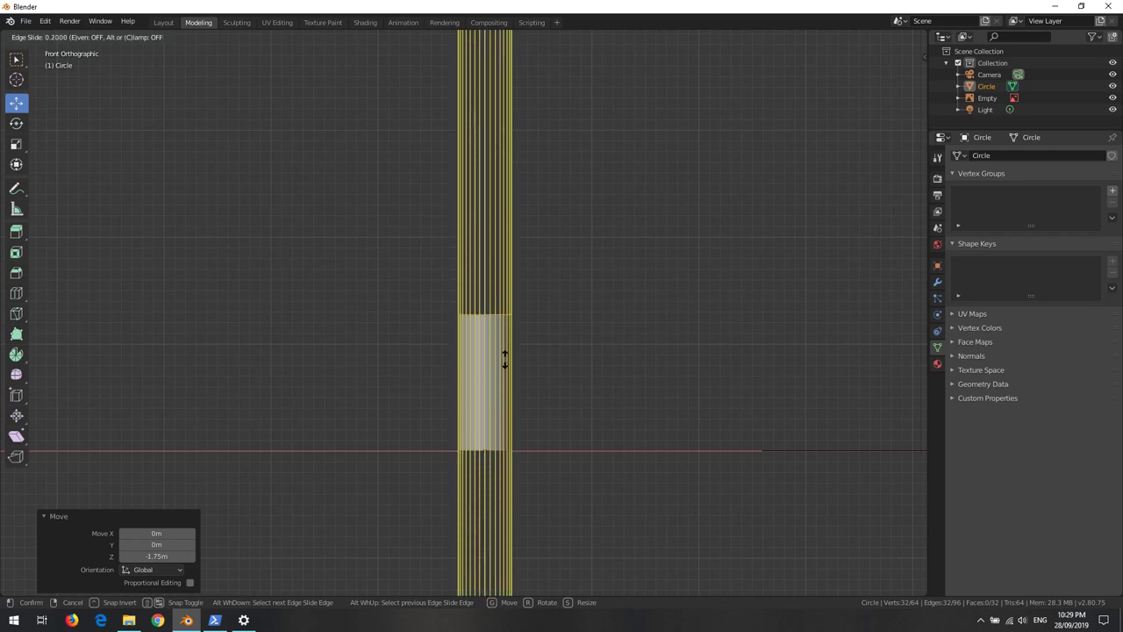
{"action": "key", "text": "c"}
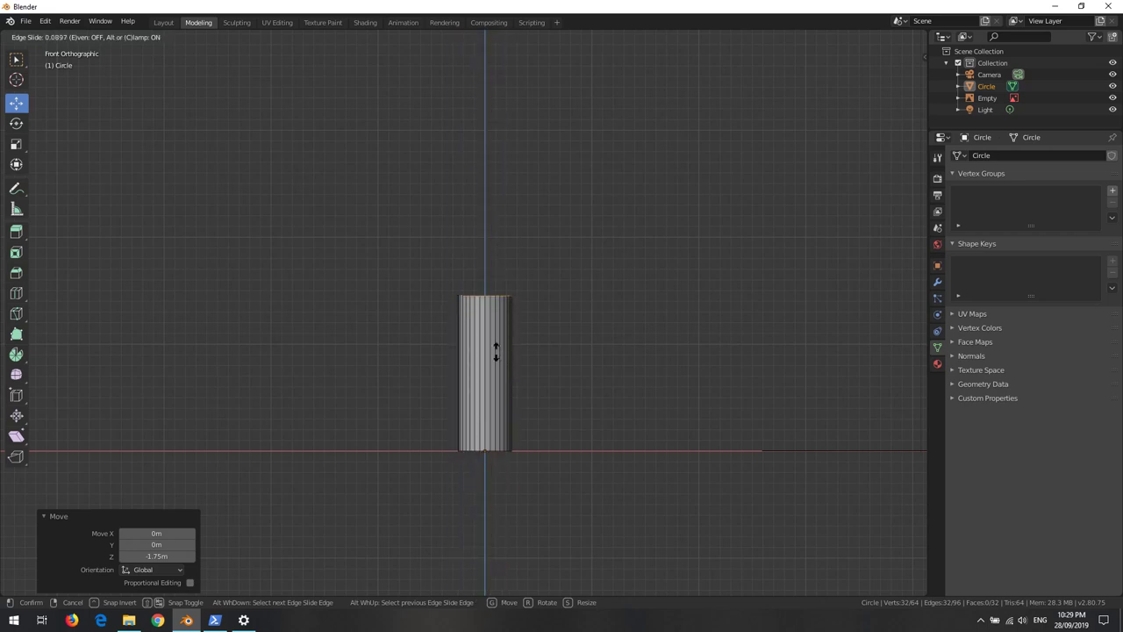
{"action": "left_click", "coordinate": [510, 468]}
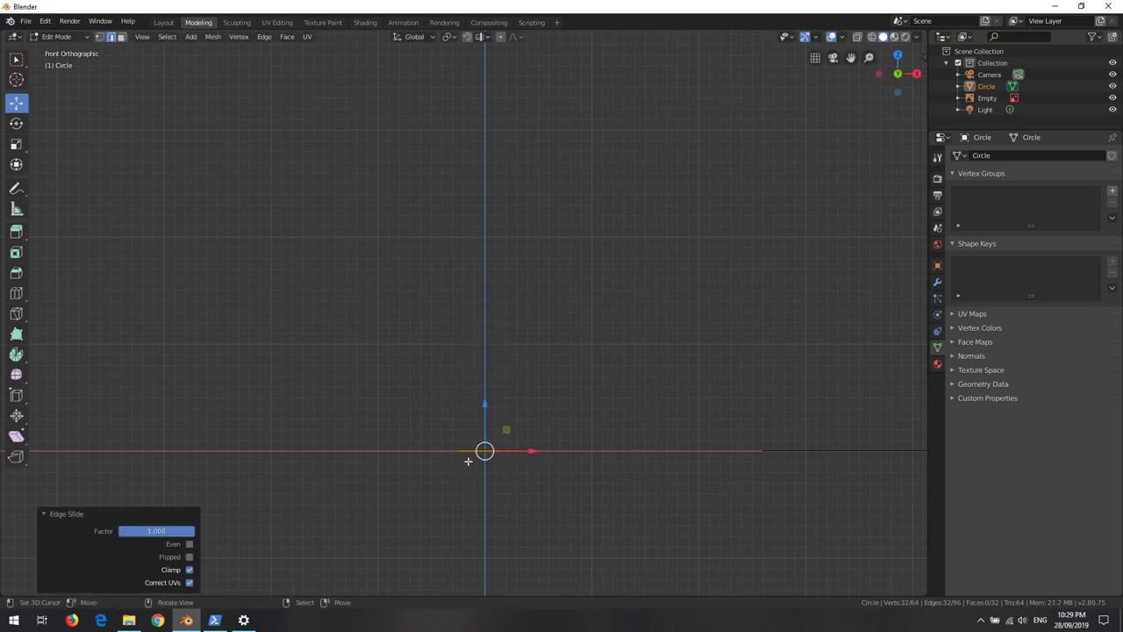
Step: Try to edge-slide the collapsed edge loop away from the cylinder's base
{"action": "middle_click_drag", "start_coordinate": [484, 468], "coordinate": [499, 568], "text": "shift"}
{"action": "middle_click_drag", "start_coordinate": [550, 500], "coordinate": [521, 333], "text": "shift"}
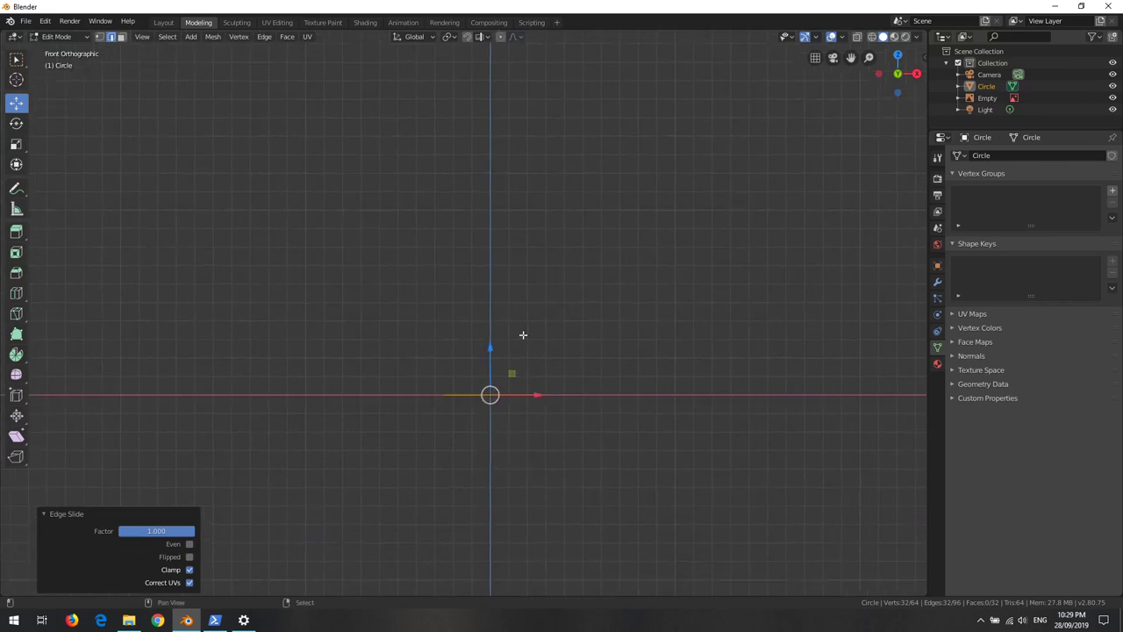
{"action": "scroll", "coordinate": [496, 414], "scroll_direction": "up", "scroll_amount": 2}
{"action": "middle_click_drag", "start_coordinate": [554, 499], "coordinate": [538, 449], "text": "shift"}
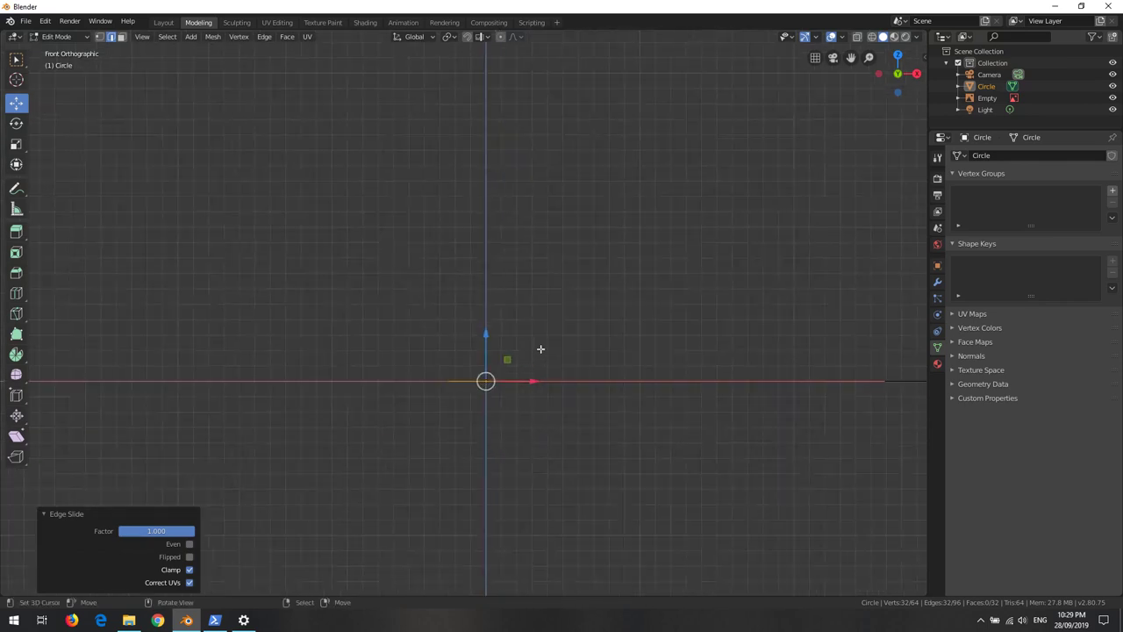
{"action": "middle_click_drag", "start_coordinate": [540, 348], "coordinate": [492, 401], "text": "shift"}
{"action": "key", "text": "g"}
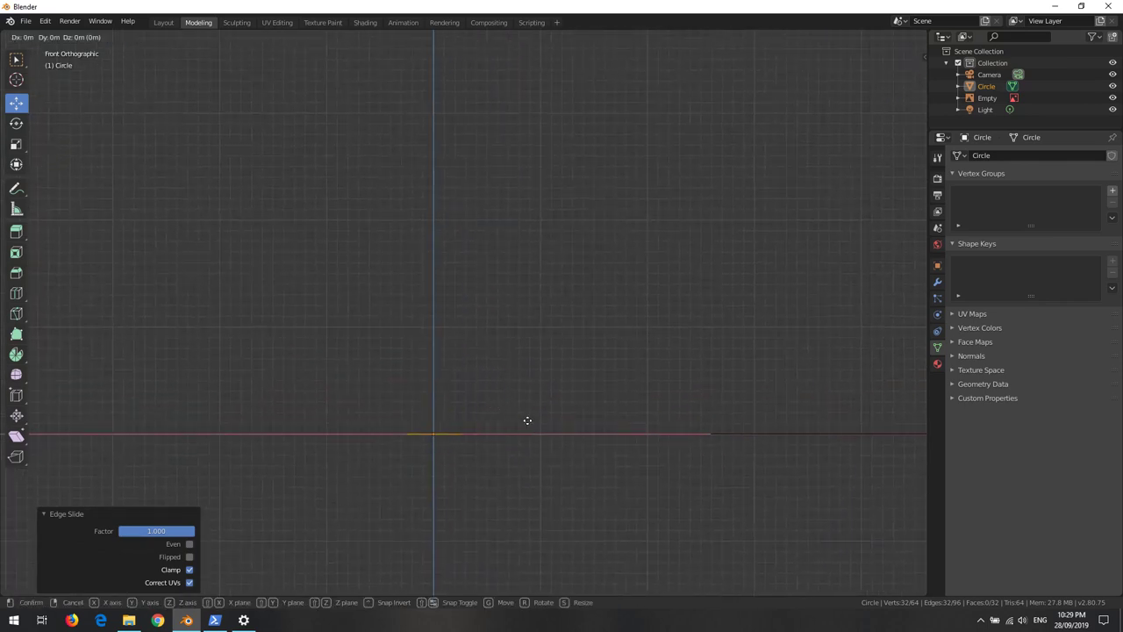
{"action": "key", "text": "g"}
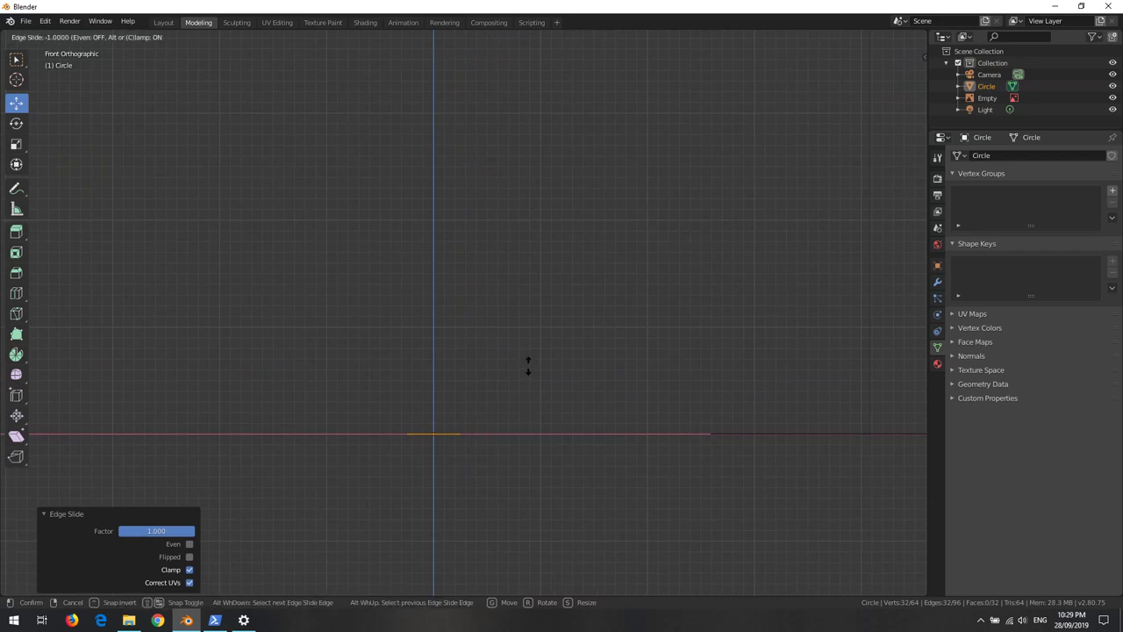
{"action": "left_click", "coordinate": [462, 411]}
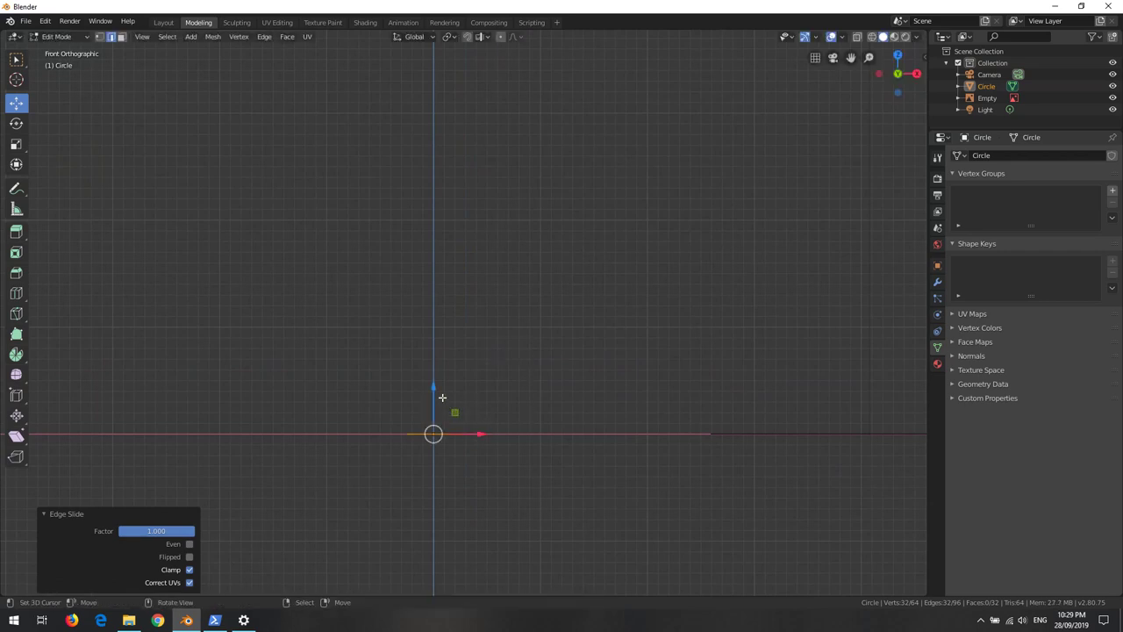
{"action": "key", "text": "g"}
{"action": "key", "text": "Escape"}
Step: Move the selected edge loop 6.2 m up along the global Z axis to set the cylinder's height
{"action": "key", "text": "e"}
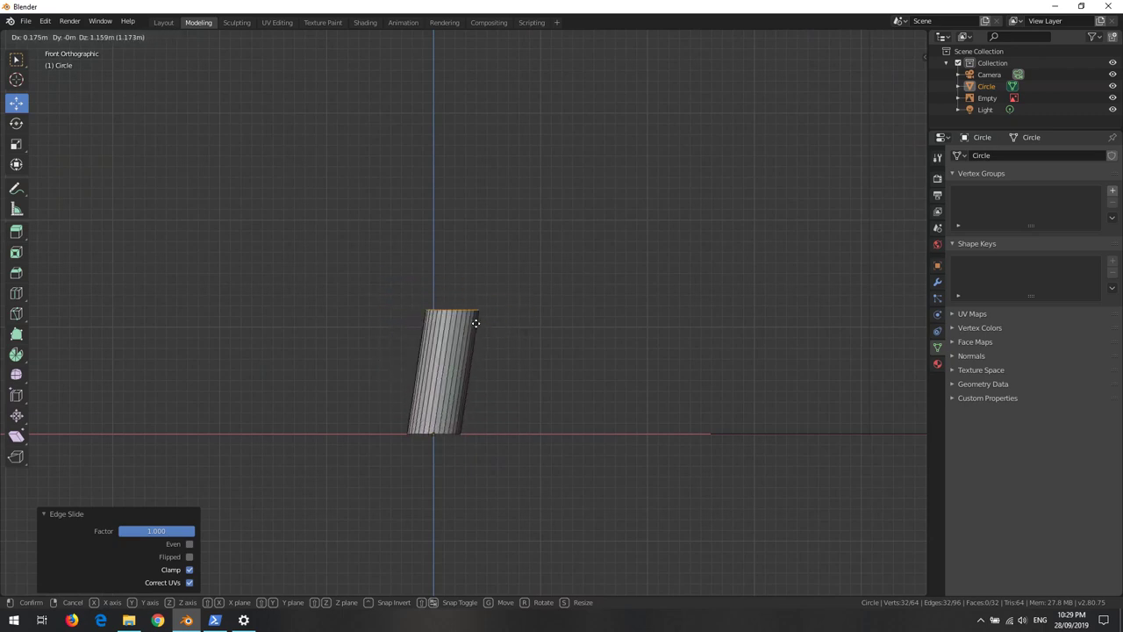
{"action": "key", "text": "z"}
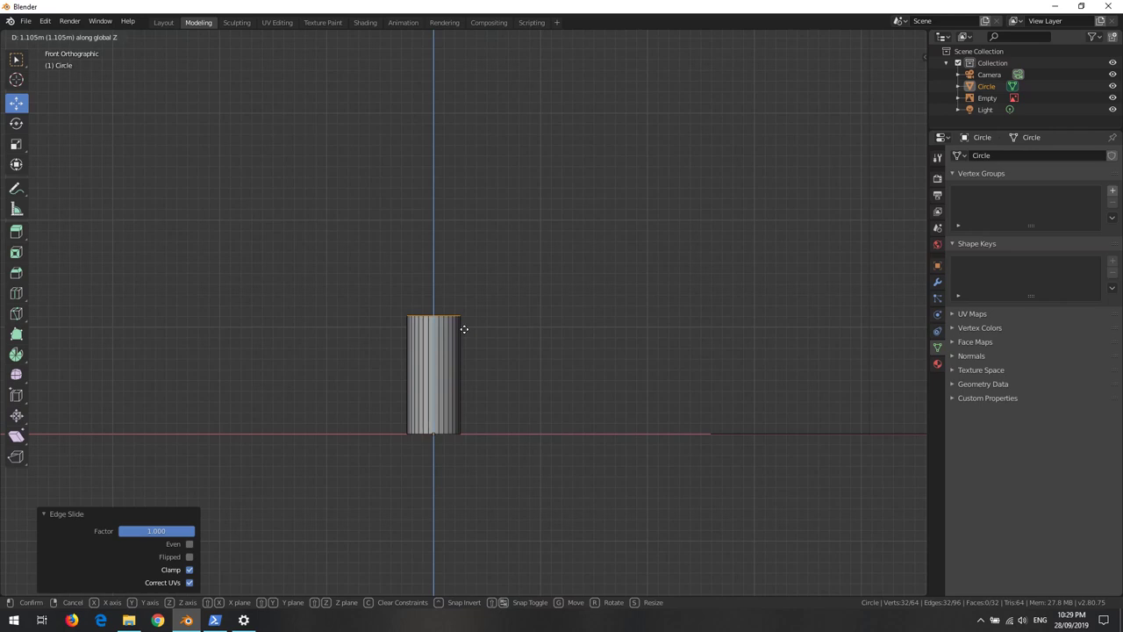
{"action": "type", "text": "6.2"}
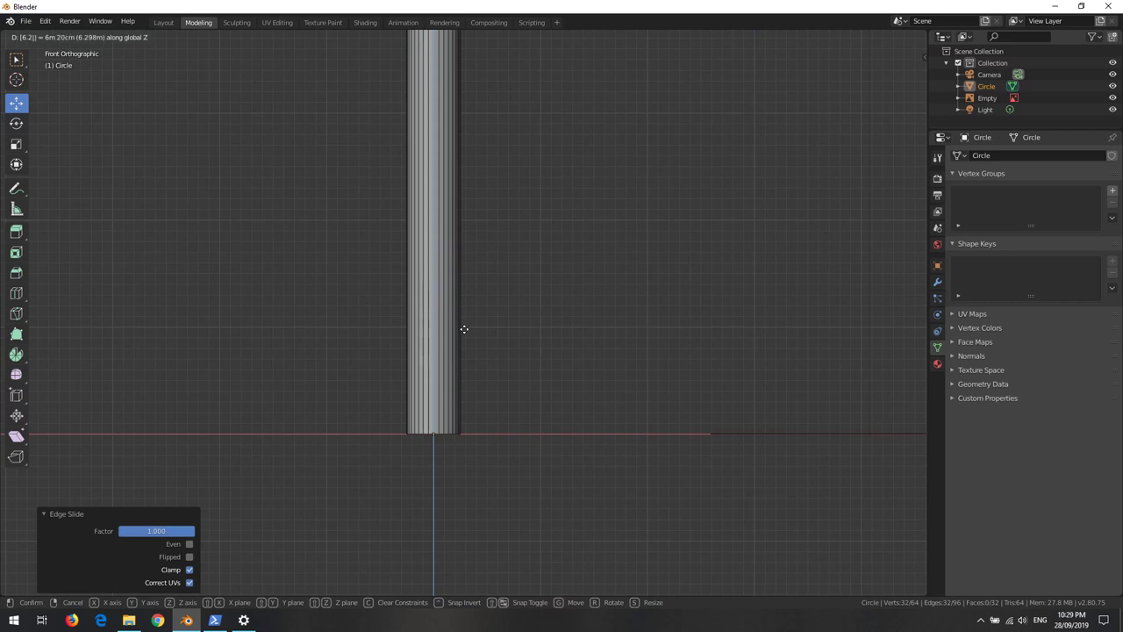
{"action": "key", "text": "Return"}
{"action": "scroll", "coordinate": [464, 329], "scroll_direction": "down", "scroll_amount": 6}
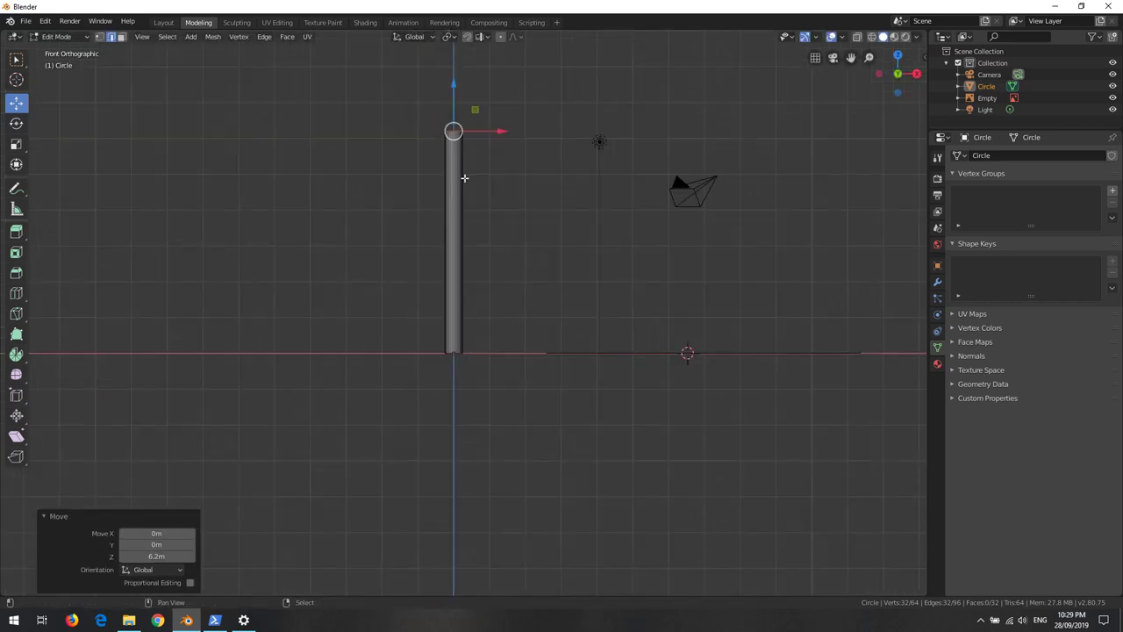
{"action": "scroll", "coordinate": [465, 176], "scroll_direction": "up", "scroll_amount": 3, "text": "shift"}
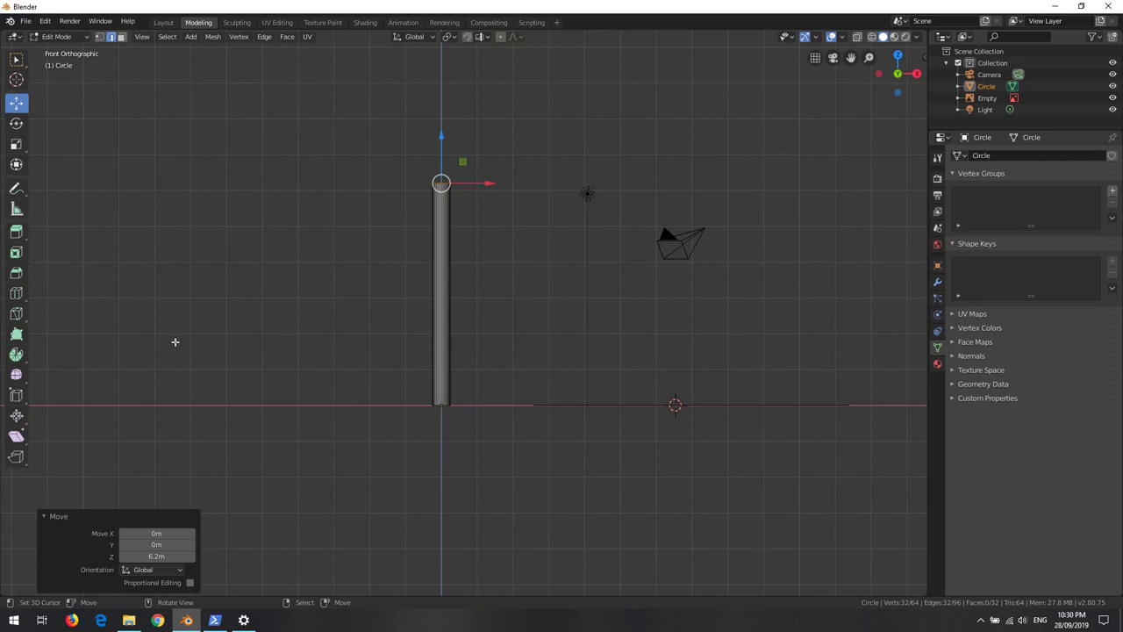
Step: Reposition the existing ruler's ends at the cylinder's base and top edge to measure its height
{"action": "left_click", "coordinate": [16, 209]}
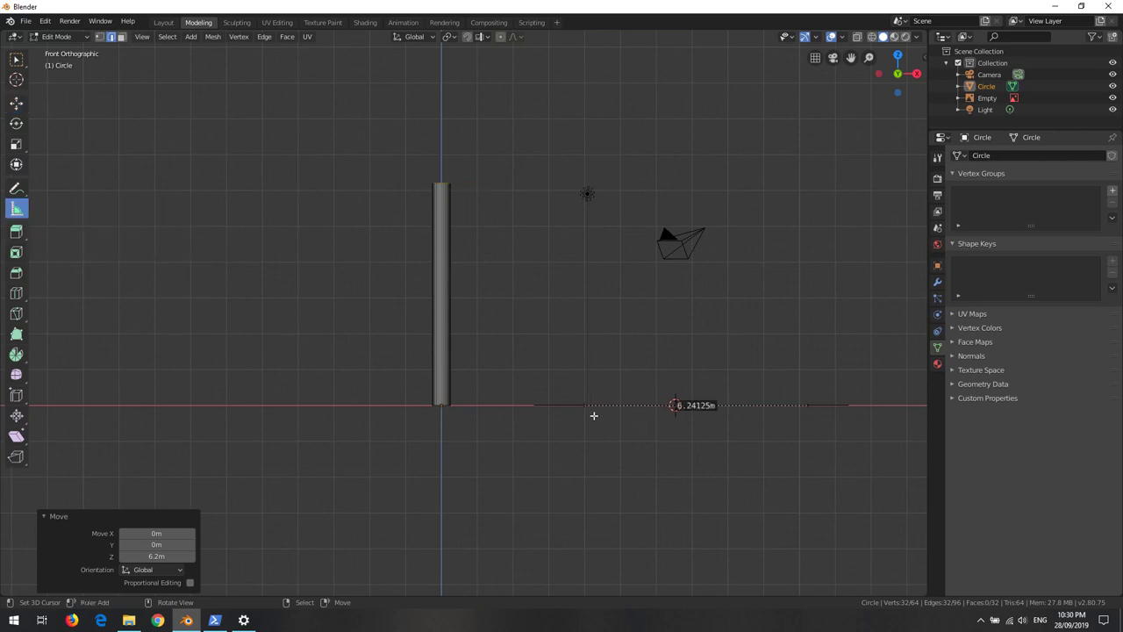
{"action": "left_click_drag", "start_coordinate": [585, 405], "coordinate": [449, 406]}
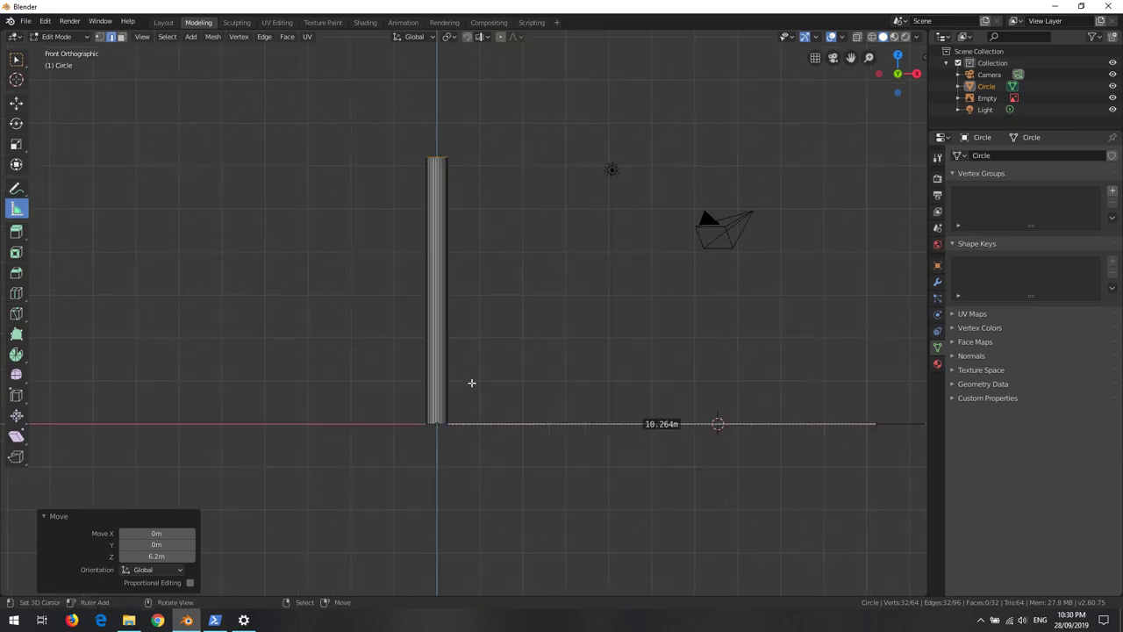
{"action": "scroll", "coordinate": [471, 381], "scroll_direction": "up", "scroll_amount": 2}
{"action": "scroll", "coordinate": [726, 450], "scroll_direction": "down", "scroll_amount": 3}
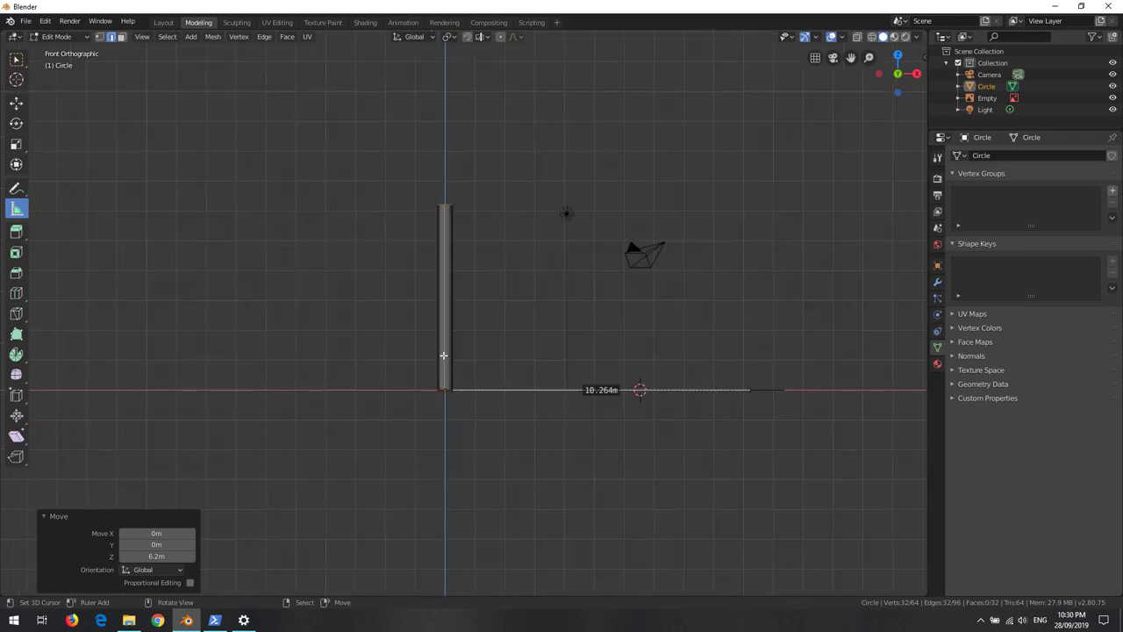
{"action": "left_click_drag", "start_coordinate": [756, 390], "coordinate": [450, 205]}
{"action": "scroll", "coordinate": [474, 323], "scroll_direction": "up", "scroll_amount": 3}
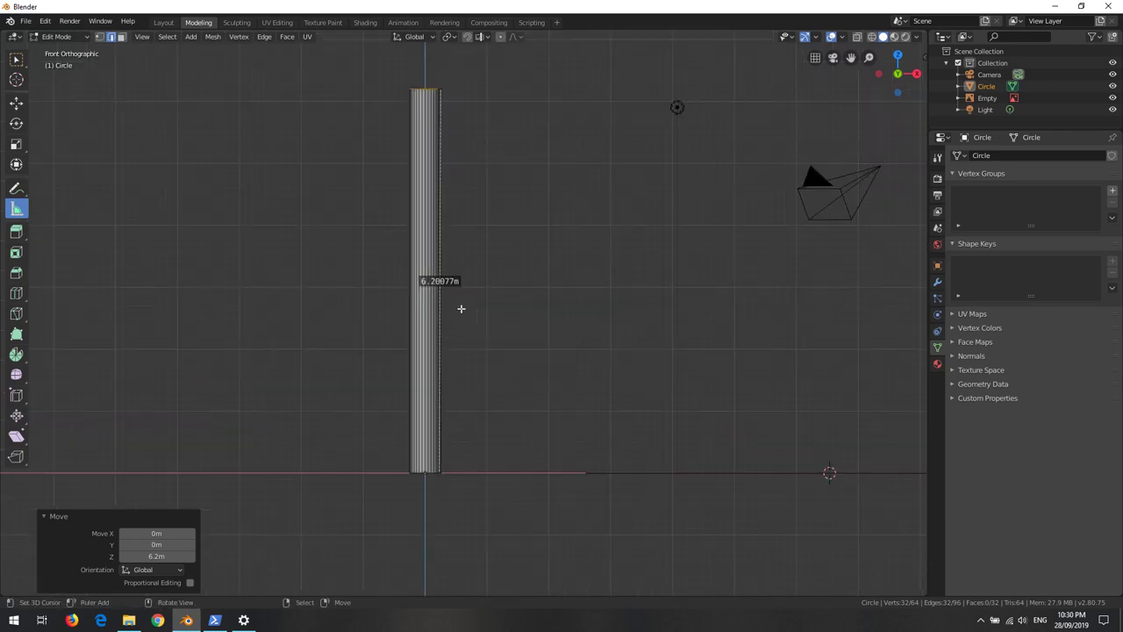
{"action": "scroll", "coordinate": [534, 311], "scroll_direction": "down", "scroll_amount": 2}
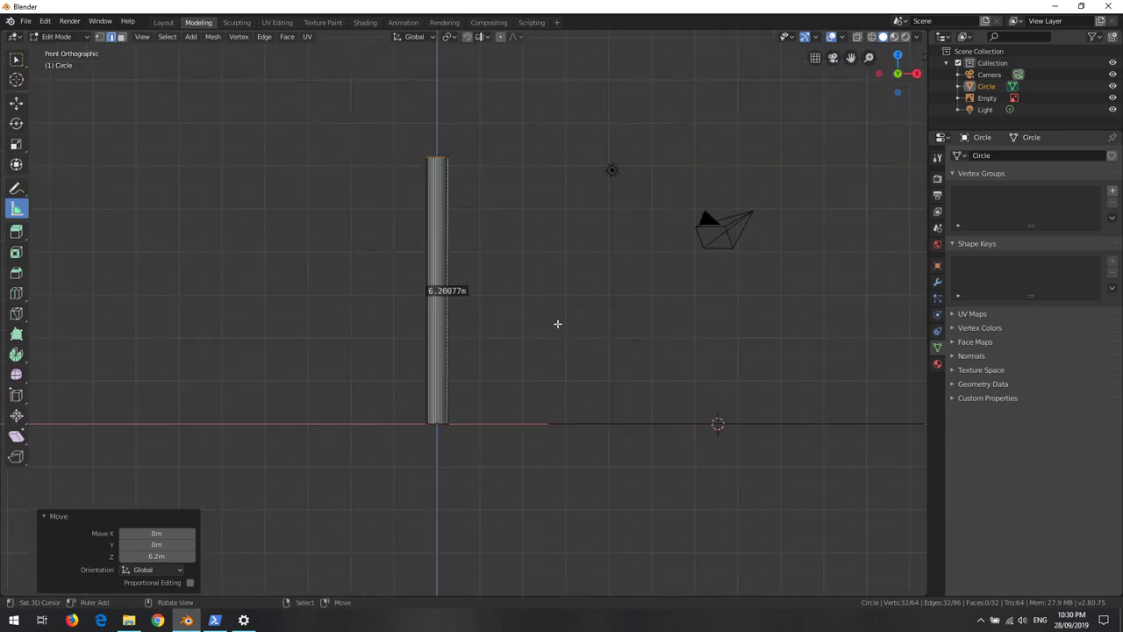
Step: Return to Object Mode, select the missile reference image and show its transform properties
{"action": "middle_click_drag", "start_coordinate": [651, 271], "coordinate": [645, 324]}
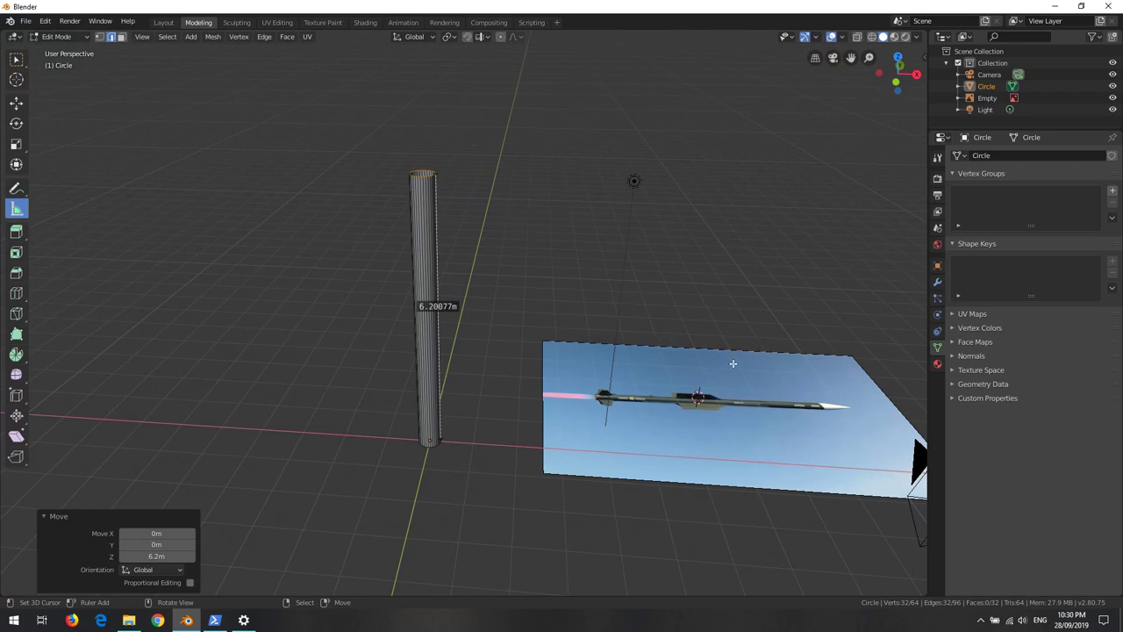
{"action": "key", "text": "KP_1"}
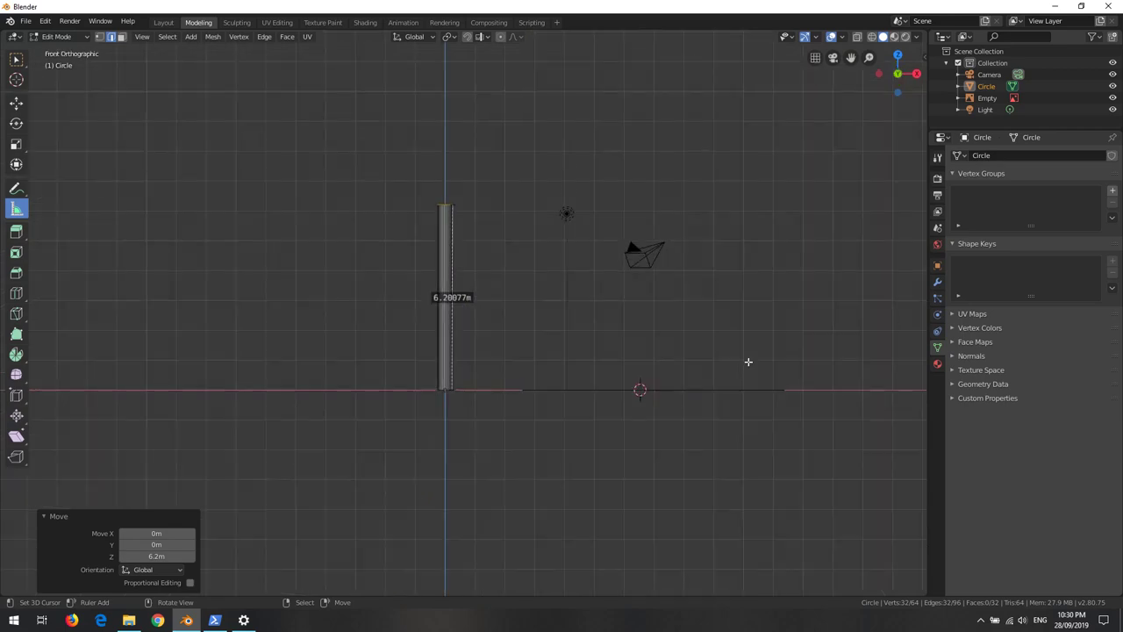
{"action": "middle_click_drag", "start_coordinate": [616, 334], "coordinate": [614, 343]}
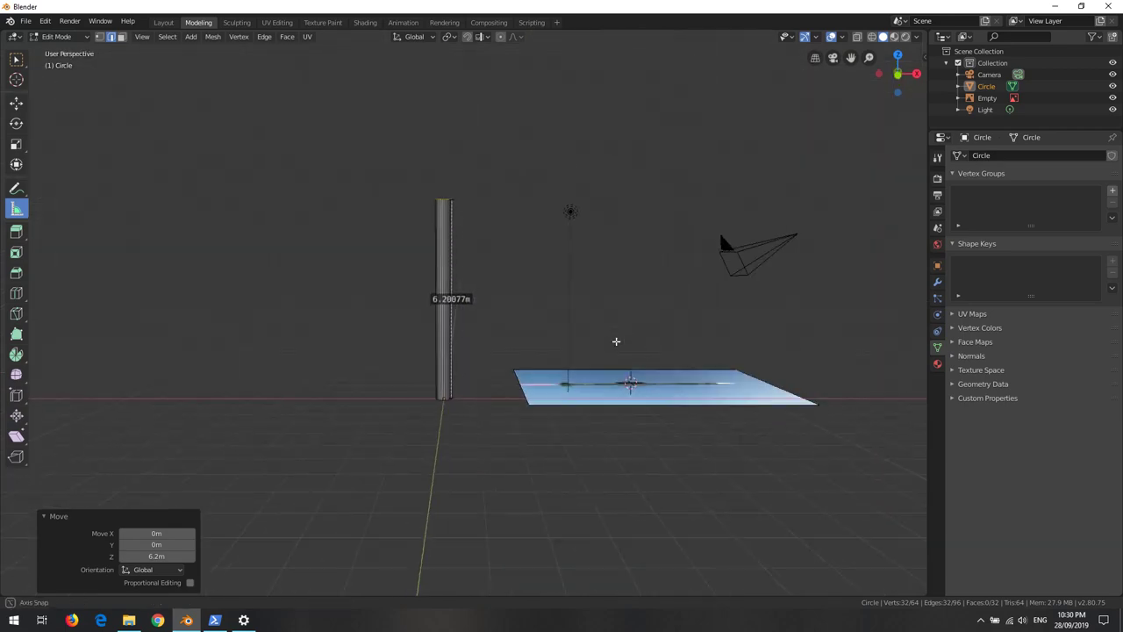
{"action": "key", "text": "Tab"}
{"action": "left_click", "coordinate": [590, 379]}
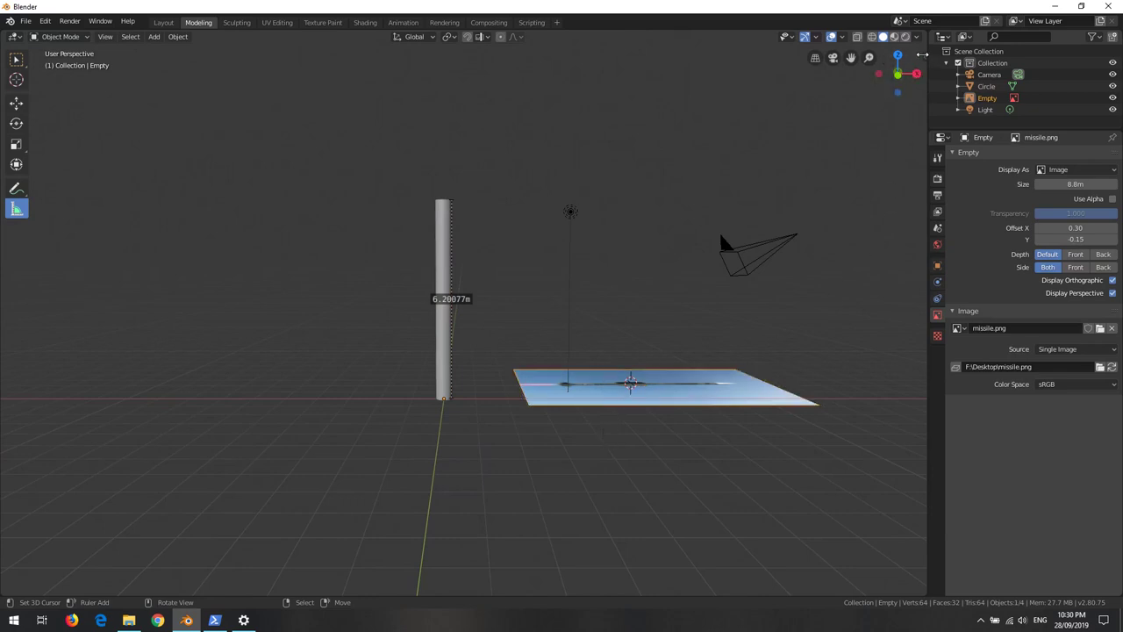
{"action": "left_click_drag", "start_coordinate": [920, 63], "coordinate": [826, 59]}
{"action": "left_click_drag", "start_coordinate": [809, 61], "coordinate": [807, 61]}
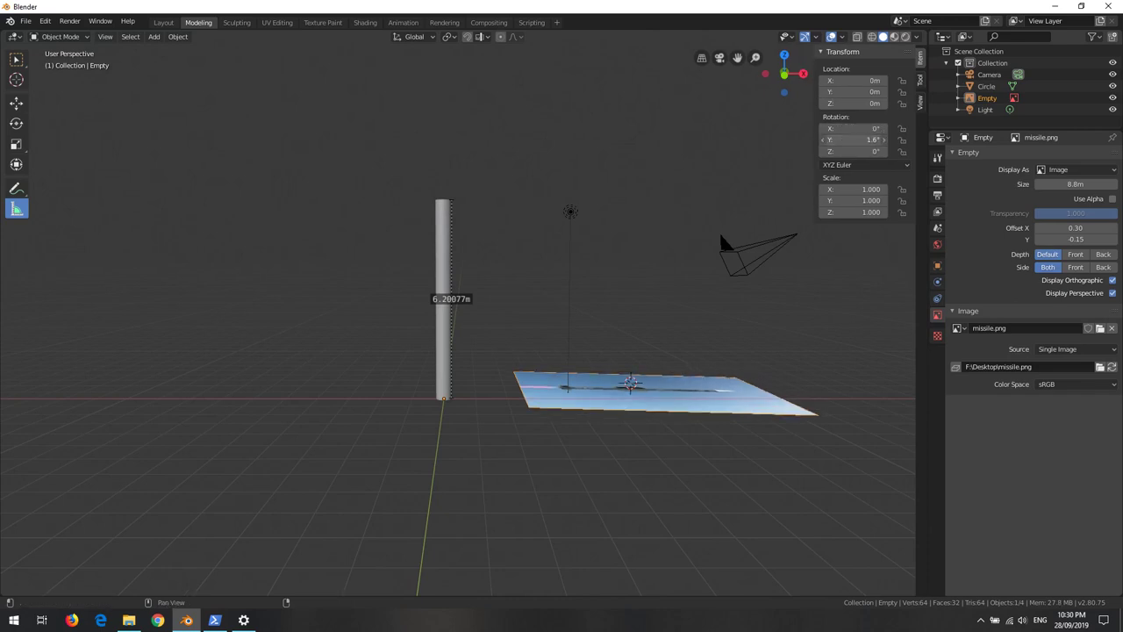
Step: Try tilting the missile image about its Y axis, and reset that rotation to 0°
{"action": "left_click", "coordinate": [851, 140]}
{"action": "type", "text": "0.3d"}
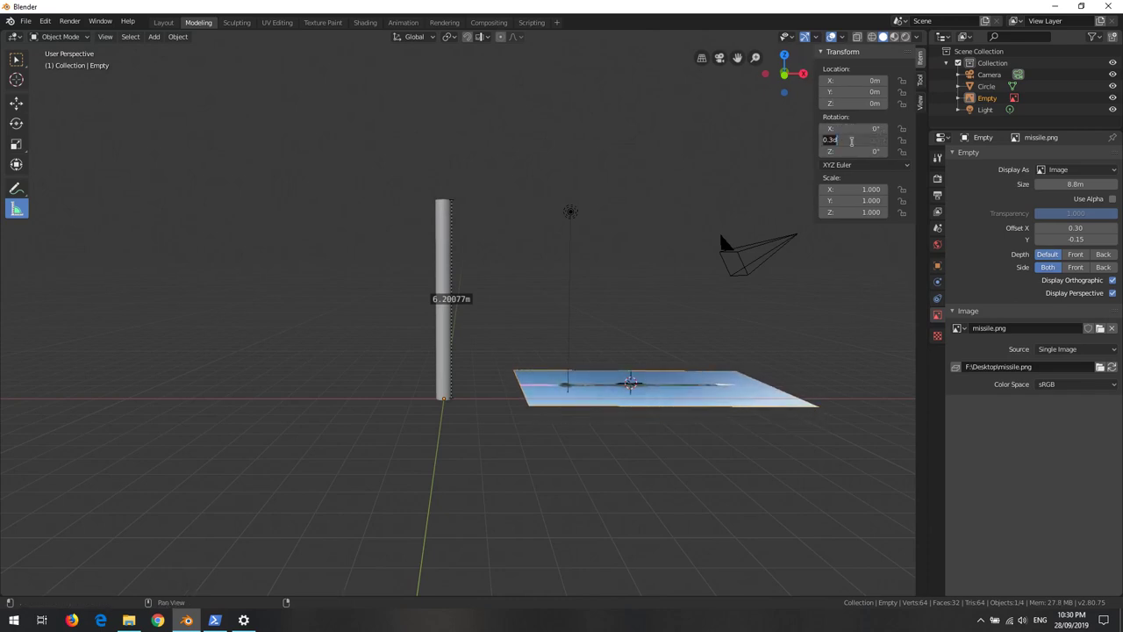
{"action": "key", "text": "Return"}
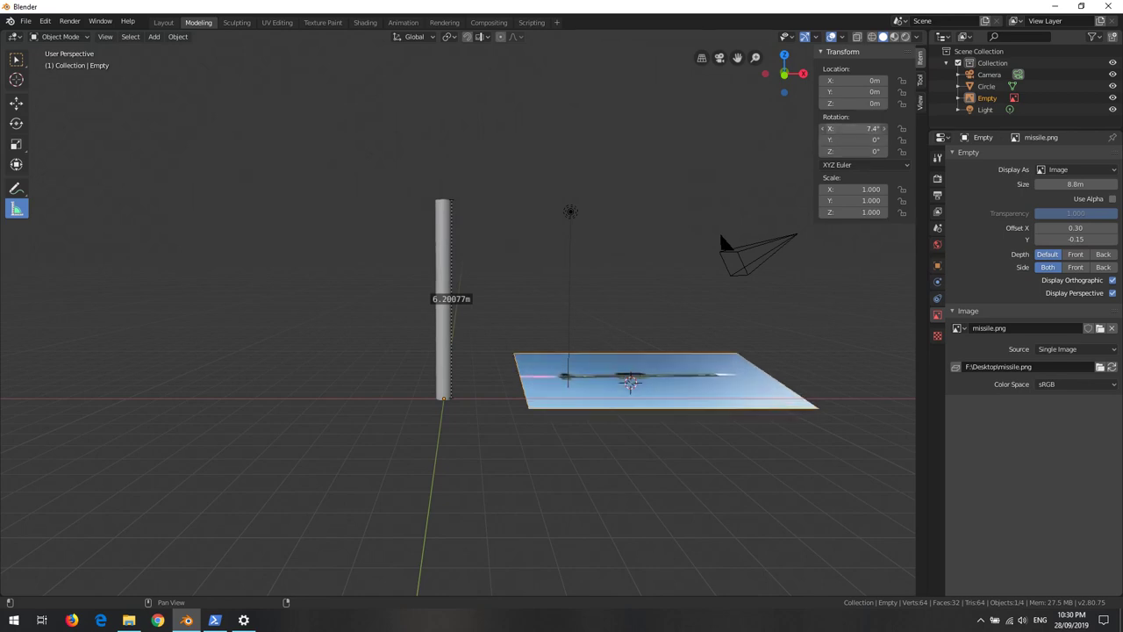
Step: Set the missile image's X rotation to 90° so it stands upright
{"action": "left_click", "coordinate": [847, 128]}
{"action": "type", "text": "7.4d"}
{"action": "key", "text": "BackSpace"}
{"action": "key", "text": "BackSpace"}
{"action": "key", "text": "BackSpace"}
{"action": "key", "text": "BackSpace"}
{"action": "type", "text": "90"}
{"action": "key", "text": "Return"}
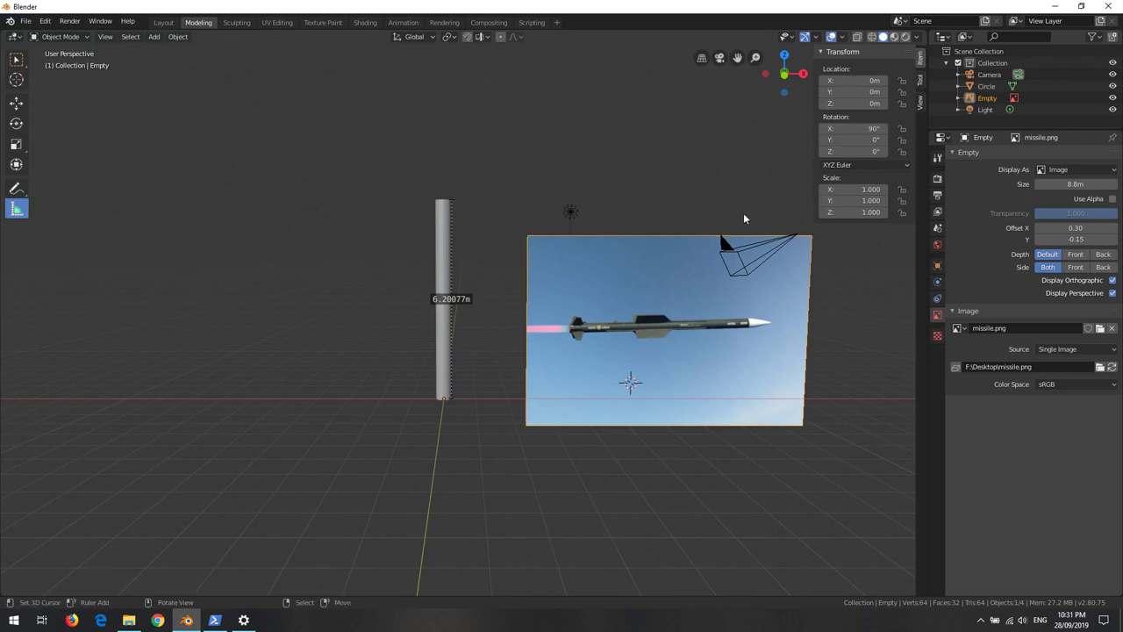
Step: Switch to the front view and move the missile image up beside the cylinder so its lower edge rests on the ground line
{"action": "key", "text": "n"}
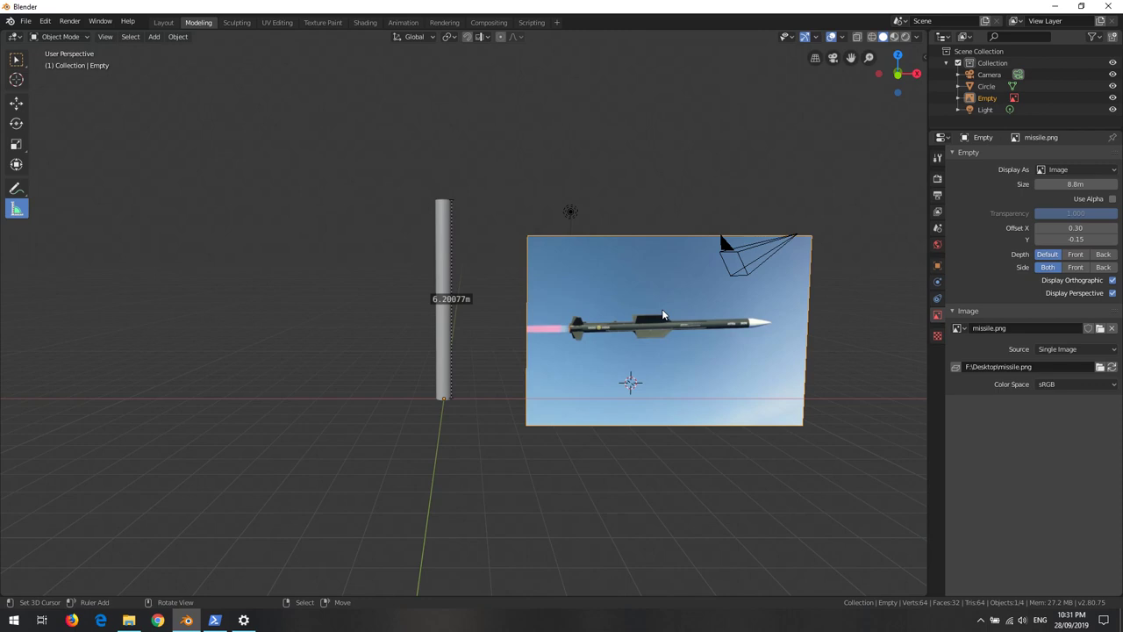
{"action": "key", "text": "KP_1"}
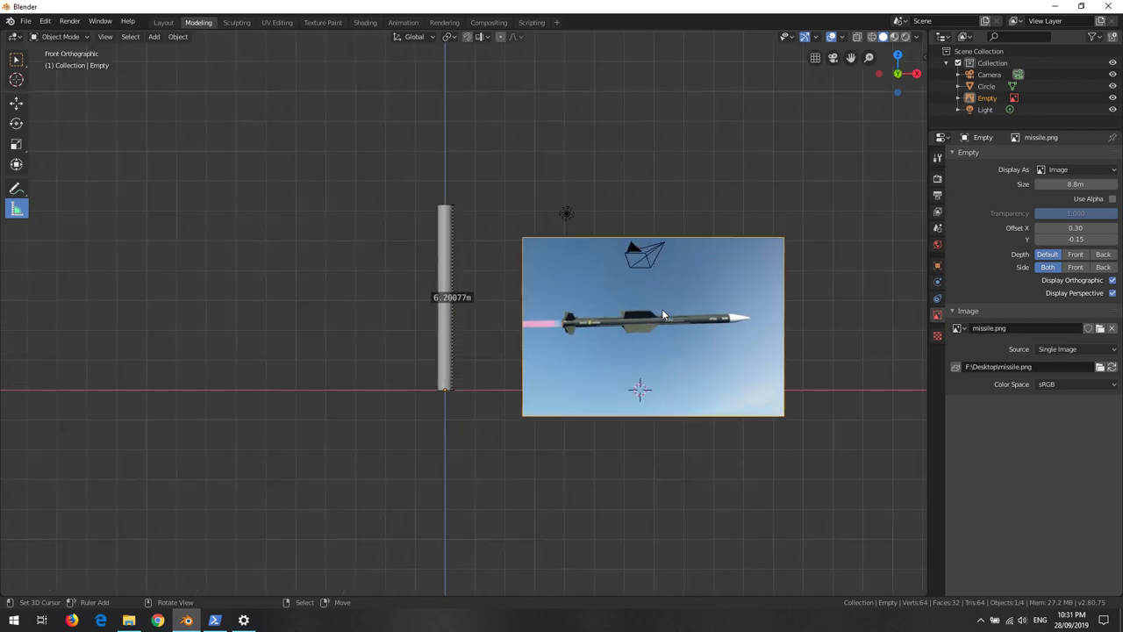
{"action": "scroll", "coordinate": [604, 320], "scroll_direction": "up", "scroll_amount": 4}
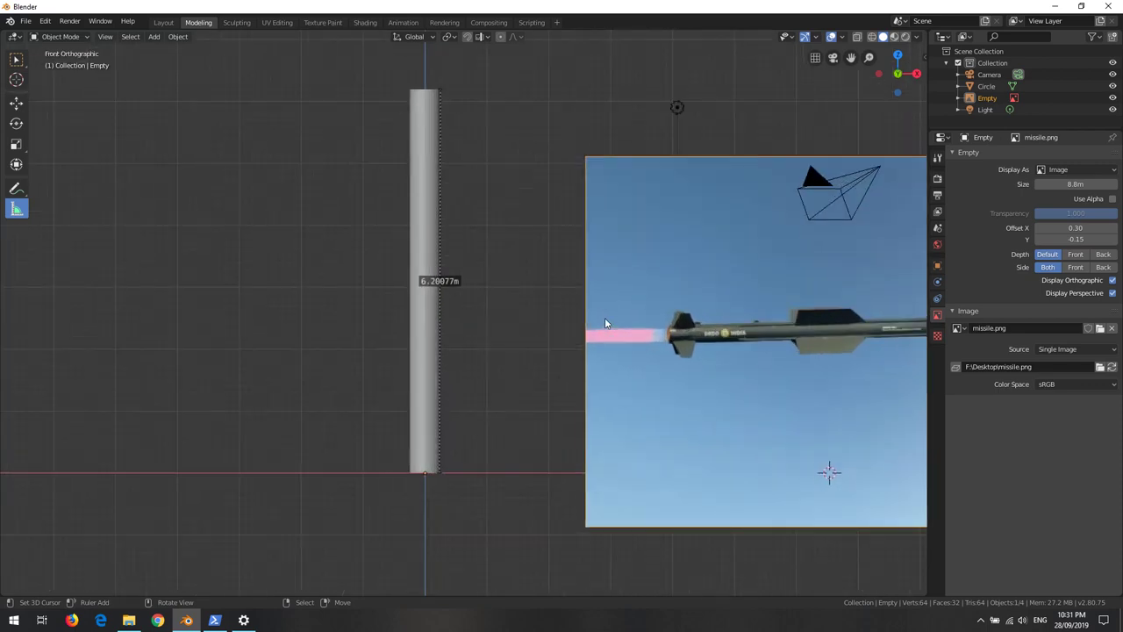
{"action": "scroll", "coordinate": [735, 333], "scroll_direction": "down", "scroll_amount": 3}
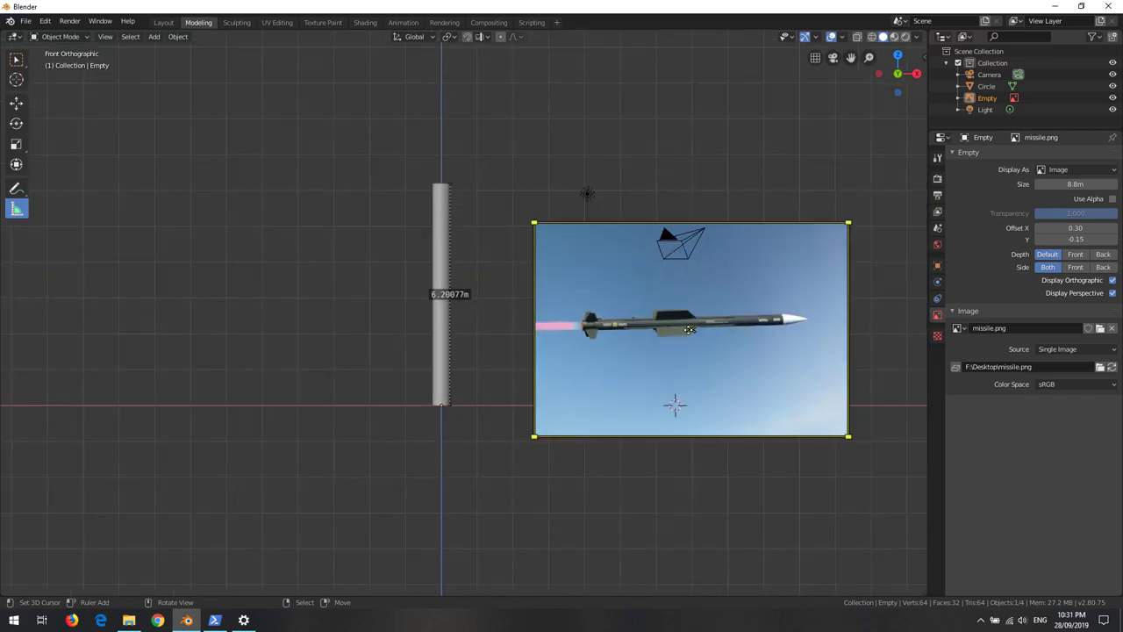
{"action": "key", "text": "g"}
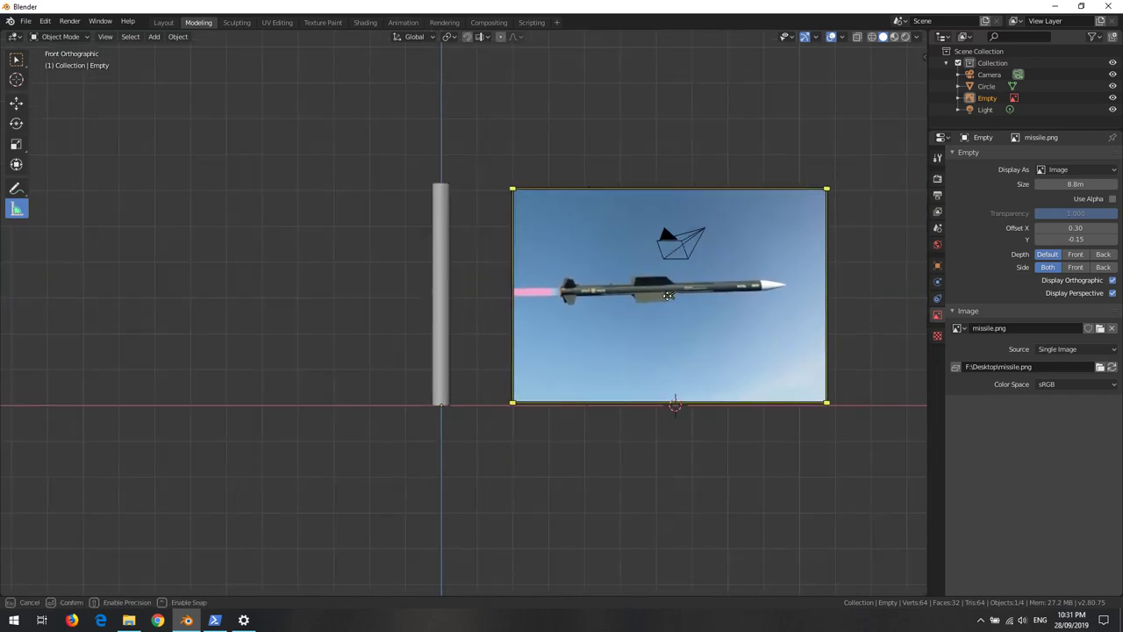
{"action": "left_click", "coordinate": [673, 295]}
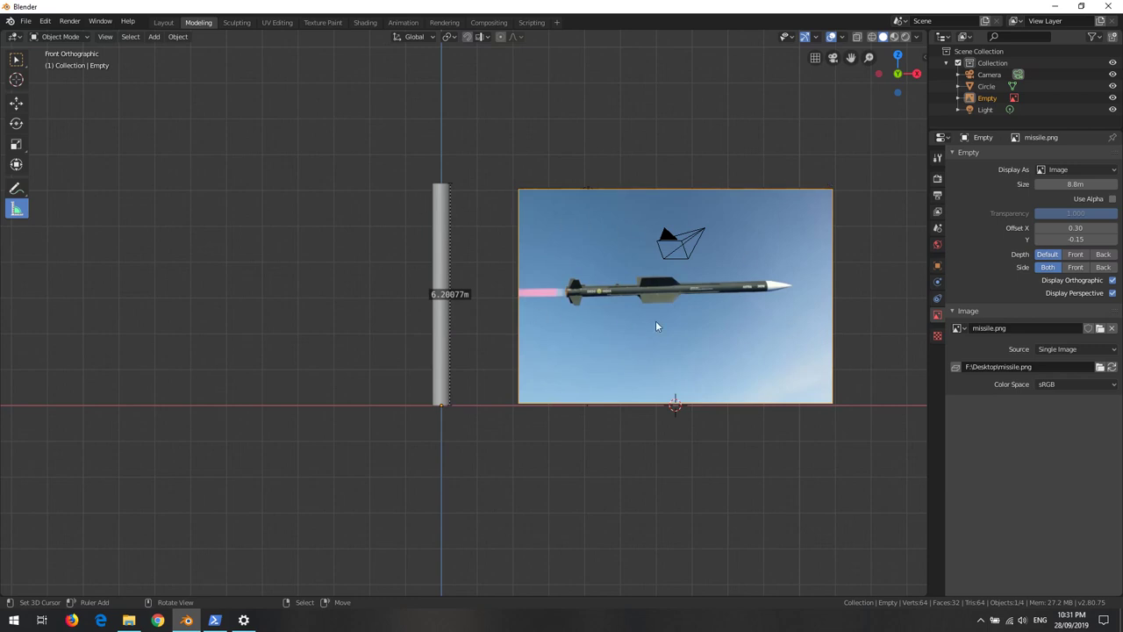
{"action": "key", "text": "g"}
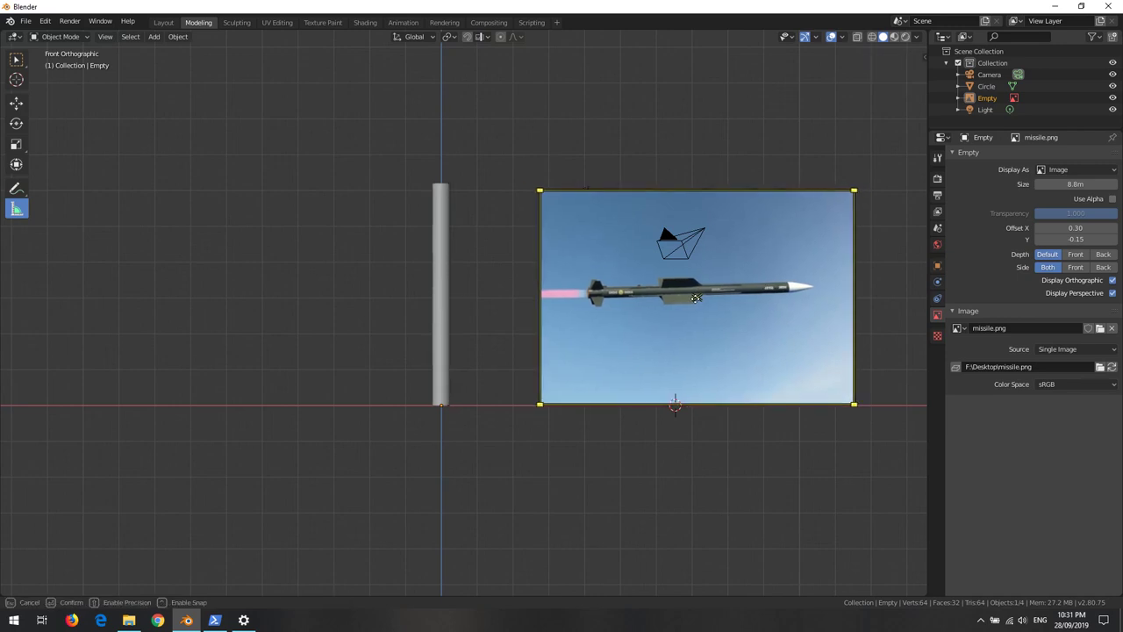
{"action": "left_click", "coordinate": [695, 299]}
{"action": "scroll", "coordinate": [457, 225], "scroll_direction": "up", "scroll_amount": 3}
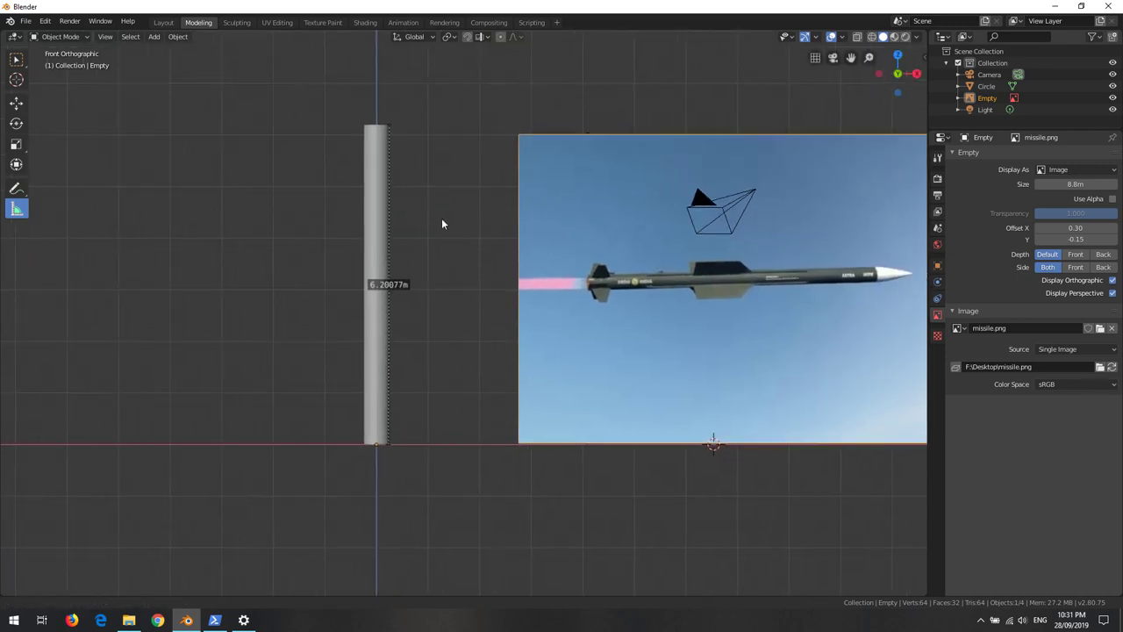
{"action": "middle_click_drag", "start_coordinate": [441, 222], "coordinate": [375, 233], "text": "shift"}
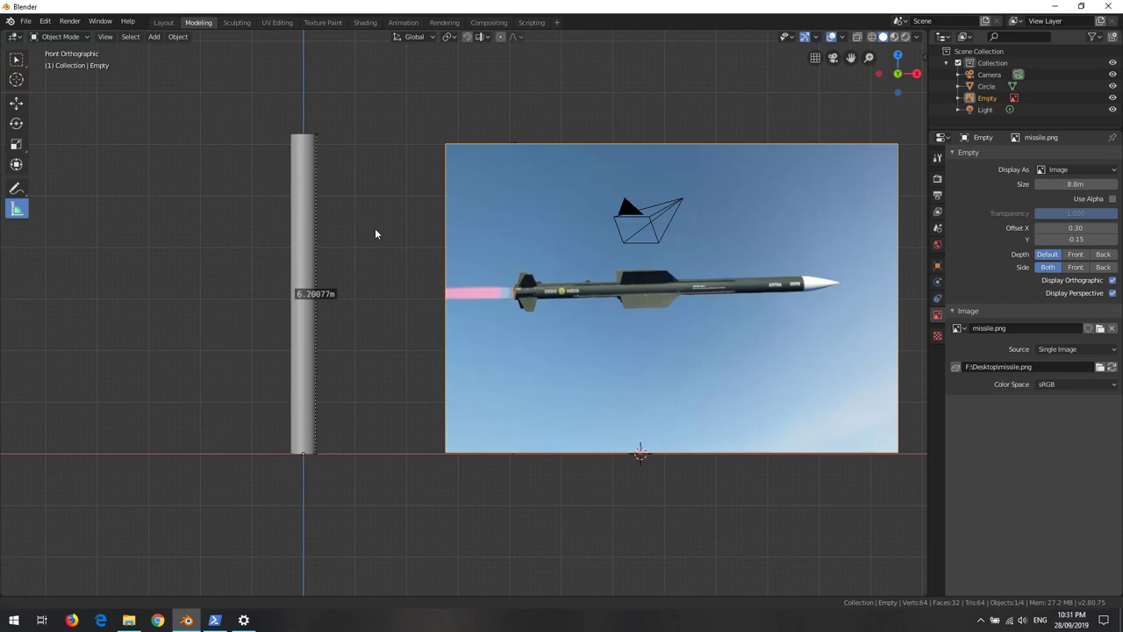
{"action": "scroll", "coordinate": [686, 330], "scroll_direction": "down", "scroll_amount": 2}
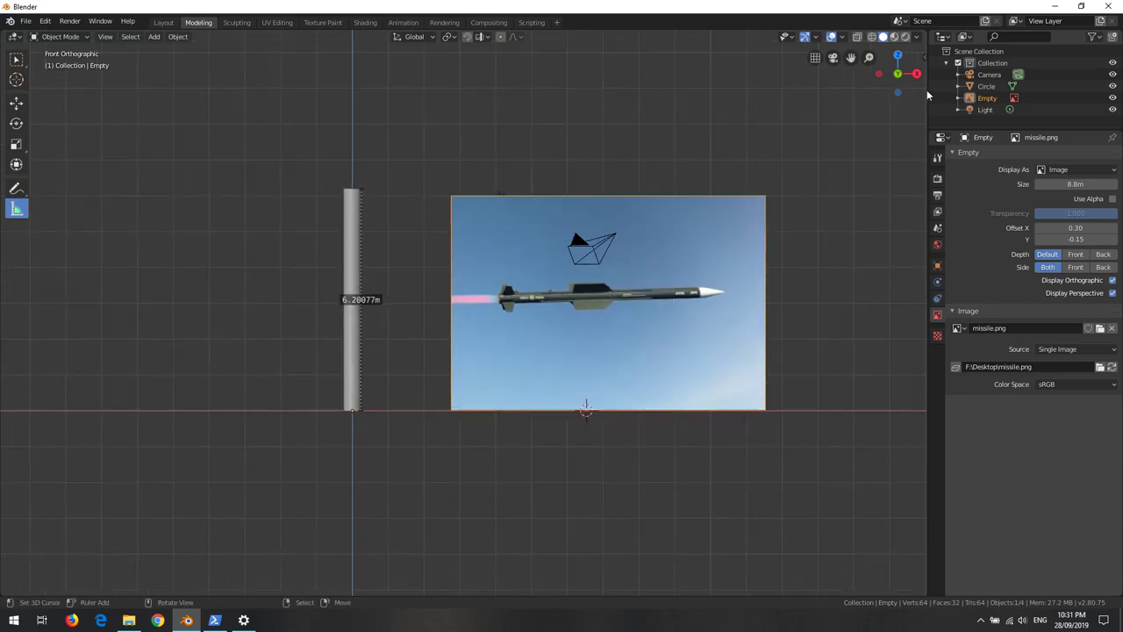
Step: Show the missile image's transform properties, try a Y rotation of 90°, and set it to 270° so the nose points up
{"action": "left_click_drag", "start_coordinate": [923, 57], "coordinate": [795, 58]}
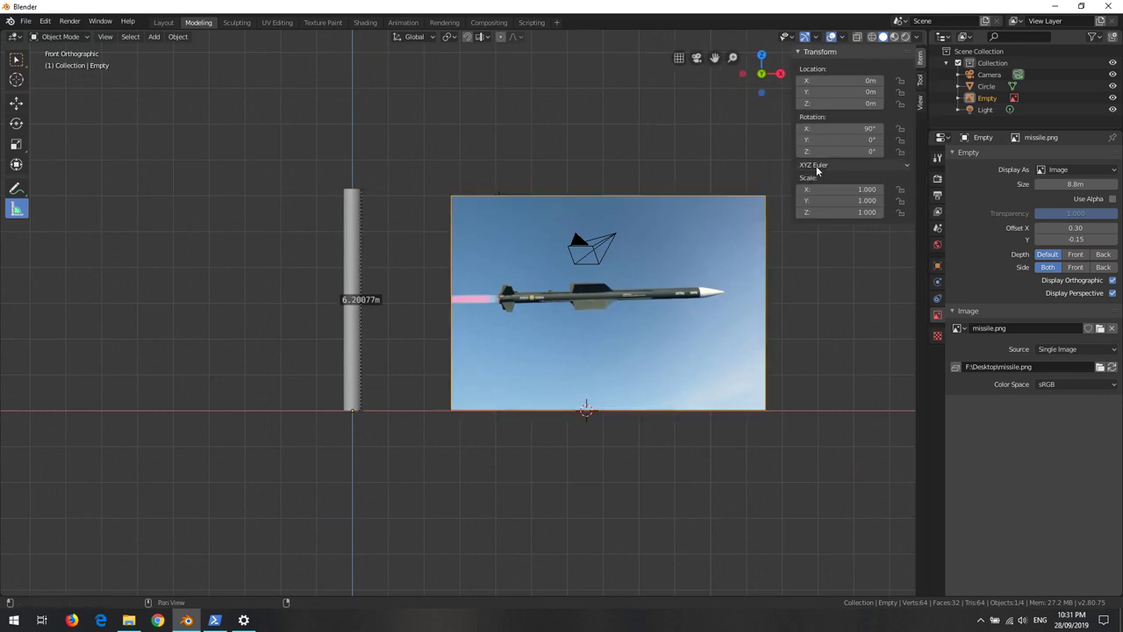
{"action": "left_click_drag", "start_coordinate": [728, 238], "coordinate": [765, 215]}
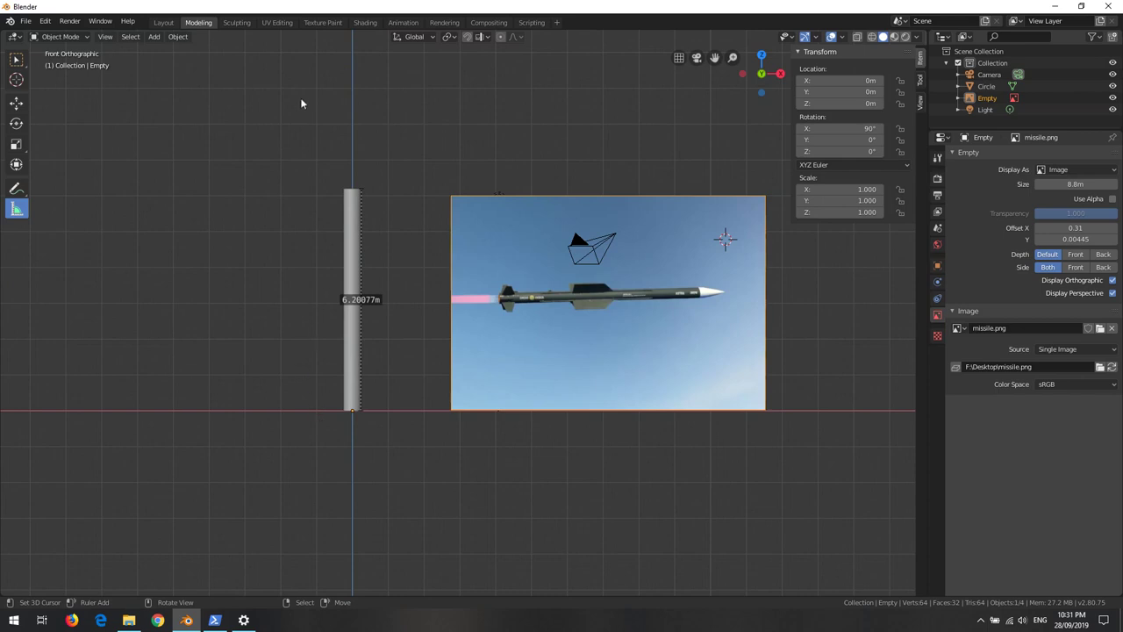
{"action": "left_click_drag", "start_coordinate": [843, 139], "coordinate": [751, 140]}
{"action": "double_click", "coordinate": [841, 140]}
{"action": "type", "text": "90"}
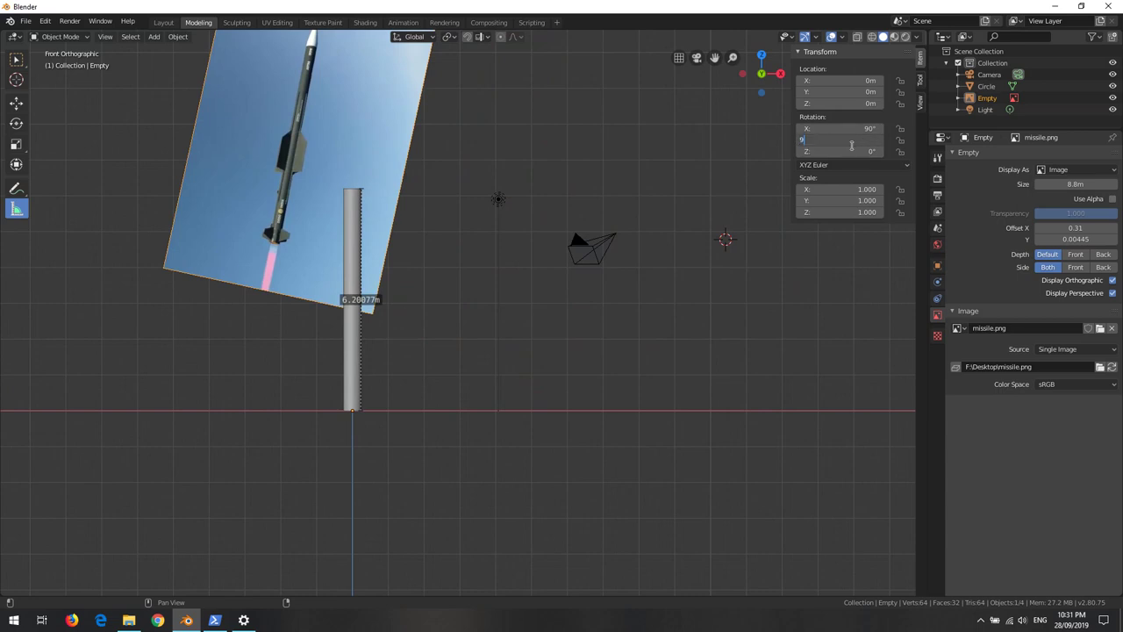
{"action": "key", "text": "Return"}
{"action": "scroll", "coordinate": [612, 471], "scroll_direction": "down", "scroll_amount": 3}
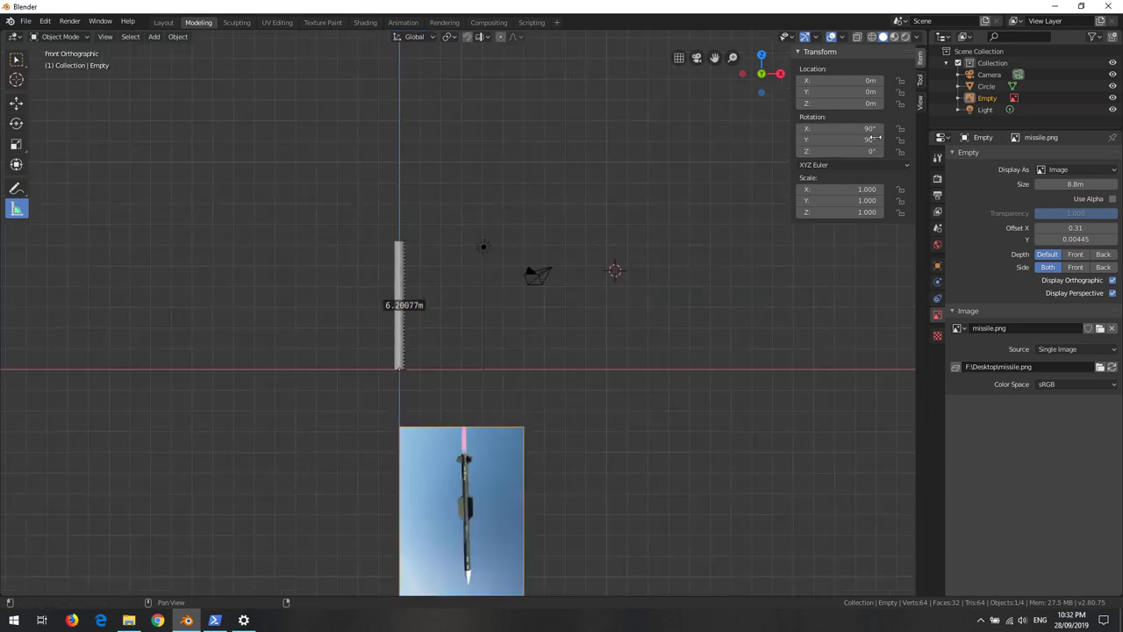
{"action": "left_click_drag", "start_coordinate": [841, 139], "coordinate": [999, 139]}
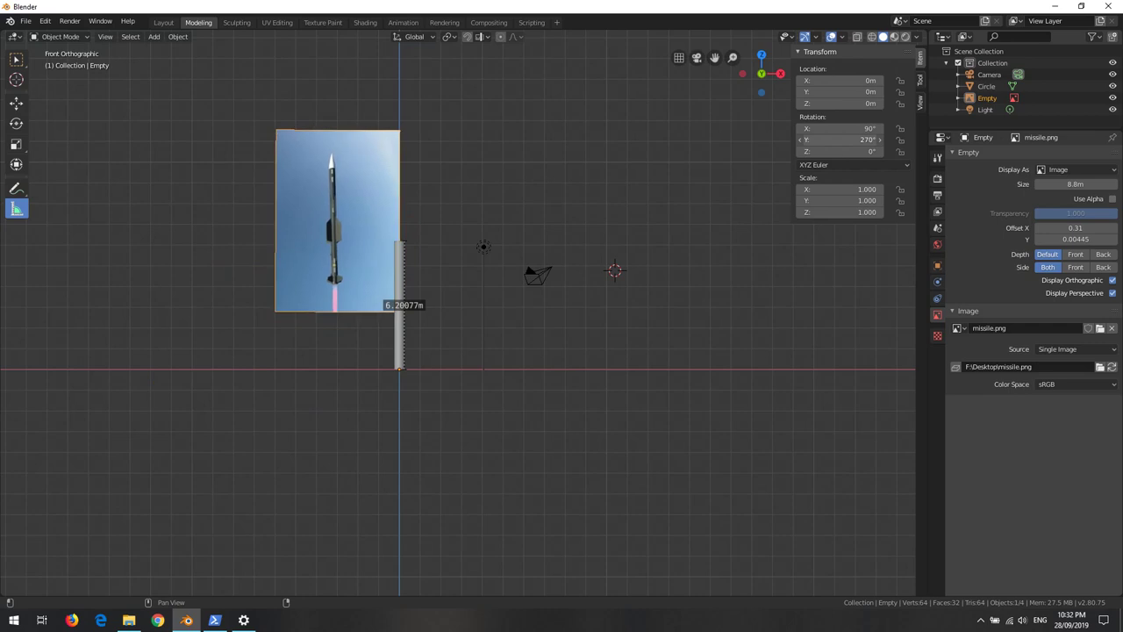
Step: Move the upright missile image over the cylinder, aligning the missile's axis and tail with the cylinder's axis and base
{"action": "scroll", "coordinate": [310, 195], "scroll_direction": "up", "scroll_amount": 4}
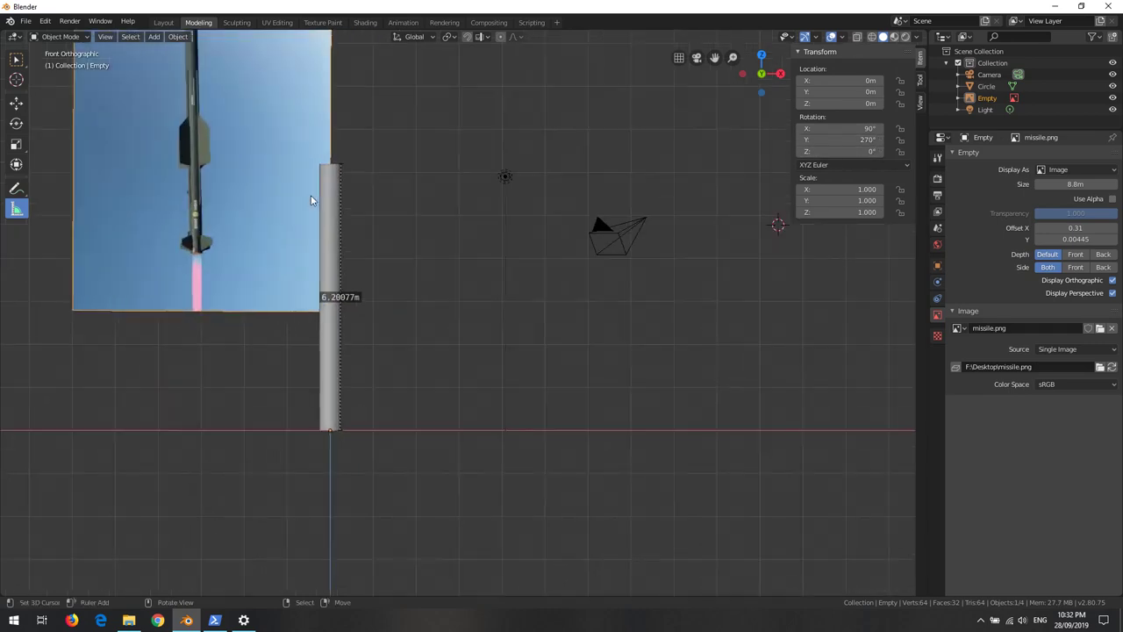
{"action": "scroll", "coordinate": [375, 232], "scroll_direction": "down", "scroll_amount": 2}
{"action": "left_click", "coordinate": [275, 184]}
{"action": "key", "text": "g"}
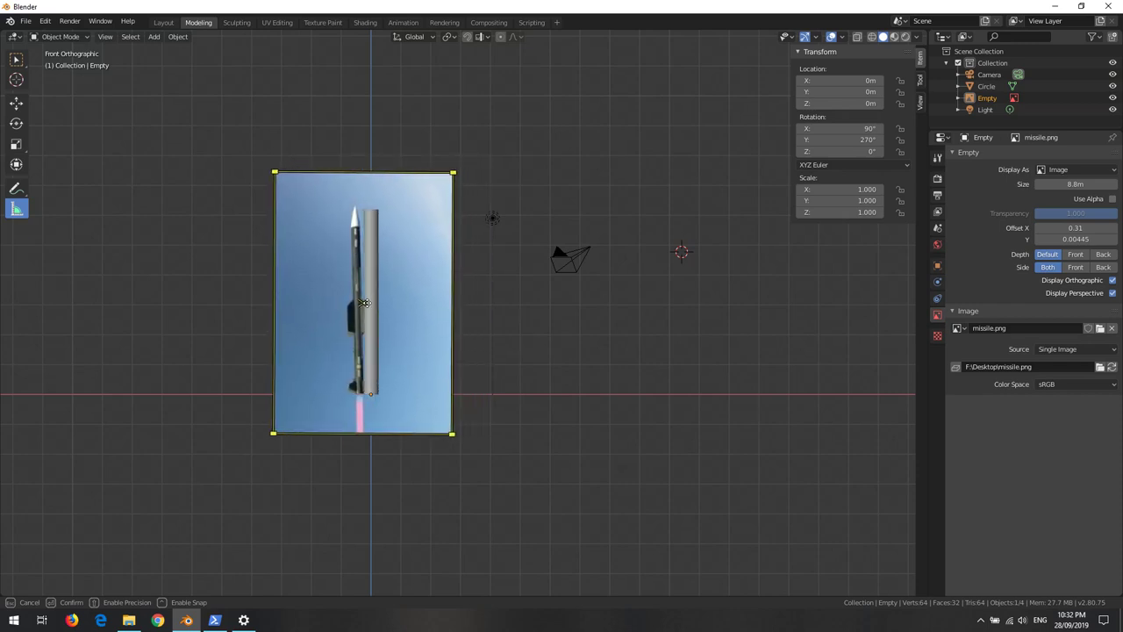
{"action": "left_click_drag", "start_coordinate": [373, 302], "coordinate": [374, 304]}
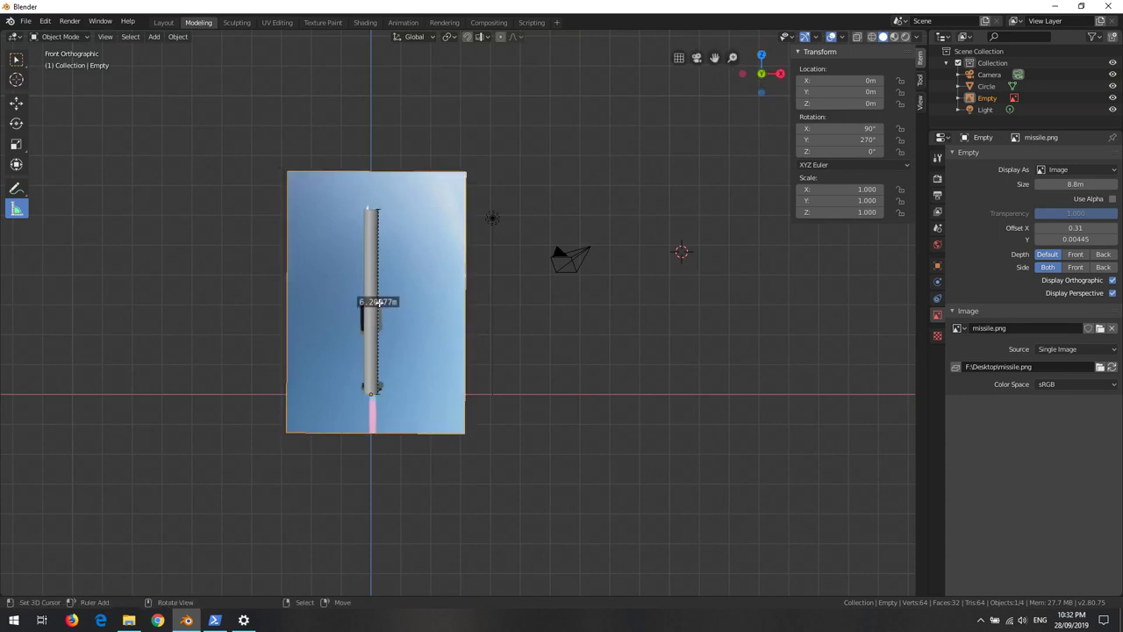
Step: Switch the viewport shading to Wireframe so the missile image shows through the cylinder, and centre the view on it
{"action": "scroll", "coordinate": [377, 302], "scroll_direction": "up", "scroll_amount": 4}
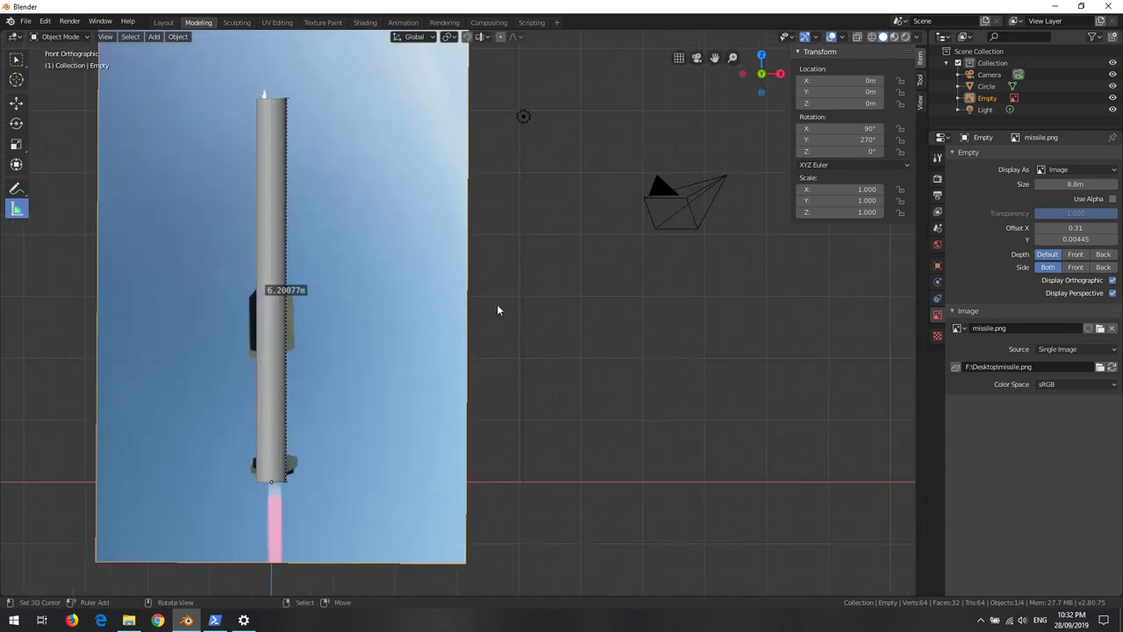
{"action": "middle_click_drag", "start_coordinate": [431, 296], "coordinate": [551, 272], "text": "shift"}
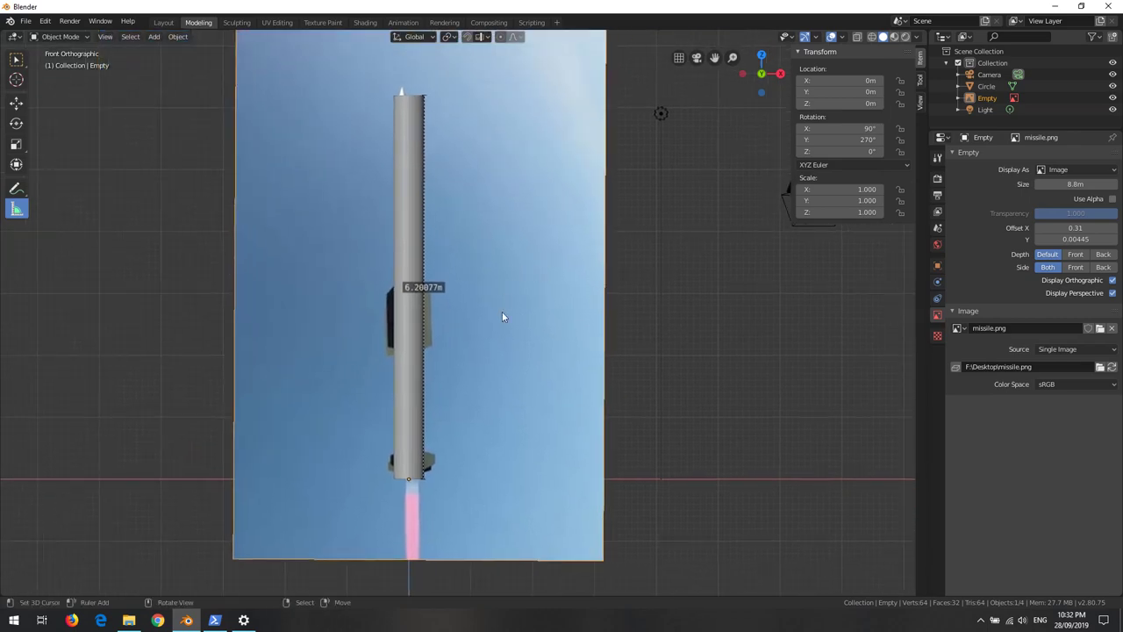
{"action": "key", "text": "z"}
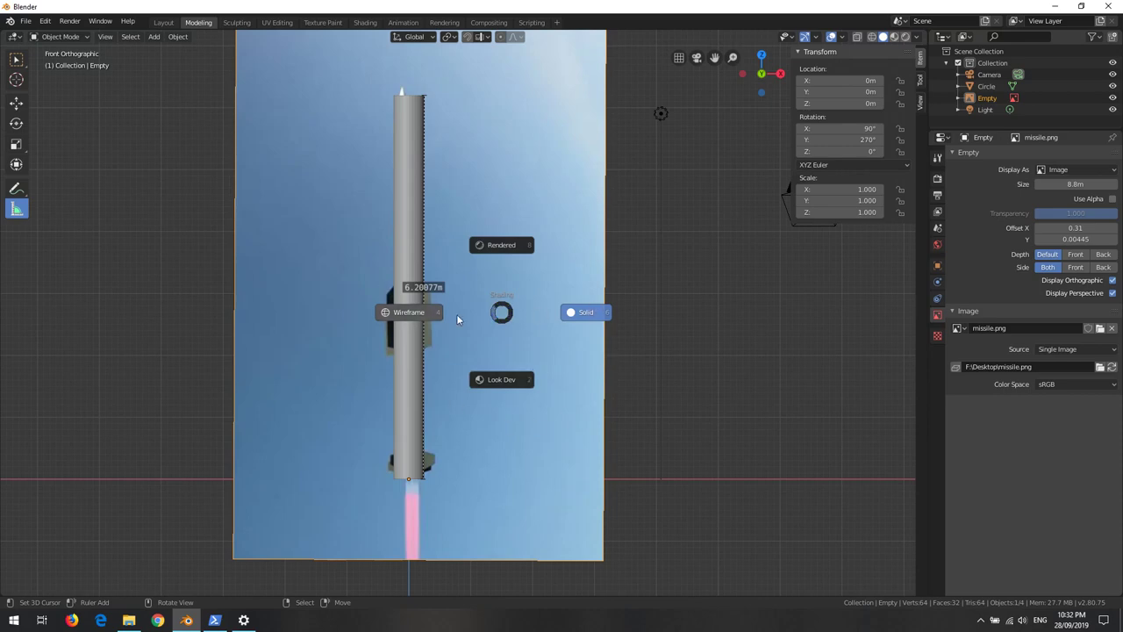
{"action": "left_click", "coordinate": [415, 313]}
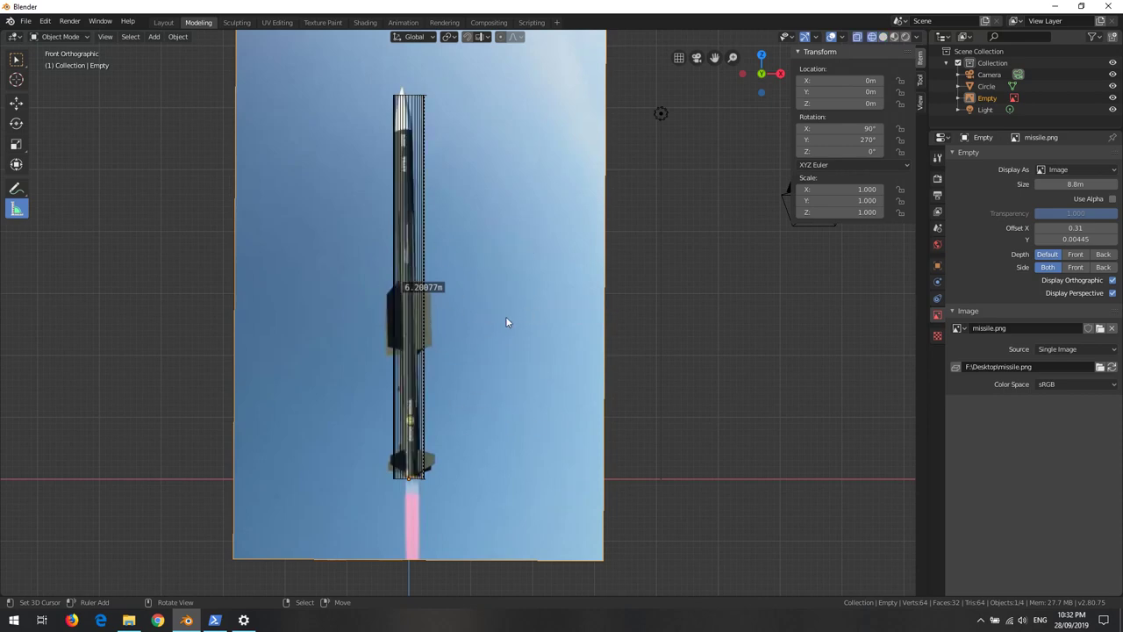
{"action": "key", "text": "KP_Decimal"}
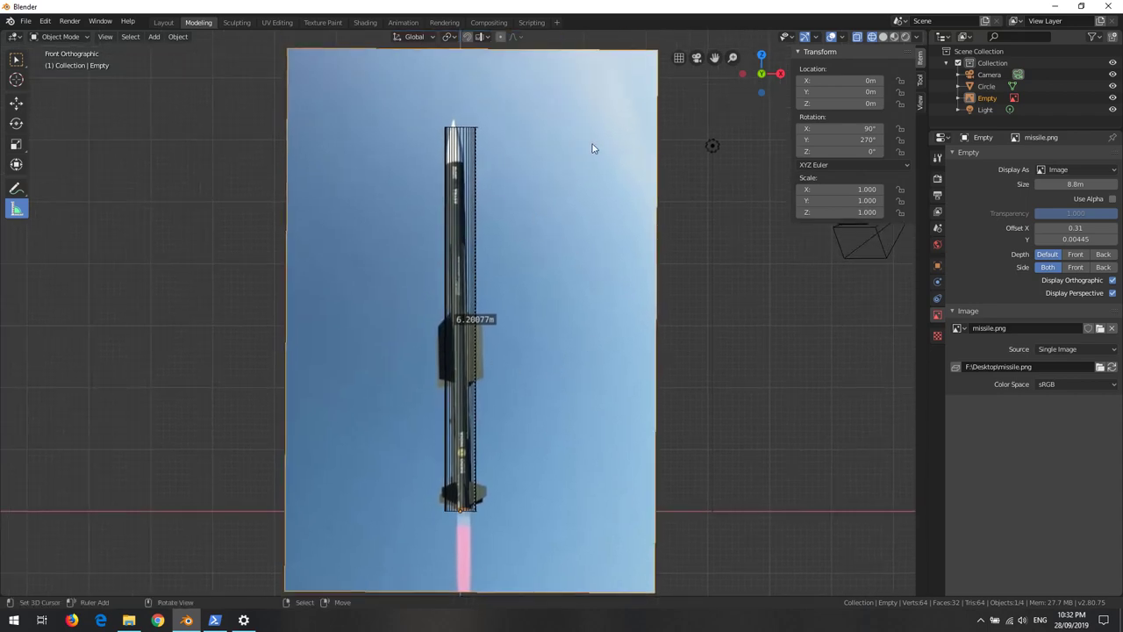
Step: Try turning the missile image about its Z axis, and reset that rotation to 0°
{"action": "mouse_move", "coordinate": [859, 155]}
{"action": "left_mouse_down"}
{"action": "mouse_move", "coordinate": [816, 155]}
{"action": "mouse_move", "coordinate": [858, 156]}
{"action": "left_mouse_up"}
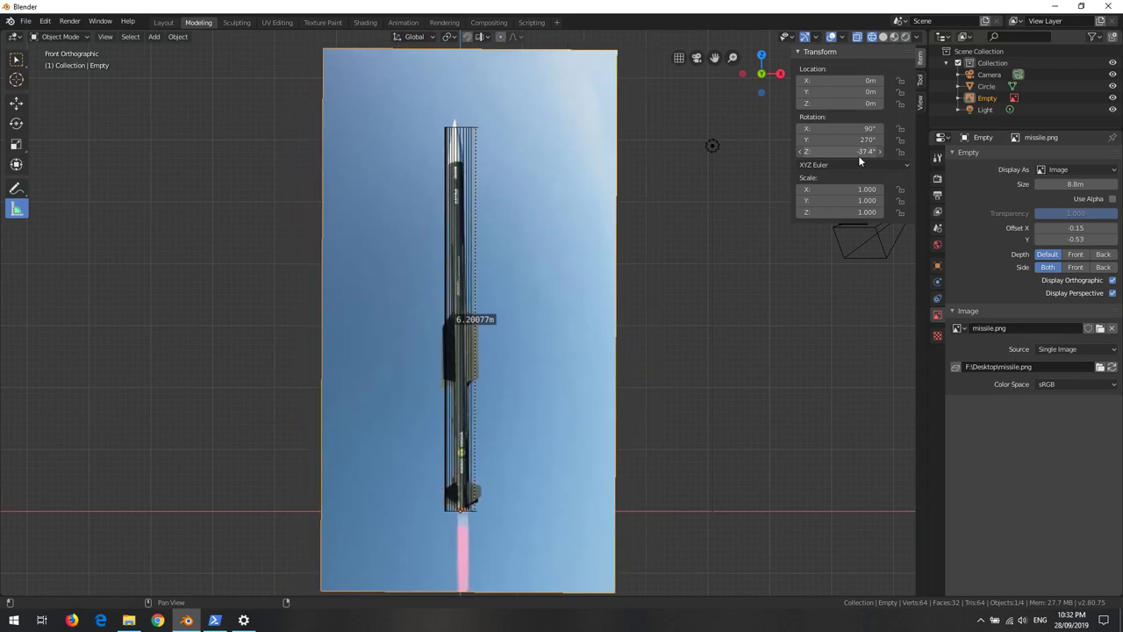
{"action": "left_click", "coordinate": [859, 155]}
{"action": "type", "text": "0"}
{"action": "key", "text": "Return"}
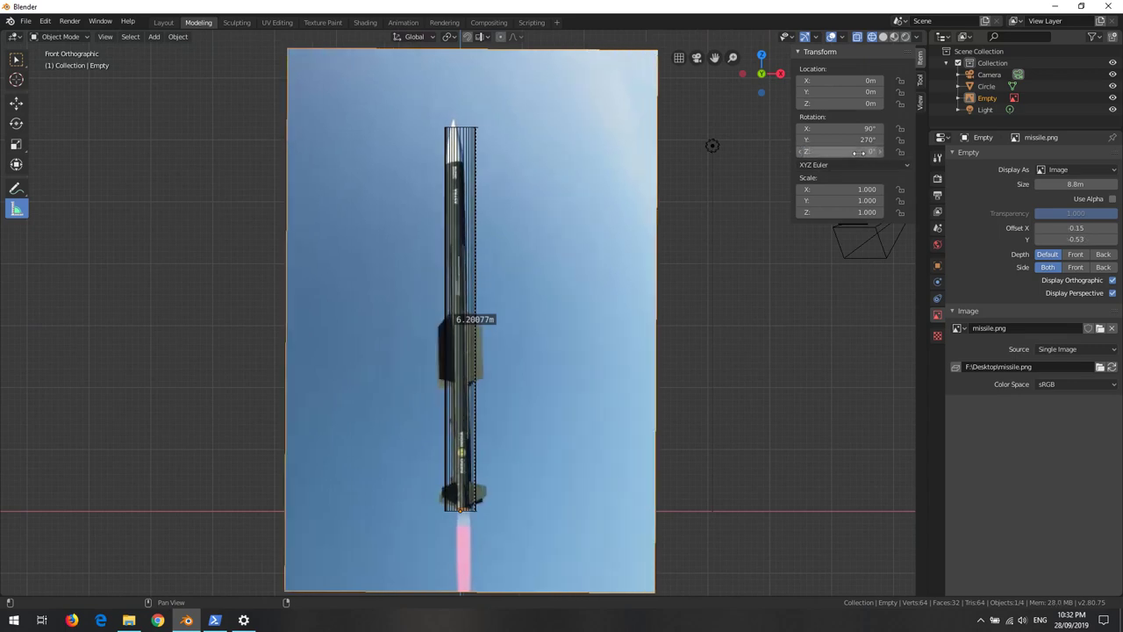
Step: Change the missile image's X rotation to 85.8°, trying a reset to 0° and undoing that reset
{"action": "mouse_move", "coordinate": [858, 129]}
{"action": "left_mouse_down"}
{"action": "mouse_move", "coordinate": [961, 129]}
{"action": "mouse_move", "coordinate": [849, 128]}
{"action": "left_mouse_up"}
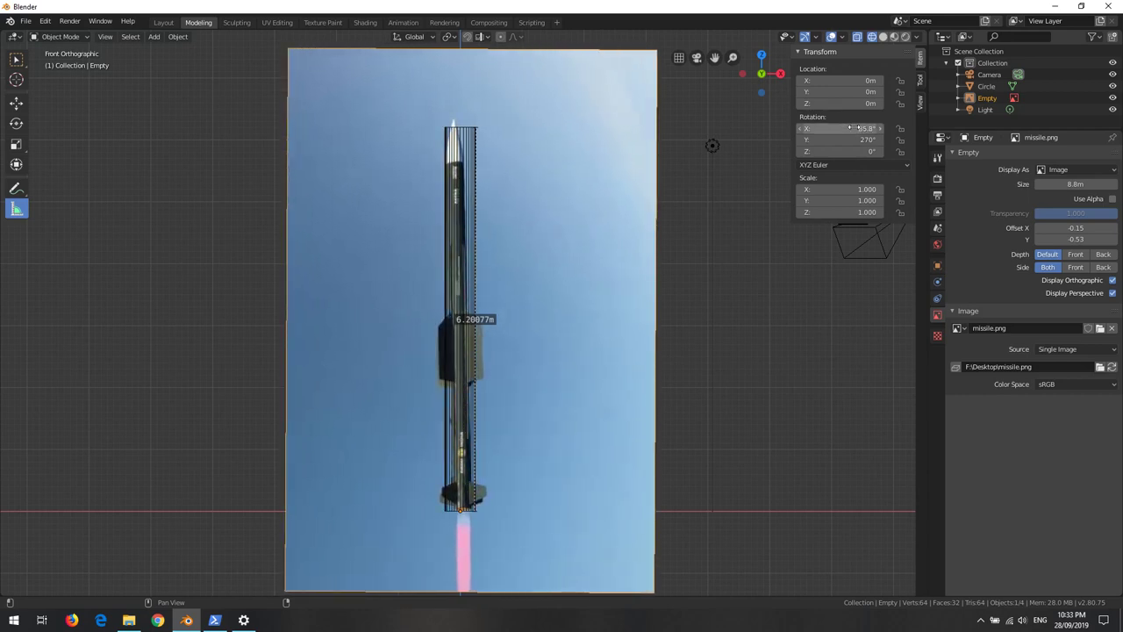
{"action": "key", "text": "BackSpace"}
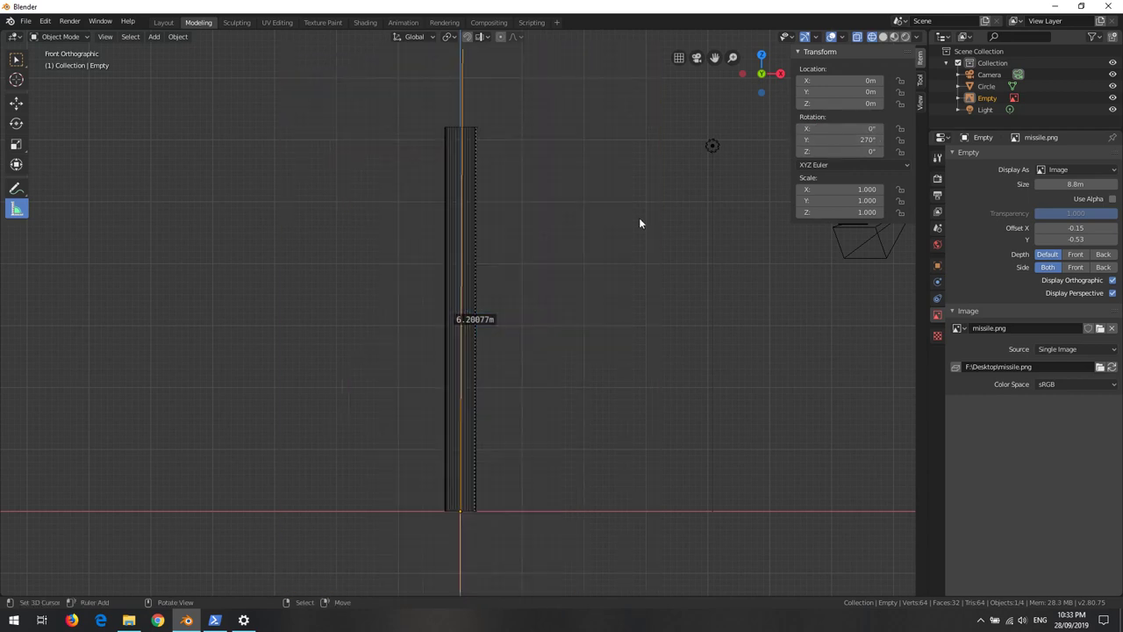
{"action": "key", "text": "ctrl+z"}
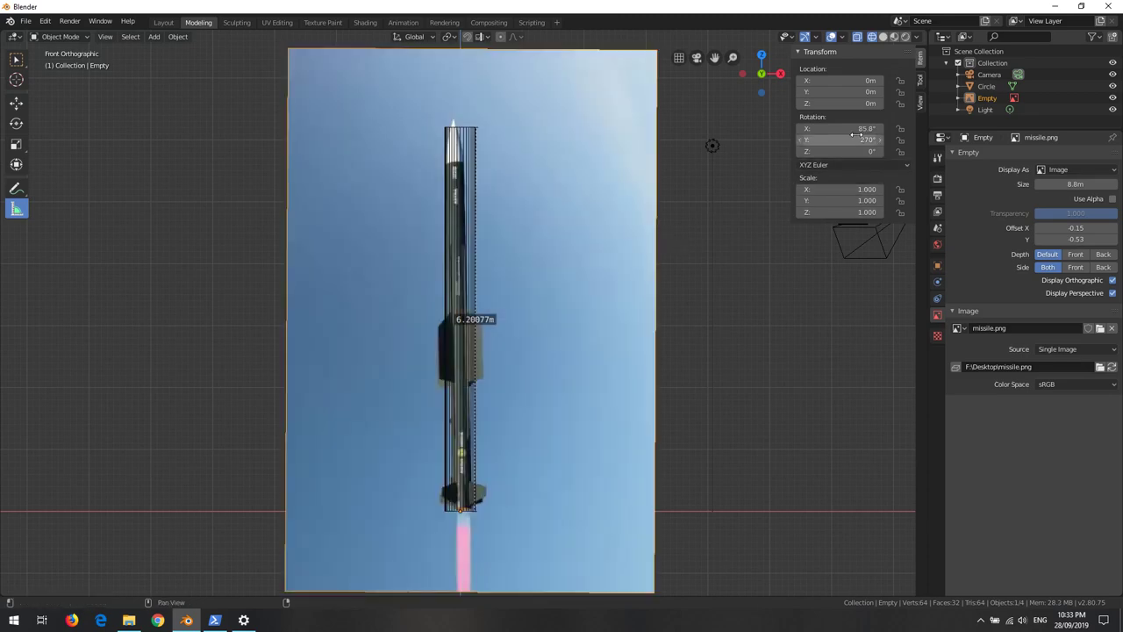
Step: Try rotating the missile image about Y to 272° and shifting it, and undo these changes
{"action": "left_click_drag", "start_coordinate": [854, 133], "coordinate": [864, 133]}
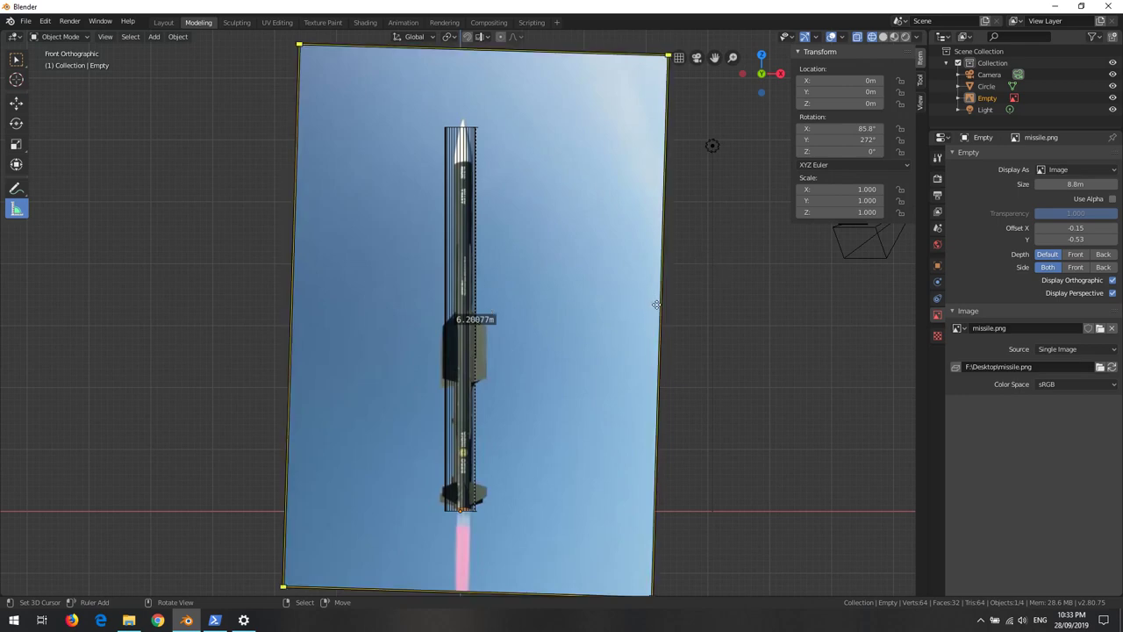
{"action": "mouse_move", "coordinate": [657, 306]}
{"action": "left_mouse_down"}
{"action": "mouse_move", "coordinate": [646, 305]}
{"action": "mouse_move", "coordinate": [664, 307]}
{"action": "mouse_move", "coordinate": [657, 328]}
{"action": "left_mouse_up"}
{"action": "key", "text": "ctrl+z"}
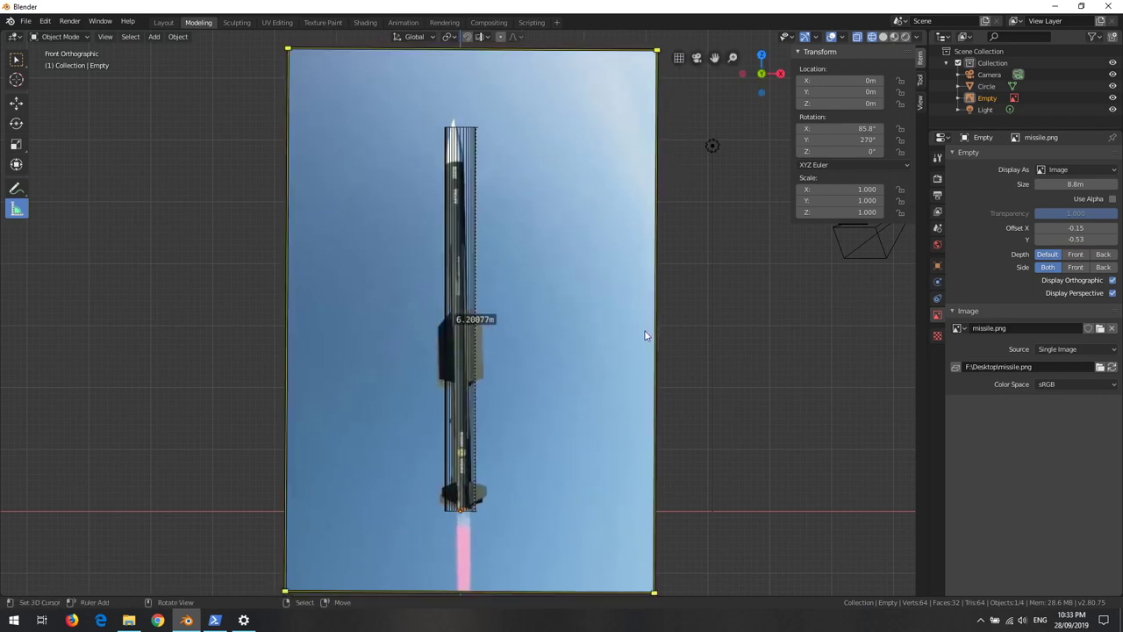
Step: Tilt the missile image to a Y rotation of 272° and nudge it slightly so the missile stands straight inside the cylinder outline
{"action": "left_click_drag", "start_coordinate": [838, 138], "coordinate": [845, 138]}
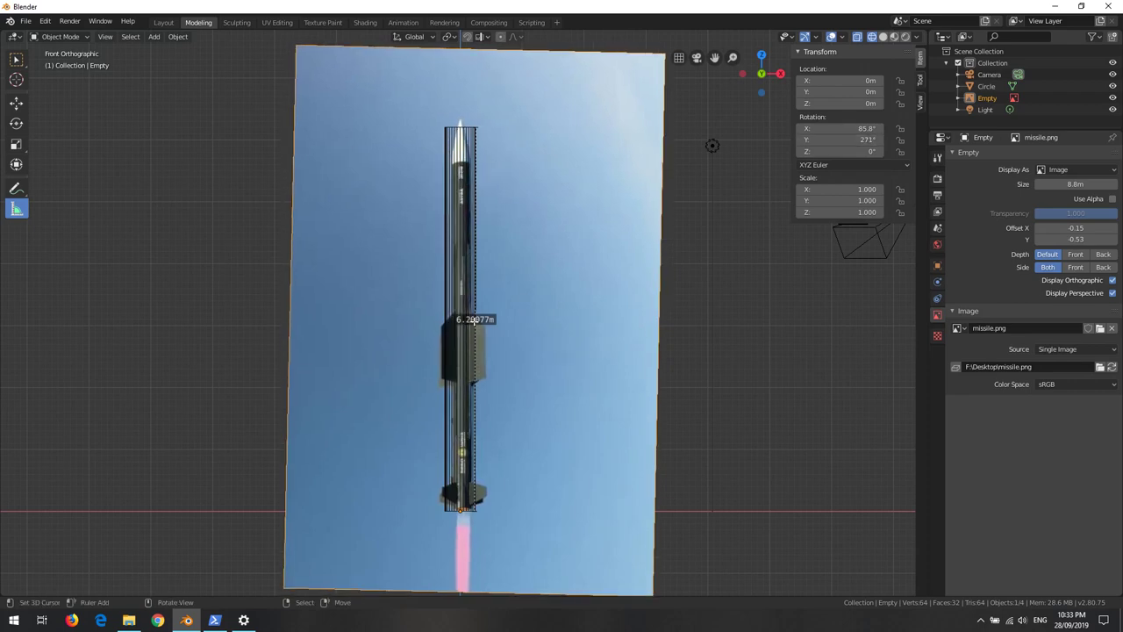
{"action": "left_click_drag", "start_coordinate": [467, 323], "coordinate": [466, 327]}
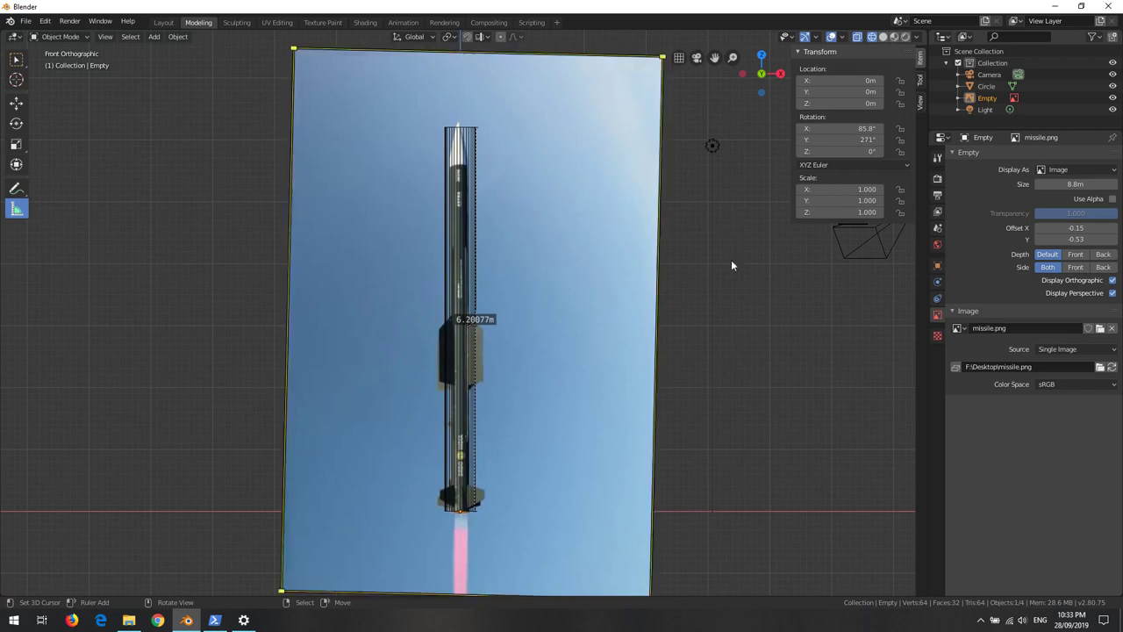
{"action": "left_click_drag", "start_coordinate": [880, 140], "coordinate": [888, 141]}
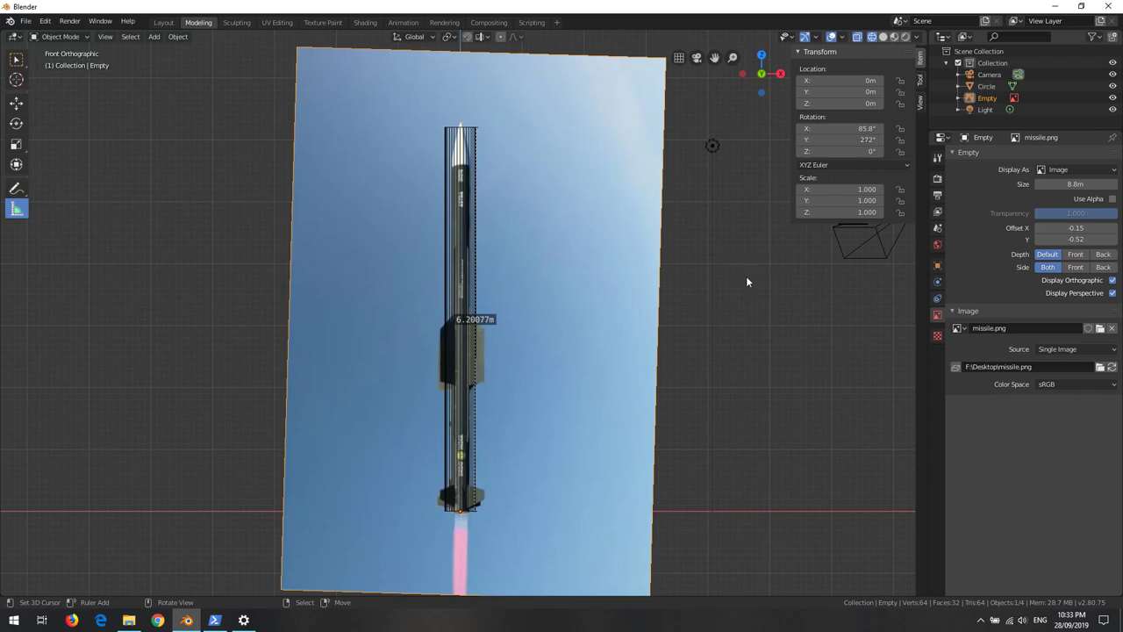
Step: Hide the transform properties and switch from the Measure tool to the Cursor tool, with the missile's mid fins in close view
{"action": "key", "text": "n"}
{"action": "scroll", "coordinate": [486, 337], "scroll_direction": "up", "scroll_amount": 3}
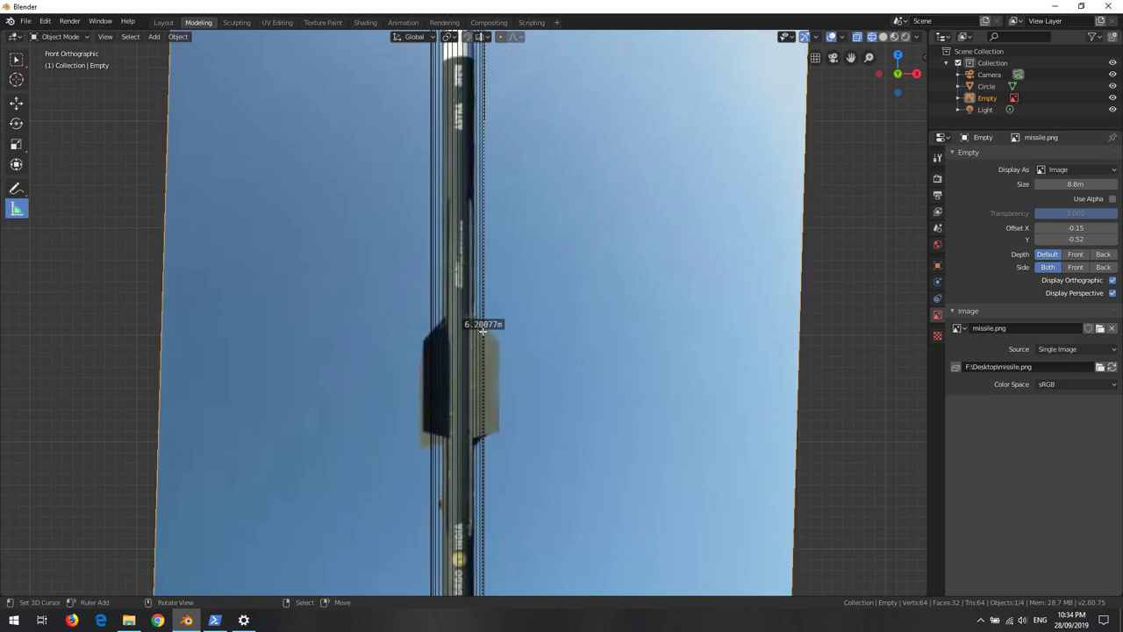
{"action": "left_click", "coordinate": [16, 79]}
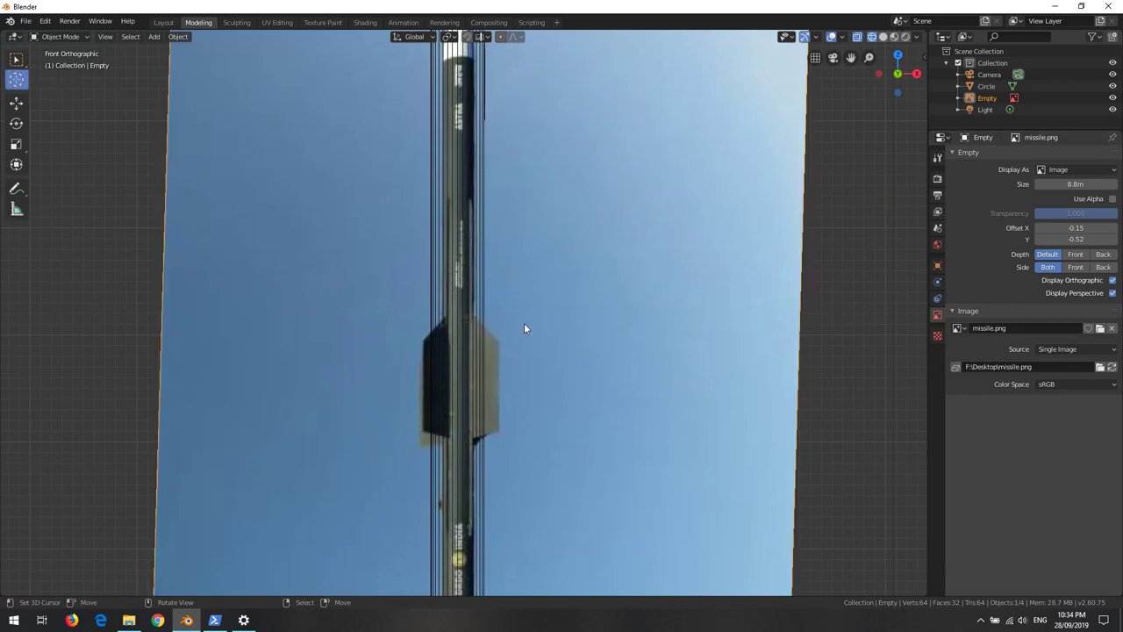
Step: Nudge the missile reference image slightly sideways so the missile body sits centred within the cylinder outline
{"action": "left_click", "coordinate": [481, 329]}
{"action": "key", "text": "g"}
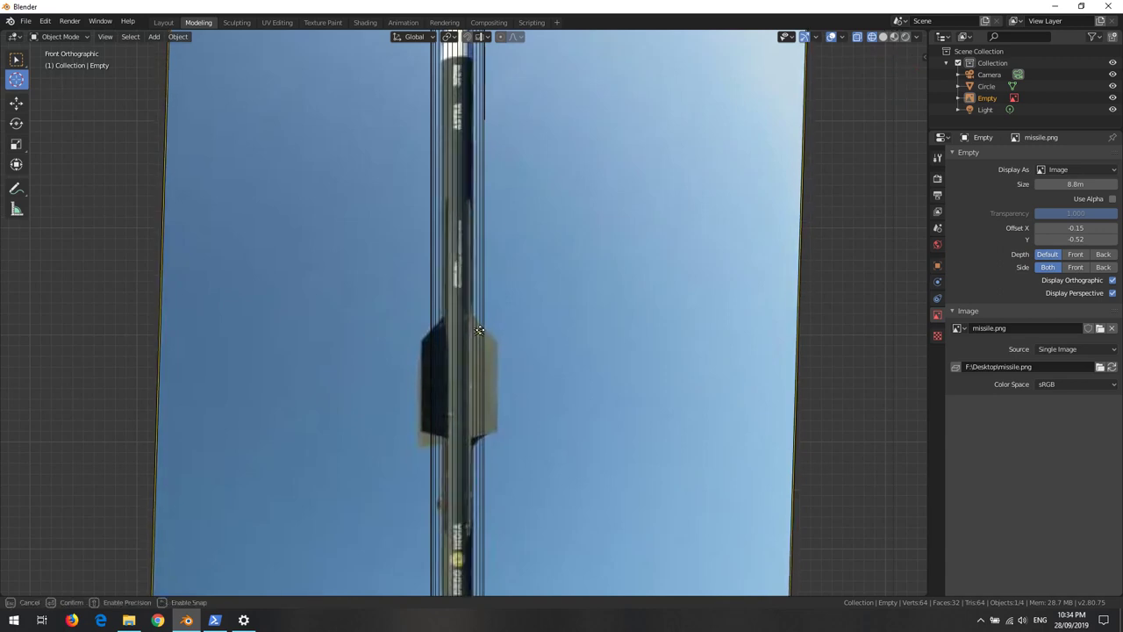
{"action": "left_click", "coordinate": [479, 330]}
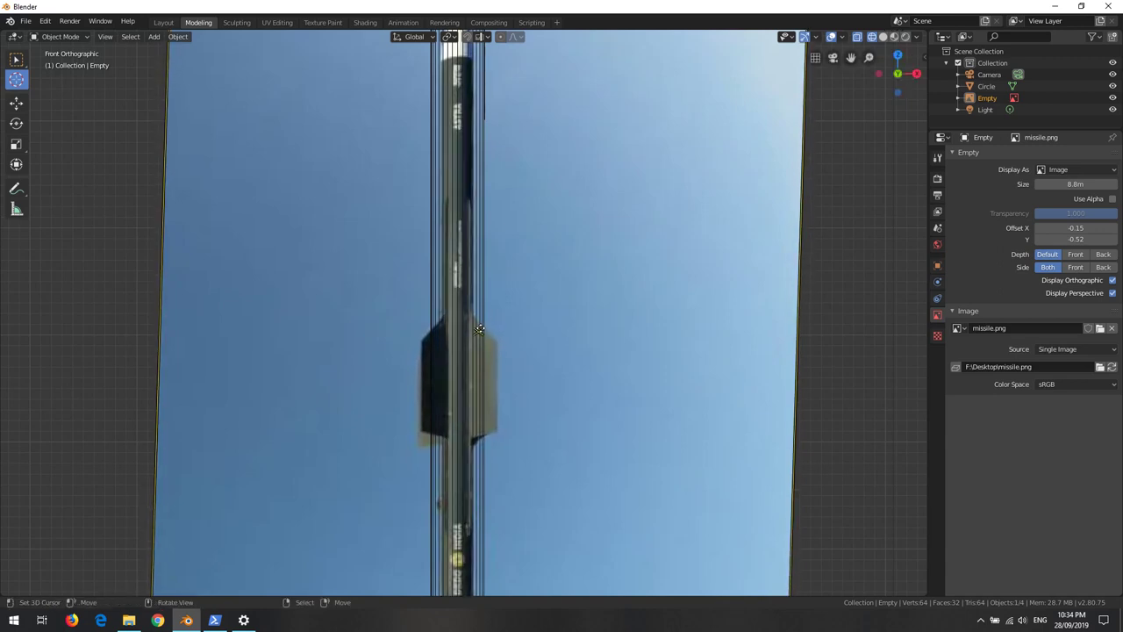
Step: Raise the cylinder's top edge ring 0.0912 m along Z to meet the missile's nose tip in the reference image
{"action": "scroll", "coordinate": [515, 194], "scroll_direction": "down", "scroll_amount": 3}
{"action": "middle_click_drag", "start_coordinate": [470, 122], "coordinate": [417, 232], "text": "shift"}
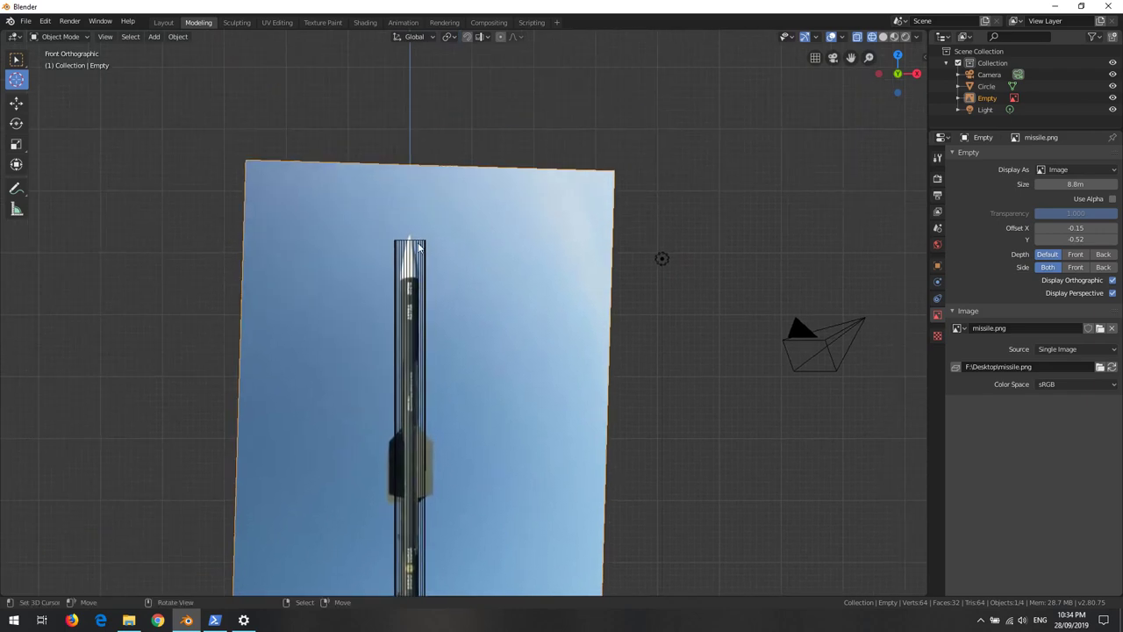
{"action": "scroll", "coordinate": [391, 171], "scroll_direction": "up", "scroll_amount": 4}
{"action": "left_click", "coordinate": [376, 171]}
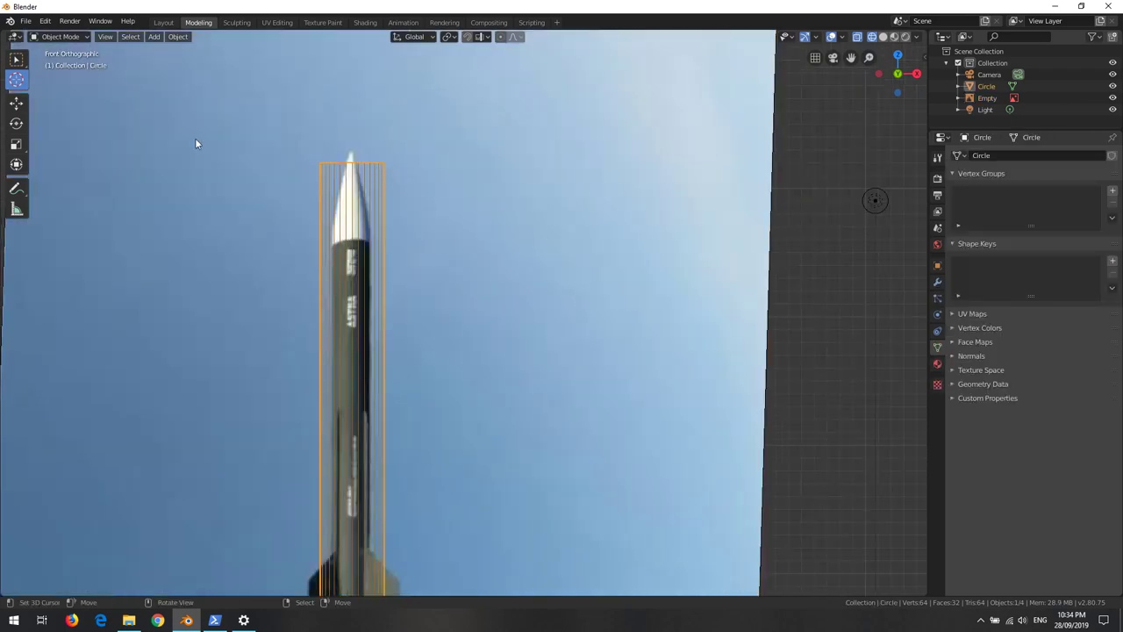
{"action": "key", "text": "Tab"}
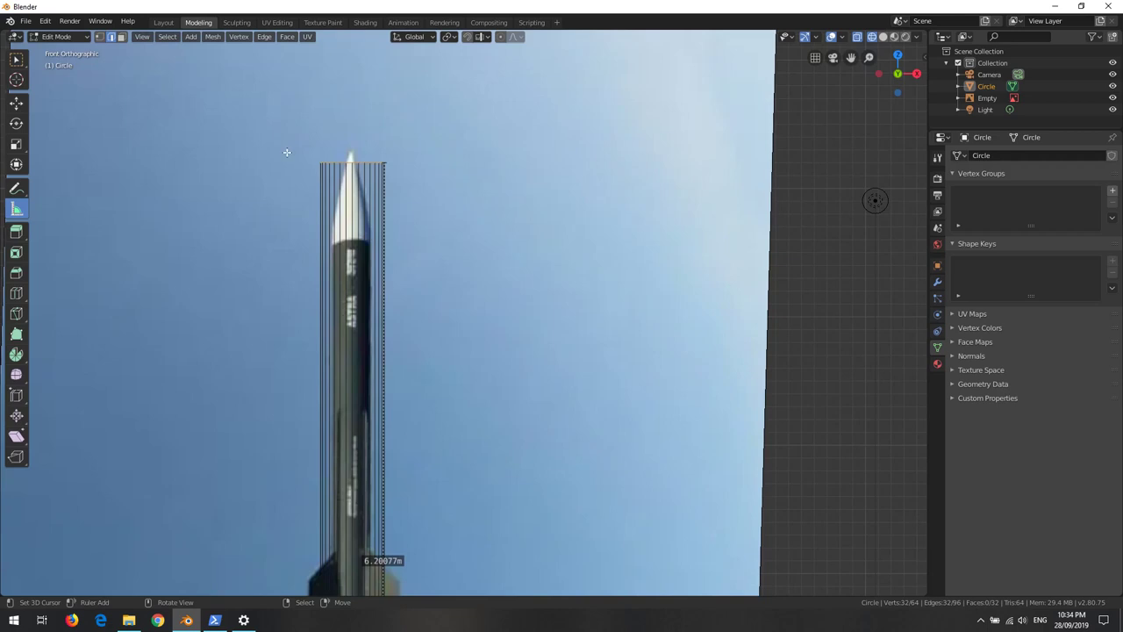
{"action": "left_click", "coordinate": [19, 104]}
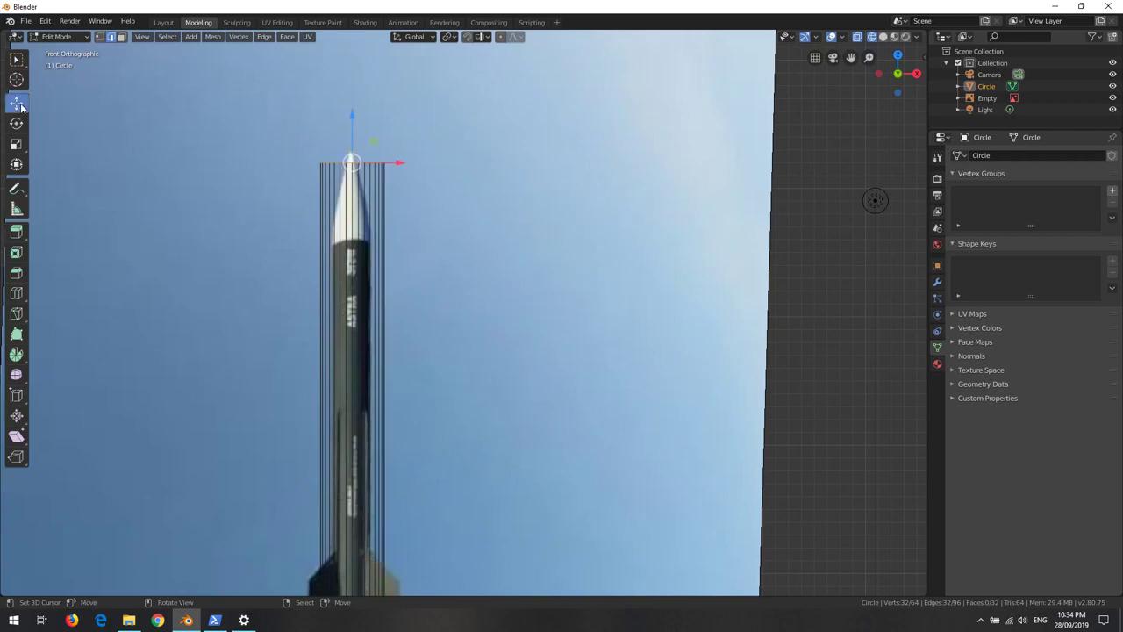
{"action": "left_click_drag", "start_coordinate": [352, 115], "coordinate": [354, 105]}
{"action": "scroll", "coordinate": [351, 166], "scroll_direction": "up", "scroll_amount": 2}
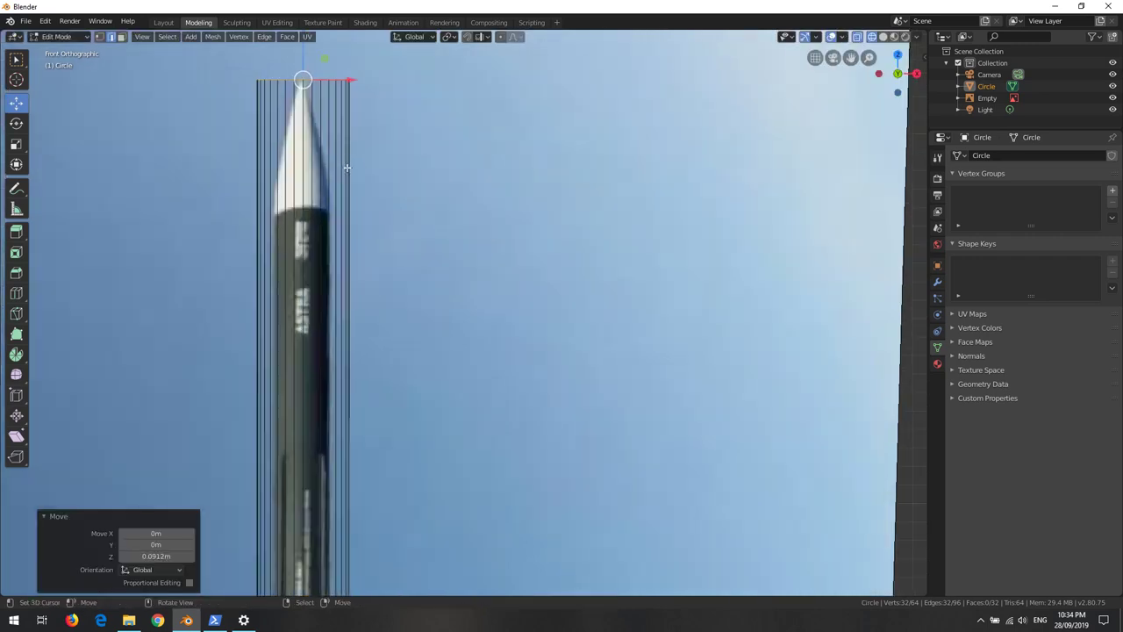
{"action": "middle_click_drag", "start_coordinate": [335, 191], "coordinate": [413, 270], "text": "shift"}
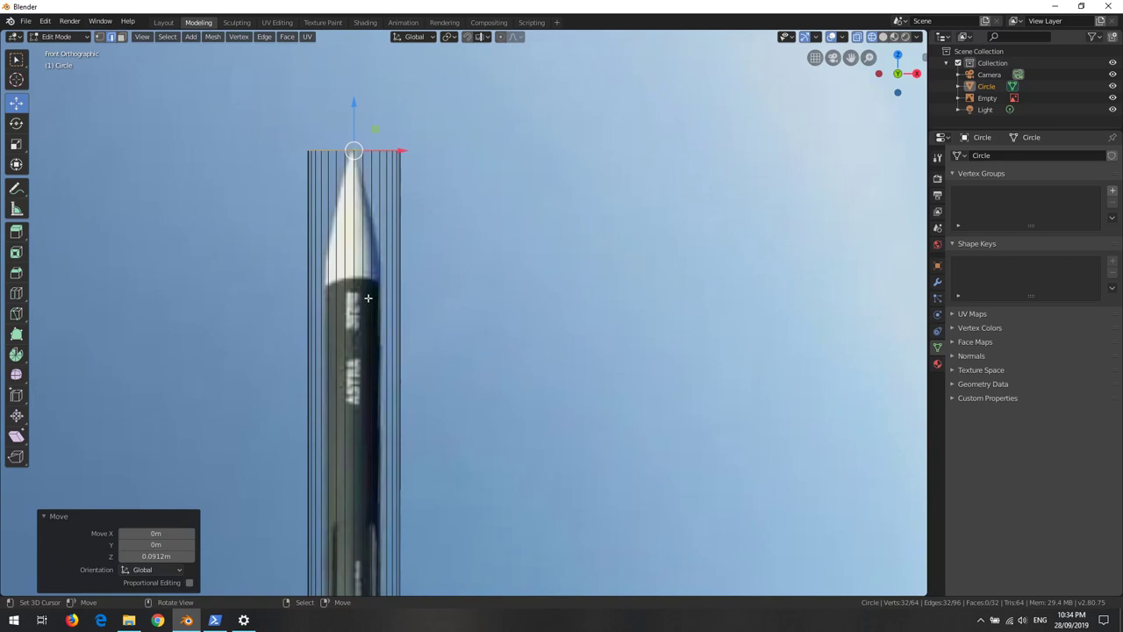
Step: Switch the viewport from wireframe to solid shading with the cylinder and reference image in view
{"action": "scroll", "coordinate": [369, 301], "scroll_direction": "down", "scroll_amount": 3}
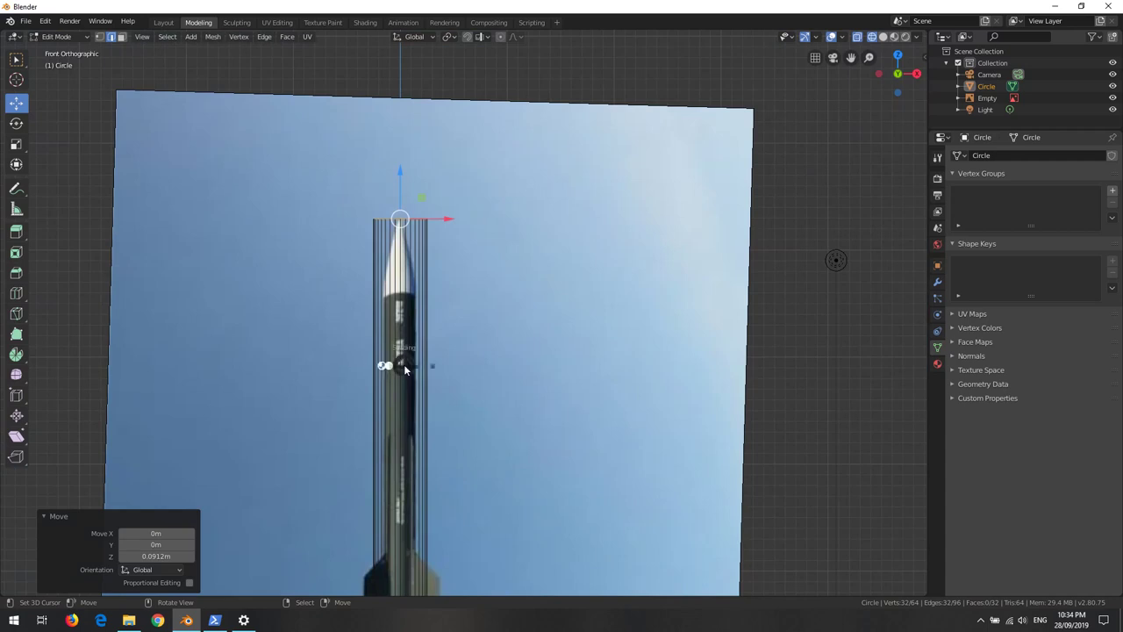
{"action": "key", "text": "z"}
{"action": "left_click", "coordinate": [490, 366]}
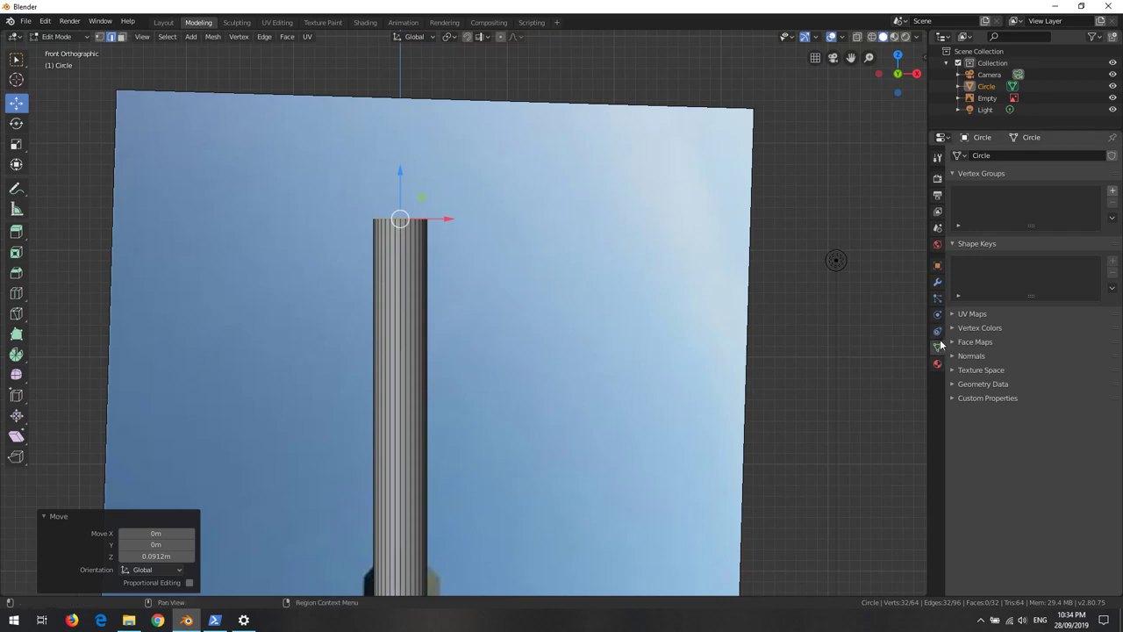
Step: Examine the cylinder's object-level viewport display settings and the available display types
{"action": "scroll", "coordinate": [497, 316], "scroll_direction": "down", "scroll_amount": 3}
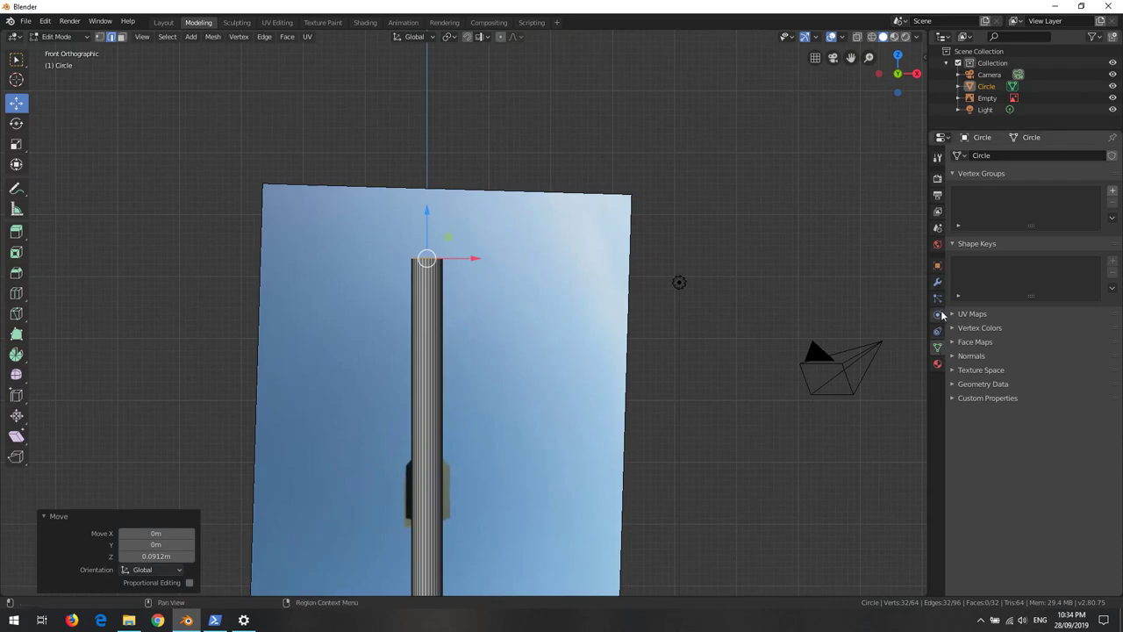
{"action": "left_click", "coordinate": [937, 265]}
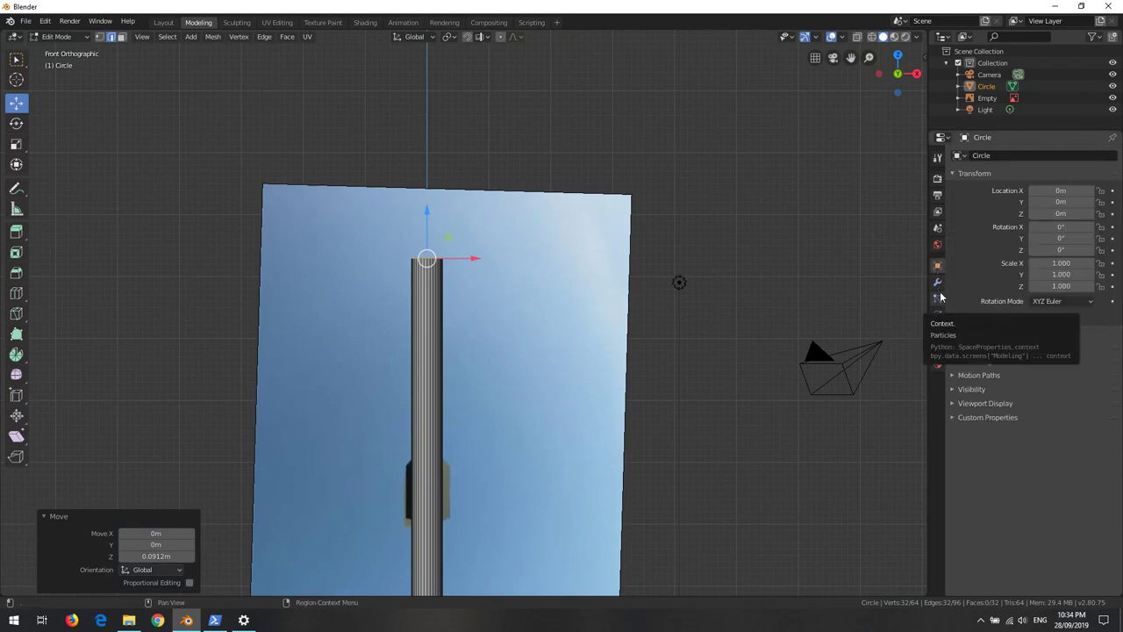
{"action": "left_click", "coordinate": [975, 390]}
{"action": "left_click", "coordinate": [982, 396]}
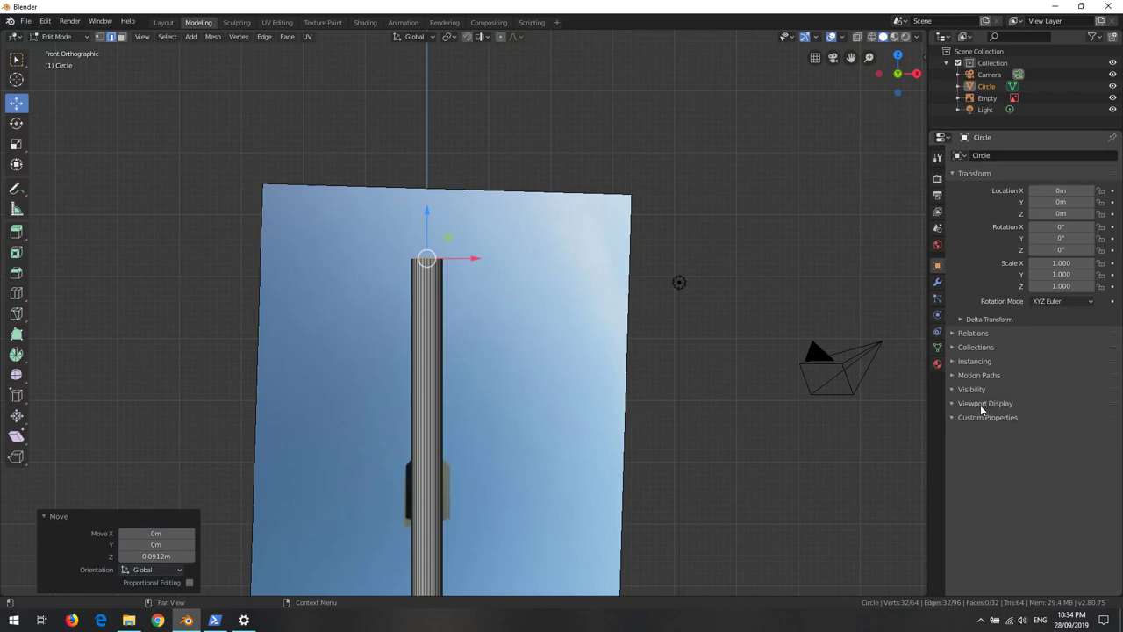
{"action": "left_click", "coordinate": [985, 403]}
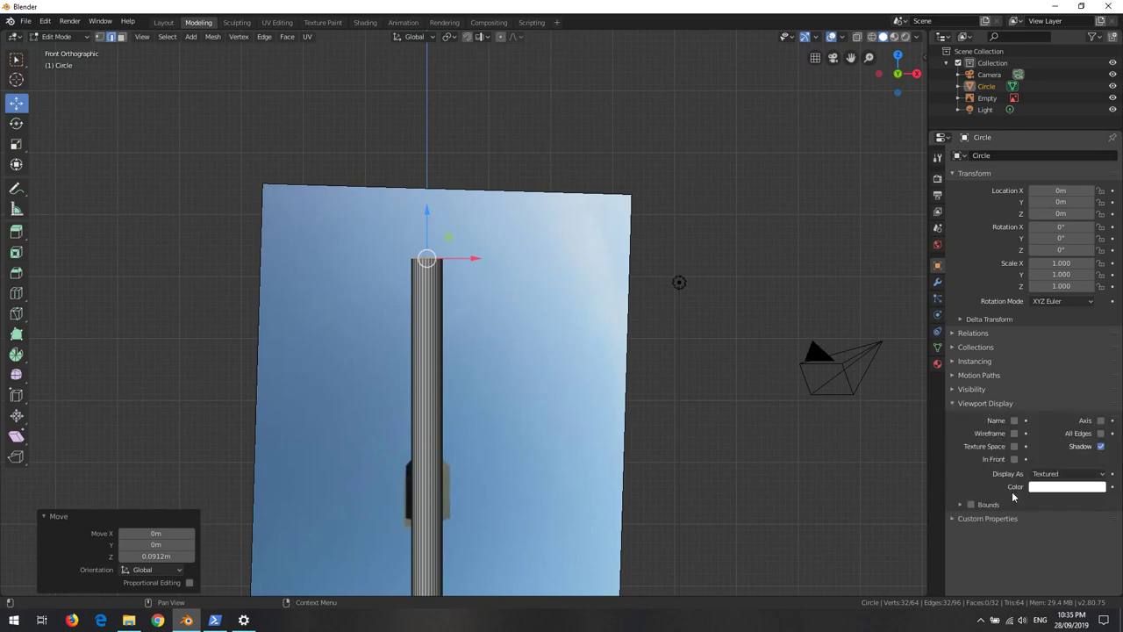
{"action": "left_click", "coordinate": [1068, 473]}
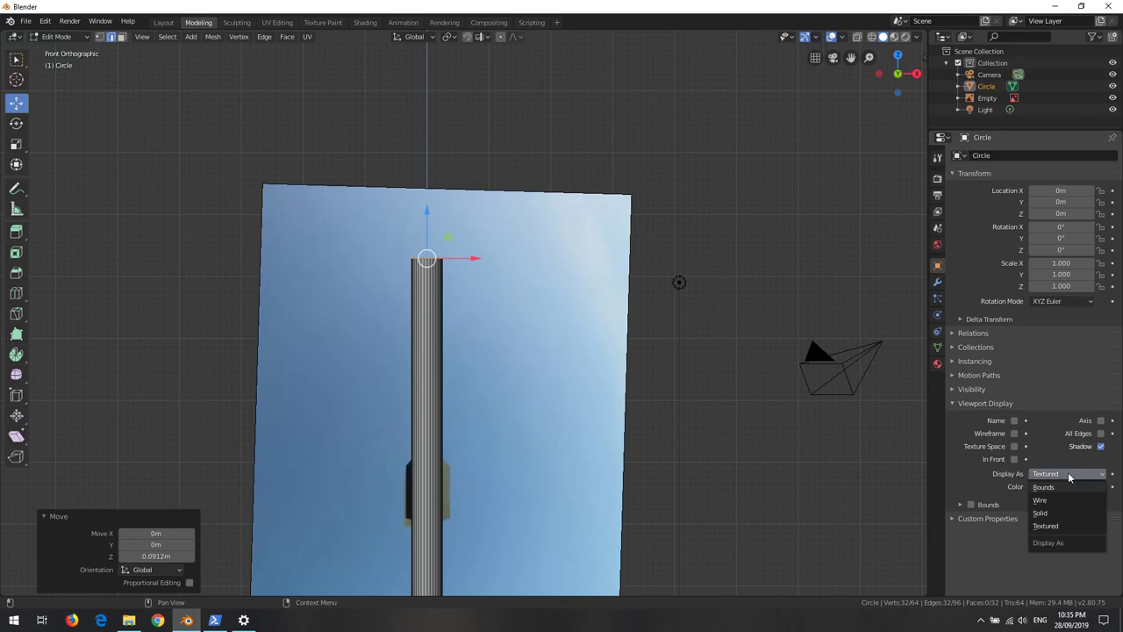
{"action": "left_click", "coordinate": [1067, 474]}
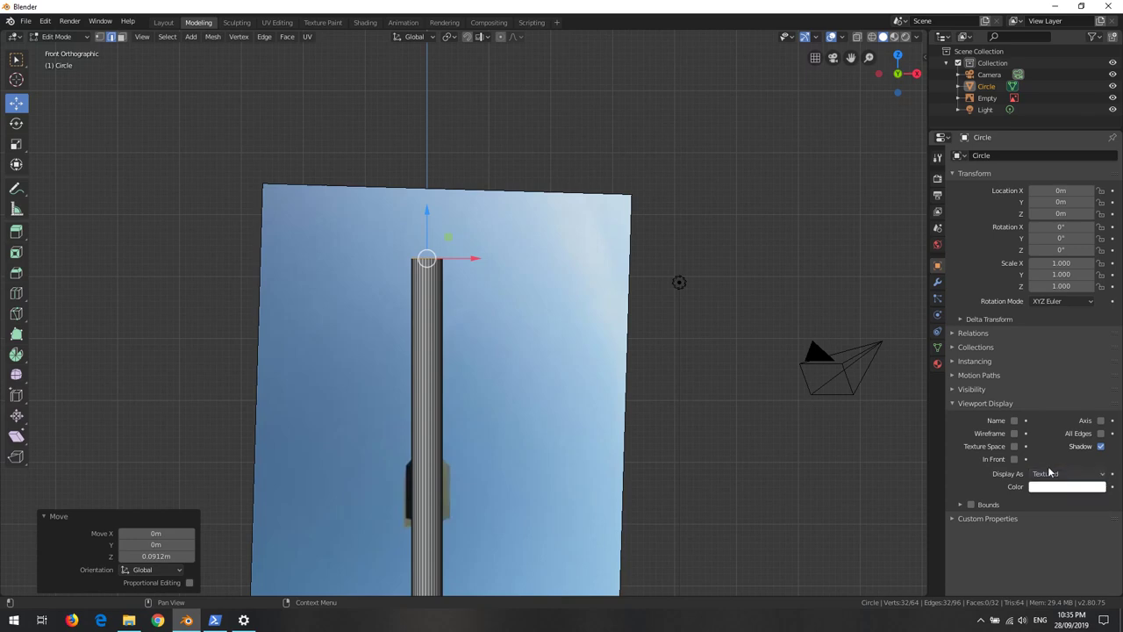
{"action": "left_click", "coordinate": [998, 403]}
Step: Add a new material to the cylinder and return to Object Mode
{"action": "left_click", "coordinate": [937, 363]}
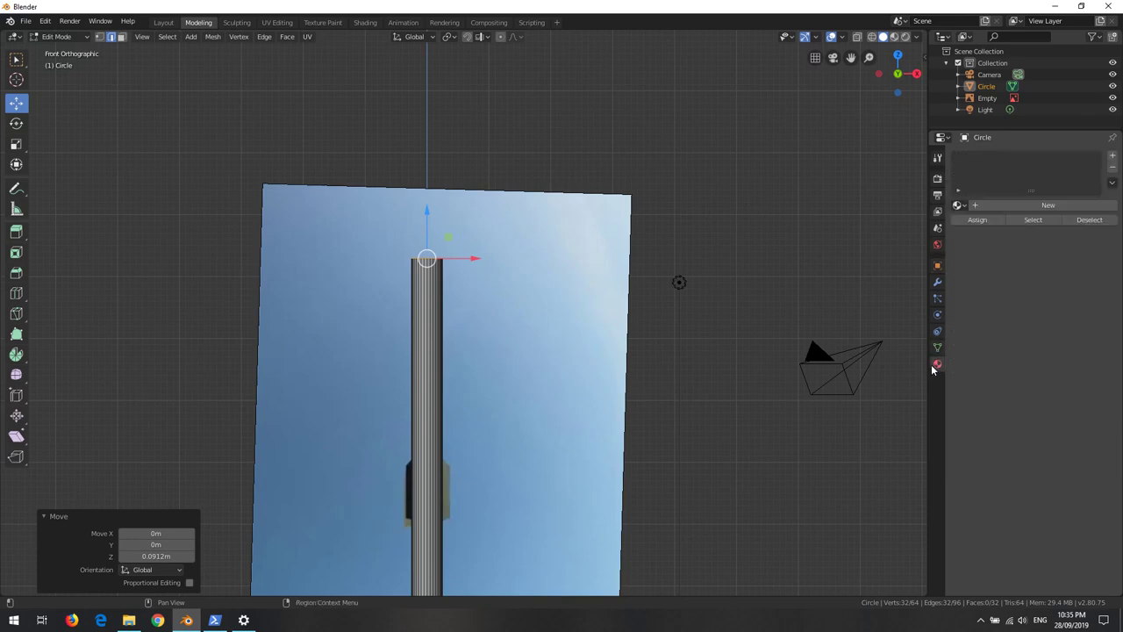
{"action": "left_click", "coordinate": [1048, 204]}
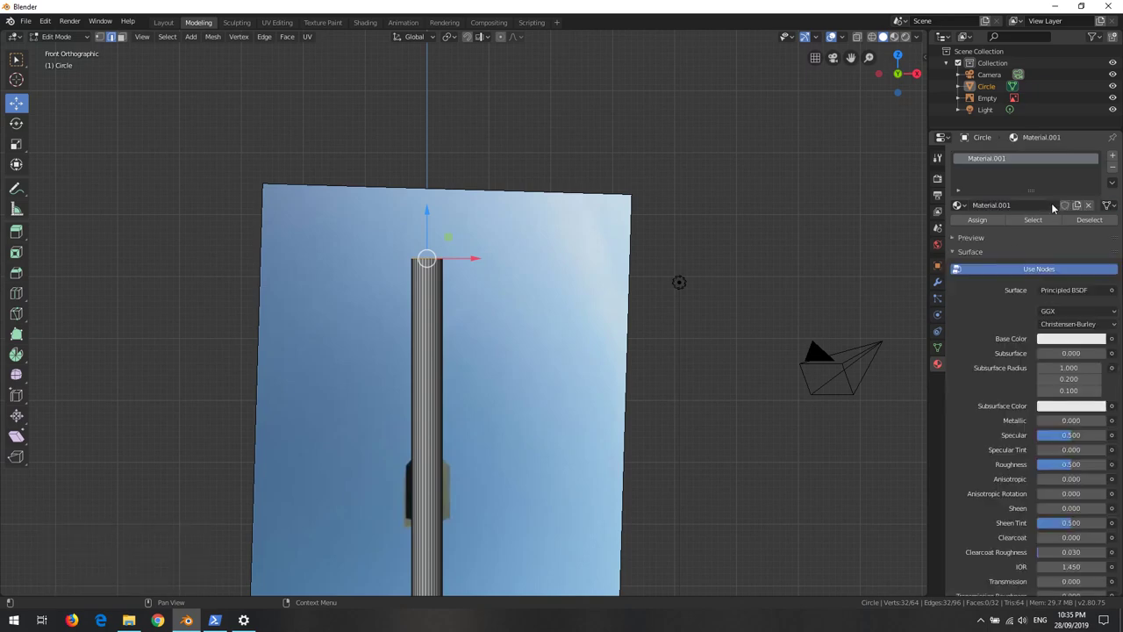
{"action": "key", "text": "Tab"}
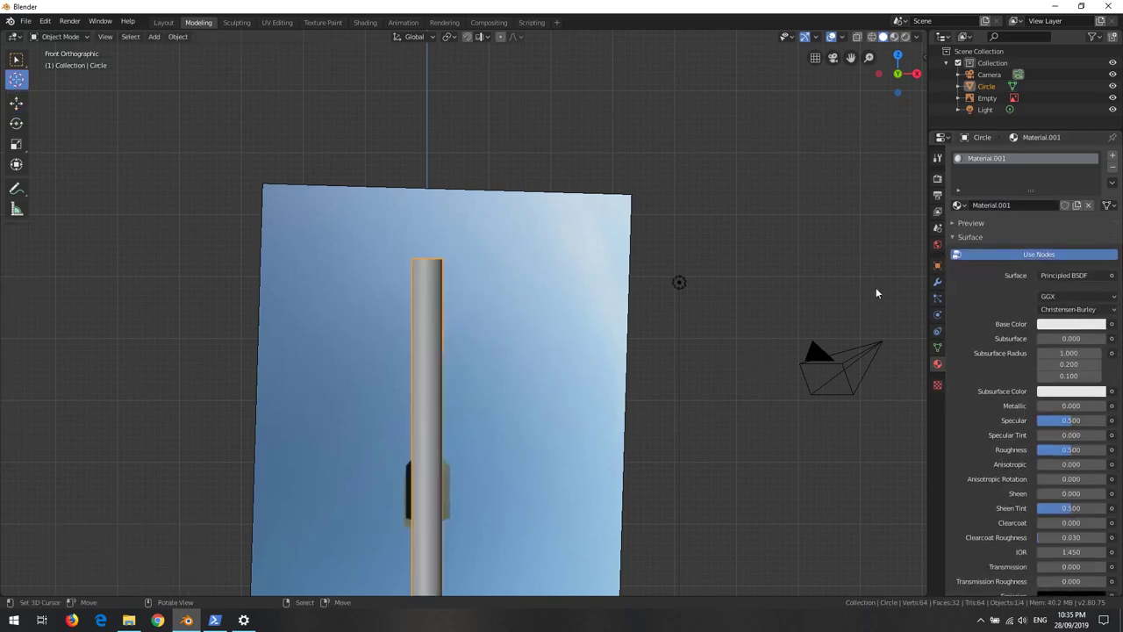
Step: Examine the new material's surface values, blend and shadow settings, and viewport display options
{"action": "scroll", "coordinate": [998, 434], "scroll_direction": "down", "scroll_amount": 5}
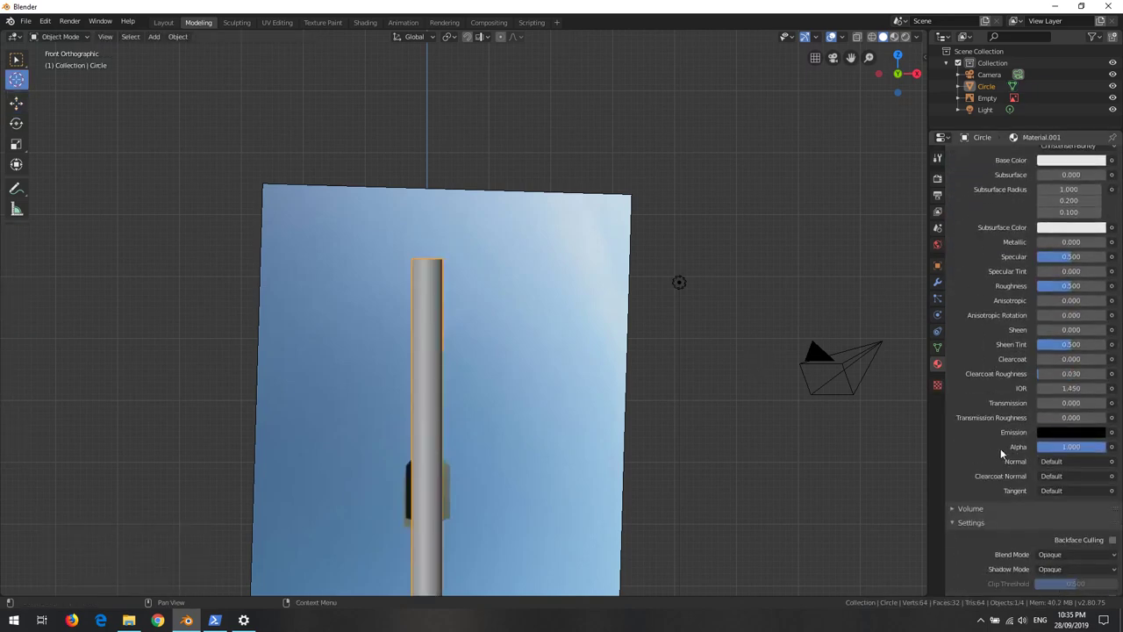
{"action": "scroll", "coordinate": [992, 458], "scroll_direction": "down", "scroll_amount": 3}
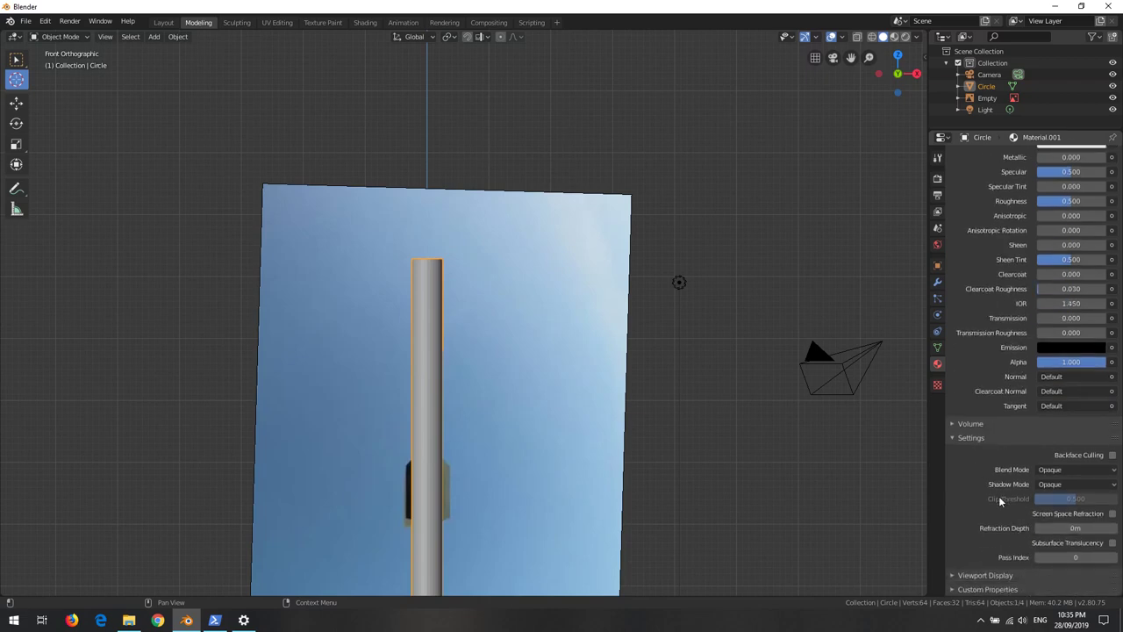
{"action": "left_click", "coordinate": [985, 576]}
{"action": "scroll", "coordinate": [990, 483], "scroll_direction": "down", "scroll_amount": 2}
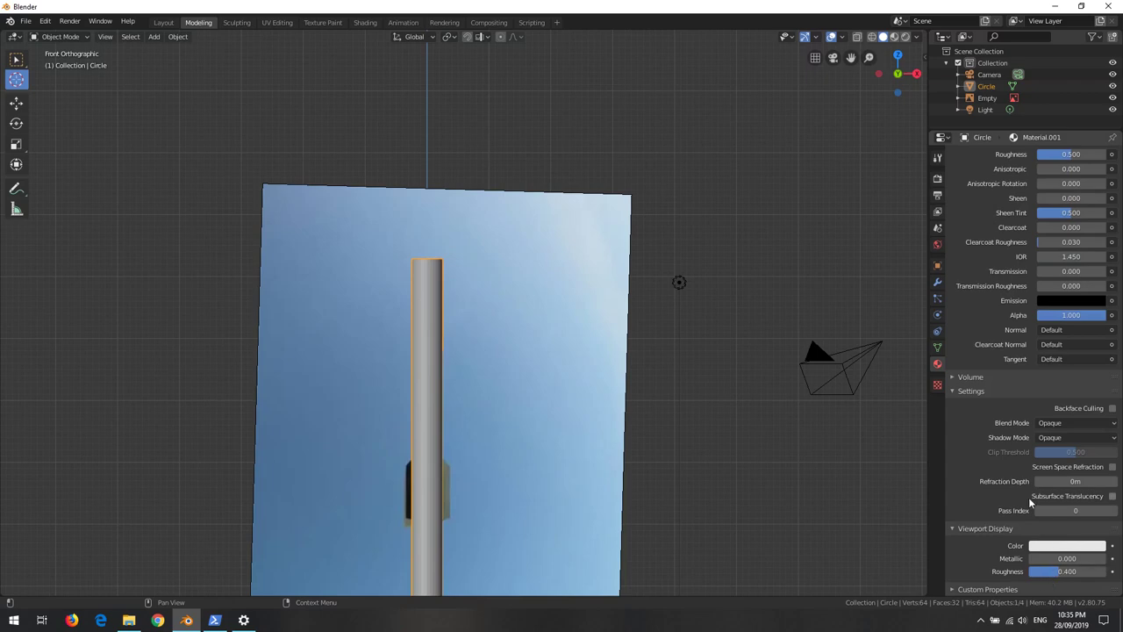
{"action": "left_click", "coordinate": [979, 391]}
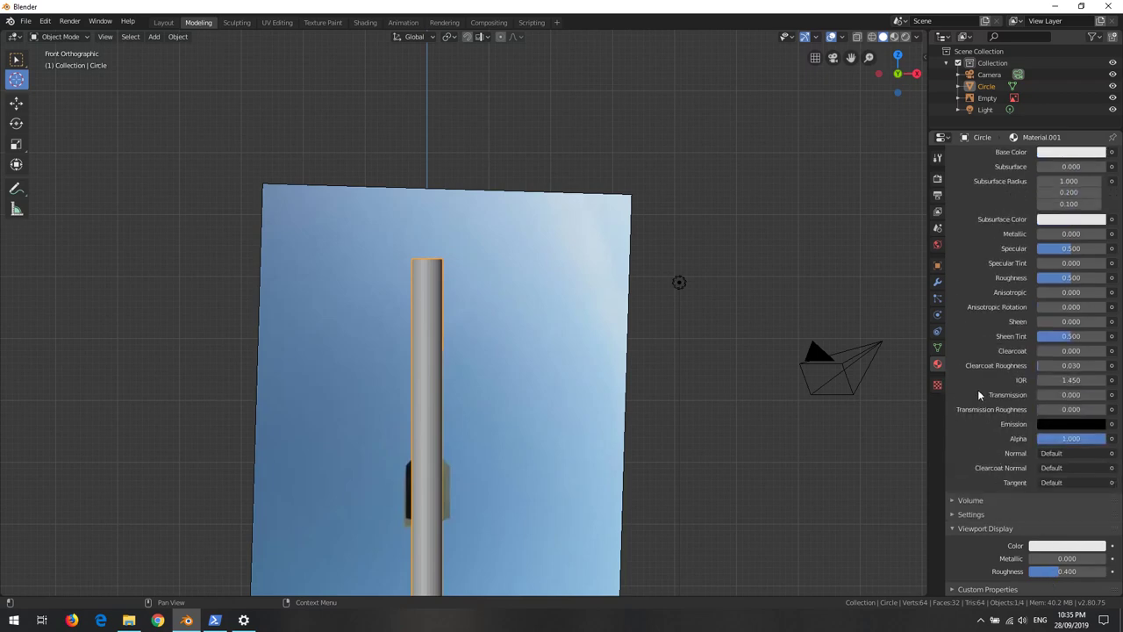
Step: Look through the cylinder's mesh data, constraint, physics, particle, modifier and object visibility settings
{"action": "left_click", "coordinate": [937, 348]}
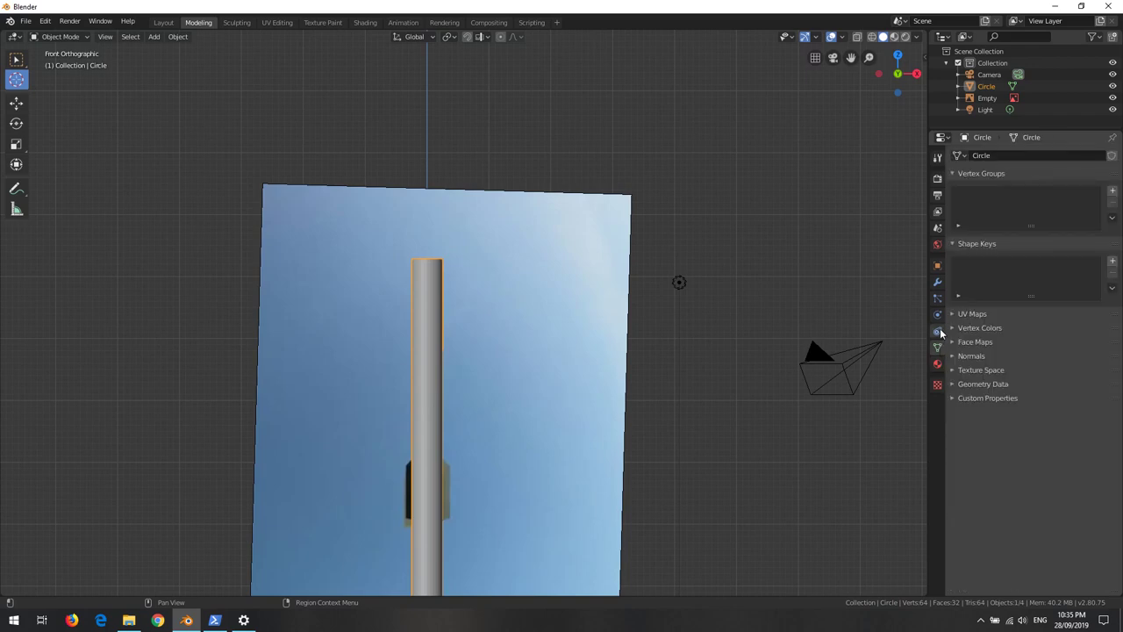
{"action": "left_click", "coordinate": [938, 331]}
{"action": "left_click", "coordinate": [938, 315]}
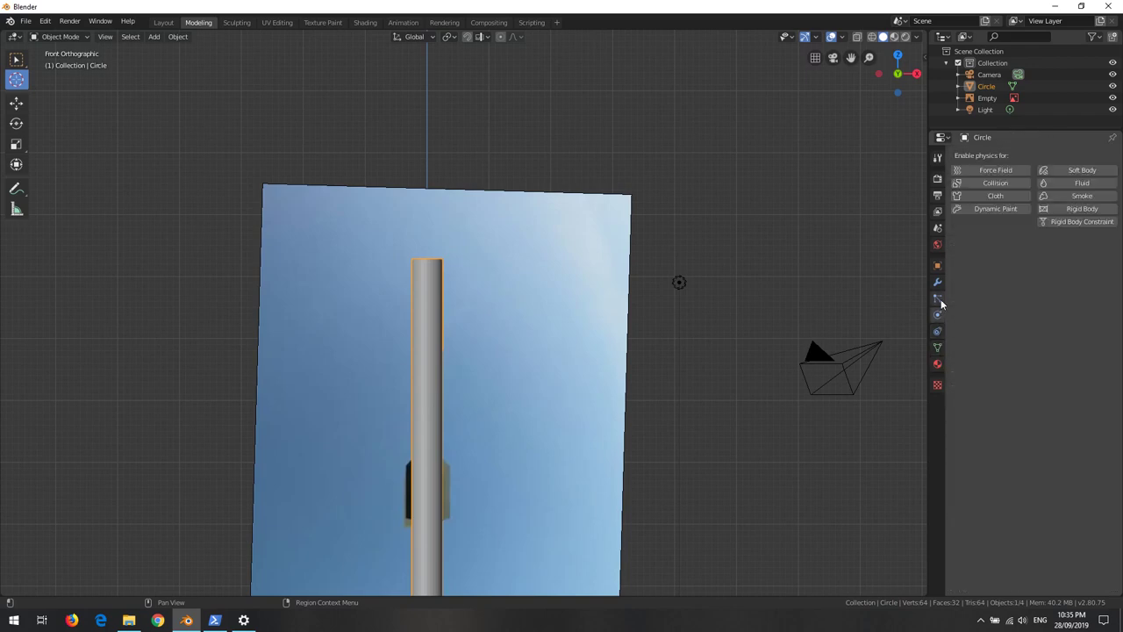
{"action": "left_click", "coordinate": [938, 299]}
{"action": "left_click", "coordinate": [937, 282]}
{"action": "left_click", "coordinate": [937, 266]}
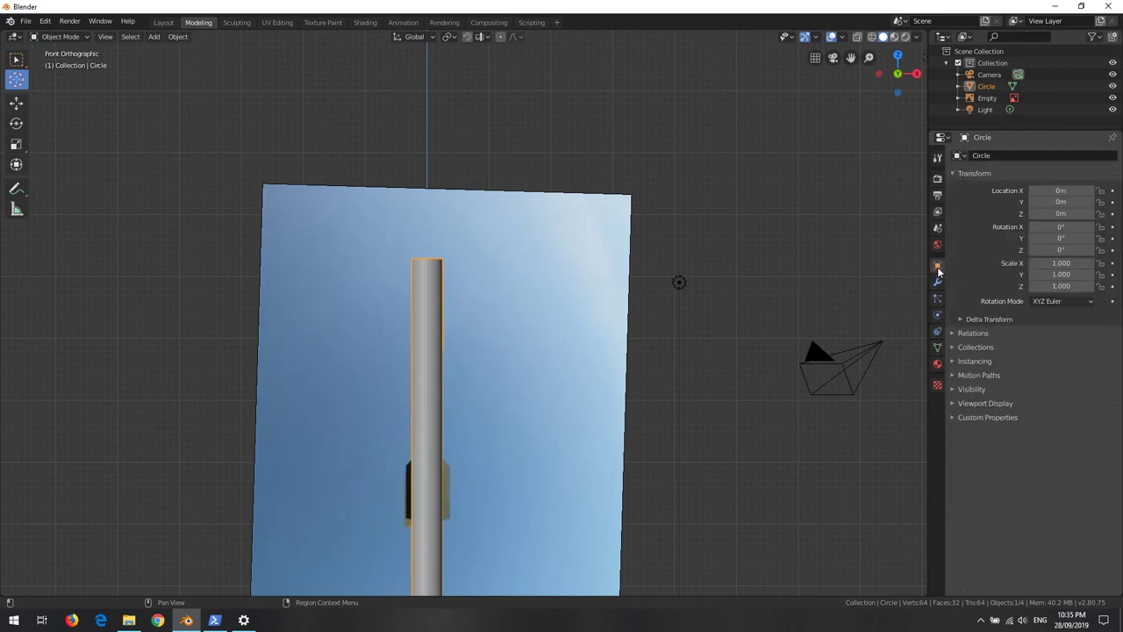
{"action": "left_click", "coordinate": [981, 389]}
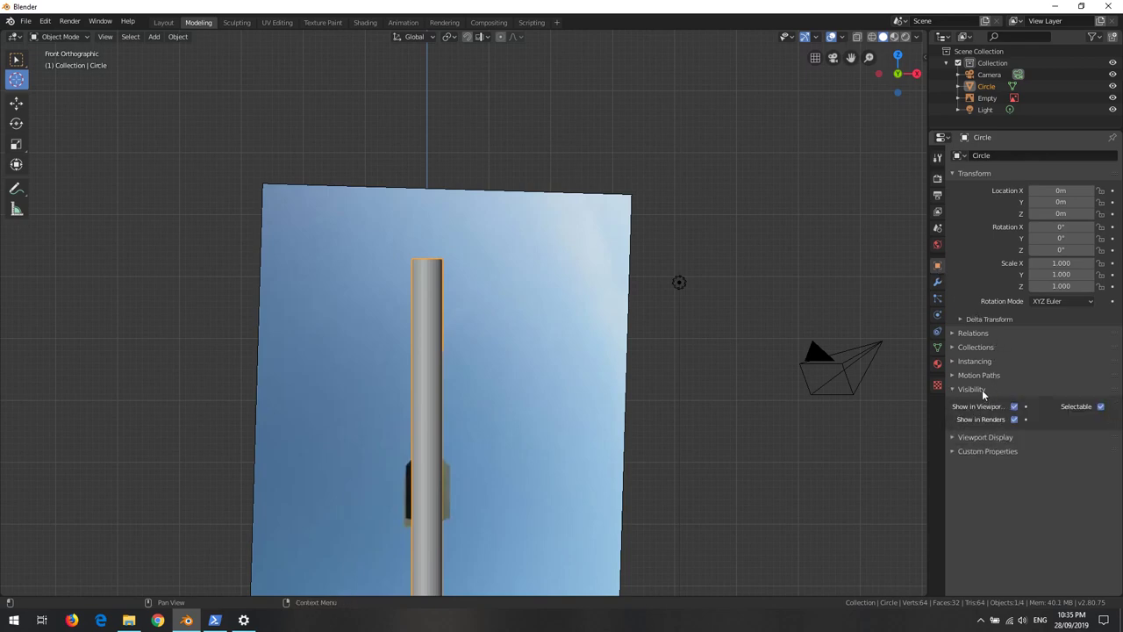
{"action": "left_click", "coordinate": [978, 388]}
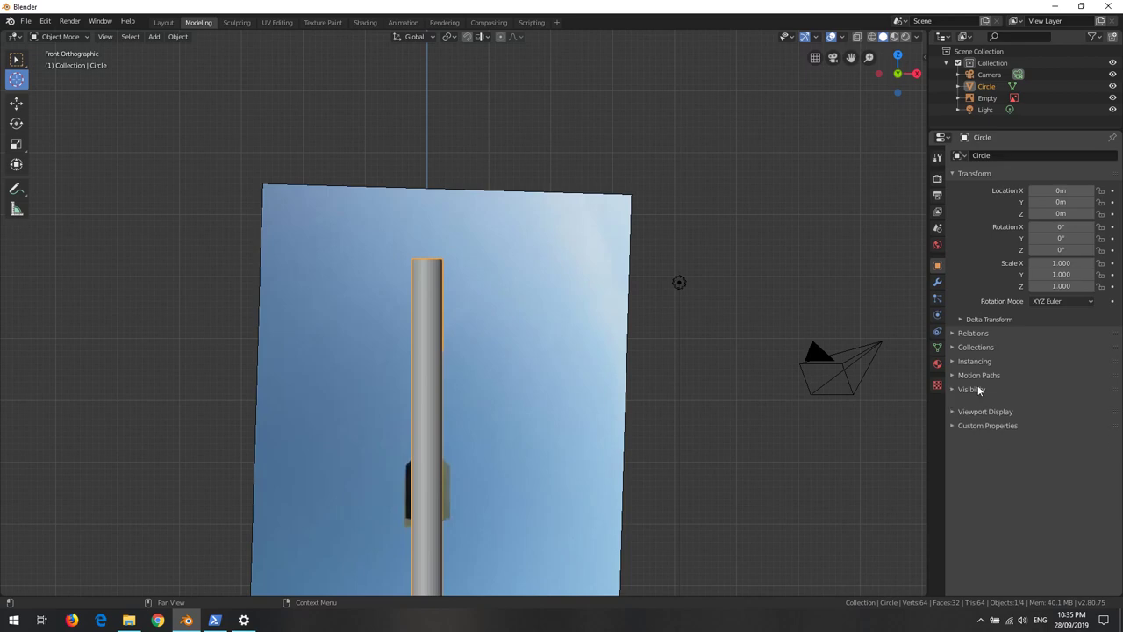
Step: Try Wire as the cylinder's viewport display type, and set it to Solid instead
{"action": "left_click", "coordinate": [984, 403]}
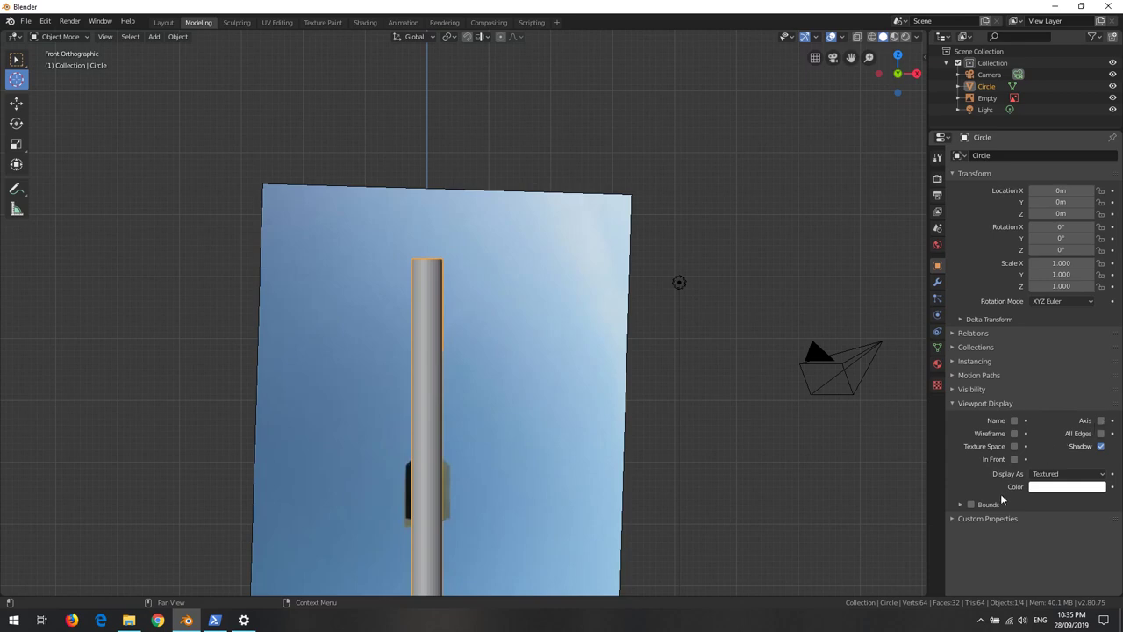
{"action": "left_click", "coordinate": [1062, 473]}
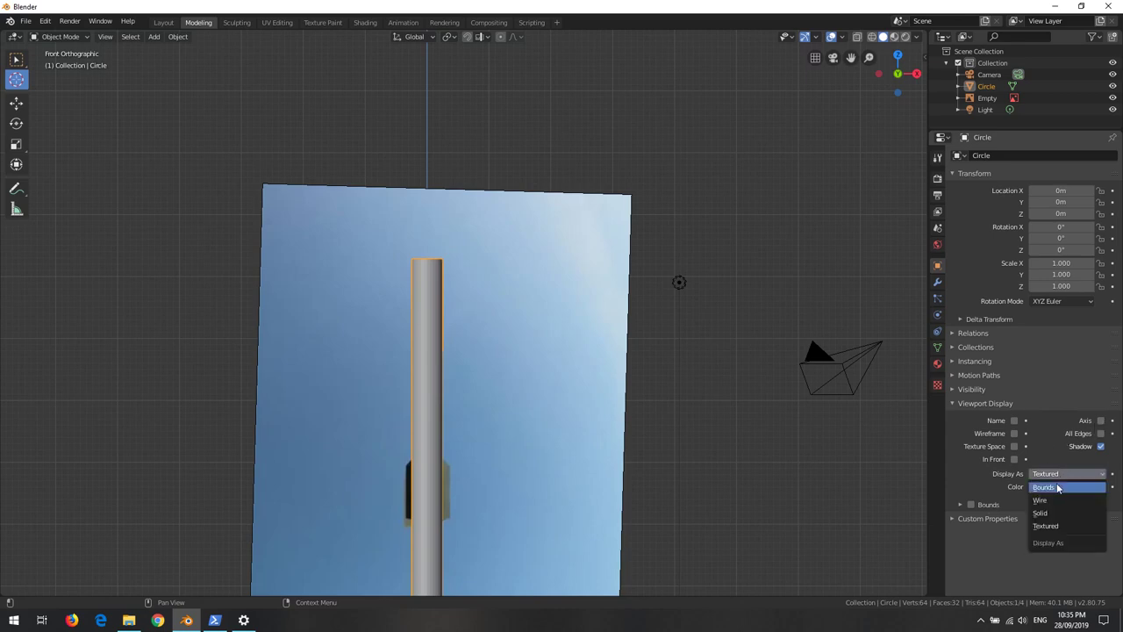
{"action": "left_click", "coordinate": [1048, 501]}
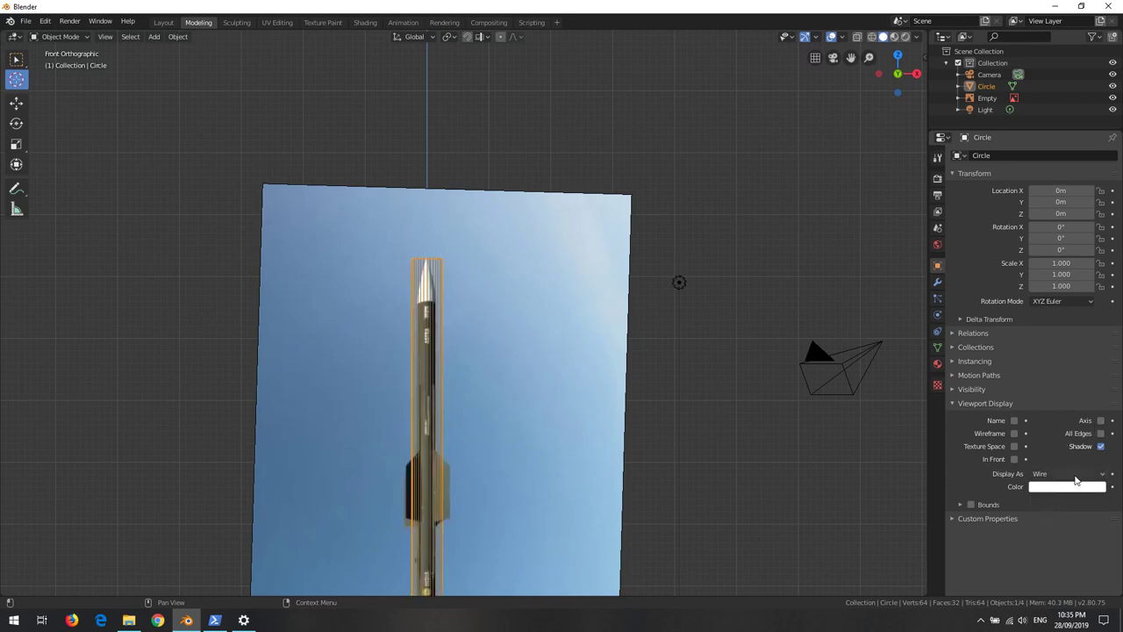
{"action": "left_click", "coordinate": [1078, 474]}
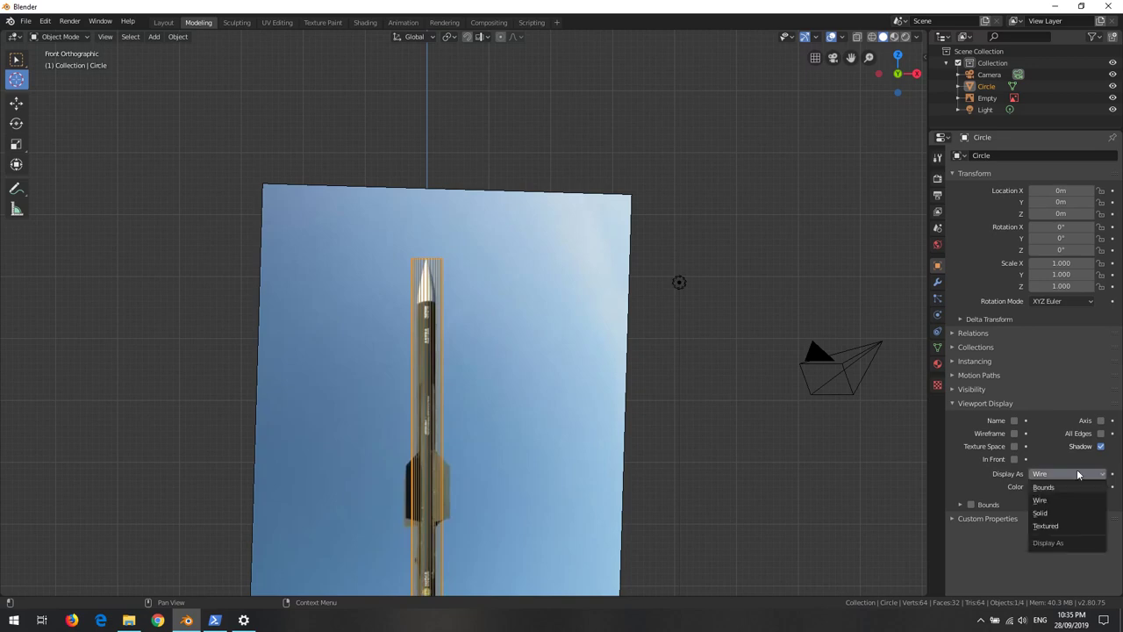
{"action": "left_click", "coordinate": [1061, 512]}
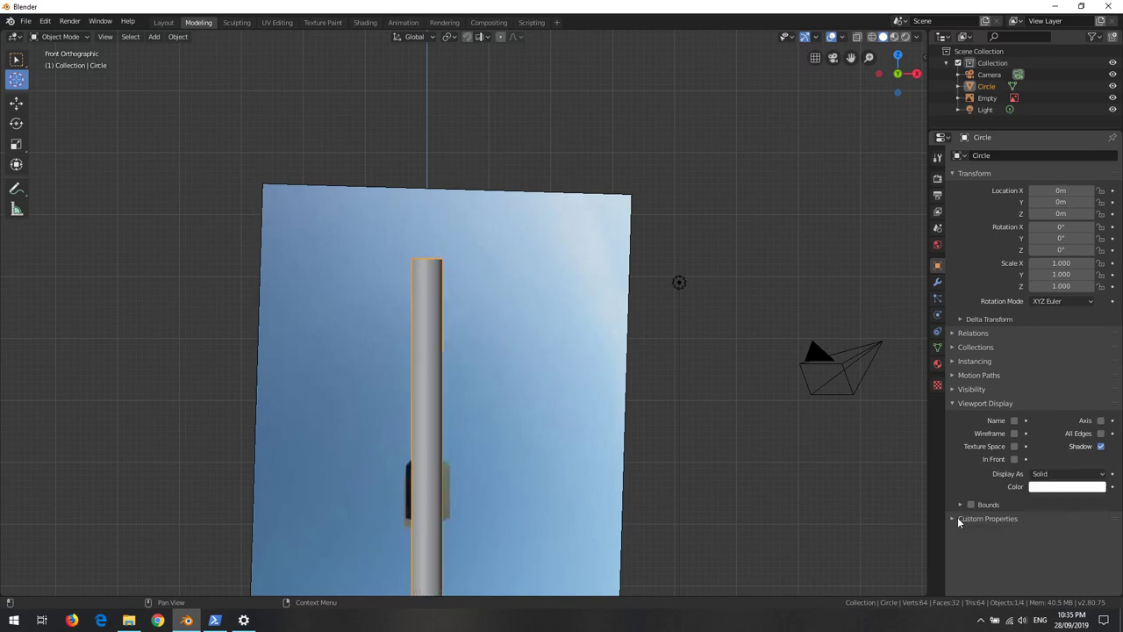
{"action": "left_click", "coordinate": [963, 405]}
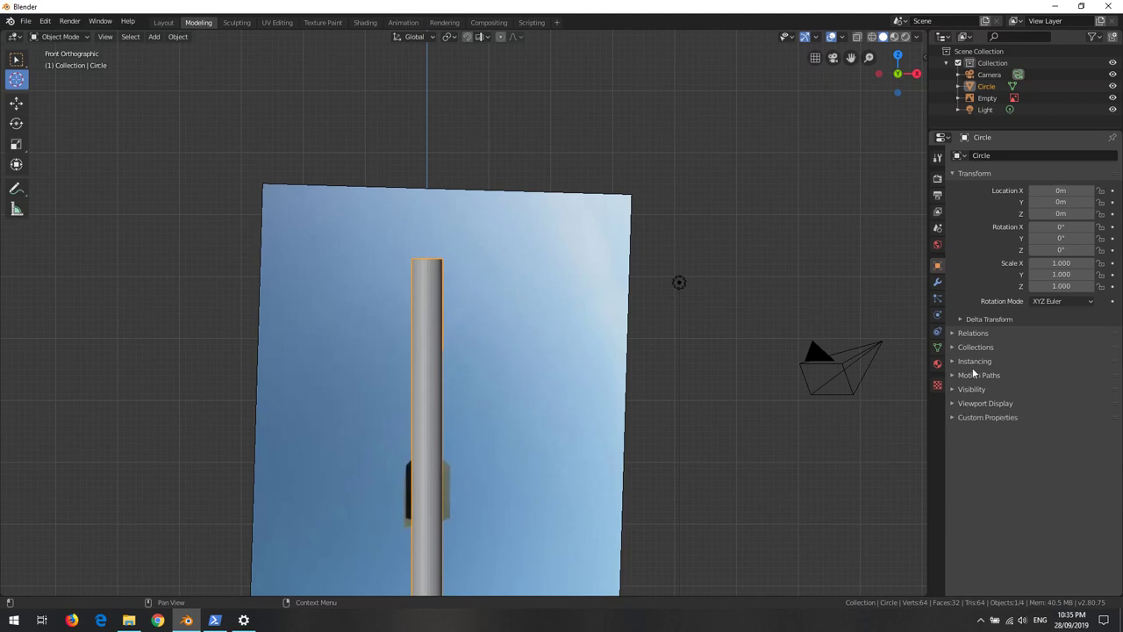
Step: Save the Blender file as missile.blend in the F:\Desktop folder
{"action": "left_click", "coordinate": [938, 247]}
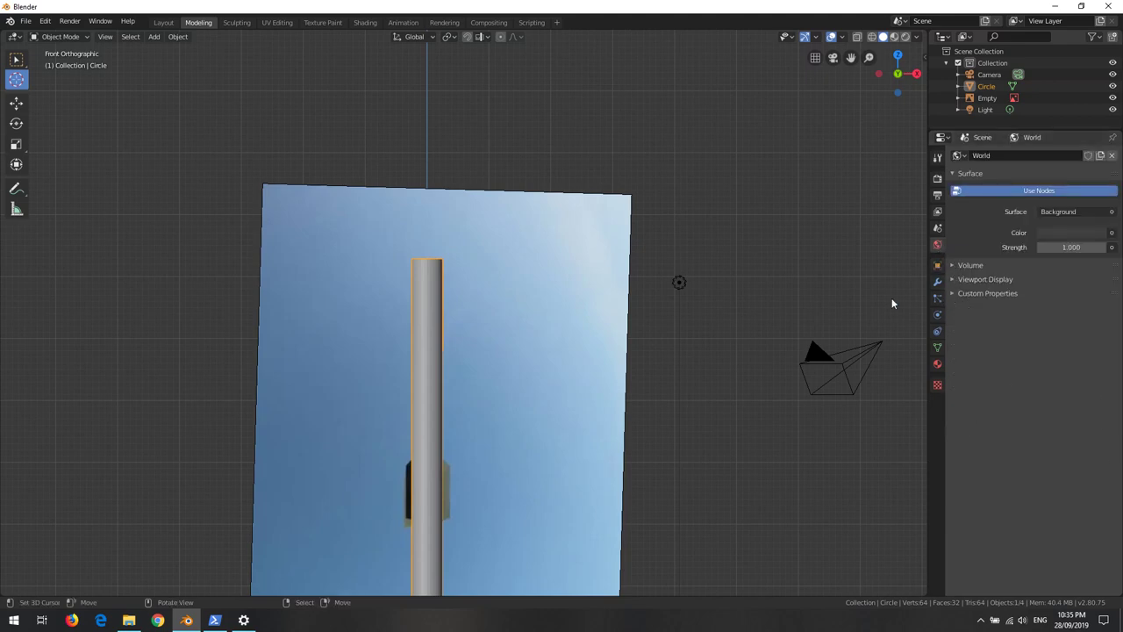
{"action": "left_click", "coordinate": [25, 21]}
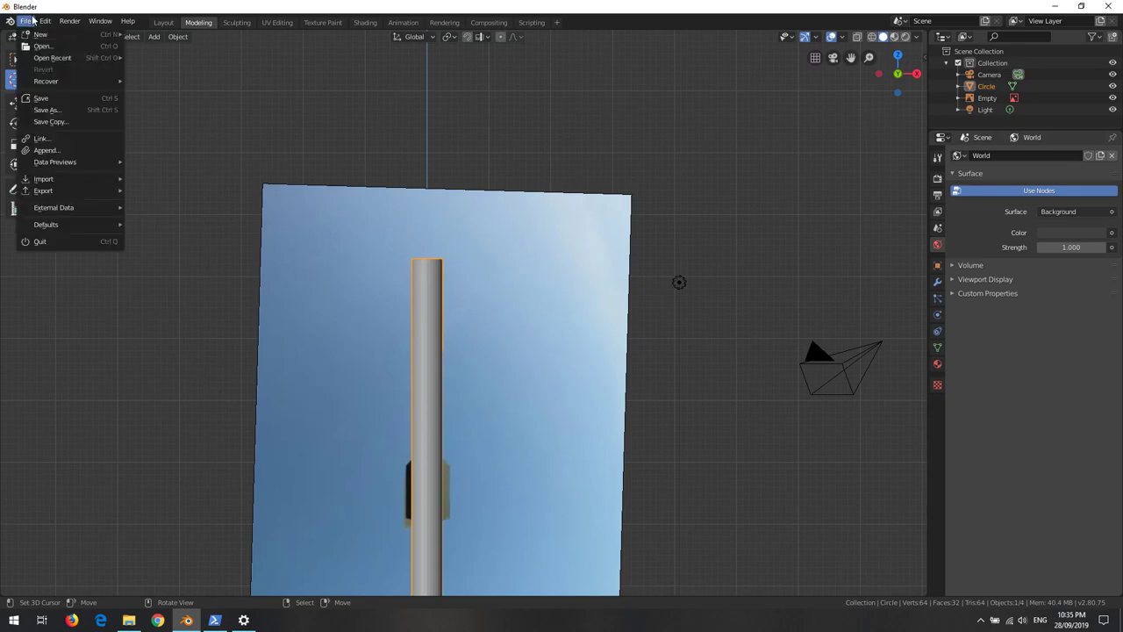
{"action": "left_click", "coordinate": [88, 98]}
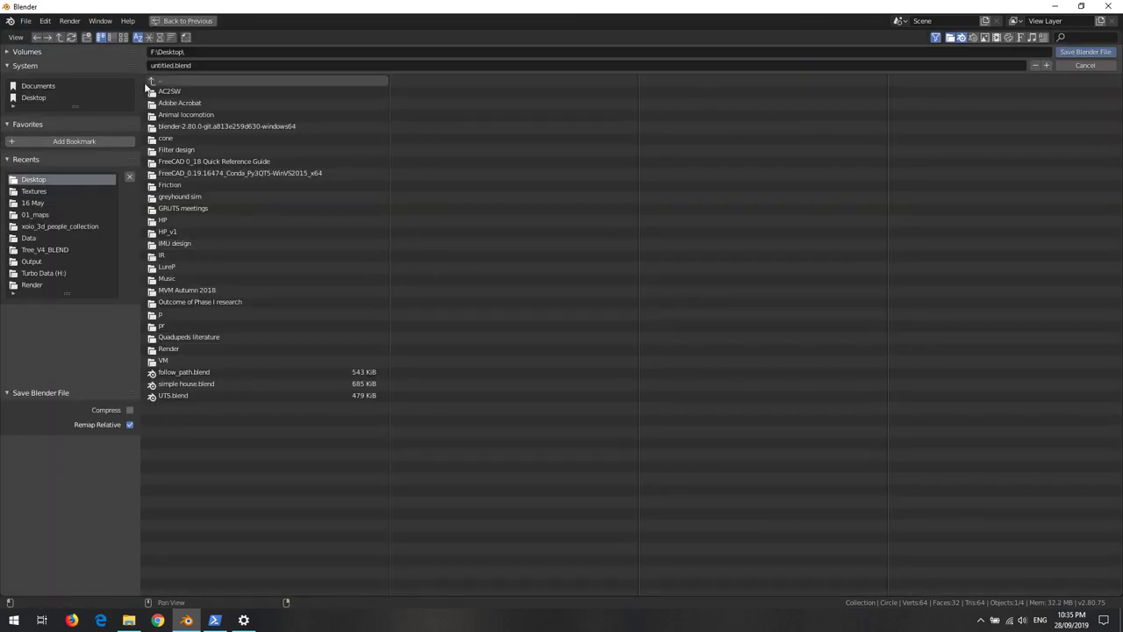
{"action": "left_click", "coordinate": [190, 65]}
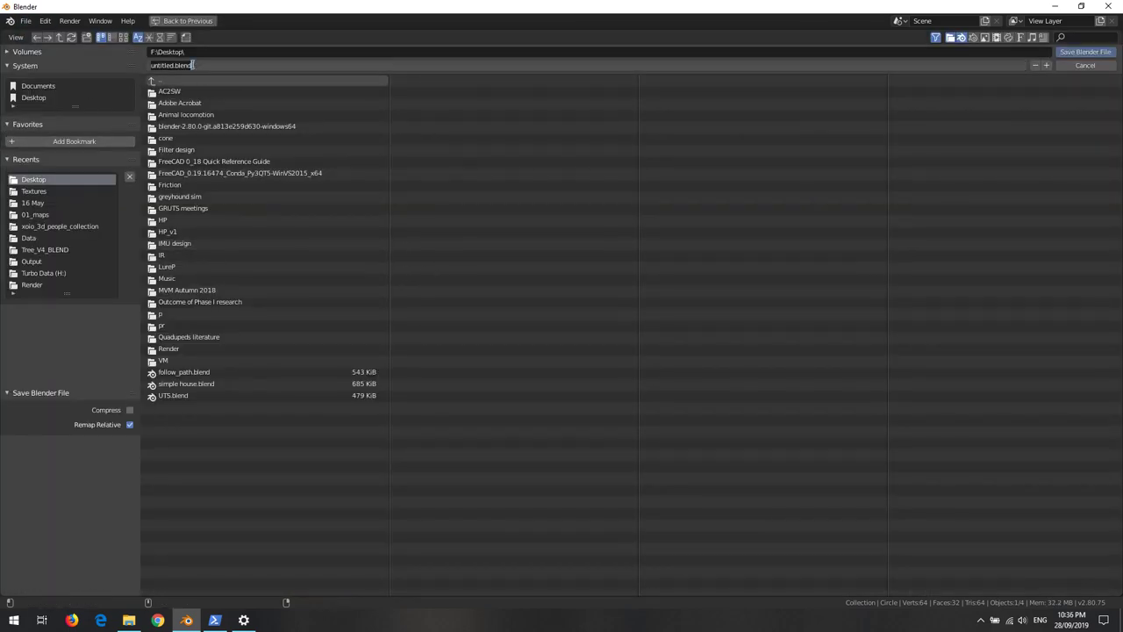
{"action": "key", "text": "ctrl+a"}
{"action": "key", "text": "shift+Right"}
{"action": "key", "text": "shift+Right"}
{"action": "key", "text": "shift+Right"}
{"action": "type", "text": "missile"}
{"action": "key", "text": "Return"}
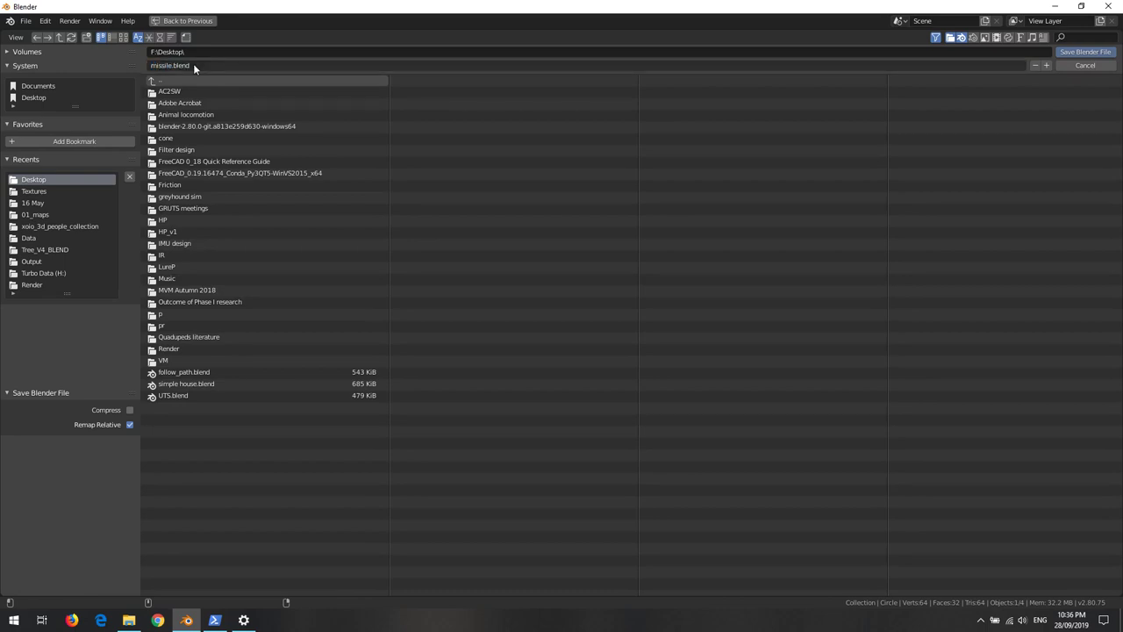
{"action": "left_click", "coordinate": [1107, 53]}
Step: Look through the cylinder material's preview, surface, volume, blend settings and viewport display for a transparency option
{"action": "left_click", "coordinate": [936, 363]}
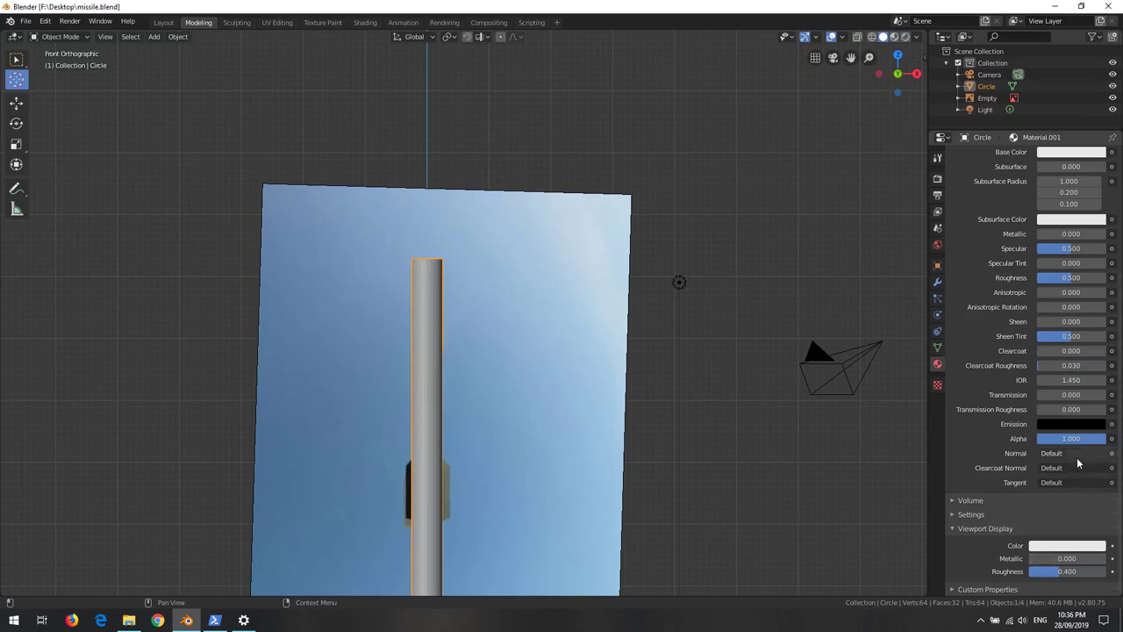
{"action": "scroll", "coordinate": [985, 377], "scroll_direction": "up", "scroll_amount": 2}
{"action": "scroll", "coordinate": [987, 372], "scroll_direction": "up", "scroll_amount": 2}
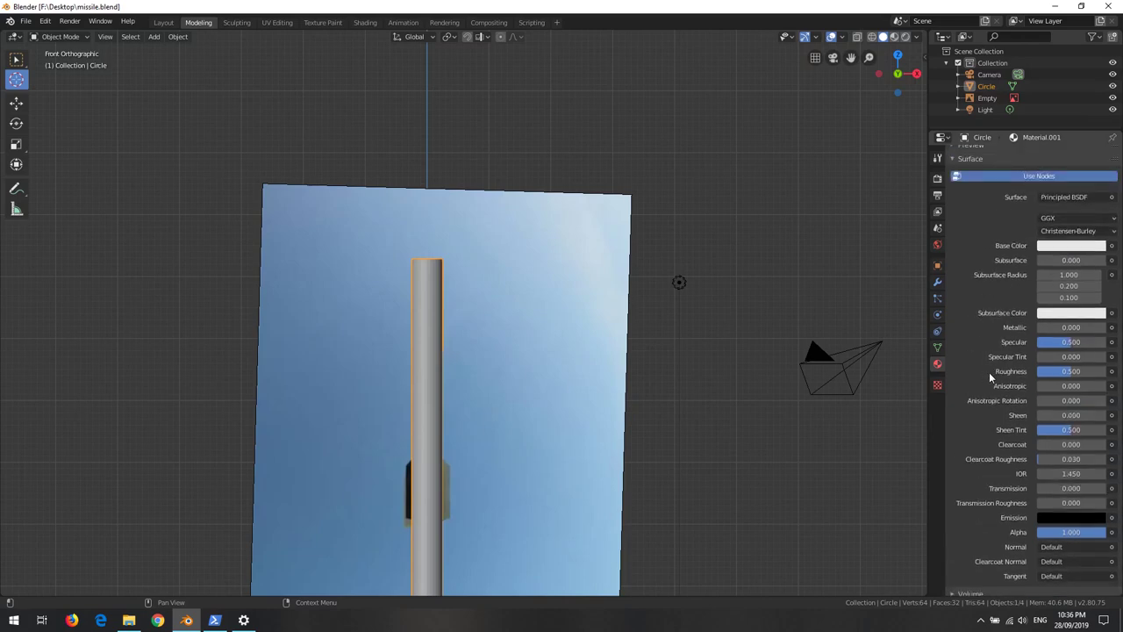
{"action": "scroll", "coordinate": [1009, 333], "scroll_direction": "up", "scroll_amount": 3}
{"action": "left_click", "coordinate": [991, 229]}
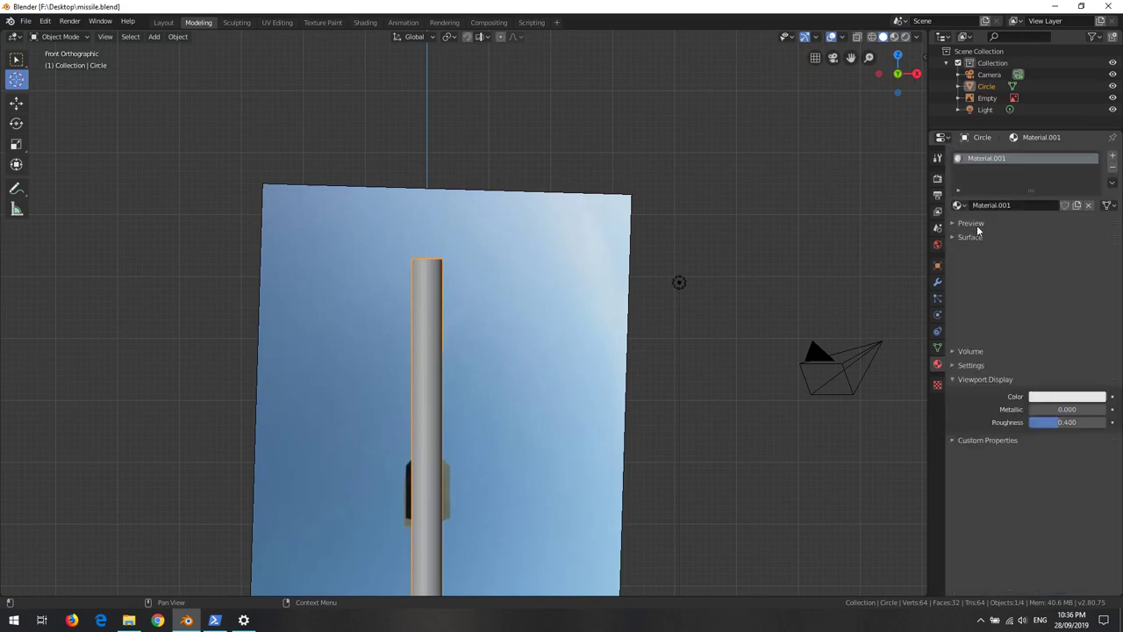
{"action": "left_click", "coordinate": [980, 265]}
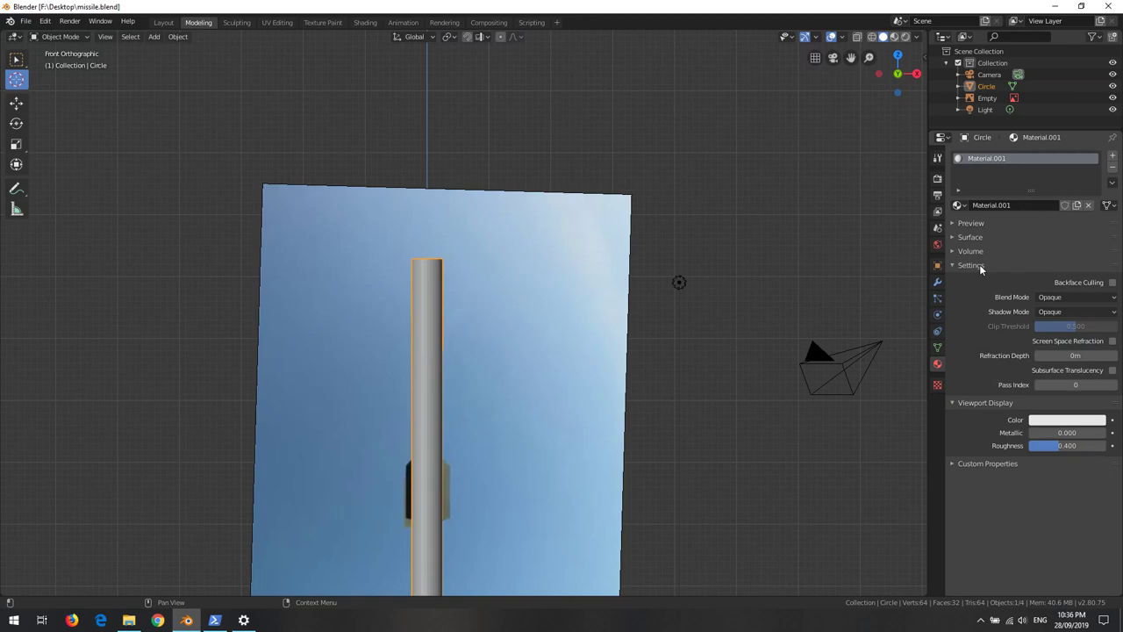
{"action": "left_click", "coordinate": [979, 265]}
{"action": "left_click", "coordinate": [979, 239]}
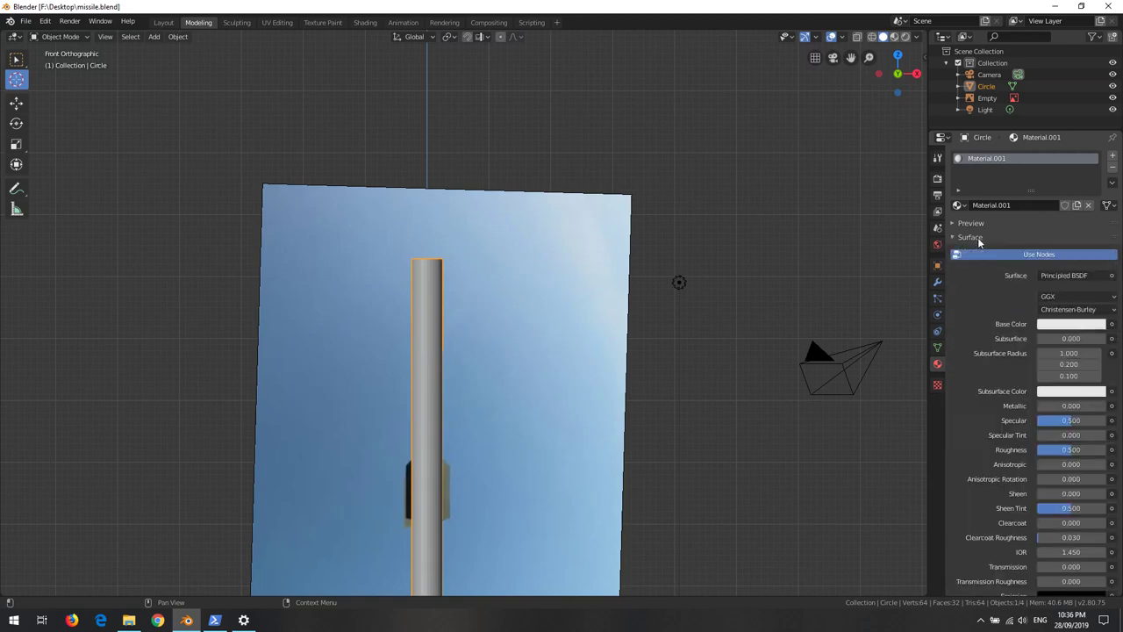
{"action": "left_click", "coordinate": [979, 239]}
{"action": "left_click", "coordinate": [977, 224]}
{"action": "left_click", "coordinate": [978, 224]}
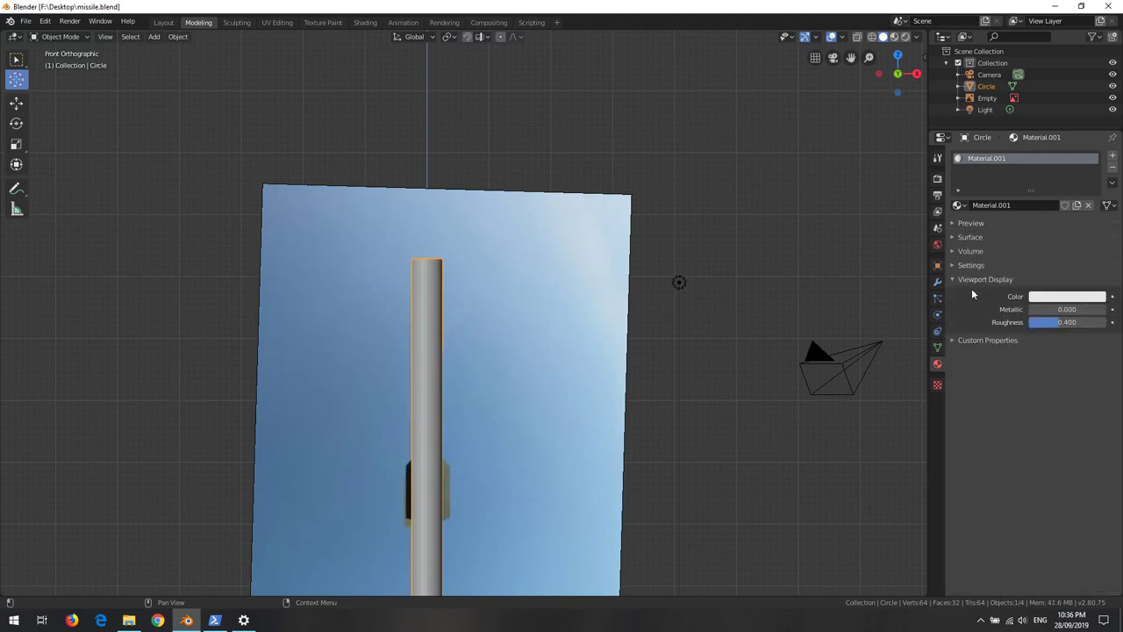
{"action": "left_click", "coordinate": [972, 278]}
{"action": "left_click", "coordinate": [972, 278]}
{"action": "left_click", "coordinate": [972, 277]}
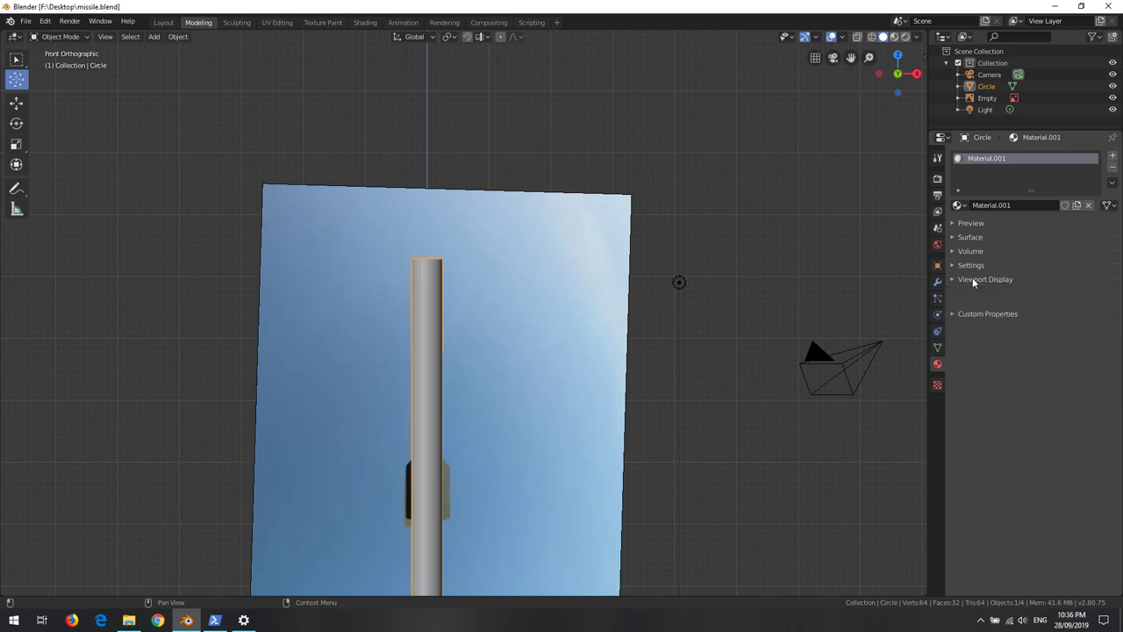
{"action": "left_click", "coordinate": [974, 251]}
{"action": "left_click", "coordinate": [973, 251]}
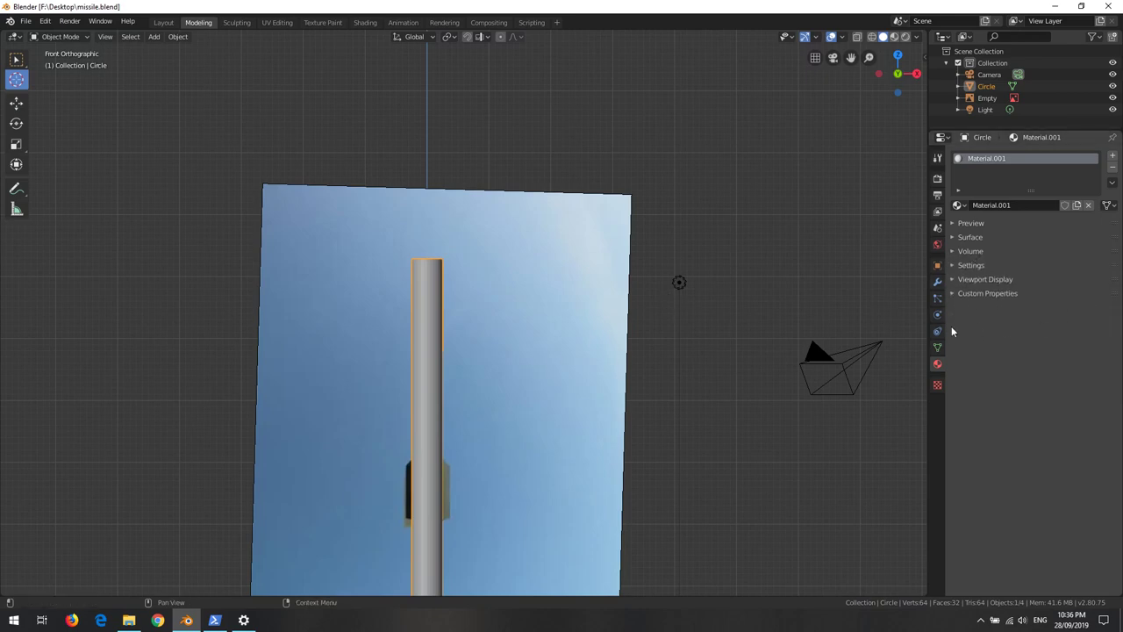
Step: Check the cylinder's particle, modifier and object properties, including its visibility and viewport display options
{"action": "left_click", "coordinate": [937, 282]}
{"action": "left_click", "coordinate": [937, 299]}
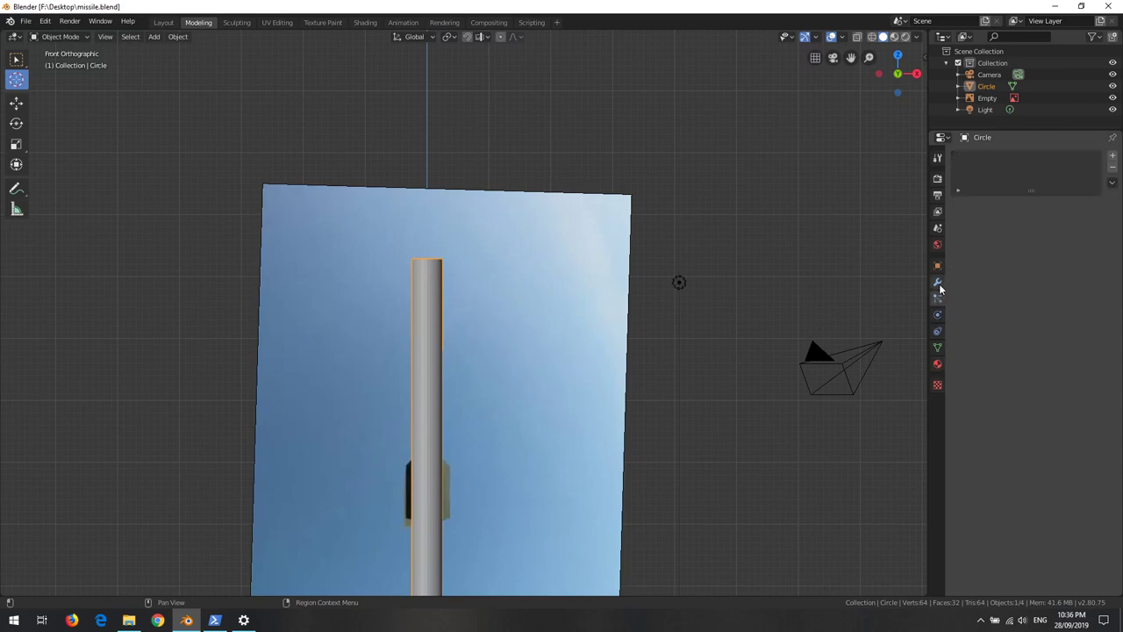
{"action": "left_click", "coordinate": [937, 282]}
{"action": "left_click", "coordinate": [937, 265]}
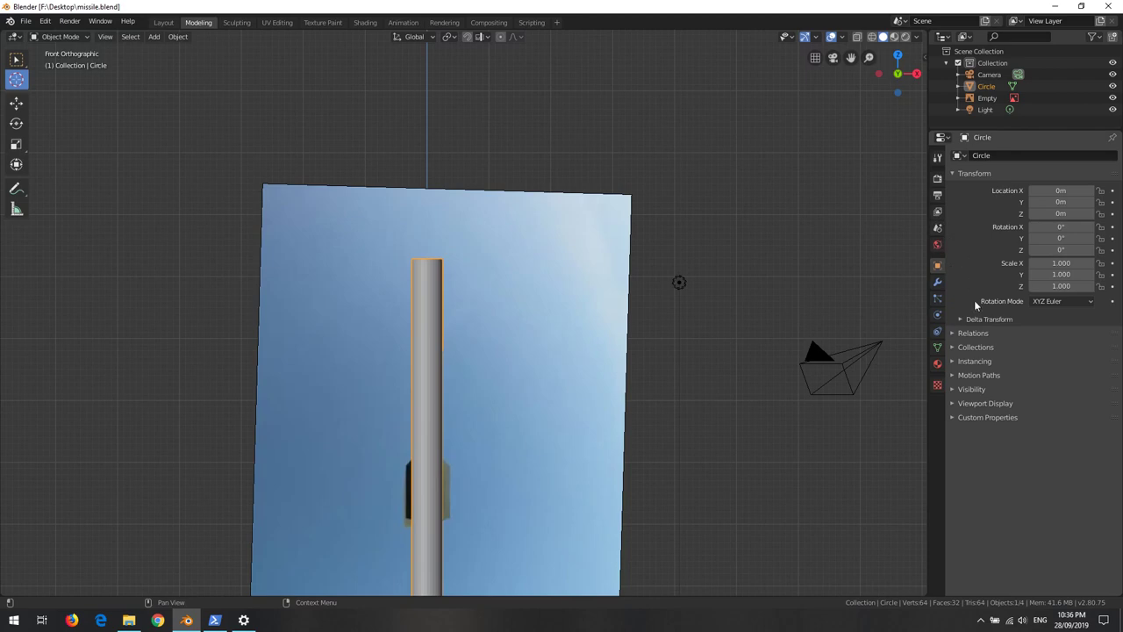
{"action": "left_click", "coordinate": [977, 389]}
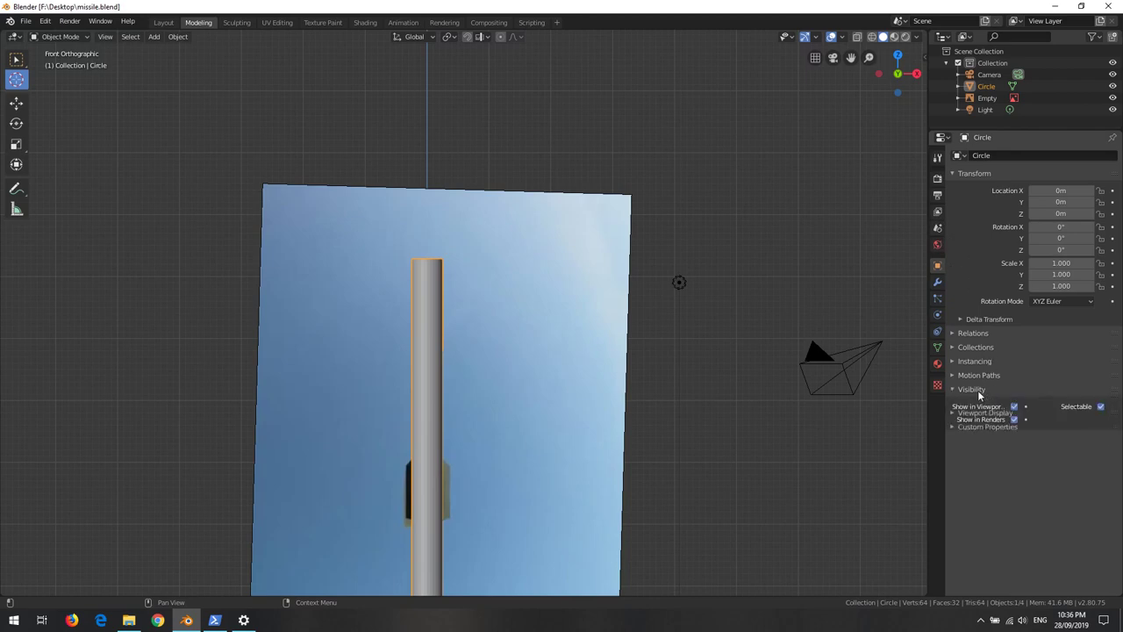
{"action": "left_click", "coordinate": [978, 389]}
{"action": "left_click", "coordinate": [989, 405]}
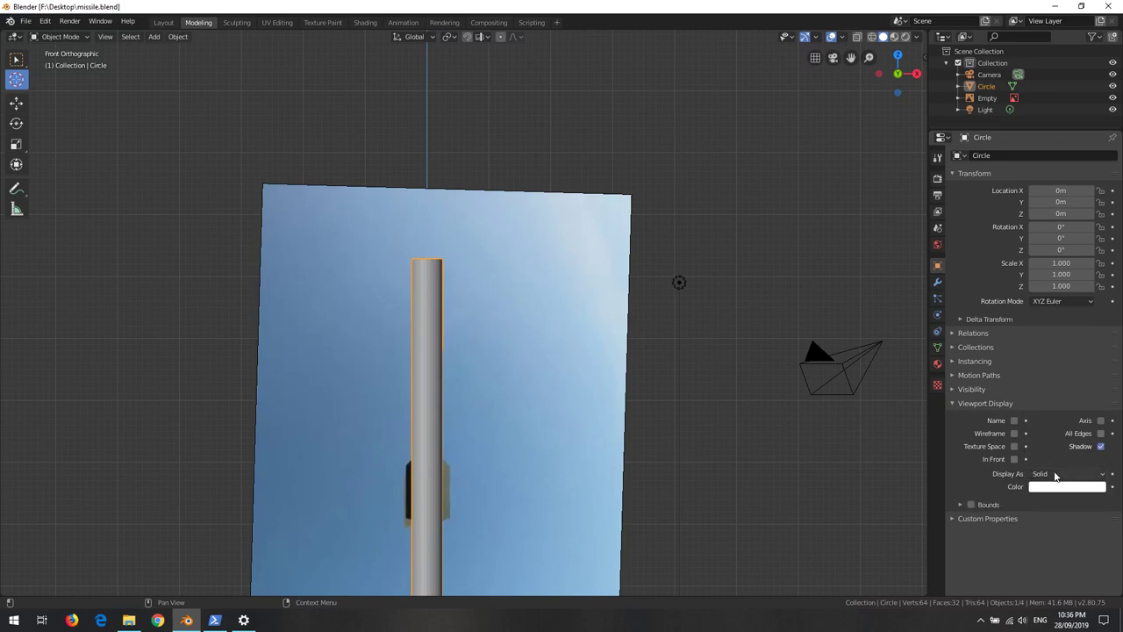
{"action": "left_click", "coordinate": [981, 404]}
{"action": "left_click", "coordinate": [977, 391]}
{"action": "left_click", "coordinate": [976, 391]}
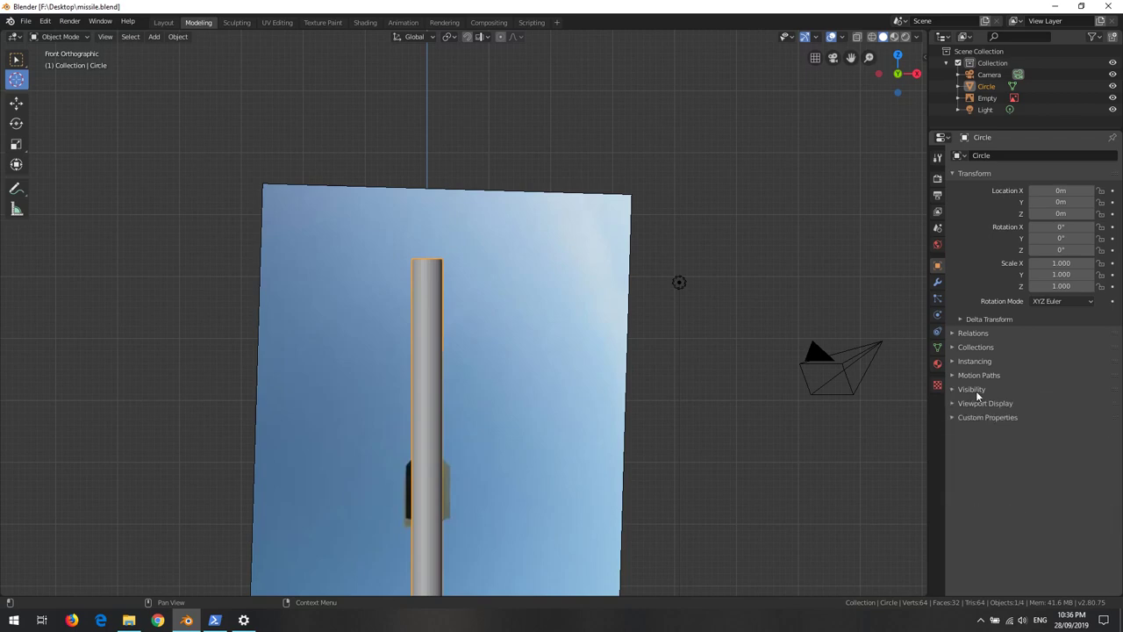
Step: Switch the viewport shading to Wireframe and enter Edit Mode on the cylinder
{"action": "left_click", "coordinate": [937, 364]}
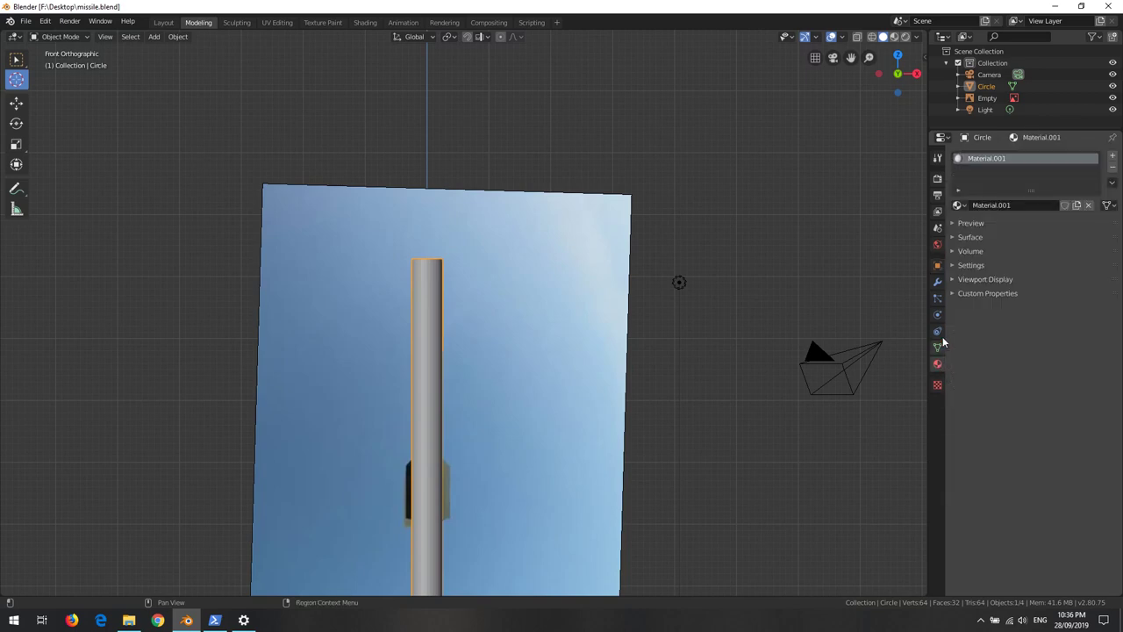
{"action": "scroll", "coordinate": [436, 307], "scroll_direction": "up", "scroll_amount": 3}
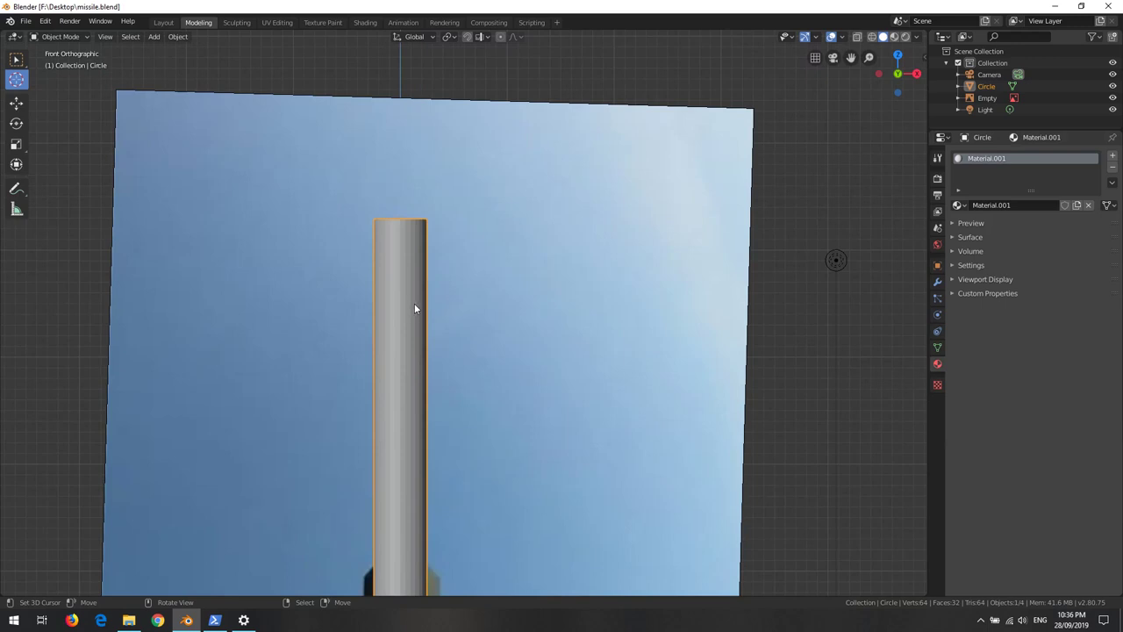
{"action": "key", "text": "z"}
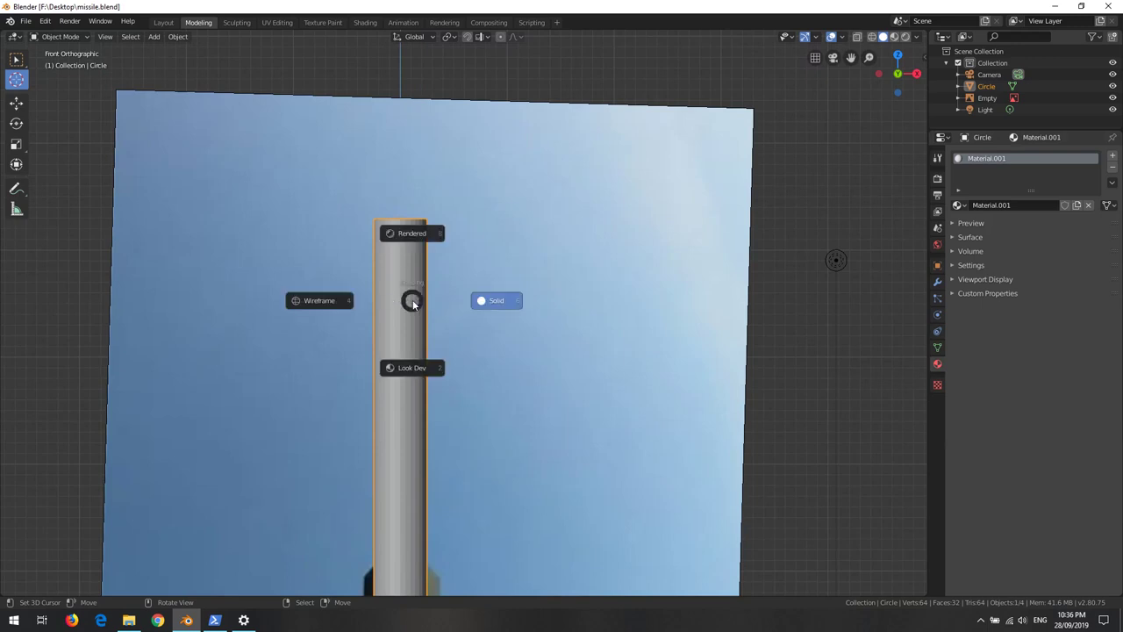
{"action": "left_click", "coordinate": [313, 301]}
{"action": "key", "text": "Tab"}
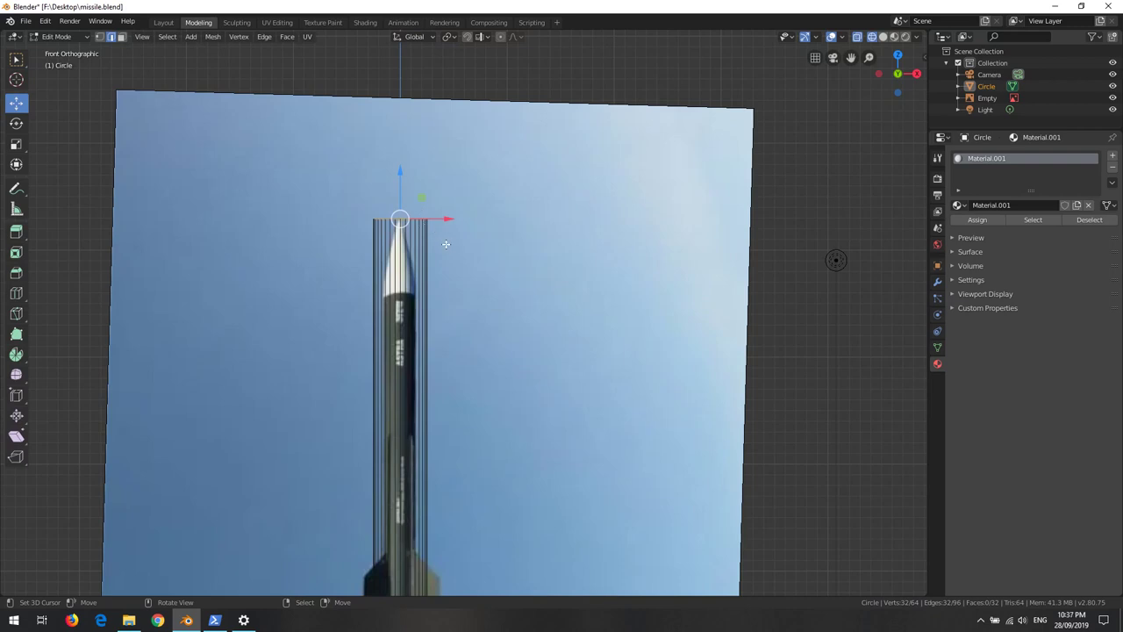
Step: Add one loop cut around the cylinder and slide it to the base of the nose cone, at a factor of about -0.77
{"action": "scroll", "coordinate": [442, 341], "scroll_direction": "down", "scroll_amount": 1}
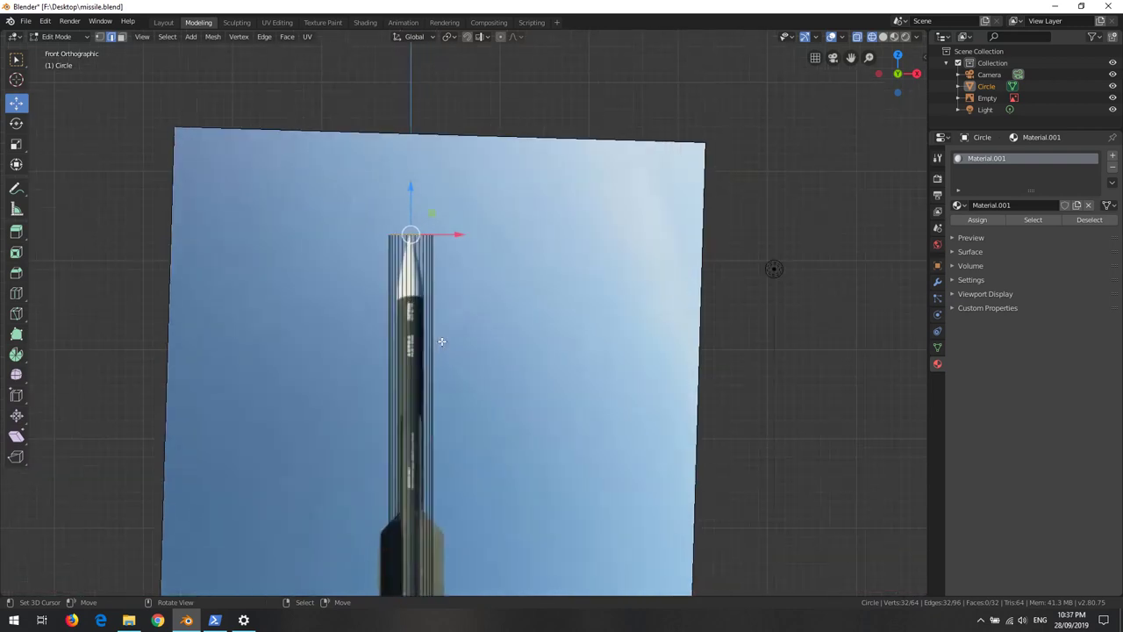
{"action": "key", "text": "ctrl+r"}
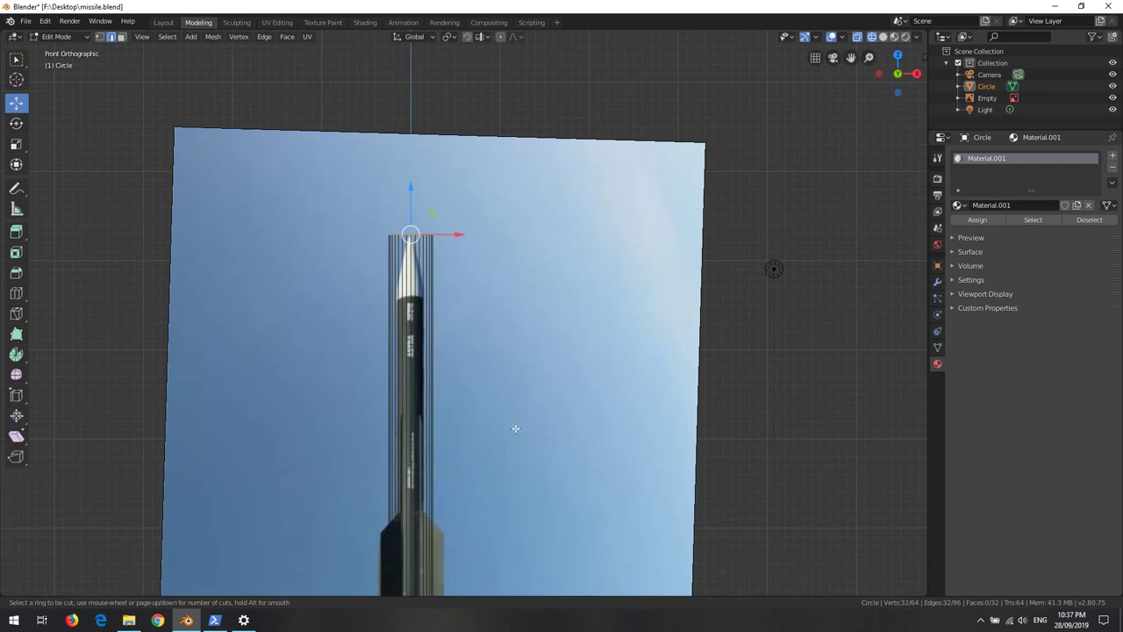
{"action": "left_click", "coordinate": [418, 498]}
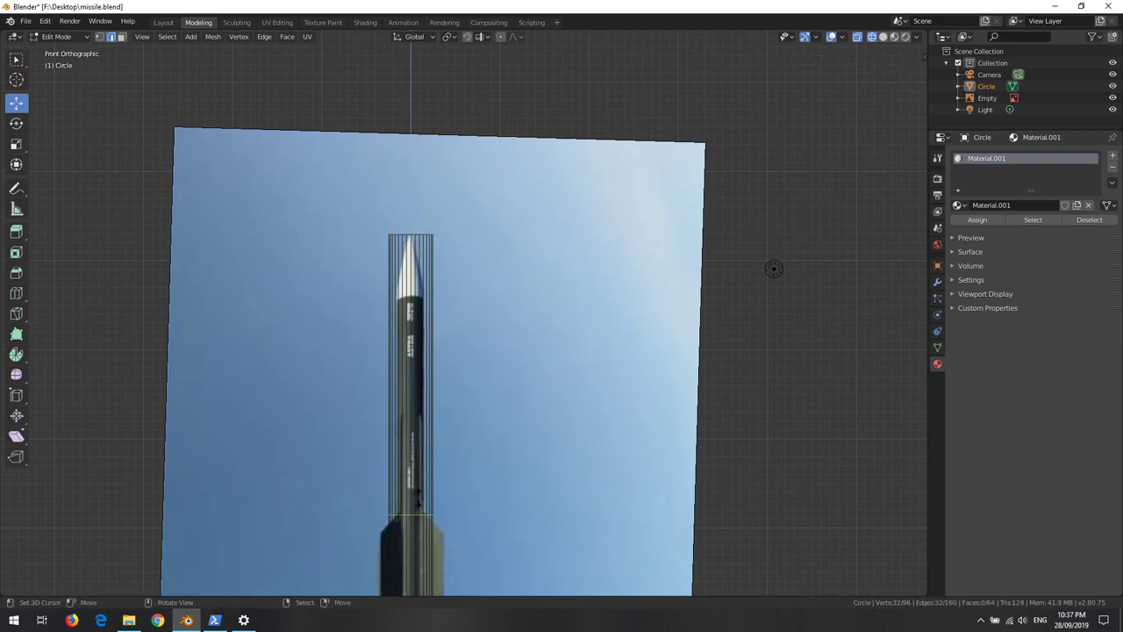
{"action": "left_click", "coordinate": [451, 283]}
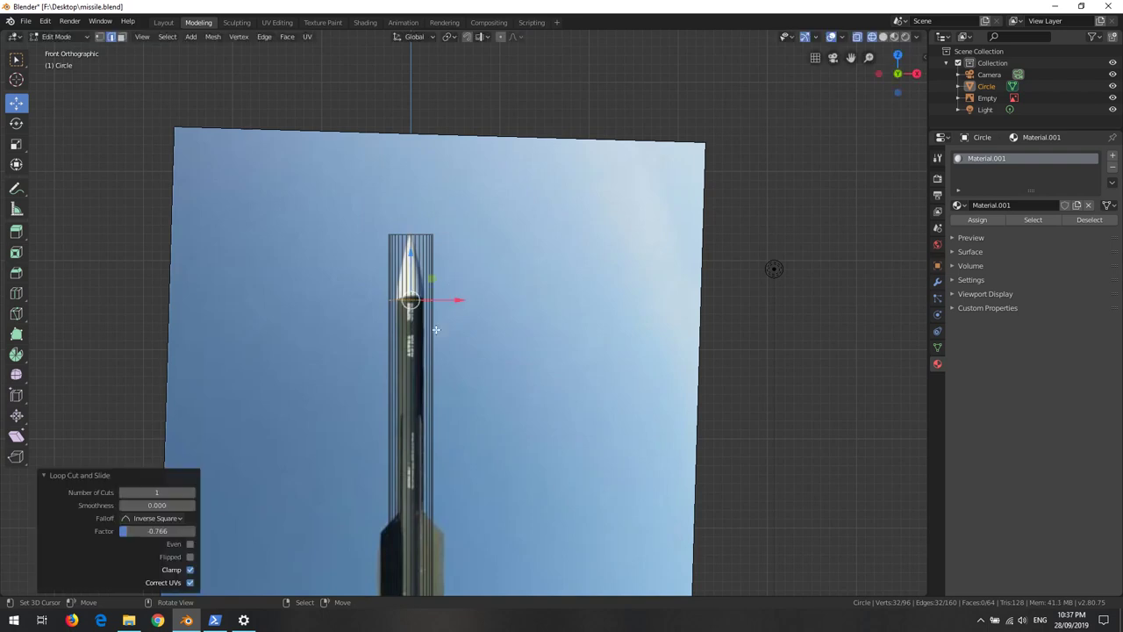
Step: Add three evenly spaced loop cuts between the cylinder's top edge and the nose cone base, without sliding them
{"action": "scroll", "coordinate": [430, 276], "scroll_direction": "up", "scroll_amount": 3}
{"action": "middle_click_drag", "start_coordinate": [422, 208], "coordinate": [434, 363], "text": "shift"}
{"action": "key", "text": "ctrl+r"}
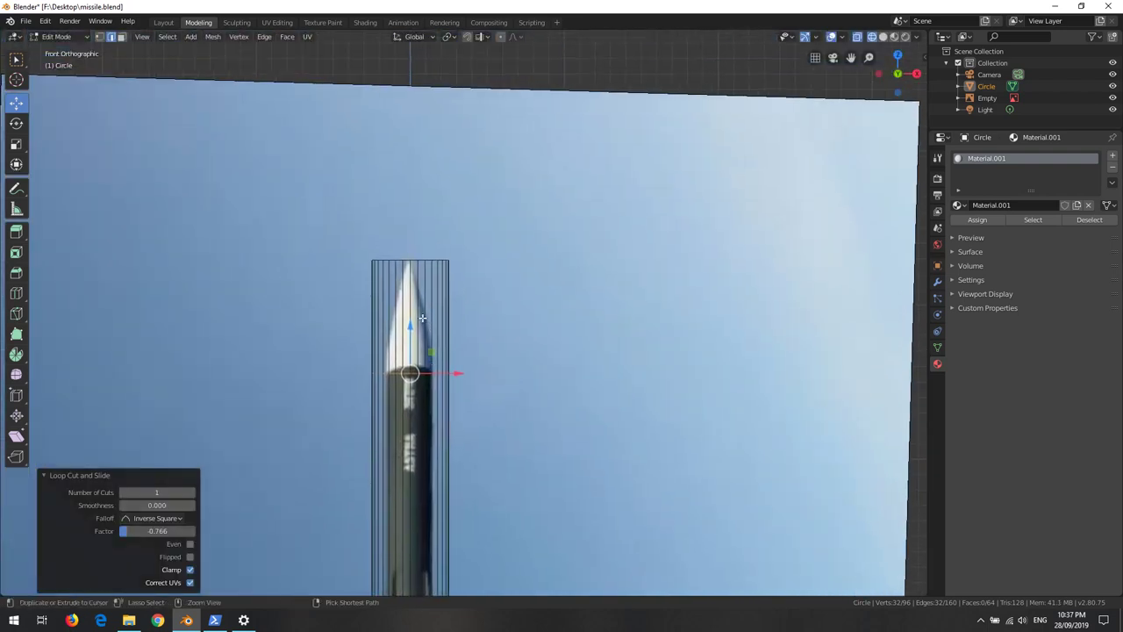
{"action": "scroll", "coordinate": [418, 307], "scroll_direction": "up", "scroll_amount": 1}
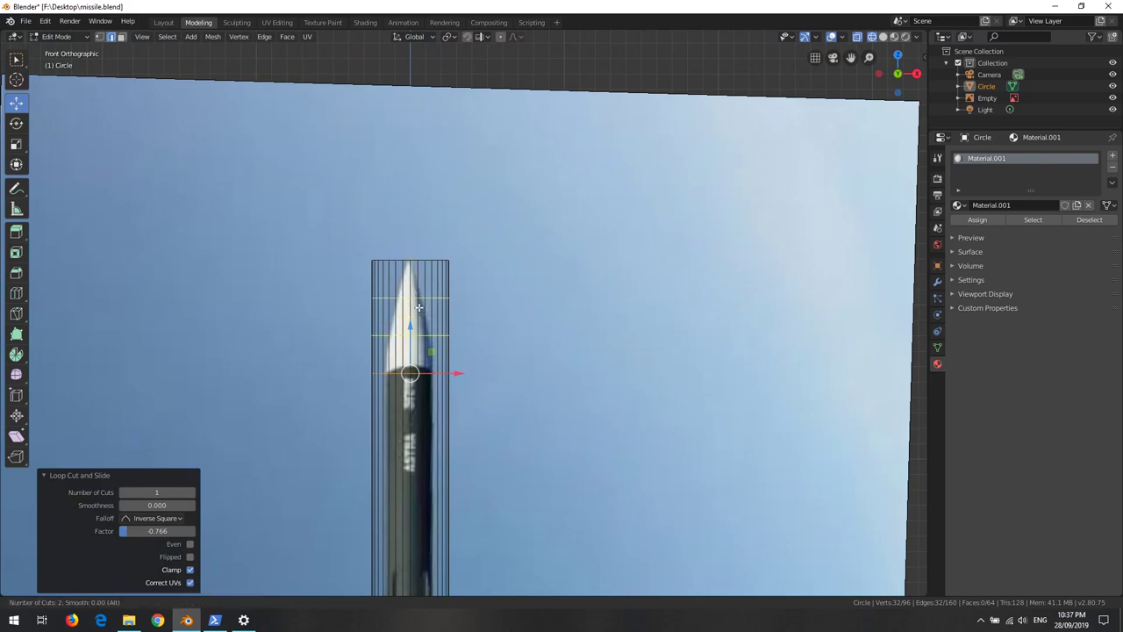
{"action": "scroll", "coordinate": [418, 307], "scroll_direction": "up", "scroll_amount": 1}
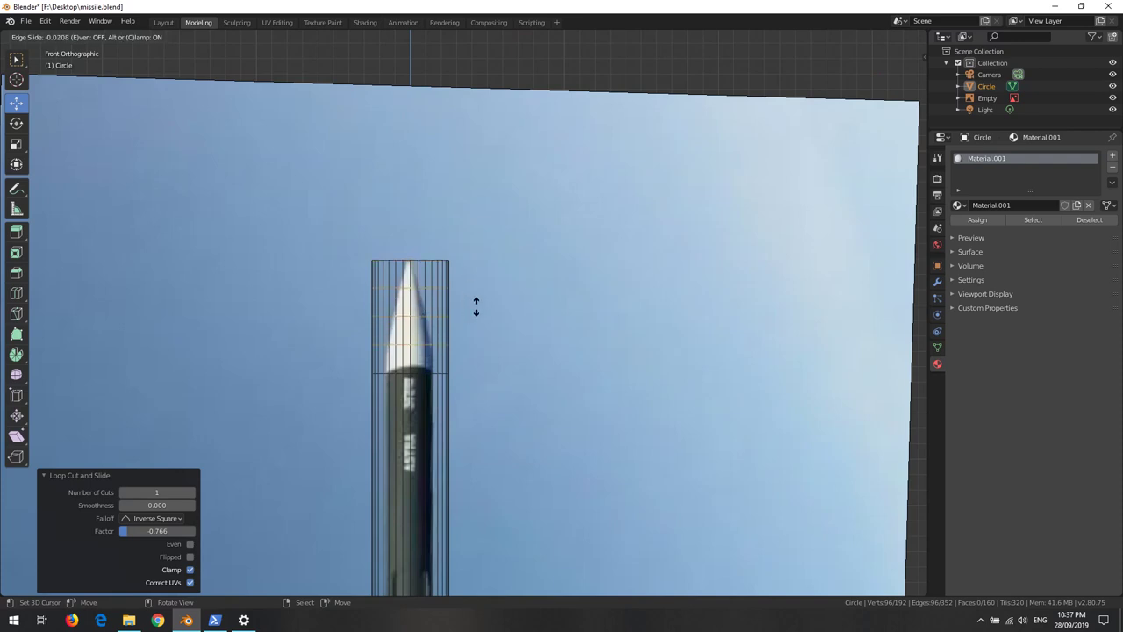
{"action": "right_click", "coordinate": [547, 287]}
Step: Select the cylinder's top edge loop and merge its vertices at center to form the nose tip
{"action": "scroll", "coordinate": [383, 316], "scroll_direction": "up", "scroll_amount": 2}
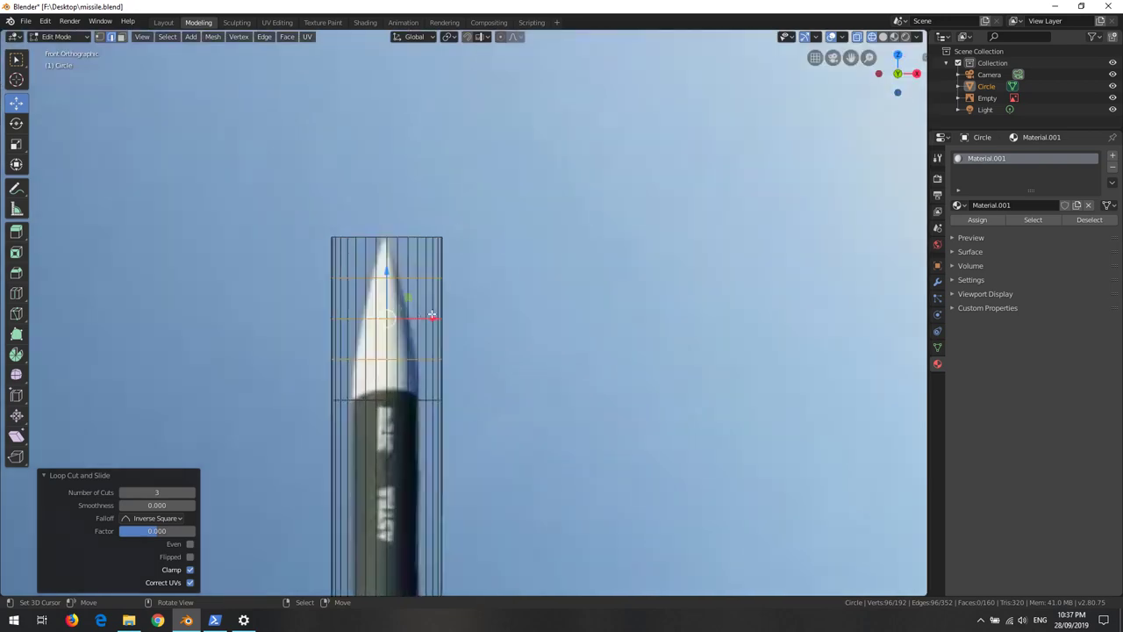
{"action": "middle_click_drag", "start_coordinate": [451, 263], "coordinate": [524, 307]}
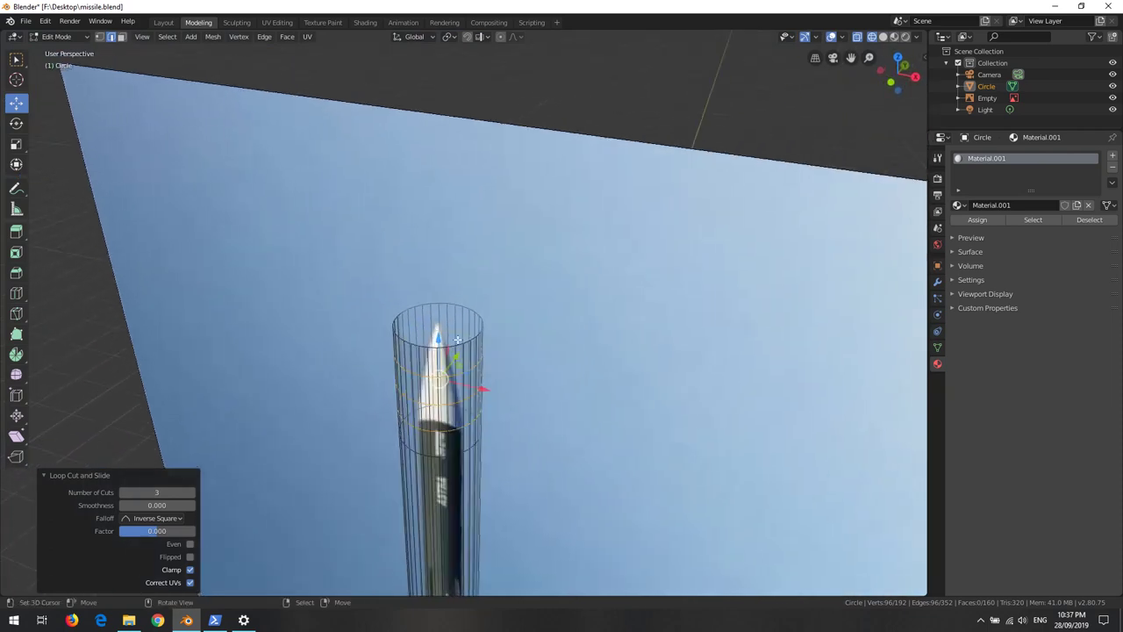
{"action": "scroll", "coordinate": [457, 338], "scroll_direction": "up", "scroll_amount": 3}
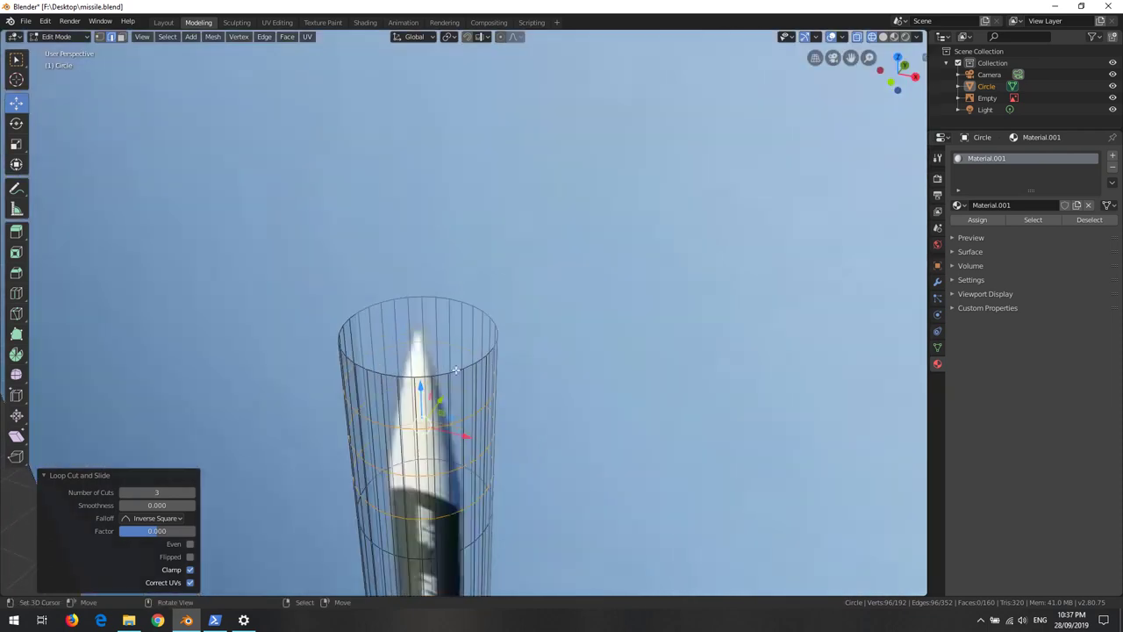
{"action": "left_click", "coordinate": [456, 370], "text": "alt"}
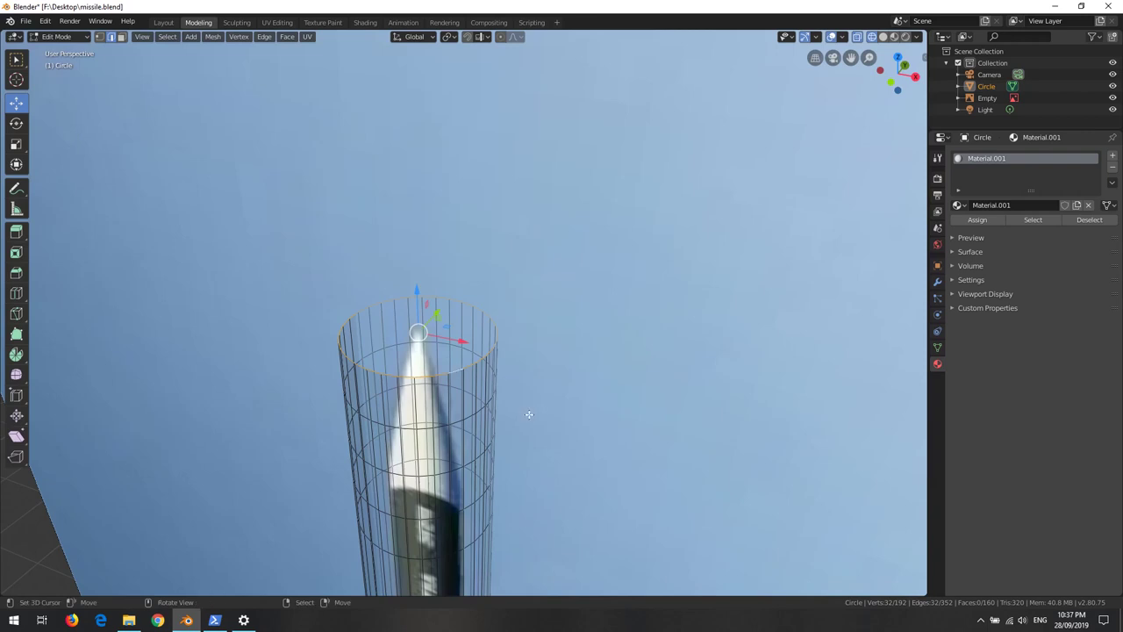
{"action": "key", "text": "alt+m"}
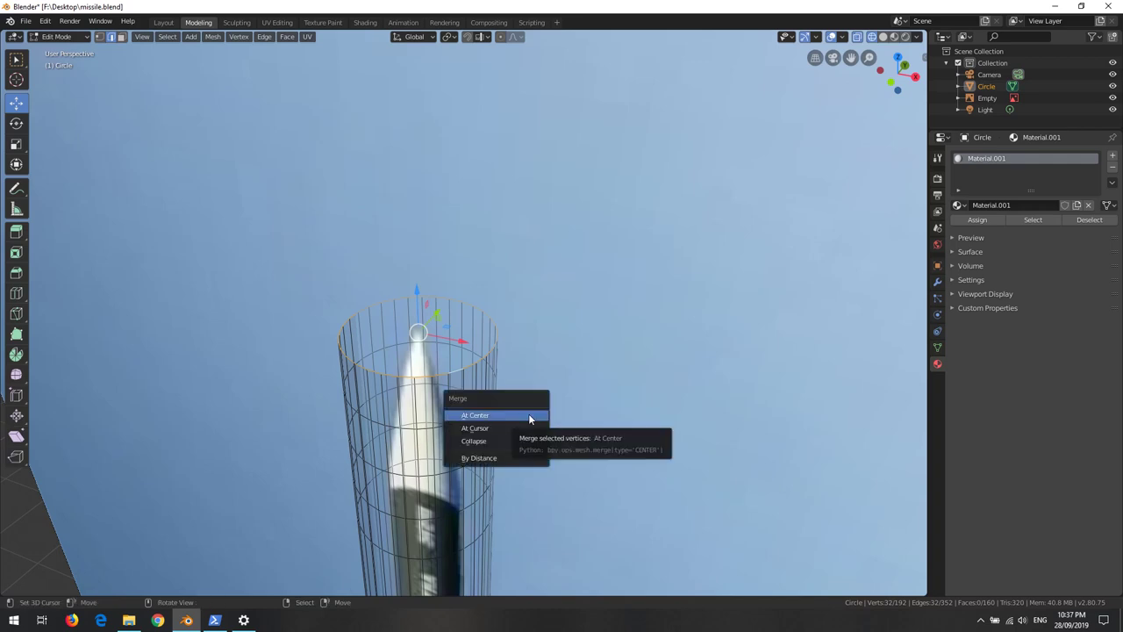
{"action": "left_click", "coordinate": [529, 419]}
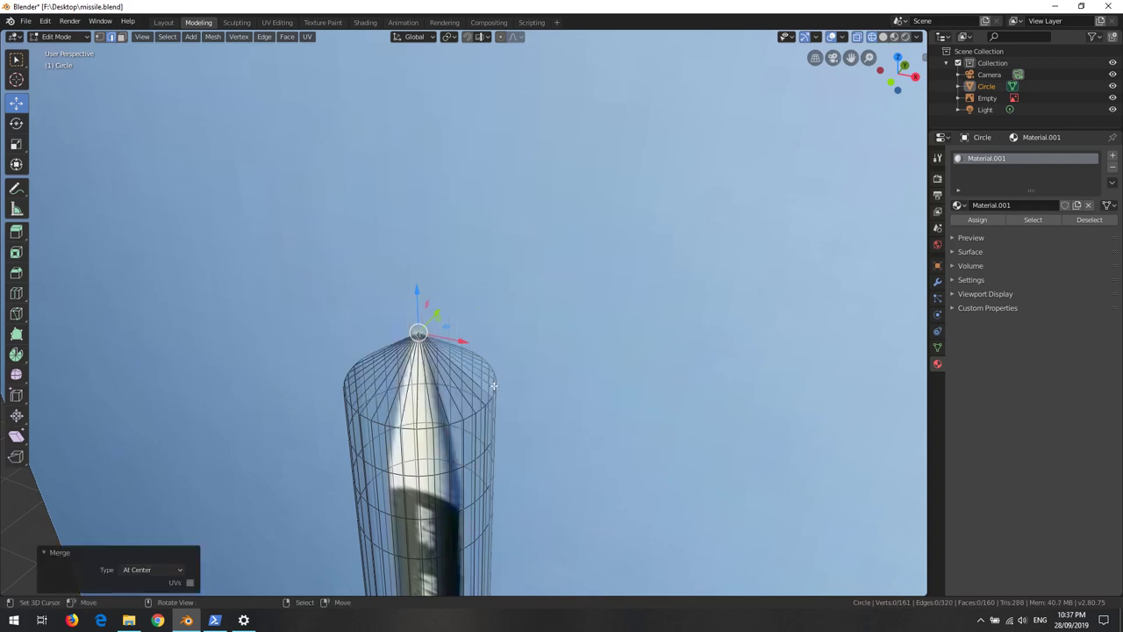
Step: Scale the first edge loop below the nose tip by 0.390, and fine-tune it in front view by about 0.79
{"action": "middle_click_drag", "start_coordinate": [494, 386], "coordinate": [464, 248]}
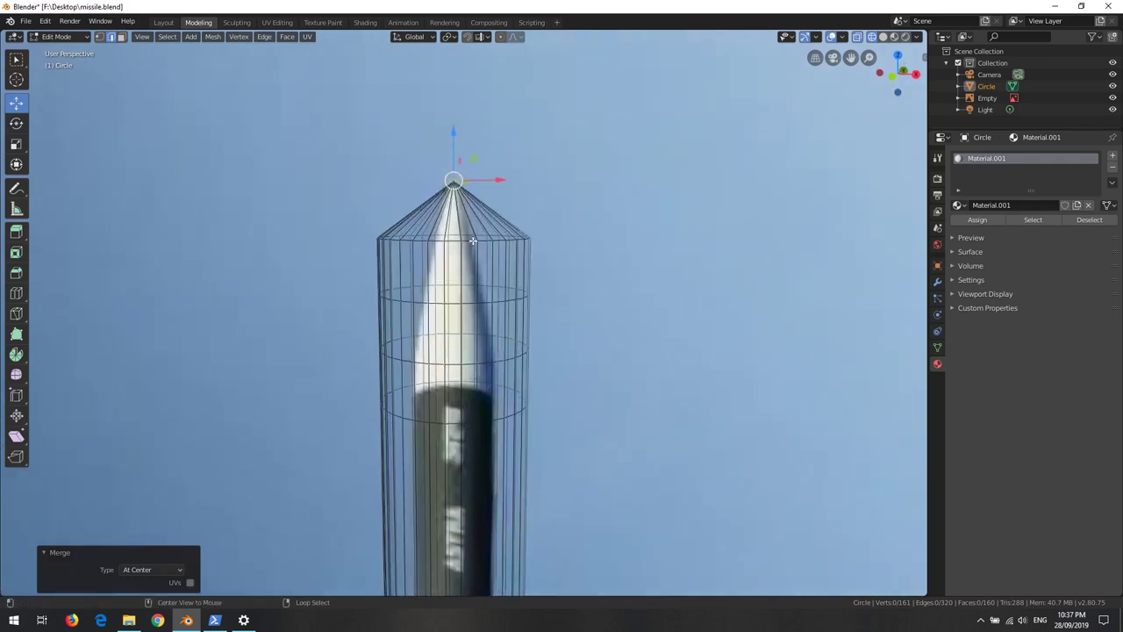
{"action": "left_click", "coordinate": [472, 240], "text": "alt"}
{"action": "middle_click_drag", "start_coordinate": [581, 266], "coordinate": [594, 286]}
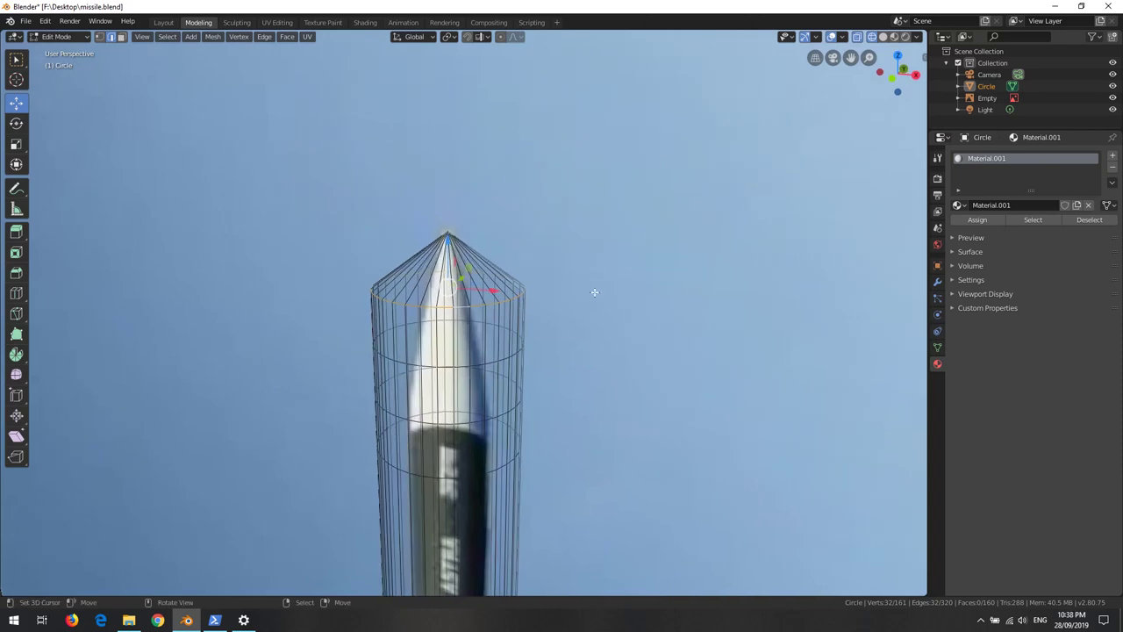
{"action": "key", "text": "s"}
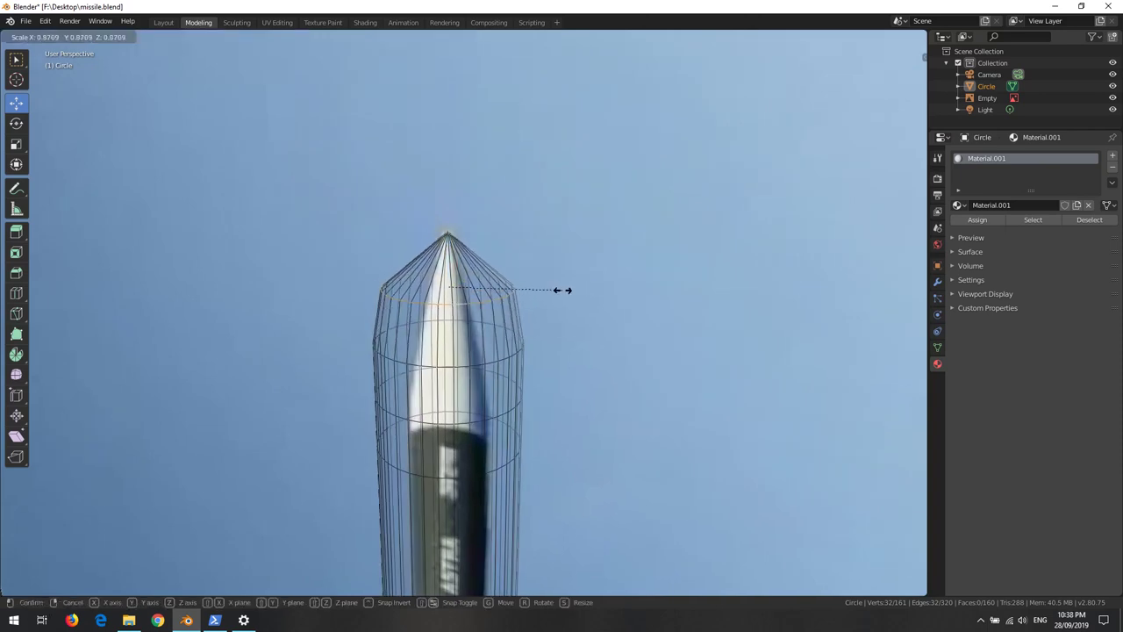
{"action": "left_click", "coordinate": [497, 270]}
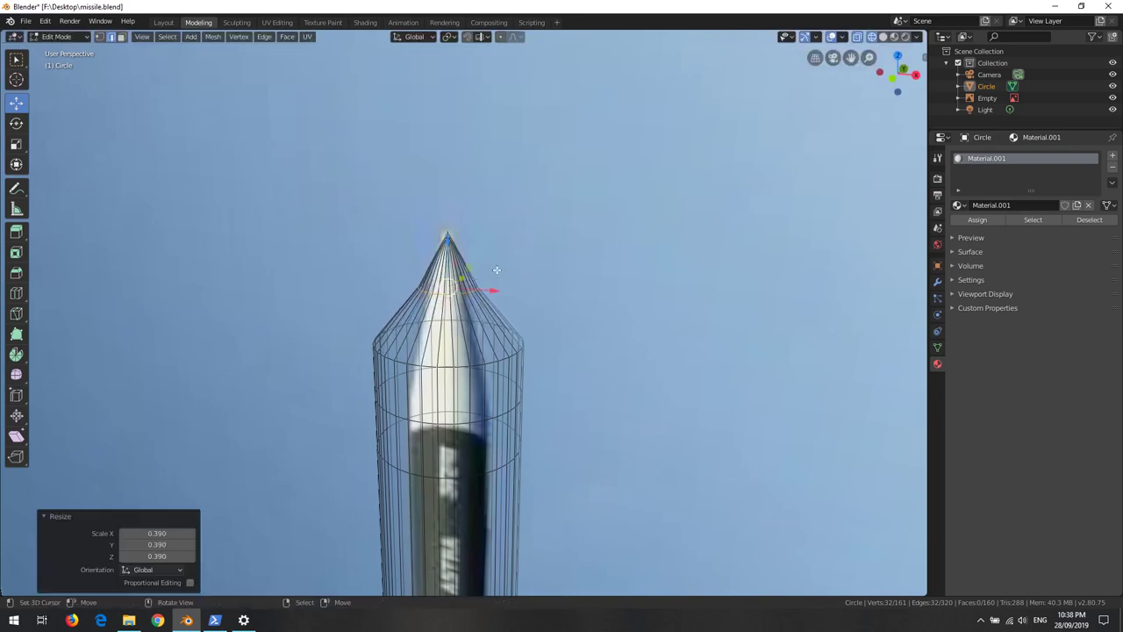
{"action": "key", "text": "KP_1"}
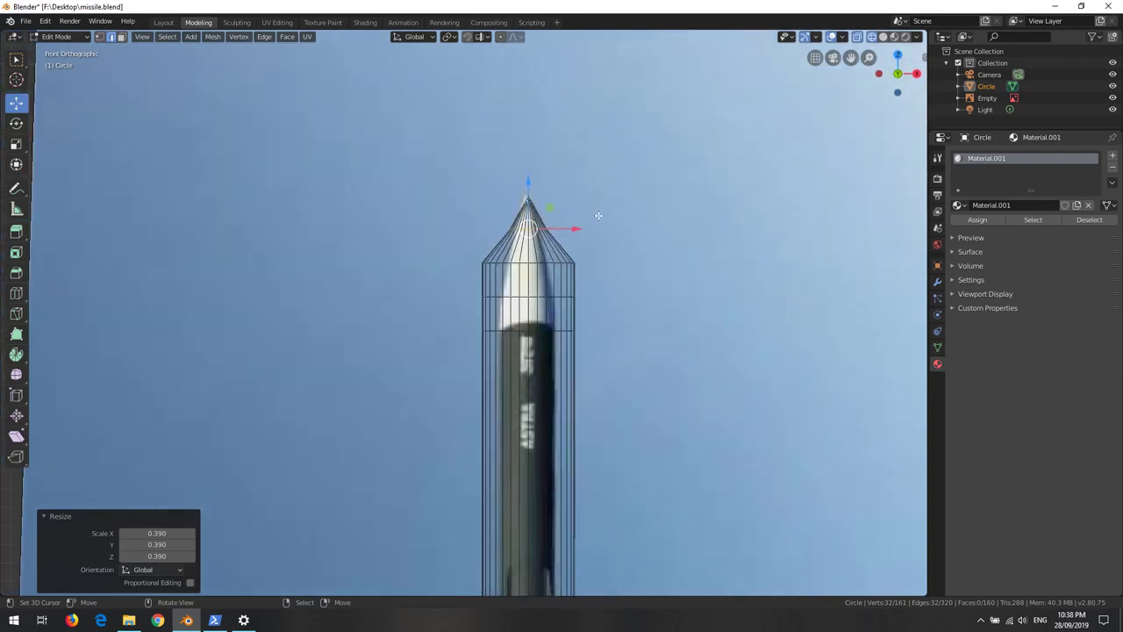
{"action": "scroll", "coordinate": [598, 215], "scroll_direction": "up", "scroll_amount": 5}
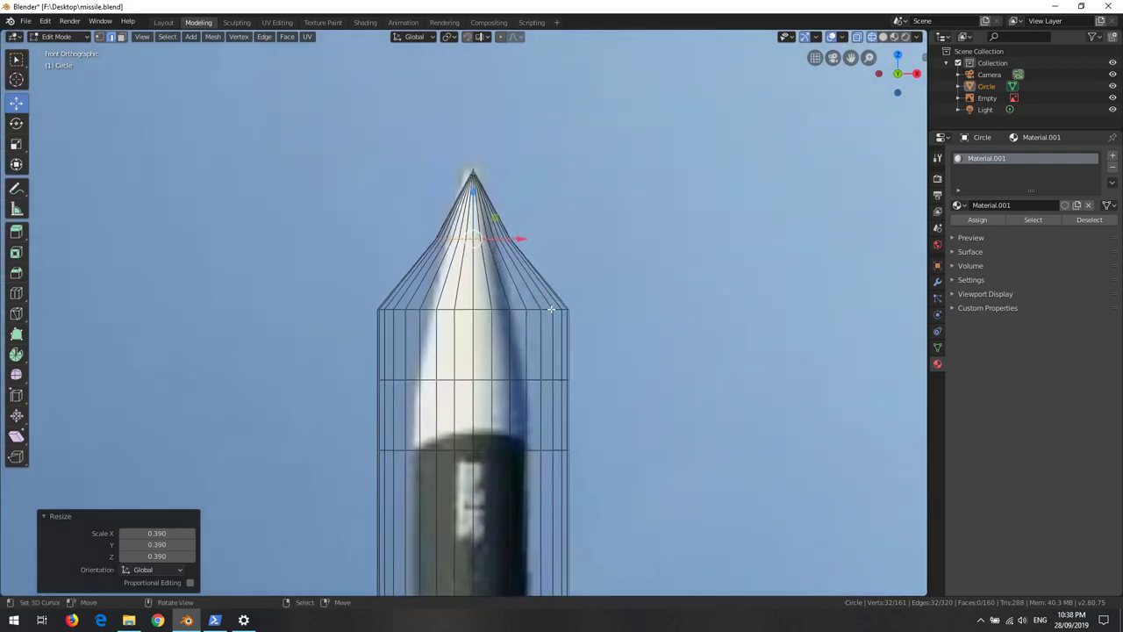
{"action": "key", "text": "s"}
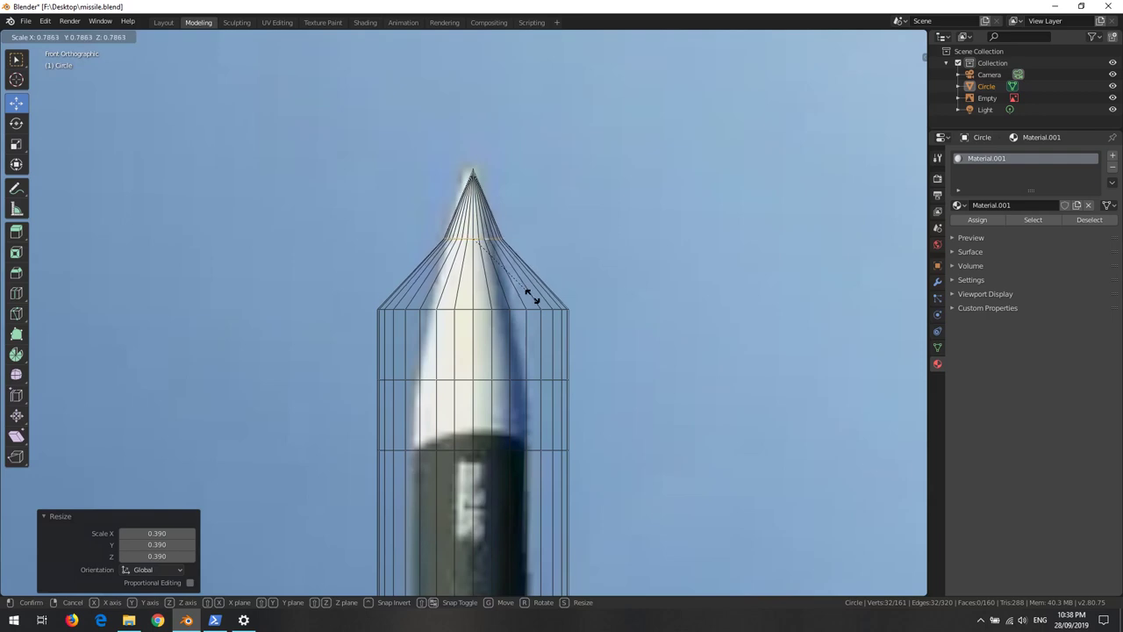
{"action": "left_click", "coordinate": [532, 297]}
Step: Scale the second edge loop below the nose tip by about 0.50 and the third by 0.620 to follow the reference outline
{"action": "left_click", "coordinate": [508, 310], "text": "alt"}
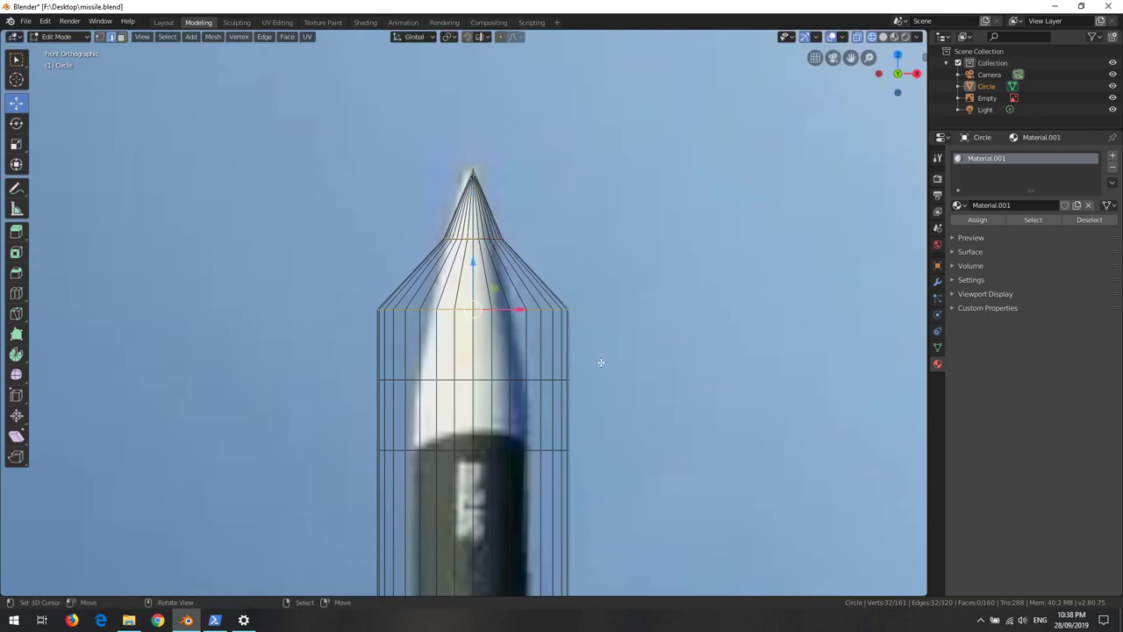
{"action": "key", "text": "s"}
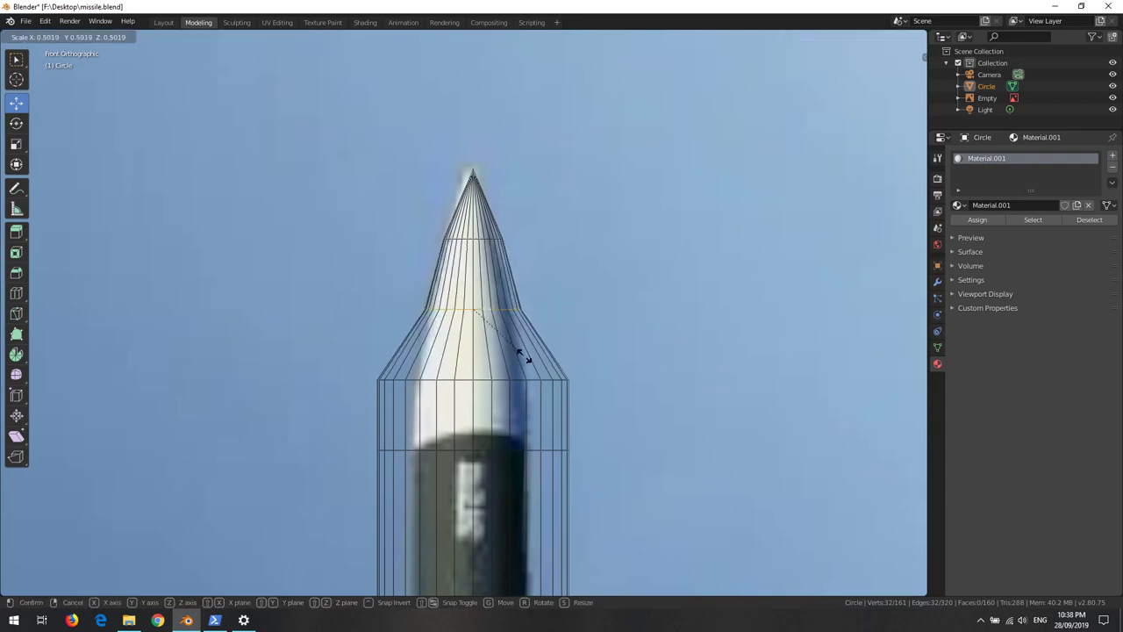
{"action": "left_click", "coordinate": [524, 354]}
{"action": "left_click", "coordinate": [480, 380], "text": "alt"}
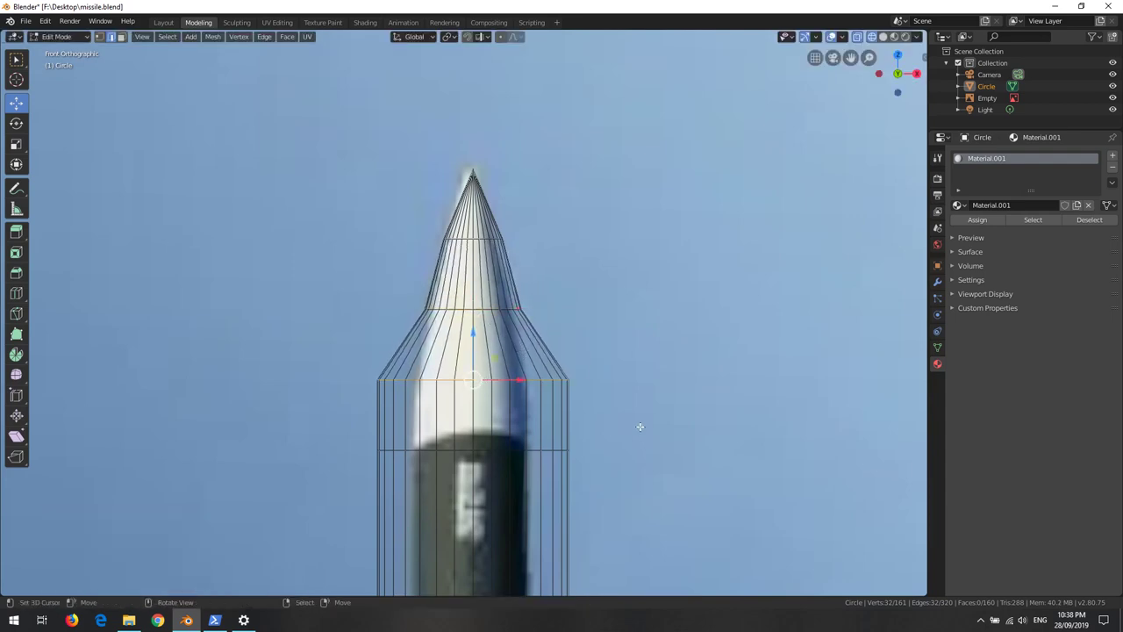
{"action": "key", "text": "s"}
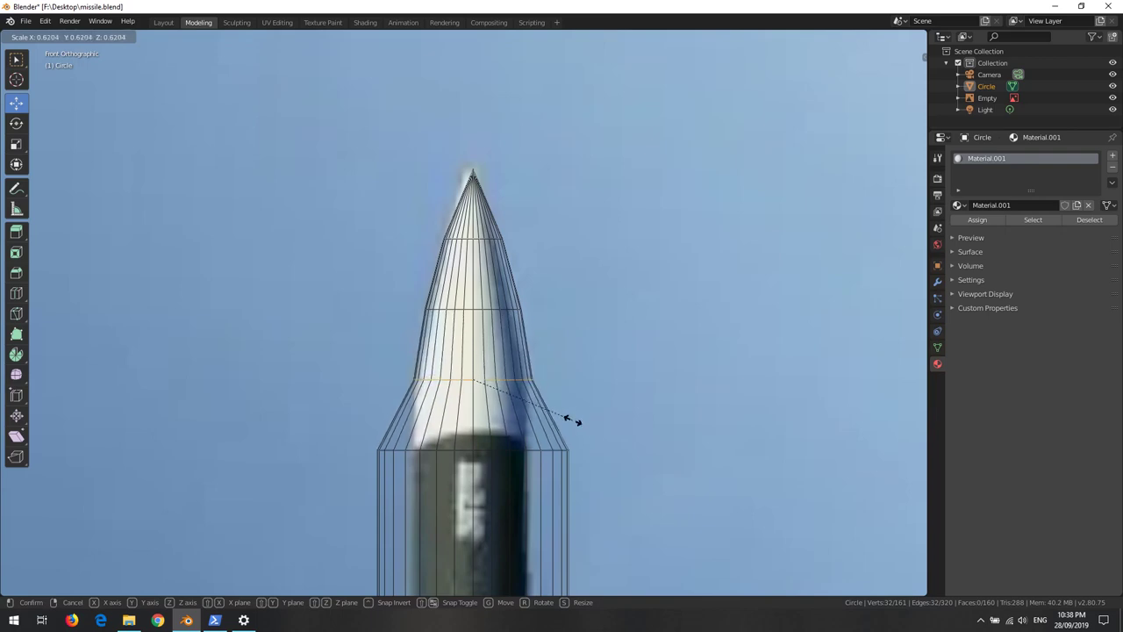
{"action": "left_click", "coordinate": [572, 420]}
{"action": "scroll", "coordinate": [575, 423], "scroll_direction": "down", "scroll_amount": 2}
{"action": "scroll", "coordinate": [571, 425], "scroll_direction": "up", "scroll_amount": 4}
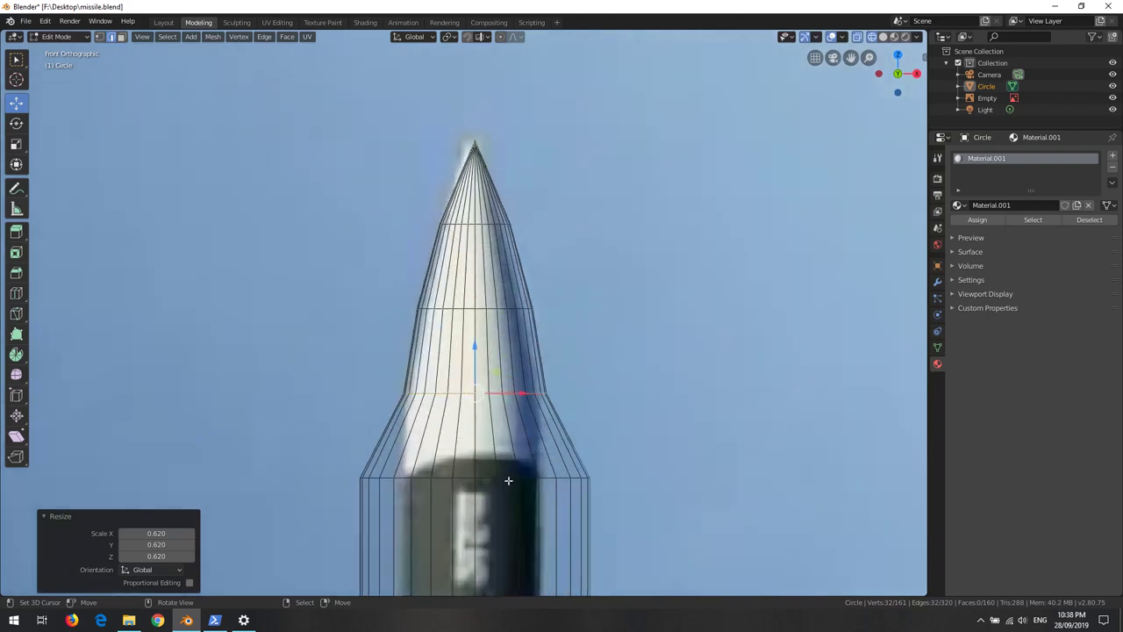
Step: Scale the edge loop at the nose cone base by 0.642 to match the body width in the reference image
{"action": "left_click", "coordinate": [508, 480], "text": "alt"}
{"action": "key", "text": "s"}
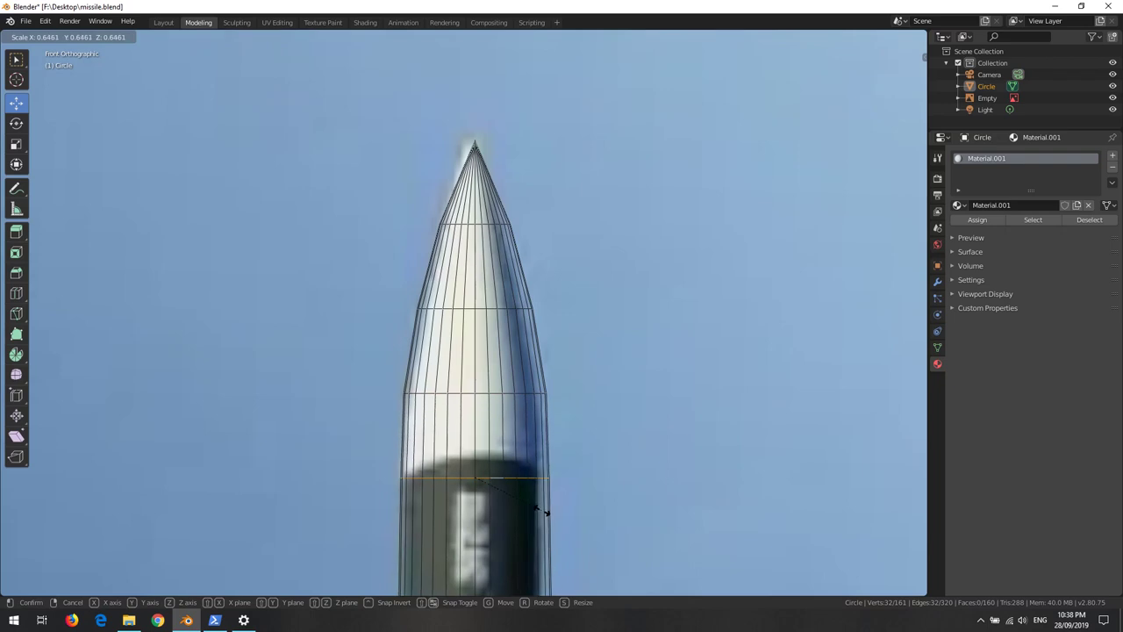
{"action": "left_click", "coordinate": [546, 509]}
{"action": "scroll", "coordinate": [551, 493], "scroll_direction": "down", "scroll_amount": 3}
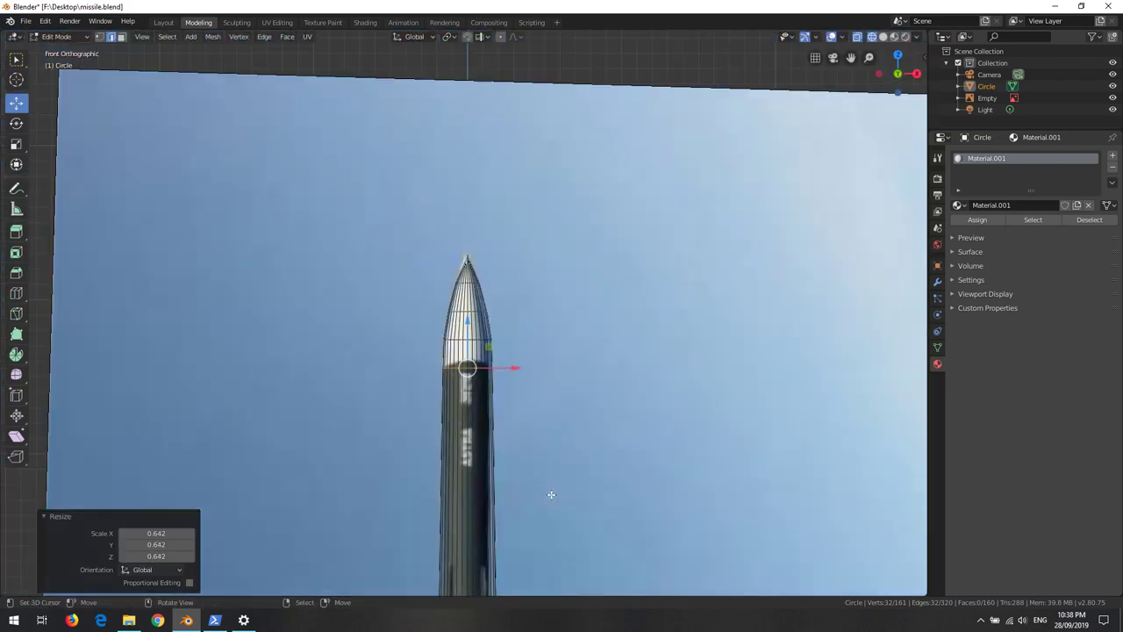
{"action": "middle_click_drag", "start_coordinate": [557, 518], "coordinate": [561, 453], "text": "shift"}
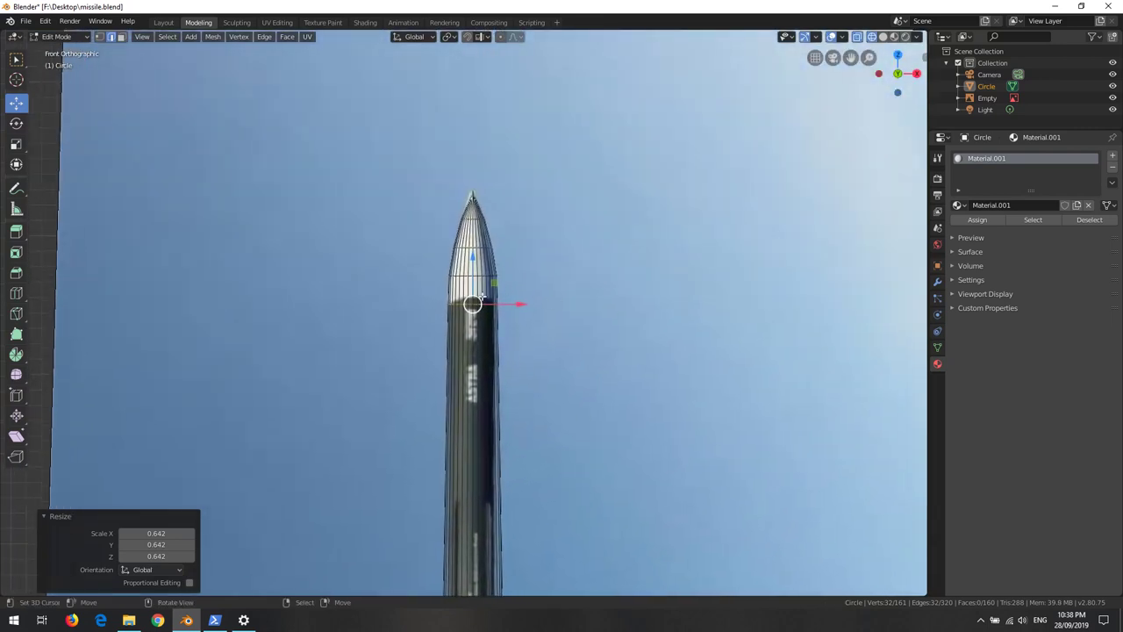
{"action": "scroll", "coordinate": [465, 307], "scroll_direction": "down", "scroll_amount": 3}
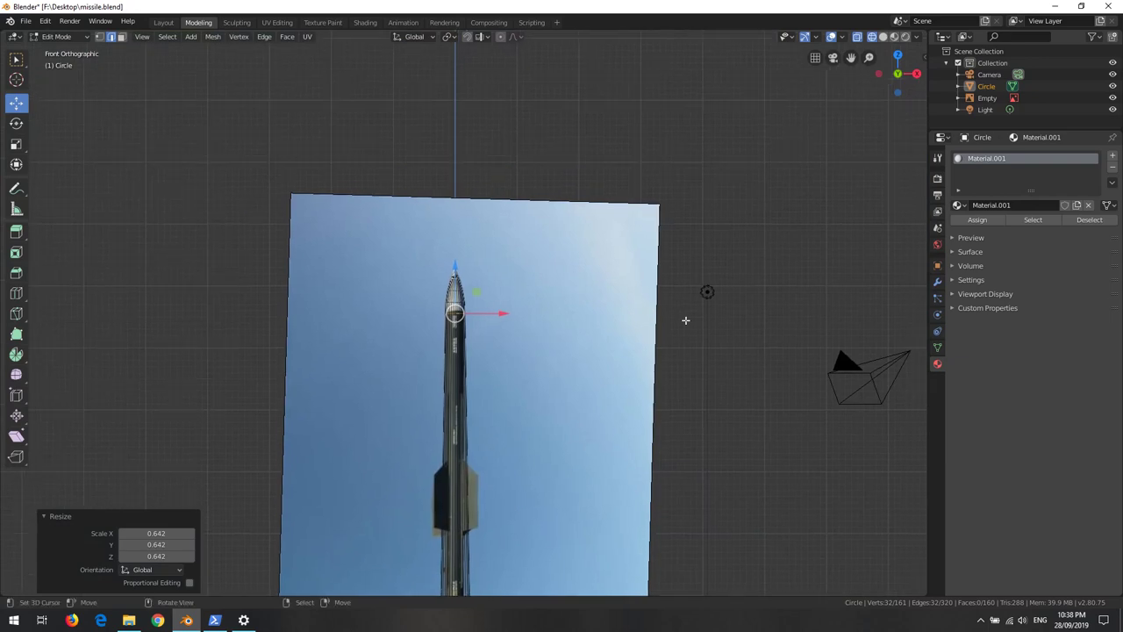
{"action": "scroll", "coordinate": [802, 276], "scroll_direction": "up", "scroll_amount": 2}
Step: Try raising the nose cone base loop to a median Z of 6.7556 m, and undo the move
{"action": "mouse_move", "coordinate": [928, 57]}
{"action": "left_mouse_down"}
{"action": "mouse_move", "coordinate": [884, 57]}
{"action": "mouse_move", "coordinate": [935, 57]}
{"action": "left_mouse_up"}
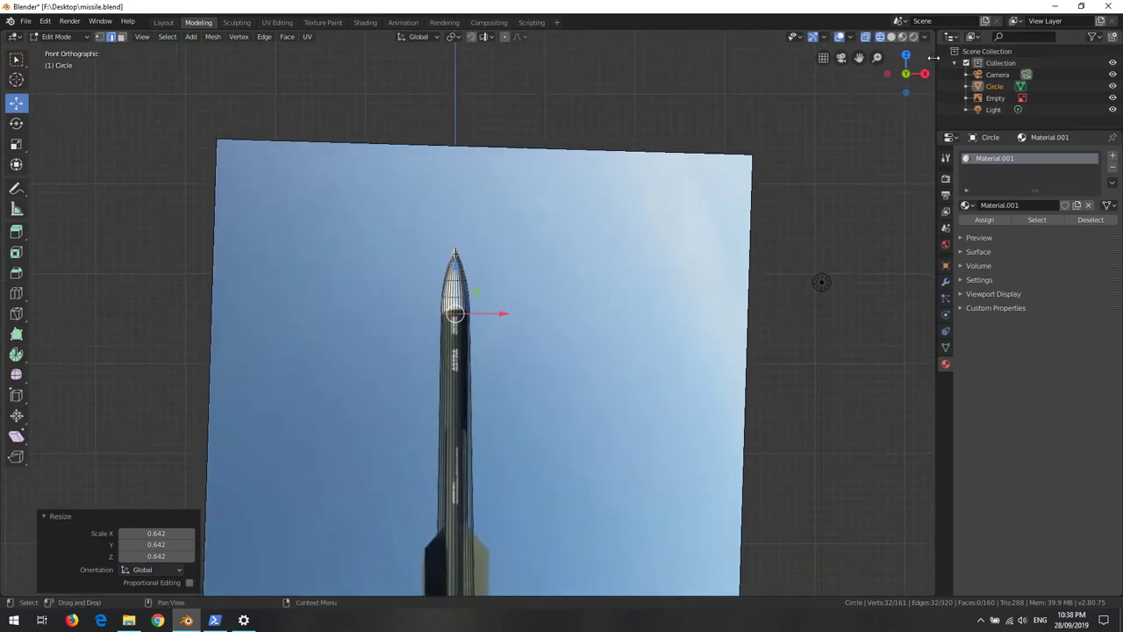
{"action": "key", "text": "n"}
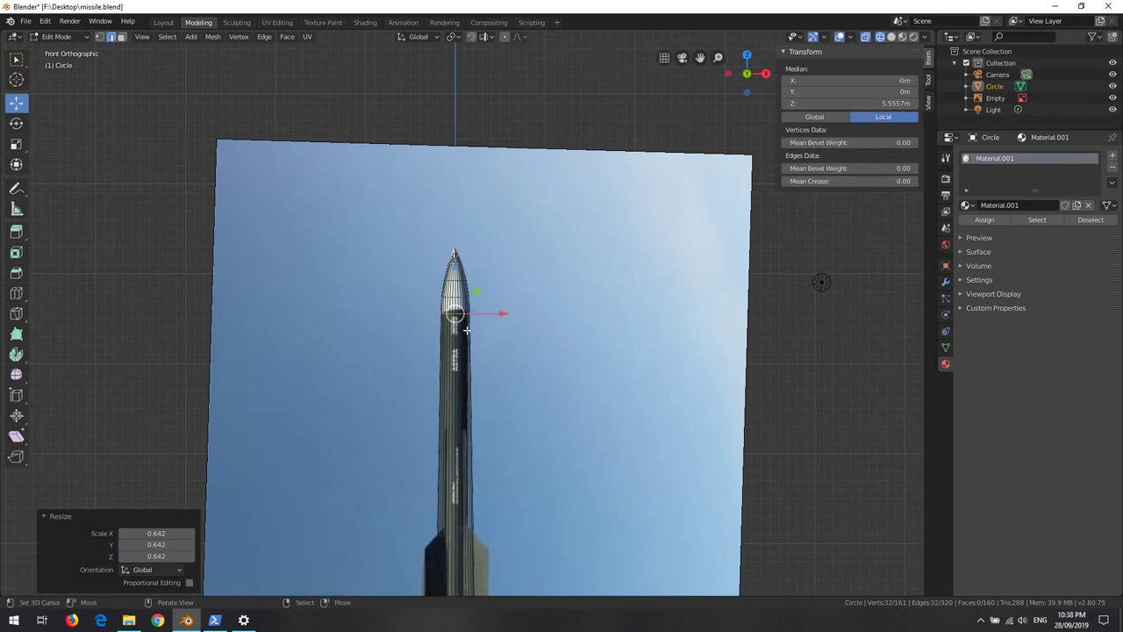
{"action": "scroll", "coordinate": [467, 330], "scroll_direction": "up", "scroll_amount": 4}
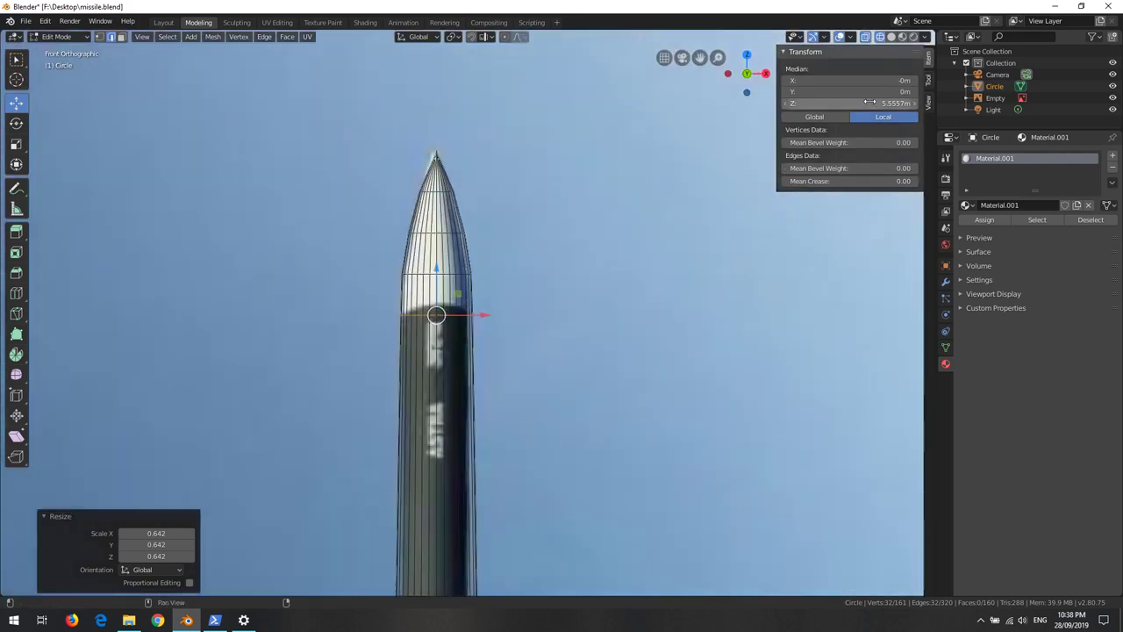
{"action": "left_click_drag", "start_coordinate": [868, 102], "coordinate": [904, 102]}
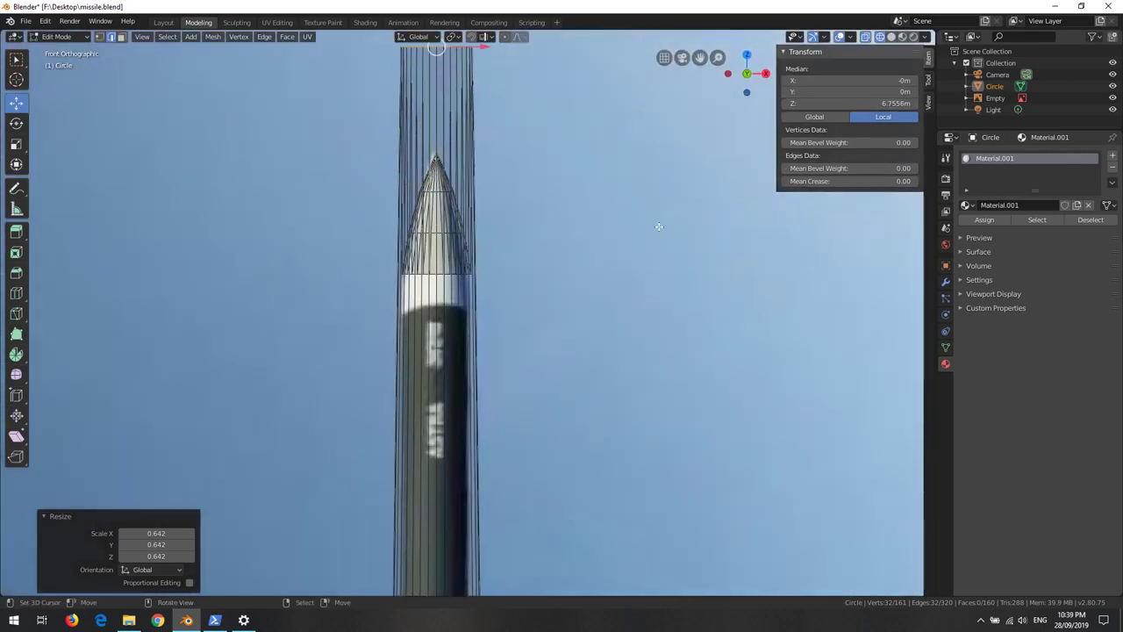
{"action": "key", "text": "ctrl+z"}
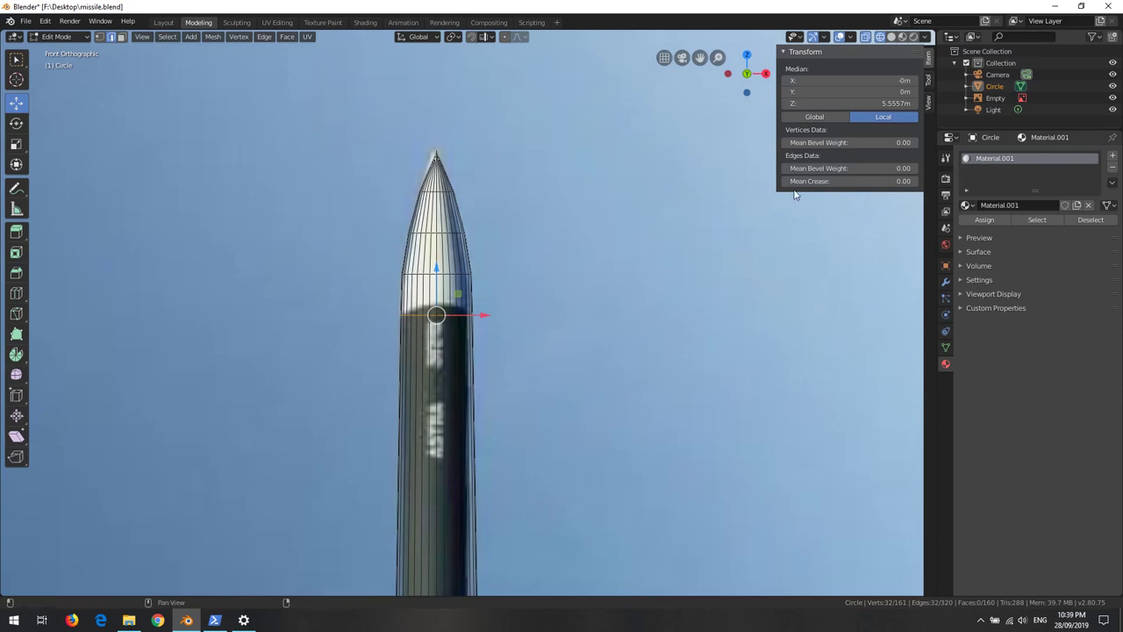
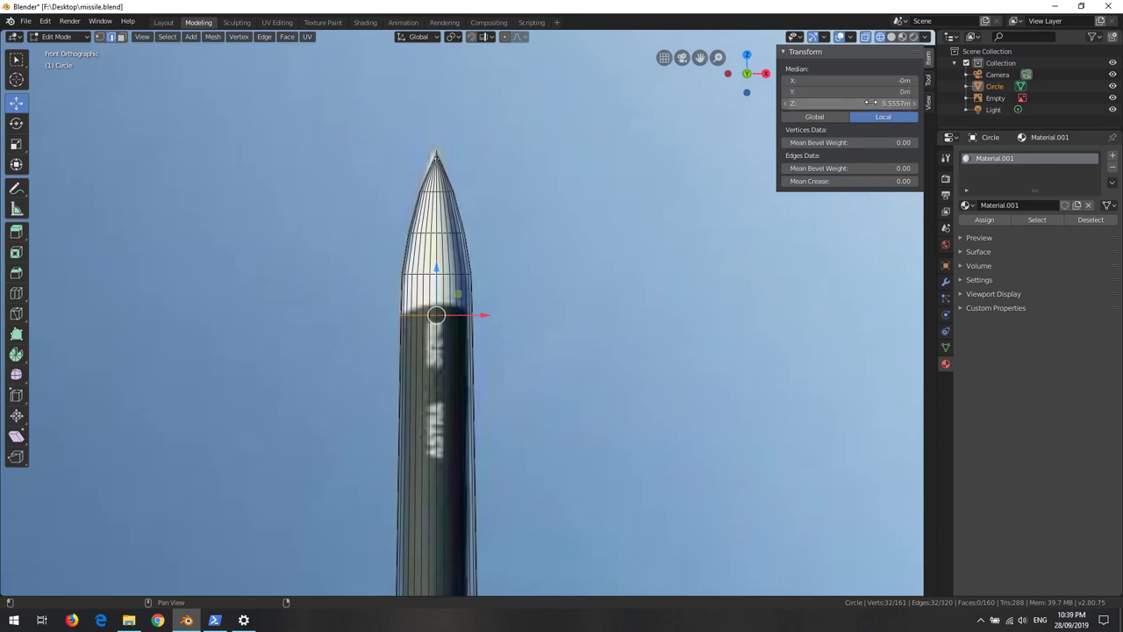
{"action": "left_click", "coordinate": [837, 116]}
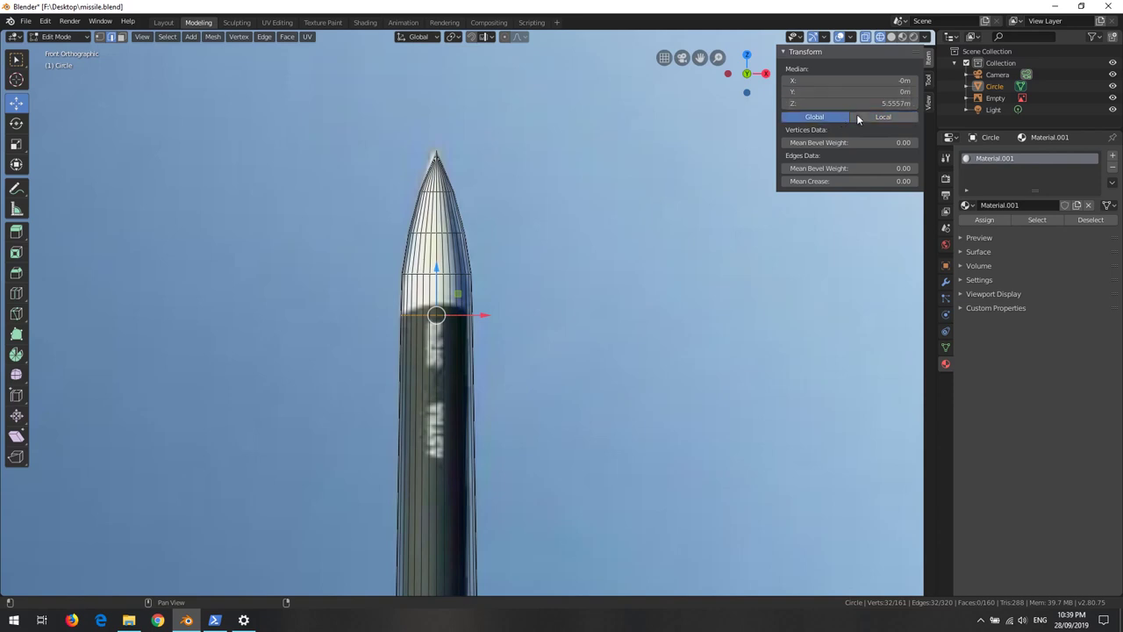
{"action": "left_click", "coordinate": [857, 115]}
Step: Scale the missile body's bottom edge loop by 0.614 to match the reference width at the tail
{"action": "scroll", "coordinate": [496, 356], "scroll_direction": "down", "scroll_amount": 6}
{"action": "scroll", "coordinate": [476, 379], "scroll_direction": "up", "scroll_amount": 4}
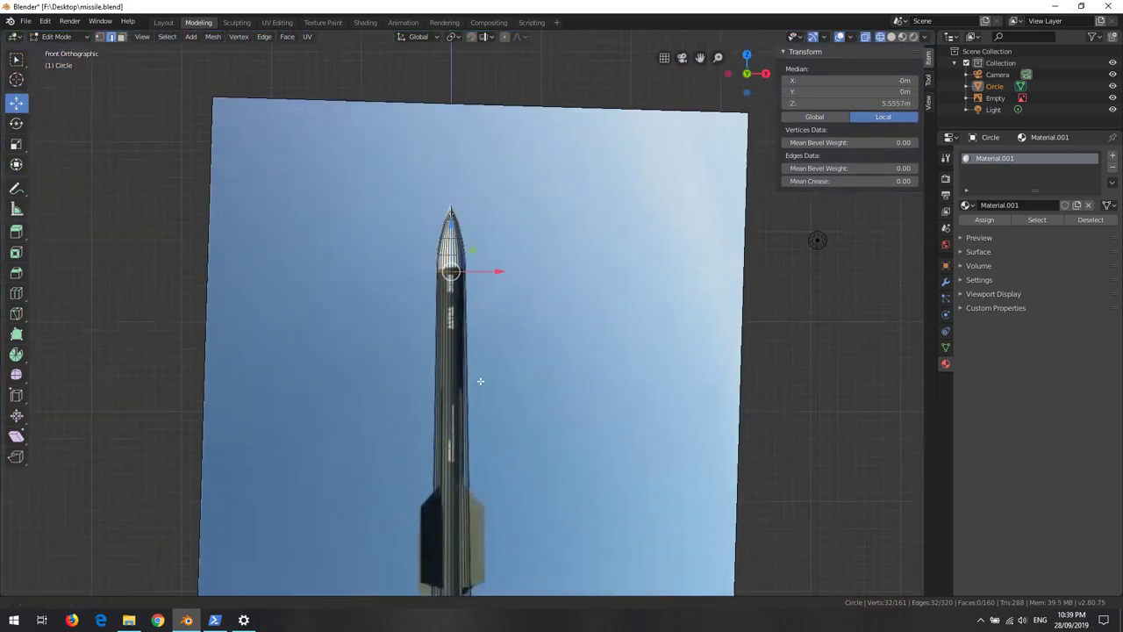
{"action": "scroll", "coordinate": [495, 369], "scroll_direction": "up", "scroll_amount": 4}
{"action": "scroll", "coordinate": [489, 389], "scroll_direction": "down", "scroll_amount": 2}
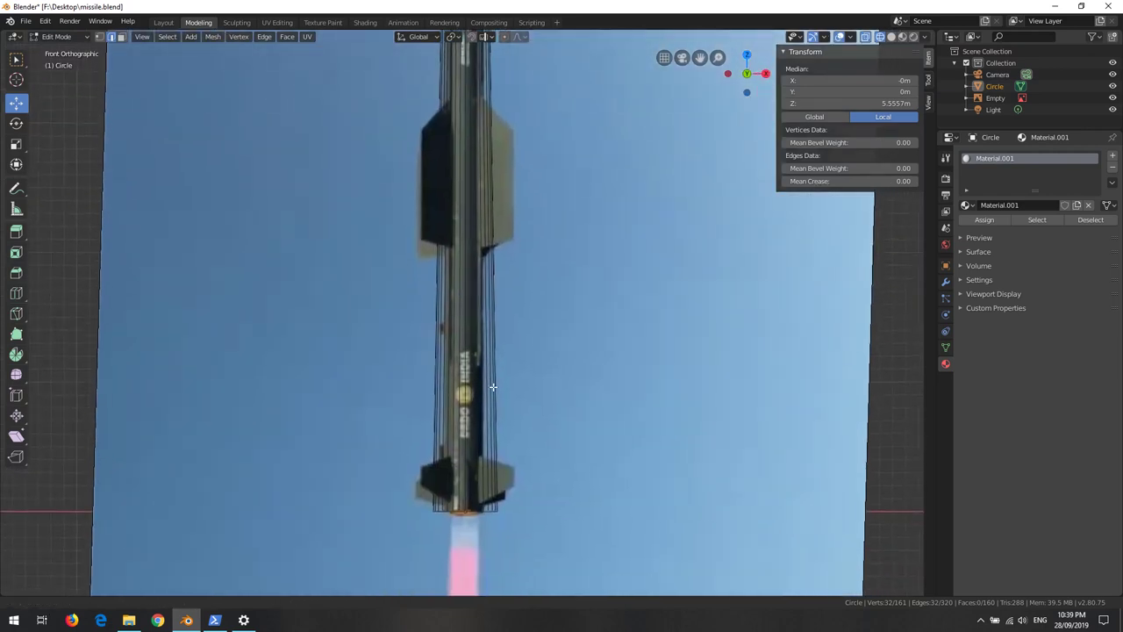
{"action": "scroll", "coordinate": [489, 578], "scroll_direction": "up", "scroll_amount": 4}
{"action": "scroll", "coordinate": [488, 527], "scroll_direction": "down", "scroll_amount": 2}
{"action": "scroll", "coordinate": [465, 510], "scroll_direction": "up", "scroll_amount": 2}
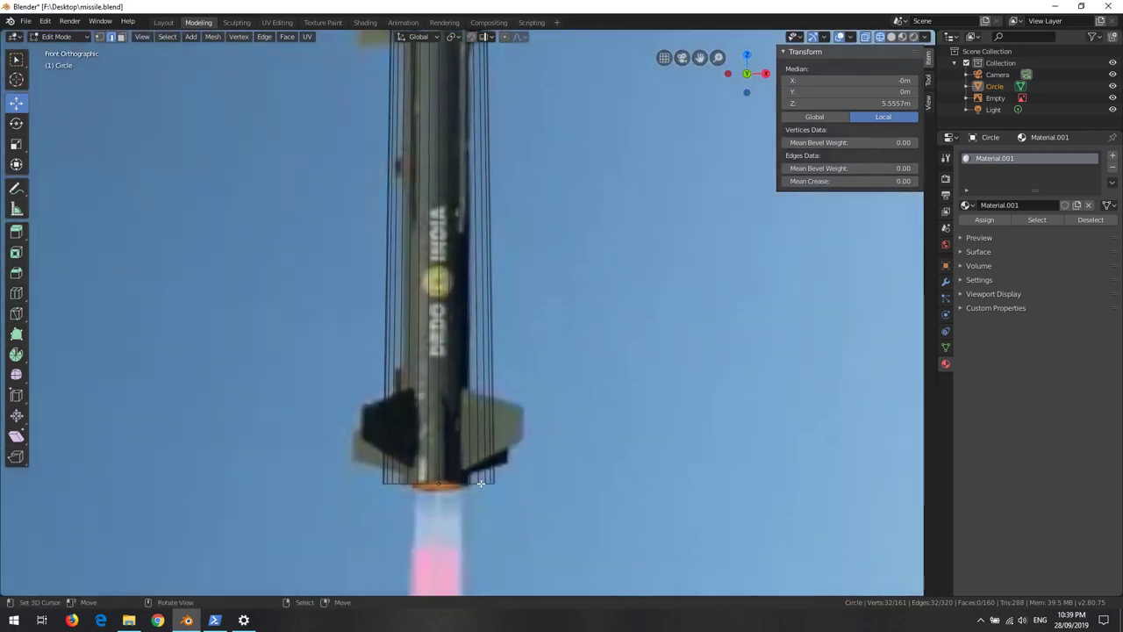
{"action": "left_click", "coordinate": [478, 483], "text": "alt"}
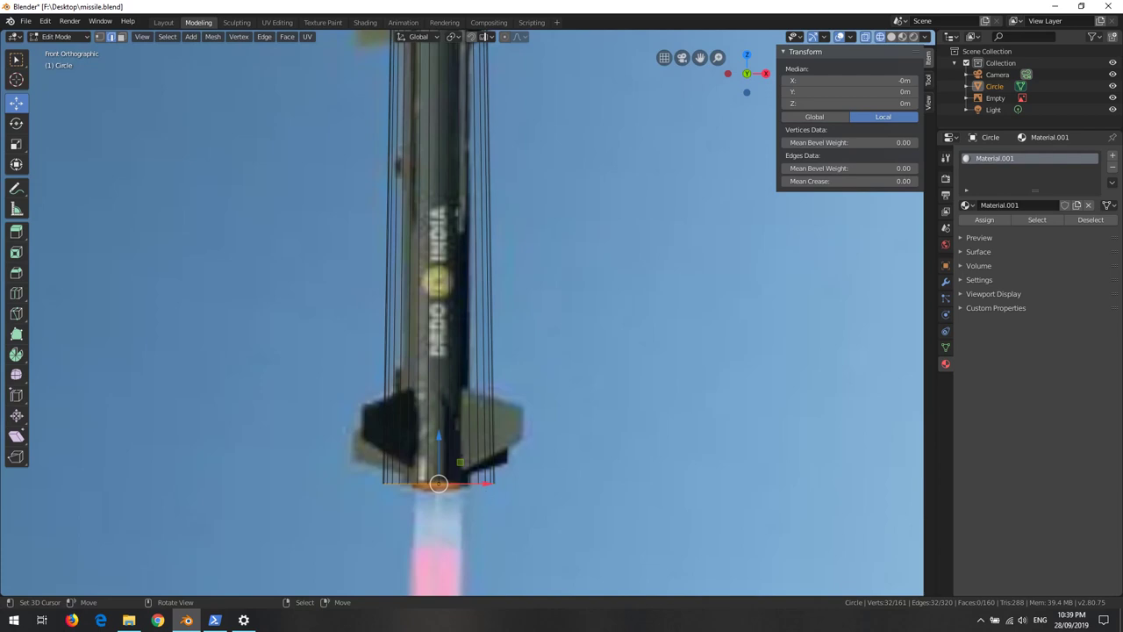
{"action": "key", "text": "s"}
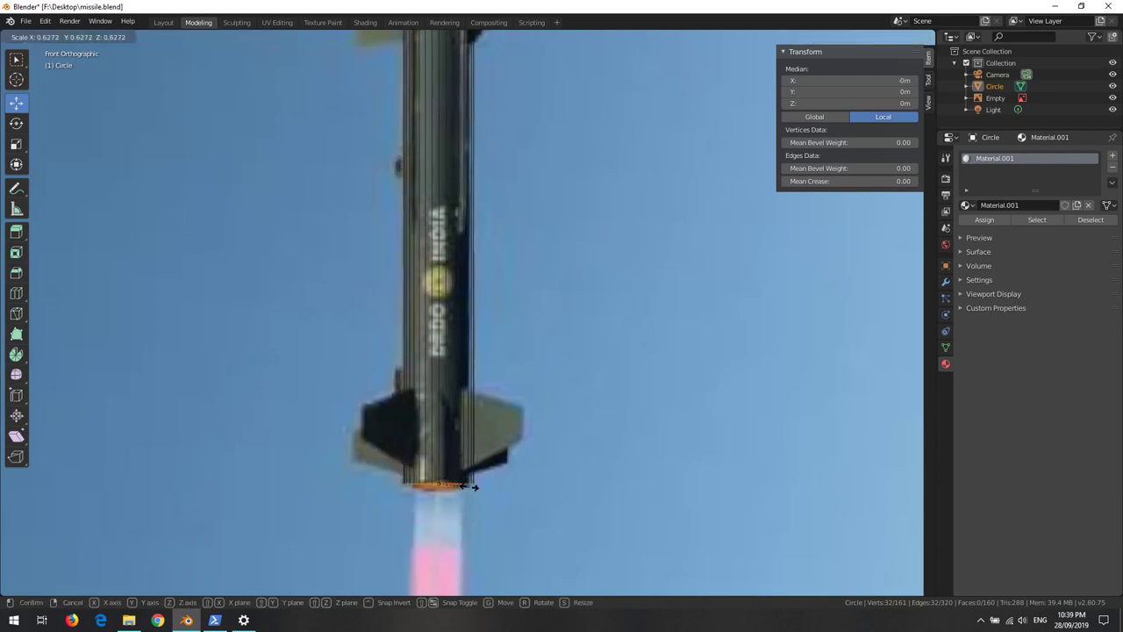
{"action": "left_click", "coordinate": [467, 486]}
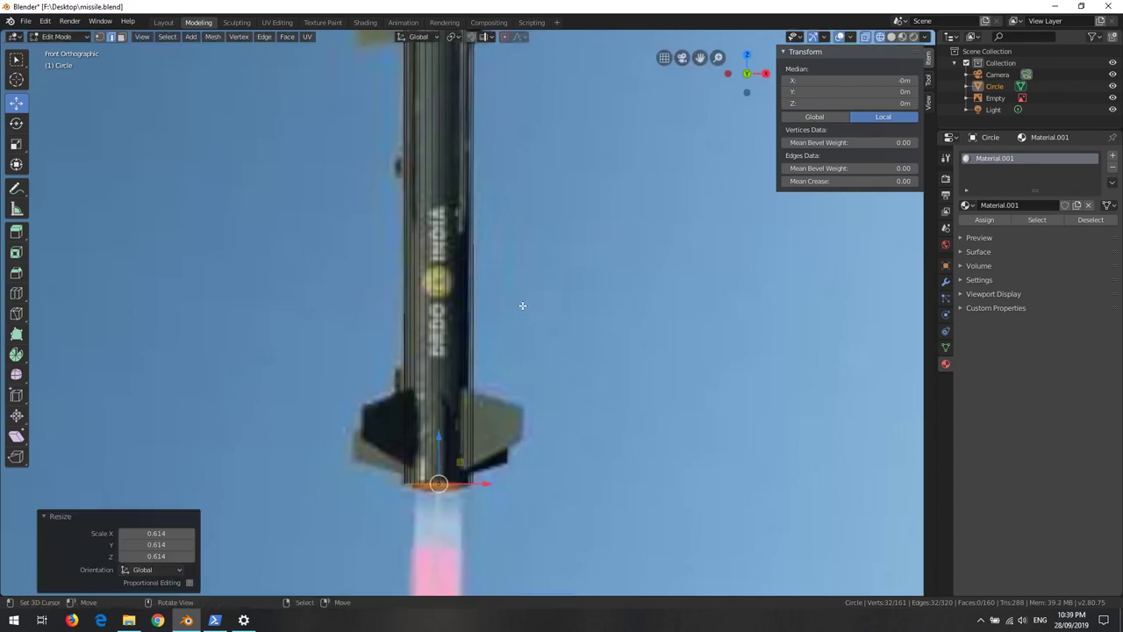
Step: Return to Object Mode and switch the viewport shading to LookDev to show the missile body's surface
{"action": "scroll", "coordinate": [521, 306], "scroll_direction": "down", "scroll_amount": 6}
{"action": "scroll", "coordinate": [416, 231], "scroll_direction": "up", "scroll_amount": 5}
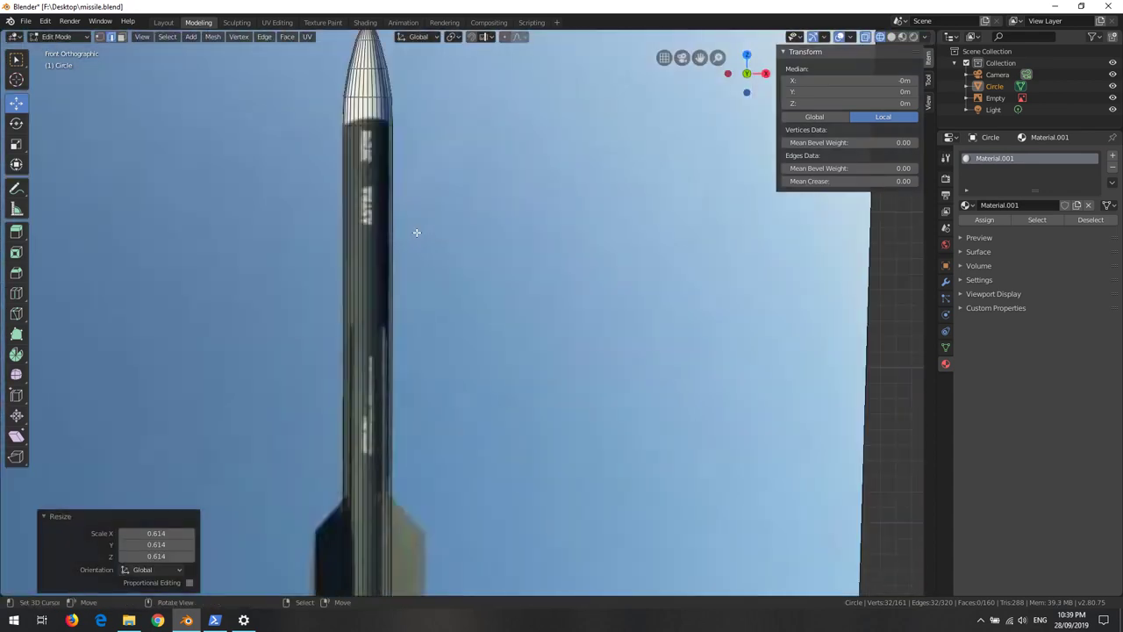
{"action": "scroll", "coordinate": [417, 235], "scroll_direction": "down", "scroll_amount": 5}
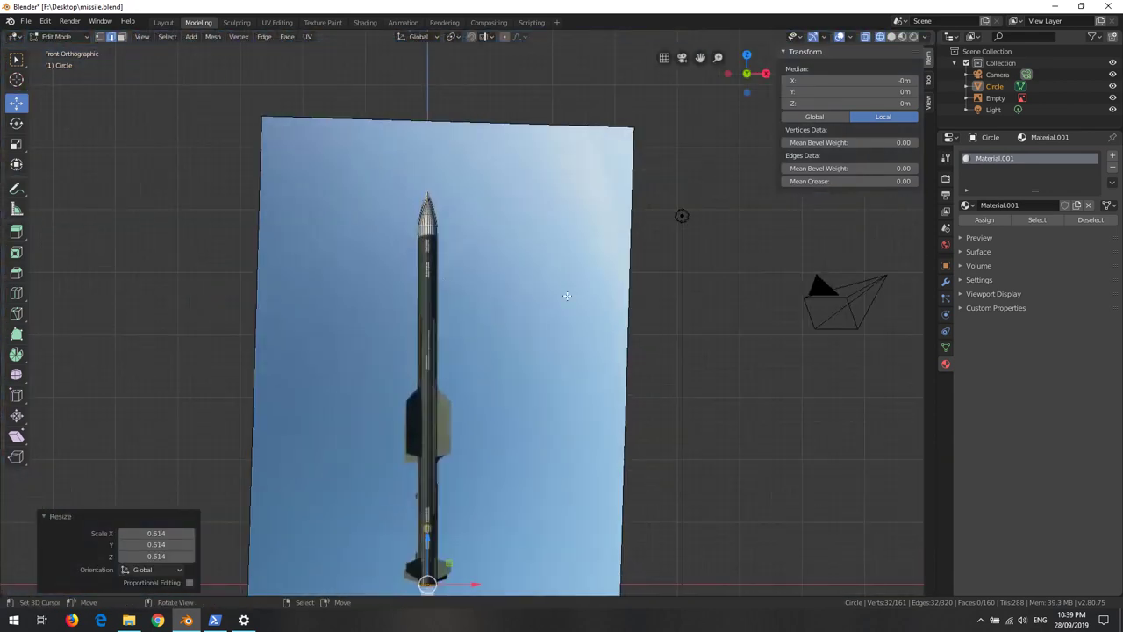
{"action": "key", "text": "Tab"}
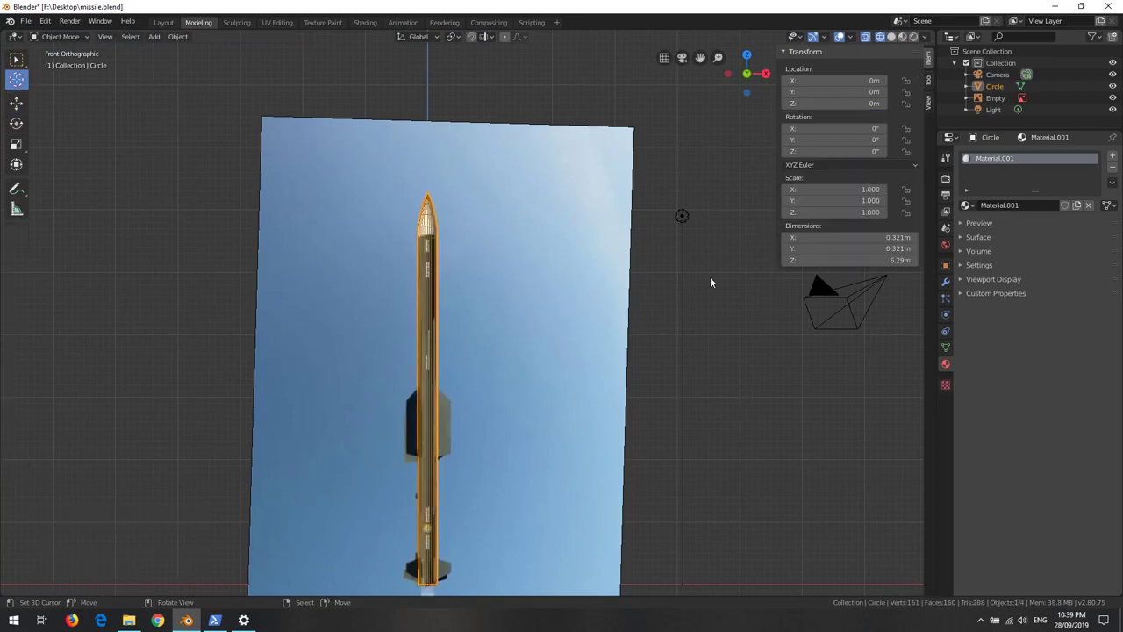
{"action": "key", "text": "z"}
{"action": "key", "text": "z"}
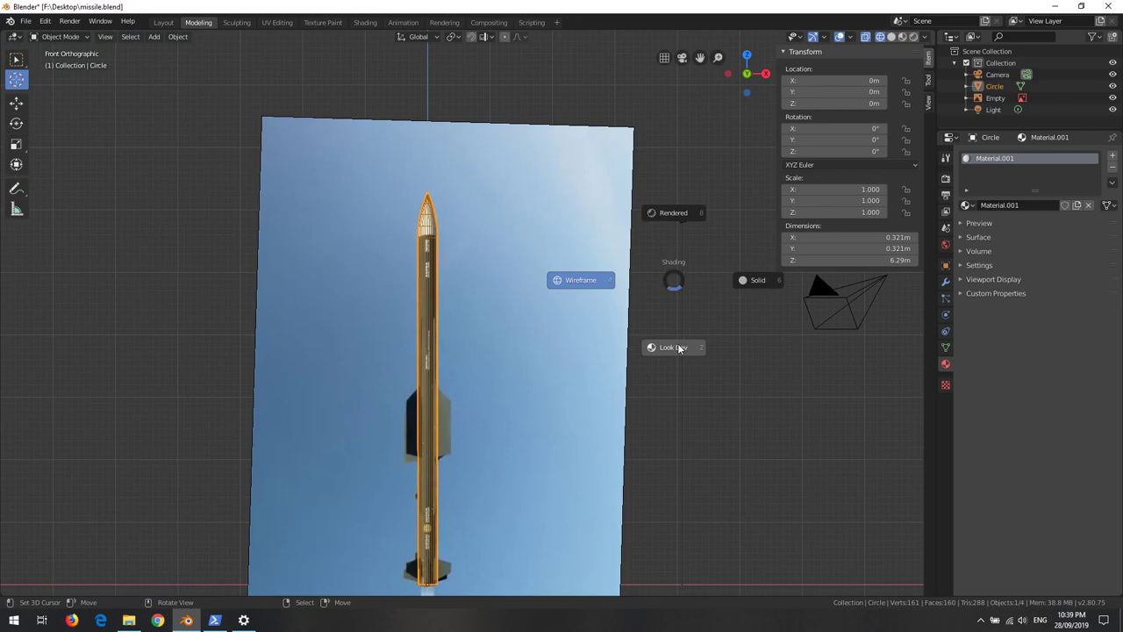
{"action": "left_click", "coordinate": [738, 305]}
{"action": "mouse_move", "coordinate": [541, 366]}
{"action": "middle_mouse_down"}
{"action": "mouse_move", "coordinate": [532, 330]}
{"action": "mouse_move", "coordinate": [478, 348]}
{"action": "mouse_move", "coordinate": [445, 338]}
{"action": "mouse_move", "coordinate": [487, 303]}
{"action": "mouse_move", "coordinate": [539, 342]}
{"action": "mouse_move", "coordinate": [647, 284]}
{"action": "mouse_move", "coordinate": [586, 304]}
{"action": "middle_mouse_up"}
Step: Save missile.blend and hide the object's transform properties
{"action": "key", "text": "ctrl+s"}
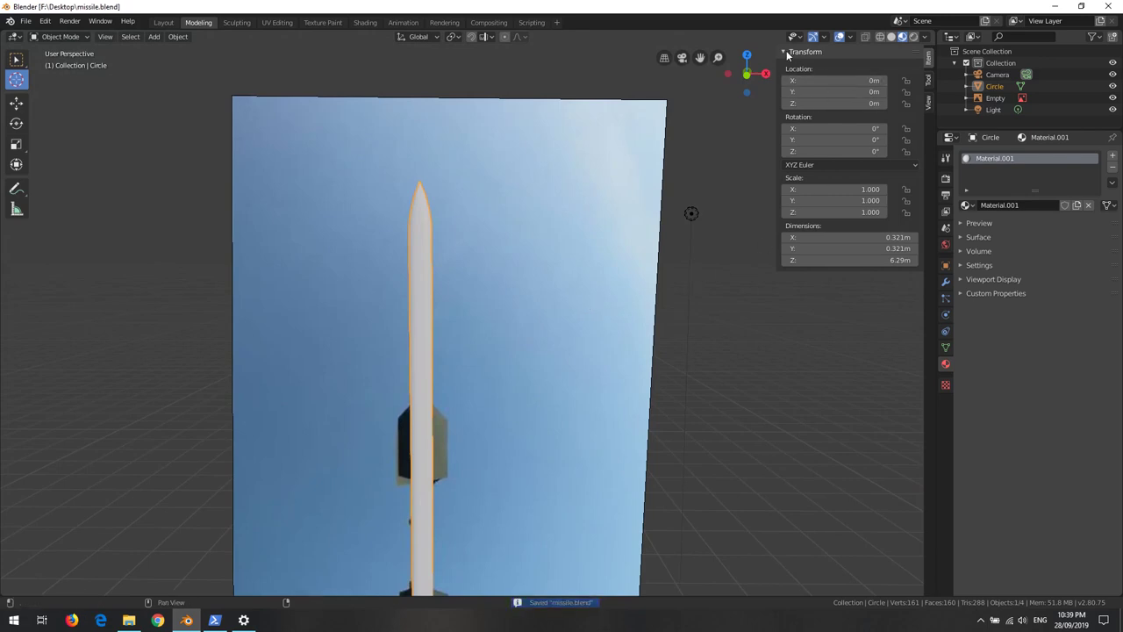
{"action": "key", "text": "n"}
{"action": "scroll", "coordinate": [447, 354], "scroll_direction": "up", "scroll_amount": 4}
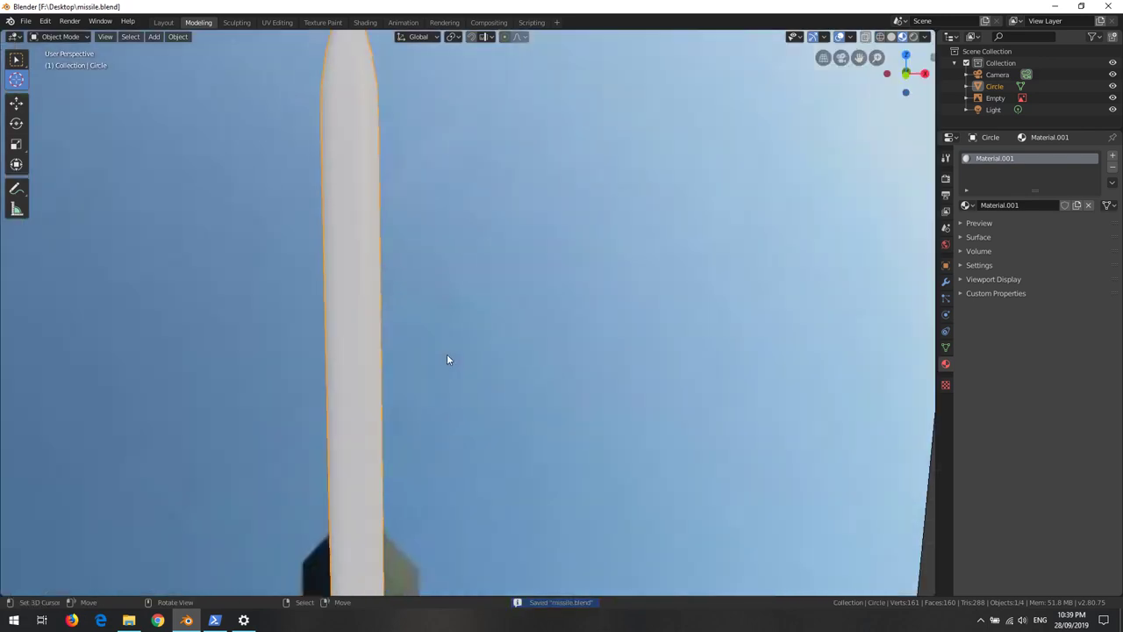
Step: Set the viewport to the front orthographic view with wireframe shading so the reference fins show through the missile body
{"action": "scroll", "coordinate": [434, 320], "scroll_direction": "down", "scroll_amount": 6}
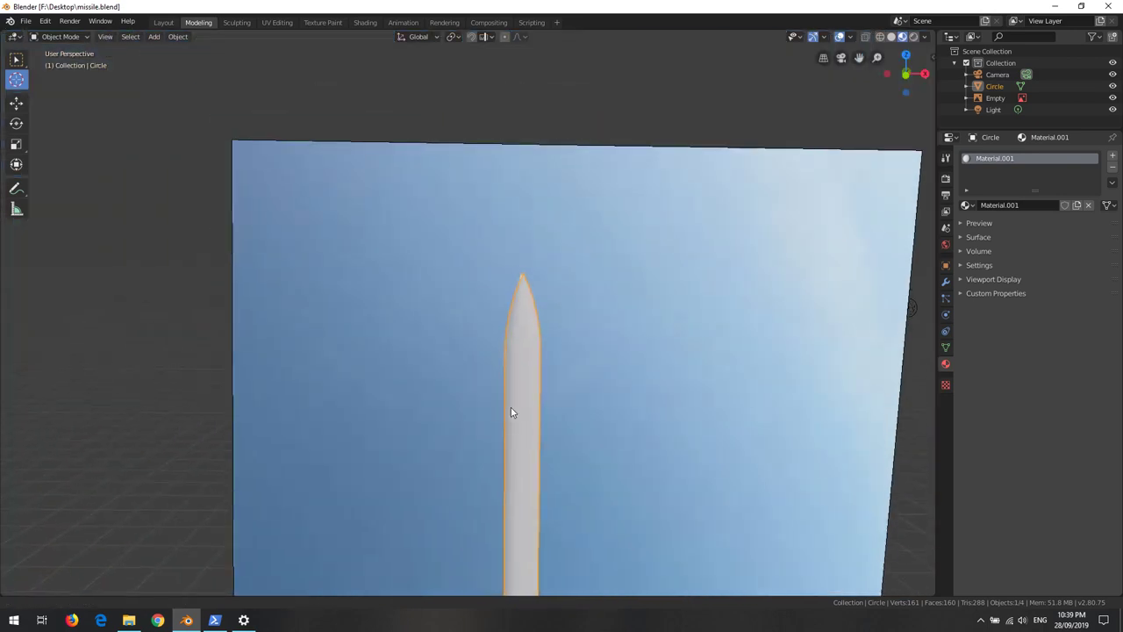
{"action": "middle_click_drag", "start_coordinate": [512, 408], "coordinate": [480, 372]}
{"action": "scroll", "coordinate": [469, 375], "scroll_direction": "up", "scroll_amount": 5}
{"action": "scroll", "coordinate": [465, 412], "scroll_direction": "down", "scroll_amount": 5}
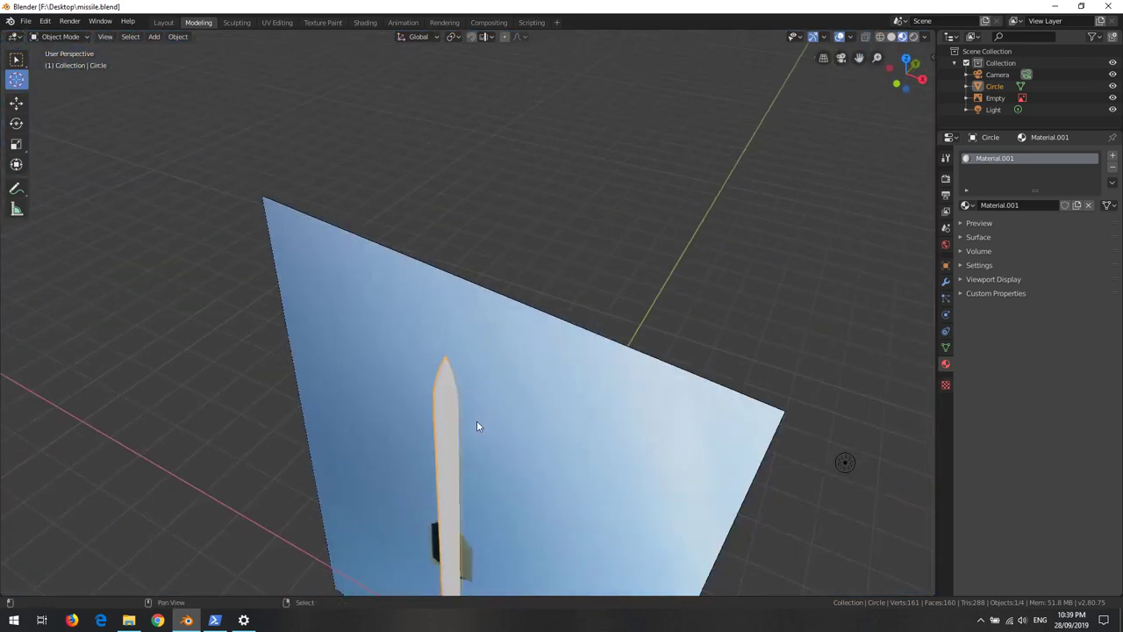
{"action": "middle_click_drag", "start_coordinate": [476, 427], "coordinate": [526, 218]}
{"action": "key", "text": "KP_1"}
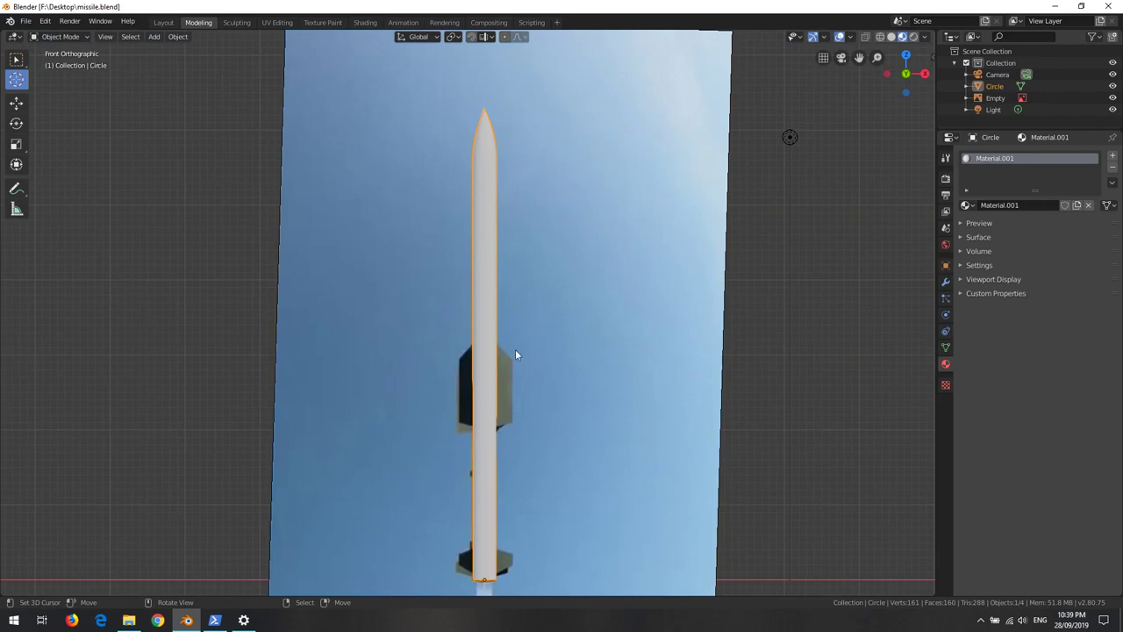
{"action": "scroll", "coordinate": [494, 268], "scroll_direction": "up", "scroll_amount": 5}
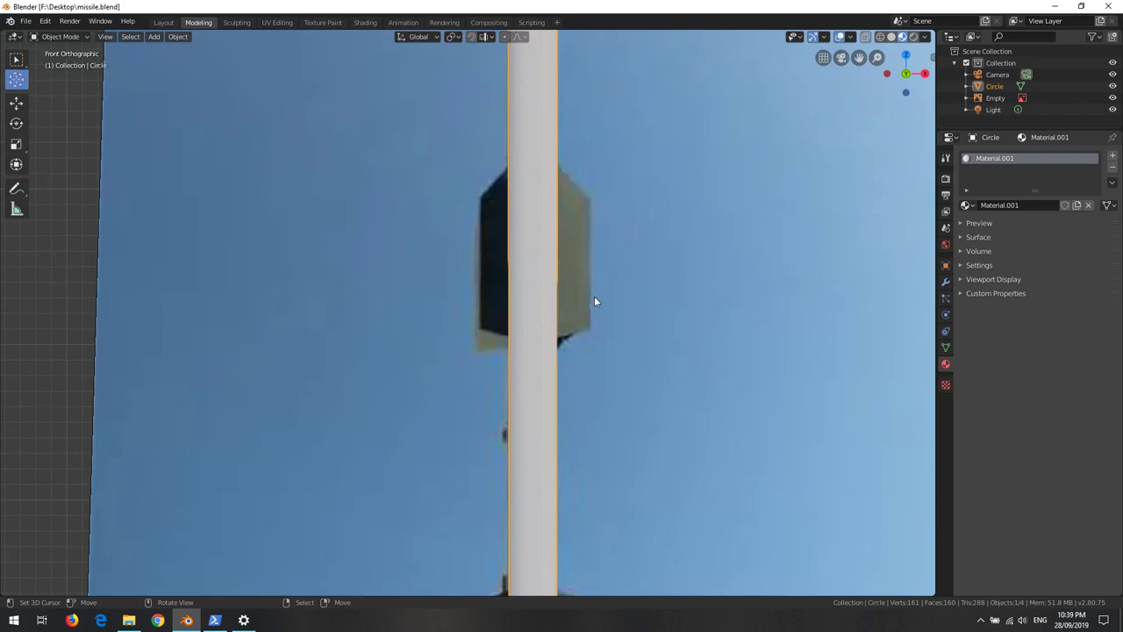
{"action": "key", "text": "z"}
{"action": "left_click", "coordinate": [495, 292]}
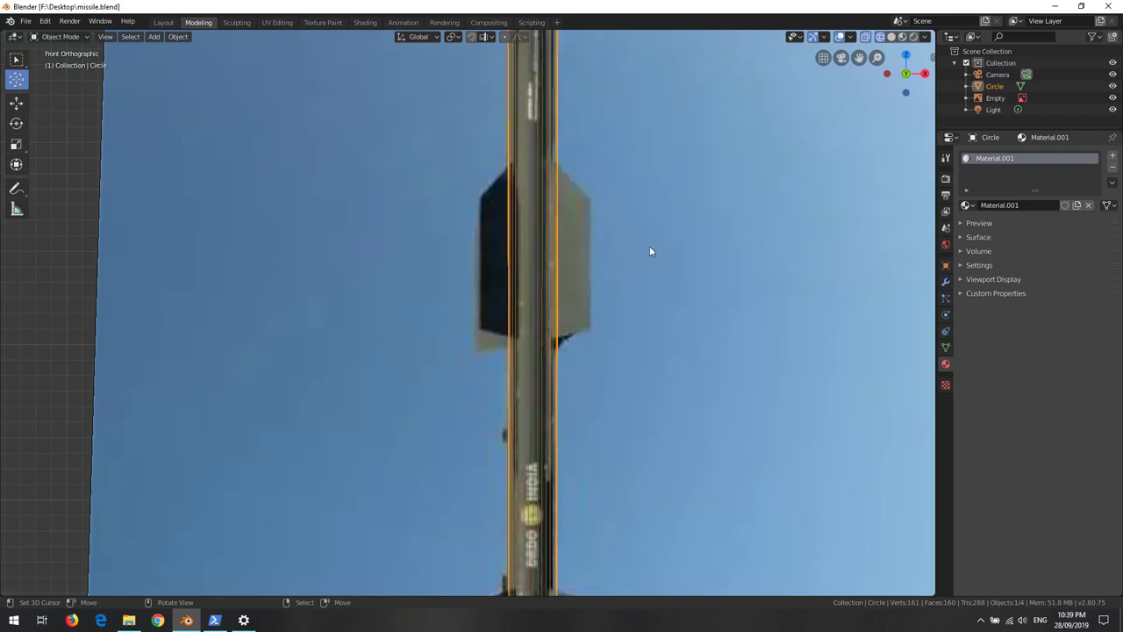
Step: Select the missile body in front of the reference image and enter Edit Mode
{"action": "middle_click_drag", "start_coordinate": [606, 196], "coordinate": [521, 328], "text": "shift"}
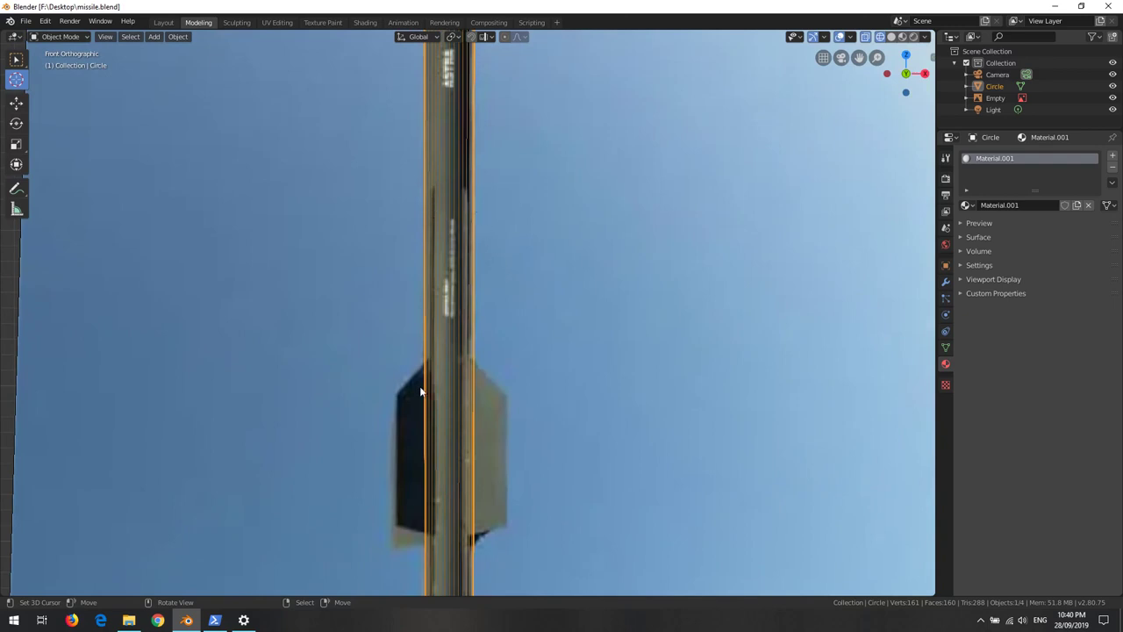
{"action": "scroll", "coordinate": [493, 393], "scroll_direction": "down", "scroll_amount": 3}
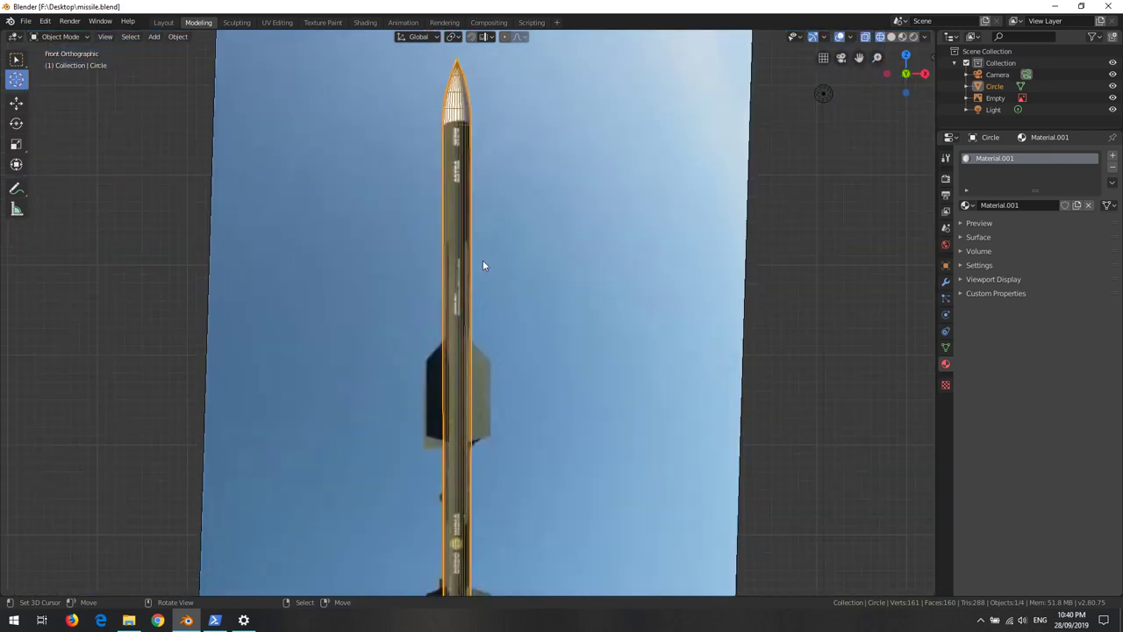
{"action": "scroll", "coordinate": [478, 357], "scroll_direction": "up", "scroll_amount": 3}
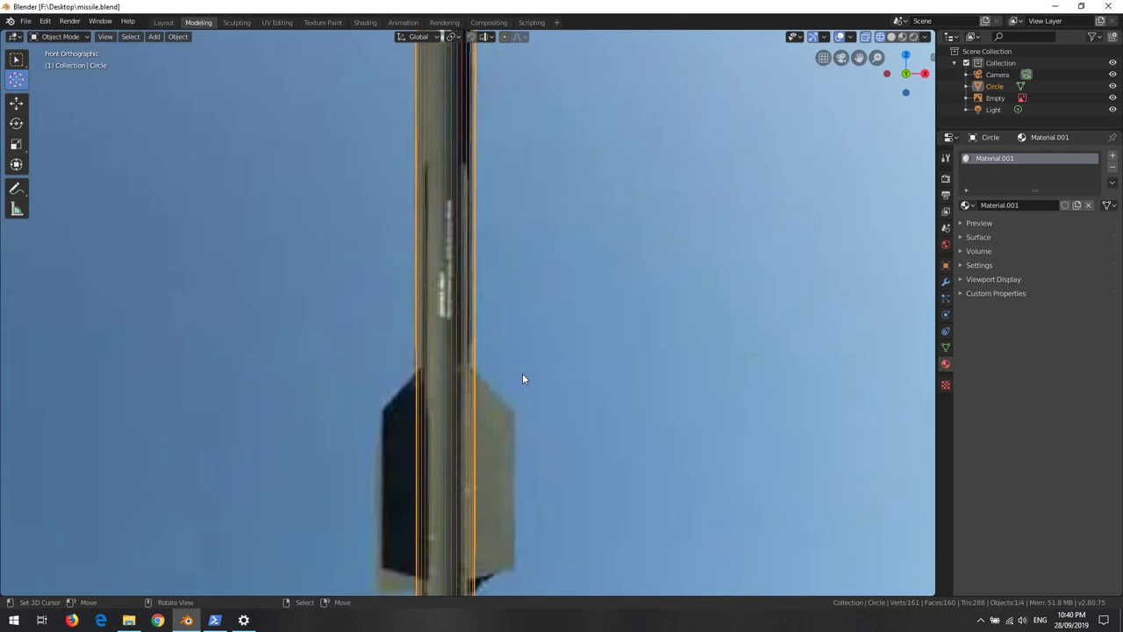
{"action": "middle_click_drag", "start_coordinate": [489, 402], "coordinate": [481, 295], "text": "shift"}
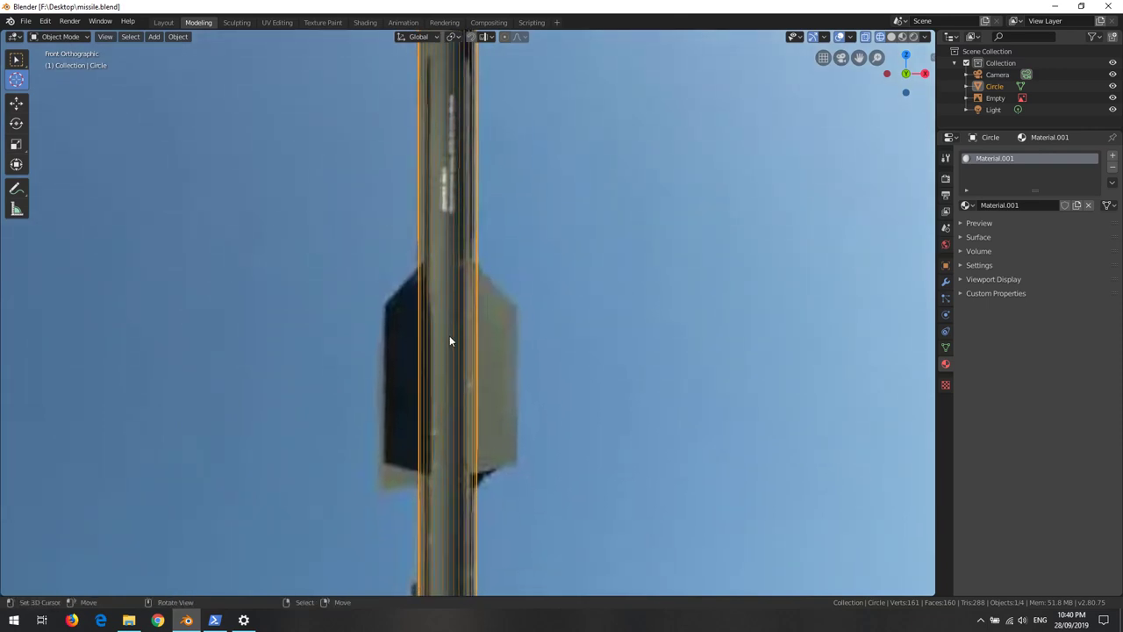
{"action": "scroll", "coordinate": [450, 340], "scroll_direction": "down", "scroll_amount": 4}
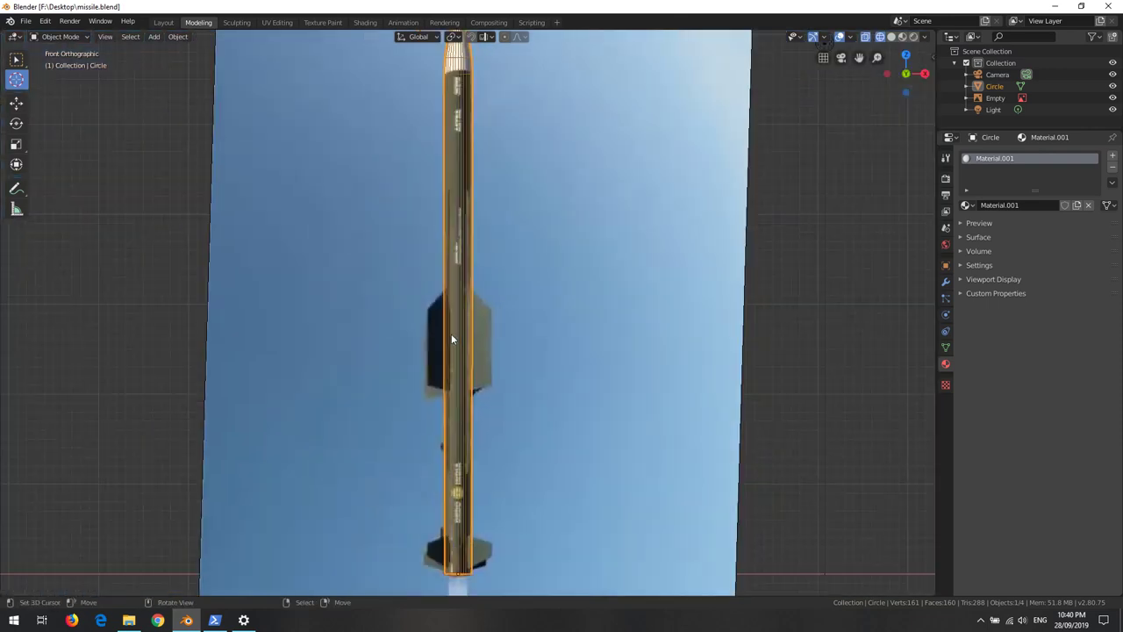
{"action": "left_click", "coordinate": [462, 285]}
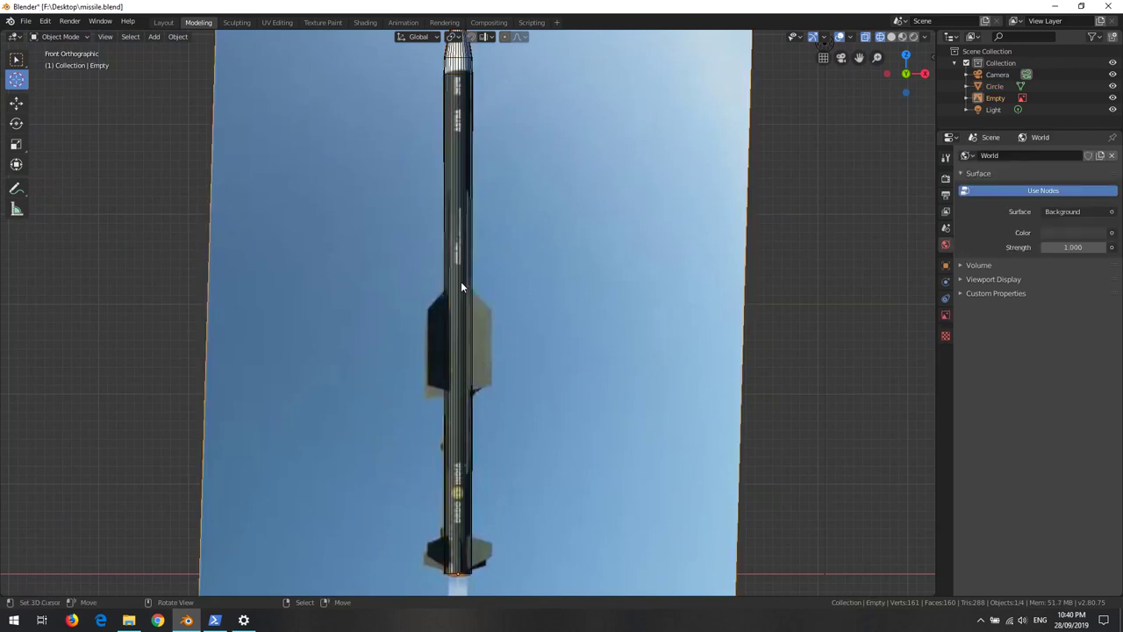
{"action": "left_click", "coordinate": [465, 290]}
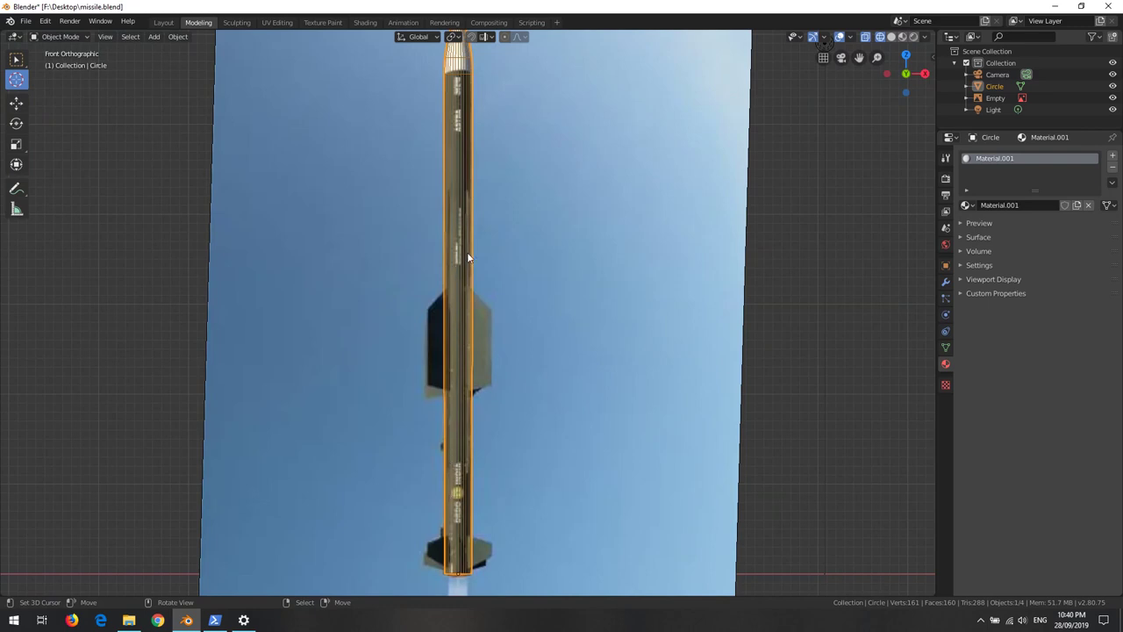
{"action": "left_click", "coordinate": [76, 36]}
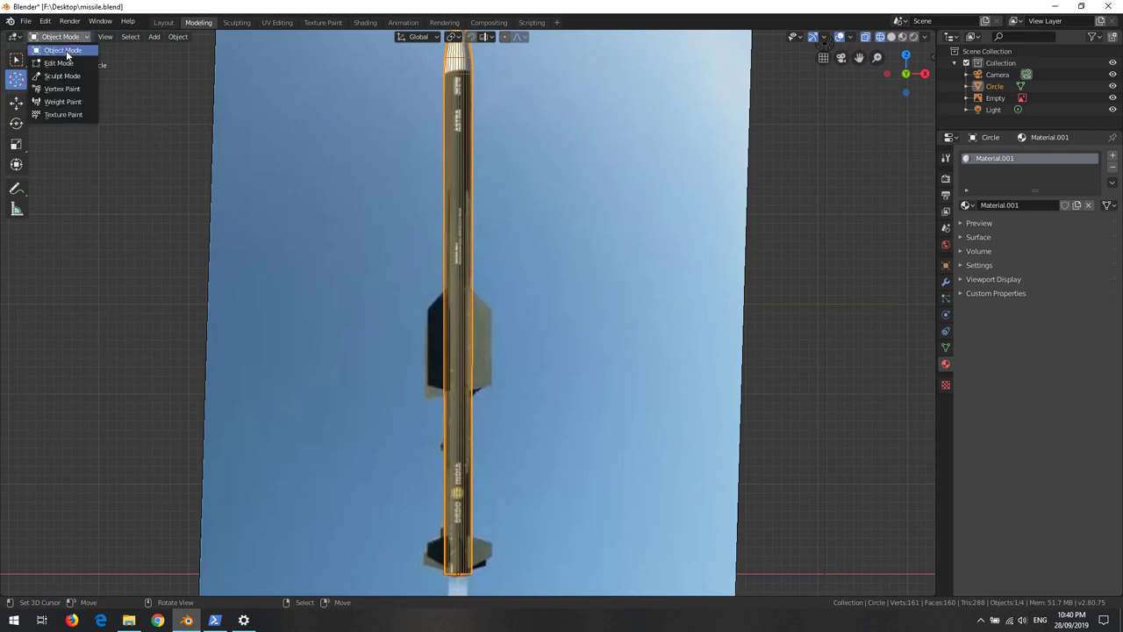
{"action": "left_click", "coordinate": [60, 64]}
Step: Add two loop cuts around the body and slide them by 0.279, placing the upper one at the middle fins' top edge
{"action": "scroll", "coordinate": [455, 329], "scroll_direction": "up", "scroll_amount": 1}
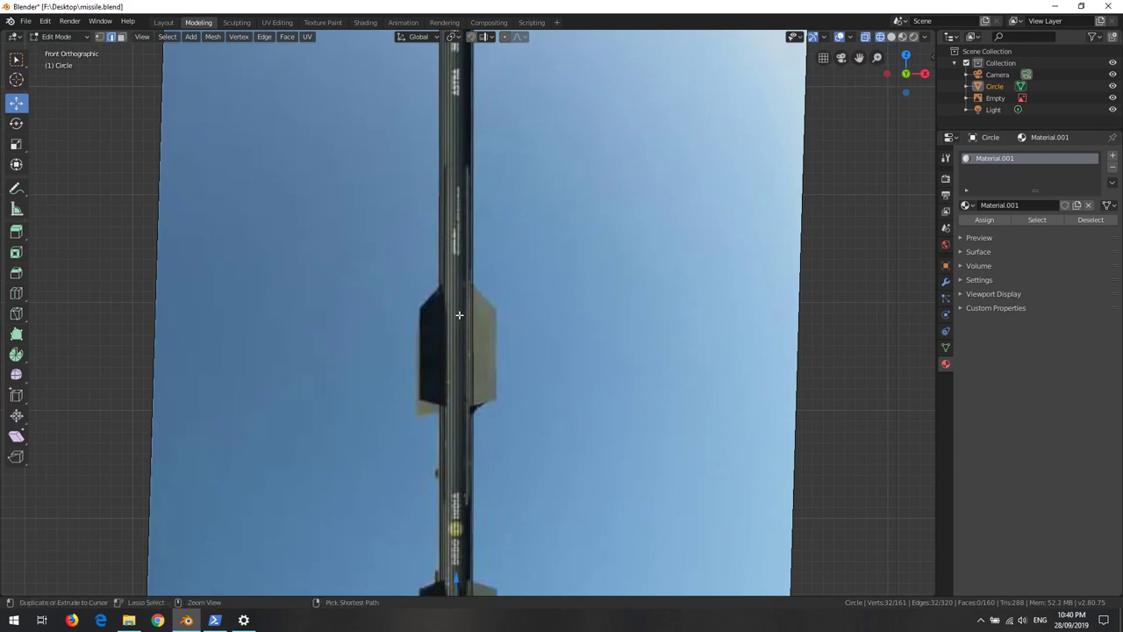
{"action": "key", "text": "ctrl+r"}
{"action": "scroll", "coordinate": [462, 309], "scroll_direction": "up", "scroll_amount": 1}
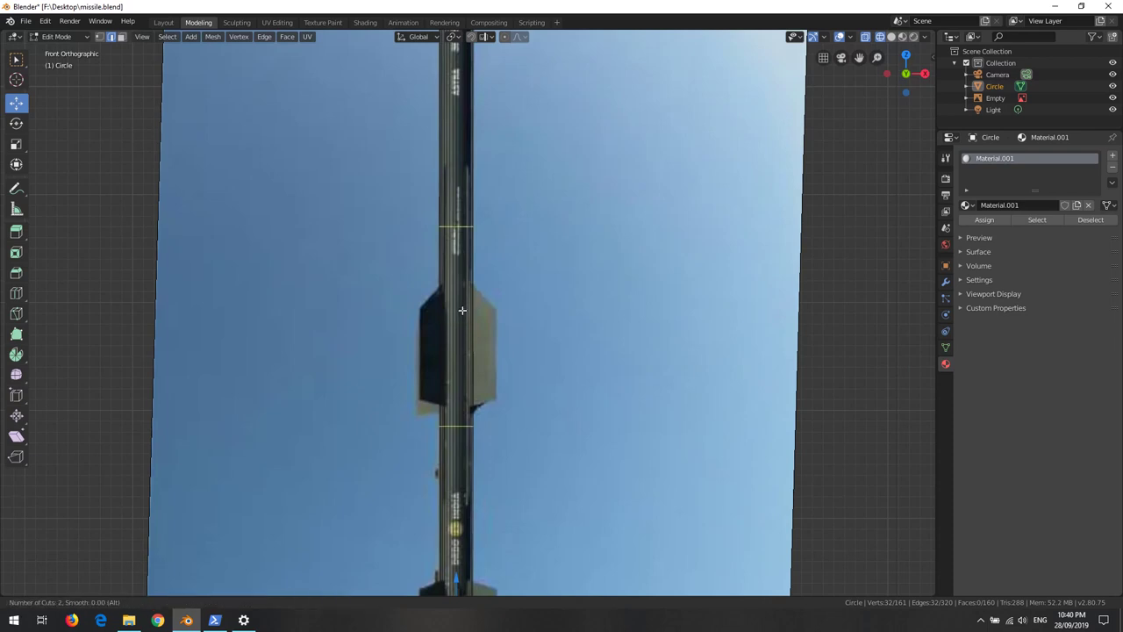
{"action": "left_click", "coordinate": [463, 310]}
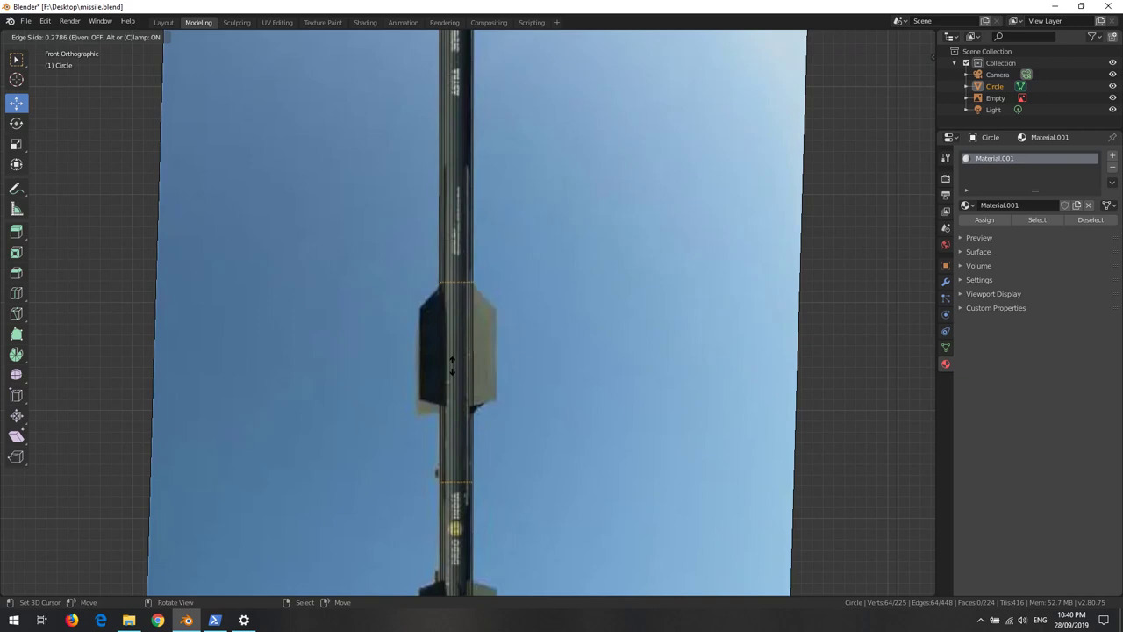
{"action": "left_click", "coordinate": [452, 364]}
Step: Move the lower new edge loop up 0.69 m along Z to the bottom edge of the middle fins
{"action": "scroll", "coordinate": [446, 483], "scroll_direction": "up", "scroll_amount": 1}
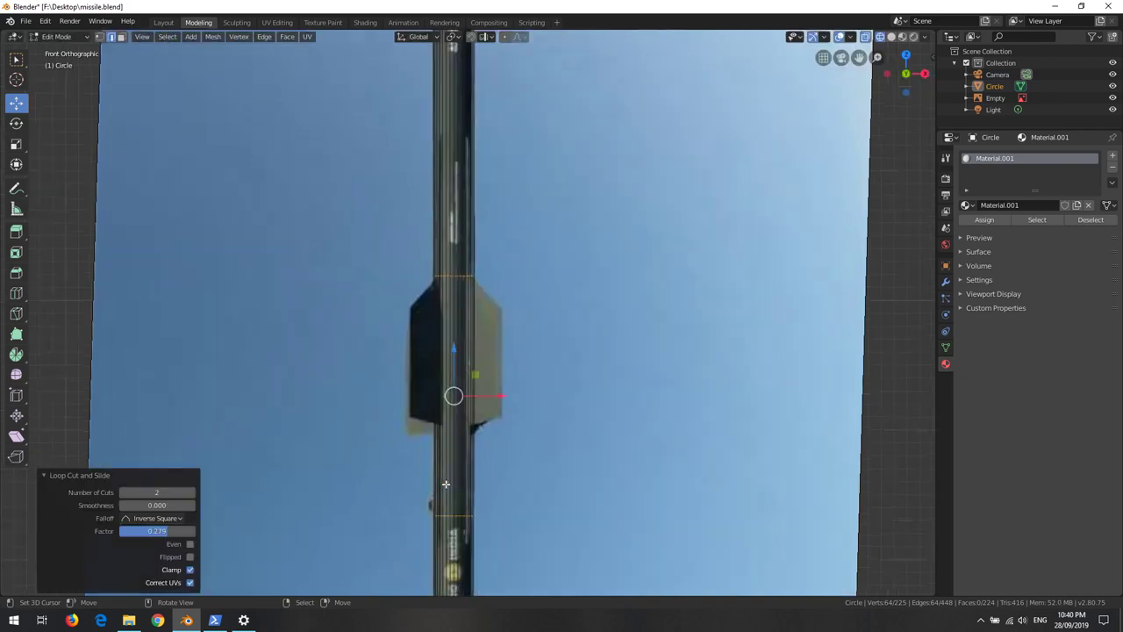
{"action": "middle_click_drag", "start_coordinate": [492, 486], "coordinate": [497, 326], "text": "shift"}
{"action": "scroll", "coordinate": [495, 423], "scroll_direction": "up", "scroll_amount": 2}
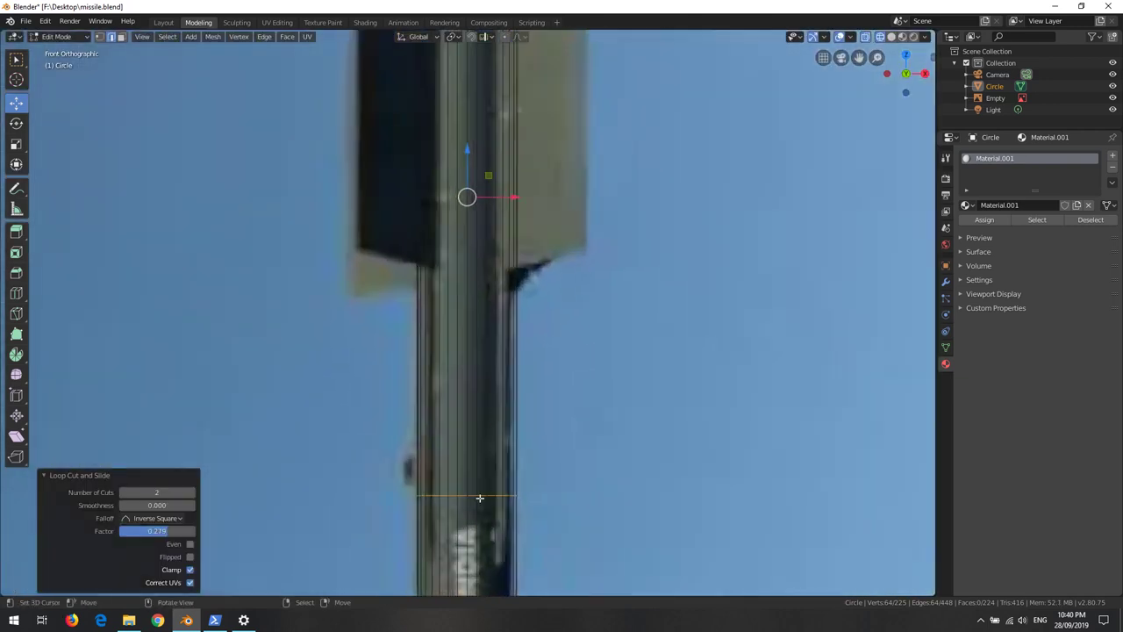
{"action": "key", "text": "alt"}
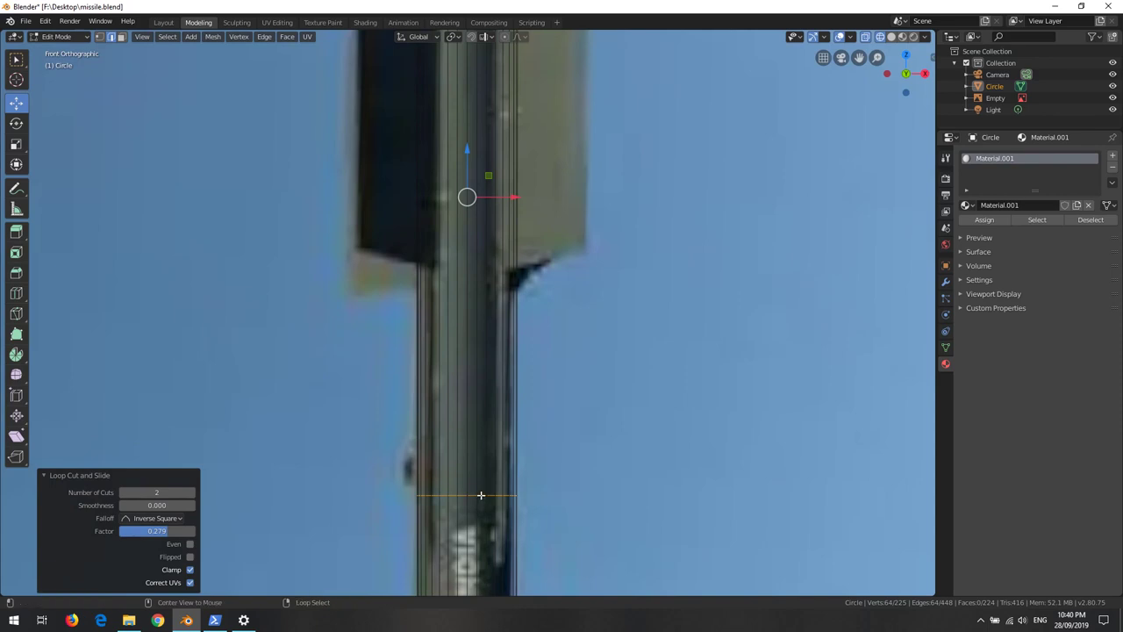
{"action": "left_click", "coordinate": [481, 494], "text": "alt"}
{"action": "left_click_drag", "start_coordinate": [466, 493], "coordinate": [474, 224]}
Step: Add one loop cut between the middle and tail fins, slid by -0.101 to the INDIA lettering
{"action": "scroll", "coordinate": [485, 322], "scroll_direction": "down", "scroll_amount": 6}
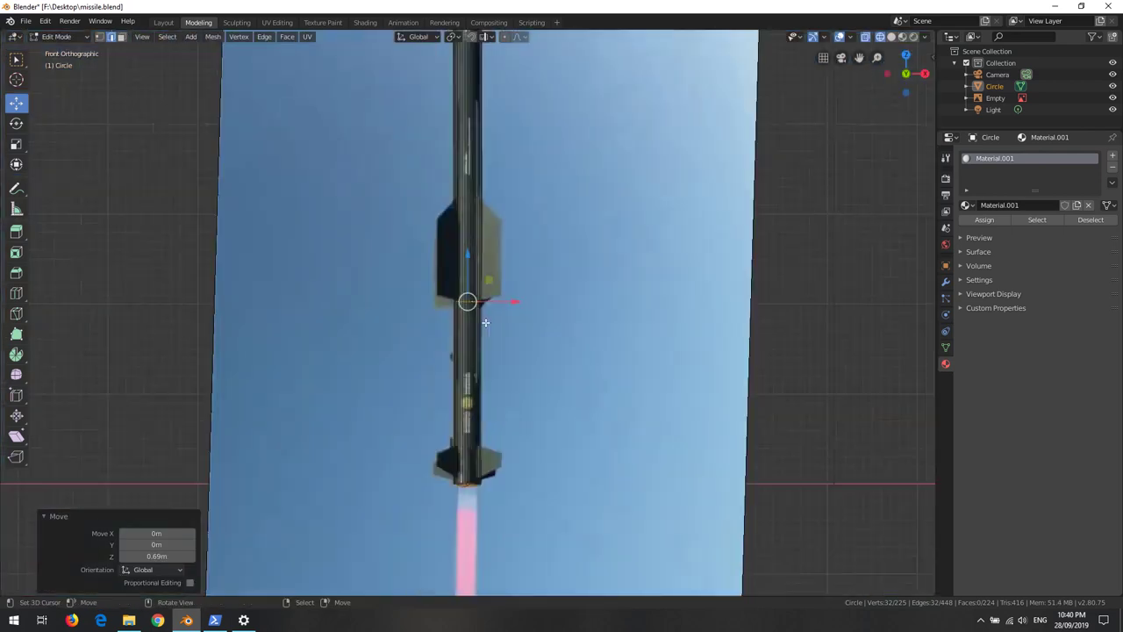
{"action": "scroll", "coordinate": [485, 322], "scroll_direction": "down", "scroll_amount": 1}
{"action": "key", "text": "shift"}
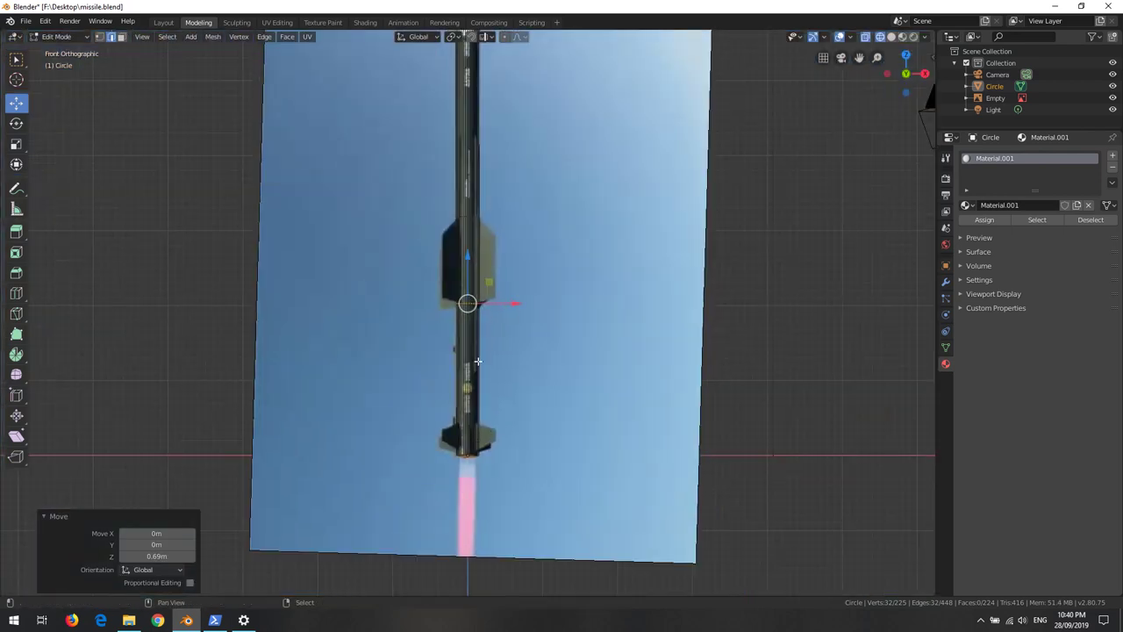
{"action": "middle_click_drag", "start_coordinate": [478, 360], "coordinate": [484, 248], "text": "shift"}
{"action": "middle_click_drag", "start_coordinate": [474, 140], "coordinate": [419, 149], "text": "shift"}
{"action": "scroll", "coordinate": [430, 285], "scroll_direction": "up", "scroll_amount": 5}
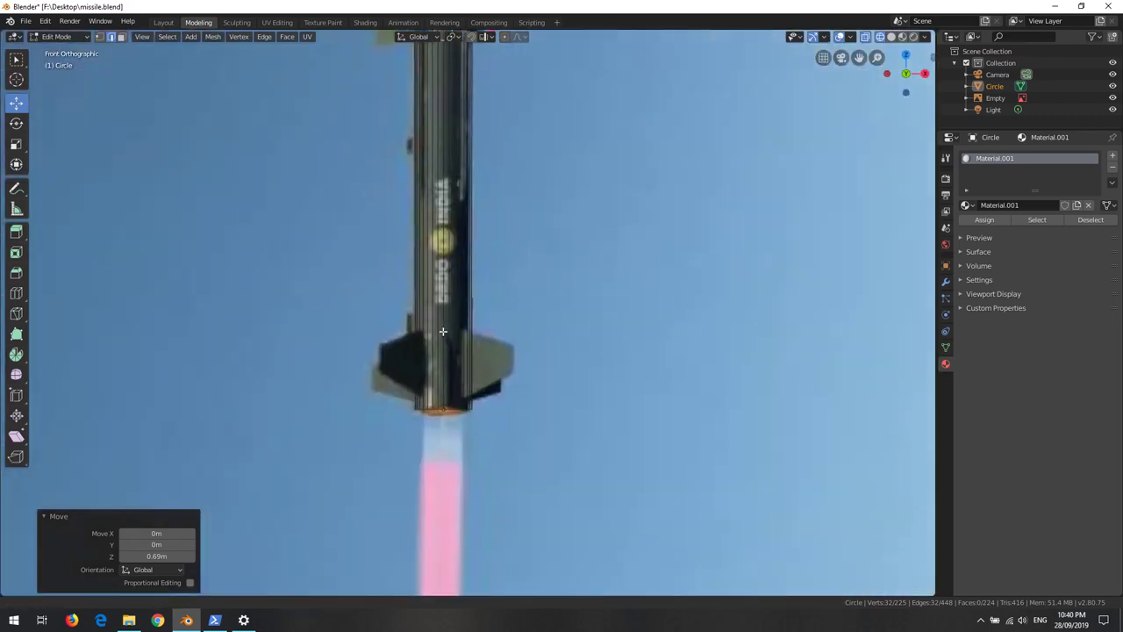
{"action": "scroll", "coordinate": [443, 331], "scroll_direction": "up", "scroll_amount": 2}
{"action": "middle_click_drag", "start_coordinate": [425, 302], "coordinate": [441, 414], "text": "shift"}
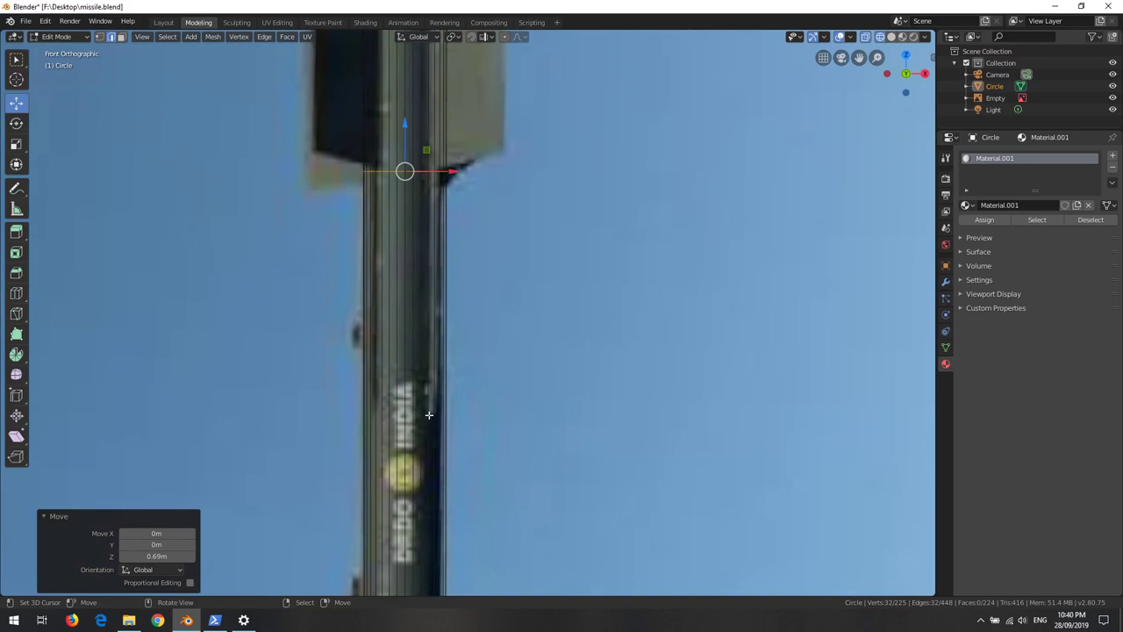
{"action": "key", "text": "ctrl+r"}
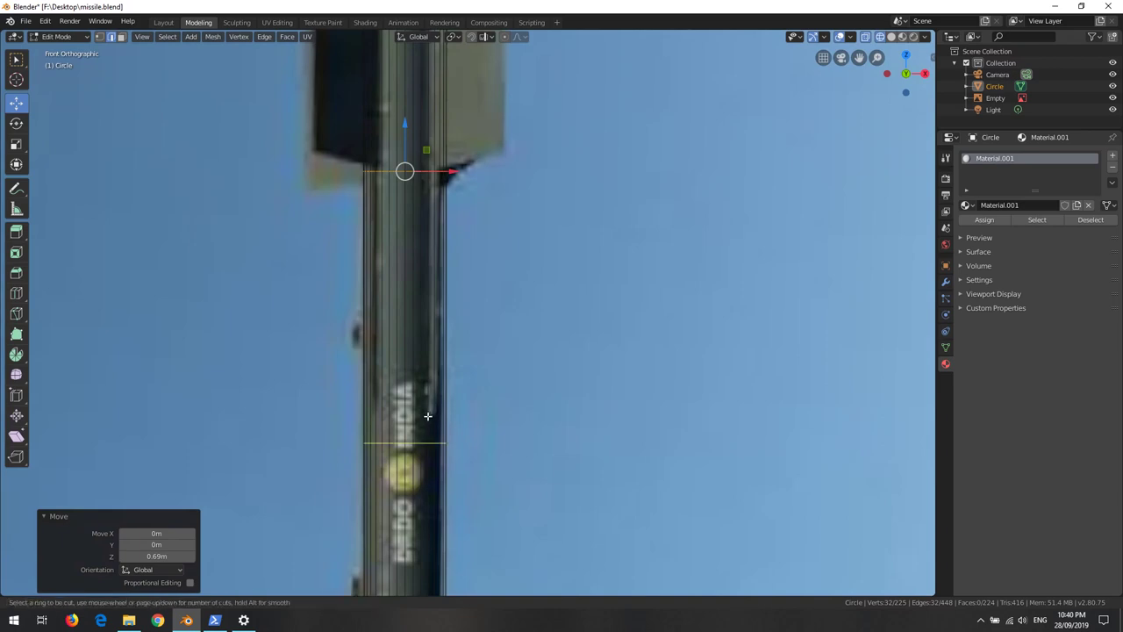
{"action": "left_click", "coordinate": [427, 416]}
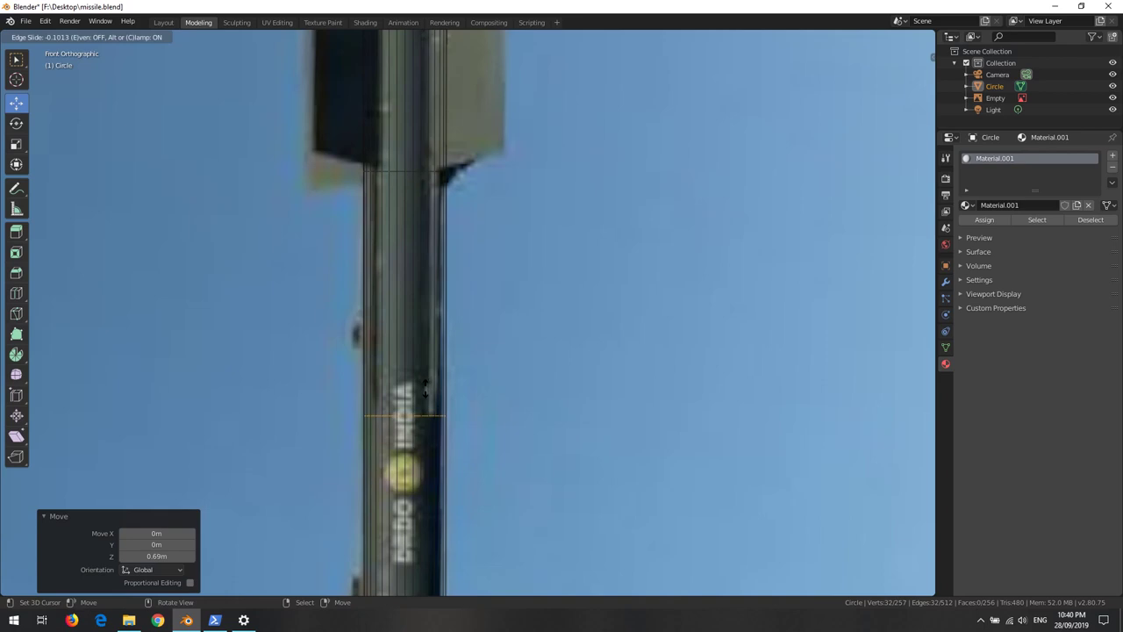
{"action": "left_click", "coordinate": [425, 390]}
Step: Add one loop cut between the nose cone and the middle fins, slid by 0.075 to below the ASTRA lettering
{"action": "scroll", "coordinate": [433, 369], "scroll_direction": "down", "scroll_amount": 4}
{"action": "scroll", "coordinate": [424, 239], "scroll_direction": "up", "scroll_amount": 4}
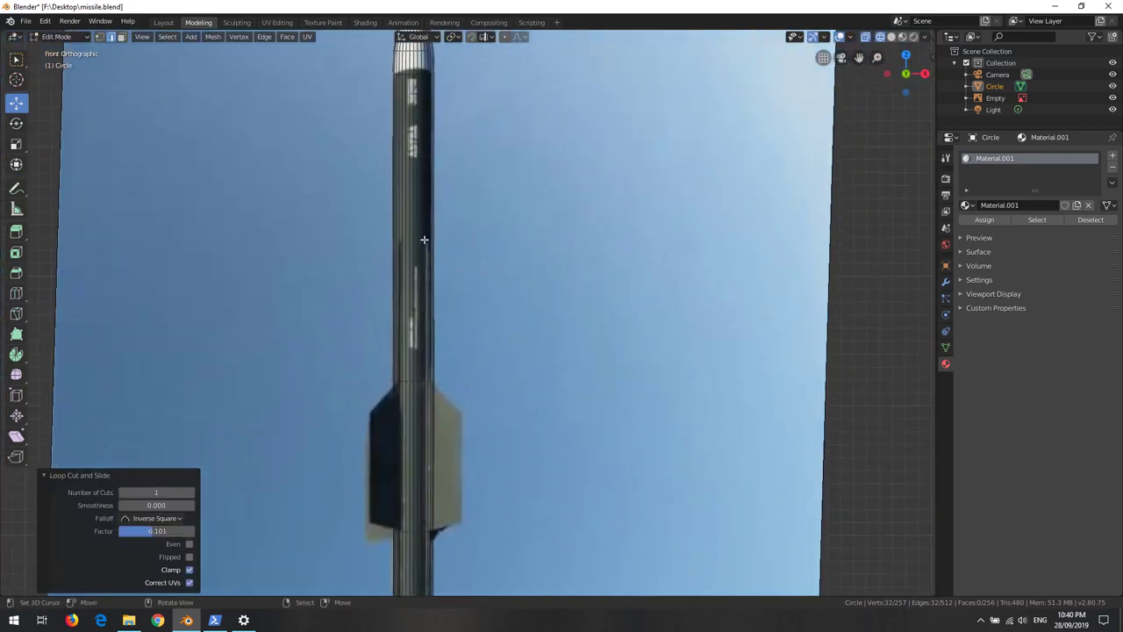
{"action": "scroll", "coordinate": [424, 238], "scroll_direction": "up", "scroll_amount": 2}
{"action": "key", "text": "ctrl+r"}
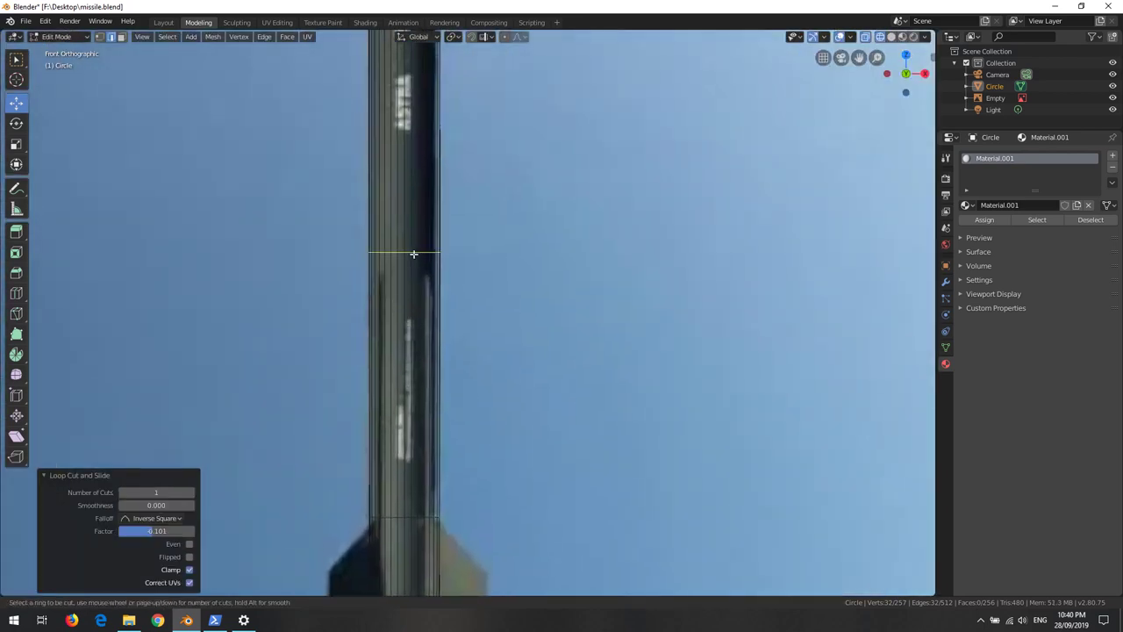
{"action": "left_click", "coordinate": [413, 253]}
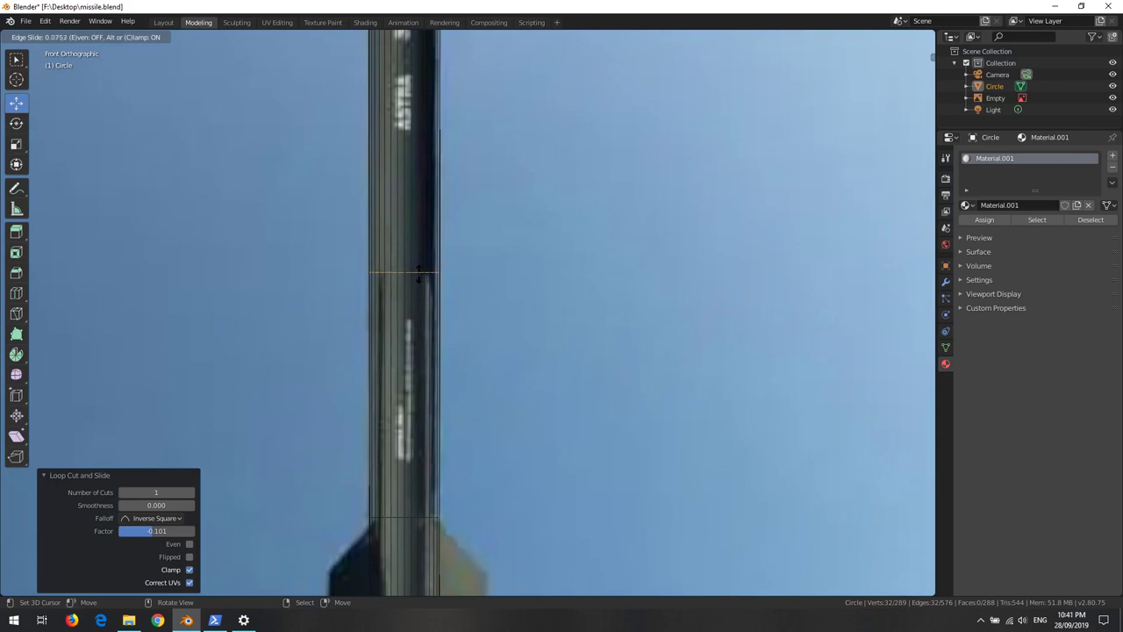
{"action": "left_click", "coordinate": [419, 277]}
Step: Add two loop cuts on the tail section and slide them by 0.833 to line up with the tail fins' top and bottom
{"action": "scroll", "coordinate": [425, 369], "scroll_direction": "down", "scroll_amount": 5}
{"action": "middle_click_drag", "start_coordinate": [424, 375], "coordinate": [422, 236], "text": "shift"}
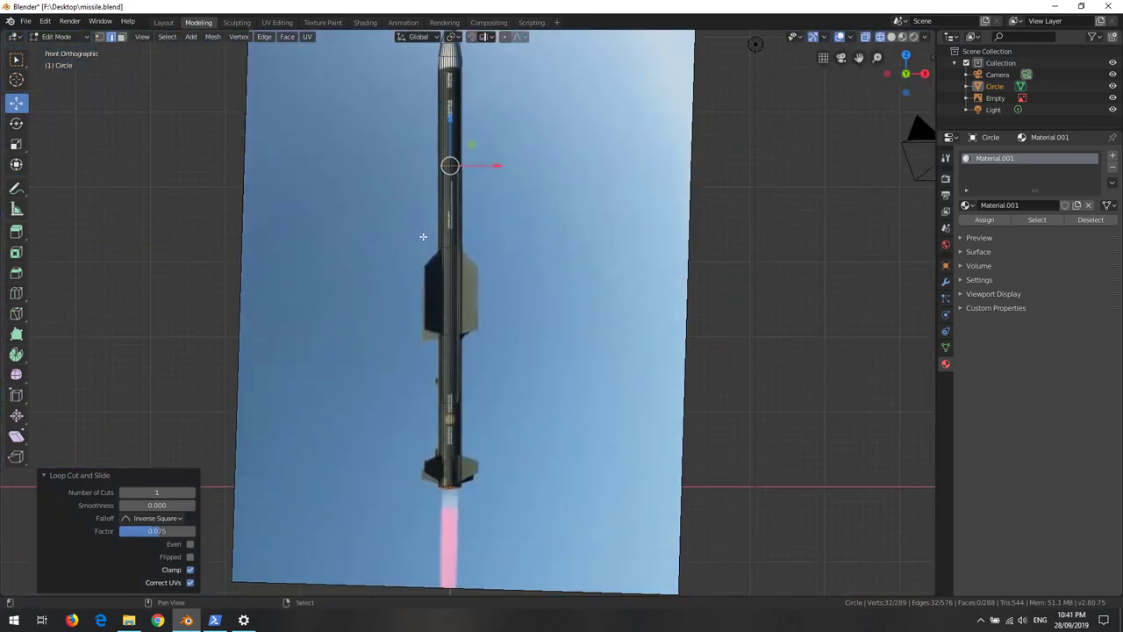
{"action": "scroll", "coordinate": [456, 372], "scroll_direction": "up", "scroll_amount": 3}
{"action": "middle_click_drag", "start_coordinate": [471, 421], "coordinate": [483, 382], "text": "shift"}
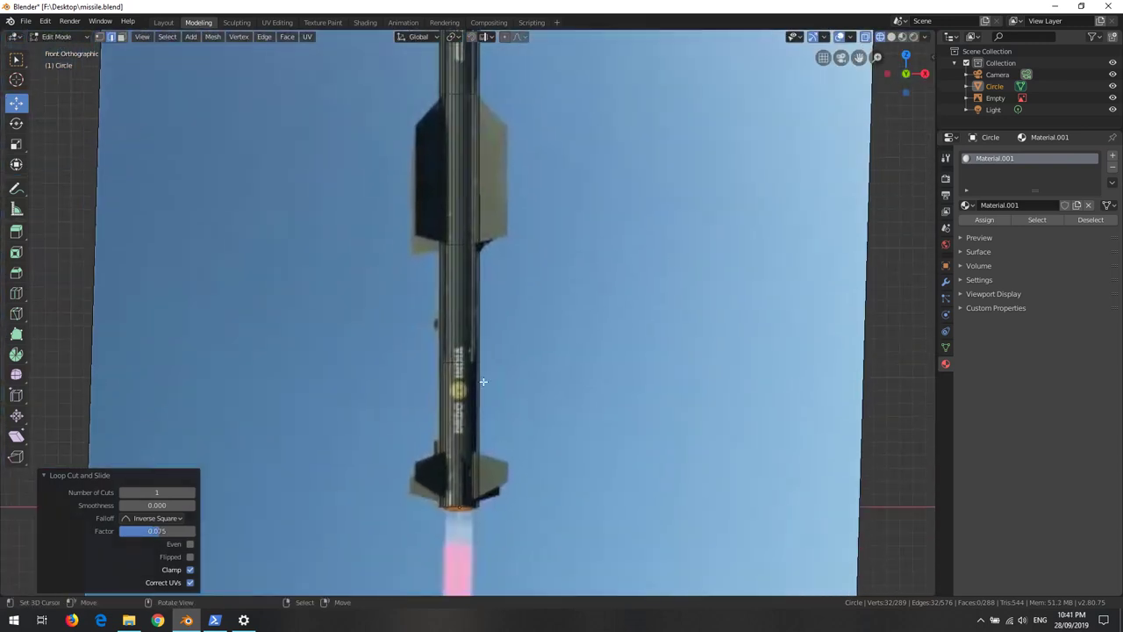
{"action": "scroll", "coordinate": [470, 429], "scroll_direction": "up", "scroll_amount": 5}
{"action": "scroll", "coordinate": [465, 408], "scroll_direction": "down", "scroll_amount": 2}
{"action": "scroll", "coordinate": [459, 340], "scroll_direction": "up", "scroll_amount": 4}
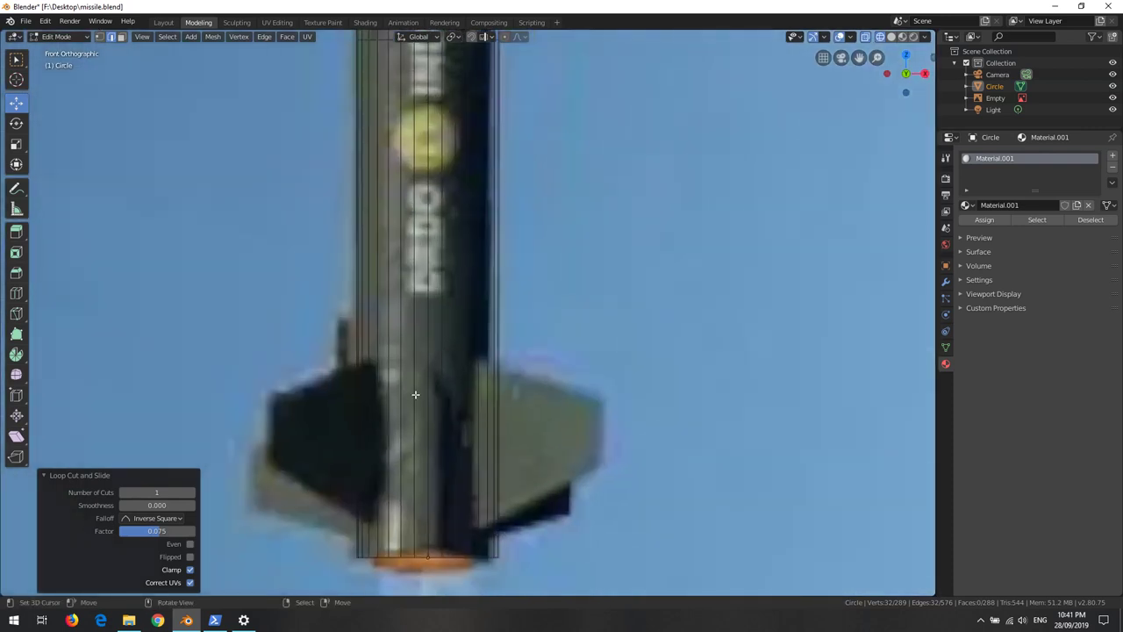
{"action": "key", "text": "ctrl+r"}
{"action": "scroll", "coordinate": [415, 399], "scroll_direction": "up", "scroll_amount": 1}
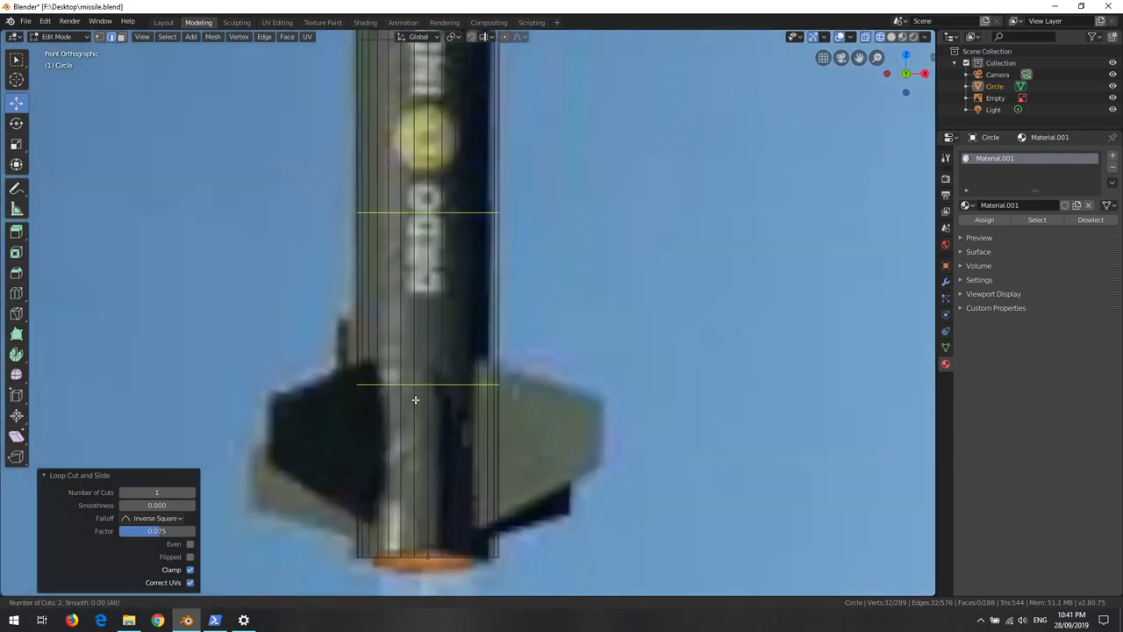
{"action": "left_click", "coordinate": [415, 399]}
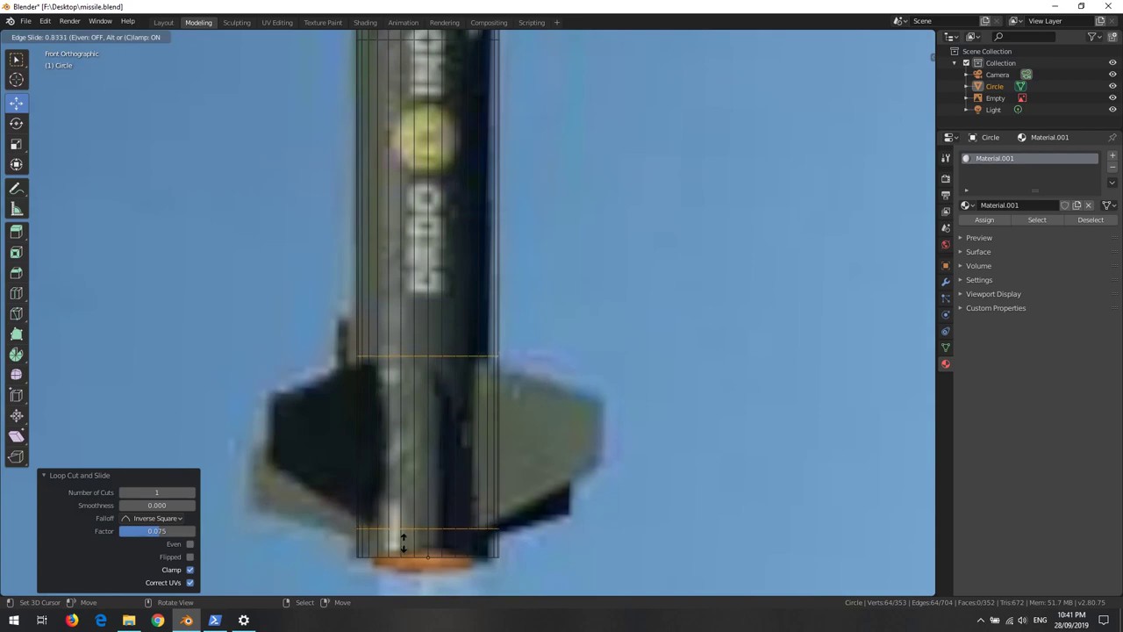
{"action": "left_click", "coordinate": [404, 543]}
{"action": "scroll", "coordinate": [452, 353], "scroll_direction": "down", "scroll_amount": 3}
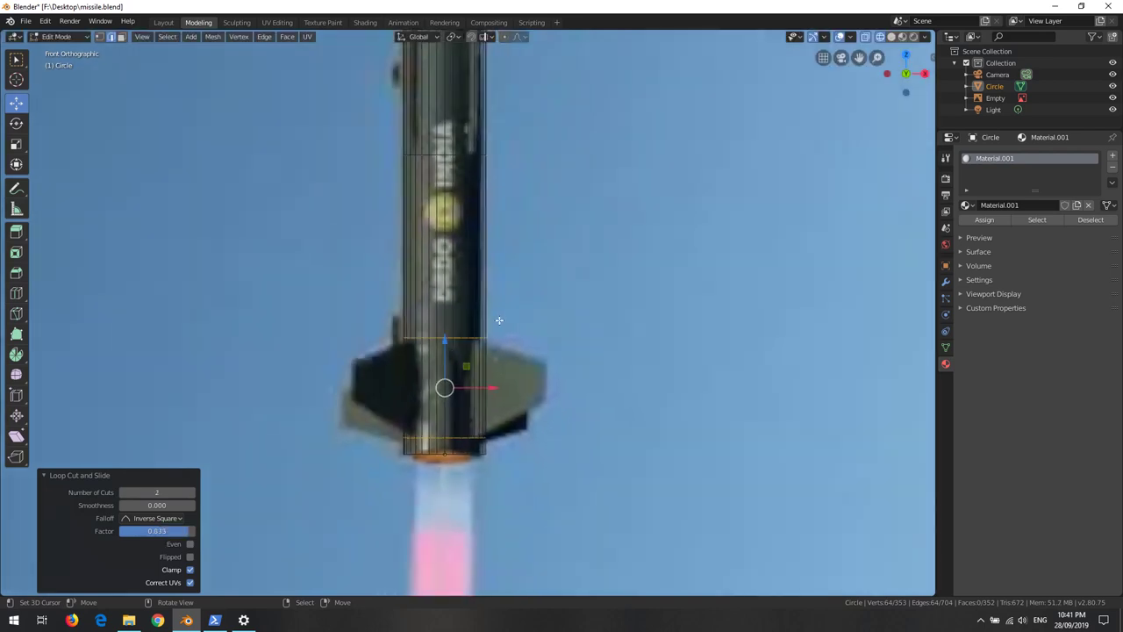
{"action": "scroll", "coordinate": [500, 318], "scroll_direction": "down", "scroll_amount": 2}
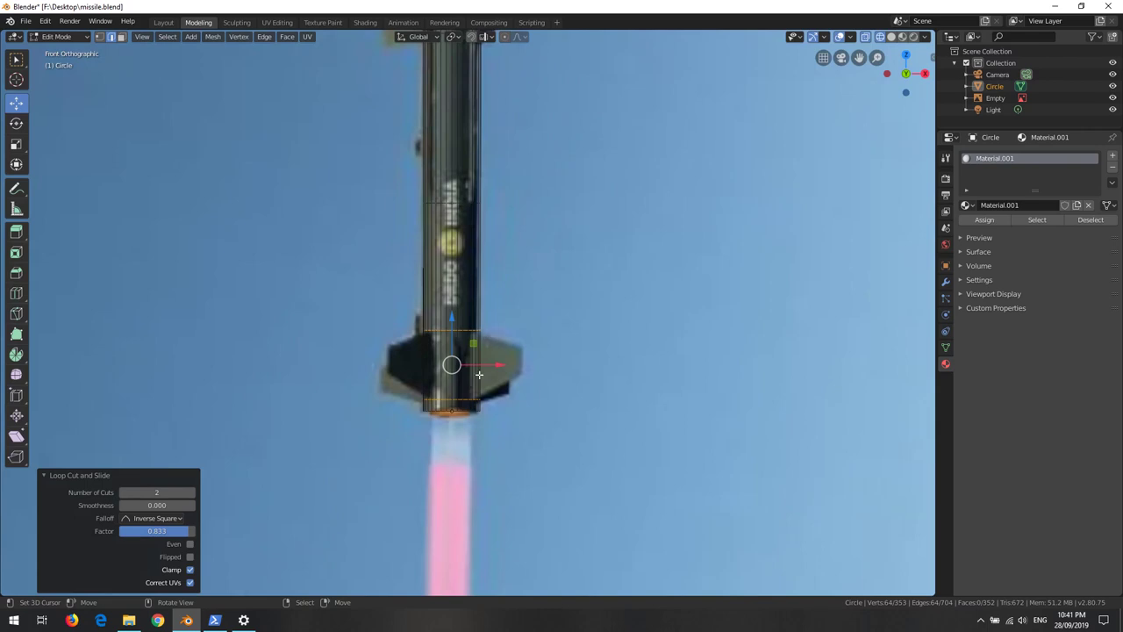
Step: Select the edge loop at the bottom edge of the tail fins
{"action": "scroll", "coordinate": [460, 407], "scroll_direction": "up", "scroll_amount": 3}
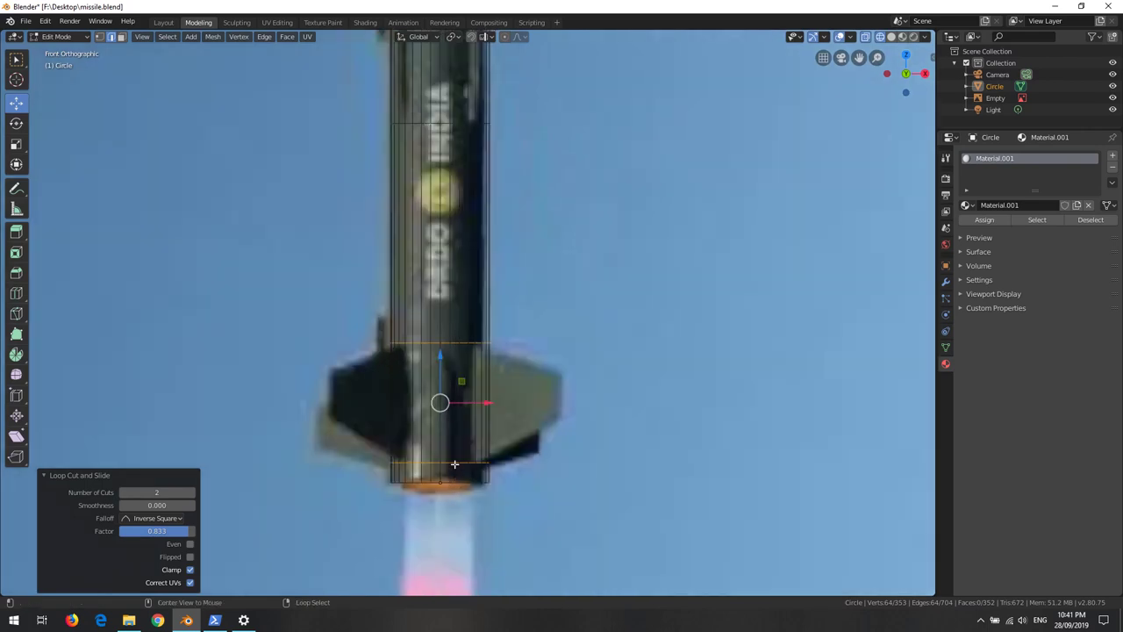
{"action": "left_click", "coordinate": [443, 461], "text": "alt"}
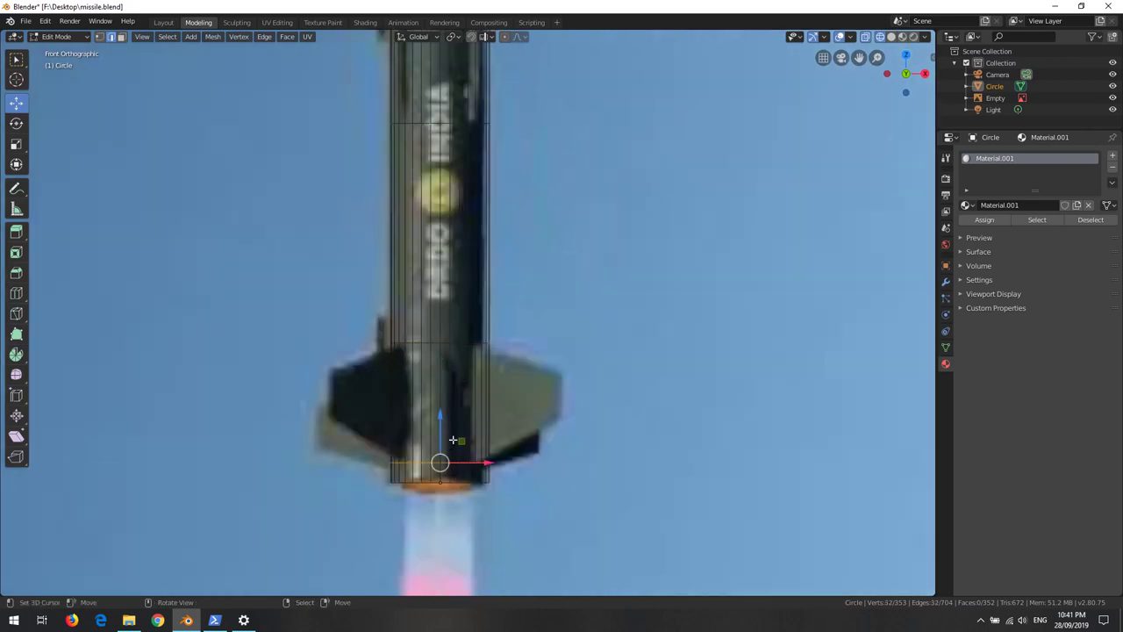
{"action": "left_click_drag", "start_coordinate": [443, 440], "coordinate": [443, 440]}
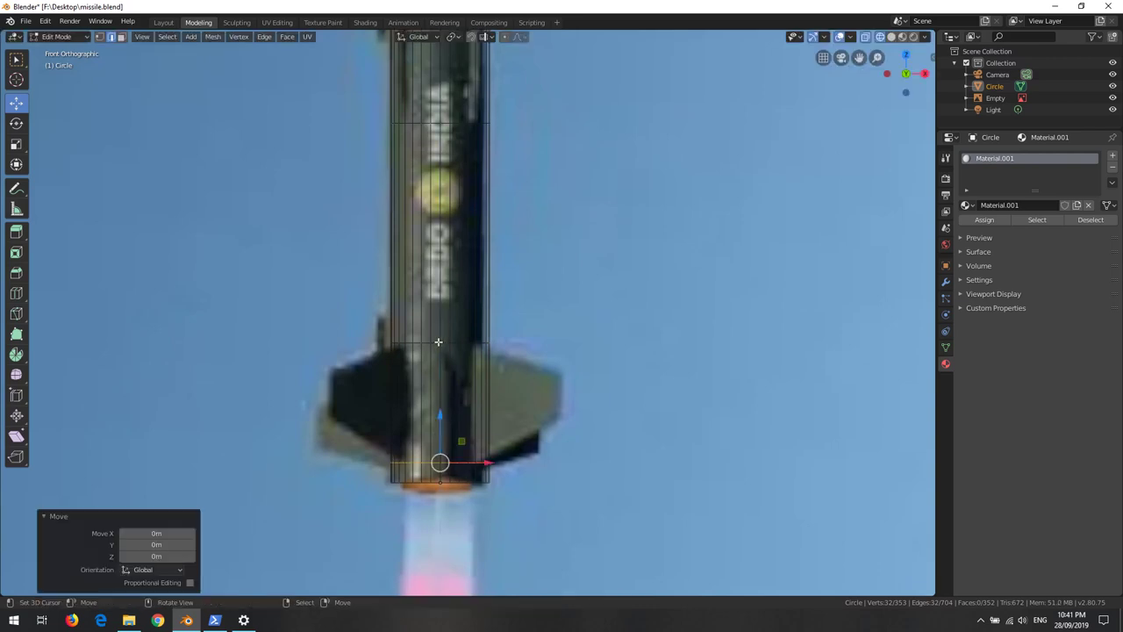
Step: Examine how the edge loops along the body line up with the middle fins in the reference image
{"action": "scroll", "coordinate": [452, 329], "scroll_direction": "down", "scroll_amount": 6}
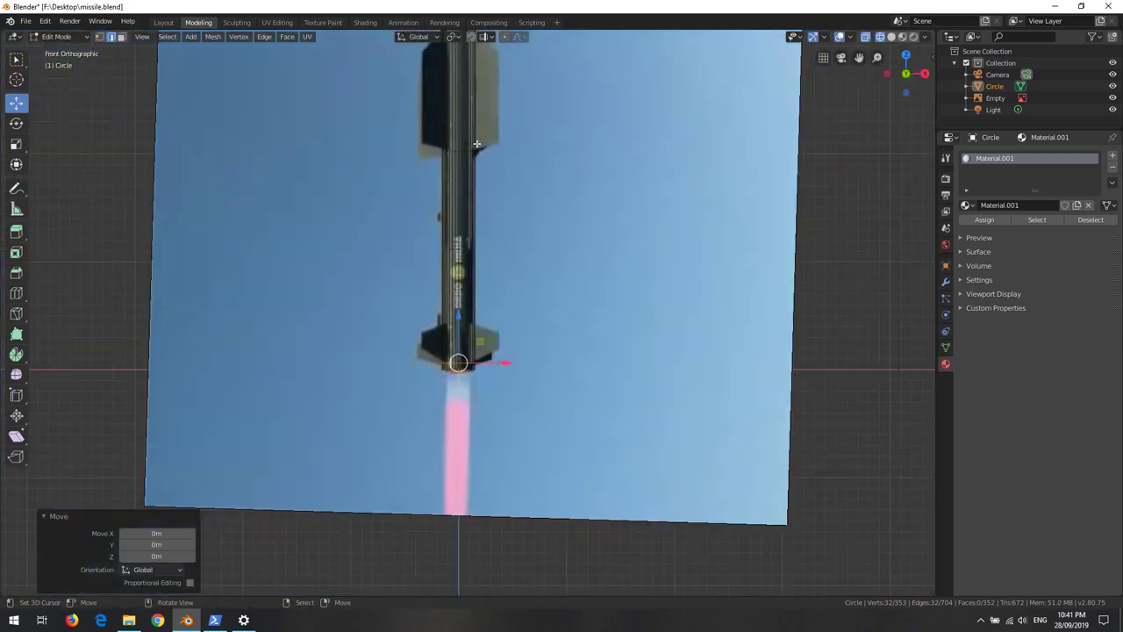
{"action": "scroll", "coordinate": [485, 313], "scroll_direction": "up", "scroll_amount": 5}
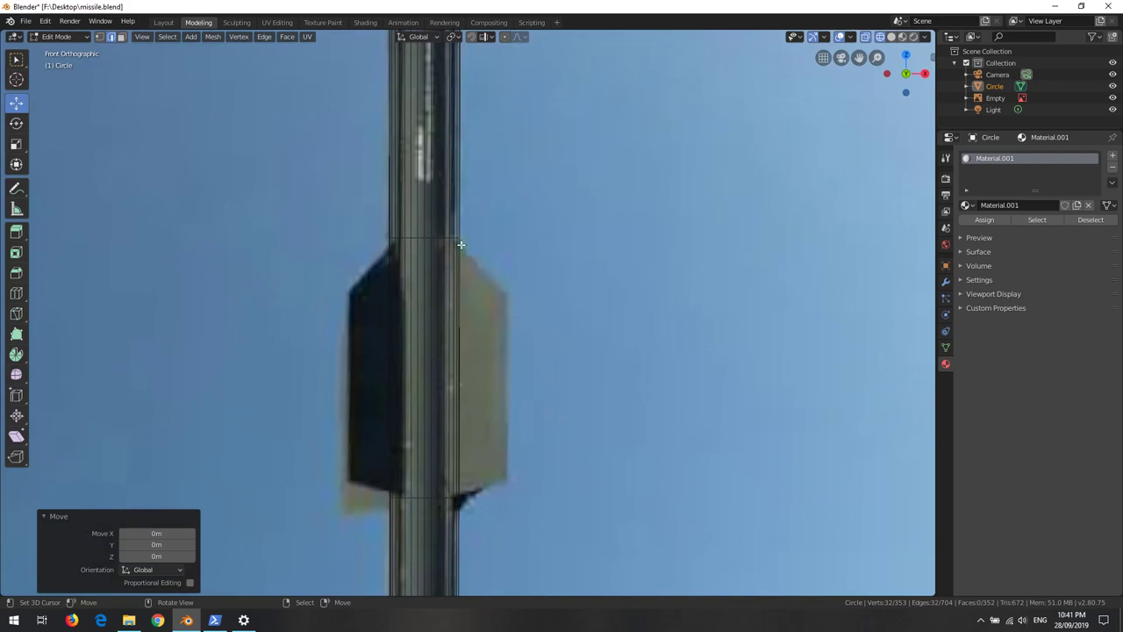
{"action": "scroll", "coordinate": [459, 244], "scroll_direction": "up", "scroll_amount": 2}
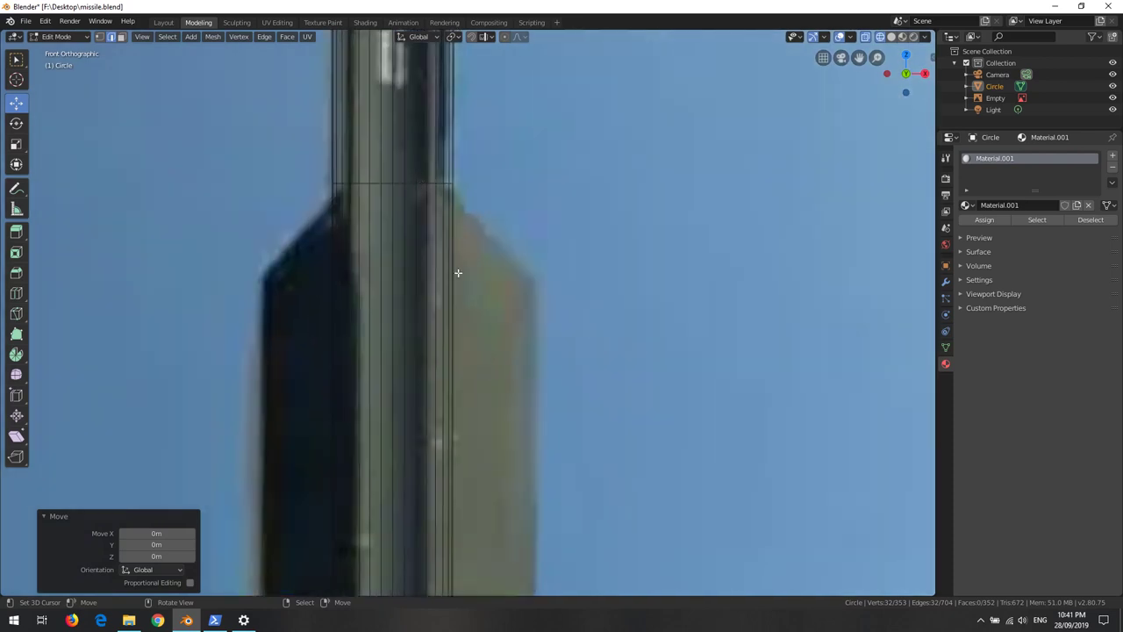
{"action": "scroll", "coordinate": [458, 273], "scroll_direction": "down", "scroll_amount": 3}
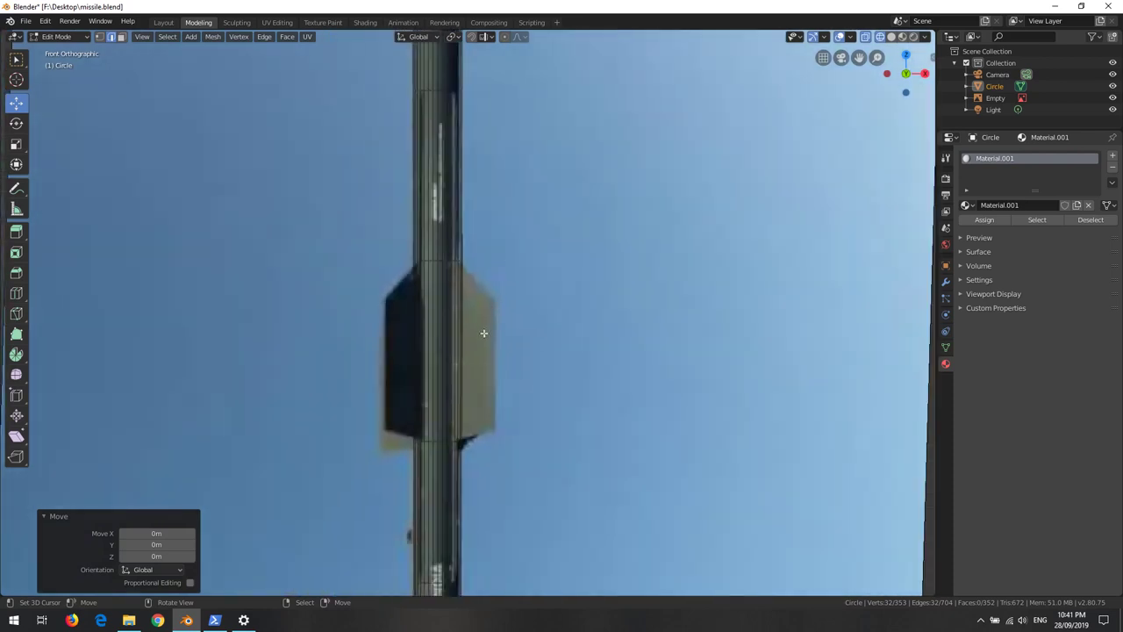
{"action": "scroll", "coordinate": [503, 316], "scroll_direction": "down", "scroll_amount": 4}
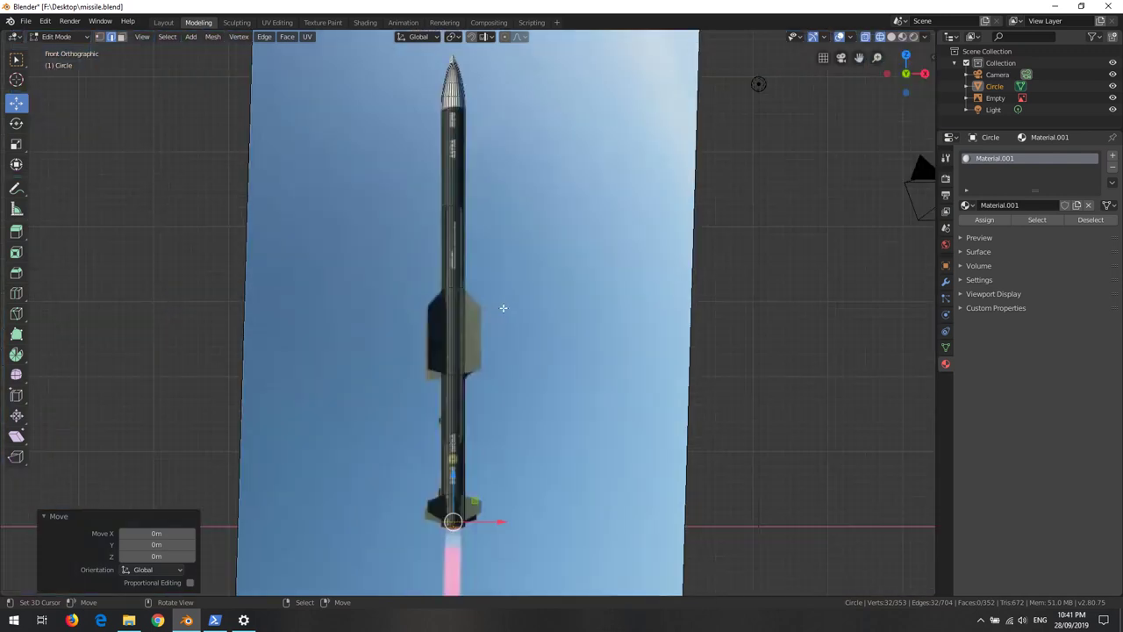
{"action": "scroll", "coordinate": [476, 253], "scroll_direction": "up", "scroll_amount": 2}
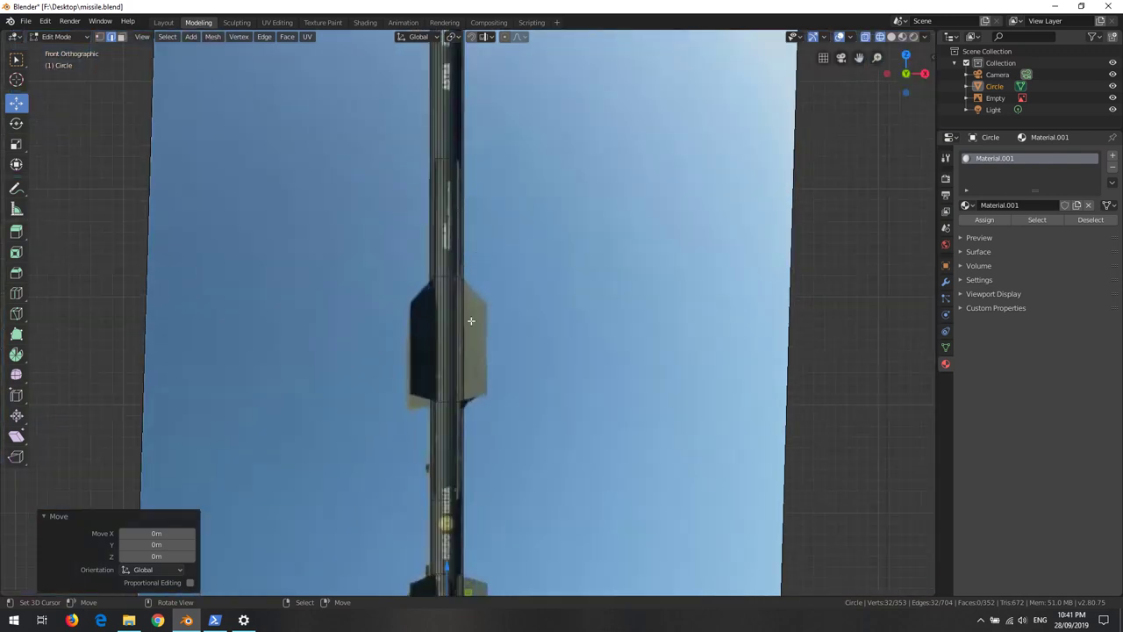
Step: Switch the viewport to solid shading while viewing the middle section of the missile at an angle
{"action": "middle_click_drag", "start_coordinate": [506, 263], "coordinate": [478, 298]}
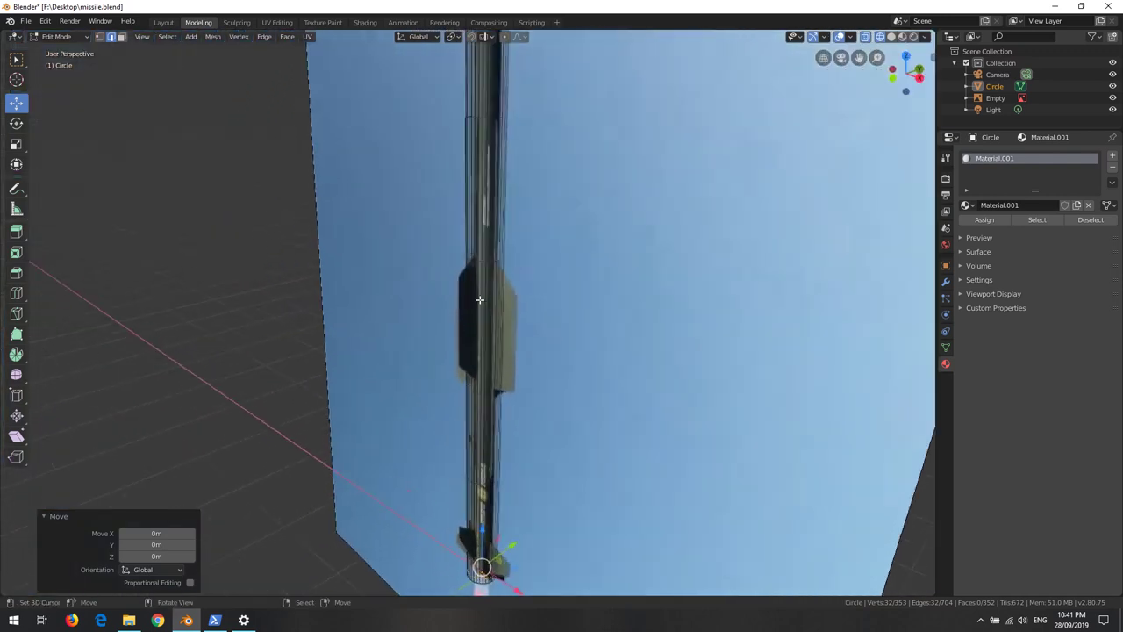
{"action": "scroll", "coordinate": [480, 300], "scroll_direction": "up", "scroll_amount": 3}
{"action": "key", "text": "z"}
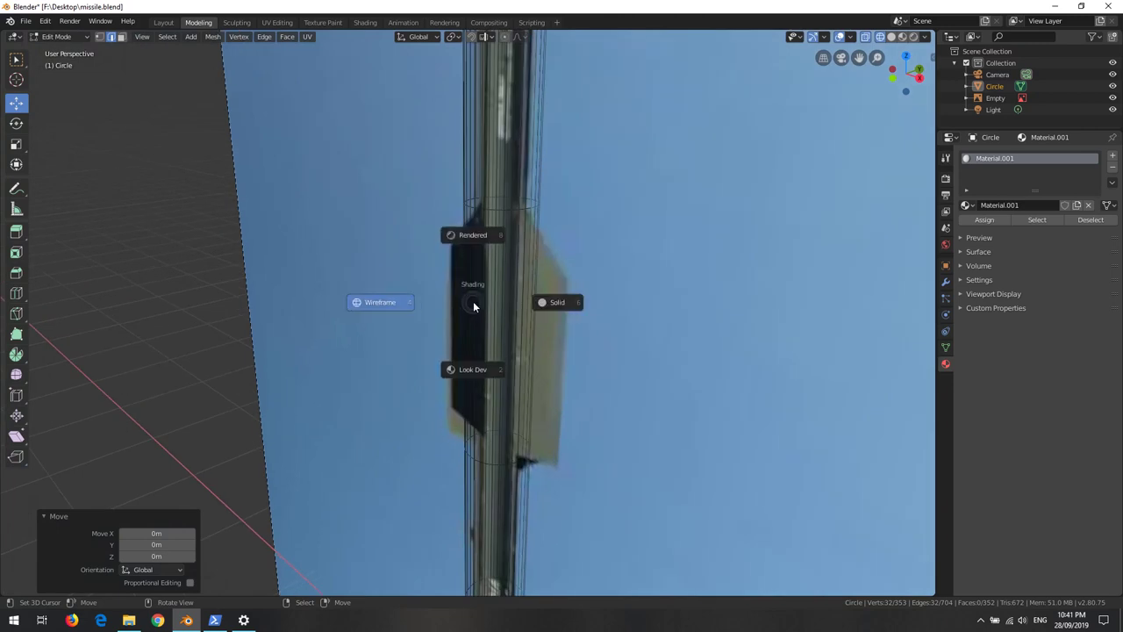
{"action": "left_click", "coordinate": [542, 307]}
Step: Hide the Empty reference image to see the missile body alone, and show it again
{"action": "scroll", "coordinate": [543, 305], "scroll_direction": "down", "scroll_amount": 5}
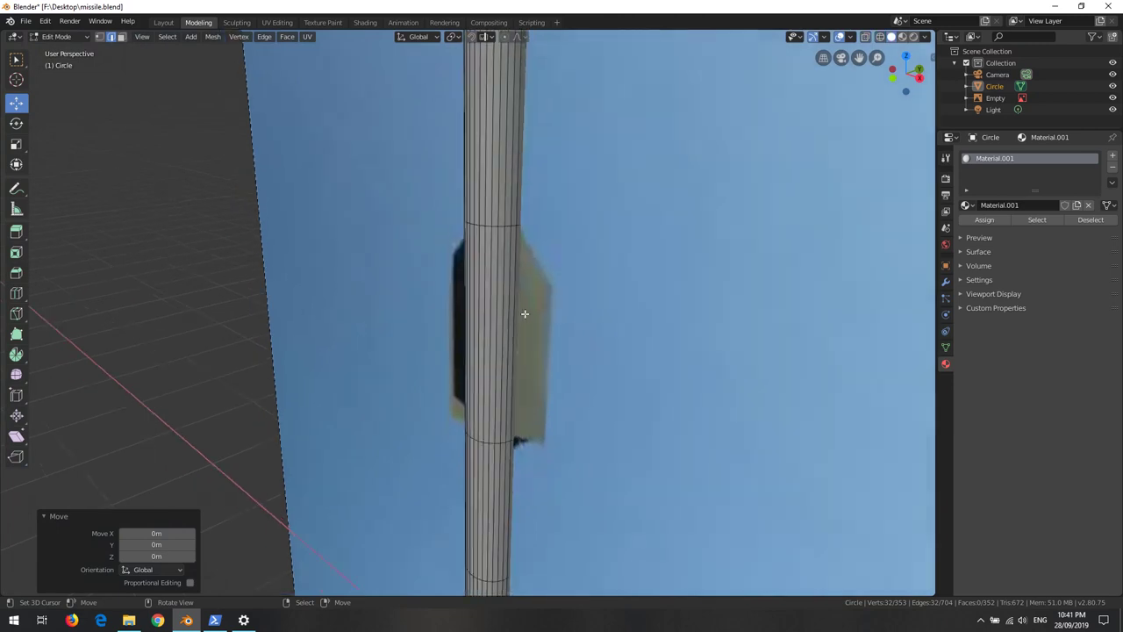
{"action": "left_click", "coordinate": [1112, 98]}
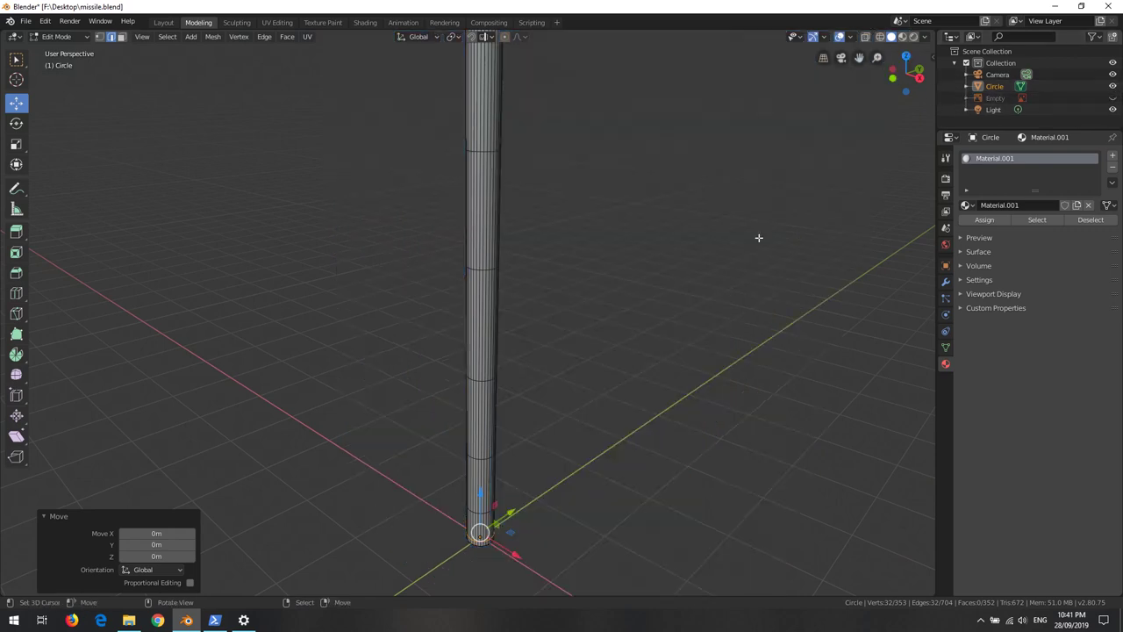
{"action": "left_click", "coordinate": [1113, 98]}
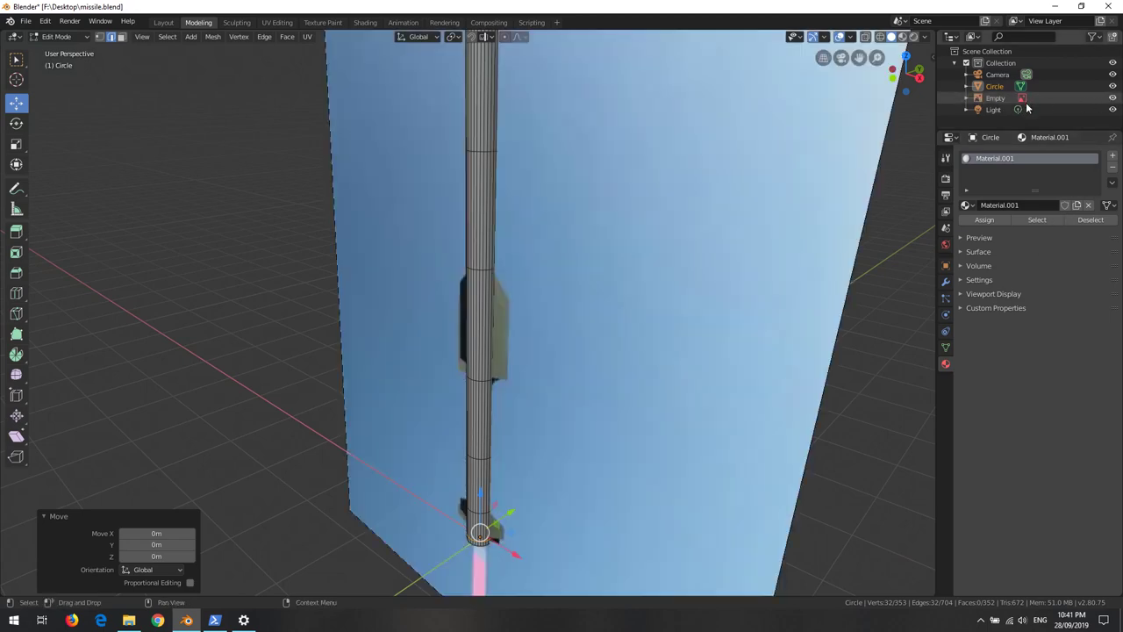
{"action": "left_click", "coordinate": [986, 251]}
{"action": "left_click", "coordinate": [986, 252]}
{"action": "left_click", "coordinate": [986, 295]}
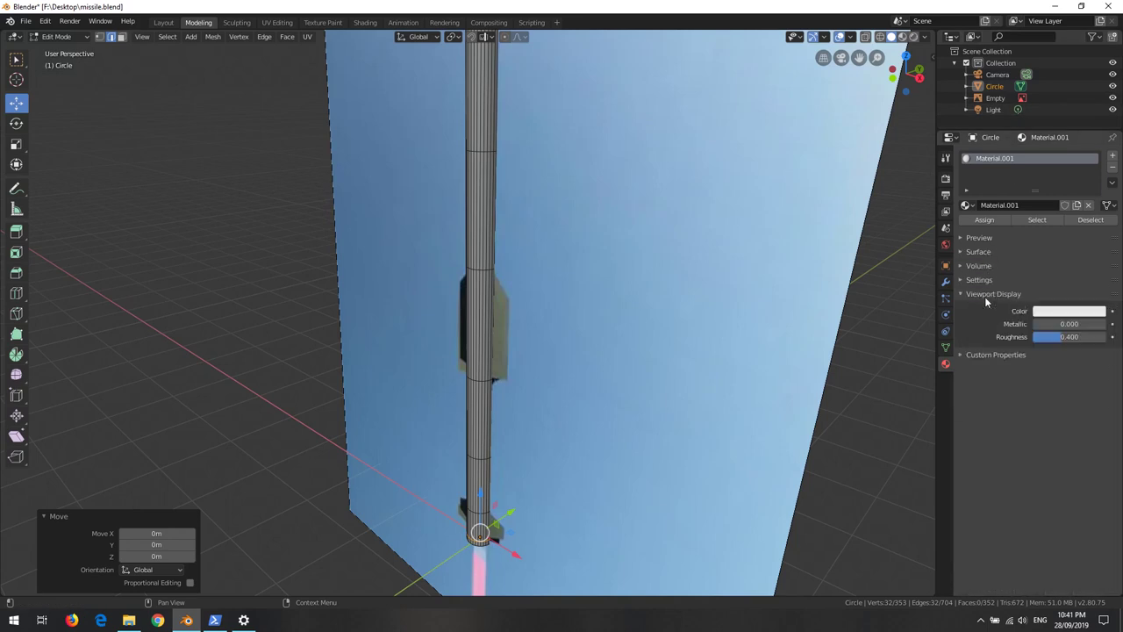
{"action": "left_click", "coordinate": [985, 297]}
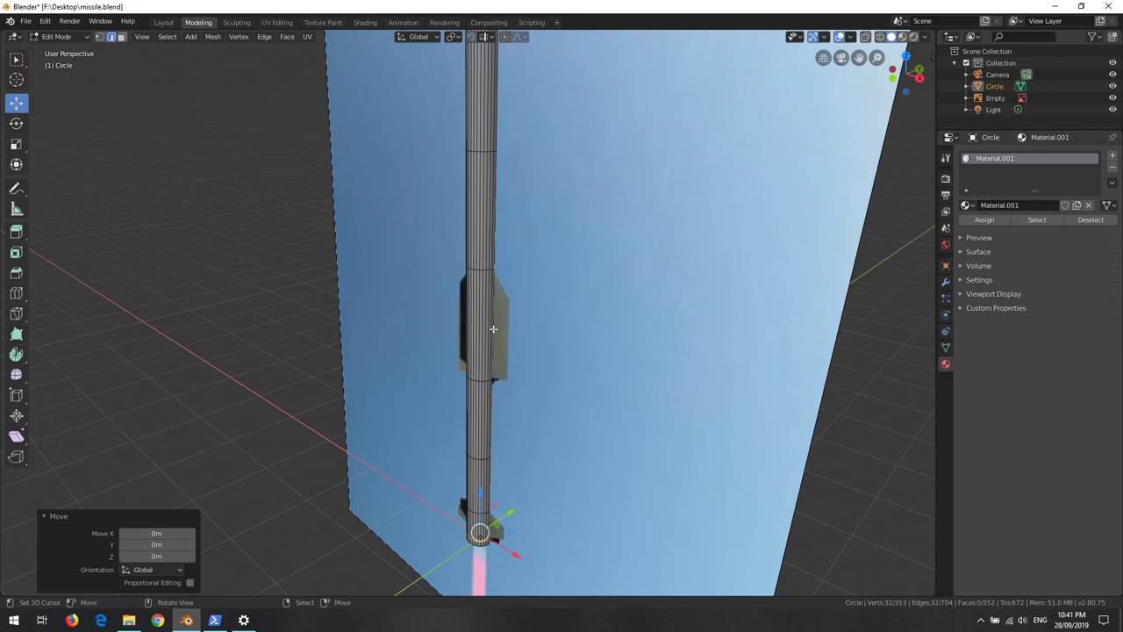
{"action": "scroll", "coordinate": [493, 328], "scroll_direction": "up", "scroll_amount": 2}
{"action": "middle_click_drag", "start_coordinate": [489, 325], "coordinate": [533, 325]}
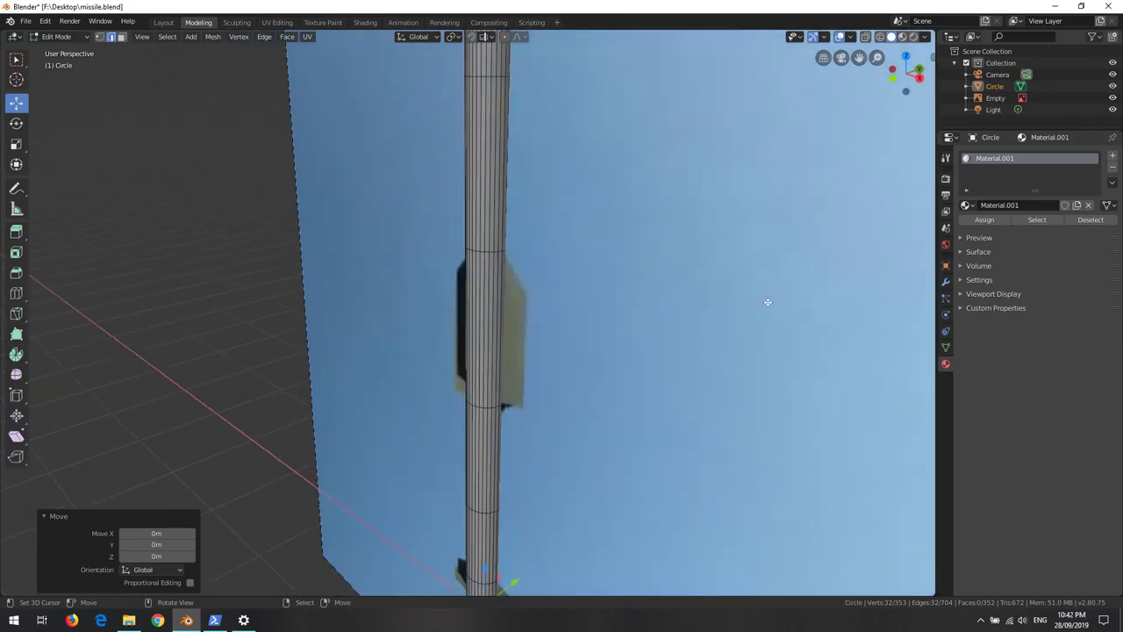
Step: Switch to face selection and select two adjacent long faces on the missile body's mid-section where a fin attaches
{"action": "scroll", "coordinate": [519, 289], "scroll_direction": "down", "scroll_amount": 5}
{"action": "scroll", "coordinate": [514, 290], "scroll_direction": "up", "scroll_amount": 5}
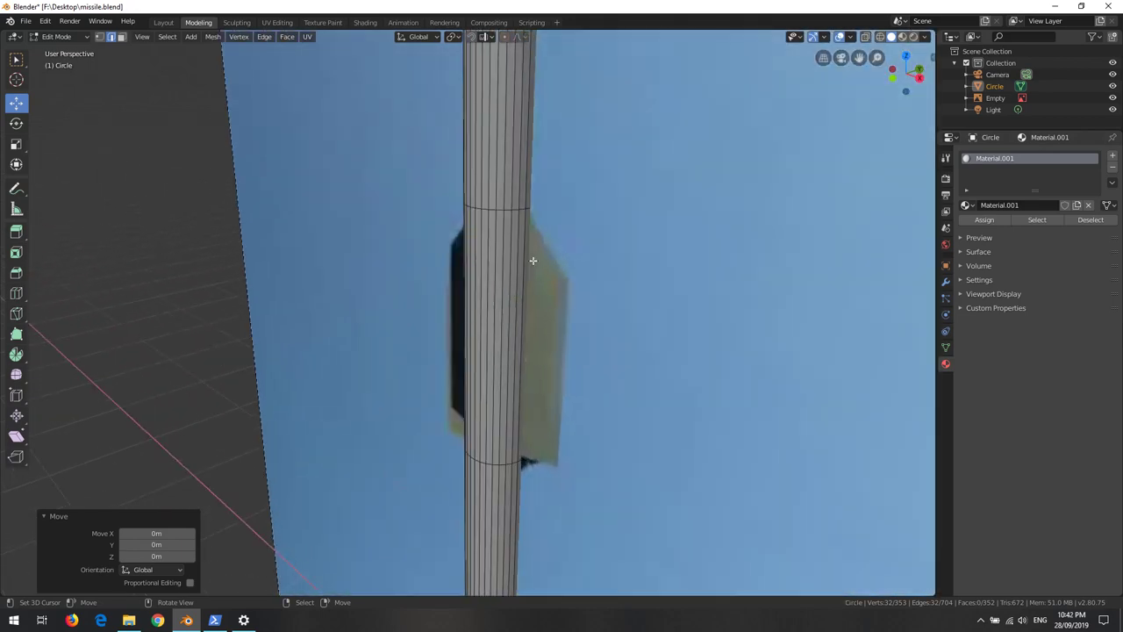
{"action": "left_click", "coordinate": [521, 240]}
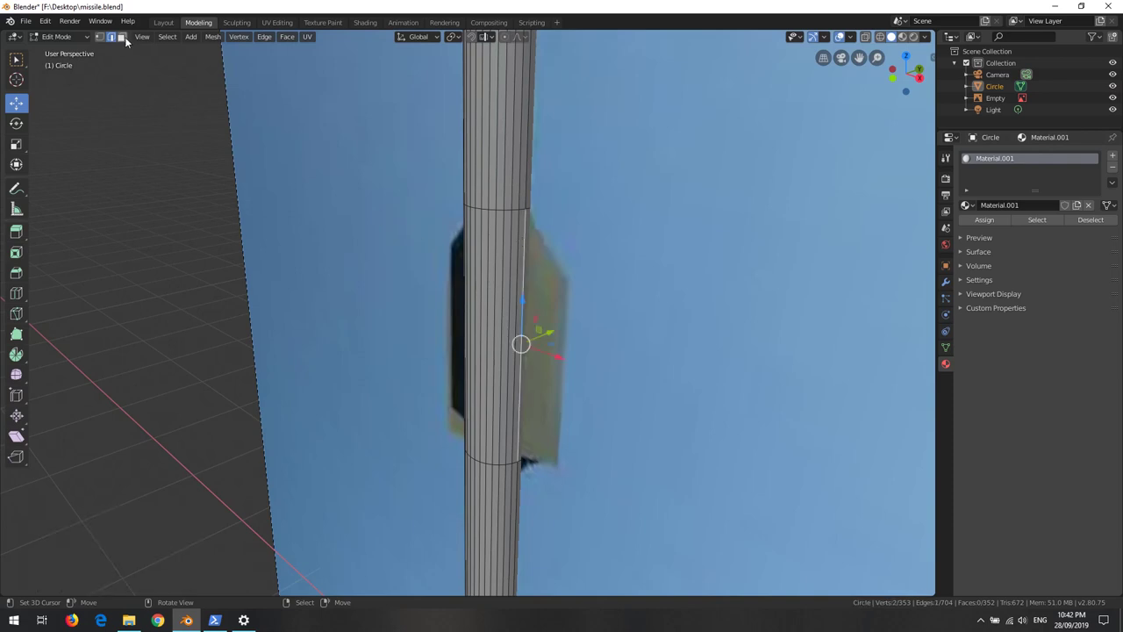
{"action": "left_click", "coordinate": [122, 36]}
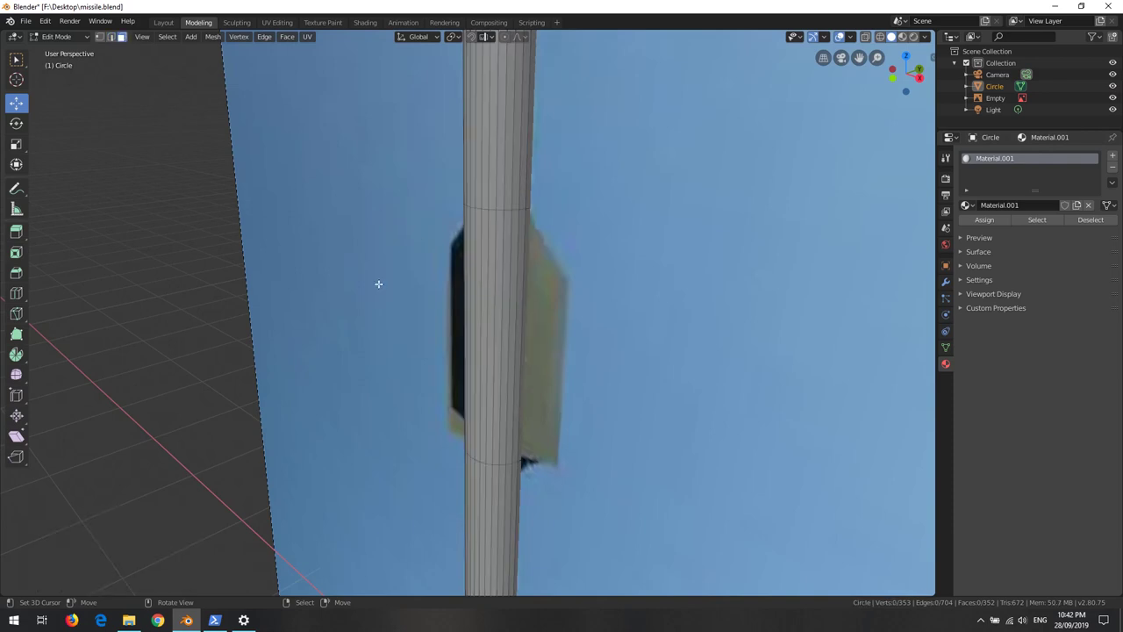
{"action": "left_click", "coordinate": [520, 323]}
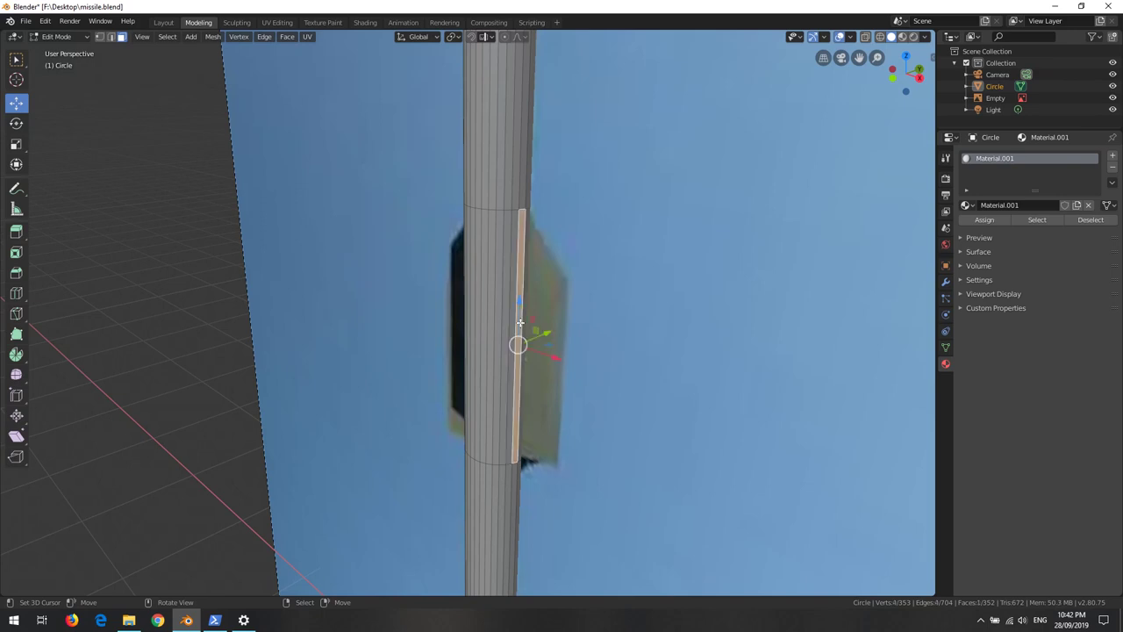
{"action": "middle_click_drag", "start_coordinate": [525, 336], "coordinate": [562, 341]}
{"action": "middle_click_drag", "start_coordinate": [482, 336], "coordinate": [336, 478]}
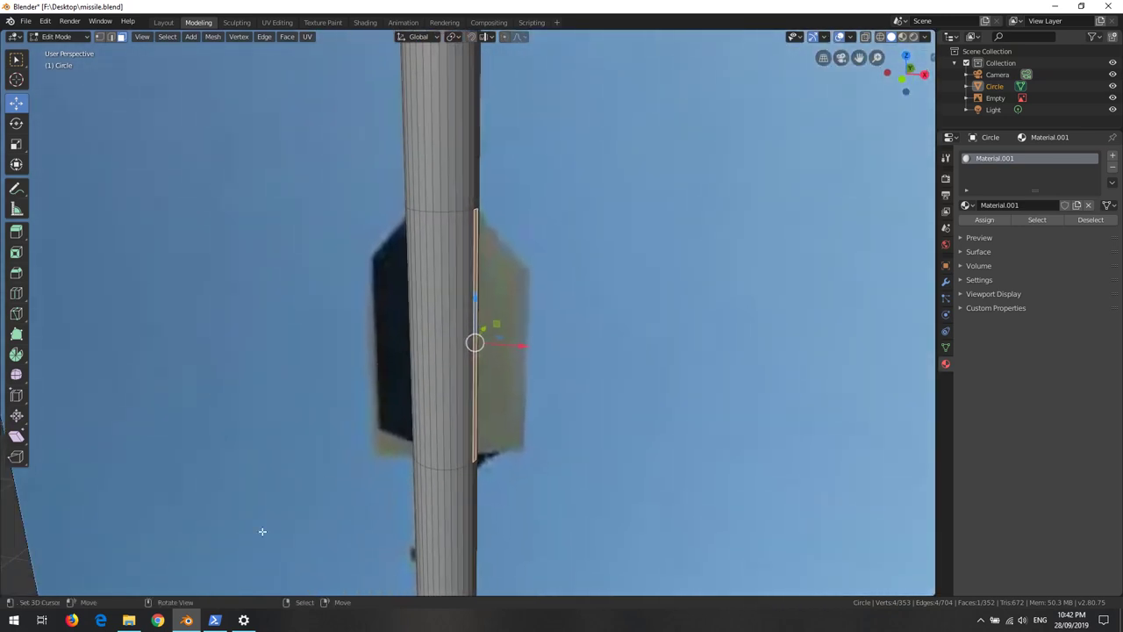
{"action": "left_click", "coordinate": [465, 231], "text": "alt"}
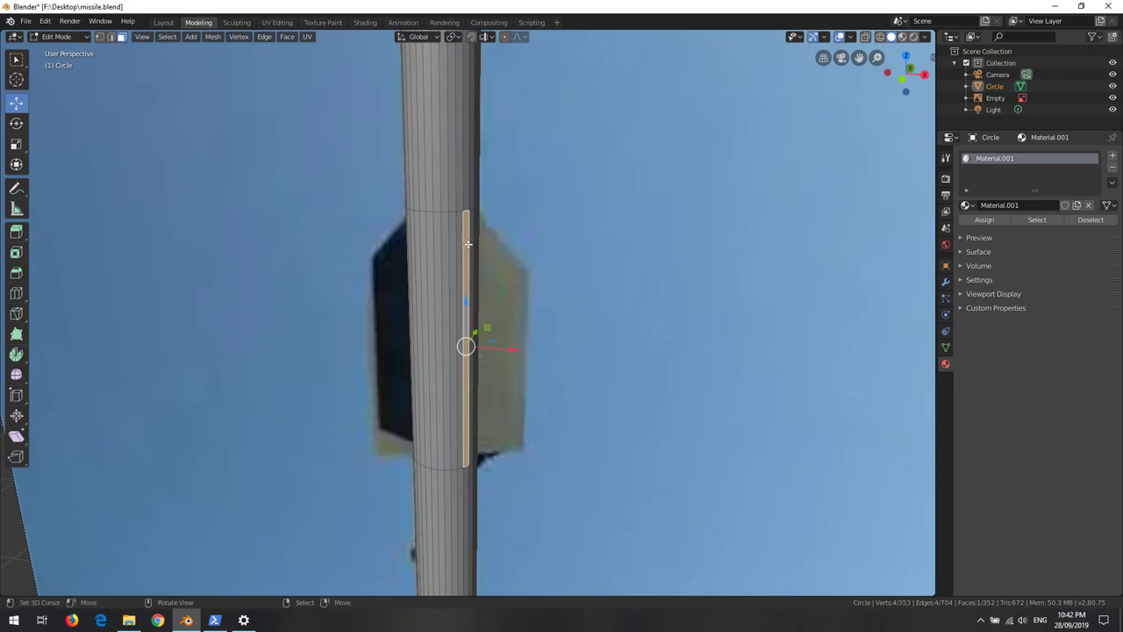
{"action": "left_click", "coordinate": [460, 247], "text": "alt"}
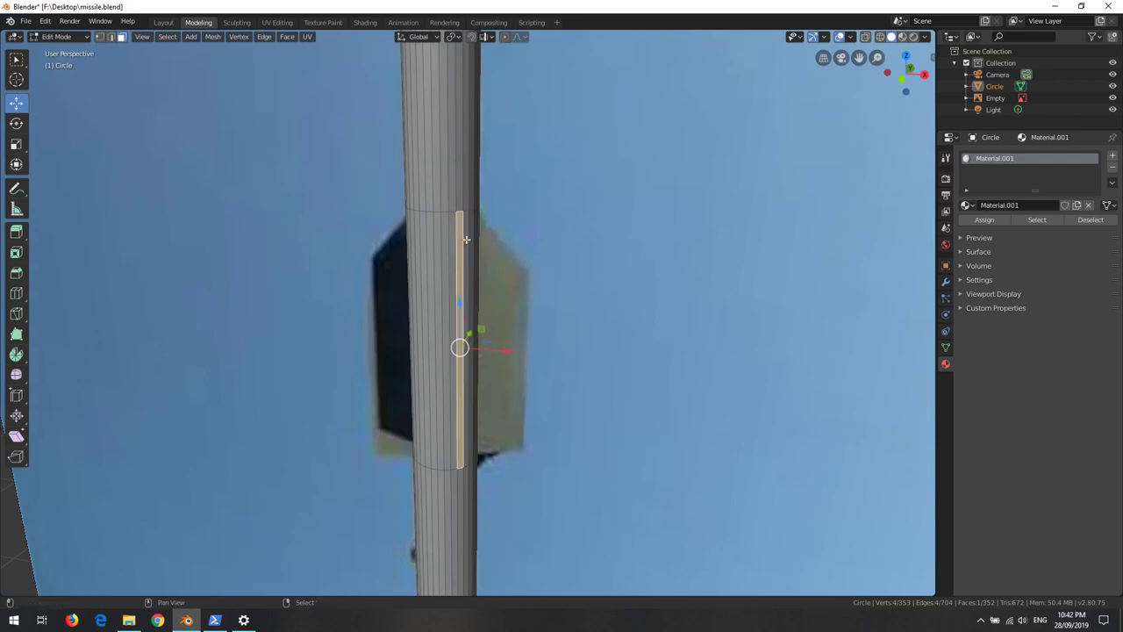
{"action": "left_click", "coordinate": [466, 238], "text": "alt+shift"}
Step: Leave Edit Mode and rotate the reference image 4.07° around the Z axis, lining it up with the X axis in top view
{"action": "middle_click_drag", "start_coordinate": [437, 263], "coordinate": [501, 233]}
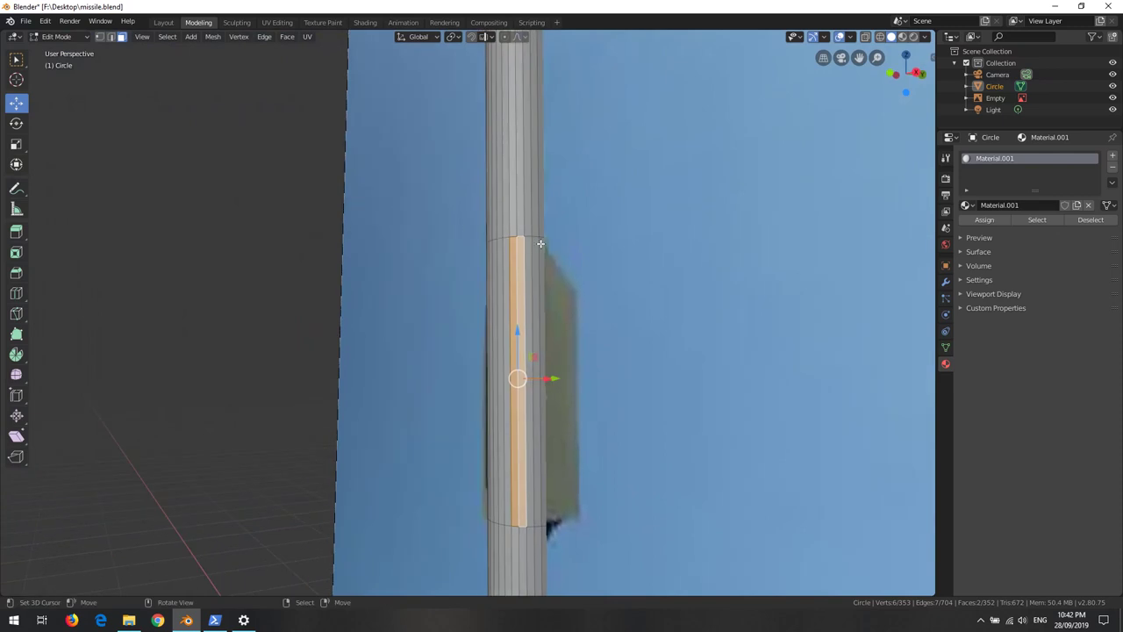
{"action": "middle_click_drag", "start_coordinate": [544, 276], "coordinate": [650, 288]}
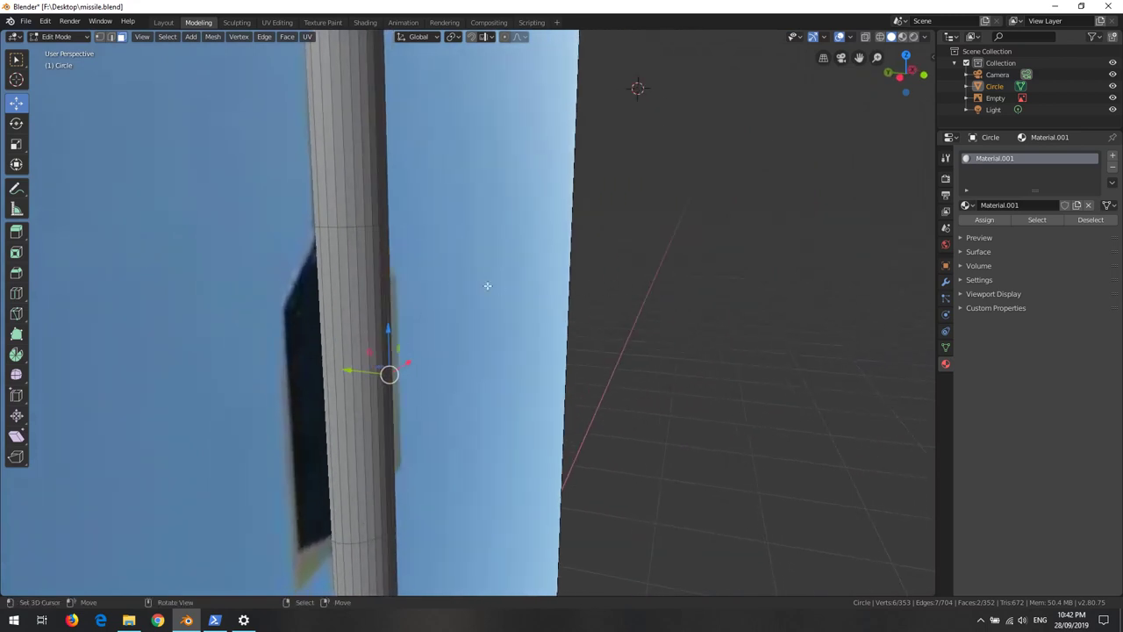
{"action": "middle_click_drag", "start_coordinate": [329, 237], "coordinate": [515, 294]}
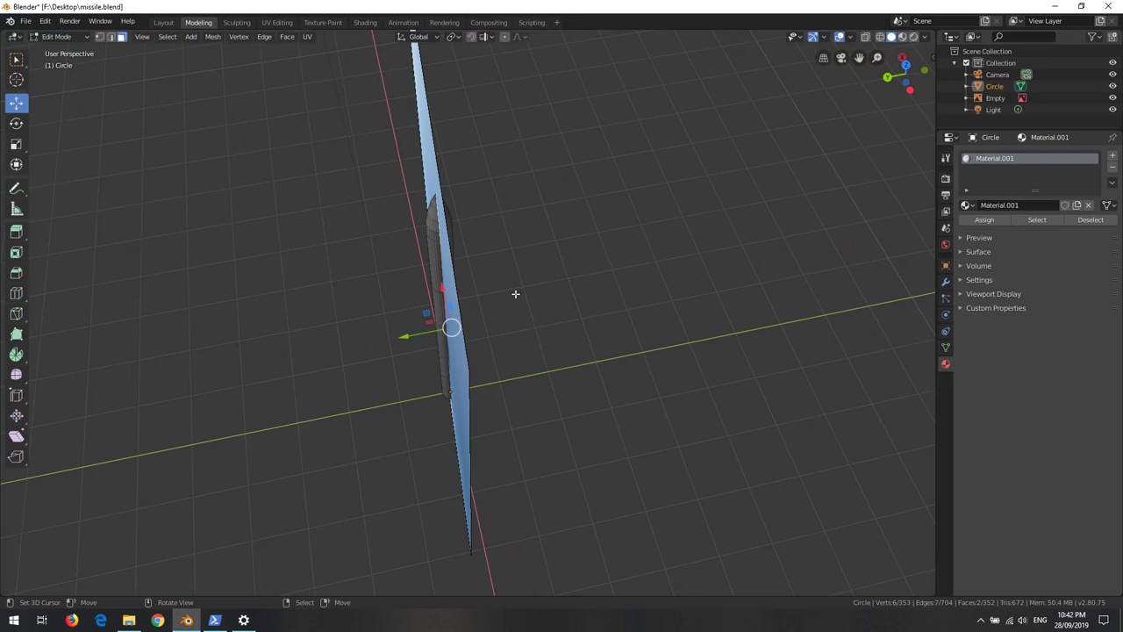
{"action": "key", "text": "KP_7"}
{"action": "scroll", "coordinate": [515, 295], "scroll_direction": "up", "scroll_amount": 6}
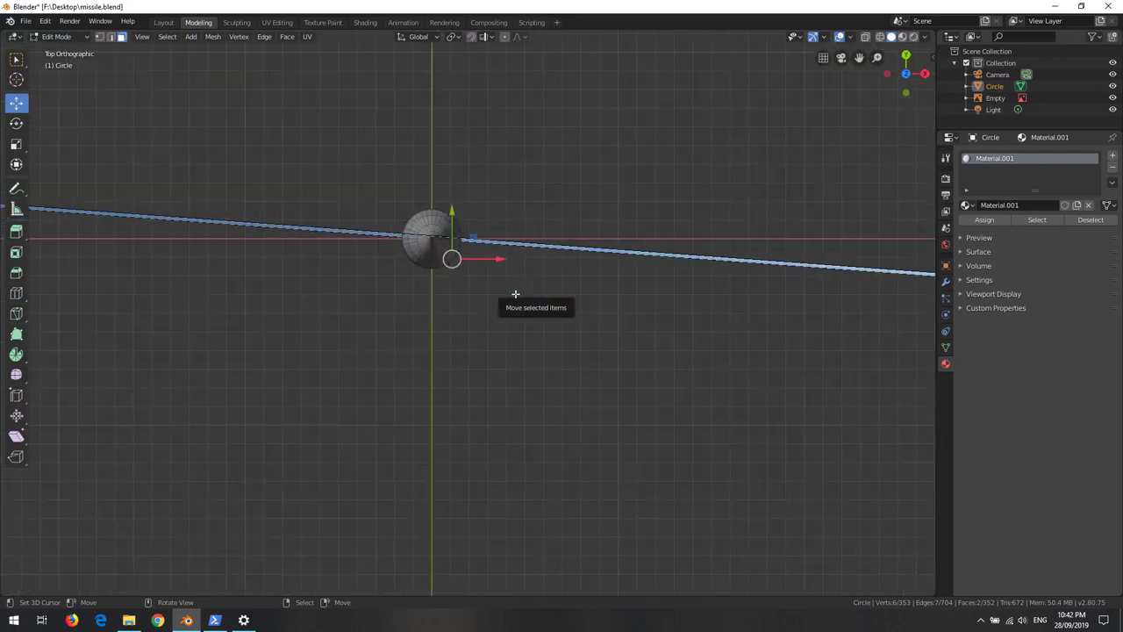
{"action": "key", "text": "Tab"}
{"action": "scroll", "coordinate": [513, 283], "scroll_direction": "down", "scroll_amount": 4}
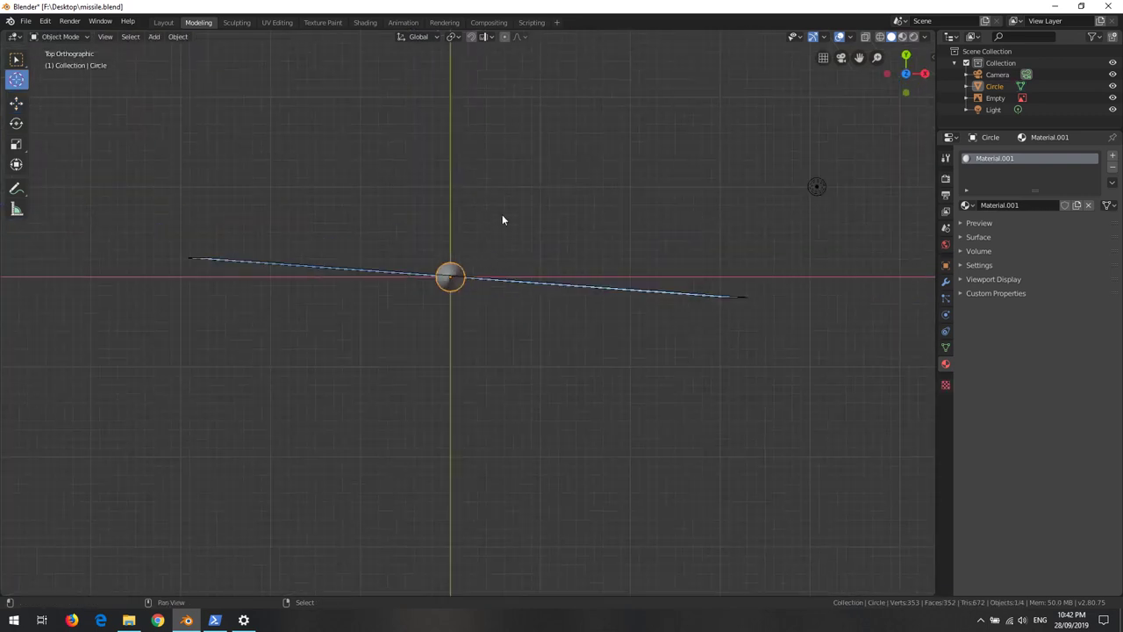
{"action": "middle_click_drag", "start_coordinate": [501, 220], "coordinate": [519, 271], "text": "shift"}
{"action": "scroll", "coordinate": [431, 303], "scroll_direction": "up", "scroll_amount": 3}
{"action": "scroll", "coordinate": [479, 282], "scroll_direction": "up", "scroll_amount": 1}
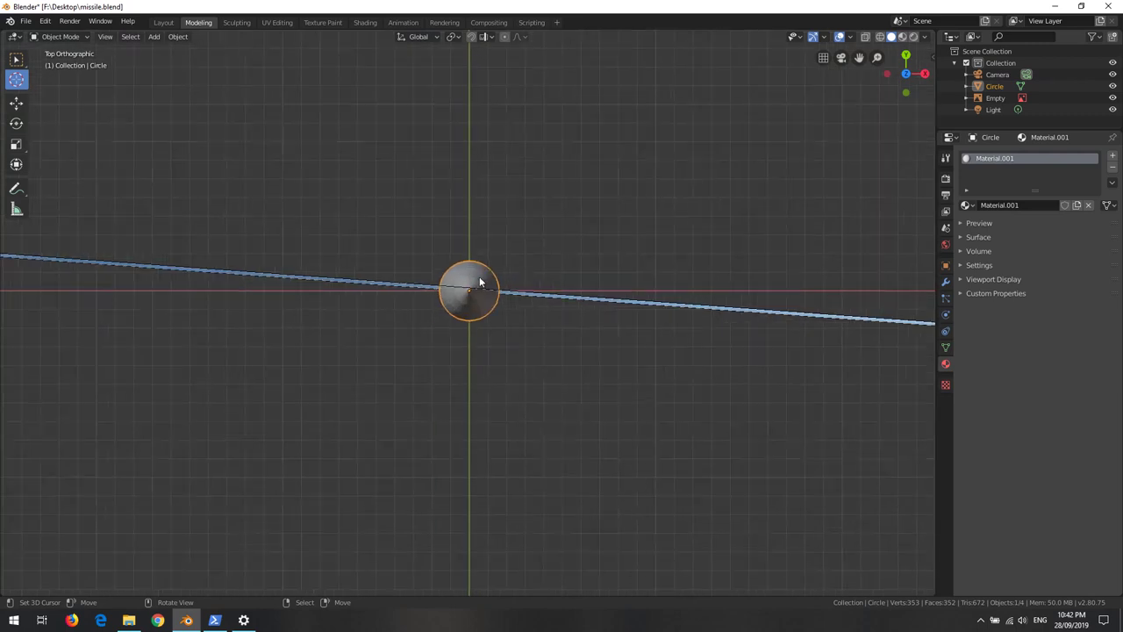
{"action": "left_click", "coordinate": [348, 283]}
{"action": "scroll", "coordinate": [595, 319], "scroll_direction": "down", "scroll_amount": 6}
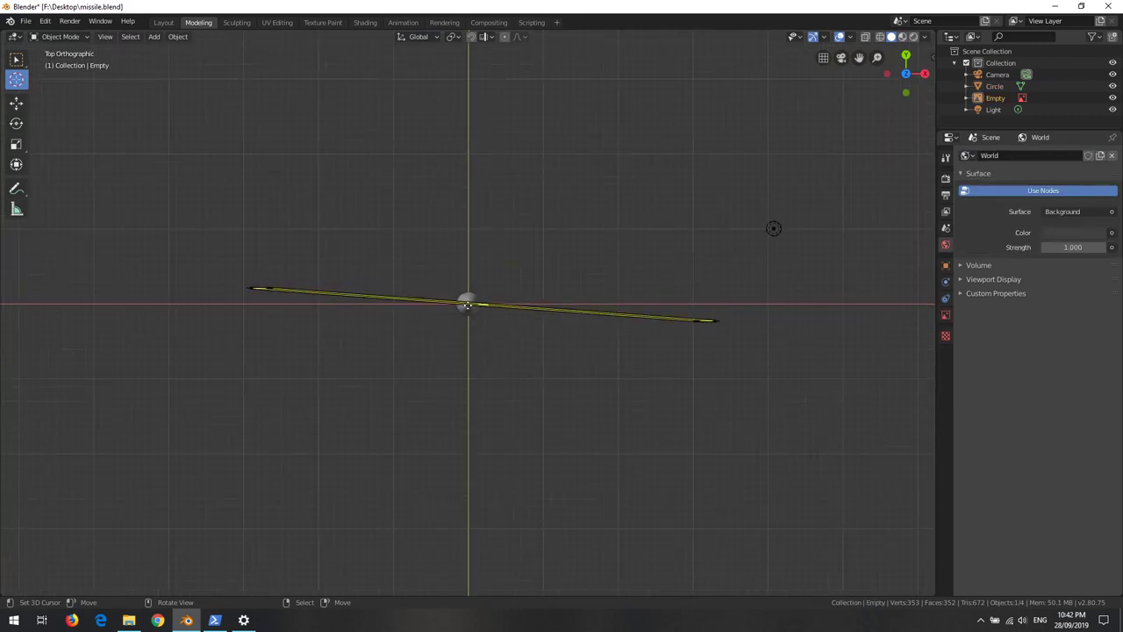
{"action": "left_click", "coordinate": [16, 123]}
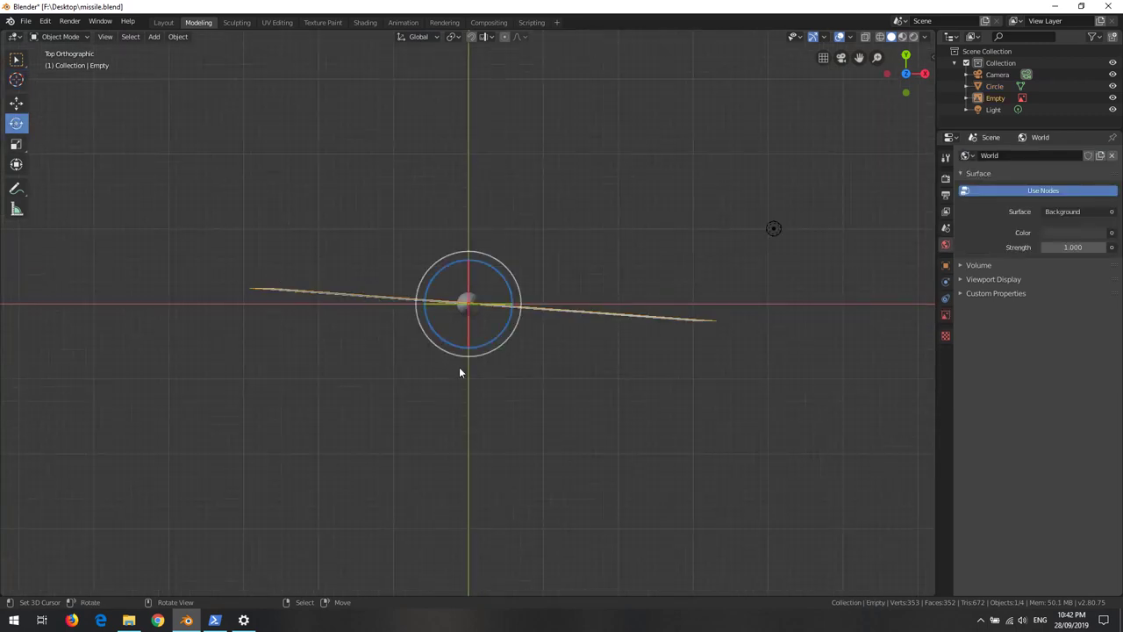
{"action": "scroll", "coordinate": [477, 315], "scroll_direction": "up", "scroll_amount": 3}
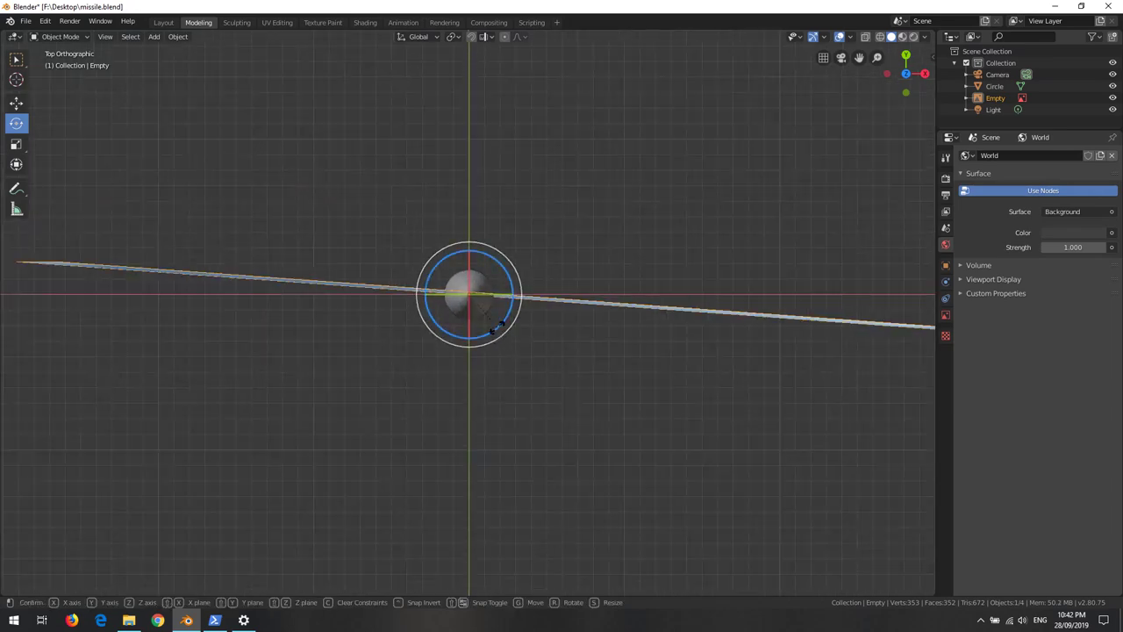
{"action": "left_click_drag", "start_coordinate": [501, 326], "coordinate": [519, 299]}
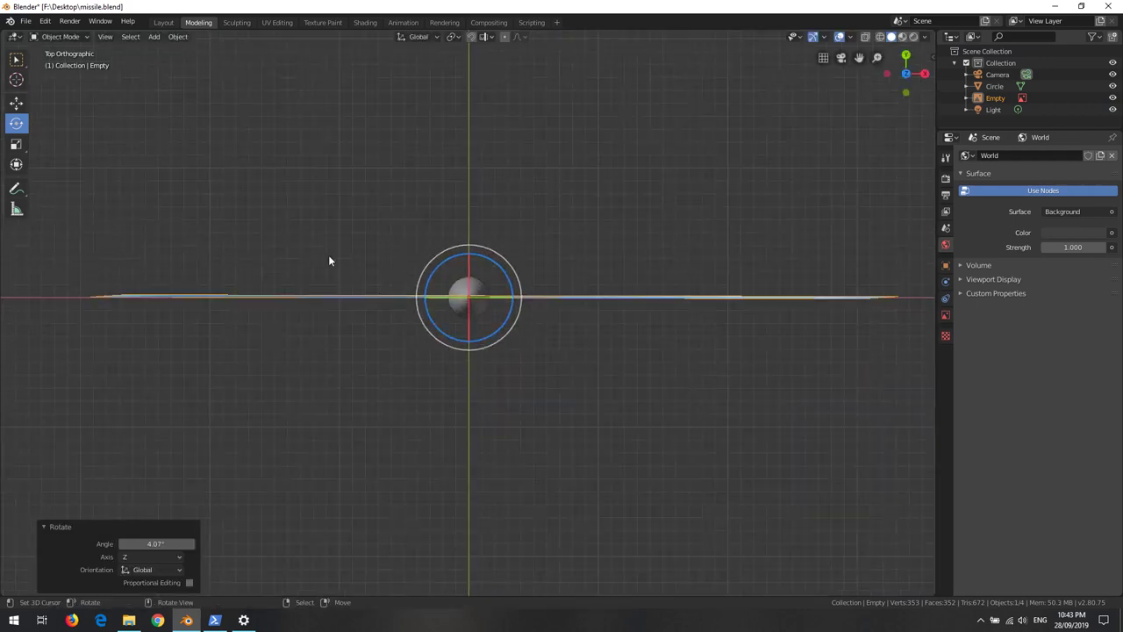
Step: Reopen the missile body in Edit Mode and add a second pair of adjacent faces, for the next fin, to the selection
{"action": "left_click", "coordinate": [16, 103]}
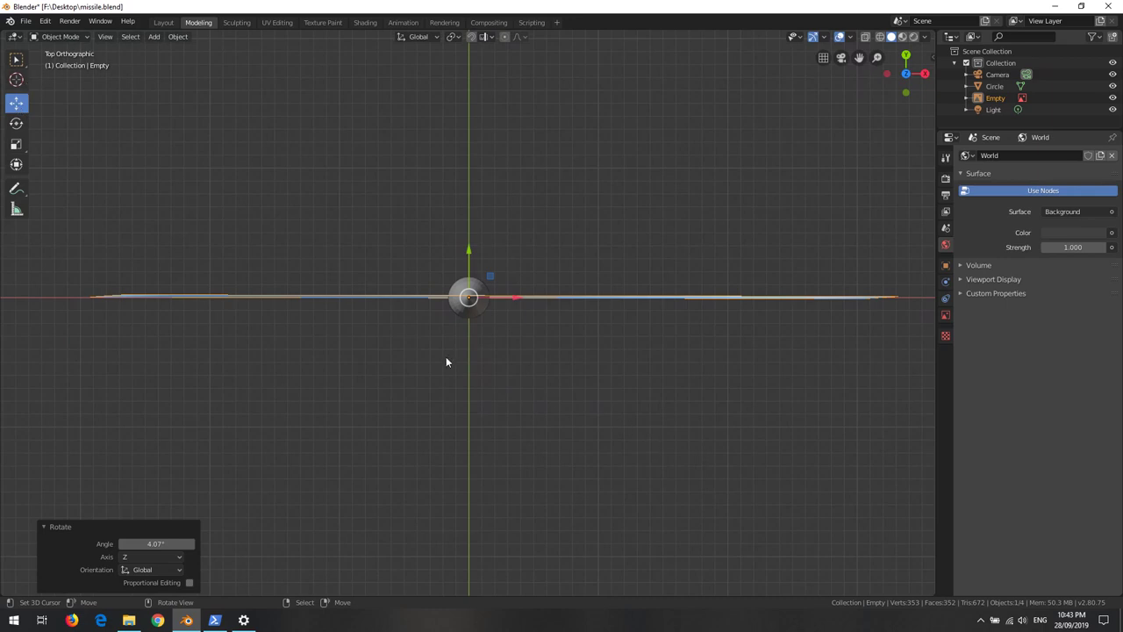
{"action": "middle_click_drag", "start_coordinate": [446, 361], "coordinate": [471, 319]}
{"action": "scroll", "coordinate": [471, 319], "scroll_direction": "down", "scroll_amount": 4}
{"action": "left_click", "coordinate": [471, 143]}
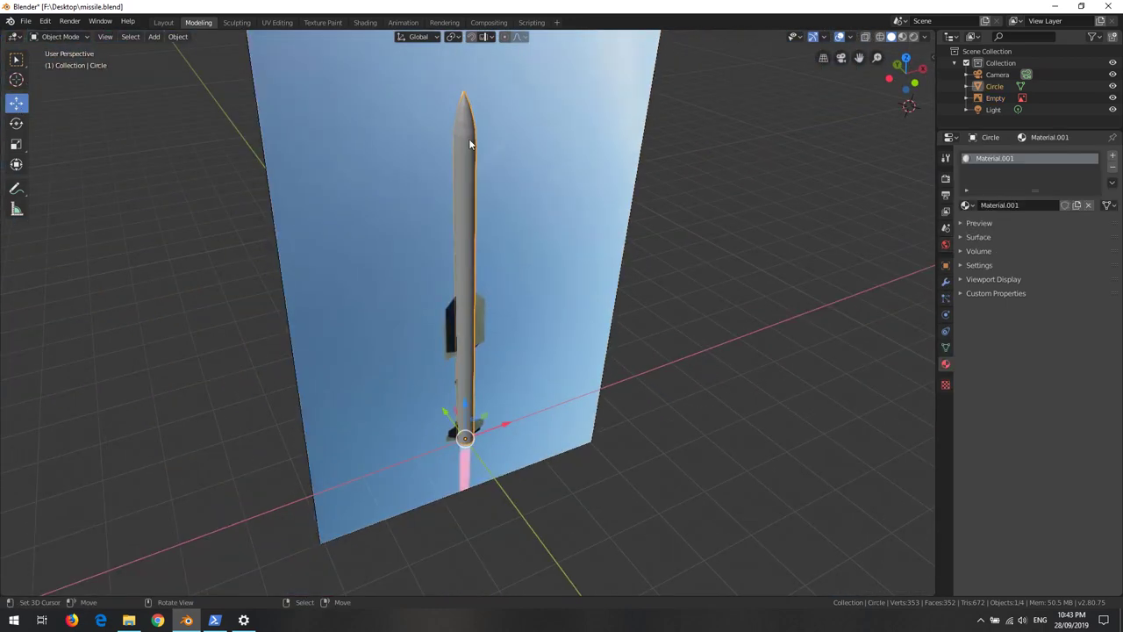
{"action": "scroll", "coordinate": [473, 234], "scroll_direction": "up", "scroll_amount": 2}
{"action": "key", "text": "Tab"}
{"action": "middle_click_drag", "start_coordinate": [477, 231], "coordinate": [409, 195]}
{"action": "scroll", "coordinate": [515, 329], "scroll_direction": "up", "scroll_amount": 5}
{"action": "scroll", "coordinate": [514, 328], "scroll_direction": "up", "scroll_amount": 1}
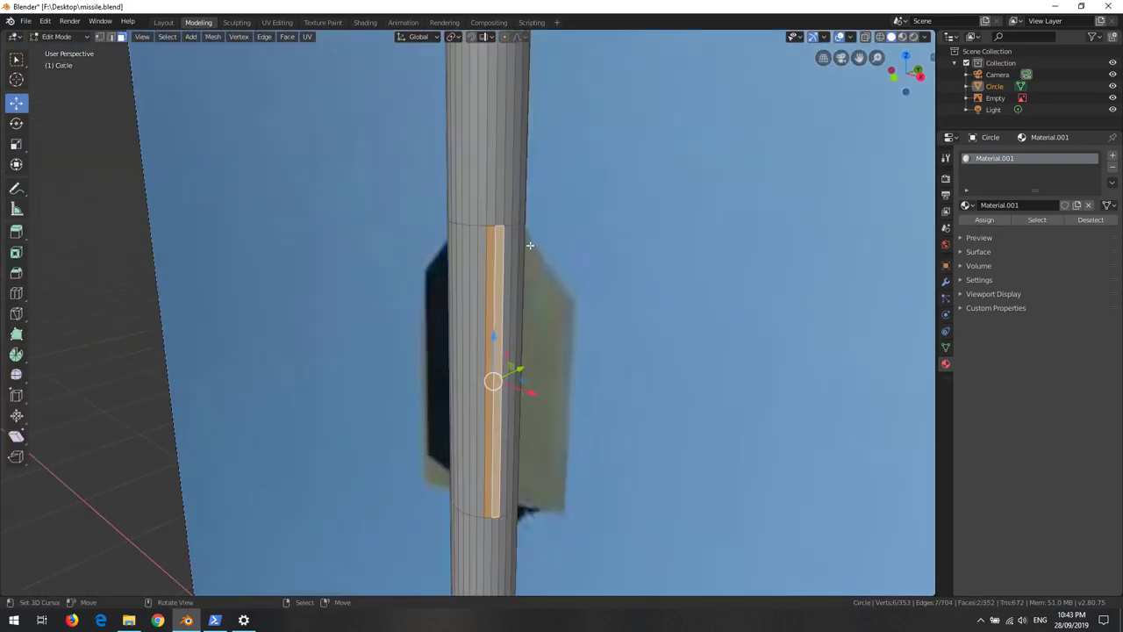
{"action": "middle_click_drag", "start_coordinate": [440, 278], "coordinate": [422, 257]}
{"action": "left_click", "coordinate": [443, 245], "text": "shift"}
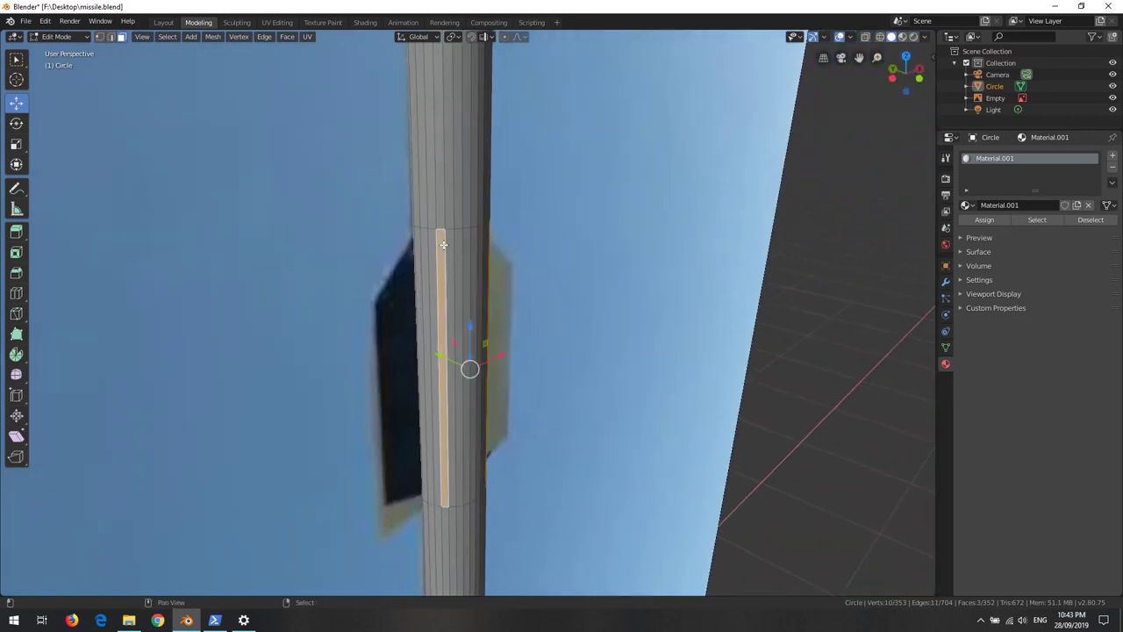
{"action": "left_click", "coordinate": [450, 245], "text": "shift"}
Step: Add the two remaining pairs of adjacent mid-section faces to the selection, covering all four fin positions
{"action": "middle_click_drag", "start_coordinate": [450, 245], "coordinate": [288, 262]}
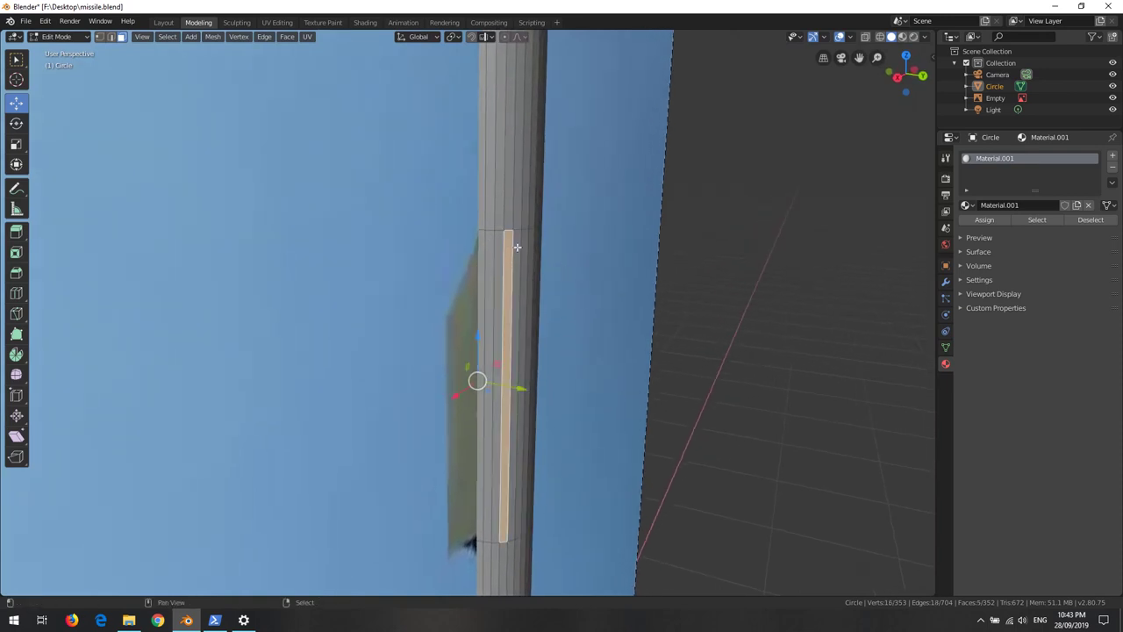
{"action": "middle_click_drag", "start_coordinate": [542, 341], "coordinate": [471, 251]}
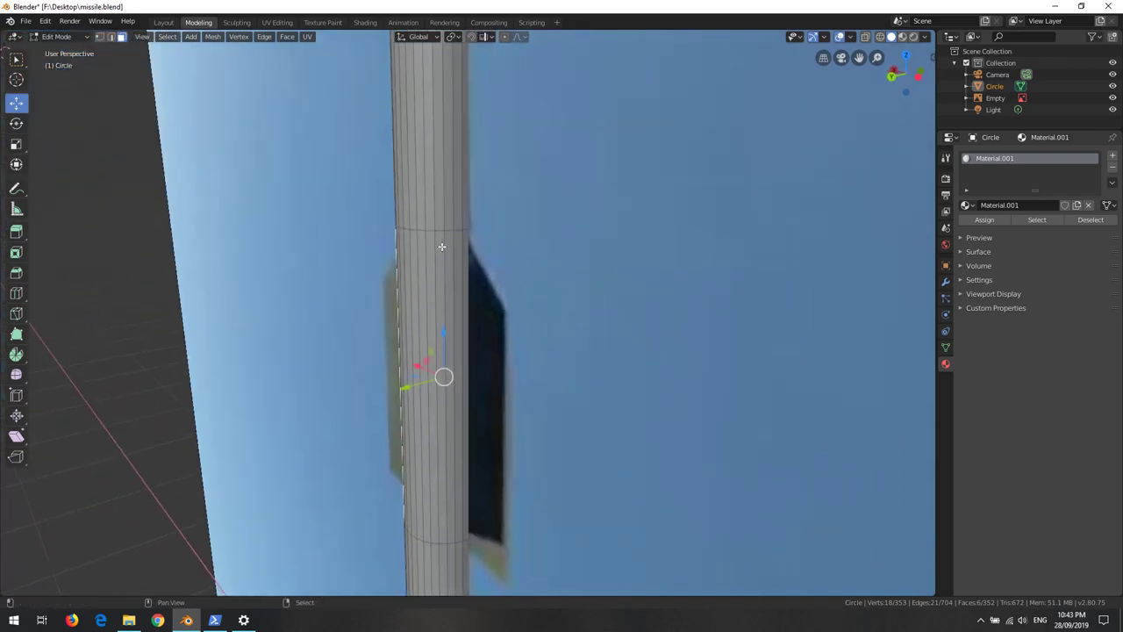
{"action": "left_click", "coordinate": [440, 246], "text": "shift"}
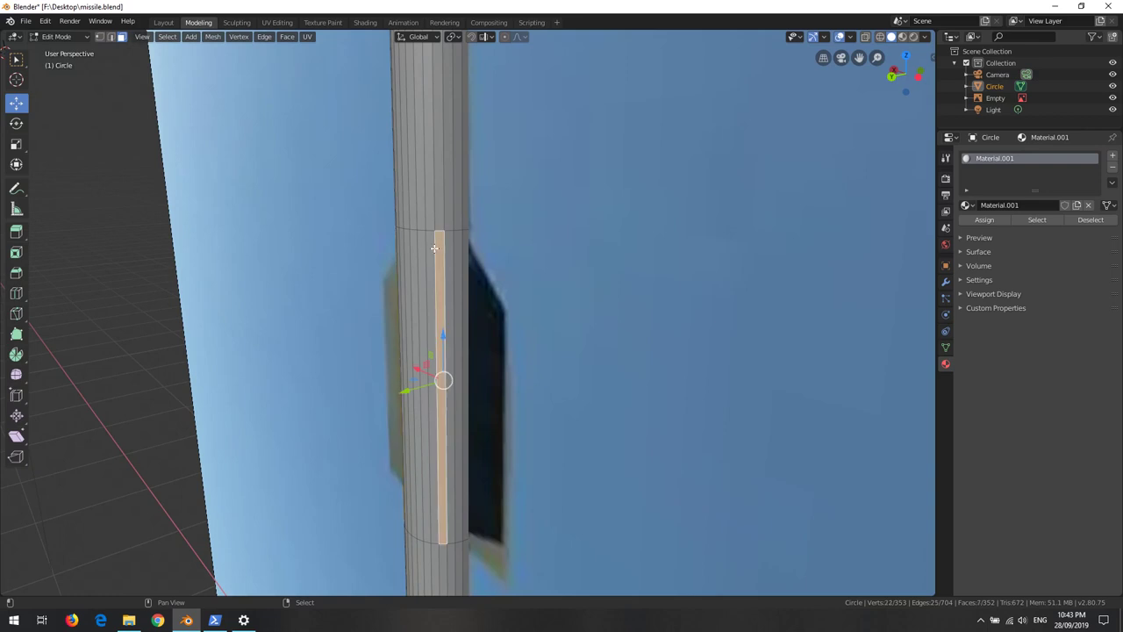
{"action": "left_click", "coordinate": [433, 248], "text": "shift"}
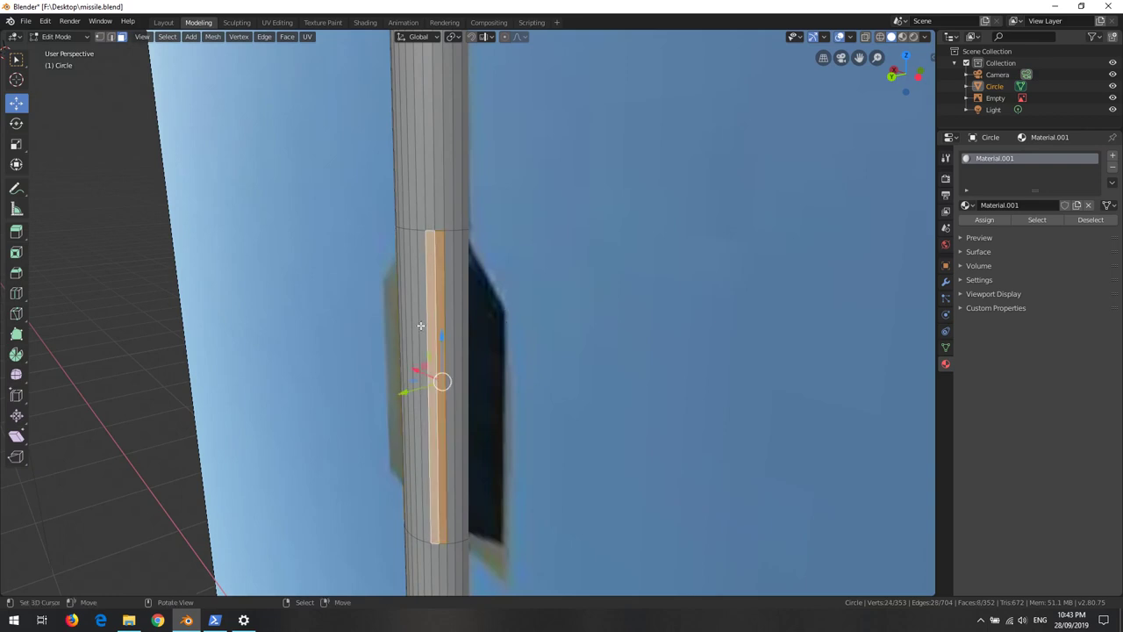
{"action": "middle_click_drag", "start_coordinate": [418, 308], "coordinate": [489, 315]}
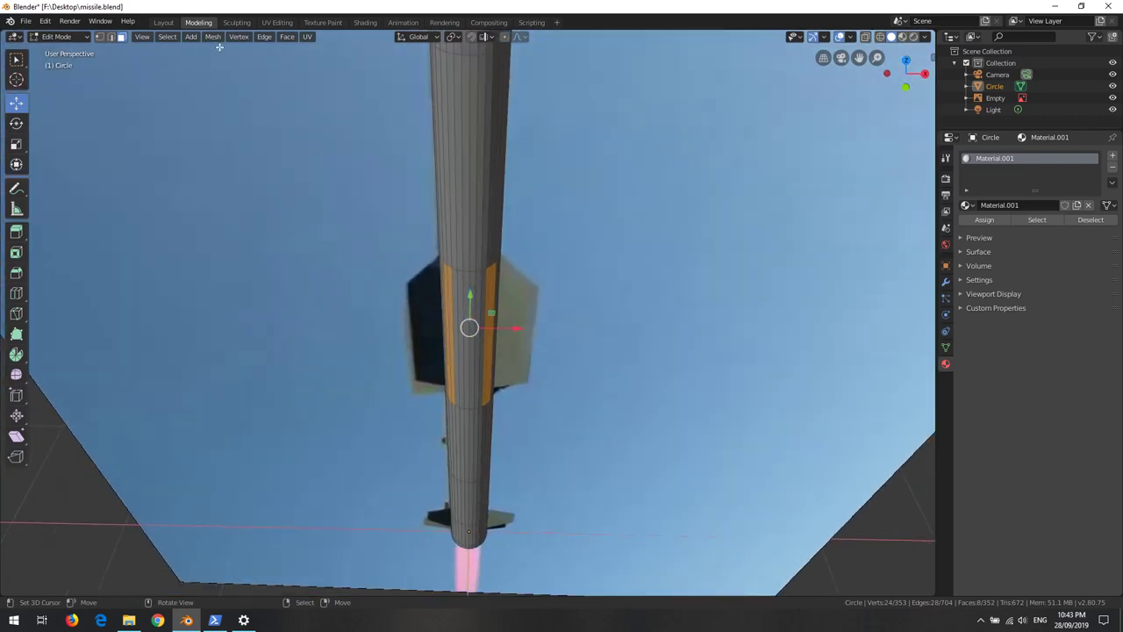
Step: Undo the last selection change and switch from Extrude Region to the Extrude Along Normals tool
{"action": "left_click", "coordinate": [16, 233]}
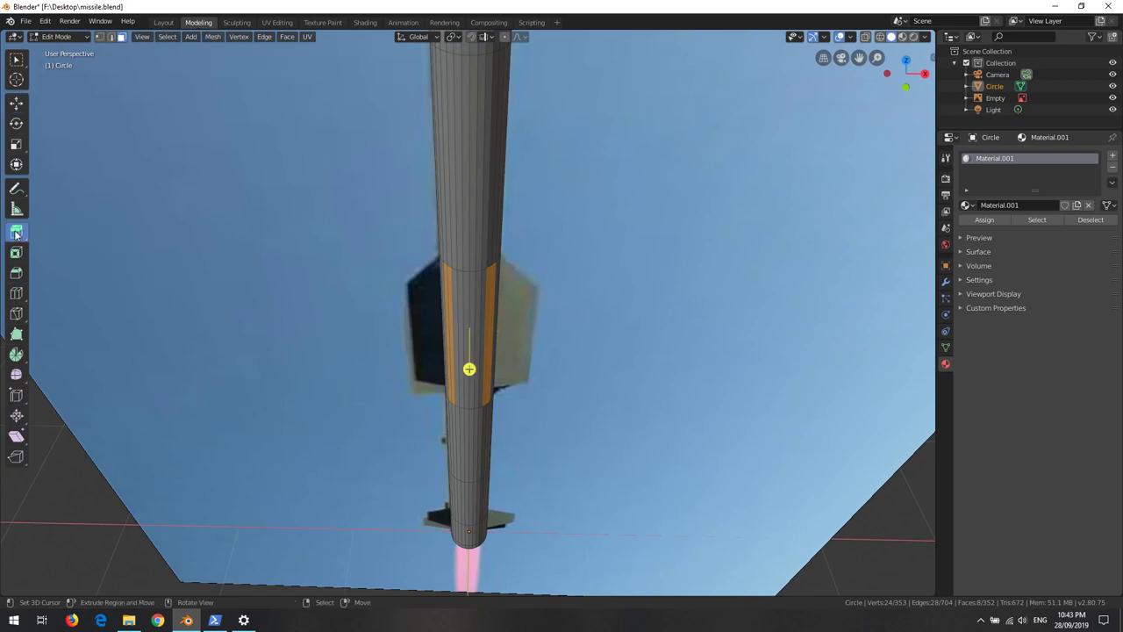
{"action": "left_click", "coordinate": [15, 233]}
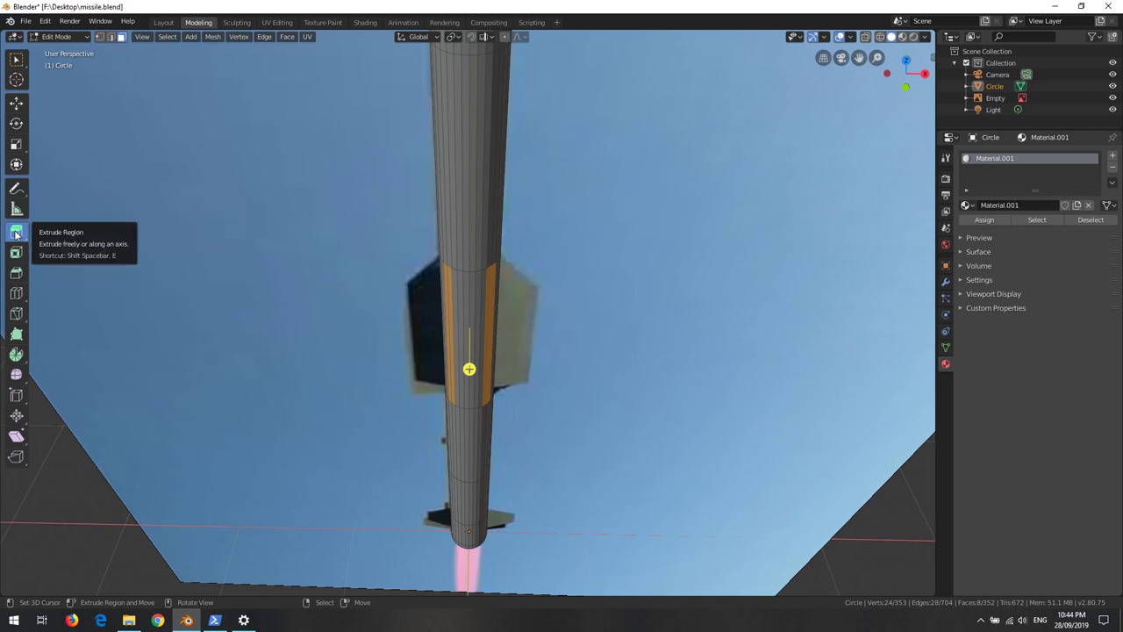
{"action": "left_click", "coordinate": [45, 21]}
{"action": "left_click", "coordinate": [58, 34]}
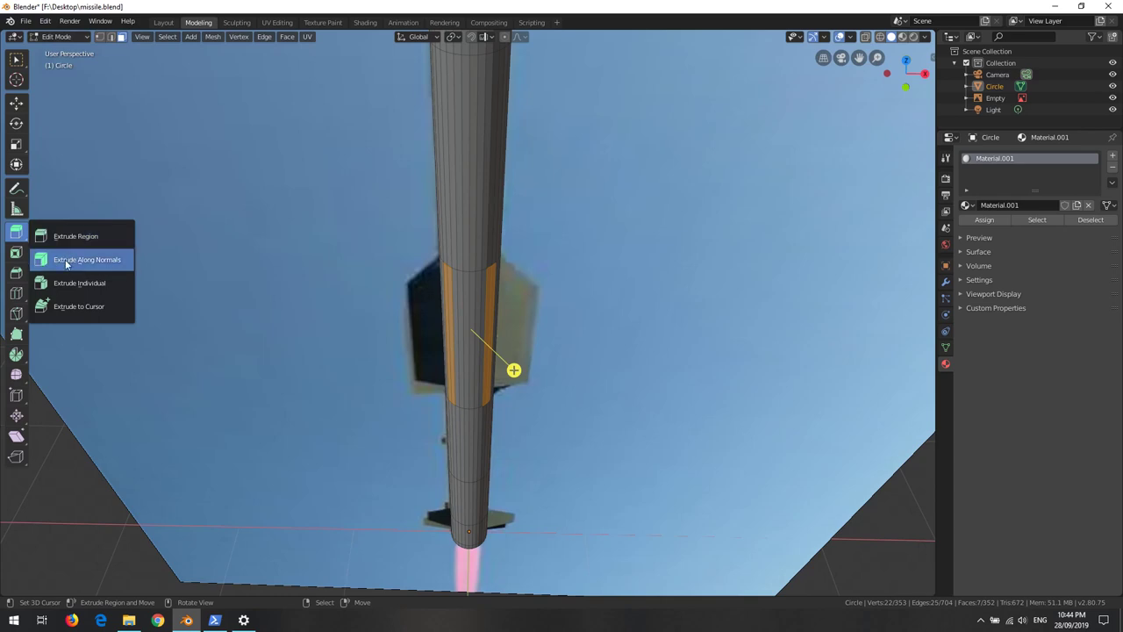
{"action": "left_click", "coordinate": [66, 263]}
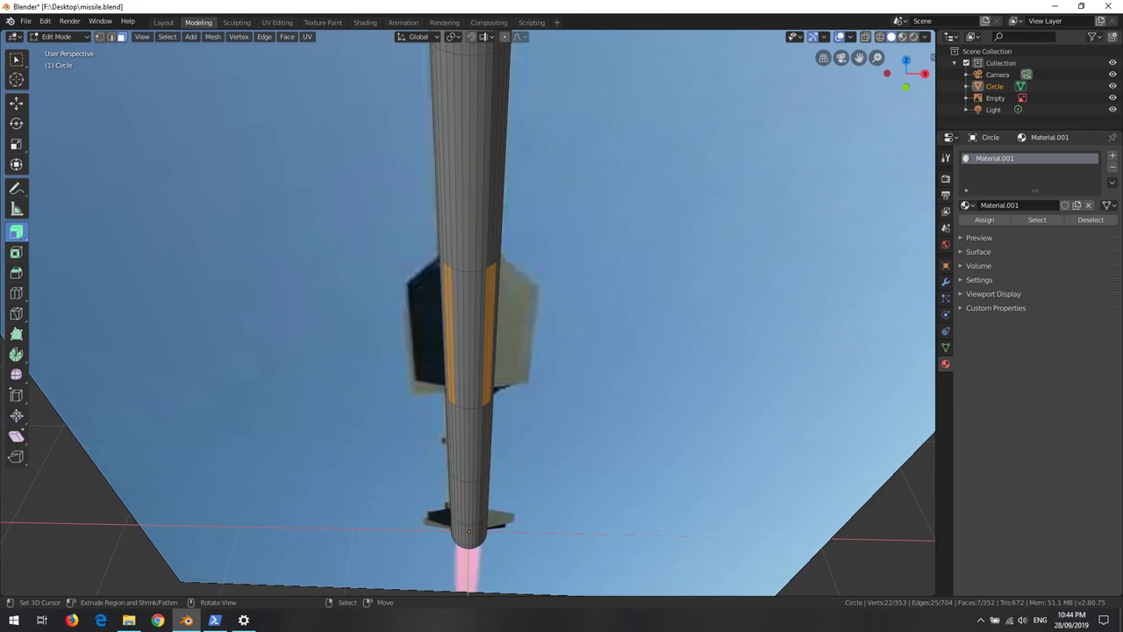
Step: Try extruding the selected fin faces outward along their normals by about 0.471 m, and undo the extrusion
{"action": "left_click_drag", "start_coordinate": [491, 298], "coordinate": [513, 324]}
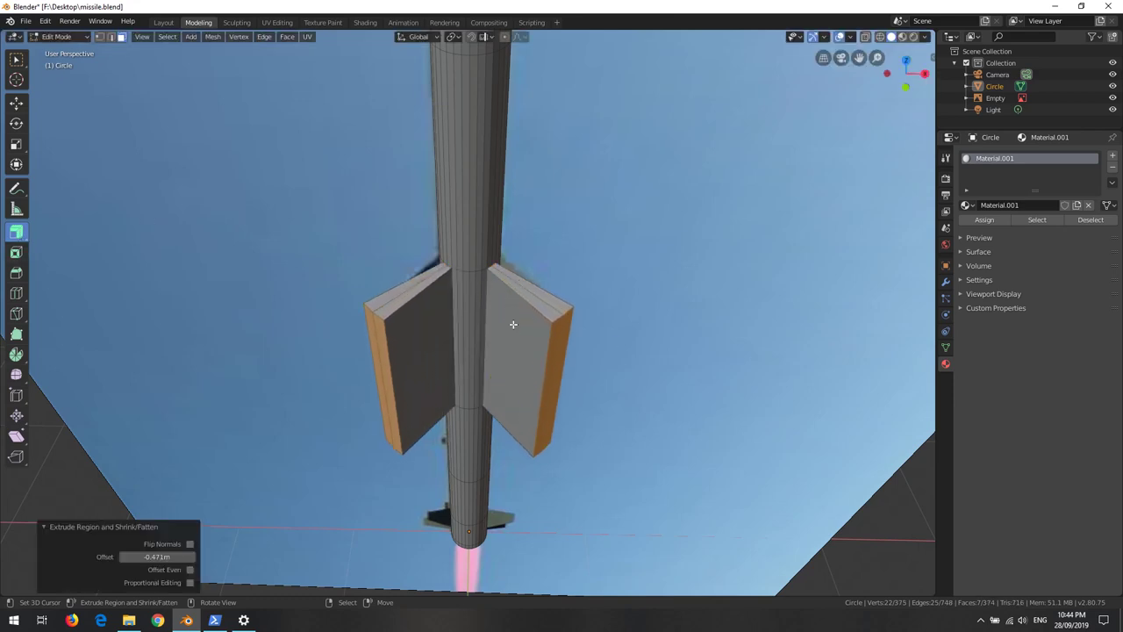
{"action": "middle_click_drag", "start_coordinate": [733, 312], "coordinate": [602, 272]}
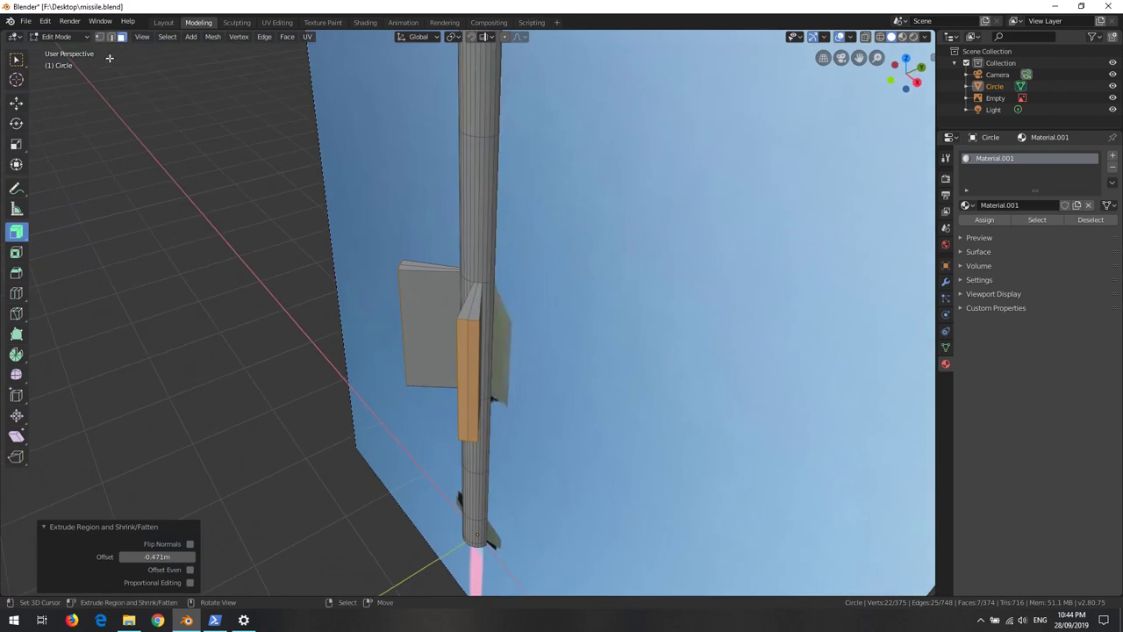
{"action": "left_click", "coordinate": [48, 22]}
{"action": "left_click", "coordinate": [53, 35]}
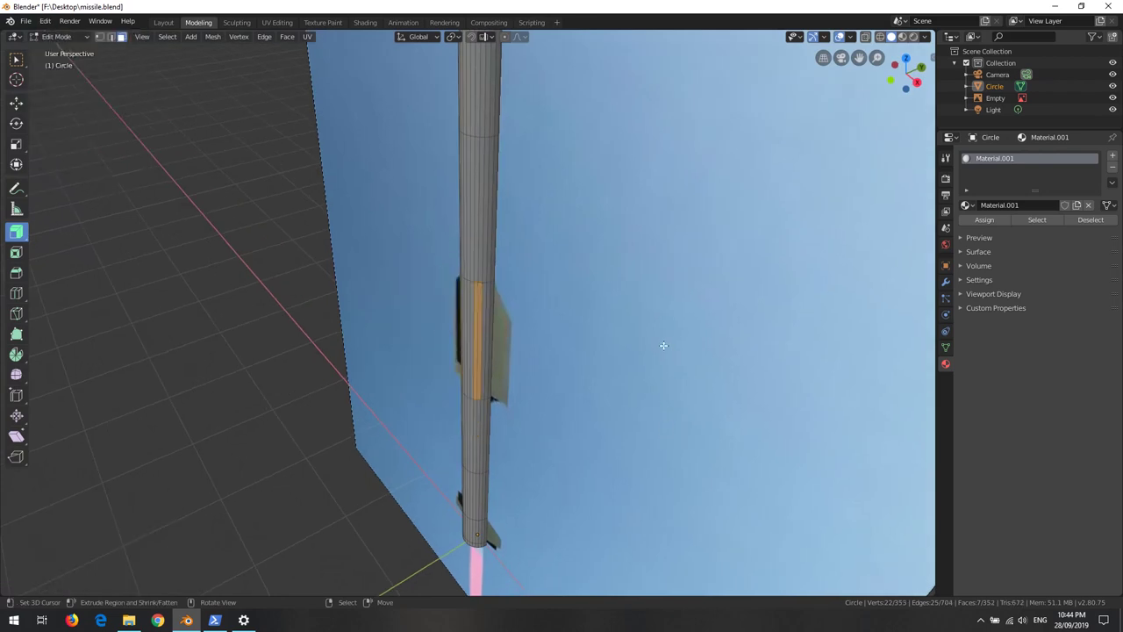
Step: Add the missing mid-section face back to the selection so every fin position has two adjacent faces
{"action": "middle_click_drag", "start_coordinate": [663, 345], "coordinate": [438, 313]}
{"action": "scroll", "coordinate": [452, 313], "scroll_direction": "up", "scroll_amount": 4}
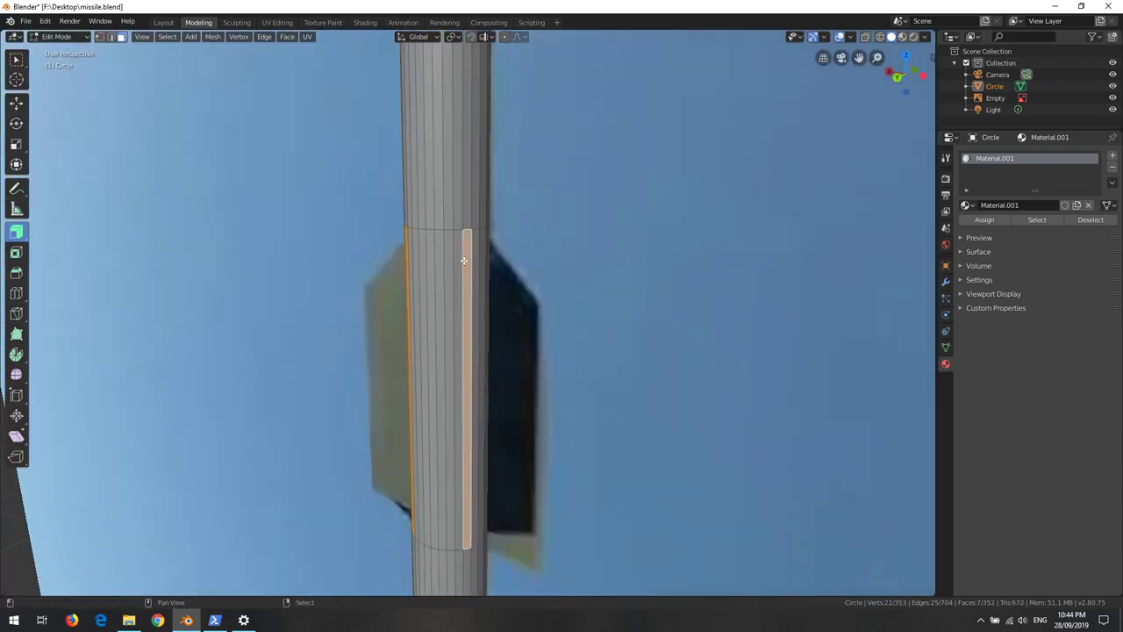
{"action": "middle_click_drag", "start_coordinate": [547, 293], "coordinate": [469, 333]}
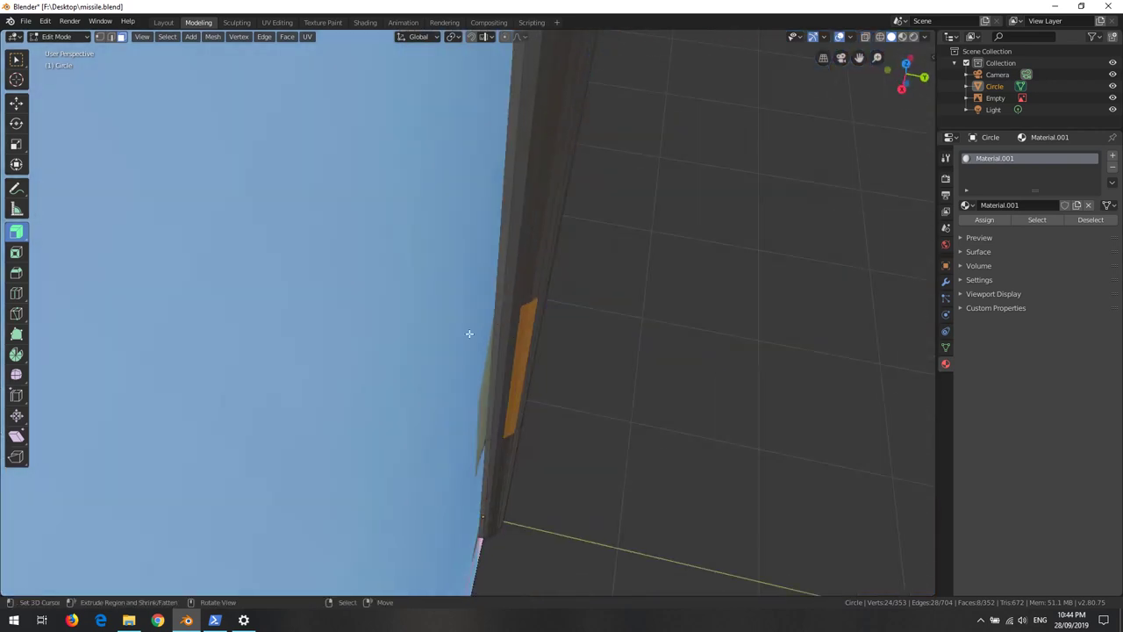
Step: Try extruding the selected fin faces with Extrude Region by about 0.413 m along the normal Z axis, and undo the extrusion
{"action": "left_click", "coordinate": [12, 233]}
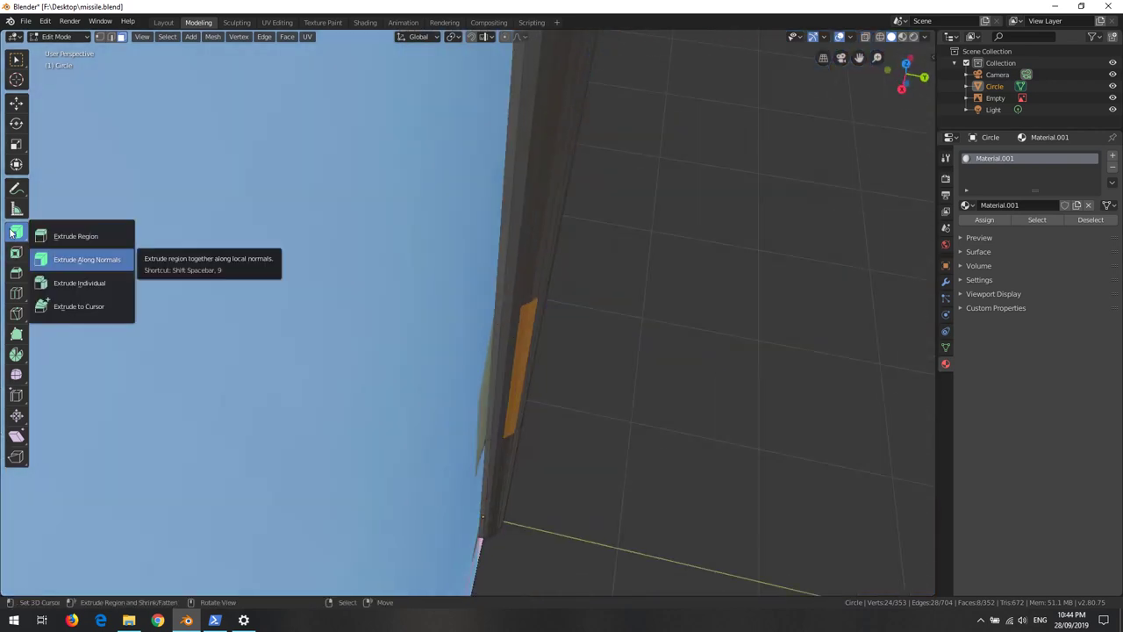
{"action": "left_click", "coordinate": [122, 241]}
{"action": "middle_click_drag", "start_coordinate": [448, 374], "coordinate": [430, 298]}
{"action": "left_click_drag", "start_coordinate": [469, 386], "coordinate": [455, 306]}
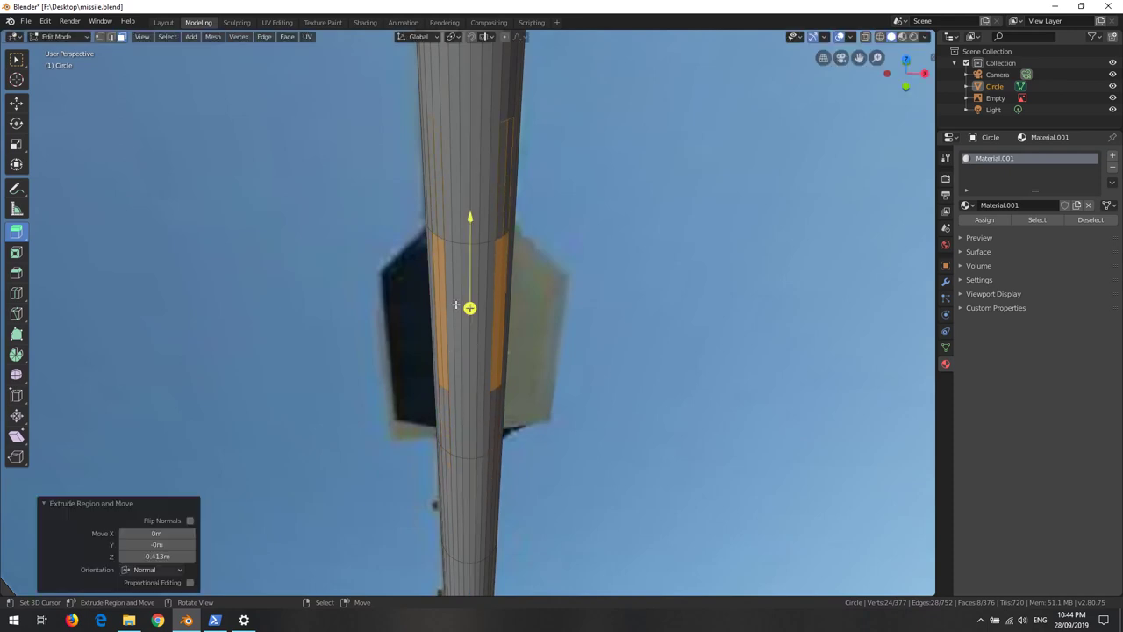
{"action": "left_click", "coordinate": [44, 21]}
{"action": "left_click", "coordinate": [66, 45]}
Step: Try extruding the selected fin faces with Extrude Individual by about 0.305 m, and undo the extrusion
{"action": "middle_click_drag", "start_coordinate": [560, 334], "coordinate": [32, 270]}
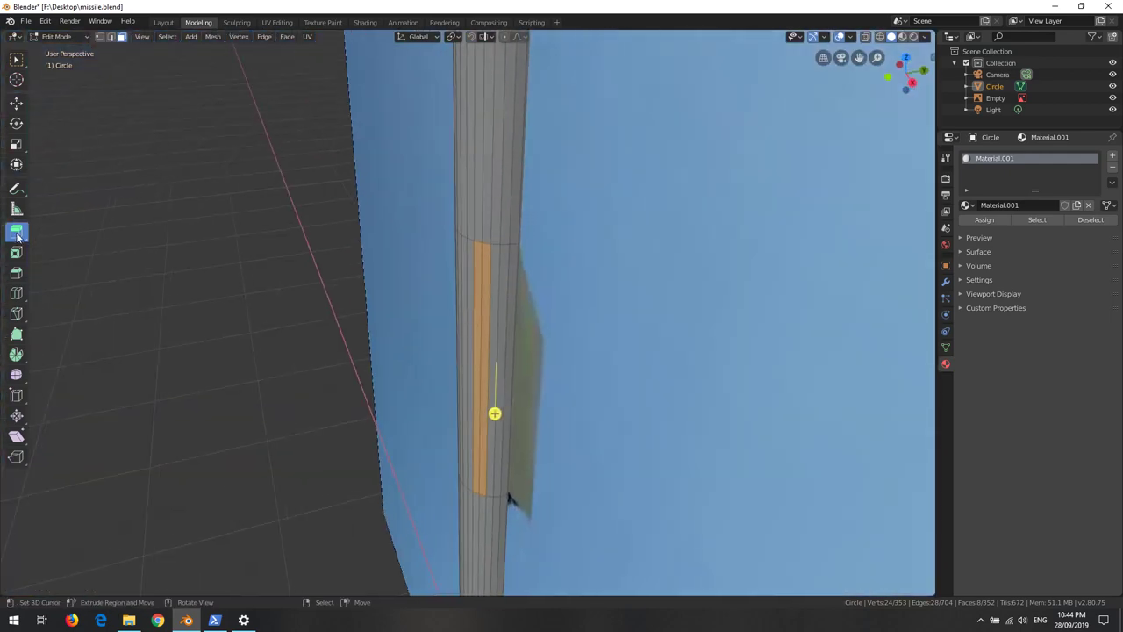
{"action": "left_click_drag", "start_coordinate": [17, 236], "coordinate": [57, 277]}
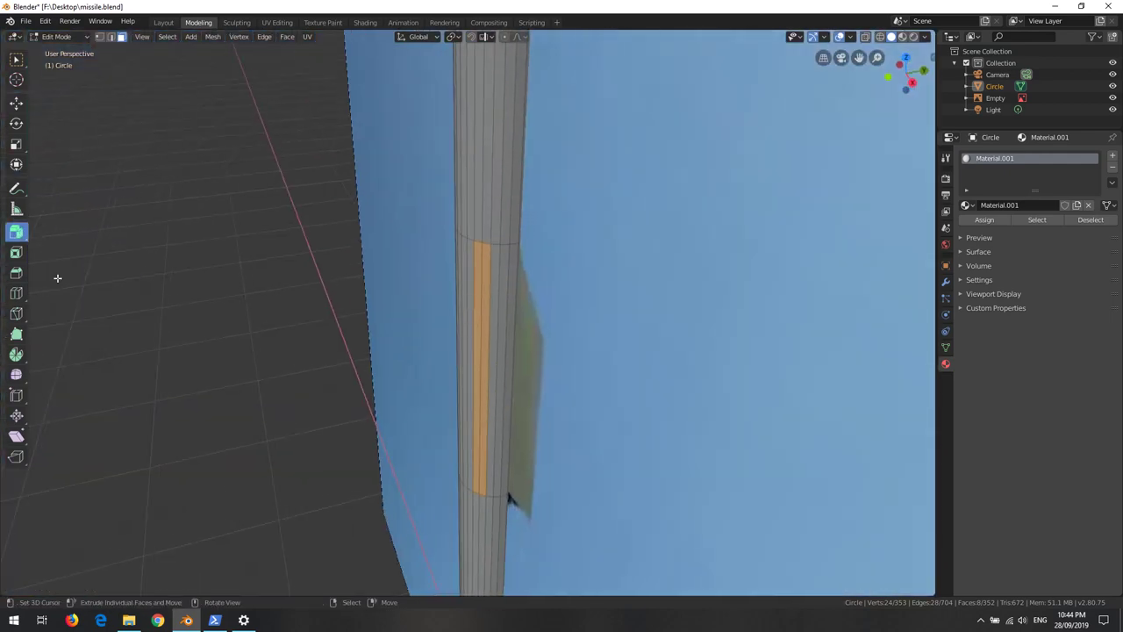
{"action": "middle_click_drag", "start_coordinate": [351, 346], "coordinate": [445, 284]}
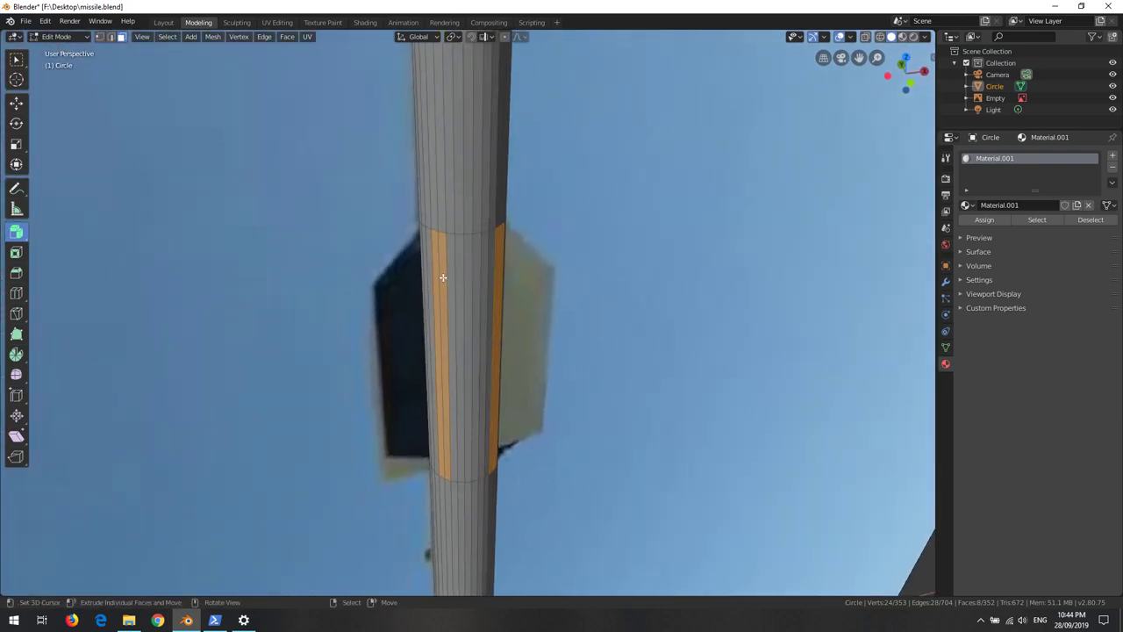
{"action": "left_click_drag", "start_coordinate": [443, 277], "coordinate": [422, 312]}
{"action": "middle_click_drag", "start_coordinate": [542, 310], "coordinate": [427, 308]}
{"action": "left_click", "coordinate": [44, 20]}
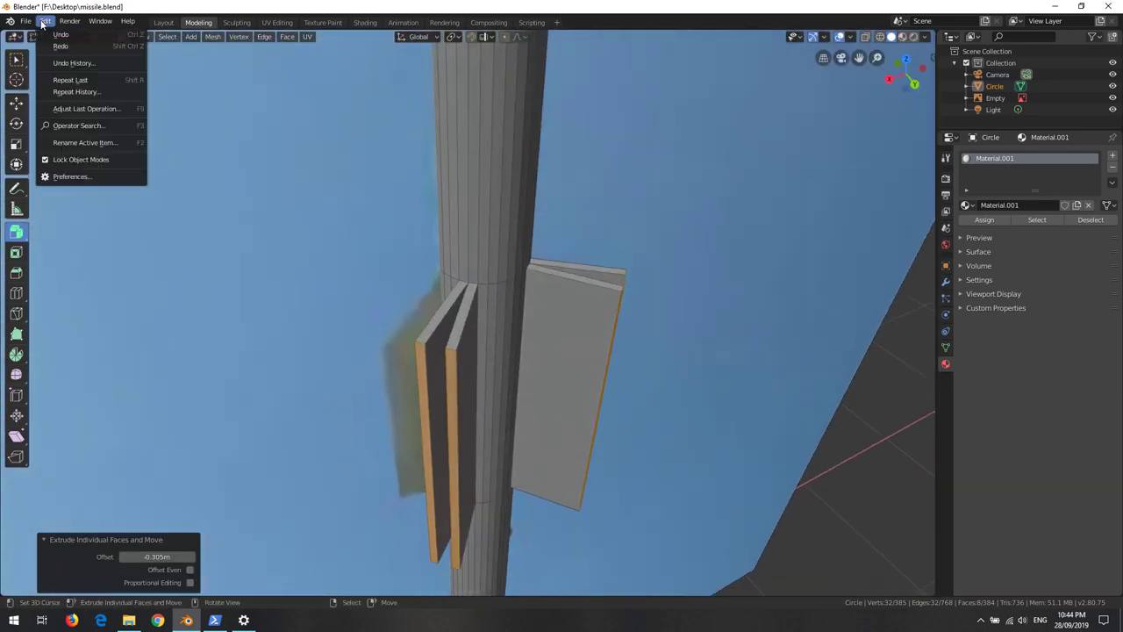
{"action": "left_click", "coordinate": [59, 36]}
Step: Try extruding the selected fin faces as a region by about 0.176 m along the normal, and cancel the movement
{"action": "middle_click_drag", "start_coordinate": [357, 313], "coordinate": [525, 321]}
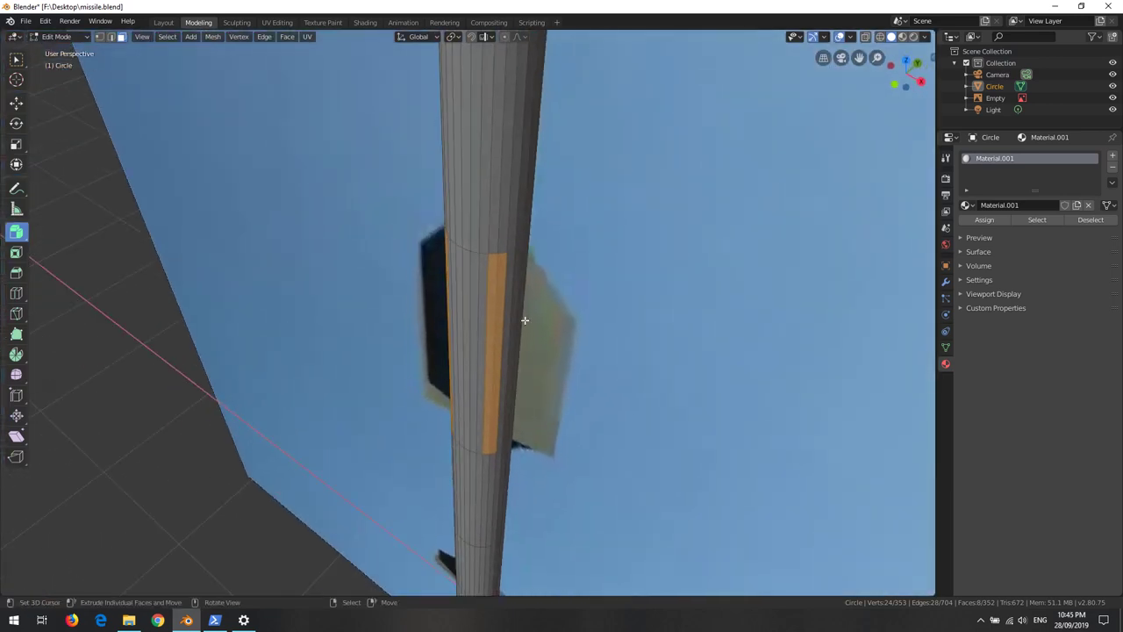
{"action": "left_click_drag", "start_coordinate": [522, 340], "coordinate": [527, 364]}
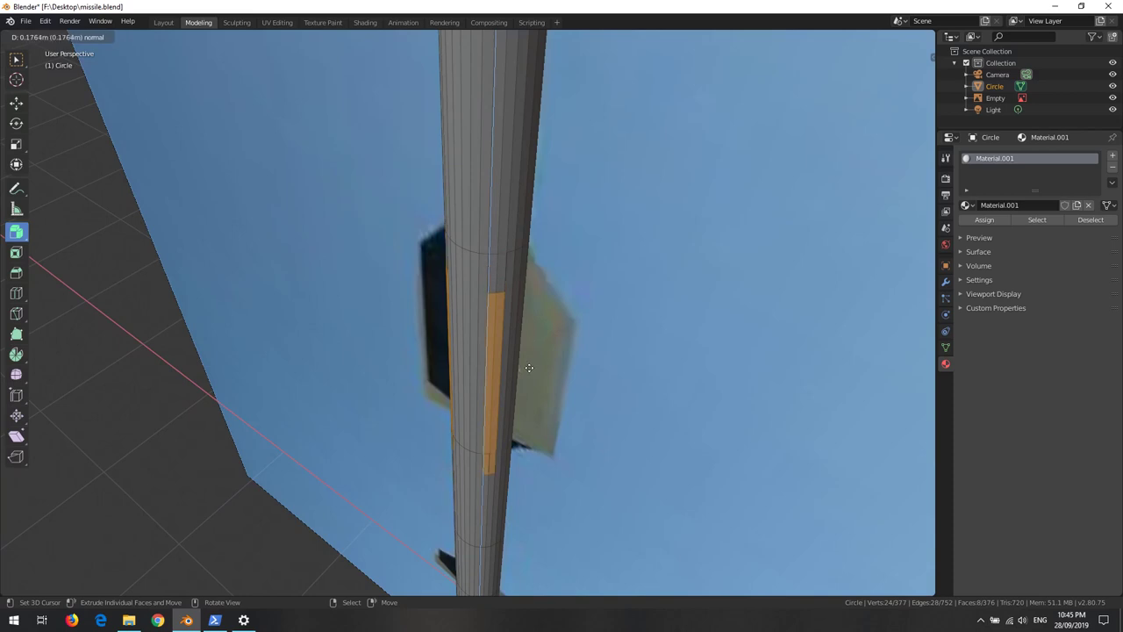
{"action": "right_click", "coordinate": [529, 366]}
{"action": "scroll", "coordinate": [566, 328], "scroll_direction": "down", "scroll_amount": 3}
{"action": "scroll", "coordinate": [521, 321], "scroll_direction": "up", "scroll_amount": 3}
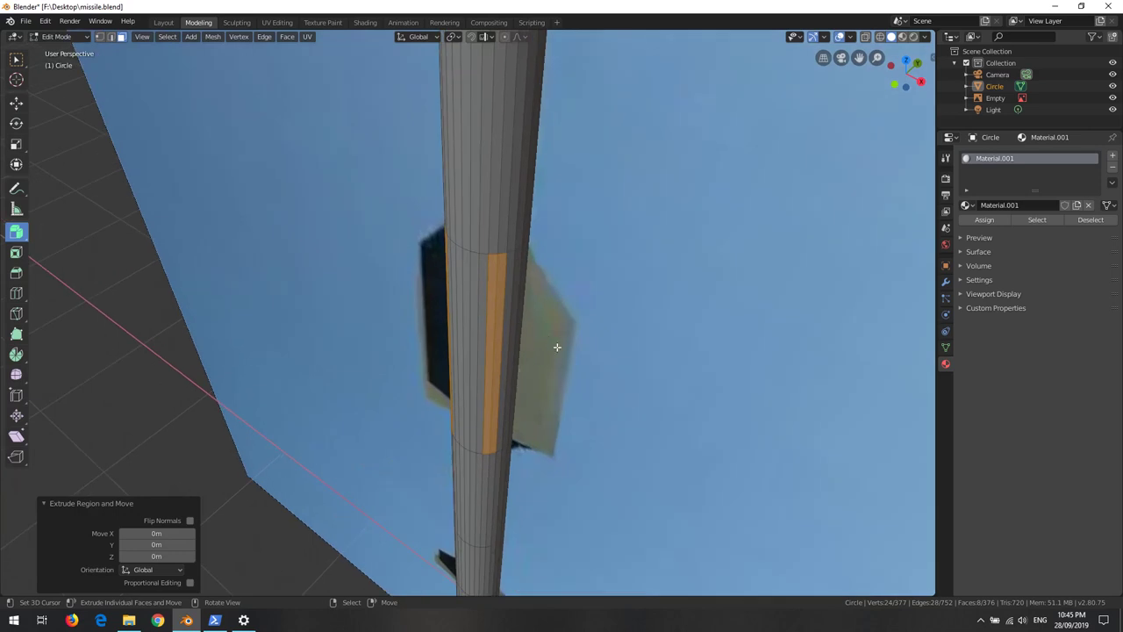
Step: Try a vertex slide and a free move on the extruded fin faces, and cancel both
{"action": "middle_click_drag", "start_coordinate": [548, 334], "coordinate": [591, 336]}
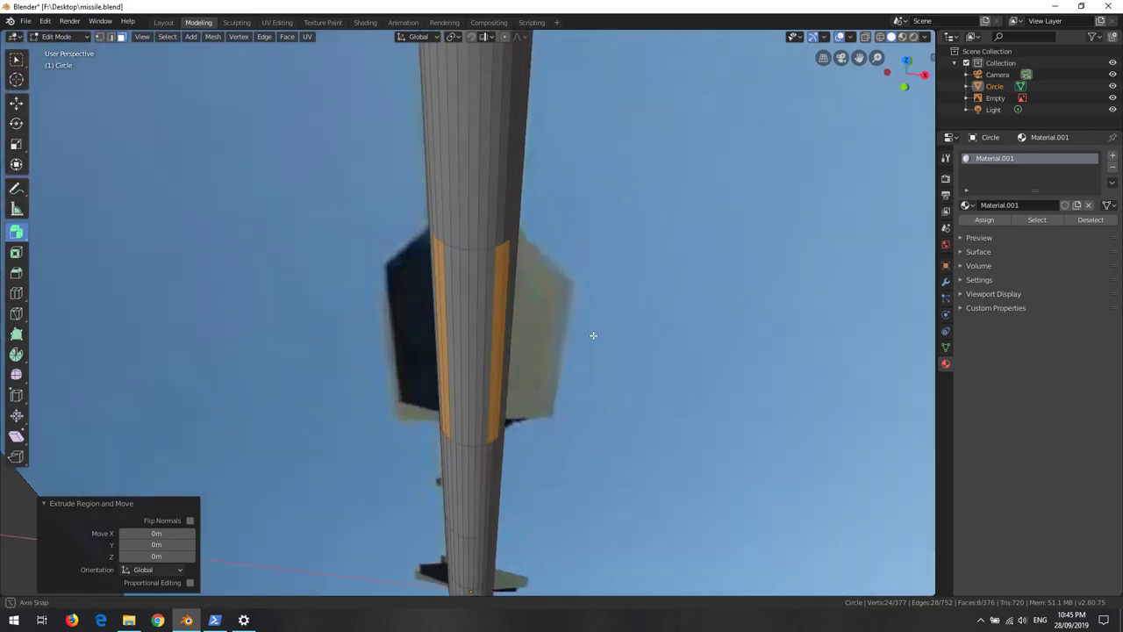
{"action": "key", "text": "e"}
{"action": "key", "text": "g"}
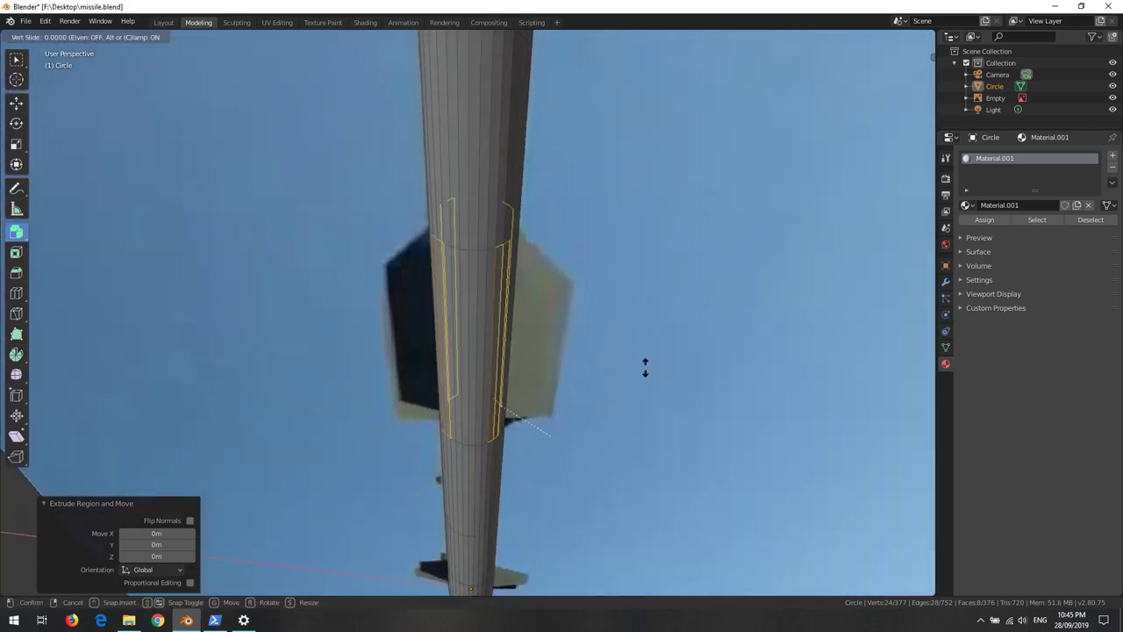
{"action": "key", "text": "Escape"}
{"action": "key", "text": "g"}
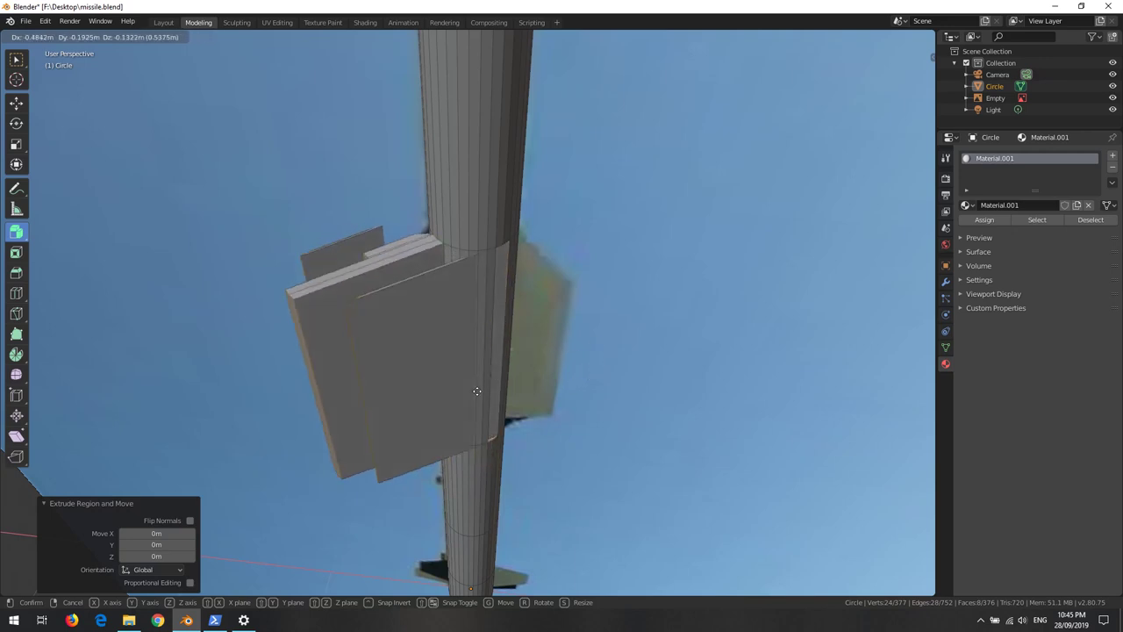
{"action": "right_click", "coordinate": [559, 331]}
Step: Set the transform orientation to Normal and the pivot point to Individual Origins
{"action": "middle_click_drag", "start_coordinate": [463, 266], "coordinate": [440, 69]}
{"action": "left_click", "coordinate": [432, 37]}
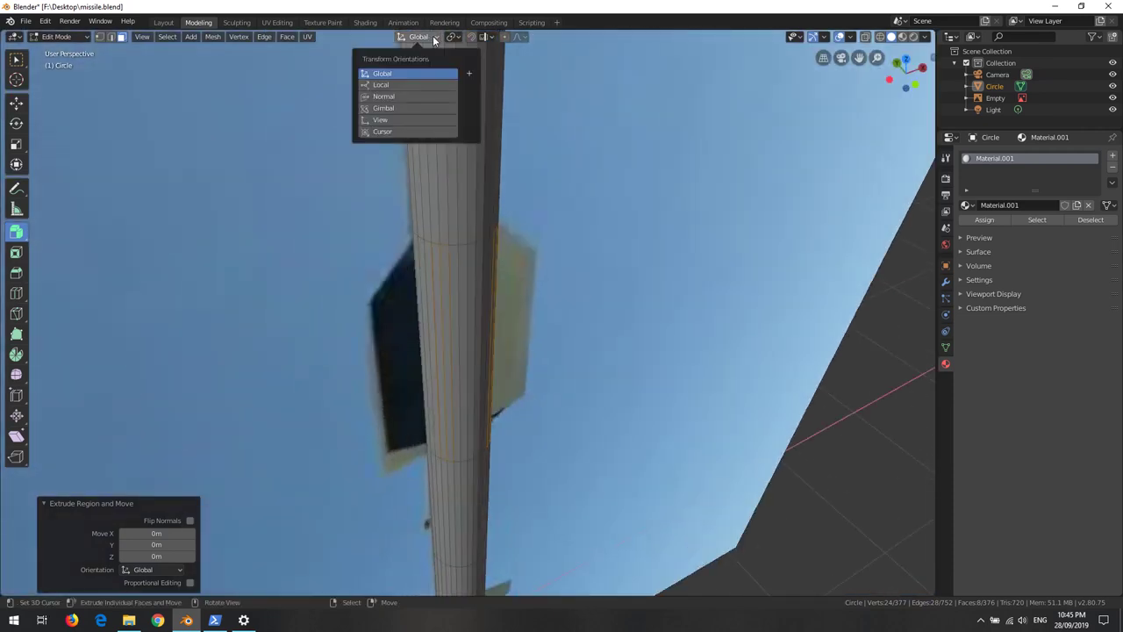
{"action": "left_click", "coordinate": [405, 96]}
{"action": "left_click_drag", "start_coordinate": [587, 343], "coordinate": [631, 287]}
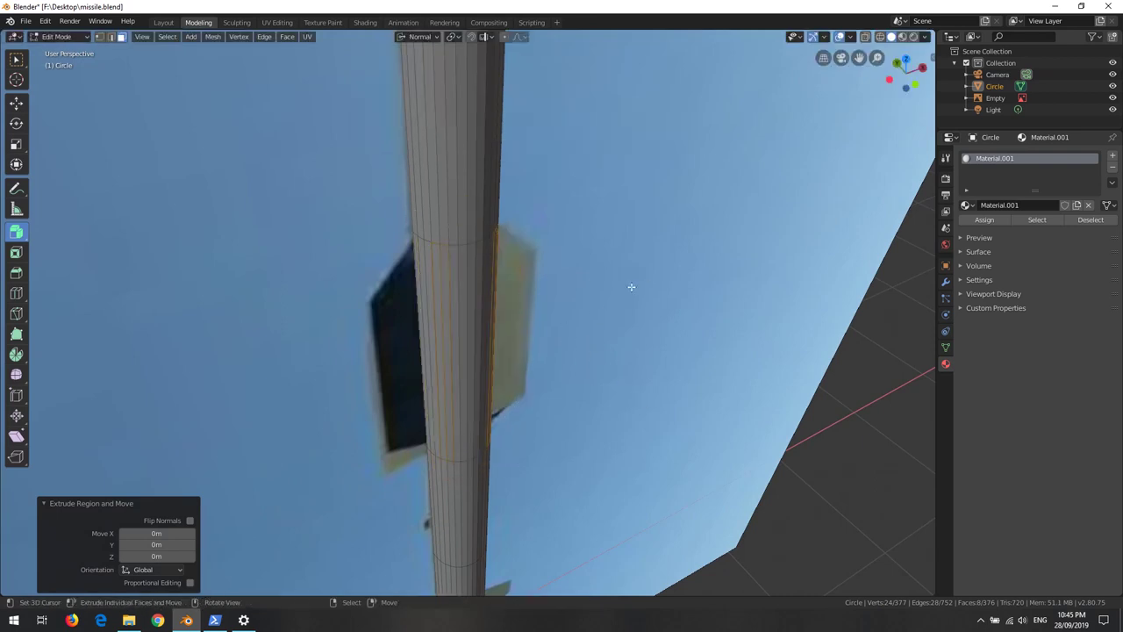
{"action": "left_click", "coordinate": [452, 38]}
{"action": "key", "text": "shift+v"}
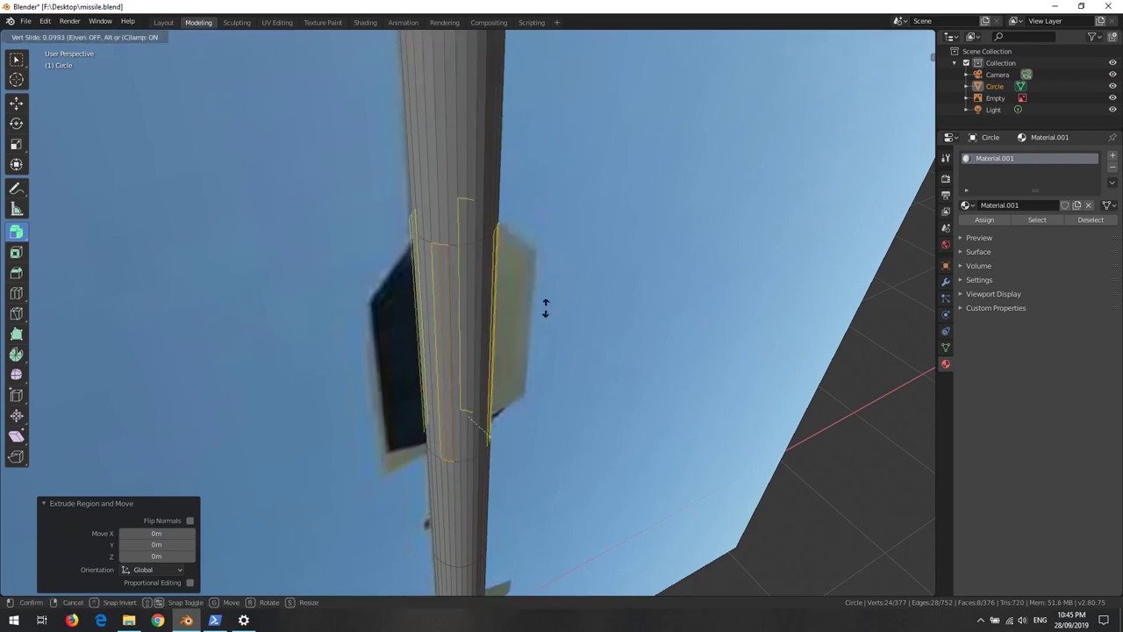
{"action": "left_click", "coordinate": [586, 240]}
{"action": "left_click", "coordinate": [437, 38]}
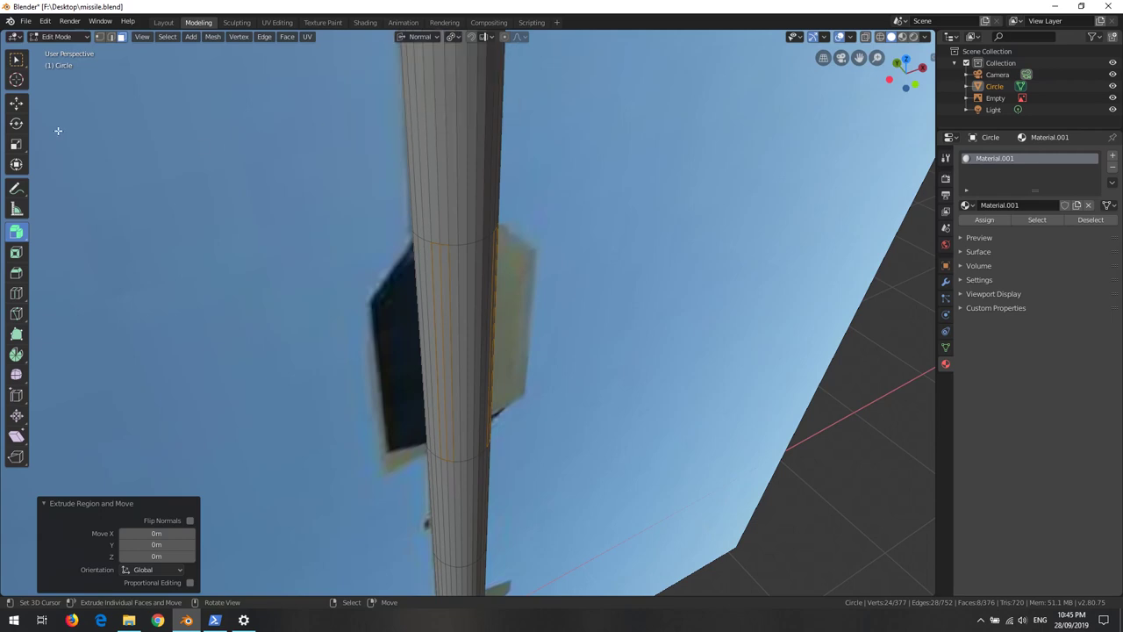
Step: Try shifting the fin faces along the normal-oriented axes with the Move tool, and undo the moves
{"action": "left_click", "coordinate": [17, 103]}
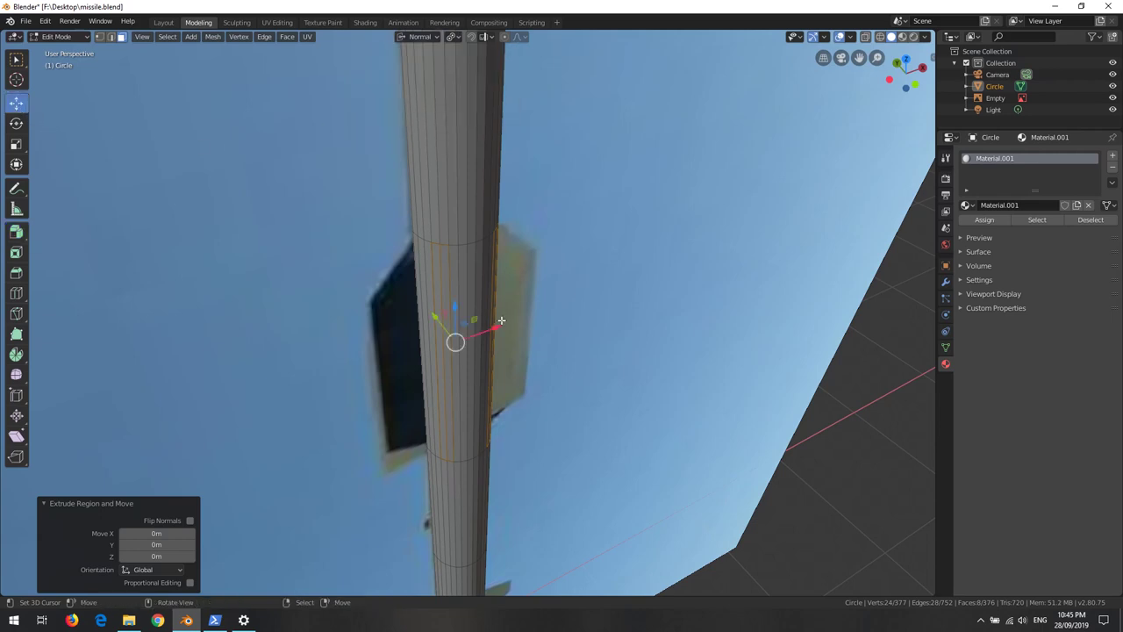
{"action": "left_click_drag", "start_coordinate": [500, 321], "coordinate": [524, 355]}
{"action": "left_click", "coordinate": [465, 325], "text": "alt"}
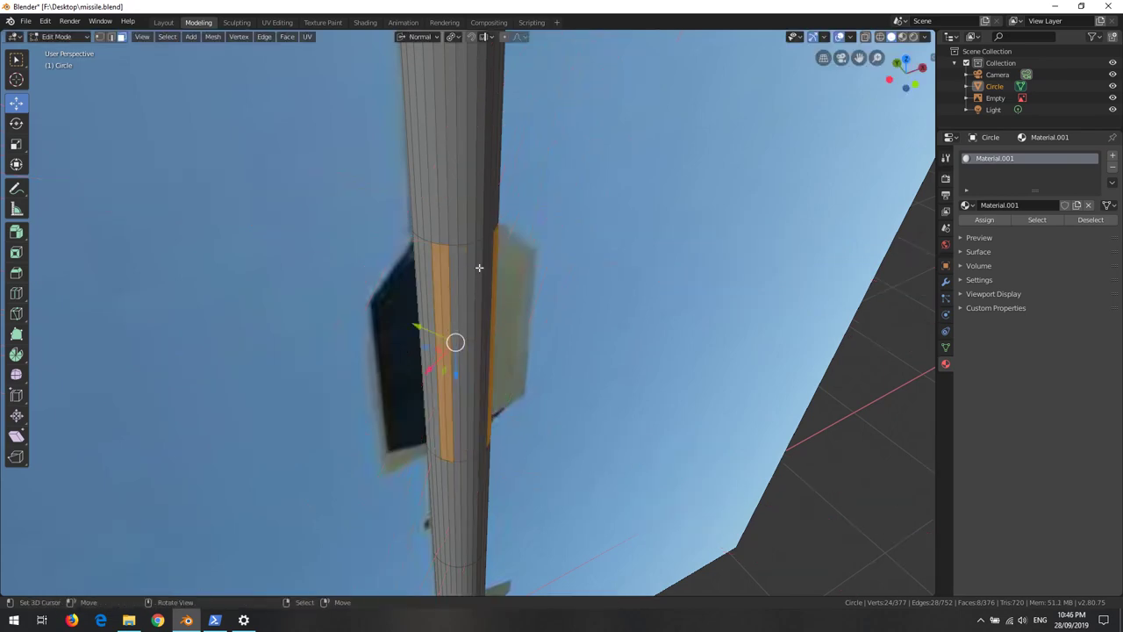
{"action": "middle_click_drag", "start_coordinate": [479, 267], "coordinate": [445, 358]}
{"action": "left_click_drag", "start_coordinate": [434, 349], "coordinate": [544, 404]}
{"action": "key", "text": "ctrl+z"}
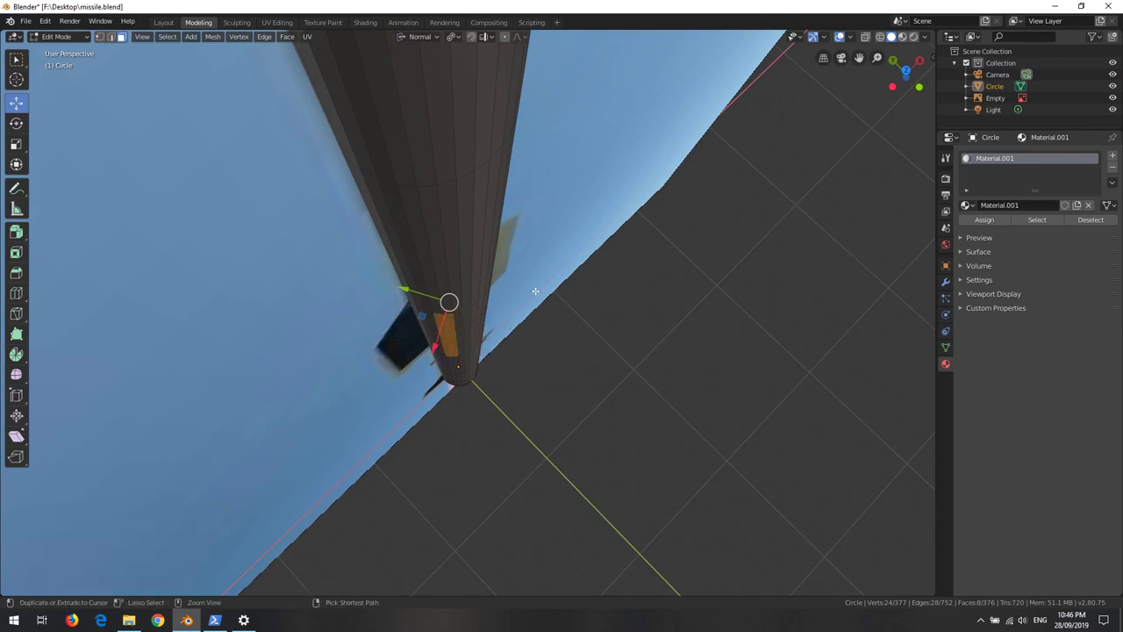
Step: Set the transform orientation to Local and try moving the fin faces along the local X axis
{"action": "left_click", "coordinate": [456, 37]}
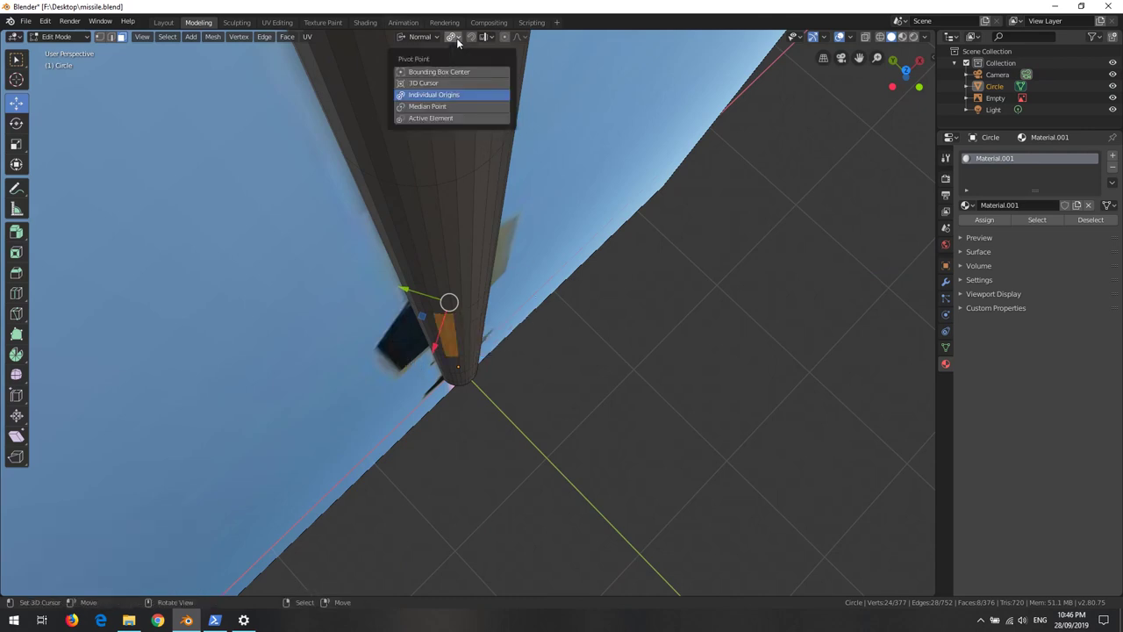
{"action": "left_click", "coordinate": [431, 38]}
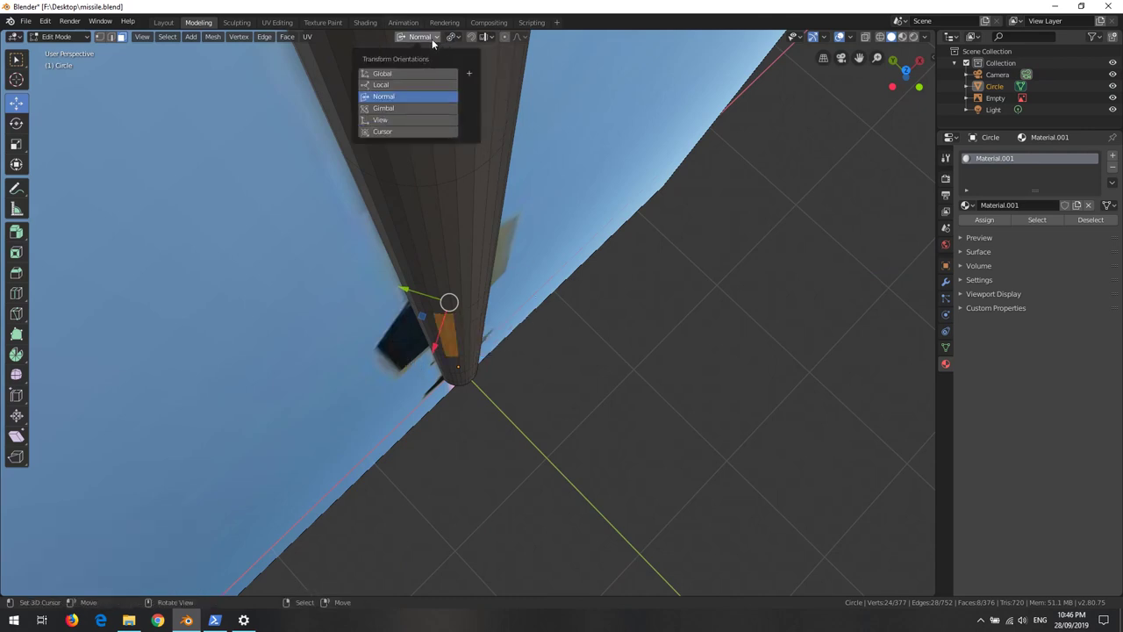
{"action": "left_click", "coordinate": [404, 83]}
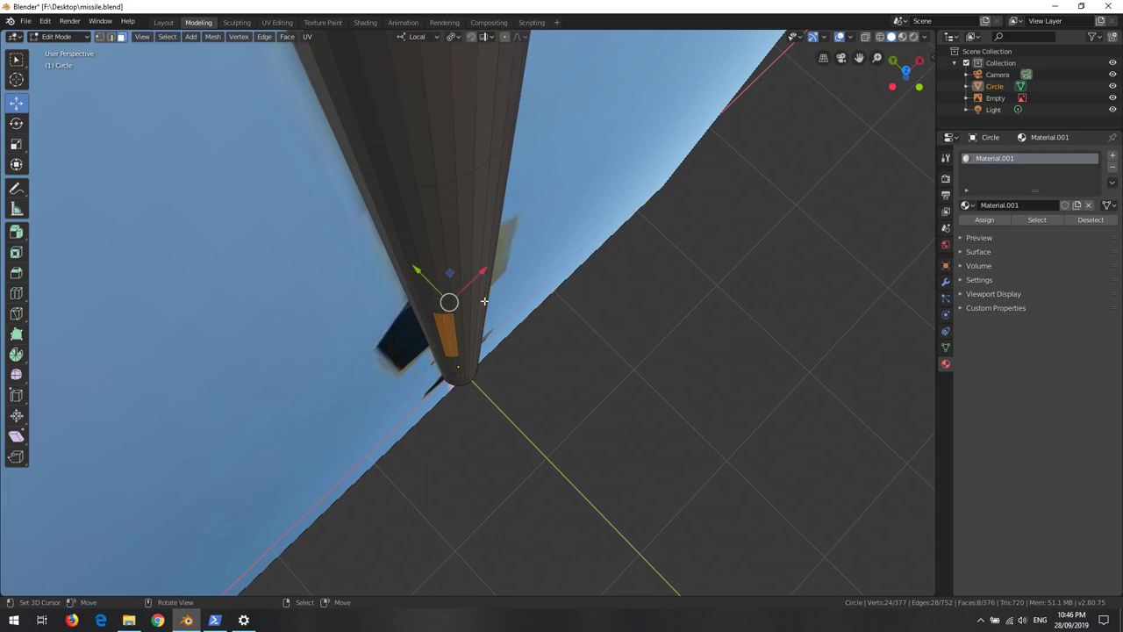
{"action": "left_click_drag", "start_coordinate": [481, 275], "coordinate": [452, 297]}
{"action": "middle_click_drag", "start_coordinate": [451, 296], "coordinate": [562, 247]}
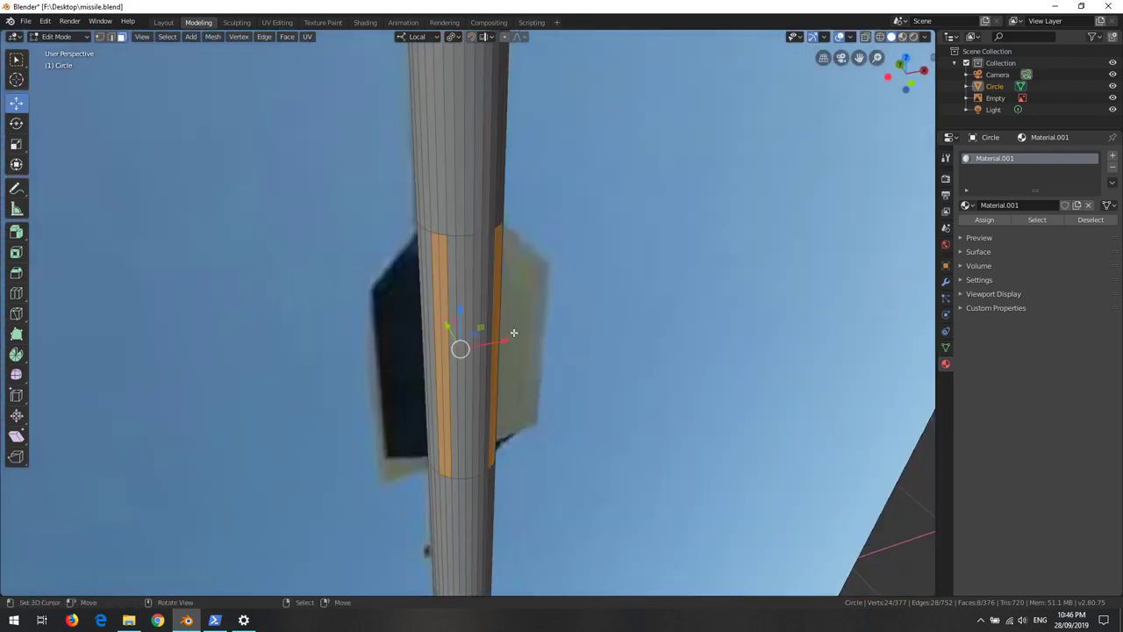
Step: Try moving the fin faces with the local Z axis locked, and cancel the move
{"action": "key", "text": "alt+z"}
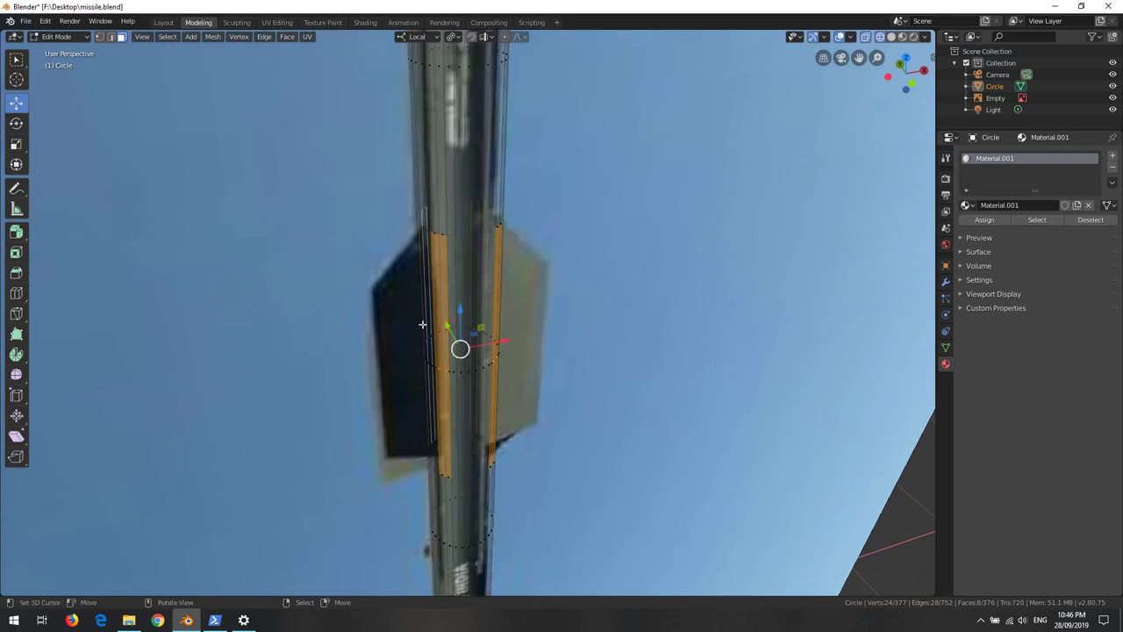
{"action": "key", "text": "alt+z"}
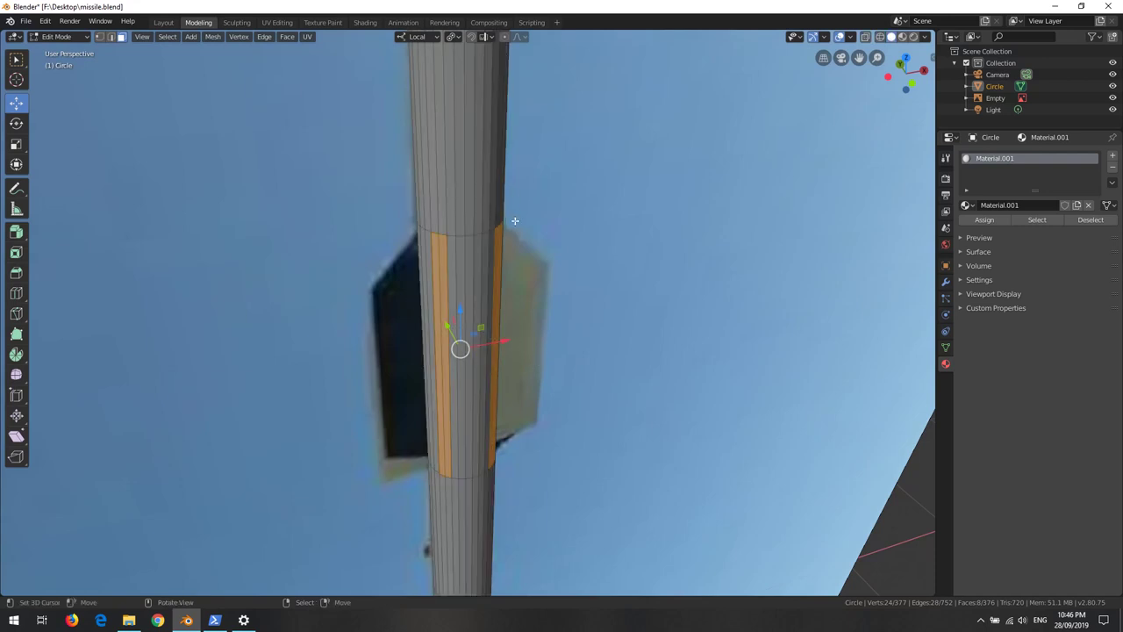
{"action": "key", "text": "g"}
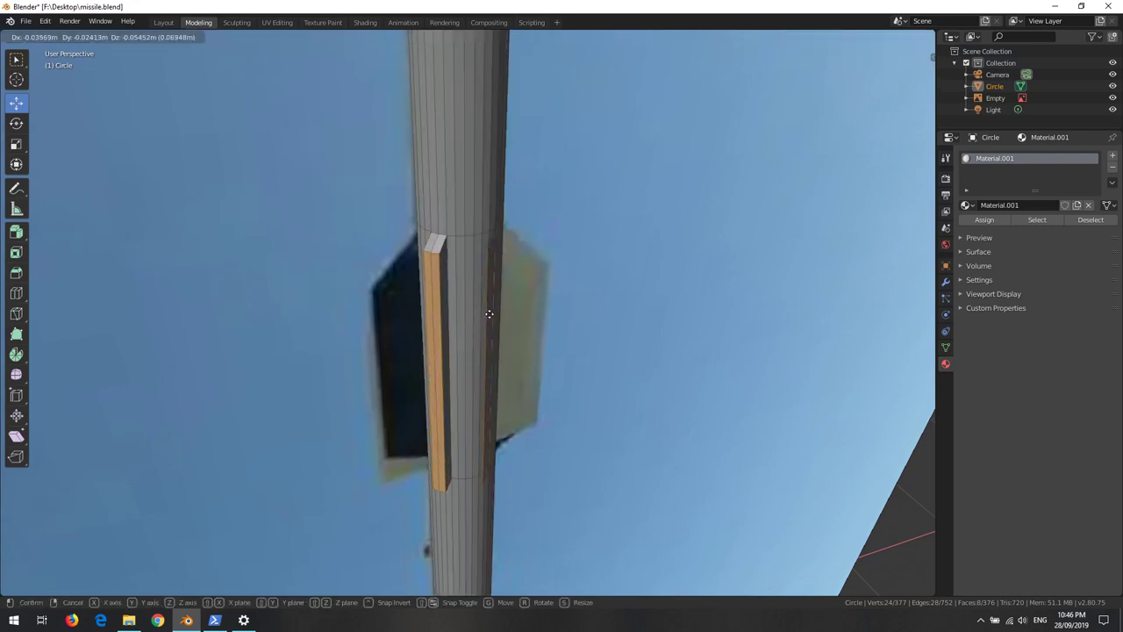
{"action": "key", "text": "shift+z"}
{"action": "key", "text": "shift+z"}
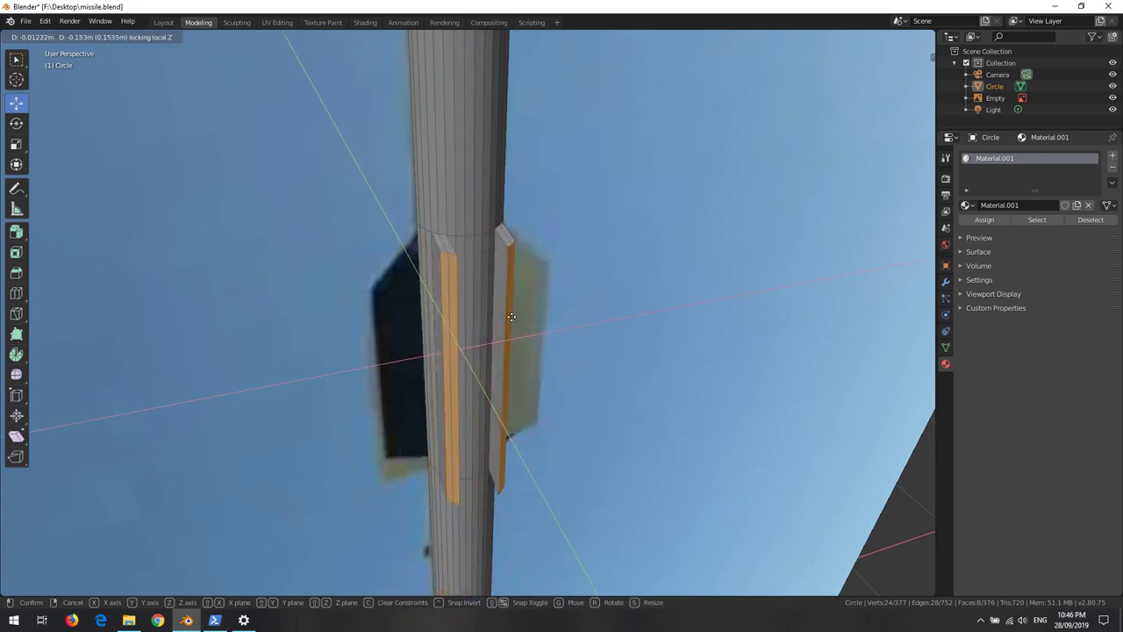
{"action": "key", "text": "Escape"}
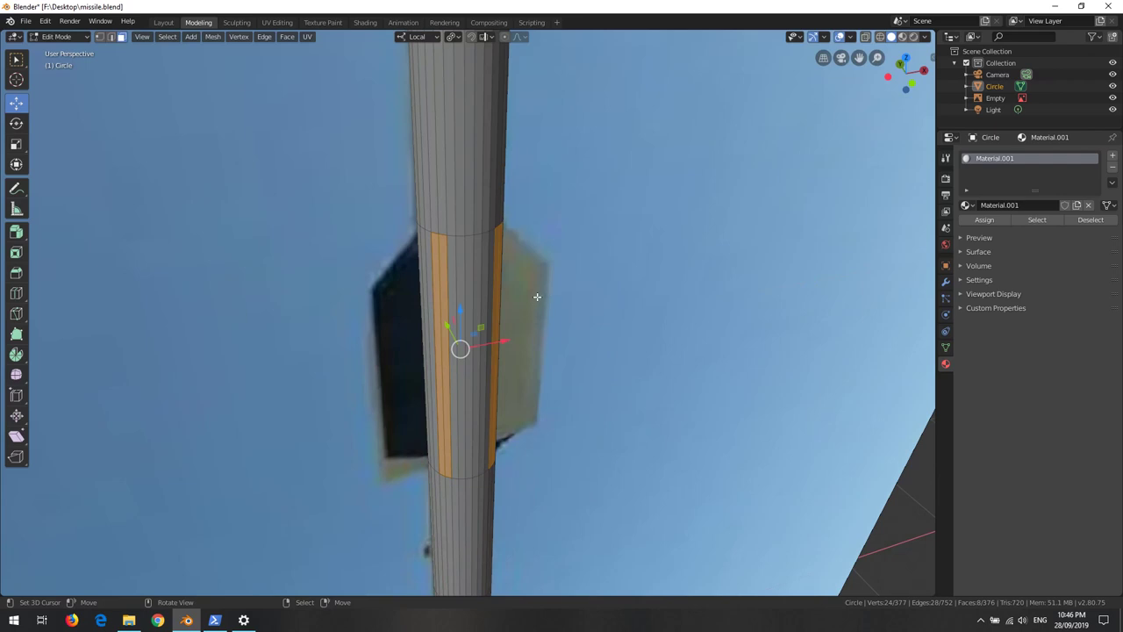
Step: Undo the leftover fin face extrusion and restore the Global transform orientation and Median Point pivot
{"action": "scroll", "coordinate": [527, 296], "scroll_direction": "down", "scroll_amount": 2}
{"action": "scroll", "coordinate": [522, 294], "scroll_direction": "up", "scroll_amount": 4}
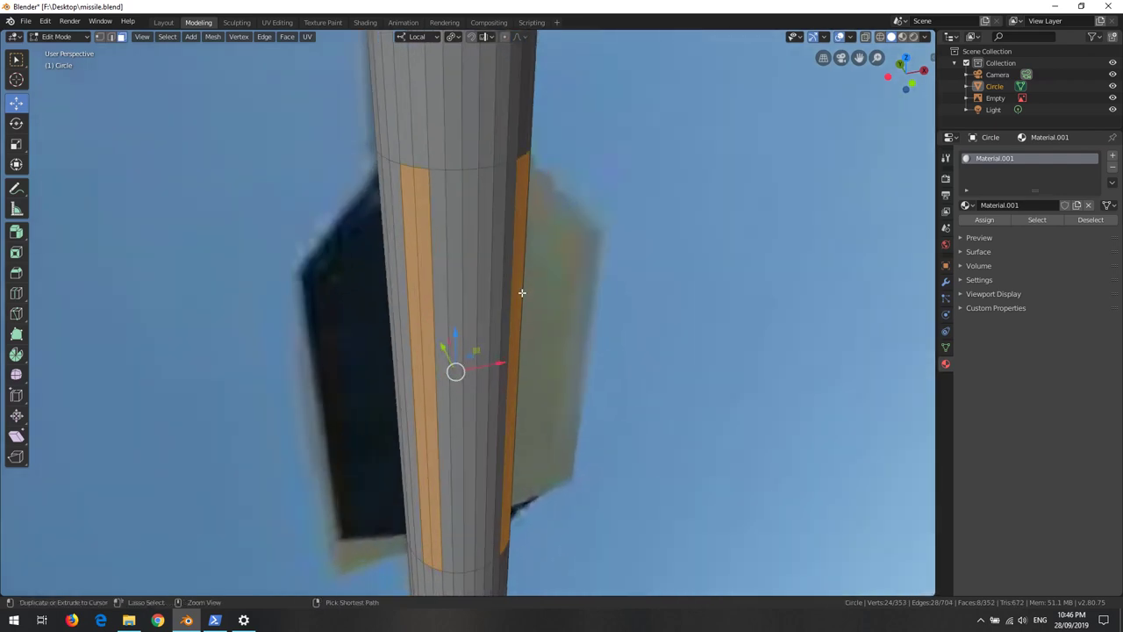
{"action": "left_click", "coordinate": [419, 39]}
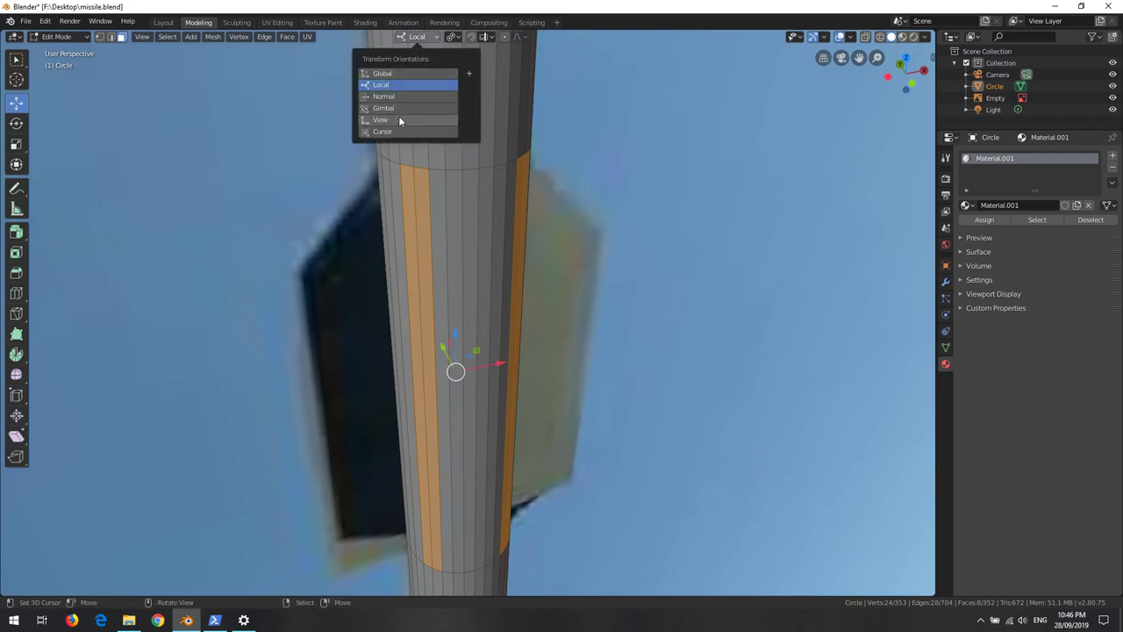
{"action": "left_click", "coordinate": [410, 73]}
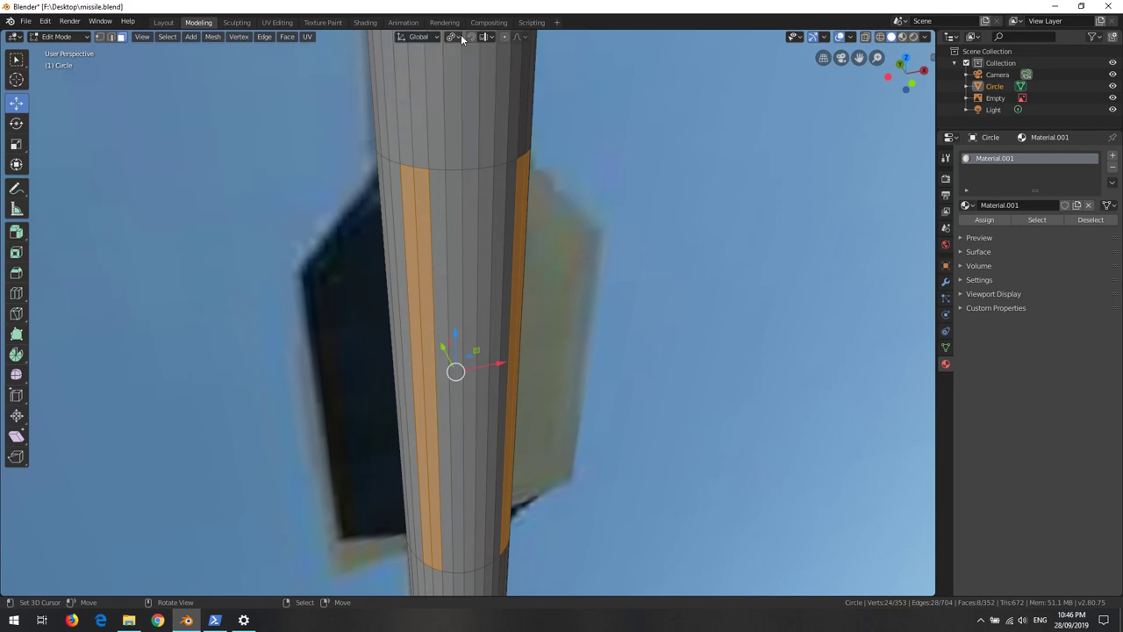
{"action": "left_click", "coordinate": [457, 37]}
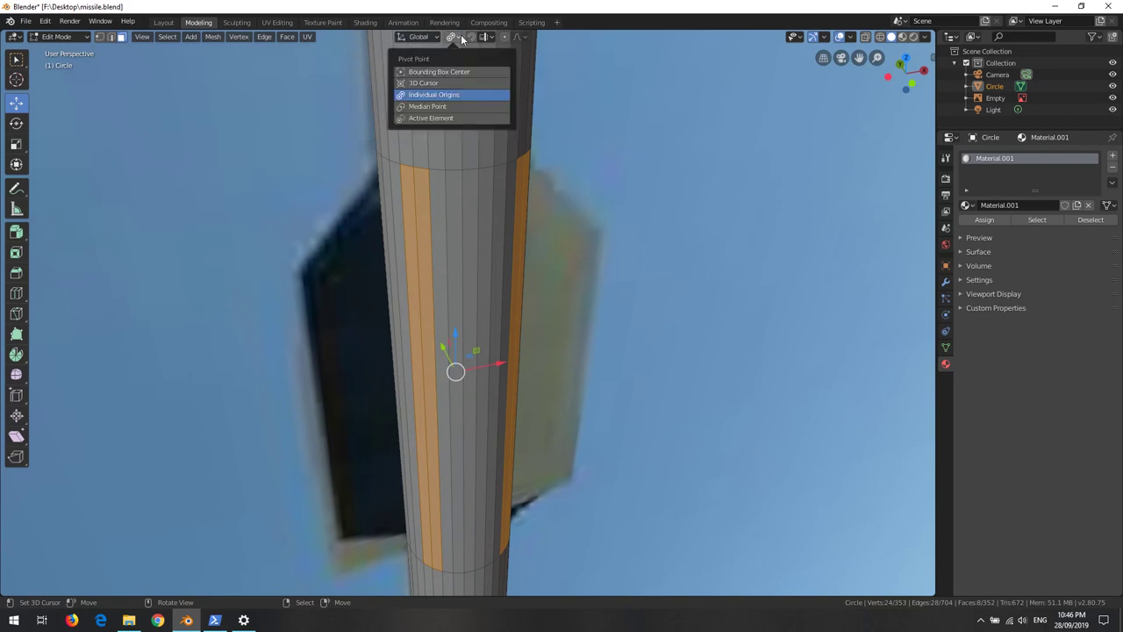
{"action": "left_click", "coordinate": [452, 108]}
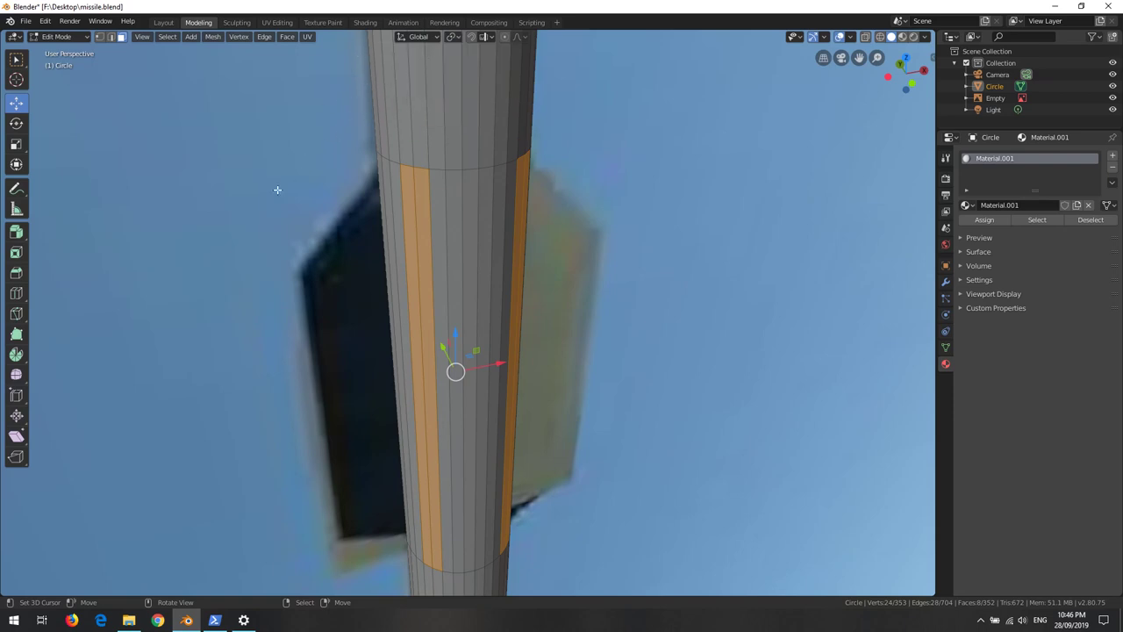
Step: Undo the last face added to the mid-section fin selection
{"action": "left_click", "coordinate": [44, 21]}
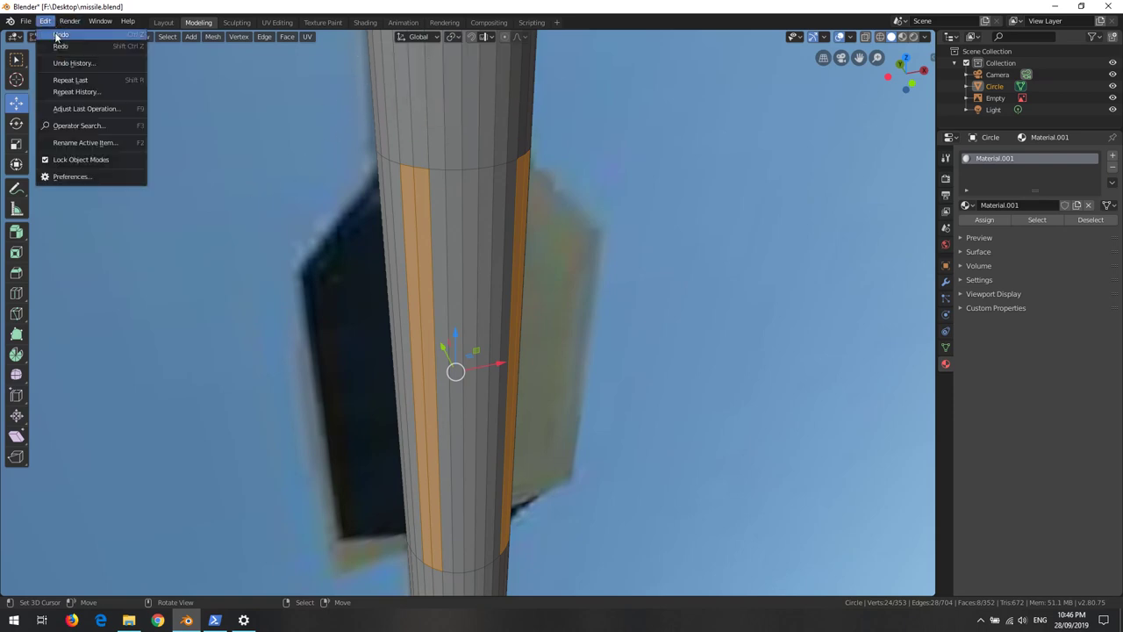
{"action": "left_click", "coordinate": [70, 34]}
{"action": "middle_click_drag", "start_coordinate": [445, 288], "coordinate": [416, 236]}
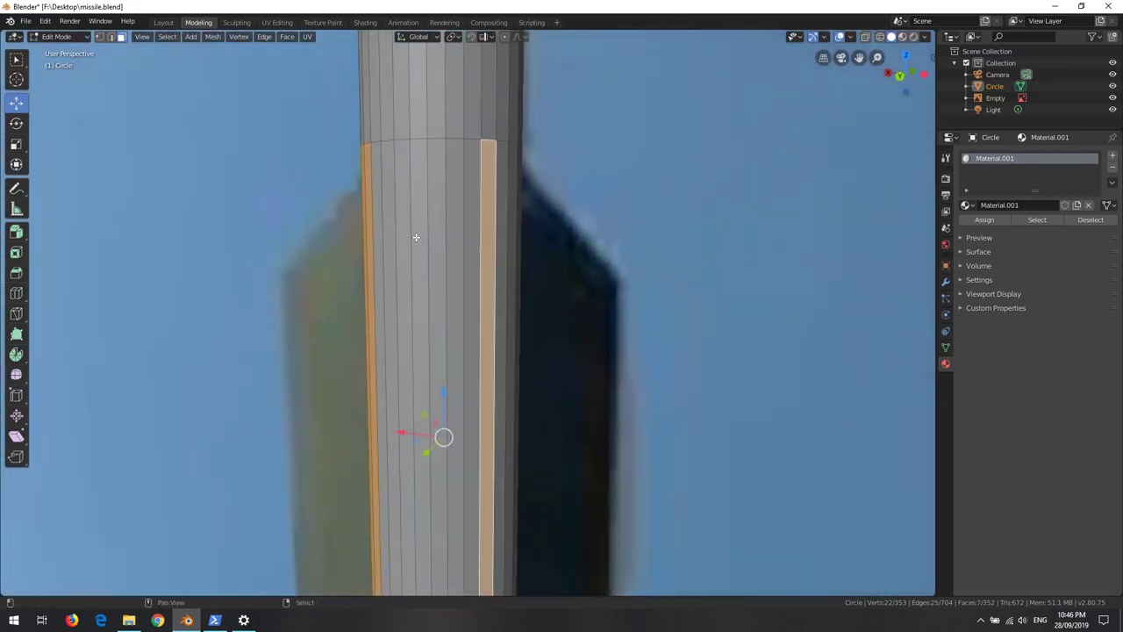
Step: Add the missing adjacent body face to the mid-section selection so that every fin has its pair of faces
{"action": "left_click", "coordinate": [473, 178], "text": "shift"}
{"action": "scroll", "coordinate": [397, 134], "scroll_direction": "down", "scroll_amount": 3}
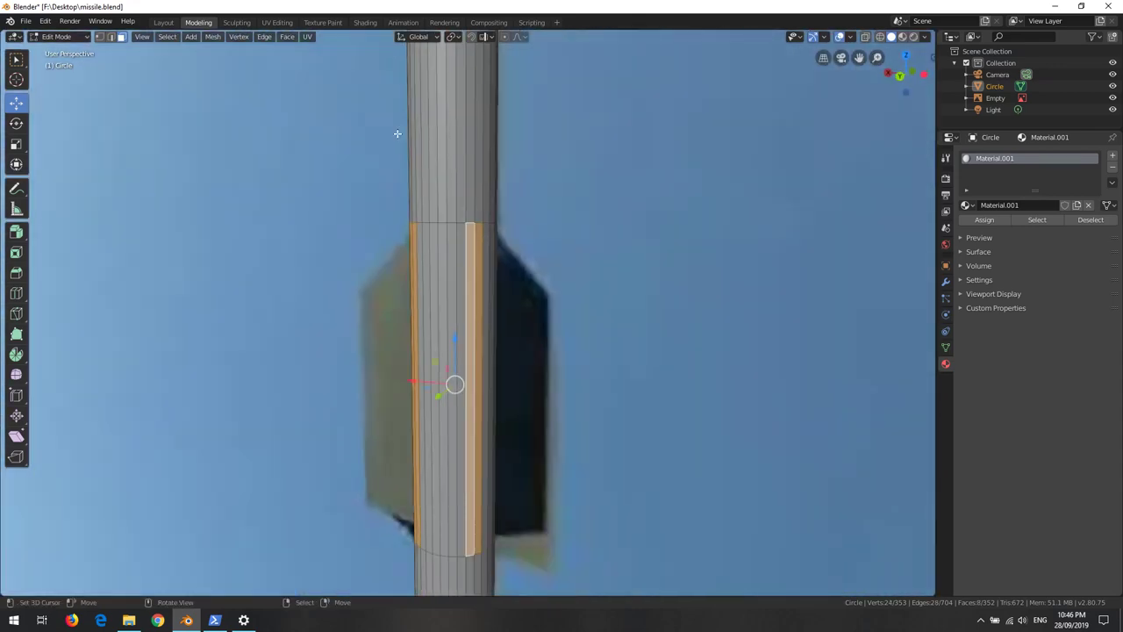
Step: Try extruding the fin faces and moving them along X, along local Y and with Z locked, and undo the extrusion
{"action": "left_click", "coordinate": [213, 37]}
{"action": "mouse_move", "coordinate": [287, 37]}
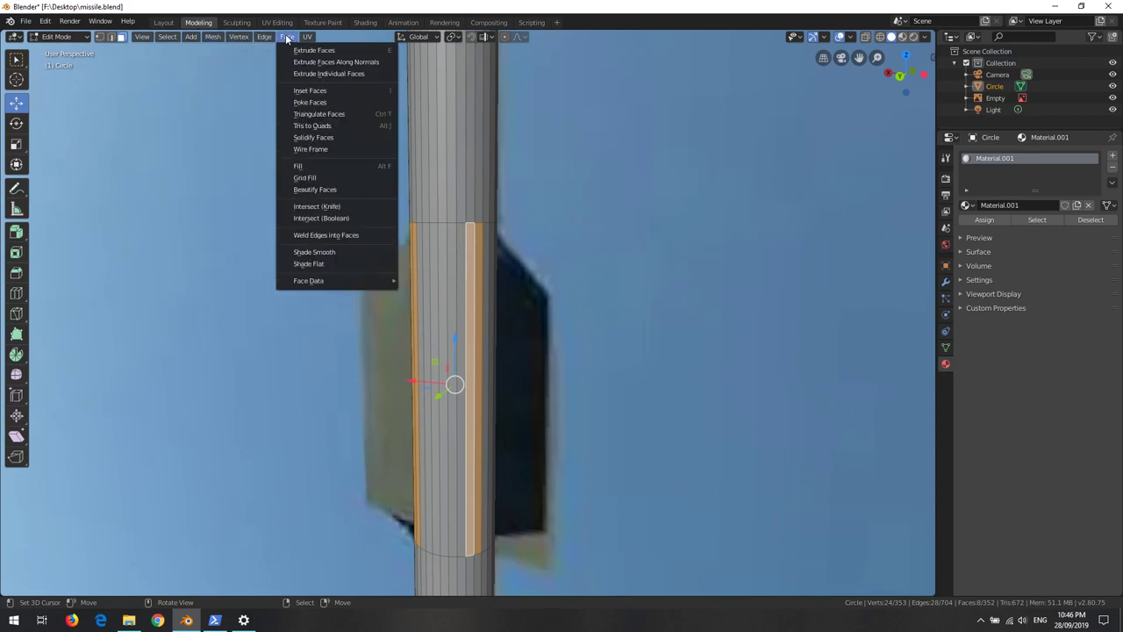
{"action": "left_click", "coordinate": [375, 51]}
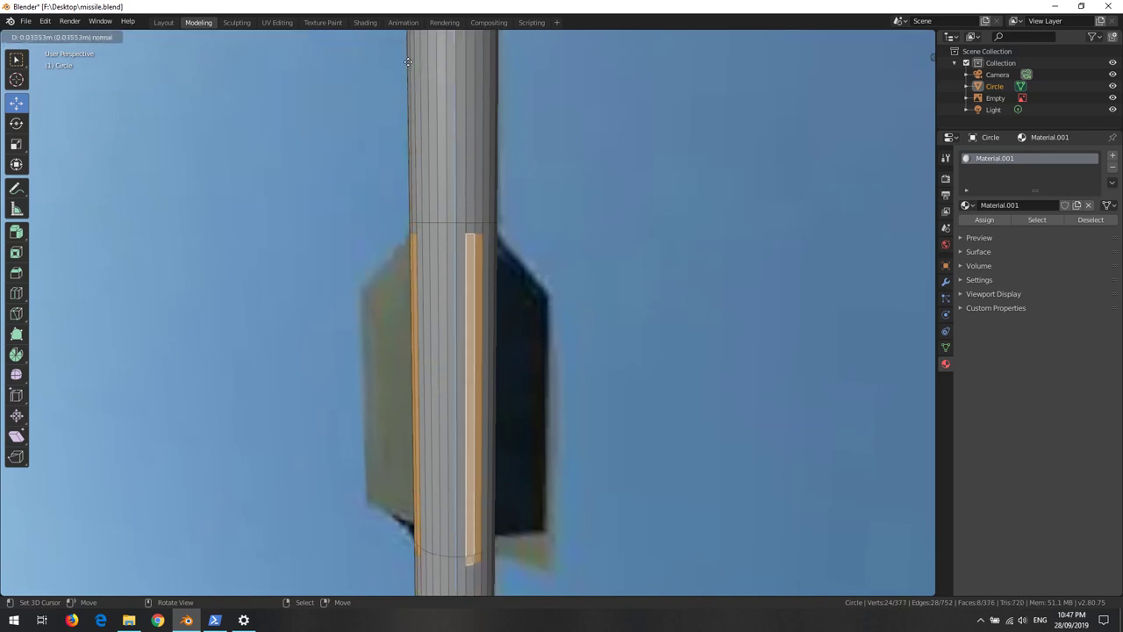
{"action": "right_click", "coordinate": [419, 91]}
{"action": "key", "text": "shift+v"}
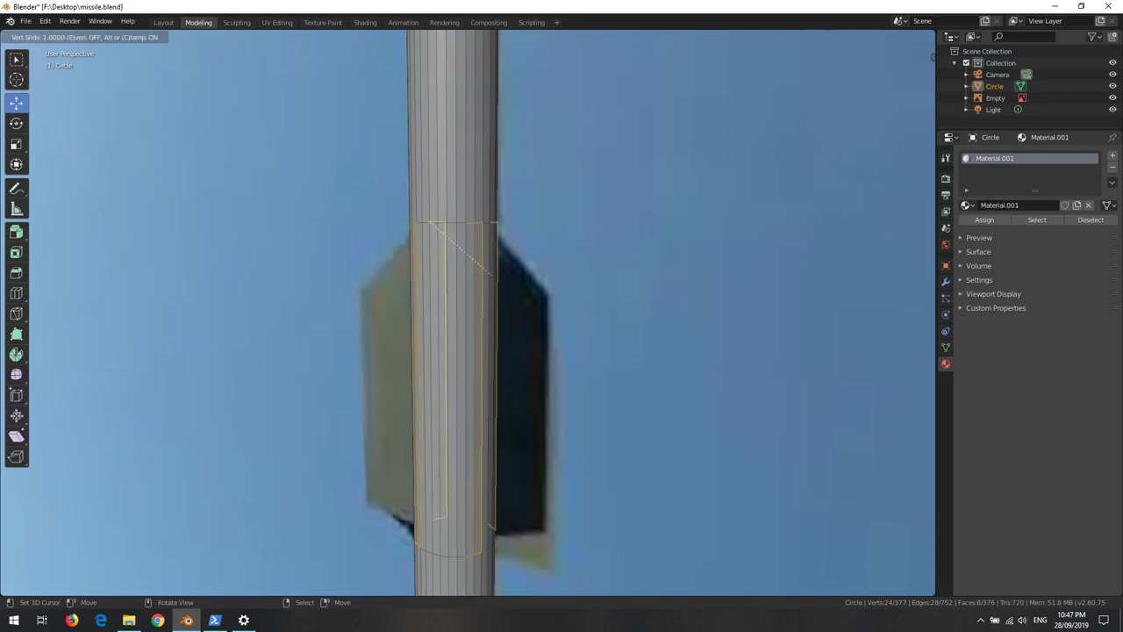
{"action": "key", "text": "g"}
{"action": "key", "text": "x"}
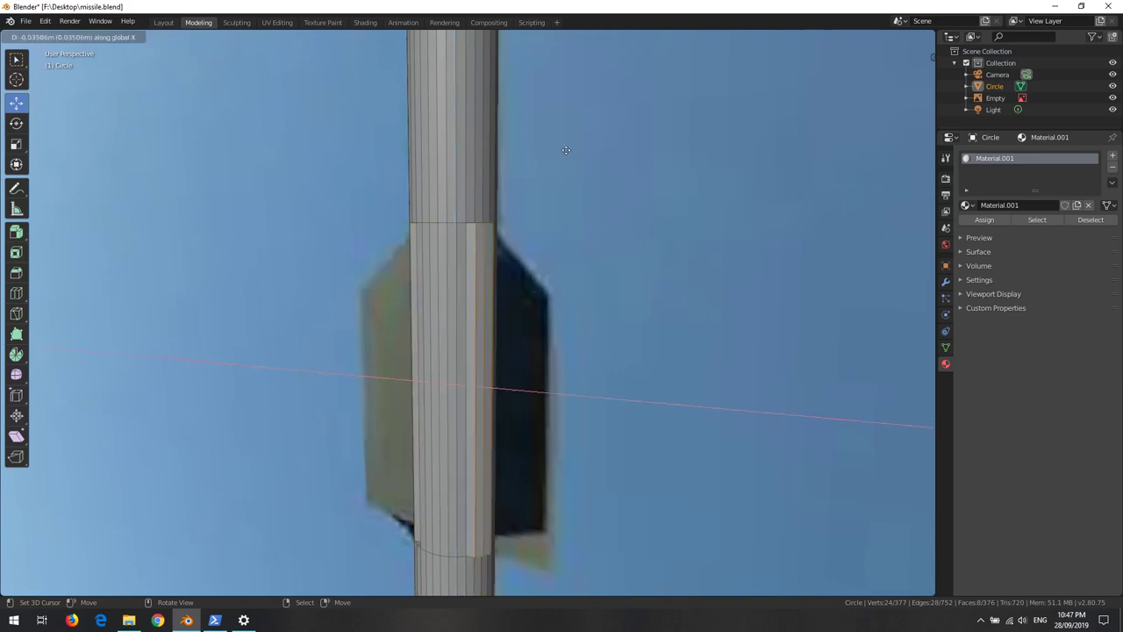
{"action": "key", "text": "y"}
{"action": "key", "text": "y"}
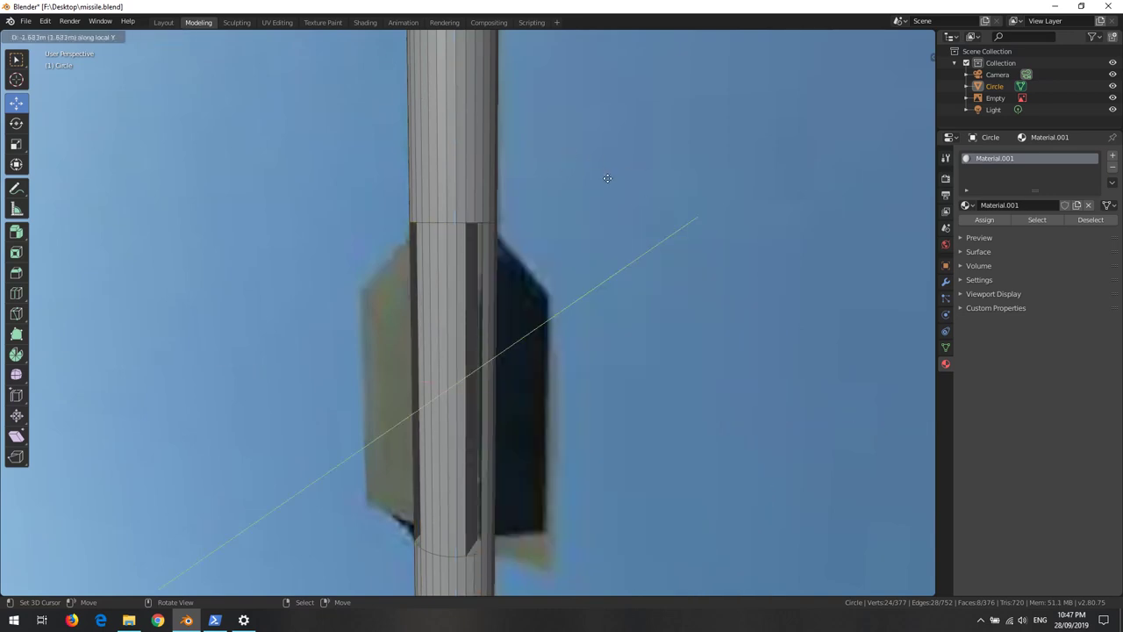
{"action": "key", "text": "shift+z"}
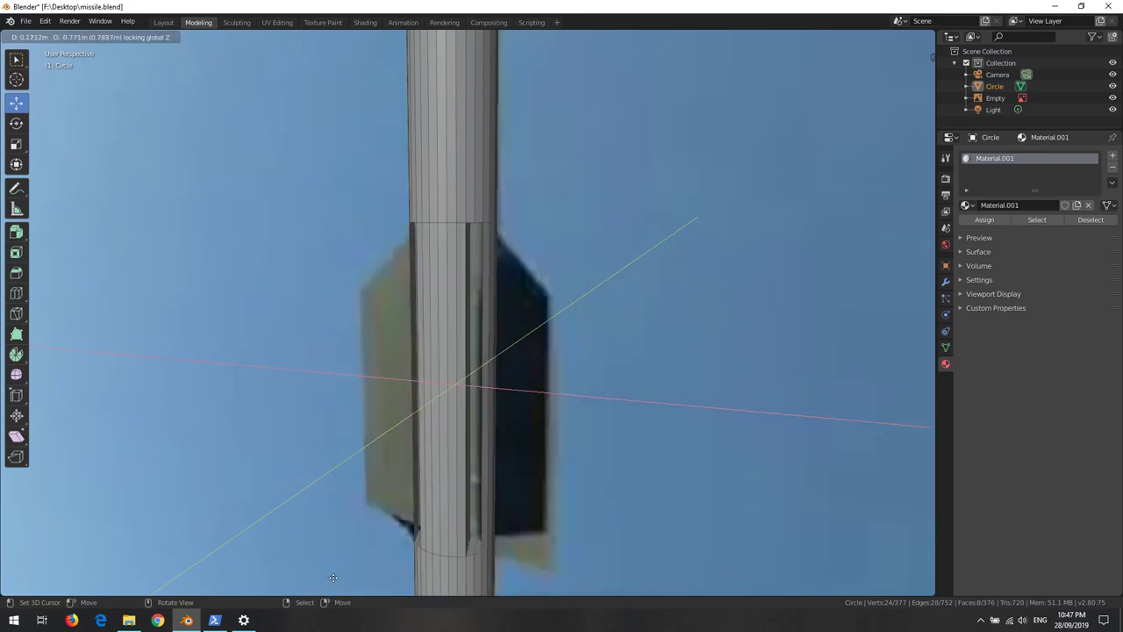
{"action": "key", "text": "Escape"}
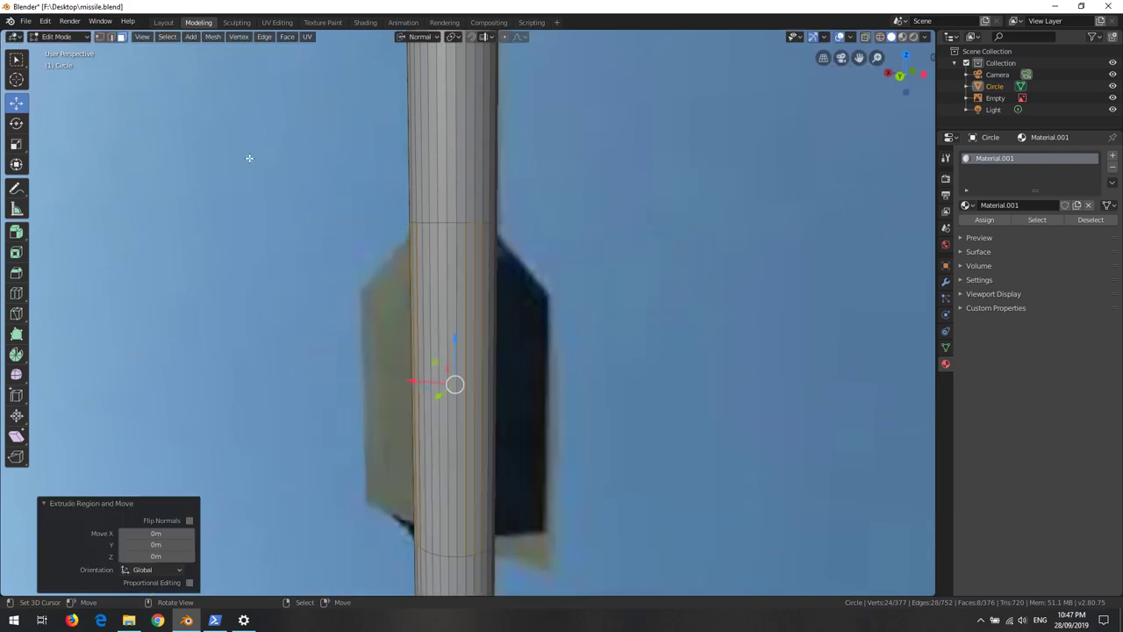
{"action": "left_click", "coordinate": [46, 21]}
{"action": "left_click", "coordinate": [65, 43]}
Step: Extrude the selected fin faces outward along their normals by about 0.259 m and check the fins against the reference from the front
{"action": "middle_click_drag", "start_coordinate": [344, 324], "coordinate": [524, 368]}
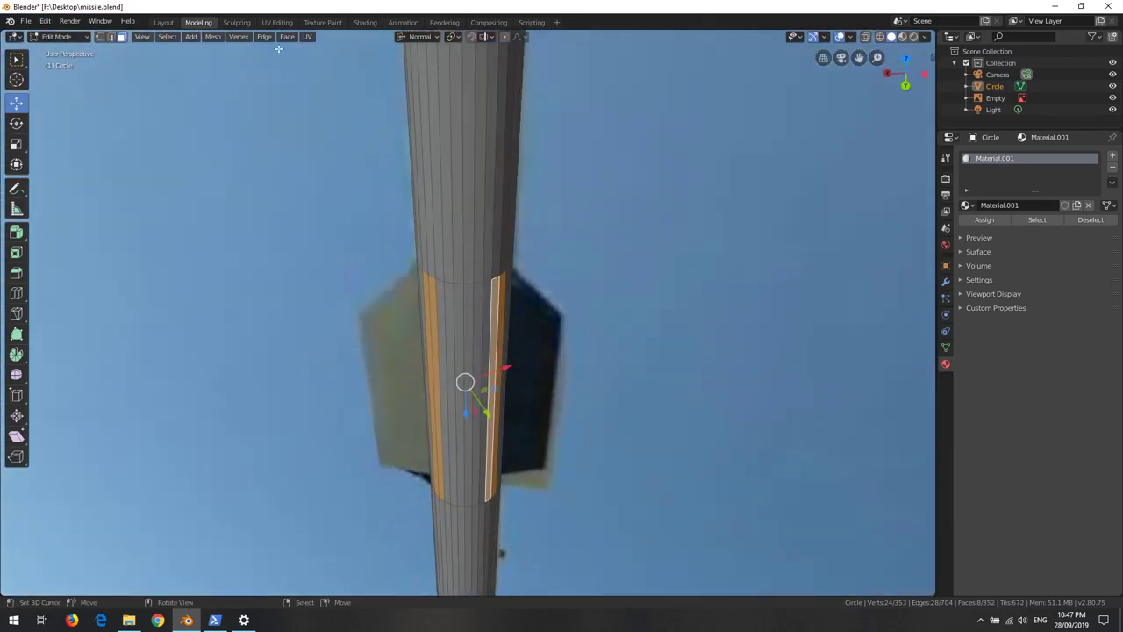
{"action": "left_click", "coordinate": [288, 37]}
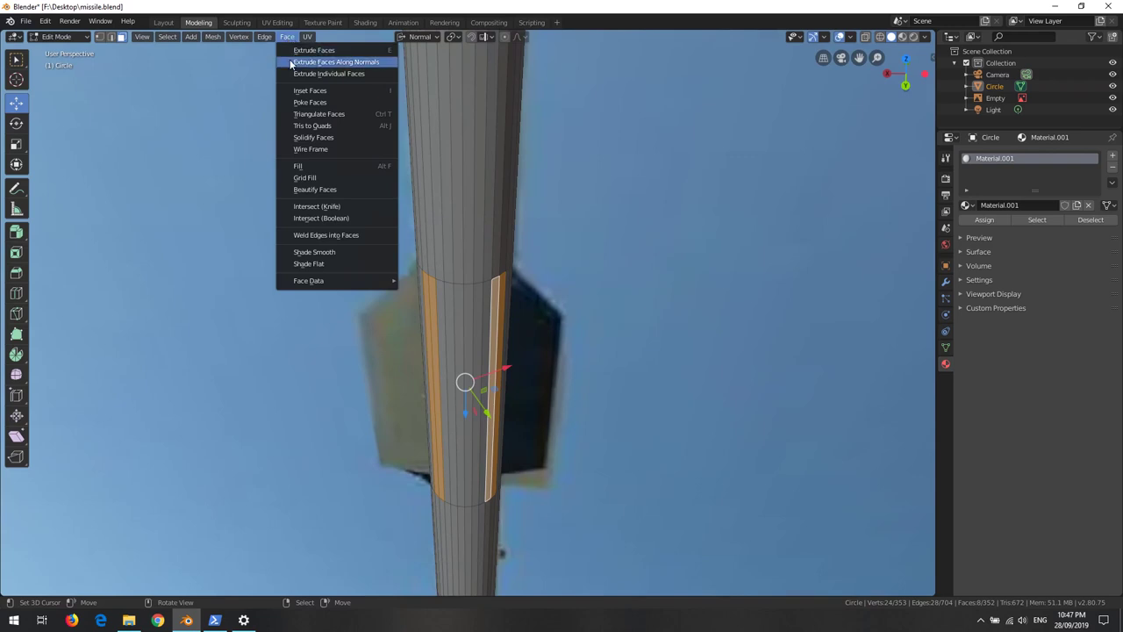
{"action": "left_click", "coordinate": [336, 62]}
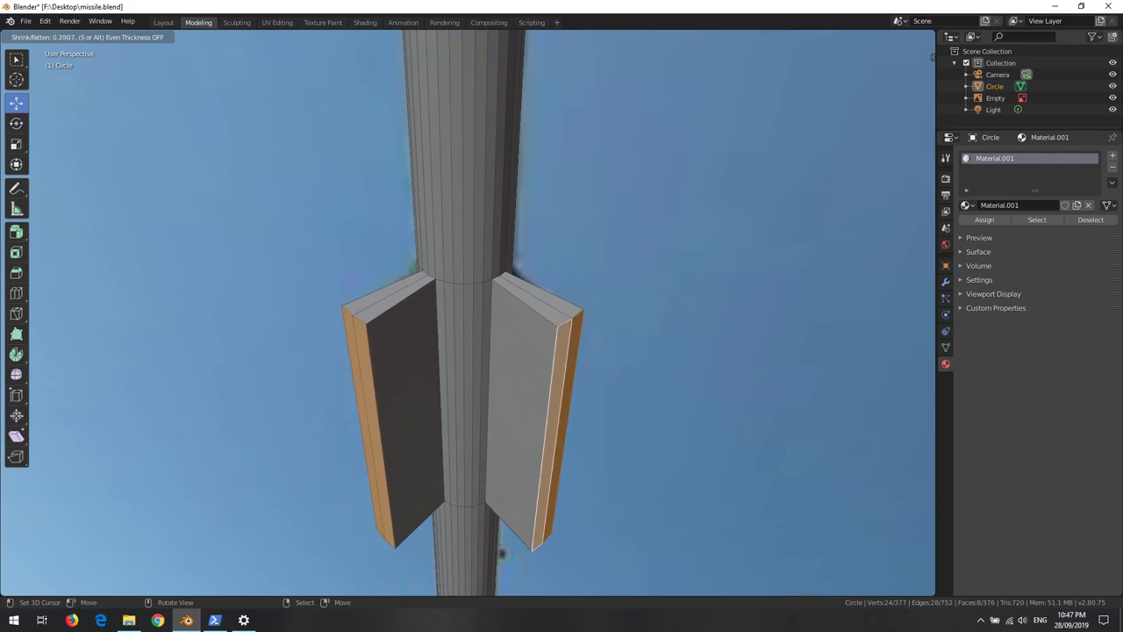
{"action": "left_click", "coordinate": [280, 94]}
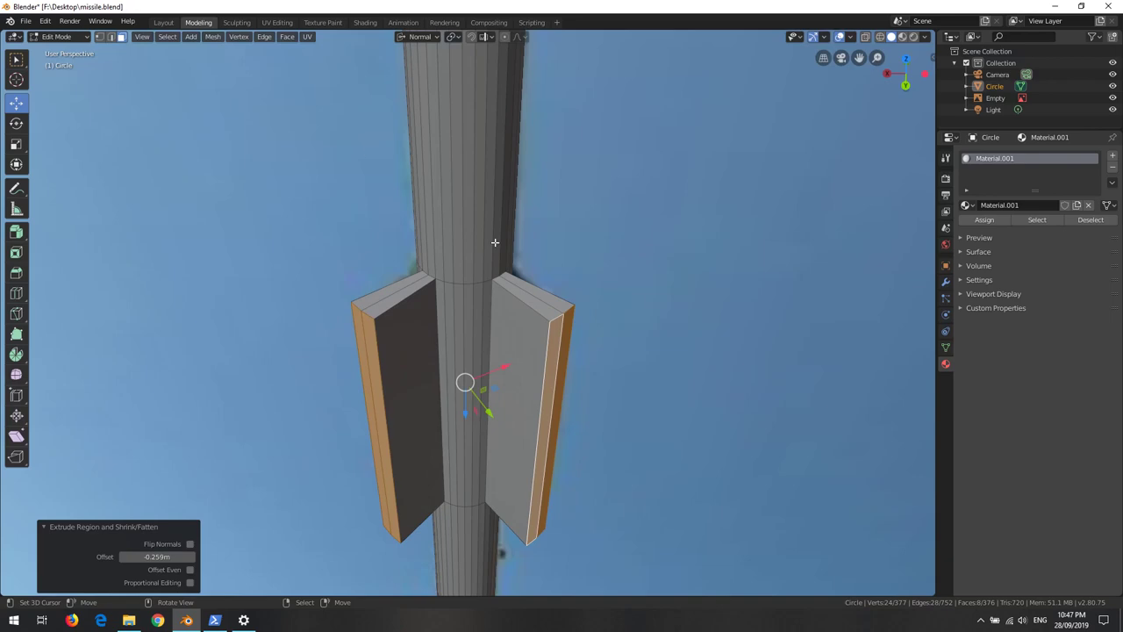
{"action": "key", "text": "KP_1"}
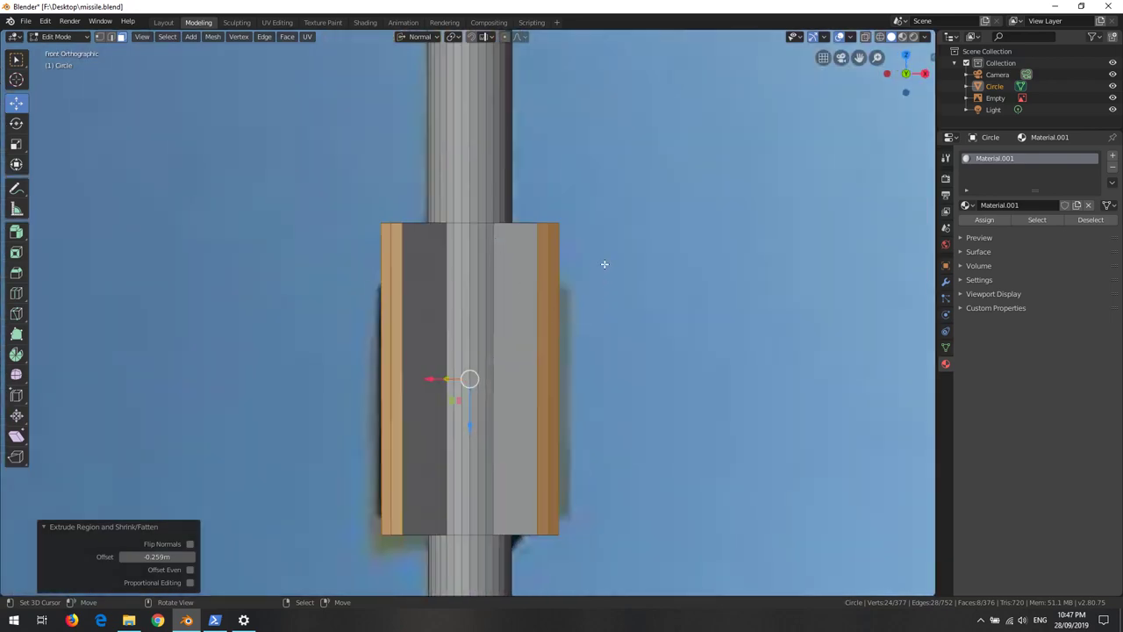
{"action": "middle_click_drag", "start_coordinate": [529, 178], "coordinate": [527, 362]}
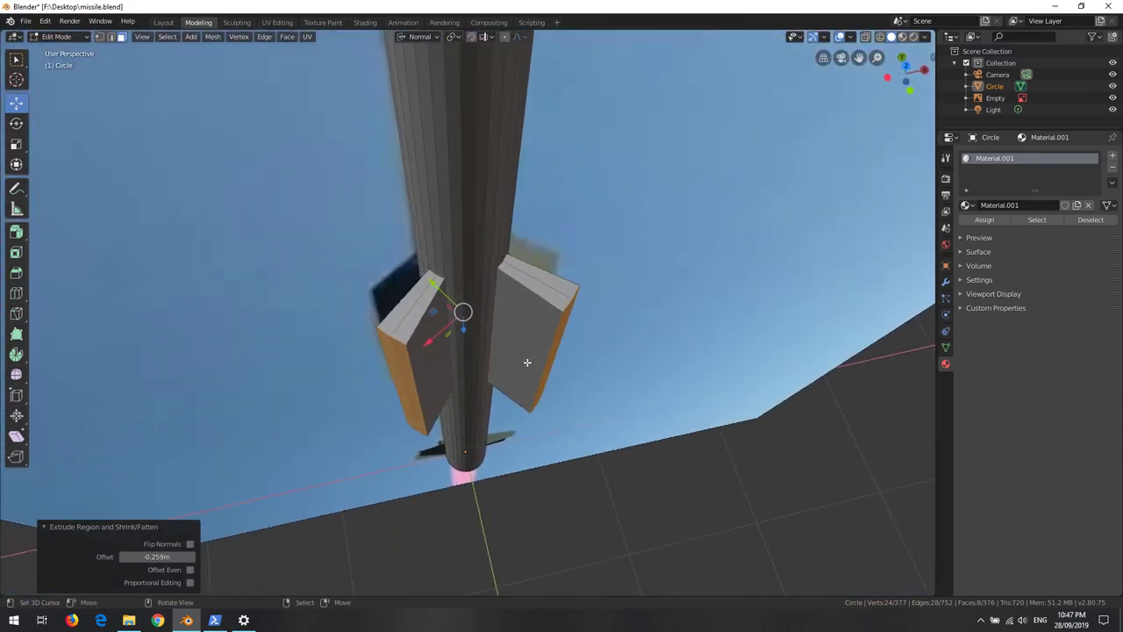
Step: Try scaling the outer faces of all the fins with the normal Z axis locked
{"action": "key", "text": "s"}
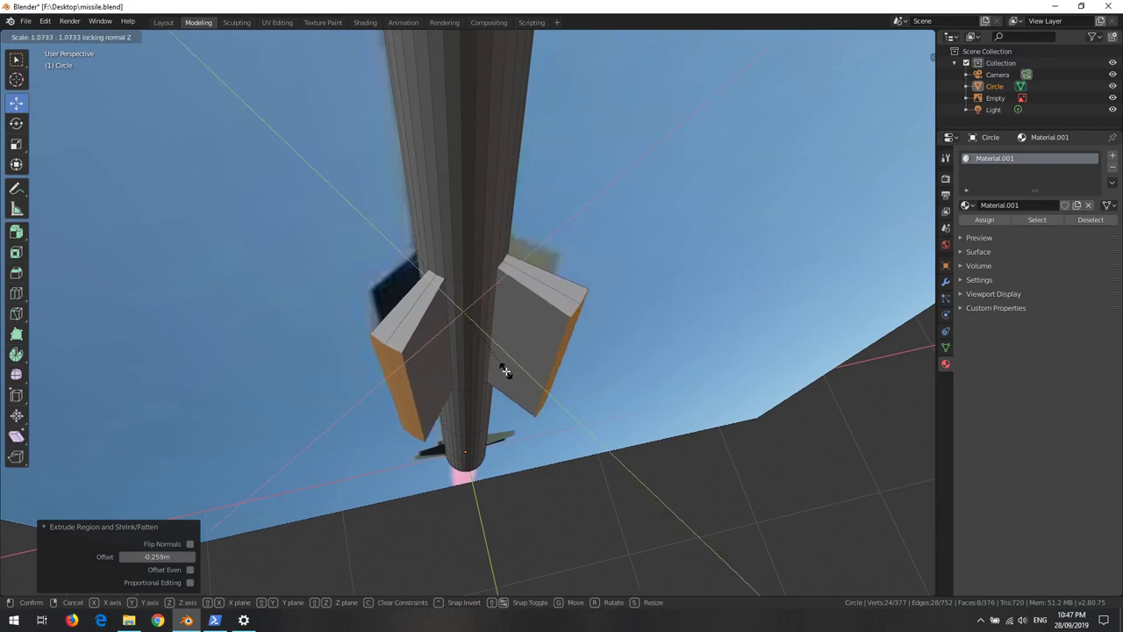
{"action": "left_click", "coordinate": [506, 370]}
{"action": "middle_click_drag", "start_coordinate": [446, 313], "coordinate": [431, 263]}
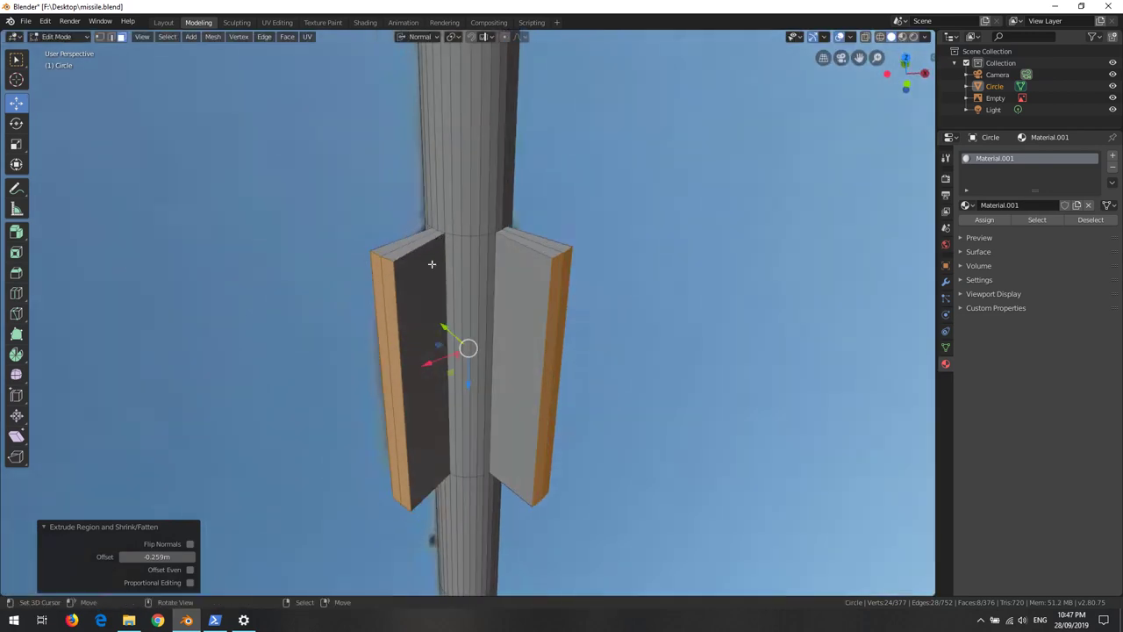
Step: Select the two outer faces of one fin and try narrowing them with Vertex Slide and scaling along the normal X axis
{"action": "middle_click_drag", "start_coordinate": [585, 299], "coordinate": [461, 392]}
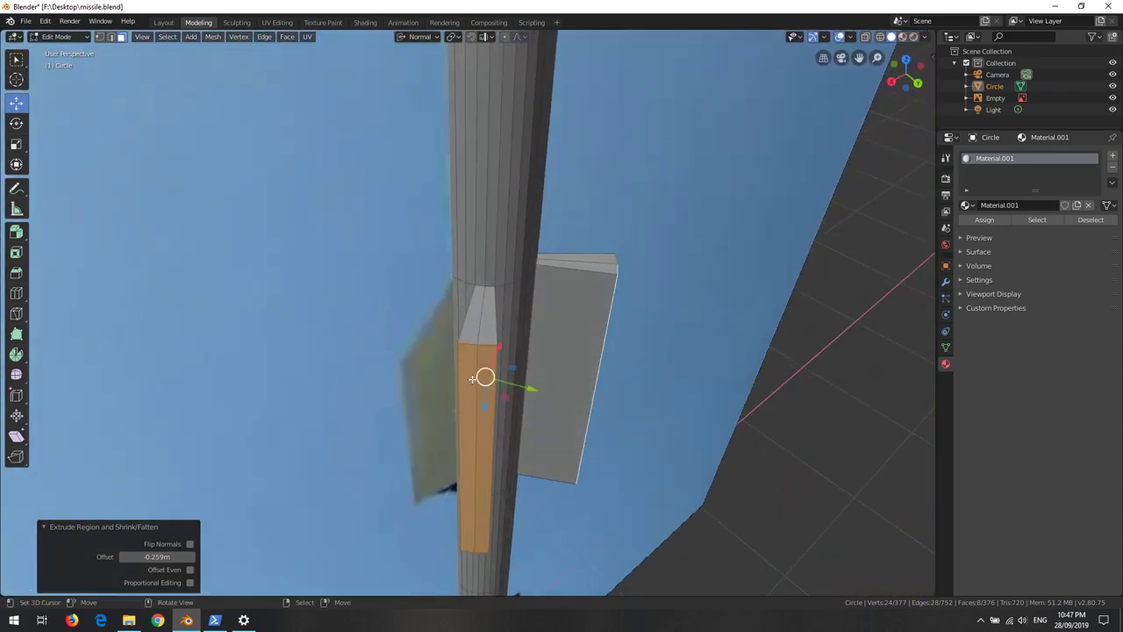
{"action": "left_click", "coordinate": [472, 378]}
{"action": "left_click", "coordinate": [487, 422], "text": "shift"}
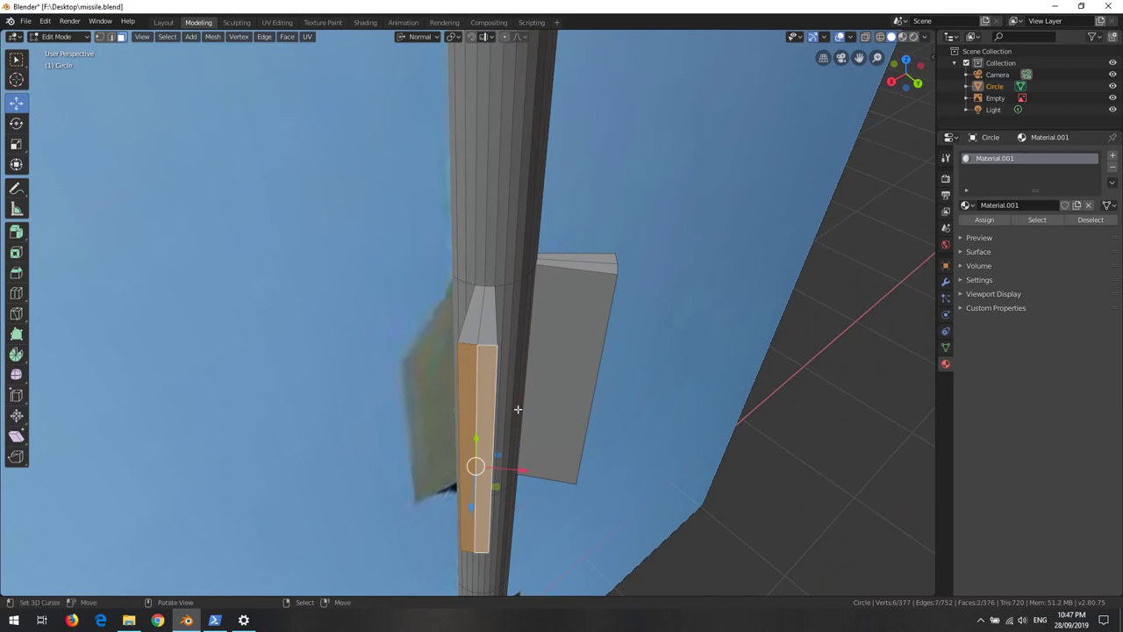
{"action": "key", "text": "shift+v"}
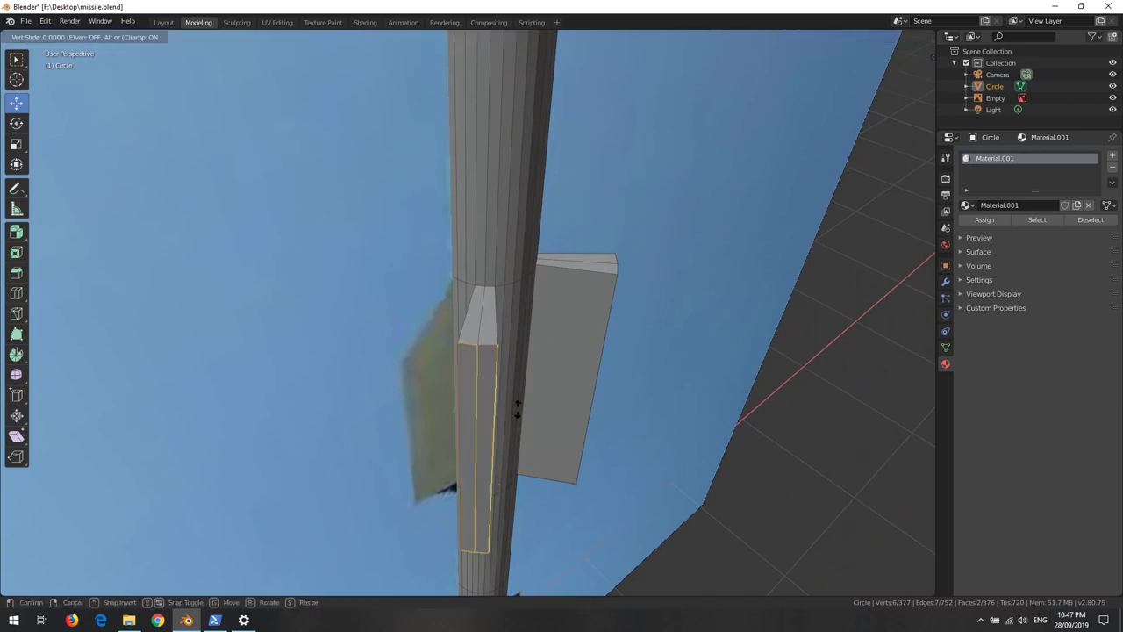
{"action": "key", "text": "Escape"}
{"action": "key", "text": "s"}
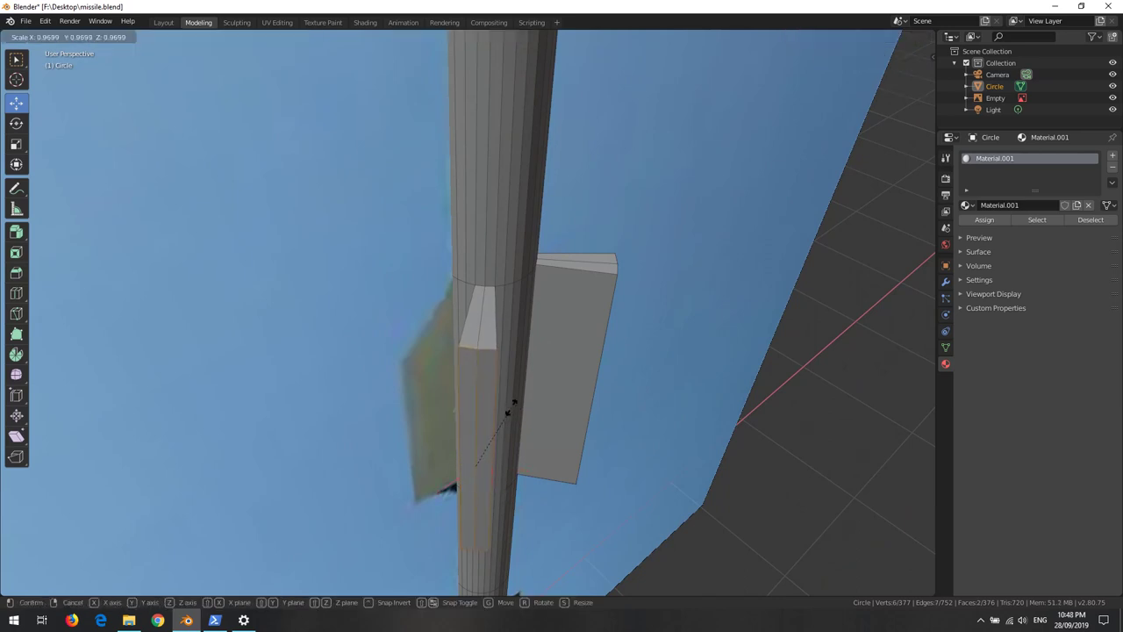
{"action": "key", "text": "x"}
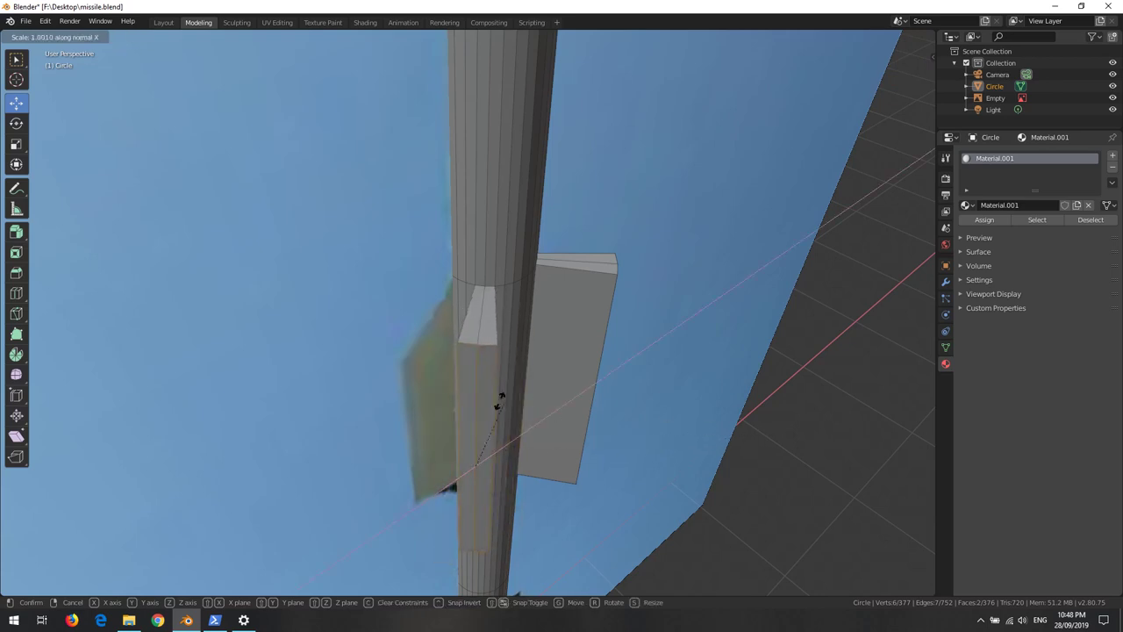
{"action": "key", "text": "Escape"}
Step: Switch to edge selection and select the four short edges at both ends of one fin's outer faces
{"action": "middle_click_drag", "start_coordinate": [583, 410], "coordinate": [521, 225]}
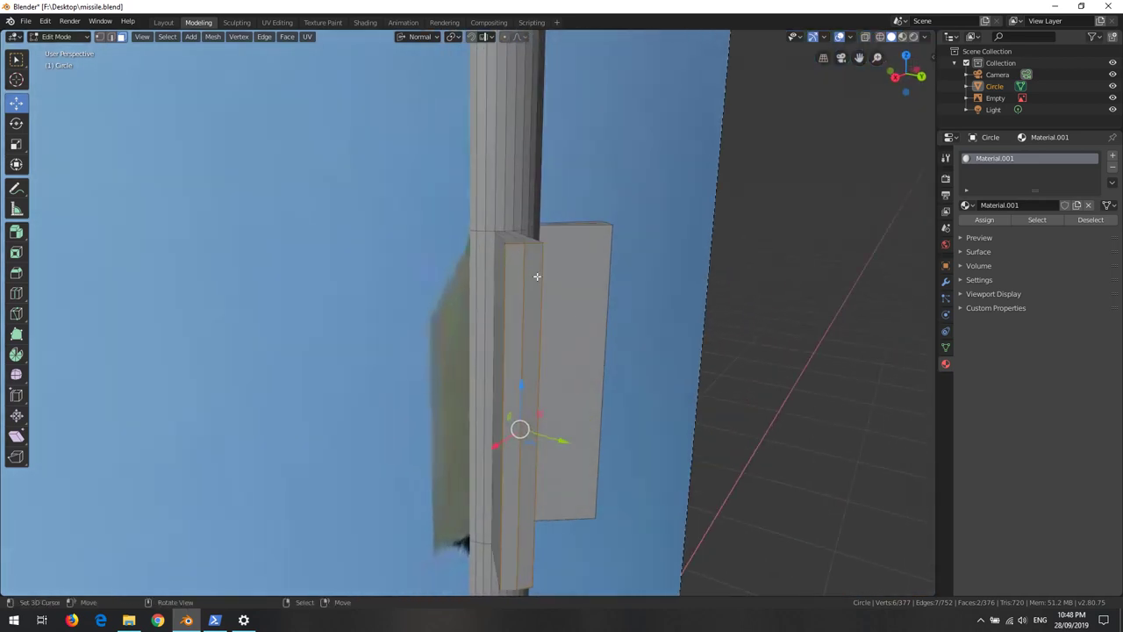
{"action": "middle_click_drag", "start_coordinate": [537, 276], "coordinate": [377, 249]}
{"action": "left_click", "coordinate": [392, 272], "text": "alt"}
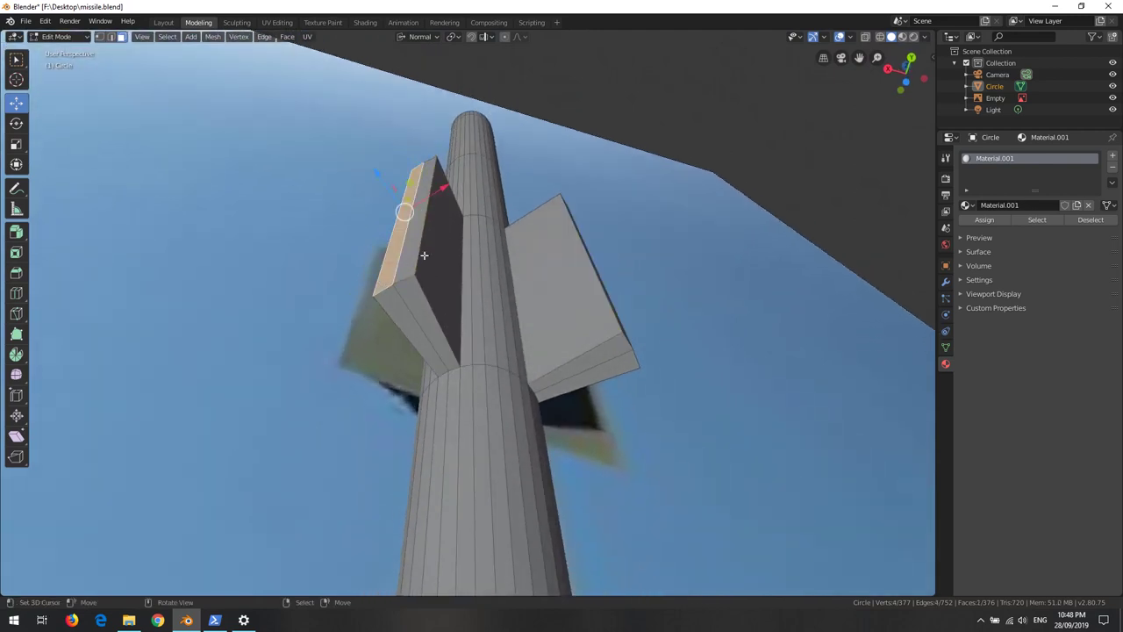
{"action": "left_click", "coordinate": [111, 37]}
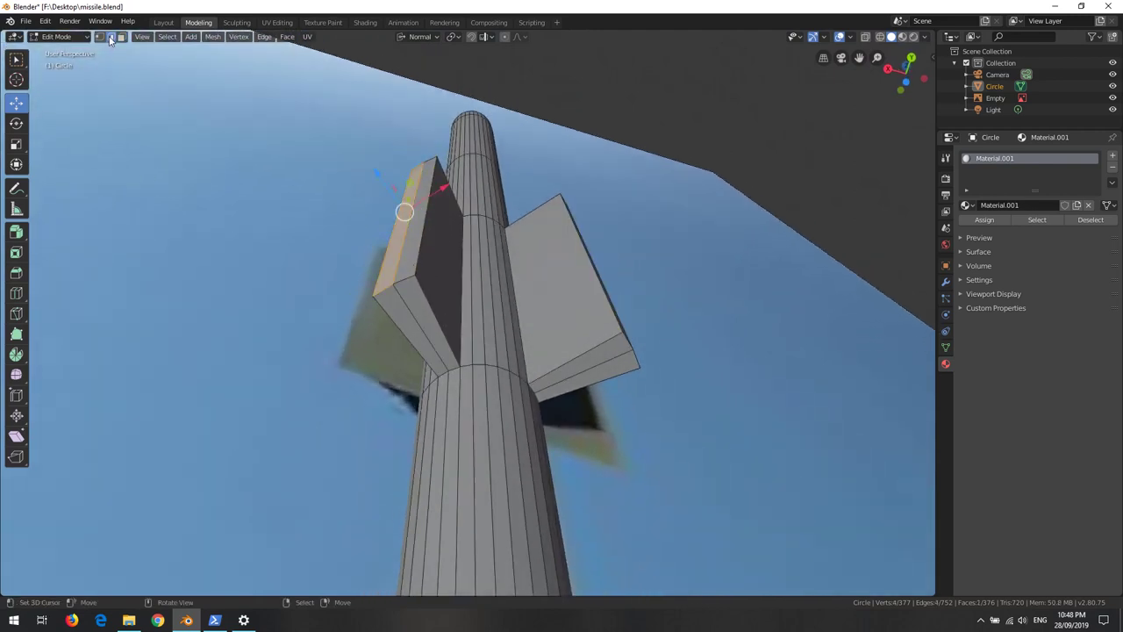
{"action": "left_click", "coordinate": [386, 290]}
{"action": "left_click", "coordinate": [397, 283], "text": "shift"}
{"action": "middle_click_drag", "start_coordinate": [398, 286], "coordinate": [389, 303], "text": "alt"}
{"action": "left_click", "coordinate": [355, 293], "text": "shift"}
{"action": "left_click", "coordinate": [353, 287], "text": "shift"}
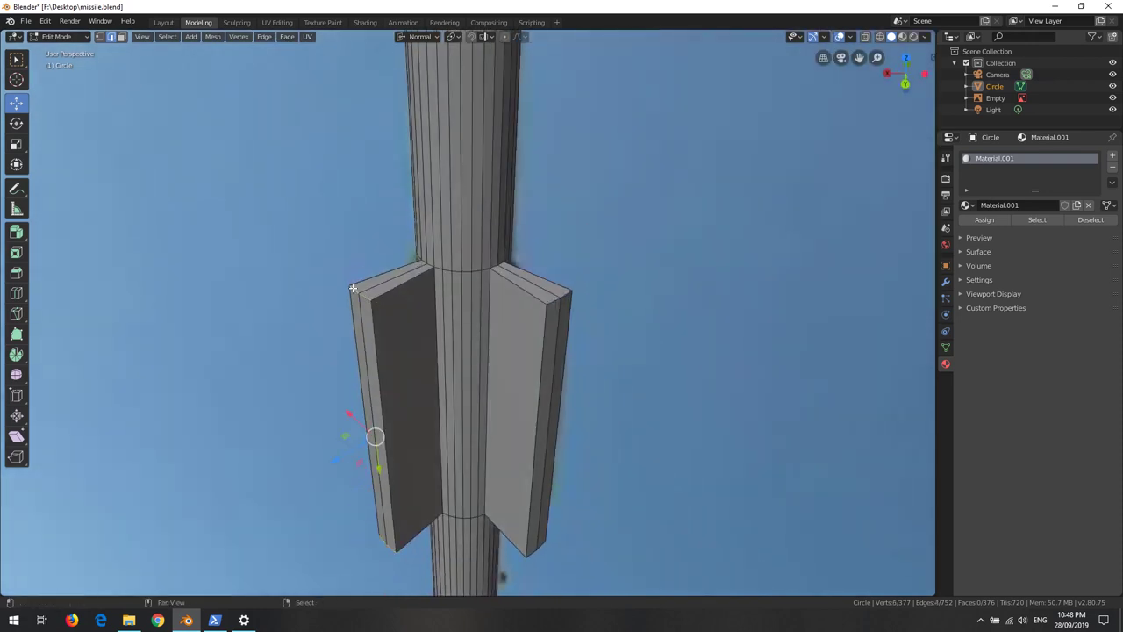
Step: Try narrowing the fin's outer side by applying Push/Pull to the selected short edges
{"action": "left_click", "coordinate": [263, 37]}
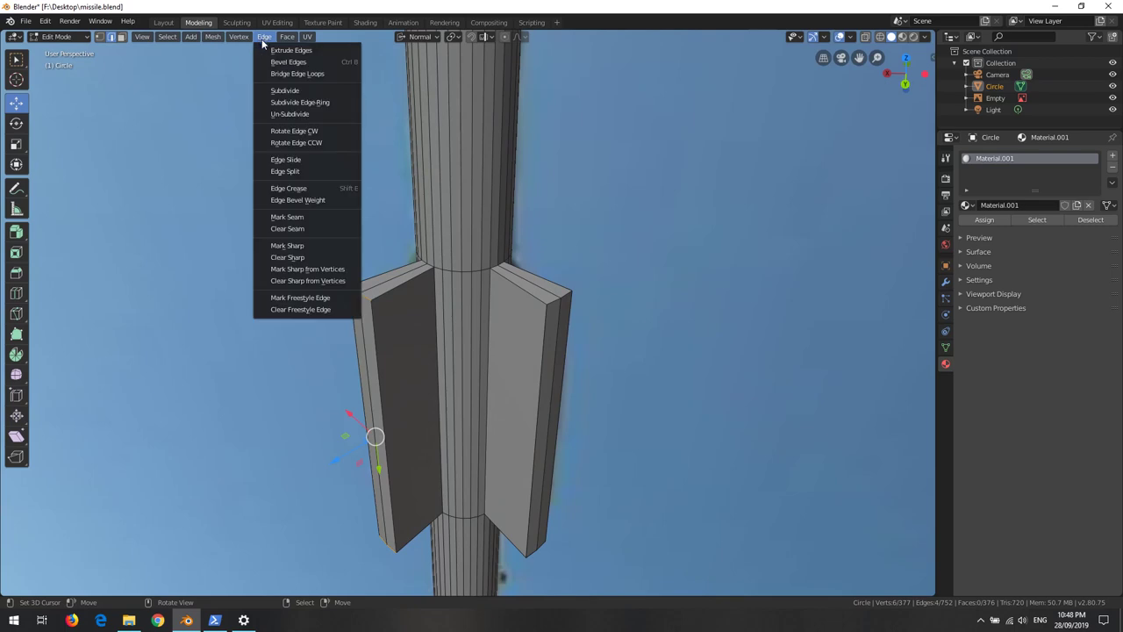
{"action": "mouse_move", "coordinate": [203, 37]}
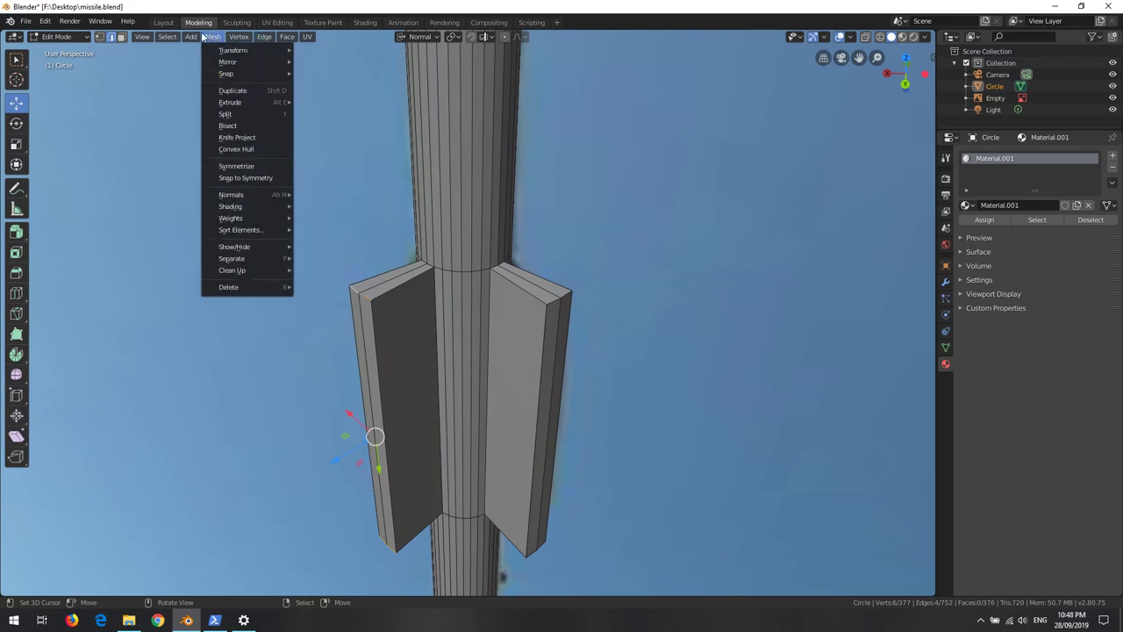
{"action": "mouse_move", "coordinate": [263, 37]}
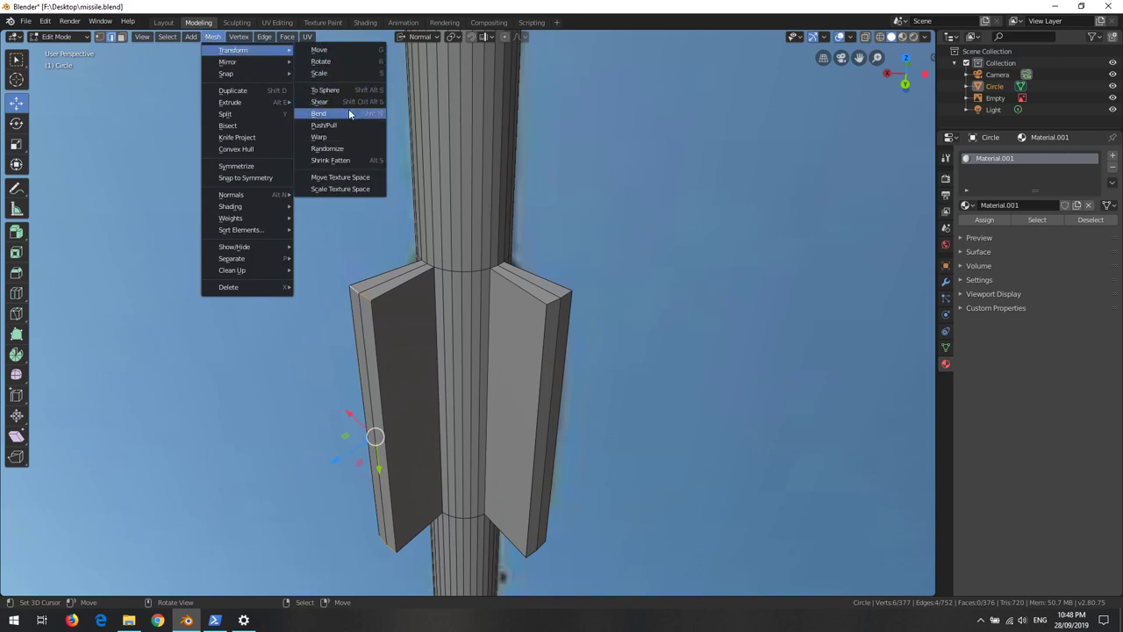
{"action": "left_click", "coordinate": [349, 124]}
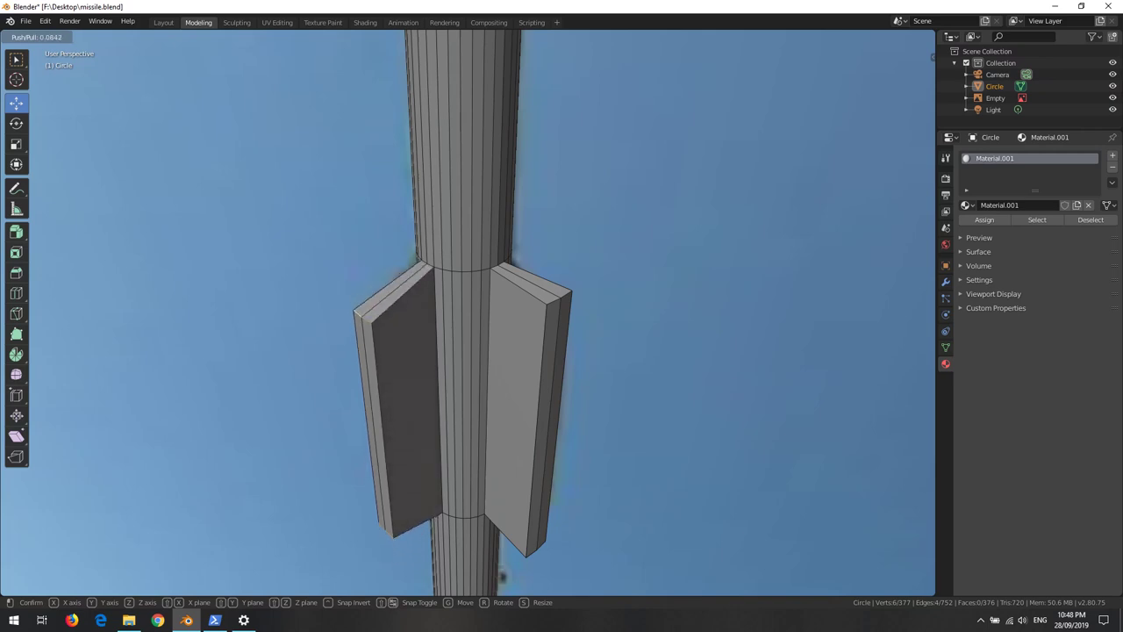
{"action": "left_click", "coordinate": [387, 334]}
Step: Select the fin's two long outer edges and try bringing them together with Push/Pull along the normal X axis
{"action": "left_click", "coordinate": [378, 341]}
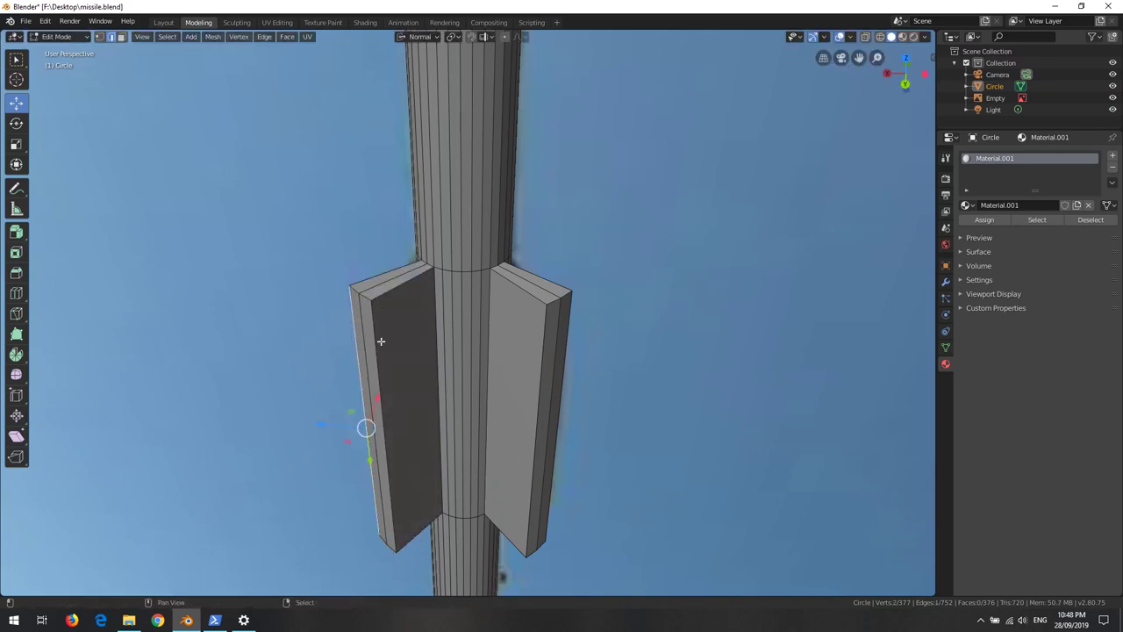
{"action": "left_click", "coordinate": [360, 302], "text": "shift"}
{"action": "left_click", "coordinate": [213, 37]}
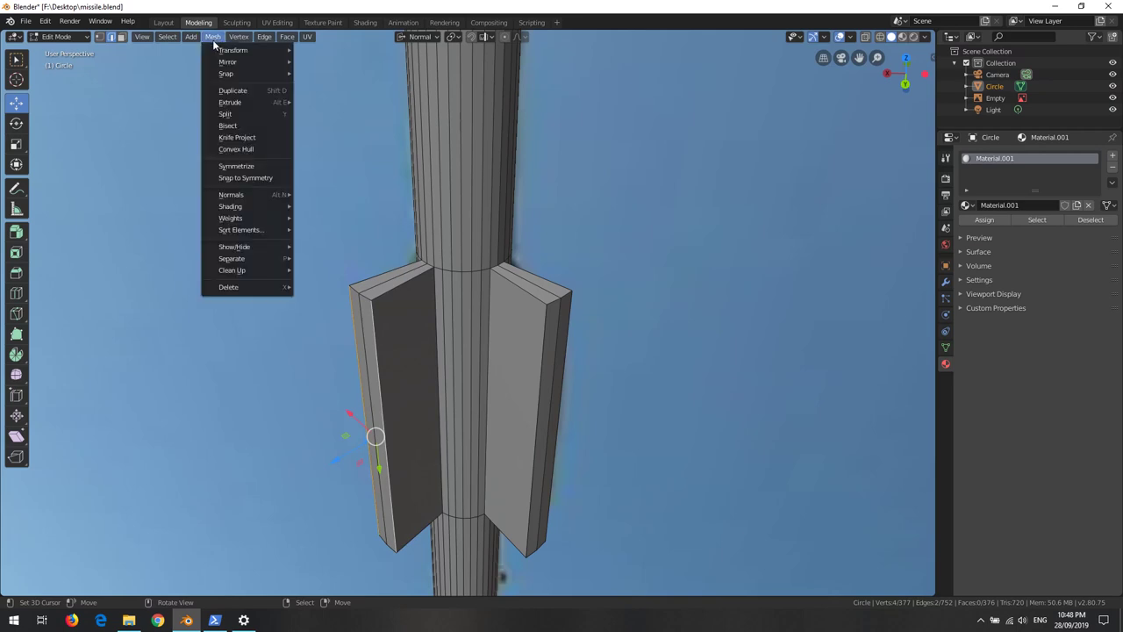
{"action": "mouse_move", "coordinate": [255, 50]}
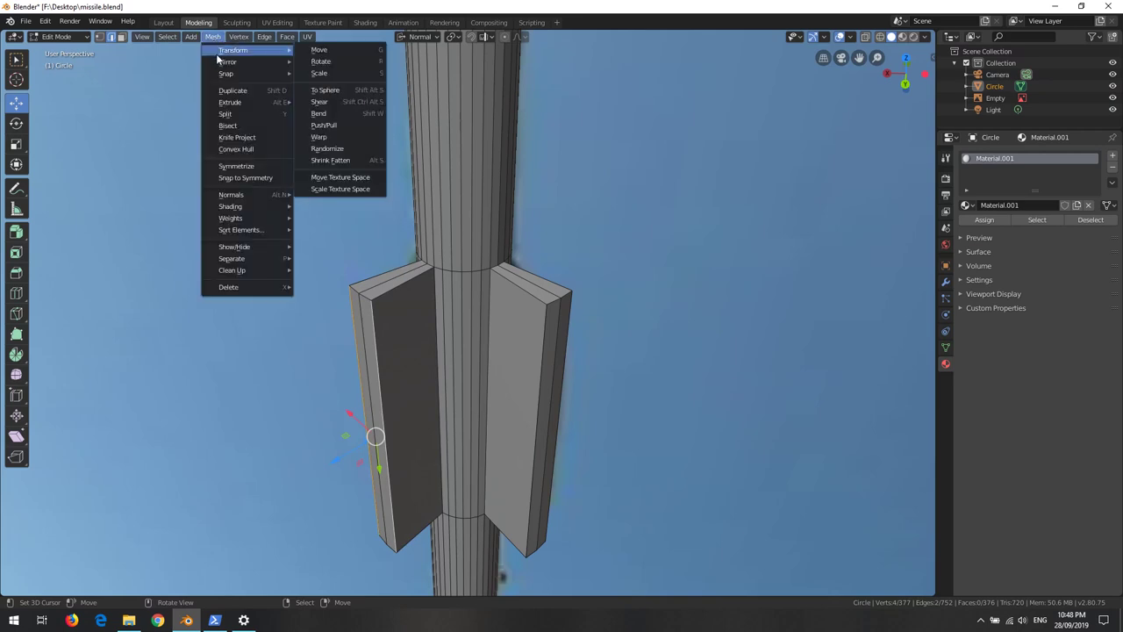
{"action": "left_click", "coordinate": [360, 125]}
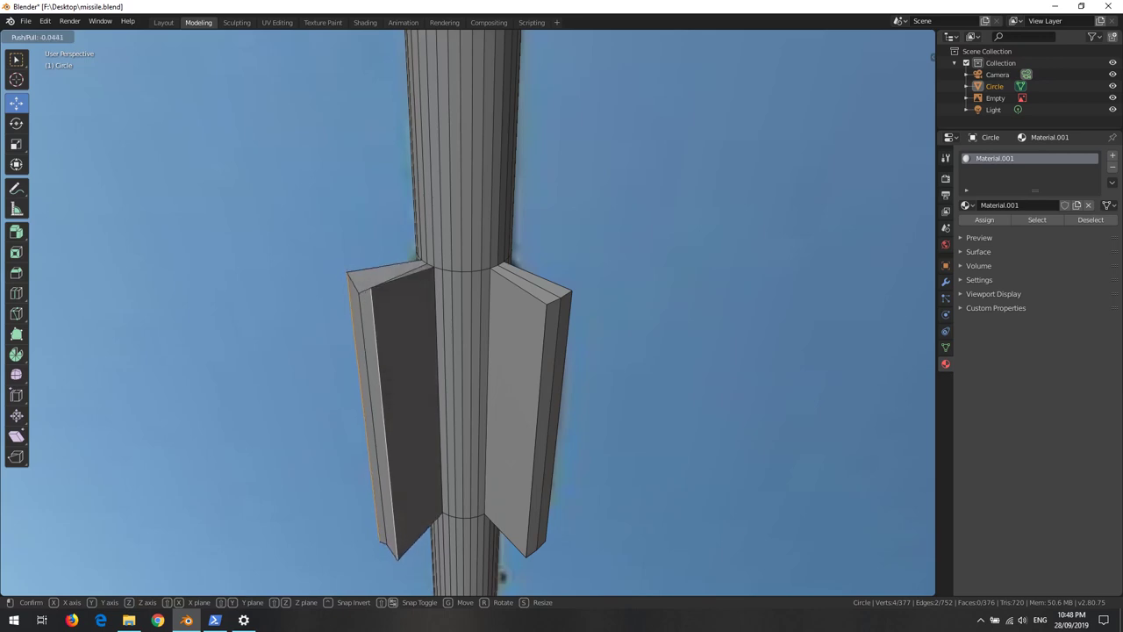
{"action": "key", "text": "x"}
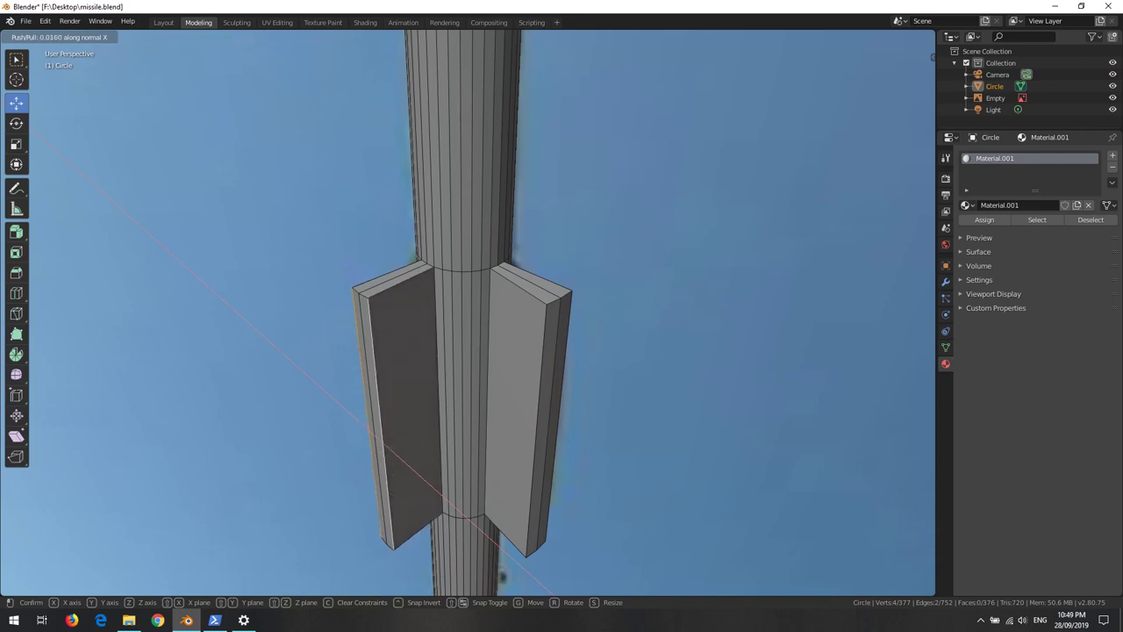
{"action": "left_click", "coordinate": [447, 159]}
Step: Try the Local transform orientation for the selected fin edges and set it back to Normal
{"action": "middle_click_drag", "start_coordinate": [446, 159], "coordinate": [493, 250]}
{"action": "left_click", "coordinate": [420, 37]}
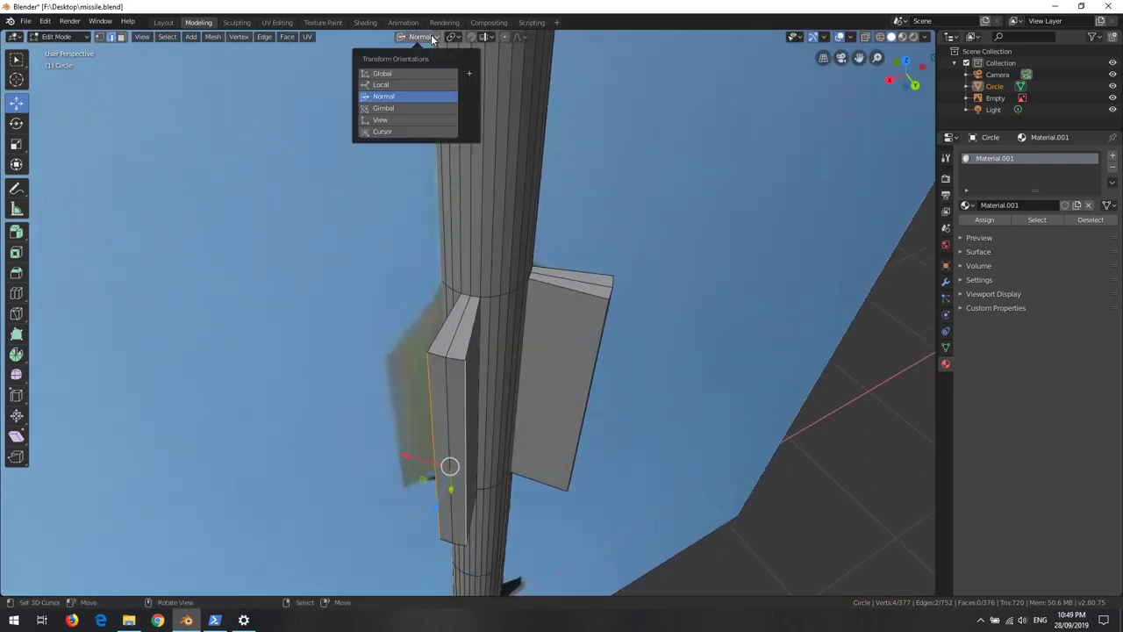
{"action": "left_click", "coordinate": [403, 84]}
{"action": "middle_click_drag", "start_coordinate": [419, 328], "coordinate": [449, 51]}
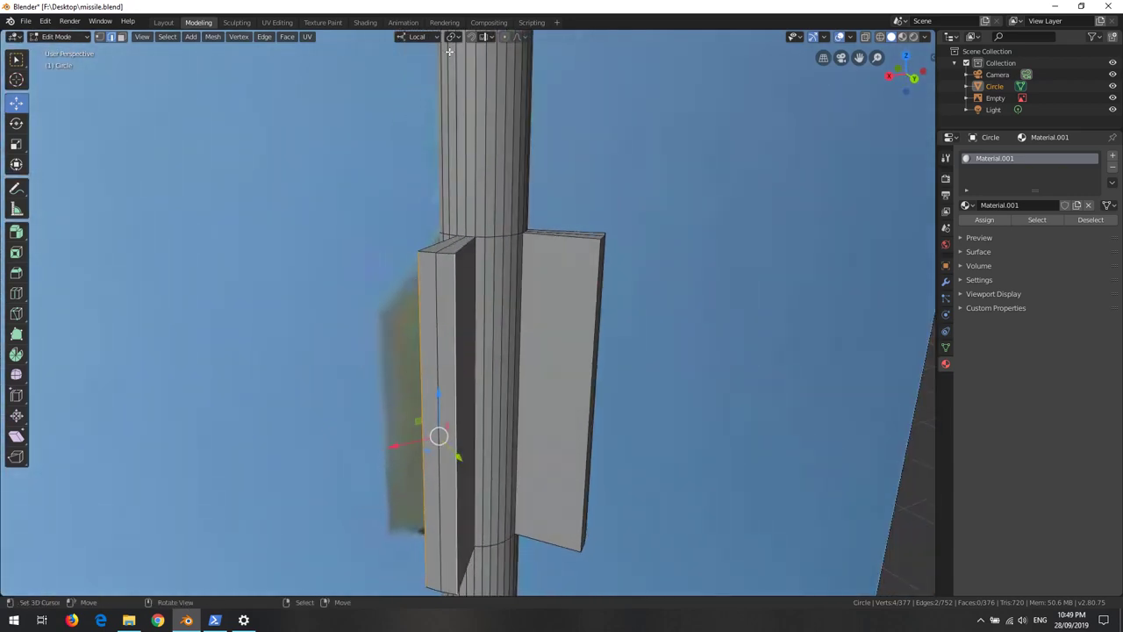
{"action": "left_click", "coordinate": [431, 37]}
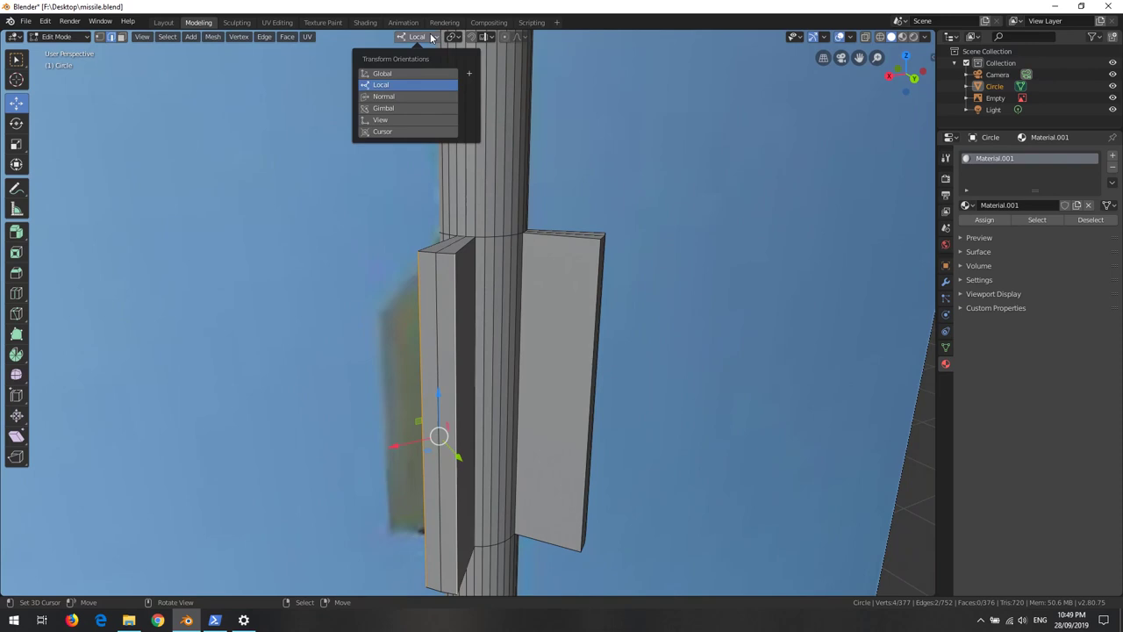
{"action": "left_click", "coordinate": [406, 97]}
Step: Try scaling the fin's two long outer edges uniformly
{"action": "middle_click_drag", "start_coordinate": [493, 344], "coordinate": [441, 346]}
{"action": "key", "text": "s"}
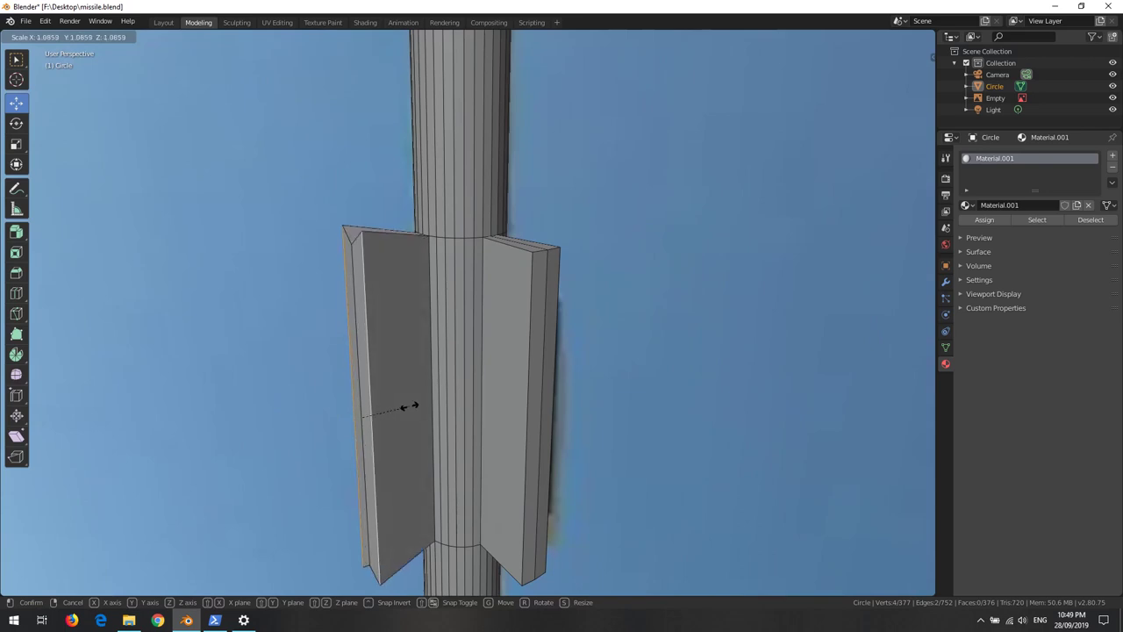
{"action": "left_click", "coordinate": [404, 406]}
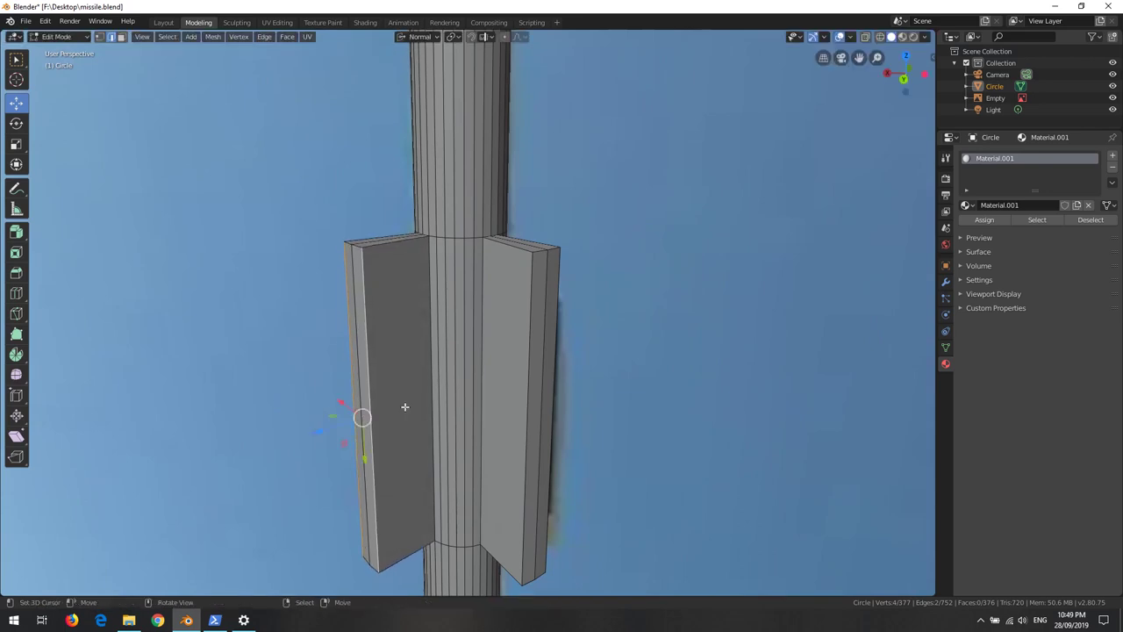
Step: Select the four short edges at the upper and lower ends of the fin's outer faces
{"action": "middle_click_drag", "start_coordinate": [381, 305], "coordinate": [395, 263]}
{"action": "left_click", "coordinate": [395, 263]}
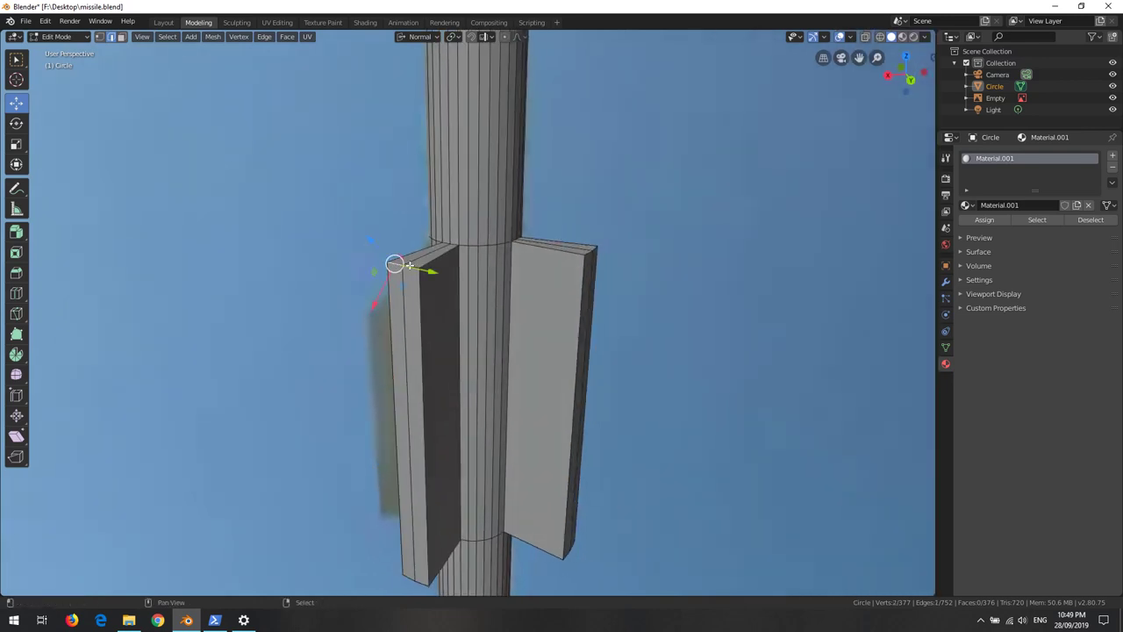
{"action": "middle_click_drag", "start_coordinate": [430, 351], "coordinate": [427, 322]}
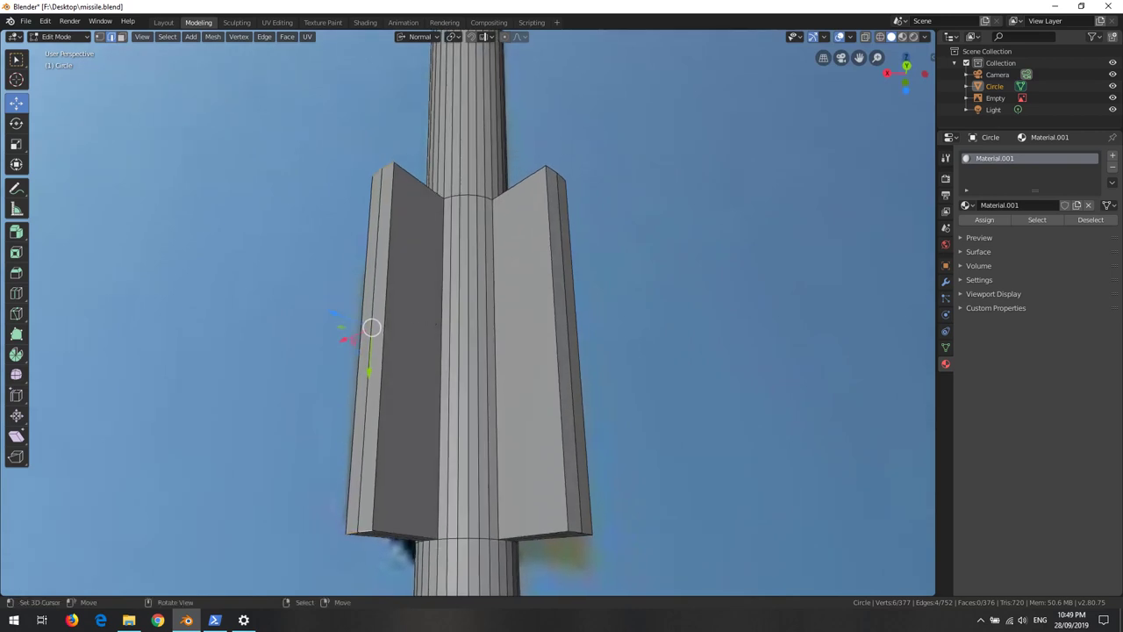
Step: Try narrowing the fin by scaling the four short edges to about 0.6 along normal X, and again from the top view
{"action": "key", "text": "s"}
{"action": "key", "text": "x"}
{"action": "key", "text": "x"}
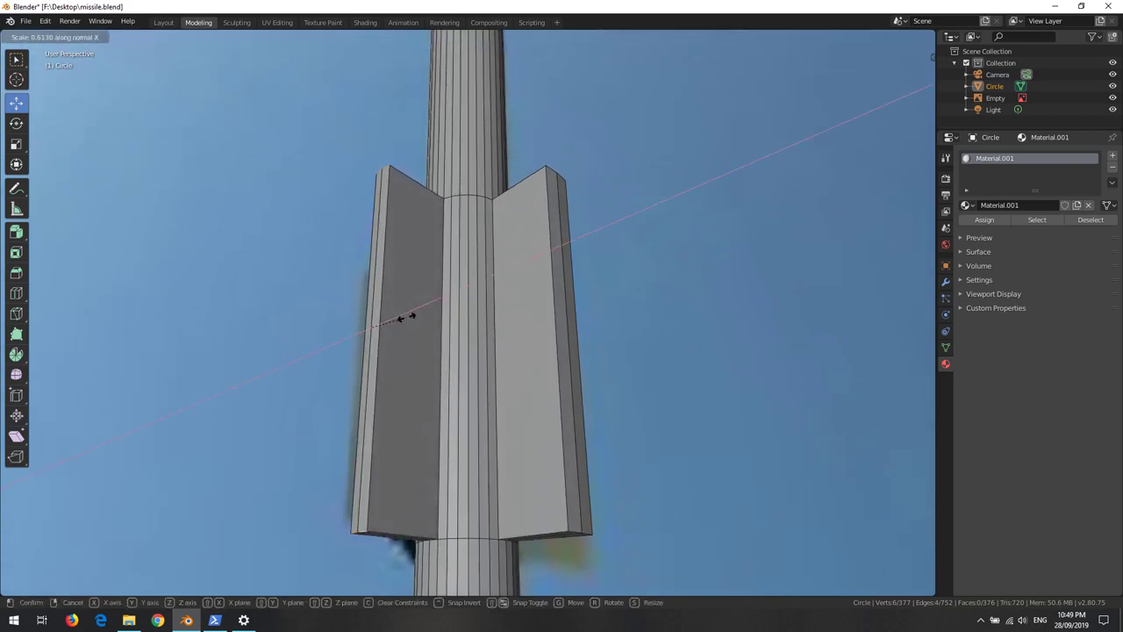
{"action": "left_click", "coordinate": [406, 319]}
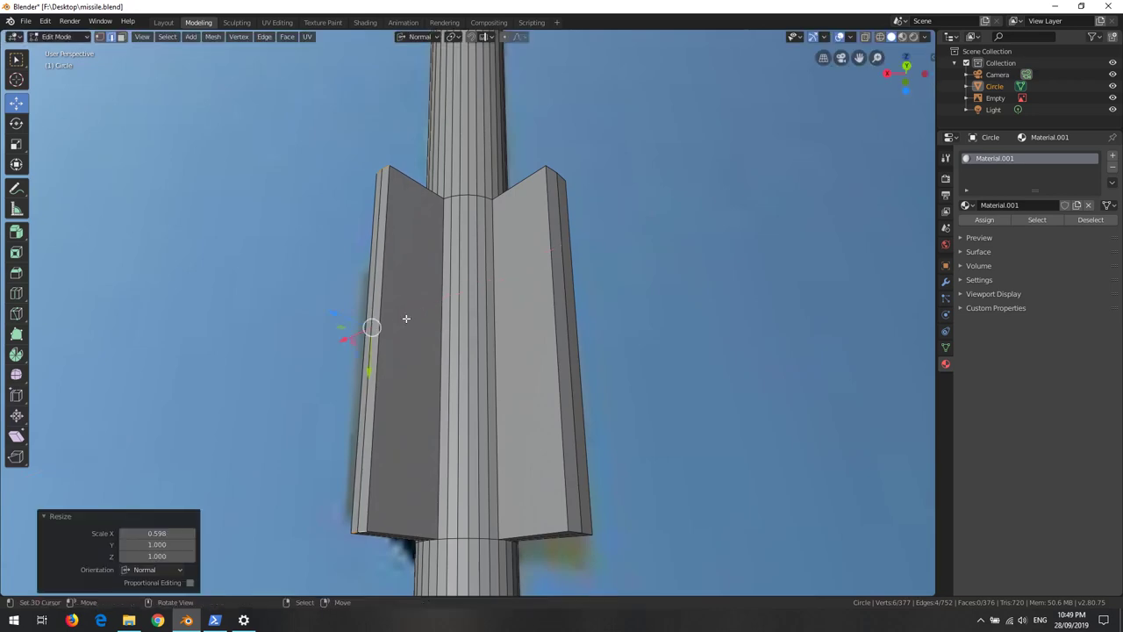
{"action": "middle_click_drag", "start_coordinate": [409, 318], "coordinate": [482, 353]}
{"action": "key", "text": "KP_7"}
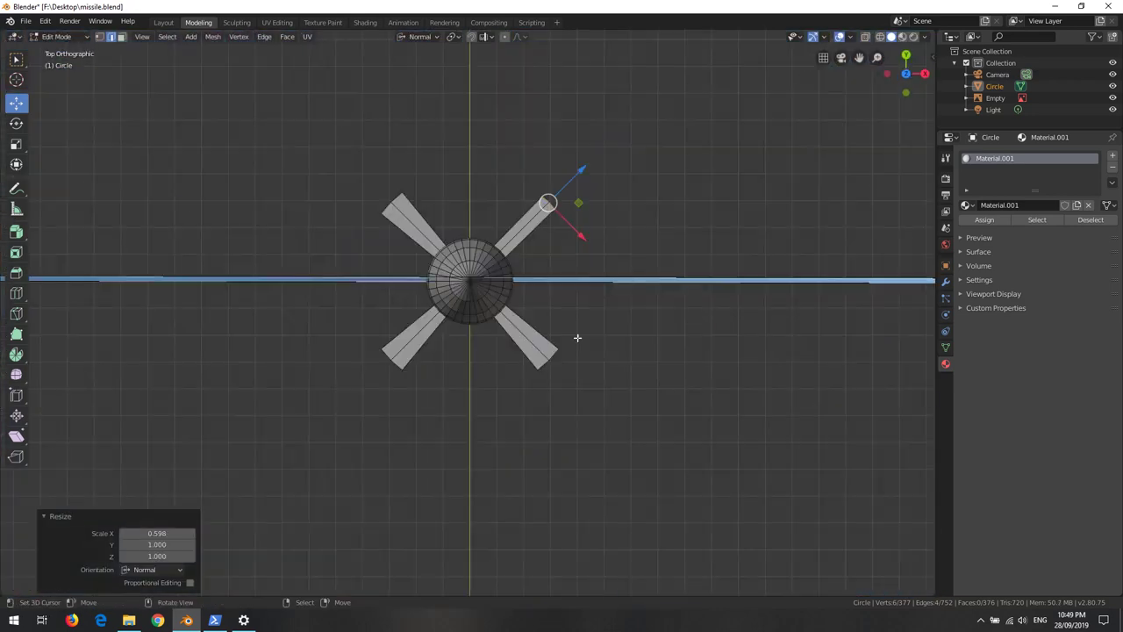
{"action": "key", "text": "s"}
{"action": "key", "text": "x"}
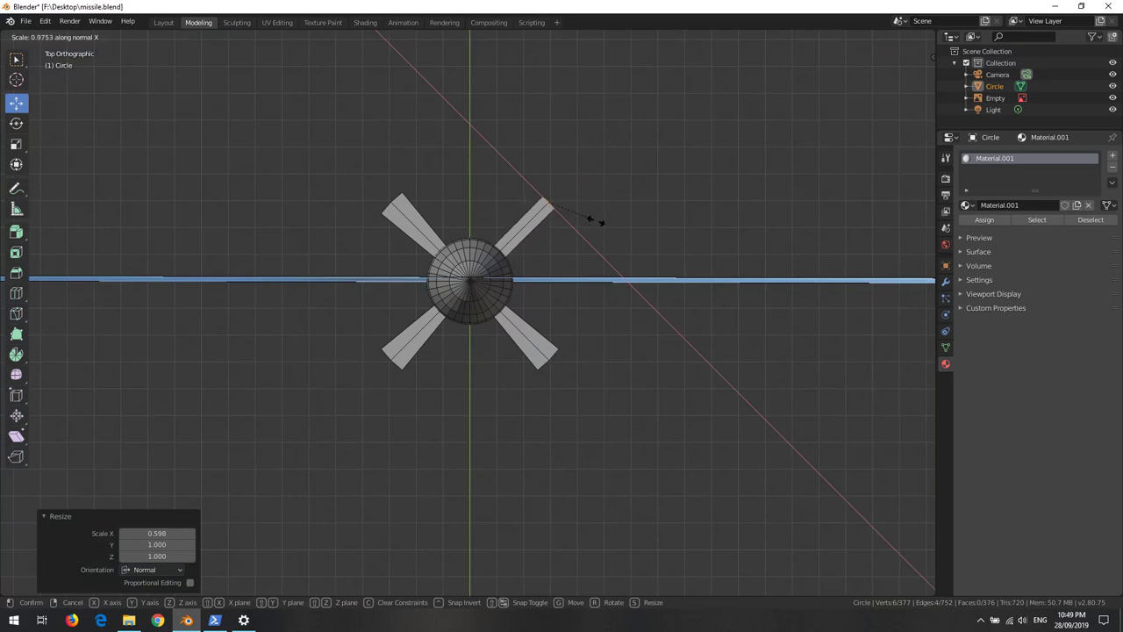
{"action": "left_click", "coordinate": [610, 251]}
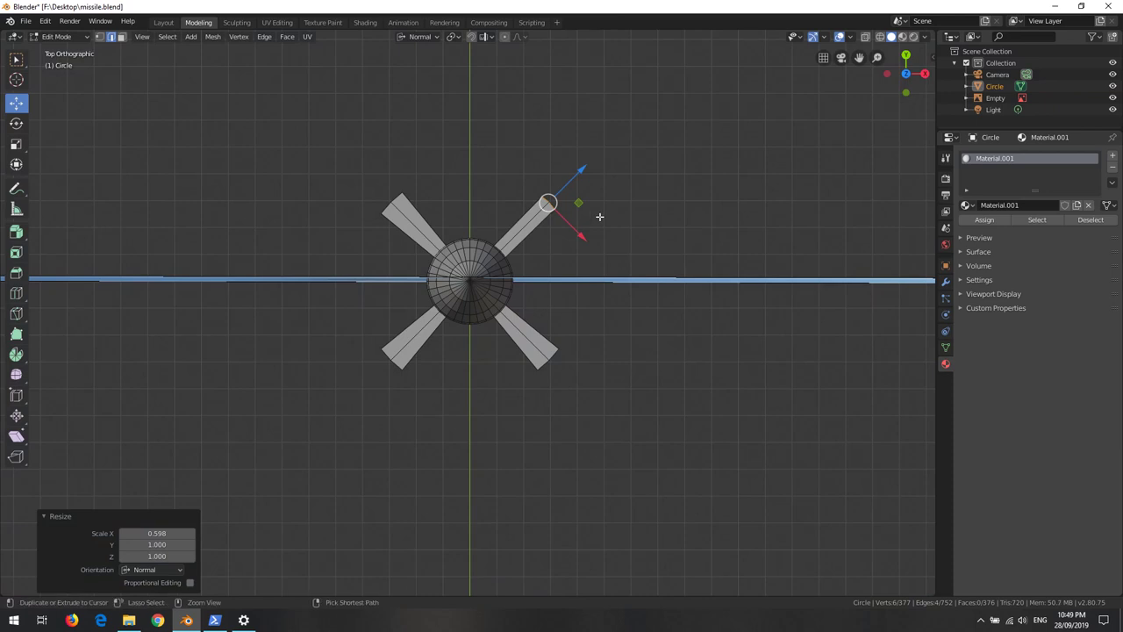
Step: Narrow the first fin's outer side in top view by scaling its selected edges by 0.2 along the normal X axis
{"action": "scroll", "coordinate": [600, 217], "scroll_direction": "up", "scroll_amount": 2}
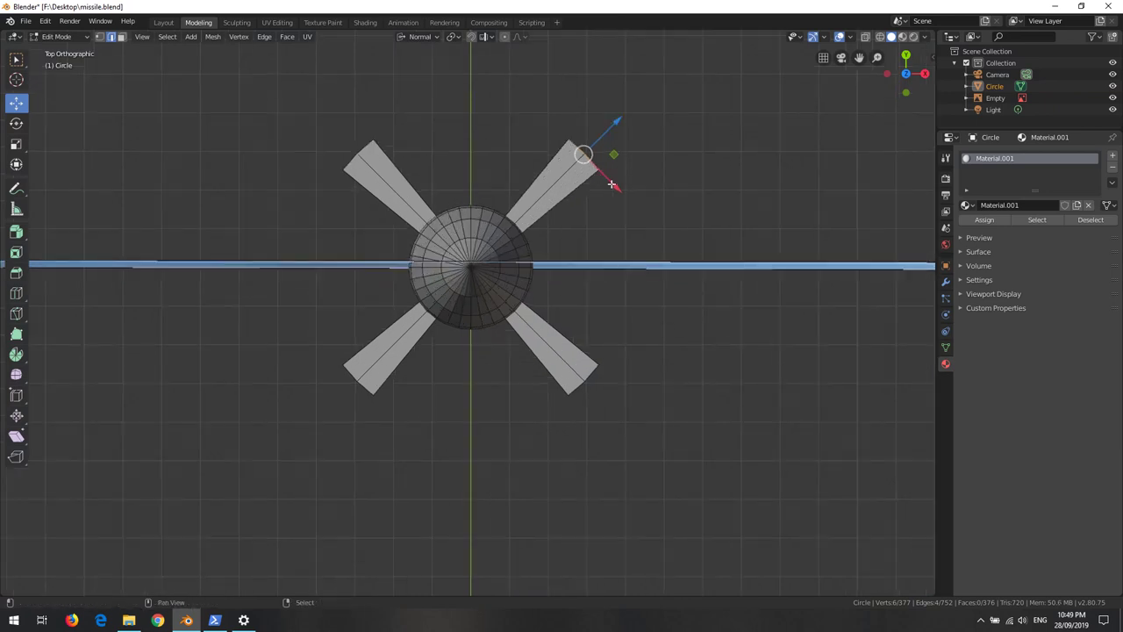
{"action": "middle_click_drag", "start_coordinate": [624, 176], "coordinate": [548, 298], "text": "shift"}
{"action": "key", "text": "s"}
{"action": "key", "text": "x"}
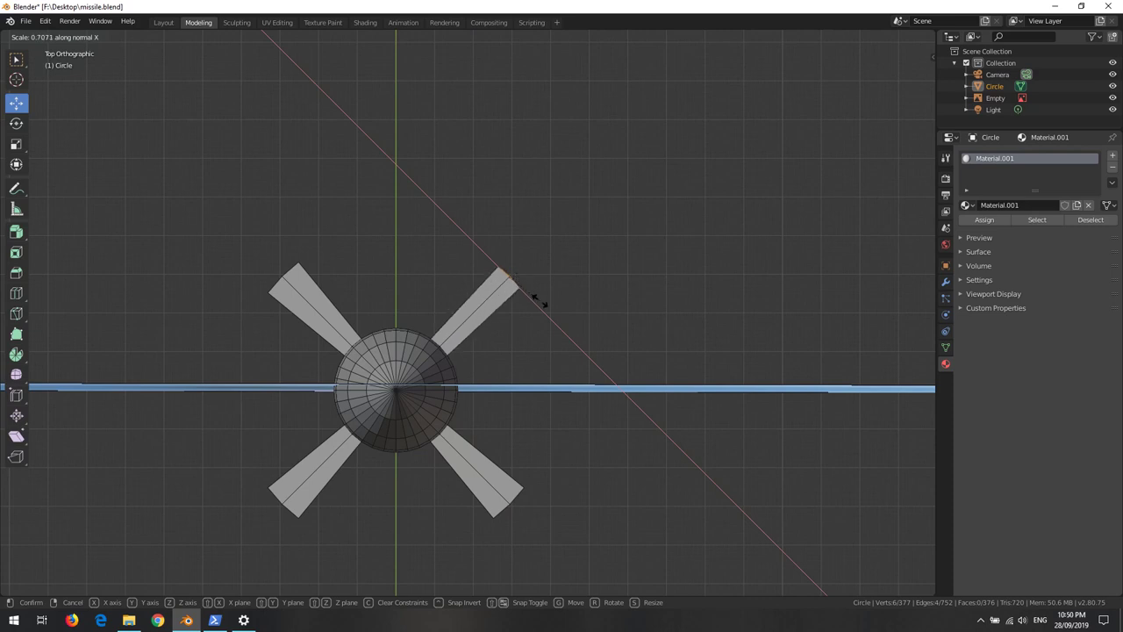
{"action": "type", "text": "0.2"}
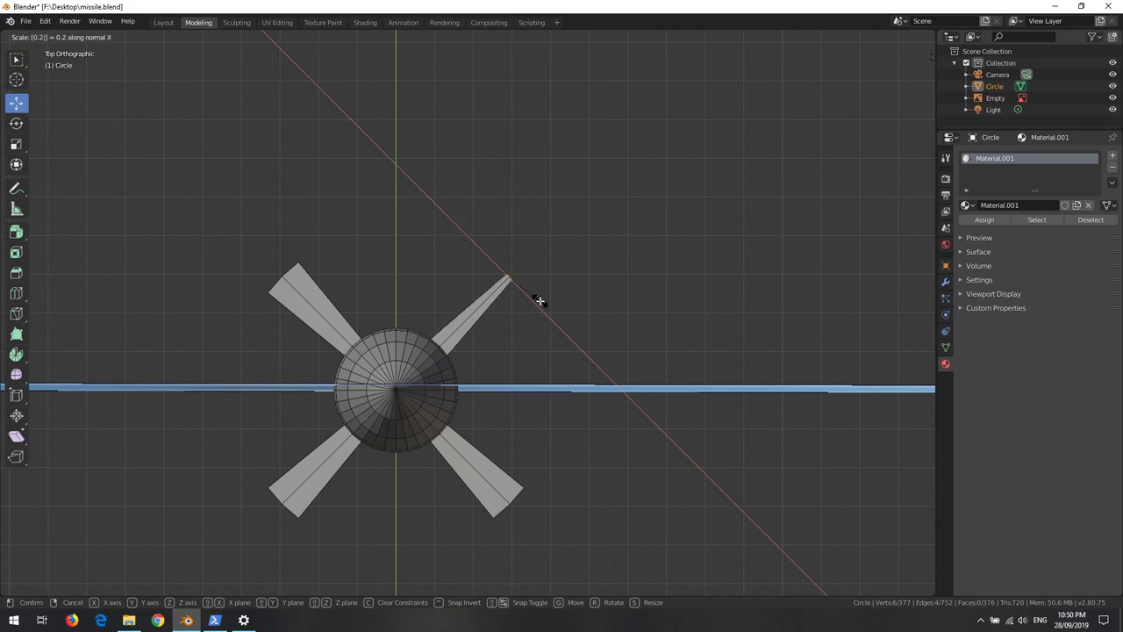
{"action": "key", "text": "Return"}
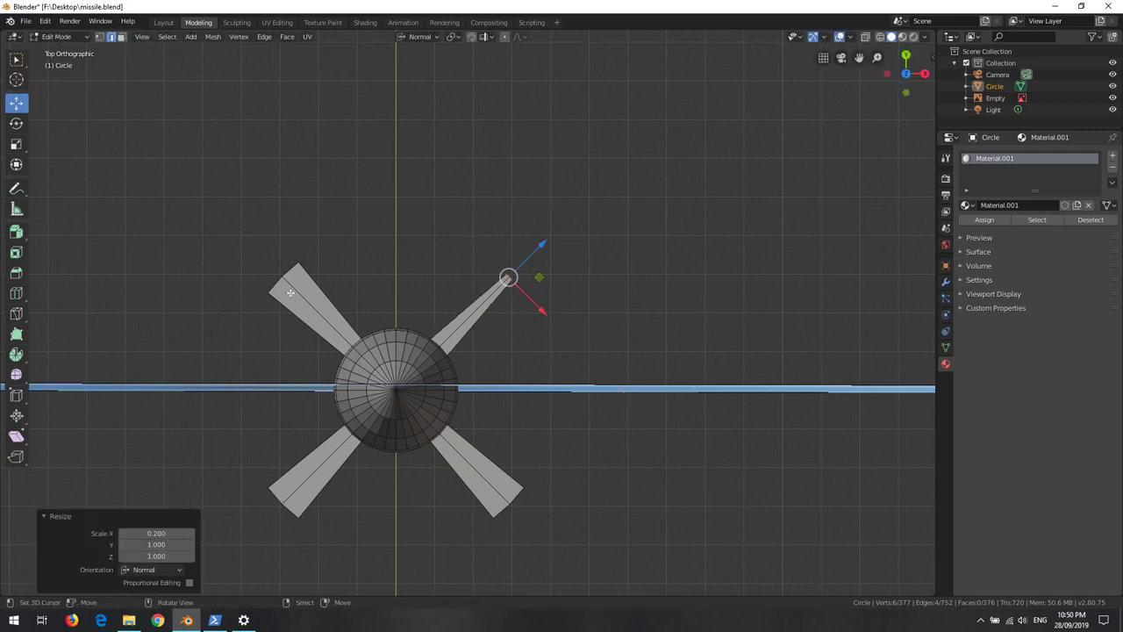
Step: Select the four short outer edges at both ends of the second fin and scale them by 0.2 along normal X
{"action": "left_click", "coordinate": [272, 290]}
{"action": "middle_click_drag", "start_coordinate": [293, 269], "coordinate": [440, 348]}
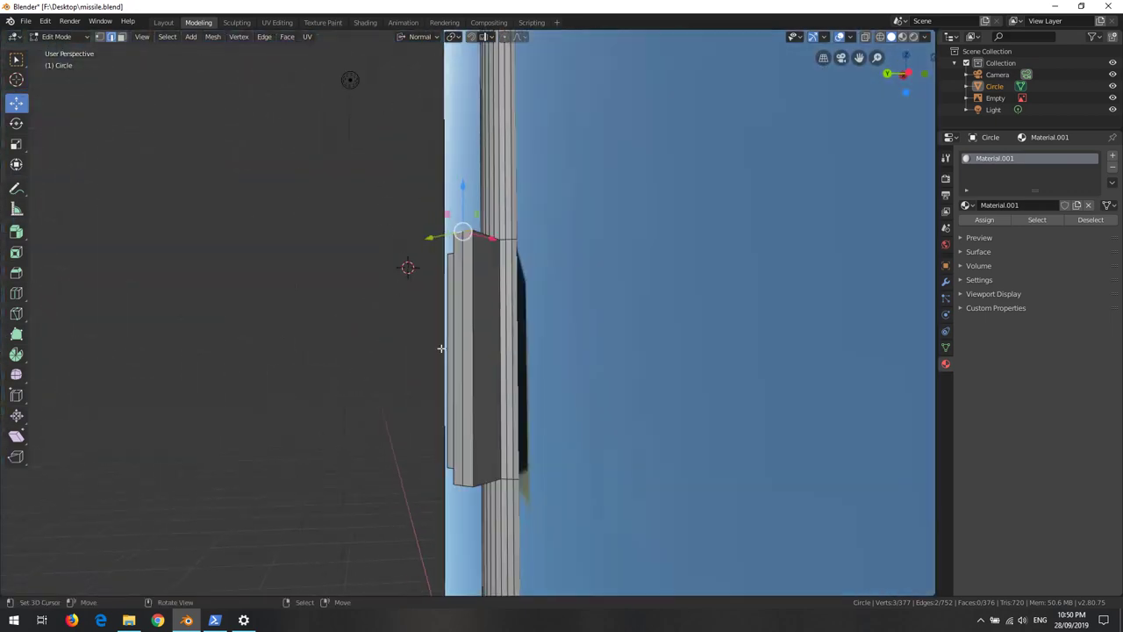
{"action": "left_click", "coordinate": [459, 491], "text": "shift"}
{"action": "middle_click_drag", "start_coordinate": [458, 481], "coordinate": [456, 434], "text": "shift"}
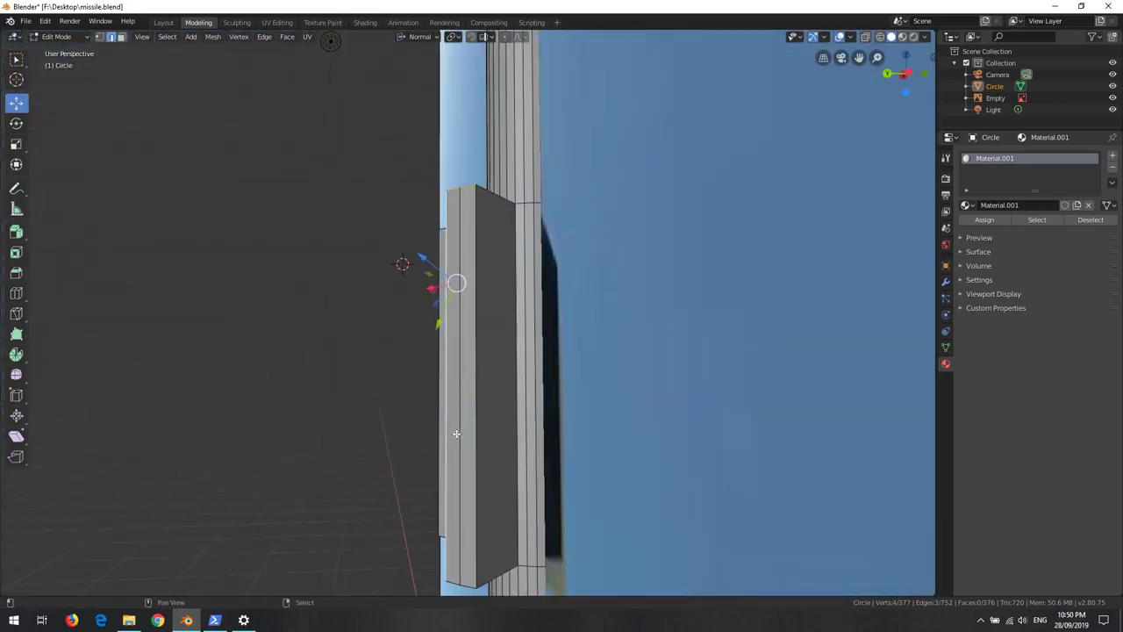
{"action": "left_click", "coordinate": [463, 524], "text": "shift"}
{"action": "left_click", "coordinate": [446, 580], "text": "shift"}
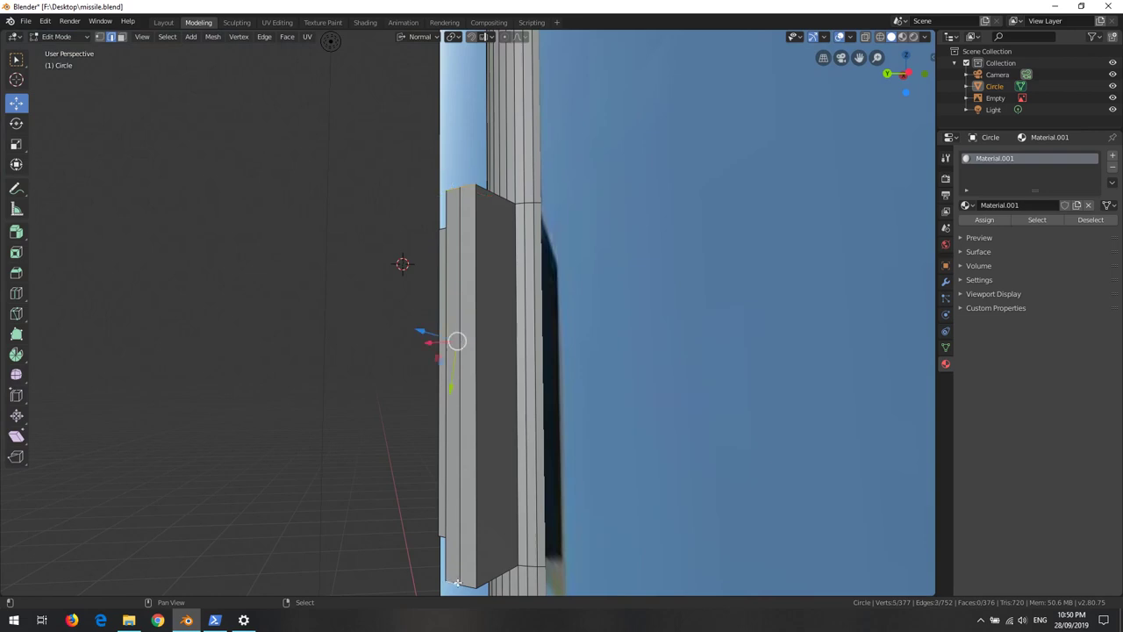
{"action": "left_click", "coordinate": [458, 583], "text": "shift"}
{"action": "key", "text": "s"}
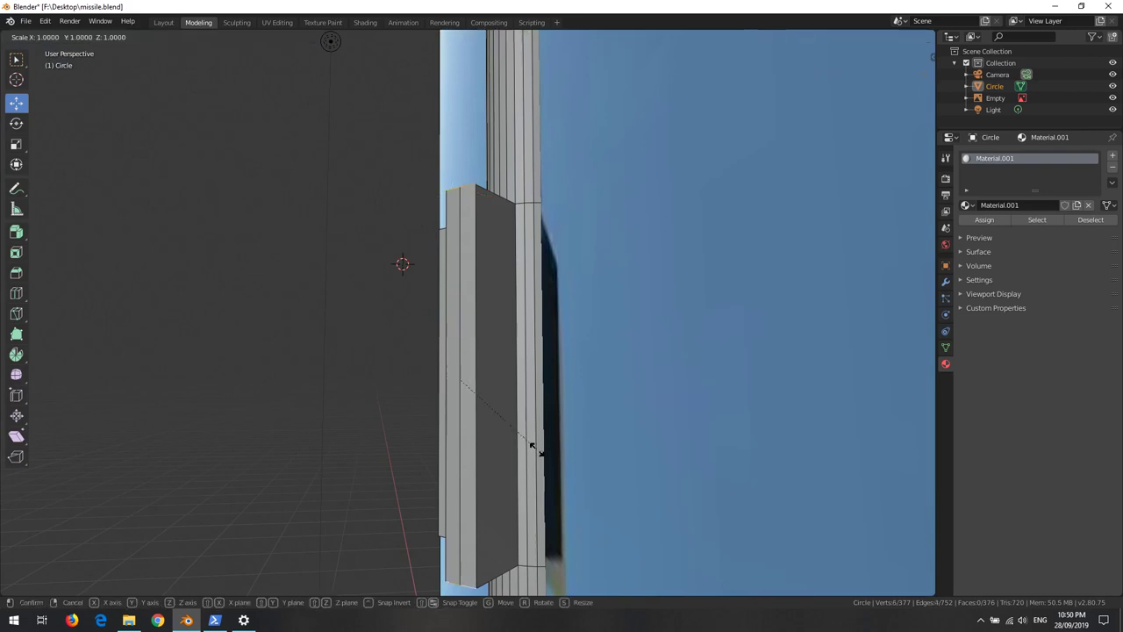
{"action": "key", "text": "x"}
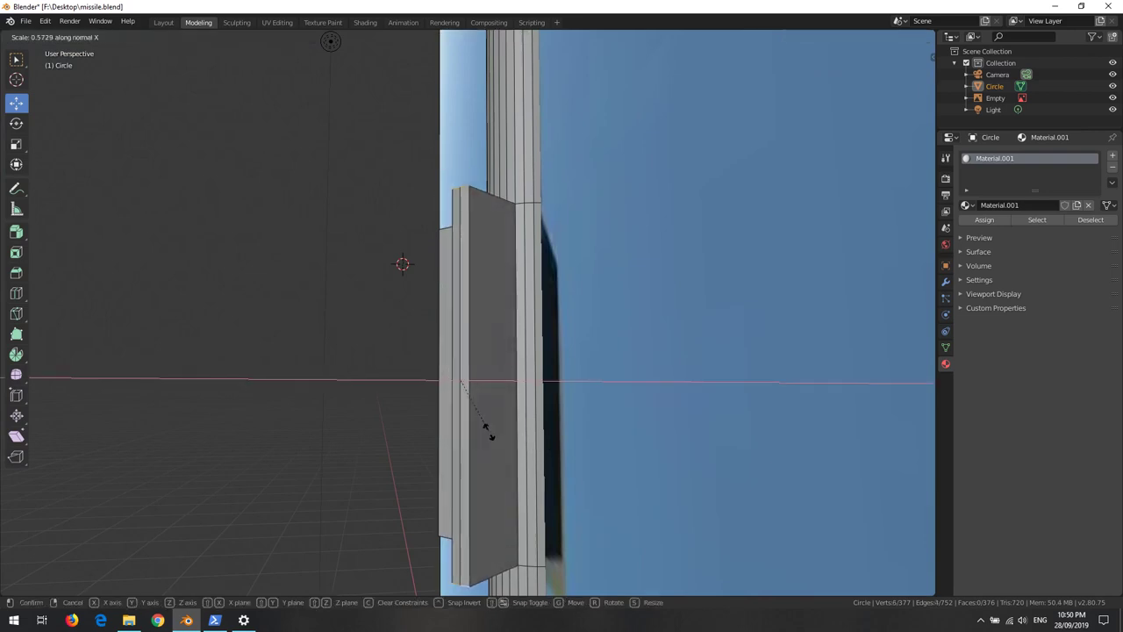
{"action": "type", "text": "0"}
{"action": "type", "text": ".2"}
{"action": "key", "text": "Return"}
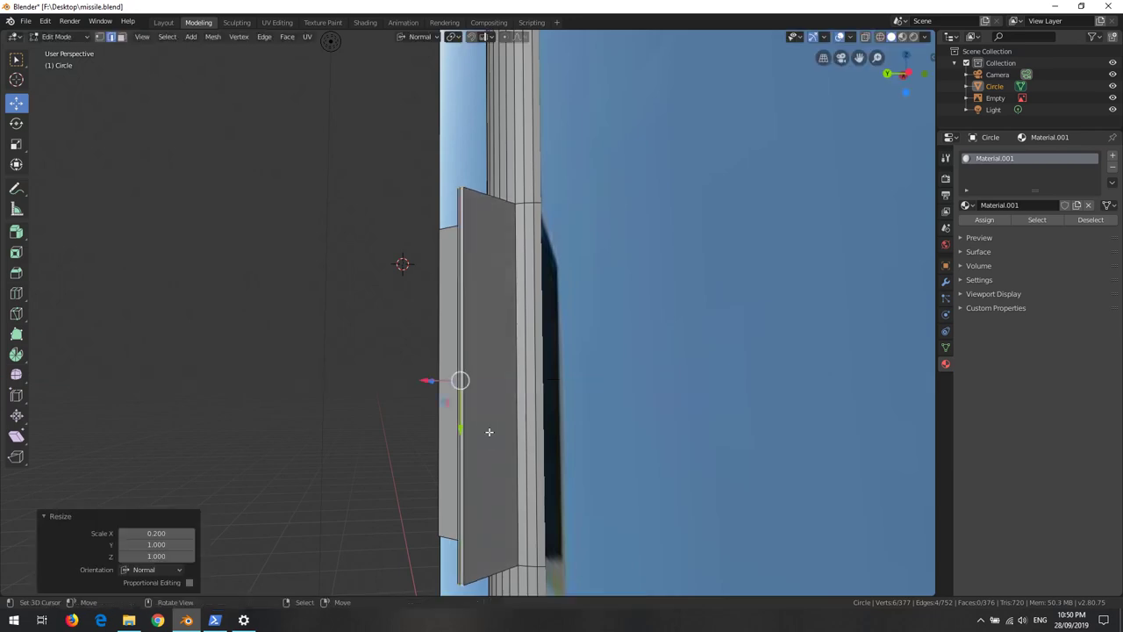
Step: Select the third fin's four short outer edges at both ends and scale them by 0.2 along normal X
{"action": "middle_click_drag", "start_coordinate": [541, 375], "coordinate": [401, 359]}
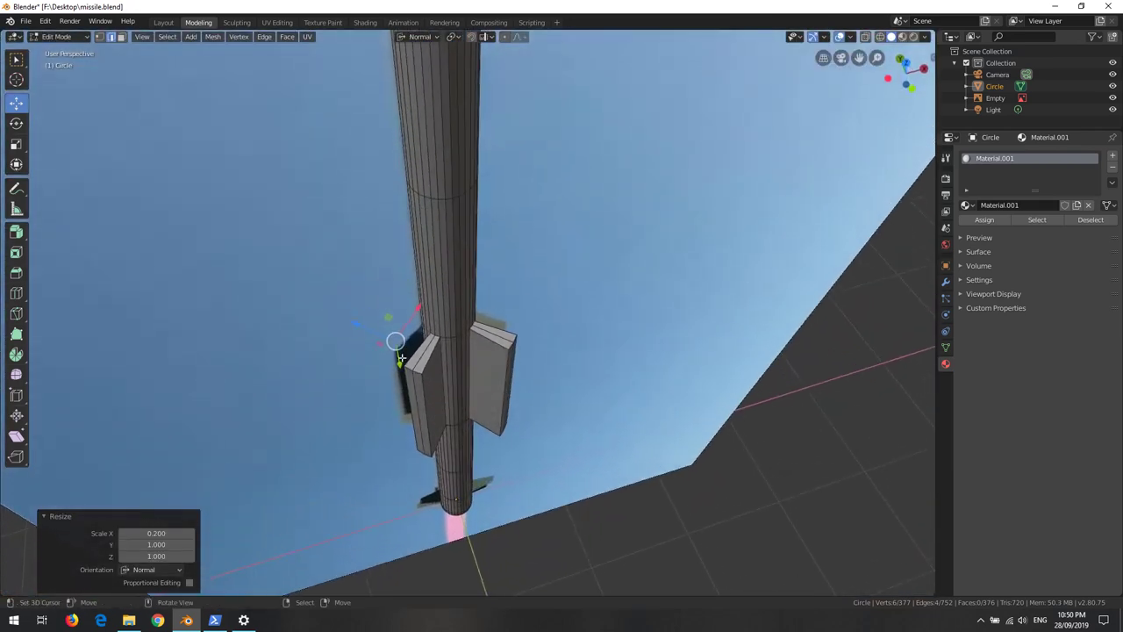
{"action": "scroll", "coordinate": [398, 394], "scroll_direction": "up", "scroll_amount": 2}
{"action": "right_click", "coordinate": [332, 464]}
{"action": "right_click", "coordinate": [343, 460], "text": "shift"}
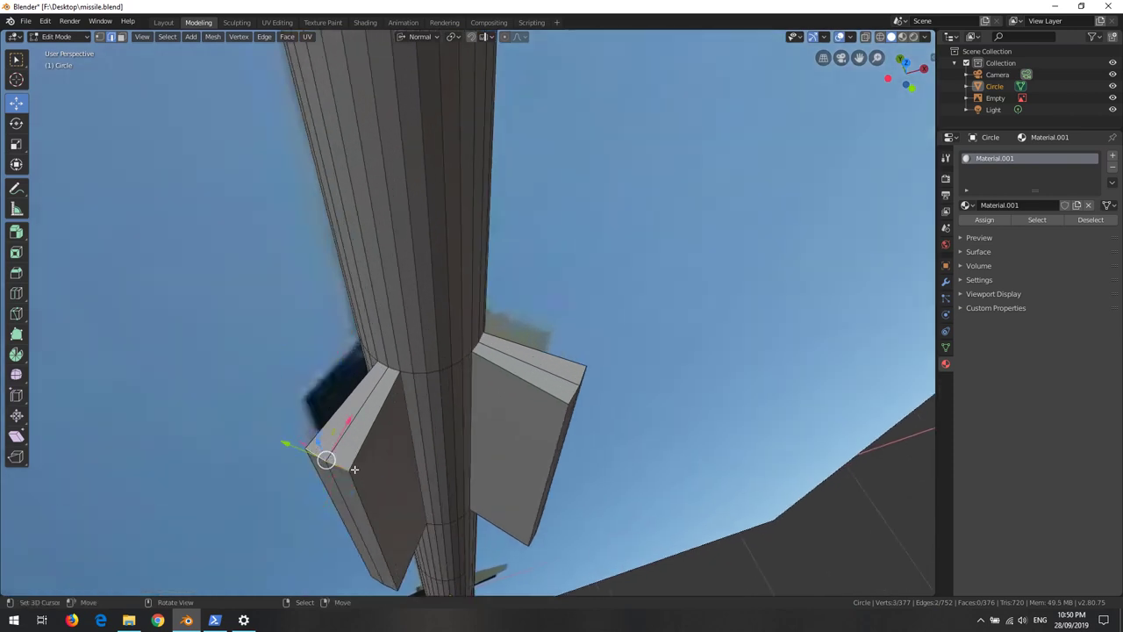
{"action": "middle_click_drag", "start_coordinate": [342, 460], "coordinate": [432, 403]}
{"action": "right_click", "coordinate": [422, 366], "text": "shift"}
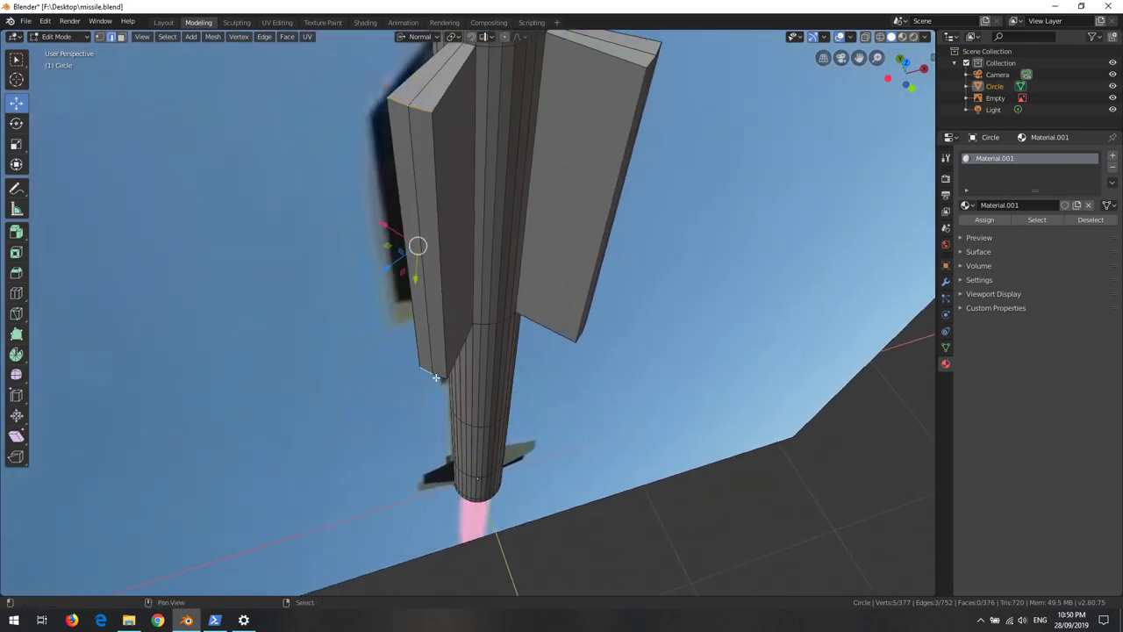
{"action": "right_click", "coordinate": [439, 376], "text": "shift"}
{"action": "key", "text": "s"}
{"action": "key", "text": "x"}
{"action": "key", "text": "x"}
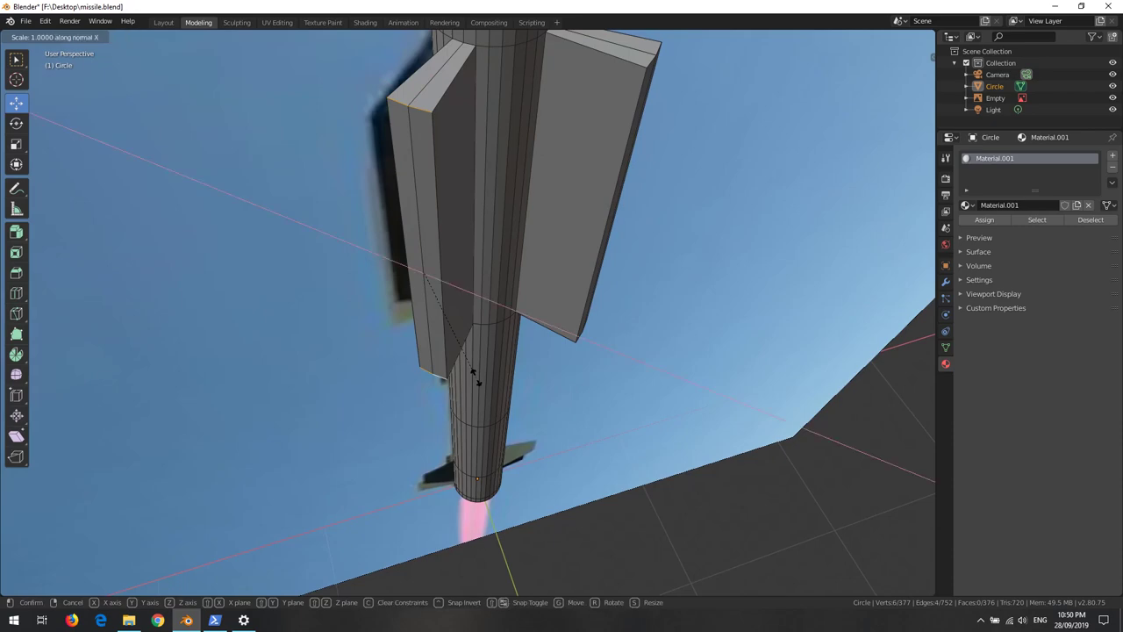
{"action": "type", "text": "0.2"}
{"action": "key", "text": "Return"}
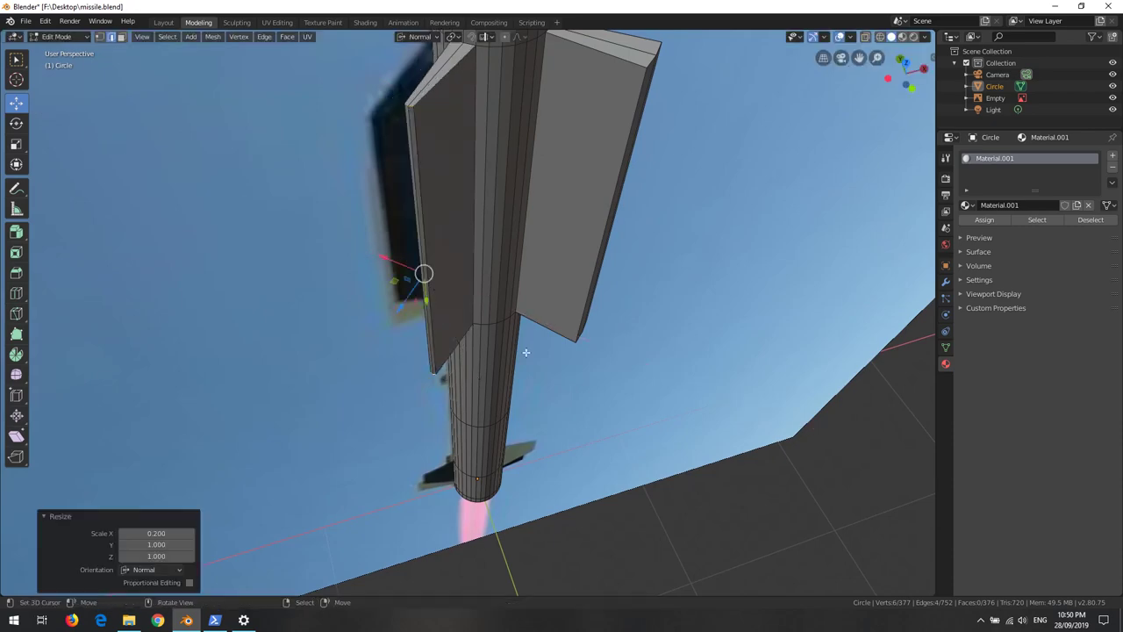
Step: Narrow the last flared fin by selecting its four short outer edges and scaling them by 0.2 along normal X
{"action": "middle_click_drag", "start_coordinate": [525, 351], "coordinate": [587, 229]}
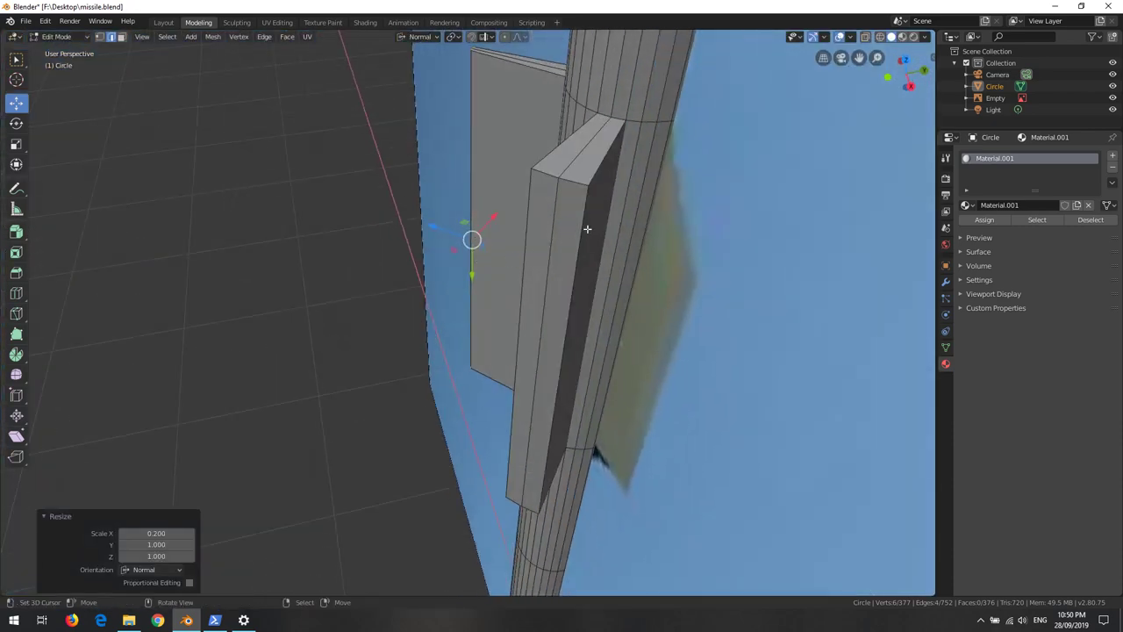
{"action": "left_click", "coordinate": [549, 171]}
{"action": "left_click", "coordinate": [518, 510], "text": "shift"}
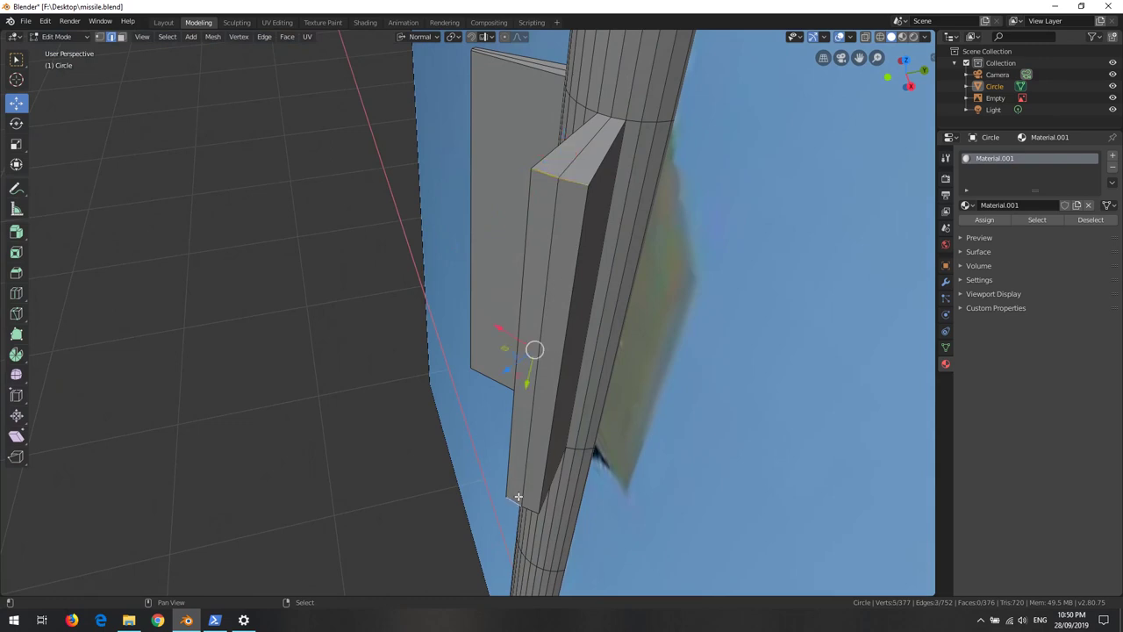
{"action": "left_click", "coordinate": [524, 508], "text": "shift"}
{"action": "key", "text": "s"}
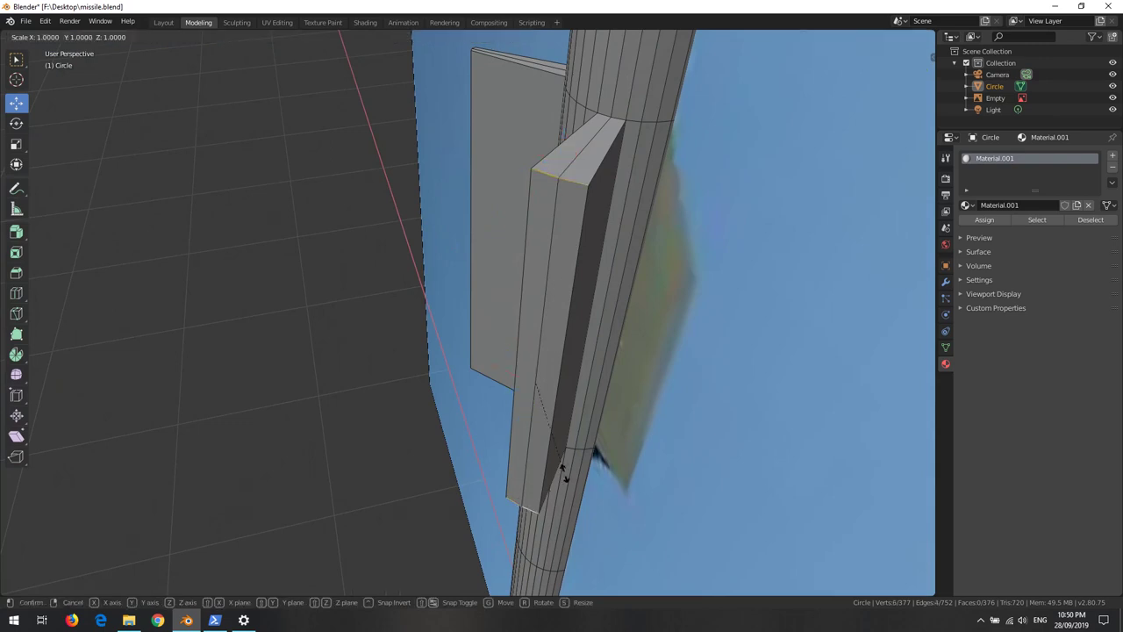
{"action": "key", "text": "x"}
{"action": "key", "text": "x"}
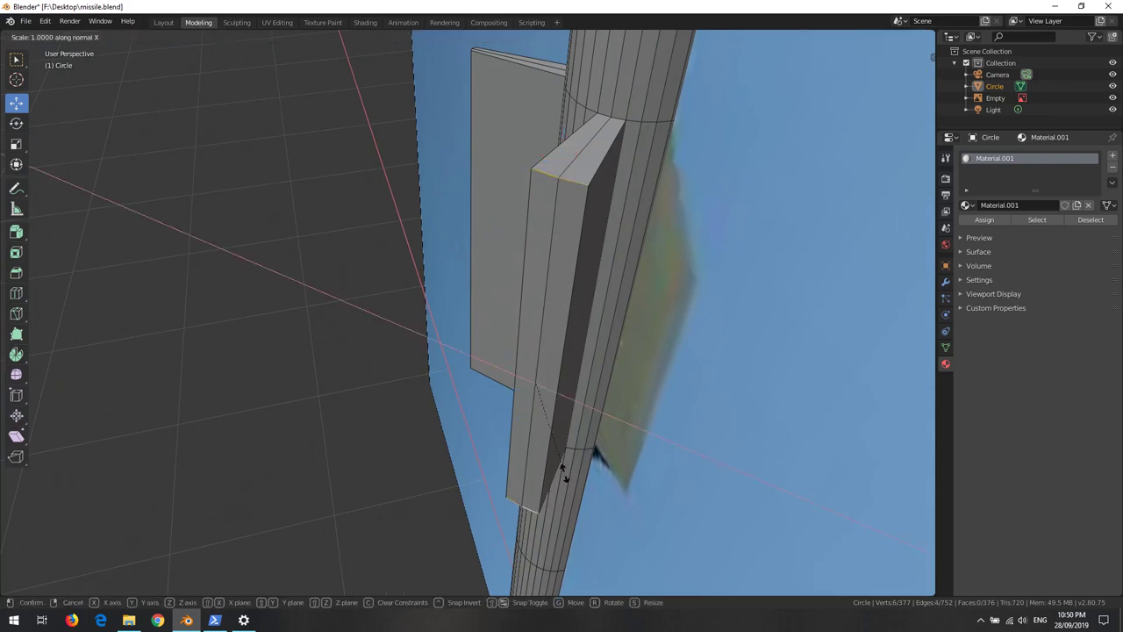
{"action": "type", "text": ".2"}
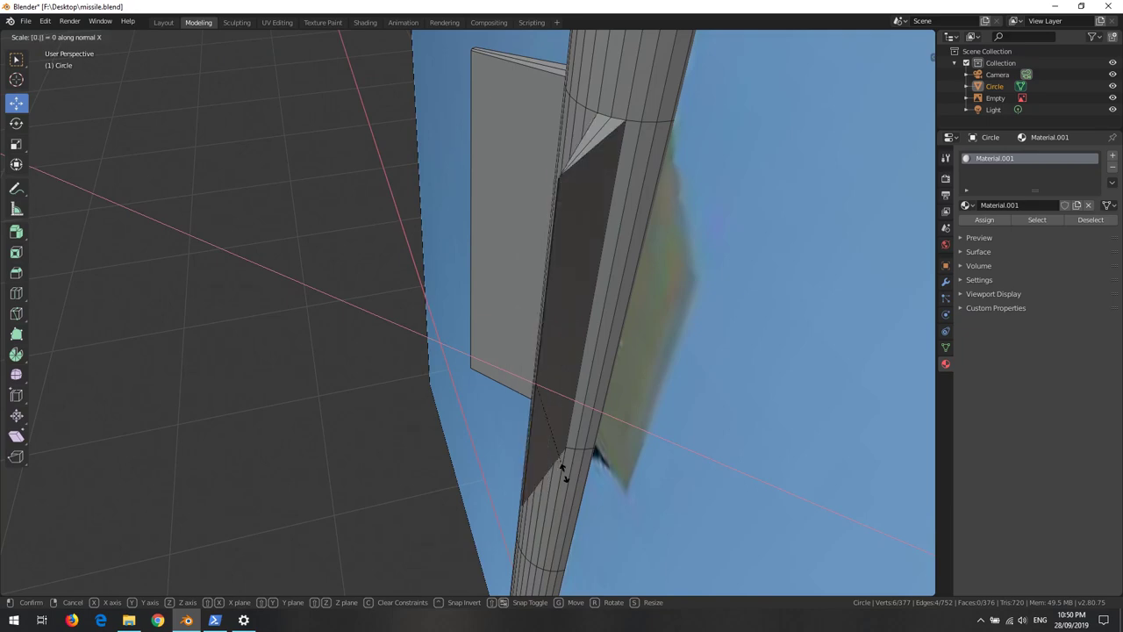
{"action": "key", "text": "Return"}
{"action": "scroll", "coordinate": [591, 411], "scroll_direction": "down", "scroll_amount": 3}
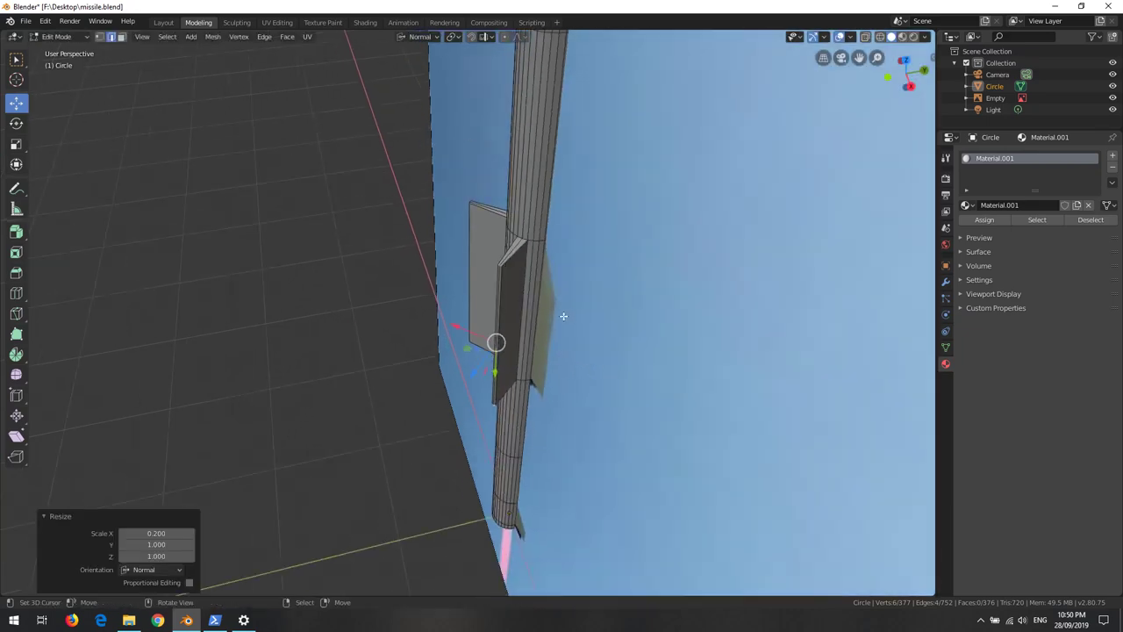
{"action": "middle_click_drag", "start_coordinate": [563, 316], "coordinate": [394, 278]}
{"action": "middle_click_drag", "start_coordinate": [299, 261], "coordinate": [491, 292]}
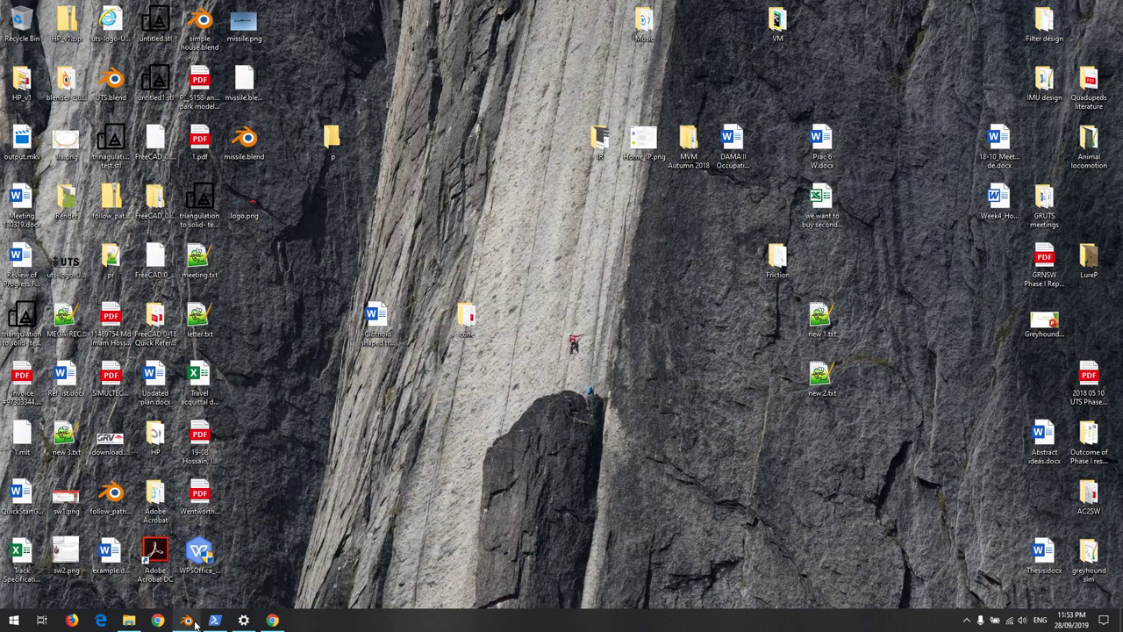
Step: Return to Blender from the desktop and view the mid-body fins from the front against the reference image
{"action": "left_click", "coordinate": [188, 620]}
{"action": "middle_click_drag", "start_coordinate": [652, 193], "coordinate": [665, 216]}
{"action": "key", "text": "KP_1"}
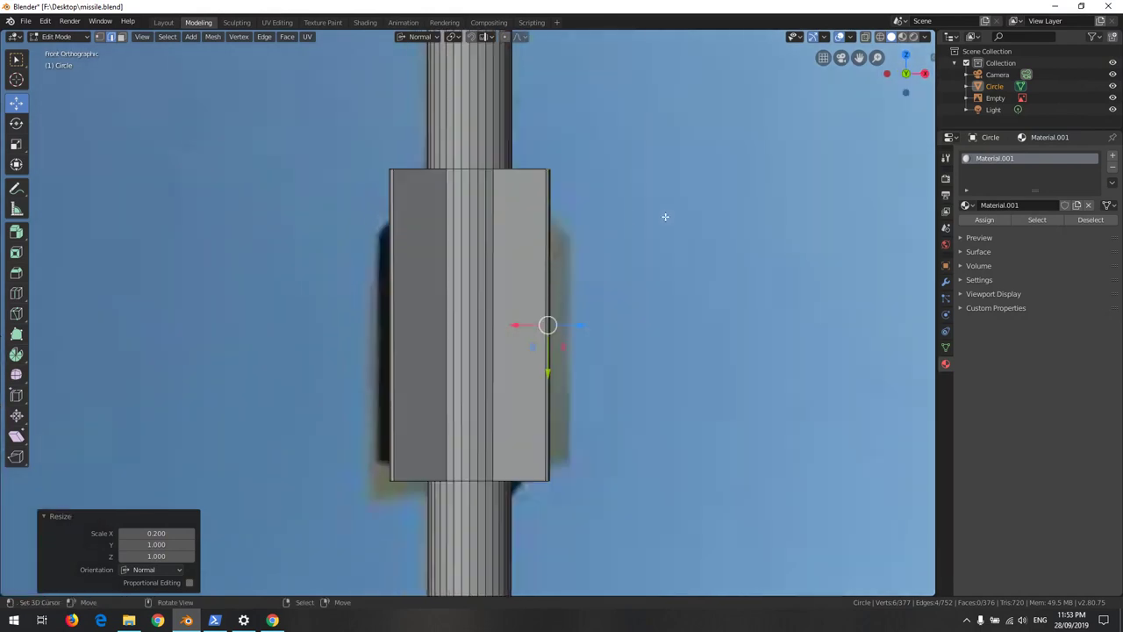
Step: Compare the mid-body fins' outline with the reference image in wireframe display
{"action": "key", "text": "z"}
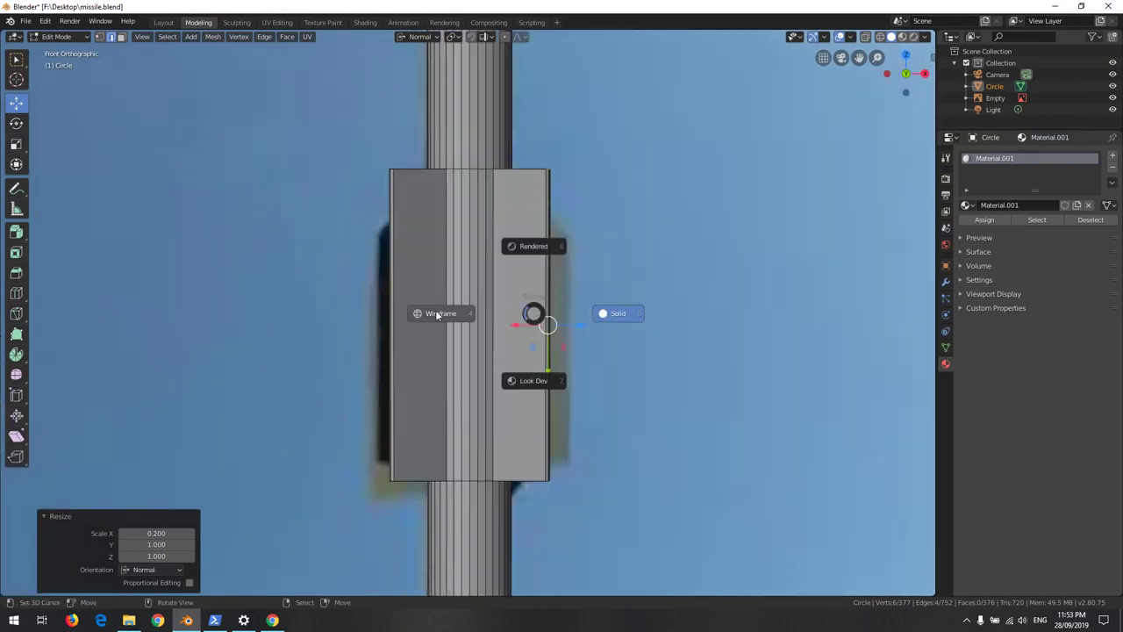
{"action": "left_click", "coordinate": [436, 313]}
{"action": "scroll", "coordinate": [567, 203], "scroll_direction": "up", "scroll_amount": 1}
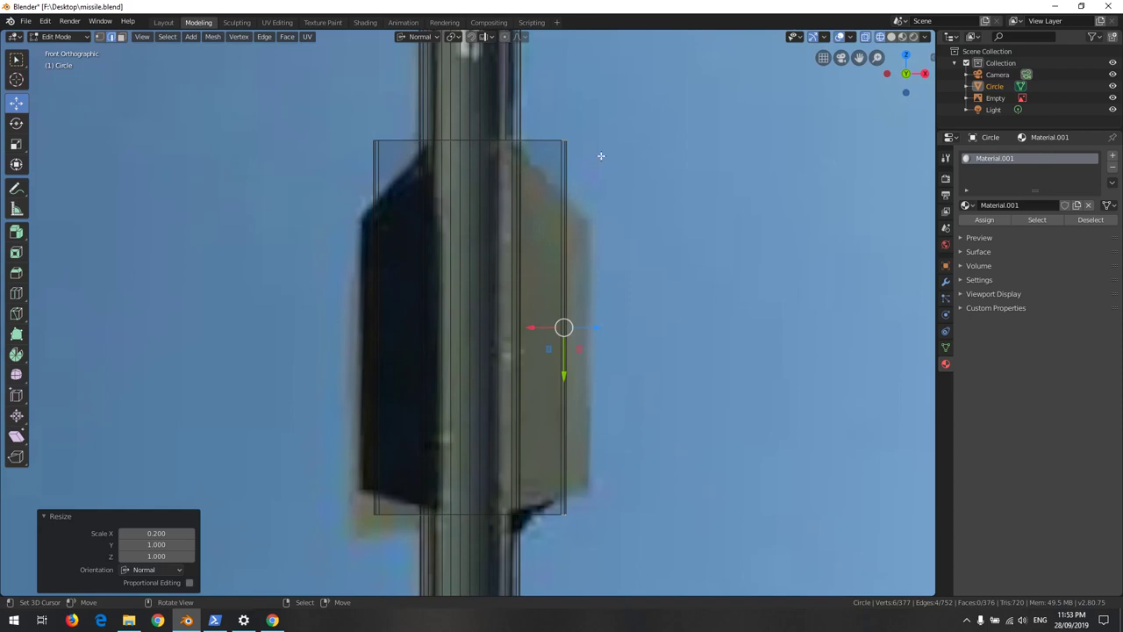
{"action": "middle_click_drag", "start_coordinate": [430, 163], "coordinate": [378, 227]}
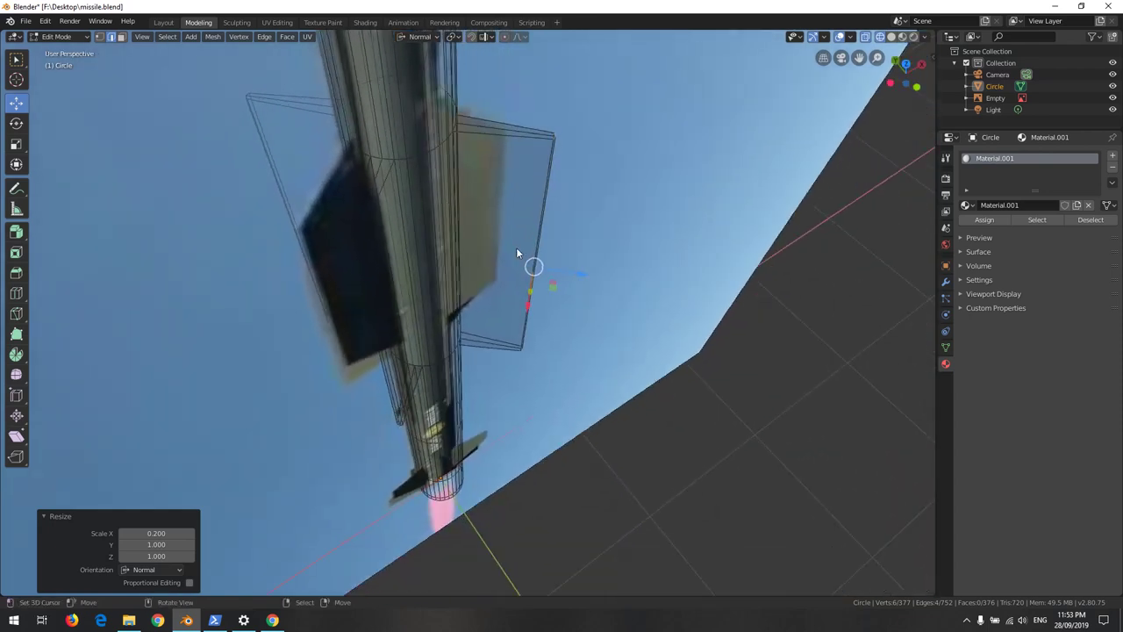
{"action": "key", "text": "z"}
{"action": "left_click", "coordinate": [531, 309]}
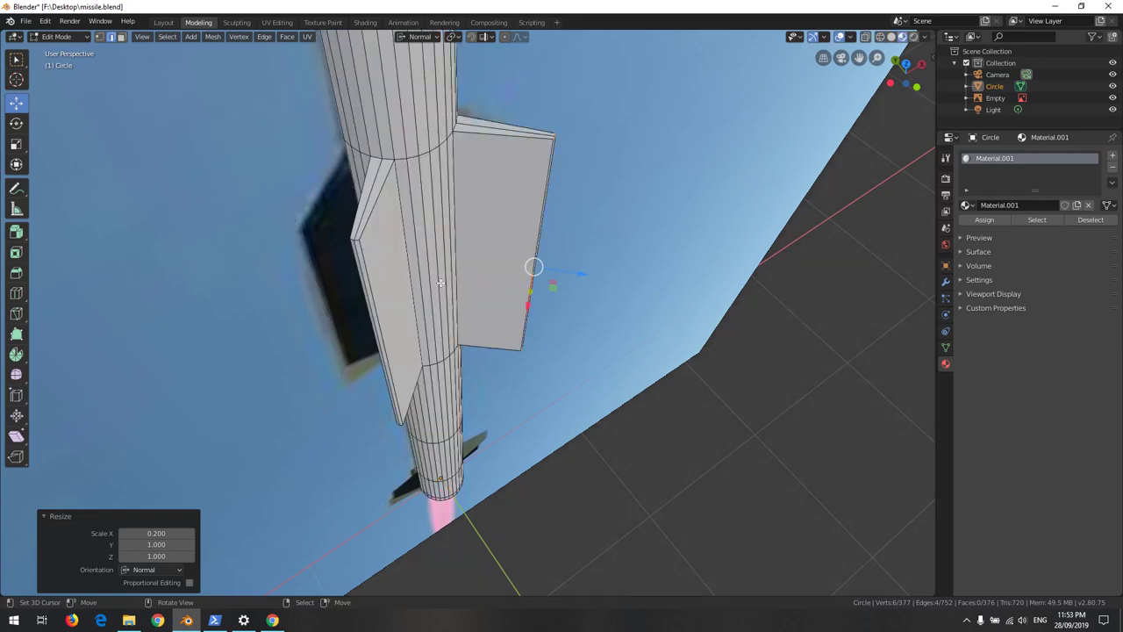
Step: Select the short outer edges at the upper ends of all four fins and lower them 0.205 m plus 0.0174 m to match the reference
{"action": "scroll", "coordinate": [357, 239], "scroll_direction": "up", "scroll_amount": 3}
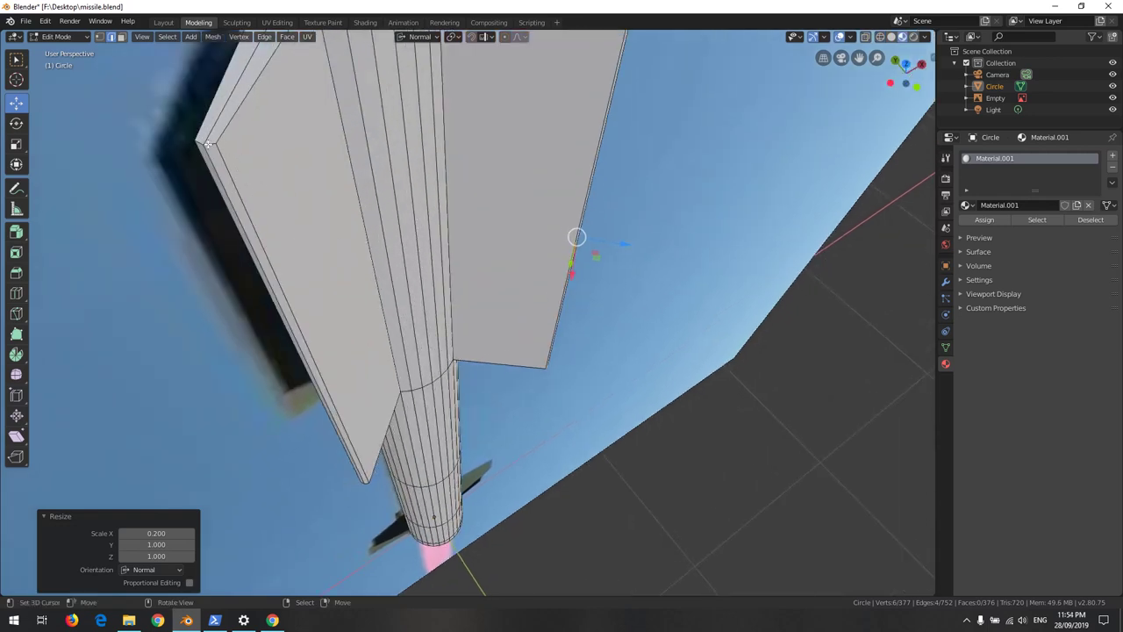
{"action": "left_click", "coordinate": [208, 143]}
{"action": "left_click", "coordinate": [211, 143]}
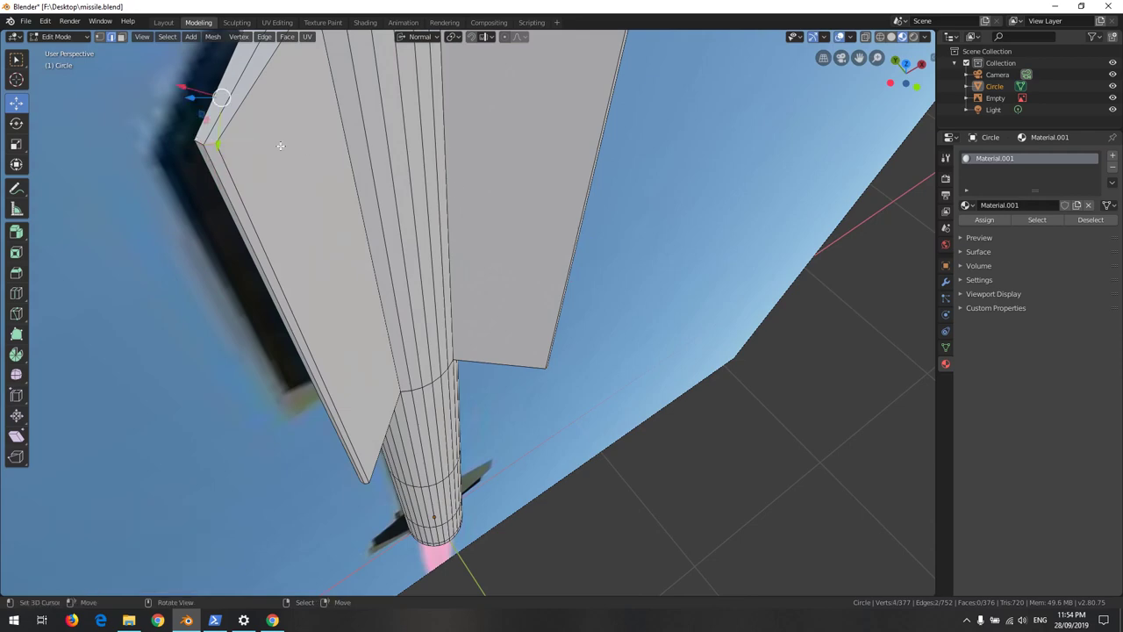
{"action": "middle_click_drag", "start_coordinate": [199, 147], "coordinate": [658, 202]}
{"action": "scroll", "coordinate": [757, 258], "scroll_direction": "up", "scroll_amount": 6}
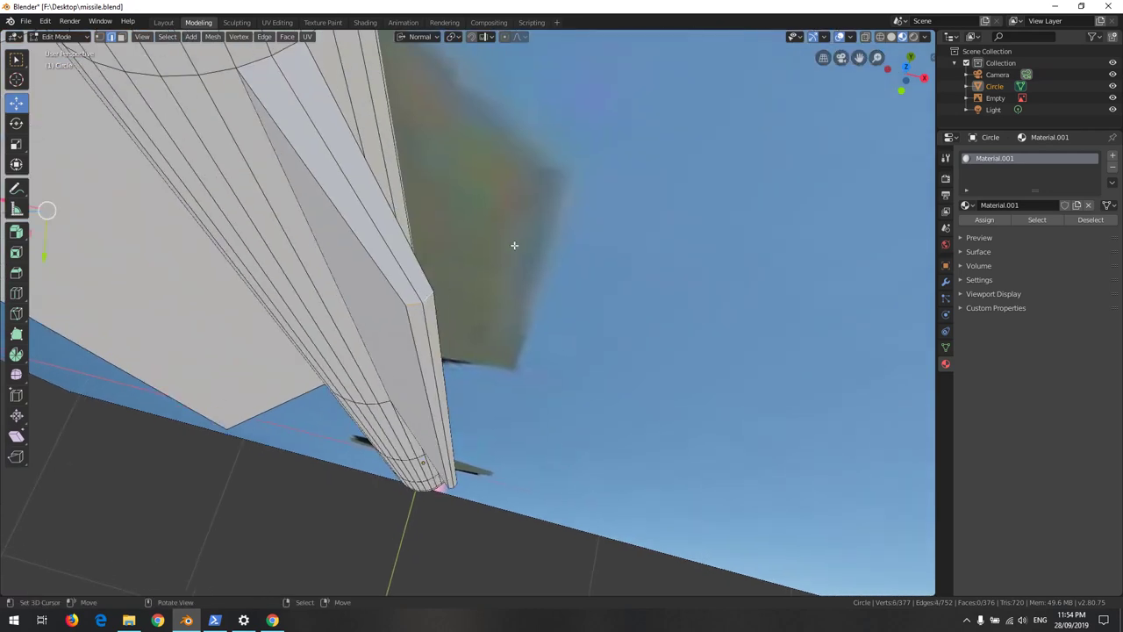
{"action": "middle_click_drag", "start_coordinate": [514, 243], "coordinate": [594, 564]}
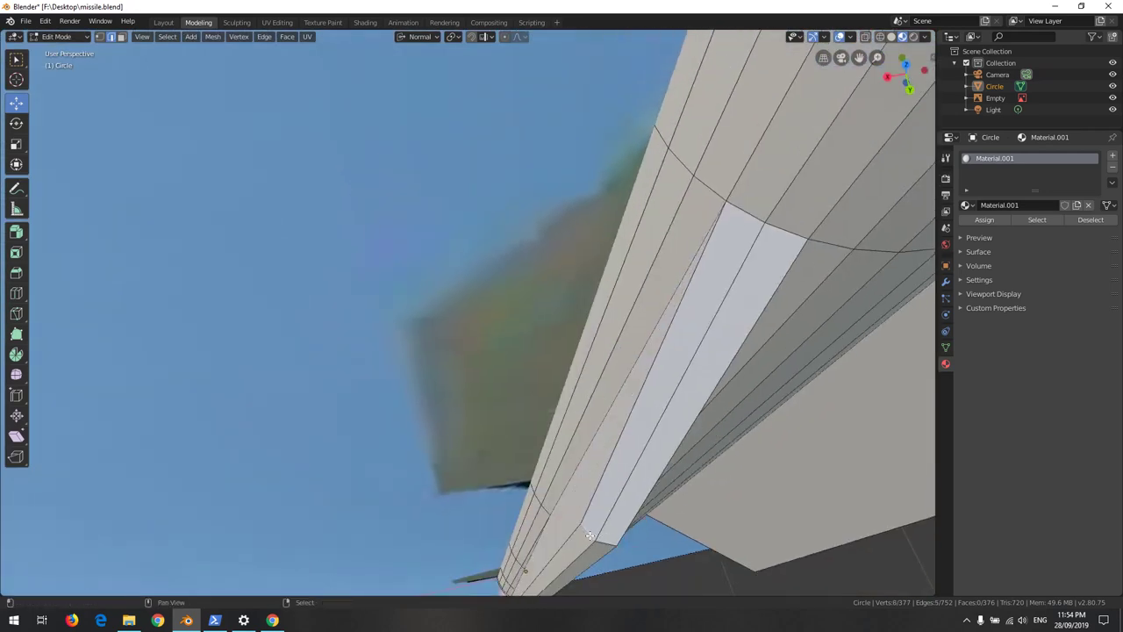
{"action": "scroll", "coordinate": [672, 458], "scroll_direction": "down", "scroll_amount": 5}
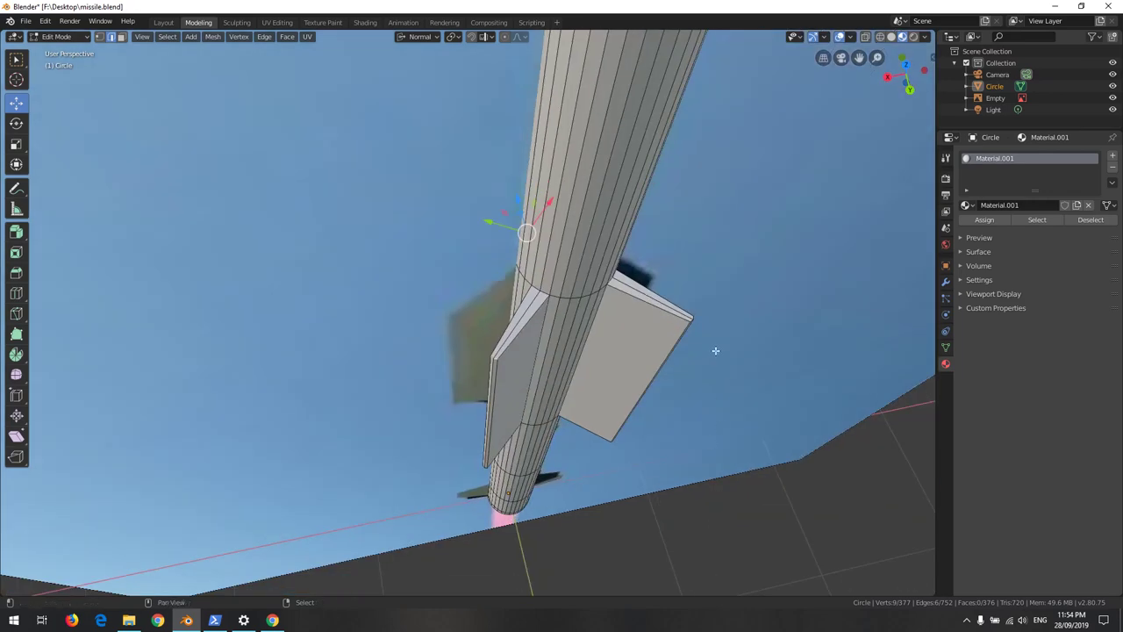
{"action": "middle_click_drag", "start_coordinate": [715, 350], "coordinate": [465, 333]}
{"action": "scroll", "coordinate": [455, 335], "scroll_direction": "up", "scroll_amount": 5}
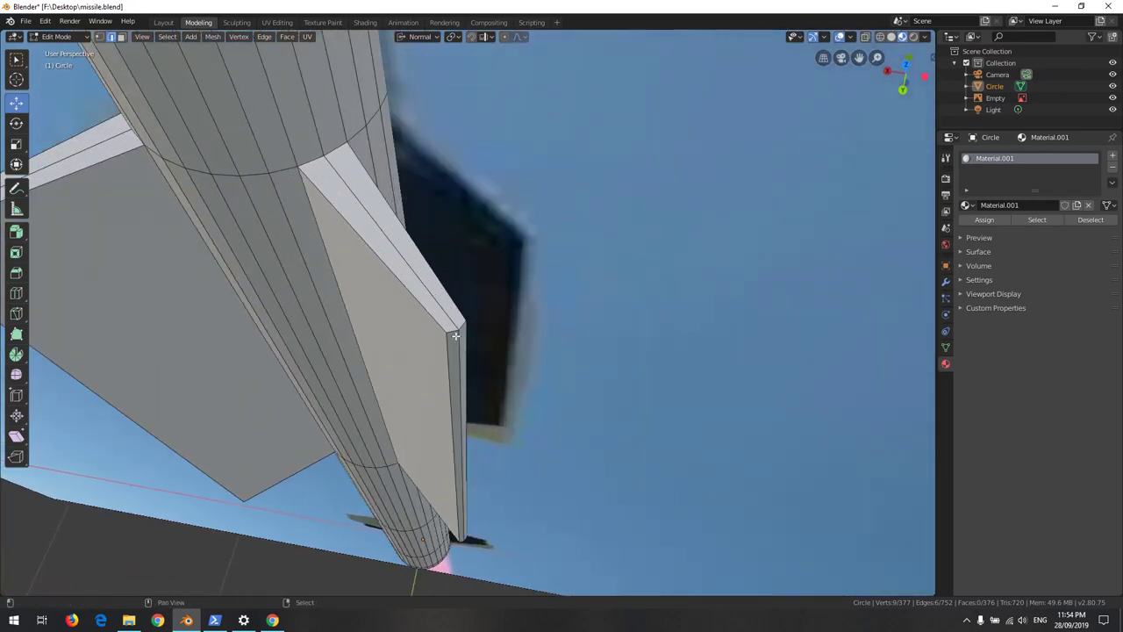
{"action": "left_click", "coordinate": [465, 330], "text": "shift"}
{"action": "left_click", "coordinate": [462, 325], "text": "shift"}
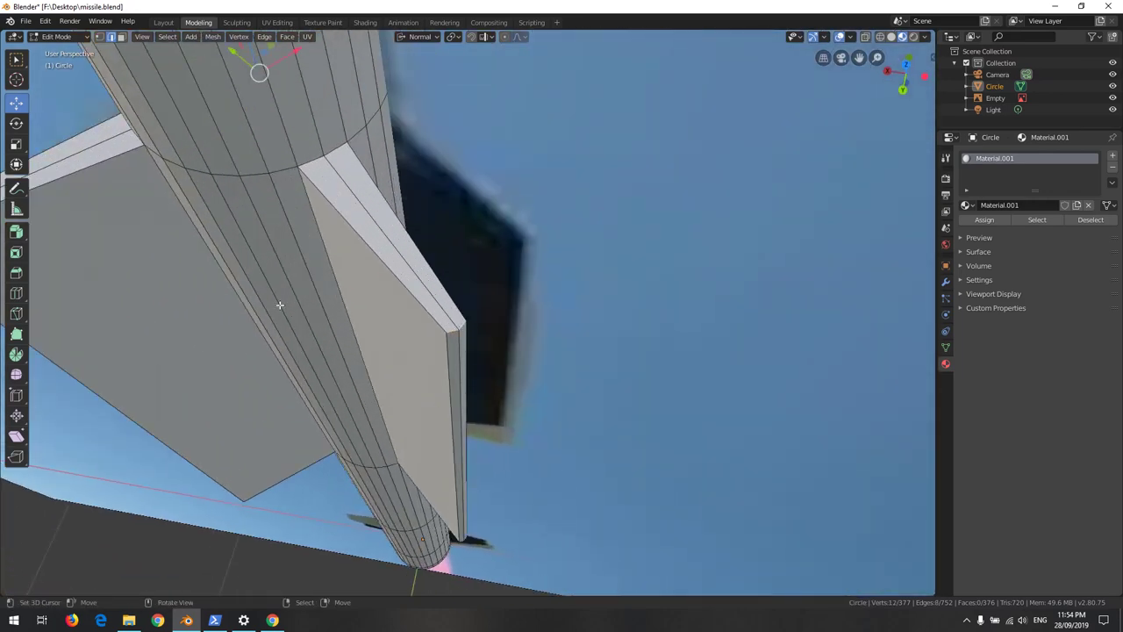
{"action": "middle_click_drag", "start_coordinate": [280, 304], "coordinate": [664, 364]}
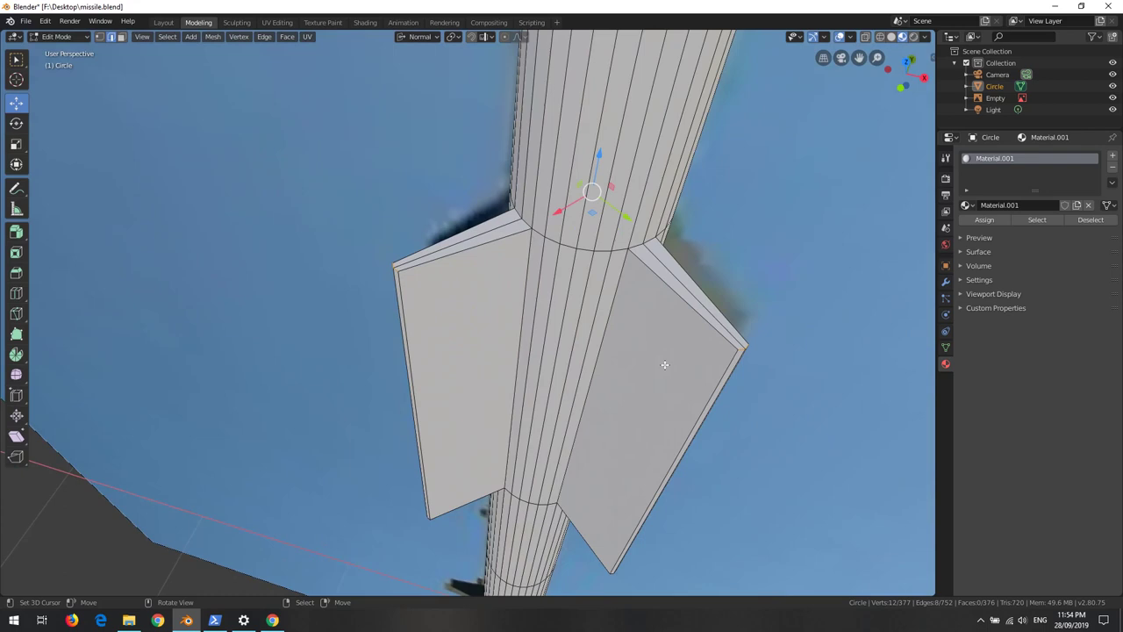
{"action": "key", "text": "KP_1"}
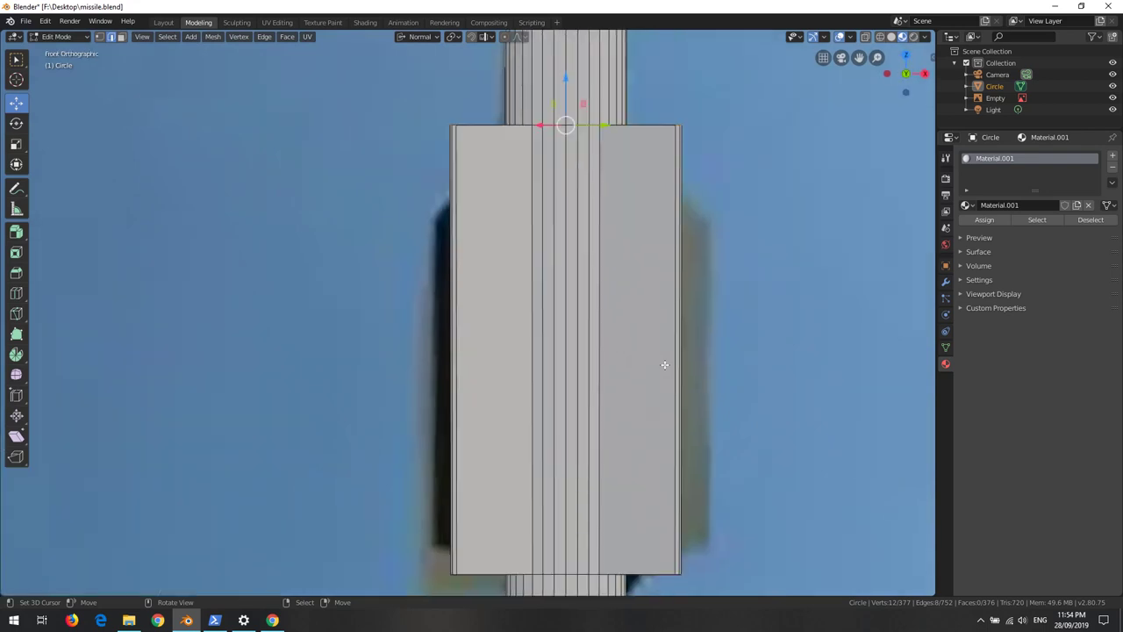
{"action": "scroll", "coordinate": [664, 364], "scroll_direction": "down", "scroll_amount": 2}
{"action": "key", "text": "z"}
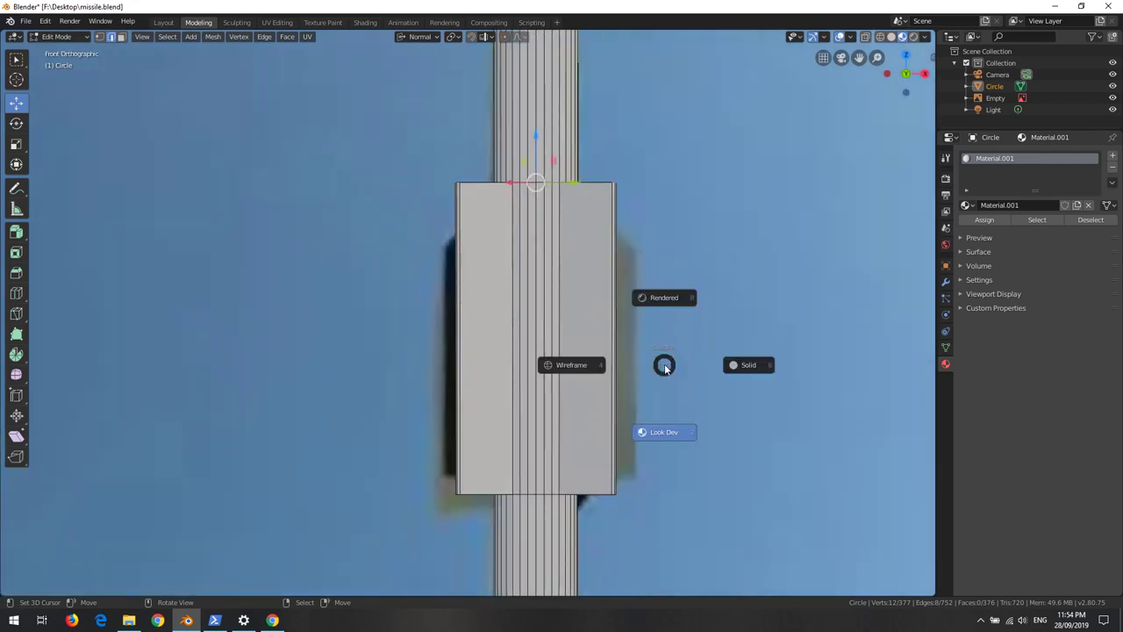
{"action": "left_click", "coordinate": [574, 364]}
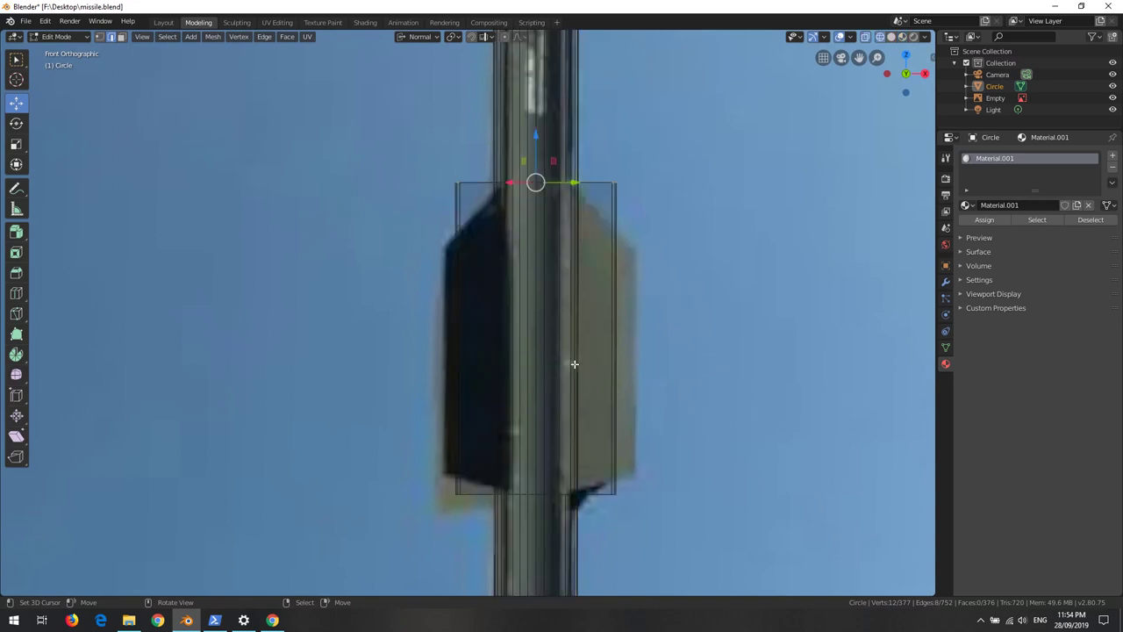
{"action": "left_click_drag", "start_coordinate": [539, 161], "coordinate": [546, 194]}
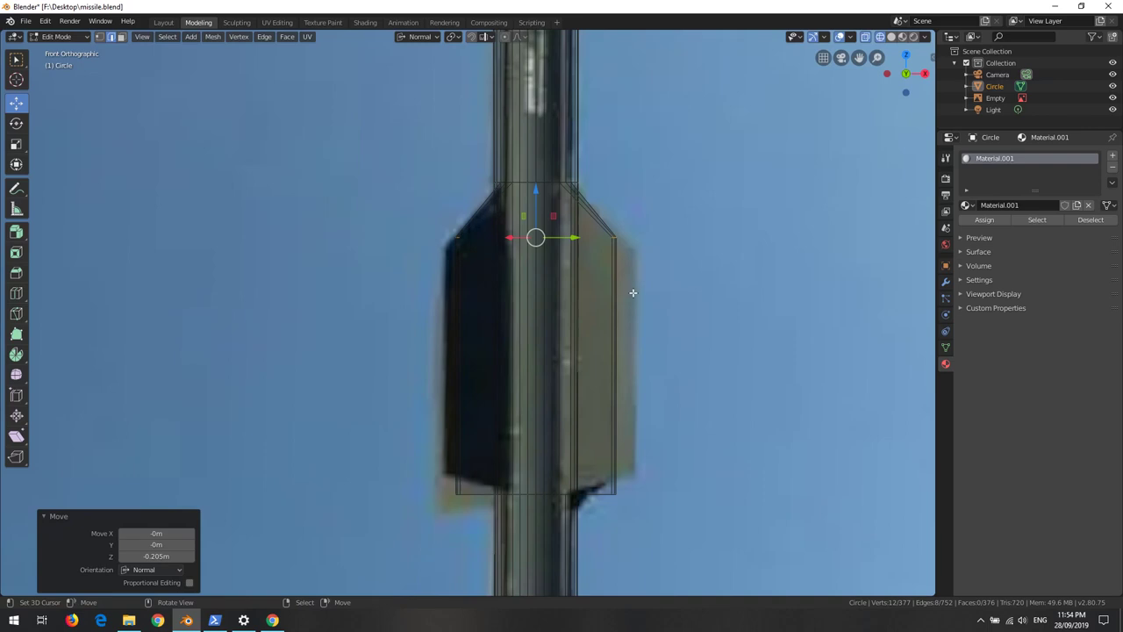
{"action": "mouse_move", "coordinate": [536, 191]}
{"action": "left_mouse_down"}
{"action": "mouse_move", "coordinate": [535, 210]}
{"action": "mouse_move", "coordinate": [535, 199]}
{"action": "left_mouse_up"}
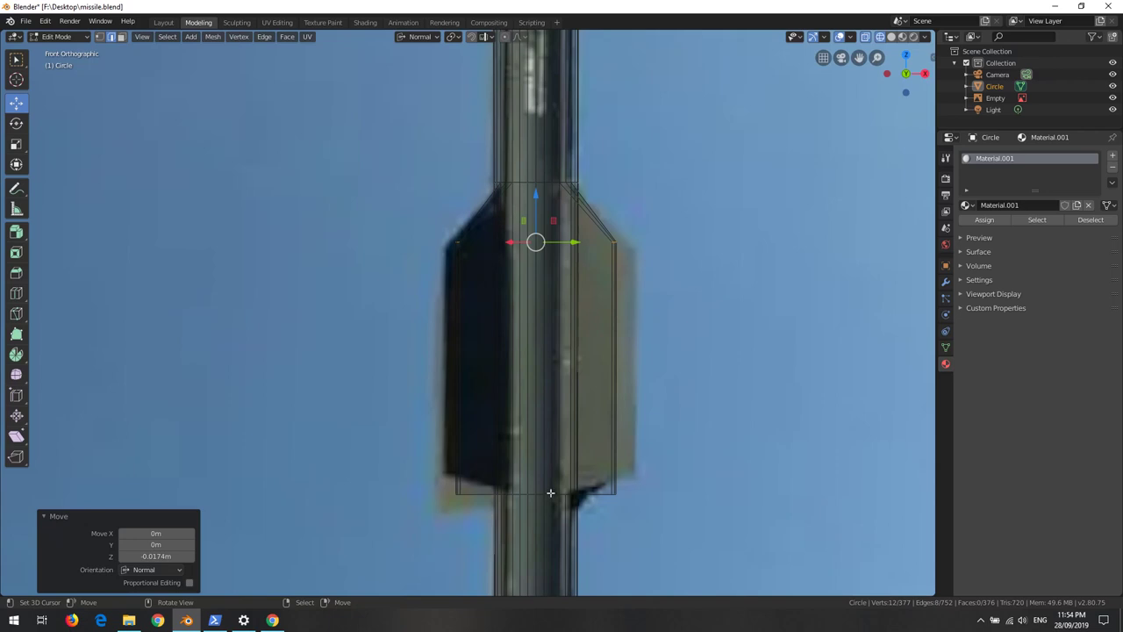
Step: Select the short outer edges at the lower ends of all four fins and raise them 0.0672 m to match the reference
{"action": "middle_click_drag", "start_coordinate": [526, 429], "coordinate": [481, 490]}
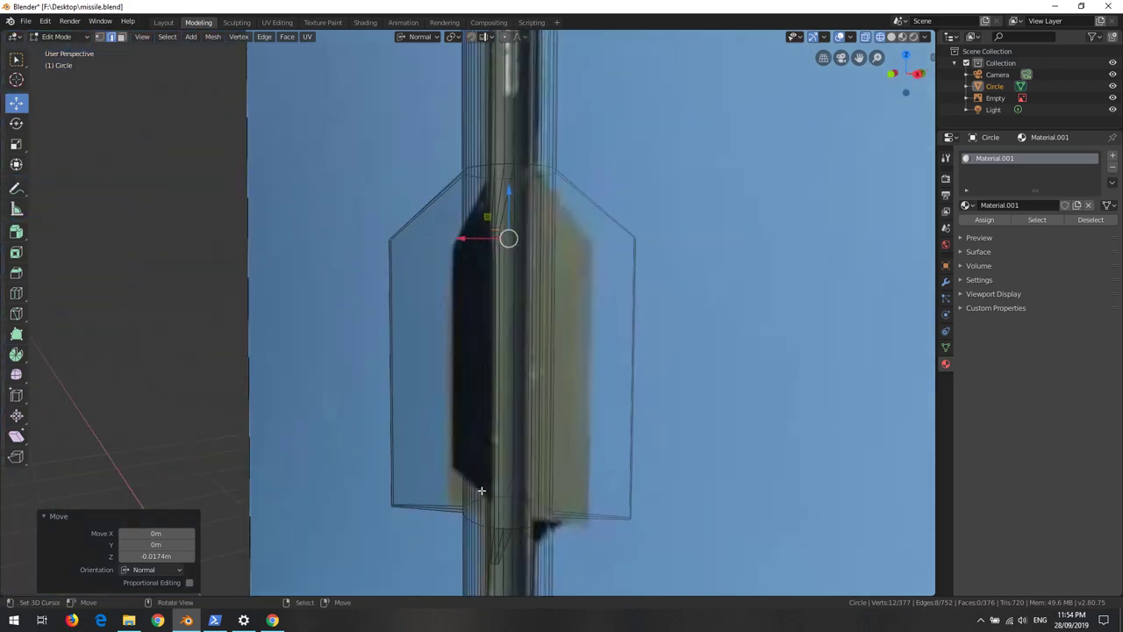
{"action": "key", "text": "z"}
{"action": "left_click", "coordinate": [552, 508]}
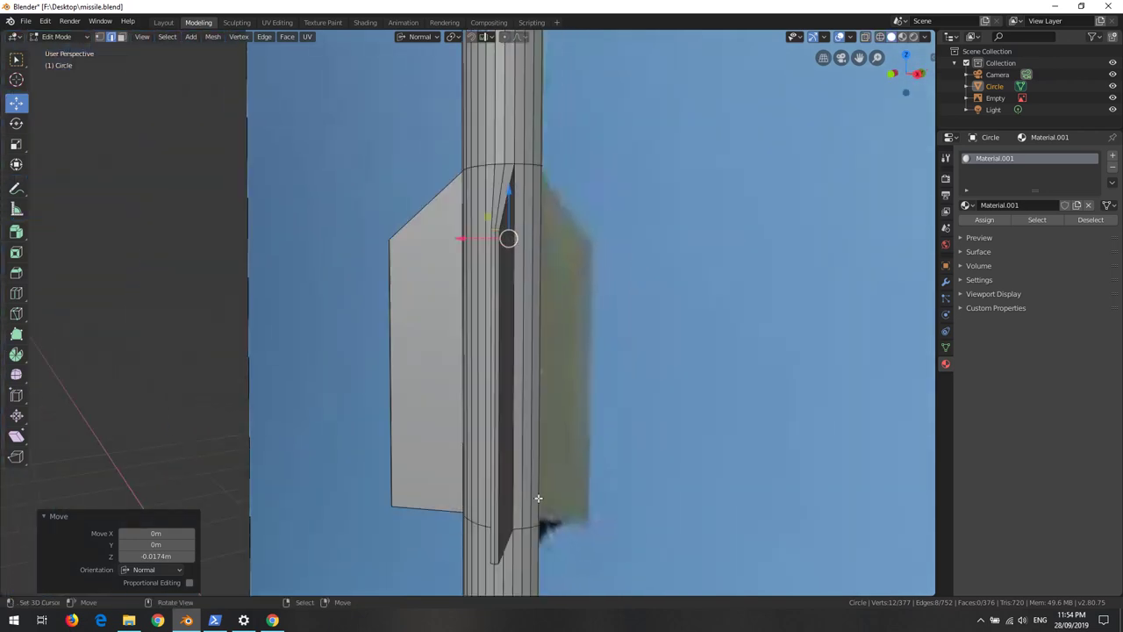
{"action": "middle_click_drag", "start_coordinate": [552, 508], "coordinate": [518, 386]}
{"action": "scroll", "coordinate": [558, 380], "scroll_direction": "up", "scroll_amount": 3}
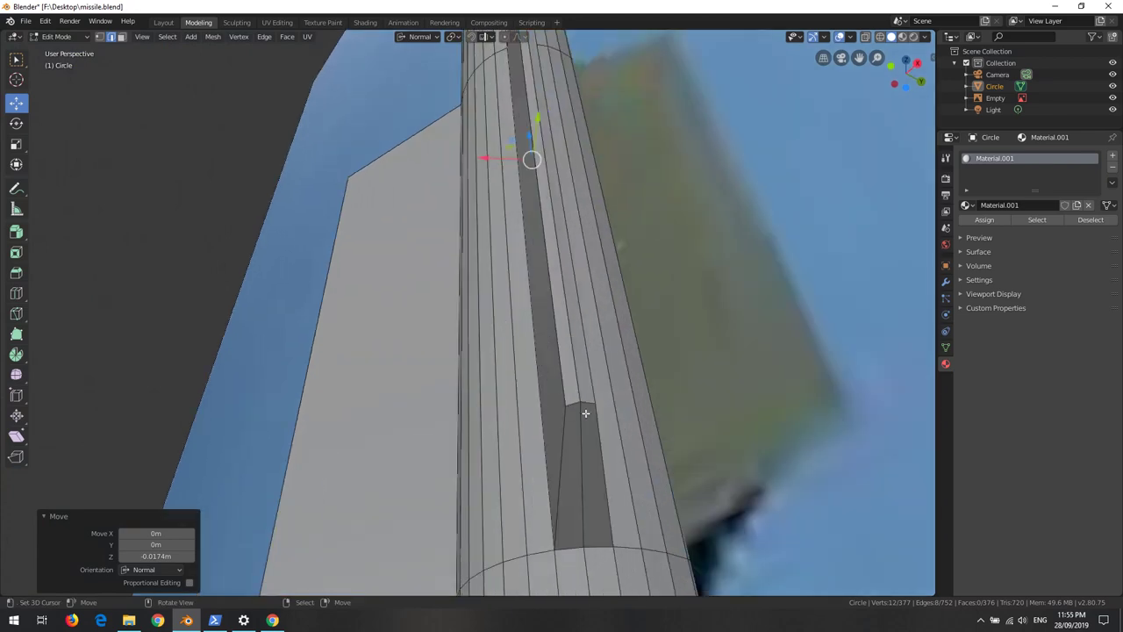
{"action": "left_click", "coordinate": [580, 404]}
{"action": "left_click", "coordinate": [581, 403]}
{"action": "middle_click_drag", "start_coordinate": [581, 402], "coordinate": [563, 301]}
{"action": "scroll", "coordinate": [527, 491], "scroll_direction": "up", "scroll_amount": 5}
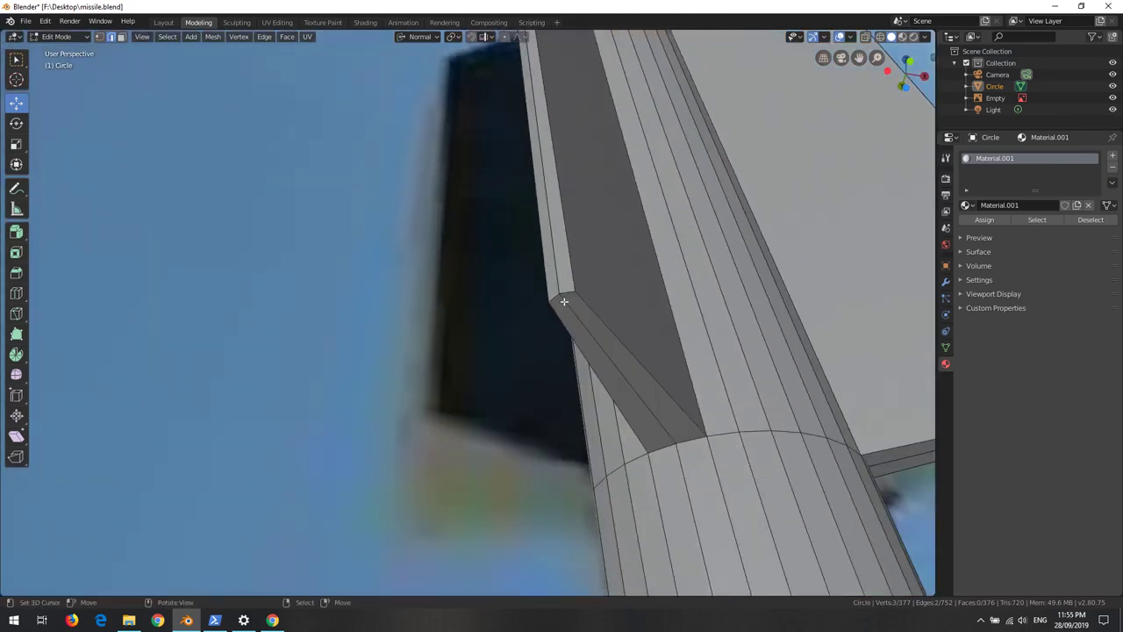
{"action": "left_click", "coordinate": [564, 301], "text": "shift"}
{"action": "left_click", "coordinate": [571, 284], "text": "shift"}
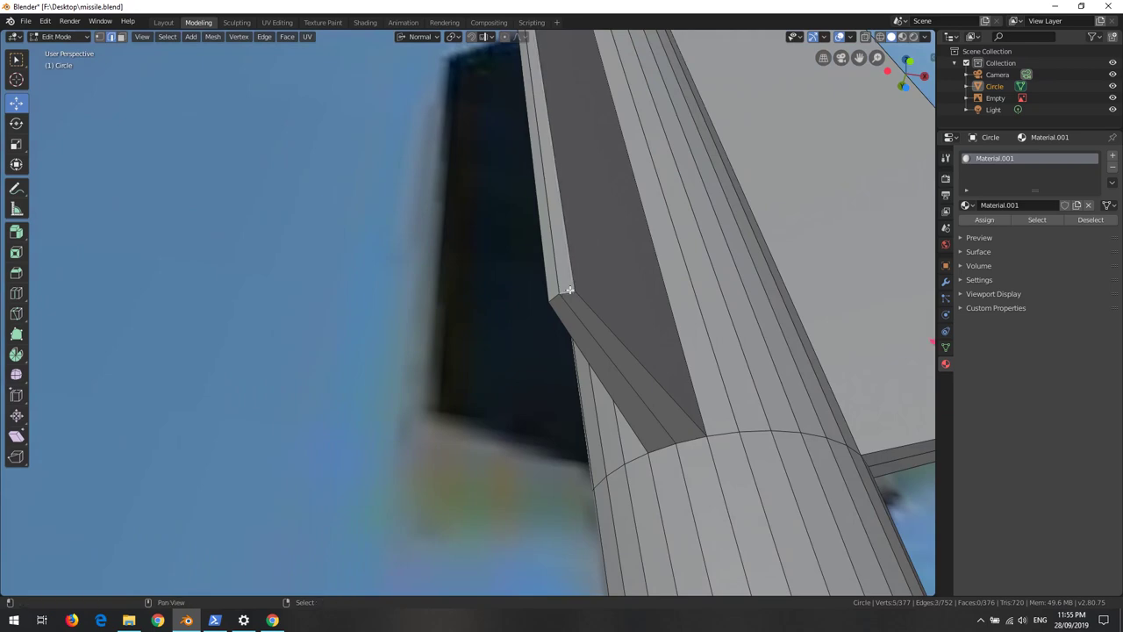
{"action": "scroll", "coordinate": [897, 347], "scroll_direction": "down", "scroll_amount": 5}
{"action": "middle_click_drag", "start_coordinate": [898, 347], "coordinate": [471, 333]}
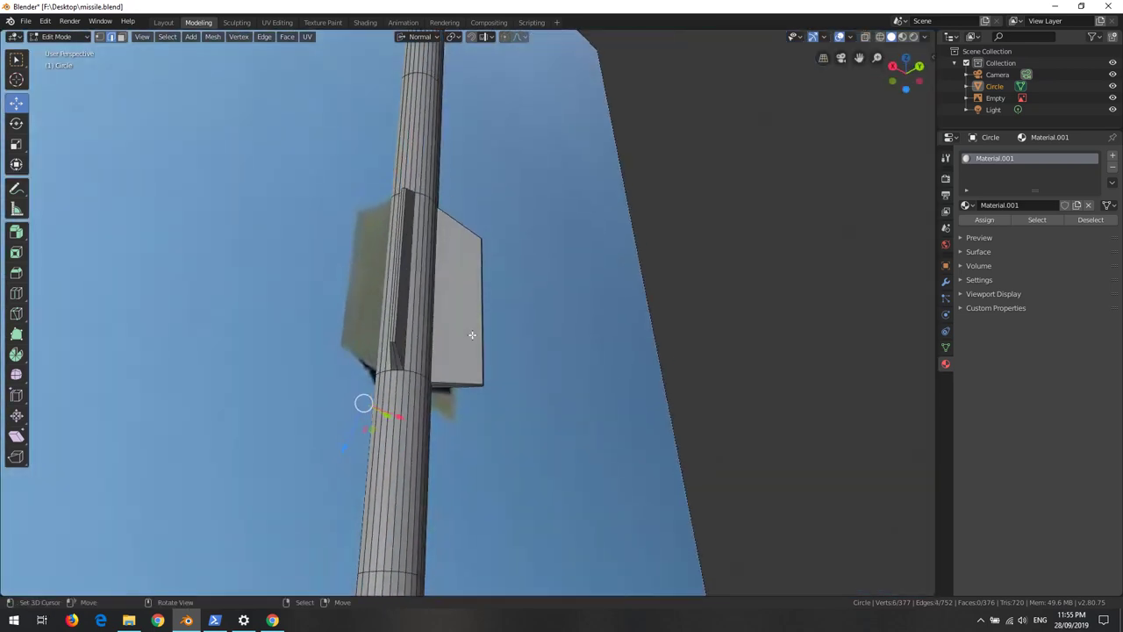
{"action": "scroll", "coordinate": [387, 360], "scroll_direction": "up", "scroll_amount": 5}
{"action": "middle_click_drag", "start_coordinate": [387, 360], "coordinate": [399, 402]}
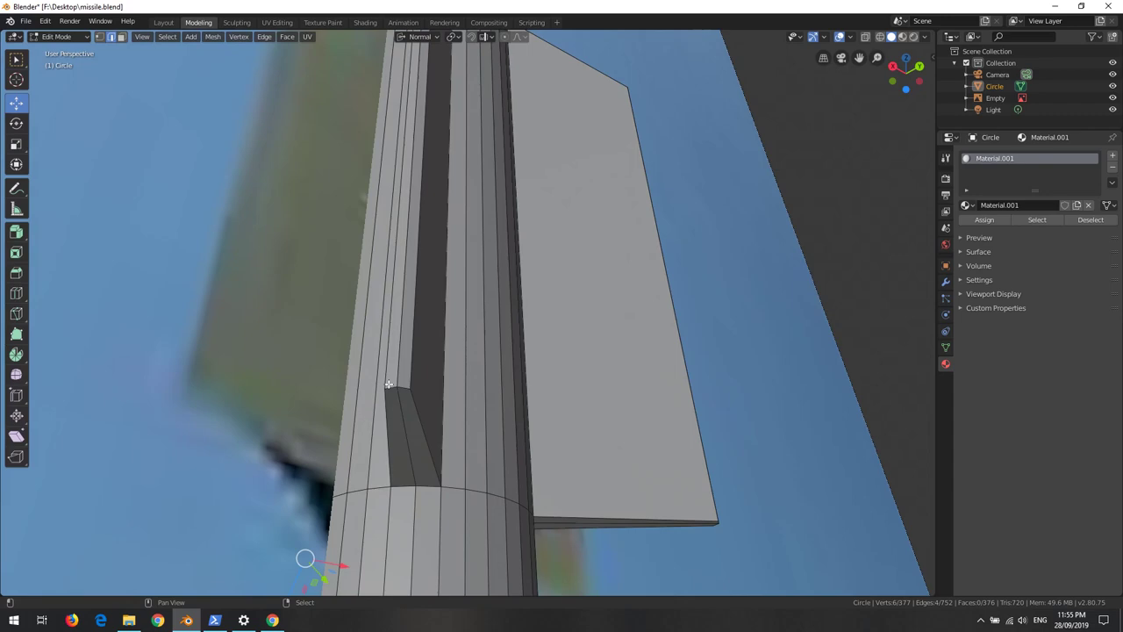
{"action": "middle_click_drag", "start_coordinate": [725, 459], "coordinate": [472, 304]}
{"action": "left_click", "coordinate": [481, 319], "text": "shift"}
{"action": "left_click", "coordinate": [486, 321], "text": "shift"}
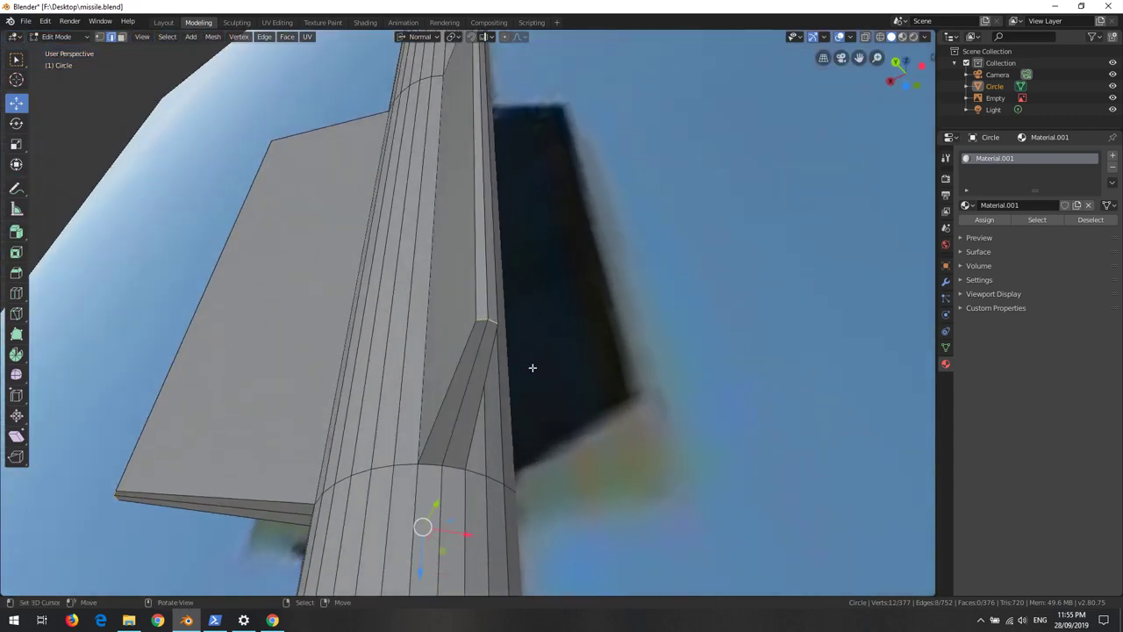
{"action": "middle_click_drag", "start_coordinate": [376, 290], "coordinate": [617, 404]}
{"action": "scroll", "coordinate": [606, 399], "scroll_direction": "down", "scroll_amount": 3}
{"action": "key", "text": "z"}
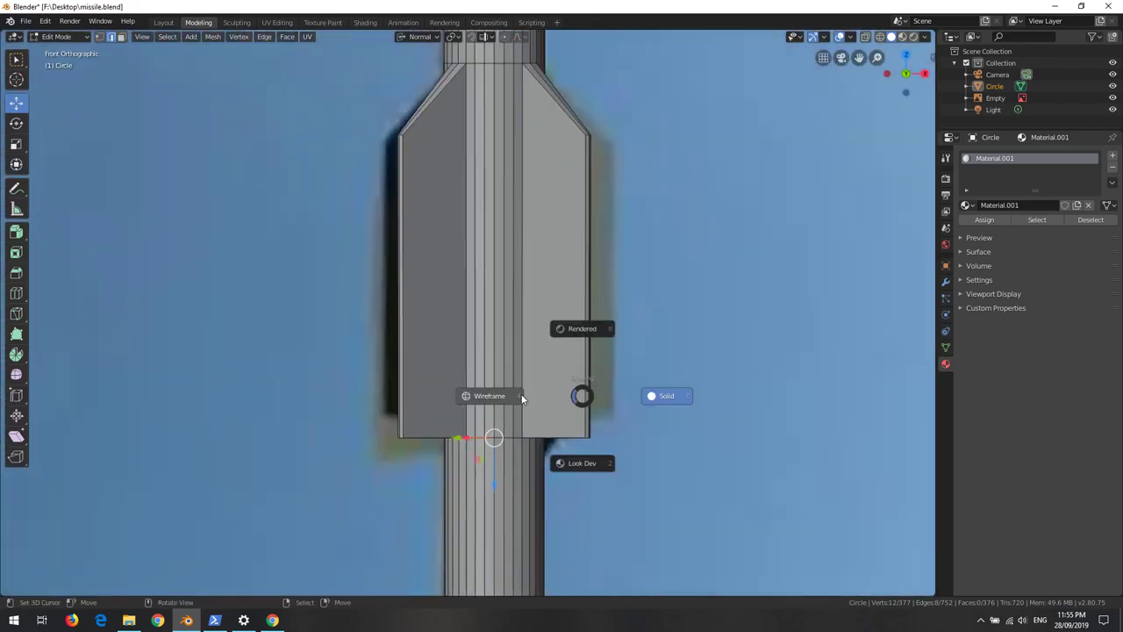
{"action": "left_click", "coordinate": [524, 401]}
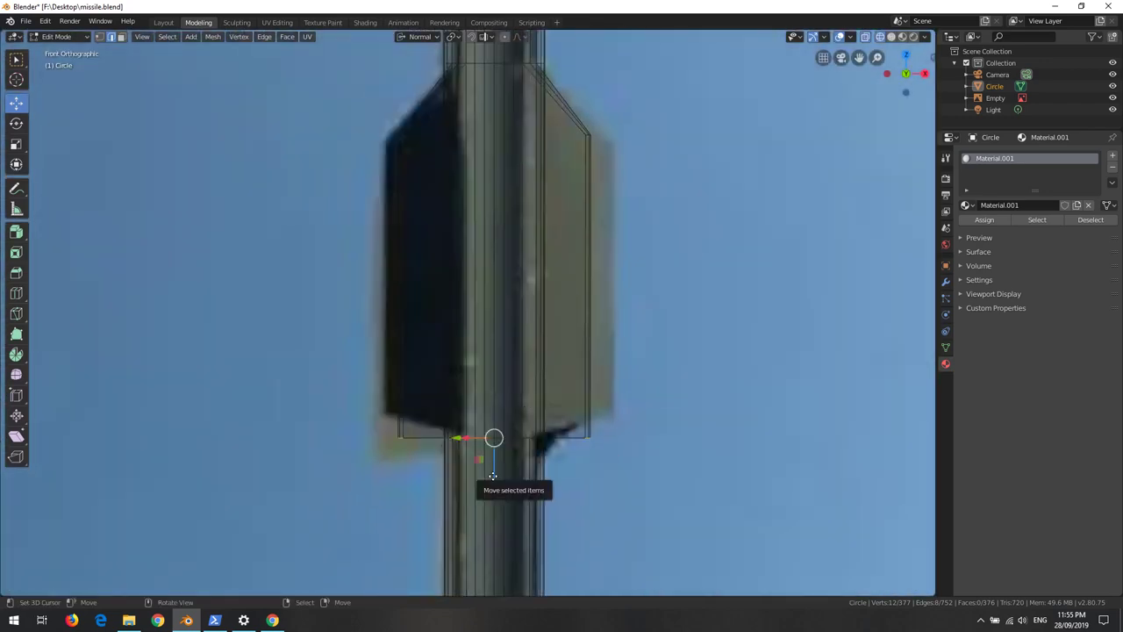
{"action": "left_click_drag", "start_coordinate": [493, 474], "coordinate": [495, 453]}
{"action": "scroll", "coordinate": [491, 351], "scroll_direction": "down", "scroll_amount": 3}
{"action": "scroll", "coordinate": [491, 205], "scroll_direction": "up", "scroll_amount": 3}
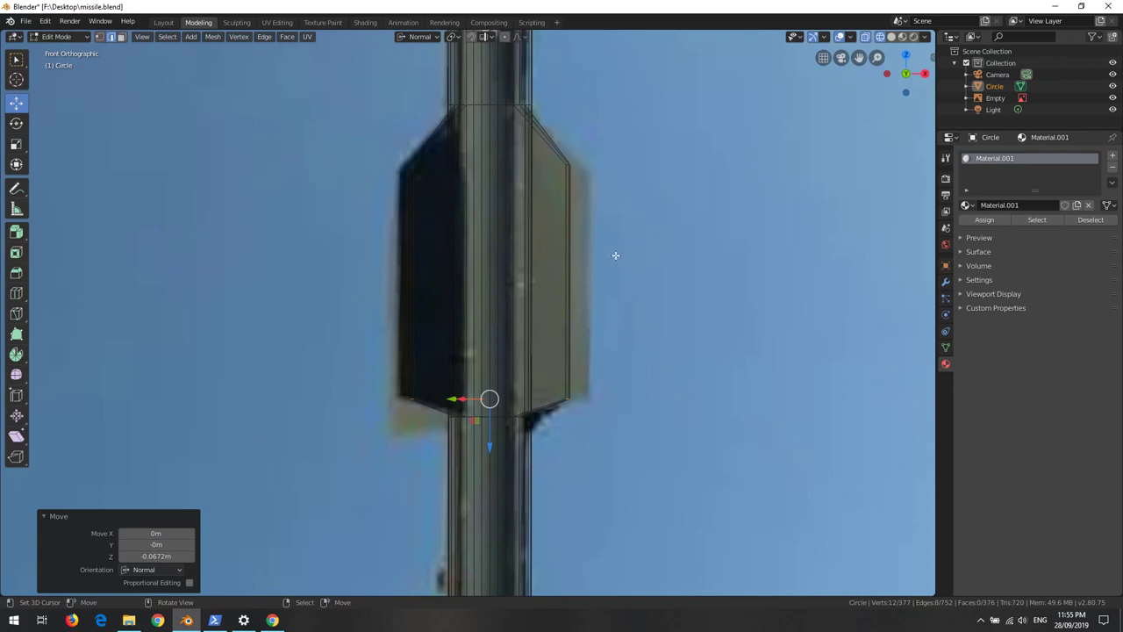
Step: Switch the viewport to solid shading to see the reshaped mid-body fins in perspective
{"action": "mouse_move", "coordinate": [598, 258]}
{"action": "middle_mouse_down"}
{"action": "mouse_move", "coordinate": [563, 163]}
{"action": "mouse_move", "coordinate": [595, 249]}
{"action": "middle_mouse_up"}
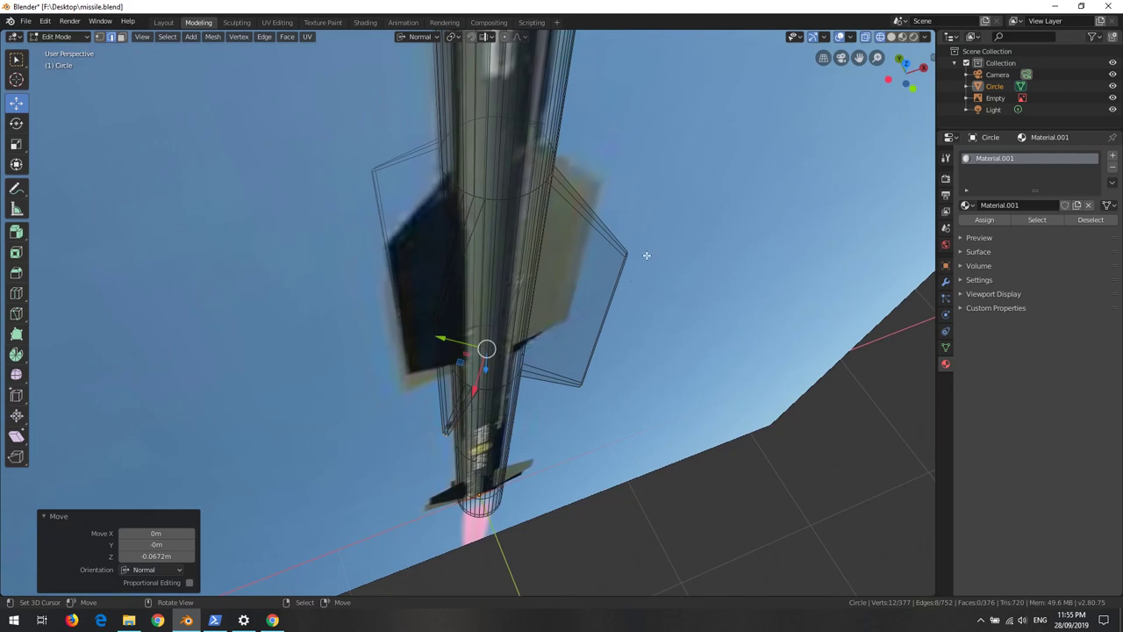
{"action": "key", "text": "z"}
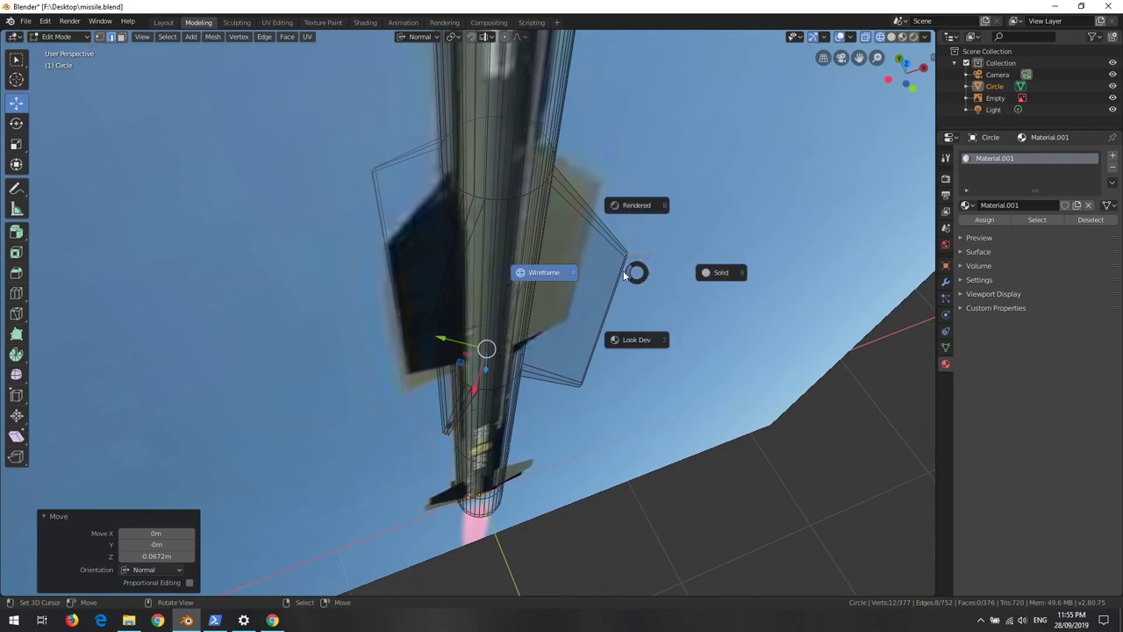
{"action": "left_click", "coordinate": [705, 275]}
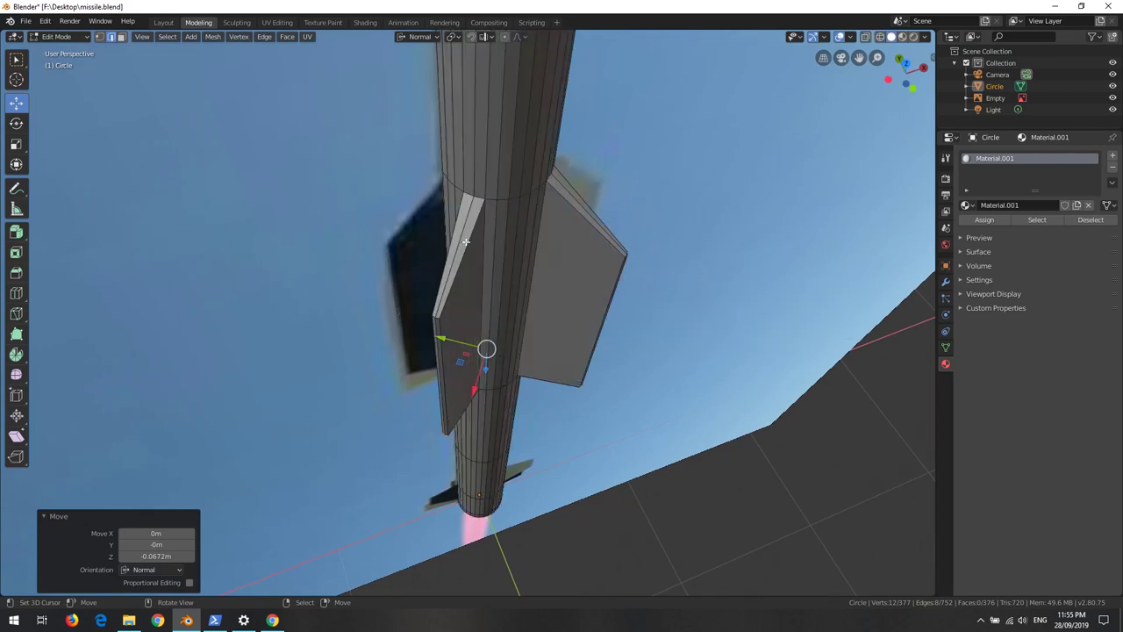
{"action": "scroll", "coordinate": [436, 332], "scroll_direction": "up", "scroll_amount": 2}
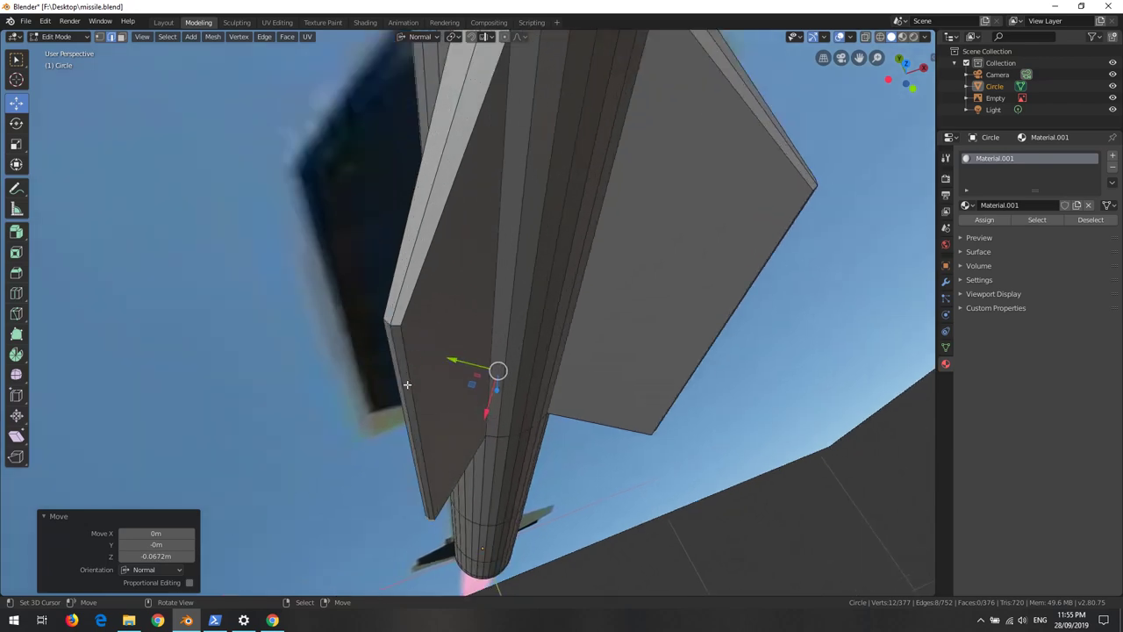
Step: Select the long centre edge on the outer face of each of the four mid-body fins
{"action": "left_click", "coordinate": [395, 353]}
{"action": "middle_click_drag", "start_coordinate": [597, 333], "coordinate": [561, 361]}
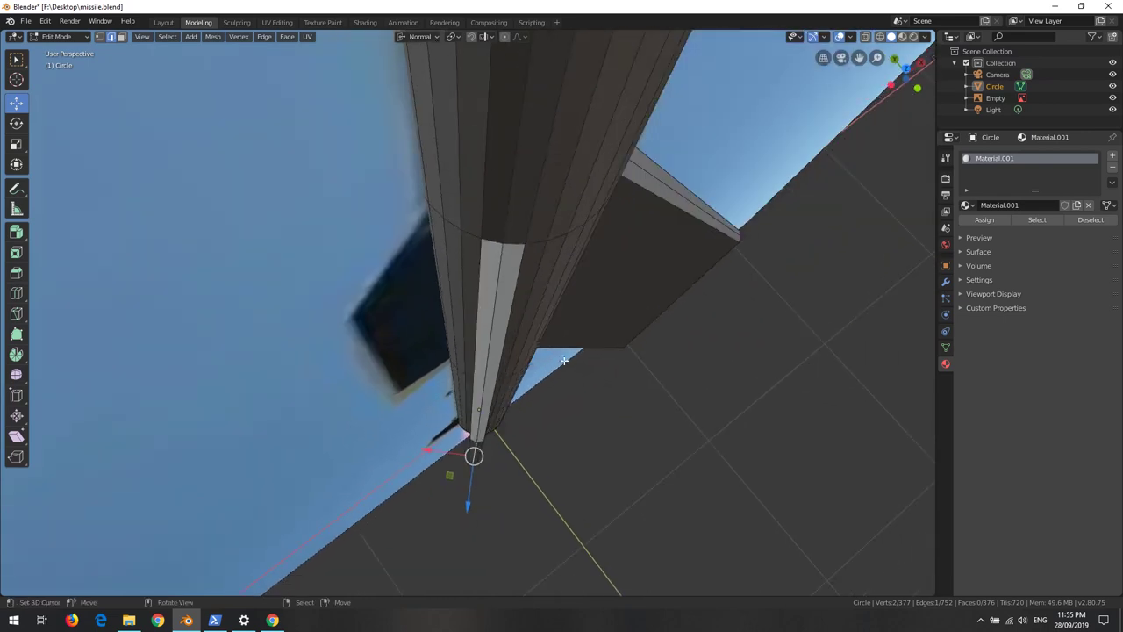
{"action": "key", "text": "KP_7"}
{"action": "scroll", "coordinate": [483, 462], "scroll_direction": "up", "scroll_amount": 3}
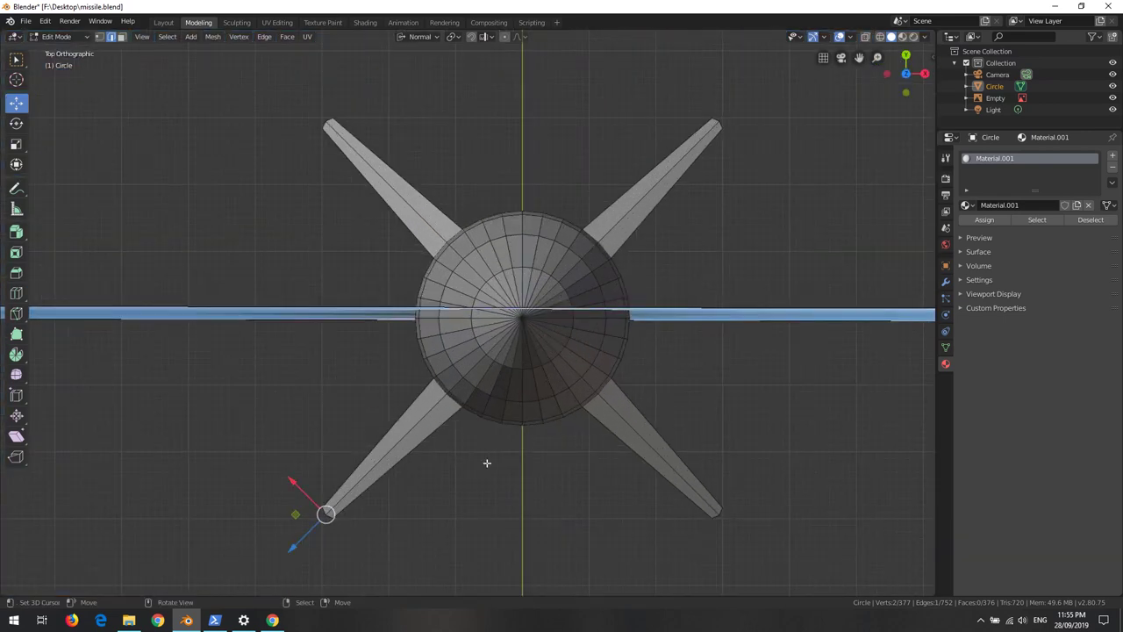
{"action": "middle_click_drag", "start_coordinate": [441, 459], "coordinate": [423, 387], "text": "shift"}
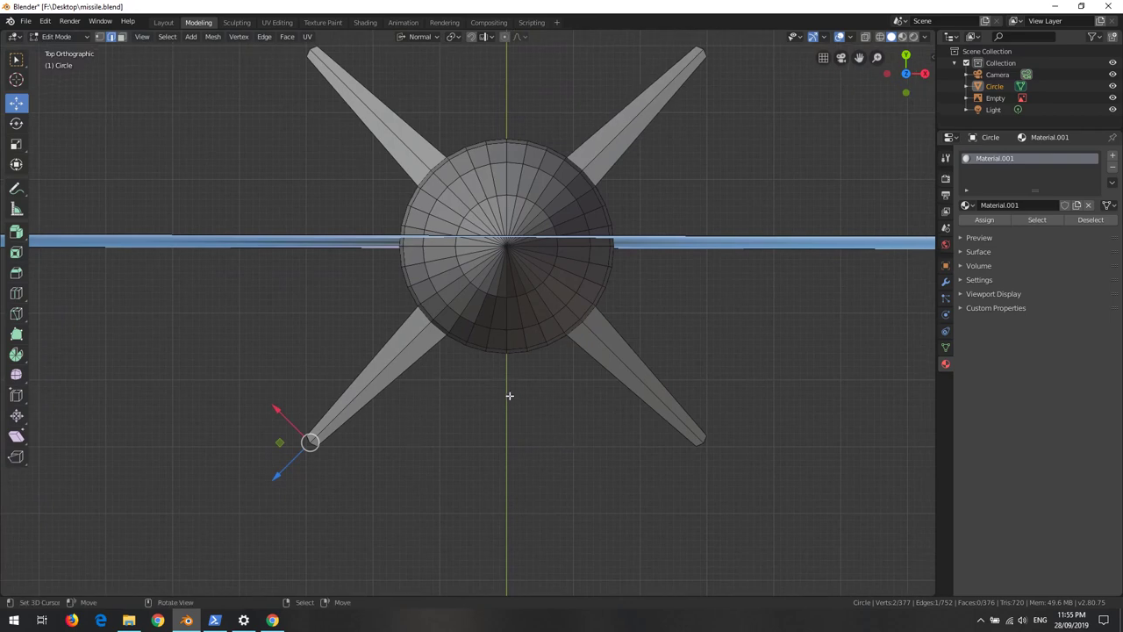
{"action": "scroll", "coordinate": [510, 396], "scroll_direction": "down", "scroll_amount": 3}
{"action": "middle_click_drag", "start_coordinate": [571, 412], "coordinate": [571, 252]}
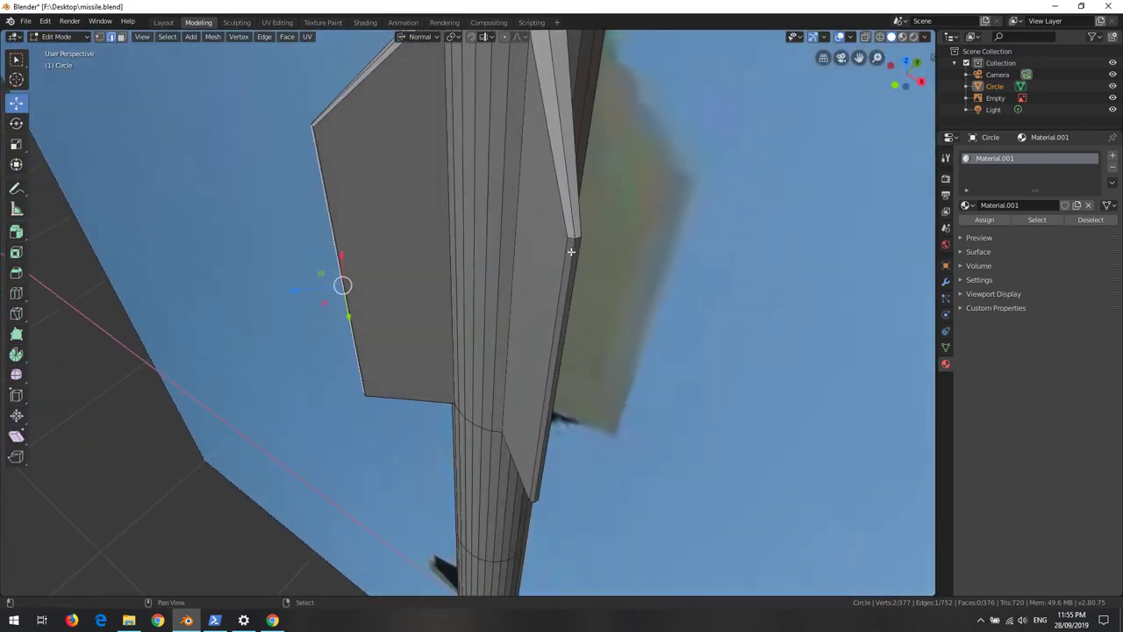
{"action": "middle_click_drag", "start_coordinate": [546, 318], "coordinate": [556, 249]}
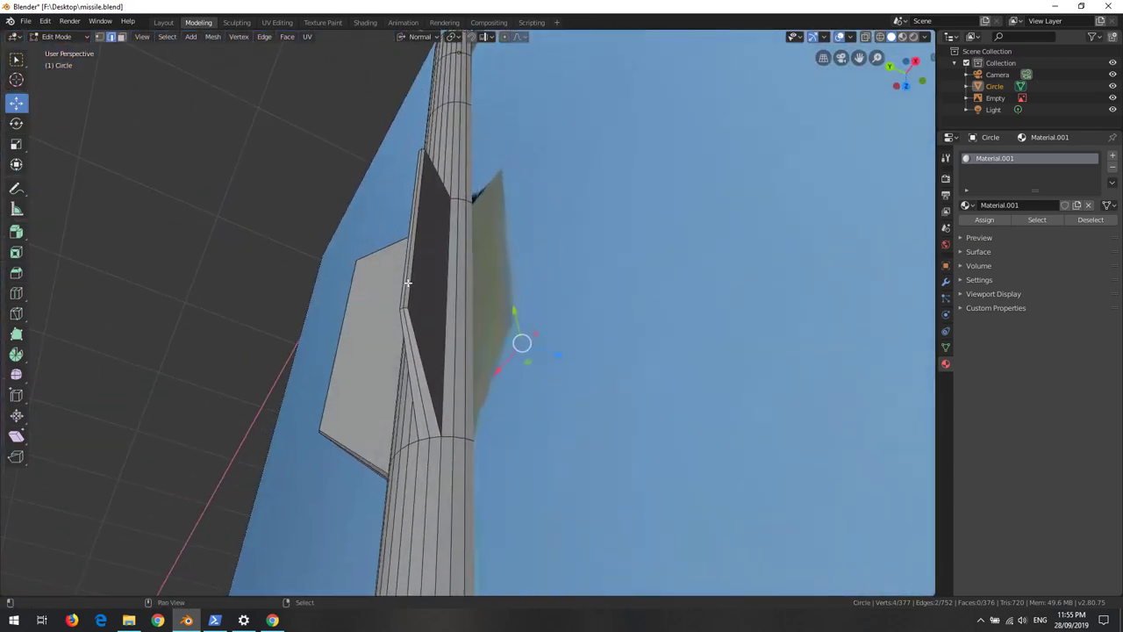
{"action": "middle_click_drag", "start_coordinate": [404, 280], "coordinate": [567, 355]}
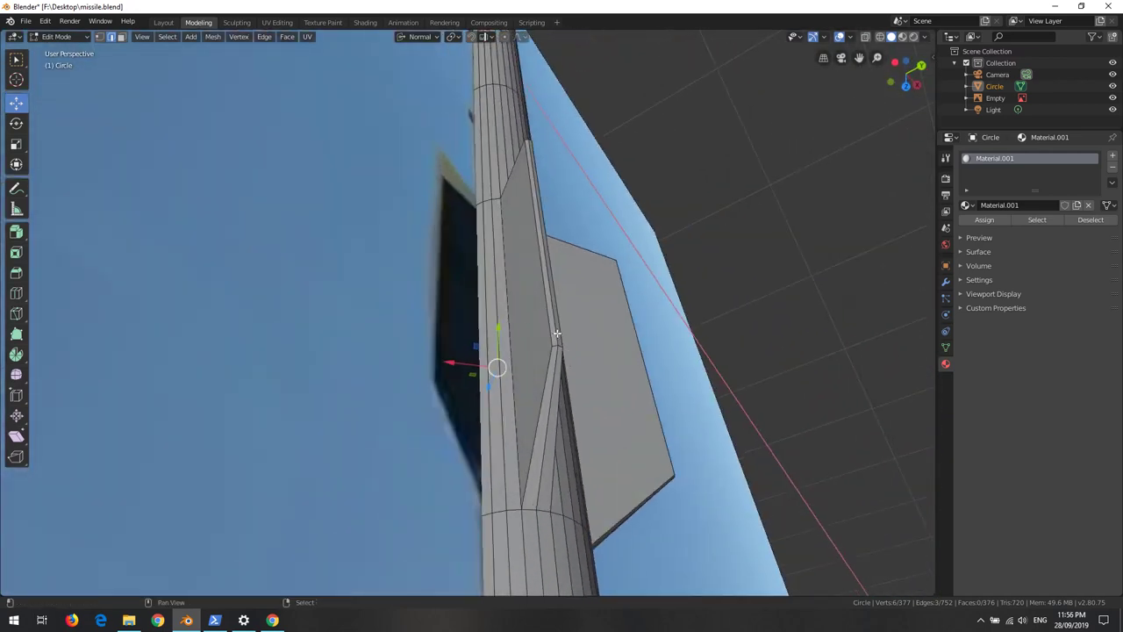
{"action": "left_click", "coordinate": [556, 334]}
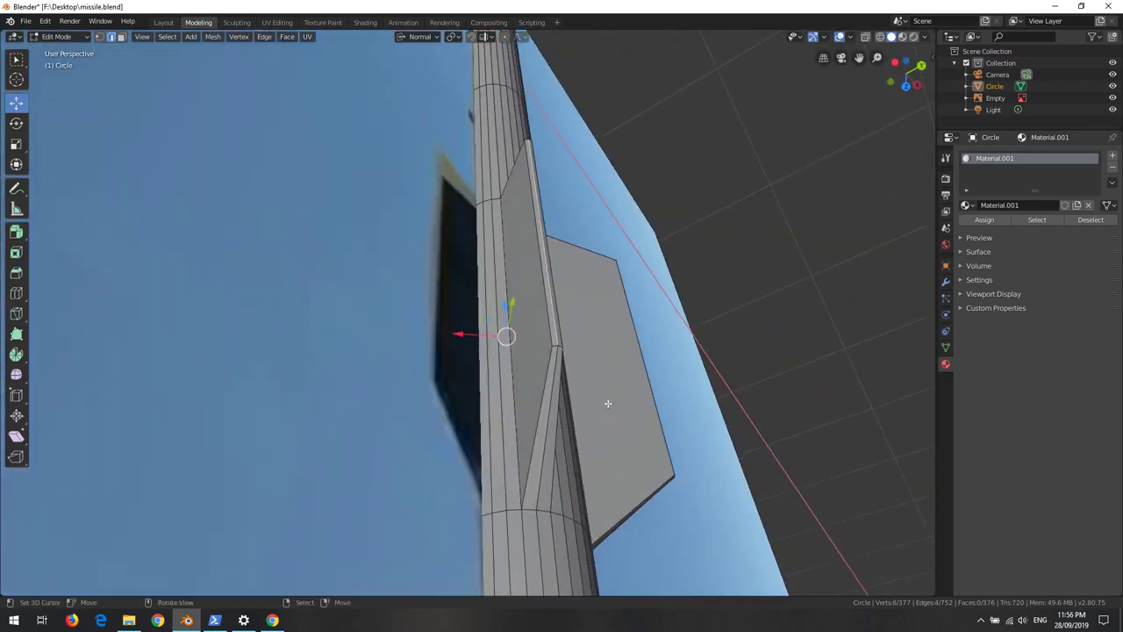
Step: Add the short outer edges at both ends of one fin to the selection
{"action": "middle_click_drag", "start_coordinate": [608, 403], "coordinate": [395, 377]}
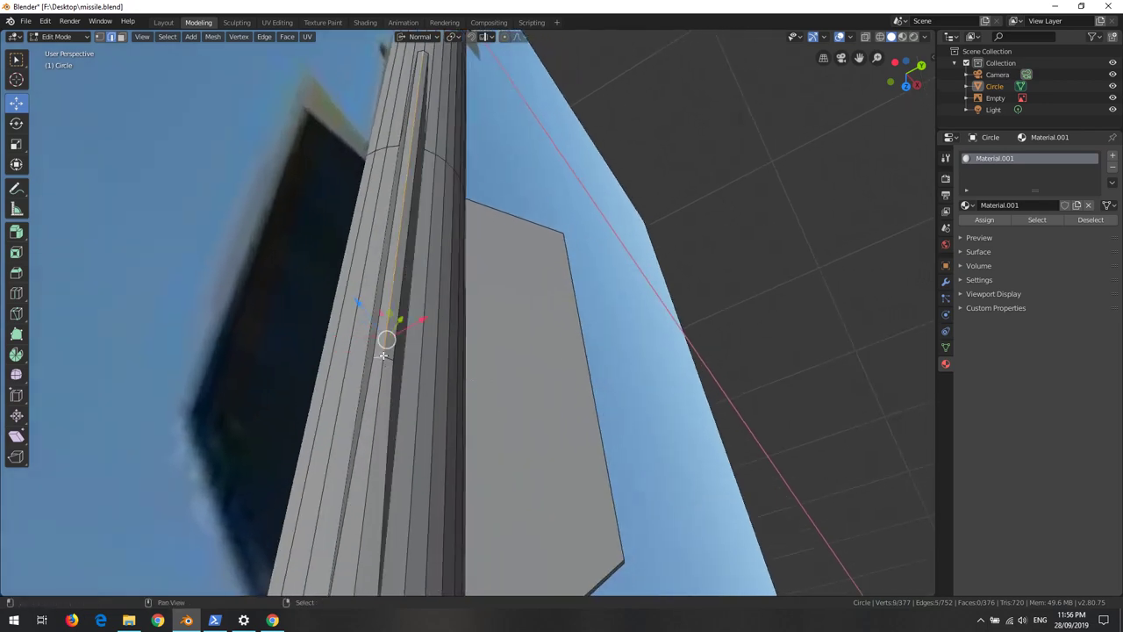
{"action": "left_click", "coordinate": [446, 143], "text": "shift"}
{"action": "middle_click_drag", "start_coordinate": [445, 143], "coordinate": [421, 236]}
{"action": "left_click", "coordinate": [410, 203], "text": "shift"}
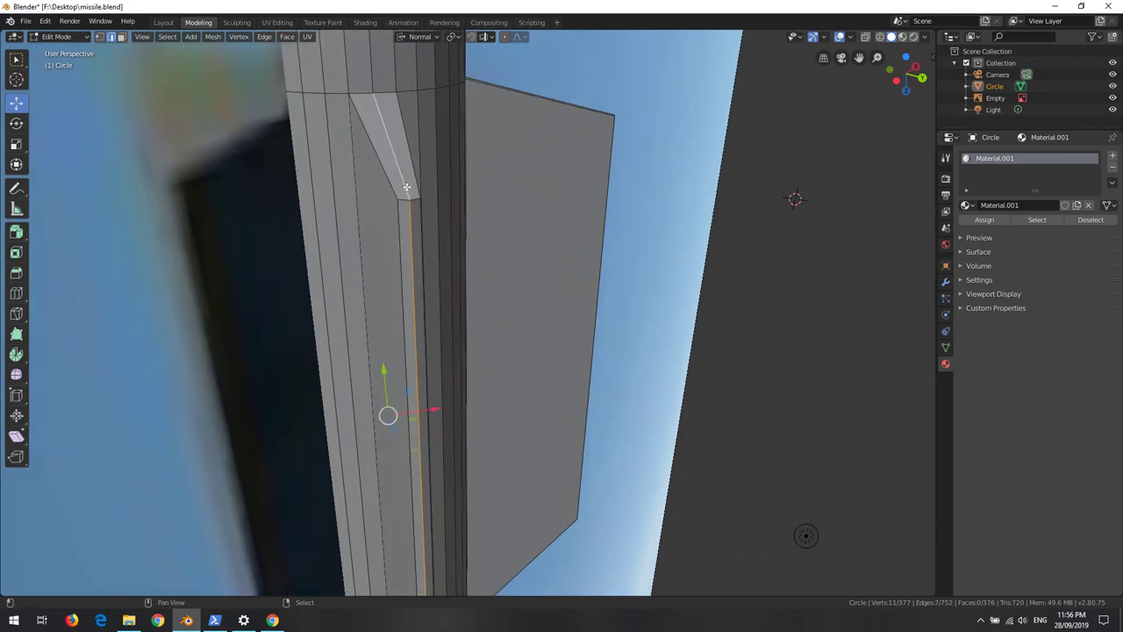
{"action": "left_click", "coordinate": [406, 193], "text": "shift"}
{"action": "left_click", "coordinate": [413, 196], "text": "shift"}
{"action": "left_click", "coordinate": [409, 198], "text": "shift"}
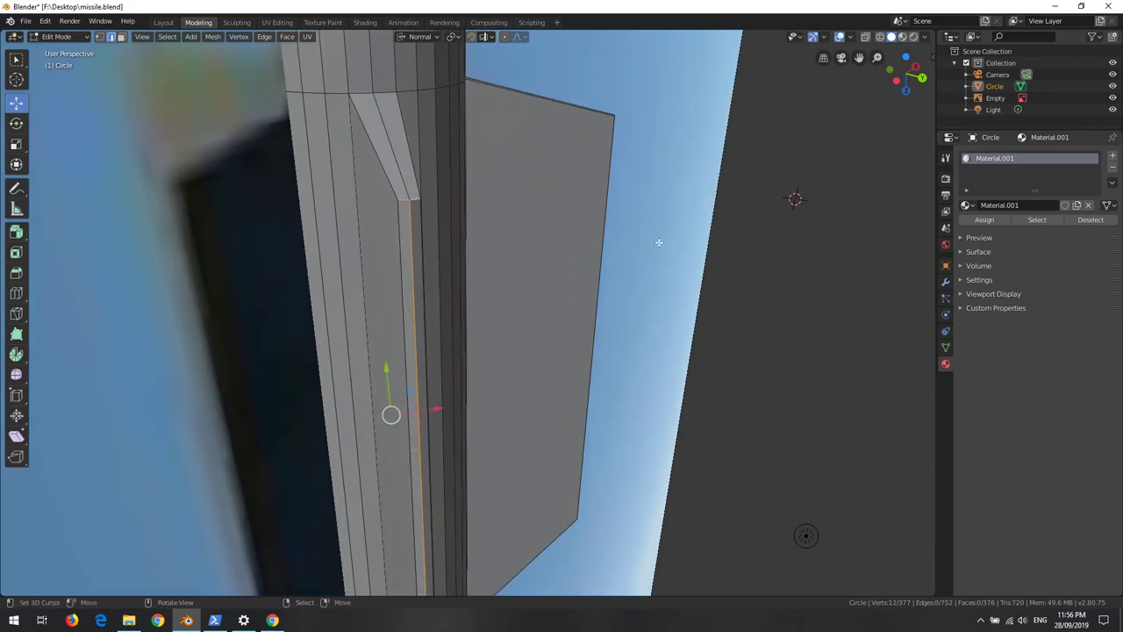
Step: Extend the selection with the short outer edges at the upper and lower ends of the neighbouring fins
{"action": "middle_click_drag", "start_coordinate": [659, 242], "coordinate": [423, 350]}
{"action": "left_click", "coordinate": [558, 266], "text": "shift"}
{"action": "left_click", "coordinate": [560, 266], "text": "shift"}
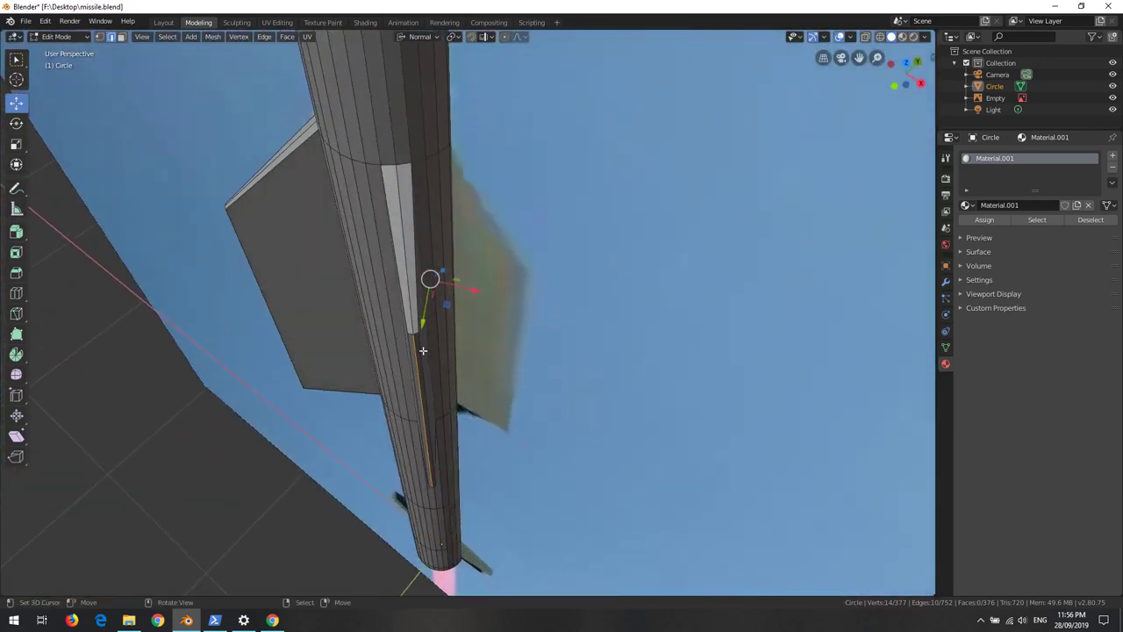
{"action": "scroll", "coordinate": [423, 350], "scroll_direction": "up", "scroll_amount": 3}
{"action": "left_click", "coordinate": [308, 370], "text": "shift"}
{"action": "left_click", "coordinate": [327, 369], "text": "shift"}
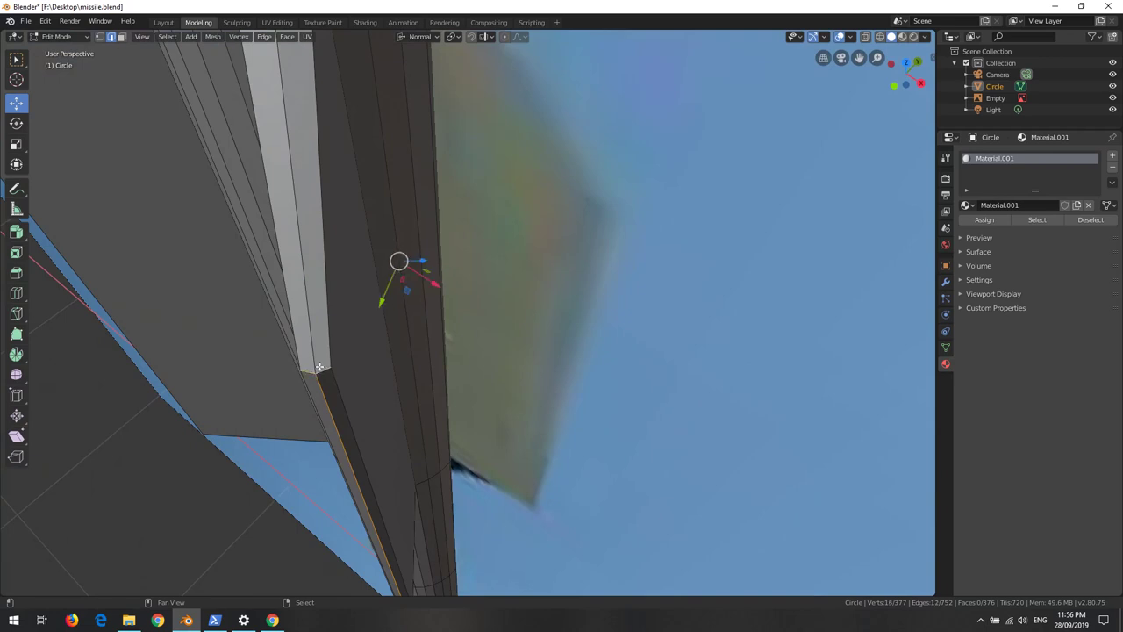
{"action": "middle_click_drag", "start_coordinate": [327, 369], "coordinate": [373, 341]}
{"action": "left_click", "coordinate": [383, 357], "text": "shift"}
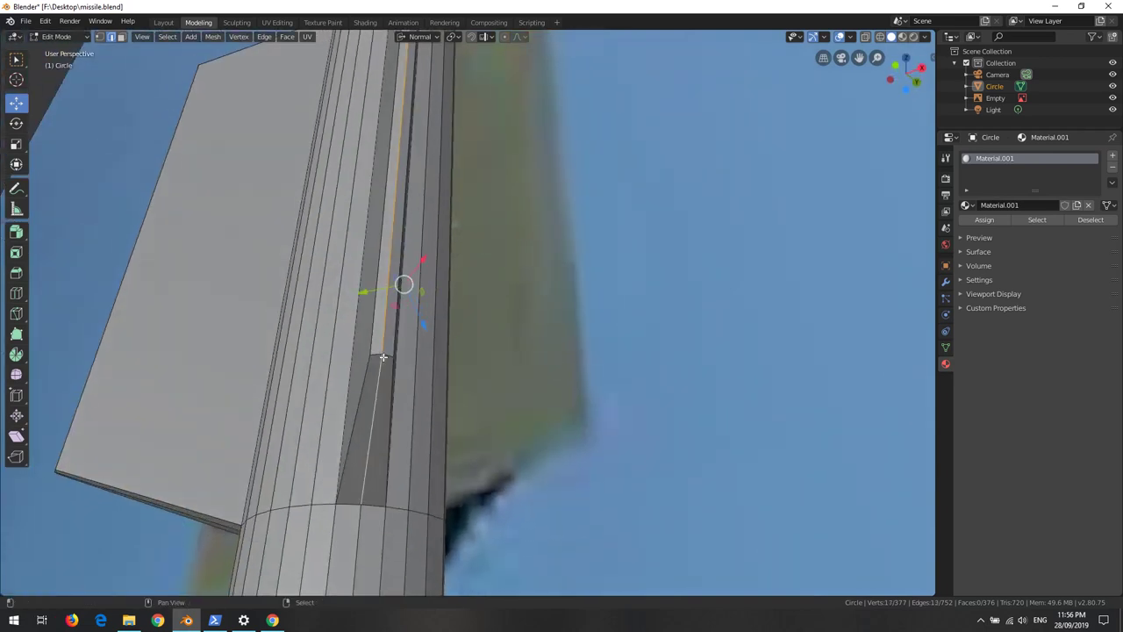
{"action": "left_click", "coordinate": [379, 360], "text": "shift"}
{"action": "left_click", "coordinate": [390, 352], "text": "shift"}
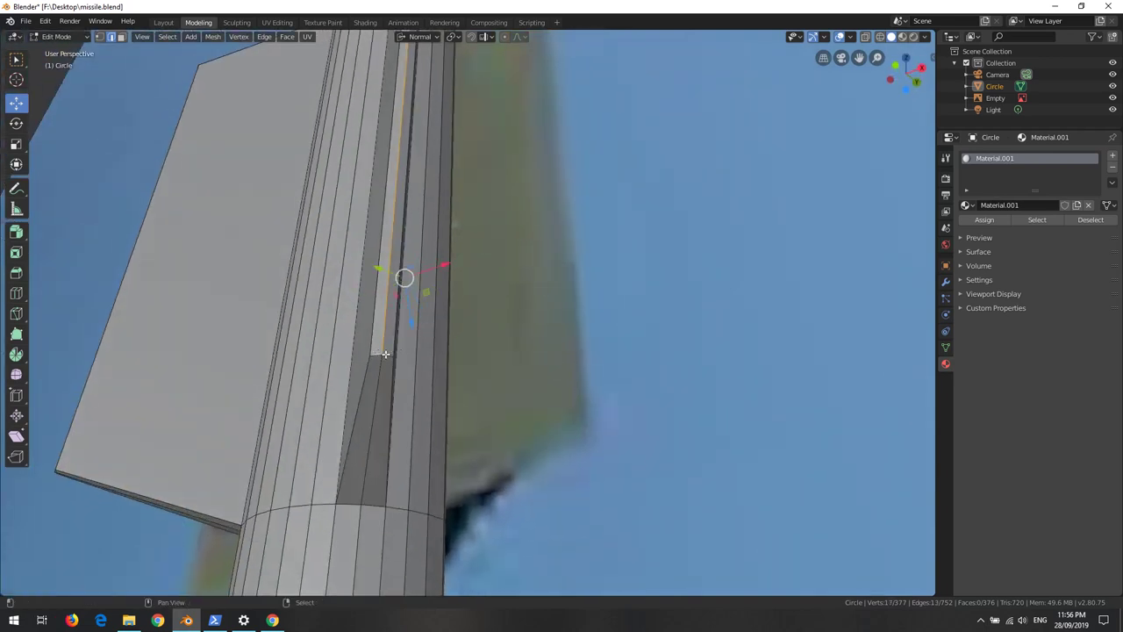
{"action": "left_click", "coordinate": [384, 354], "text": "shift"}
Step: Add the short outer edges at the lower end of another fin to the selection and view the missile from the top
{"action": "middle_click_drag", "start_coordinate": [343, 196], "coordinate": [466, 151]}
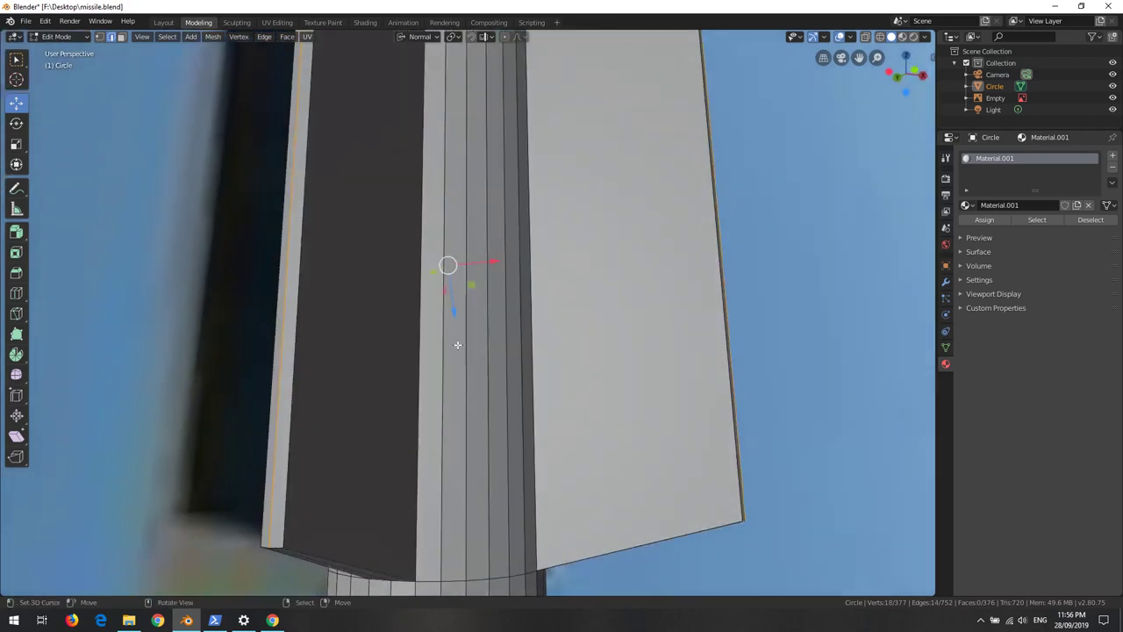
{"action": "middle_click_drag", "start_coordinate": [457, 344], "coordinate": [497, 310]}
{"action": "left_click", "coordinate": [490, 303], "text": "shift"}
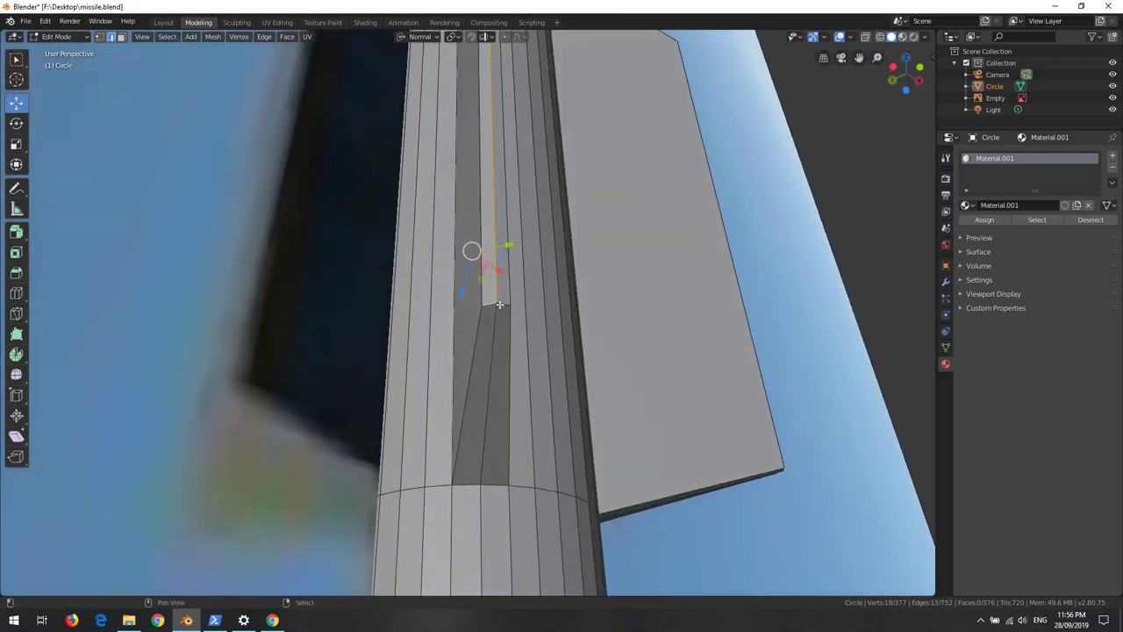
{"action": "left_click", "coordinate": [493, 304], "text": "shift"}
{"action": "key", "text": "KP_7"}
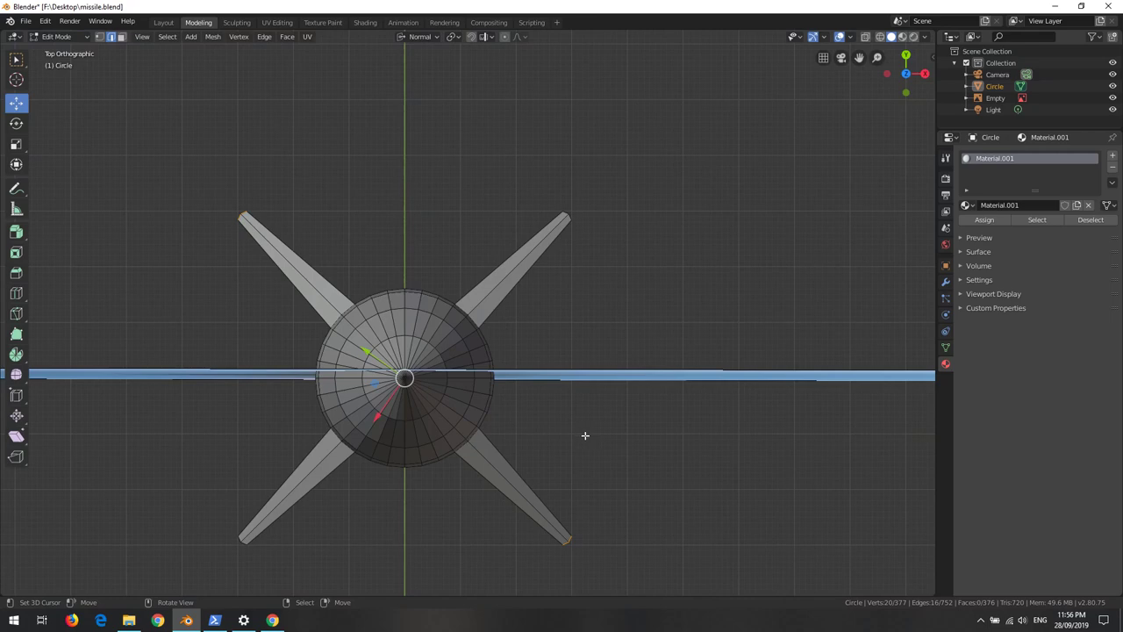
Step: Try to move the selected outer fin edges in the top view with the Individual Origins pivot and Normal orientation
{"action": "left_click", "coordinate": [454, 37]}
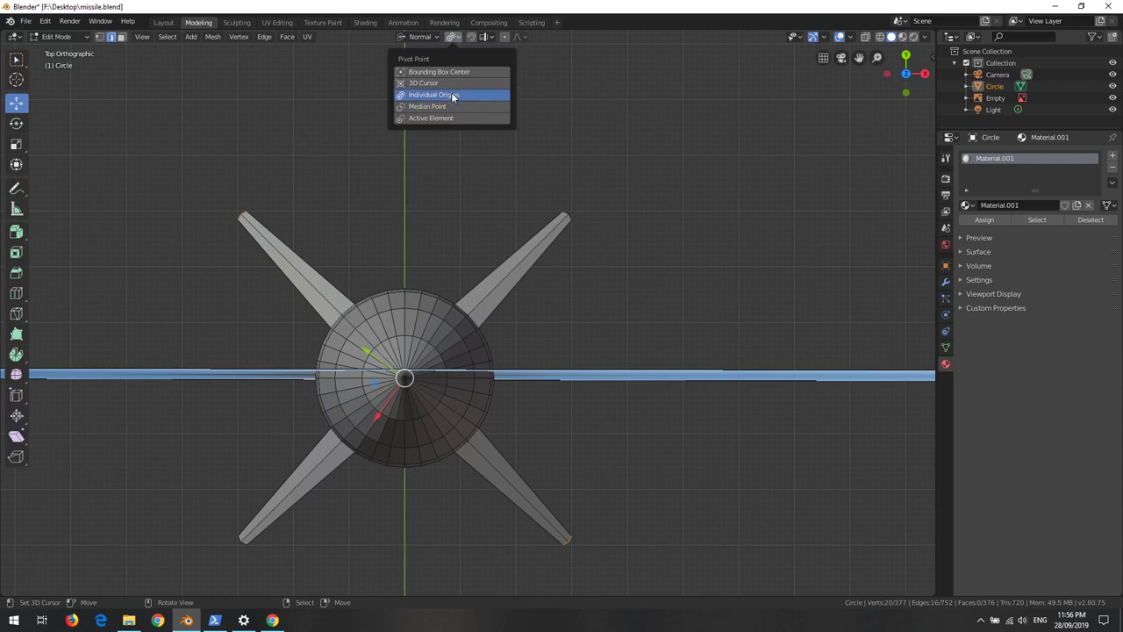
{"action": "mouse_move", "coordinate": [420, 37]}
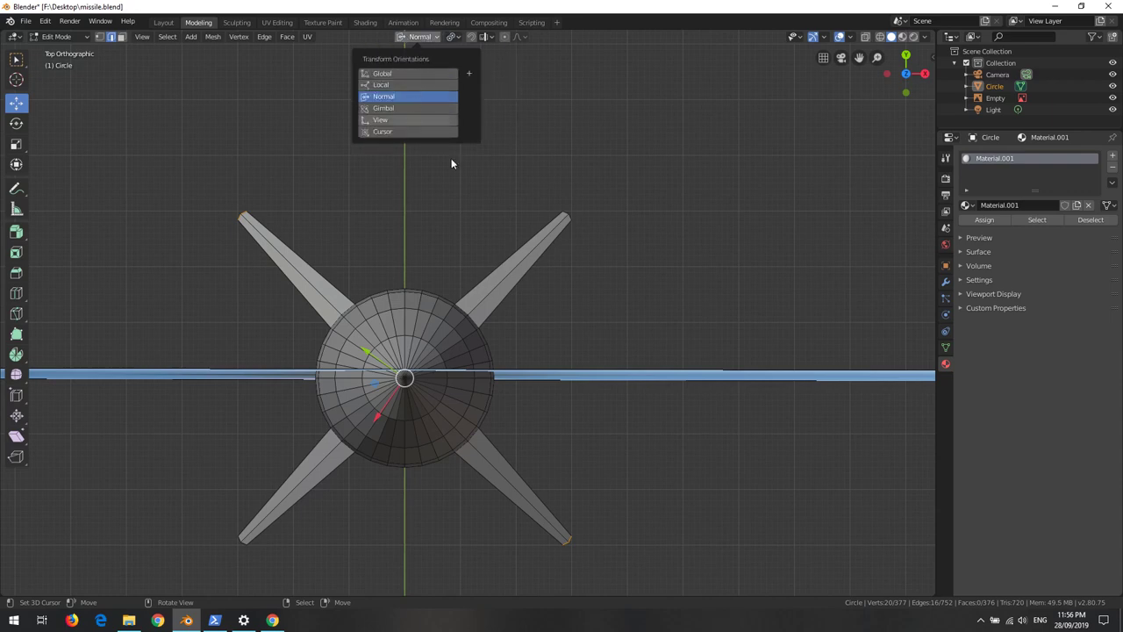
{"action": "key", "text": "g"}
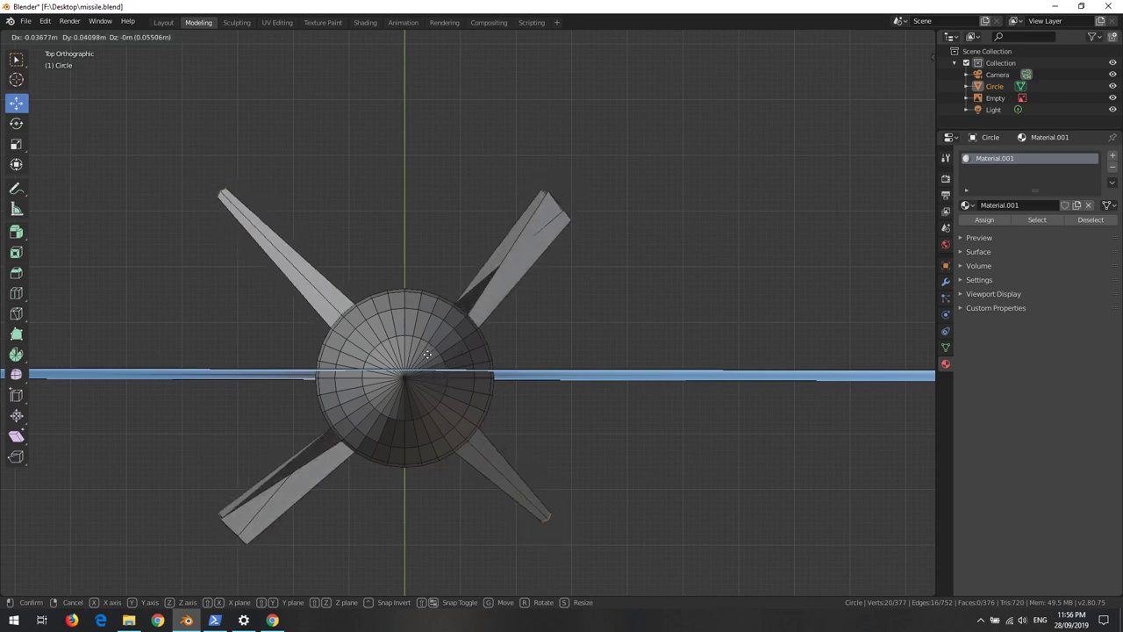
{"action": "left_click", "coordinate": [570, 229]}
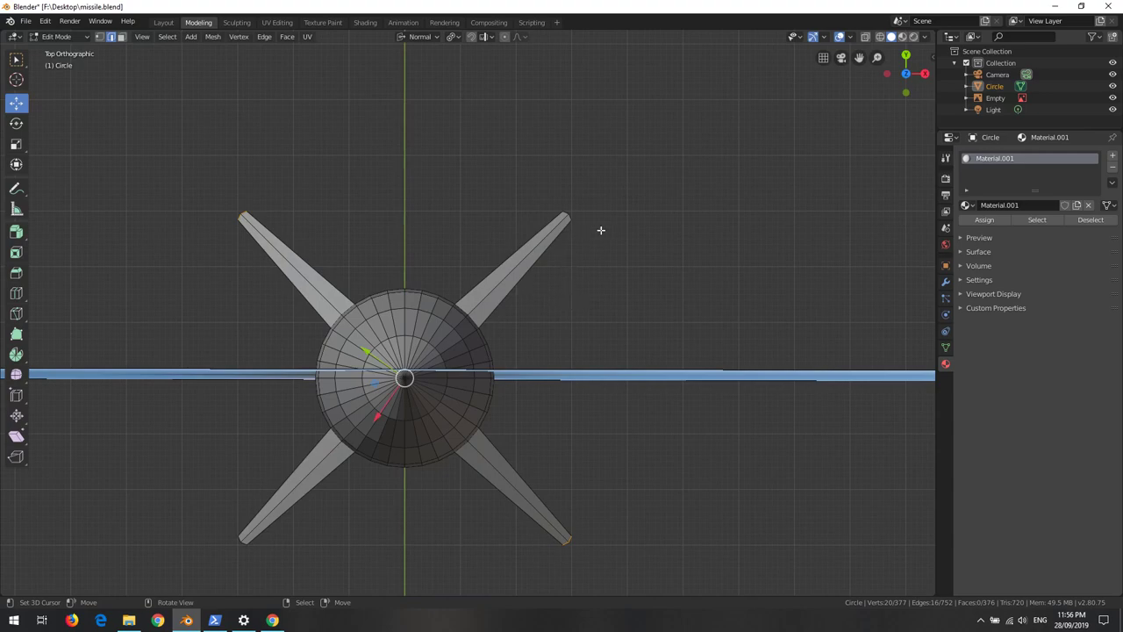
Step: Add the short outer edges still unselected at the upper ends of two fins to the selection
{"action": "middle_click_drag", "start_coordinate": [600, 230], "coordinate": [649, 230]}
{"action": "left_click", "coordinate": [628, 192], "text": "shift"}
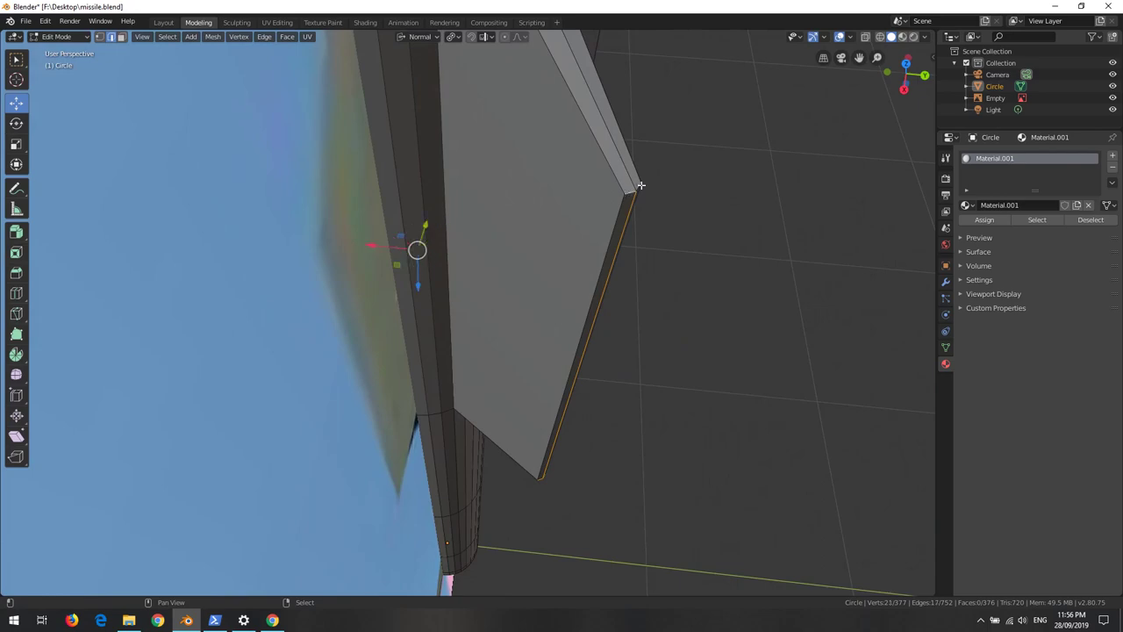
{"action": "left_click", "coordinate": [638, 185], "text": "shift"}
{"action": "middle_click_drag", "start_coordinate": [638, 185], "coordinate": [550, 296]}
{"action": "middle_click_drag", "start_coordinate": [510, 190], "coordinate": [544, 303]}
{"action": "middle_click_drag", "start_coordinate": [672, 339], "coordinate": [429, 339]}
{"action": "left_click", "coordinate": [419, 323], "text": "shift"}
{"action": "left_click", "coordinate": [420, 337], "text": "shift"}
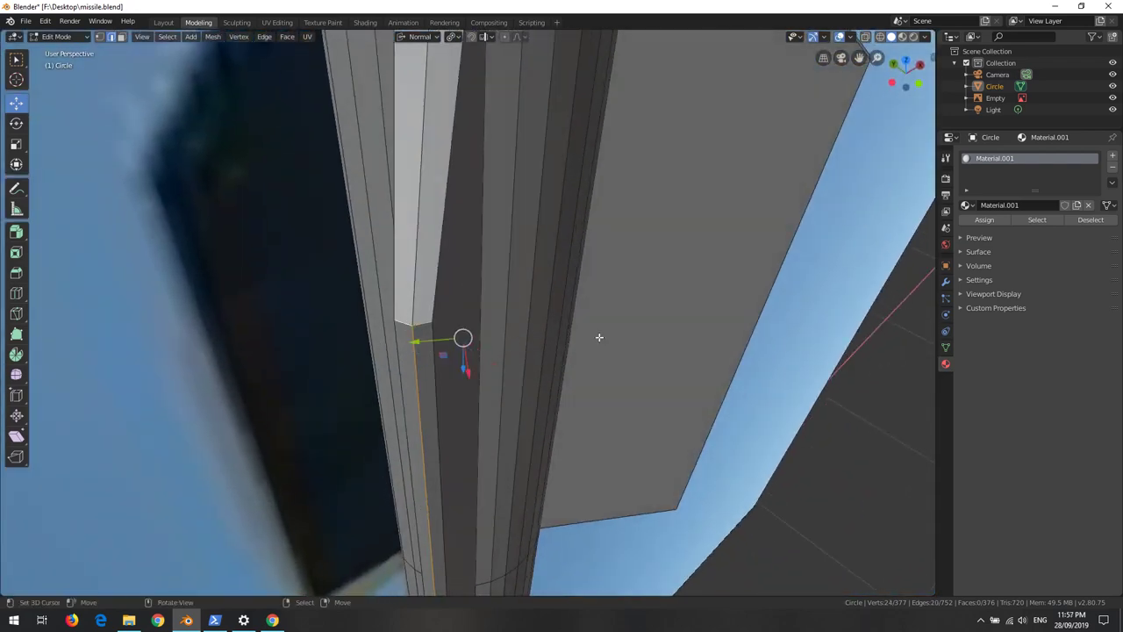
{"action": "middle_click_drag", "start_coordinate": [596, 333], "coordinate": [564, 187]}
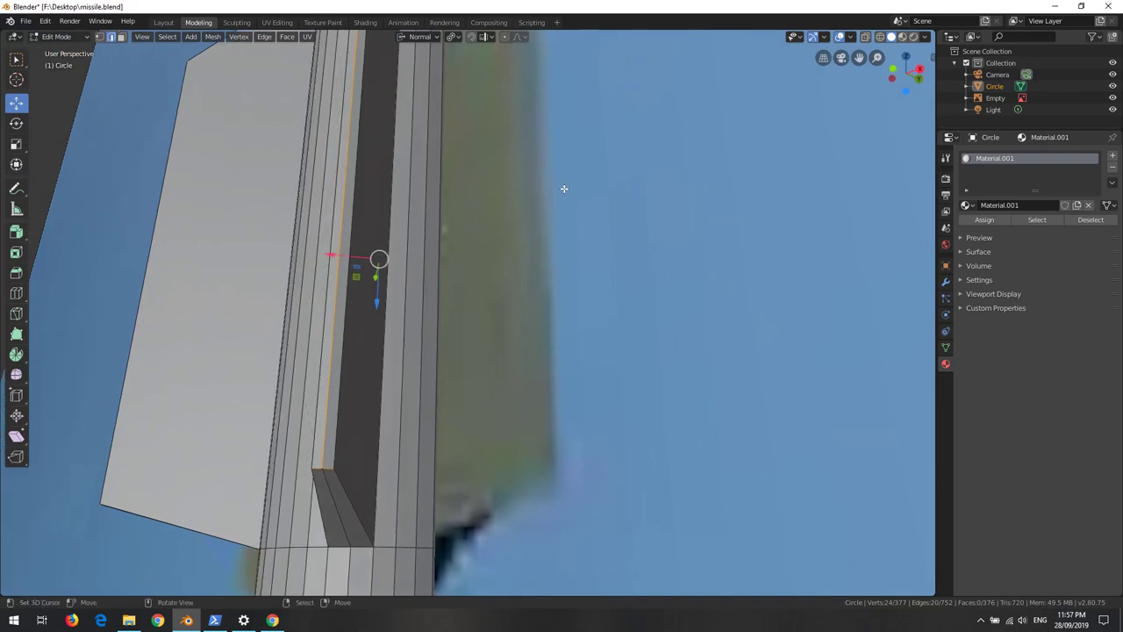
Step: Try to scale the selected outer edges of all four fins in the top view, constrained to the Z axis
{"action": "key", "text": "KP_7"}
{"action": "scroll", "coordinate": [462, 276], "scroll_direction": "down", "scroll_amount": 2}
{"action": "scroll", "coordinate": [477, 281], "scroll_direction": "up", "scroll_amount": 2}
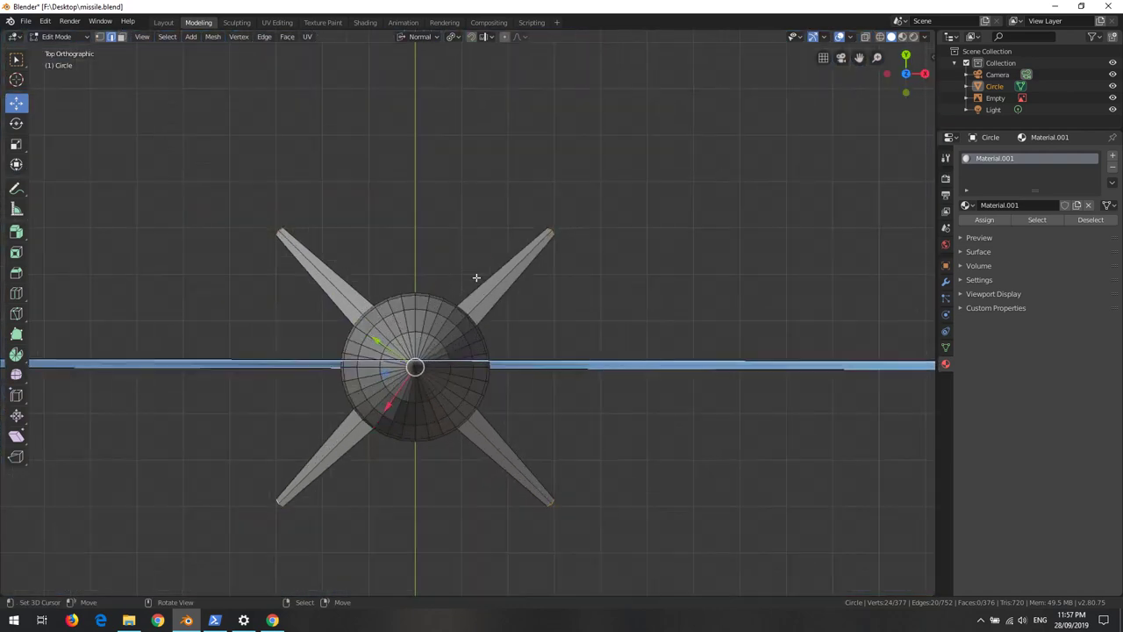
{"action": "middle_click_drag", "start_coordinate": [456, 281], "coordinate": [504, 279], "text": "shift"}
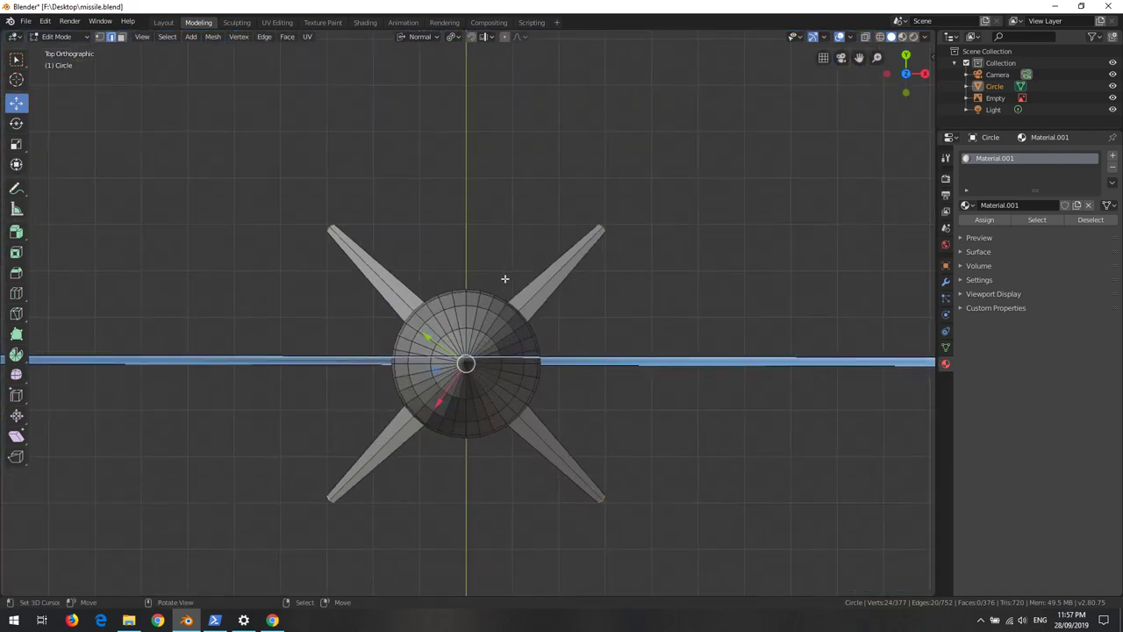
{"action": "key", "text": "s"}
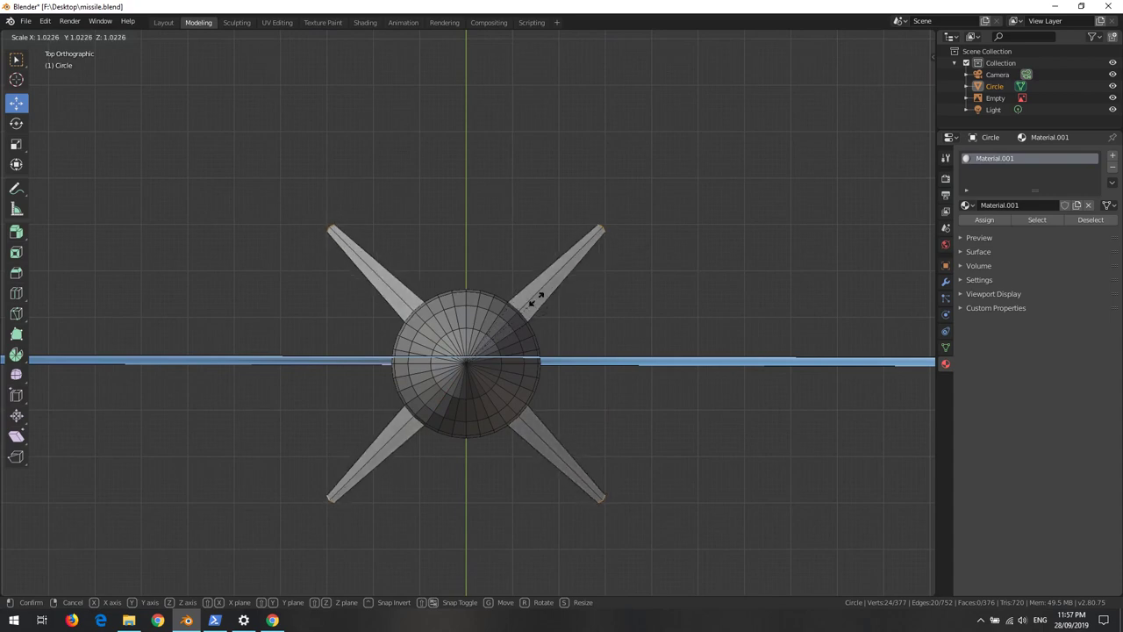
{"action": "key", "text": "z"}
{"action": "key", "text": "z"}
{"action": "left_click", "coordinate": [536, 299]}
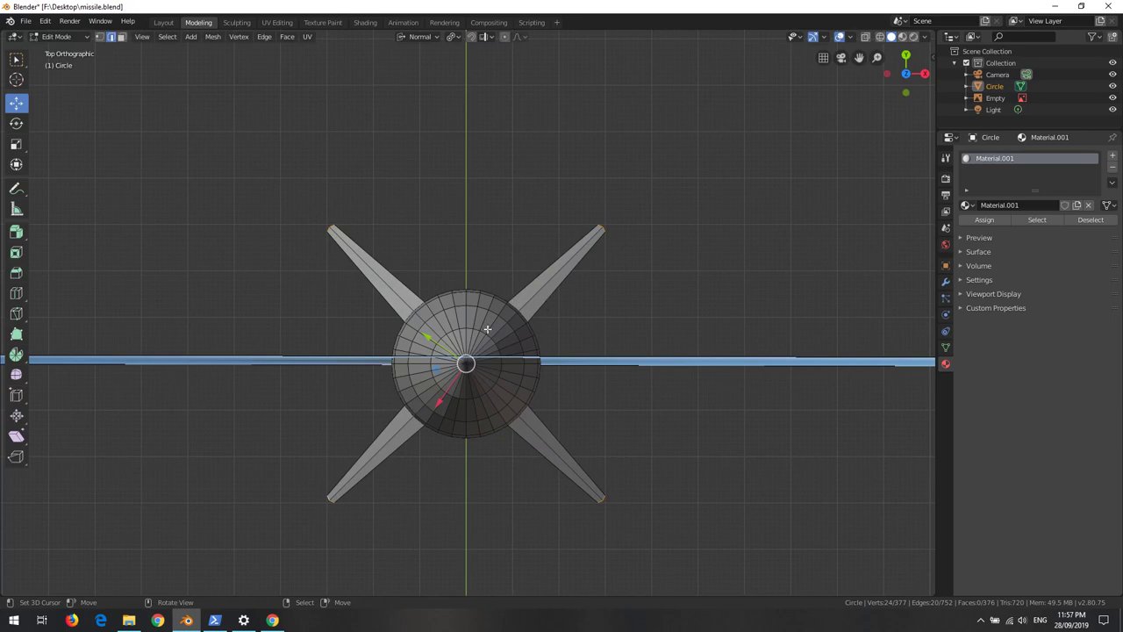
Step: Try to vertex slide the selected outer fin edges beyond their ends with clamping turned off
{"action": "key", "text": "shift+v"}
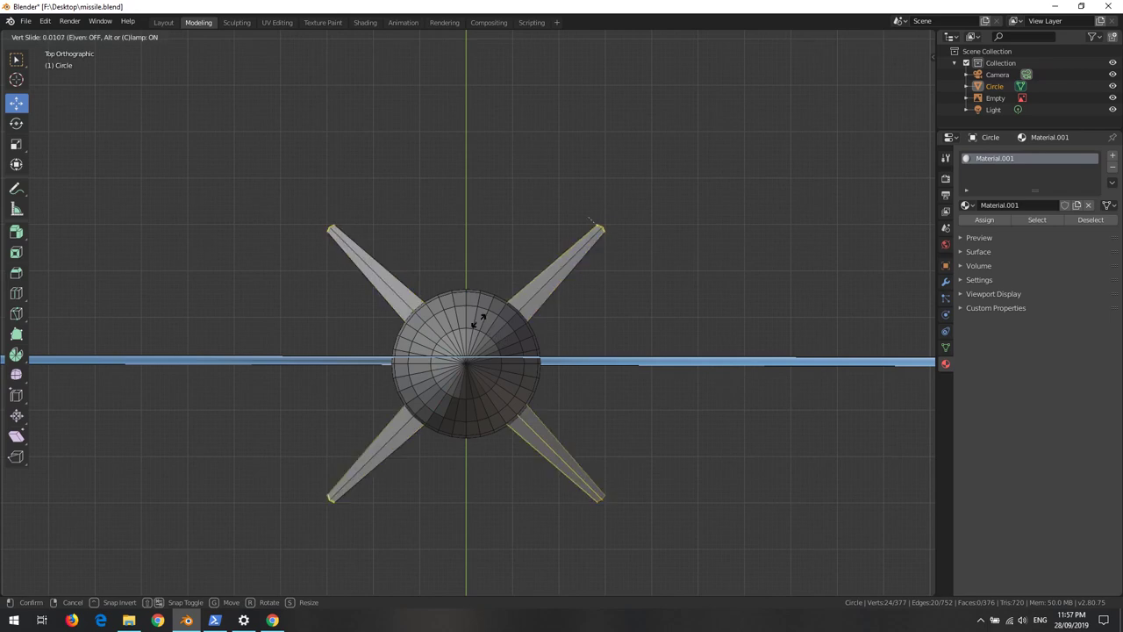
{"action": "key", "text": "c"}
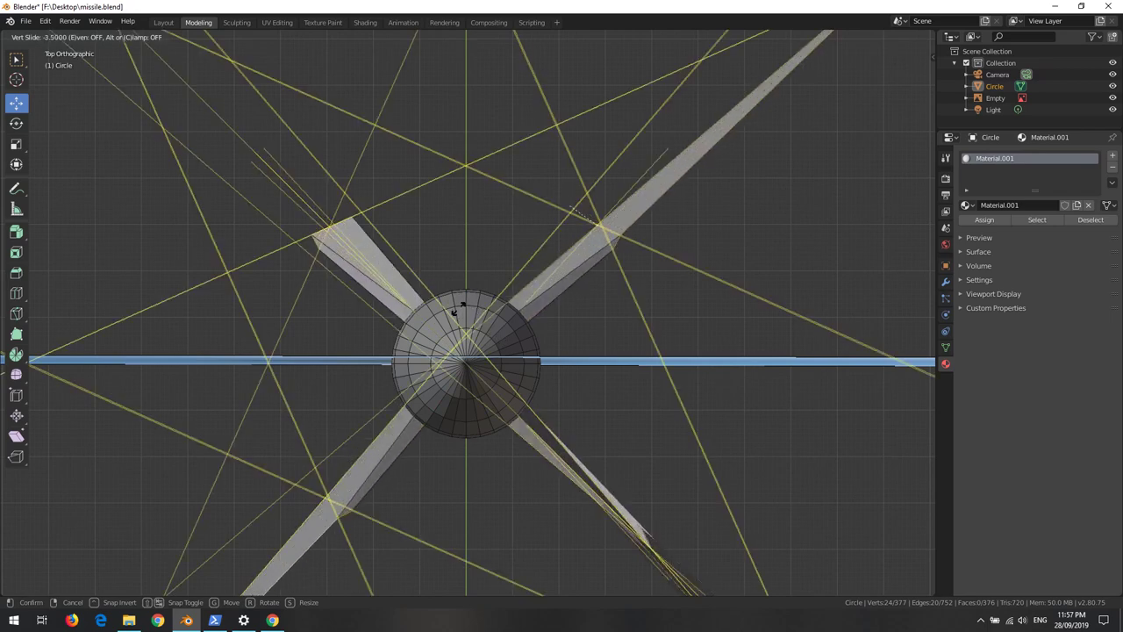
{"action": "key", "text": "c"}
{"action": "key", "text": "c"}
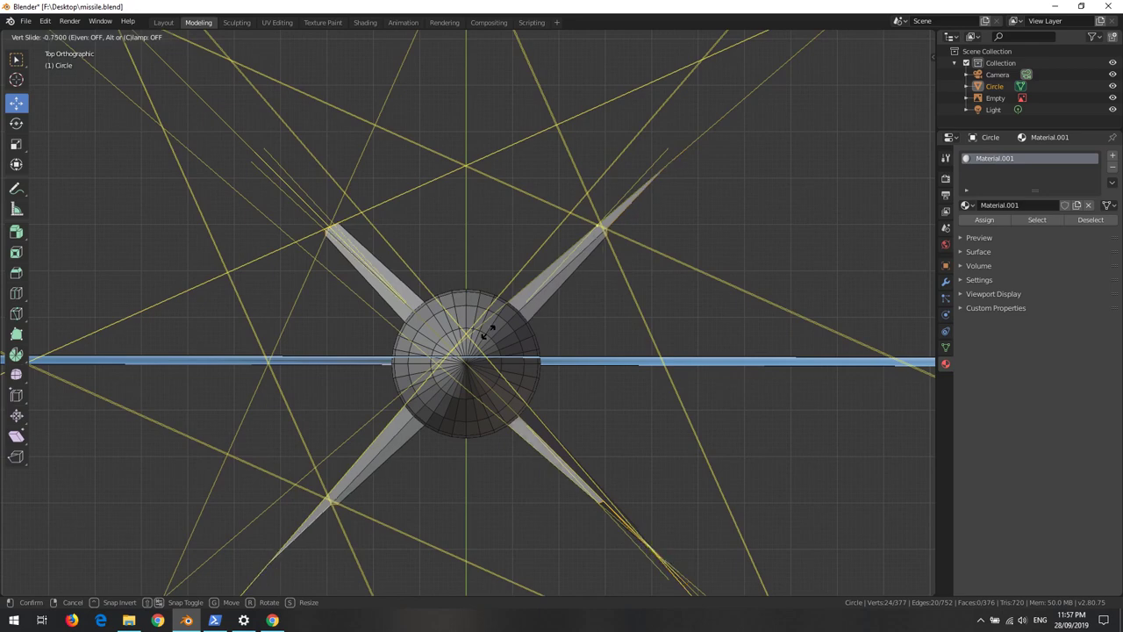
{"action": "left_click", "coordinate": [487, 331]}
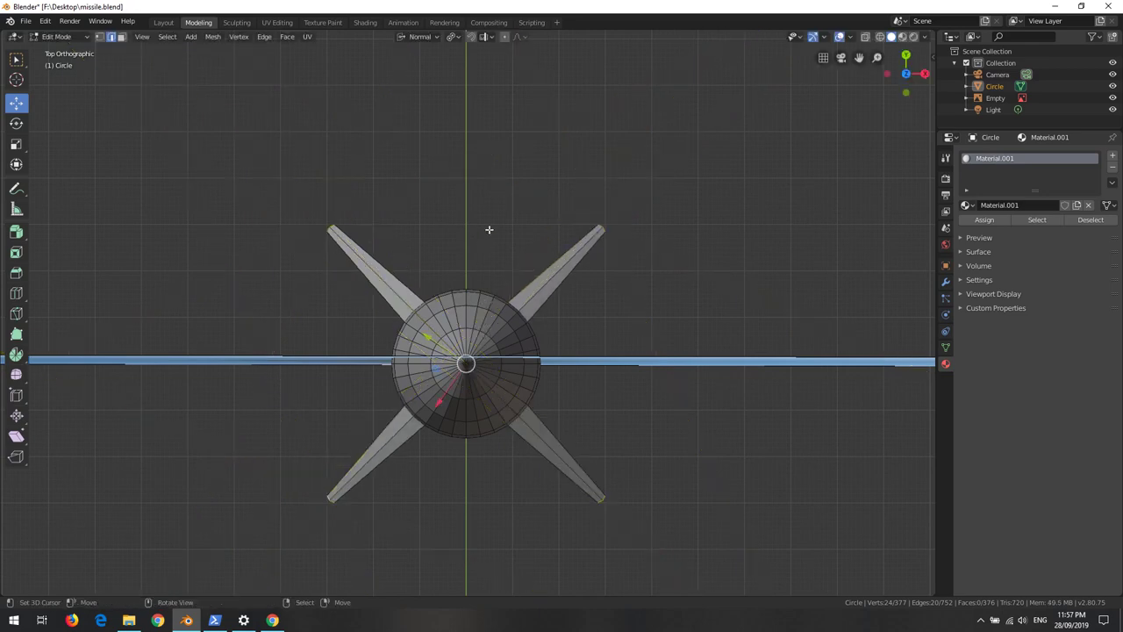
Step: Try to scale the selected outer fin edges by about -1.454 along normal Z with Individual Origins as the pivot
{"action": "left_click", "coordinate": [427, 36]}
{"action": "left_click", "coordinate": [427, 36]}
{"action": "left_click", "coordinate": [453, 36]}
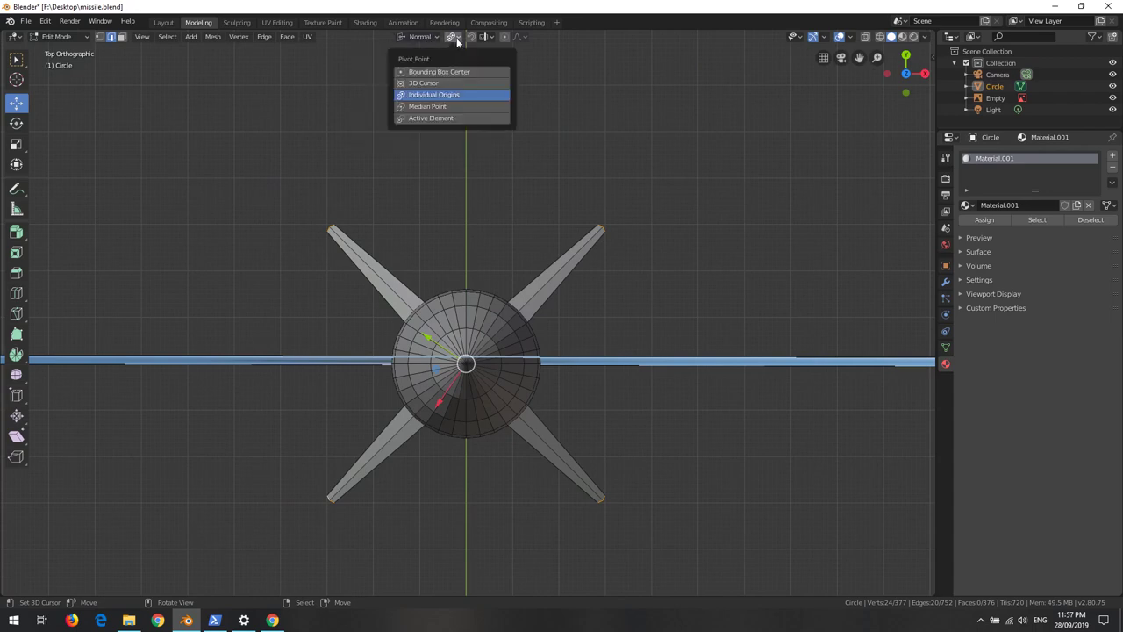
{"action": "left_click", "coordinate": [456, 40]}
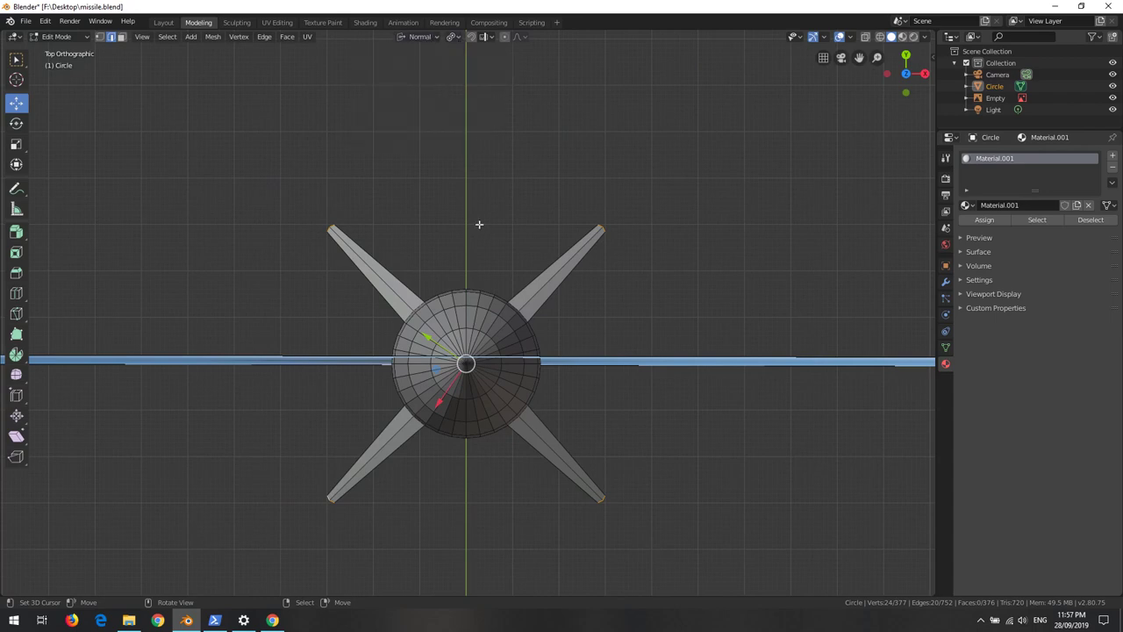
{"action": "key", "text": "s"}
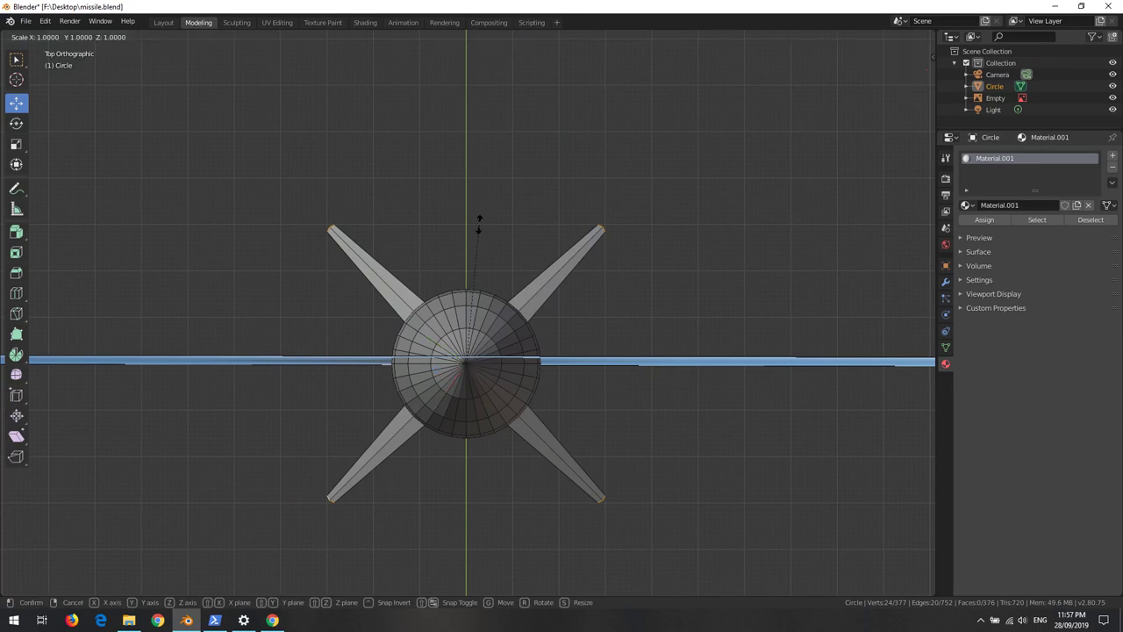
{"action": "key", "text": "z"}
{"action": "key", "text": "z"}
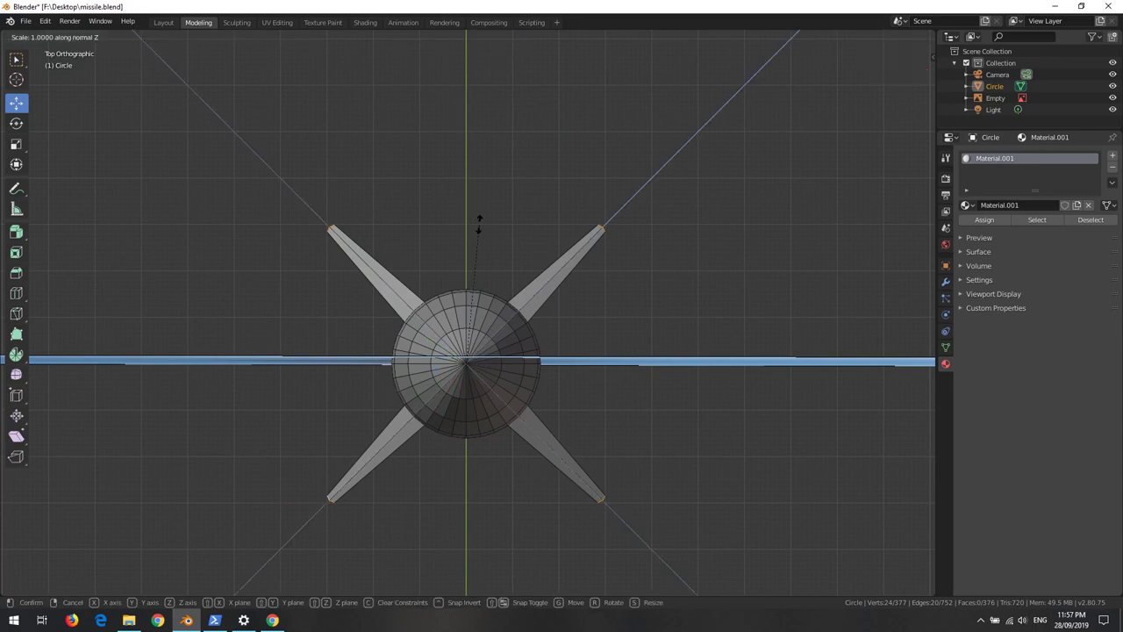
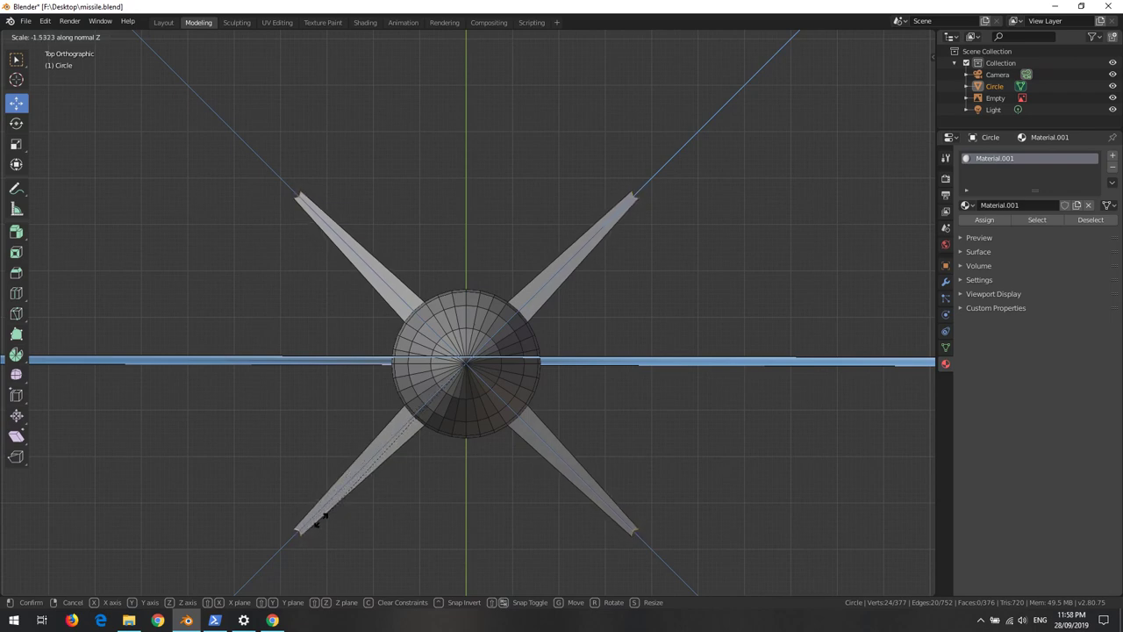
{"action": "left_click", "coordinate": [333, 512]}
Step: Check the scaled fins against the reference image in front view and undo the scaling
{"action": "middle_click_drag", "start_coordinate": [443, 480], "coordinate": [399, 367]}
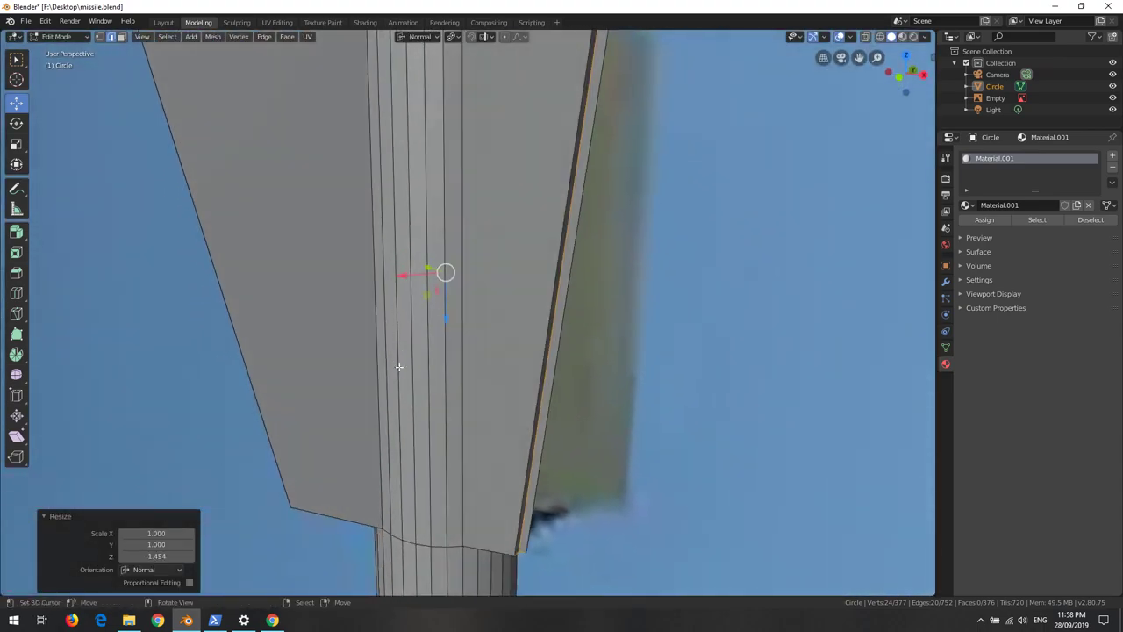
{"action": "key", "text": "KP_1"}
{"action": "scroll", "coordinate": [439, 357], "scroll_direction": "down", "scroll_amount": 1}
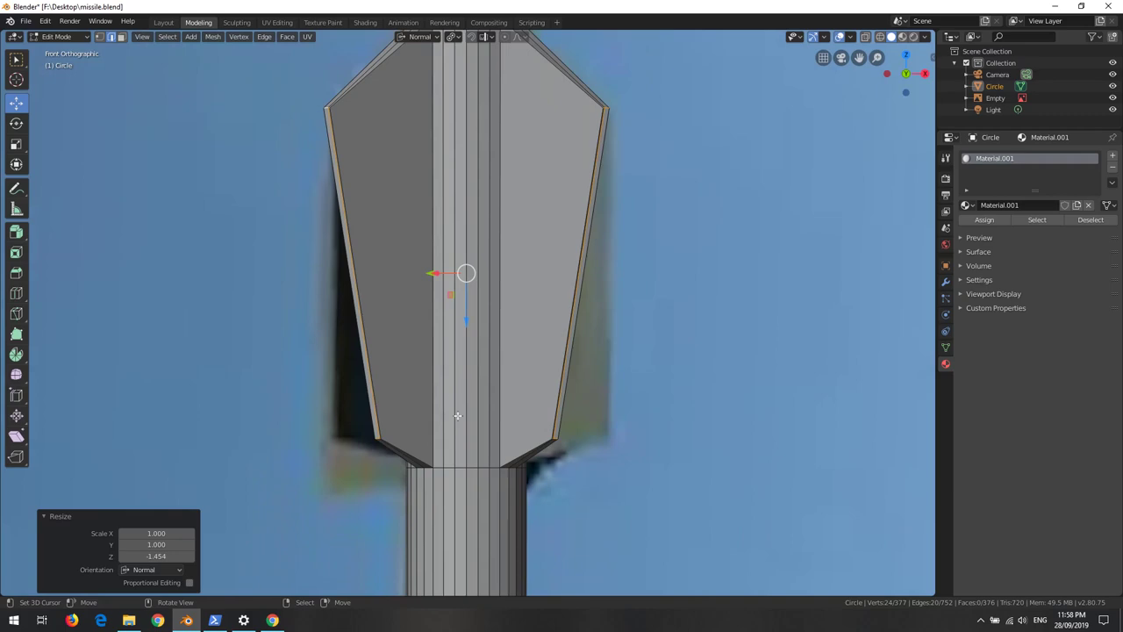
{"action": "middle_click_drag", "start_coordinate": [459, 365], "coordinate": [424, 422]}
{"action": "key", "text": "ctrl"}
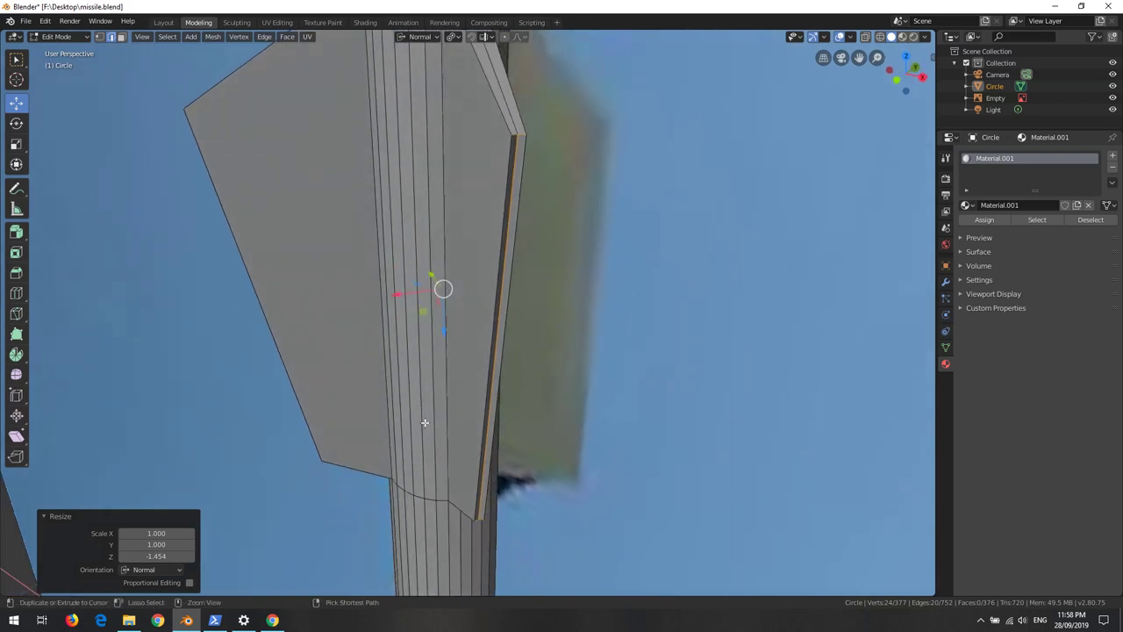
{"action": "key", "text": "ctrl+z"}
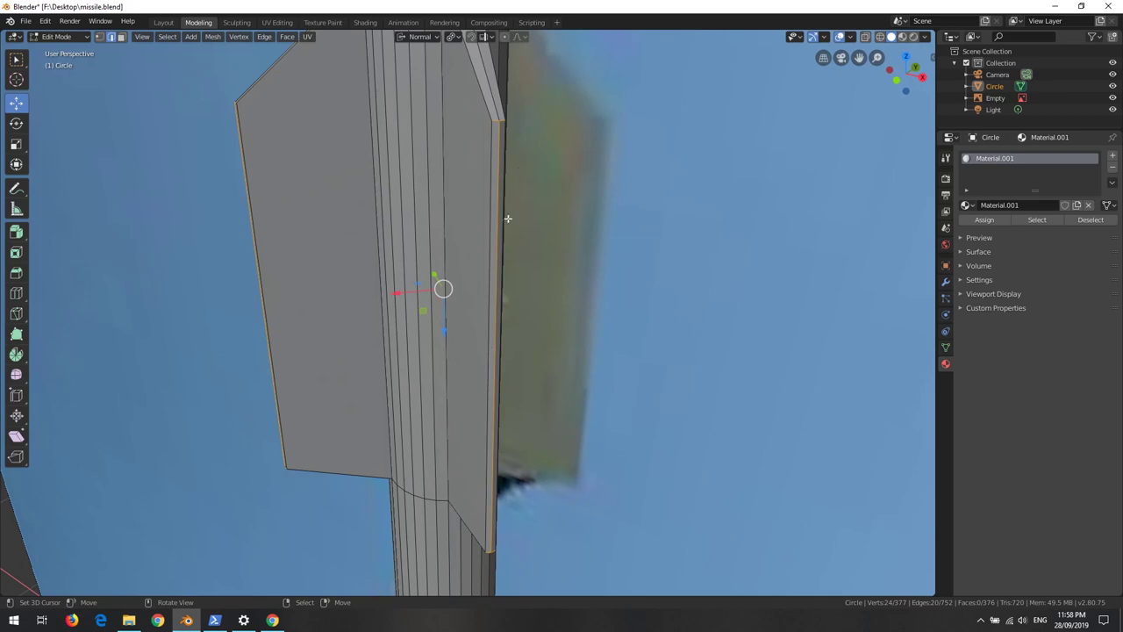
Step: Switch to face selection and select the two narrow outer faces on each of two neighbouring fins
{"action": "scroll", "coordinate": [519, 162], "scroll_direction": "up", "scroll_amount": 1}
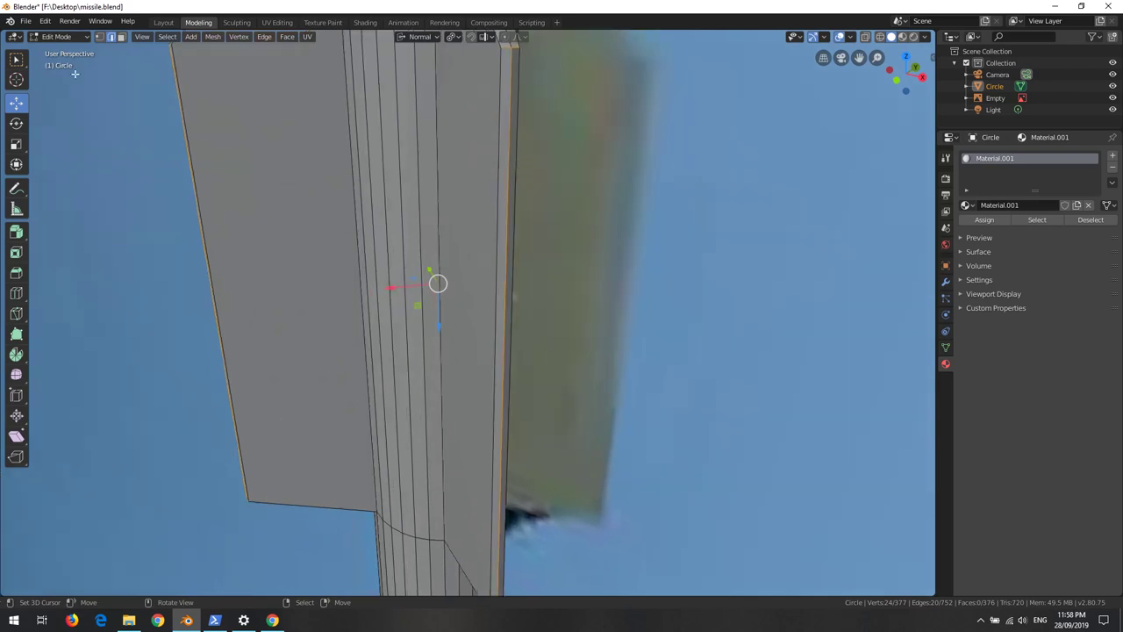
{"action": "left_click", "coordinate": [121, 36]}
{"action": "left_click", "coordinate": [502, 163]}
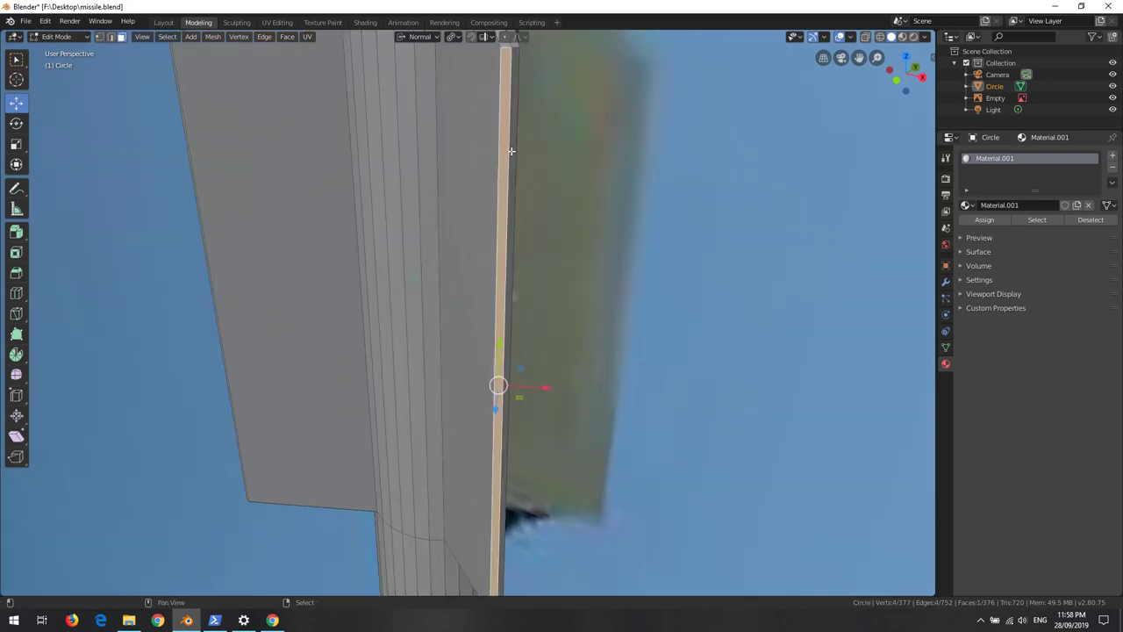
{"action": "left_click", "coordinate": [513, 149], "text": "shift"}
{"action": "mouse_move", "coordinate": [477, 178]}
{"action": "middle_mouse_down"}
{"action": "mouse_move", "coordinate": [393, 183]}
{"action": "mouse_move", "coordinate": [459, 182]}
{"action": "middle_mouse_up"}
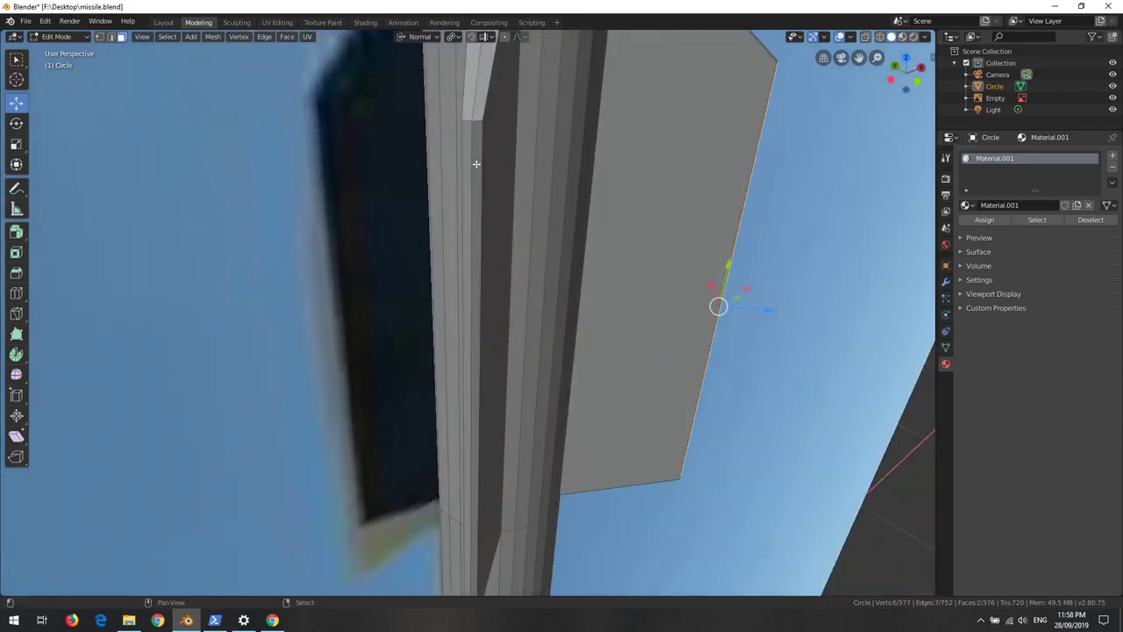
{"action": "left_click", "coordinate": [470, 173], "text": "shift"}
{"action": "left_click", "coordinate": [469, 169], "text": "shift"}
Step: Add the narrow outer faces of the remaining two fins to the selection
{"action": "middle_click_drag", "start_coordinate": [359, 187], "coordinate": [472, 203]}
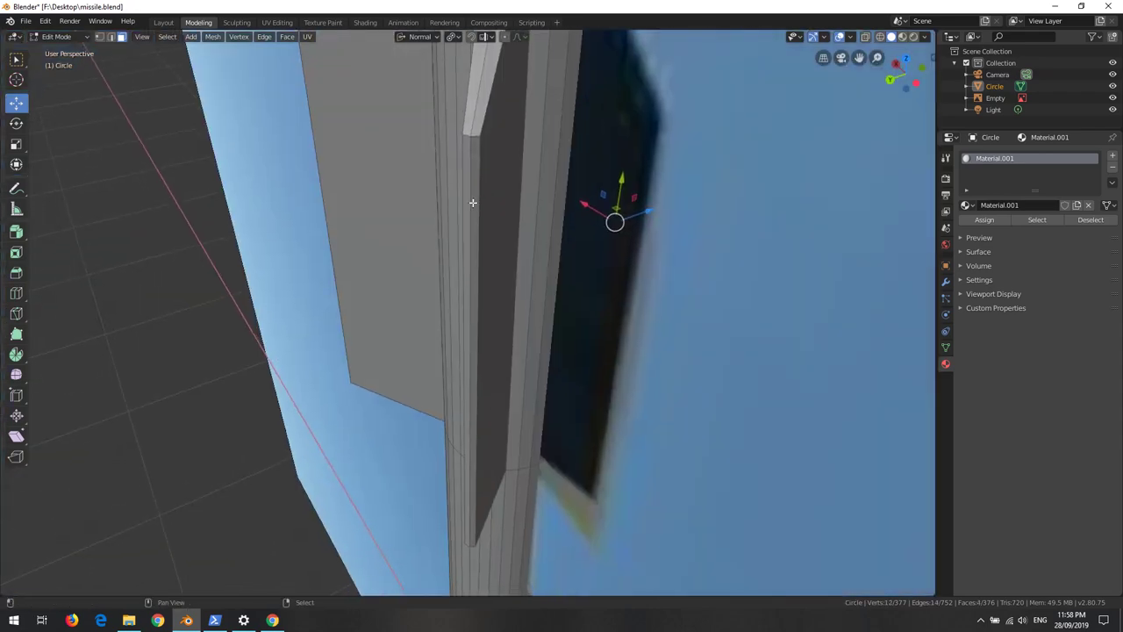
{"action": "left_click", "coordinate": [475, 196], "text": "shift"}
{"action": "left_click", "coordinate": [467, 185], "text": "shift"}
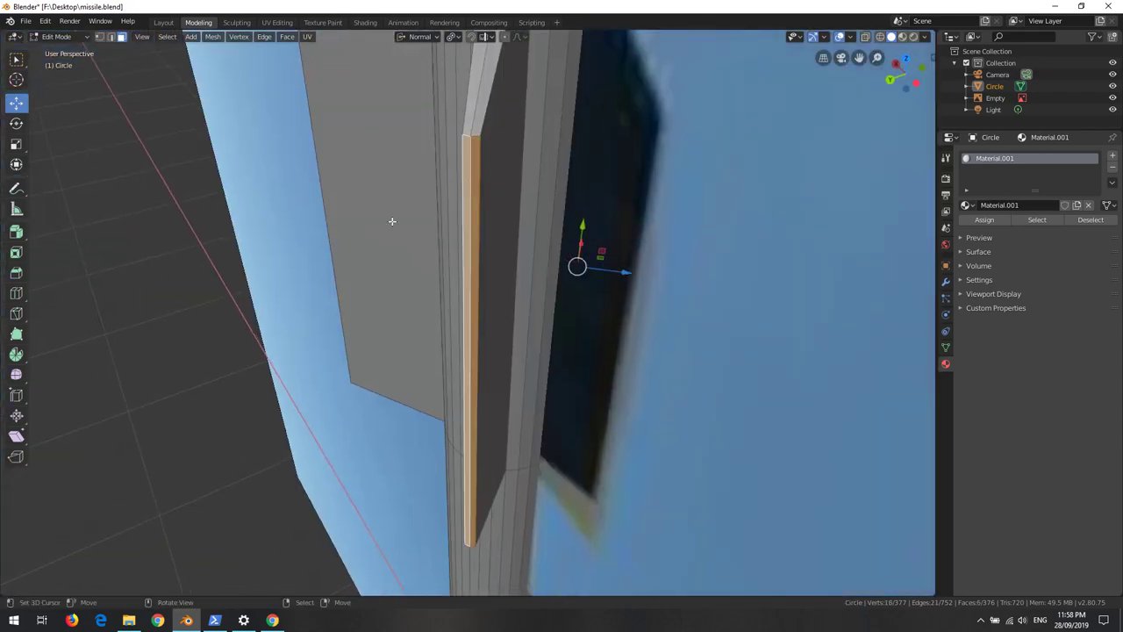
{"action": "middle_click_drag", "start_coordinate": [389, 220], "coordinate": [381, 182]}
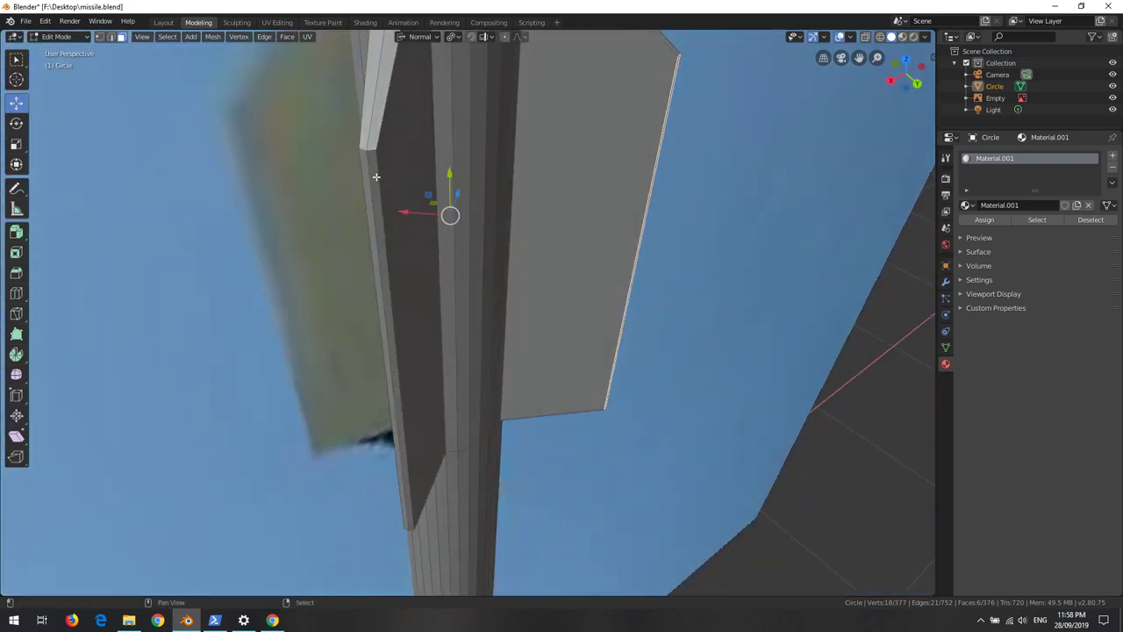
{"action": "left_click", "coordinate": [376, 177], "text": "shift"}
{"action": "left_click", "coordinate": [363, 185], "text": "shift"}
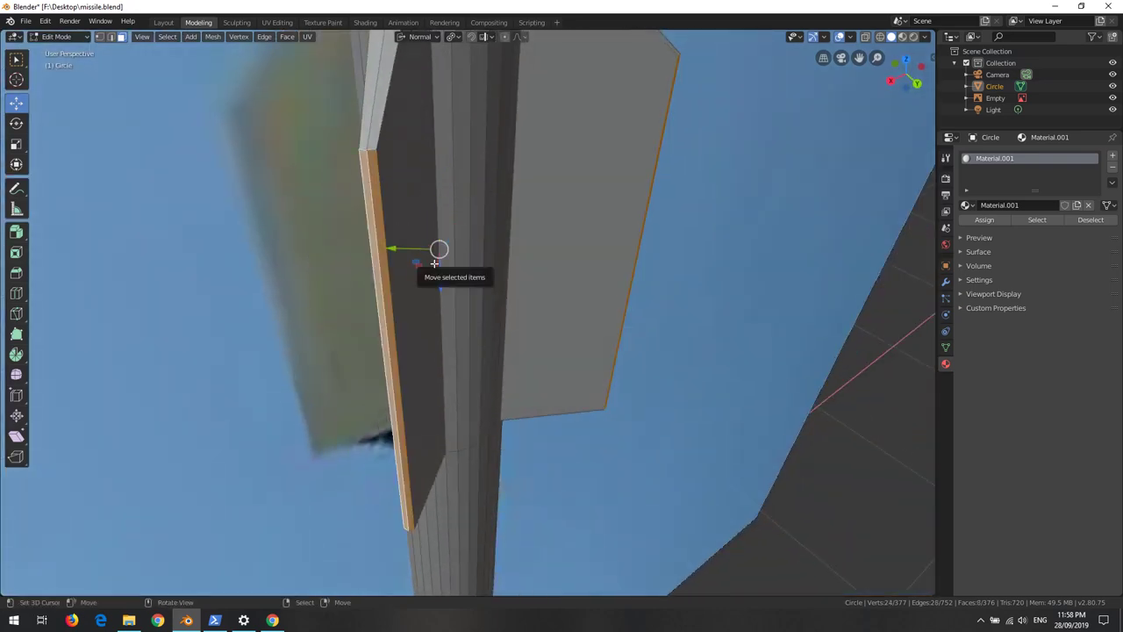
Step: Try to scale the selected outer fin faces along normal Z in the top view
{"action": "key", "text": "KP_7"}
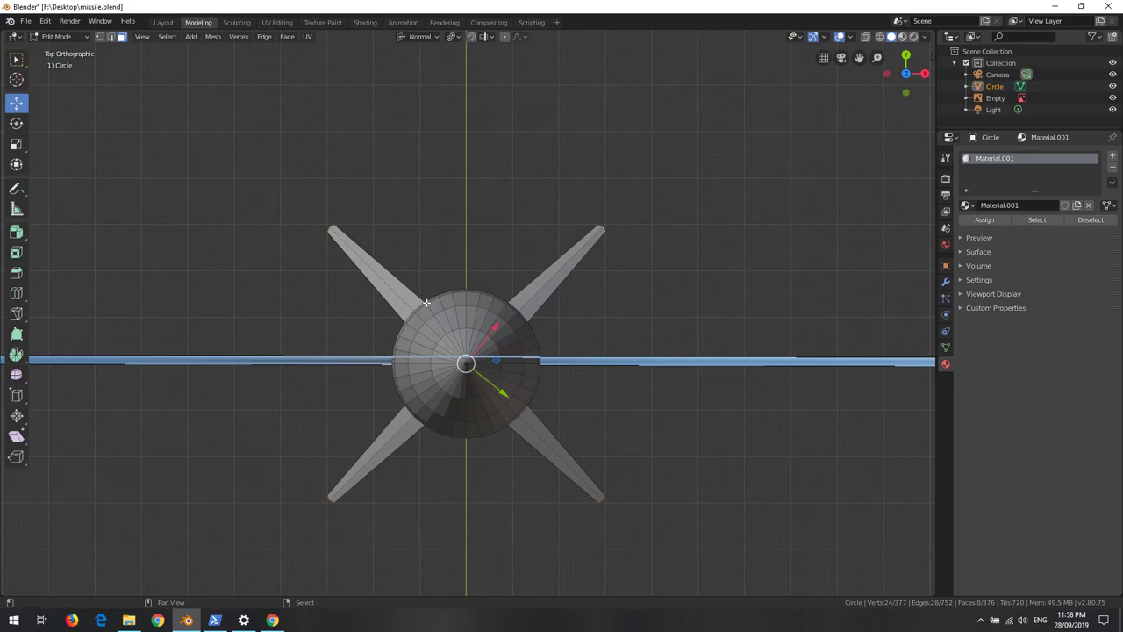
{"action": "middle_click_drag", "start_coordinate": [486, 302], "coordinate": [503, 253], "text": "shift"}
{"action": "key", "text": "s"}
{"action": "key", "text": "z"}
{"action": "key", "text": "z"}
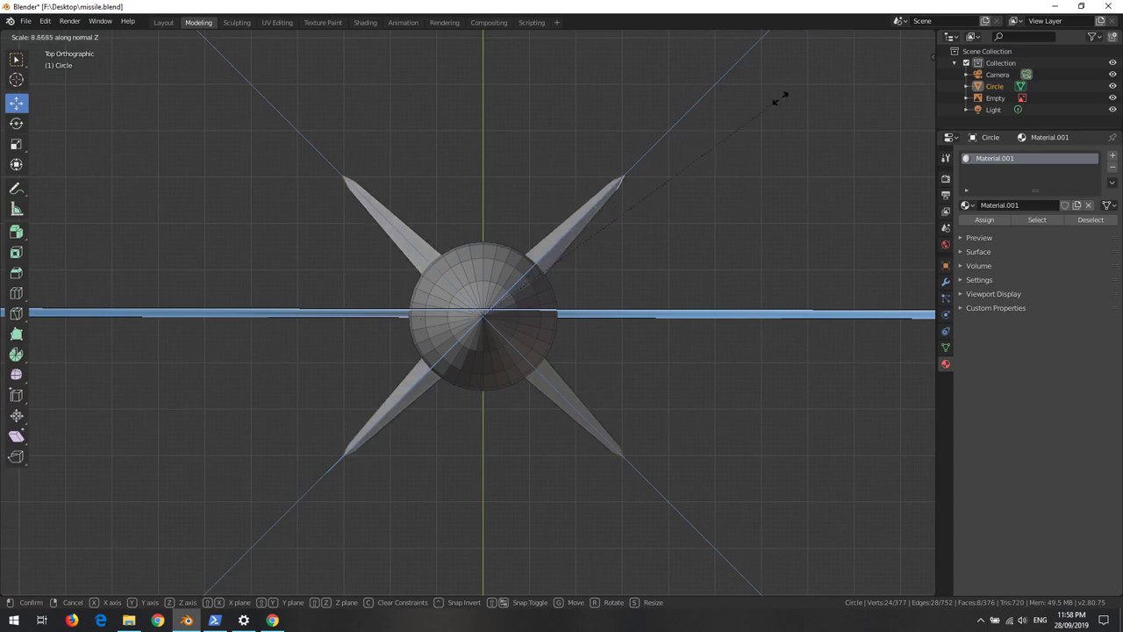
{"action": "left_click", "coordinate": [579, 232]}
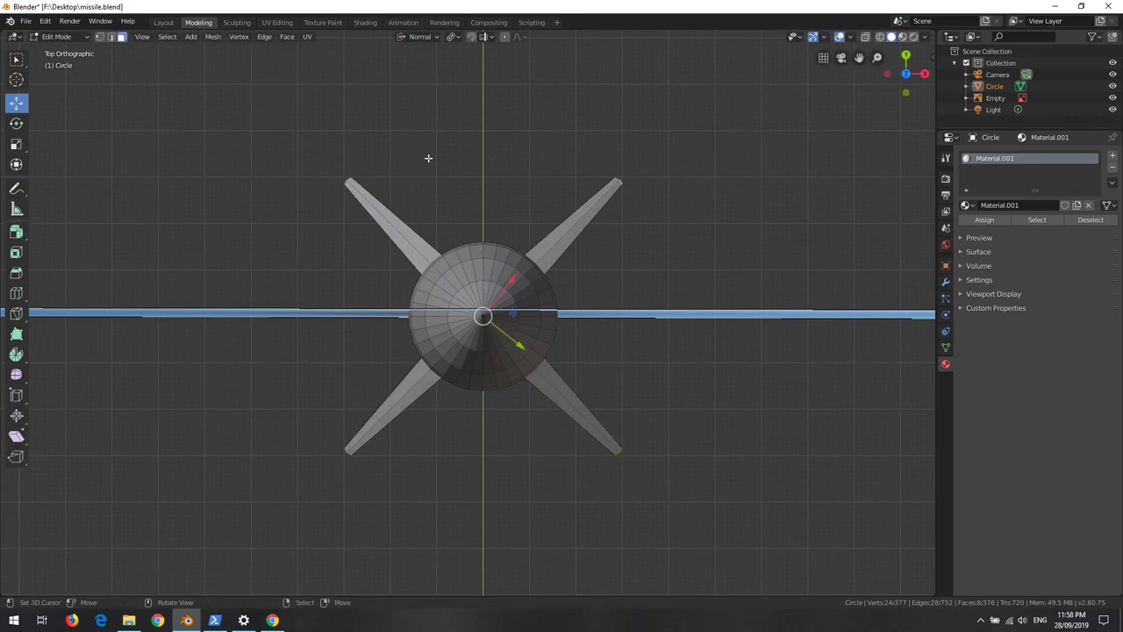
Step: Try to move the selected outer fin faces inward along normal Z in the top view
{"action": "key", "text": "g"}
{"action": "key", "text": "z"}
{"action": "key", "text": "z"}
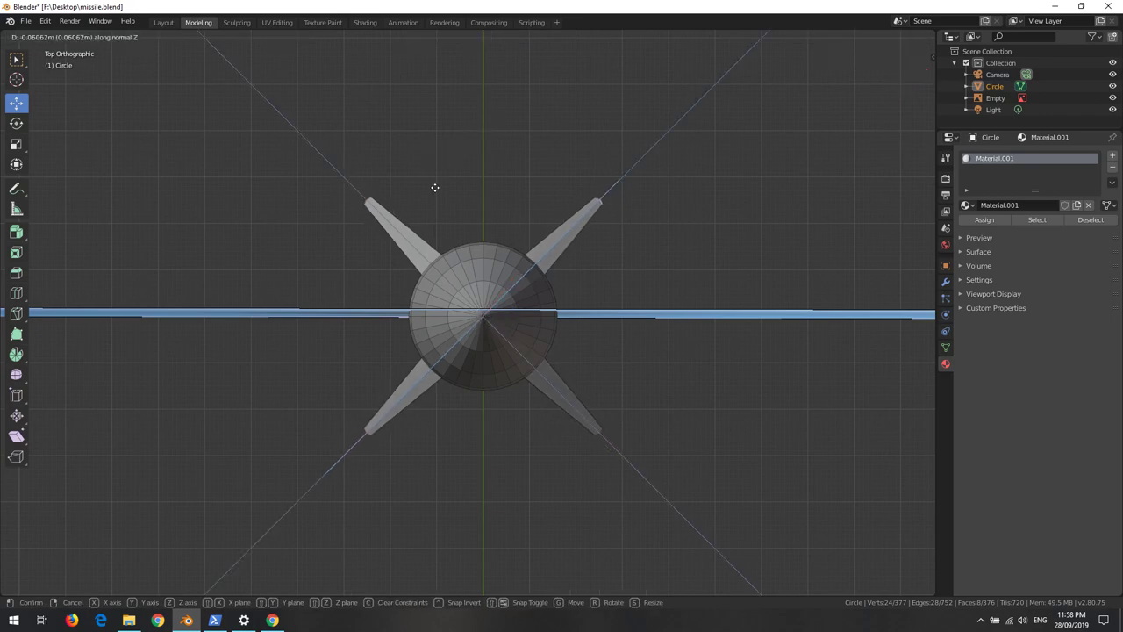
{"action": "right_click", "coordinate": [436, 184]}
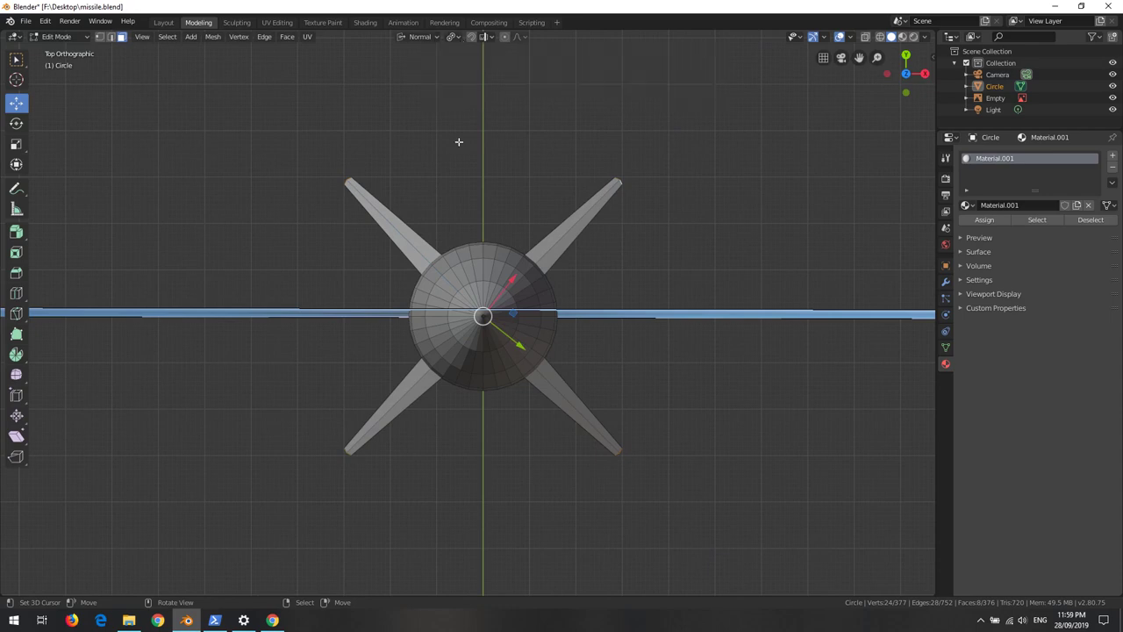
Step: Move the selected outer faces of all four fins outward about 0.086 m along normal Z to match the reference width
{"action": "key", "text": "g"}
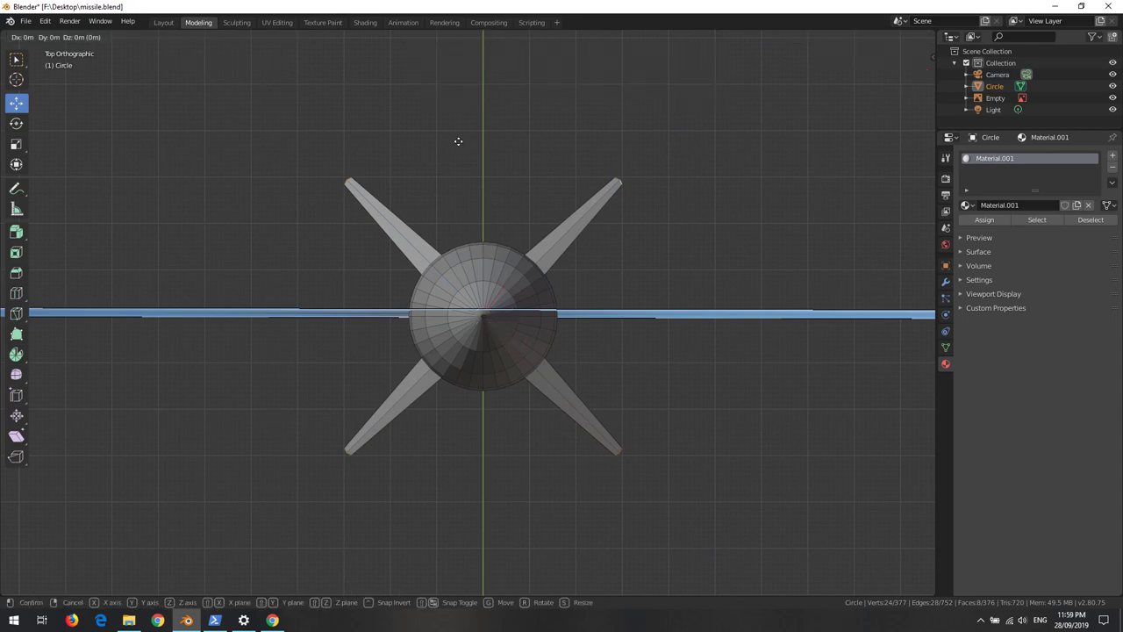
{"action": "key", "text": "z"}
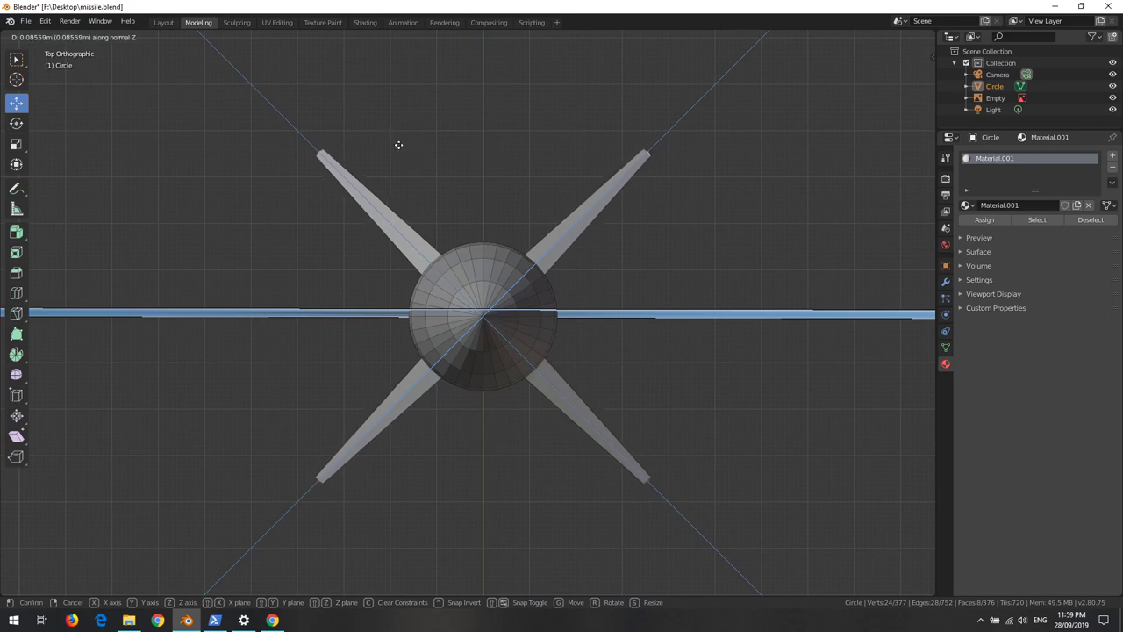
{"action": "left_click", "coordinate": [398, 145]}
{"action": "scroll", "coordinate": [453, 325], "scroll_direction": "up", "scroll_amount": 5}
{"action": "middle_click_drag", "start_coordinate": [453, 324], "coordinate": [454, 189]}
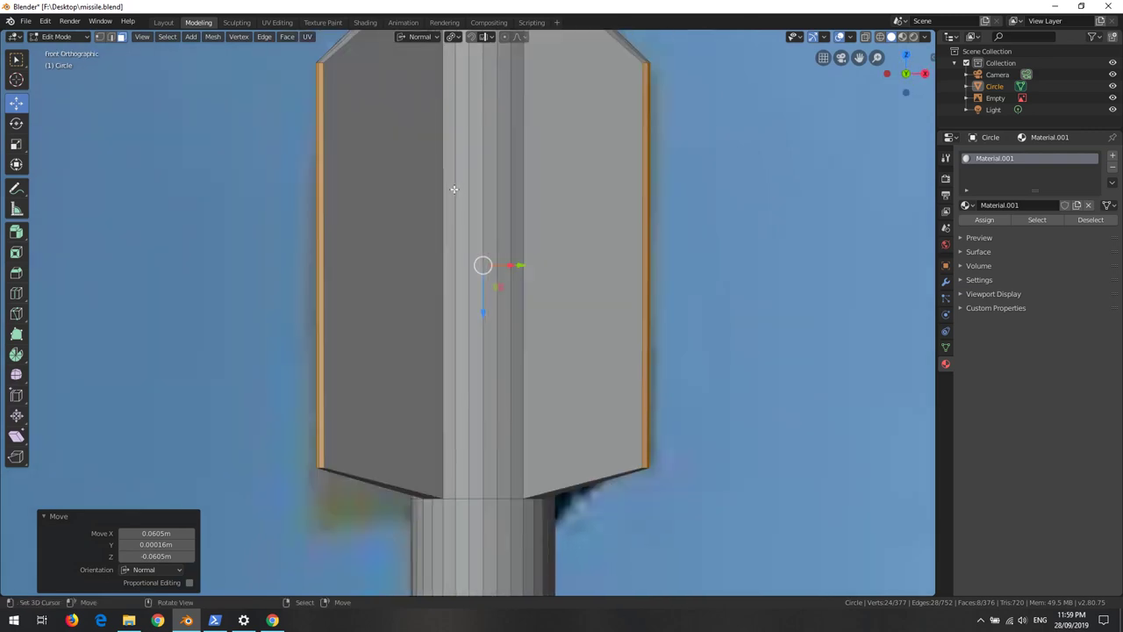
{"action": "scroll", "coordinate": [470, 213], "scroll_direction": "down", "scroll_amount": 2}
{"action": "scroll", "coordinate": [516, 161], "scroll_direction": "up", "scroll_amount": 1}
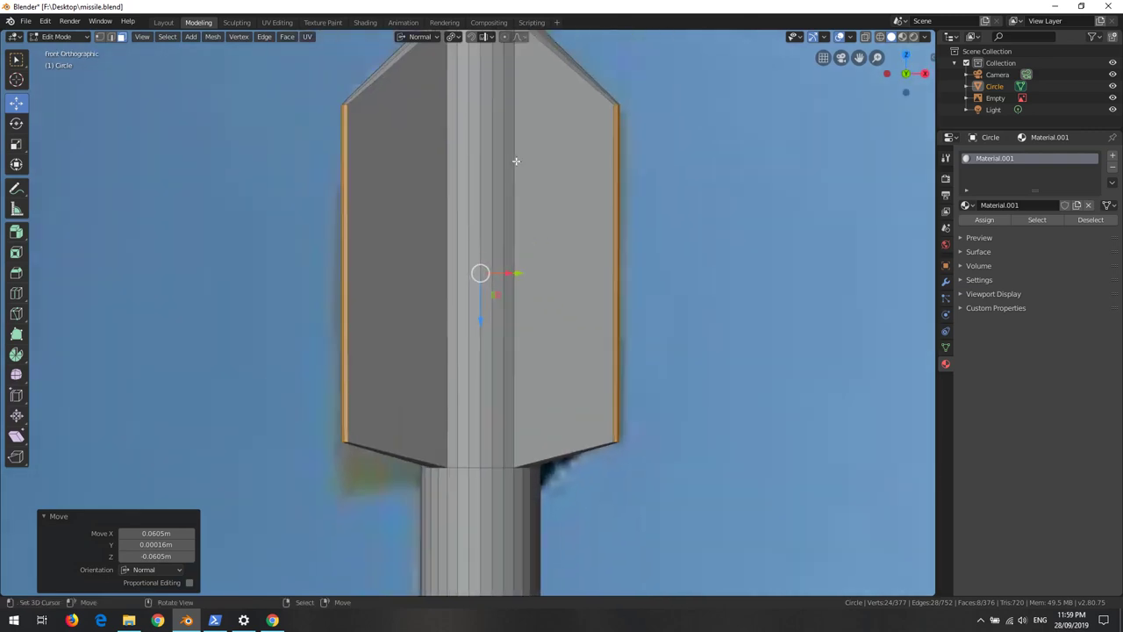
Step: Switch the viewport to wireframe shading and try to move the outer fin faces along normal Z in front view
{"action": "key", "text": "z"}
{"action": "left_click", "coordinate": [426, 158]}
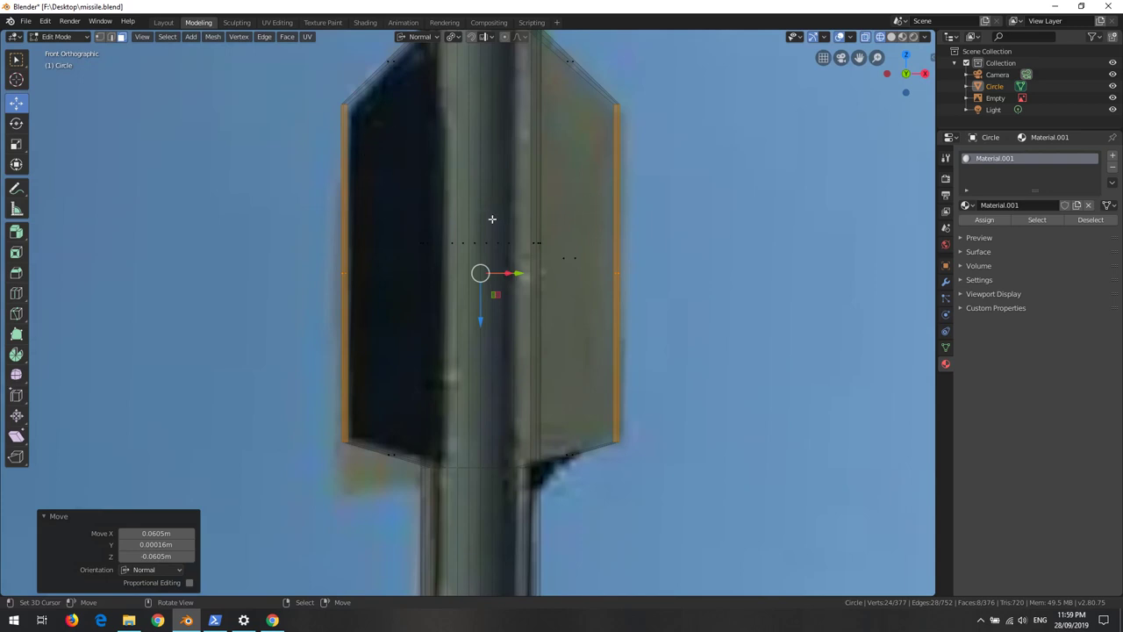
{"action": "key", "text": "e"}
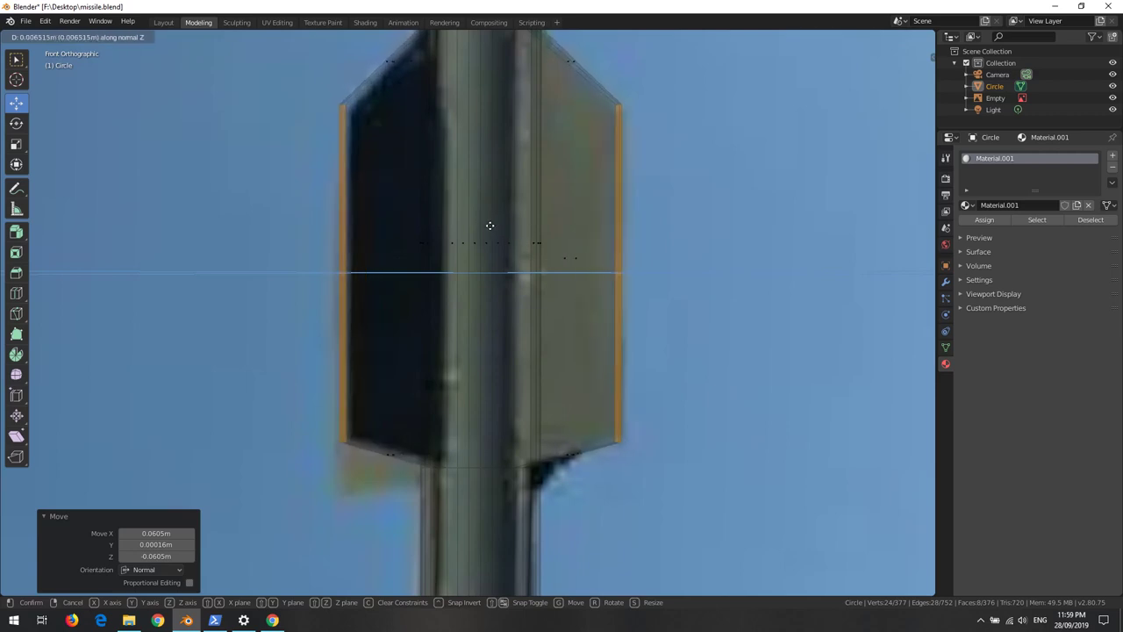
{"action": "key", "text": "Escape"}
Step: Move the outer fin faces inward about 0.005 m along normal Z in top view and check them against the reference in front view
{"action": "key", "text": "KP_7"}
{"action": "key", "text": "e"}
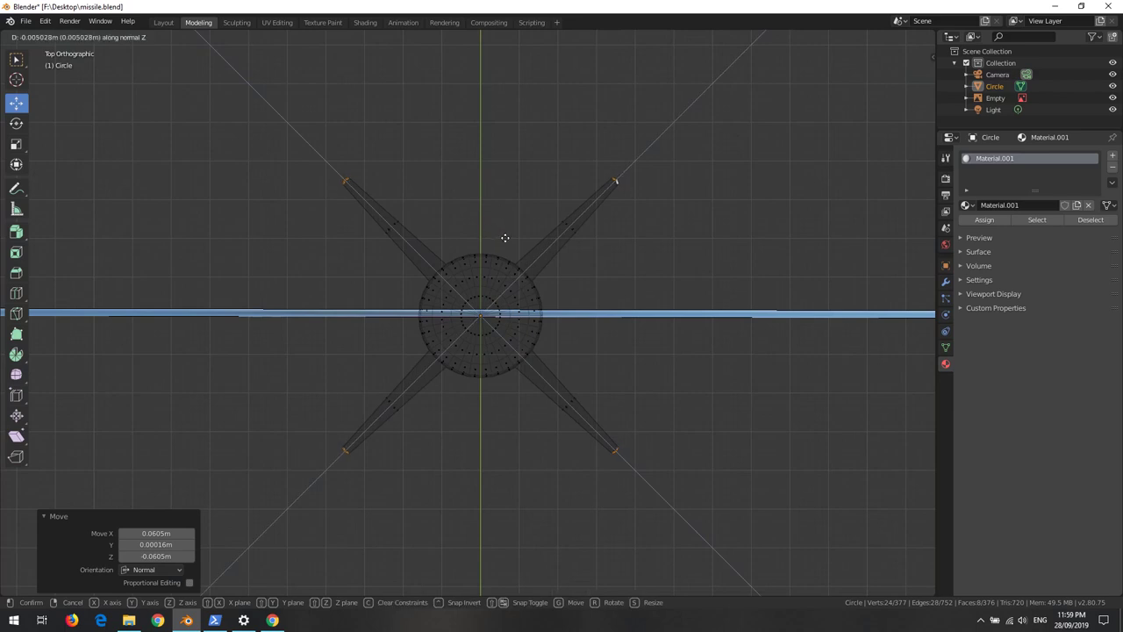
{"action": "left_click", "coordinate": [506, 237]}
{"action": "key", "text": "z"}
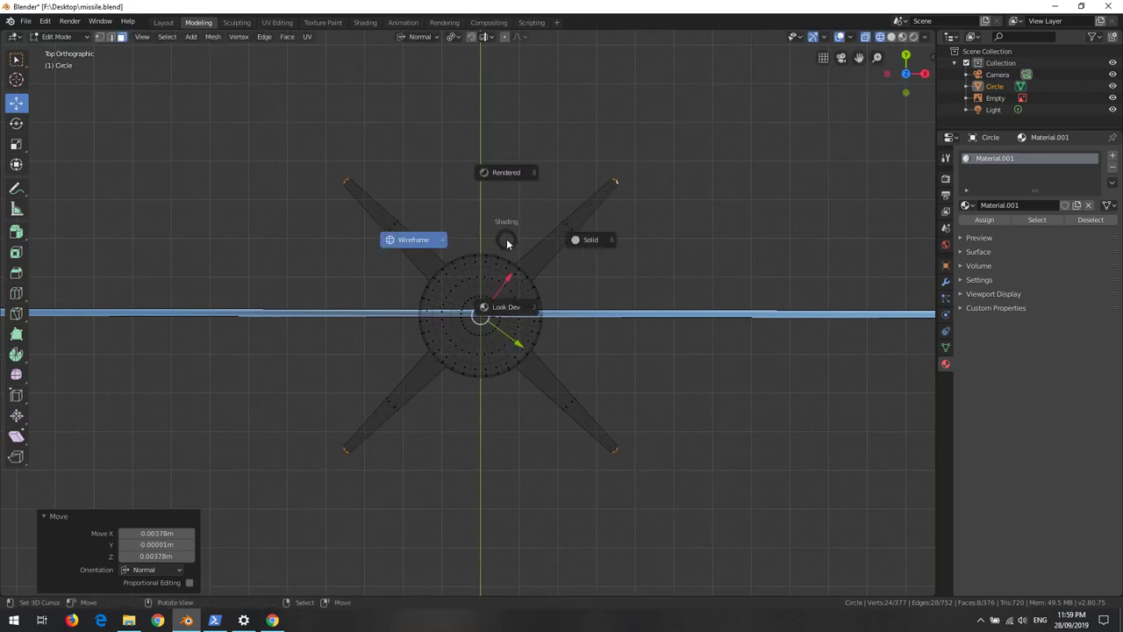
{"action": "left_click", "coordinate": [521, 307]}
{"action": "key", "text": "KP_1"}
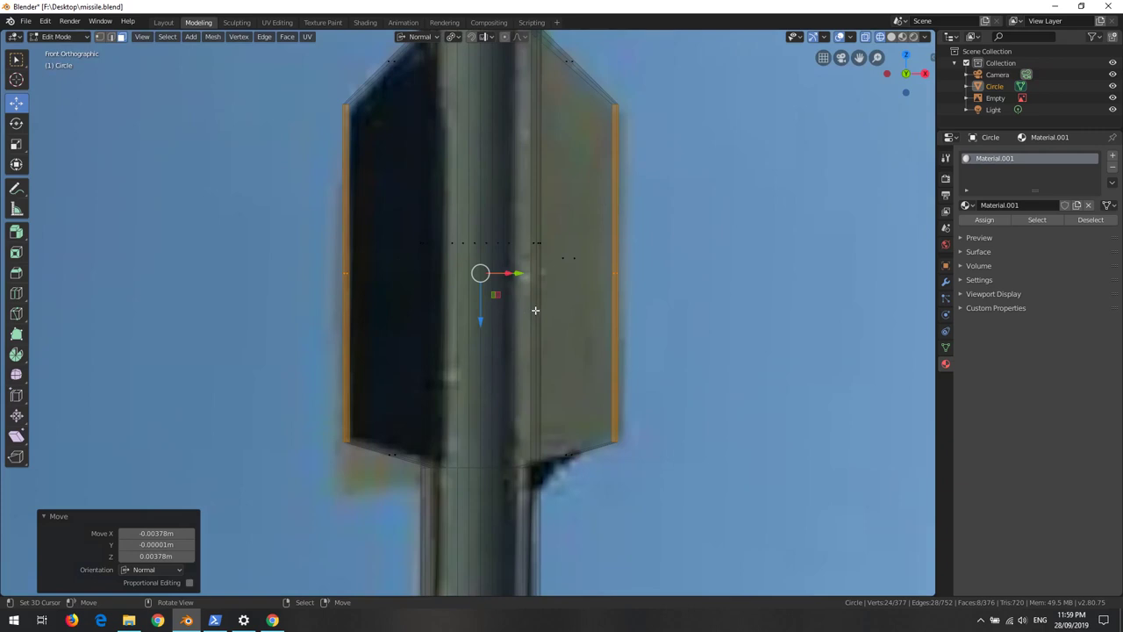
{"action": "middle_click_drag", "start_coordinate": [533, 310], "coordinate": [587, 295]}
{"action": "key", "text": "KP_1"}
{"action": "scroll", "coordinate": [585, 316], "scroll_direction": "down", "scroll_amount": 2}
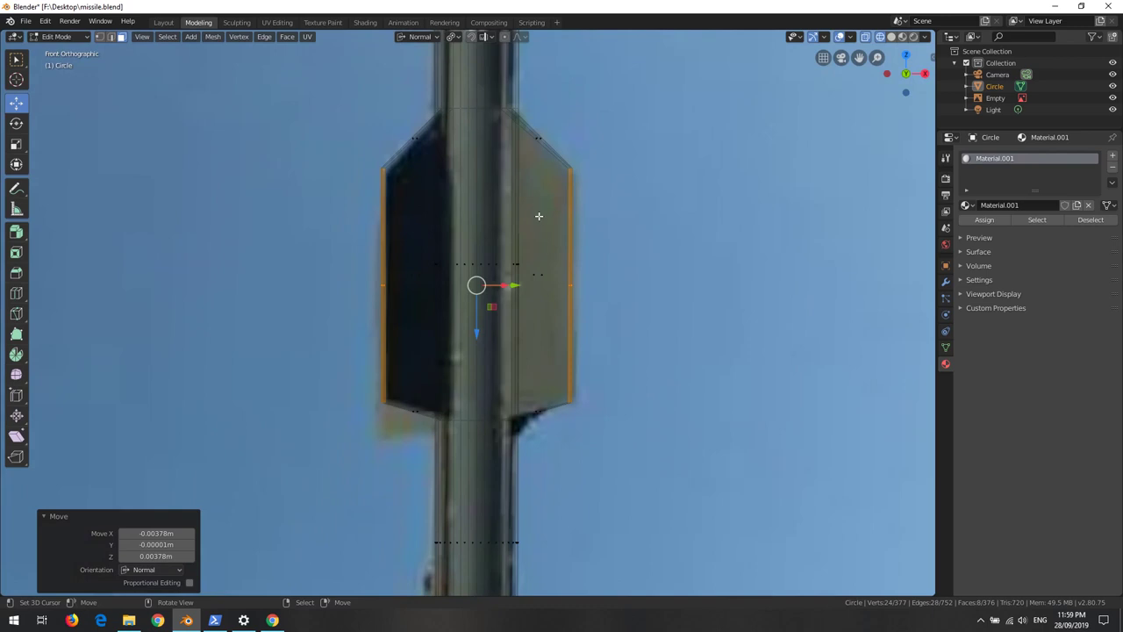
Step: Return the viewport from wireframe to shaded display and save the missile file
{"action": "key", "text": "z"}
{"action": "left_click", "coordinate": [549, 283]}
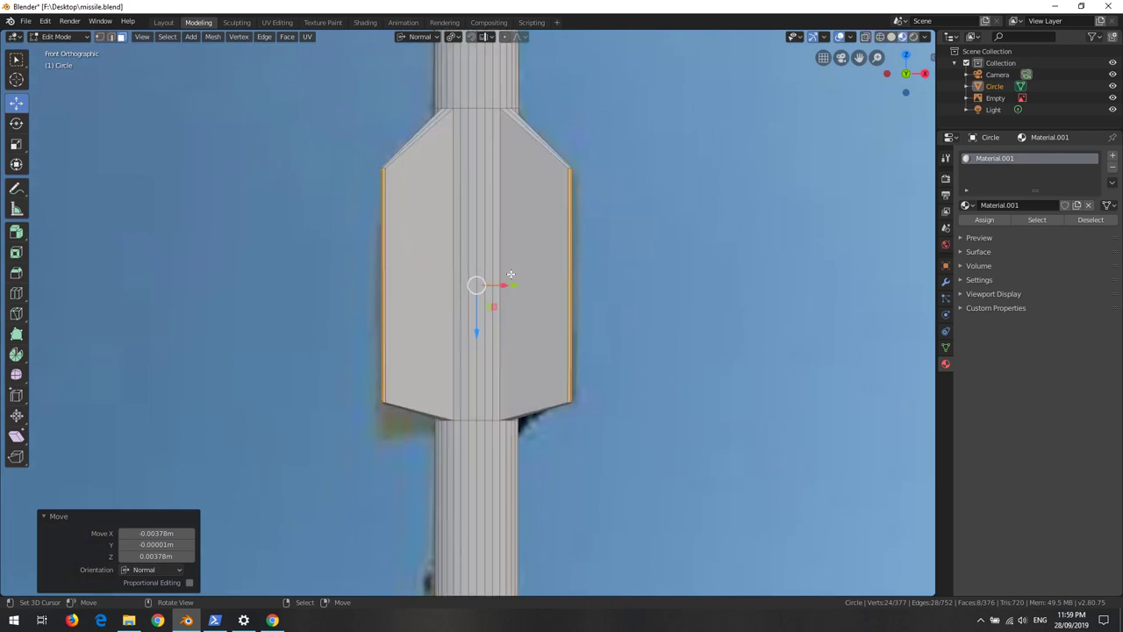
{"action": "middle_click_drag", "start_coordinate": [603, 206], "coordinate": [671, 244]}
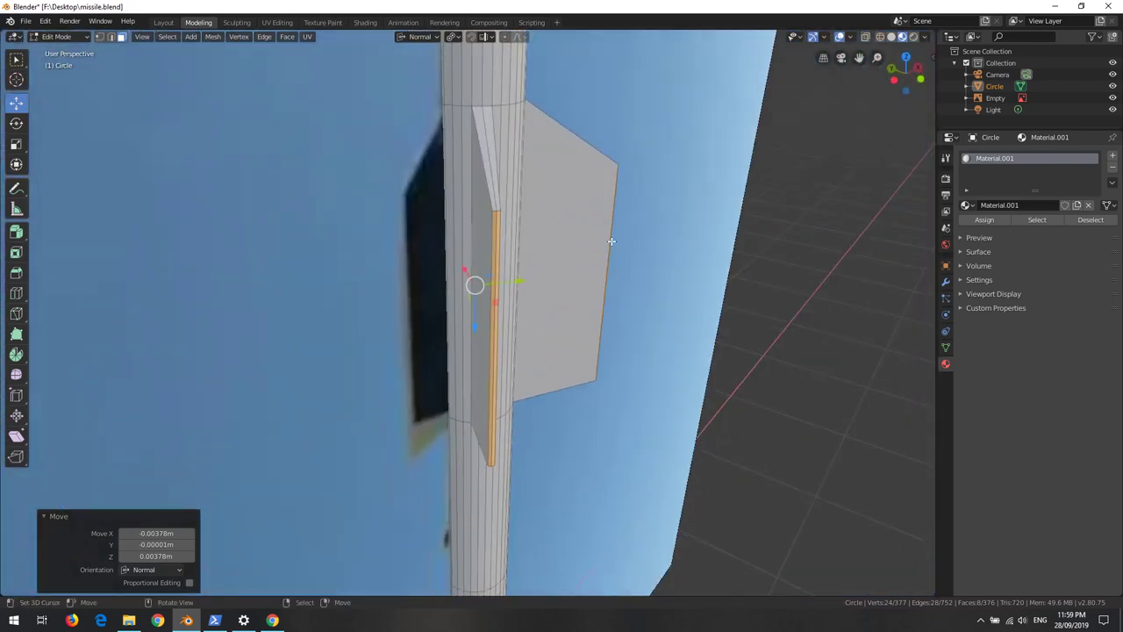
{"action": "left_click", "coordinate": [25, 21]}
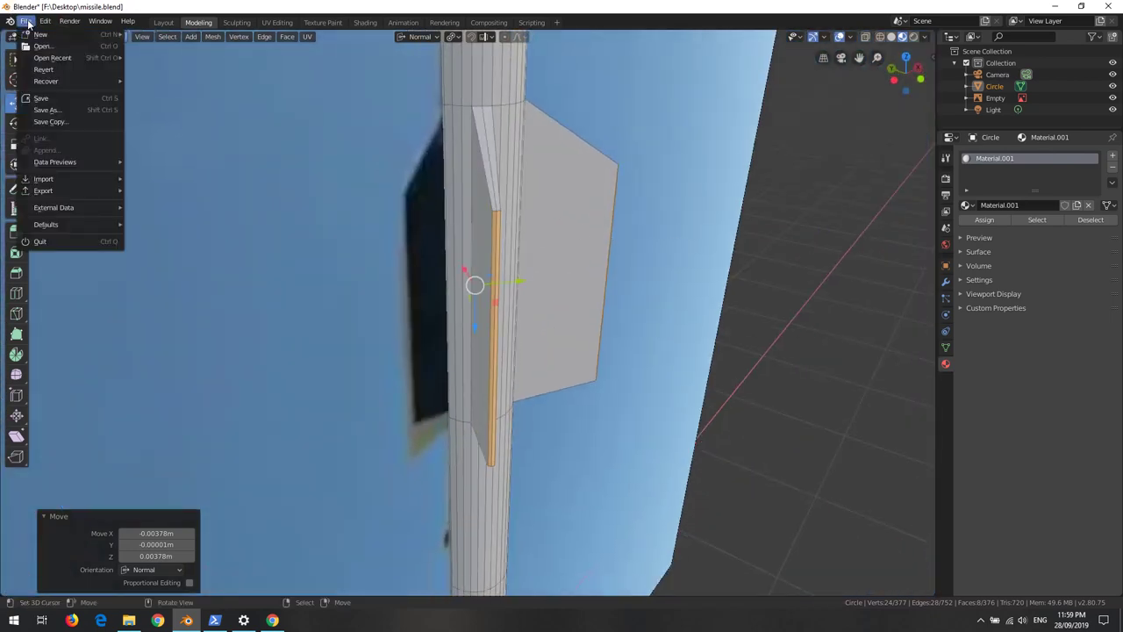
{"action": "left_click", "coordinate": [77, 100]}
Step: Examine the whole missile in Object Mode, then its tail in Edit Mode against the reference's rear fins in front view
{"action": "key", "text": "Tab"}
{"action": "middle_click_drag", "start_coordinate": [529, 332], "coordinate": [497, 281]}
{"action": "scroll", "coordinate": [523, 372], "scroll_direction": "down", "scroll_amount": 5}
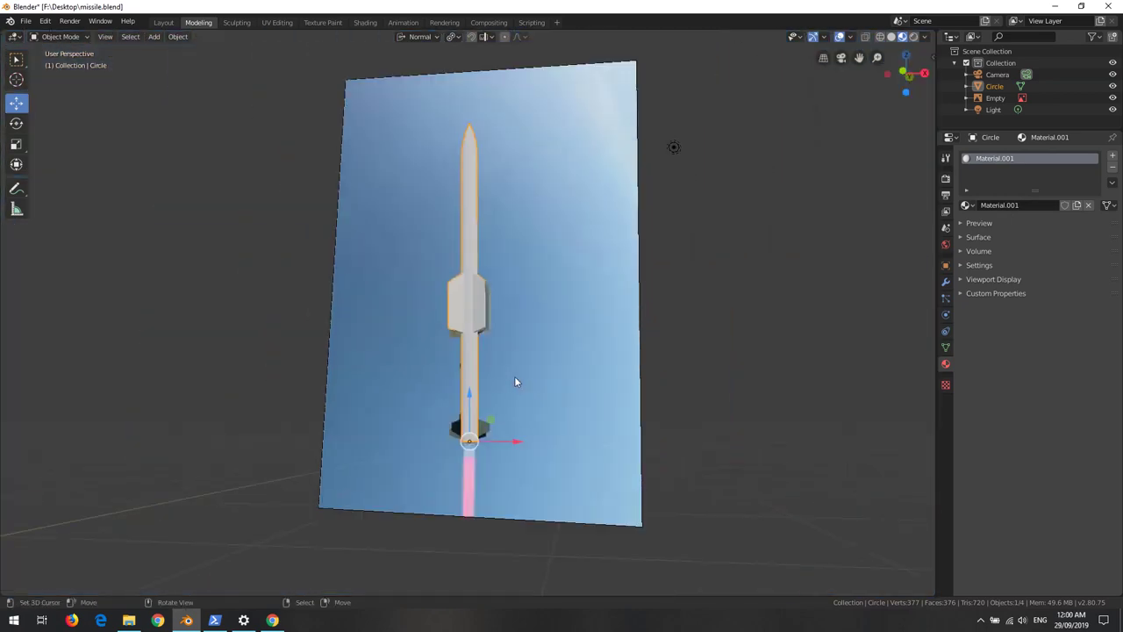
{"action": "scroll", "coordinate": [514, 376], "scroll_direction": "up", "scroll_amount": 6}
{"action": "scroll", "coordinate": [496, 237], "scroll_direction": "down", "scroll_amount": 2}
{"action": "mouse_move", "coordinate": [488, 188]}
{"action": "middle_mouse_down"}
{"action": "mouse_move", "coordinate": [489, 458]}
{"action": "mouse_move", "coordinate": [496, 188]}
{"action": "middle_mouse_up"}
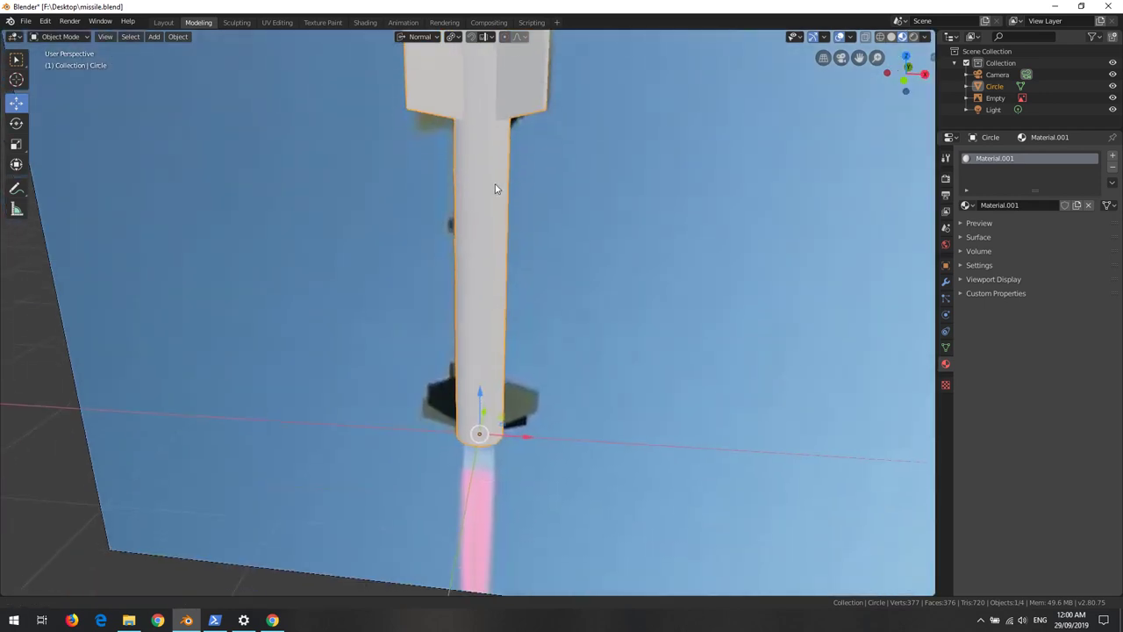
{"action": "scroll", "coordinate": [496, 193], "scroll_direction": "up", "scroll_amount": 2}
{"action": "key", "text": "Tab"}
{"action": "middle_click_drag", "start_coordinate": [503, 404], "coordinate": [491, 345]}
{"action": "scroll", "coordinate": [492, 345], "scroll_direction": "up", "scroll_amount": 2}
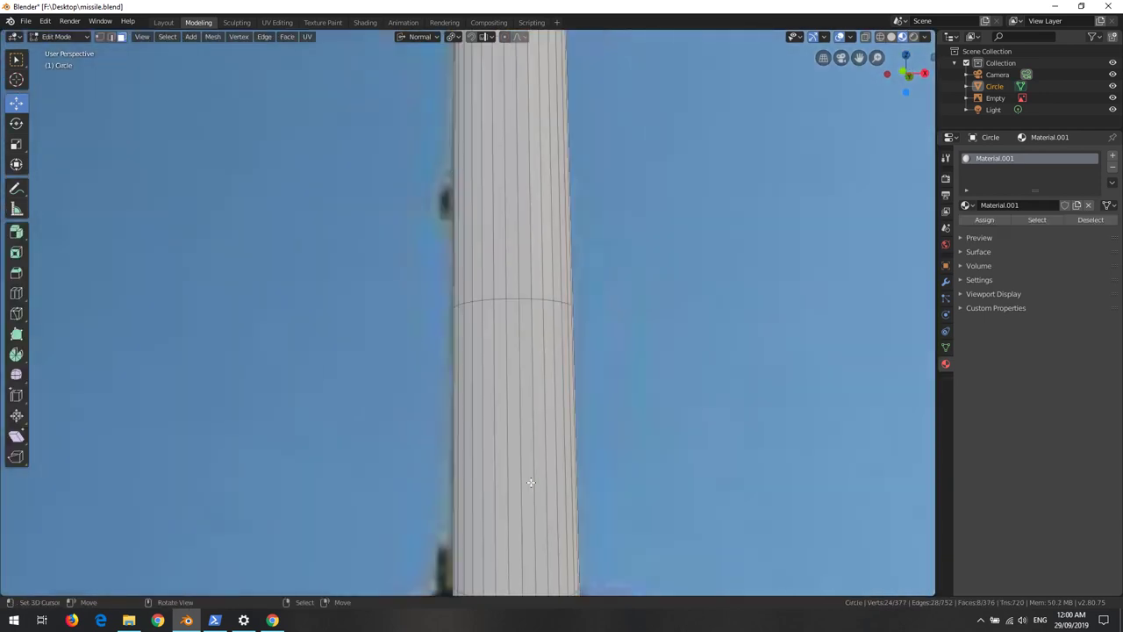
{"action": "middle_click_drag", "start_coordinate": [529, 482], "coordinate": [472, 374]}
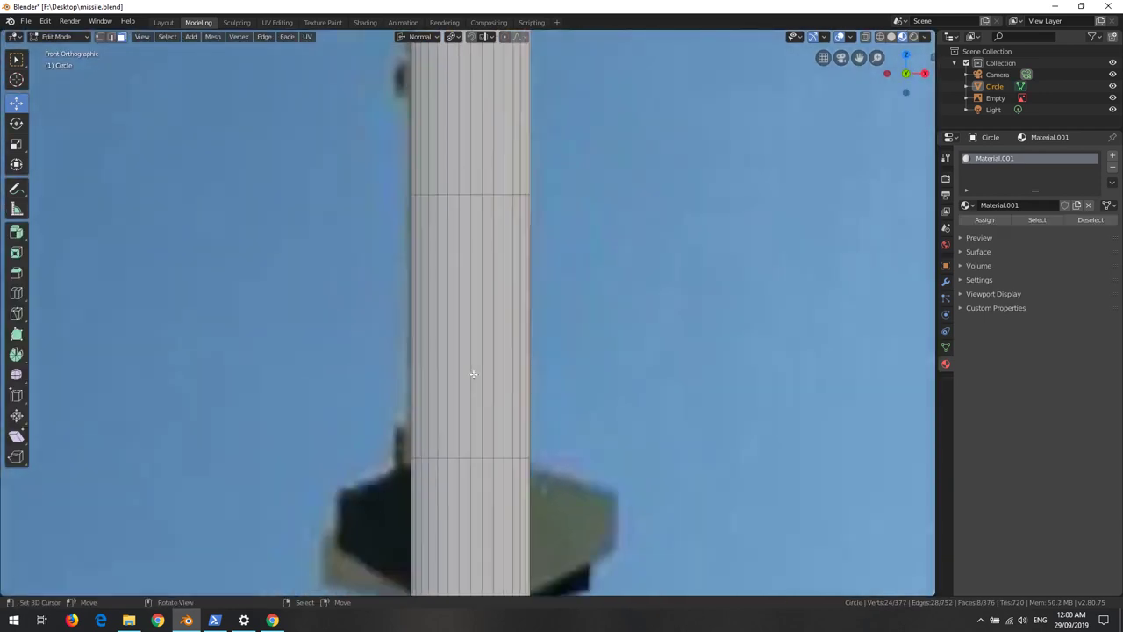
{"action": "key", "text": "KP_1"}
{"action": "middle_click_drag", "start_coordinate": [477, 421], "coordinate": [477, 321], "text": "shift"}
{"action": "scroll", "coordinate": [421, 354], "scroll_direction": "up", "scroll_amount": 4}
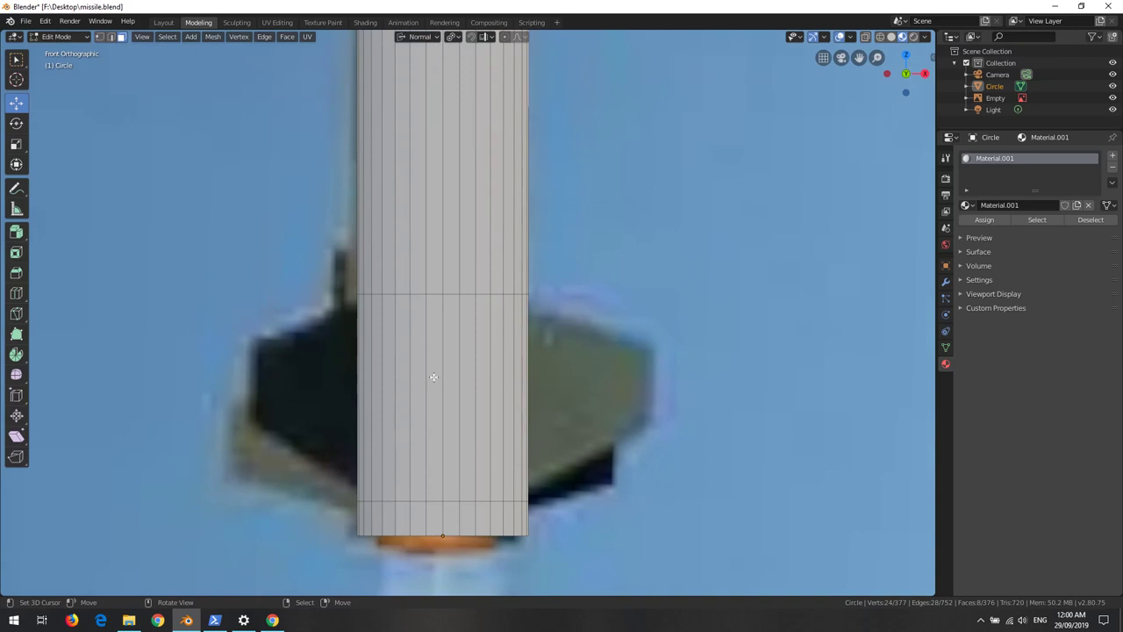
{"action": "middle_click_drag", "start_coordinate": [434, 377], "coordinate": [511, 359]}
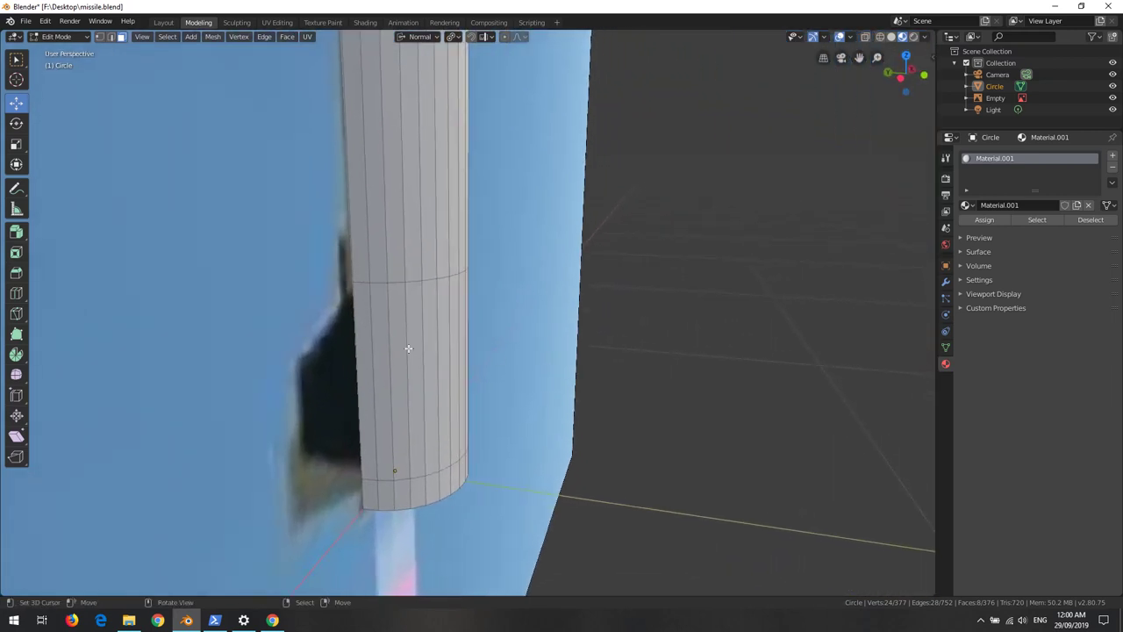
{"action": "middle_click_drag", "start_coordinate": [517, 301], "coordinate": [478, 294]}
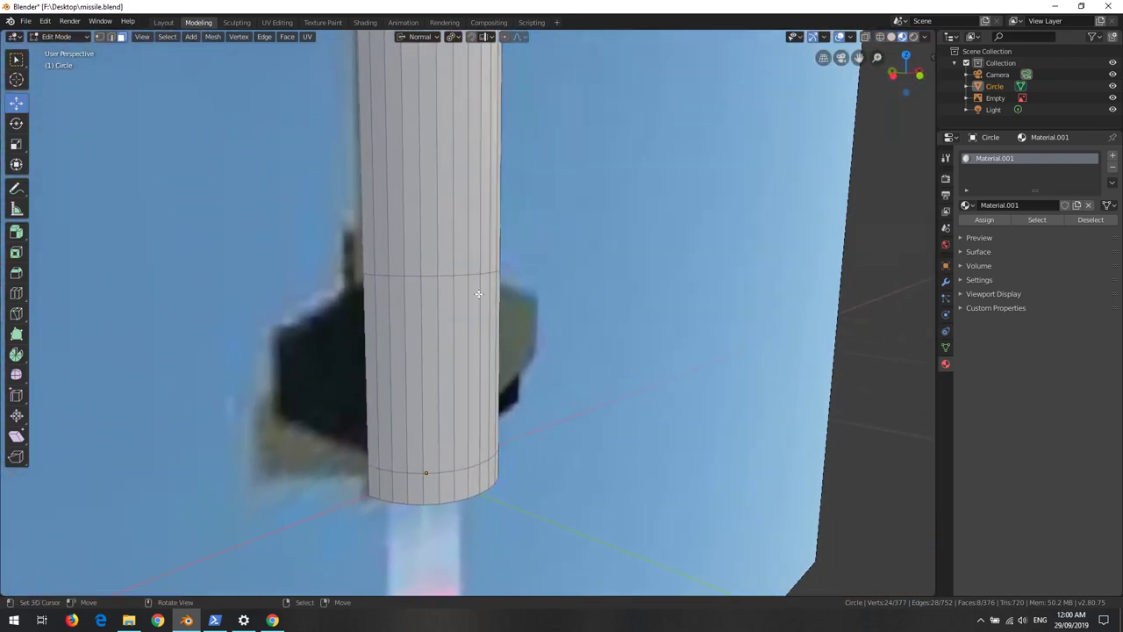
{"action": "left_click", "coordinate": [385, 309]}
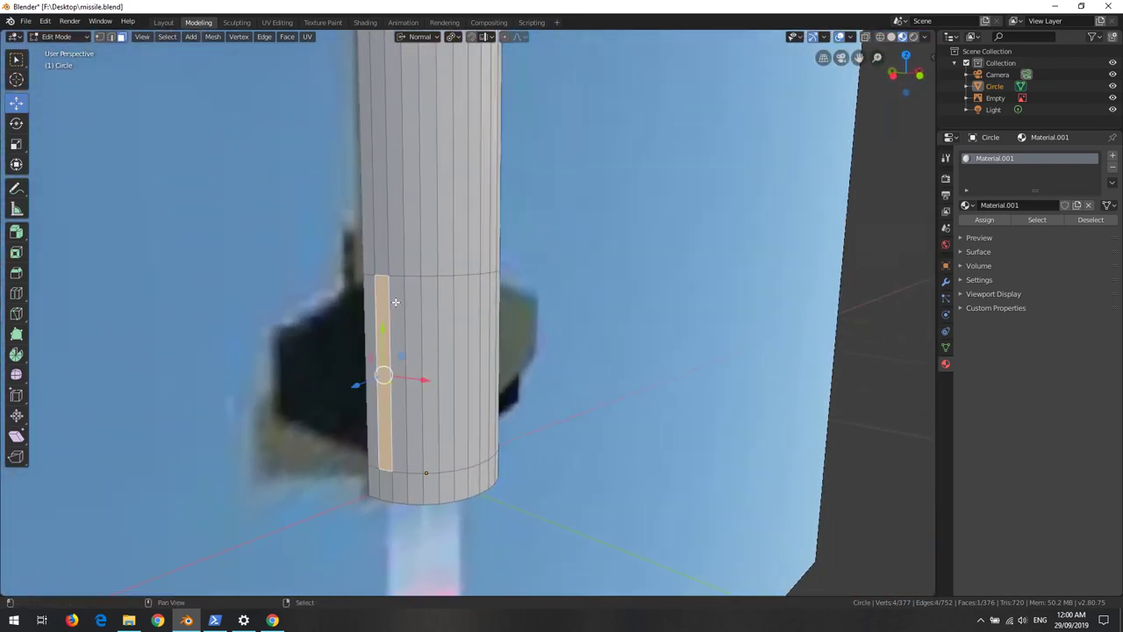
{"action": "left_click", "coordinate": [395, 302], "text": "shift"}
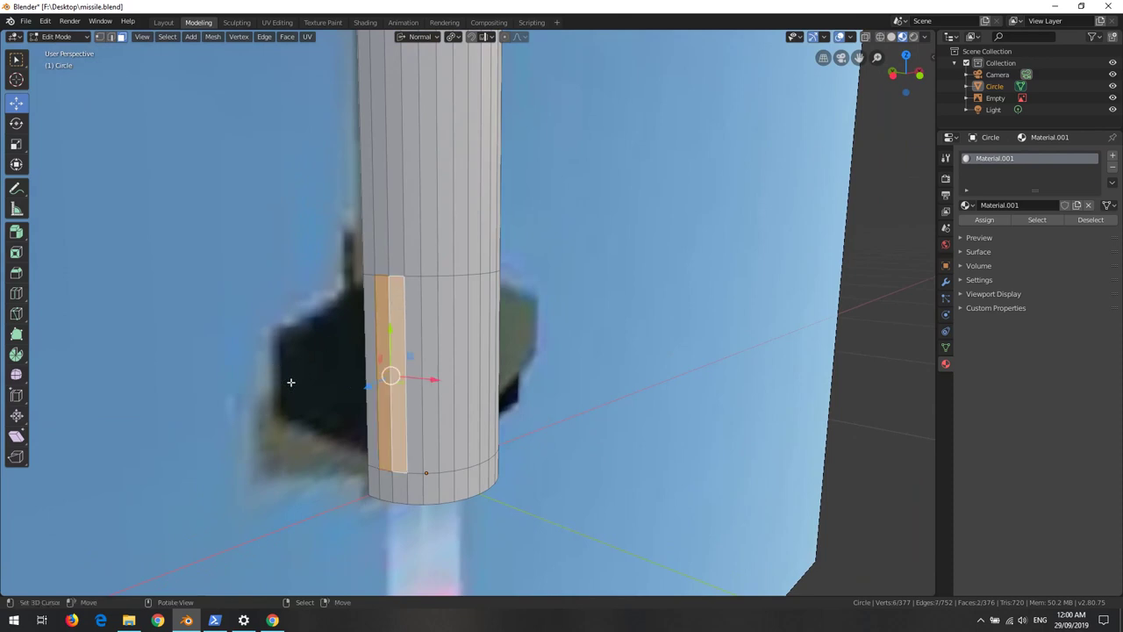
{"action": "left_click", "coordinate": [413, 307]}
{"action": "left_click", "coordinate": [428, 306], "text": "shift"}
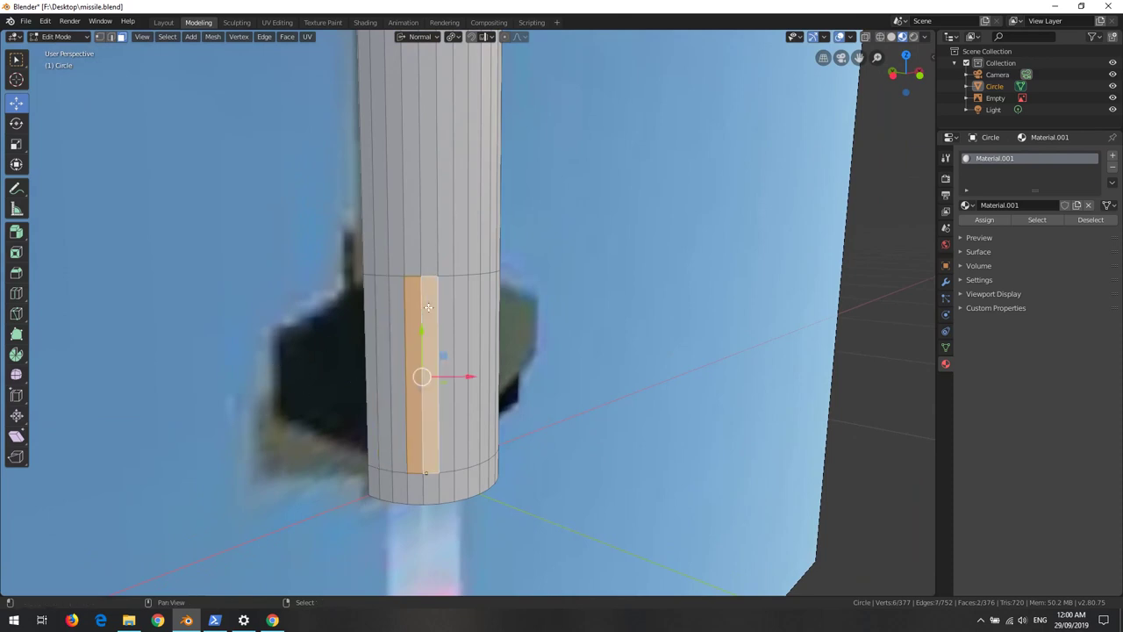
Step: Select four pairs of adjacent faces around the tail section, one pair at each rear fin position
{"action": "left_click", "coordinate": [395, 332]}
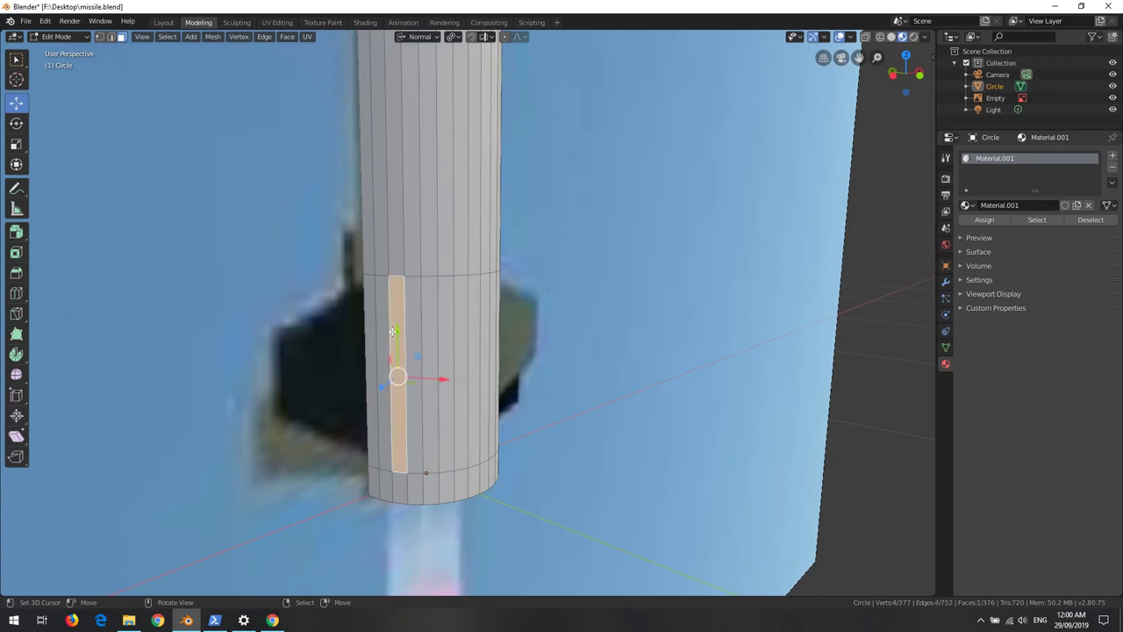
{"action": "left_click", "coordinate": [413, 316], "text": "shift"}
{"action": "middle_click_drag", "start_coordinate": [538, 357], "coordinate": [513, 399]}
{"action": "left_click", "coordinate": [583, 353], "text": "shift"}
{"action": "left_click", "coordinate": [572, 360], "text": "shift"}
{"action": "left_click", "coordinate": [514, 396], "text": "shift"}
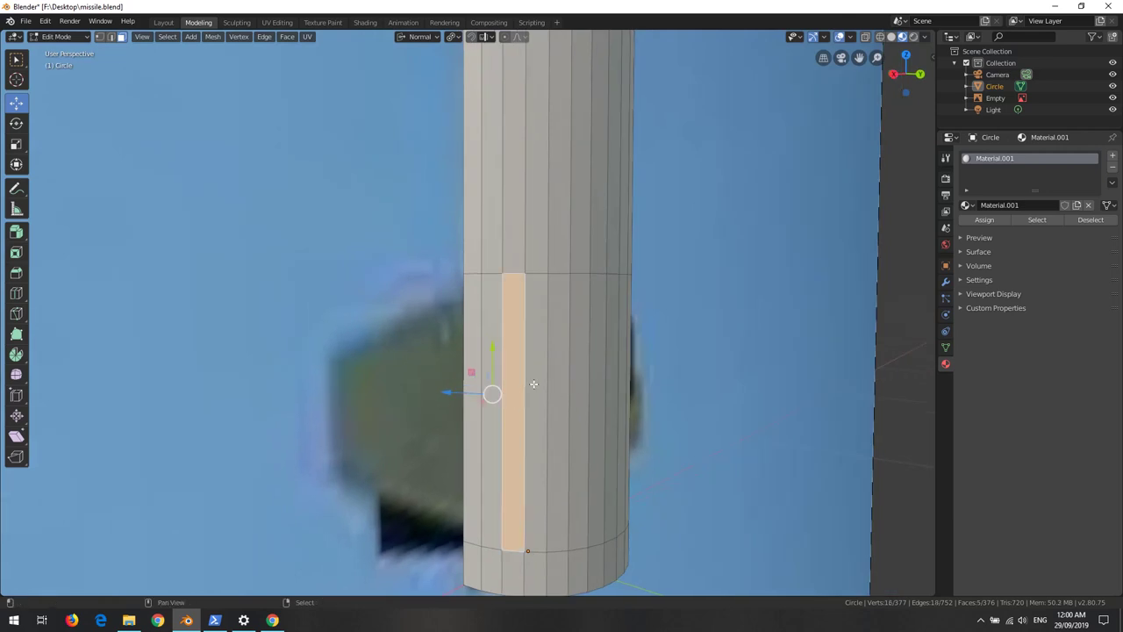
{"action": "left_click", "coordinate": [535, 386], "text": "shift"}
{"action": "middle_click_drag", "start_coordinate": [715, 394], "coordinate": [465, 394]}
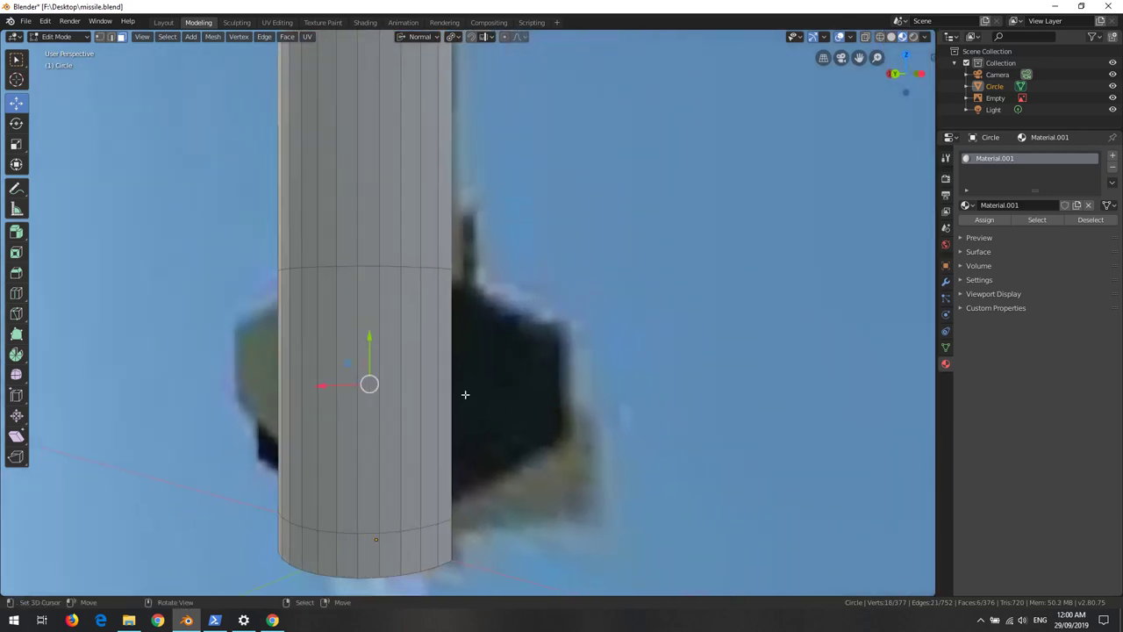
{"action": "left_click", "coordinate": [408, 374], "text": "shift"}
{"action": "left_click", "coordinate": [391, 377], "text": "shift"}
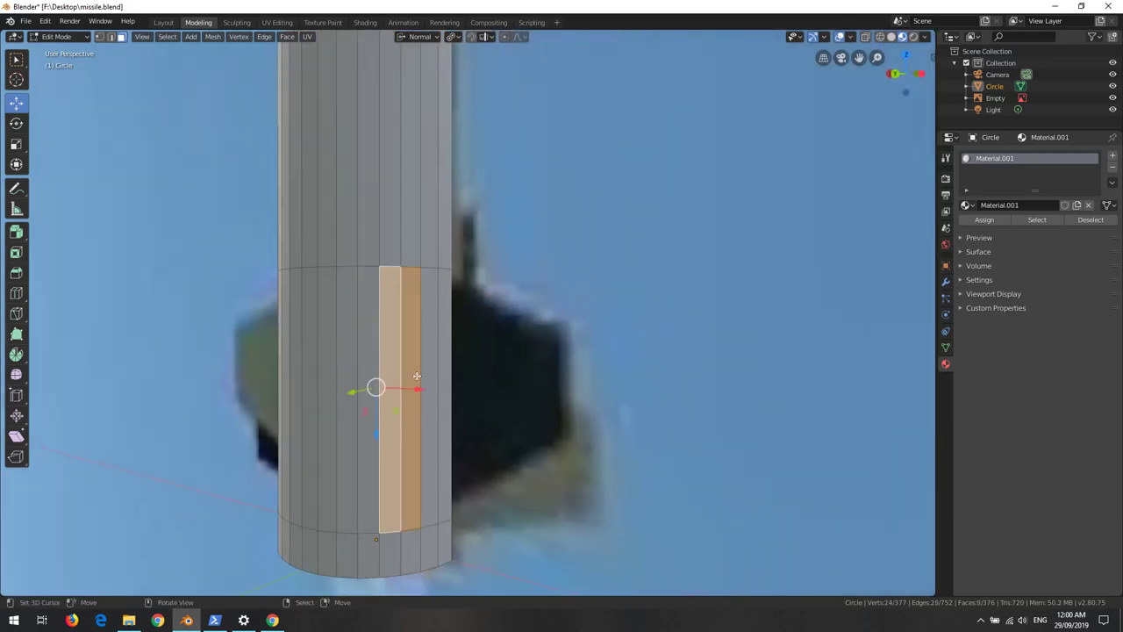
Step: Extrude the four selected face pairs about 0.24 m outward along their normals in wireframe top view to form the rear fins
{"action": "key", "text": "KP_7"}
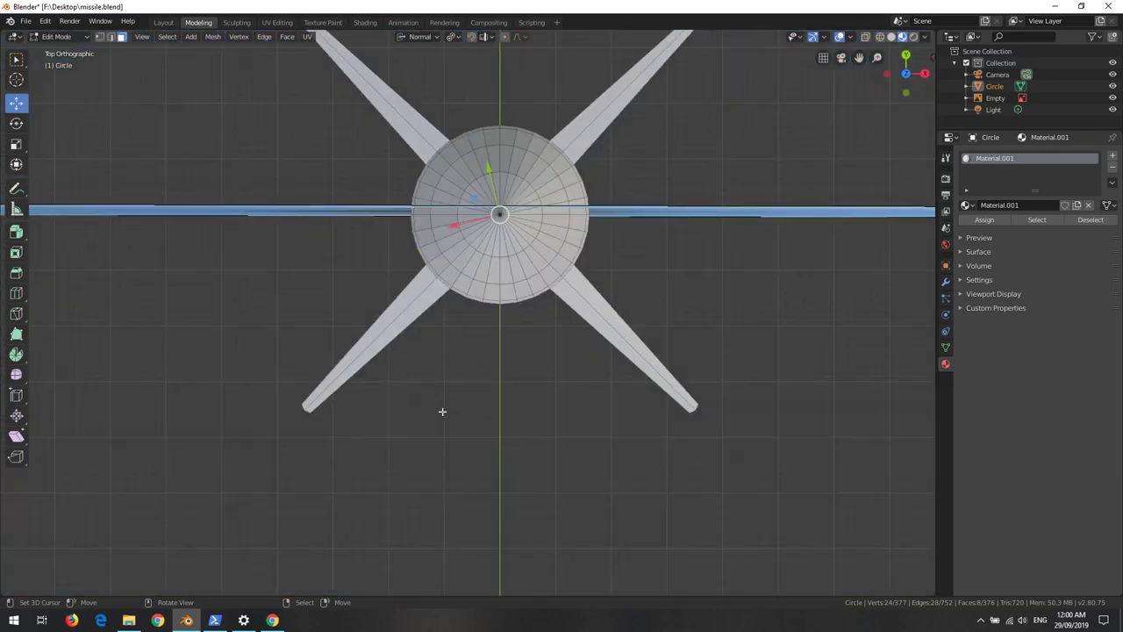
{"action": "middle_click_drag", "start_coordinate": [442, 412], "coordinate": [431, 348]}
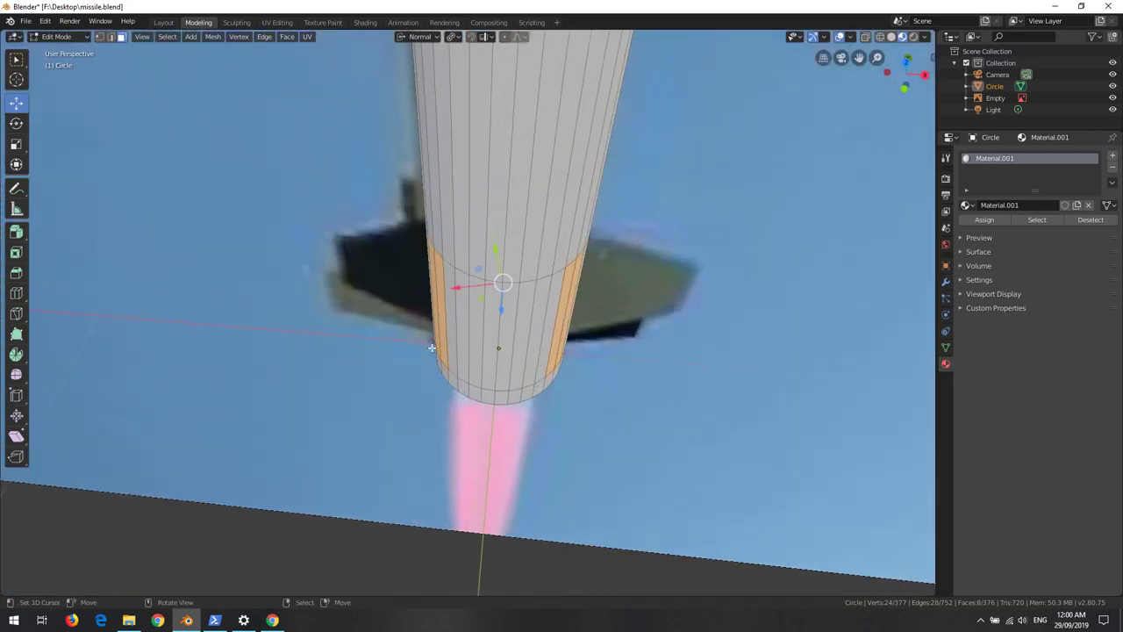
{"action": "key", "text": "KP_7"}
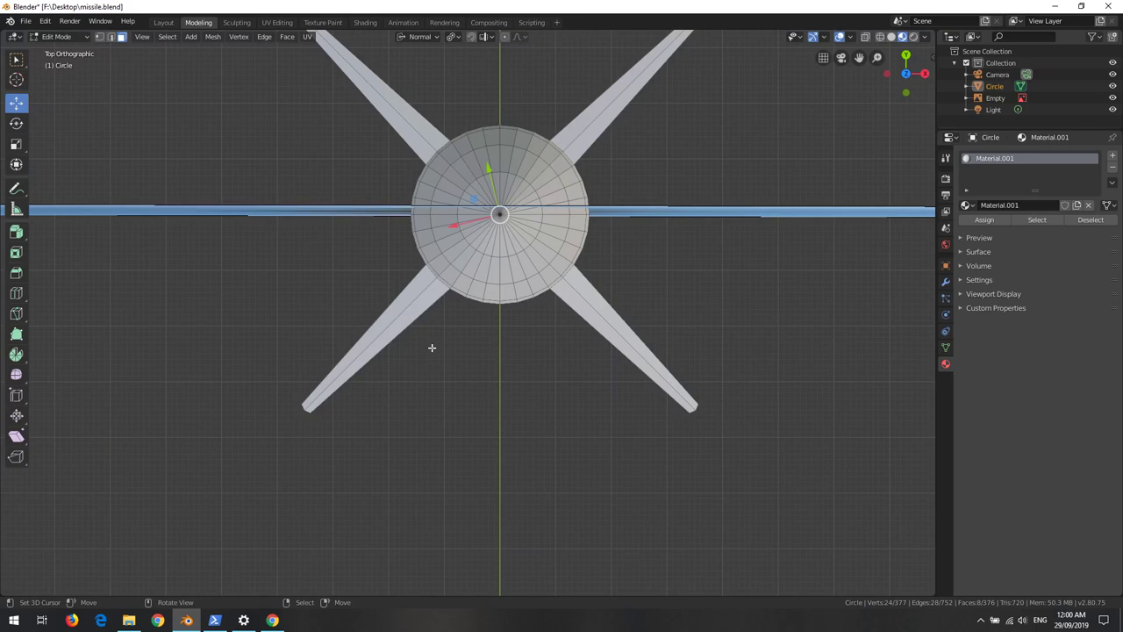
{"action": "key", "text": "KP_Decimal"}
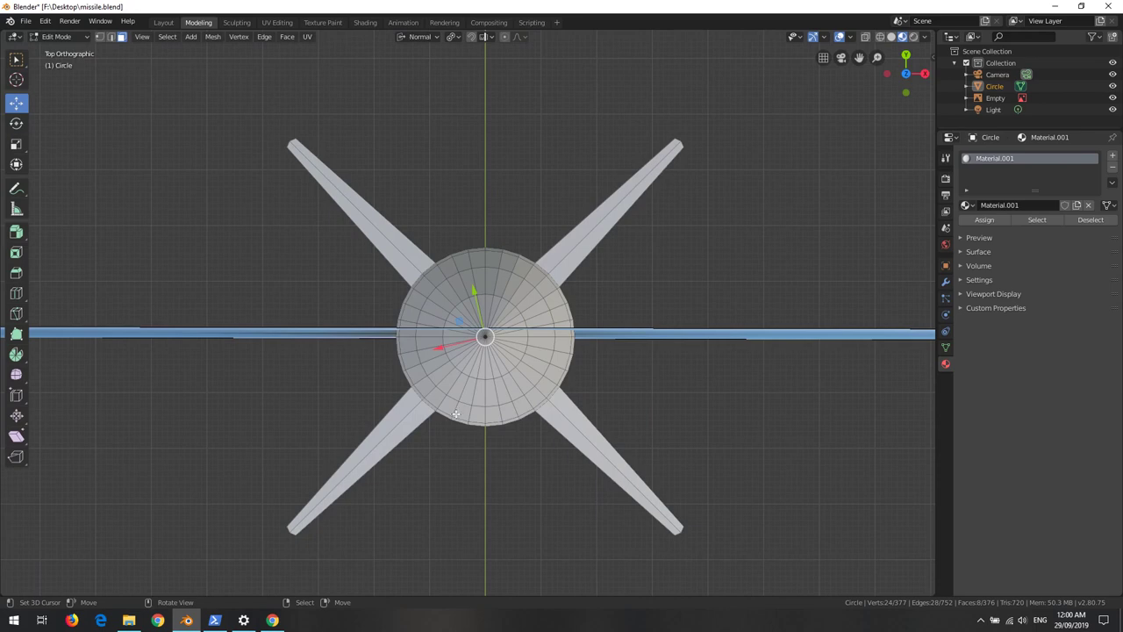
{"action": "key", "text": "z"}
{"action": "left_click", "coordinate": [376, 410]}
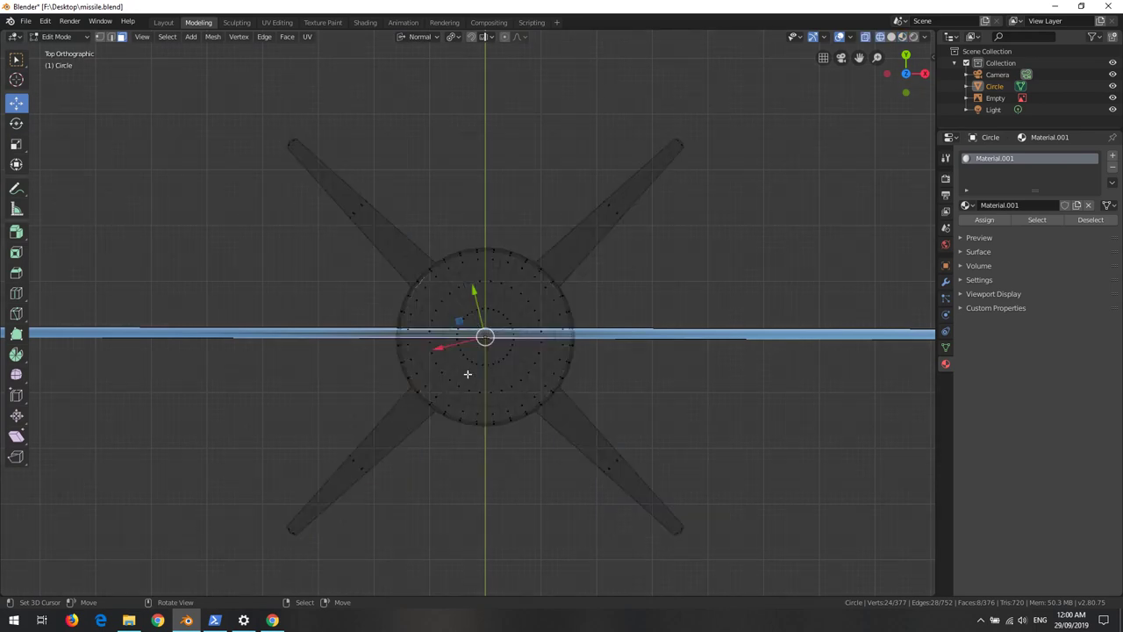
{"action": "key", "text": "e"}
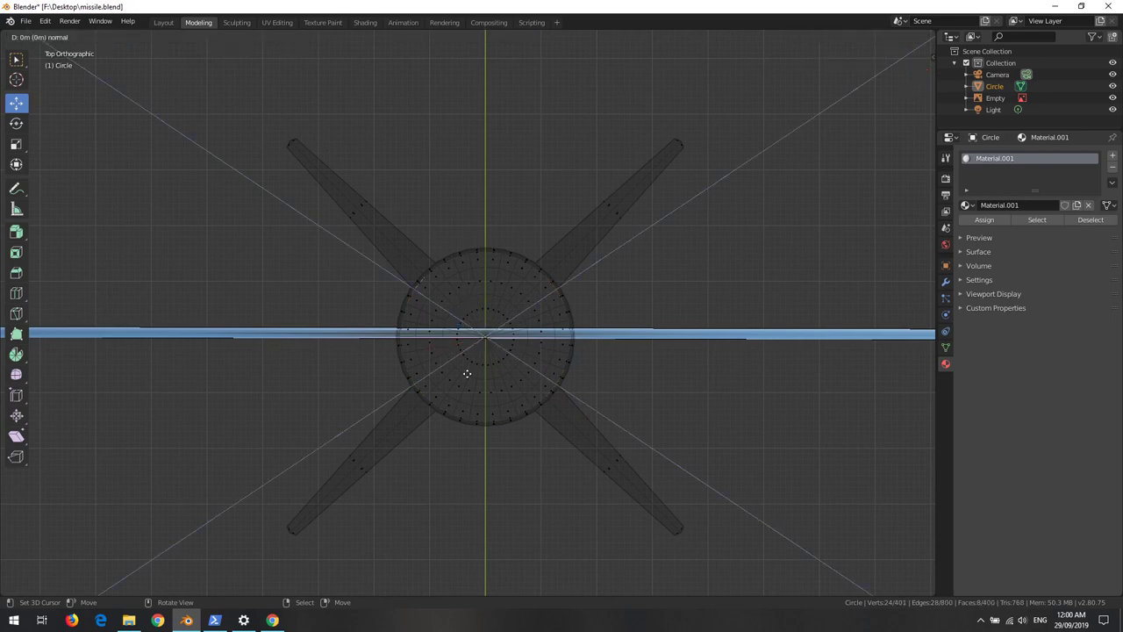
{"action": "key", "text": "z"}
{"action": "left_click", "coordinate": [467, 374]}
{"action": "key", "text": "e"}
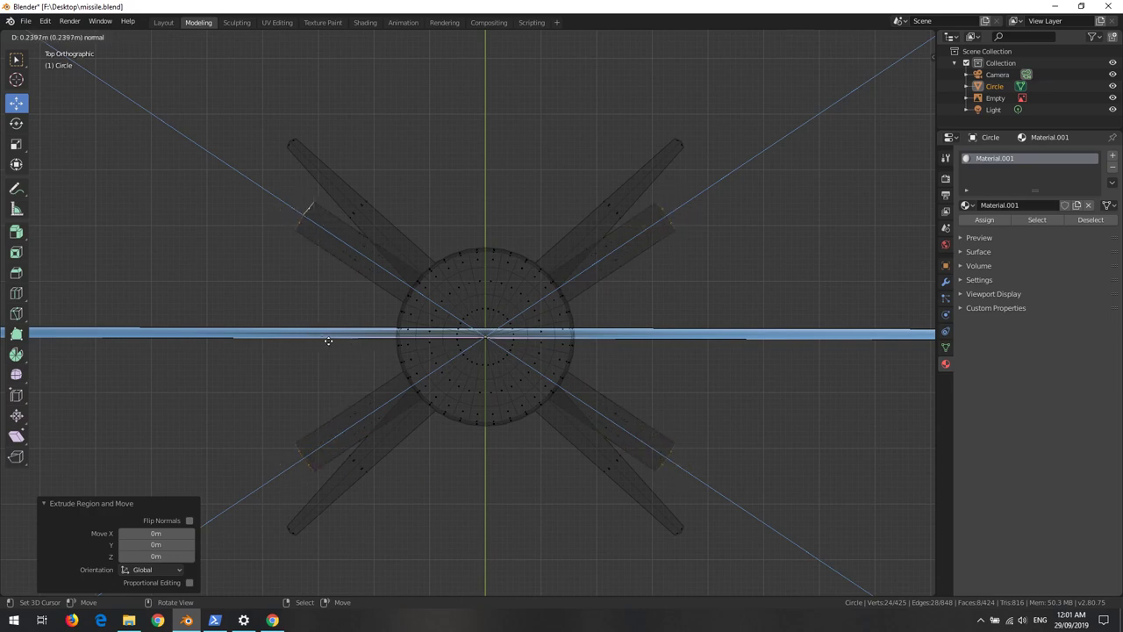
{"action": "left_click", "coordinate": [329, 340]}
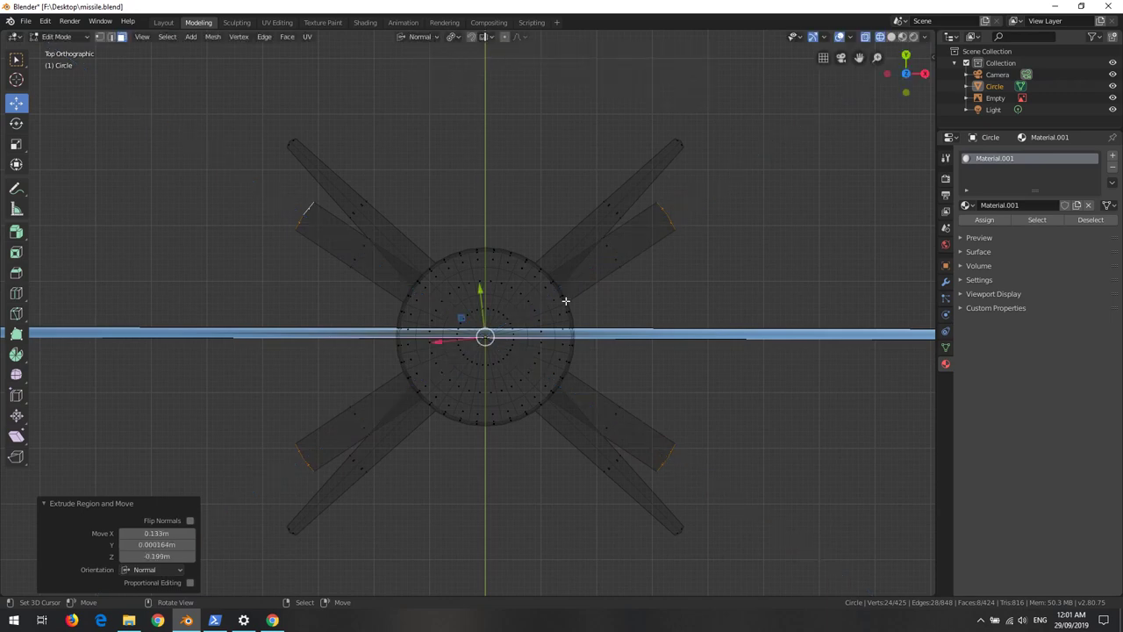
Step: Compare the extruded rear fins with the reference in front view and return the viewport to shaded display
{"action": "key", "text": "KP_1"}
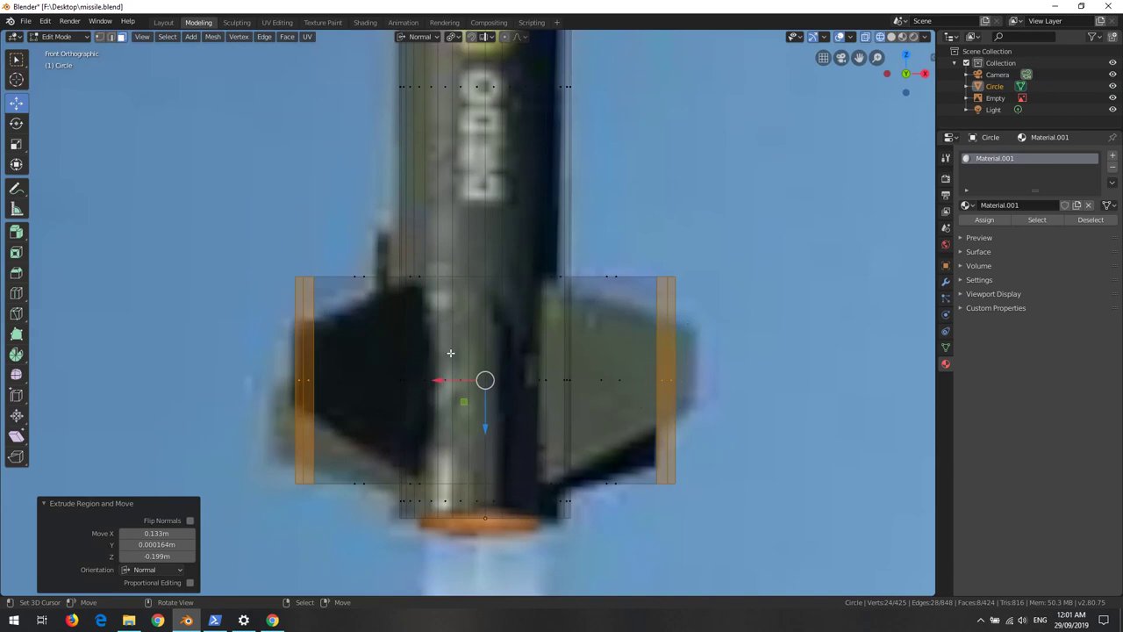
{"action": "key", "text": "z"}
{"action": "left_click", "coordinate": [551, 437]}
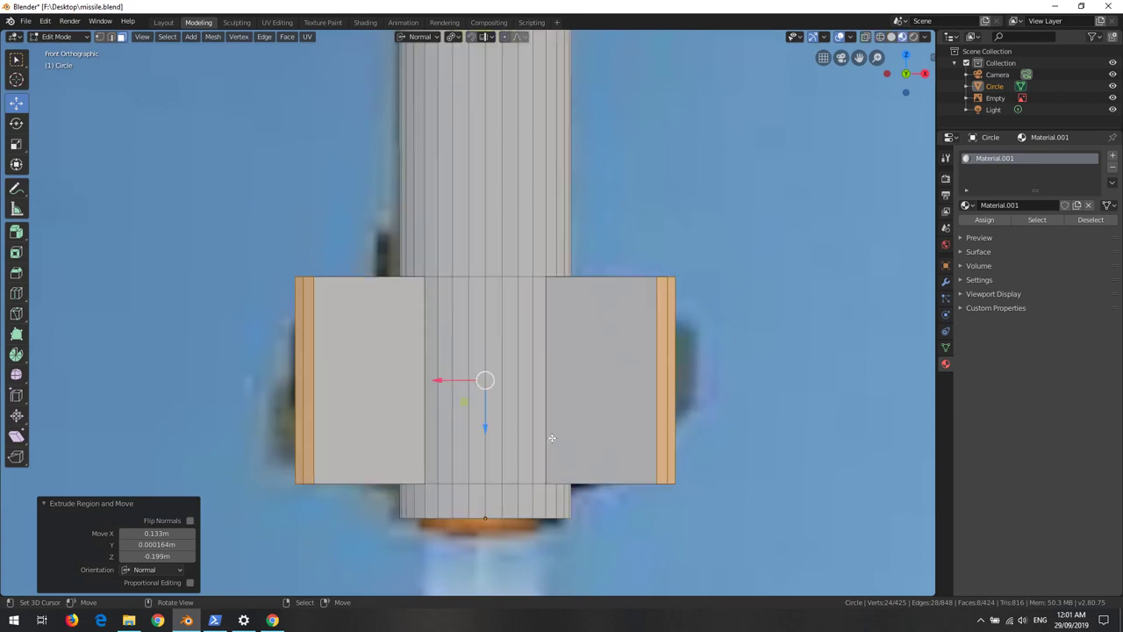
{"action": "middle_click_drag", "start_coordinate": [554, 366], "coordinate": [427, 404]}
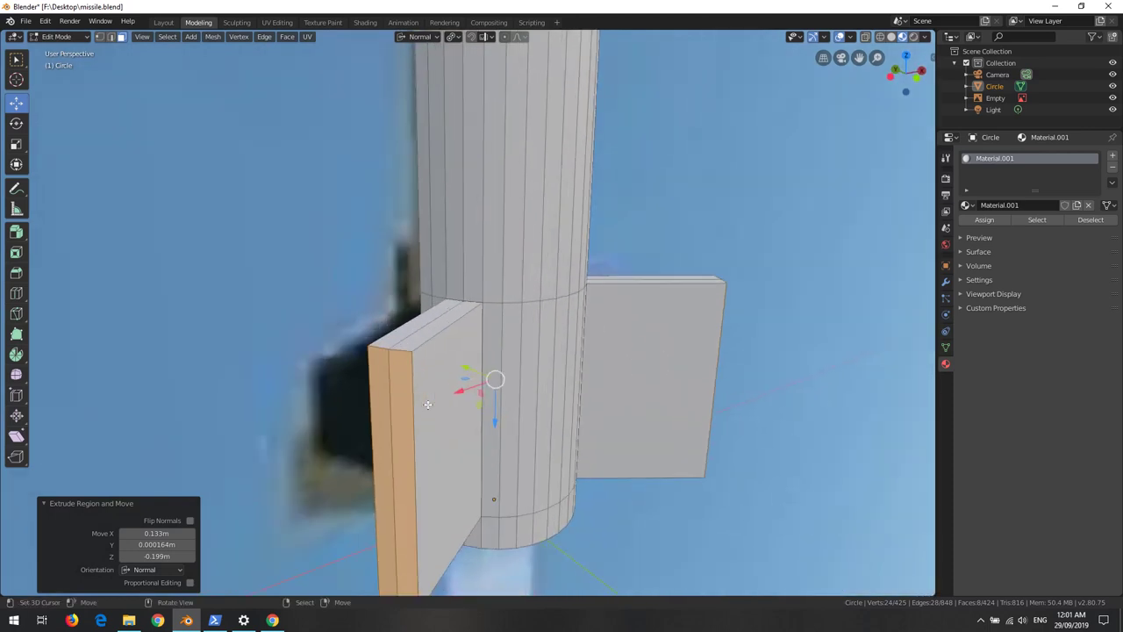
Step: Switch to edge selection and select the two upper and two lower short edges at the outer end of one rear fin
{"action": "left_click", "coordinate": [409, 391]}
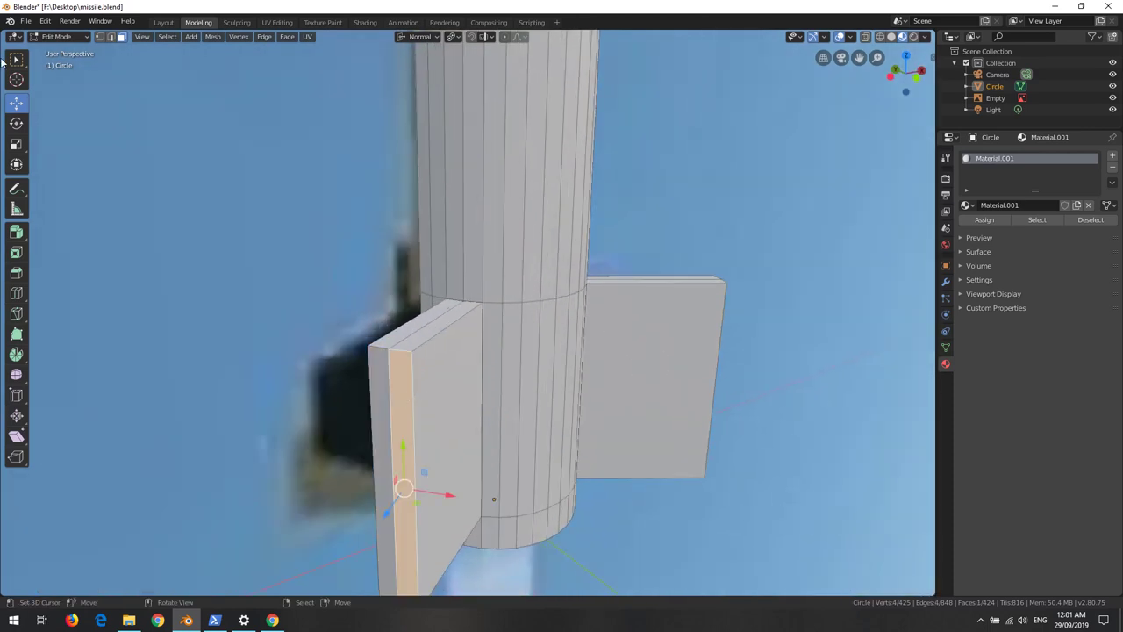
{"action": "left_click", "coordinate": [111, 37]}
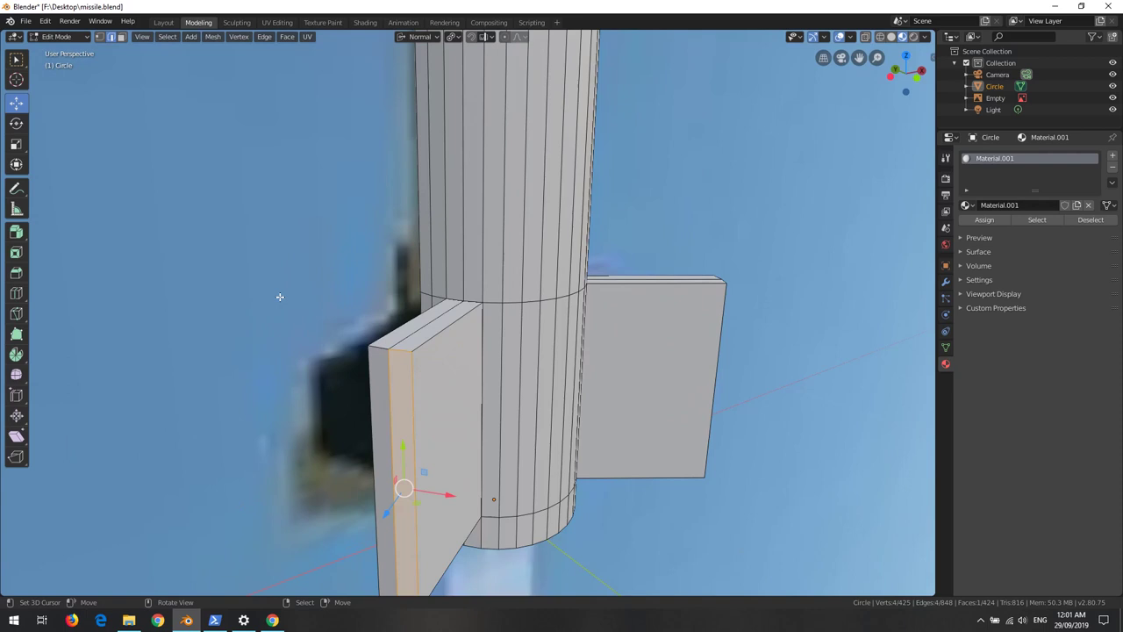
{"action": "left_click", "coordinate": [410, 418]}
{"action": "left_click", "coordinate": [368, 395], "text": "shift"}
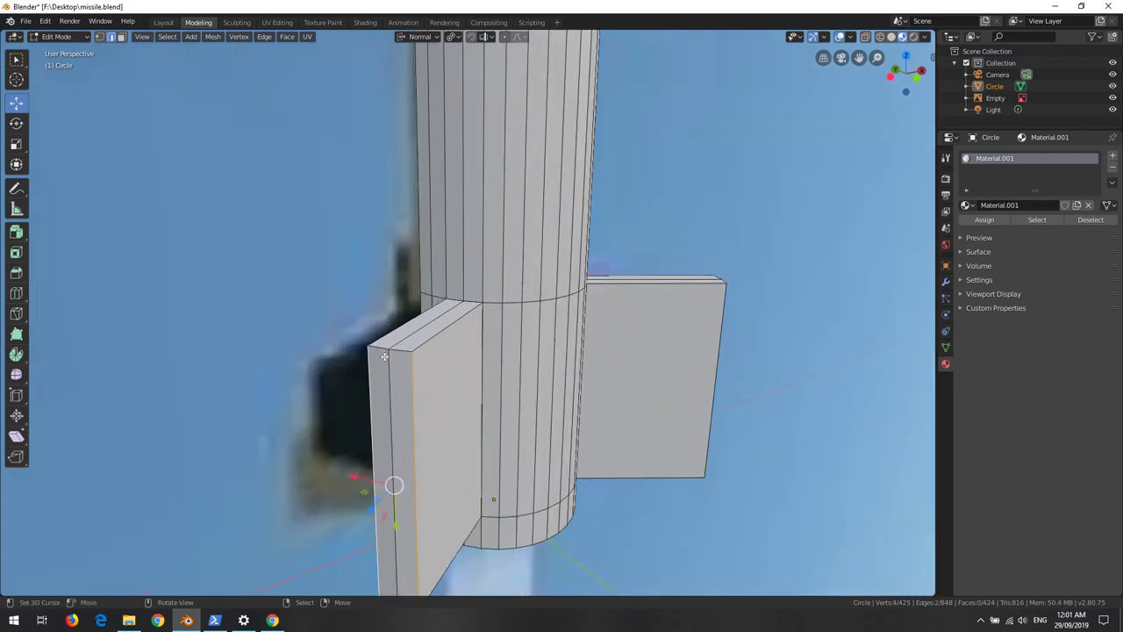
{"action": "left_click", "coordinate": [384, 355]}
{"action": "left_click", "coordinate": [394, 350], "text": "shift"}
{"action": "middle_click_drag", "start_coordinate": [394, 351], "coordinate": [388, 404]}
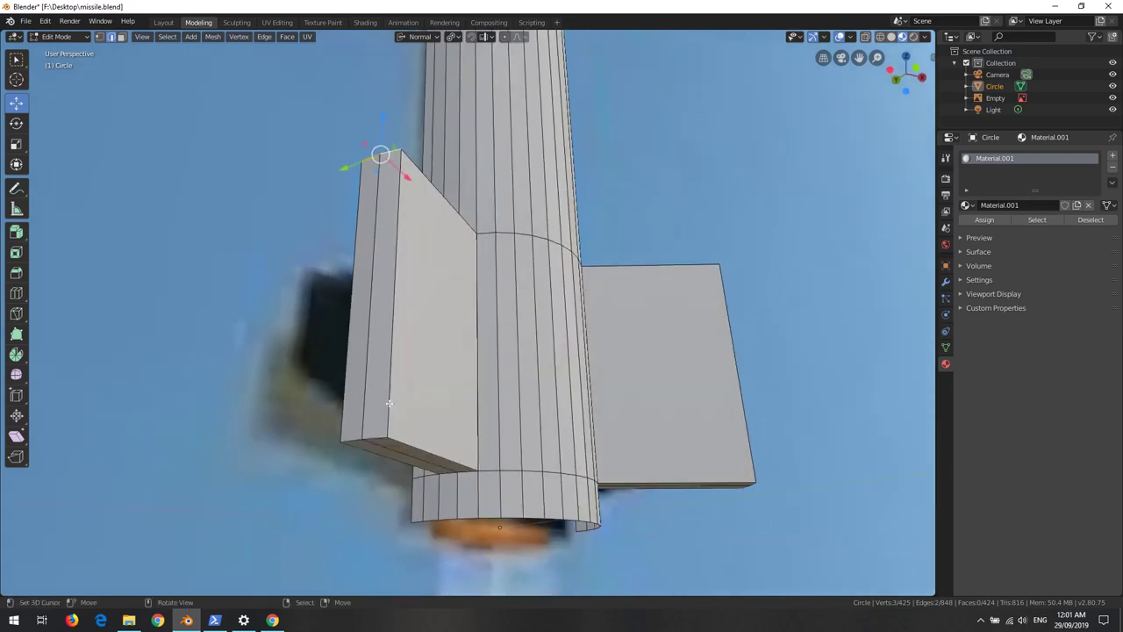
{"action": "left_click", "coordinate": [356, 435], "text": "shift"}
{"action": "left_click", "coordinate": [368, 435], "text": "shift"}
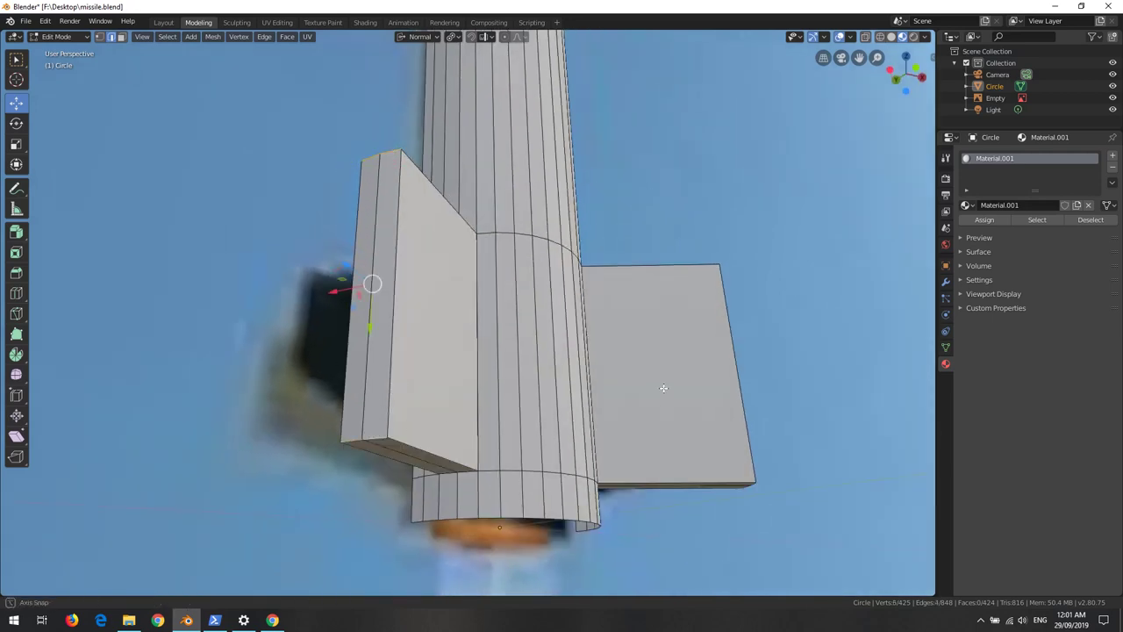
Step: Try to scale the selected short edges at the rear fin's outer end along the normal Z axis
{"action": "middle_click_drag", "start_coordinate": [663, 388], "coordinate": [511, 458]}
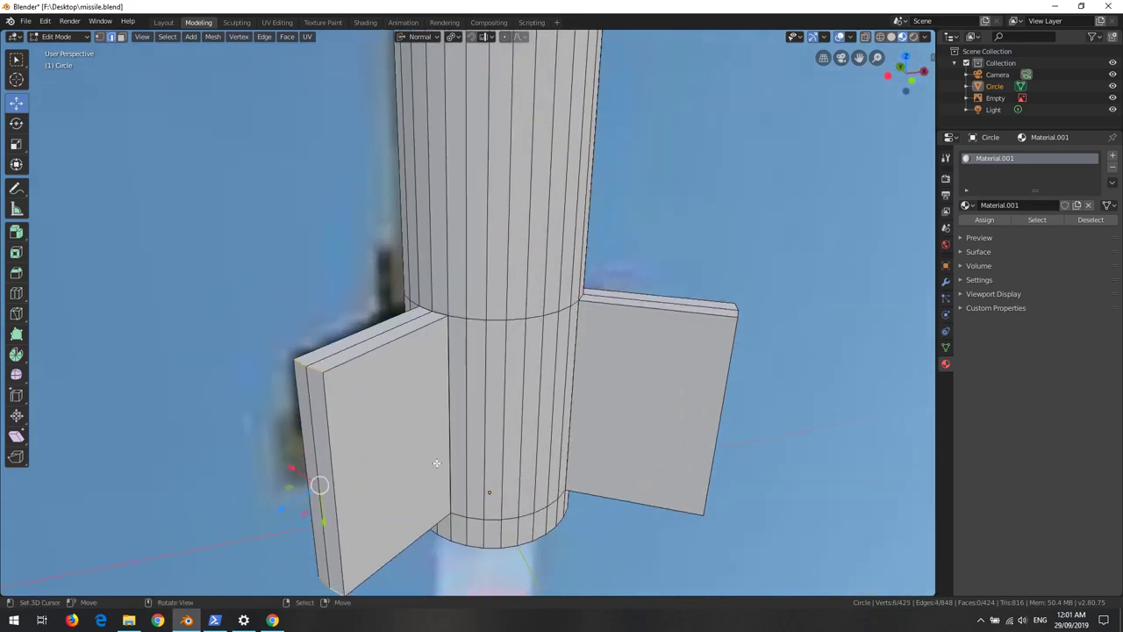
{"action": "key", "text": "s"}
{"action": "key", "text": "z"}
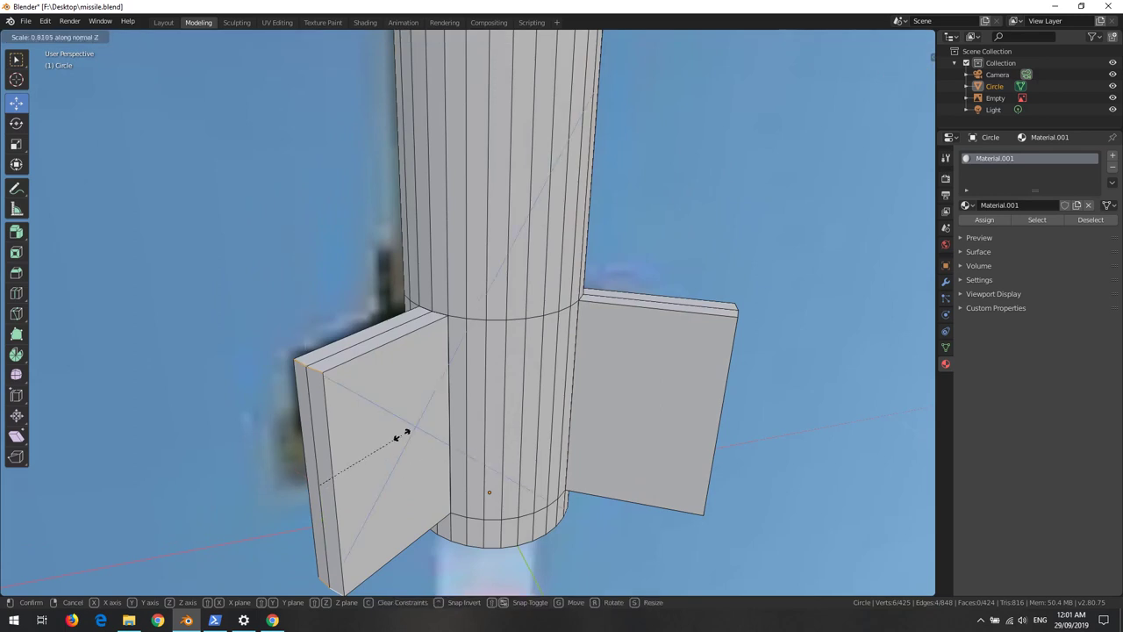
{"action": "left_click", "coordinate": [524, 466]}
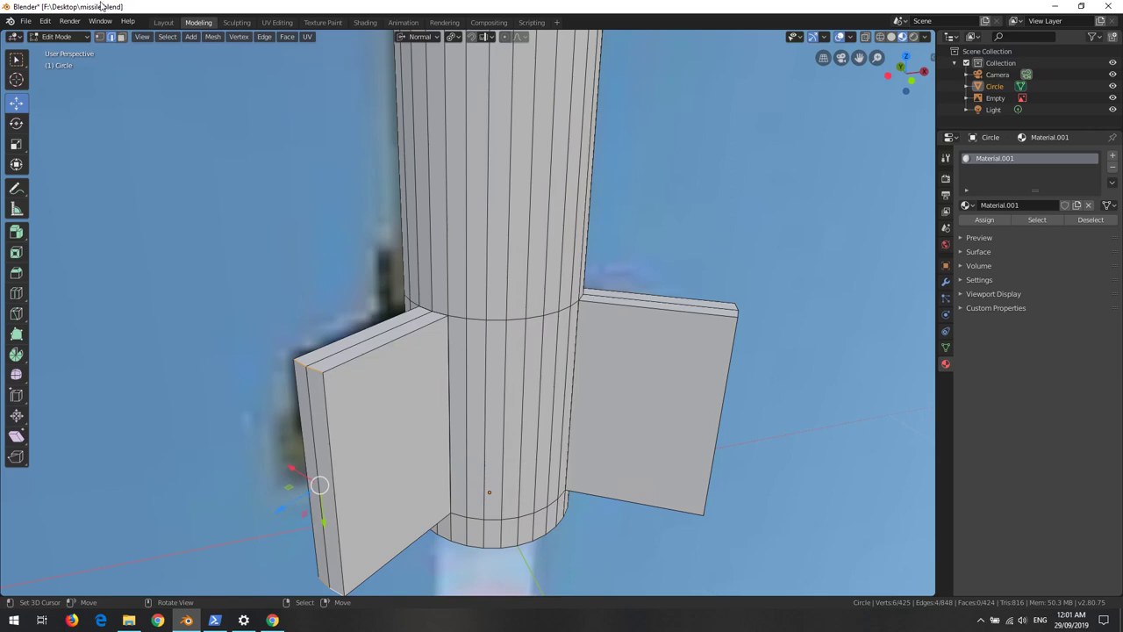
Step: Try to Push/Pull the fin's selected short outer edges along the normal Z, normal Y and global Y axes
{"action": "left_click", "coordinate": [212, 36]}
{"action": "mouse_move", "coordinate": [231, 60]}
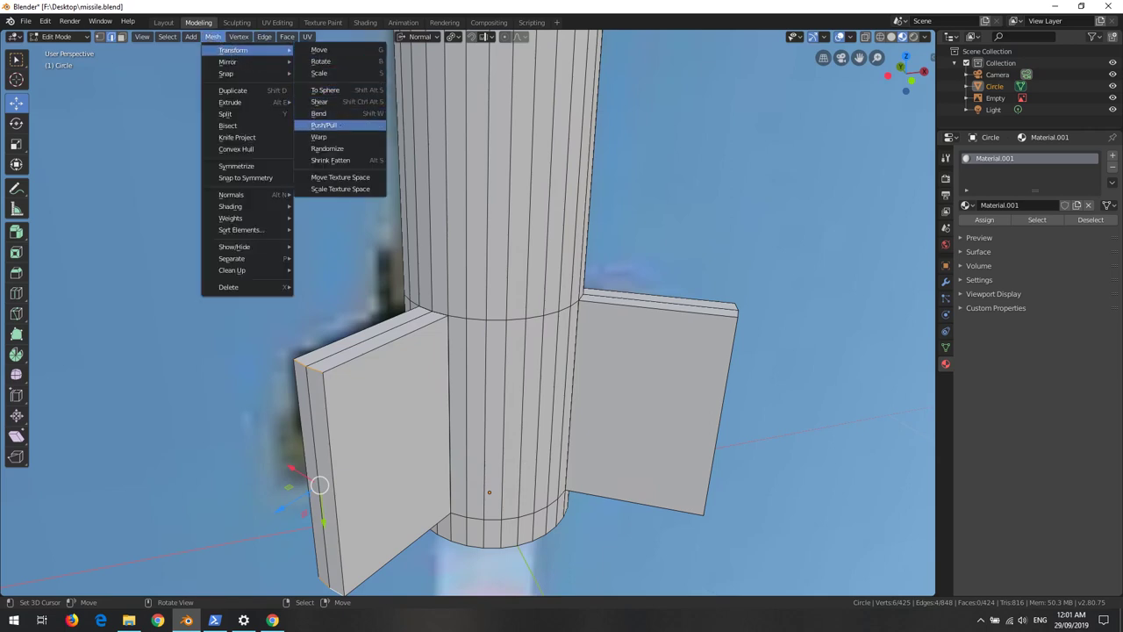
{"action": "left_click", "coordinate": [323, 124]}
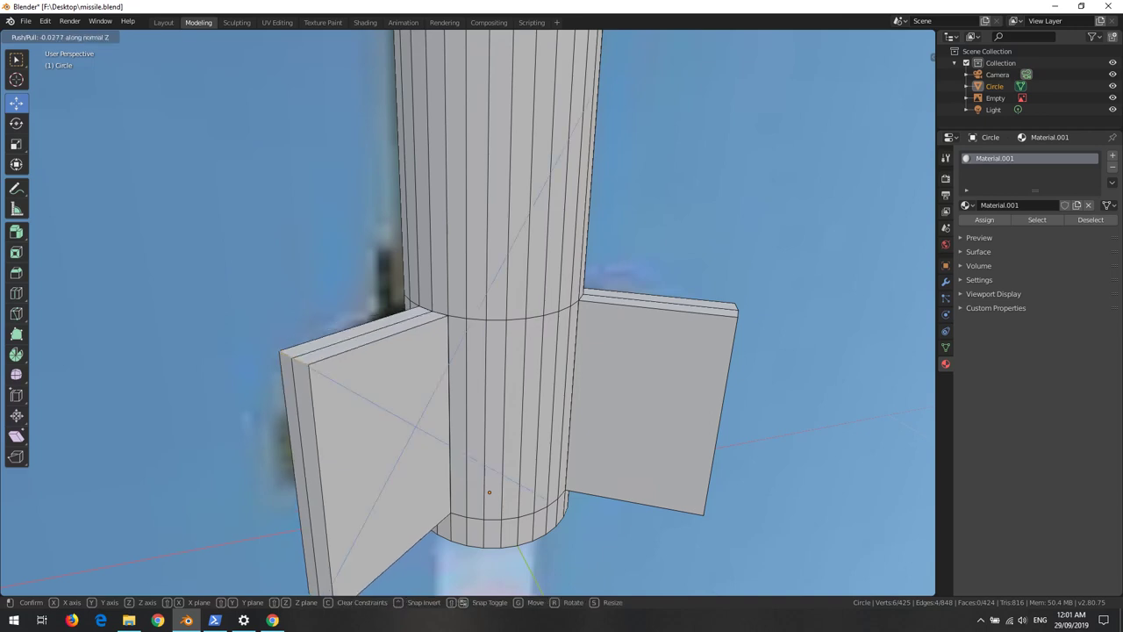
{"action": "key", "text": "z"}
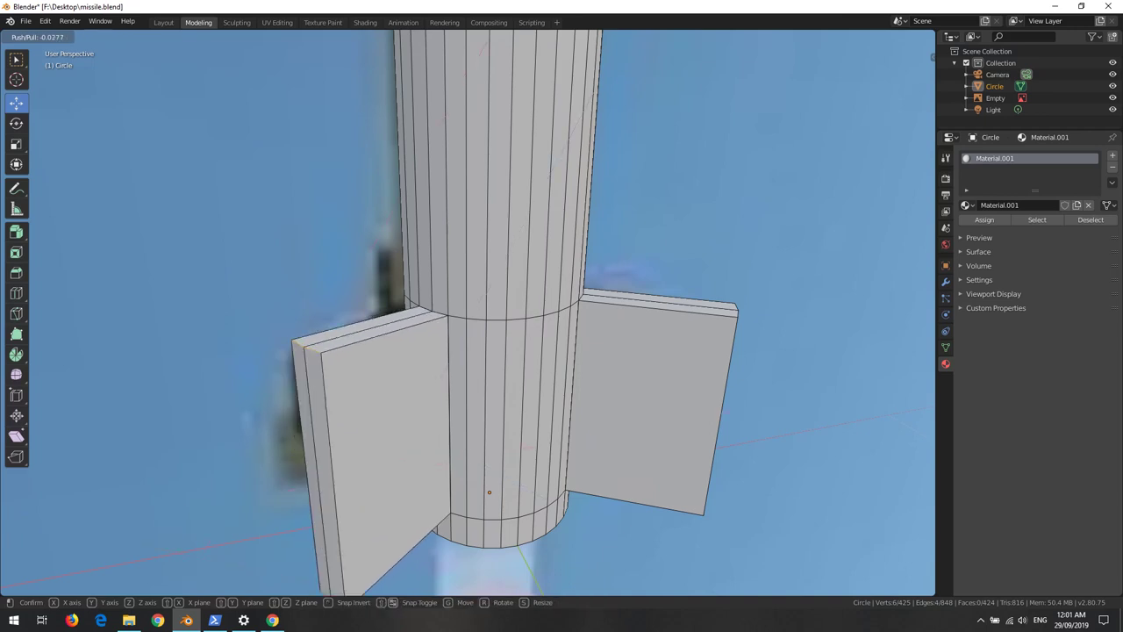
{"action": "key", "text": "y"}
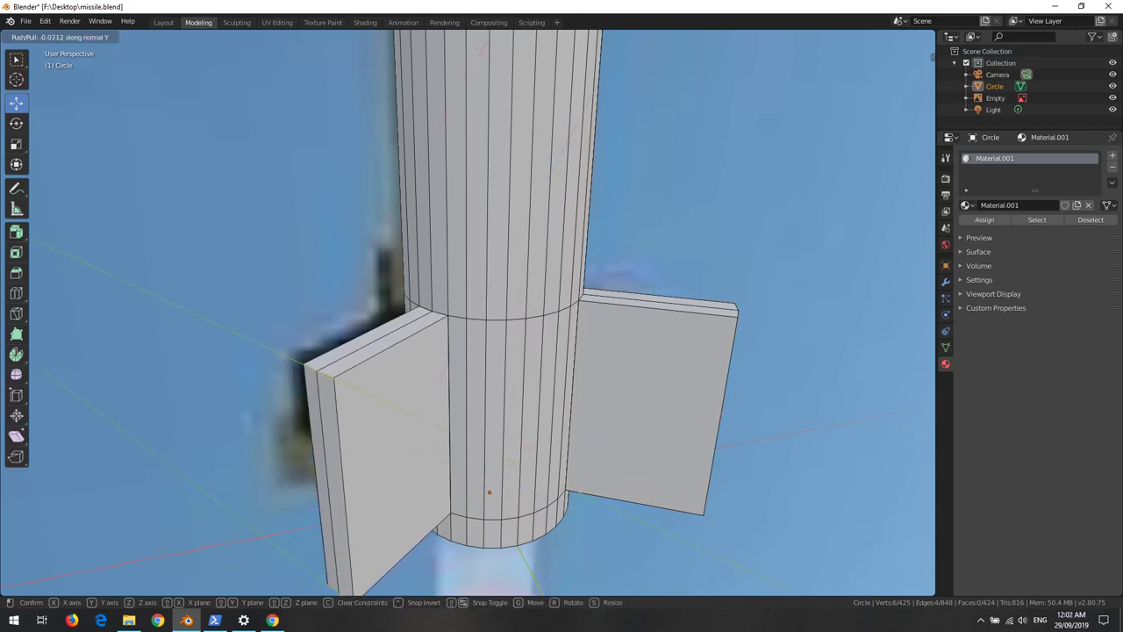
{"action": "key", "text": "y"}
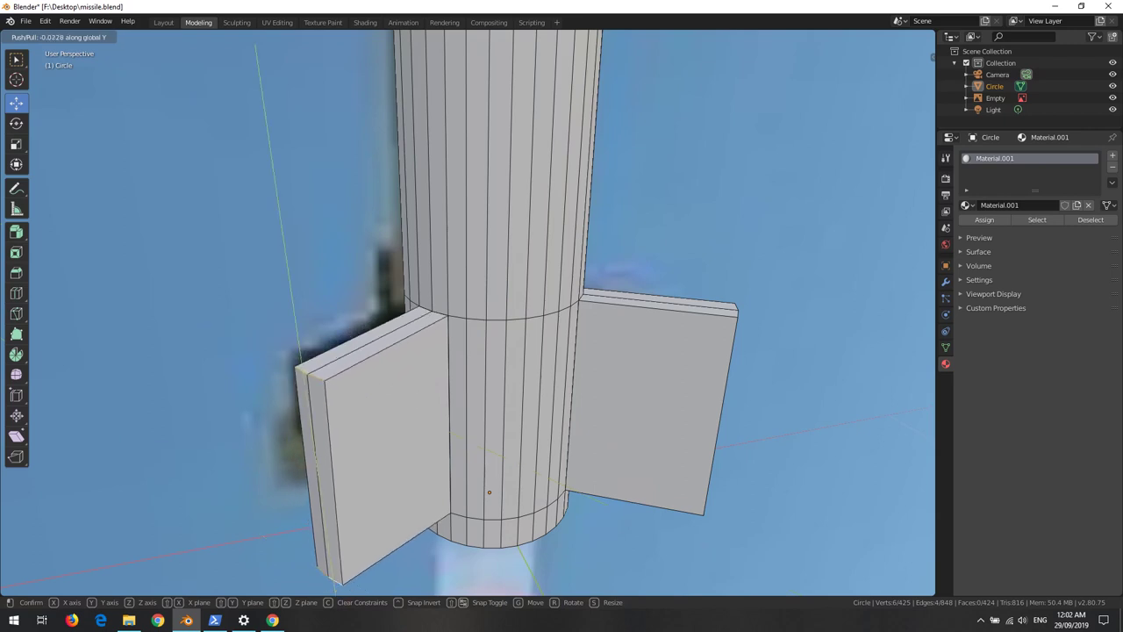
{"action": "left_click", "coordinate": [345, 135]}
Step: Set the transform orientation to Local and the pivot point to Median Point
{"action": "left_click", "coordinate": [421, 37]}
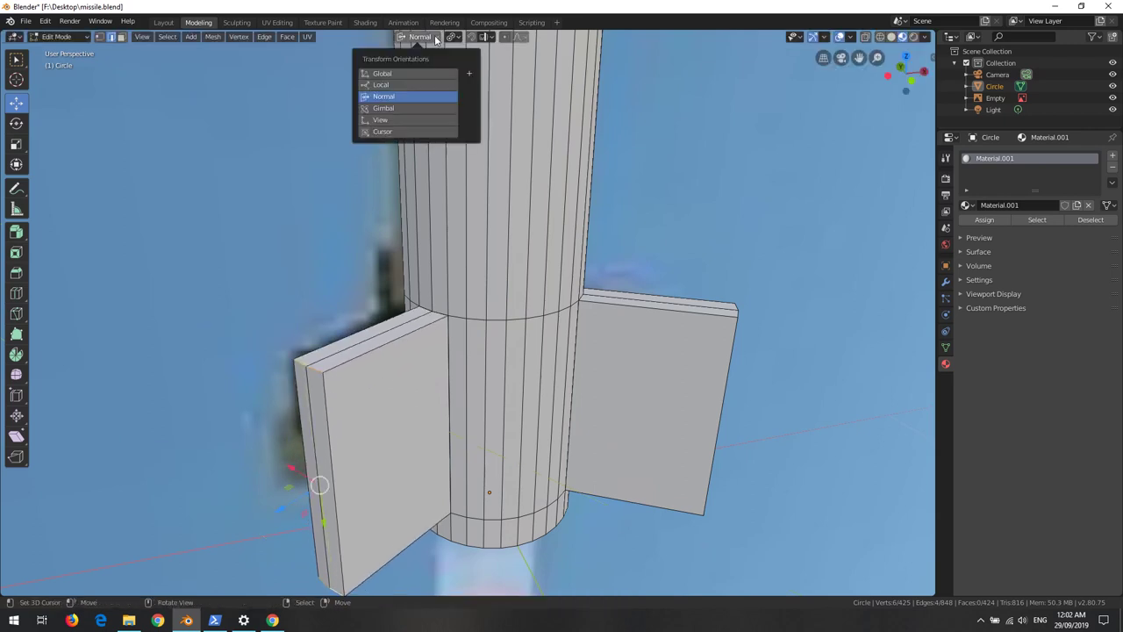
{"action": "left_click", "coordinate": [406, 83]}
{"action": "left_click", "coordinate": [455, 38]}
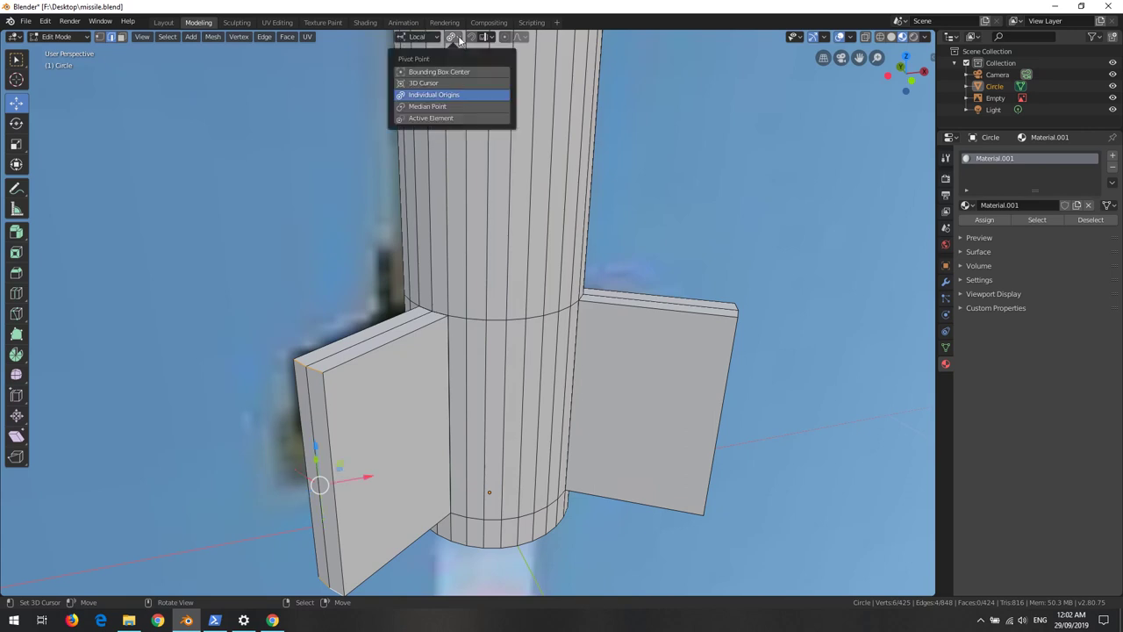
{"action": "left_click", "coordinate": [430, 106]}
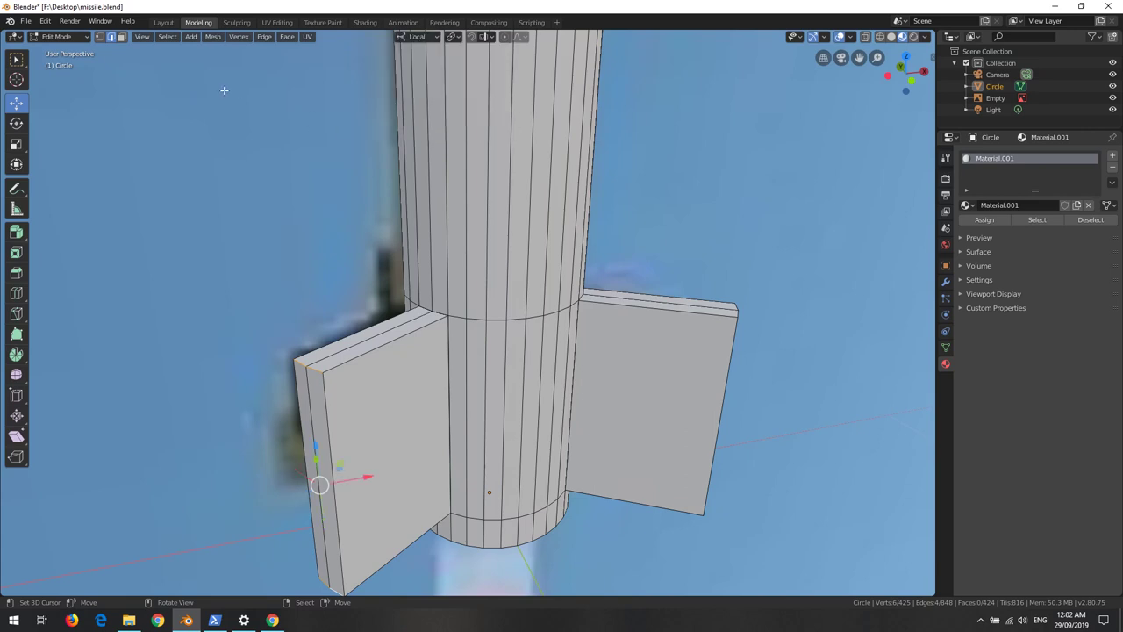
Step: Try to Push/Pull the short outer fin edges with the Local orientation and Median Point pivot
{"action": "left_click", "coordinate": [212, 36]}
{"action": "mouse_move", "coordinate": [221, 51]}
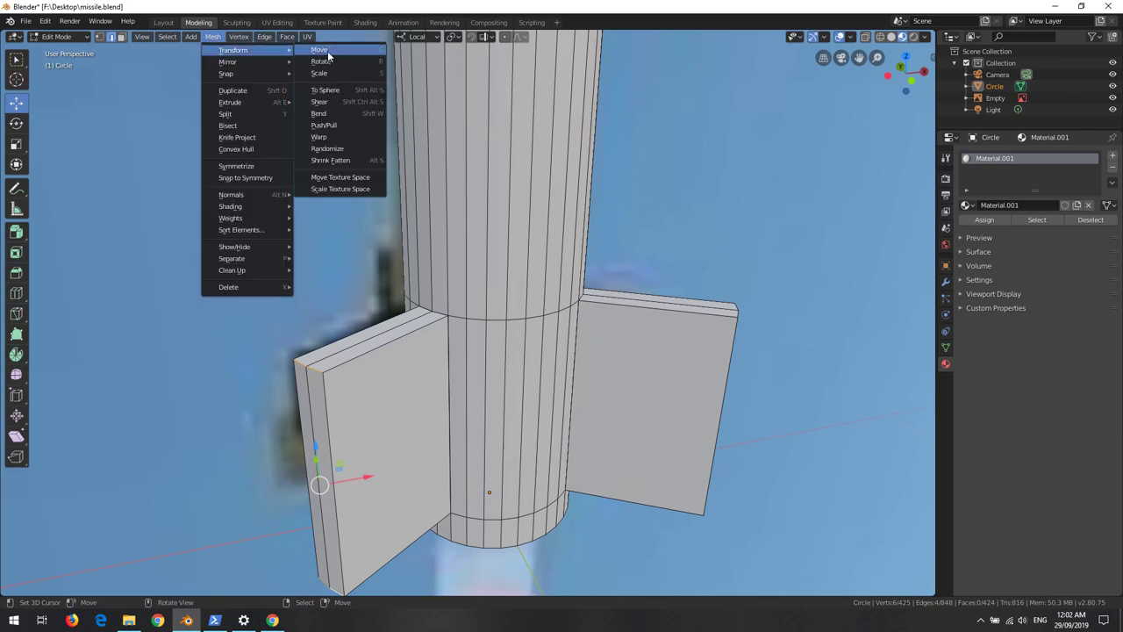
{"action": "left_click", "coordinate": [335, 126]}
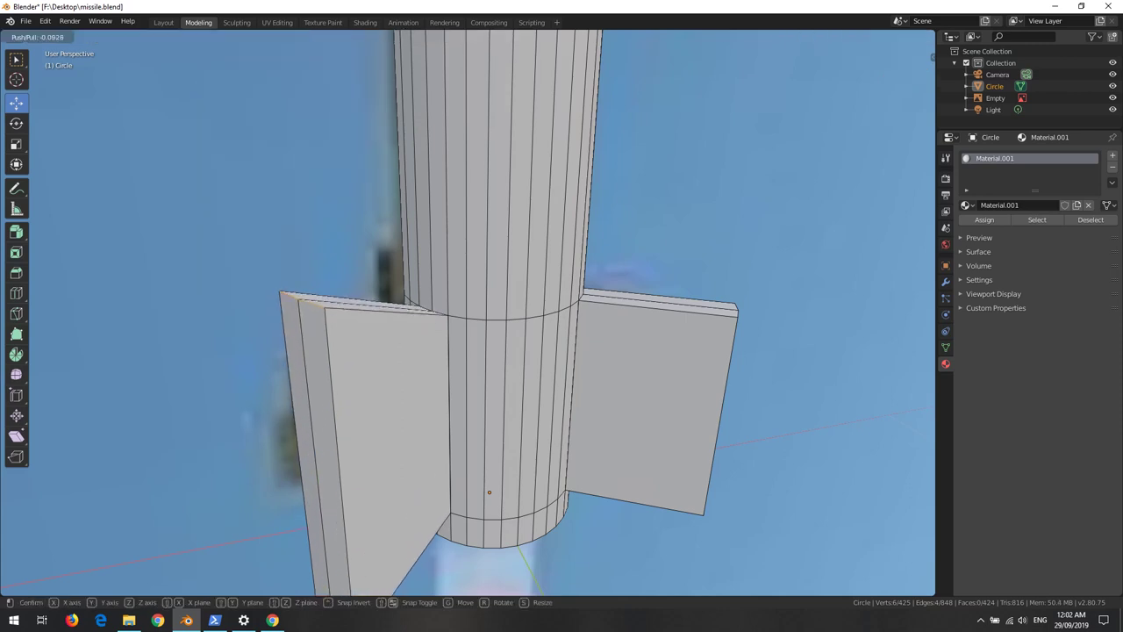
{"action": "right_click", "coordinate": [324, 148]}
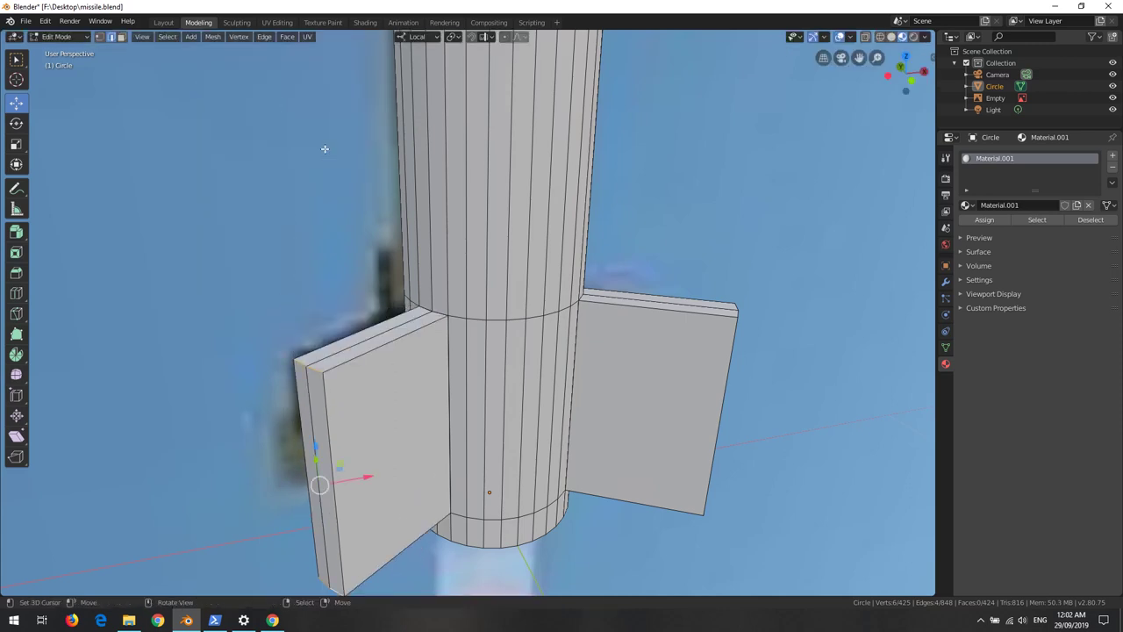
Step: Select the two long outer edges on either side of the rear fin's end face
{"action": "left_click", "coordinate": [321, 400], "text": "shift"}
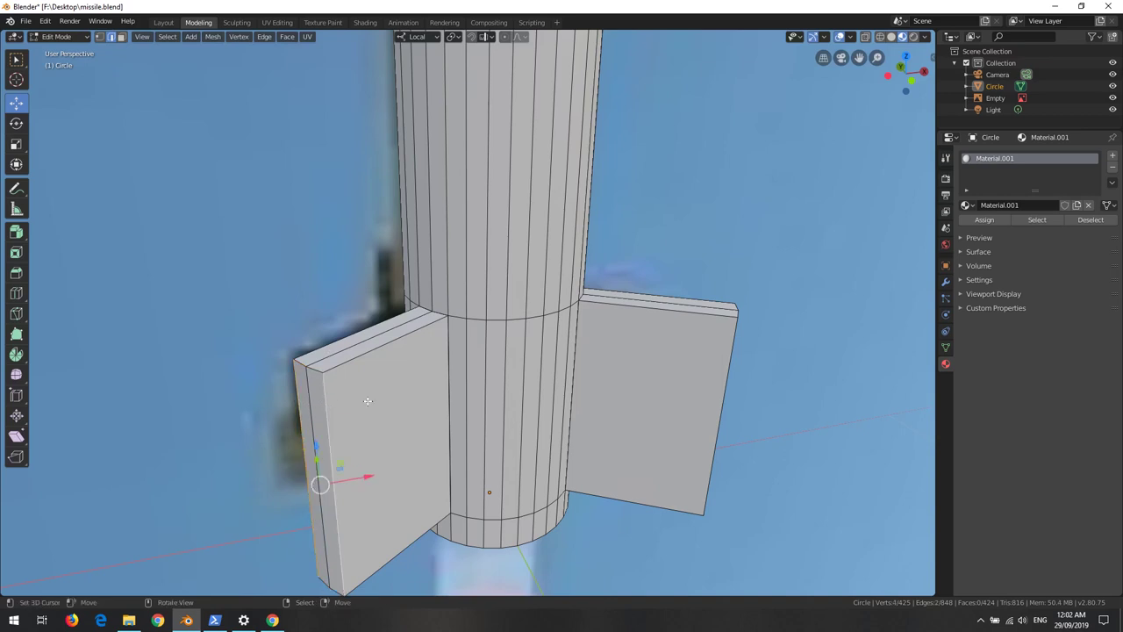
{"action": "scroll", "coordinate": [326, 402], "scroll_direction": "down", "scroll_amount": 3}
{"action": "scroll", "coordinate": [389, 435], "scroll_direction": "up", "scroll_amount": 2}
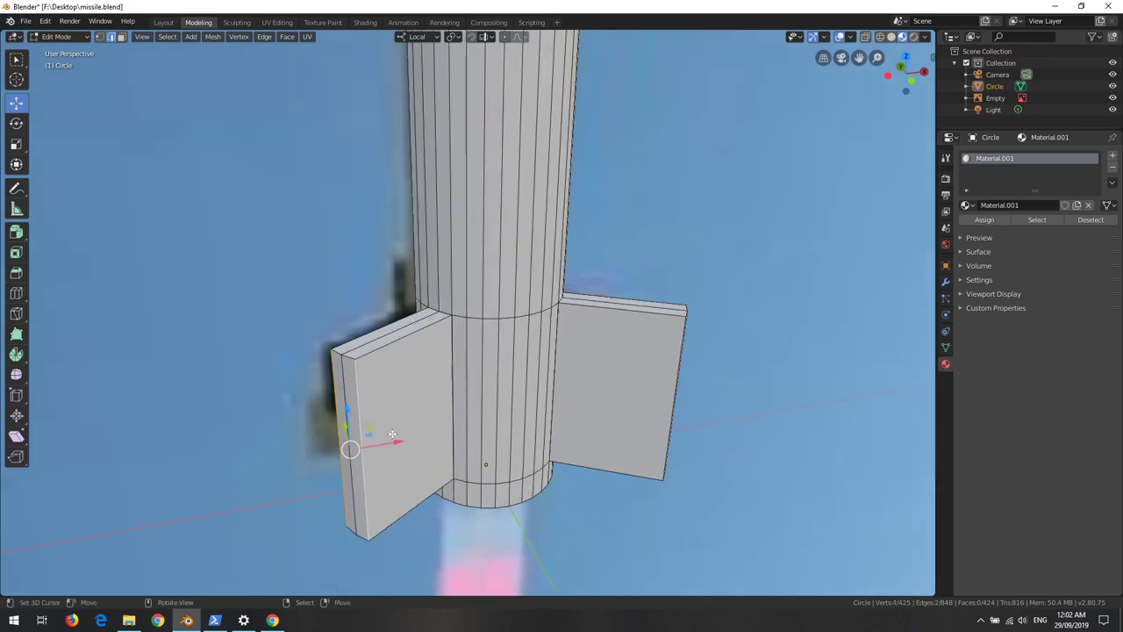
Step: Try to Push/Pull the fin's two long outer edges freely and along the X, Y and Z axes
{"action": "key", "text": "g"}
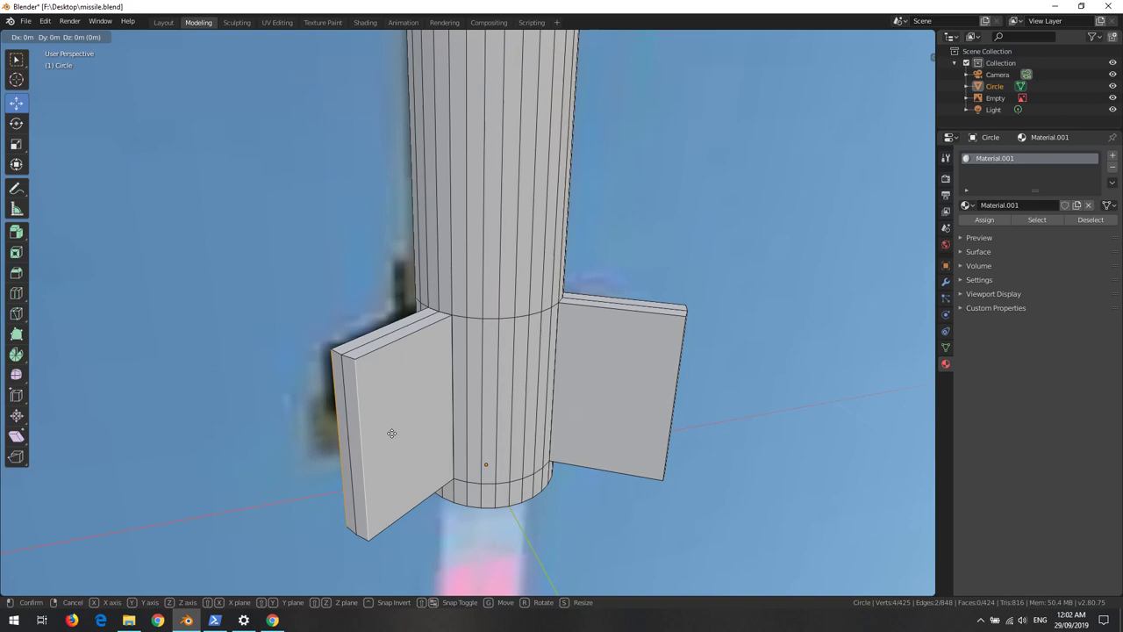
{"action": "right_click", "coordinate": [391, 432]}
{"action": "left_click", "coordinate": [213, 37]}
{"action": "mouse_move", "coordinate": [224, 51]}
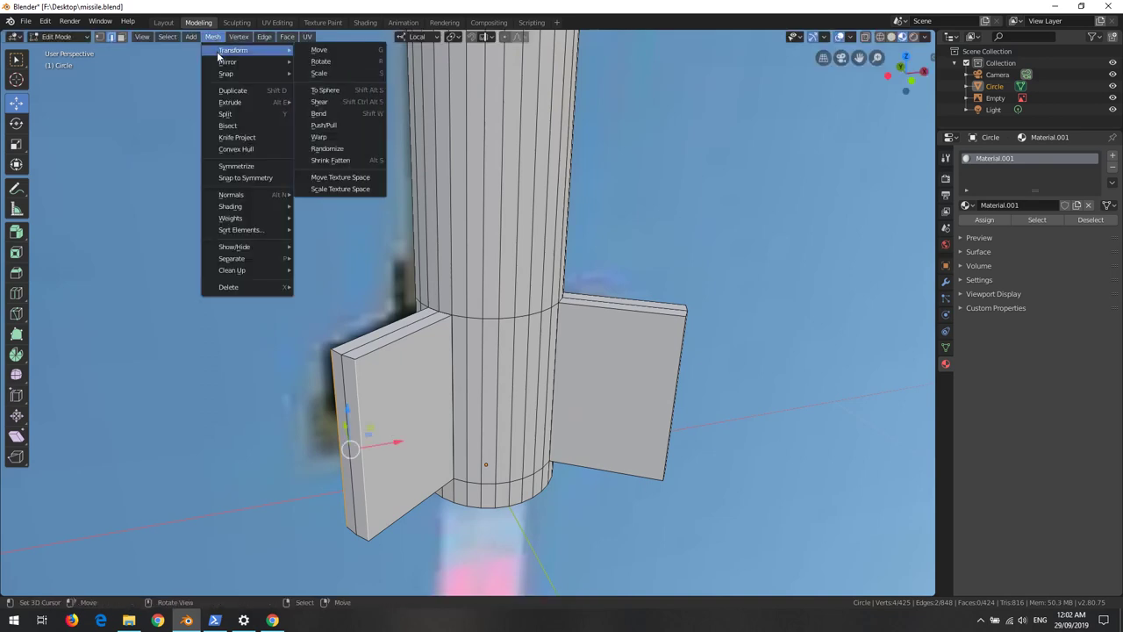
{"action": "left_click", "coordinate": [325, 125]}
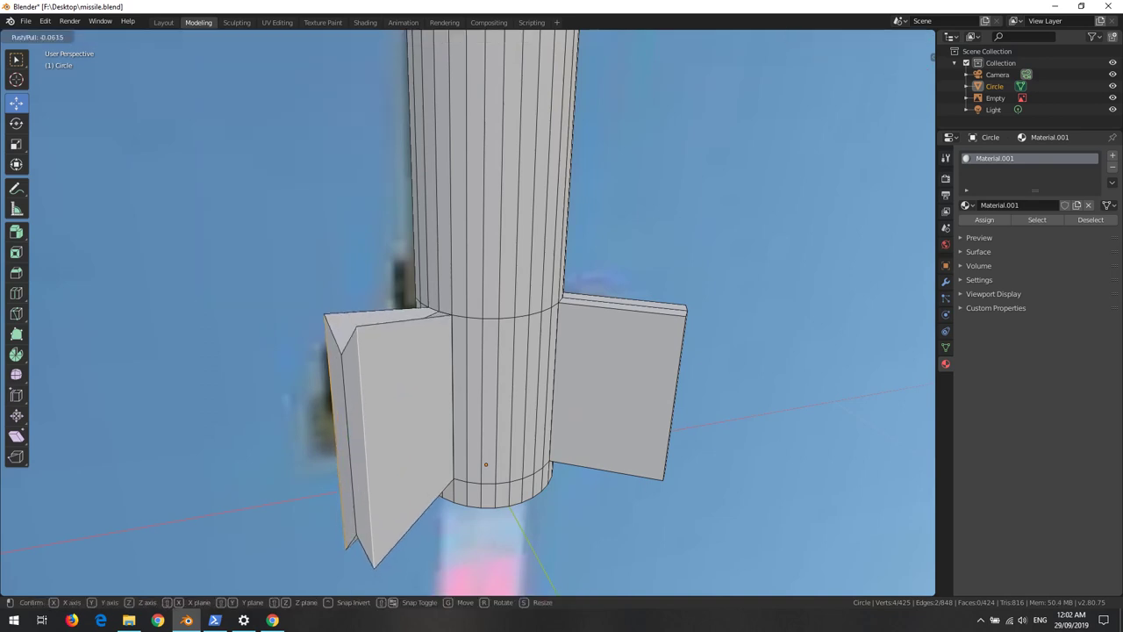
{"action": "key", "text": "x"}
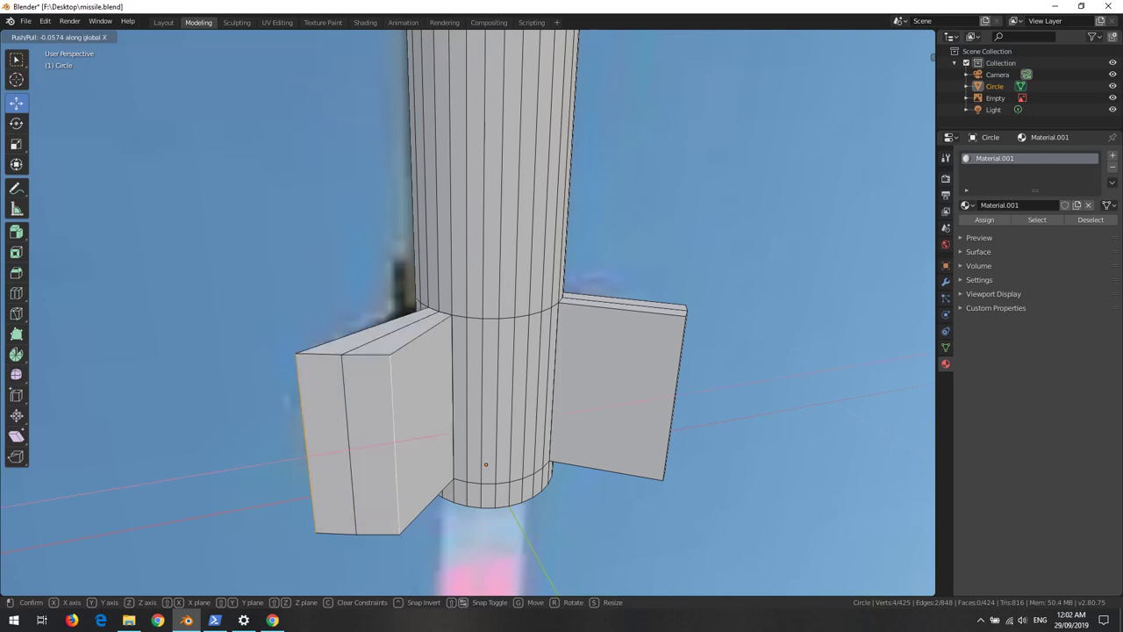
{"action": "key", "text": "y"}
{"action": "key", "text": "z"}
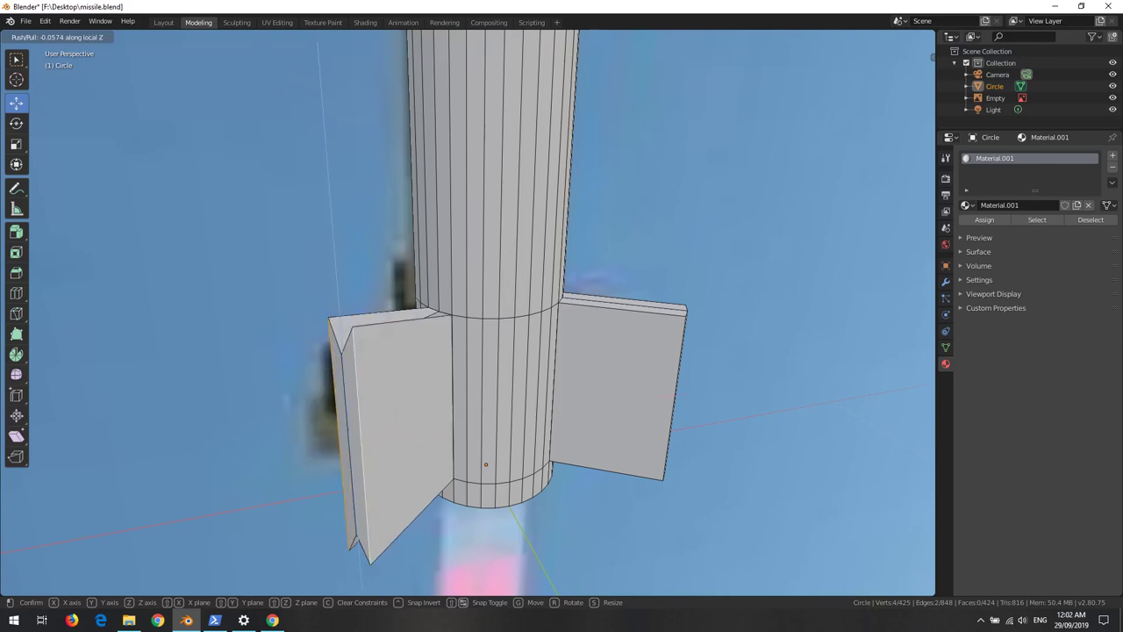
{"action": "key", "text": "Escape"}
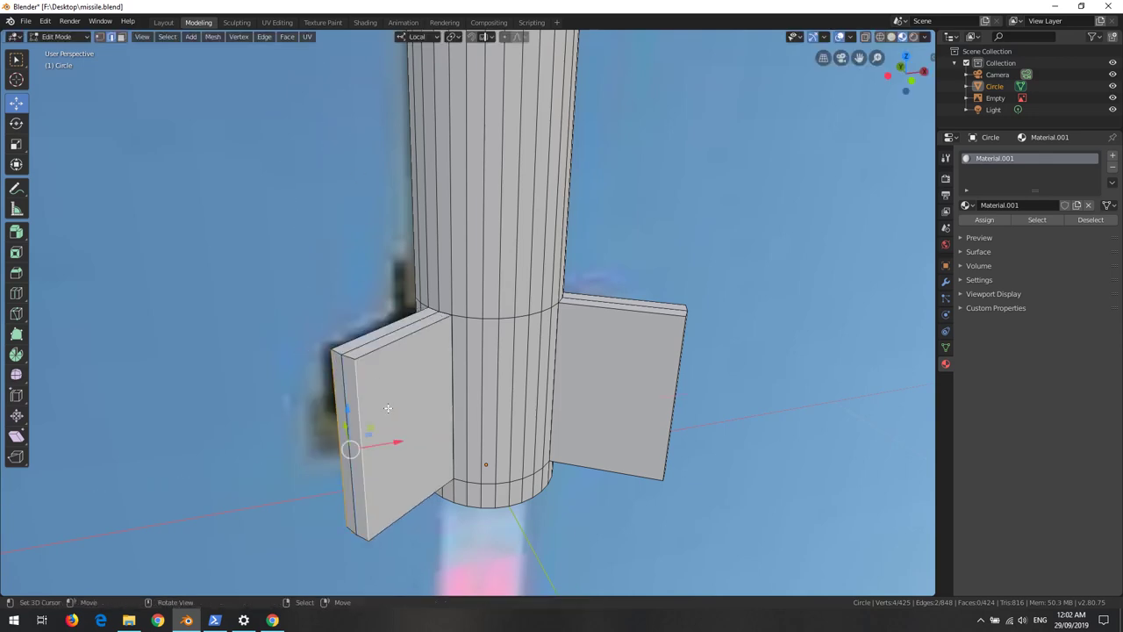
Step: Try to edge-slide the fin's two long outer edges toward the centre line of its end face
{"action": "key", "text": "g"}
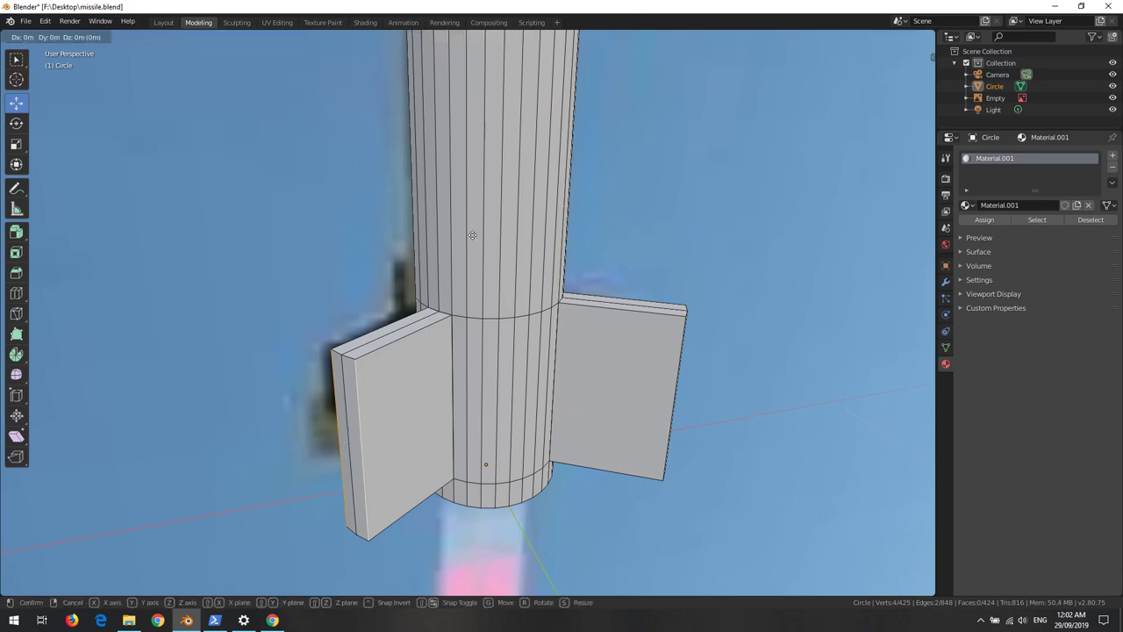
{"action": "key", "text": "g"}
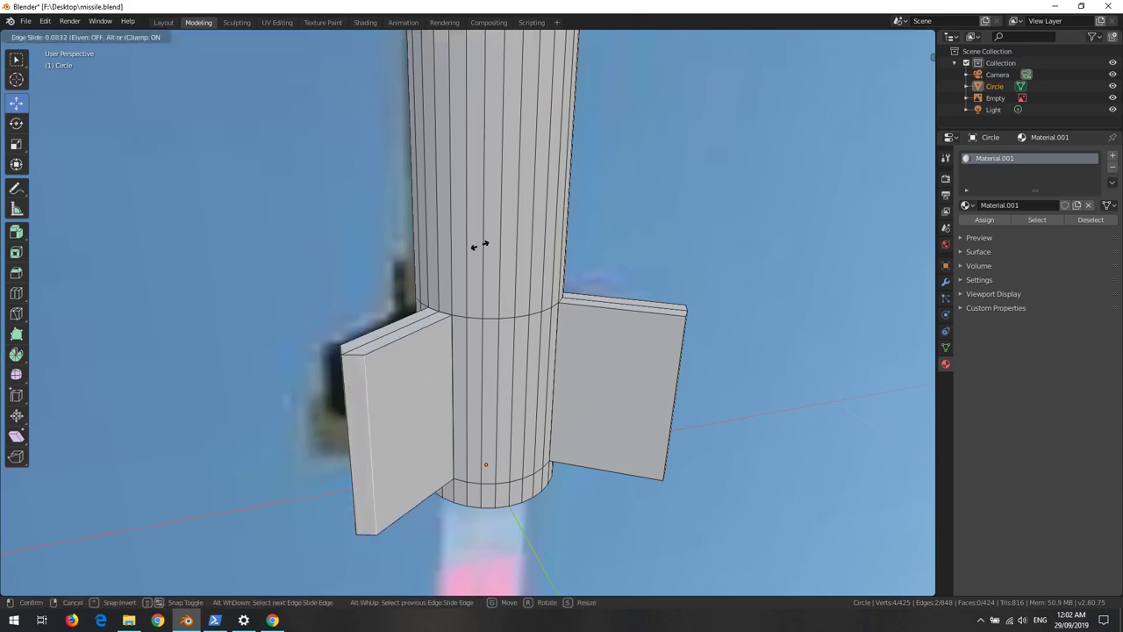
{"action": "left_click", "coordinate": [475, 250]}
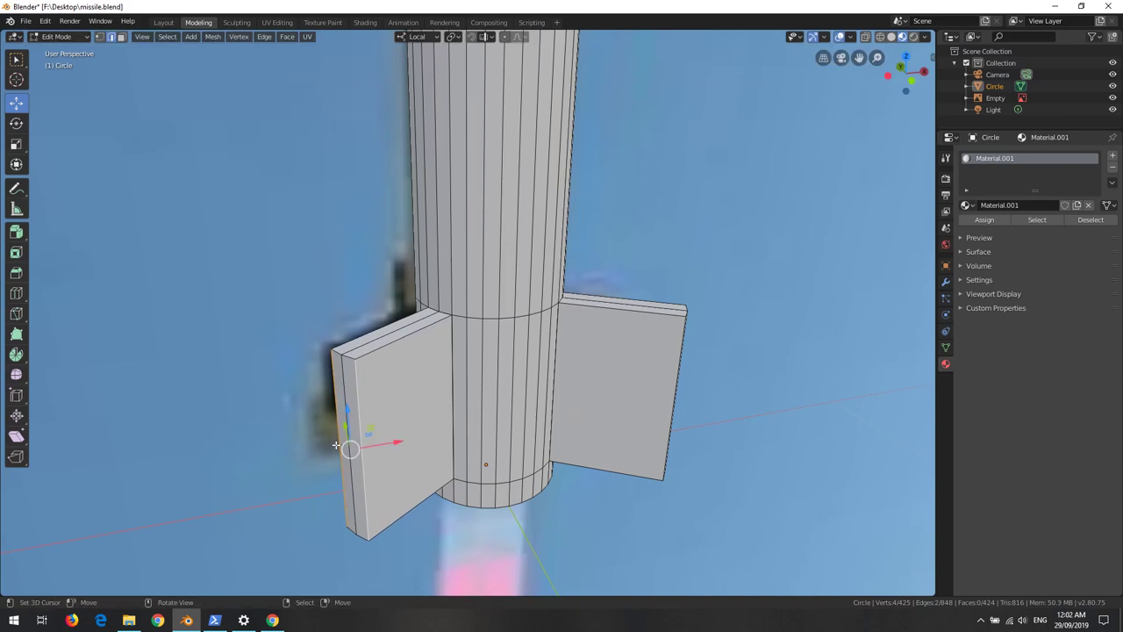
{"action": "middle_click_drag", "start_coordinate": [337, 443], "coordinate": [513, 270]}
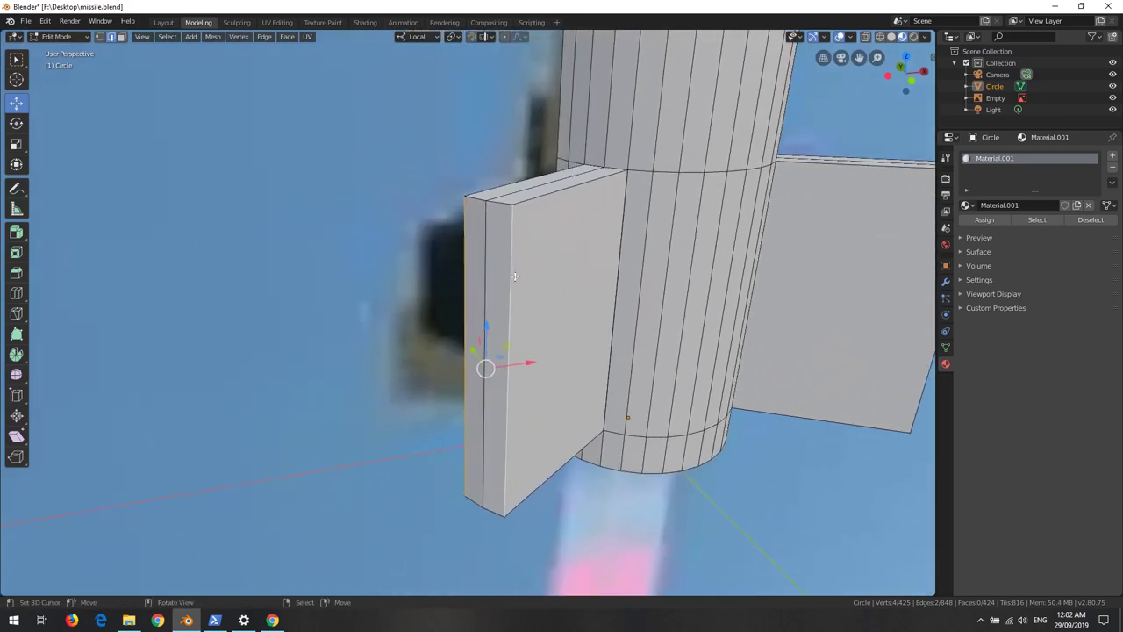
{"action": "key", "text": "g"}
{"action": "key", "text": "g"}
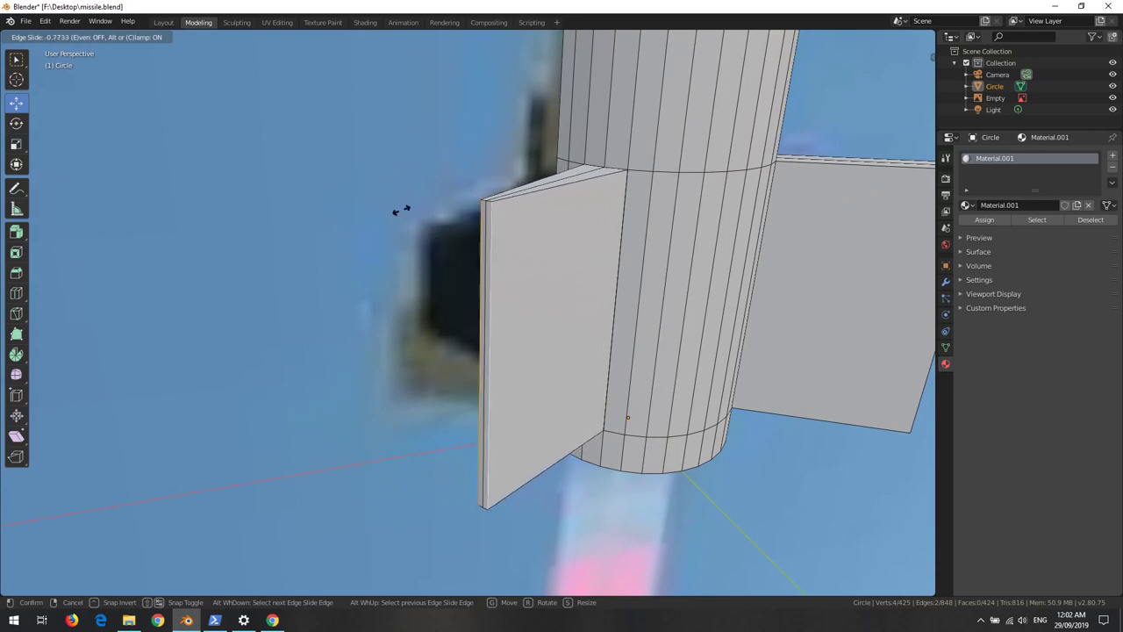
{"action": "left_click", "coordinate": [442, 251]}
Step: In top view, edge-slide the fin's two long outer edges by a factor of -0.9 to taper its tip
{"action": "key", "text": "KP_7"}
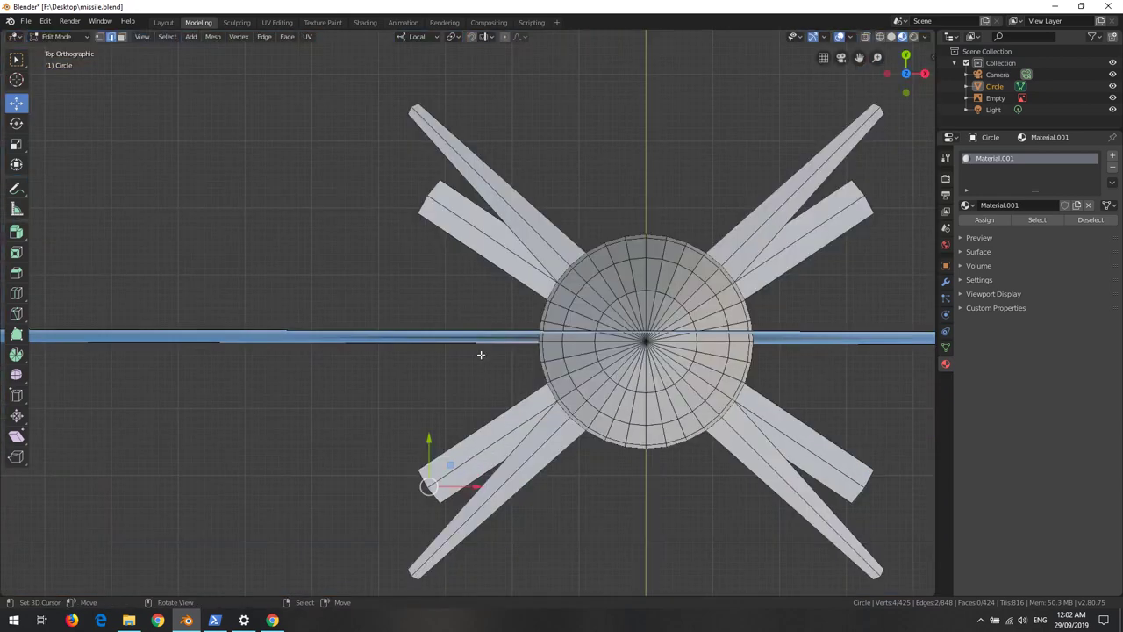
{"action": "middle_click_drag", "start_coordinate": [481, 354], "coordinate": [375, 233], "text": "shift"}
{"action": "scroll", "coordinate": [356, 307], "scroll_direction": "up", "scroll_amount": 4}
{"action": "left_click_drag", "start_coordinate": [377, 307], "coordinate": [377, 308]}
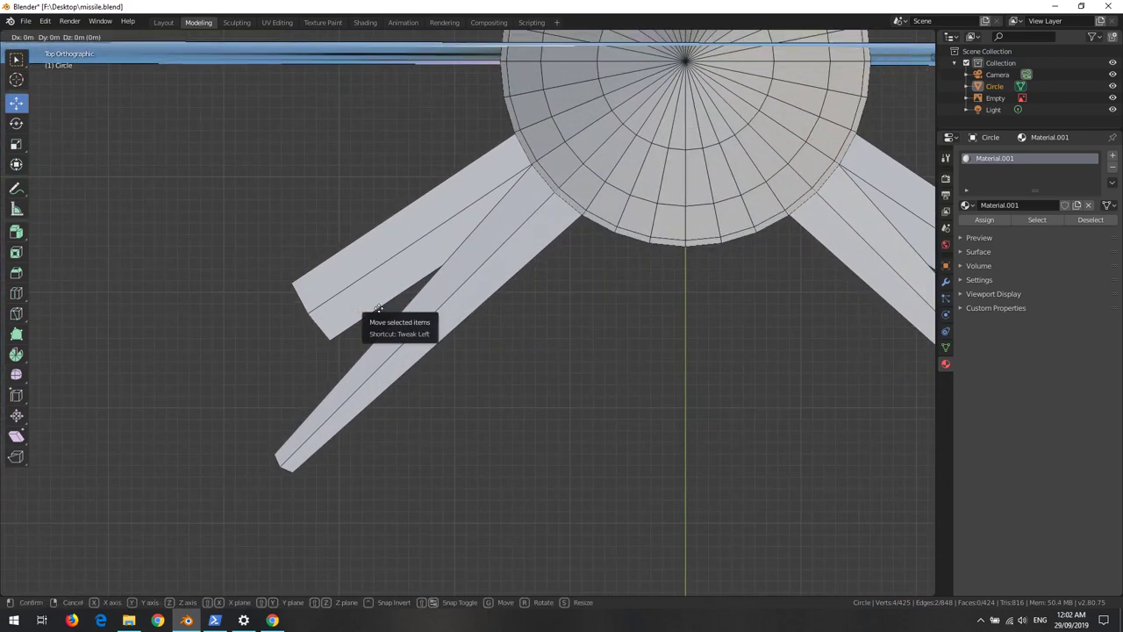
{"action": "key", "text": "g"}
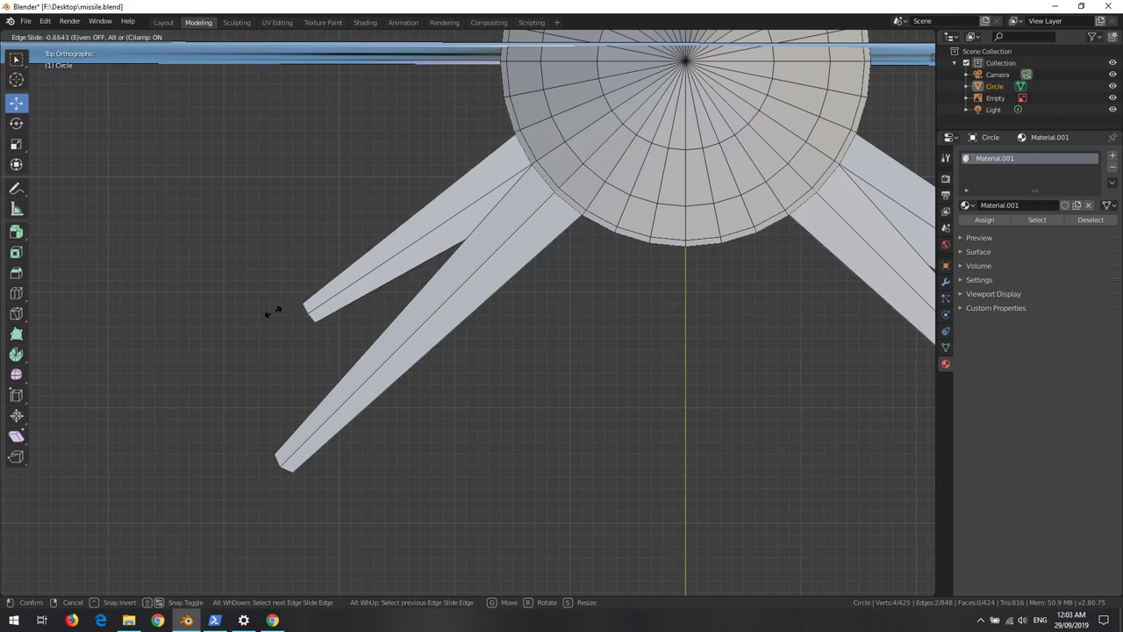
{"action": "type", "text": "-0.9"}
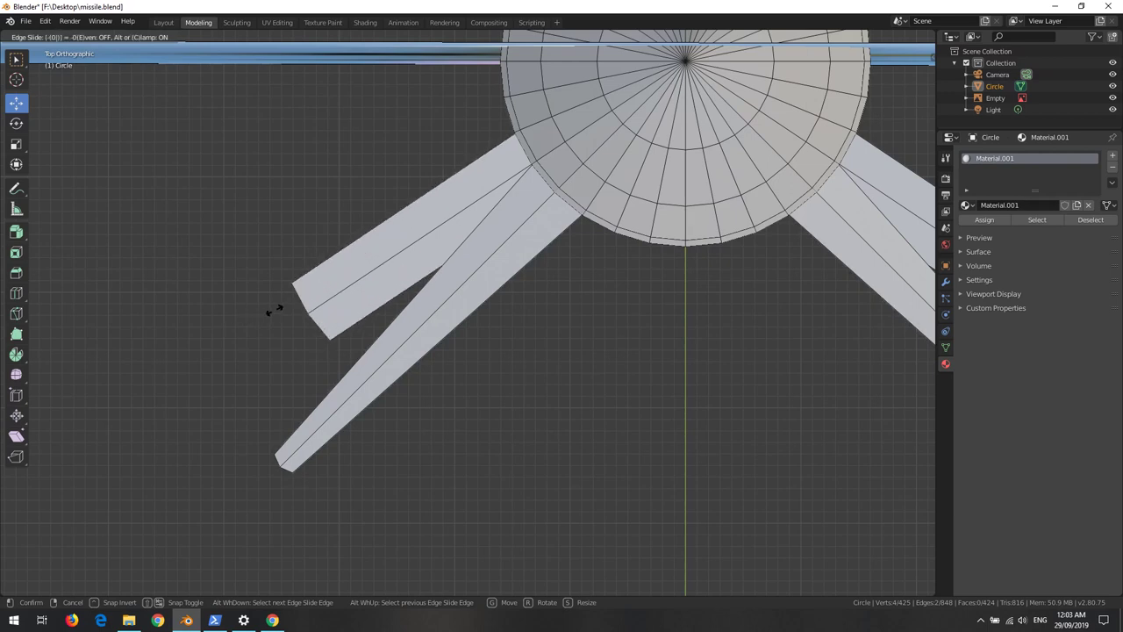
{"action": "key", "text": "Return"}
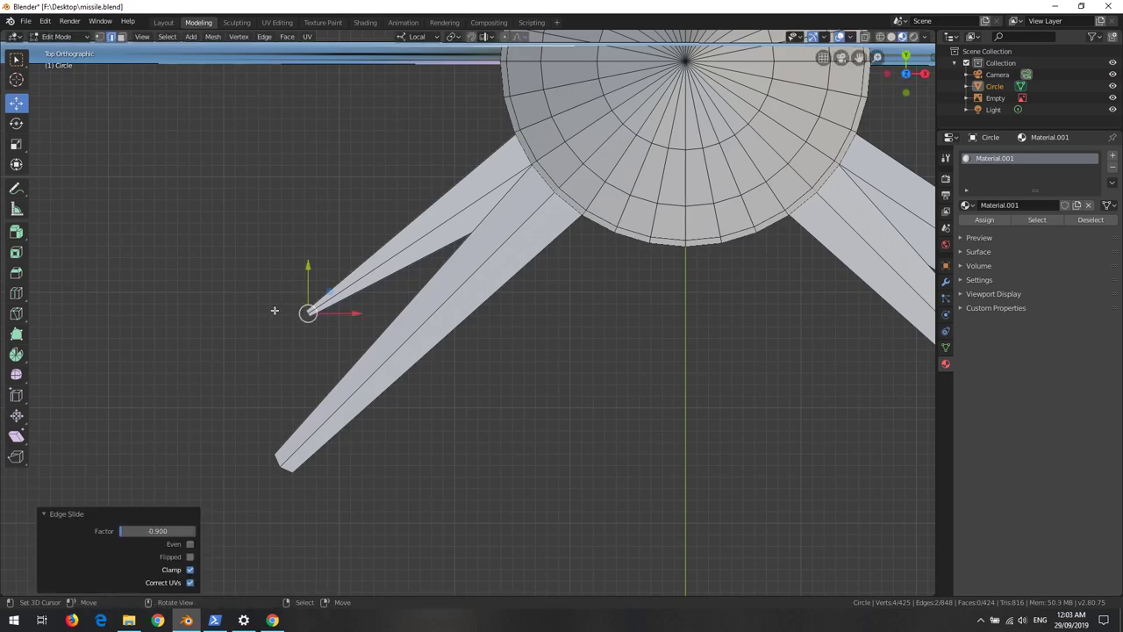
Step: Select the two long outer edges of the second rear fin's end face and edge-slide them by a factor of -0.9
{"action": "scroll", "coordinate": [432, 325], "scroll_direction": "down", "scroll_amount": 3}
{"action": "middle_click_drag", "start_coordinate": [486, 319], "coordinate": [595, 357]}
{"action": "left_click", "coordinate": [595, 359]}
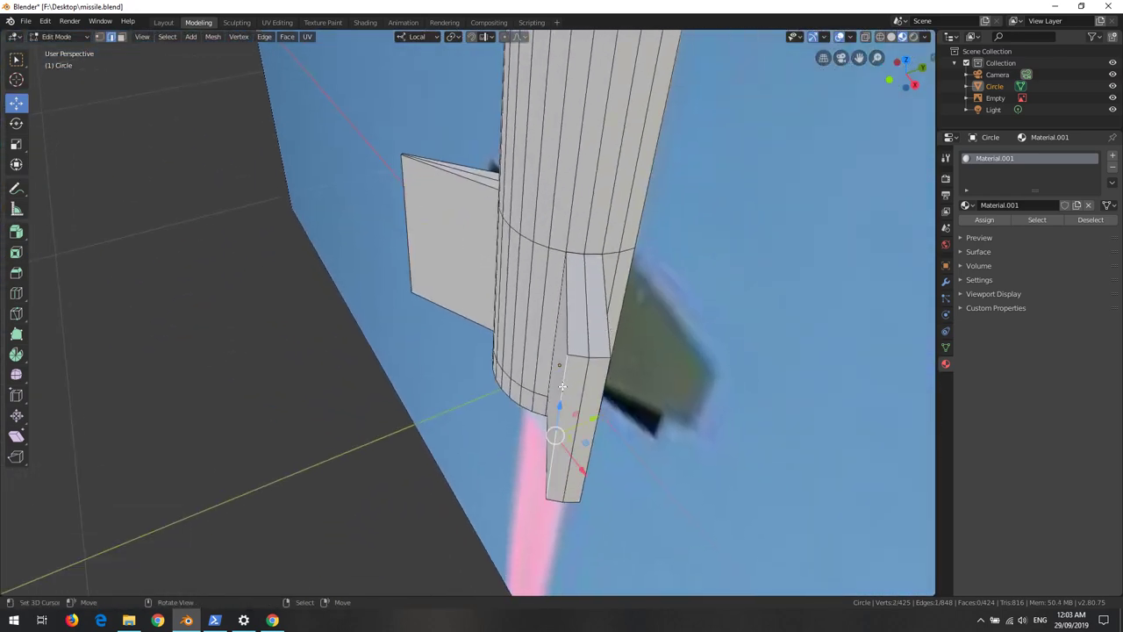
{"action": "left_click", "coordinate": [597, 379]}
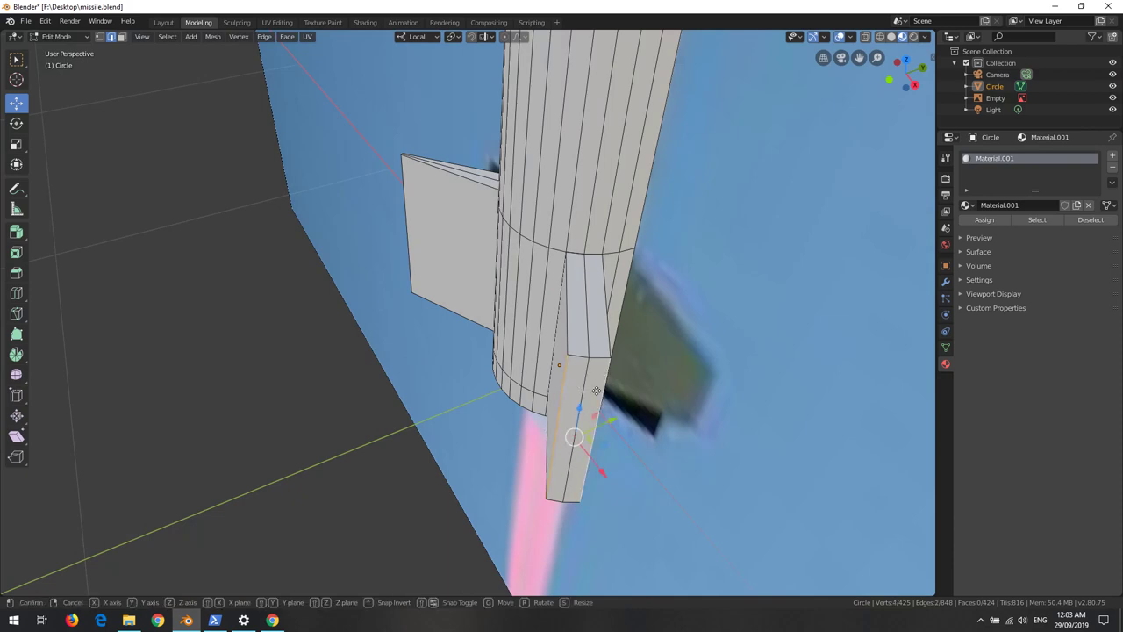
{"action": "key", "text": "g"}
{"action": "key", "text": "g"}
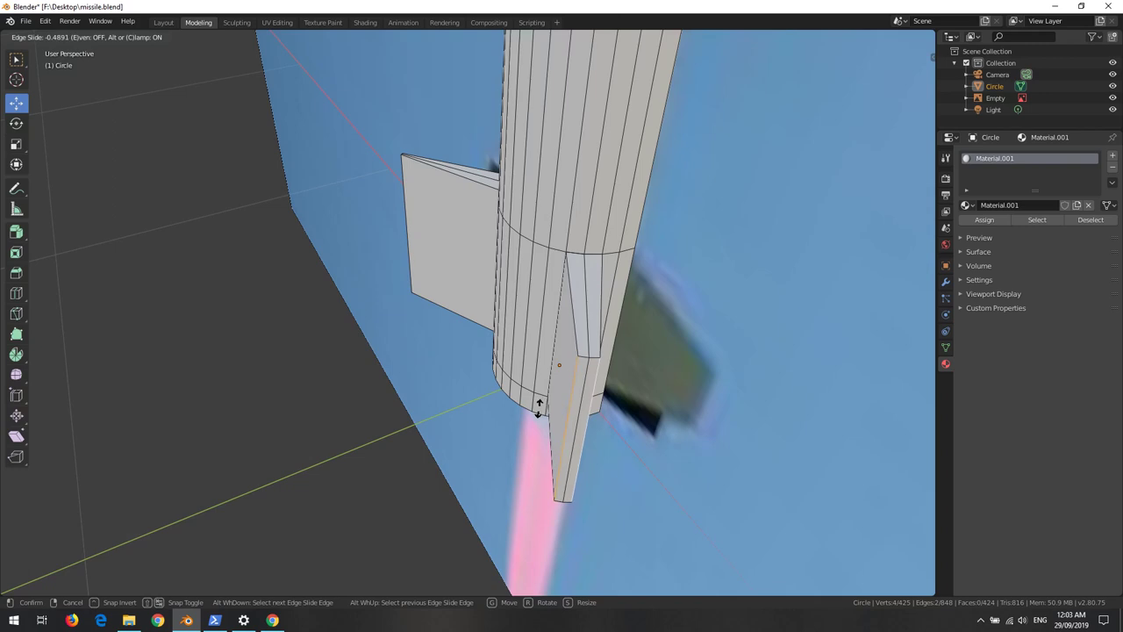
{"action": "type", "text": "-0.9"}
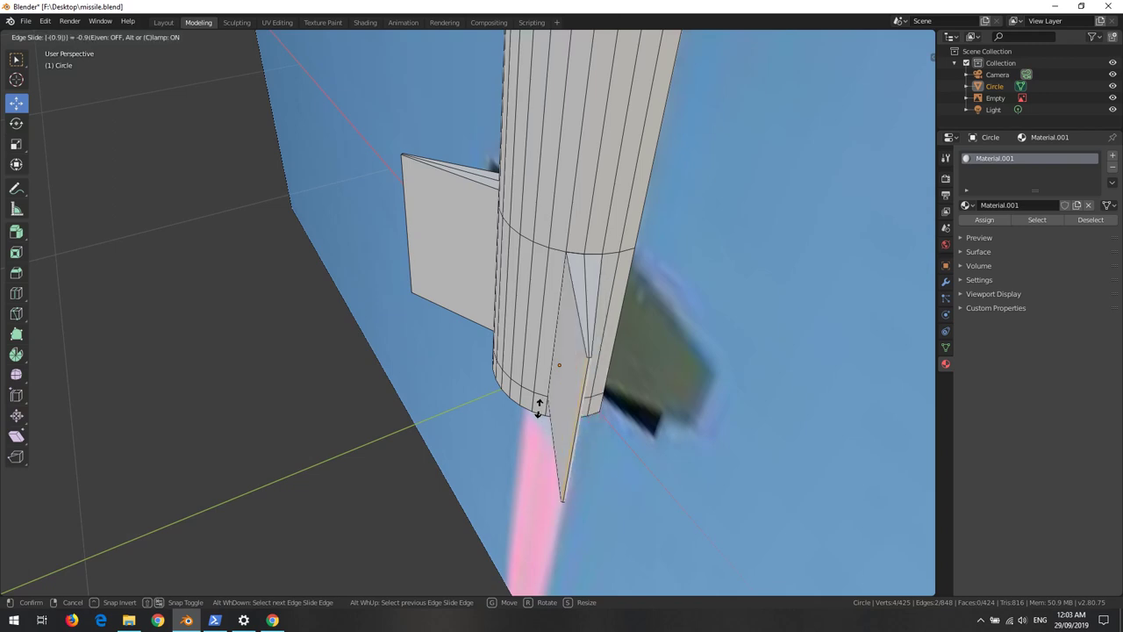
{"action": "key", "text": "Return"}
Step: Taper the third rear fin by edge-sliding the two long outer edges of its end face by a factor of -0.9
{"action": "middle_click_drag", "start_coordinate": [665, 313], "coordinate": [443, 326]}
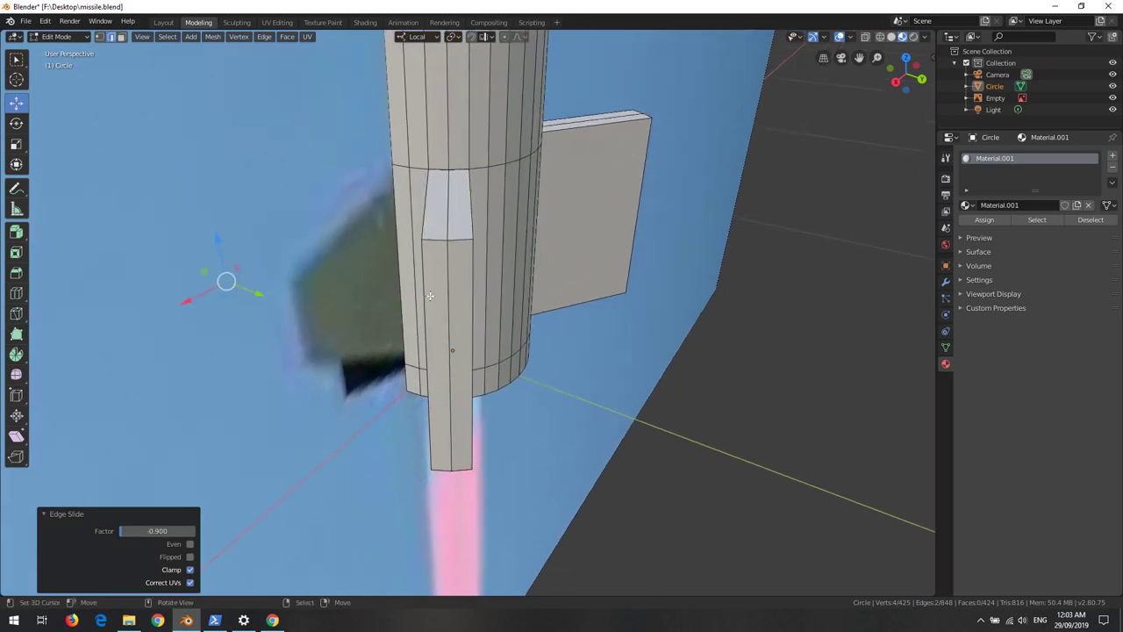
{"action": "left_click", "coordinate": [429, 297], "text": "alt"}
{"action": "left_click", "coordinate": [472, 266], "text": "alt+shift"}
{"action": "middle_click_drag", "start_coordinate": [509, 282], "coordinate": [510, 284]}
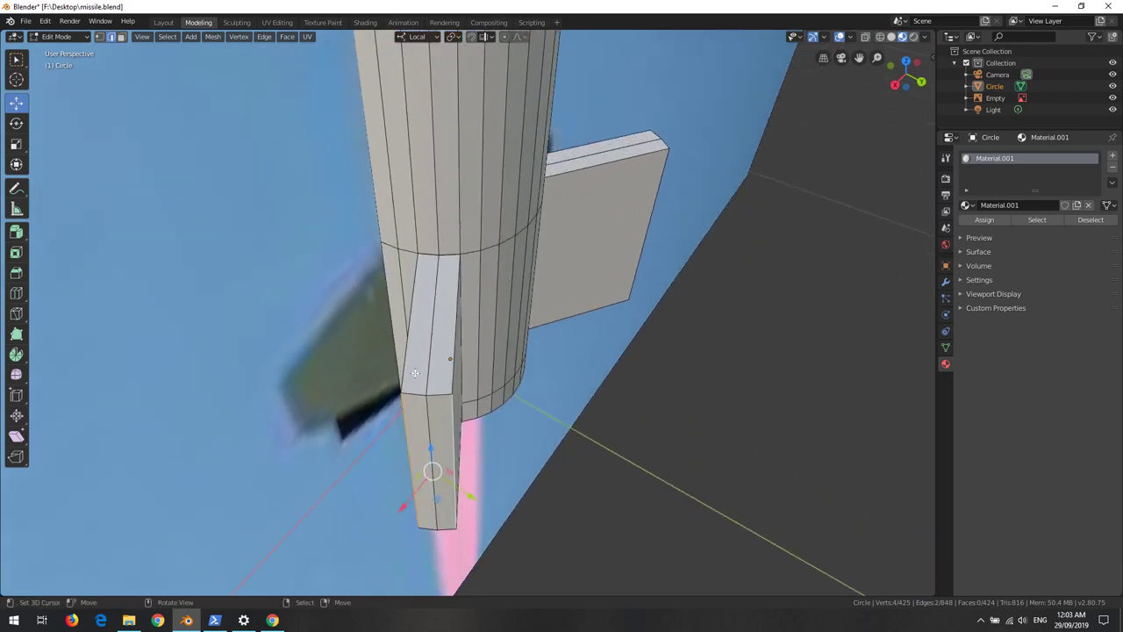
{"action": "key", "text": "g"}
{"action": "key", "text": "g"}
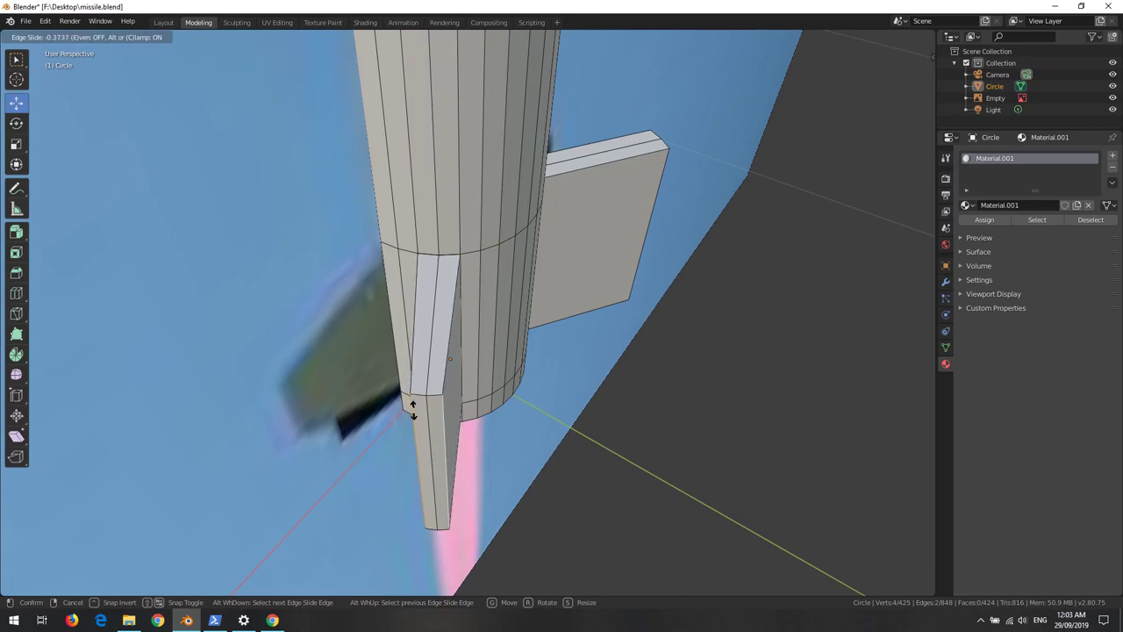
{"action": "type", "text": "-0.9"}
{"action": "key", "text": "Return"}
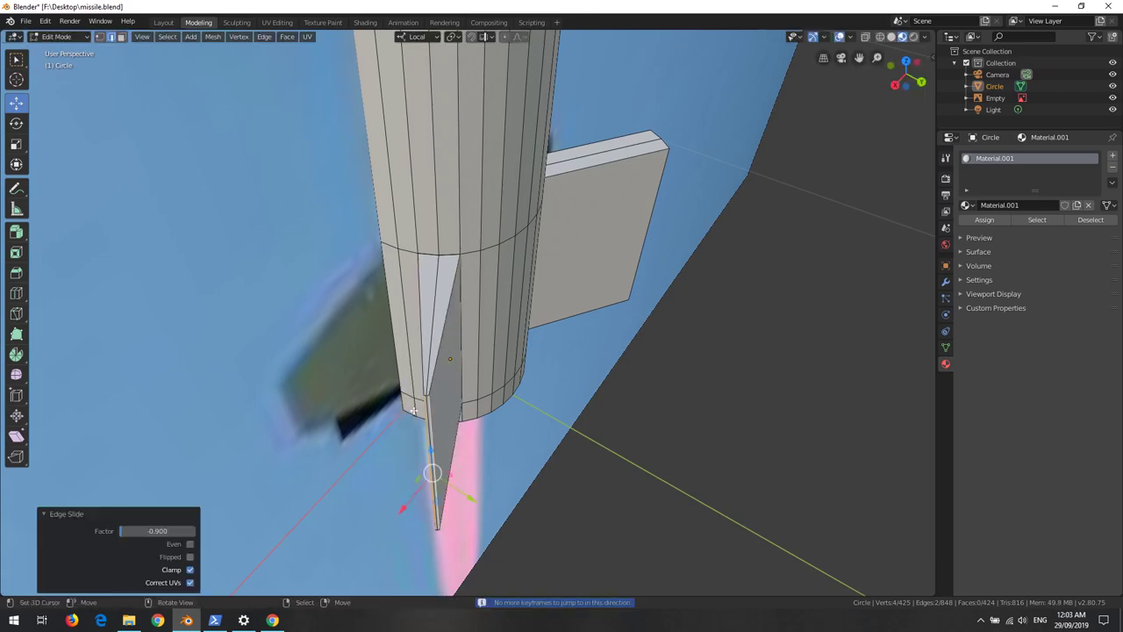
Step: Taper the remaining fourth rear fin by edge-sliding its end face's two long outer edges by a factor of -0.9
{"action": "middle_click_drag", "start_coordinate": [609, 306], "coordinate": [460, 202]}
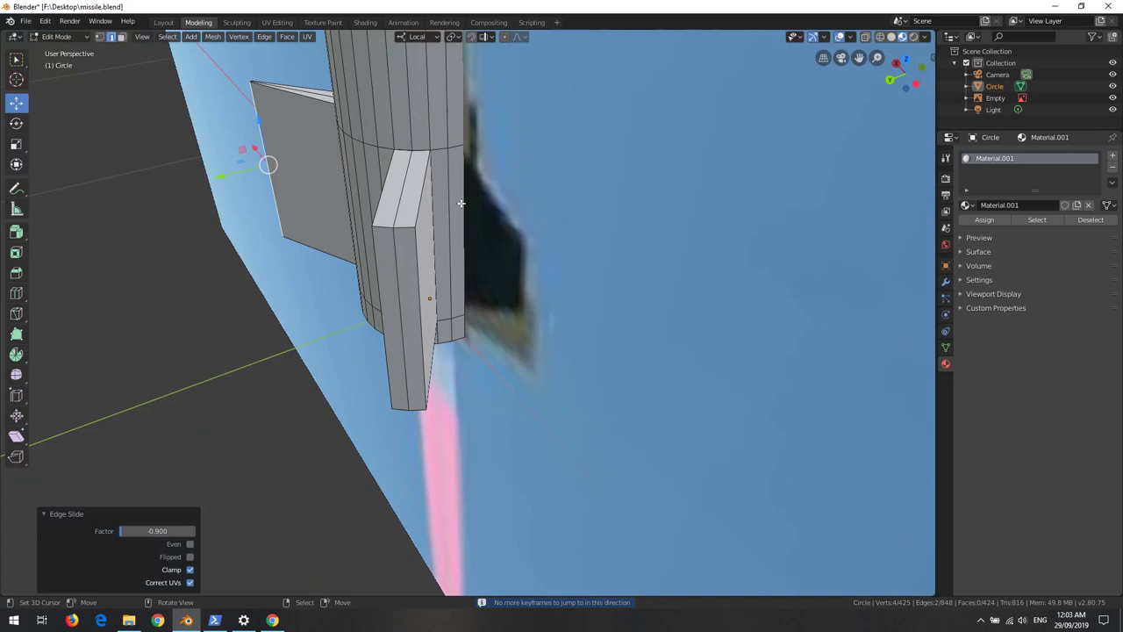
{"action": "left_click", "coordinate": [372, 265]}
{"action": "middle_click_drag", "start_coordinate": [372, 264], "coordinate": [383, 246]}
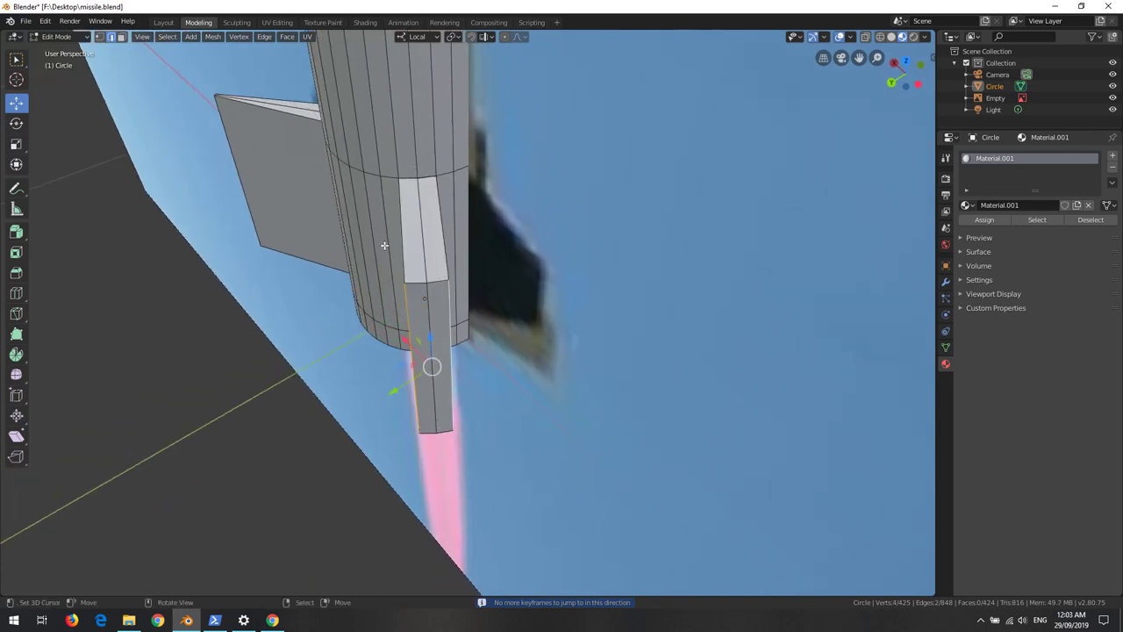
{"action": "key", "text": "g"}
{"action": "key", "text": "g"}
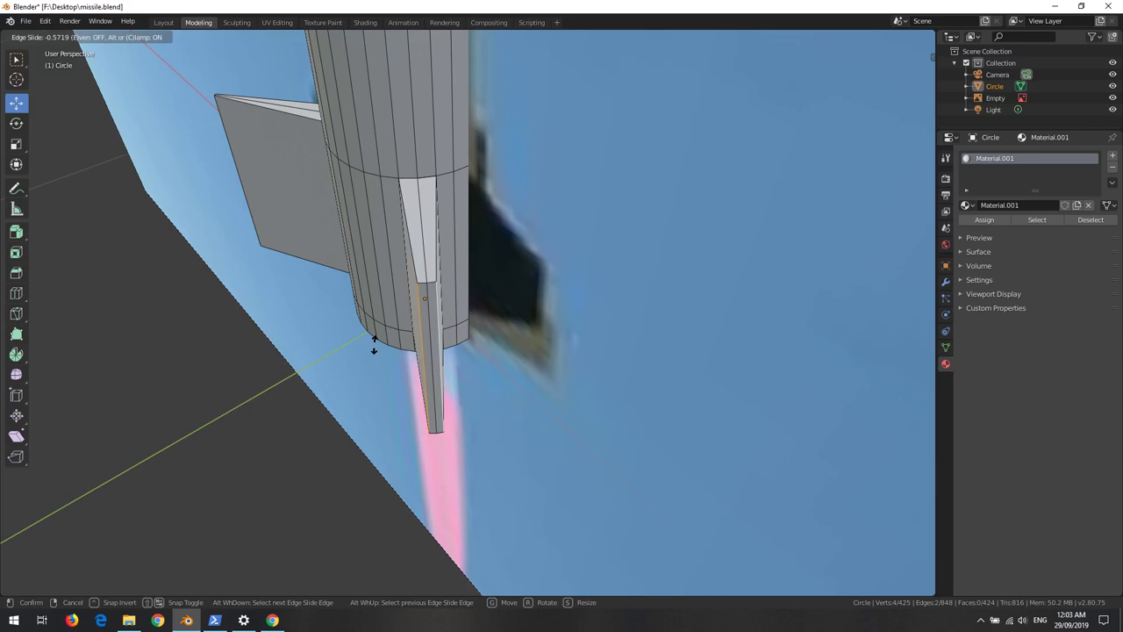
{"action": "type", "text": "-0.9"}
{"action": "key", "text": "Return"}
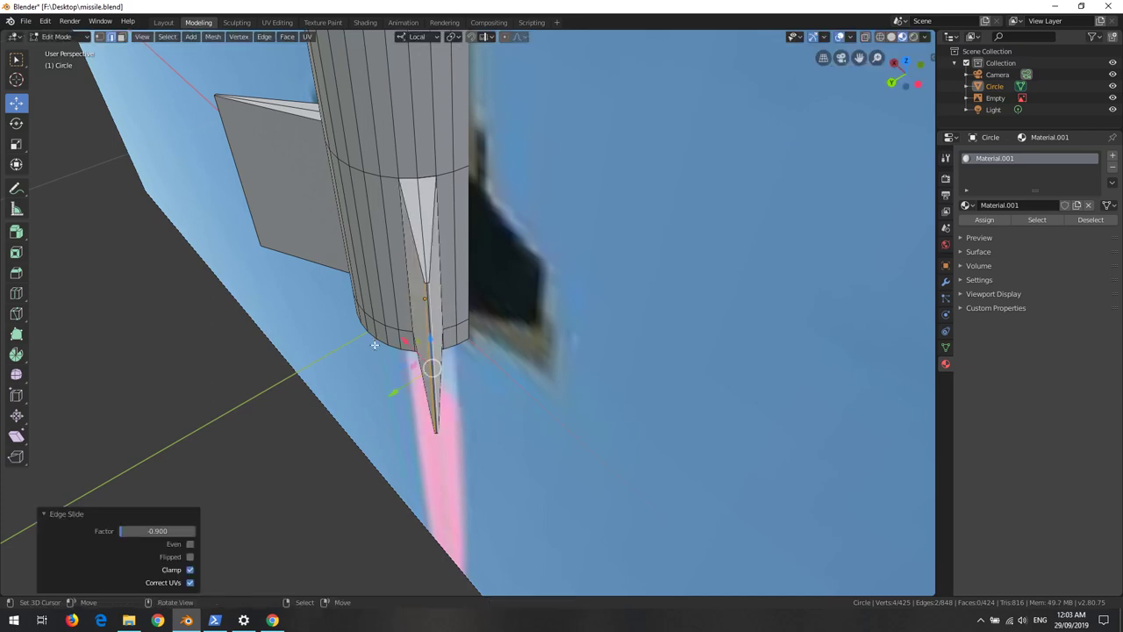
Step: Switch to Object Mode and examine the tapered rear fins from several angles
{"action": "middle_click_drag", "start_coordinate": [360, 297], "coordinate": [132, 219]}
{"action": "scroll", "coordinate": [505, 269], "scroll_direction": "up", "scroll_amount": 3}
{"action": "key", "text": "Tab"}
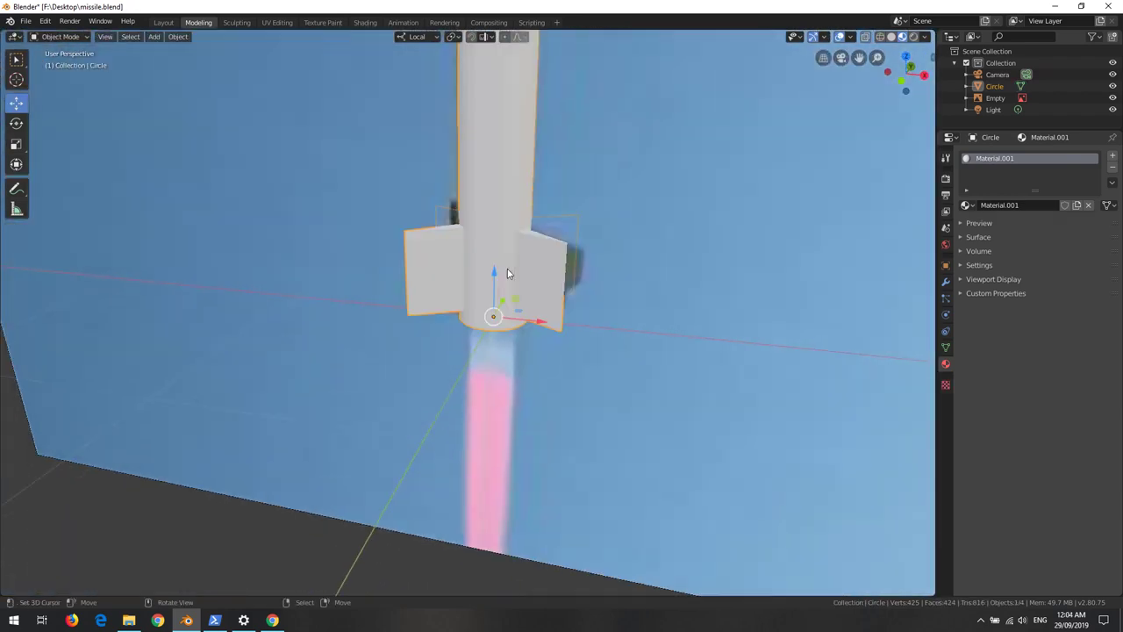
{"action": "middle_click_drag", "start_coordinate": [489, 168], "coordinate": [479, 189]}
{"action": "scroll", "coordinate": [475, 286], "scroll_direction": "up", "scroll_amount": 3}
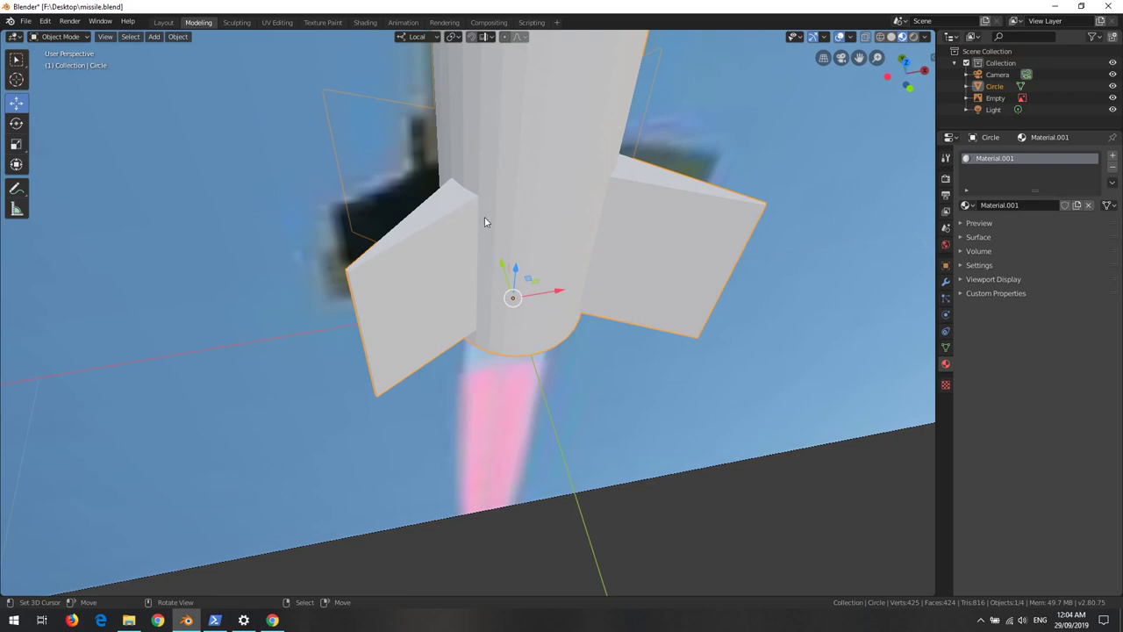
{"action": "scroll", "coordinate": [501, 224], "scroll_direction": "down", "scroll_amount": 2}
{"action": "scroll", "coordinate": [474, 238], "scroll_direction": "up", "scroll_amount": 4}
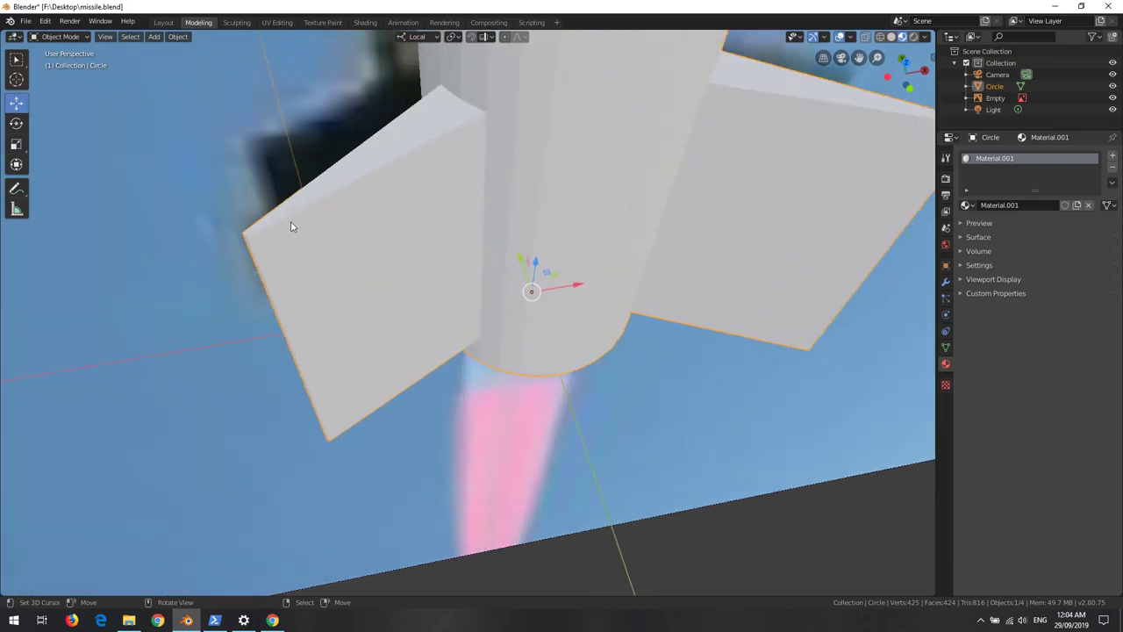
{"action": "scroll", "coordinate": [418, 208], "scroll_direction": "down", "scroll_amount": 4}
Step: Show the rear fins in front view with Wireframe shading over the reference image and return to Edit Mode
{"action": "key", "text": "KP_1"}
{"action": "scroll", "coordinate": [453, 181], "scroll_direction": "up", "scroll_amount": 4}
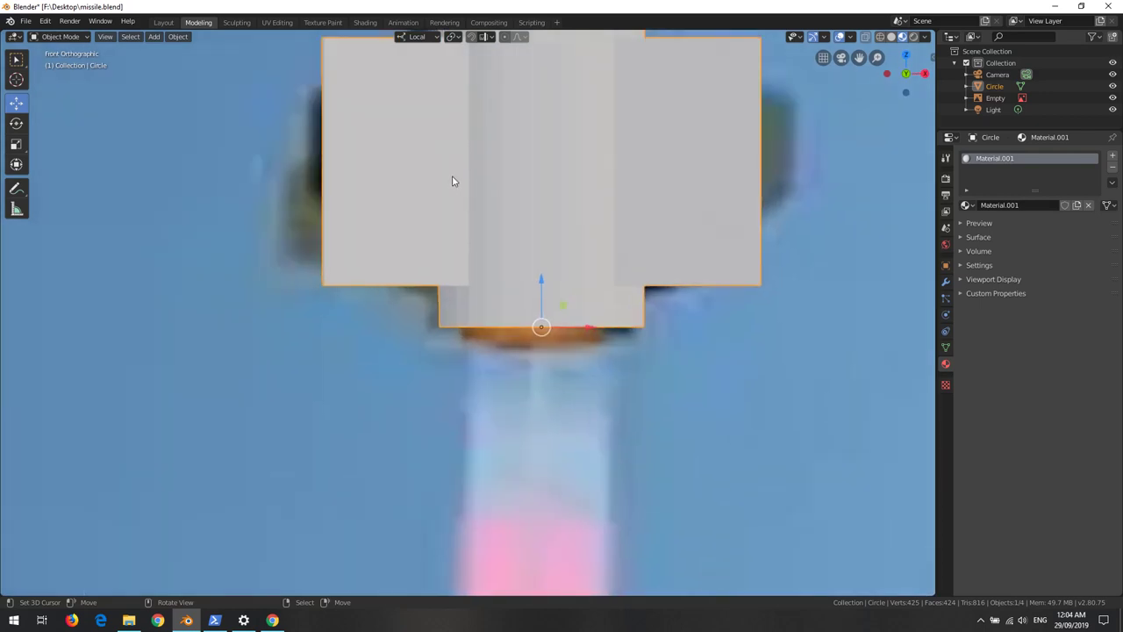
{"action": "middle_click_drag", "start_coordinate": [574, 213], "coordinate": [560, 283], "text": "shift"}
{"action": "key", "text": "z"}
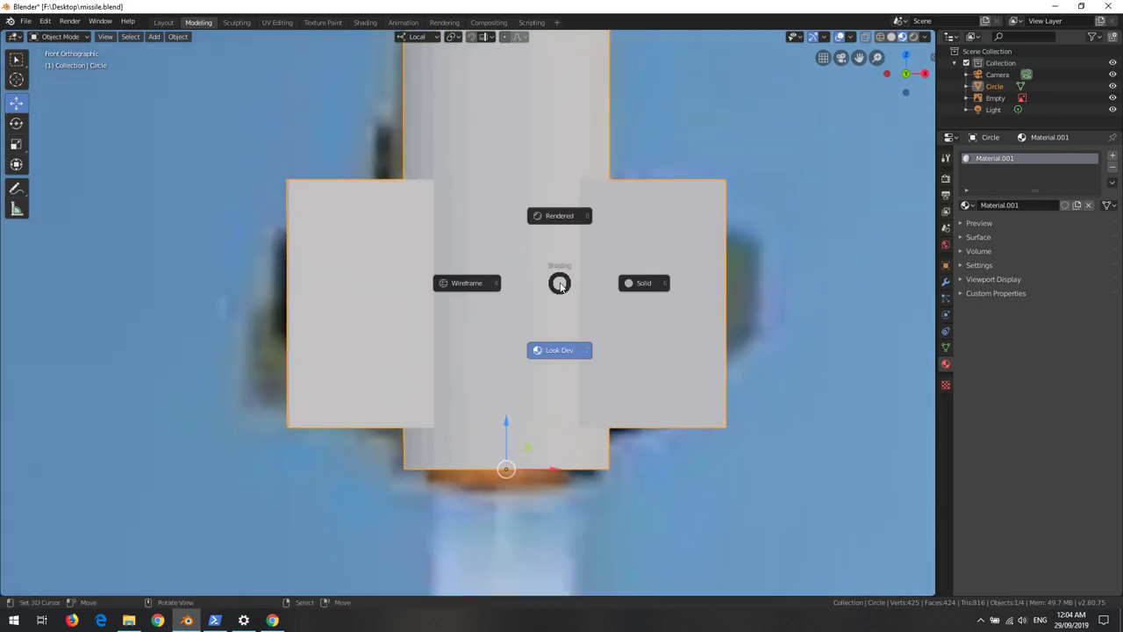
{"action": "left_click", "coordinate": [446, 284]}
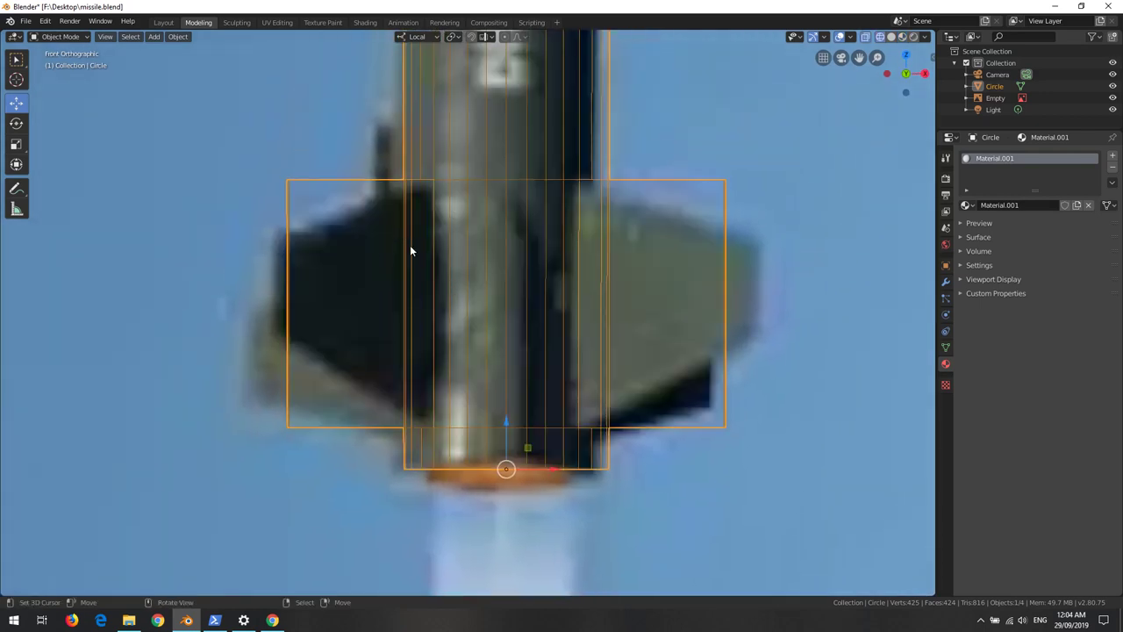
{"action": "left_click", "coordinate": [61, 37]}
{"action": "left_click", "coordinate": [57, 63]}
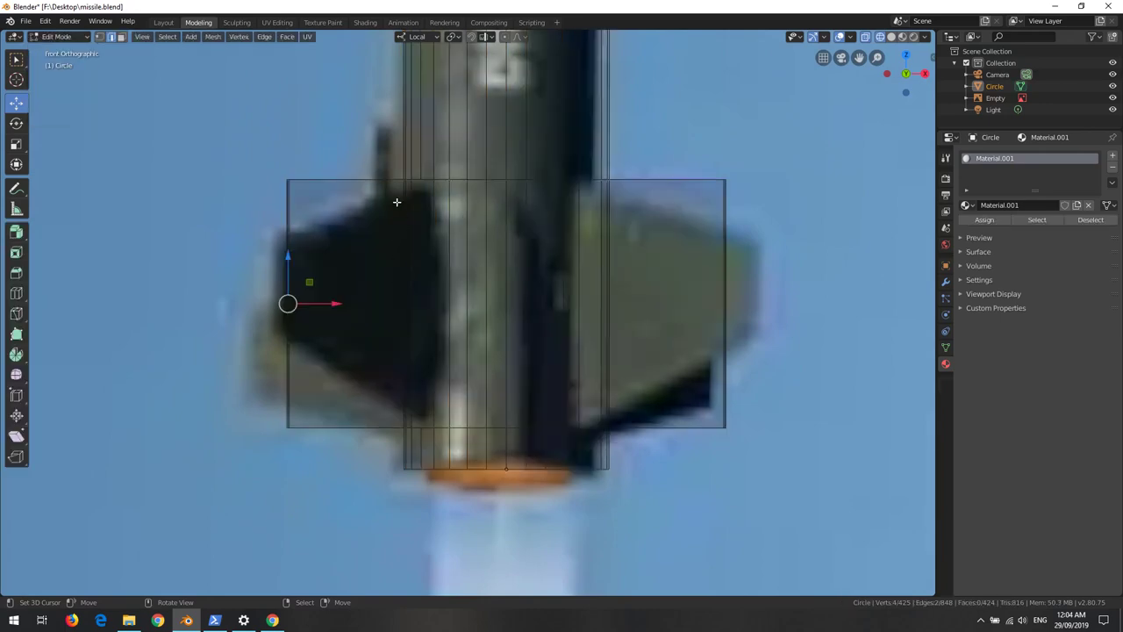
Step: Select the two short upper edges at the outer tip of one rear fin
{"action": "middle_click_drag", "start_coordinate": [430, 278], "coordinate": [395, 254]}
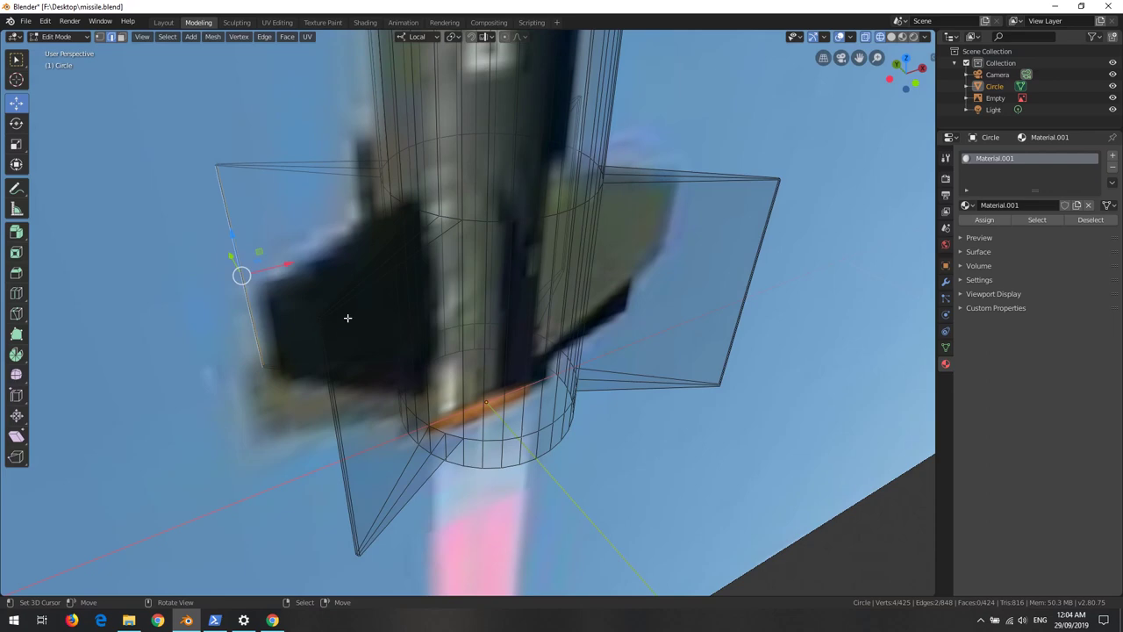
{"action": "scroll", "coordinate": [332, 336], "scroll_direction": "up", "scroll_amount": 1}
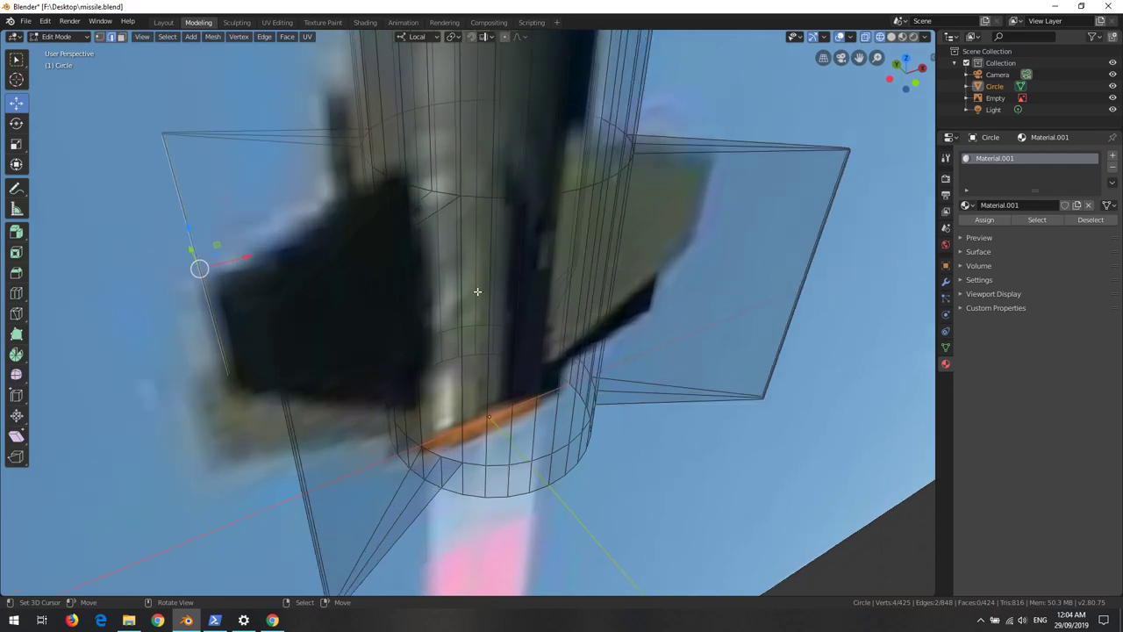
{"action": "middle_click_drag", "start_coordinate": [799, 181], "coordinate": [719, 193]}
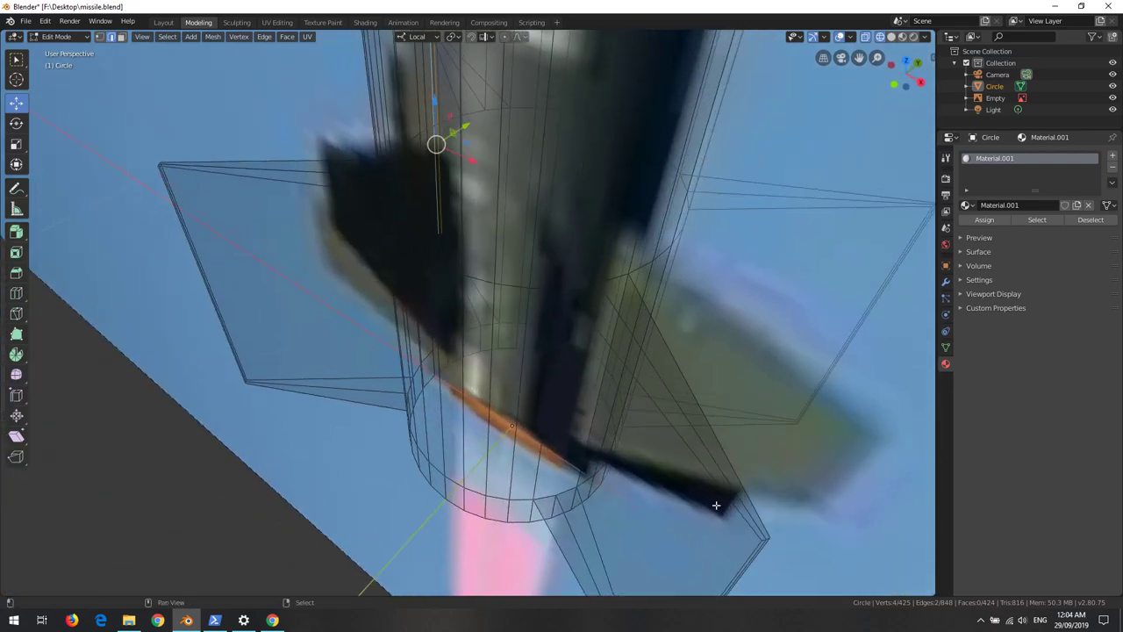
{"action": "middle_click_drag", "start_coordinate": [720, 506], "coordinate": [600, 308]}
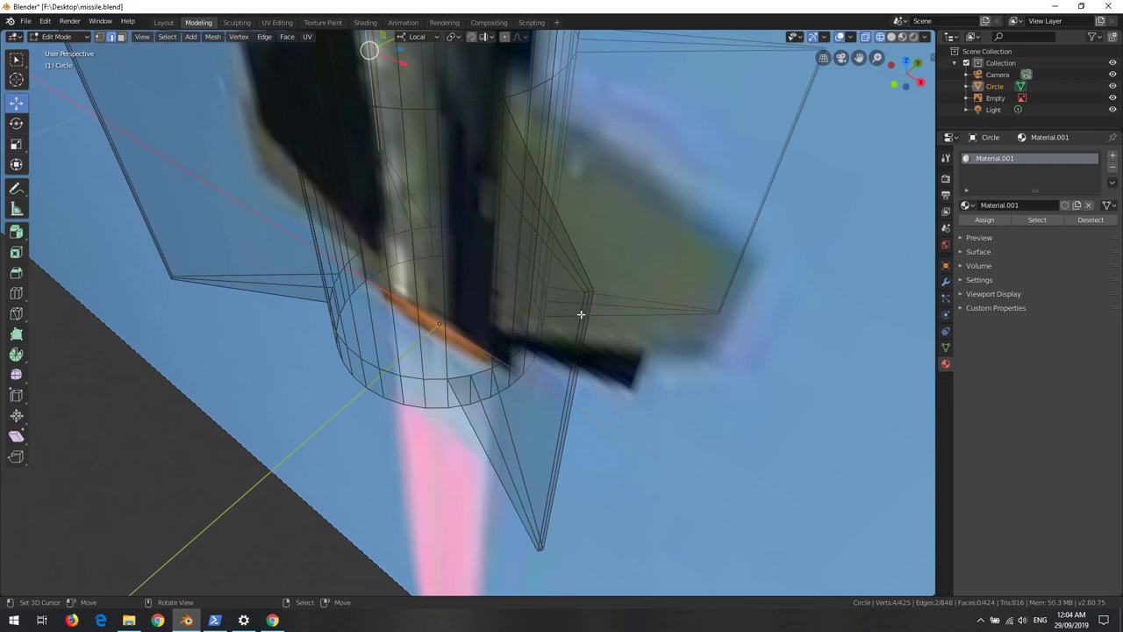
{"action": "scroll", "coordinate": [585, 307], "scroll_direction": "up", "scroll_amount": 2}
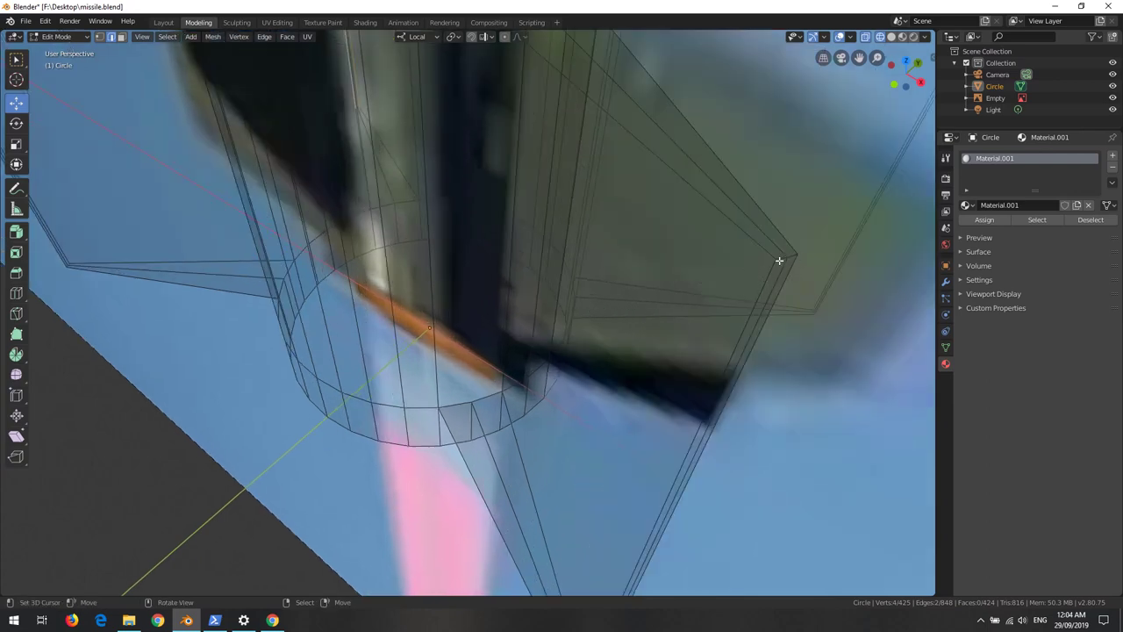
{"action": "middle_click_drag", "start_coordinate": [785, 255], "coordinate": [605, 346]}
{"action": "left_click", "coordinate": [501, 304]}
{"action": "key", "text": "alt+a"}
{"action": "key", "text": "ctrl+z"}
{"action": "middle_click_drag", "start_coordinate": [719, 346], "coordinate": [409, 387]}
{"action": "left_click", "coordinate": [714, 351], "text": "shift"}
Step: Switch to Solid shading and add the short upper tip edges of the other rear fins to the selection
{"action": "key", "text": "z"}
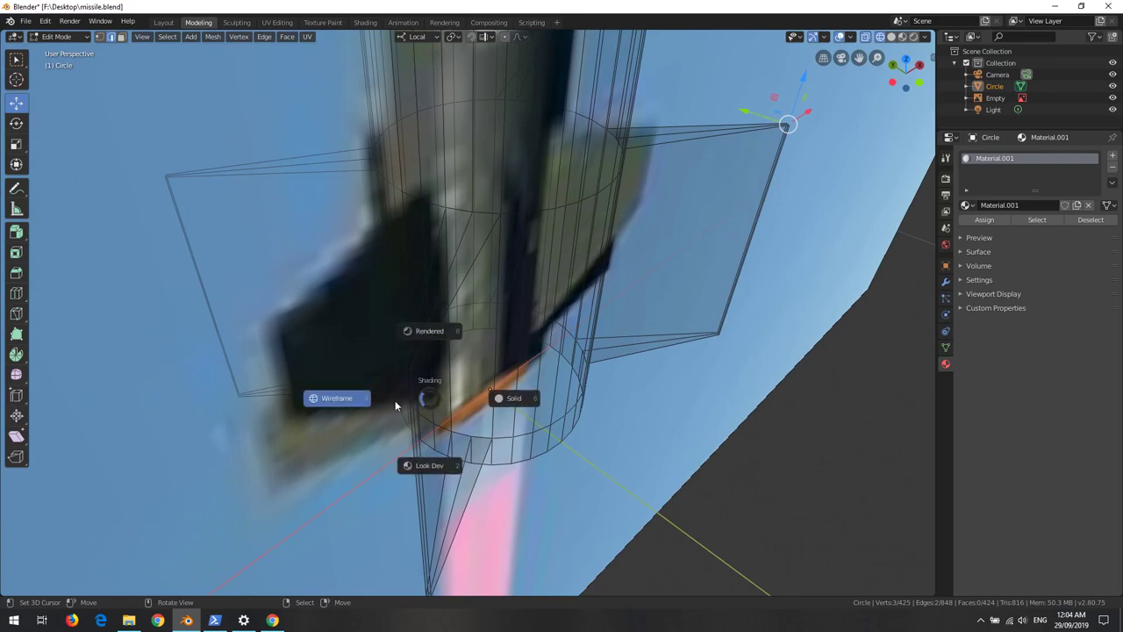
{"action": "left_click", "coordinate": [492, 397]}
{"action": "scroll", "coordinate": [426, 377], "scroll_direction": "up", "scroll_amount": 3}
{"action": "middle_click_drag", "start_coordinate": [426, 377], "coordinate": [372, 281], "text": "shift"}
{"action": "scroll", "coordinate": [456, 384], "scroll_direction": "up", "scroll_amount": 3}
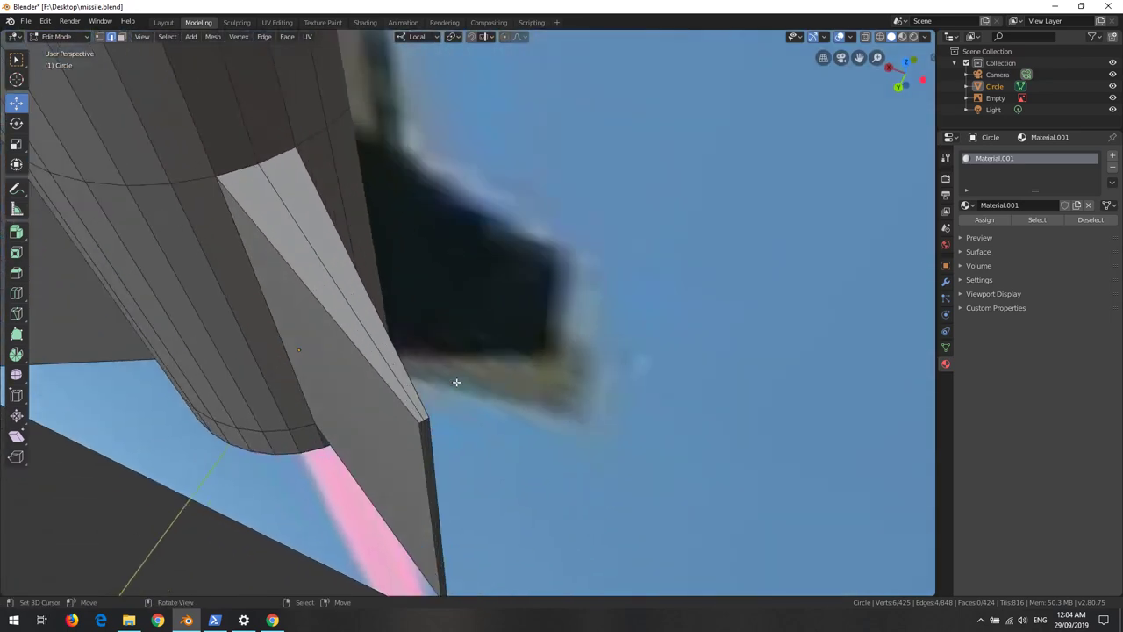
{"action": "middle_click_drag", "start_coordinate": [456, 383], "coordinate": [395, 454], "text": "shift"}
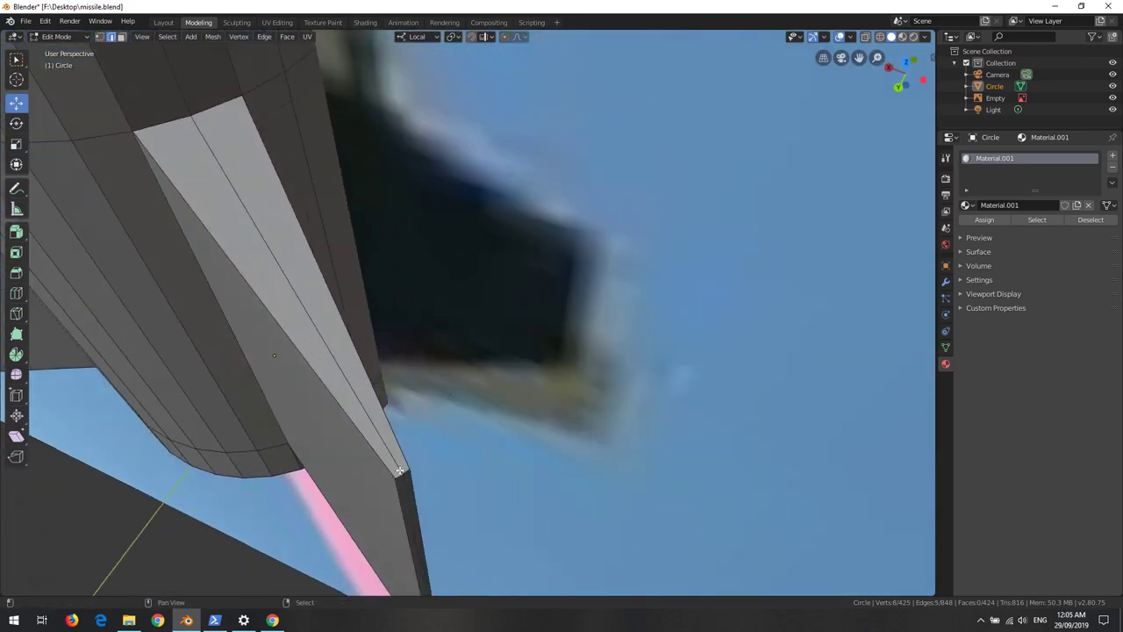
{"action": "left_click", "coordinate": [378, 401], "text": "alt+shift"}
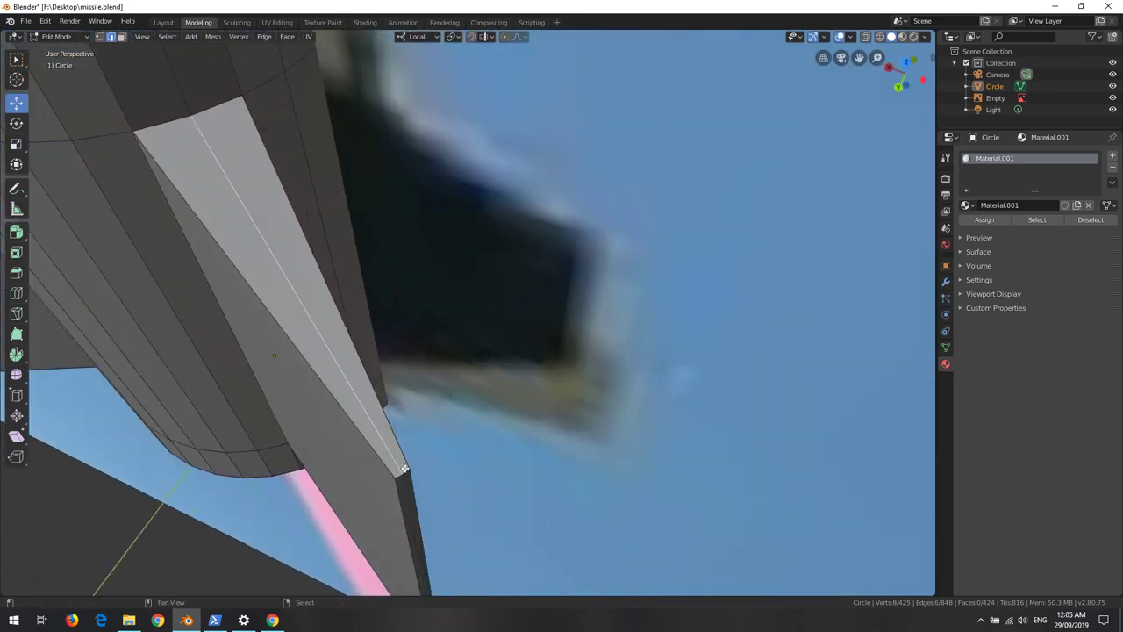
Step: Select the upper outer edges of the four tail fins and lower them 0.0876 m along Z to match the reference image
{"action": "left_click", "coordinate": [365, 413], "text": "alt+shift"}
{"action": "scroll", "coordinate": [408, 474], "scroll_direction": "down", "scroll_amount": 4}
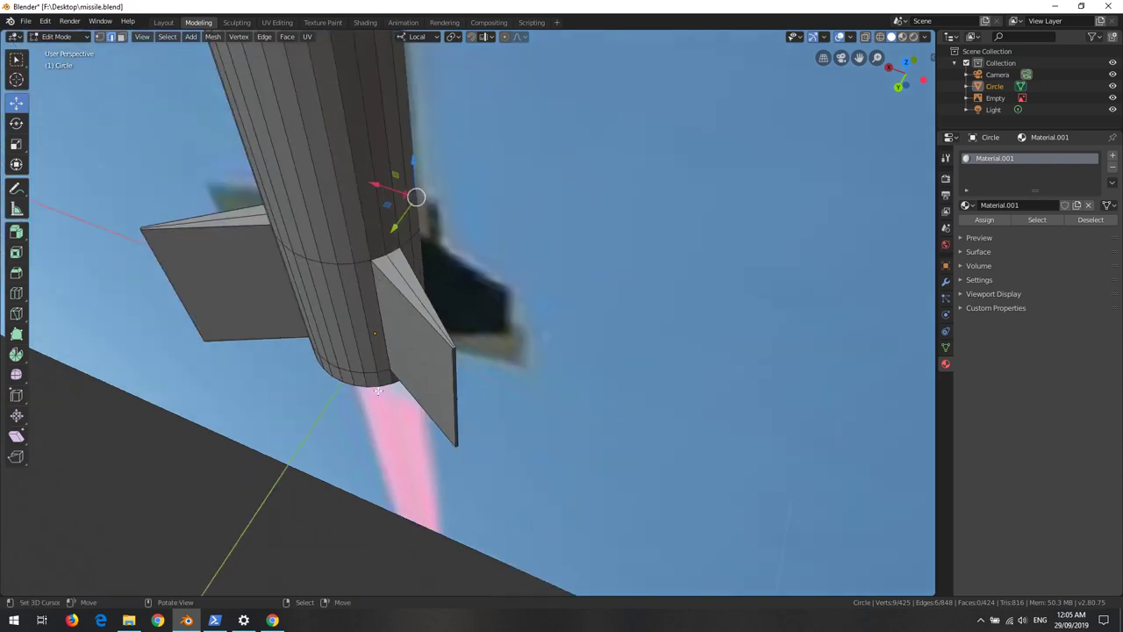
{"action": "middle_click_drag", "start_coordinate": [408, 473], "coordinate": [296, 225]}
{"action": "scroll", "coordinate": [395, 251], "scroll_direction": "up", "scroll_amount": 4}
{"action": "middle_click_drag", "start_coordinate": [396, 251], "coordinate": [417, 246], "text": "shift"}
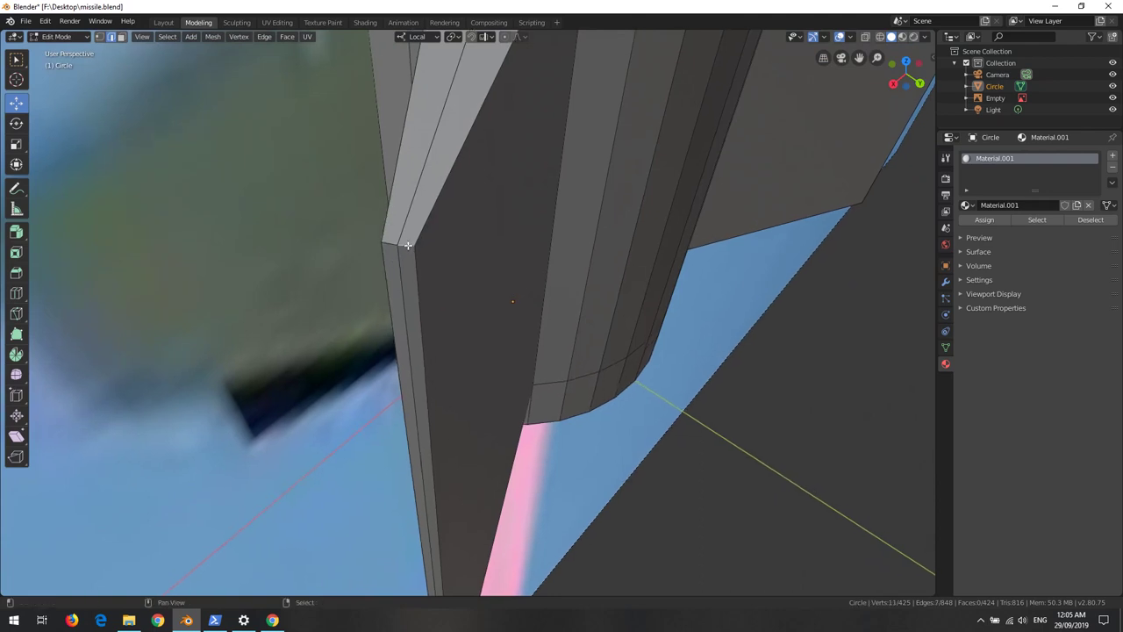
{"action": "key", "text": "KP_1"}
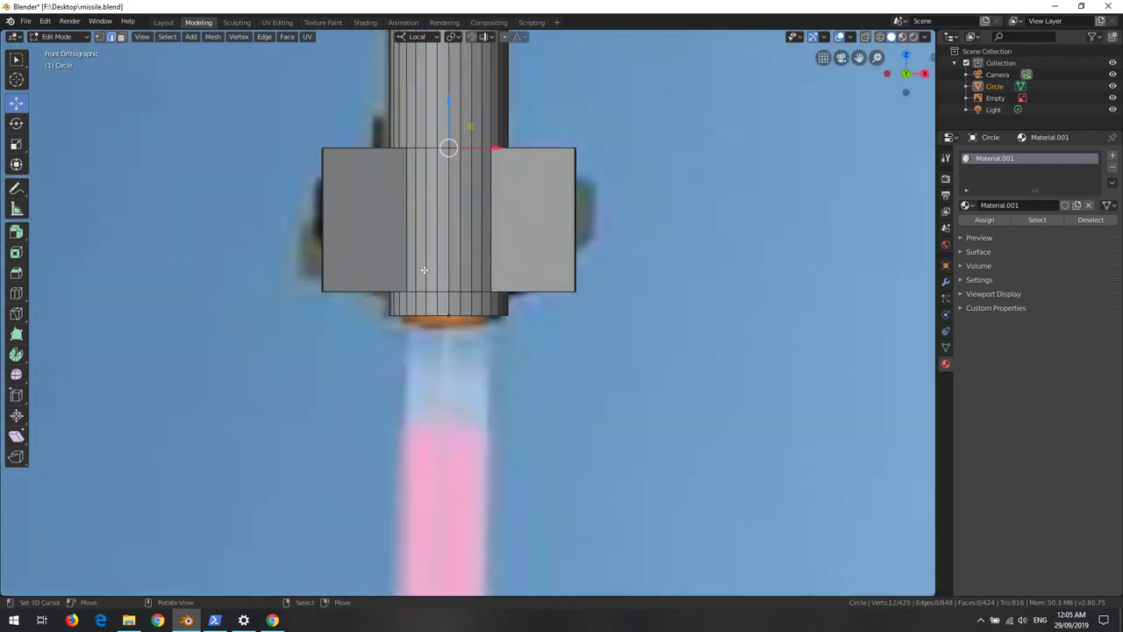
{"action": "middle_click_drag", "start_coordinate": [489, 231], "coordinate": [484, 311], "text": "shift"}
{"action": "scroll", "coordinate": [482, 297], "scroll_direction": "up", "scroll_amount": 2}
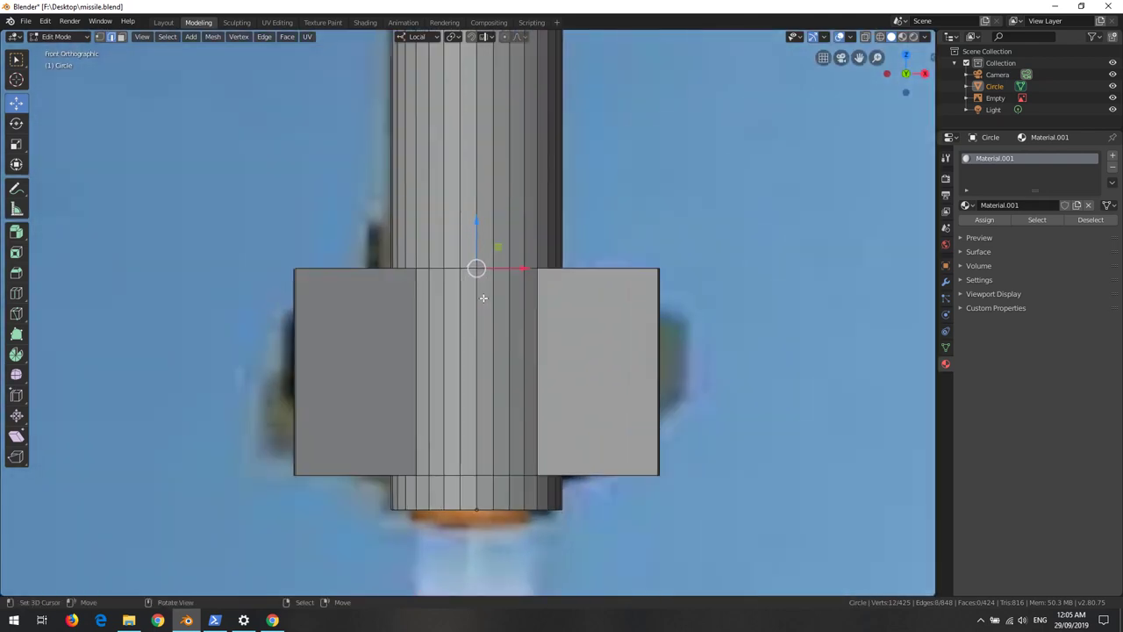
{"action": "key", "text": "z"}
{"action": "left_click", "coordinate": [392, 298]}
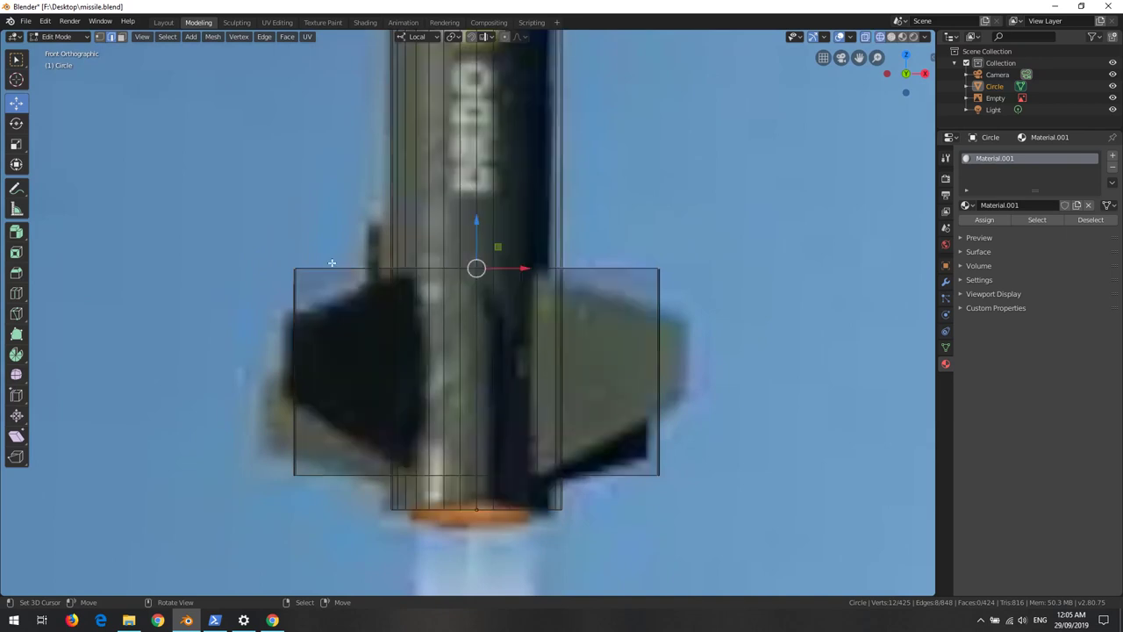
{"action": "scroll", "coordinate": [486, 296], "scroll_direction": "up", "scroll_amount": 2}
{"action": "left_click_drag", "start_coordinate": [482, 202], "coordinate": [474, 271]}
Step: Return to solid shading and select the lower outer edges of the tail fins around the missile body
{"action": "key", "text": "z"}
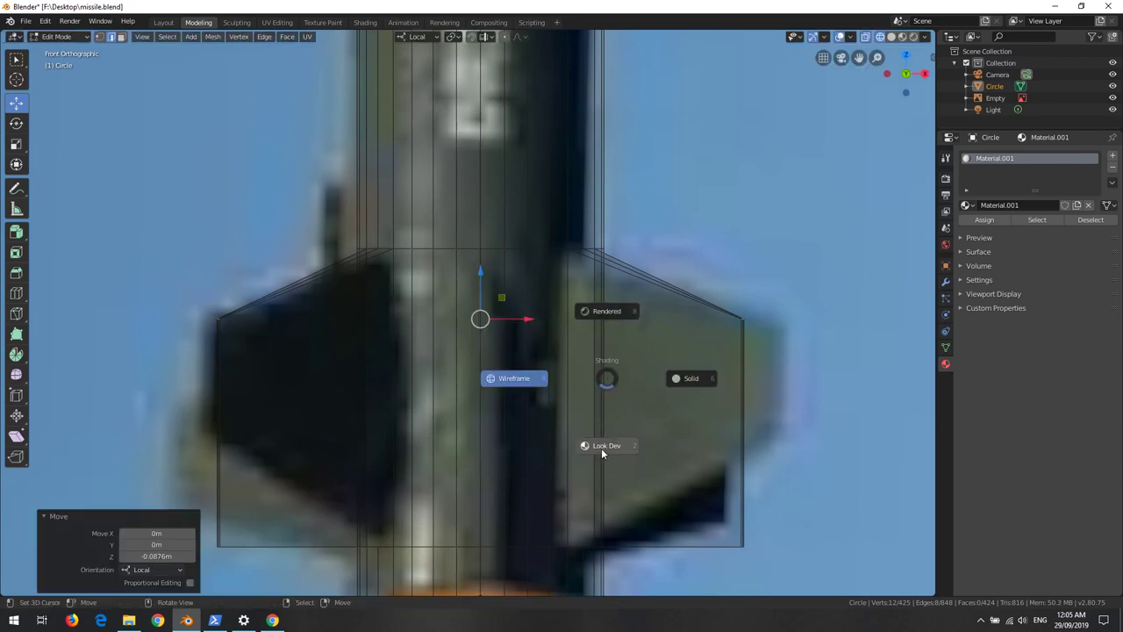
{"action": "left_click", "coordinate": [717, 403]}
{"action": "middle_click_drag", "start_coordinate": [713, 456], "coordinate": [641, 394]}
{"action": "scroll", "coordinate": [641, 394], "scroll_direction": "up", "scroll_amount": 3}
{"action": "middle_click_drag", "start_coordinate": [706, 226], "coordinate": [717, 264]}
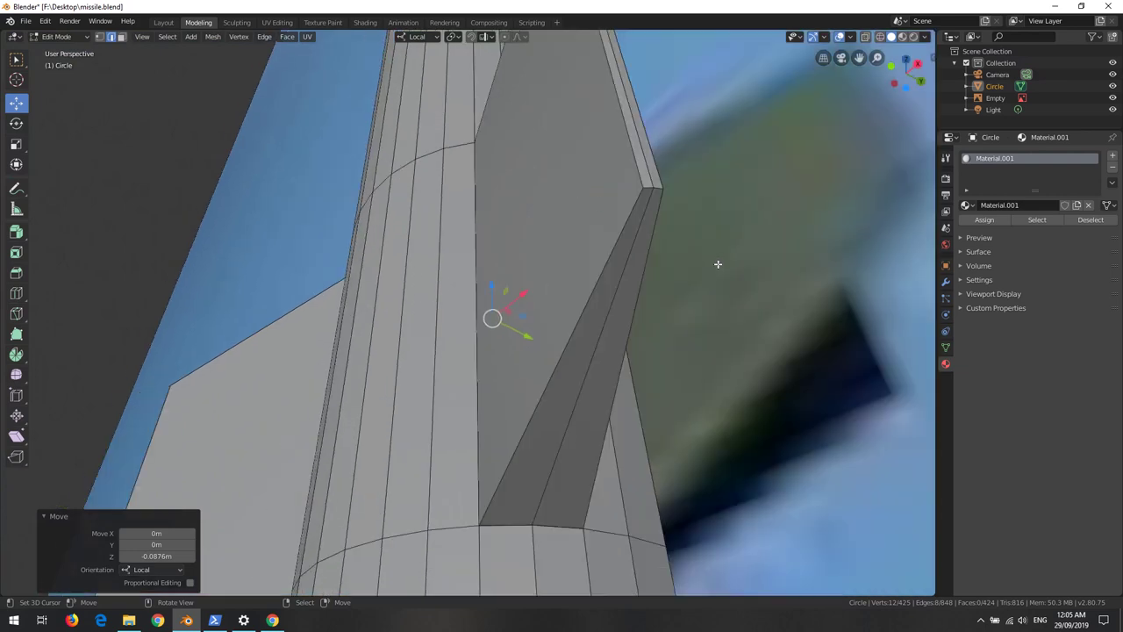
{"action": "left_click", "coordinate": [649, 186]}
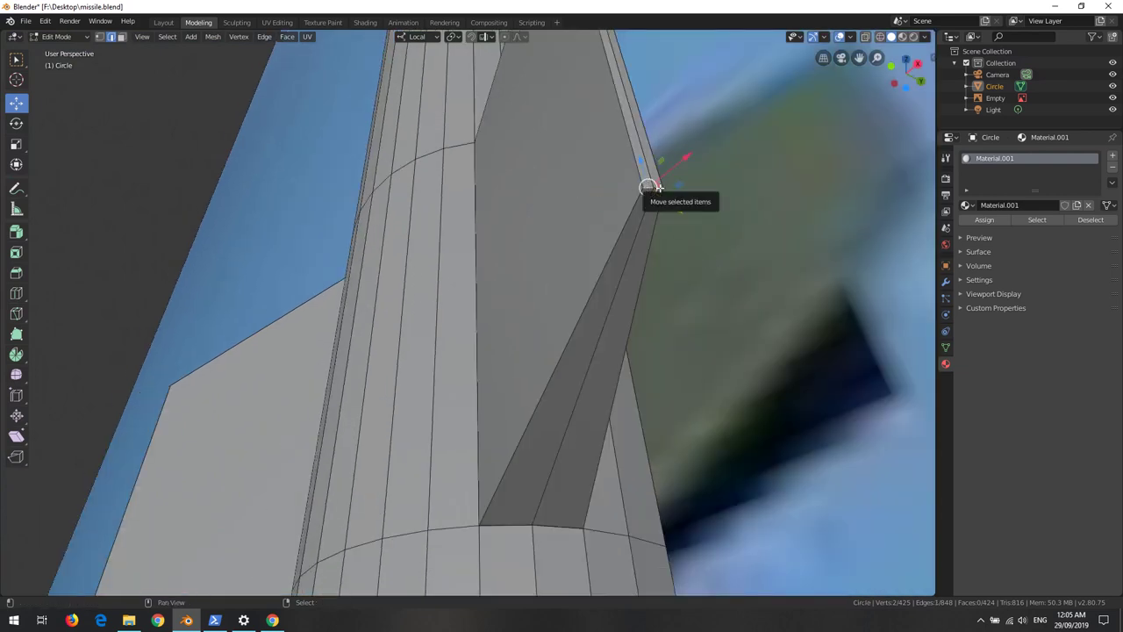
{"action": "scroll", "coordinate": [614, 212], "scroll_direction": "down", "scroll_amount": 5}
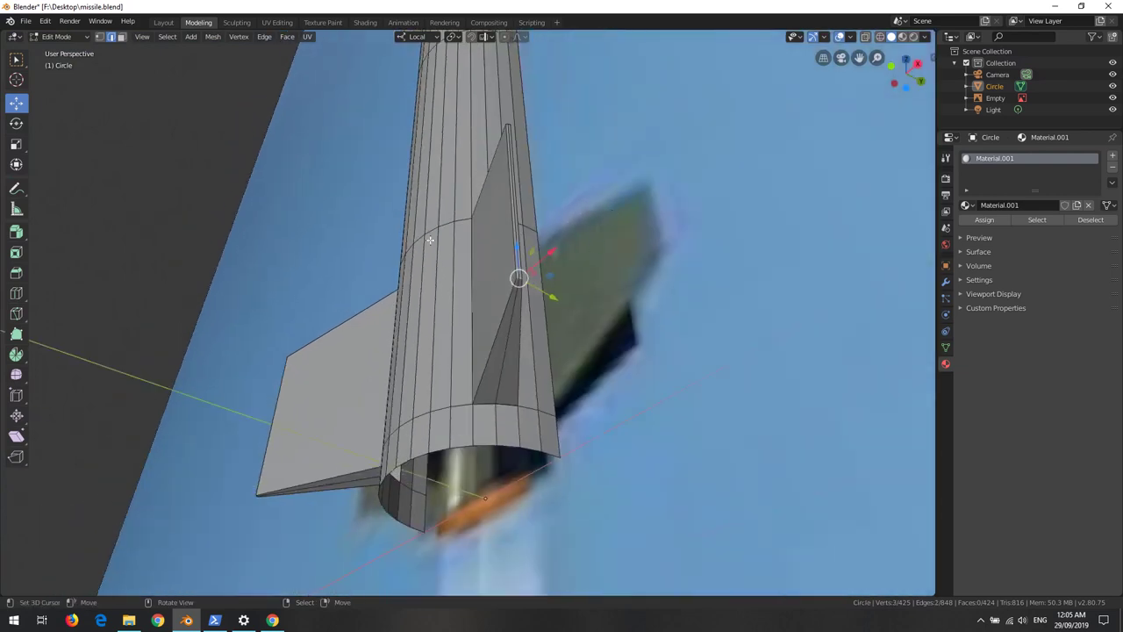
{"action": "middle_click_drag", "start_coordinate": [430, 240], "coordinate": [573, 255]}
{"action": "scroll", "coordinate": [466, 381], "scroll_direction": "up", "scroll_amount": 6}
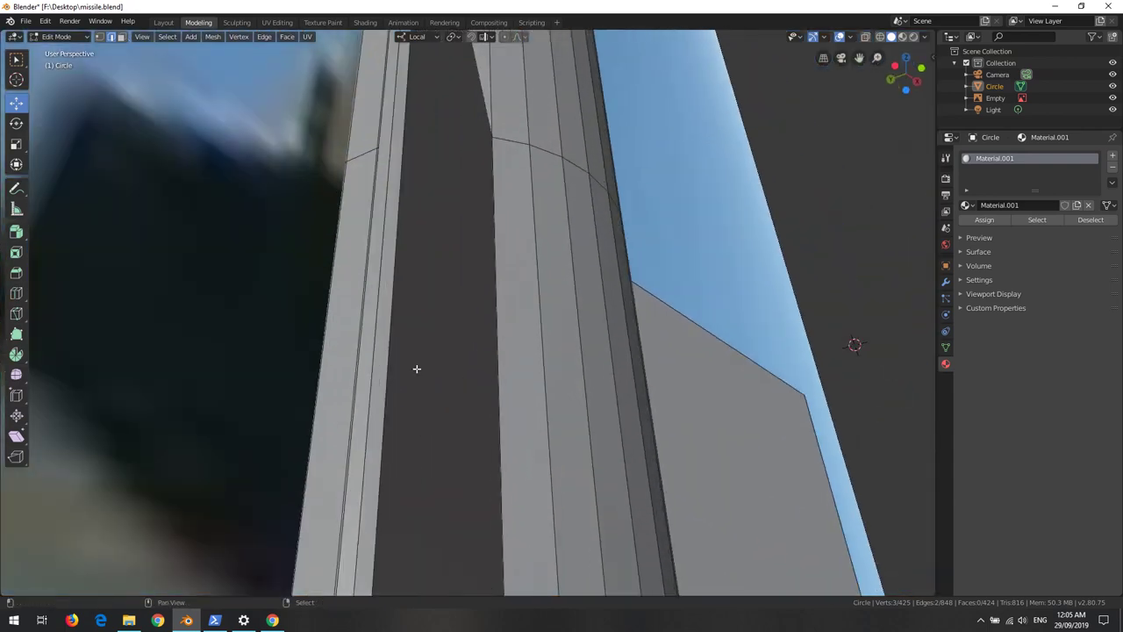
{"action": "scroll", "coordinate": [448, 293], "scroll_direction": "down", "scroll_amount": 3}
{"action": "middle_click_drag", "start_coordinate": [449, 293], "coordinate": [527, 295]}
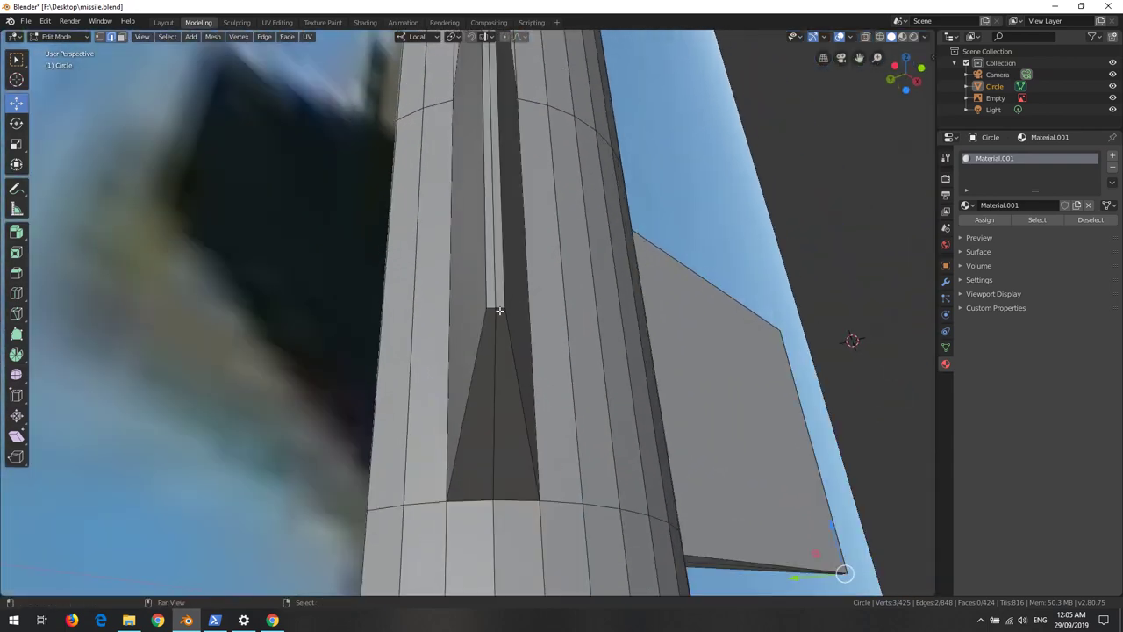
{"action": "middle_click_drag", "start_coordinate": [456, 328], "coordinate": [474, 235]}
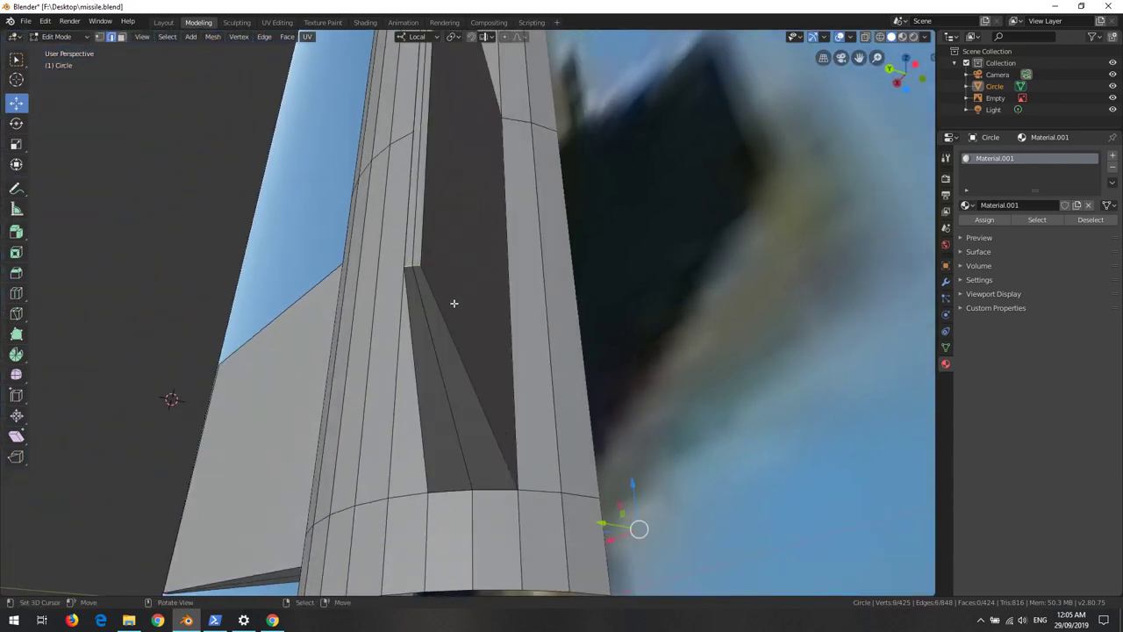
{"action": "key", "text": "KP_1"}
{"action": "key", "text": "z"}
{"action": "left_click", "coordinate": [386, 319]}
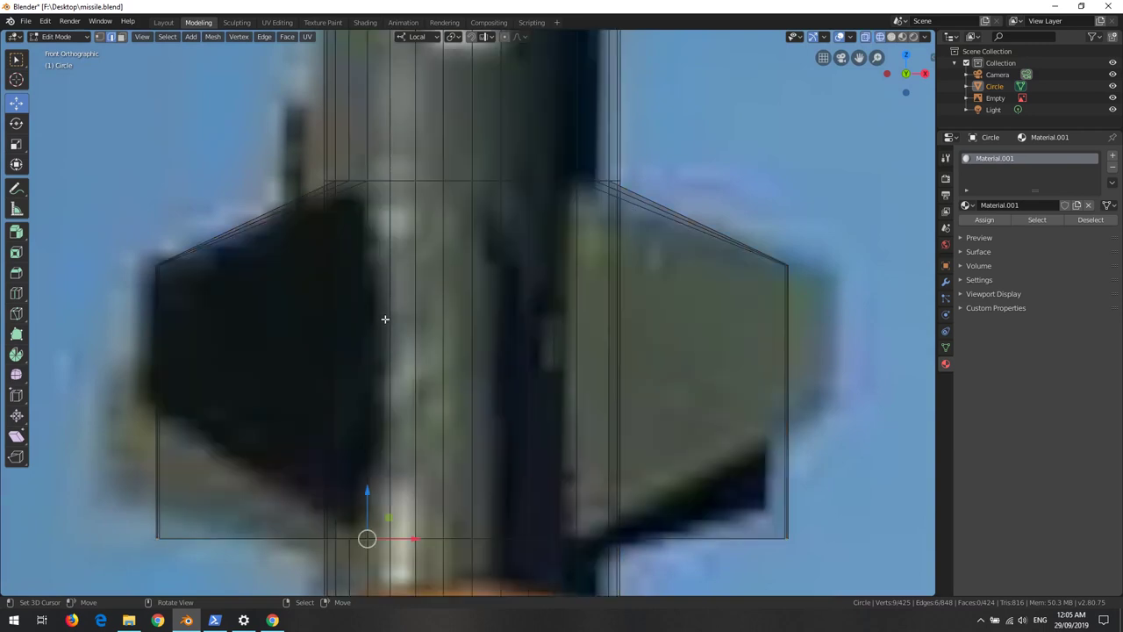
{"action": "scroll", "coordinate": [478, 313], "scroll_direction": "down", "scroll_amount": 1, "text": "shift"}
{"action": "left_click_drag", "start_coordinate": [369, 463], "coordinate": [376, 369]}
{"action": "key", "text": "ctrl+z"}
Step: Add the remaining tail fin's lower outer edges to the selection and raise all selected edges 0.132 m along Z
{"action": "mouse_move", "coordinate": [754, 523]}
{"action": "middle_mouse_down"}
{"action": "mouse_move", "coordinate": [796, 453]}
{"action": "mouse_move", "coordinate": [702, 448]}
{"action": "mouse_move", "coordinate": [559, 416]}
{"action": "middle_mouse_up"}
{"action": "scroll", "coordinate": [702, 451], "scroll_direction": "down", "scroll_amount": 3}
{"action": "key", "text": "z"}
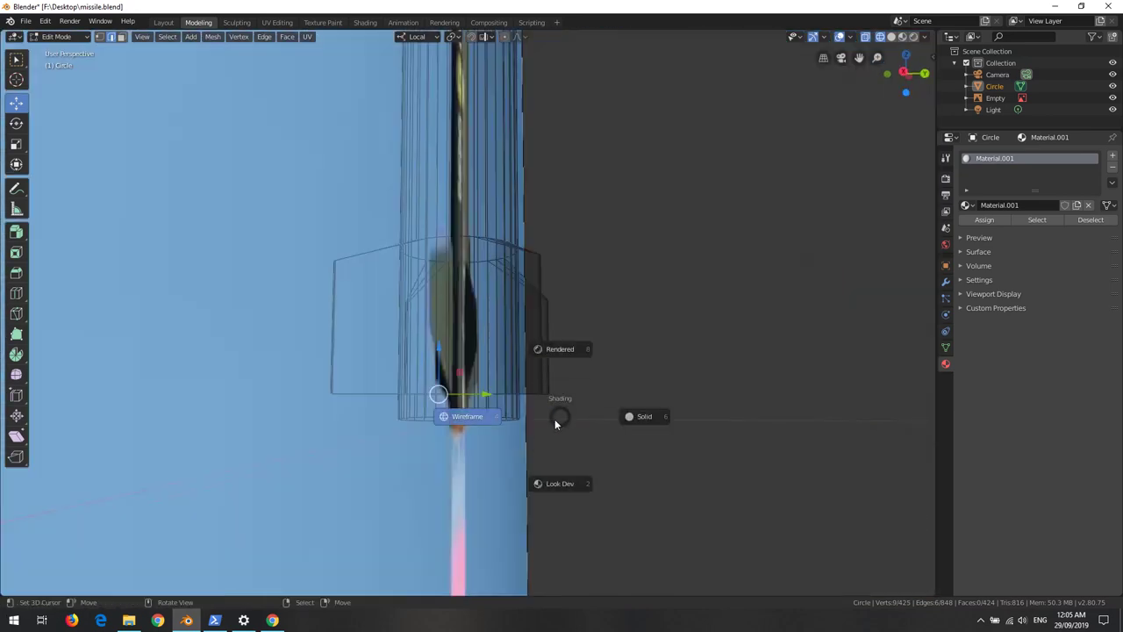
{"action": "left_click", "coordinate": [650, 426]}
{"action": "middle_click_drag", "start_coordinate": [650, 426], "coordinate": [465, 326]}
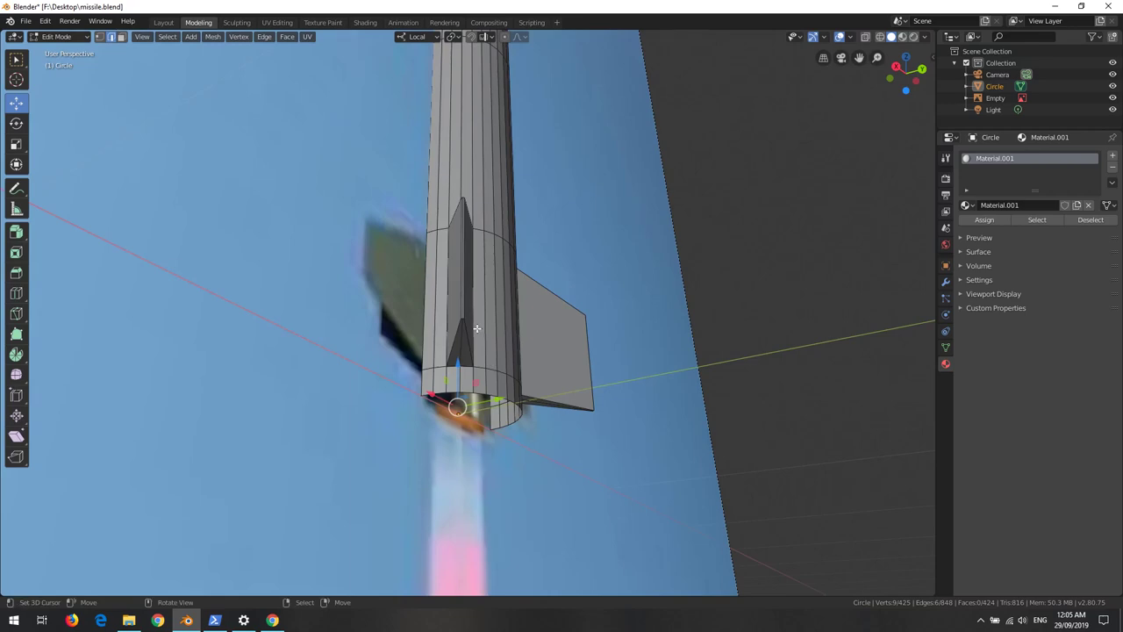
{"action": "scroll", "coordinate": [465, 325], "scroll_direction": "up", "scroll_amount": 3}
{"action": "scroll", "coordinate": [465, 325], "scroll_direction": "up", "scroll_amount": 1}
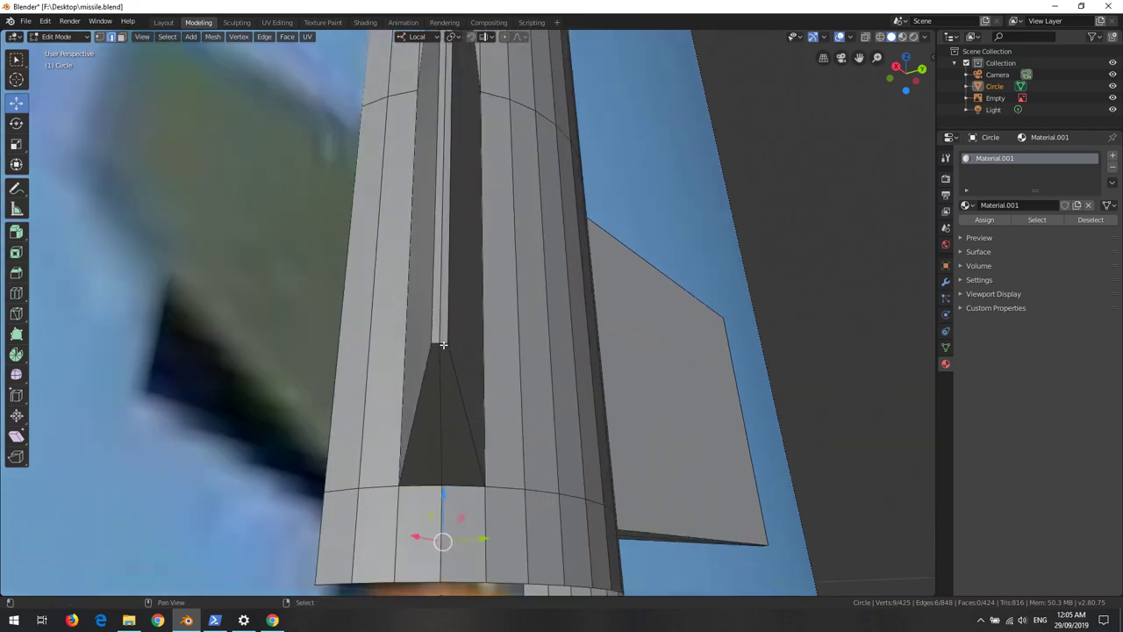
{"action": "left_click", "coordinate": [433, 344], "text": "shift"}
{"action": "key", "text": "KP_1"}
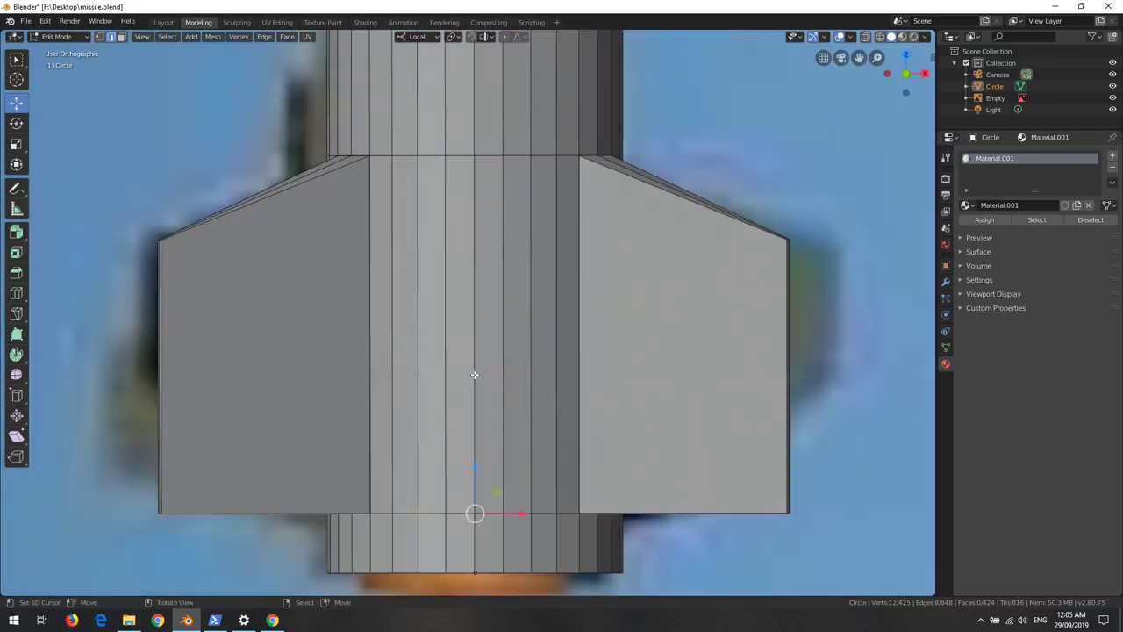
{"action": "scroll", "coordinate": [497, 381], "scroll_direction": "up", "scroll_amount": 2}
{"action": "key", "text": "comma"}
{"action": "left_click", "coordinate": [421, 383]}
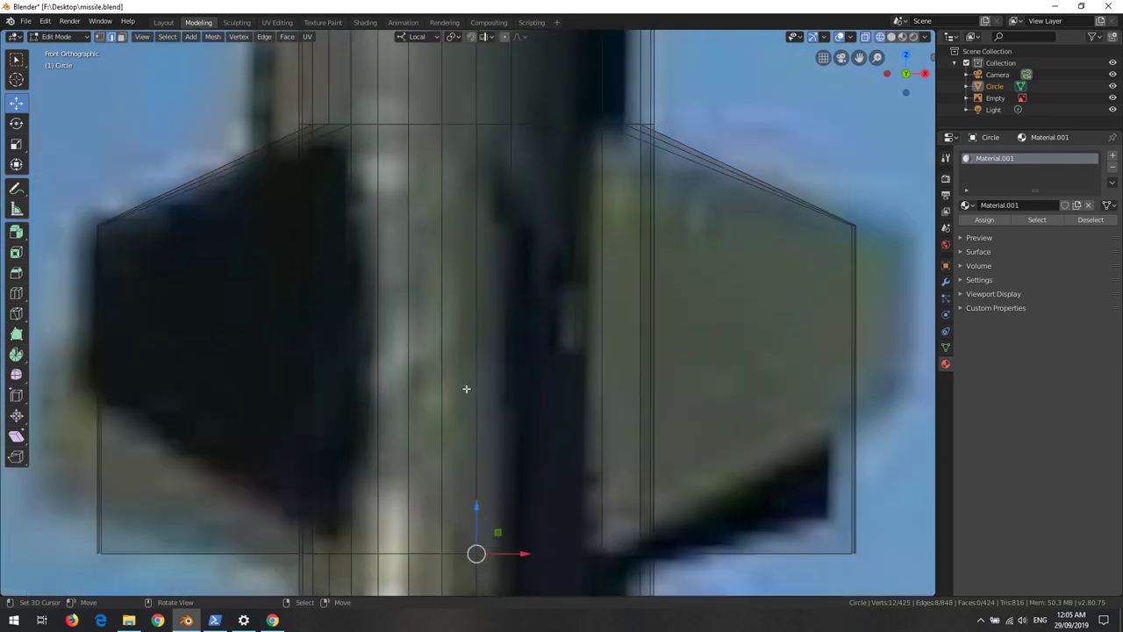
{"action": "scroll", "coordinate": [479, 387], "scroll_direction": "down", "scroll_amount": 3}
{"action": "scroll", "coordinate": [479, 387], "scroll_direction": "up", "scroll_amount": 1}
{"action": "left_click_drag", "start_coordinate": [473, 410], "coordinate": [471, 321]}
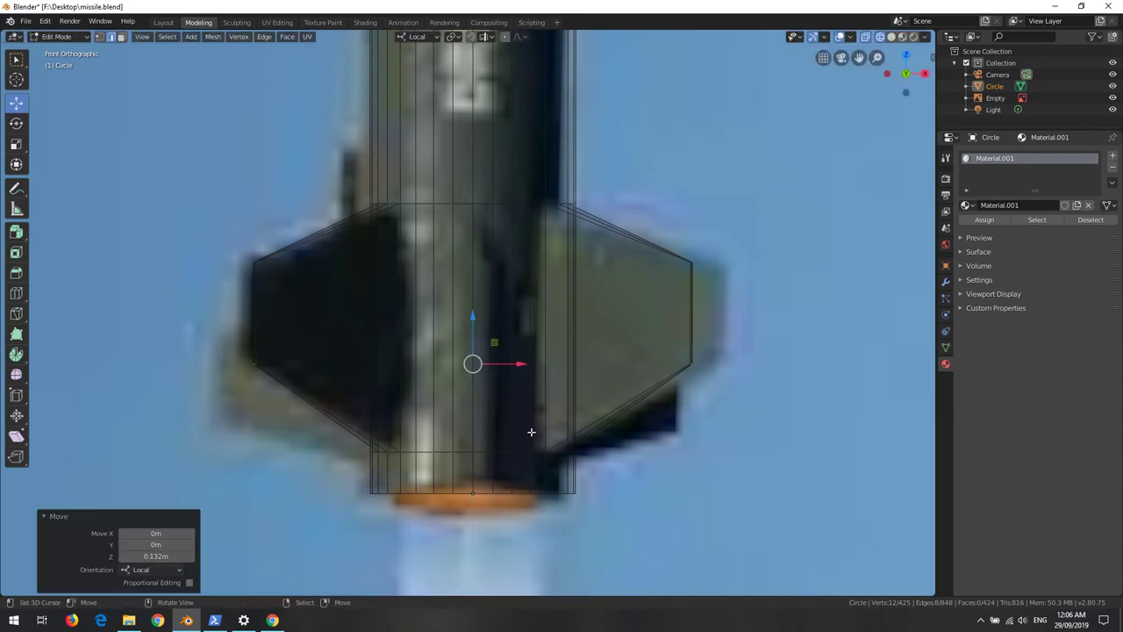
Step: Show the missile in Look Dev shading in Object Mode and save the file
{"action": "key", "text": "z"}
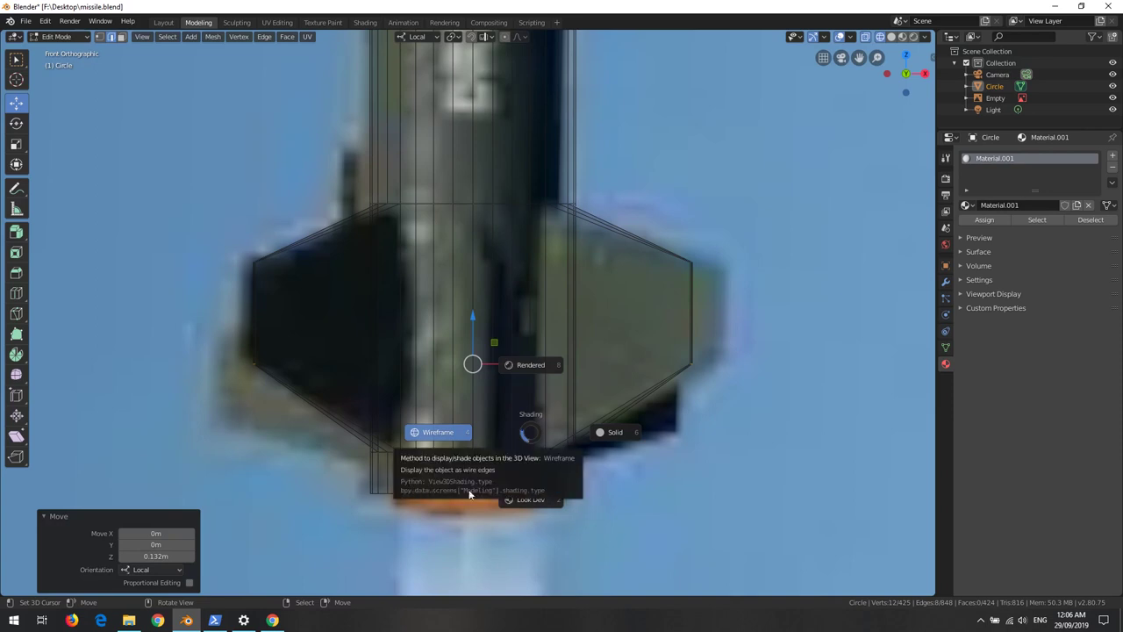
{"action": "left_click", "coordinate": [615, 432]}
{"action": "scroll", "coordinate": [545, 397], "scroll_direction": "down", "scroll_amount": 3}
{"action": "key", "text": "Tab"}
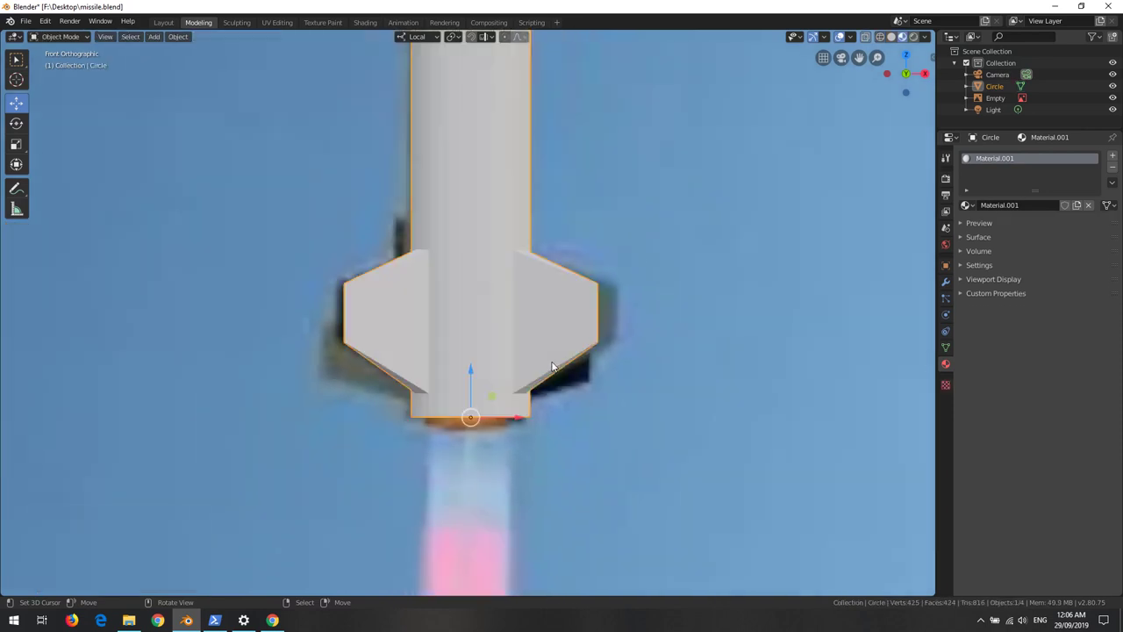
{"action": "scroll", "coordinate": [495, 354], "scroll_direction": "down", "scroll_amount": 4}
{"action": "key", "text": "ctrl+s"}
{"action": "scroll", "coordinate": [517, 243], "scroll_direction": "down", "scroll_amount": 5}
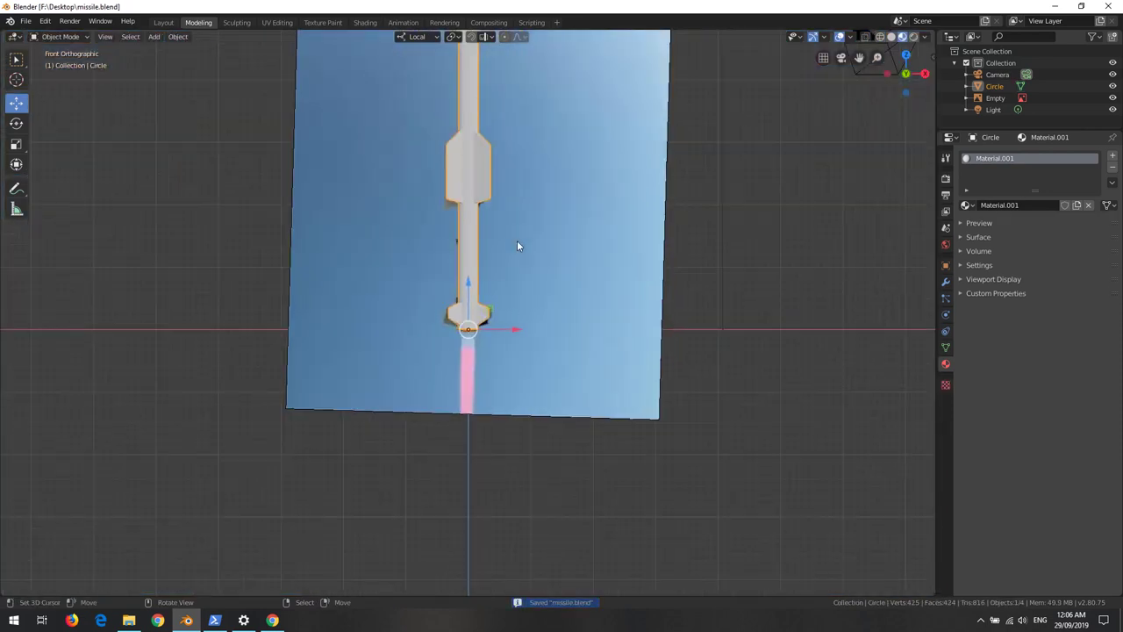
Step: Display the missile in wireframe shading to compare its middle fins and body with the reference image
{"action": "scroll", "coordinate": [489, 208], "scroll_direction": "down", "scroll_amount": 4}
{"action": "scroll", "coordinate": [537, 178], "scroll_direction": "up", "scroll_amount": 4}
{"action": "middle_click_drag", "start_coordinate": [537, 179], "coordinate": [508, 372], "text": "shift"}
{"action": "scroll", "coordinate": [576, 411], "scroll_direction": "up", "scroll_amount": 4}
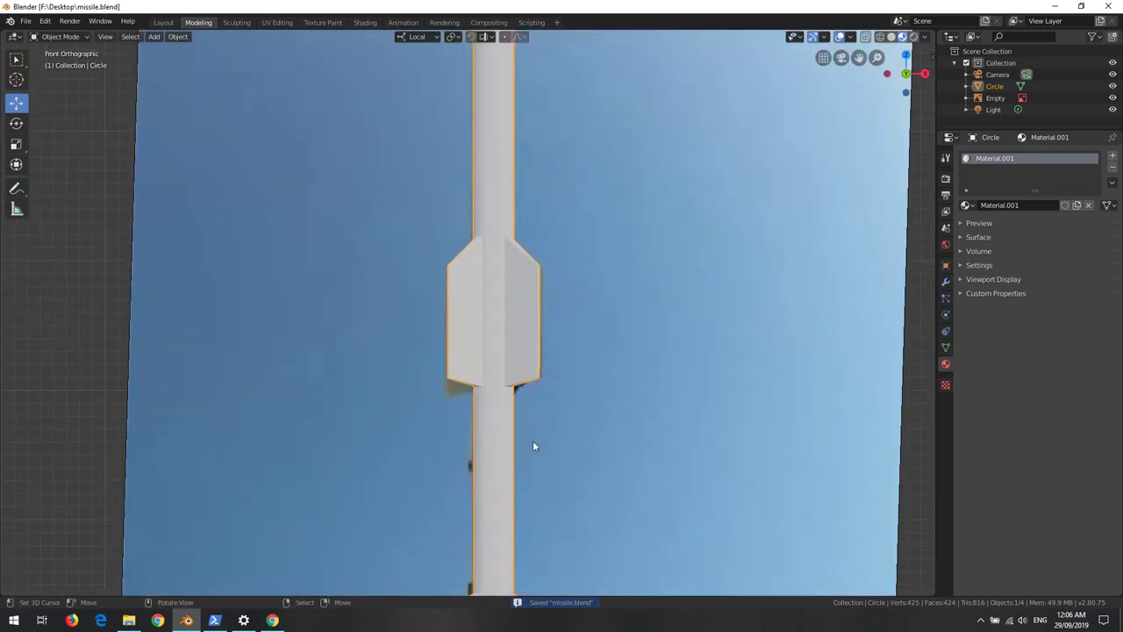
{"action": "key", "text": "z"}
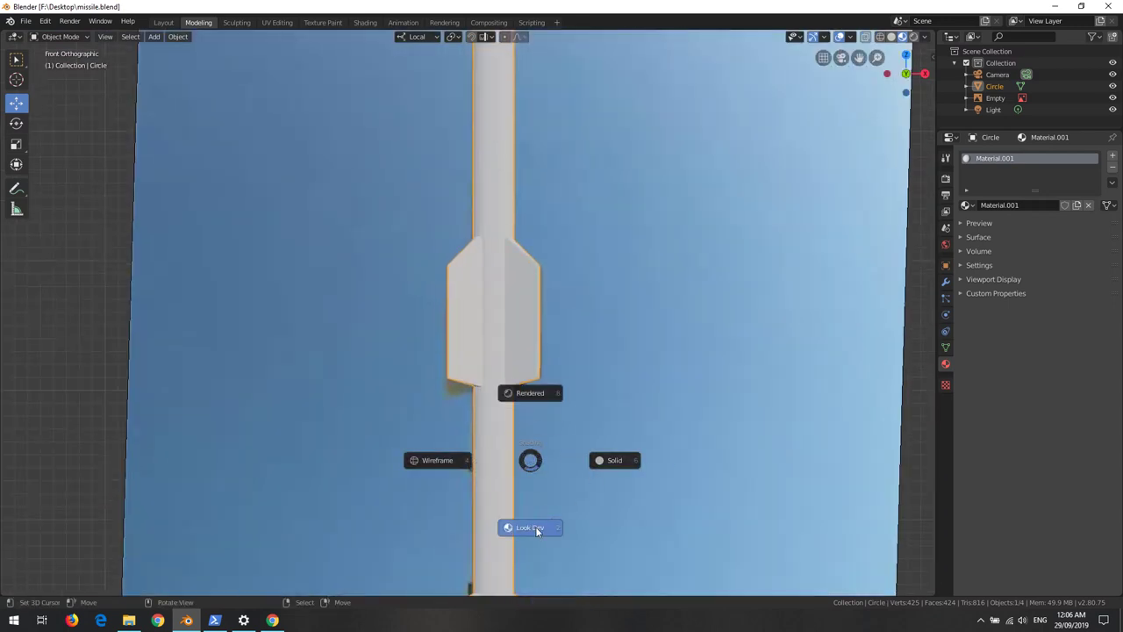
{"action": "left_click", "coordinate": [431, 460]}
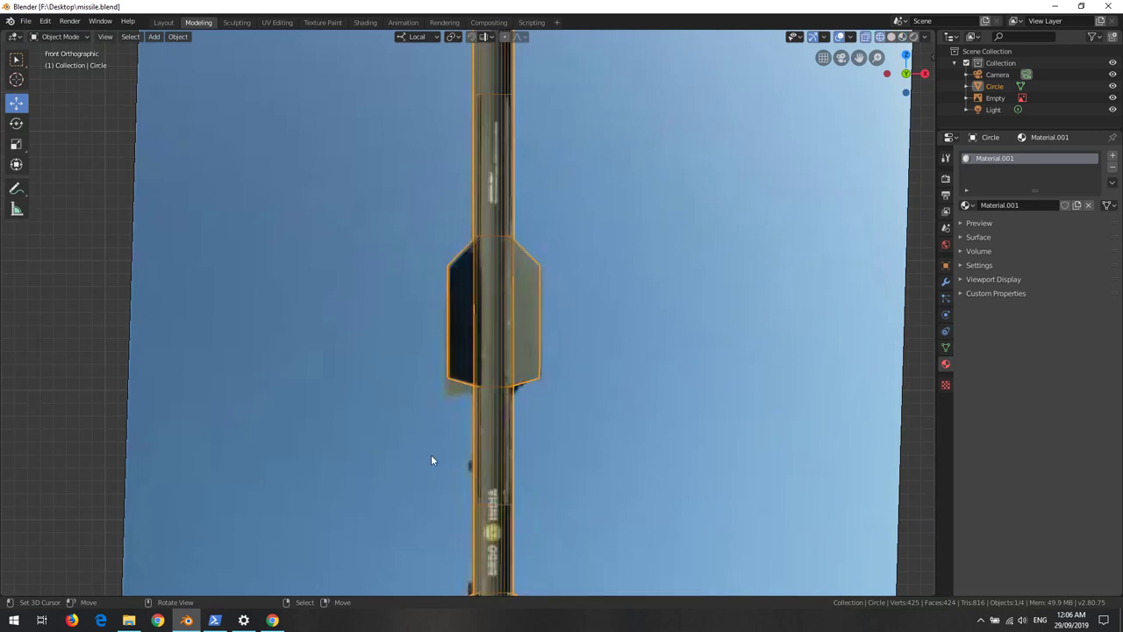
{"action": "middle_click_drag", "start_coordinate": [538, 375], "coordinate": [571, 351]}
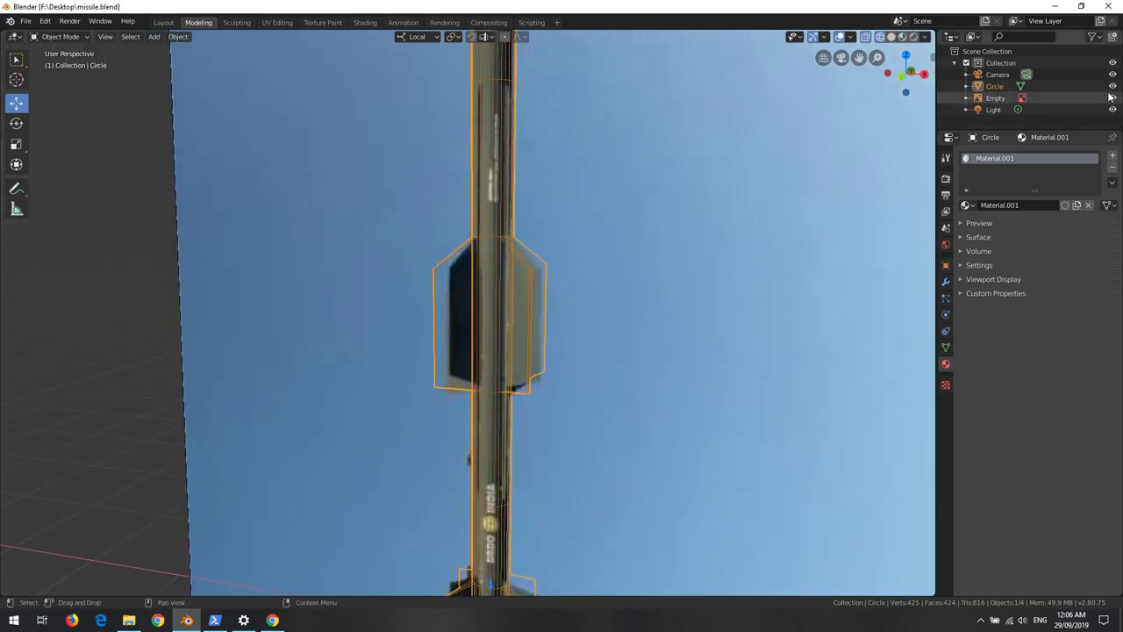
Step: Rename the Circle object to Missile and hide it in the viewport
{"action": "left_click", "coordinate": [945, 267]}
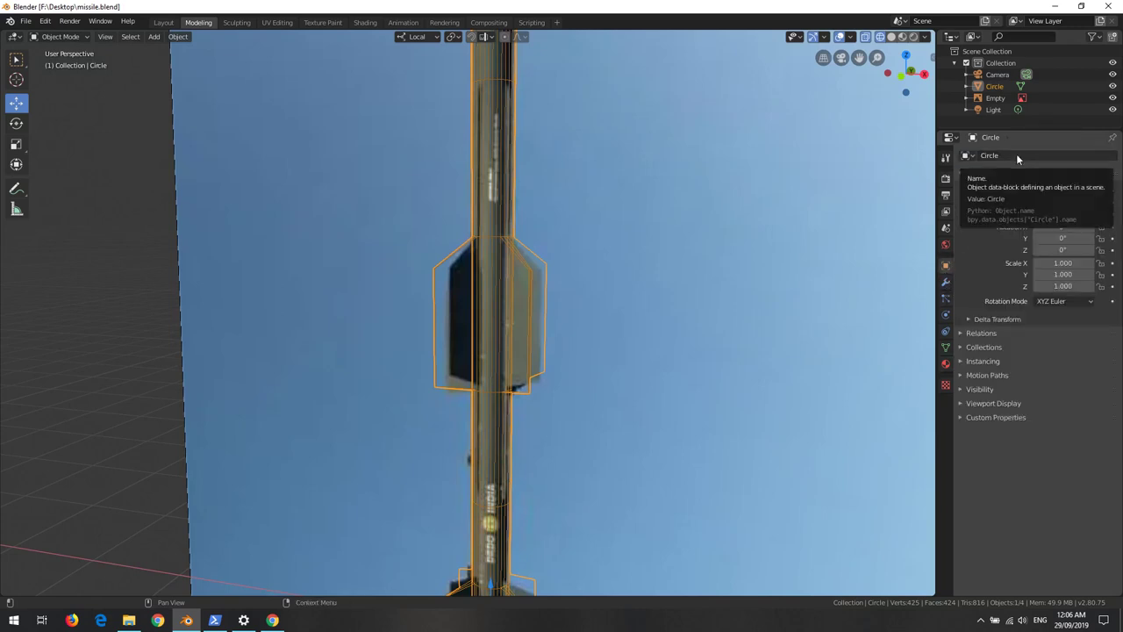
{"action": "left_click", "coordinate": [1016, 154]}
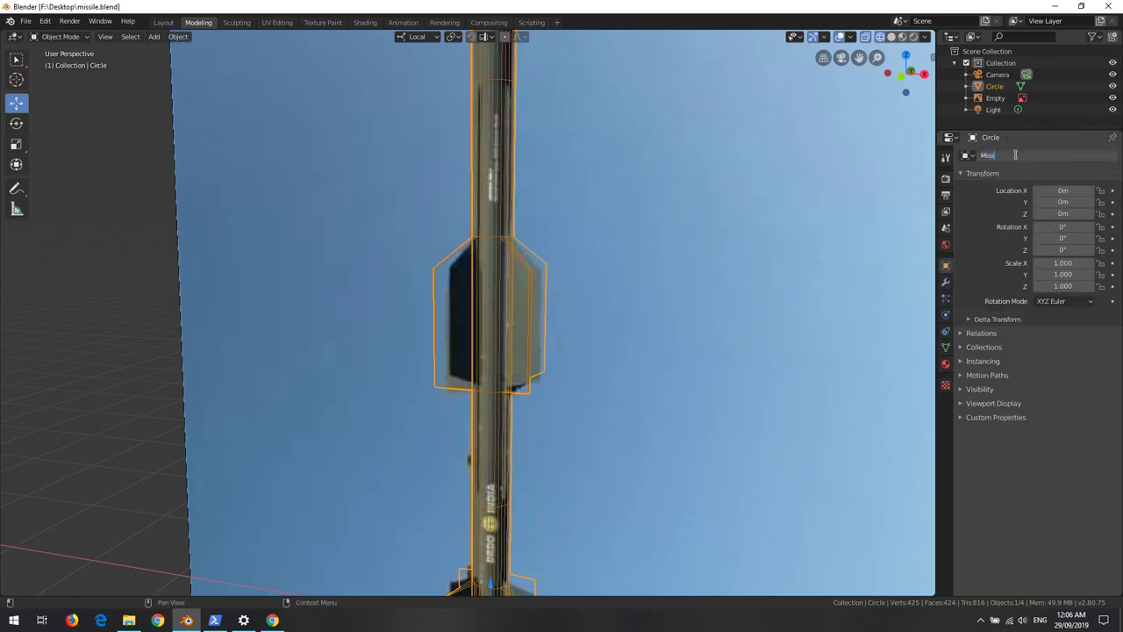
{"action": "key", "text": "Return"}
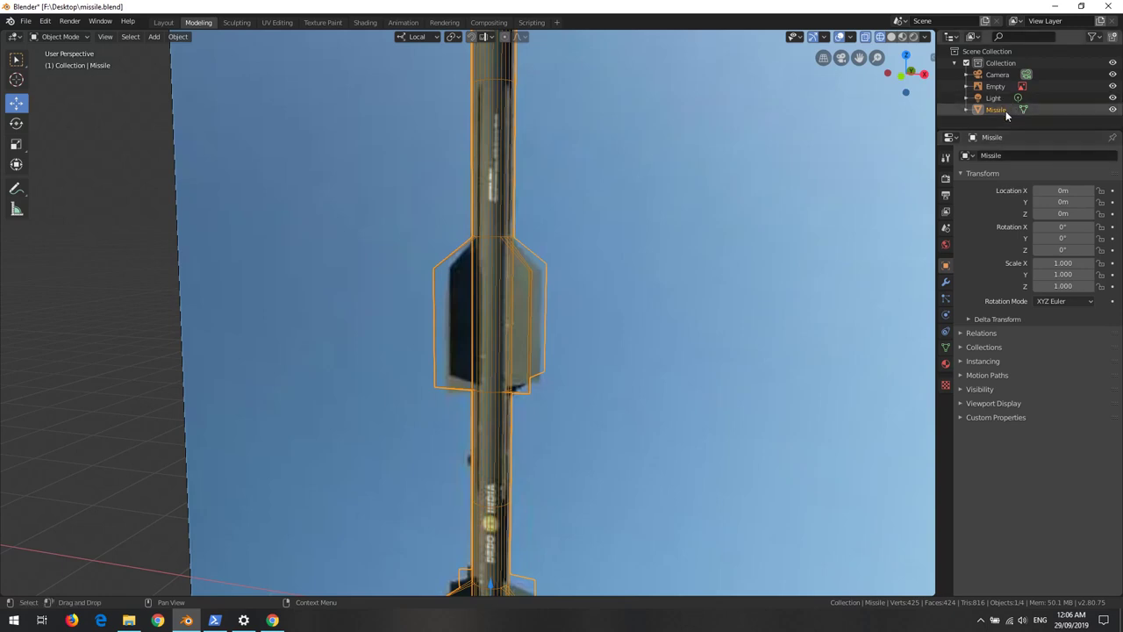
{"action": "left_click", "coordinate": [1112, 110]}
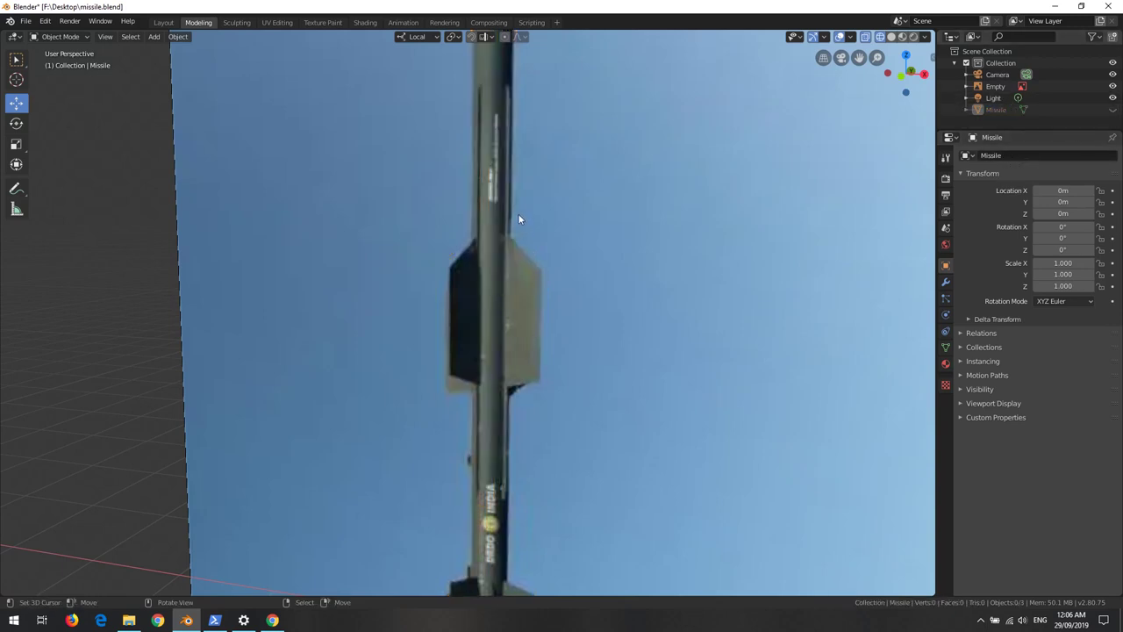
Step: Examine the missile's body, fins and surface details in the reference image
{"action": "middle_click_drag", "start_coordinate": [517, 219], "coordinate": [478, 144]}
{"action": "scroll", "coordinate": [480, 130], "scroll_direction": "up", "scroll_amount": 2}
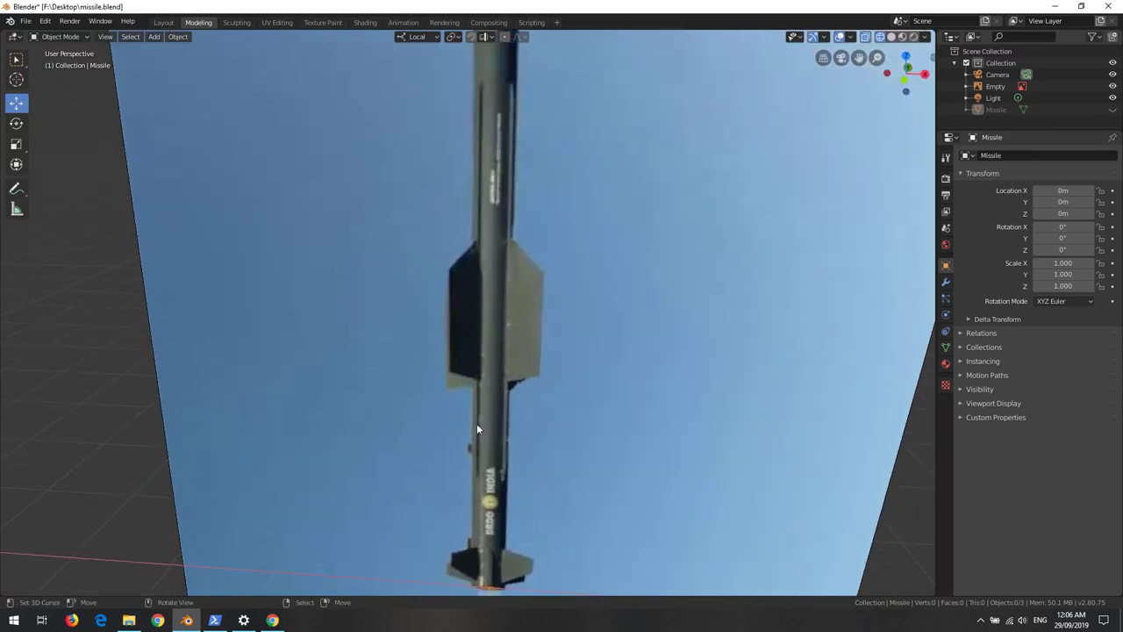
{"action": "scroll", "coordinate": [477, 465], "scroll_direction": "up", "scroll_amount": 1}
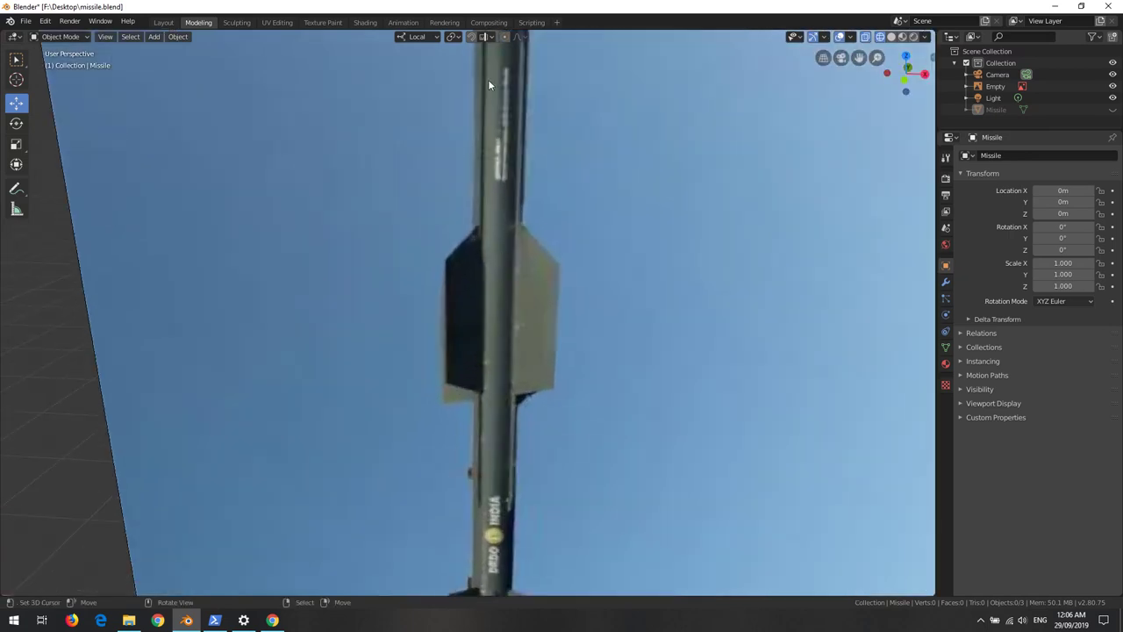
{"action": "scroll", "coordinate": [474, 132], "scroll_direction": "down", "scroll_amount": 2}
{"action": "middle_click_drag", "start_coordinate": [483, 102], "coordinate": [488, 168]}
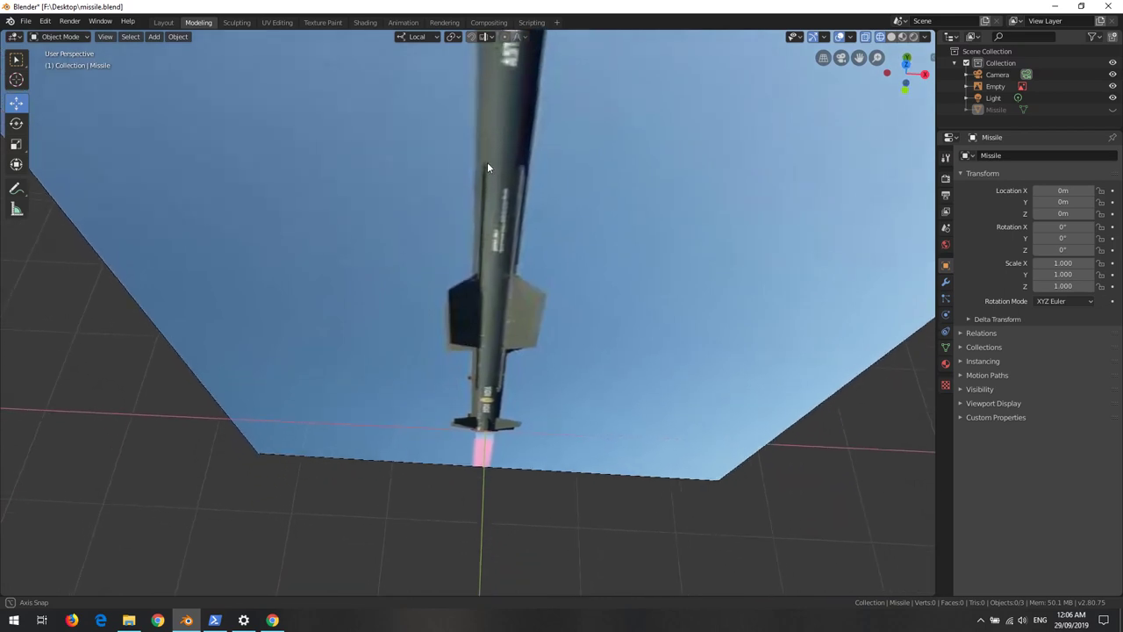
{"action": "scroll", "coordinate": [491, 189], "scroll_direction": "down", "scroll_amount": 3}
{"action": "scroll", "coordinate": [501, 213], "scroll_direction": "up", "scroll_amount": 3}
{"action": "middle_click_drag", "start_coordinate": [501, 213], "coordinate": [466, 233]}
{"action": "scroll", "coordinate": [479, 291], "scroll_direction": "up", "scroll_amount": 2}
{"action": "scroll", "coordinate": [502, 444], "scroll_direction": "down", "scroll_amount": 2}
{"action": "middle_click_drag", "start_coordinate": [503, 444], "coordinate": [473, 448]}
{"action": "scroll", "coordinate": [474, 447], "scroll_direction": "down", "scroll_amount": 1}
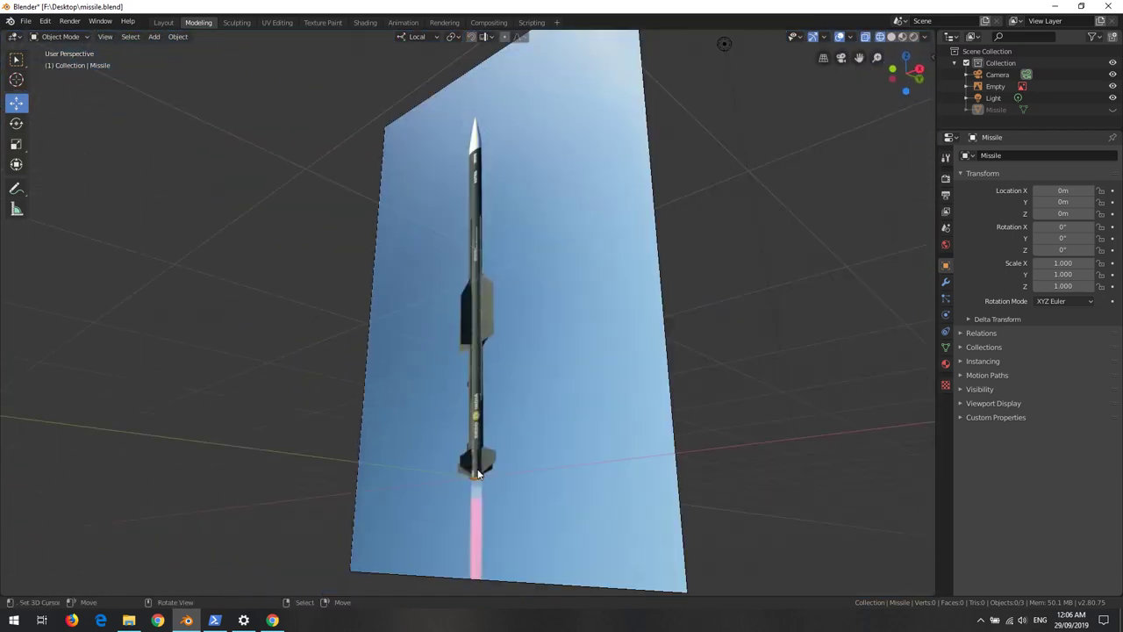
{"action": "scroll", "coordinate": [514, 489], "scroll_direction": "up", "scroll_amount": 2}
{"action": "middle_click_drag", "start_coordinate": [514, 489], "coordinate": [539, 503]}
{"action": "scroll", "coordinate": [535, 526], "scroll_direction": "up", "scroll_amount": 4}
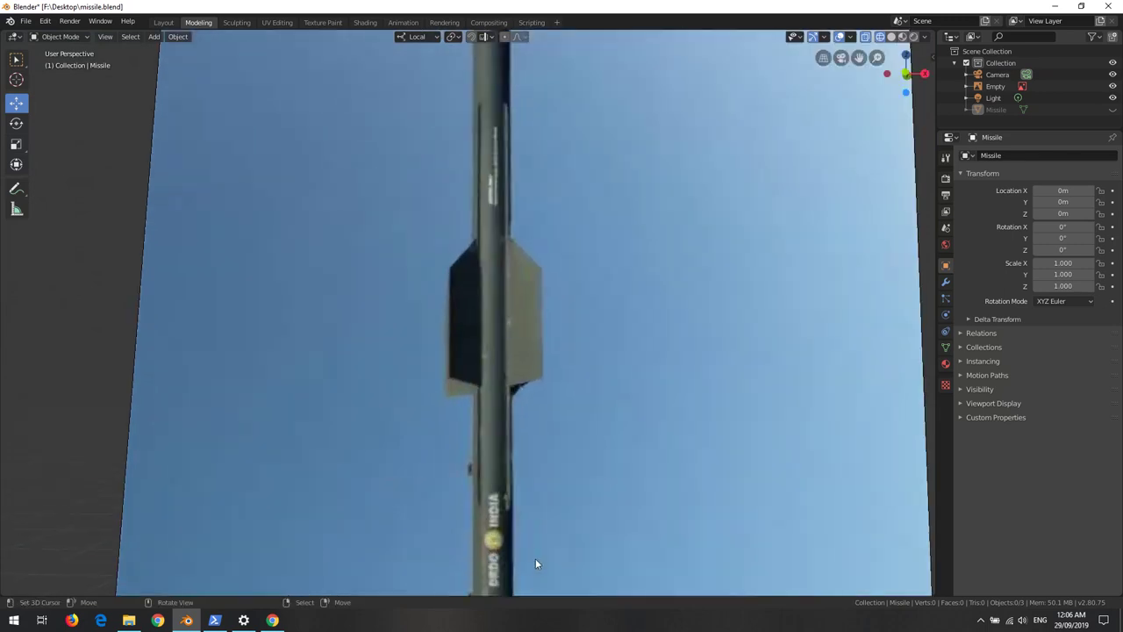
Step: Examine the missile's lower body, middle fins and tail fins in the reference image
{"action": "scroll", "coordinate": [535, 558], "scroll_direction": "down", "scroll_amount": 1}
{"action": "middle_click_drag", "start_coordinate": [535, 558], "coordinate": [453, 373]}
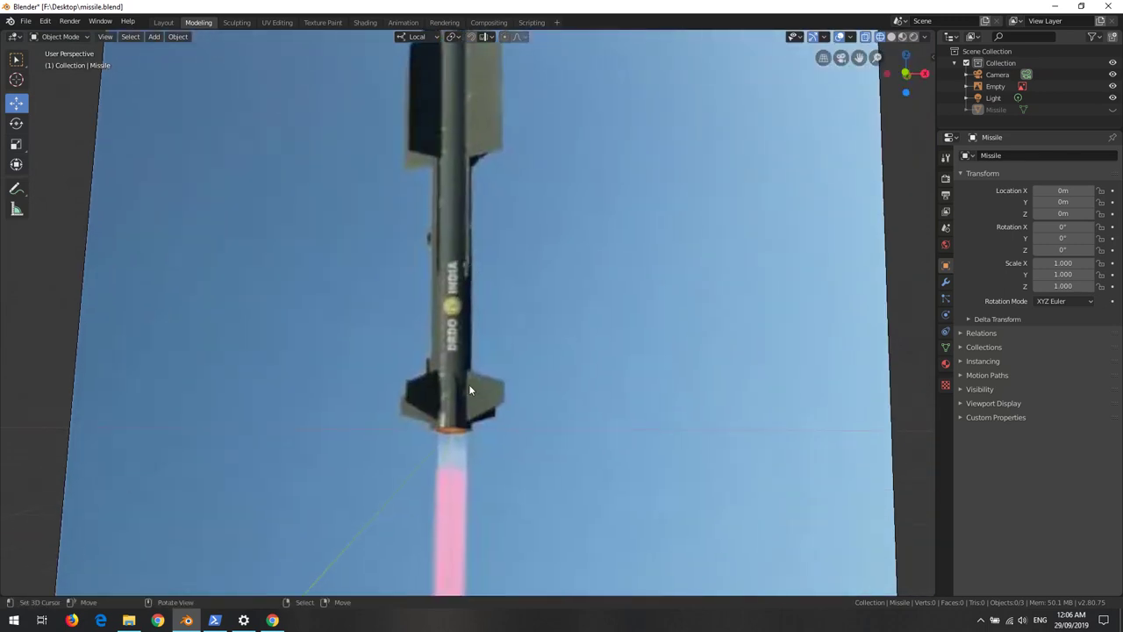
{"action": "scroll", "coordinate": [470, 390], "scroll_direction": "down", "scroll_amount": 2}
{"action": "middle_click_drag", "start_coordinate": [466, 208], "coordinate": [467, 317]}
{"action": "scroll", "coordinate": [488, 275], "scroll_direction": "up", "scroll_amount": 2}
{"action": "scroll", "coordinate": [467, 316], "scroll_direction": "up", "scroll_amount": 2}
{"action": "scroll", "coordinate": [519, 290], "scroll_direction": "up", "scroll_amount": 1}
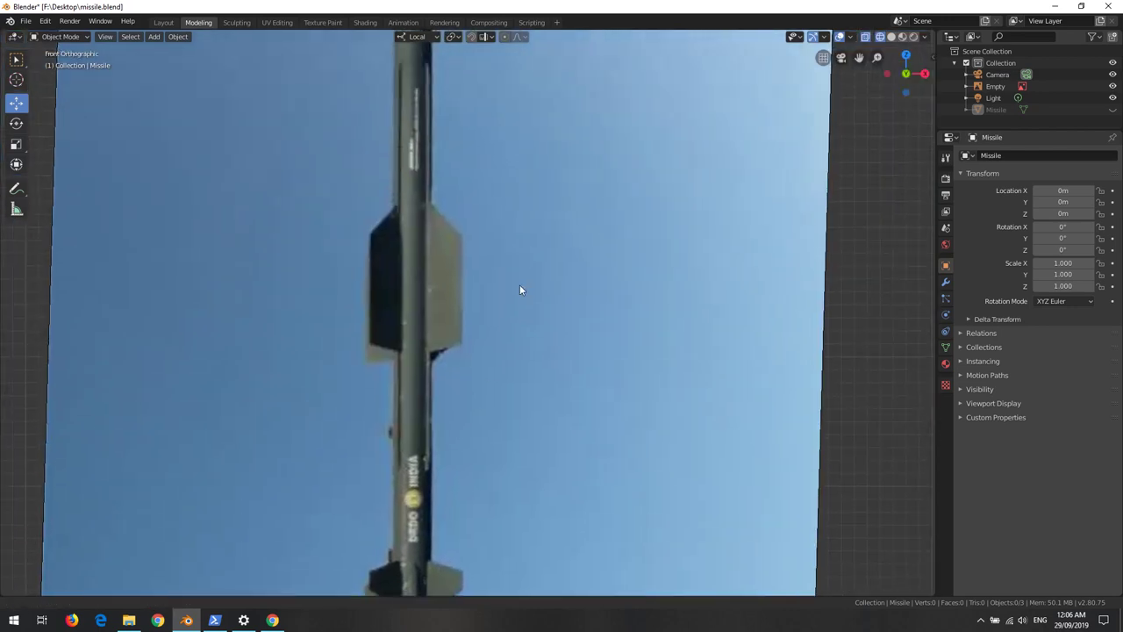
{"action": "middle_click_drag", "start_coordinate": [520, 290], "coordinate": [519, 310], "text": "shift"}
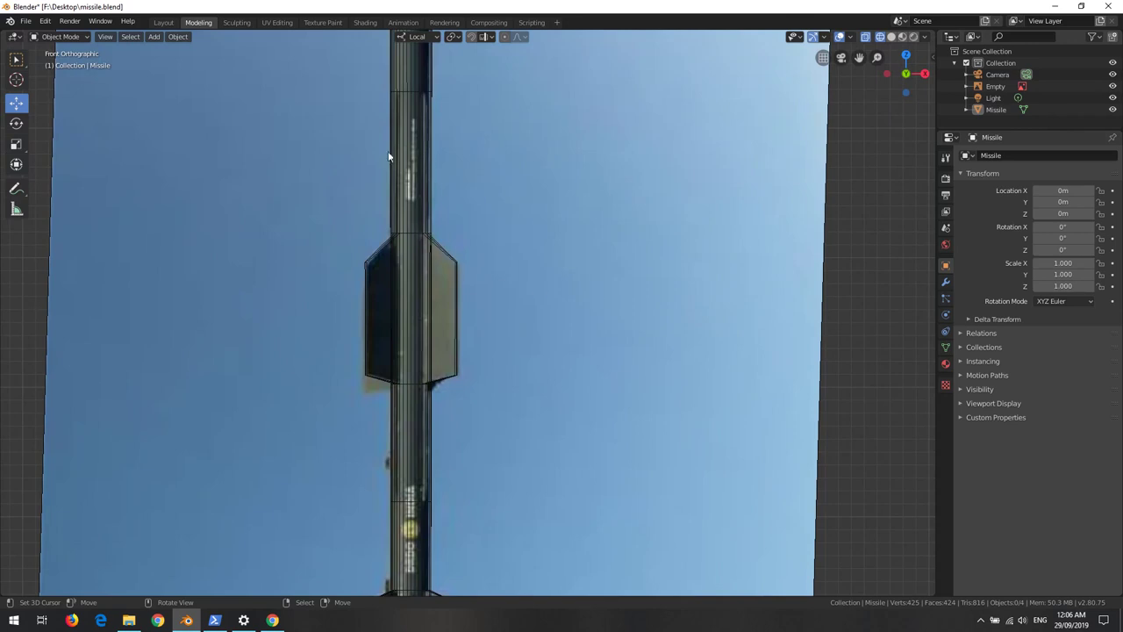
Step: Show the missile in solid shading over the reference image and enter Edit Mode
{"action": "middle_click_drag", "start_coordinate": [407, 143], "coordinate": [432, 190]}
{"action": "key", "text": "z"}
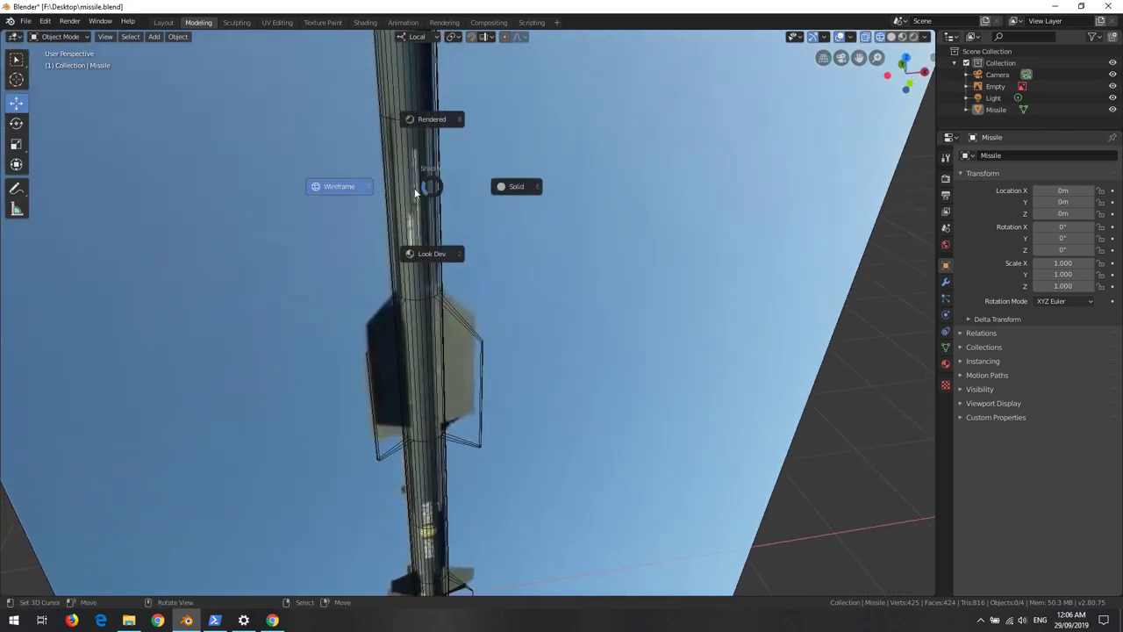
{"action": "left_click", "coordinate": [418, 242]}
{"action": "key", "text": "z"}
{"action": "left_click", "coordinate": [509, 230]}
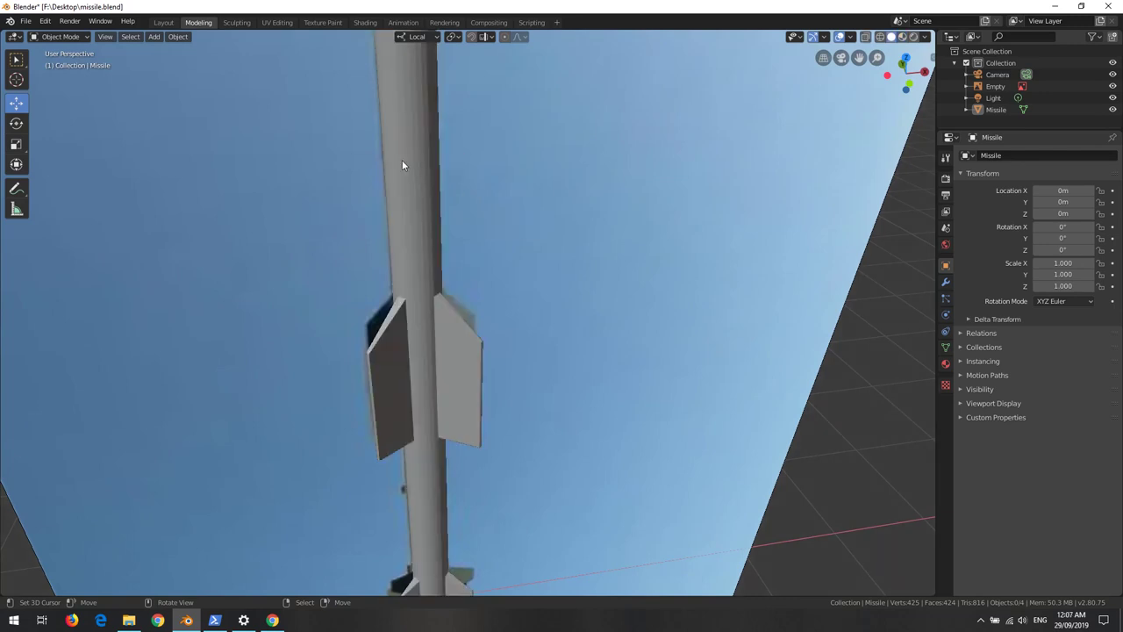
{"action": "middle_click_drag", "start_coordinate": [402, 162], "coordinate": [403, 231]}
{"action": "key", "text": "Tab"}
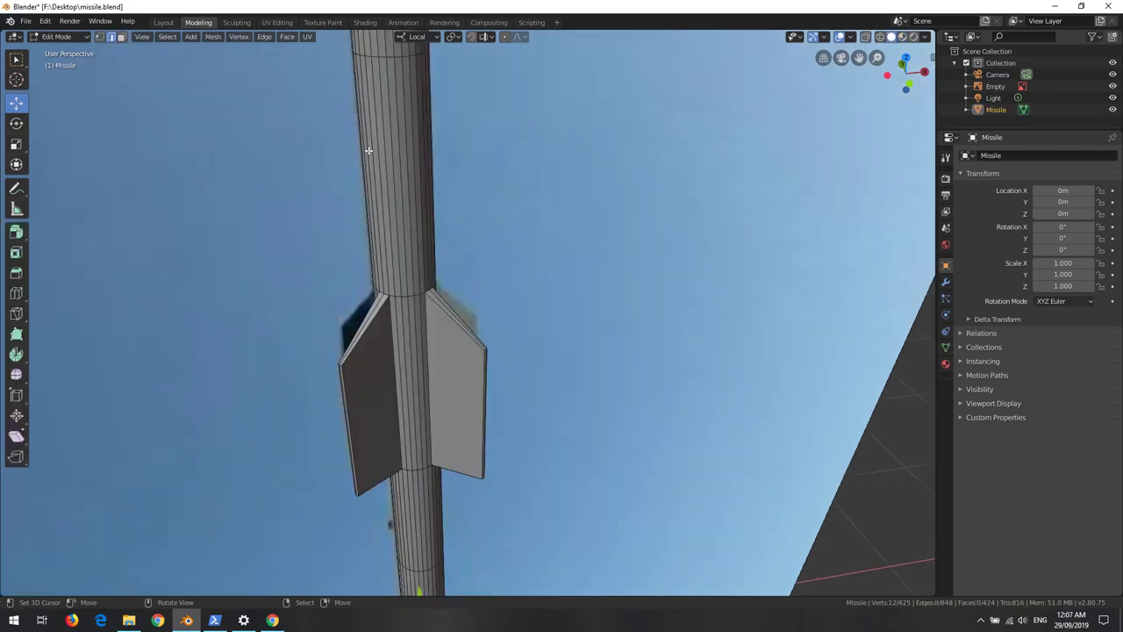
Step: Switch to face selection and select the two adjacent body faces directly above the front middle fin
{"action": "middle_click_drag", "start_coordinate": [369, 151], "coordinate": [436, 235]}
{"action": "middle_click_drag", "start_coordinate": [394, 198], "coordinate": [434, 231]}
{"action": "scroll", "coordinate": [431, 268], "scroll_direction": "up", "scroll_amount": 3}
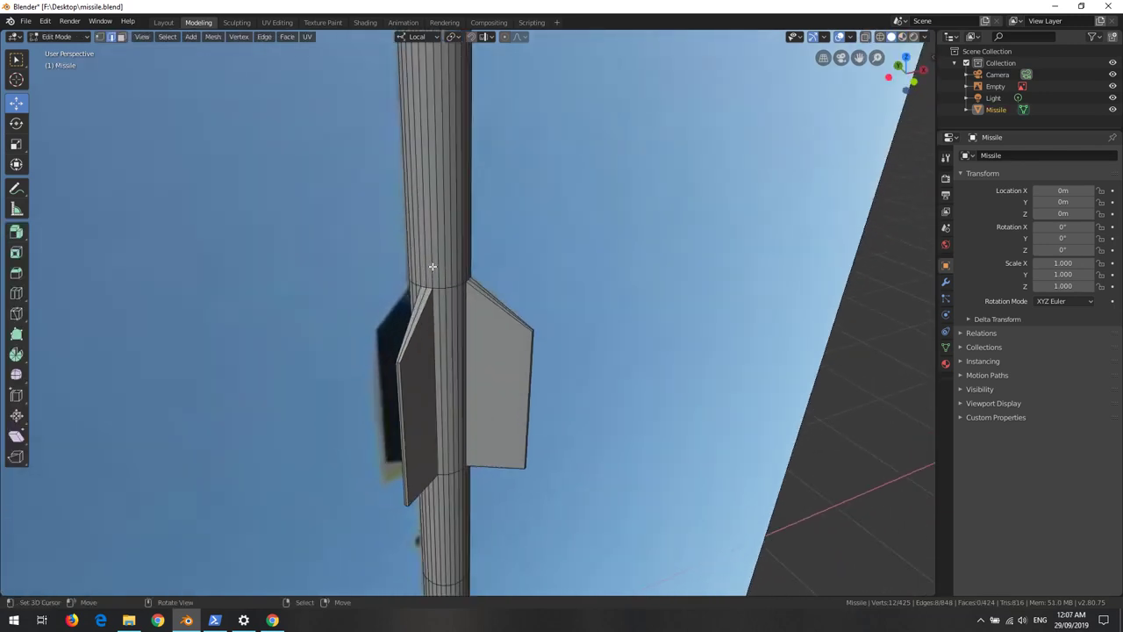
{"action": "left_click", "coordinate": [409, 265], "text": "shift"}
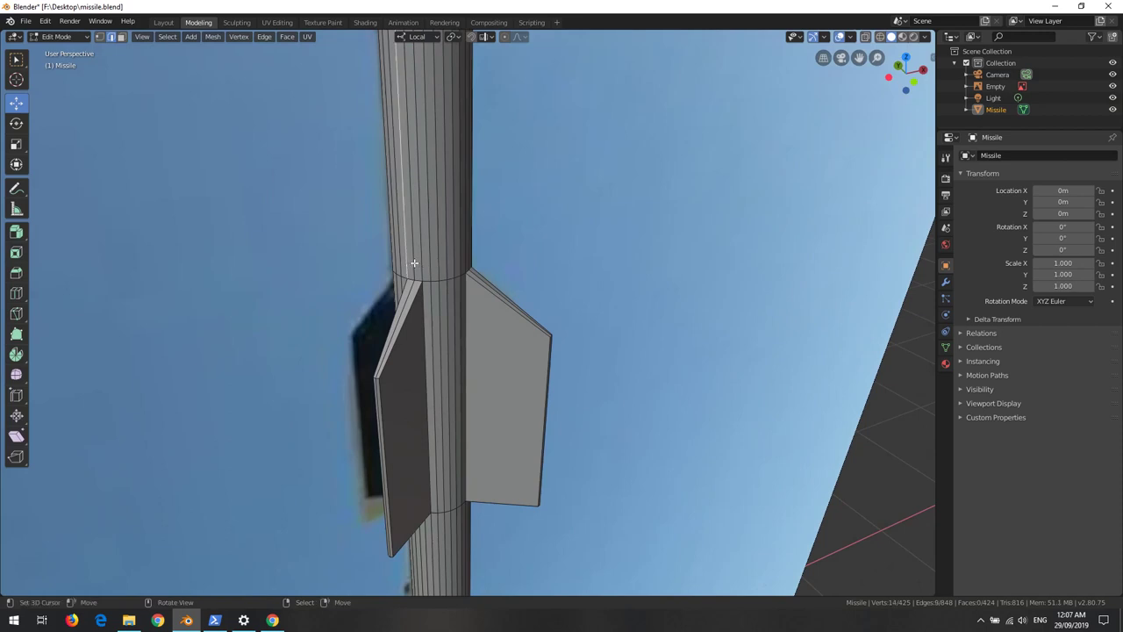
{"action": "left_click", "coordinate": [122, 38]}
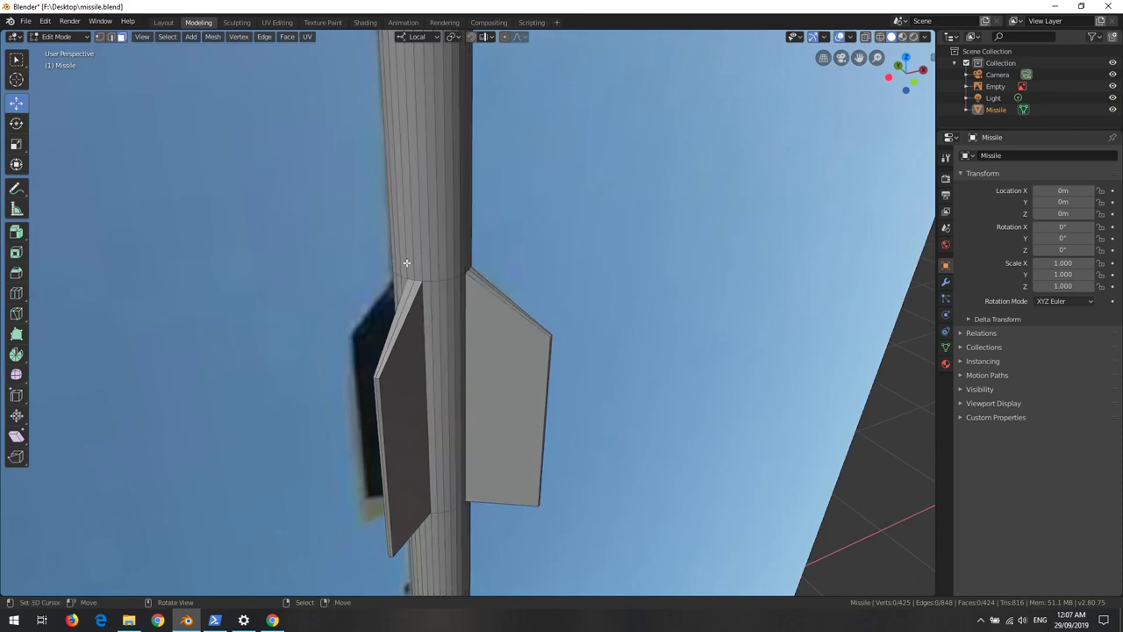
{"action": "left_click", "coordinate": [406, 263]}
{"action": "left_click", "coordinate": [418, 259], "text": "shift"}
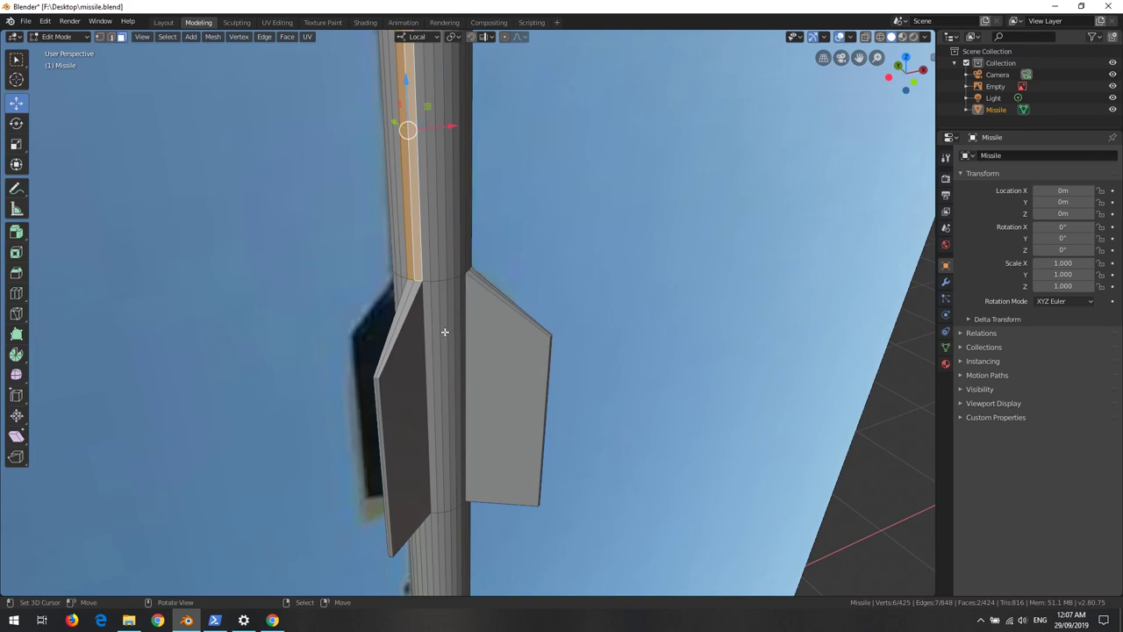
Step: Display the missile in wireframe from the front to compare the body below the middle fins with the reference image
{"action": "middle_click_drag", "start_coordinate": [444, 332], "coordinate": [439, 308]}
{"action": "scroll", "coordinate": [439, 308], "scroll_direction": "down", "scroll_amount": 5}
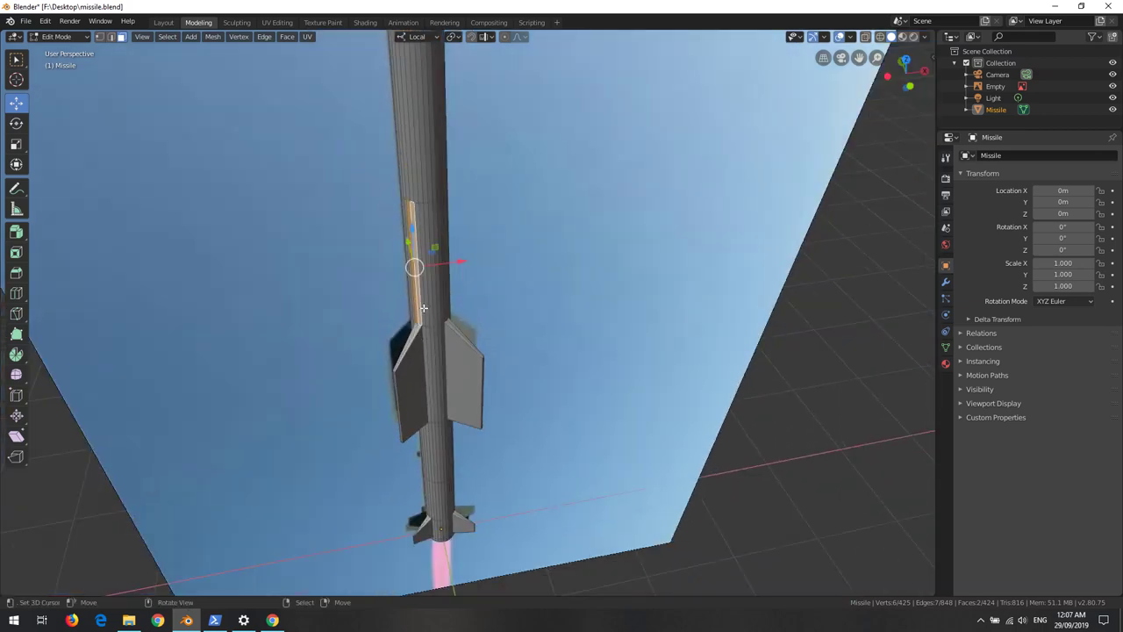
{"action": "key", "text": "KP_1"}
{"action": "key", "text": "grave"}
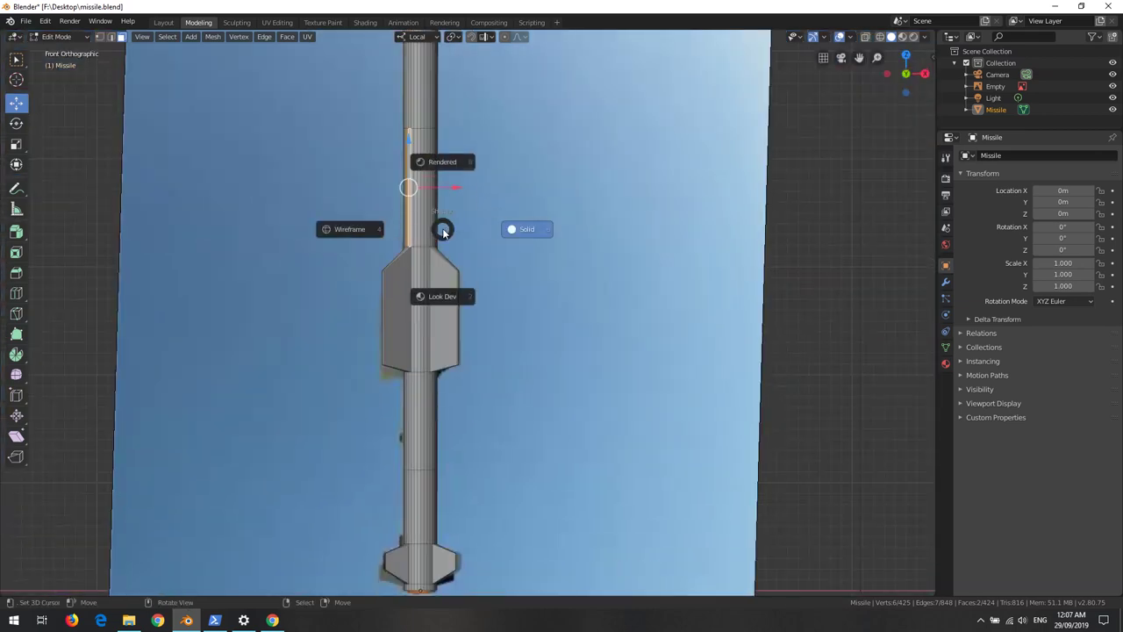
{"action": "left_click", "coordinate": [350, 227]}
{"action": "scroll", "coordinate": [421, 134], "scroll_direction": "up", "scroll_amount": 2}
{"action": "middle_click_drag", "start_coordinate": [425, 252], "coordinate": [432, 327], "text": "shift"}
{"action": "scroll", "coordinate": [390, 246], "scroll_direction": "up", "scroll_amount": 3}
Step: Try to add a single loop cut around the body between the middle fins and the existing lower ring
{"action": "key", "text": "ctrl+r"}
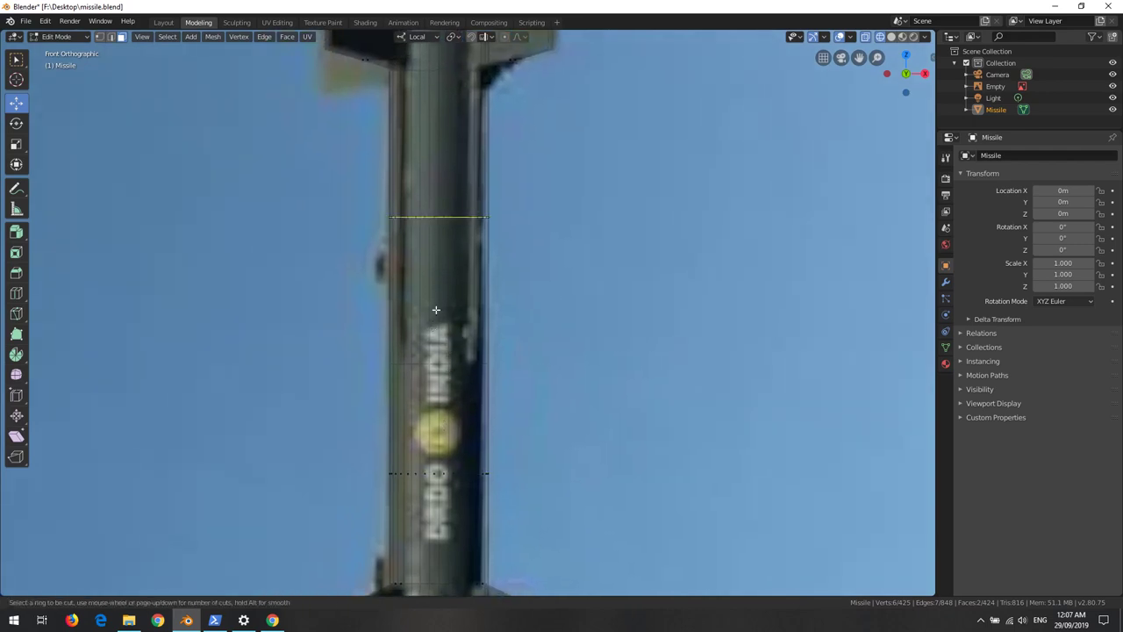
{"action": "key", "text": "Escape"}
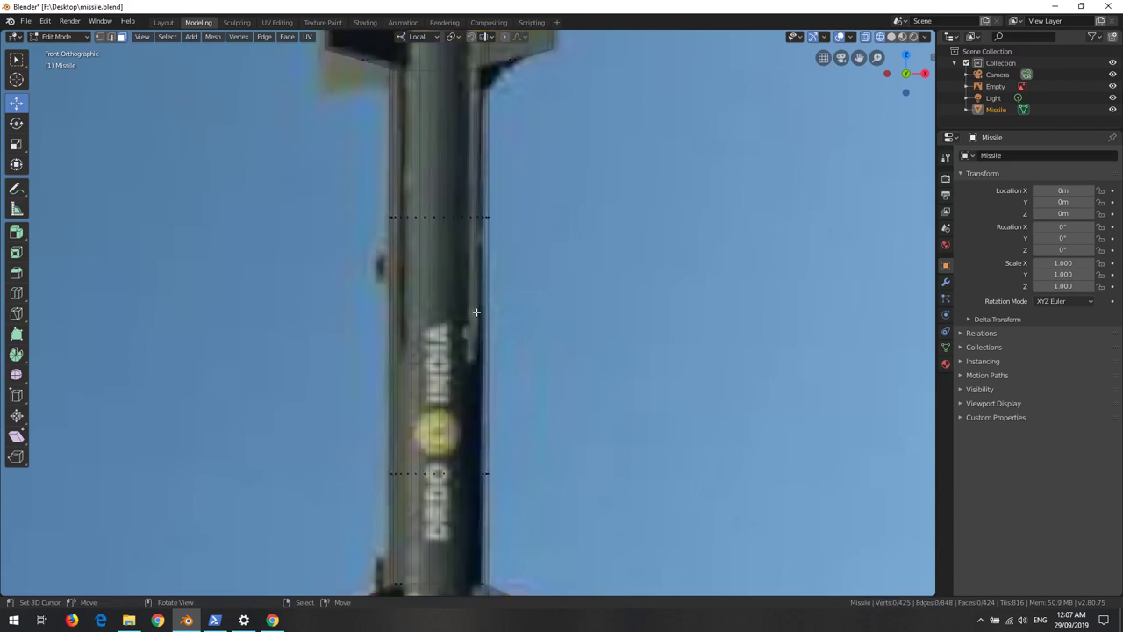
{"action": "key", "text": "ctrl+r"}
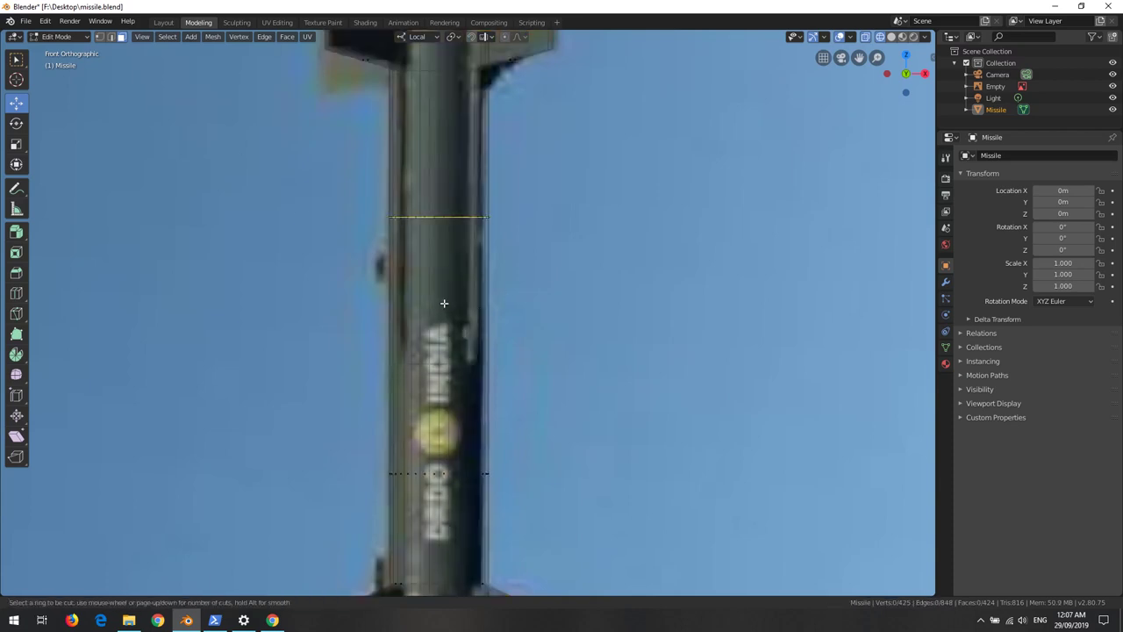
{"action": "left_click", "coordinate": [444, 301]}
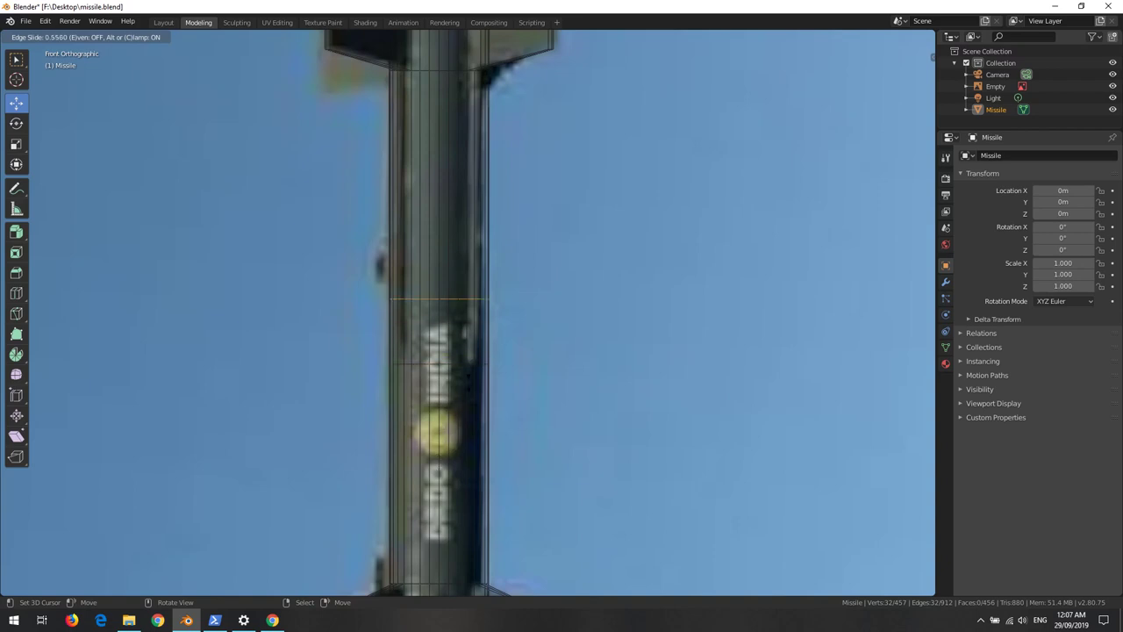
{"action": "right_click", "coordinate": [480, 308]}
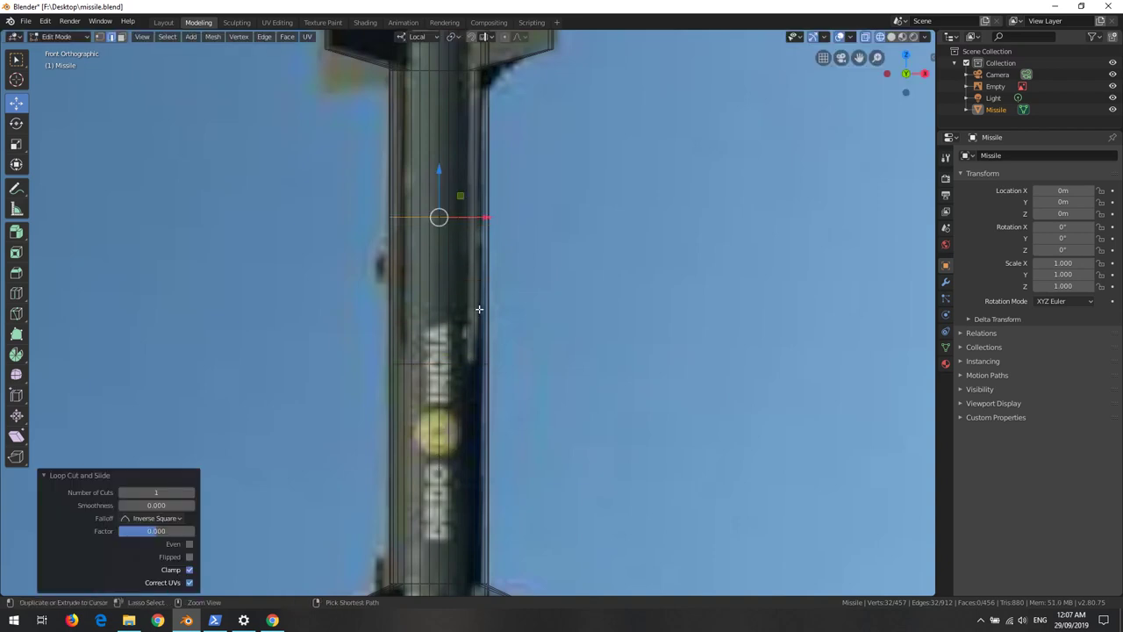
{"action": "key", "text": "ctrl+z"}
Step: Select one segment of the body's edge ring near the INDIA lettering and compare its height with the reference from the front
{"action": "scroll", "coordinate": [441, 307], "scroll_direction": "down", "scroll_amount": 1}
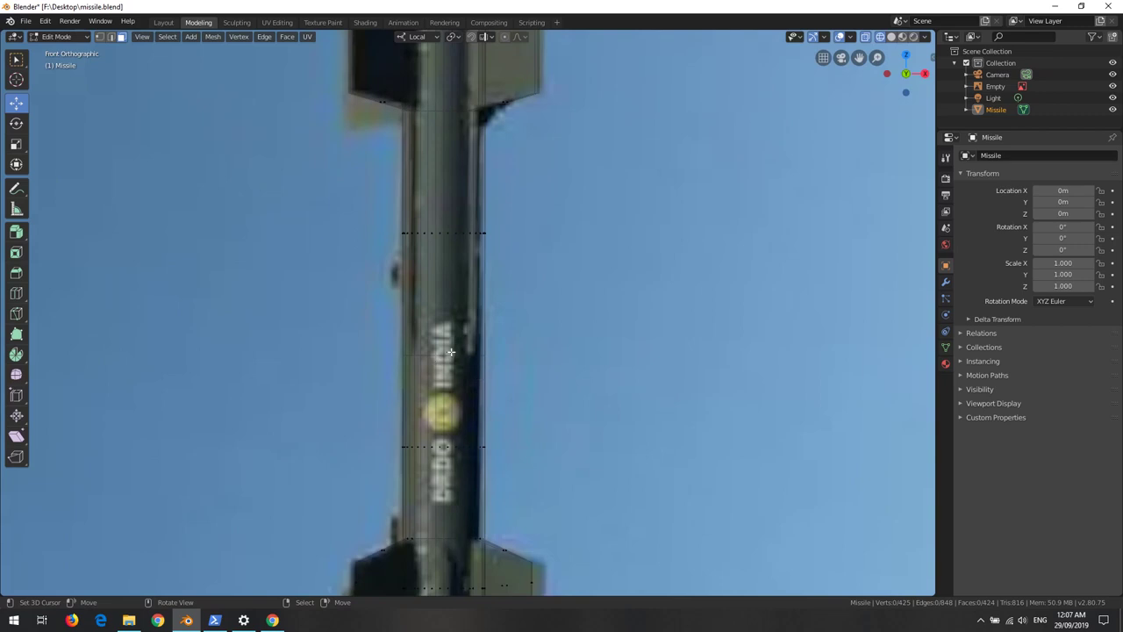
{"action": "middle_click_drag", "start_coordinate": [450, 352], "coordinate": [482, 306]}
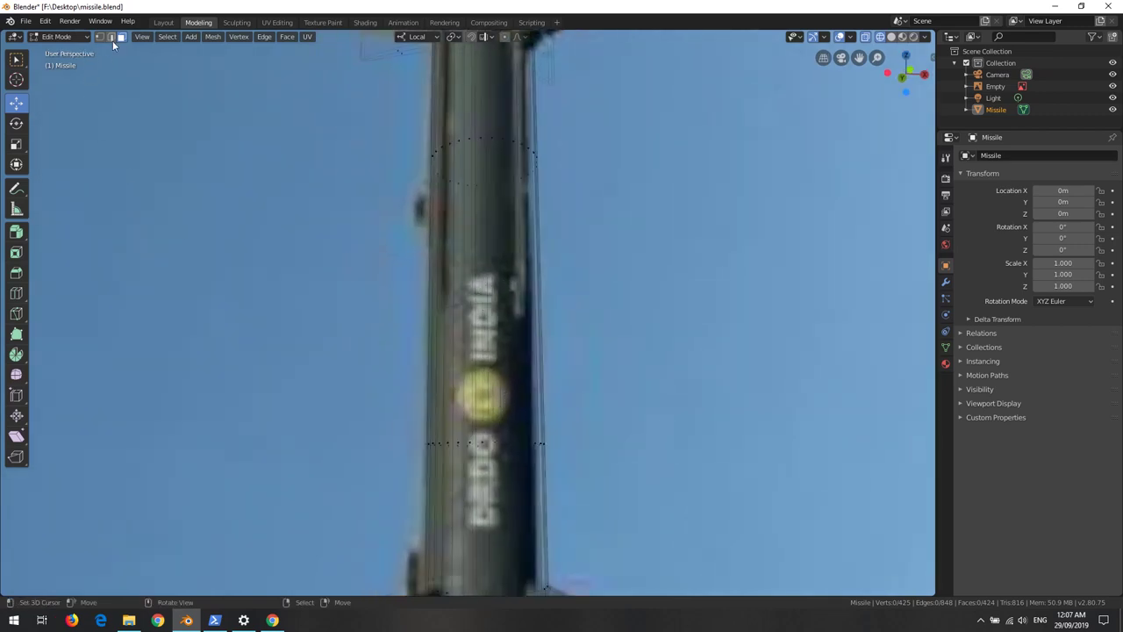
{"action": "left_click", "coordinate": [110, 37]}
{"action": "left_click", "coordinate": [480, 306]}
{"action": "left_click", "coordinate": [481, 305]}
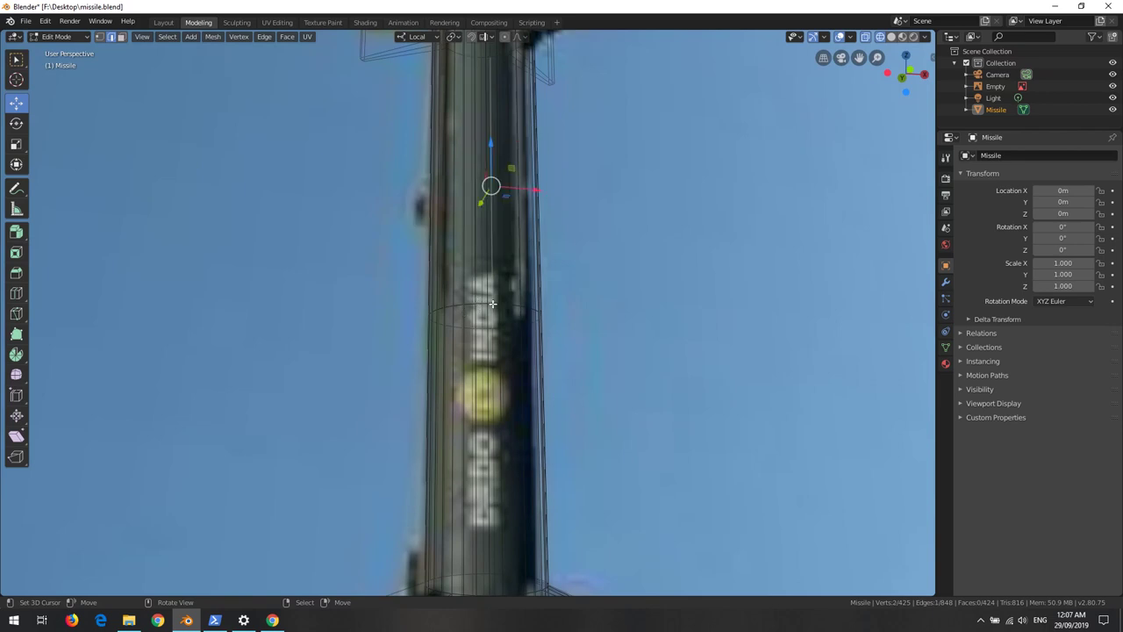
{"action": "left_click", "coordinate": [481, 305]}
{"action": "left_click", "coordinate": [480, 303]}
{"action": "key", "text": "KP_1"}
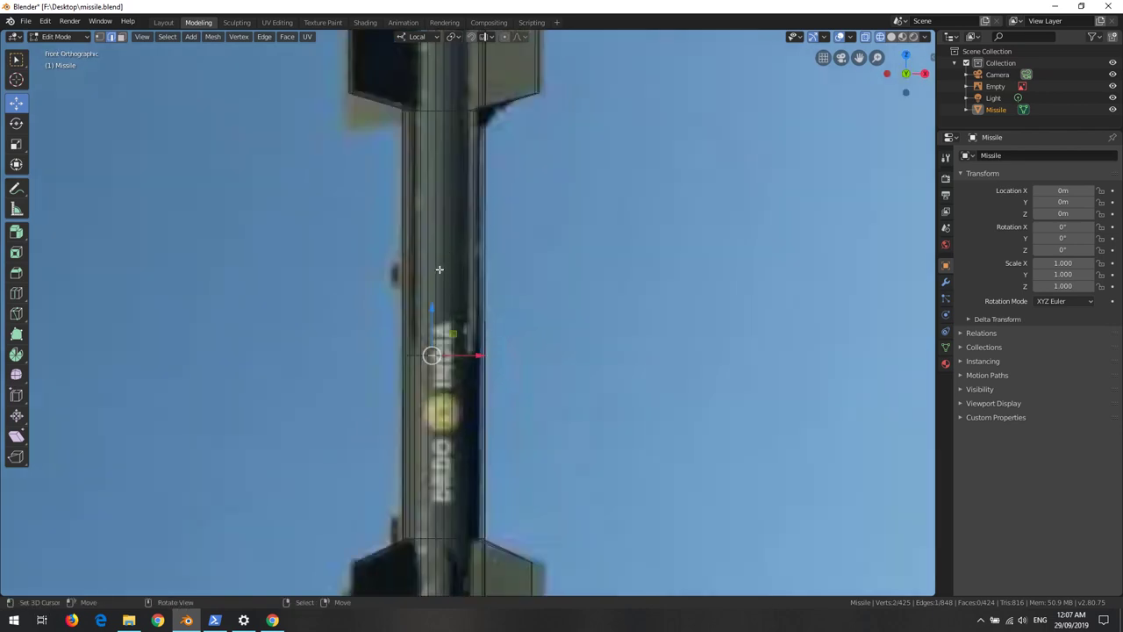
{"action": "scroll", "coordinate": [444, 188], "scroll_direction": "up", "scroll_amount": 2}
Step: Return the missile to solid shading in perspective view
{"action": "key", "text": "KP_5"}
{"action": "scroll", "coordinate": [460, 134], "scroll_direction": "down", "scroll_amount": 5}
{"action": "middle_click_drag", "start_coordinate": [459, 134], "coordinate": [490, 101]}
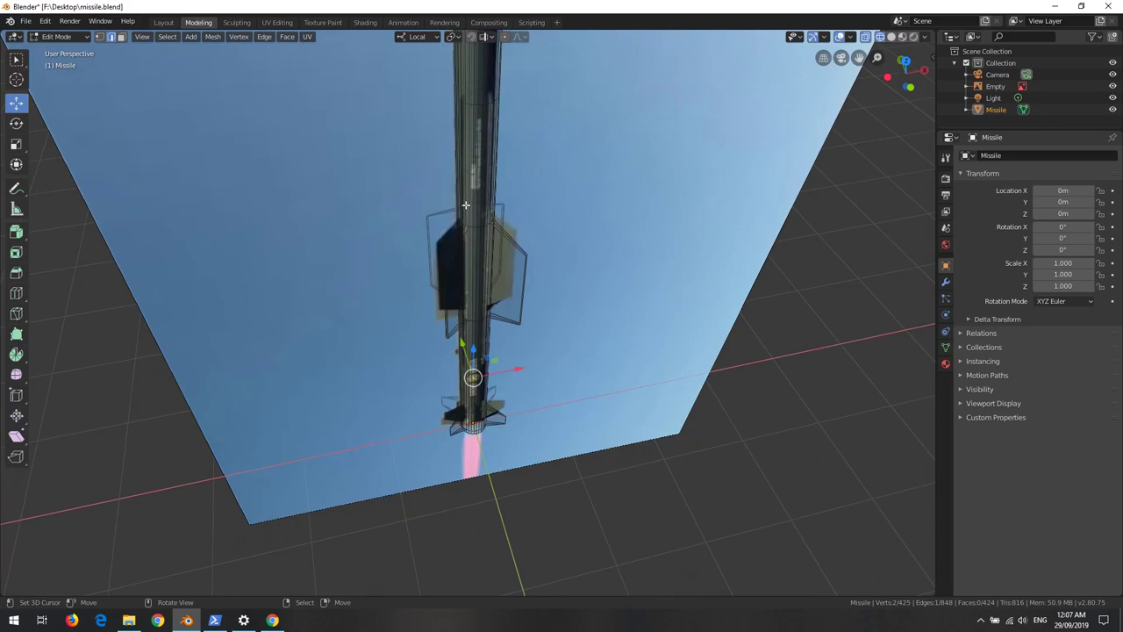
{"action": "key", "text": "z"}
{"action": "left_click", "coordinate": [539, 205]}
Step: In face selection mode, select the two body faces directly above and the two directly below the first middle fin
{"action": "mouse_move", "coordinate": [539, 205]}
{"action": "middle_mouse_down"}
{"action": "mouse_move", "coordinate": [463, 141]}
{"action": "mouse_move", "coordinate": [479, 131]}
{"action": "mouse_move", "coordinate": [504, 241]}
{"action": "mouse_move", "coordinate": [489, 296]}
{"action": "middle_mouse_up"}
{"action": "scroll", "coordinate": [482, 140], "scroll_direction": "up", "scroll_amount": 5}
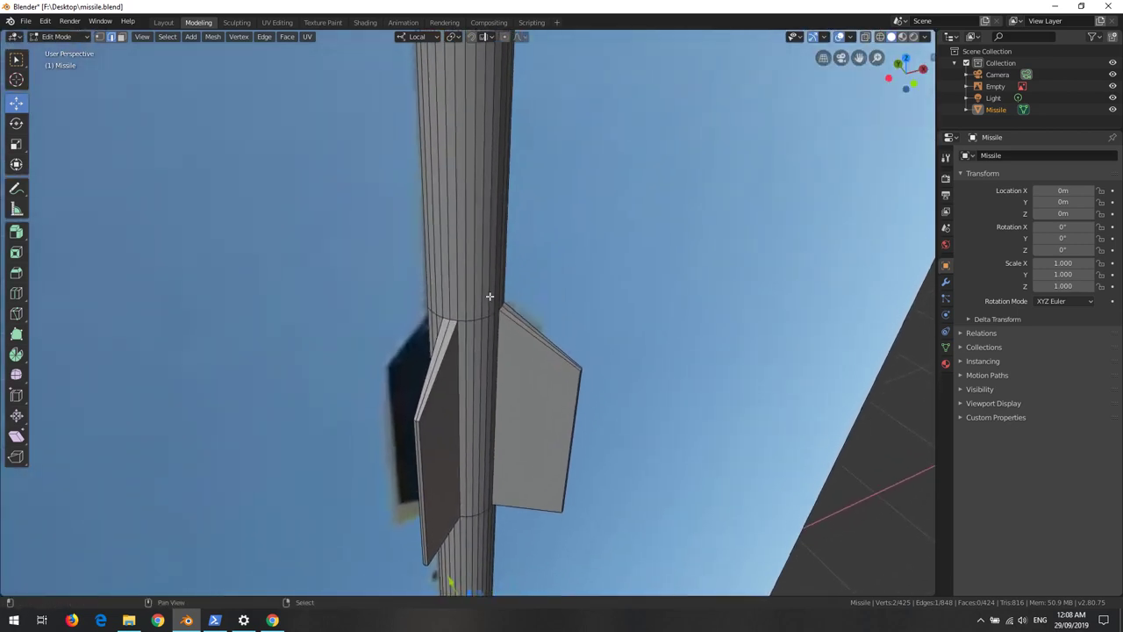
{"action": "key", "text": "3"}
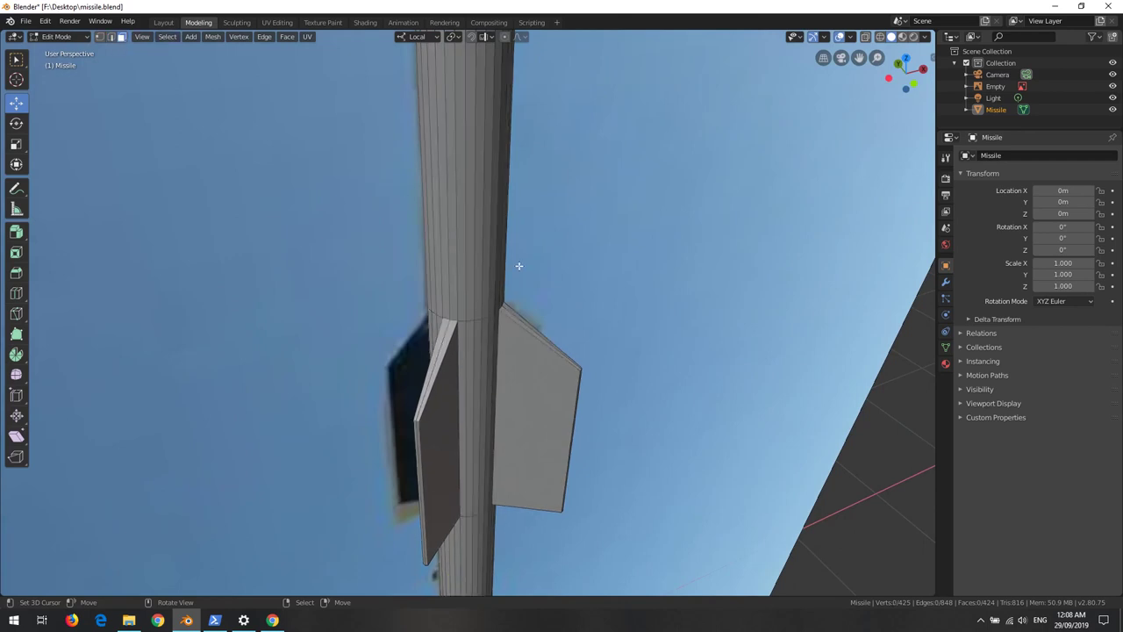
{"action": "left_click", "coordinate": [443, 282]}
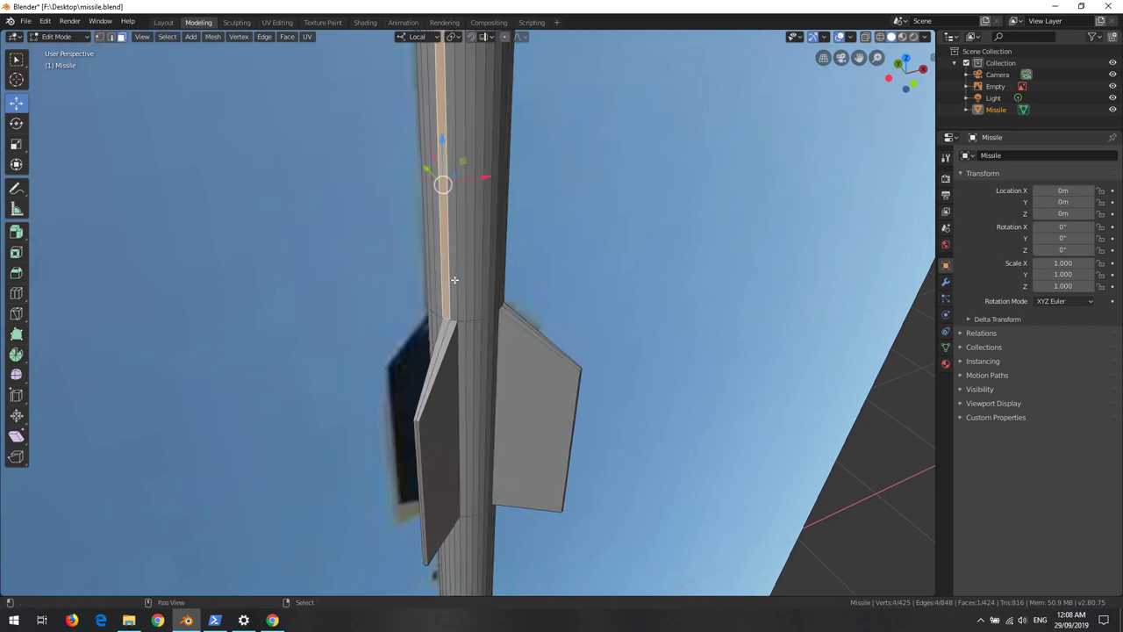
{"action": "left_click", "coordinate": [453, 282], "text": "shift"}
{"action": "middle_click_drag", "start_coordinate": [452, 282], "coordinate": [496, 319]}
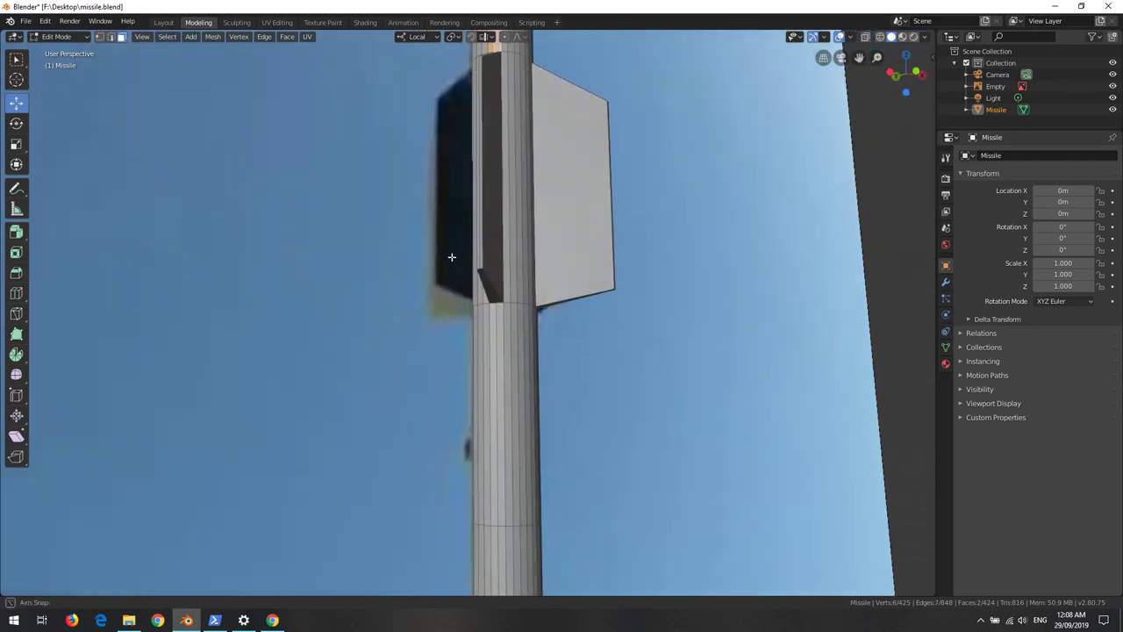
{"action": "left_click", "coordinate": [491, 323], "text": "shift"}
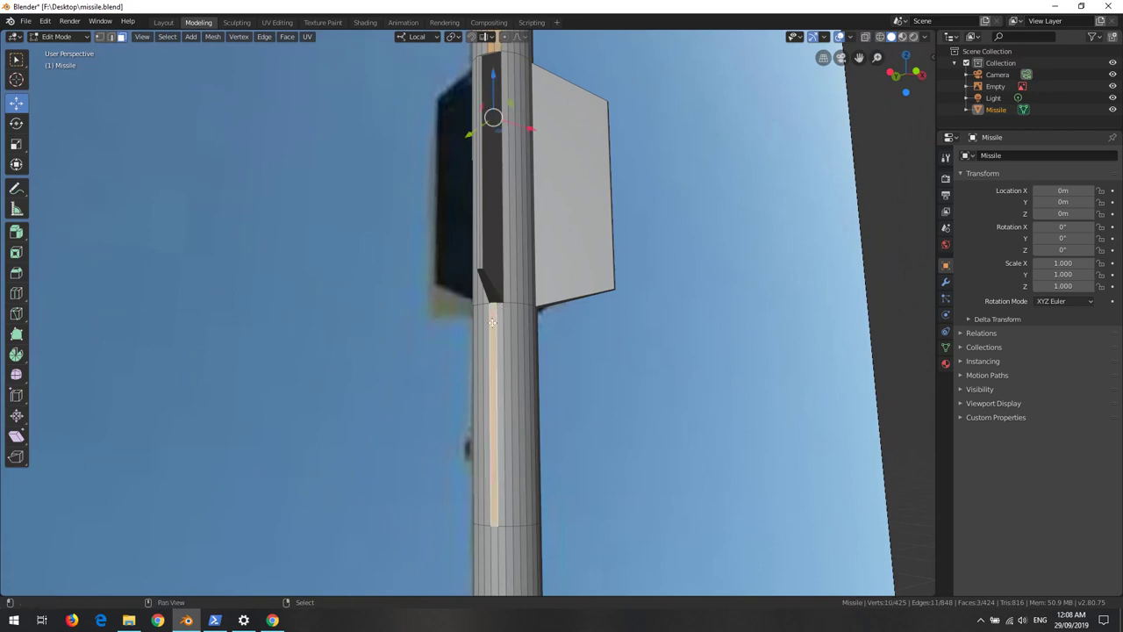
{"action": "left_click", "coordinate": [500, 314], "text": "shift"}
Step: Add the body face pairs directly below and above the second middle fin to the selection
{"action": "middle_click_drag", "start_coordinate": [592, 310], "coordinate": [483, 303]}
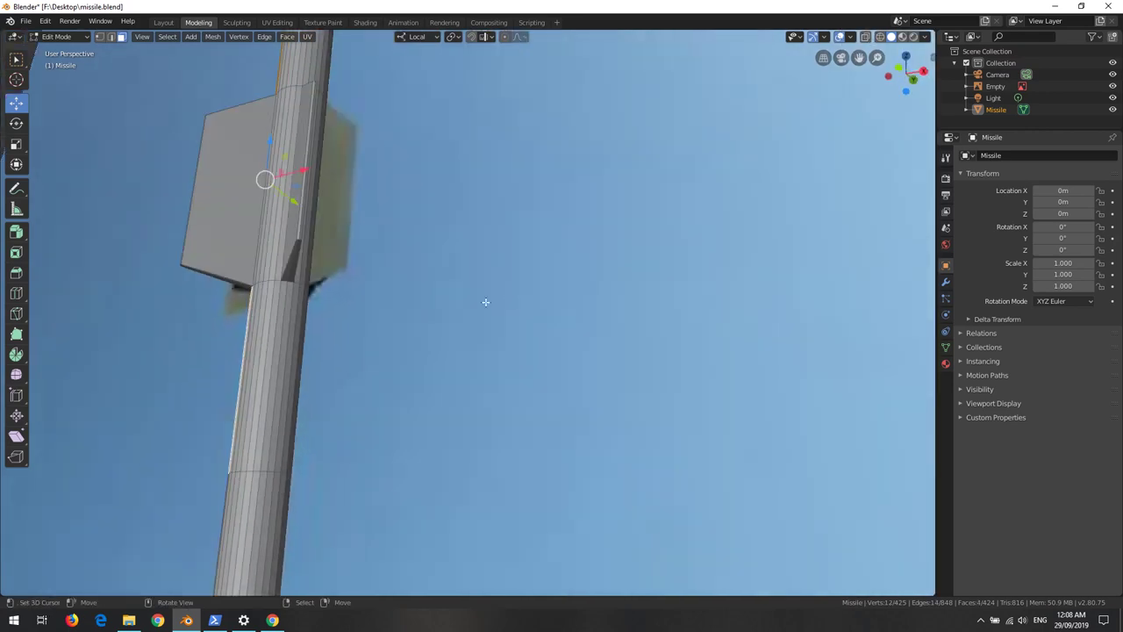
{"action": "middle_click_drag", "start_coordinate": [296, 298], "coordinate": [359, 254]}
{"action": "scroll", "coordinate": [360, 254], "scroll_direction": "up", "scroll_amount": 2}
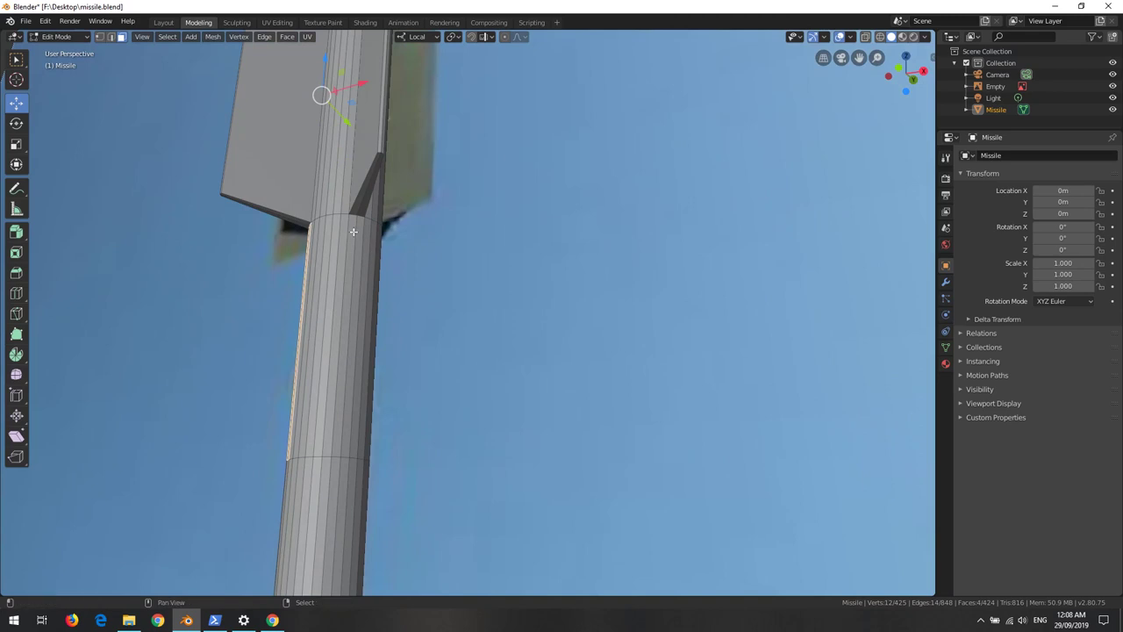
{"action": "left_click", "coordinate": [353, 230], "text": "shift"}
{"action": "left_click", "coordinate": [354, 230], "text": "shift"}
{"action": "scroll", "coordinate": [354, 230], "scroll_direction": "down", "scroll_amount": 3}
{"action": "middle_click_drag", "start_coordinate": [354, 230], "coordinate": [514, 358]}
{"action": "left_click", "coordinate": [387, 273], "text": "shift"}
{"action": "left_click", "coordinate": [388, 268], "text": "shift"}
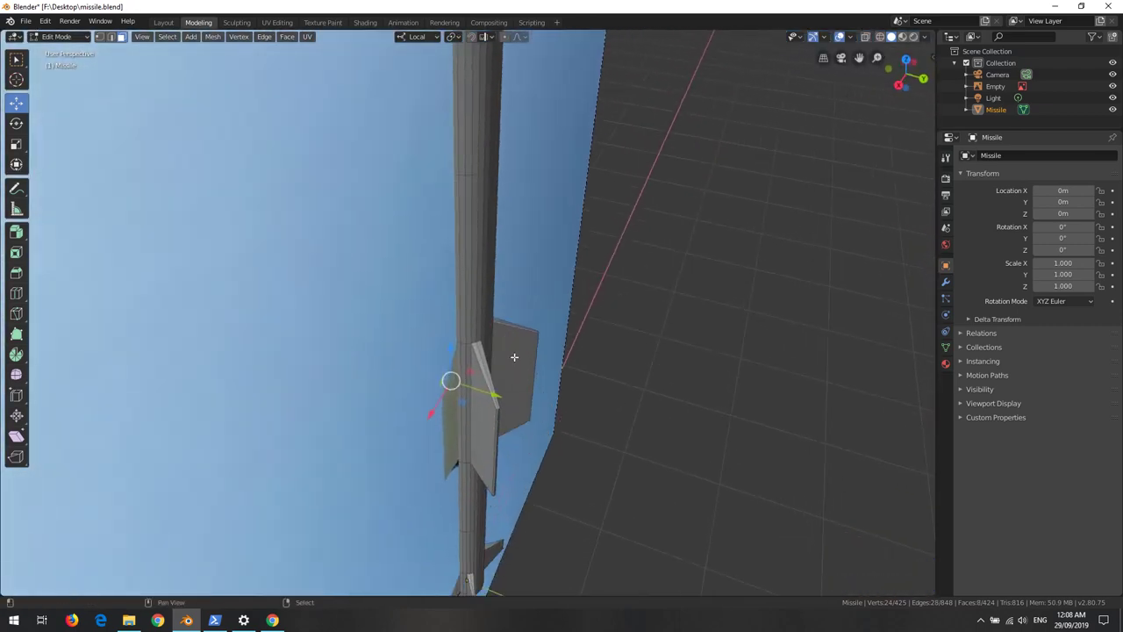
Step: Add the body face pairs directly above and below the third middle fin to the selection
{"action": "left_click", "coordinate": [474, 322]}
{"action": "middle_click_drag", "start_coordinate": [388, 346], "coordinate": [491, 324]}
{"action": "left_click", "coordinate": [566, 297], "text": "ctrl"}
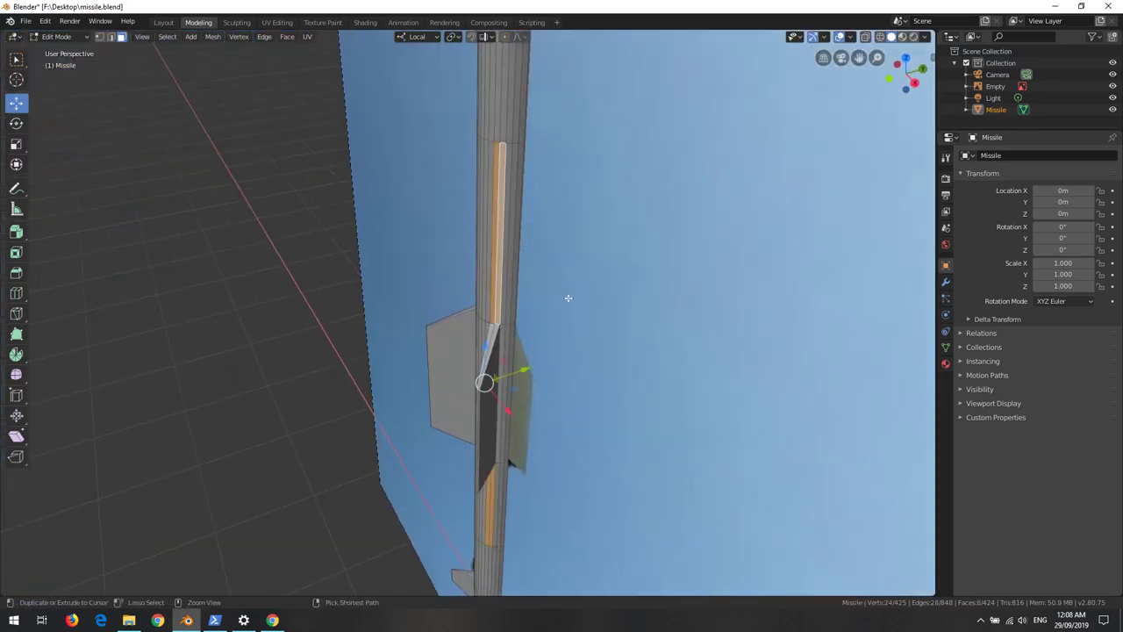
{"action": "middle_click_drag", "start_coordinate": [566, 297], "coordinate": [439, 328]}
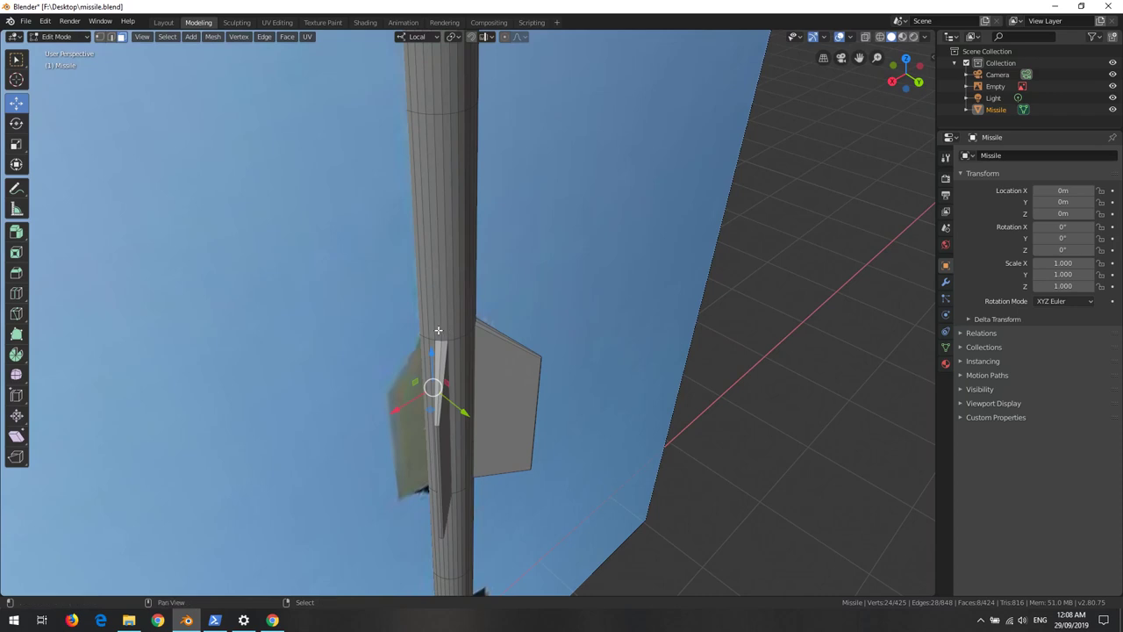
{"action": "left_click", "coordinate": [439, 328], "text": "ctrl"}
{"action": "left_click", "coordinate": [439, 330], "text": "ctrl"}
{"action": "middle_click_drag", "start_coordinate": [438, 390], "coordinate": [456, 498]}
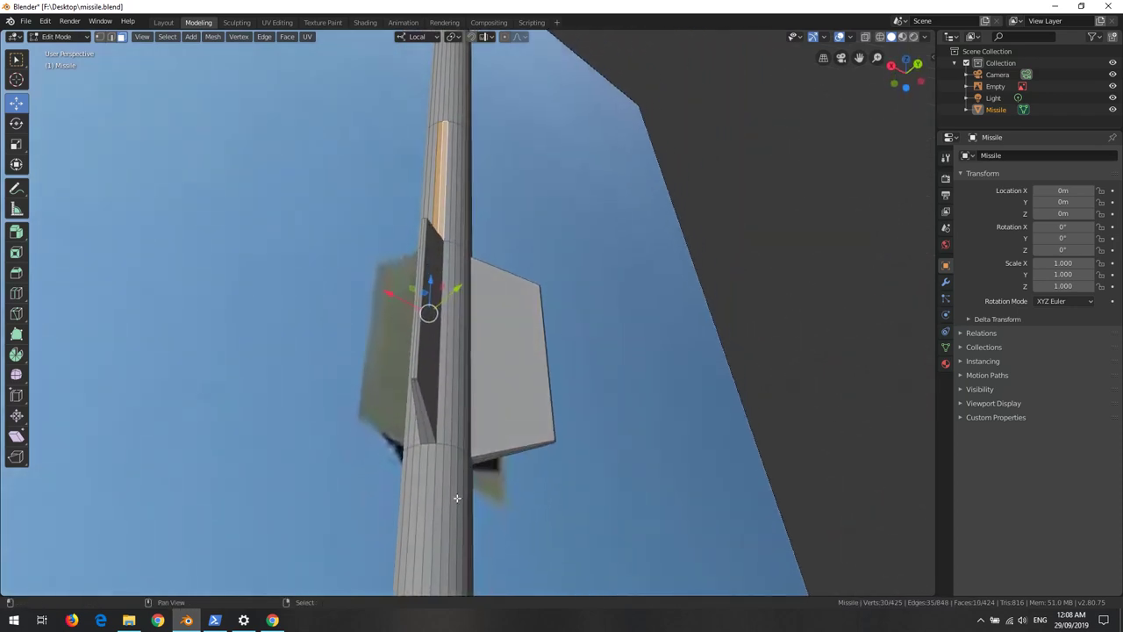
{"action": "left_click", "coordinate": [425, 457], "text": "ctrl"}
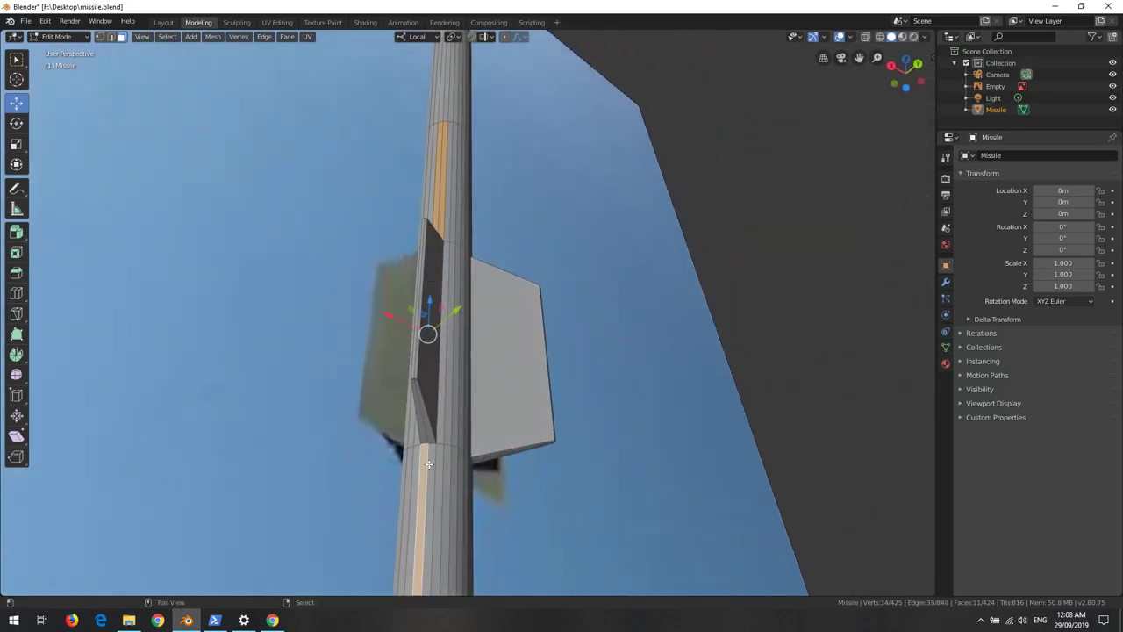
{"action": "left_click", "coordinate": [428, 463], "text": "ctrl"}
Step: Add the body face pairs directly below and above the fourth middle fin to the selection
{"action": "middle_click_drag", "start_coordinate": [515, 491], "coordinate": [414, 267]}
{"action": "left_click", "coordinate": [407, 459], "text": "ctrl"}
{"action": "left_click", "coordinate": [416, 468], "text": "ctrl"}
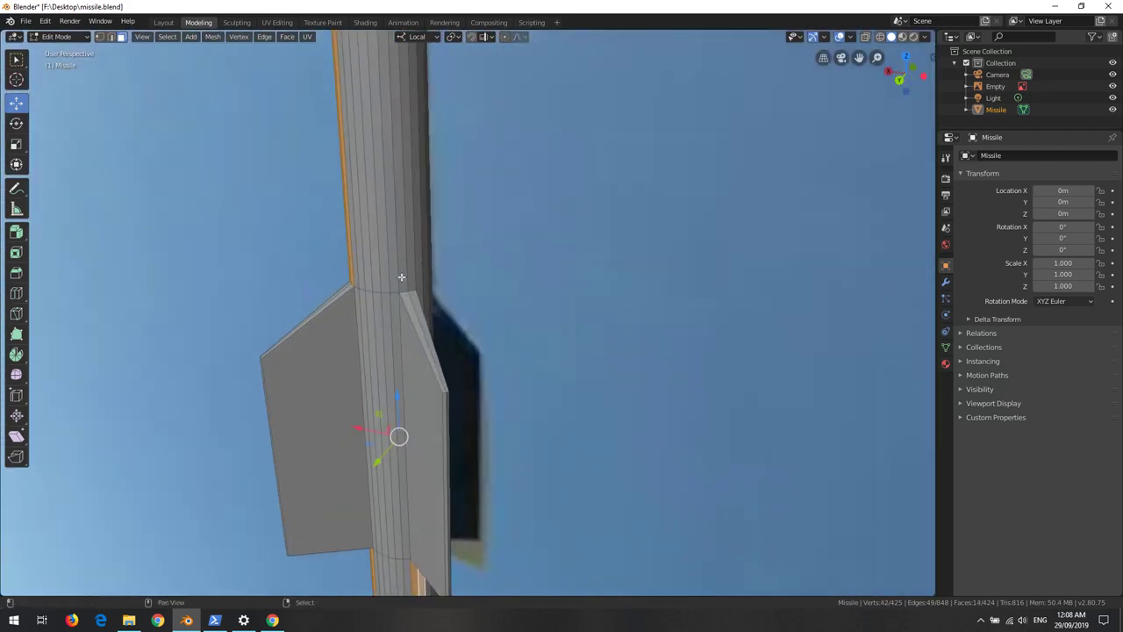
{"action": "left_click", "coordinate": [401, 276], "text": "ctrl"}
{"action": "left_click", "coordinate": [402, 270], "text": "ctrl"}
Step: Look down on the missile from the top view in wireframe shading
{"action": "key", "text": "KP_1"}
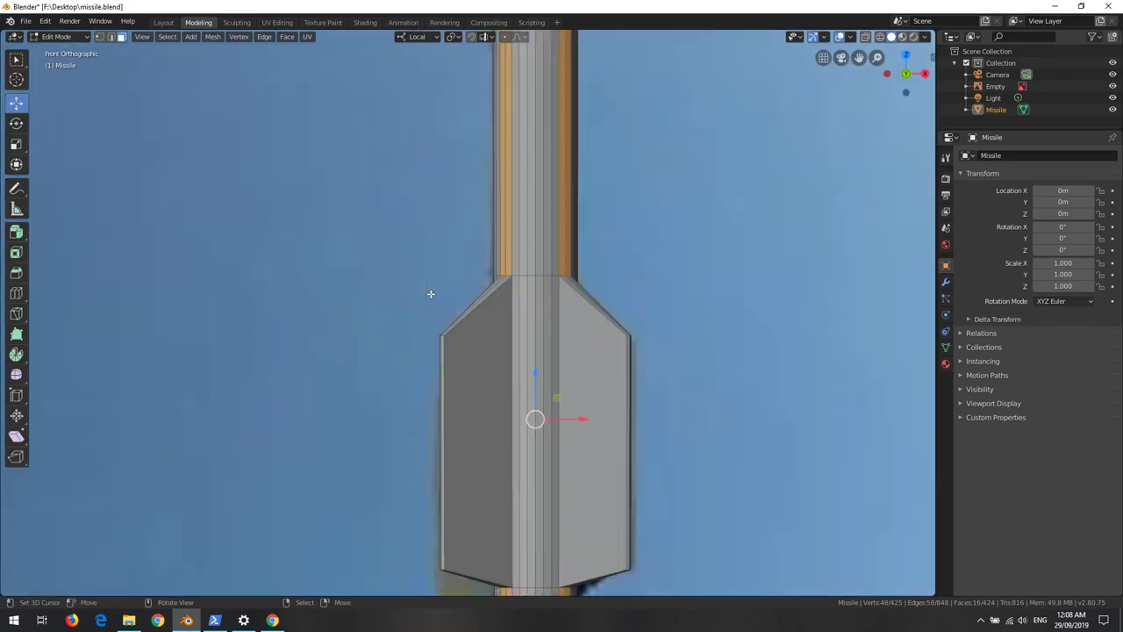
{"action": "scroll", "coordinate": [601, 294], "scroll_direction": "down", "scroll_amount": 3}
{"action": "middle_click_drag", "start_coordinate": [539, 251], "coordinate": [509, 211]}
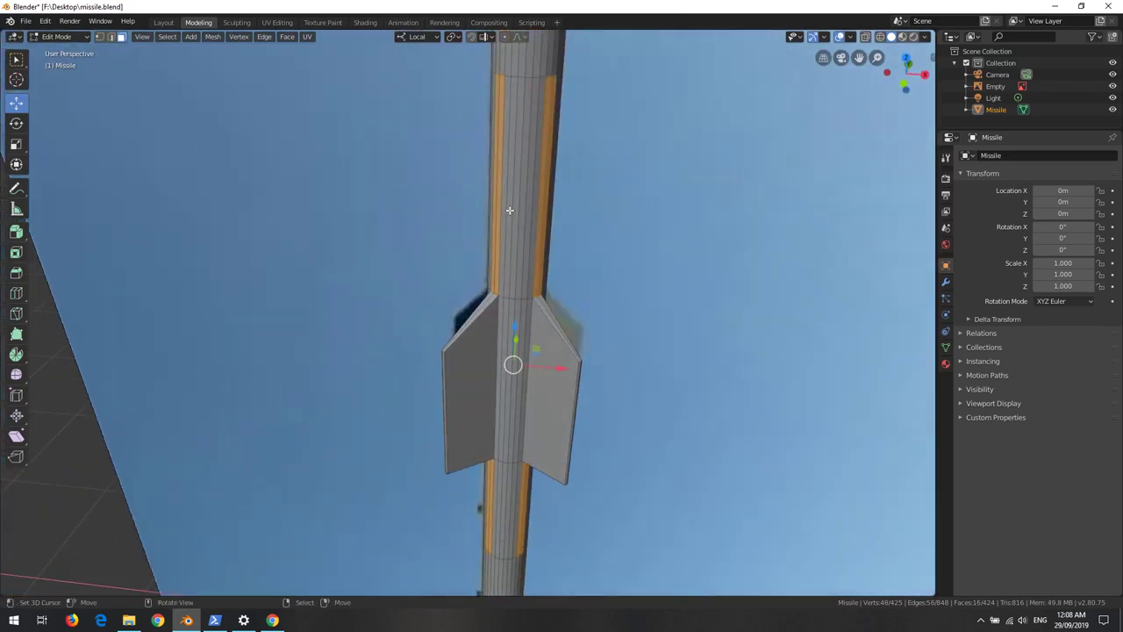
{"action": "key", "text": "KP_7"}
{"action": "scroll", "coordinate": [521, 220], "scroll_direction": "up", "scroll_amount": 5}
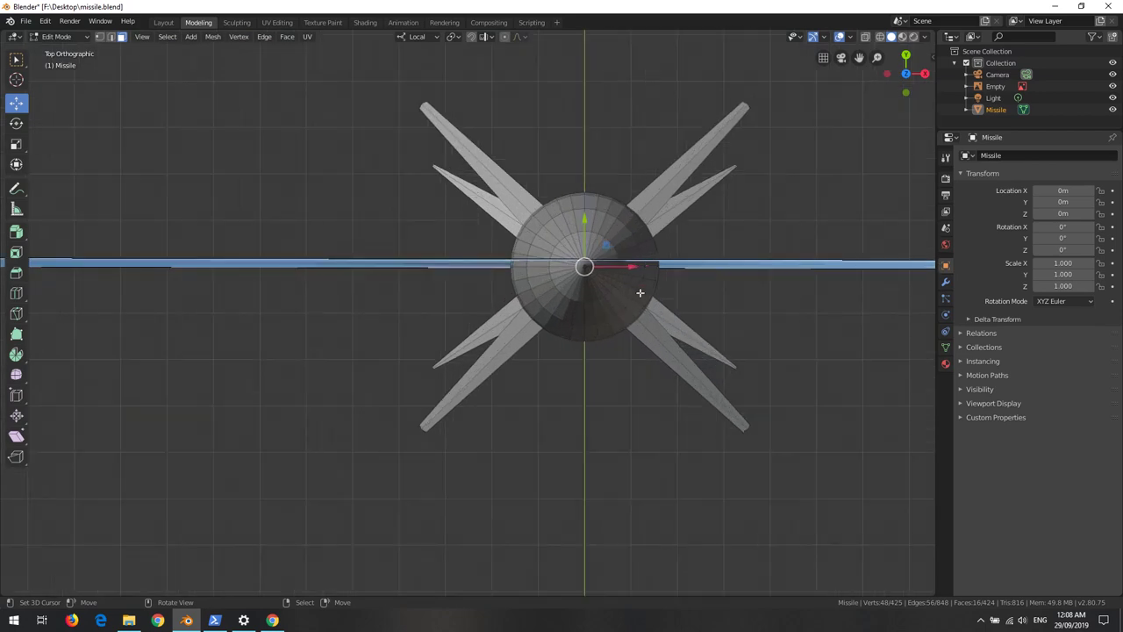
{"action": "key", "text": "z"}
{"action": "left_click", "coordinate": [409, 291]}
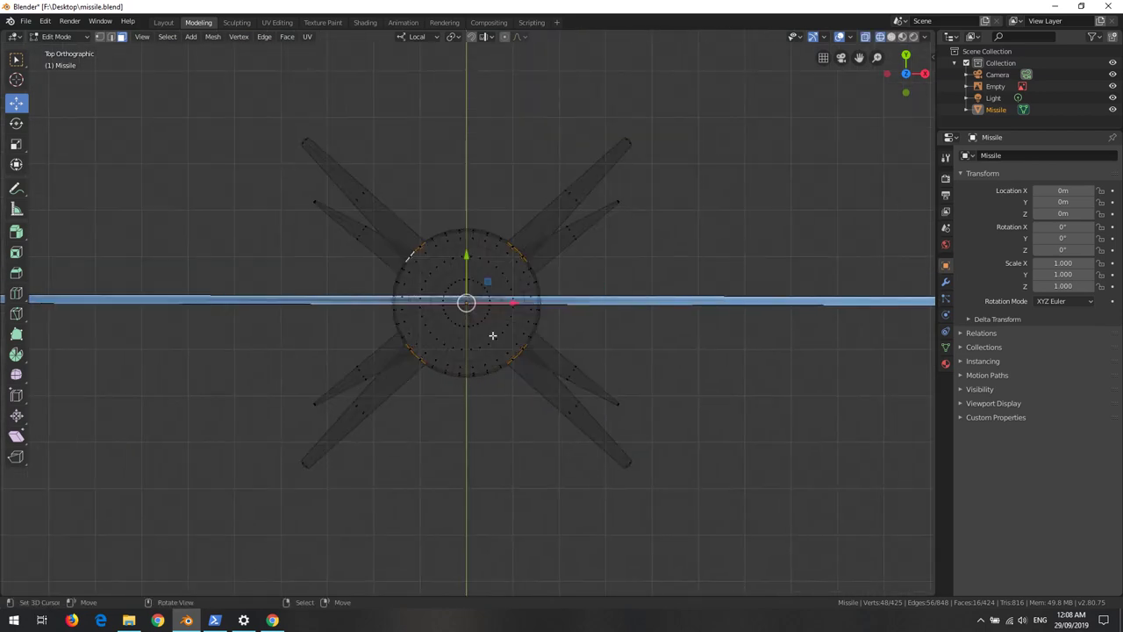
{"action": "key", "text": "ctrl+r"}
{"action": "left_click", "coordinate": [492, 335]}
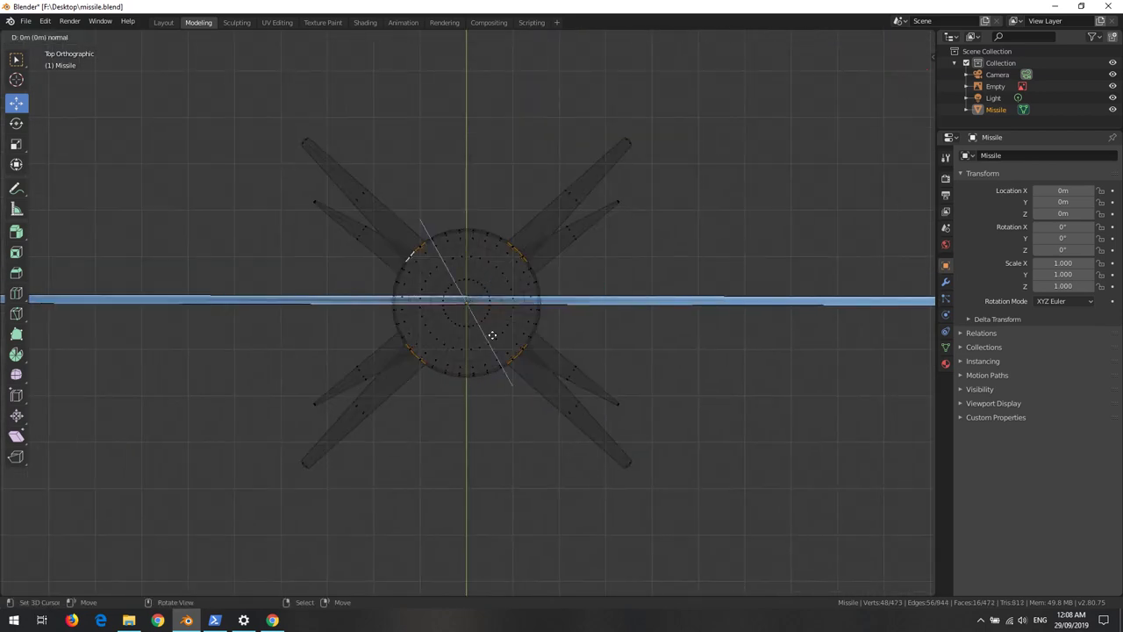
{"action": "key", "text": "g"}
{"action": "right_click", "coordinate": [493, 335]}
{"action": "key", "text": "ctrl+z"}
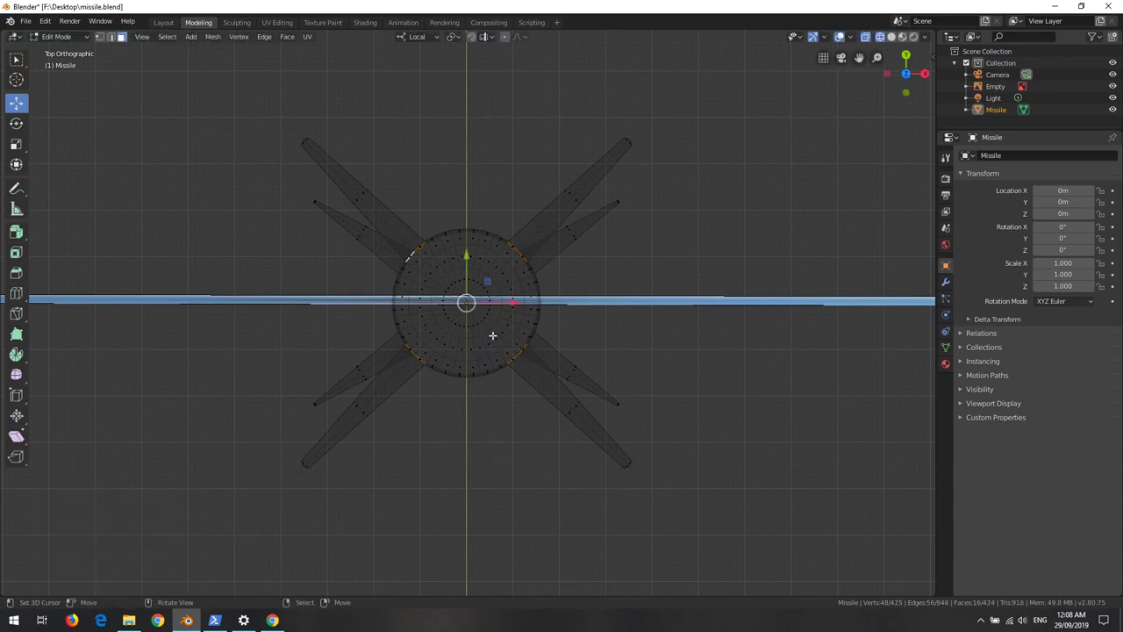
Step: Set the transform orientation to Normal and the pivot point to Individual Origins
{"action": "middle_click_drag", "start_coordinate": [462, 336], "coordinate": [84, 309]}
{"action": "scroll", "coordinate": [457, 261], "scroll_direction": "up", "scroll_amount": 2}
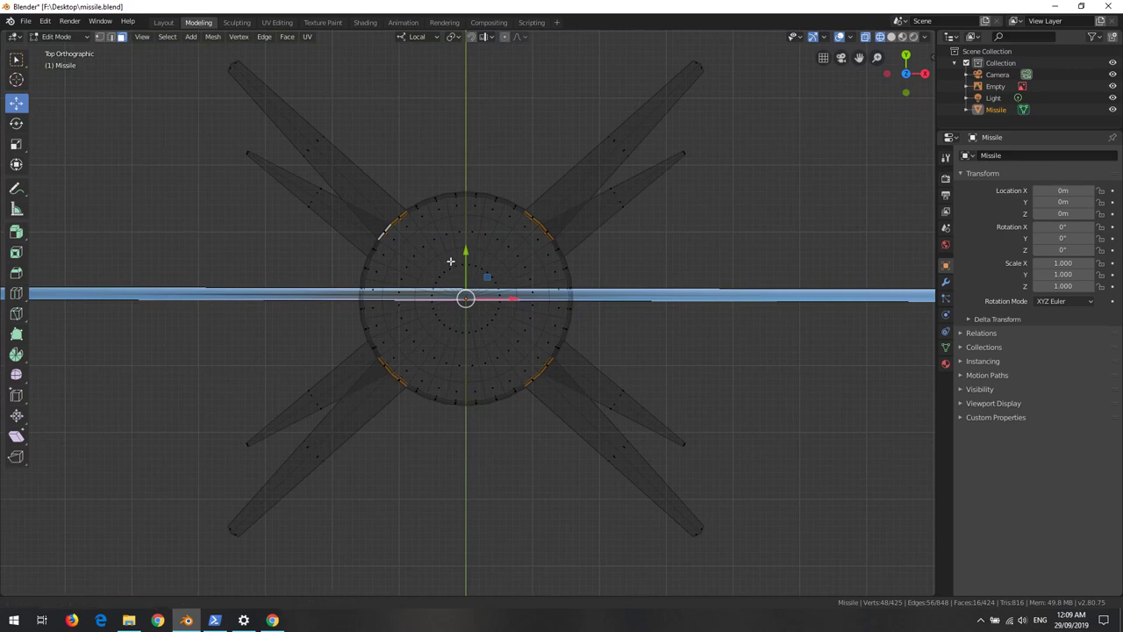
{"action": "scroll", "coordinate": [500, 274], "scroll_direction": "up", "scroll_amount": 1, "text": "shift"}
{"action": "left_click", "coordinate": [430, 37]}
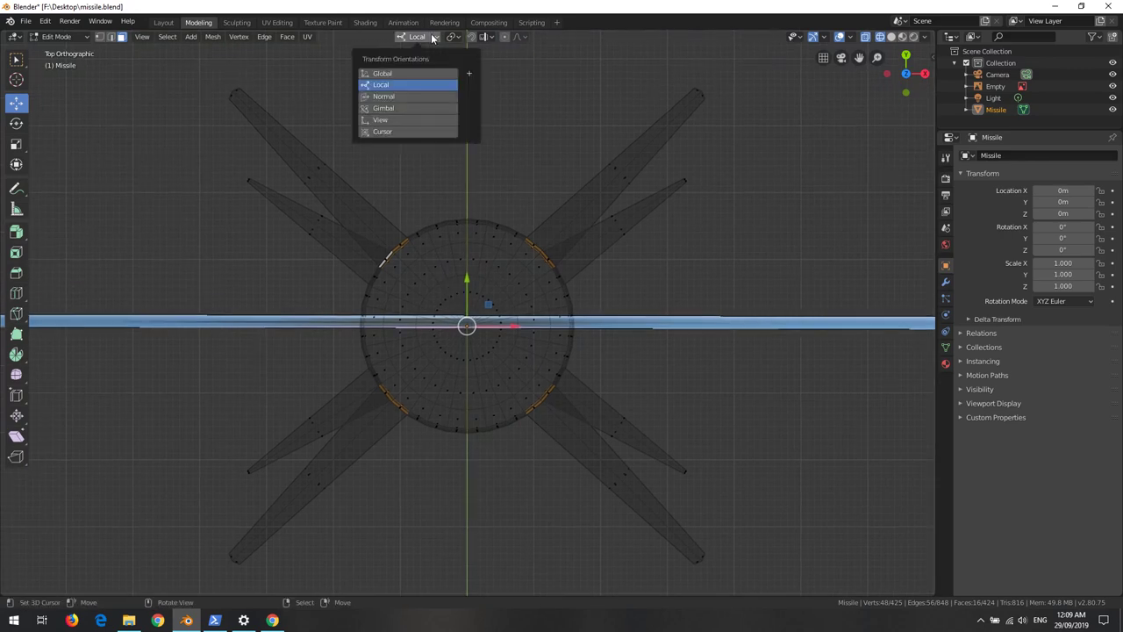
{"action": "left_click", "coordinate": [403, 97]}
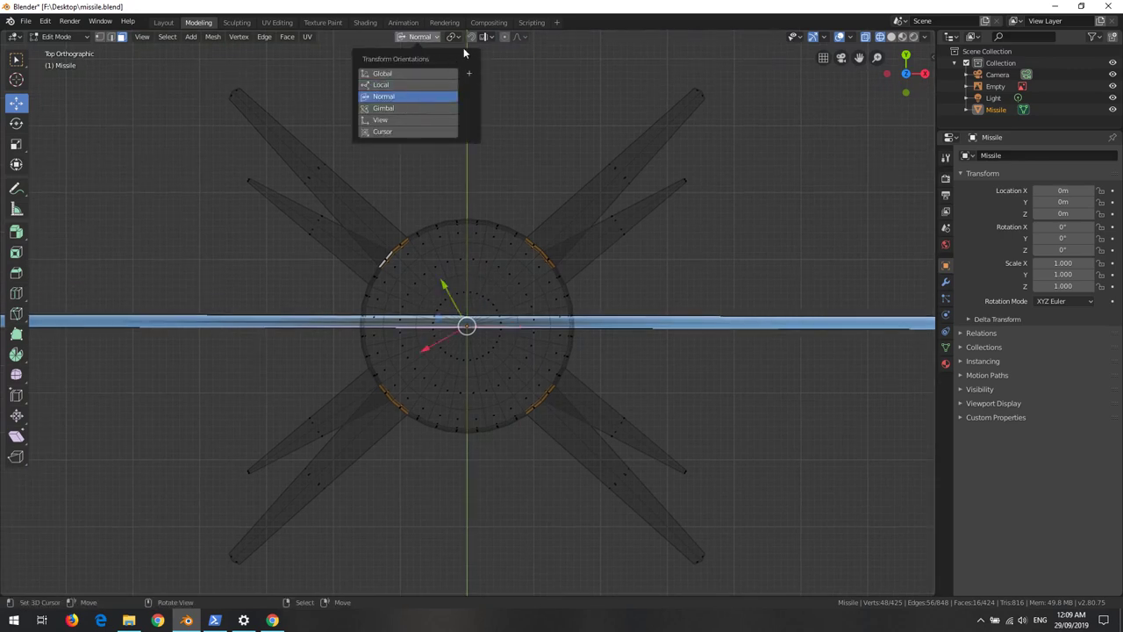
{"action": "left_click", "coordinate": [454, 37]}
{"action": "left_click", "coordinate": [442, 94]}
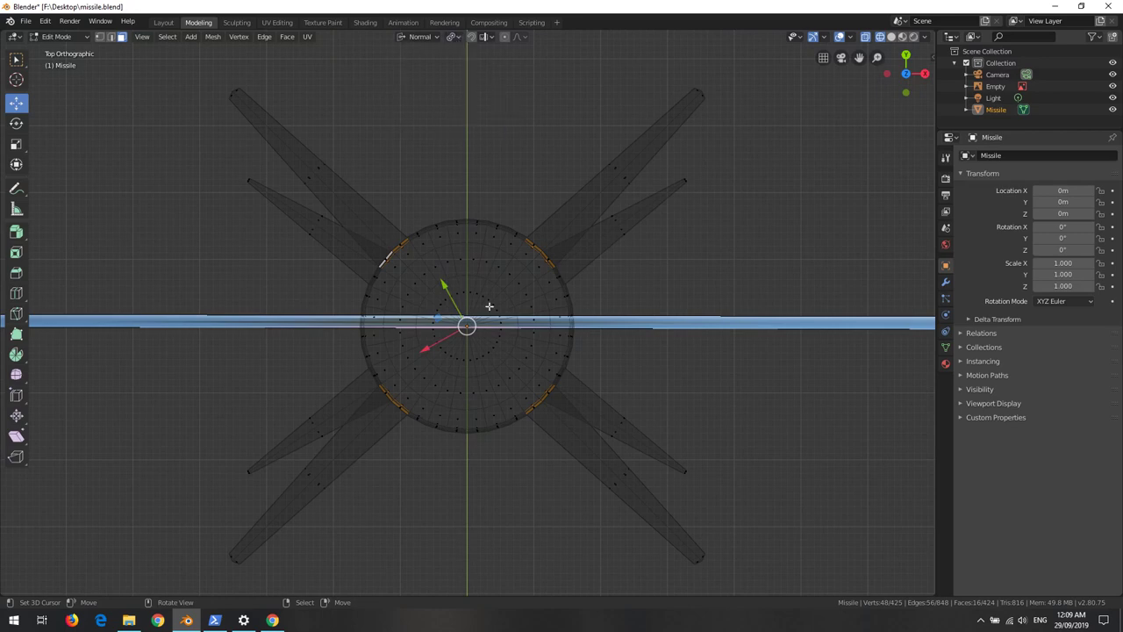
Step: Extrude the selected body faces outward along their own normals by about 0.018 m
{"action": "key", "text": "g"}
{"action": "key", "text": "z"}
{"action": "key", "text": "z"}
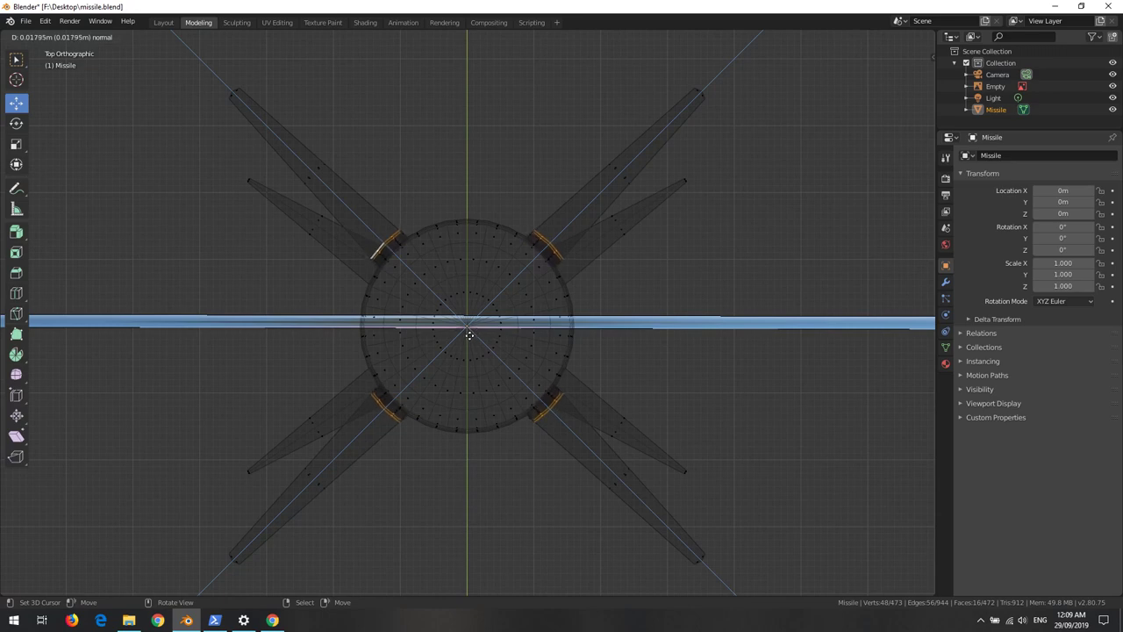
{"action": "left_click", "coordinate": [468, 334]}
Step: Switch the viewport to Look Dev shading and examine the extruded strips above the middle fins
{"action": "mouse_move", "coordinate": [410, 387]}
{"action": "middle_mouse_down"}
{"action": "mouse_move", "coordinate": [387, 281]}
{"action": "mouse_move", "coordinate": [397, 288]}
{"action": "middle_mouse_up"}
{"action": "key", "text": "z"}
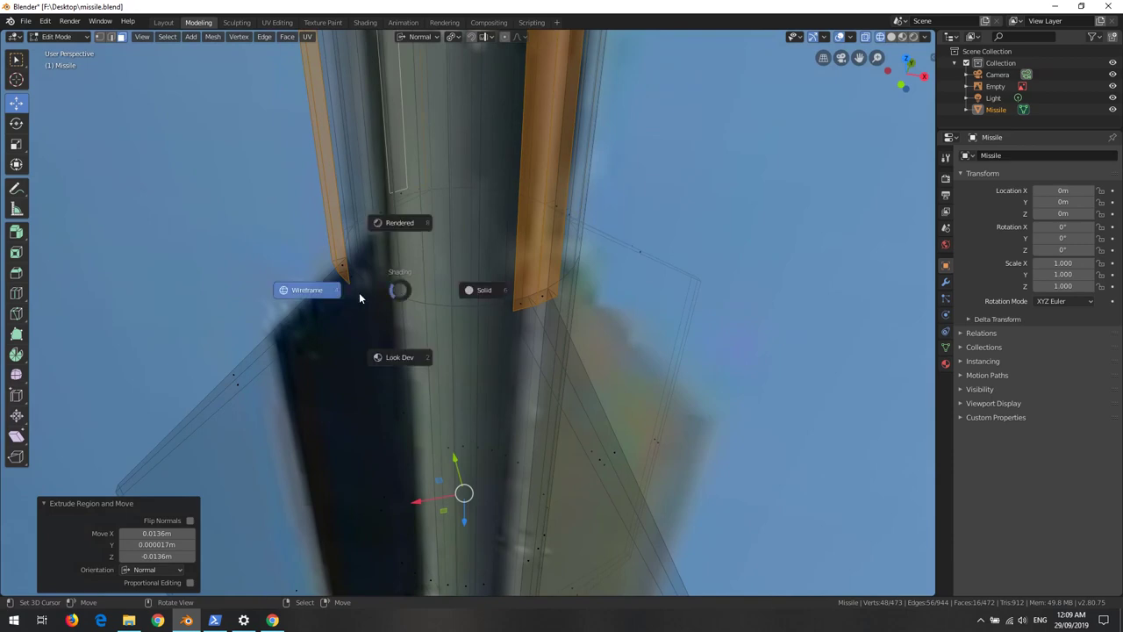
{"action": "left_click", "coordinate": [389, 356]}
{"action": "scroll", "coordinate": [439, 219], "scroll_direction": "down", "scroll_amount": 10}
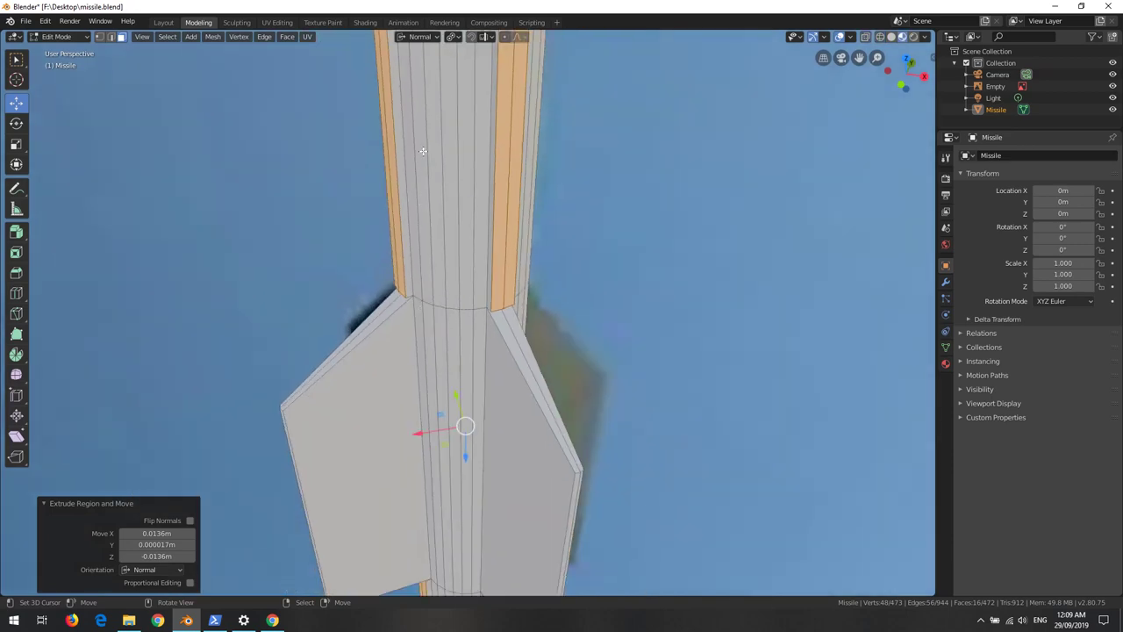
{"action": "scroll", "coordinate": [434, 230], "scroll_direction": "up", "scroll_amount": 7}
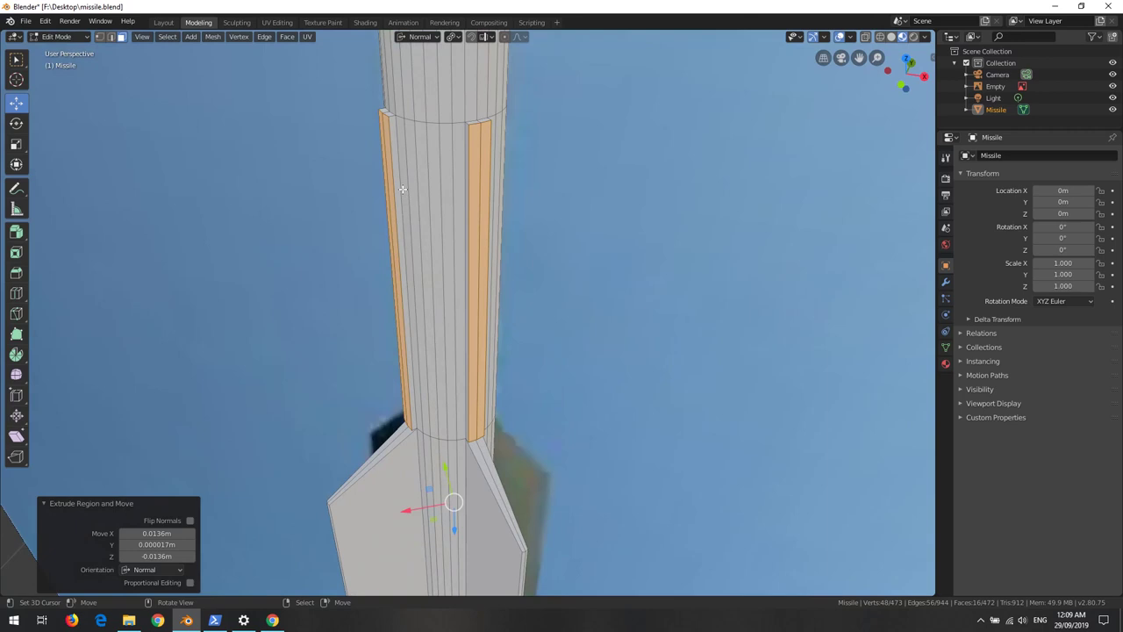
{"action": "middle_click_drag", "start_coordinate": [402, 189], "coordinate": [465, 243]}
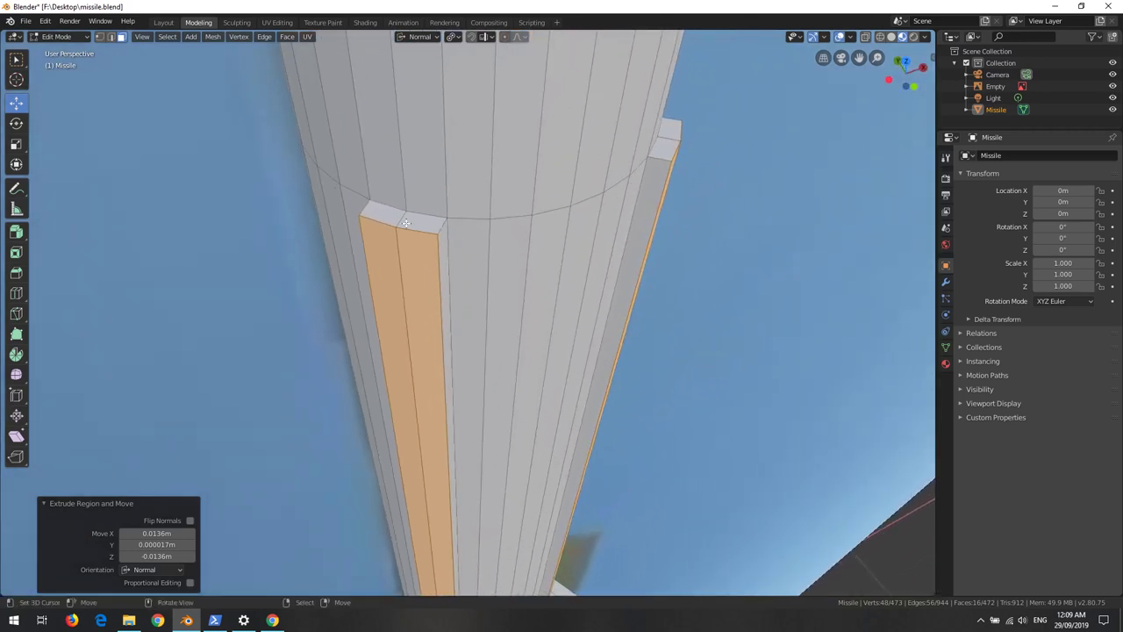
Step: In edge selection mode, select the upper outer edge of one extruded strip
{"action": "left_click", "coordinate": [110, 38]}
{"action": "left_click", "coordinate": [370, 221]}
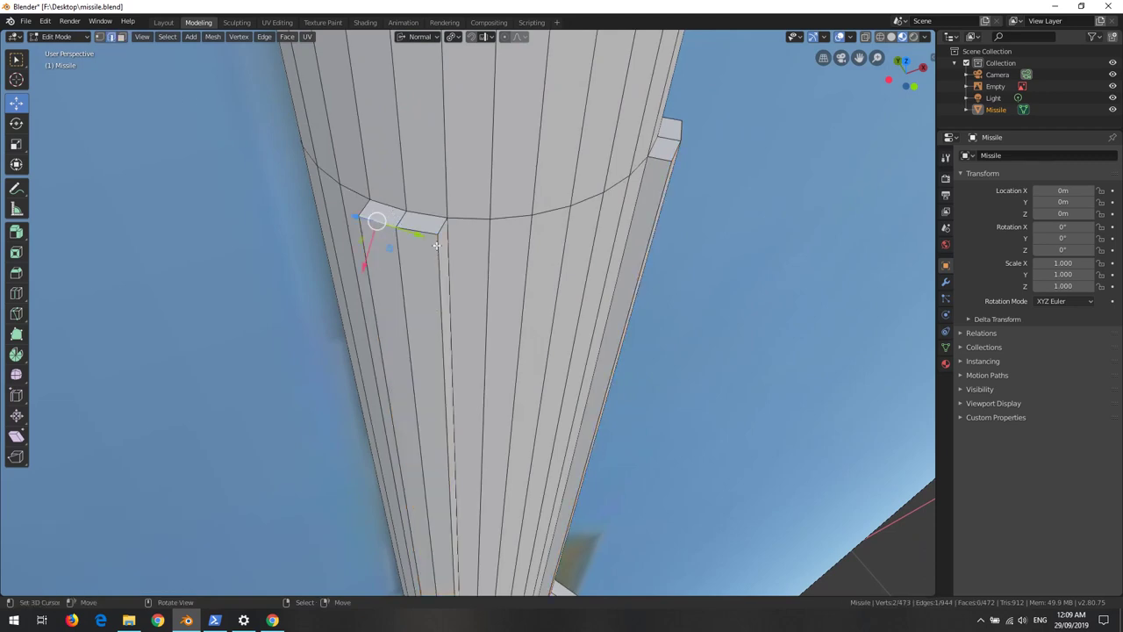
{"action": "middle_click_drag", "start_coordinate": [437, 243], "coordinate": [376, 210], "text": "shift"}
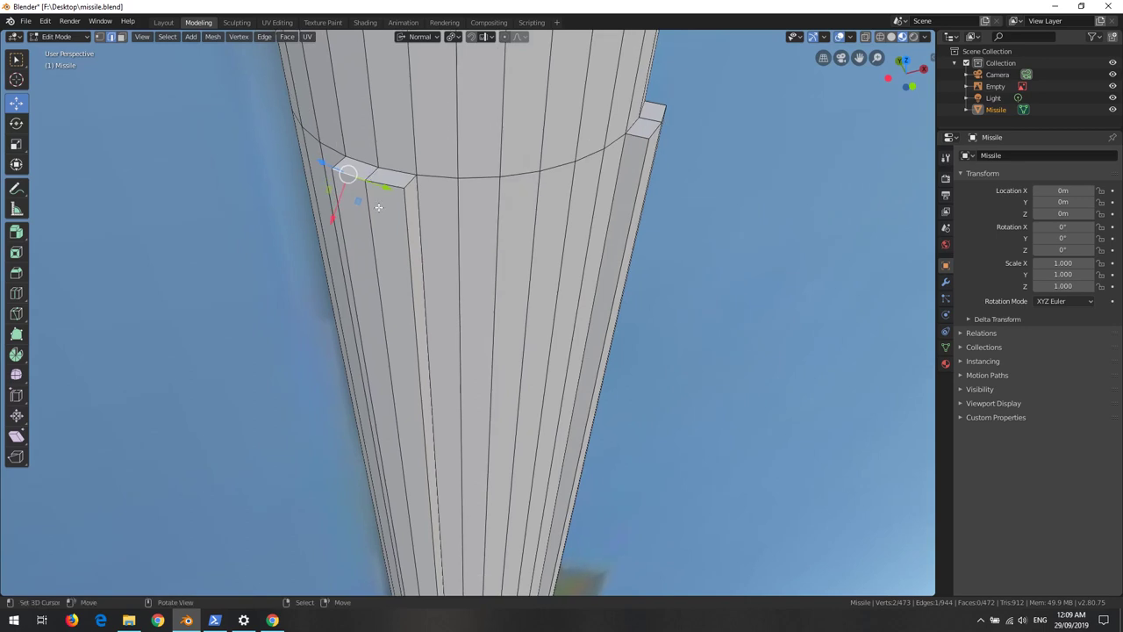
Step: Add two loop cuts around the body section with the strips, sliding them toward its upper end with a factor of -0.993
{"action": "key", "text": "ctrl+r"}
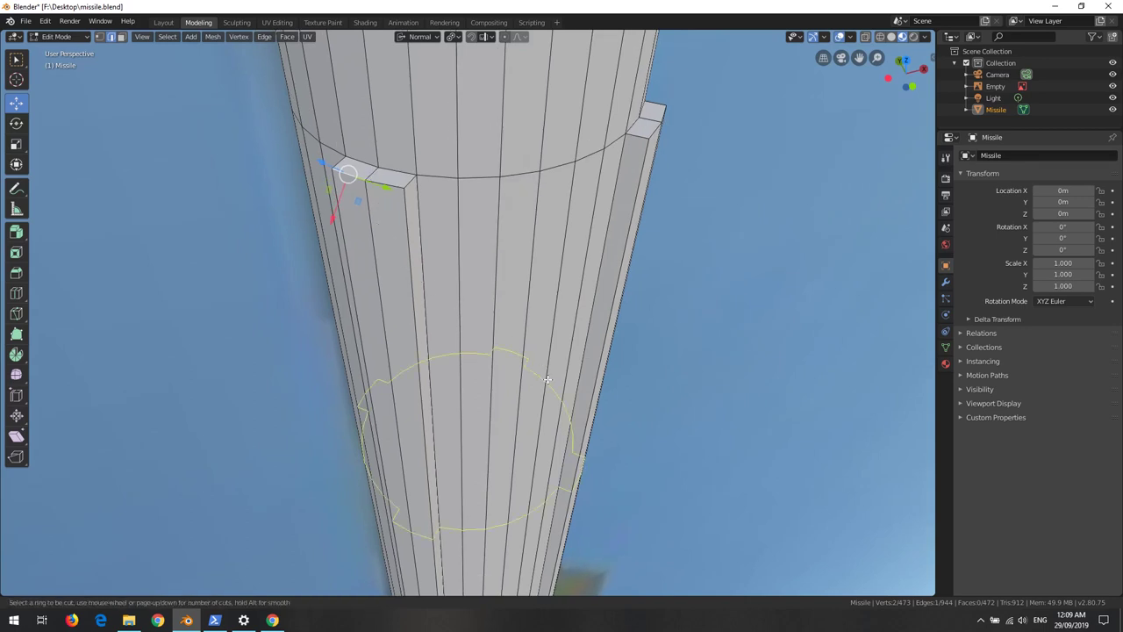
{"action": "key", "text": "Escape"}
{"action": "middle_click_drag", "start_coordinate": [483, 373], "coordinate": [419, 277], "text": "shift"}
{"action": "key", "text": "ctrl+r"}
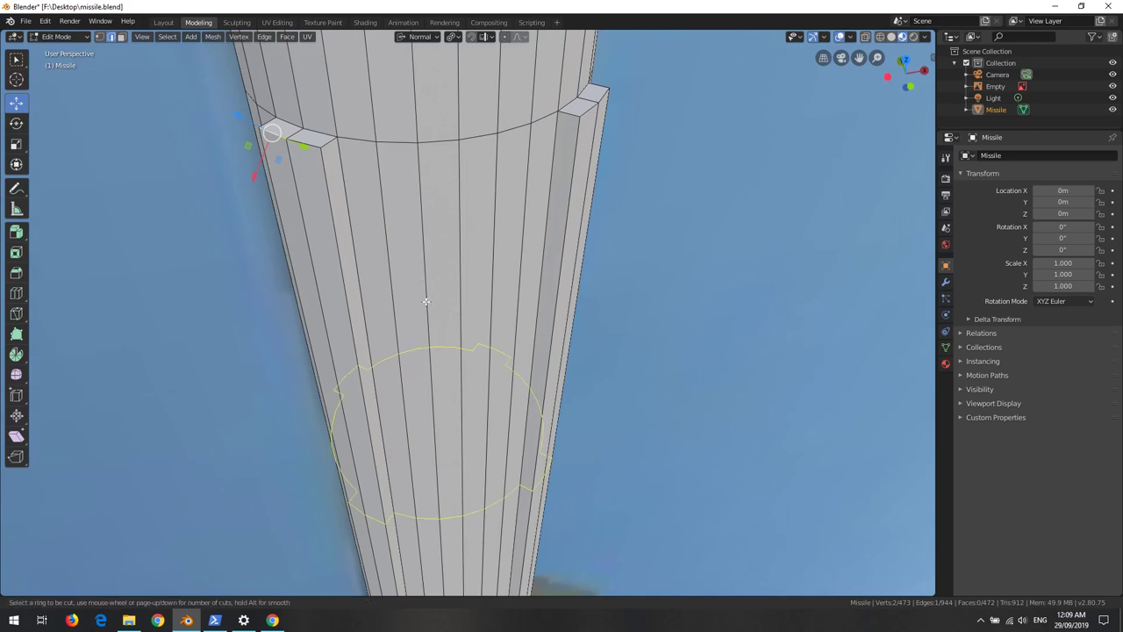
{"action": "scroll", "coordinate": [423, 313], "scroll_direction": "up", "scroll_amount": 1}
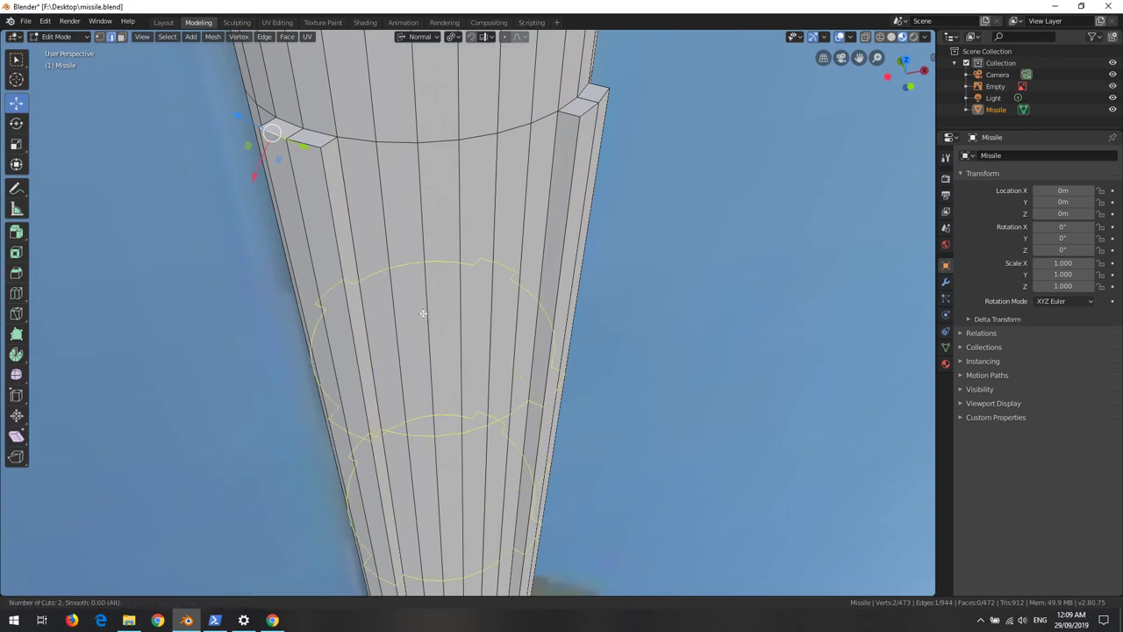
{"action": "left_click", "coordinate": [423, 313]}
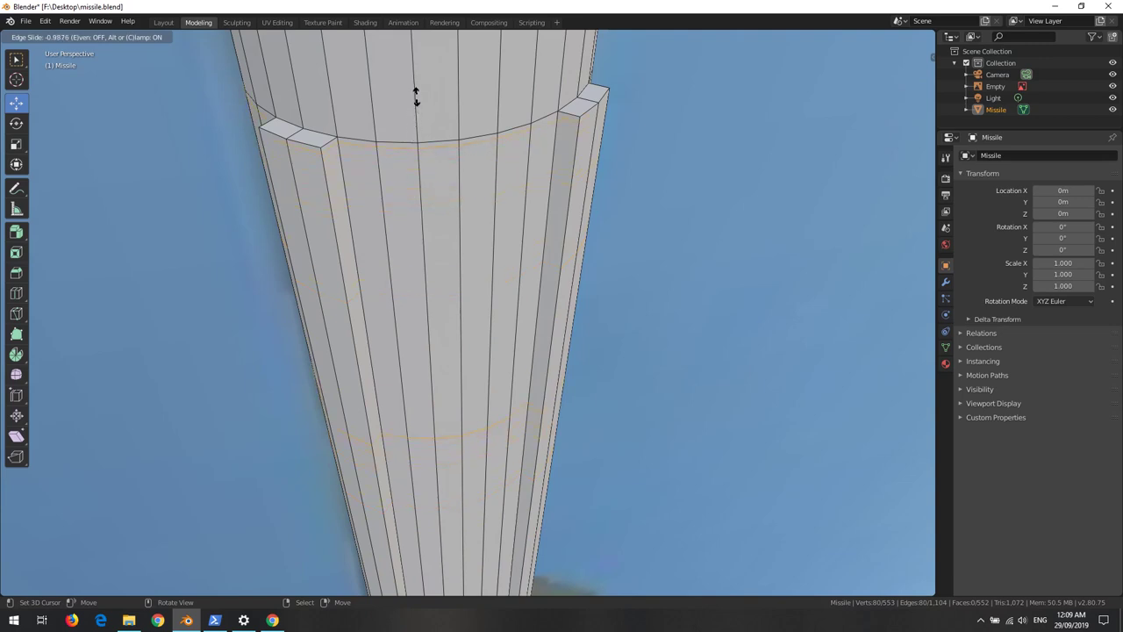
{"action": "left_click", "coordinate": [417, 95]}
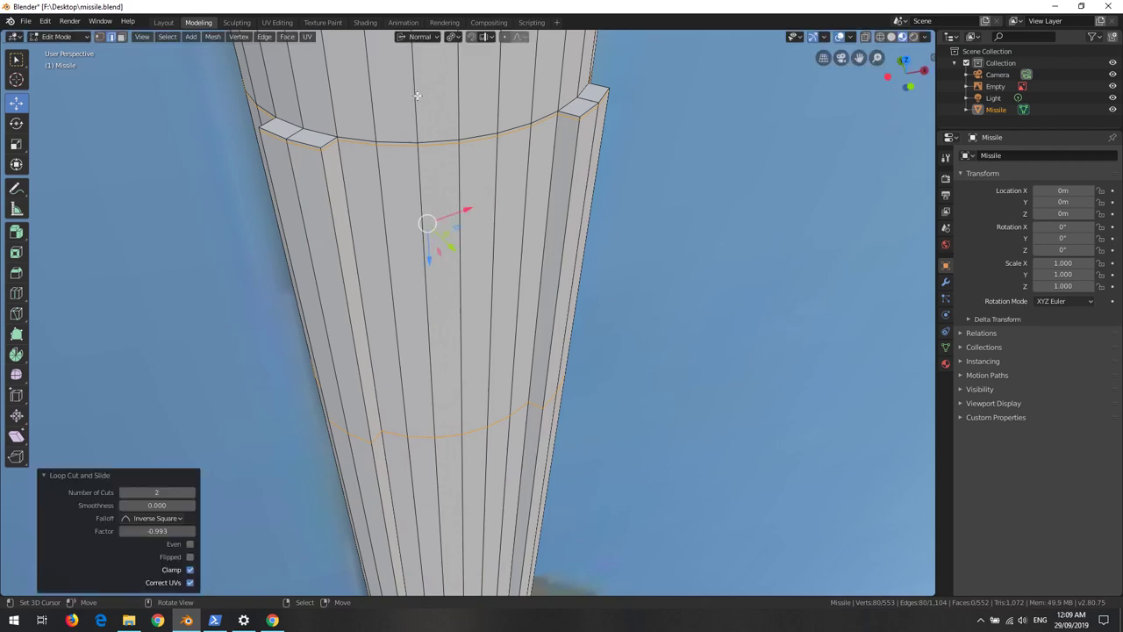
Step: Select the lower of the two new edge loops and move it about 0.693 m down the body toward the middle fins
{"action": "middle_click_drag", "start_coordinate": [460, 374], "coordinate": [433, 283]}
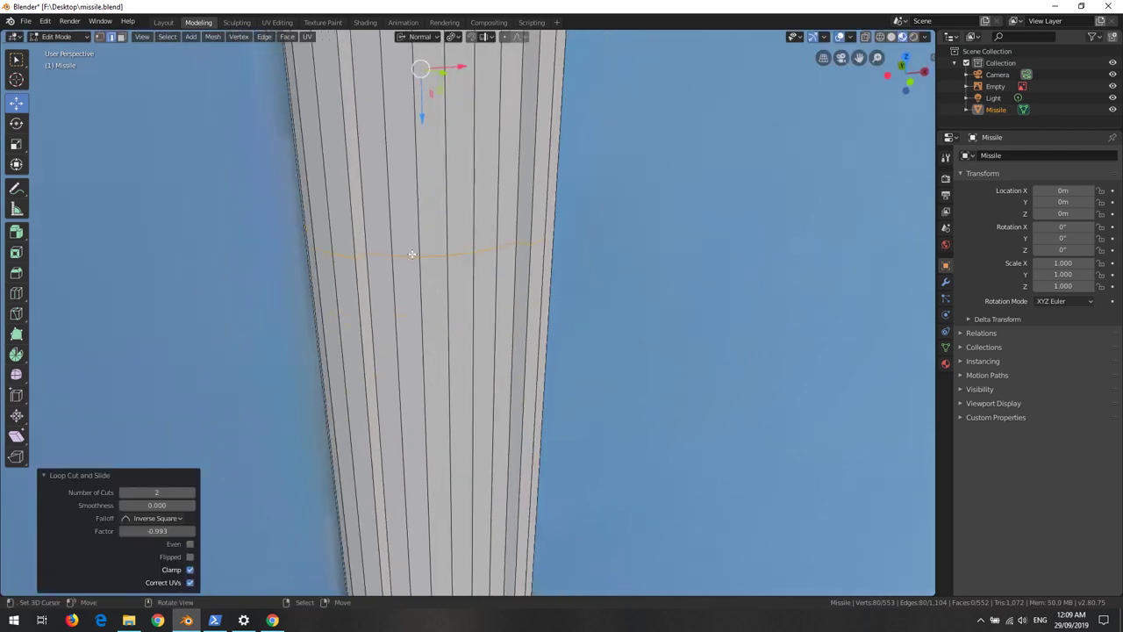
{"action": "left_click", "coordinate": [411, 254], "text": "alt"}
{"action": "scroll", "coordinate": [440, 279], "scroll_direction": "down", "scroll_amount": 5}
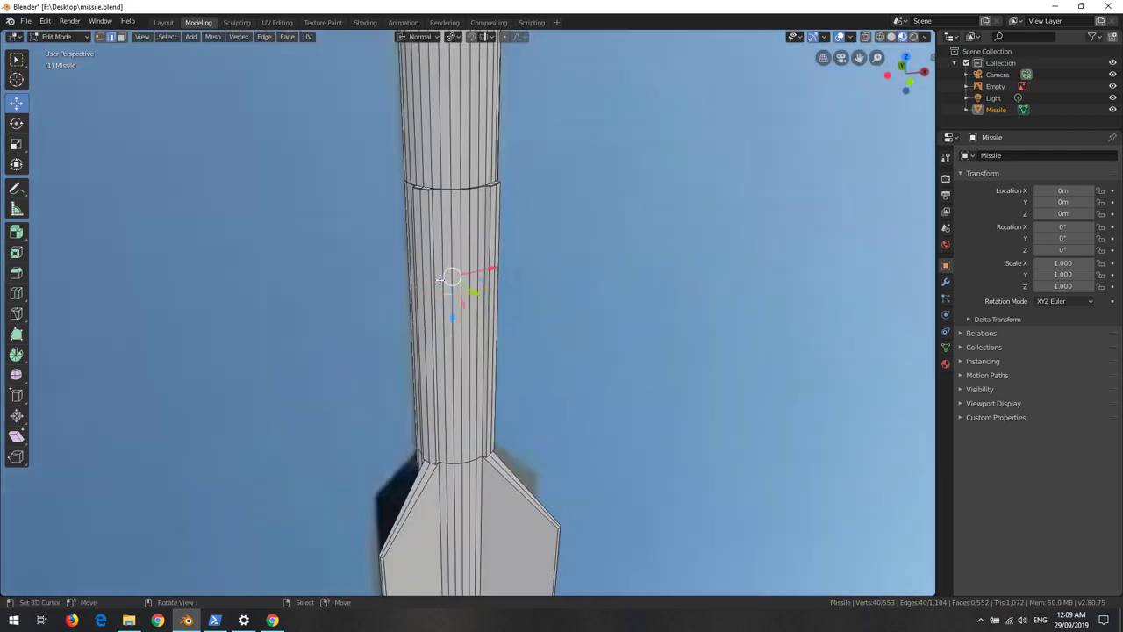
{"action": "scroll", "coordinate": [458, 248], "scroll_direction": "up", "scroll_amount": 4}
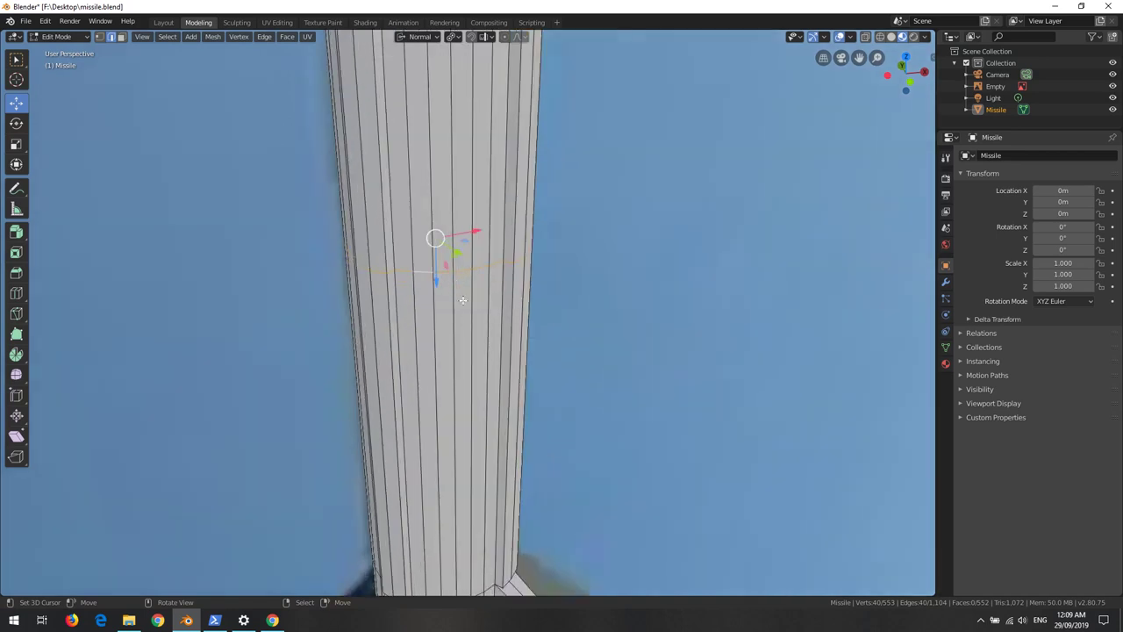
{"action": "left_click_drag", "start_coordinate": [432, 276], "coordinate": [447, 544]}
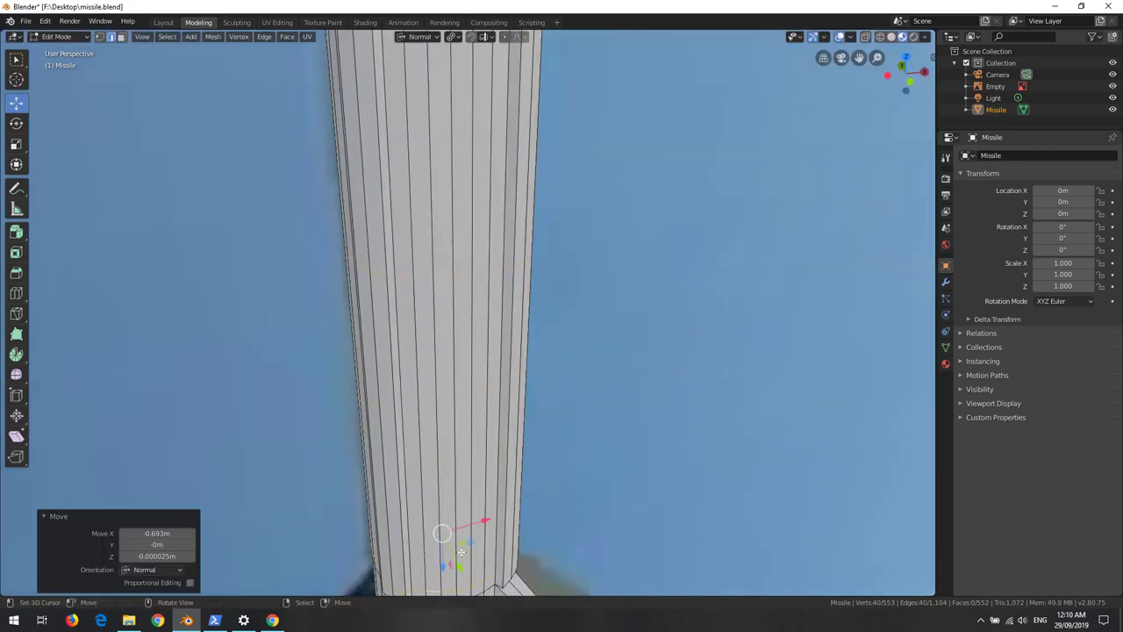
Step: Nudge the selected edge loop about 0.006 m closer to the upper ends of the middle fins
{"action": "middle_click_drag", "start_coordinate": [447, 544], "coordinate": [401, 238], "text": "shift"}
{"action": "scroll", "coordinate": [401, 238], "scroll_direction": "up", "scroll_amount": 2}
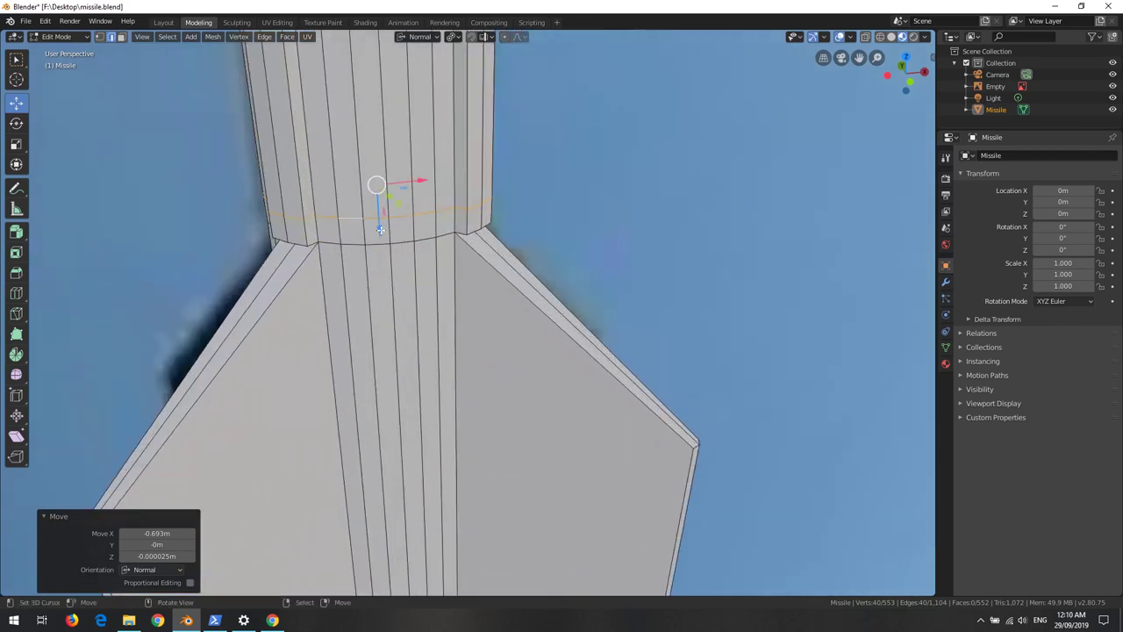
{"action": "left_click_drag", "start_coordinate": [380, 230], "coordinate": [377, 242]}
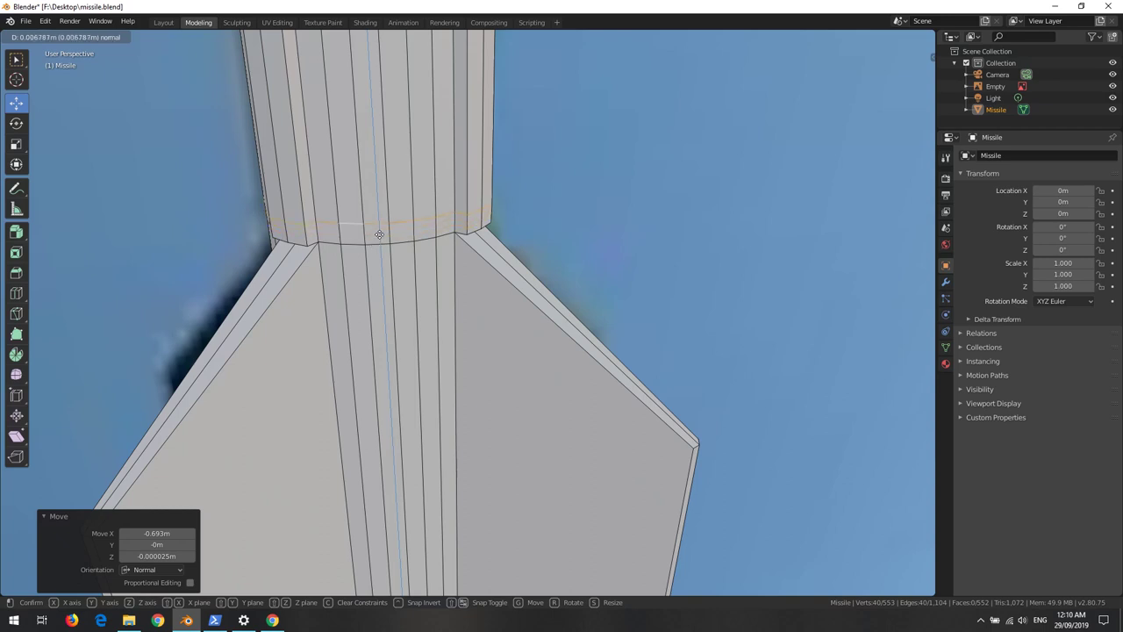
{"action": "left_click", "coordinate": [380, 233]}
Step: Dissolve the selected edge loop just above the middle fins
{"action": "middle_click_drag", "start_coordinate": [399, 231], "coordinate": [436, 238]}
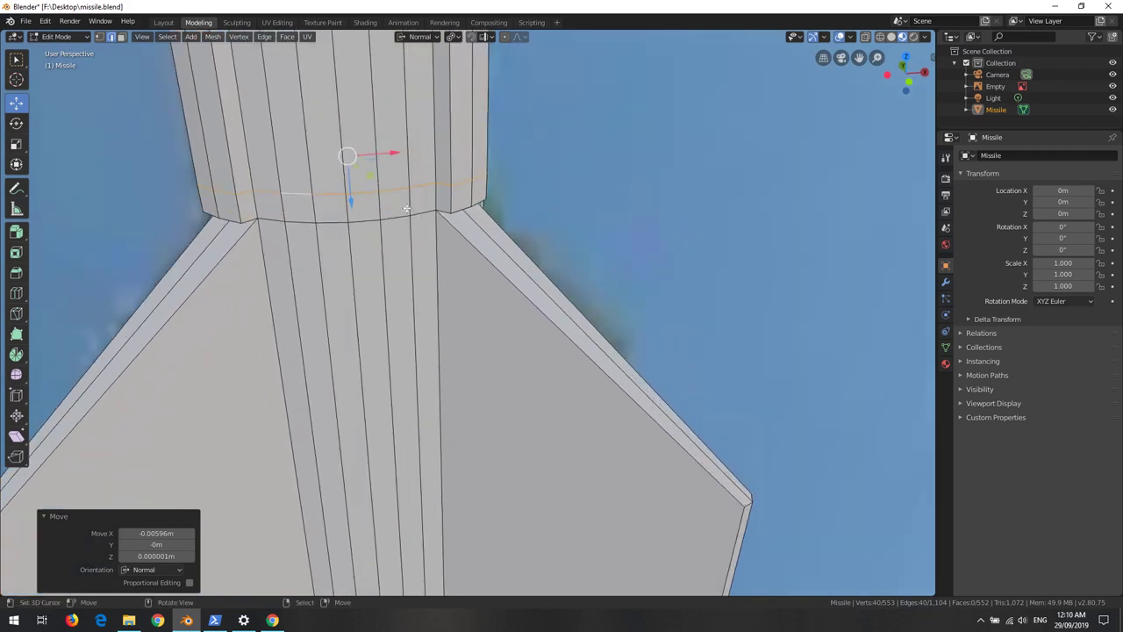
{"action": "key", "text": "x"}
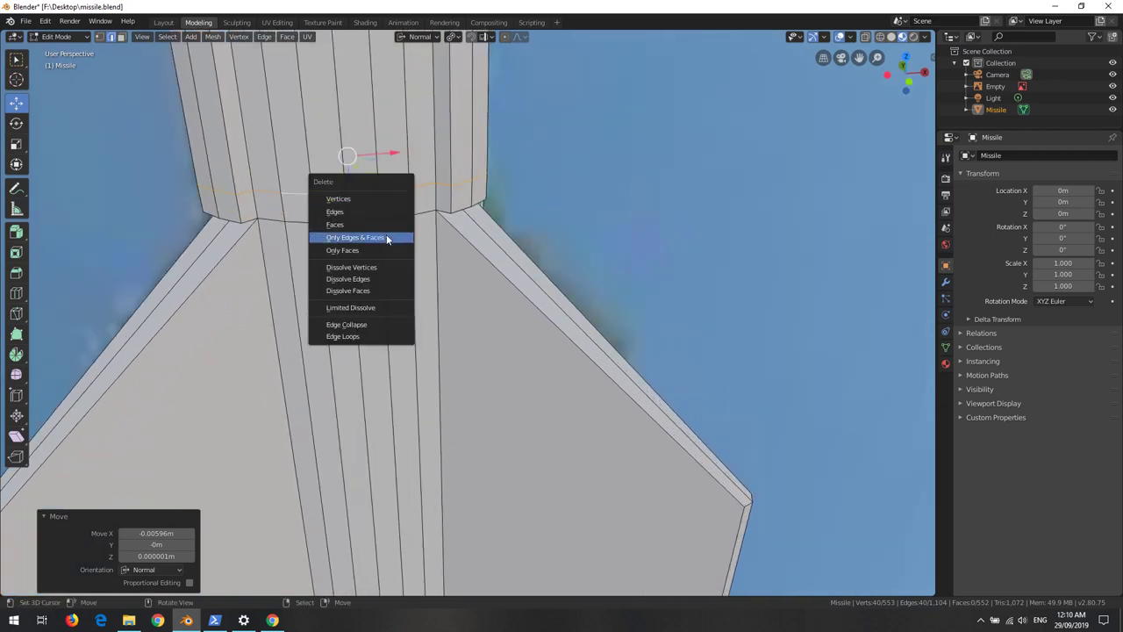
{"action": "left_click", "coordinate": [375, 278]}
{"action": "scroll", "coordinate": [430, 368], "scroll_direction": "down", "scroll_amount": 3}
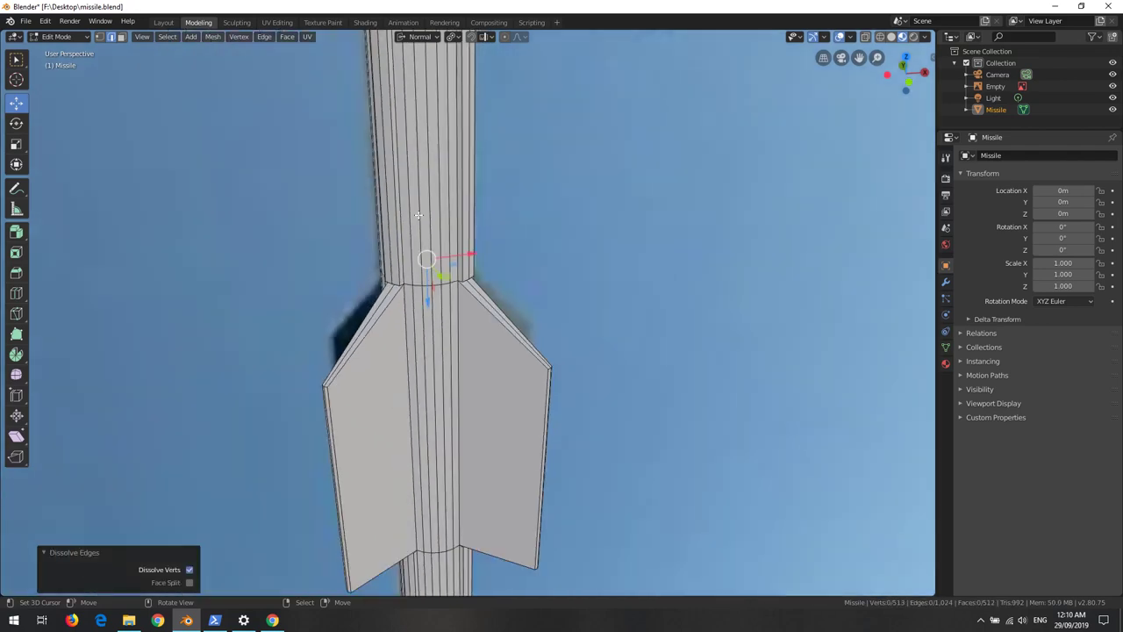
{"action": "scroll", "coordinate": [433, 392], "scroll_direction": "up", "scroll_amount": 3}
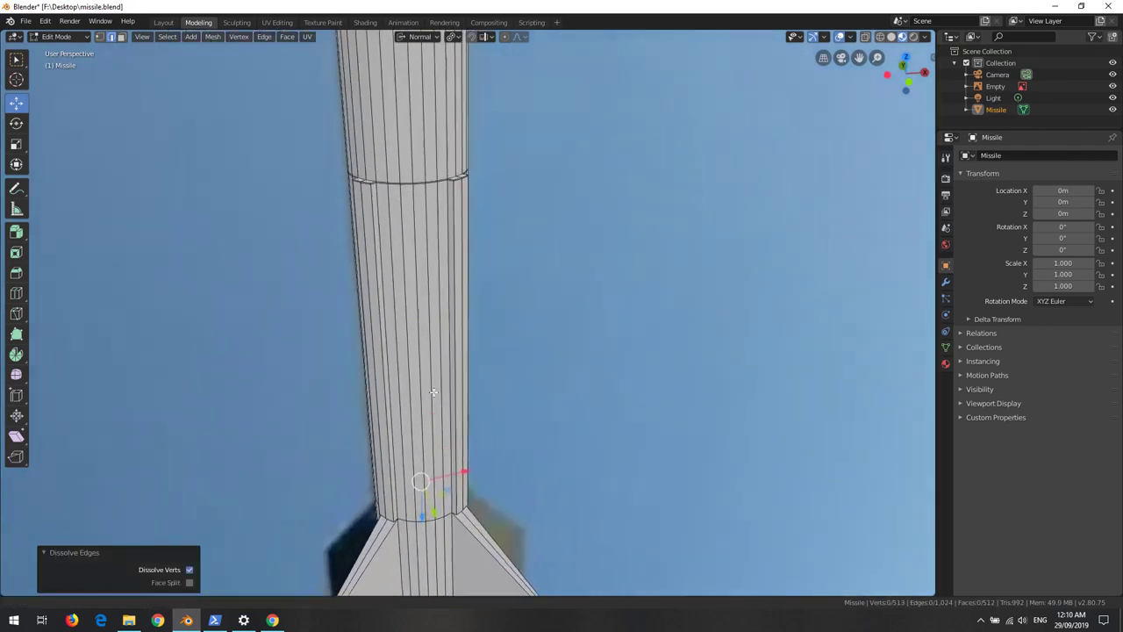
{"action": "scroll", "coordinate": [380, 211], "scroll_direction": "up", "scroll_amount": 3}
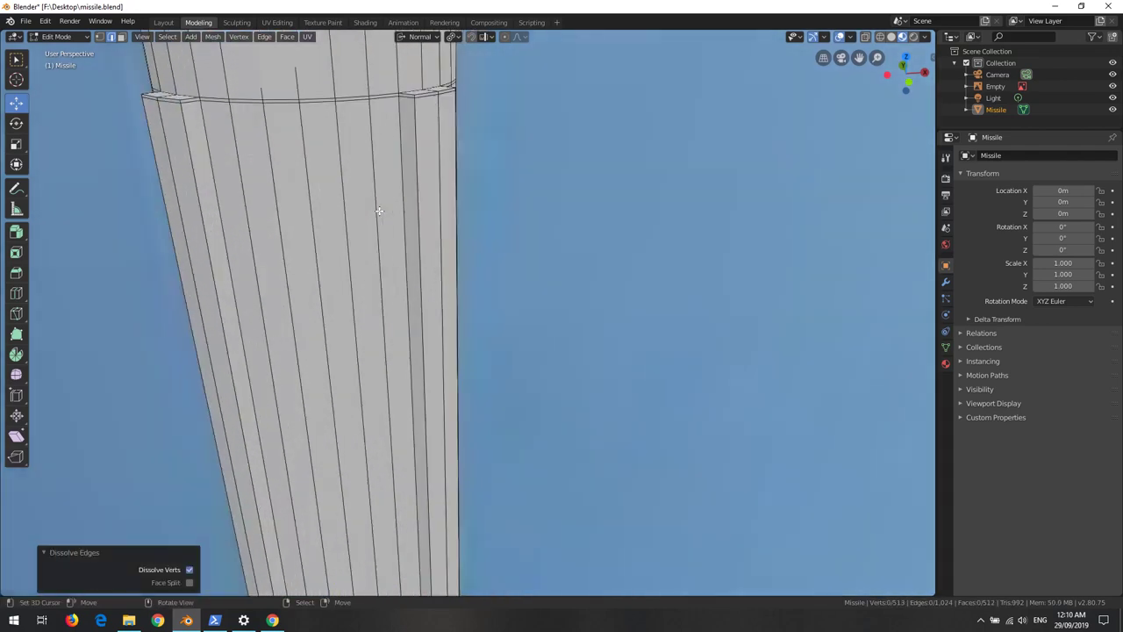
{"action": "middle_click_drag", "start_coordinate": [380, 211], "coordinate": [429, 279], "text": "shift"}
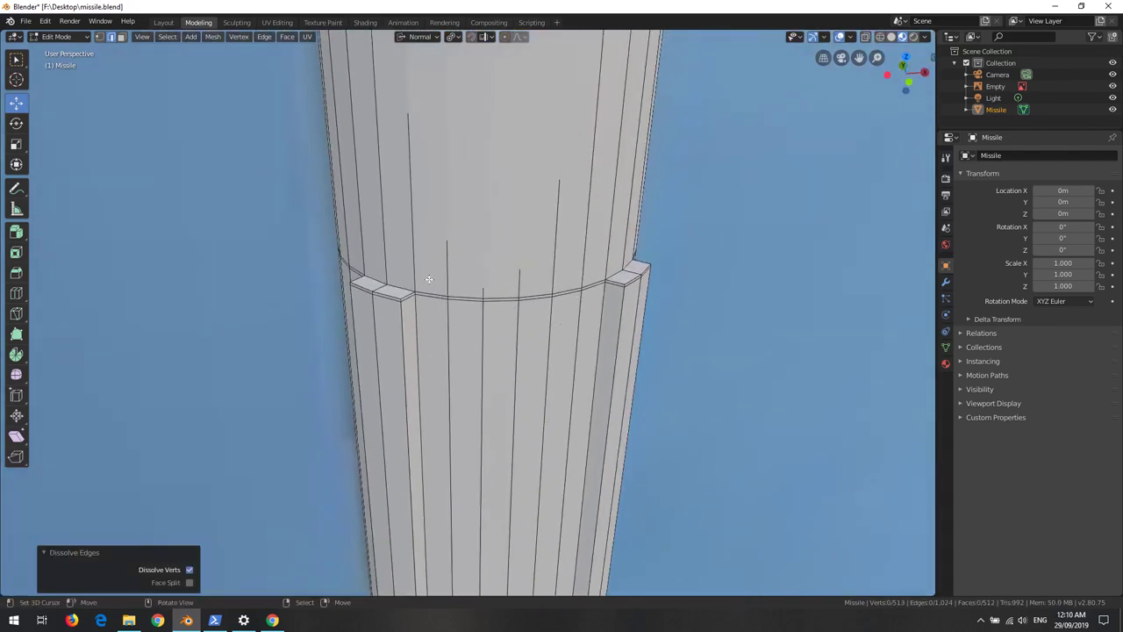
{"action": "left_click", "coordinate": [389, 294]}
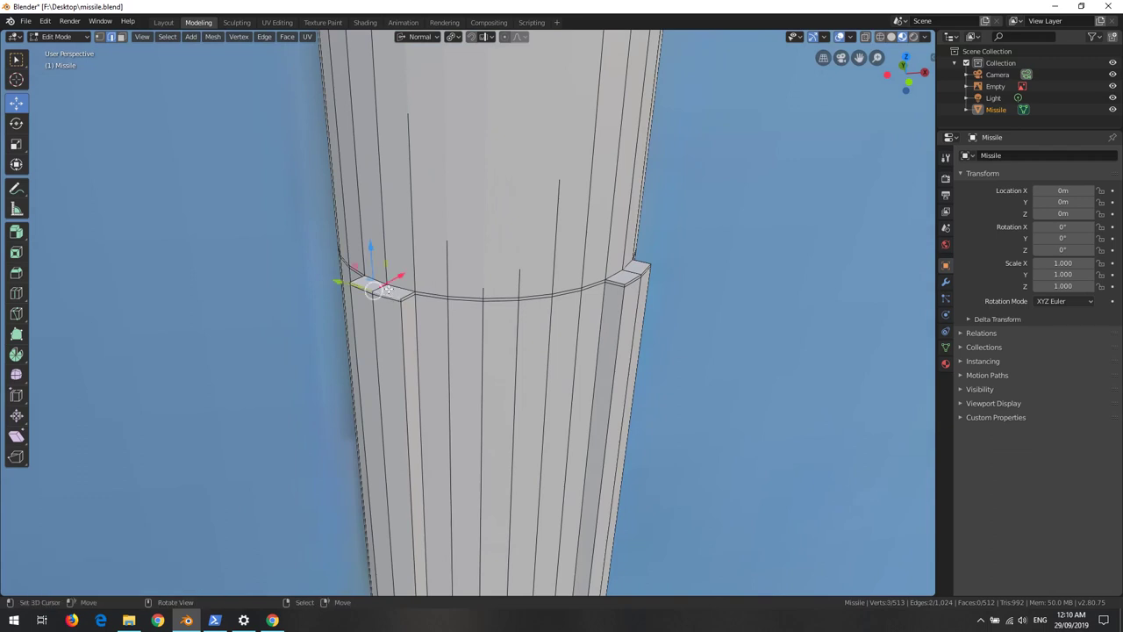
{"action": "scroll", "coordinate": [378, 285], "scroll_direction": "up", "scroll_amount": 2}
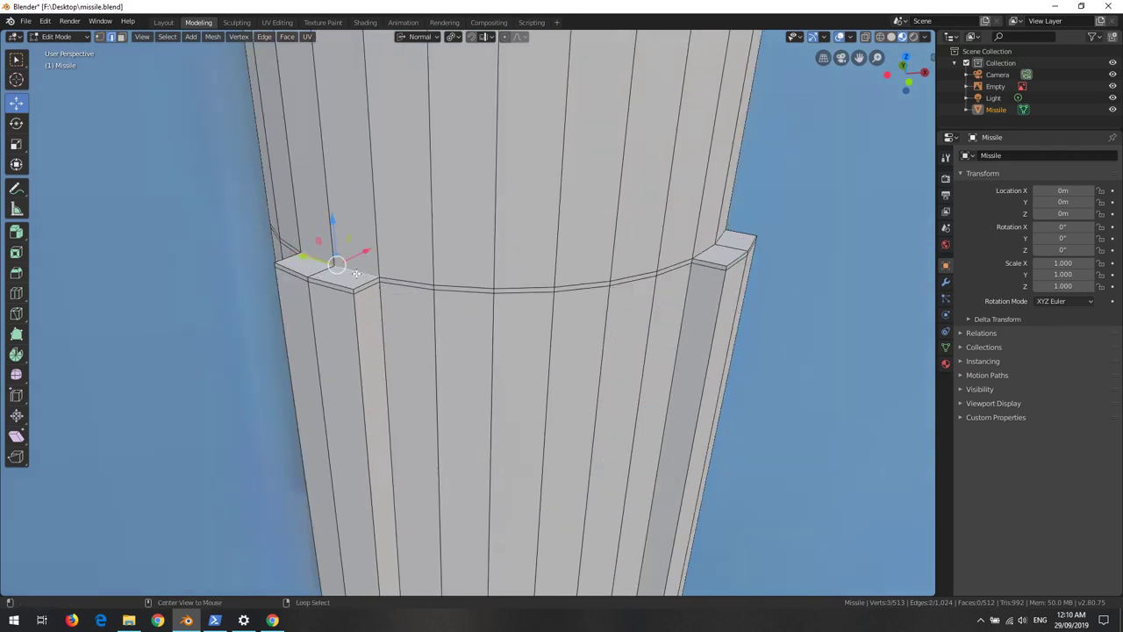
{"action": "left_click", "coordinate": [336, 286], "text": "alt+shift"}
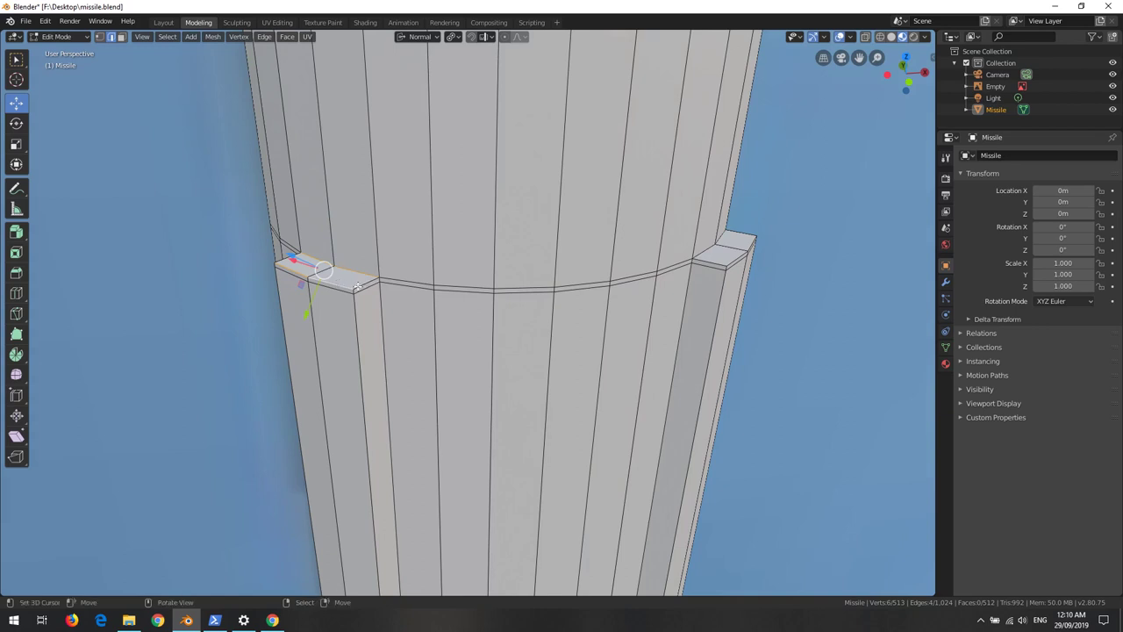
{"action": "key", "text": "alt+m"}
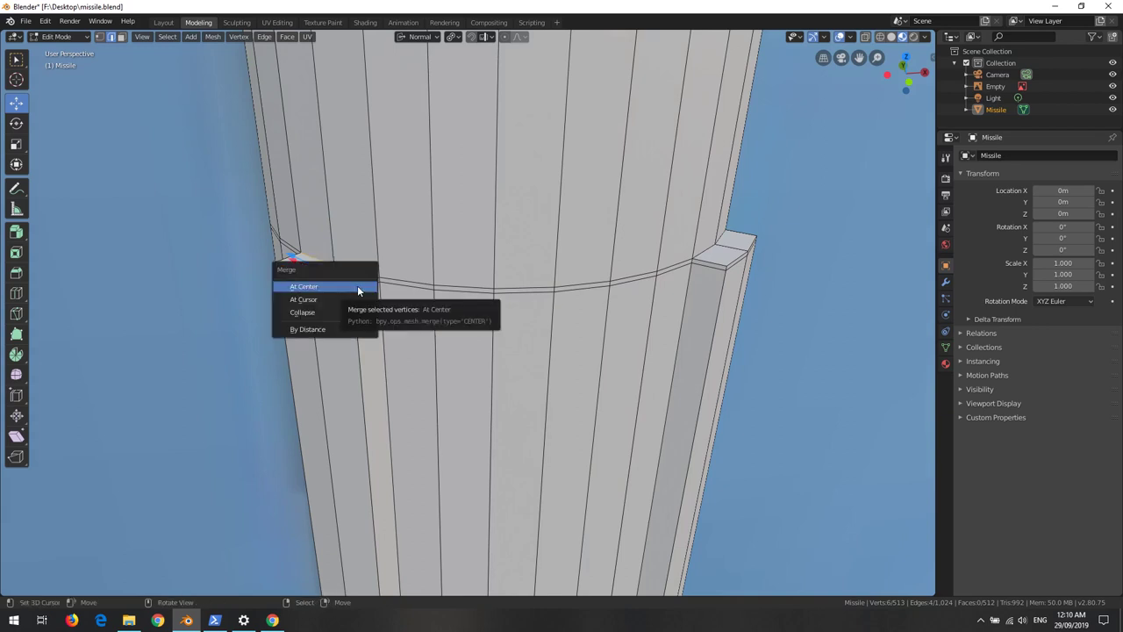
{"action": "left_click", "coordinate": [307, 312]}
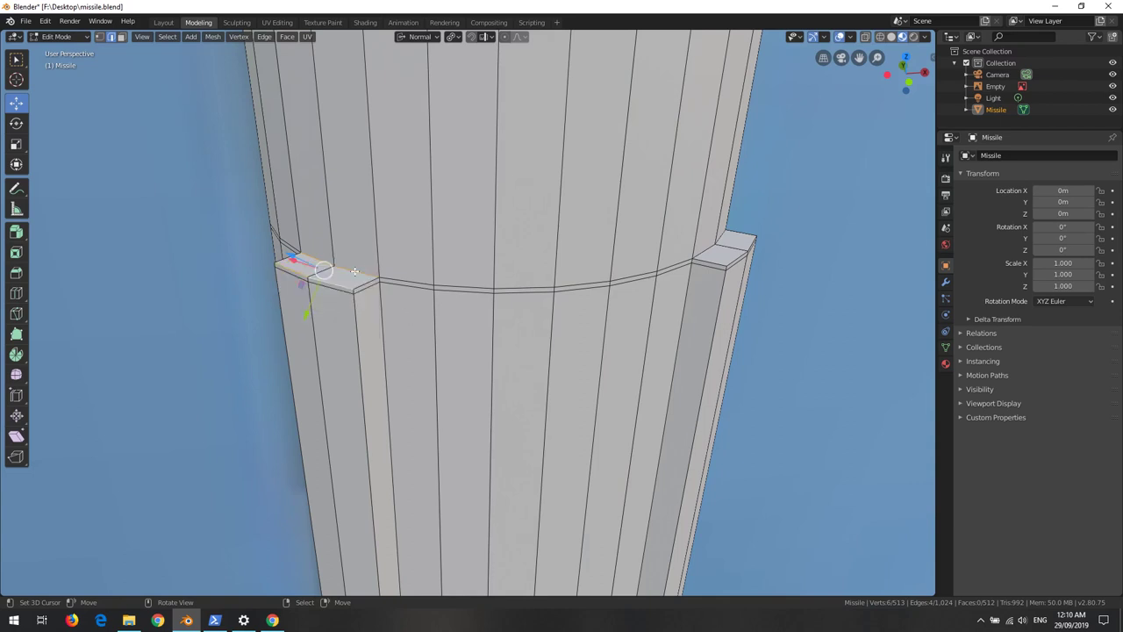
{"action": "left_click", "coordinate": [336, 284], "text": "shift"}
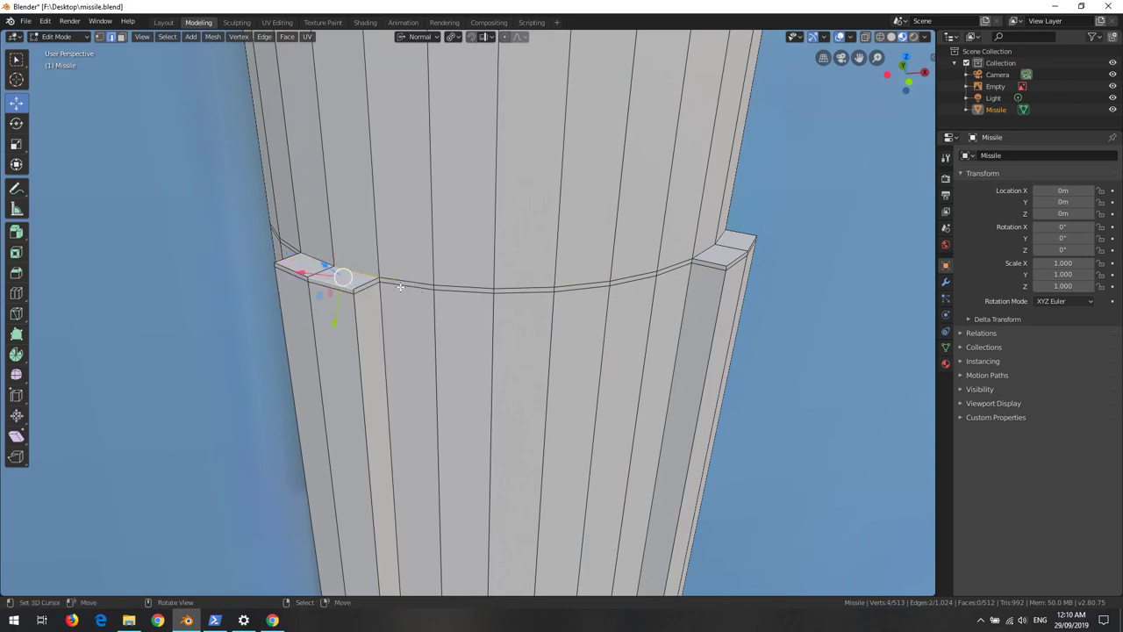
Step: Switch to vertex selection and merge the near outer corner vertex of the first strip's upper end into the adjacent body vertex with At Last
{"action": "left_click", "coordinate": [100, 36]}
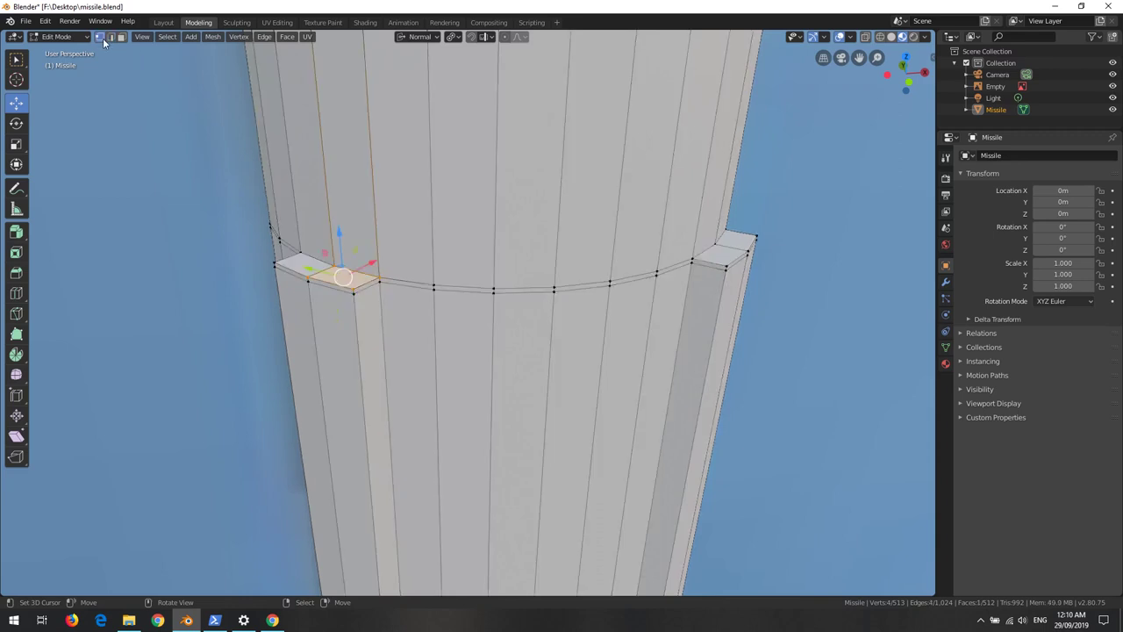
{"action": "left_click", "coordinate": [306, 274]}
{"action": "left_click", "coordinate": [356, 285]}
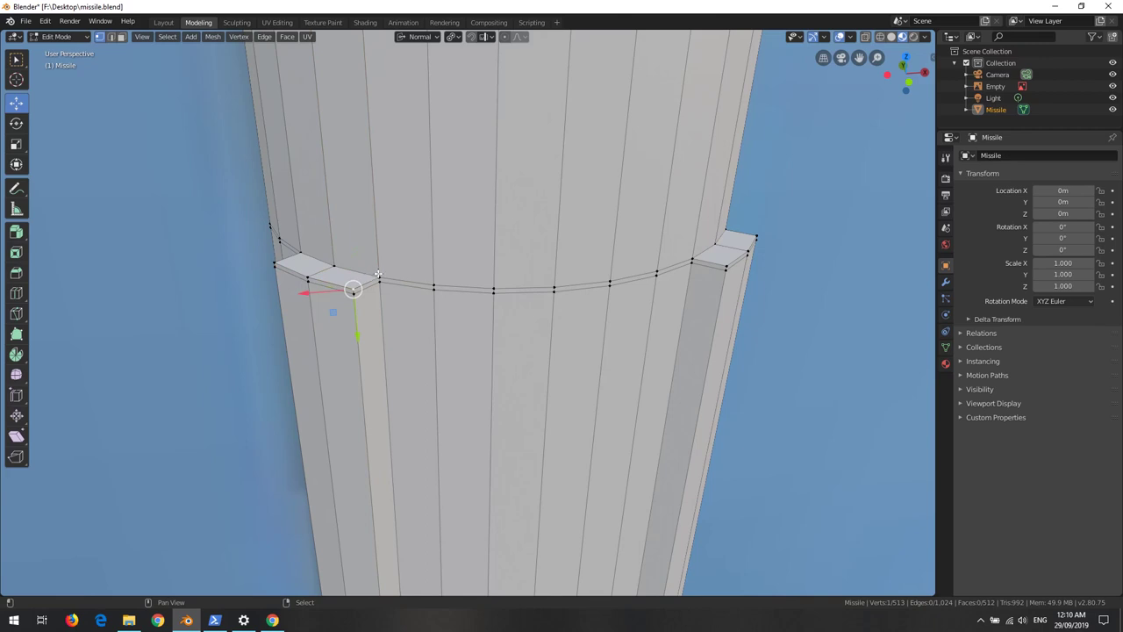
{"action": "left_click", "coordinate": [377, 275], "text": "shift"}
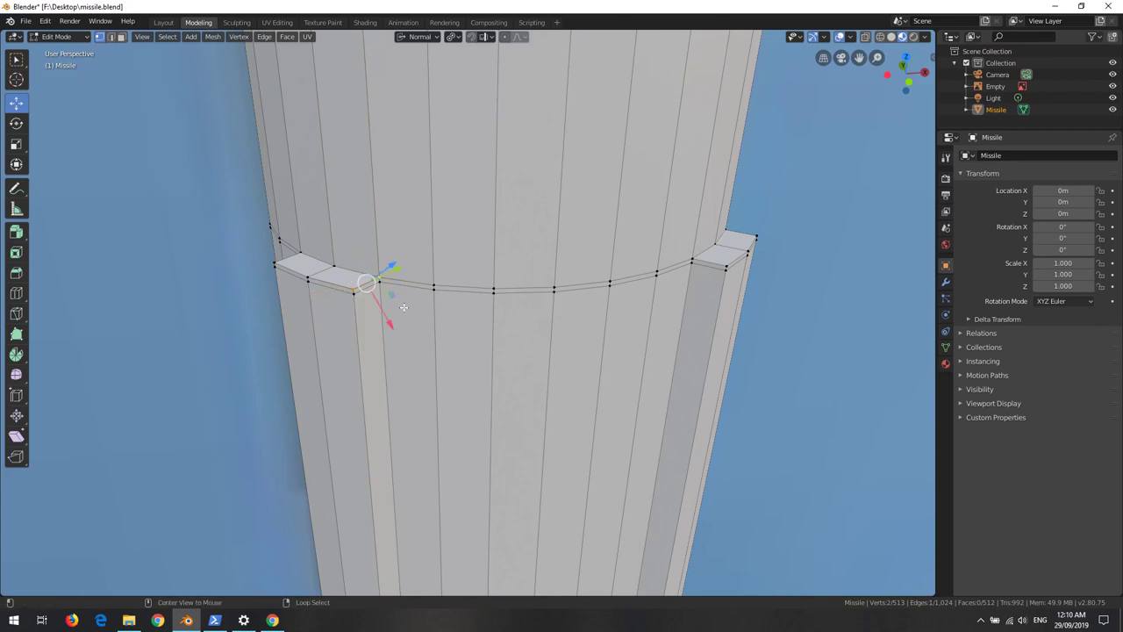
{"action": "key", "text": "alt+m"}
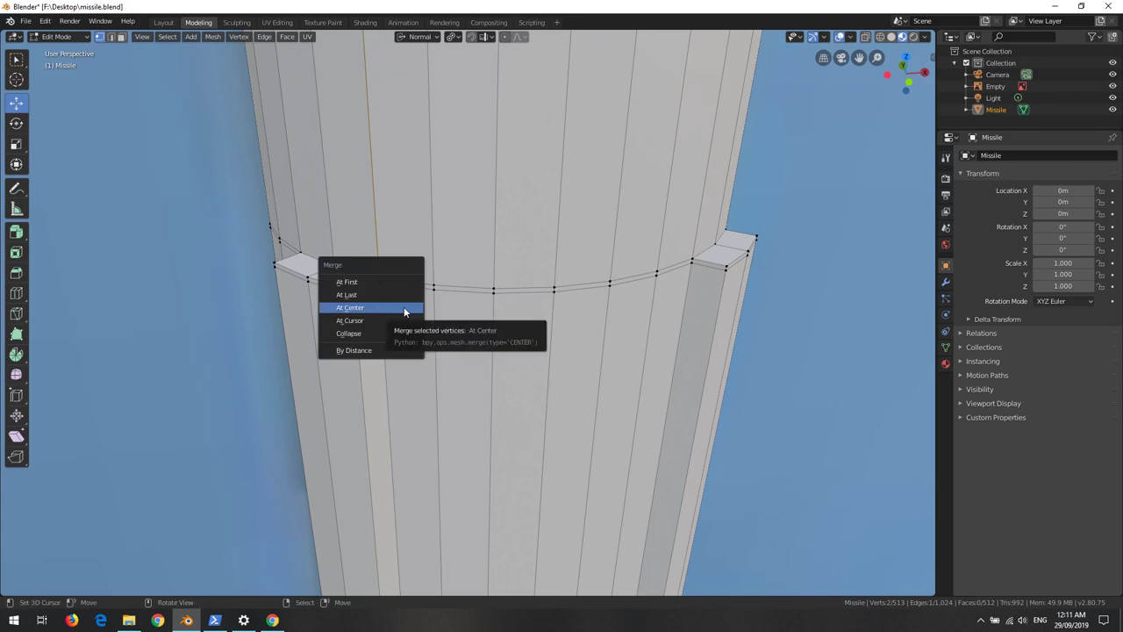
{"action": "left_click", "coordinate": [404, 306]}
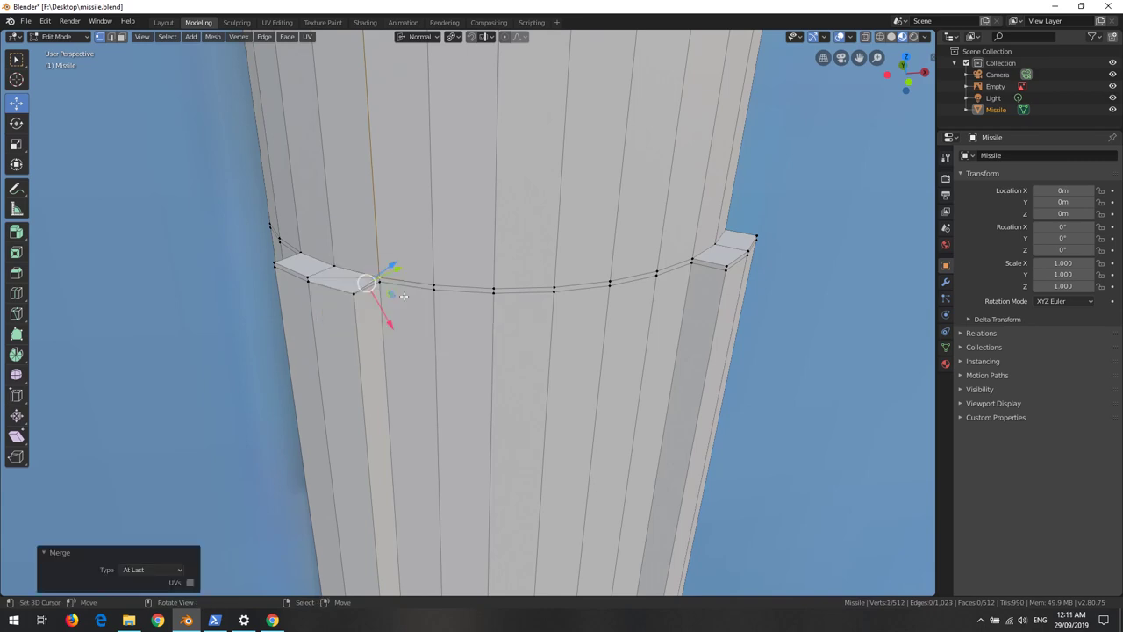
Step: Merge the middle and far outer vertices of the same strip's upper end into their adjacent body vertices with At Last
{"action": "left_click", "coordinate": [308, 279]}
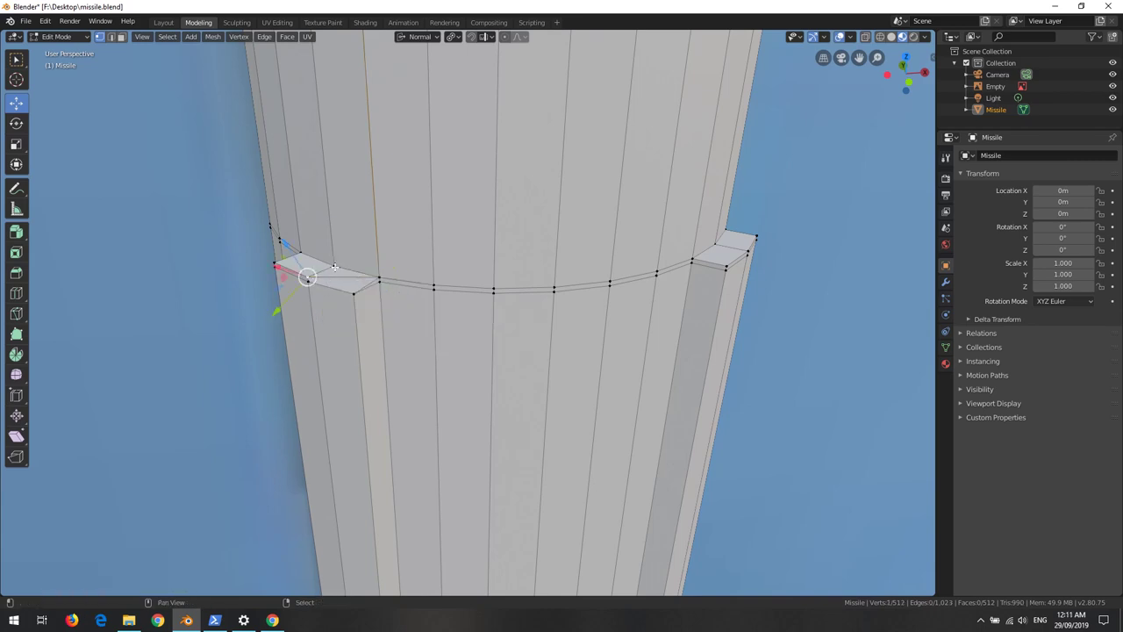
{"action": "left_click", "coordinate": [334, 266], "text": "shift"}
{"action": "key", "text": "alt+m"}
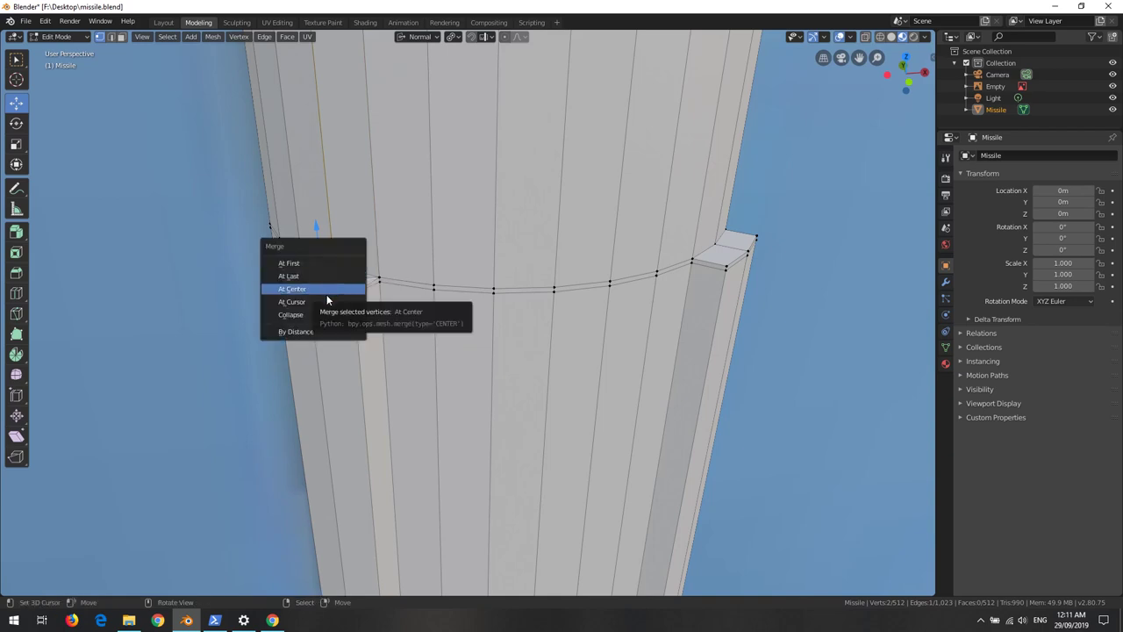
{"action": "left_click", "coordinate": [313, 277]}
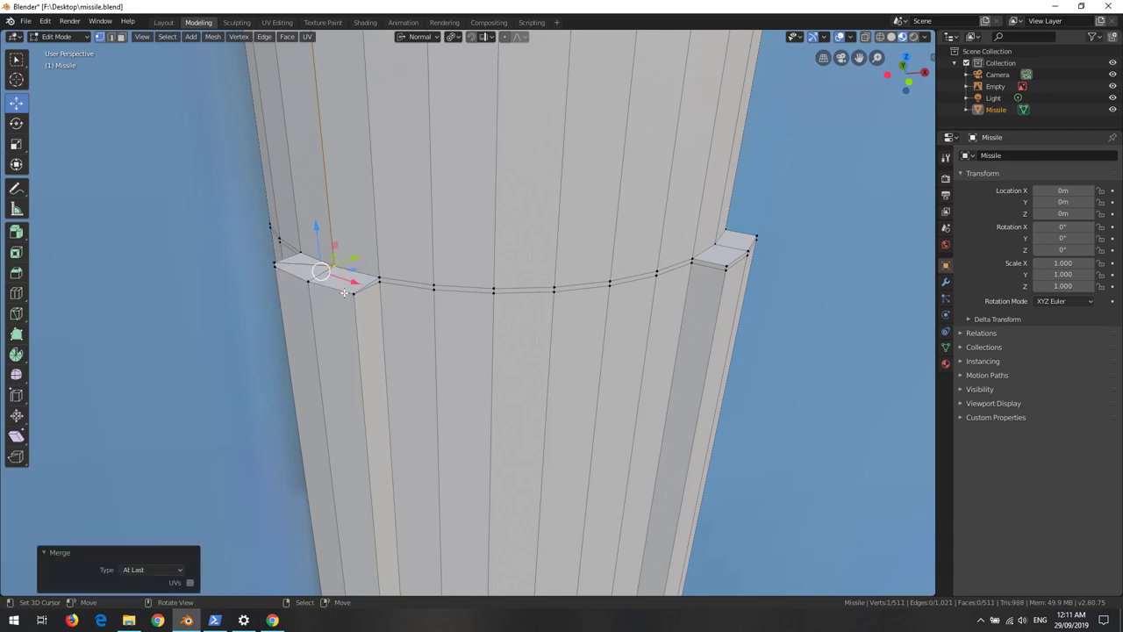
{"action": "middle_click_drag", "start_coordinate": [332, 279], "coordinate": [369, 327], "text": "shift"}
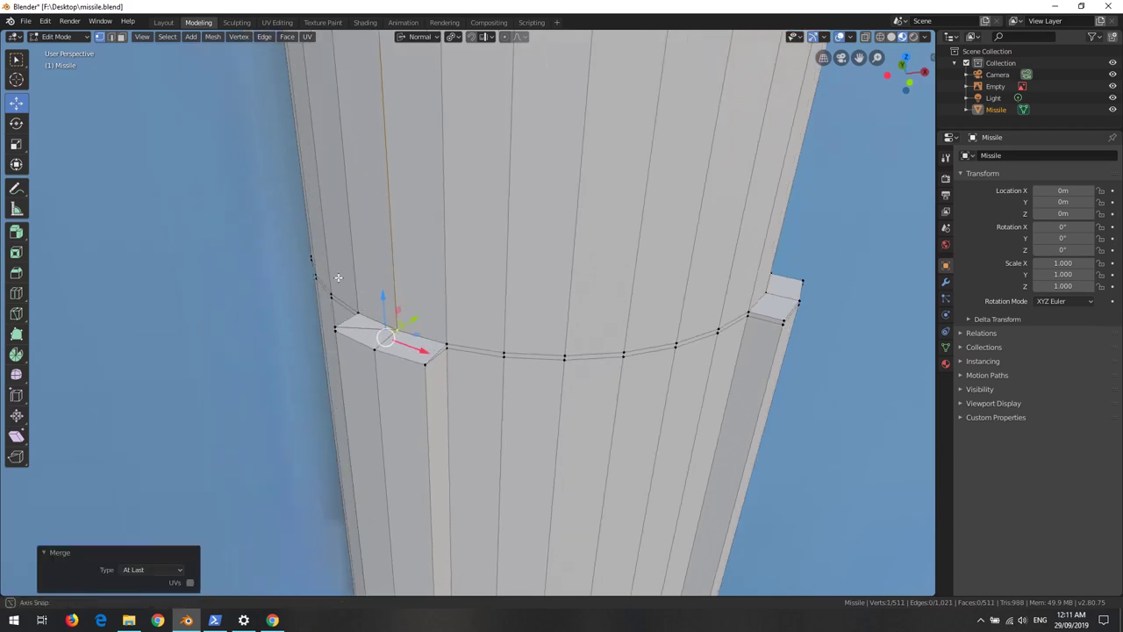
{"action": "left_click", "coordinate": [342, 327]}
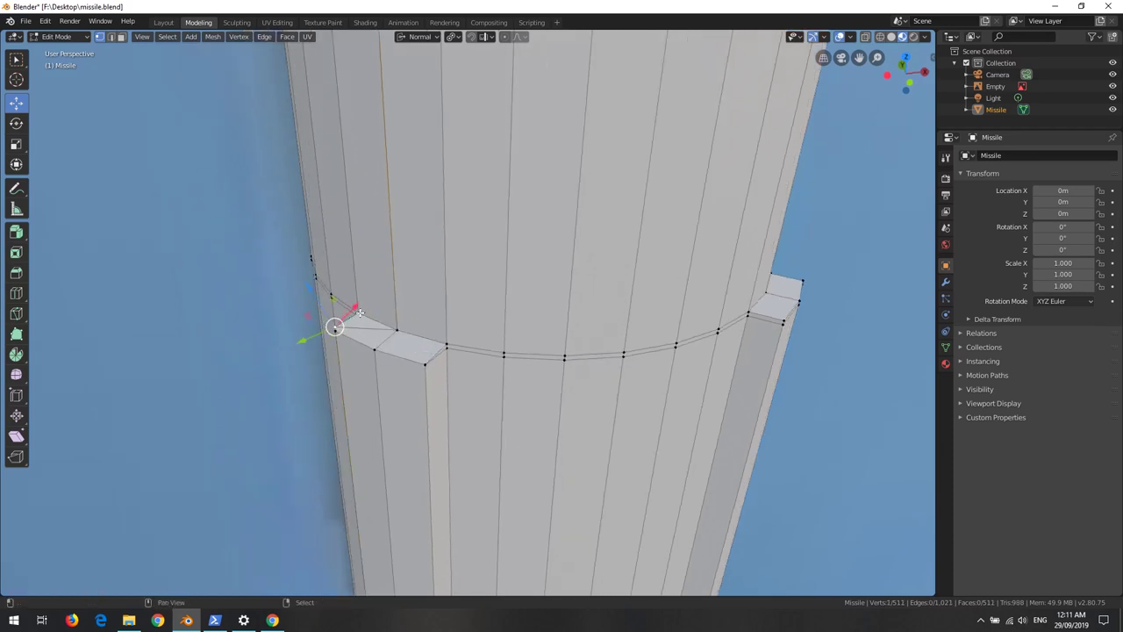
{"action": "key", "text": "alt+m"}
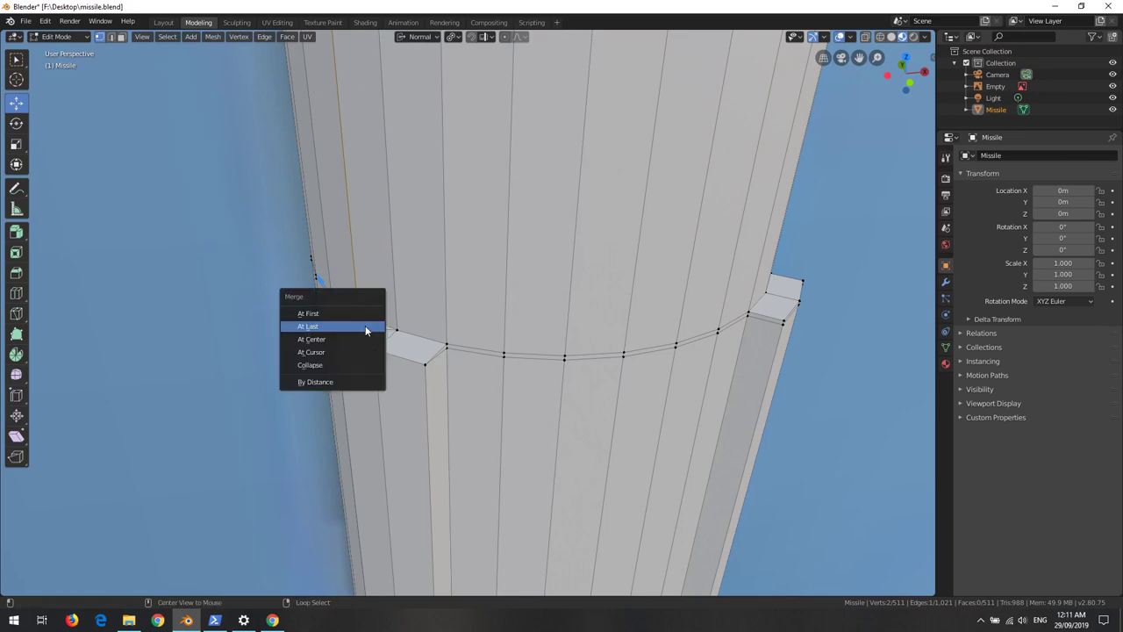
{"action": "left_click", "coordinate": [364, 332]}
Step: Try to move the three outer vertices of a strip's upper end down the body
{"action": "mouse_move", "coordinate": [364, 331]}
{"action": "middle_mouse_down"}
{"action": "mouse_move", "coordinate": [388, 326]}
{"action": "mouse_move", "coordinate": [361, 322]}
{"action": "middle_mouse_up"}
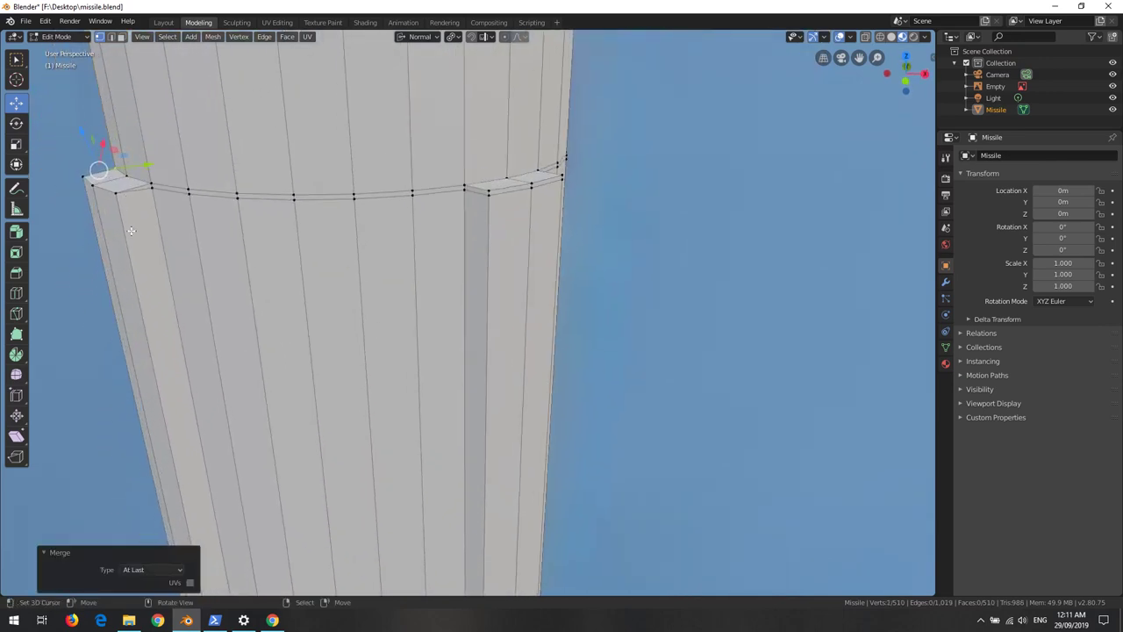
{"action": "left_click", "coordinate": [488, 190]}
{"action": "left_click", "coordinate": [115, 190]}
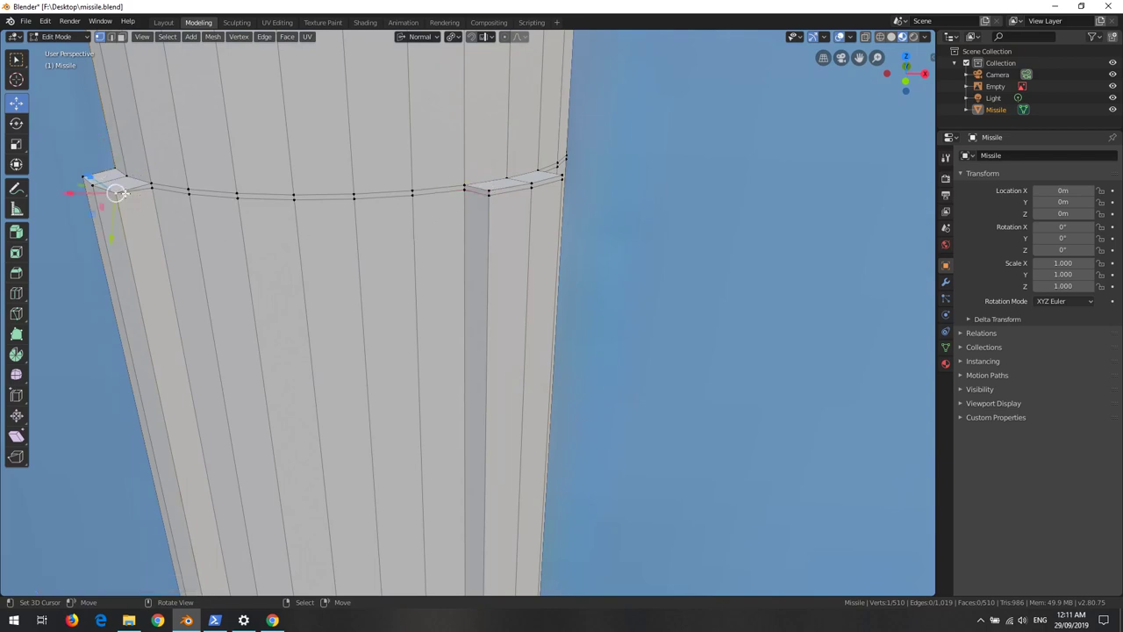
{"action": "left_click", "coordinate": [92, 185], "text": "shift"}
{"action": "left_click", "coordinate": [84, 177], "text": "shift"}
{"action": "left_click_drag", "start_coordinate": [91, 146], "coordinate": [136, 197]}
{"action": "key", "text": "ctrl+z"}
{"action": "left_click_drag", "start_coordinate": [89, 141], "coordinate": [127, 188]}
{"action": "key", "text": "ctrl+z"}
Step: Set the transform orientation to Global and try moving the three selected strip vertices down along Z
{"action": "left_click", "coordinate": [433, 37]}
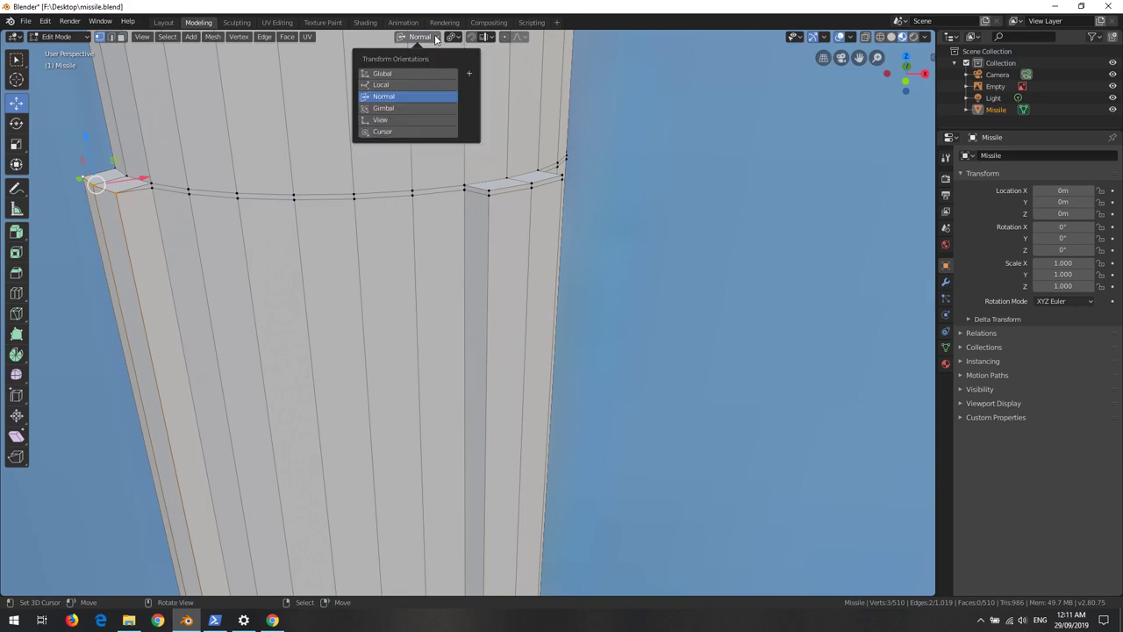
{"action": "left_click", "coordinate": [433, 36]}
{"action": "left_click", "coordinate": [430, 37]}
{"action": "left_click", "coordinate": [387, 75]}
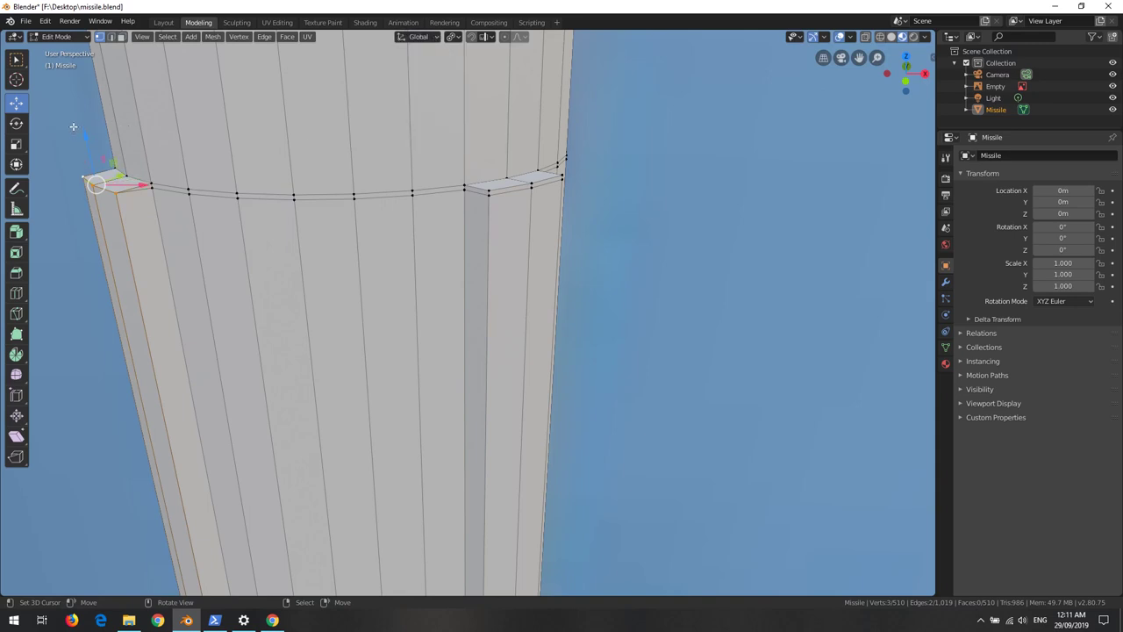
{"action": "left_click_drag", "start_coordinate": [86, 136], "coordinate": [101, 200]}
{"action": "key", "text": "ctrl+z"}
Step: Merge the three outer vertices at the second strip's upper end one by one into their adjacent body vertices with At Last
{"action": "left_click", "coordinate": [489, 190]}
{"action": "left_click", "coordinate": [468, 180], "text": "shift"}
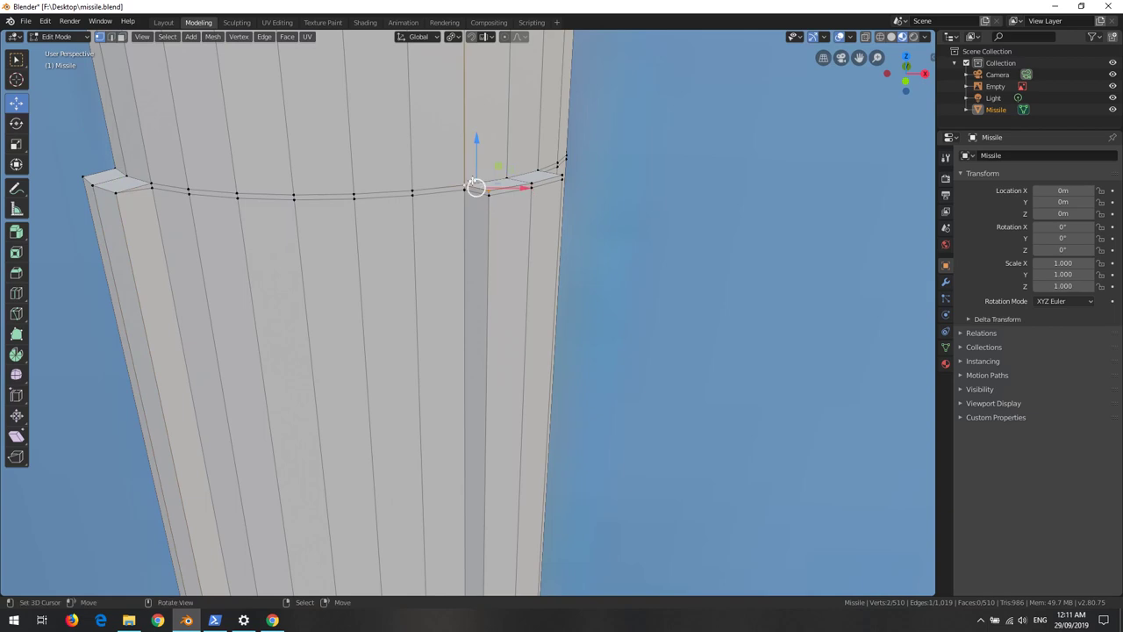
{"action": "key", "text": "m"}
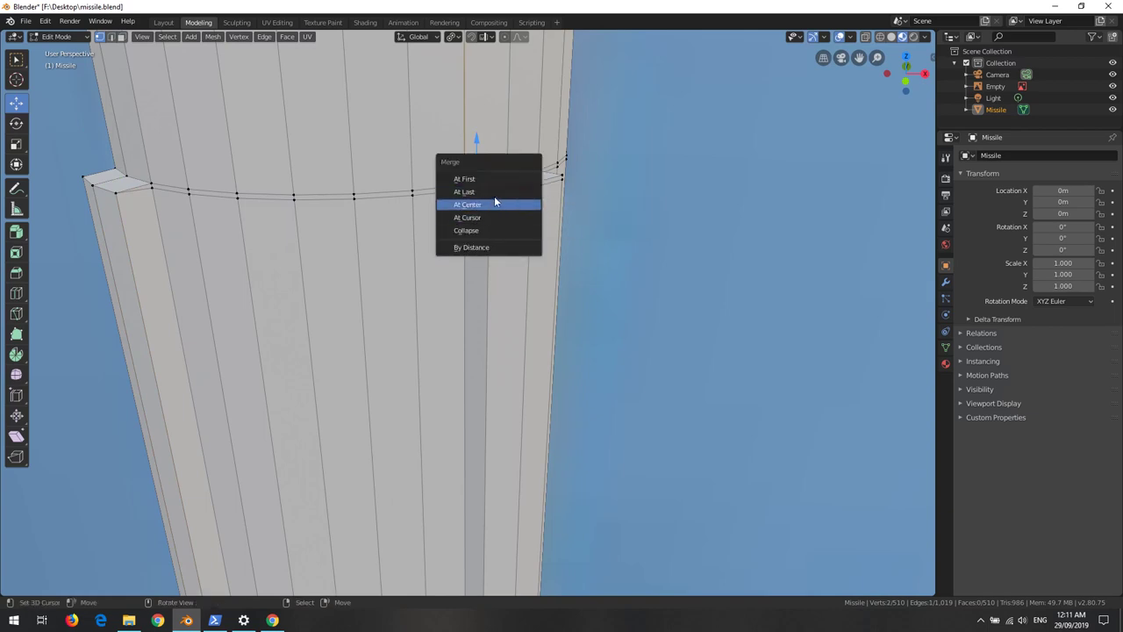
{"action": "left_click", "coordinate": [501, 190]}
{"action": "left_click", "coordinate": [510, 174], "text": "shift"}
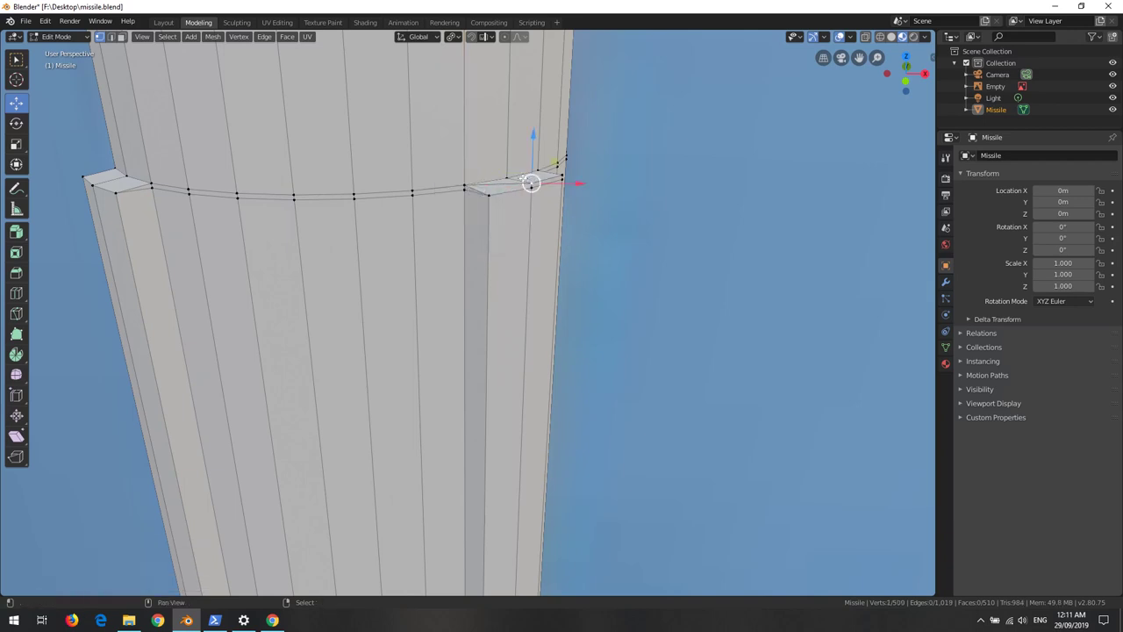
{"action": "key", "text": "m"}
{"action": "left_click", "coordinate": [513, 175]}
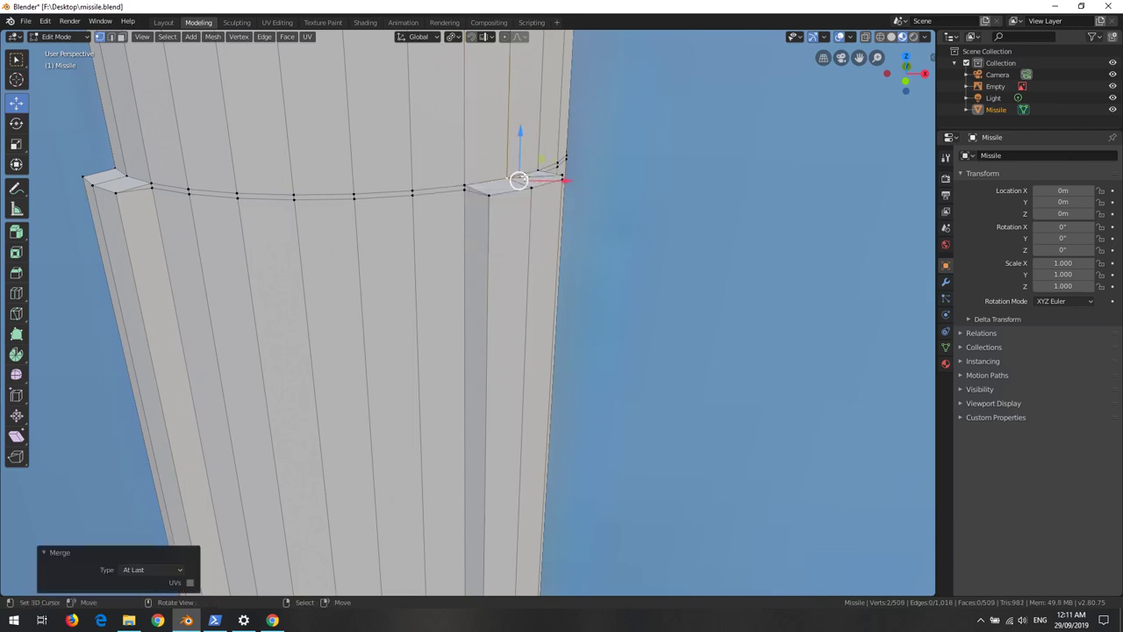
{"action": "left_click", "coordinate": [557, 170], "text": "shift"}
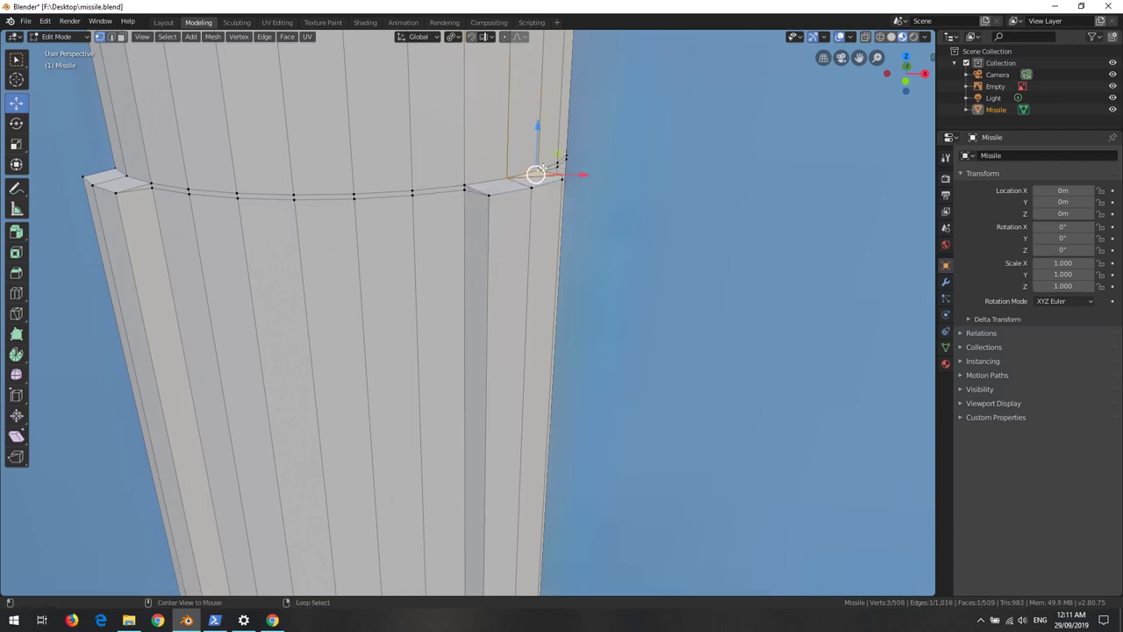
{"action": "key", "text": "m"}
{"action": "left_click", "coordinate": [544, 165]}
Step: Merge the near outer corner vertex at the third strip's upper end into the adjacent body vertex with At Last
{"action": "middle_click_drag", "start_coordinate": [654, 165], "coordinate": [501, 252]}
{"action": "scroll", "coordinate": [501, 252], "scroll_direction": "up", "scroll_amount": 4}
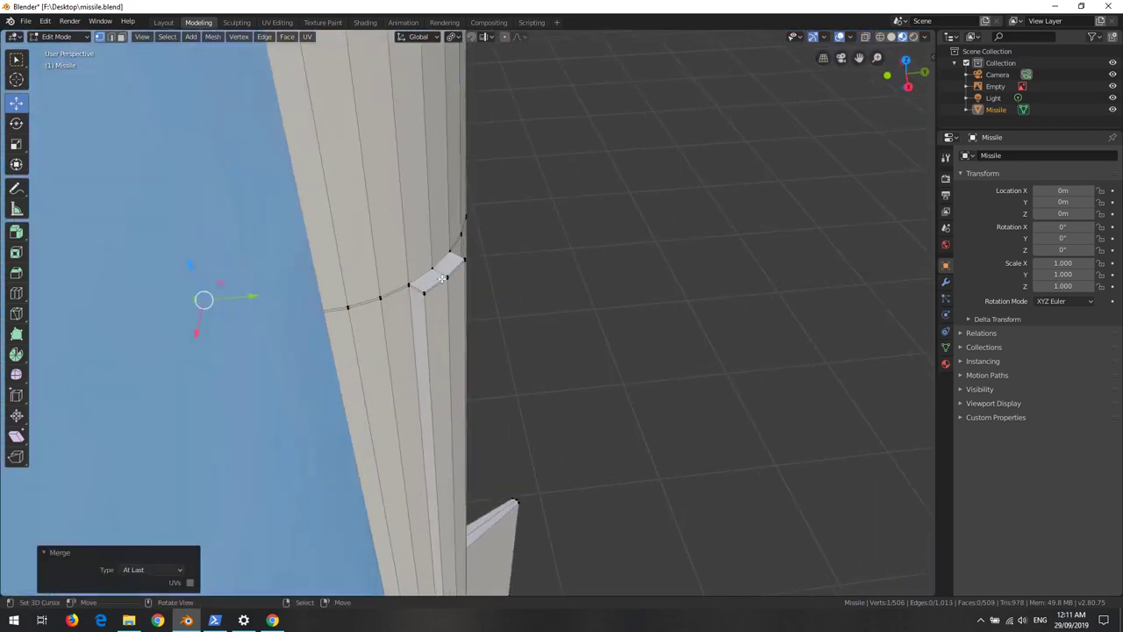
{"action": "right_click", "coordinate": [408, 282], "text": "shift"}
{"action": "left_click", "coordinate": [387, 273], "text": "shift"}
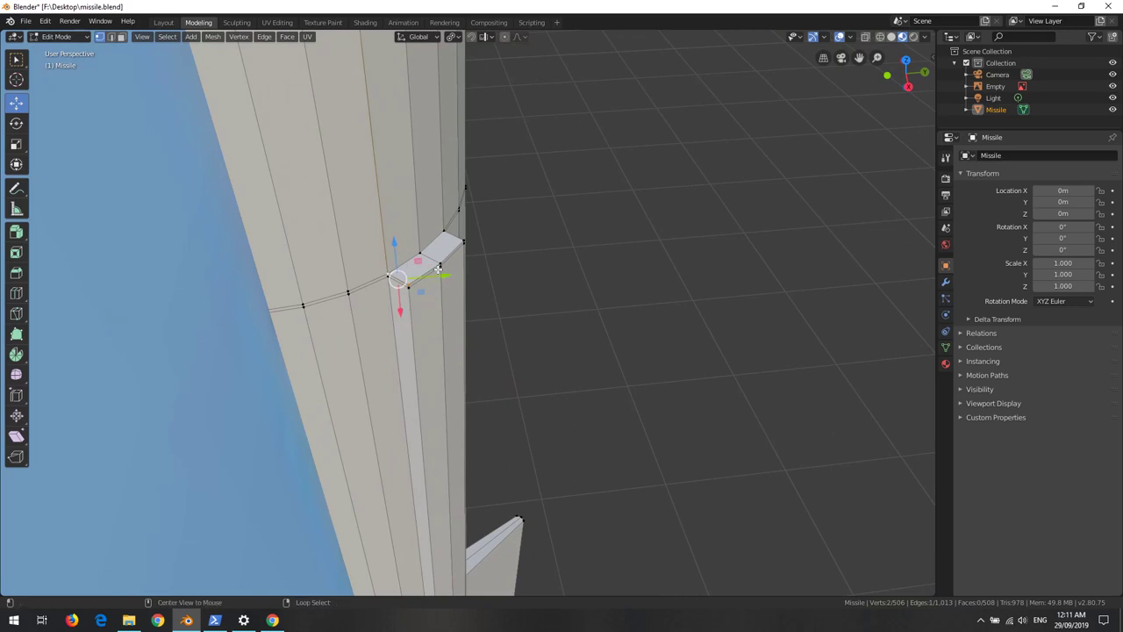
{"action": "key", "text": "m"}
{"action": "left_click", "coordinate": [439, 273]}
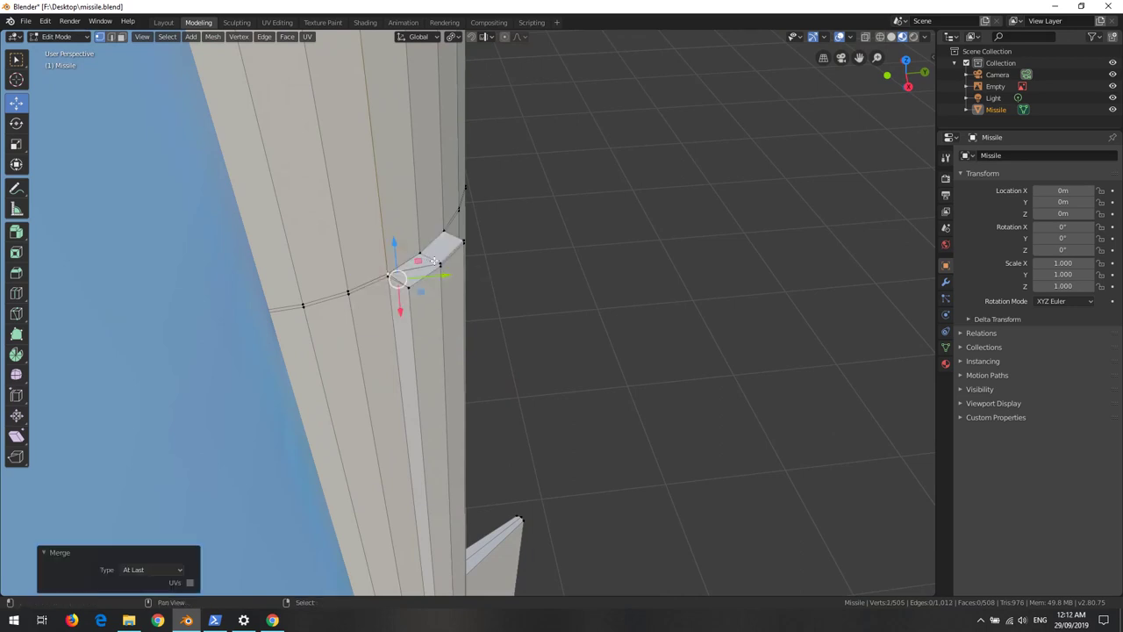
Step: Merge the middle and far outer vertices of the third strip's upper end into their adjacent body vertices with At Last
{"action": "left_click", "coordinate": [433, 261]}
{"action": "left_click", "coordinate": [438, 255]}
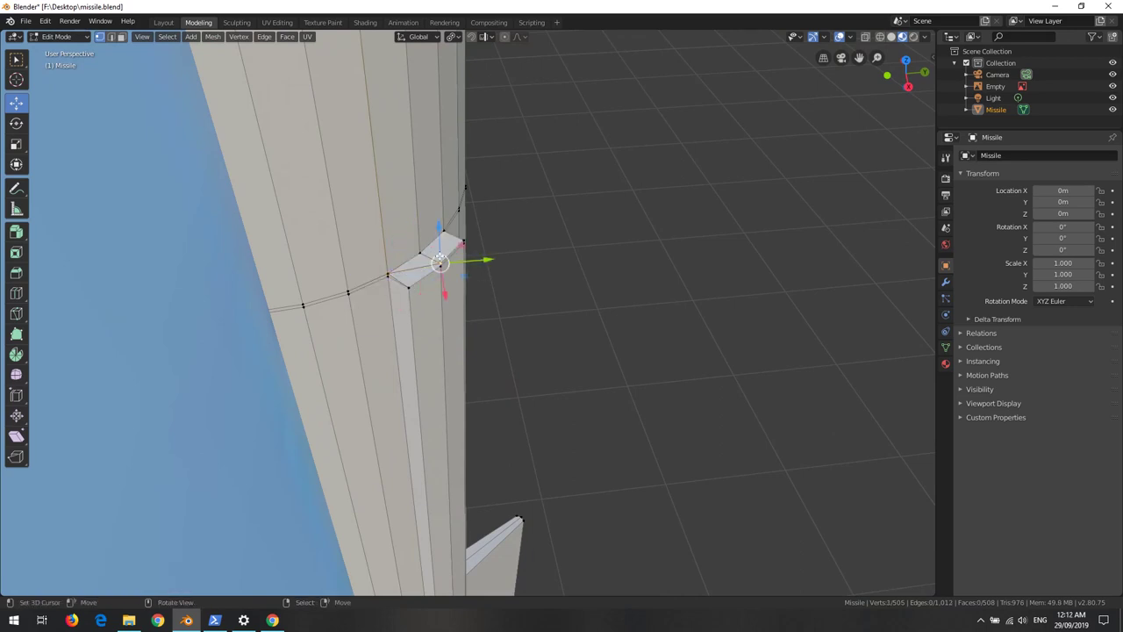
{"action": "key", "text": "m"}
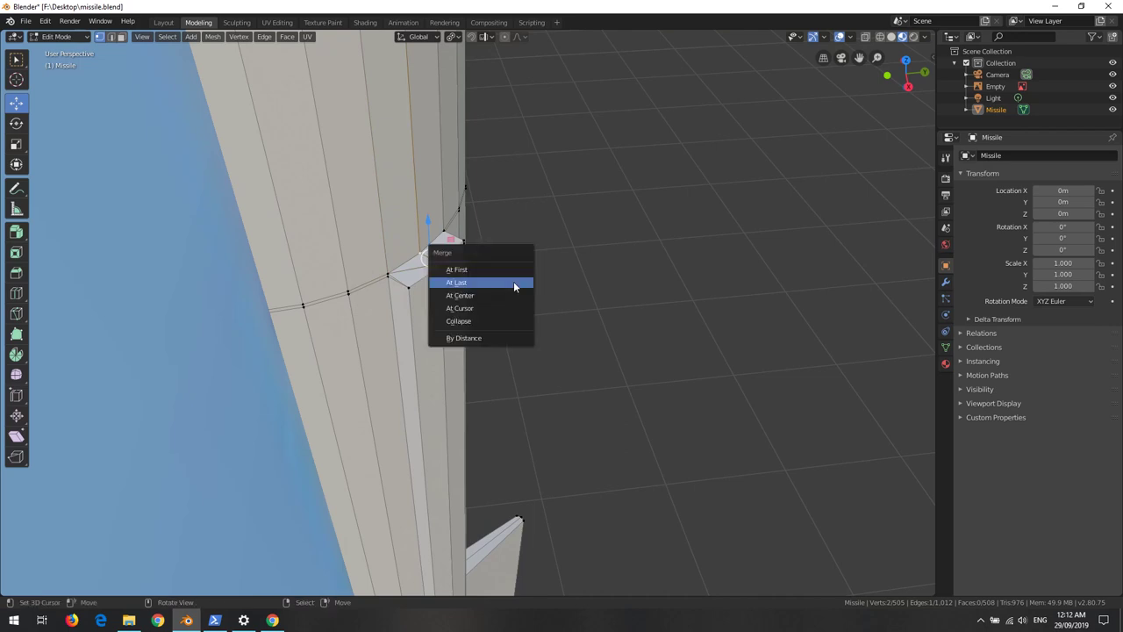
{"action": "left_click", "coordinate": [513, 281]}
{"action": "left_click", "coordinate": [447, 232], "text": "shift"}
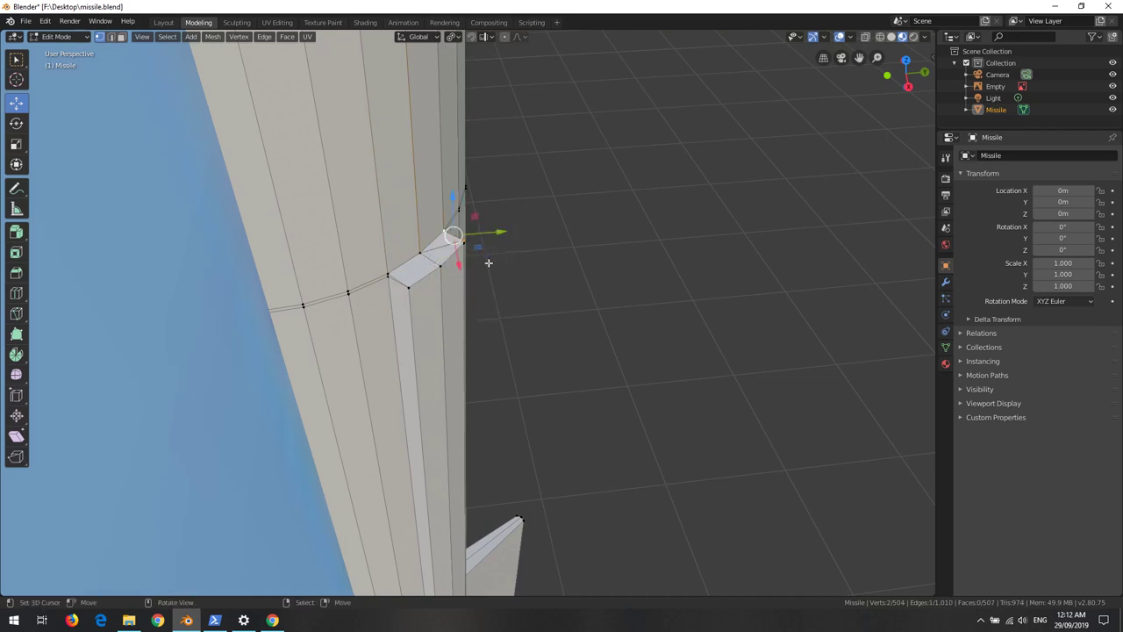
{"action": "key", "text": "m"}
{"action": "left_click", "coordinate": [488, 262]}
Step: Merge the three outer vertices at the fourth strip's upper end one by one into their adjacent body vertices with At Last
{"action": "middle_click_drag", "start_coordinate": [551, 247], "coordinate": [426, 267]}
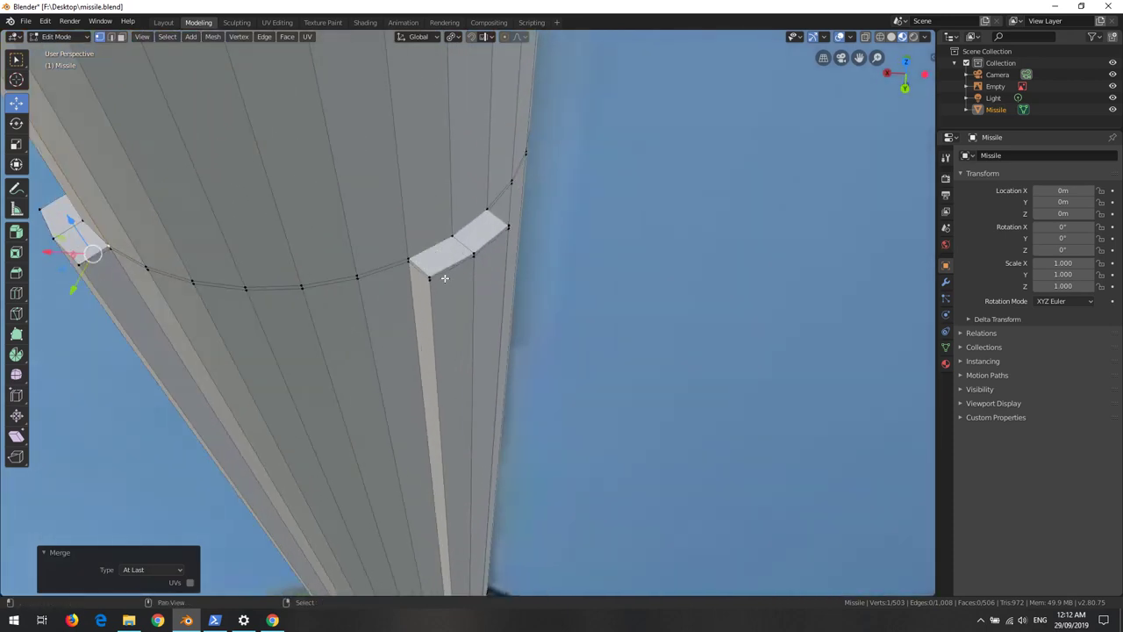
{"action": "left_click", "coordinate": [419, 267], "text": "shift"}
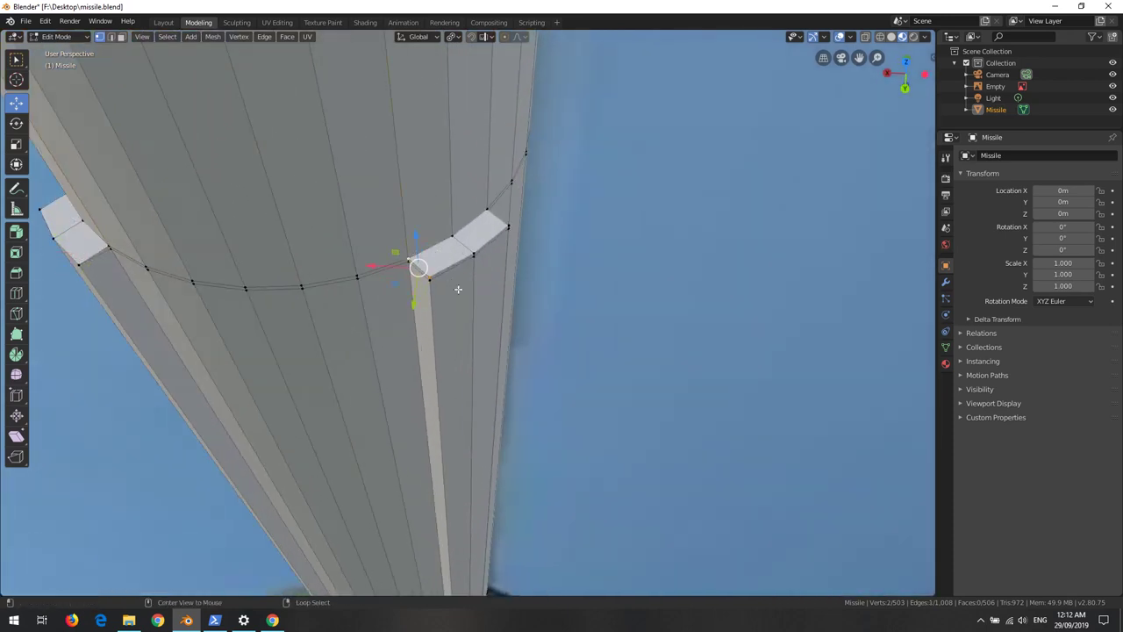
{"action": "key", "text": "m"}
{"action": "left_click", "coordinate": [457, 288]}
{"action": "left_click", "coordinate": [454, 235], "text": "shift"}
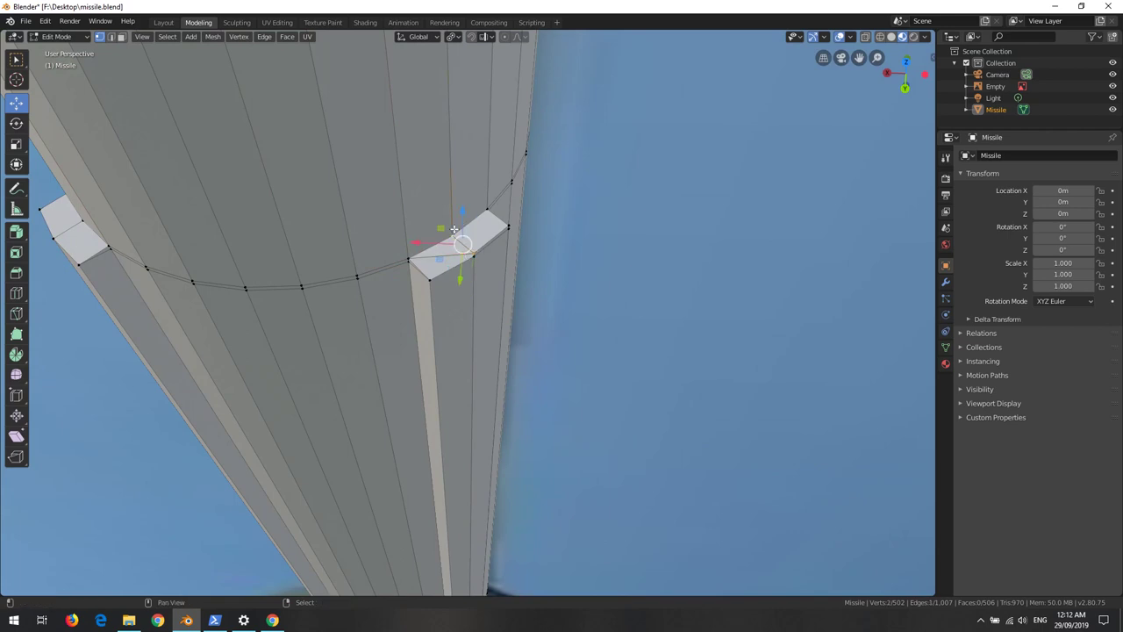
{"action": "key", "text": "m"}
{"action": "left_click", "coordinate": [495, 273]}
{"action": "left_click", "coordinate": [508, 227]}
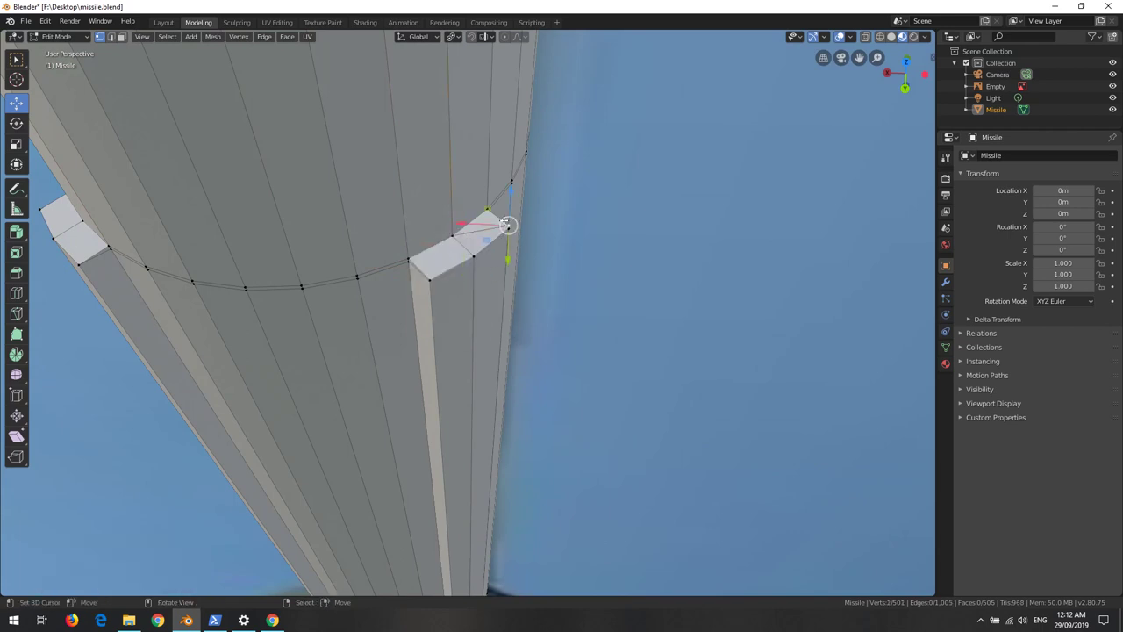
{"action": "left_click", "coordinate": [487, 210], "text": "shift"}
{"action": "key", "text": "m"}
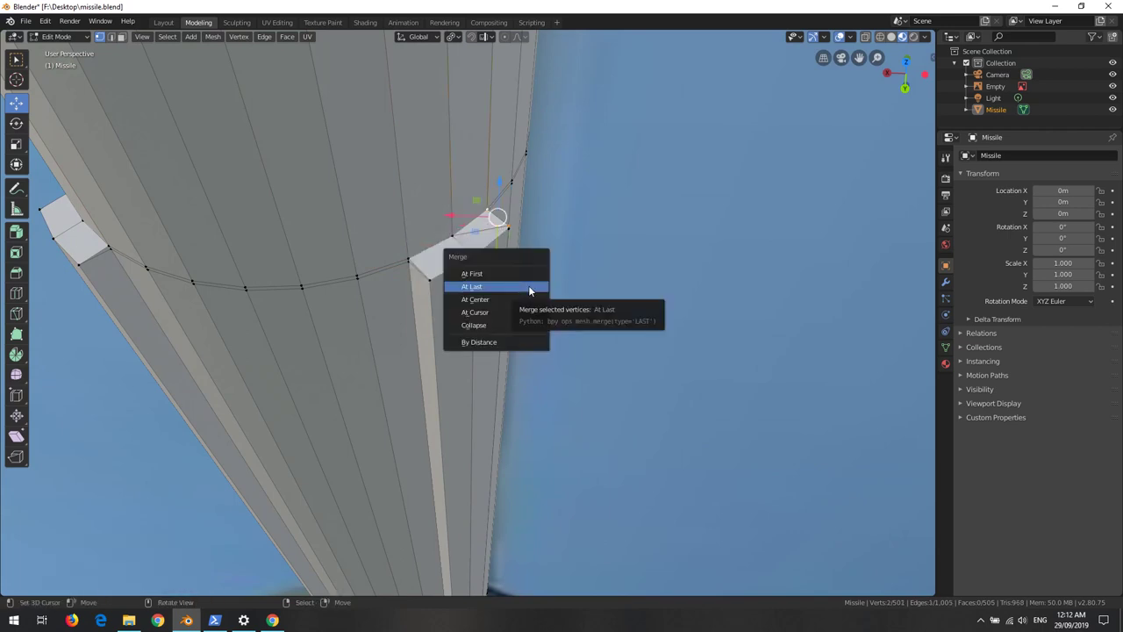
{"action": "left_click", "coordinate": [528, 286]}
Step: Start selecting the outer vertices at the strips' upper ends and check how the second strip's end was merged
{"action": "middle_click_drag", "start_coordinate": [447, 246], "coordinate": [371, 293]}
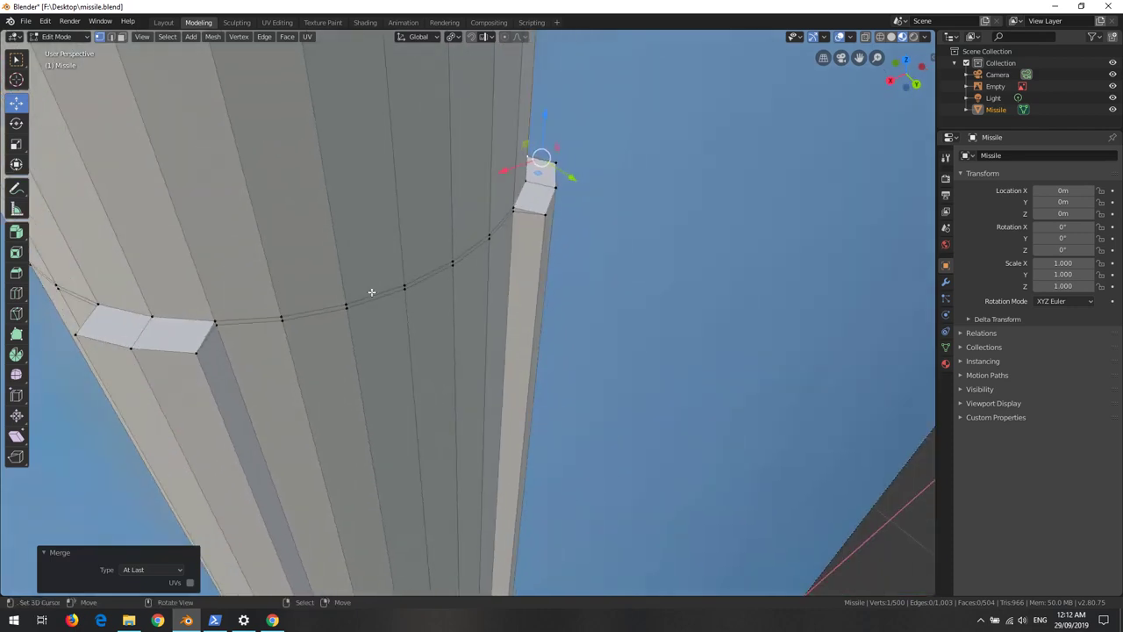
{"action": "left_click", "coordinate": [76, 335]}
{"action": "left_click", "coordinate": [130, 348], "text": "shift"}
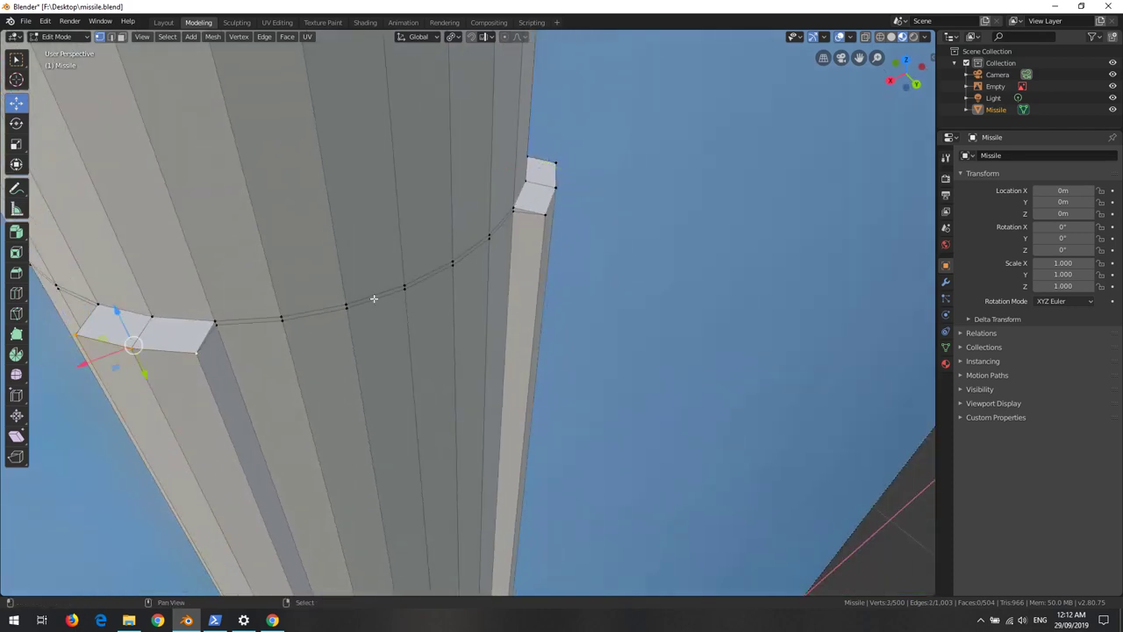
{"action": "left_click", "coordinate": [544, 214], "text": "shift"}
{"action": "left_click", "coordinate": [555, 187], "text": "shift"}
{"action": "left_click", "coordinate": [555, 163], "text": "shift"}
{"action": "middle_click_drag", "start_coordinate": [555, 163], "coordinate": [459, 251]}
{"action": "scroll", "coordinate": [541, 454], "scroll_direction": "up", "scroll_amount": 5}
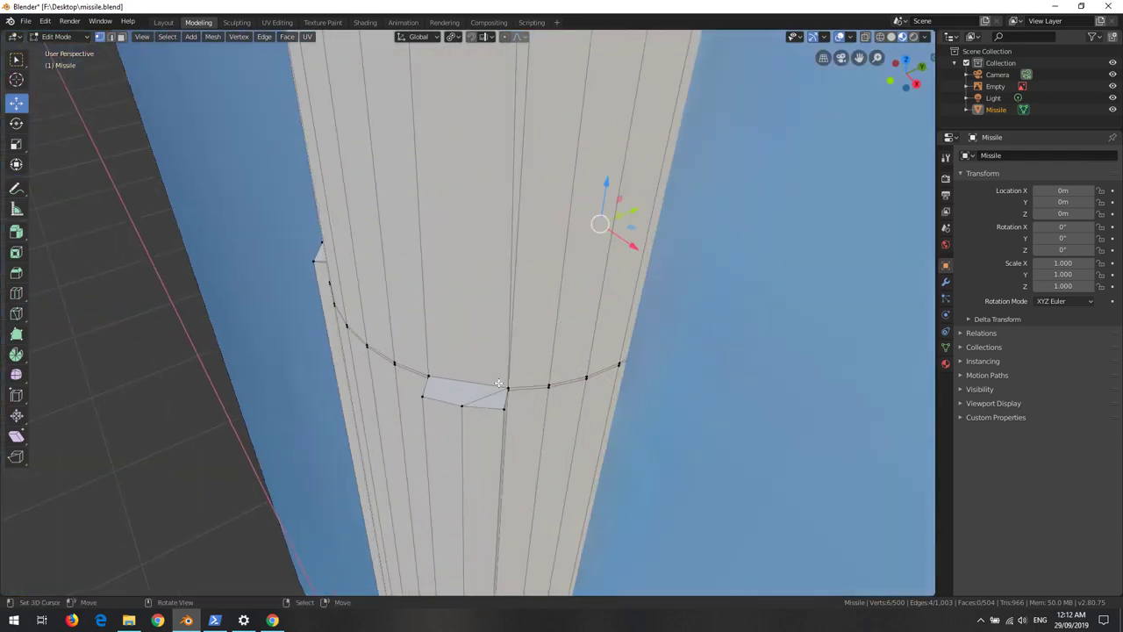
{"action": "middle_click_drag", "start_coordinate": [522, 492], "coordinate": [372, 388]}
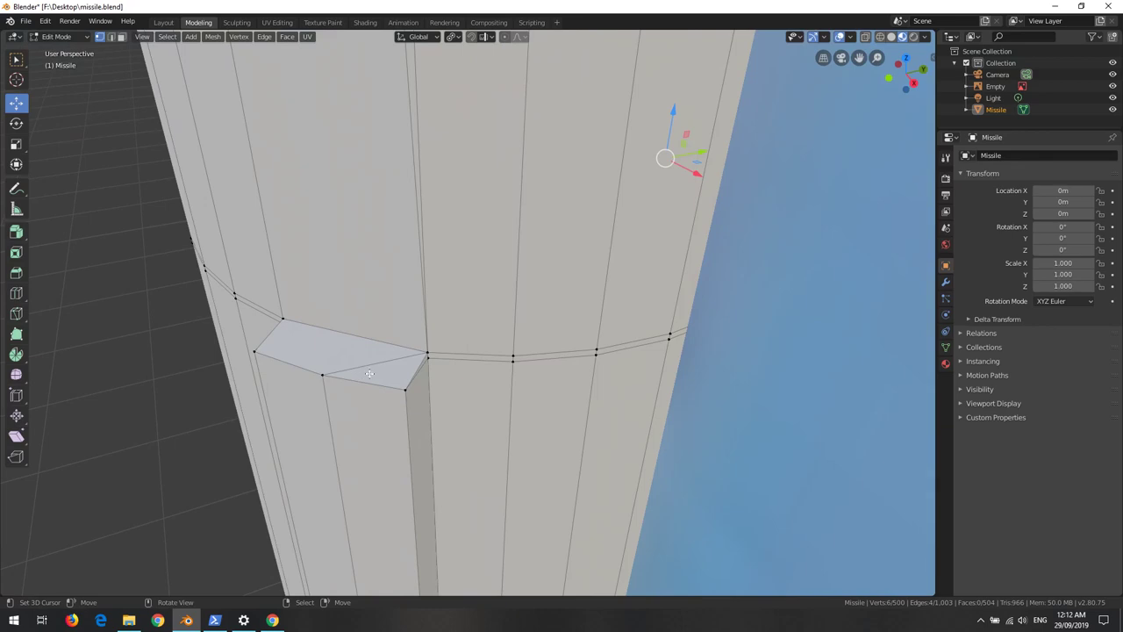
{"action": "left_click", "coordinate": [325, 373]}
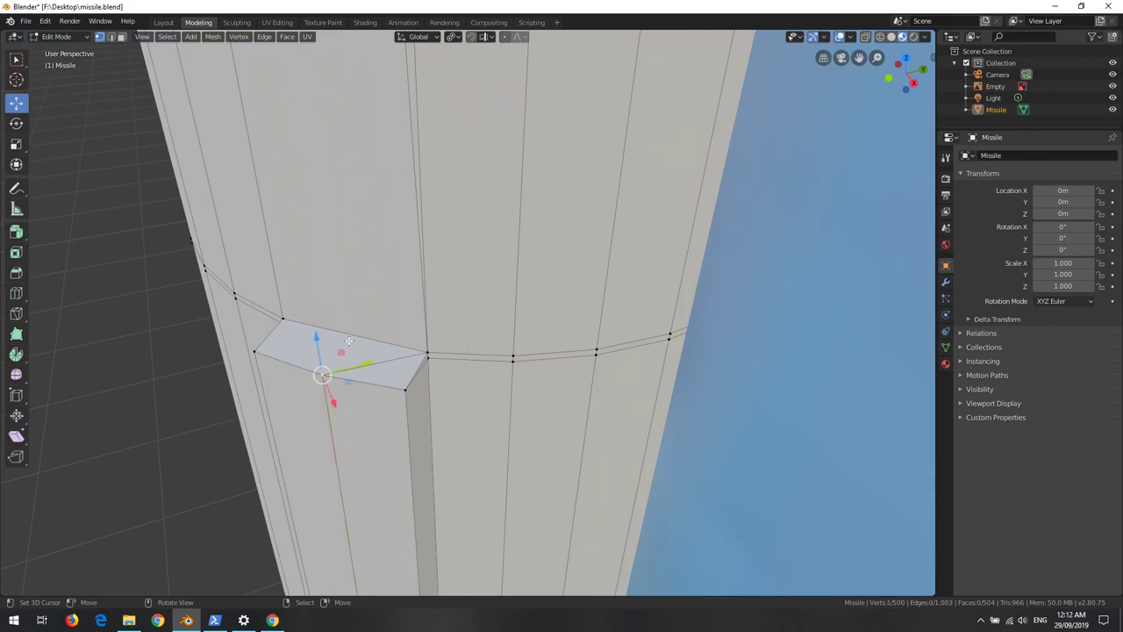
{"action": "middle_click_drag", "start_coordinate": [348, 340], "coordinate": [378, 333]}
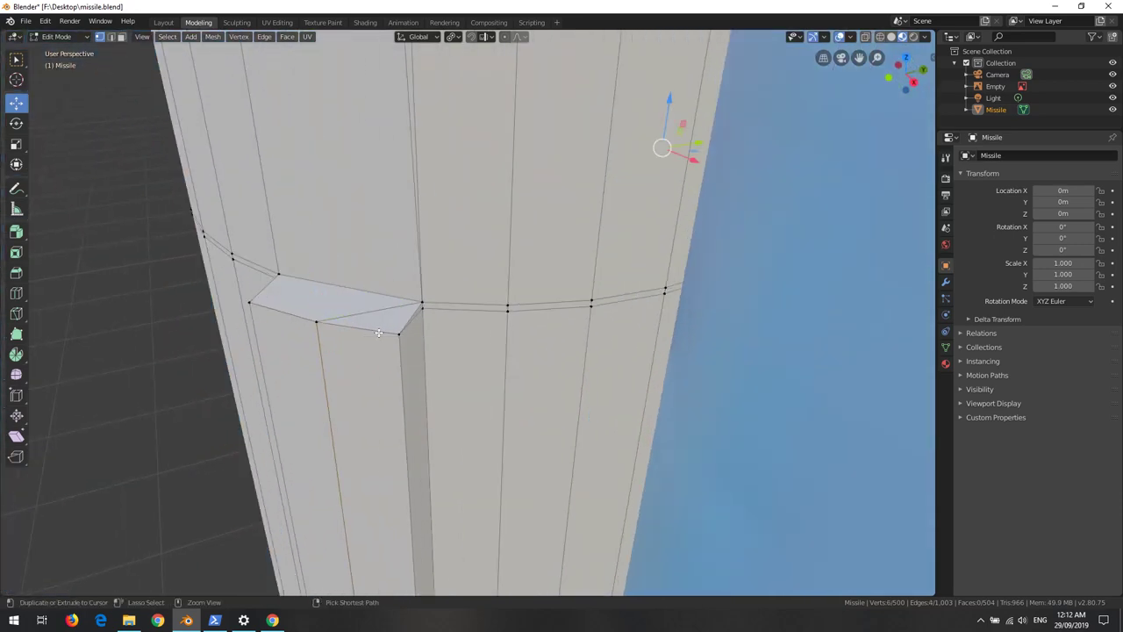
Step: Undo the vertex merges back to the second strip, with its outer corner vertex and the adjacent body vertex selected
{"action": "key", "text": "ctrl+z"}
{"action": "key", "text": "ctrl+z"}
{"action": "key", "text": "ctrl+z"}
{"action": "key", "text": "ctrl+z"}
{"action": "key", "text": "ctrl+z"}
{"action": "key", "text": "ctrl+z"}
{"action": "key", "text": "ctrl+z"}
{"action": "key", "text": "ctrl+z"}
{"action": "key", "text": "ctrl+z"}
{"action": "key", "text": "ctrl+z"}
{"action": "key", "text": "ctrl+z"}
{"action": "key", "text": "ctrl+z"}
{"action": "key", "text": "ctrl+z"}
{"action": "key", "text": "ctrl+z"}
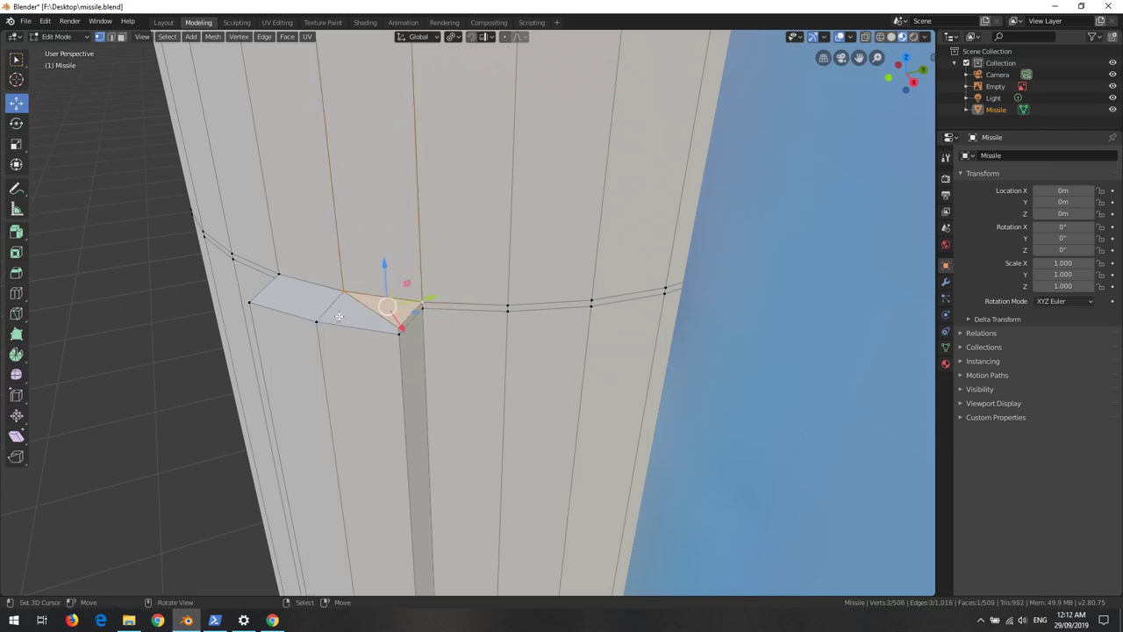
{"action": "key", "text": "ctrl+z"}
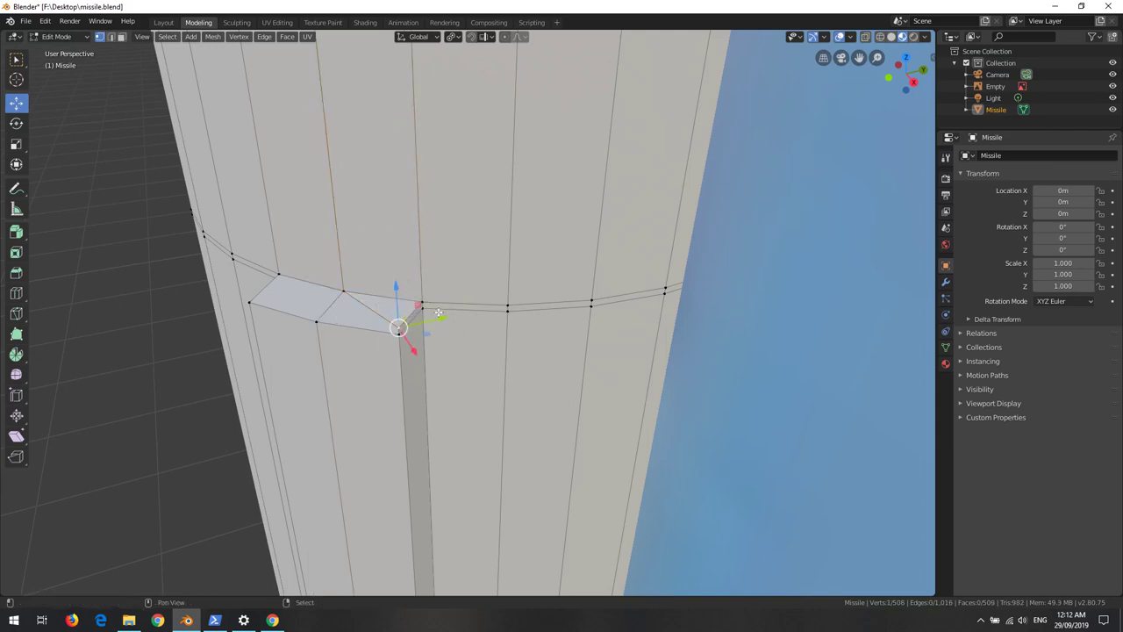
{"action": "key", "text": "ctrl+z"}
Step: Merge the second strip's selected outer corner vertex and the third strip's near outer corner vertex into their adjacent body vertices with At Last
{"action": "key", "text": "alt+m"}
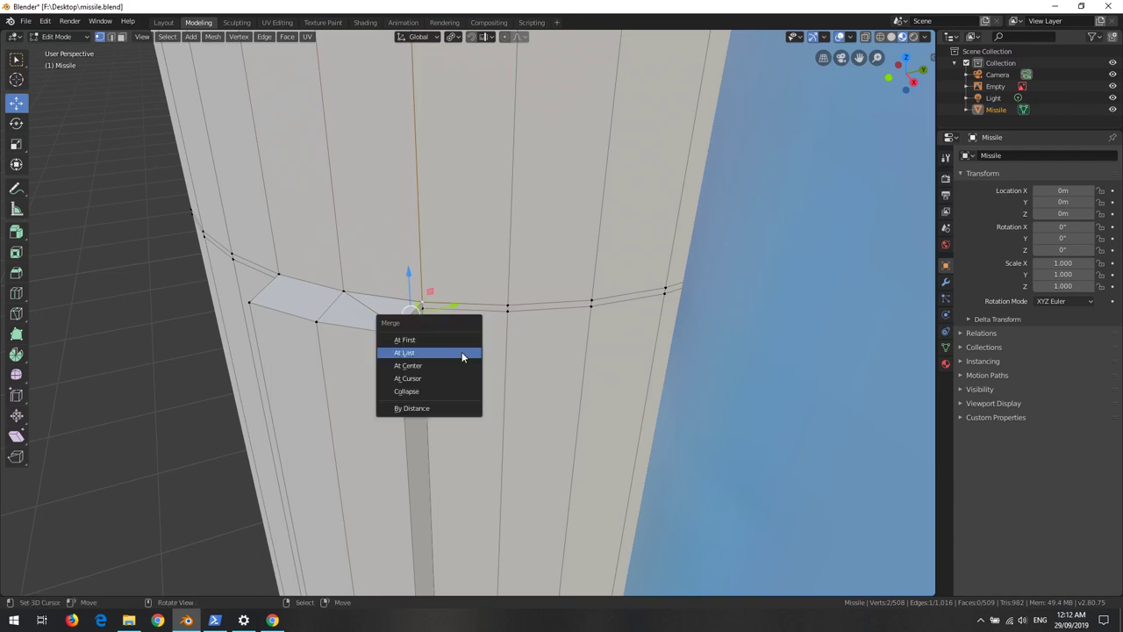
{"action": "left_click", "coordinate": [461, 356]}
{"action": "middle_click_drag", "start_coordinate": [462, 356], "coordinate": [438, 366]}
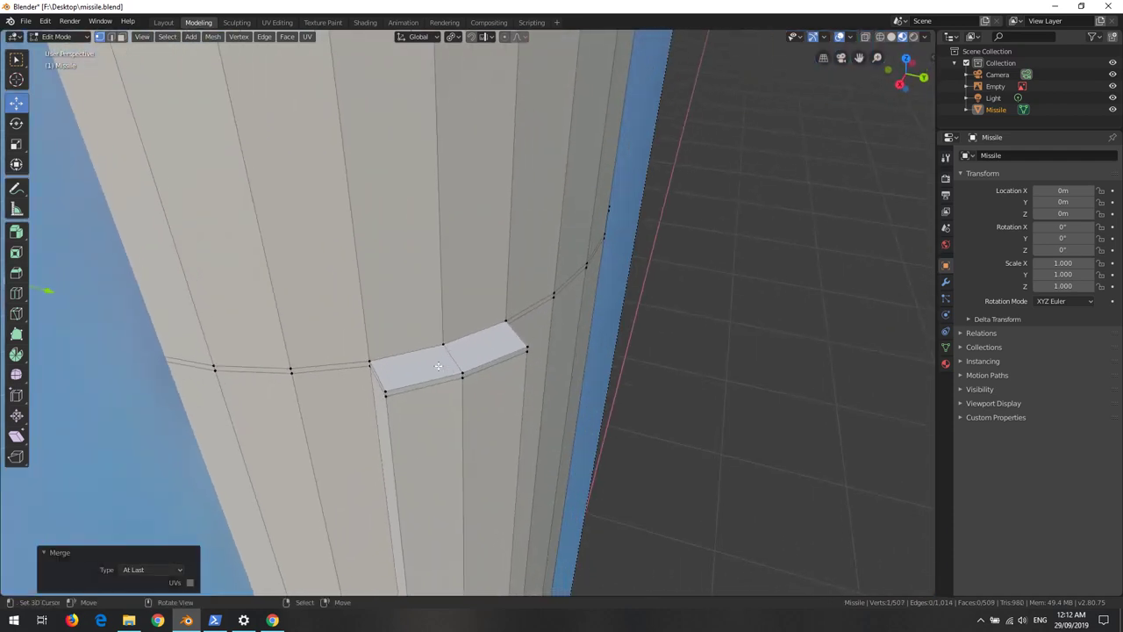
{"action": "left_click", "coordinate": [386, 392], "text": "shift"}
{"action": "key", "text": "alt+m"}
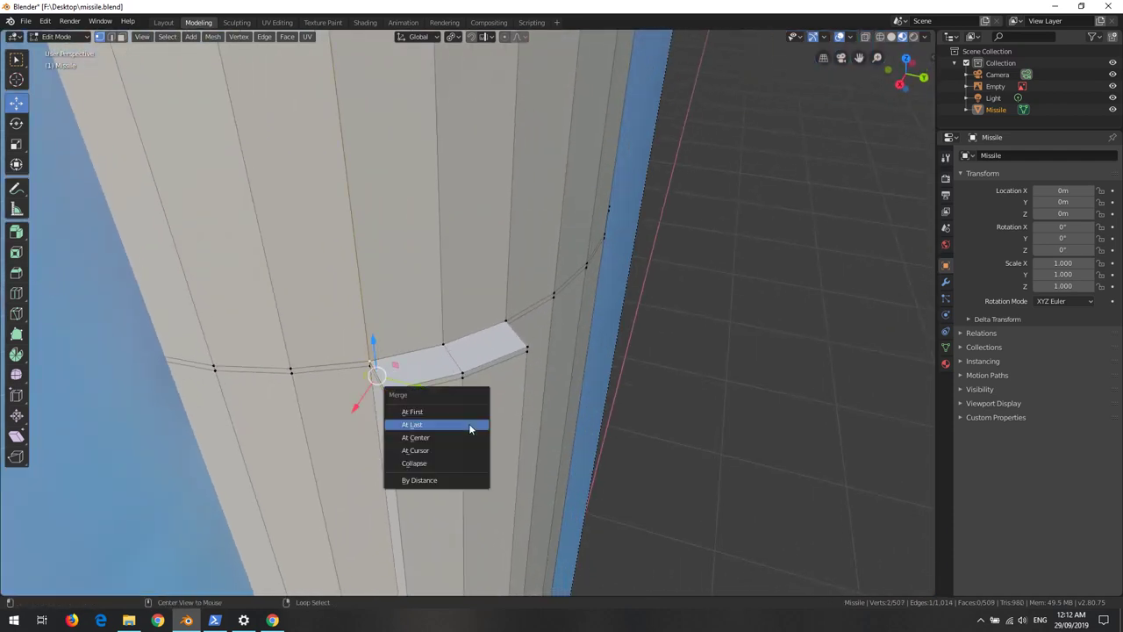
{"action": "left_click", "coordinate": [470, 427]}
Step: Try merging the outer edge and body edge of the third strip's far end face with Collapse in edge select mode
{"action": "left_click", "coordinate": [461, 370]}
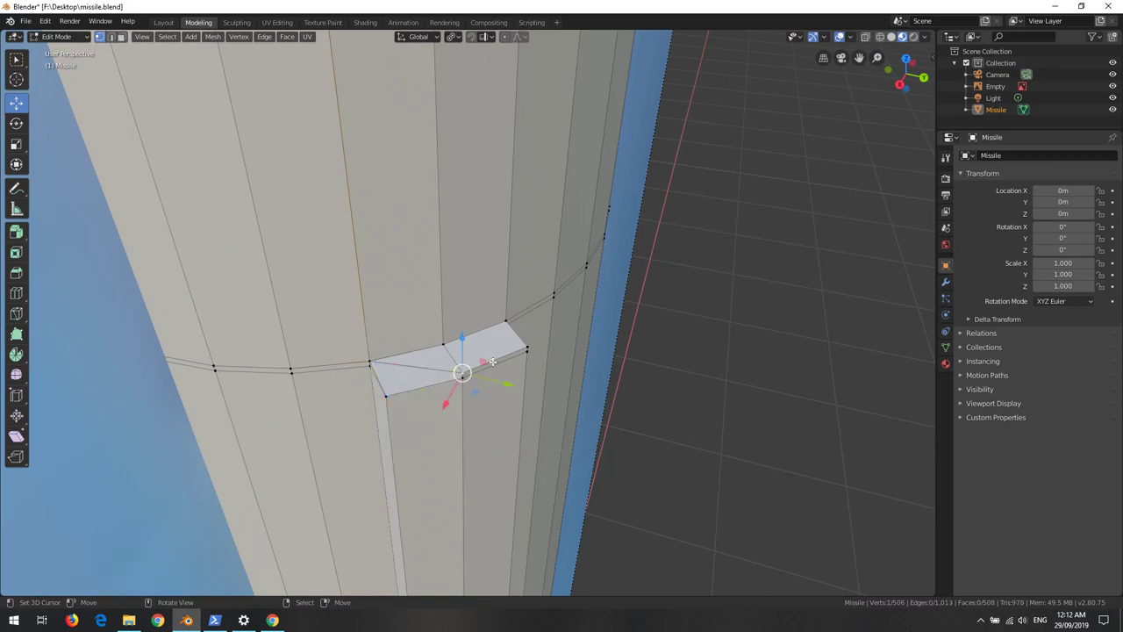
{"action": "left_click", "coordinate": [112, 36]}
{"action": "left_click", "coordinate": [495, 359]}
{"action": "left_click", "coordinate": [477, 332], "text": "shift"}
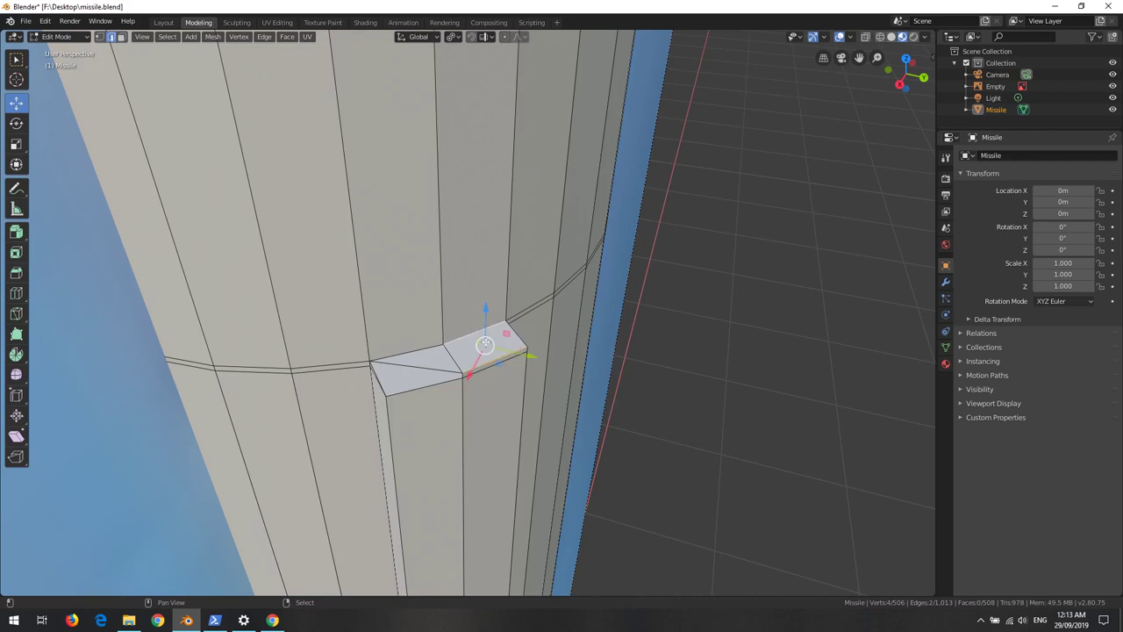
{"action": "key", "text": "m"}
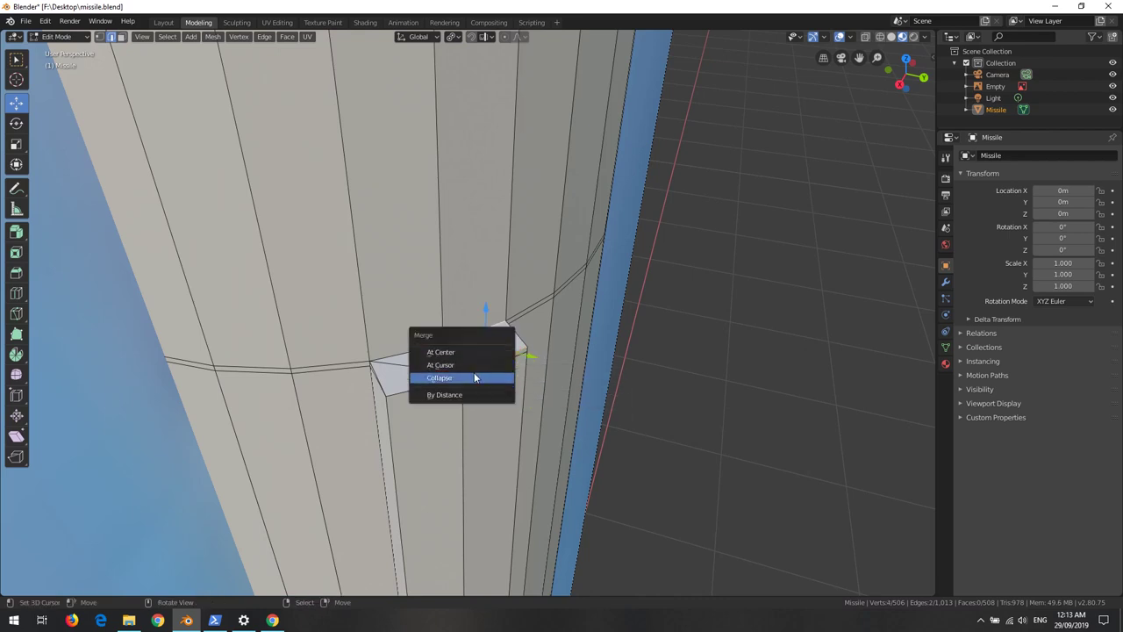
{"action": "left_click", "coordinate": [474, 378]}
{"action": "key", "text": "ctrl+z"}
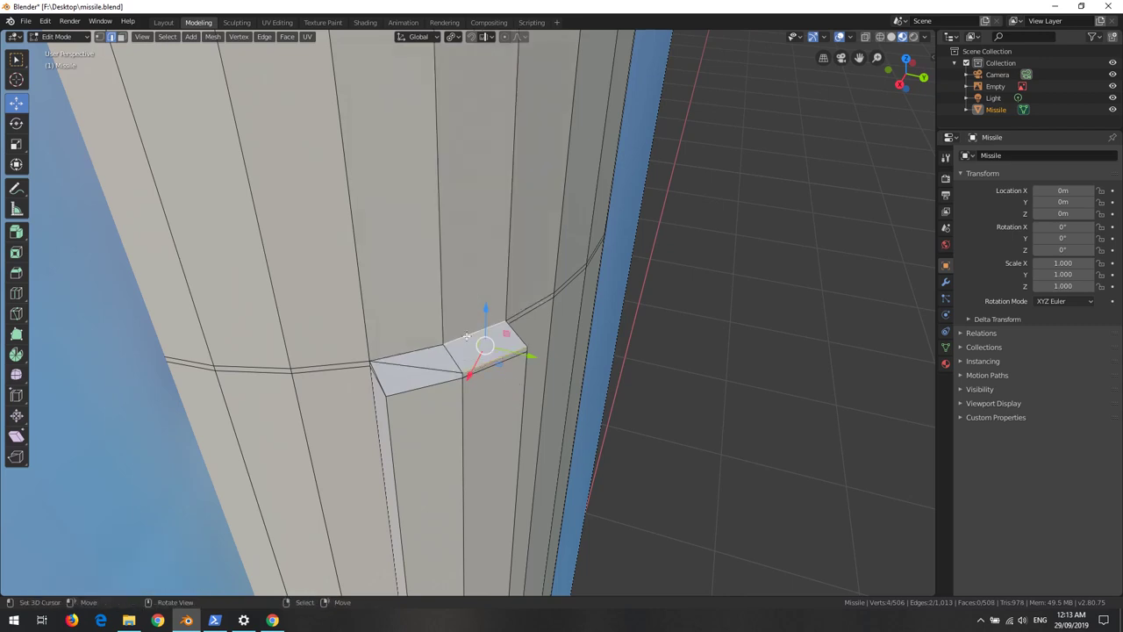
Step: Return to vertex select mode and merge the third strip's middle and far outer vertices into their adjacent body vertices with At Last
{"action": "left_click", "coordinate": [99, 36]}
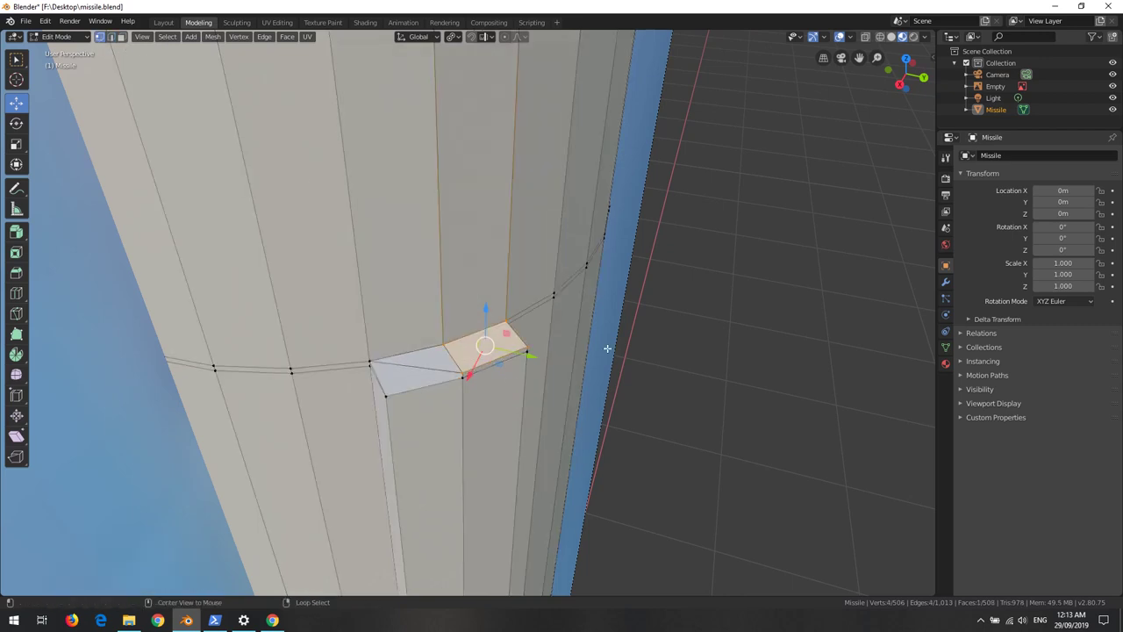
{"action": "key", "text": "alt+m"}
{"action": "left_click", "coordinate": [462, 375]}
{"action": "left_click", "coordinate": [443, 341], "text": "shift"}
{"action": "key", "text": "alt+m"}
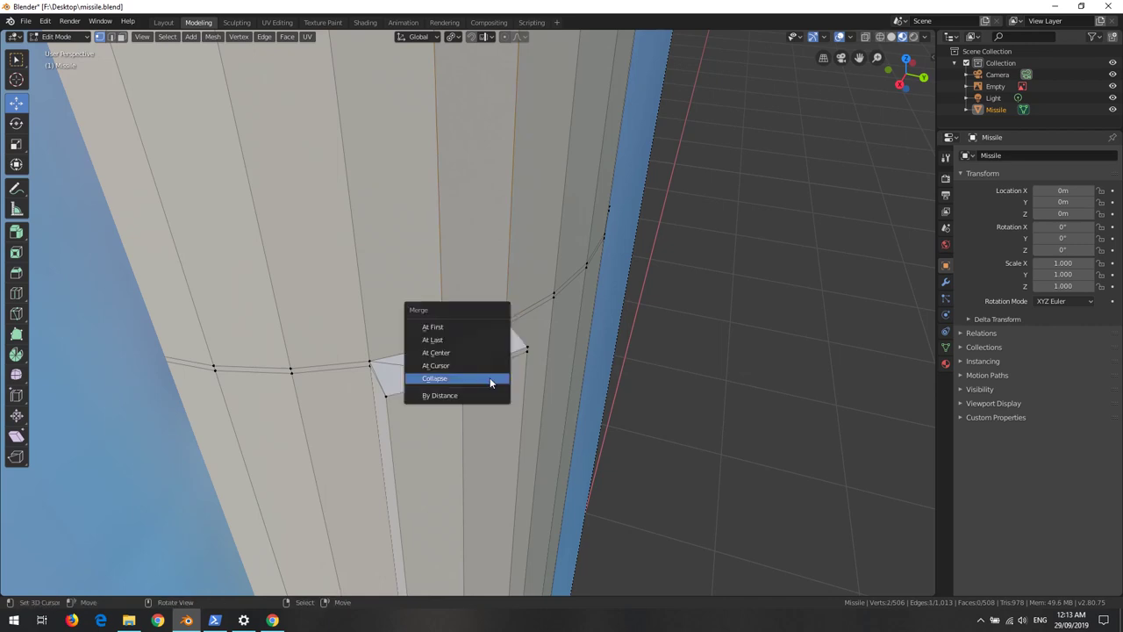
{"action": "left_click", "coordinate": [482, 352]}
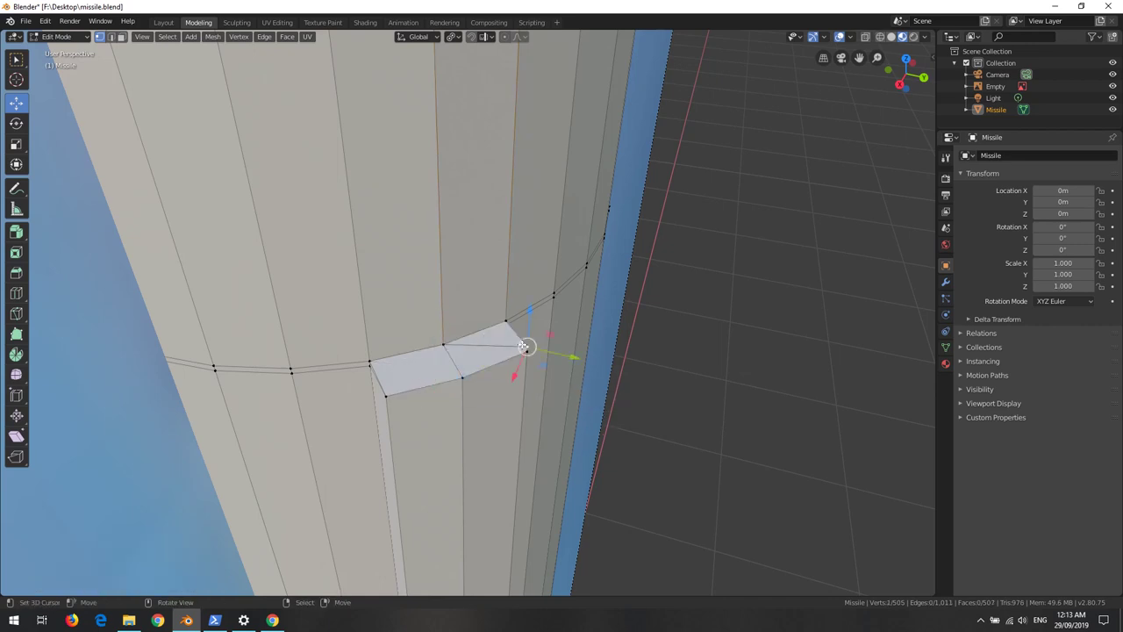
{"action": "key", "text": "alt+m"}
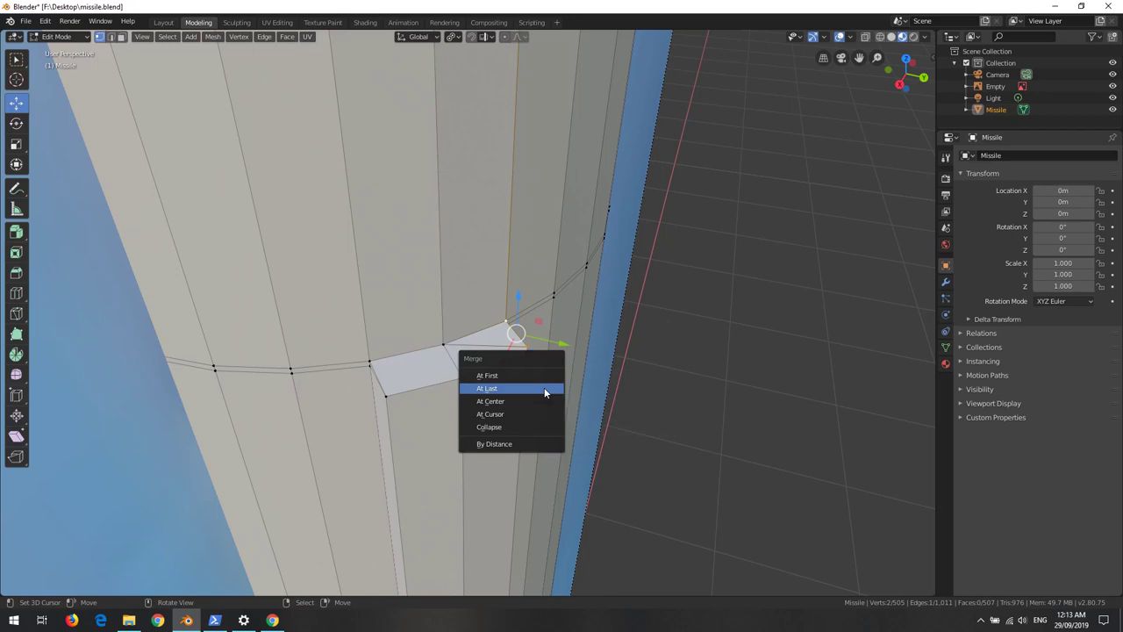
{"action": "left_click", "coordinate": [544, 387]}
Step: Merge the near corner and middle outer vertices at the fourth strip's upper end into their adjacent body vertices with At Last
{"action": "middle_click_drag", "start_coordinate": [679, 356], "coordinate": [412, 205]}
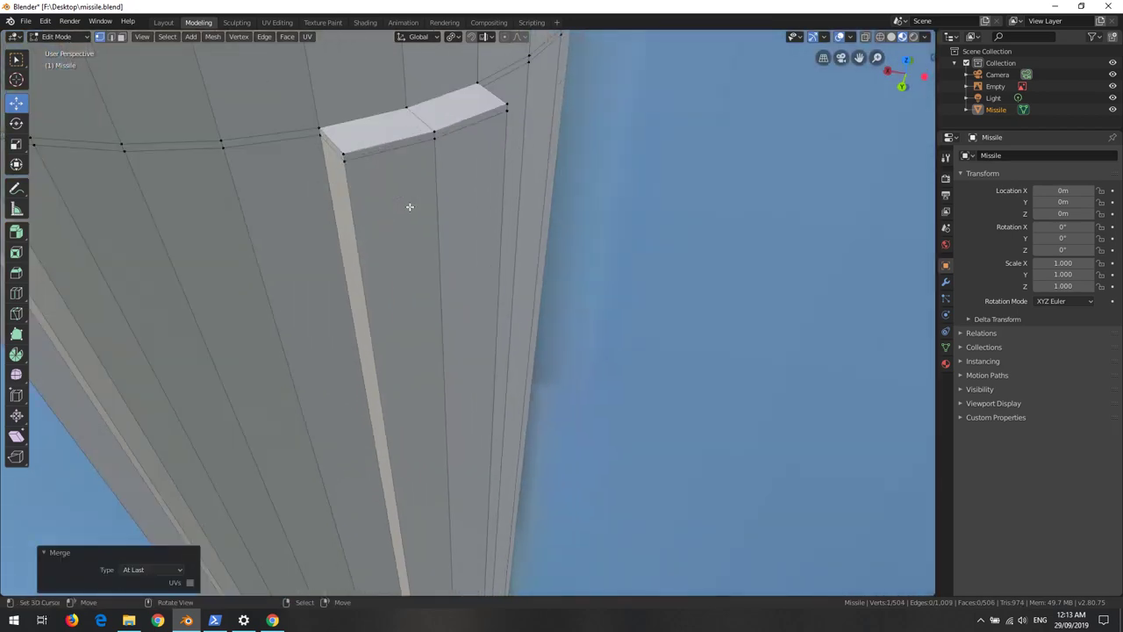
{"action": "left_click", "coordinate": [336, 133]}
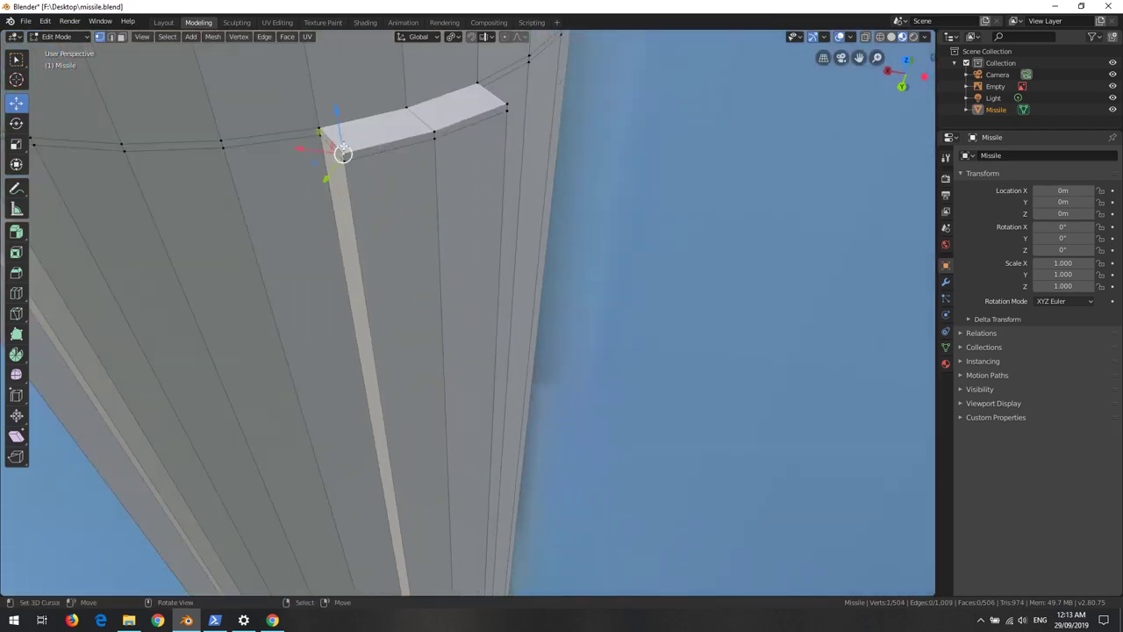
{"action": "left_click", "coordinate": [321, 129], "text": "shift"}
{"action": "key", "text": "alt+m"}
{"action": "left_click", "coordinate": [378, 184]}
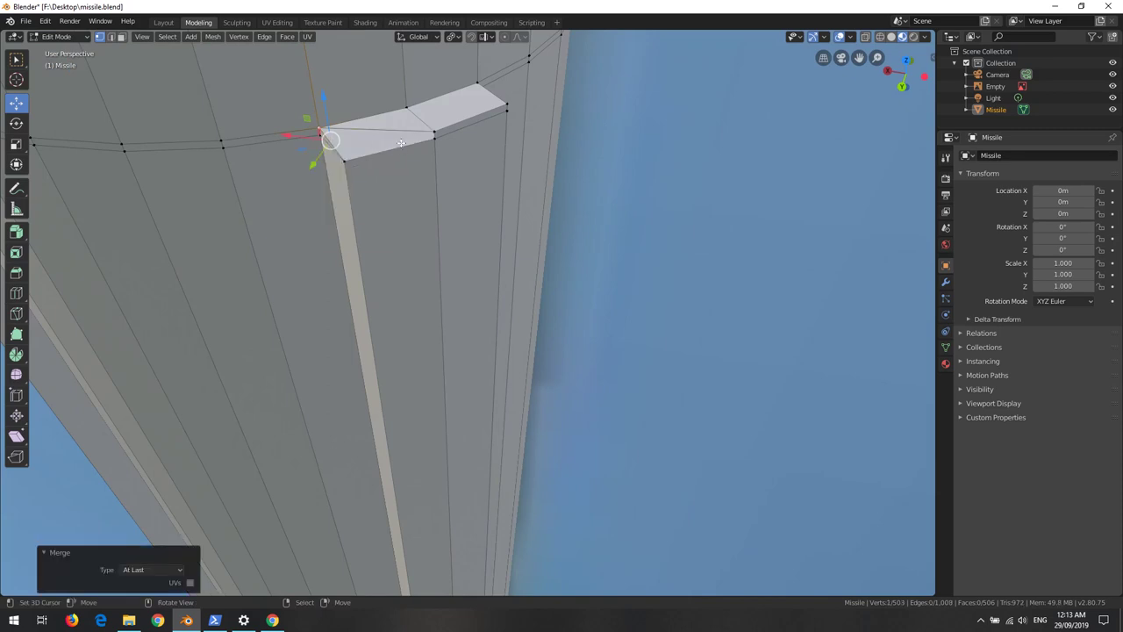
{"action": "left_click", "coordinate": [420, 121]}
{"action": "key", "text": "alt+m"}
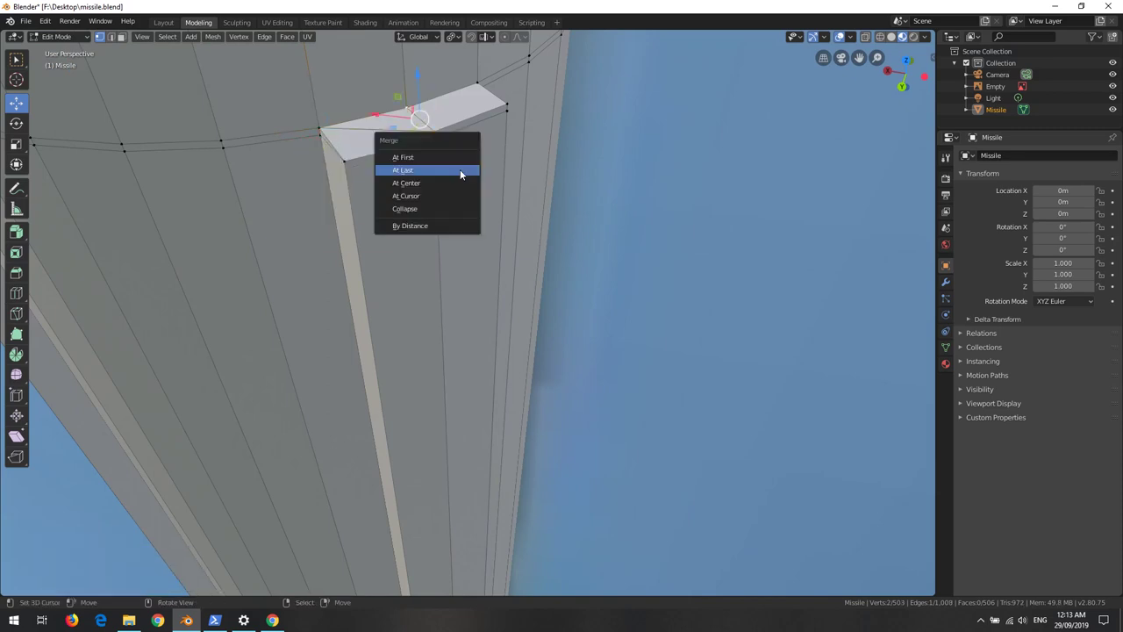
{"action": "left_click", "coordinate": [460, 170]}
Step: Merge the far outer corner vertex at the fourth strip's upper end into the adjacent body vertex
{"action": "left_click", "coordinate": [484, 89]}
{"action": "right_click", "coordinate": [497, 140]}
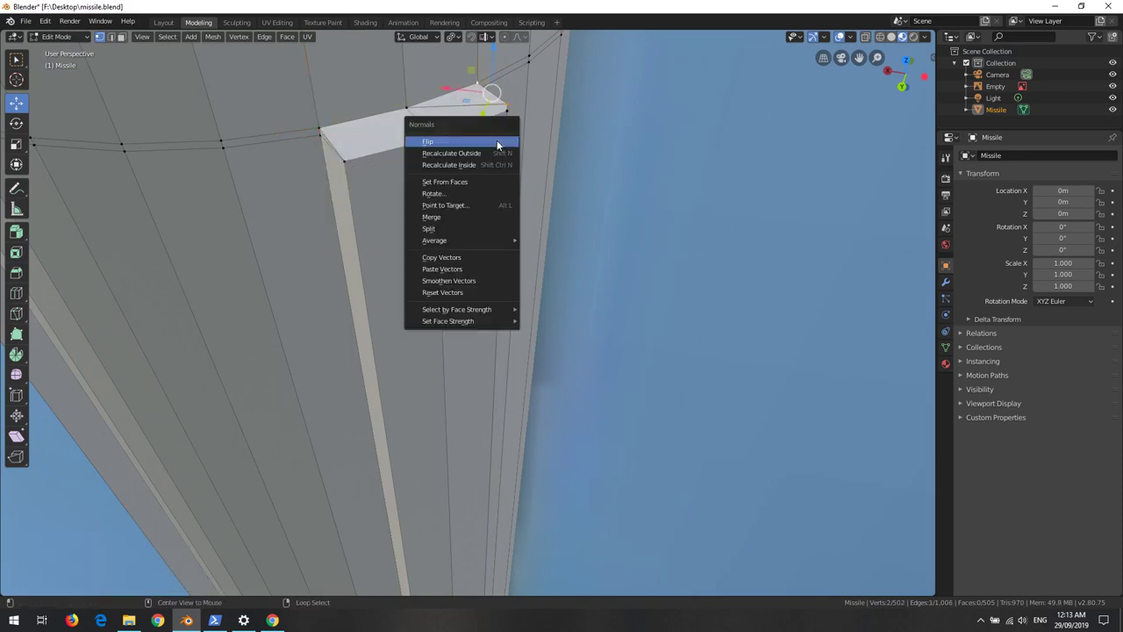
{"action": "key", "text": "Escape"}
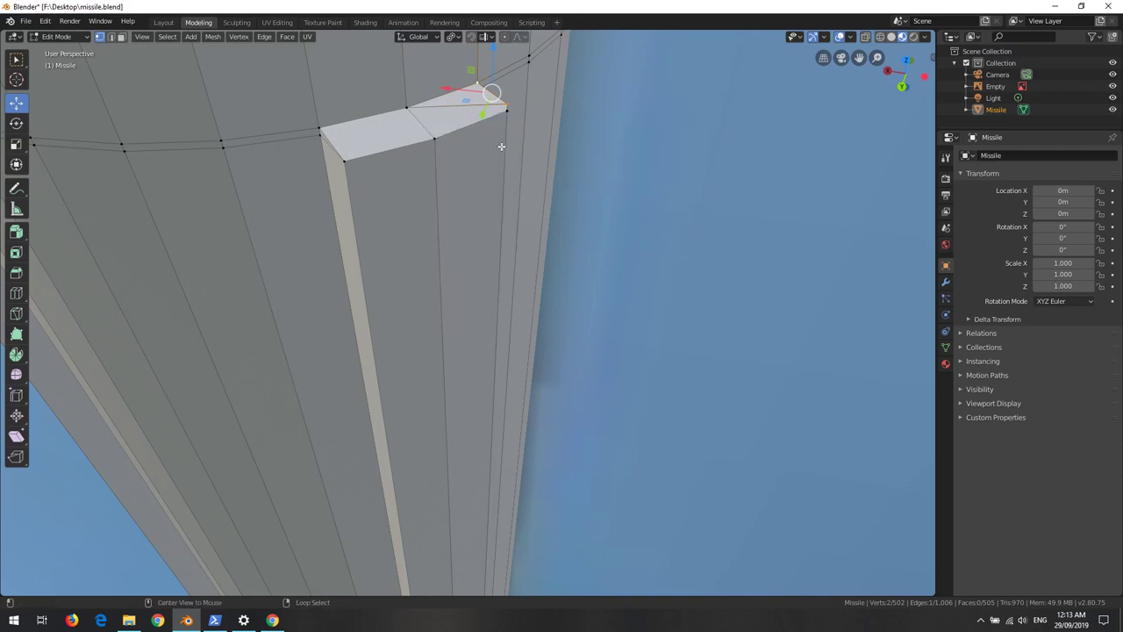
{"action": "key", "text": "alt+m"}
{"action": "left_click", "coordinate": [501, 146]}
Step: Select the outer upper-end edges of all four strips in edge select mode and move them about 0.0485 m down along global Z
{"action": "middle_click_drag", "start_coordinate": [543, 140], "coordinate": [412, 135]}
{"action": "middle_click_drag", "start_coordinate": [370, 129], "coordinate": [351, 214]}
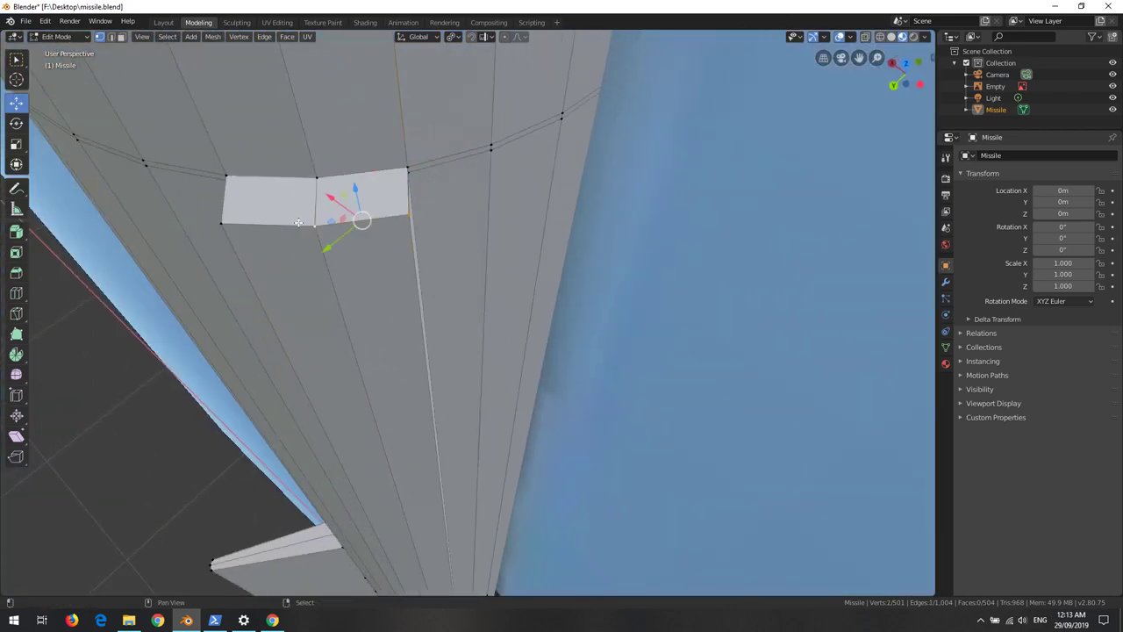
{"action": "left_click", "coordinate": [111, 36]}
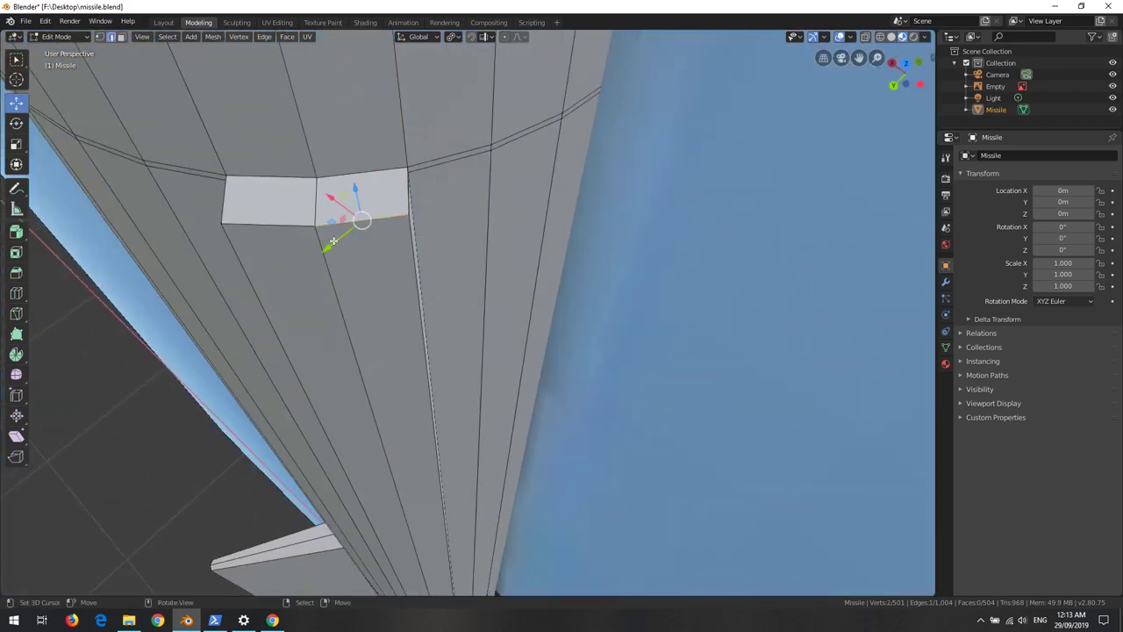
{"action": "middle_click_drag", "start_coordinate": [286, 226], "coordinate": [366, 263]}
{"action": "left_click", "coordinate": [431, 254], "text": "shift"}
{"action": "left_click", "coordinate": [413, 235], "text": "shift"}
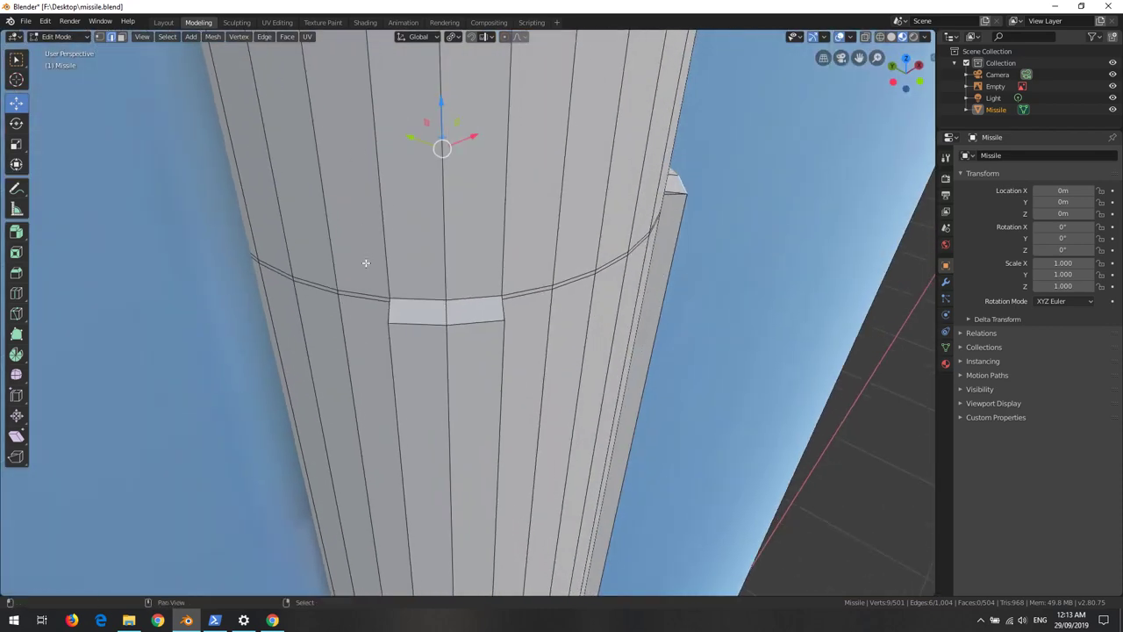
{"action": "left_click", "coordinate": [408, 322], "text": "shift"}
{"action": "left_click", "coordinate": [465, 321], "text": "shift"}
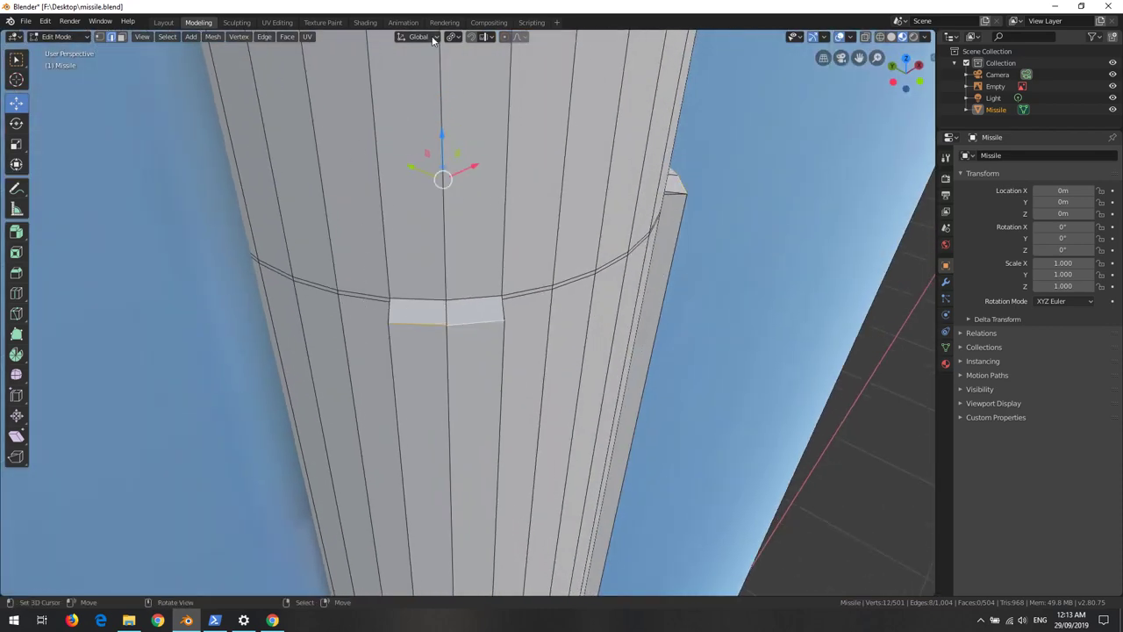
{"action": "left_click_drag", "start_coordinate": [443, 139], "coordinate": [433, 189]}
{"action": "middle_click_drag", "start_coordinate": [499, 223], "coordinate": [105, 200]}
{"action": "scroll", "coordinate": [368, 101], "scroll_direction": "up", "scroll_amount": 4}
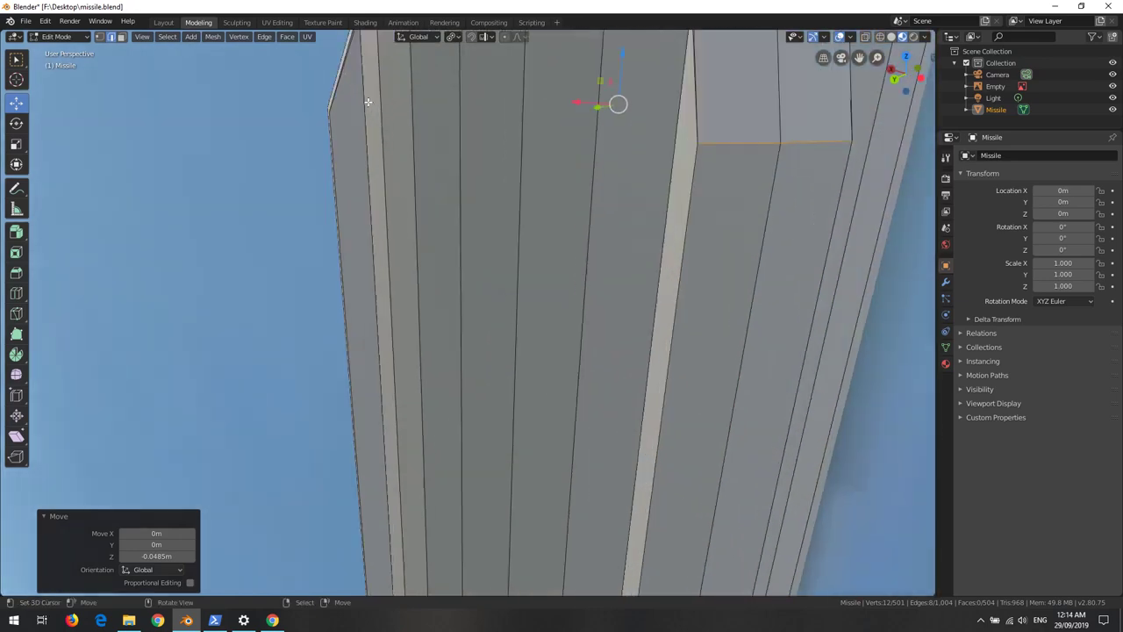
Step: Move the selected outer upper-end edges of the strips about 0.0227 m further down along global Z
{"action": "middle_click_drag", "start_coordinate": [361, 67], "coordinate": [500, 320]}
{"action": "scroll", "coordinate": [497, 227], "scroll_direction": "down", "scroll_amount": 2}
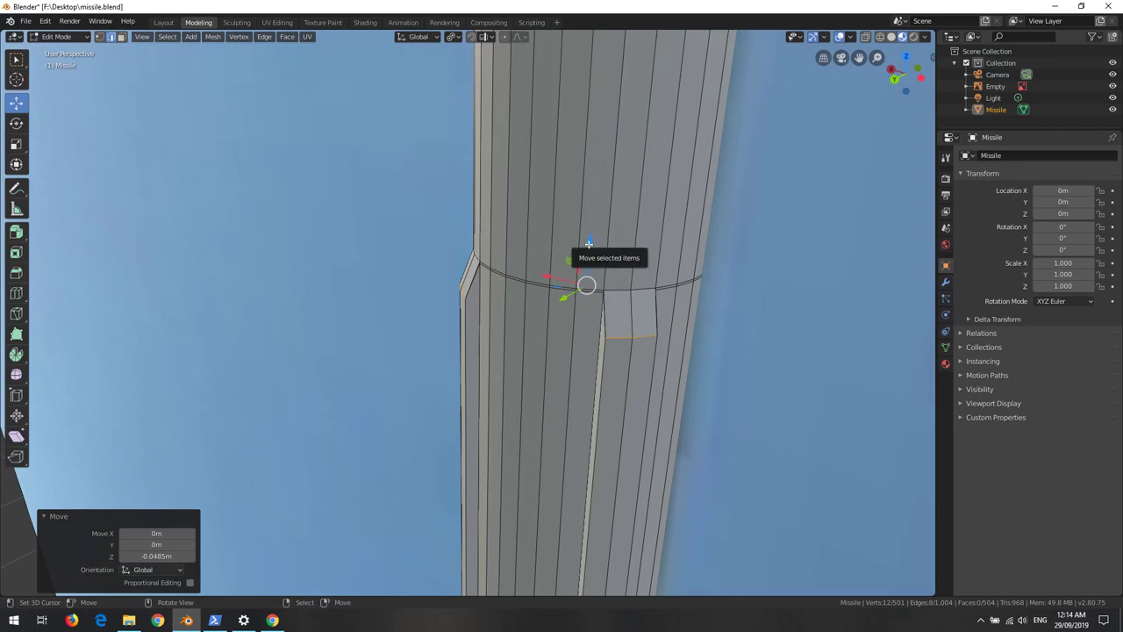
{"action": "left_click_drag", "start_coordinate": [597, 248], "coordinate": [588, 260]}
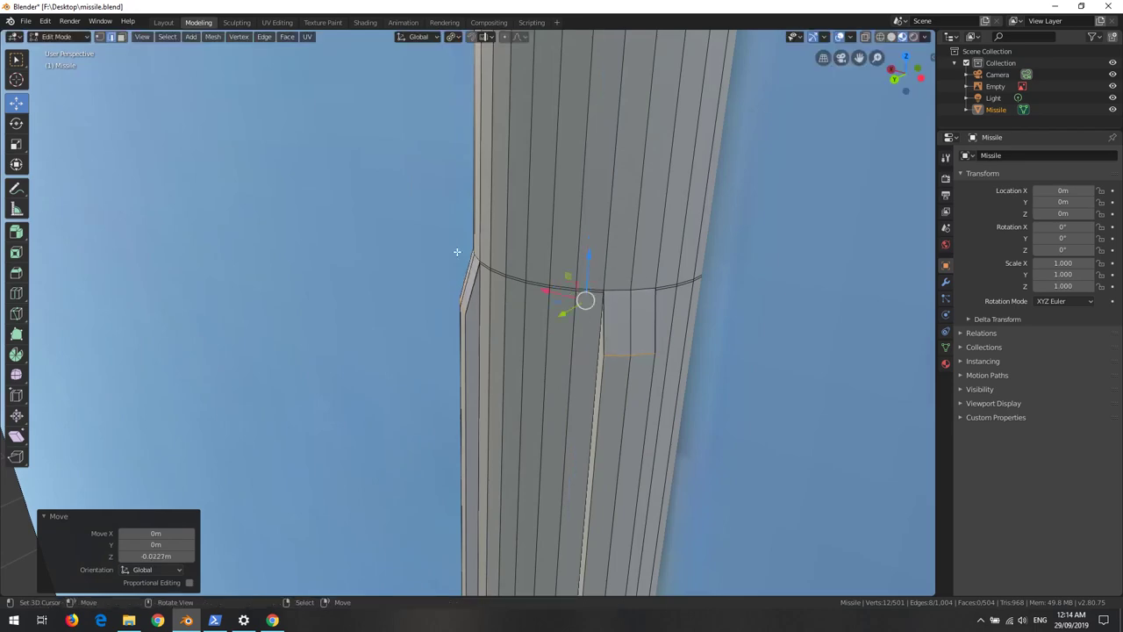
{"action": "middle_click_drag", "start_coordinate": [456, 249], "coordinate": [394, 286]}
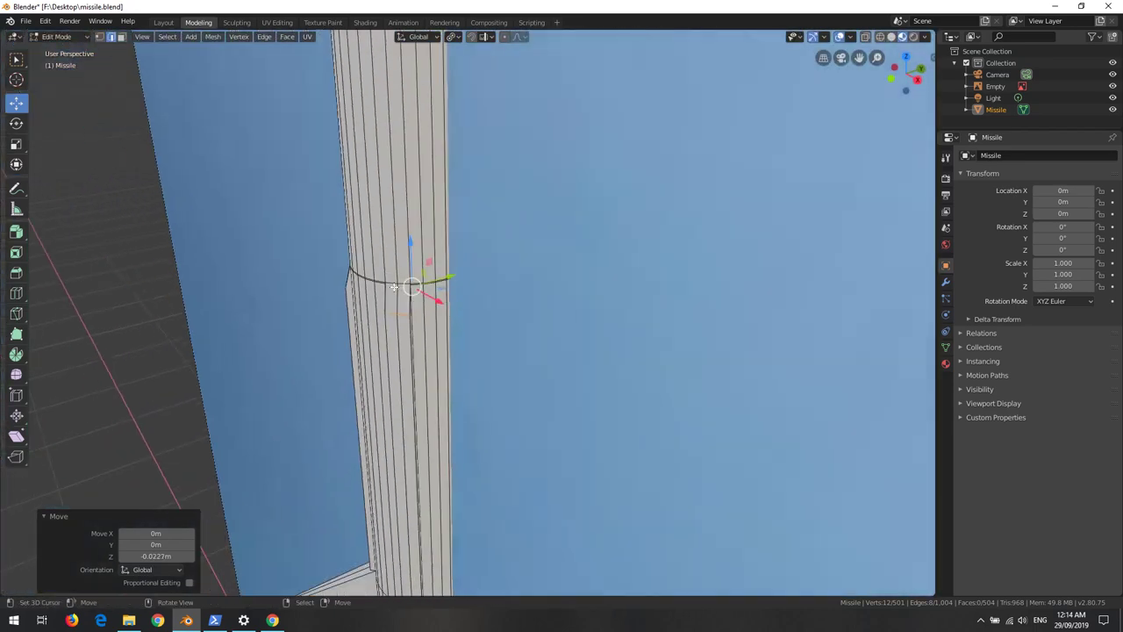
{"action": "scroll", "coordinate": [405, 300], "scroll_direction": "up", "scroll_amount": 4}
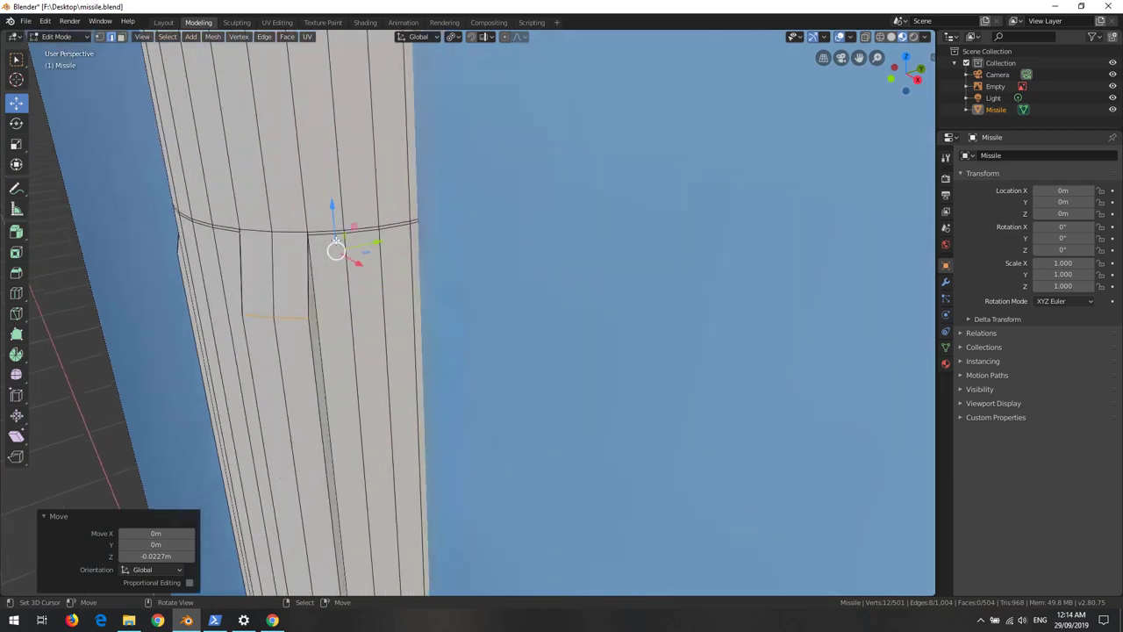
{"action": "scroll", "coordinate": [327, 238], "scroll_direction": "up", "scroll_amount": 1}
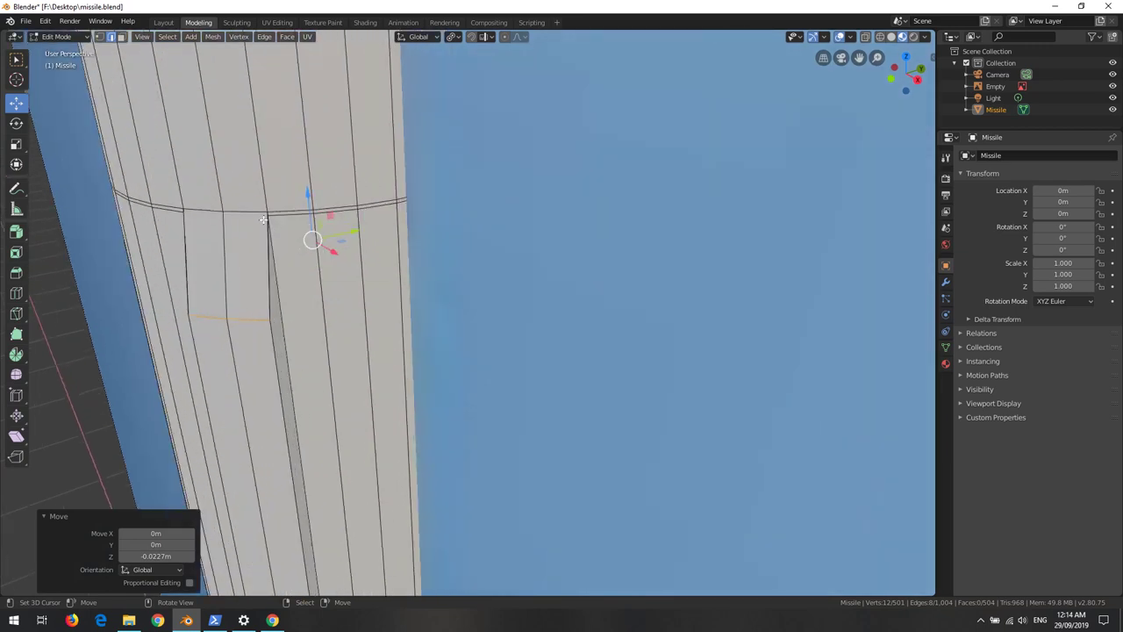
{"action": "scroll", "coordinate": [322, 243], "scroll_direction": "down", "scroll_amount": 3}
{"action": "scroll", "coordinate": [397, 327], "scroll_direction": "down", "scroll_amount": 3}
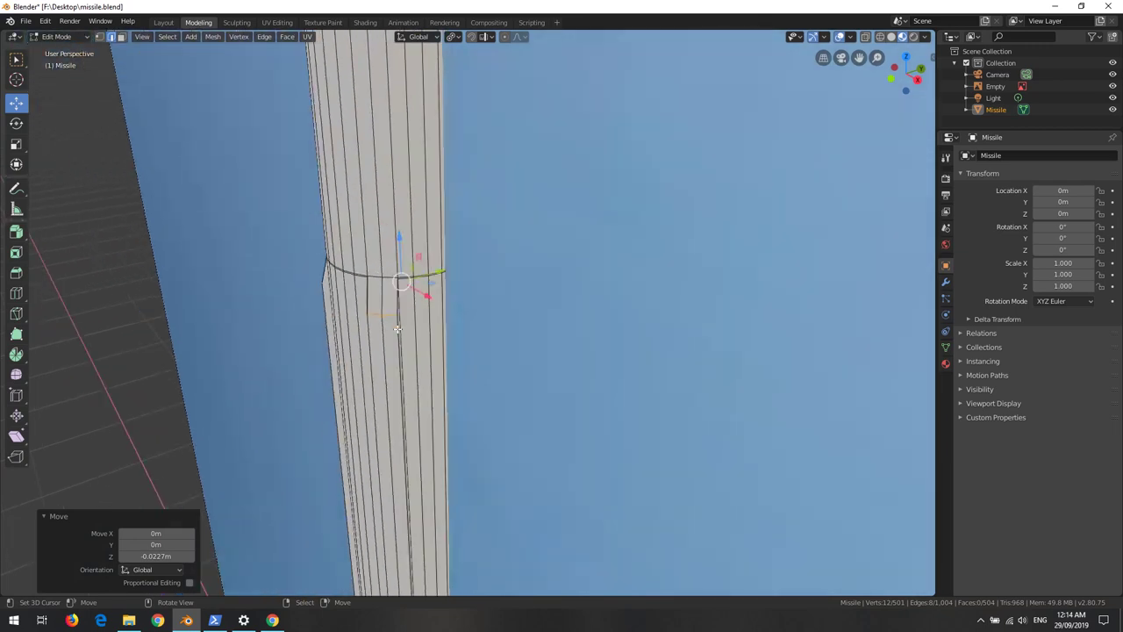
Step: Return to Object Mode and save the missile file
{"action": "key", "text": "Tab"}
{"action": "middle_click_drag", "start_coordinate": [400, 328], "coordinate": [500, 324]}
{"action": "key", "text": "ctrl+s"}
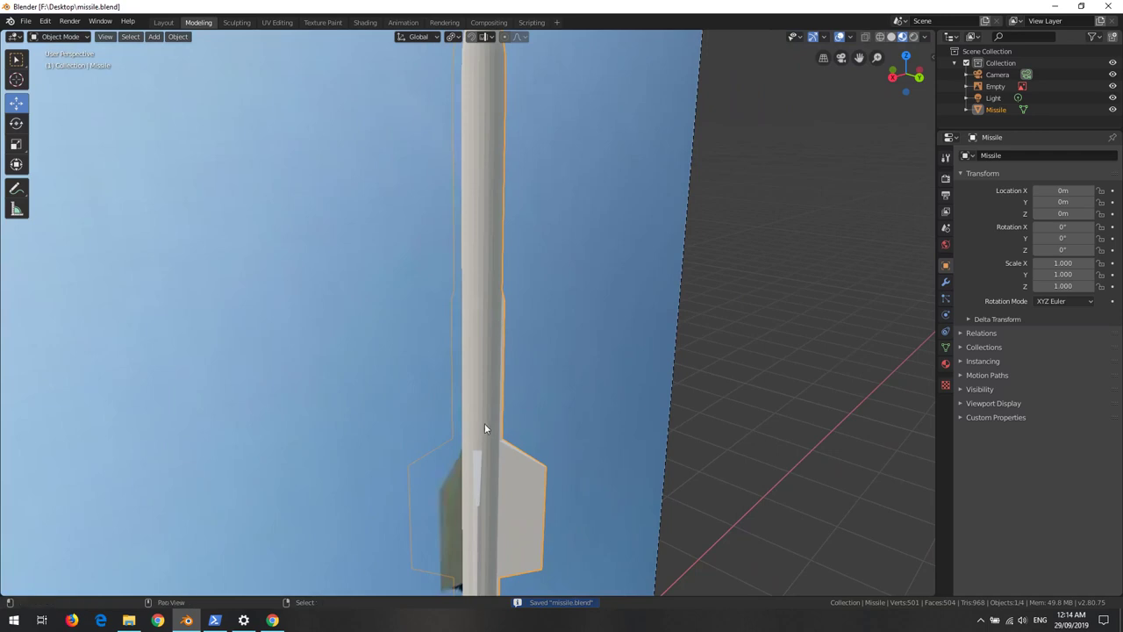
Step: Set the viewport to wireframe shading and hide the missile to examine the strips and fins in the reference photo
{"action": "middle_click_drag", "start_coordinate": [484, 424], "coordinate": [445, 338]}
{"action": "scroll", "coordinate": [430, 351], "scroll_direction": "up", "scroll_amount": 5}
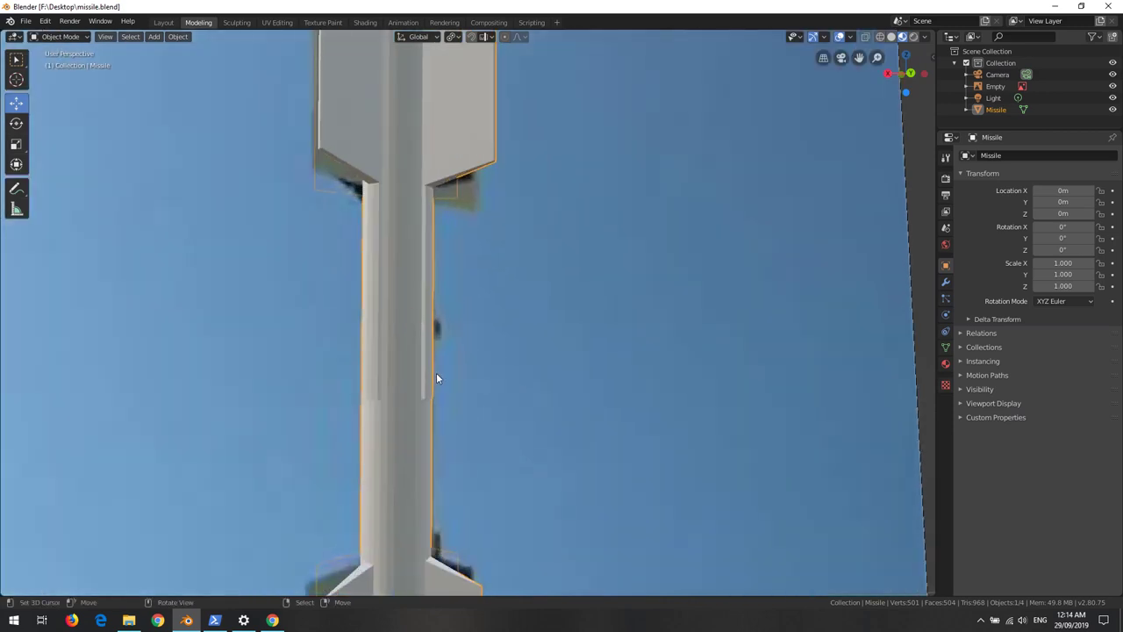
{"action": "key", "text": "z"}
{"action": "left_click", "coordinate": [399, 374]}
{"action": "mouse_move", "coordinate": [400, 375]}
{"action": "middle_mouse_down"}
{"action": "mouse_move", "coordinate": [419, 341]}
{"action": "mouse_move", "coordinate": [398, 354]}
{"action": "middle_mouse_up"}
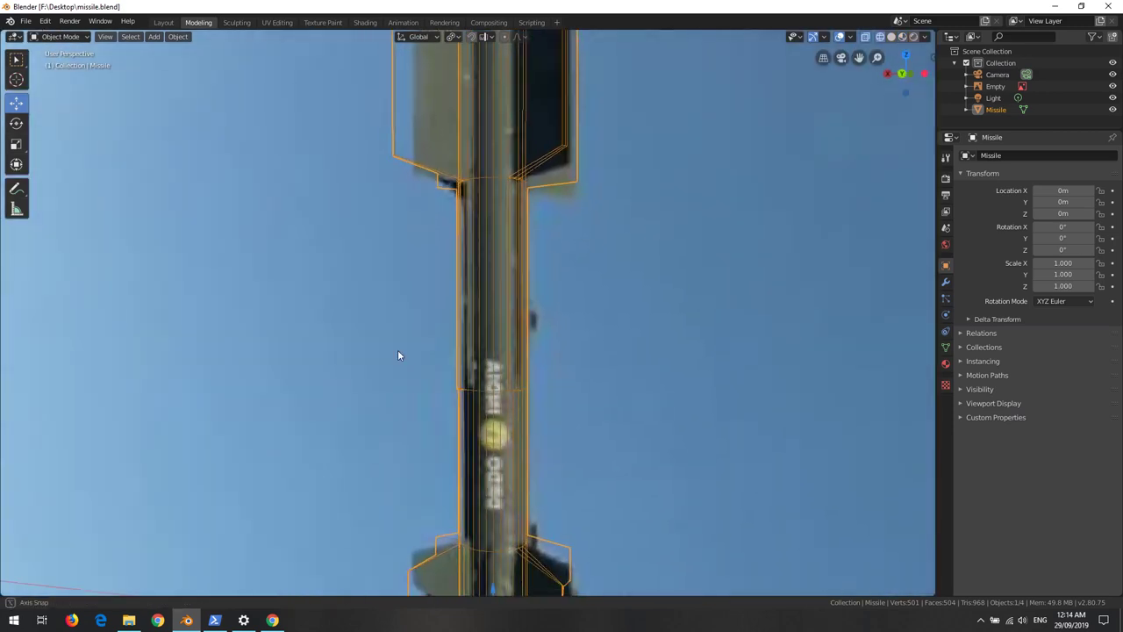
{"action": "left_click", "coordinate": [1113, 109]}
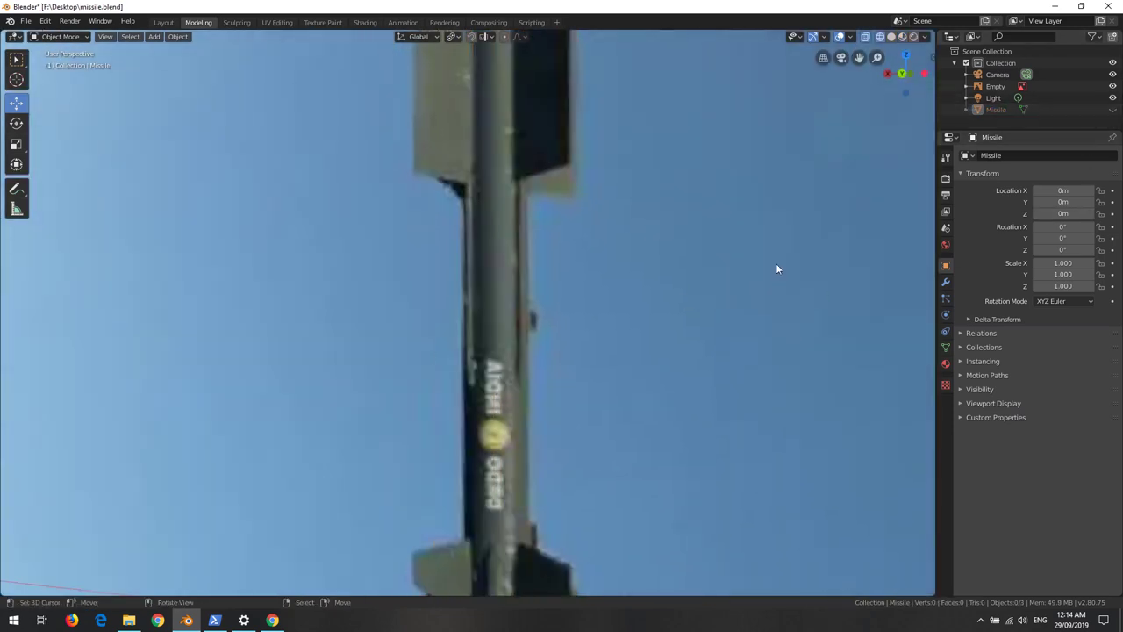
{"action": "middle_click_drag", "start_coordinate": [540, 338], "coordinate": [571, 354]}
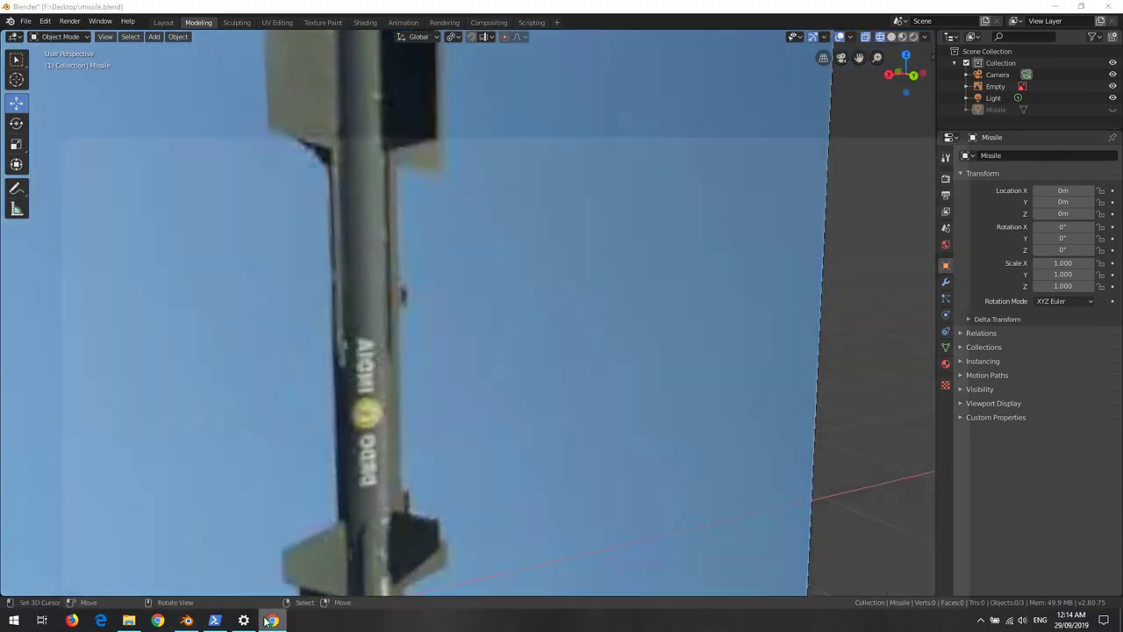
Step: Switch to Chrome, enlarge the Indian Air Force long-range missile image to study its shape, and return to Blender
{"action": "left_click", "coordinate": [272, 621]}
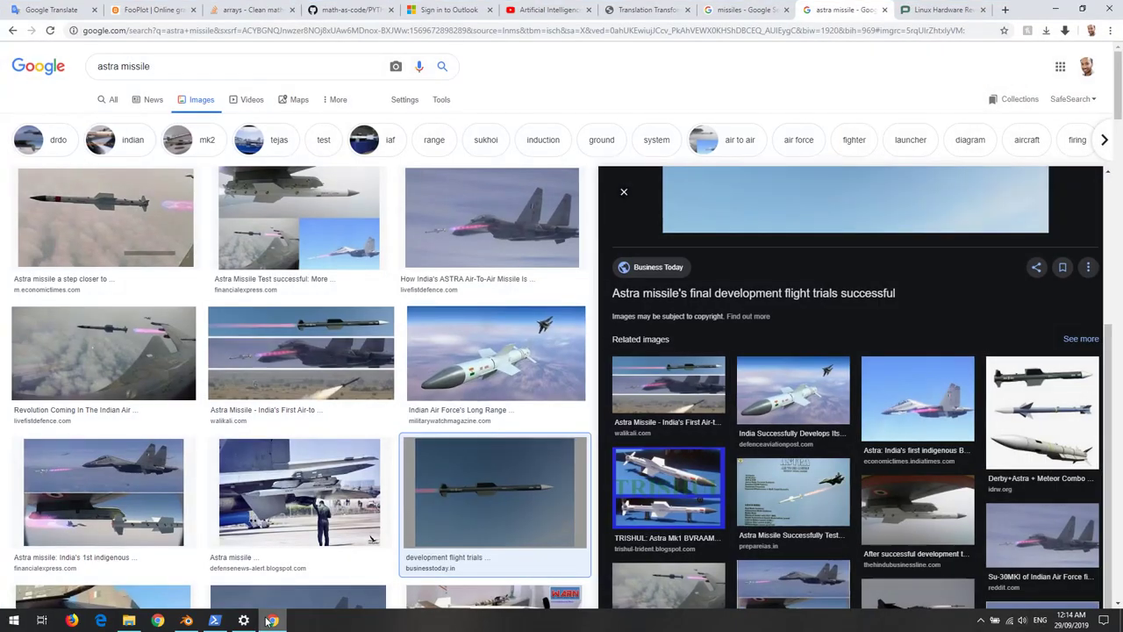
{"action": "left_click", "coordinate": [544, 365]}
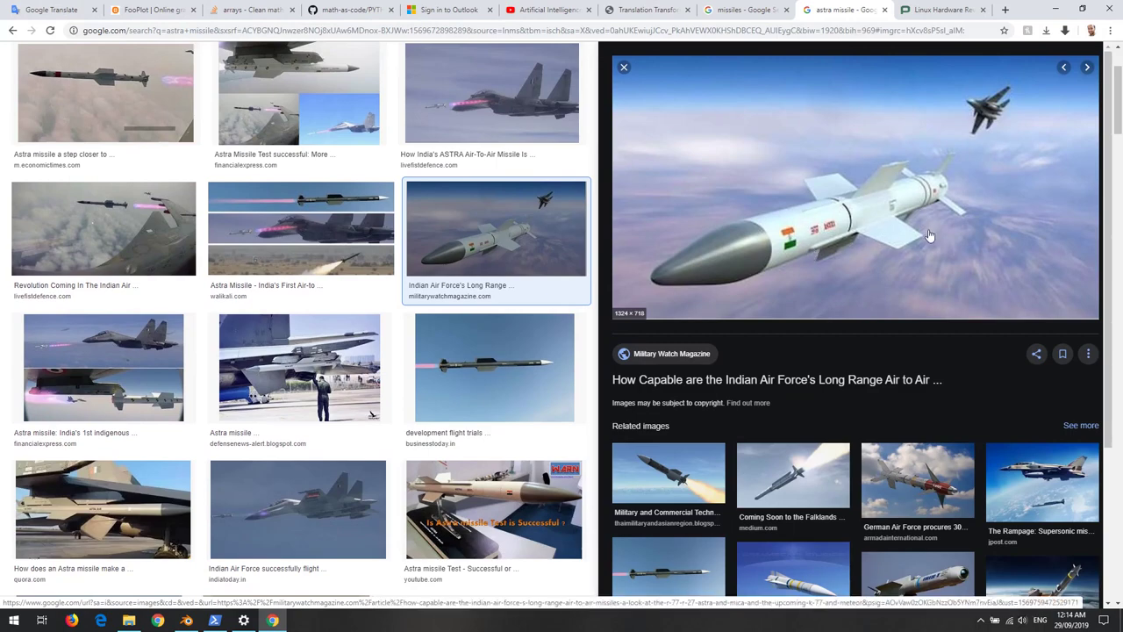
{"action": "left_click", "coordinate": [1056, 9]}
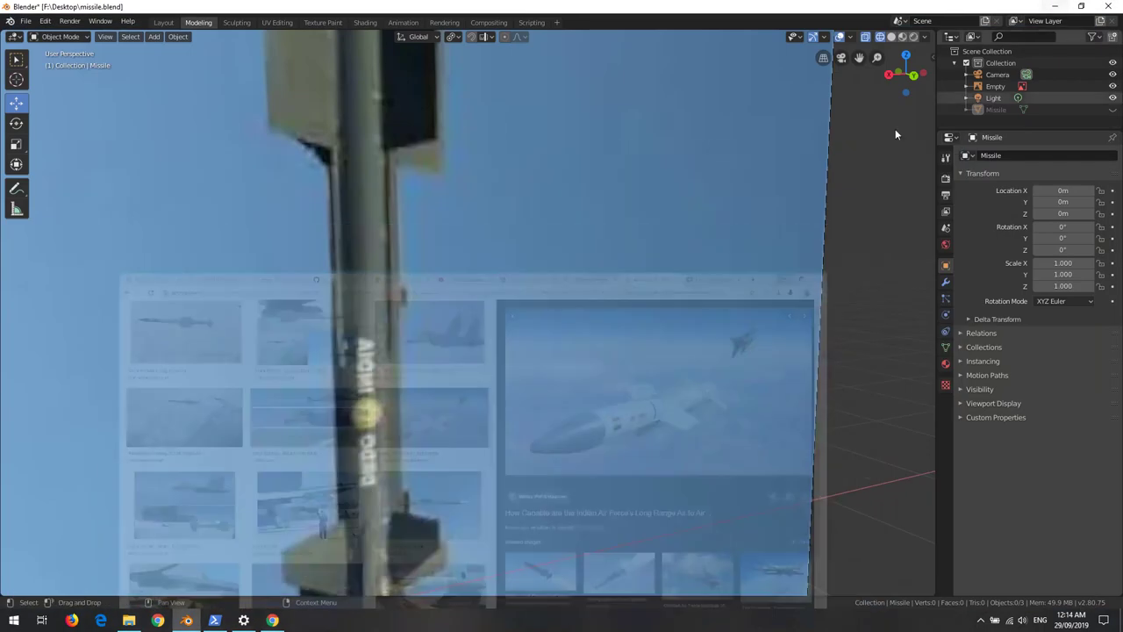
Step: Make the missile visible again and set the viewport to Look Dev shading
{"action": "left_click", "coordinate": [1113, 109]}
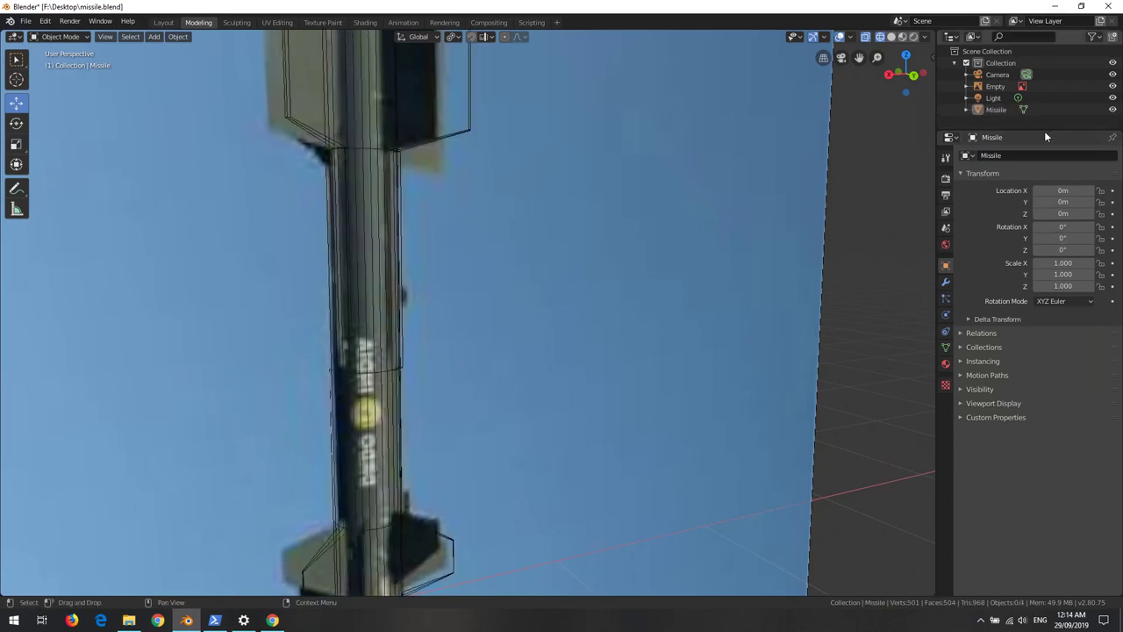
{"action": "scroll", "coordinate": [332, 383], "scroll_direction": "up", "scroll_amount": 2}
{"action": "key", "text": "z"}
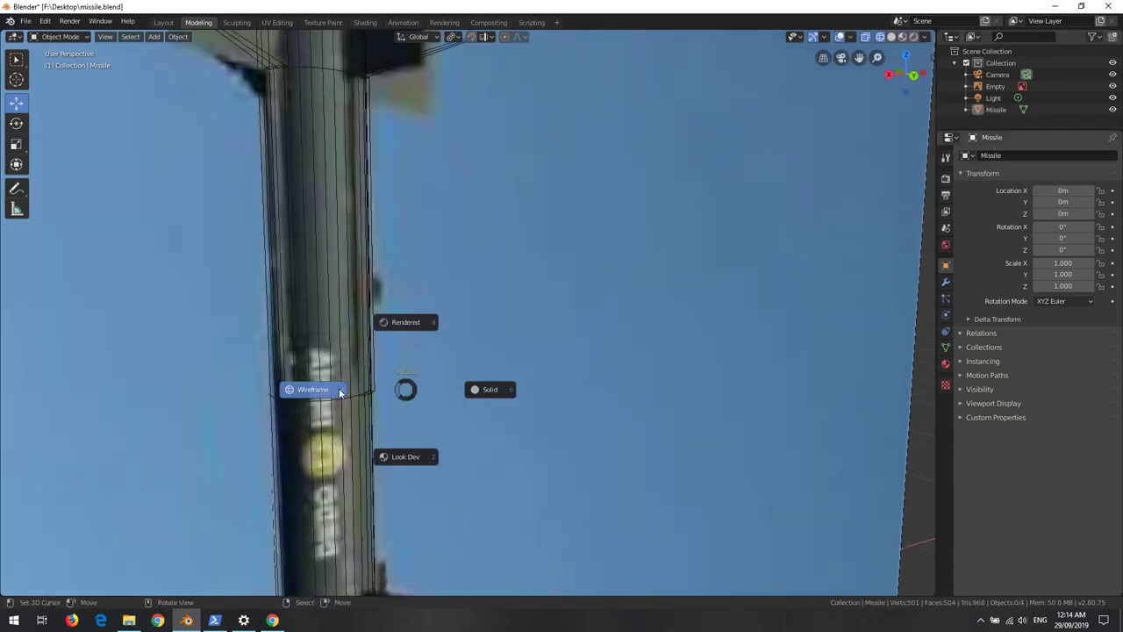
{"action": "left_click", "coordinate": [514, 390]}
{"action": "mouse_move", "coordinate": [413, 389]}
{"action": "middle_mouse_down"}
{"action": "mouse_move", "coordinate": [564, 348]}
{"action": "mouse_move", "coordinate": [559, 329]}
{"action": "mouse_move", "coordinate": [494, 353]}
{"action": "middle_mouse_up"}
{"action": "key", "text": "z"}
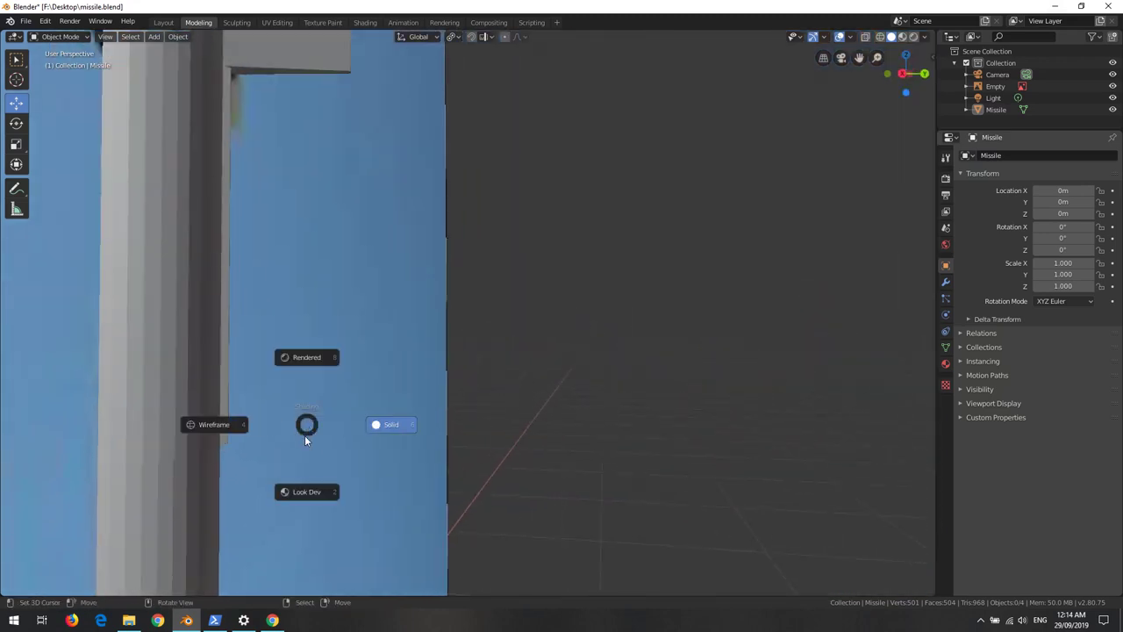
{"action": "left_click", "coordinate": [316, 495]}
Step: Inspect the strips' ends where they meet the fins and enter Edit Mode on the missile
{"action": "mouse_move", "coordinate": [339, 390]}
{"action": "middle_mouse_down"}
{"action": "mouse_move", "coordinate": [241, 366]}
{"action": "mouse_move", "coordinate": [635, 571]}
{"action": "mouse_move", "coordinate": [574, 346]}
{"action": "mouse_move", "coordinate": [707, 576]}
{"action": "middle_mouse_up"}
{"action": "middle_click_drag", "start_coordinate": [526, 379], "coordinate": [501, 427]}
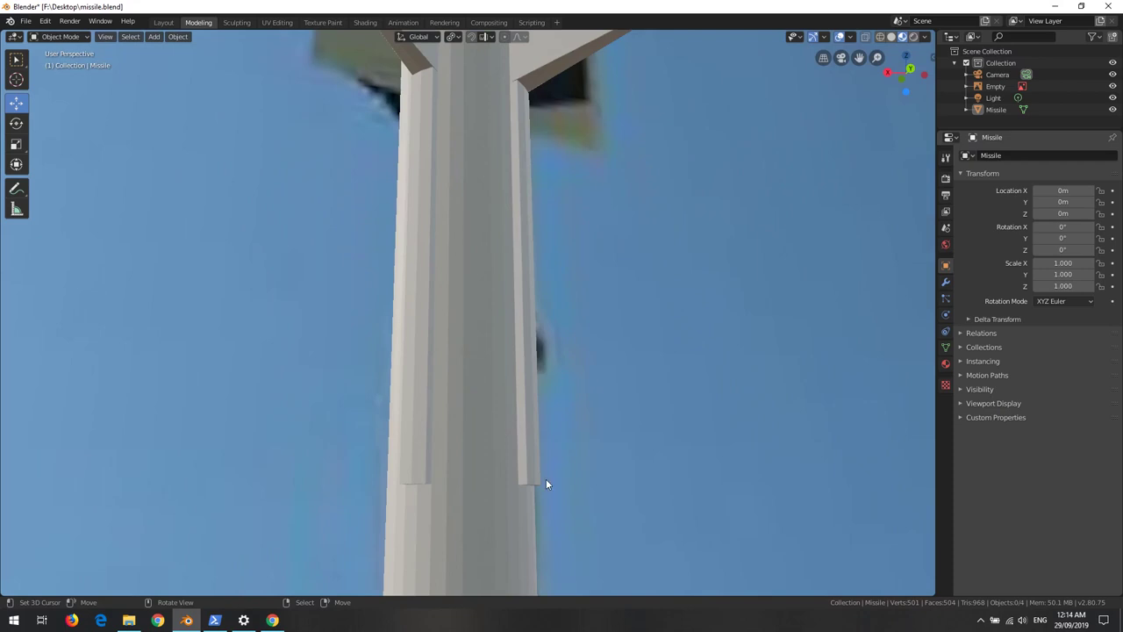
{"action": "middle_click_drag", "start_coordinate": [547, 483], "coordinate": [421, 281]}
{"action": "scroll", "coordinate": [421, 280], "scroll_direction": "up", "scroll_amount": 5}
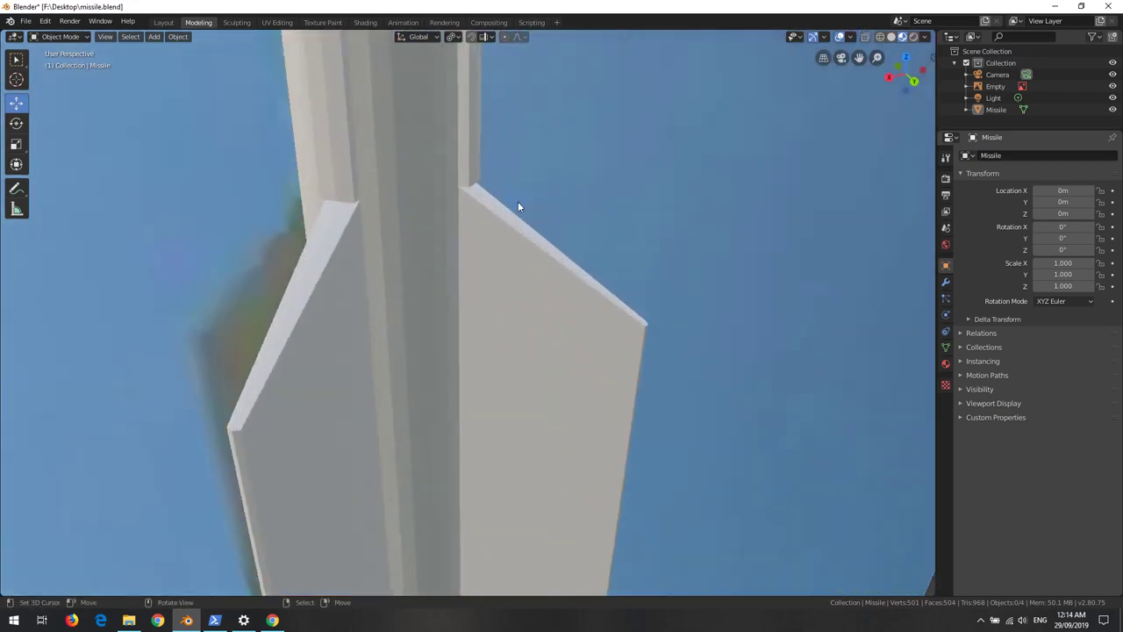
{"action": "middle_click_drag", "start_coordinate": [518, 205], "coordinate": [556, 357]}
{"action": "key", "text": "Tab"}
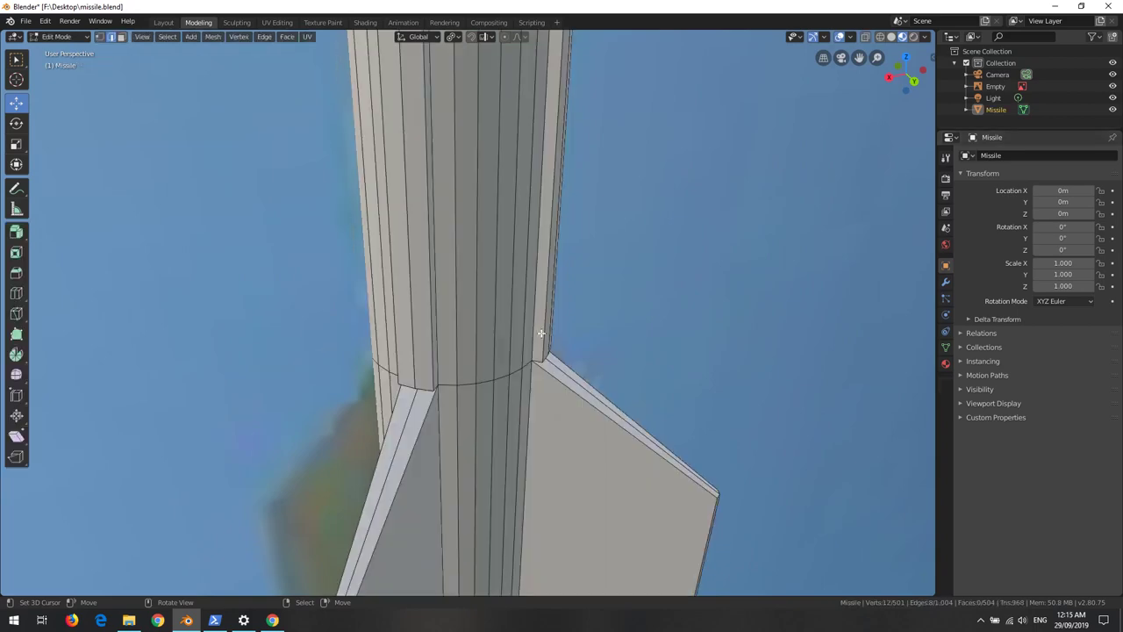
{"action": "middle_click_drag", "start_coordinate": [460, 346], "coordinate": [493, 385]}
{"action": "scroll", "coordinate": [321, 297], "scroll_direction": "up", "scroll_amount": 3}
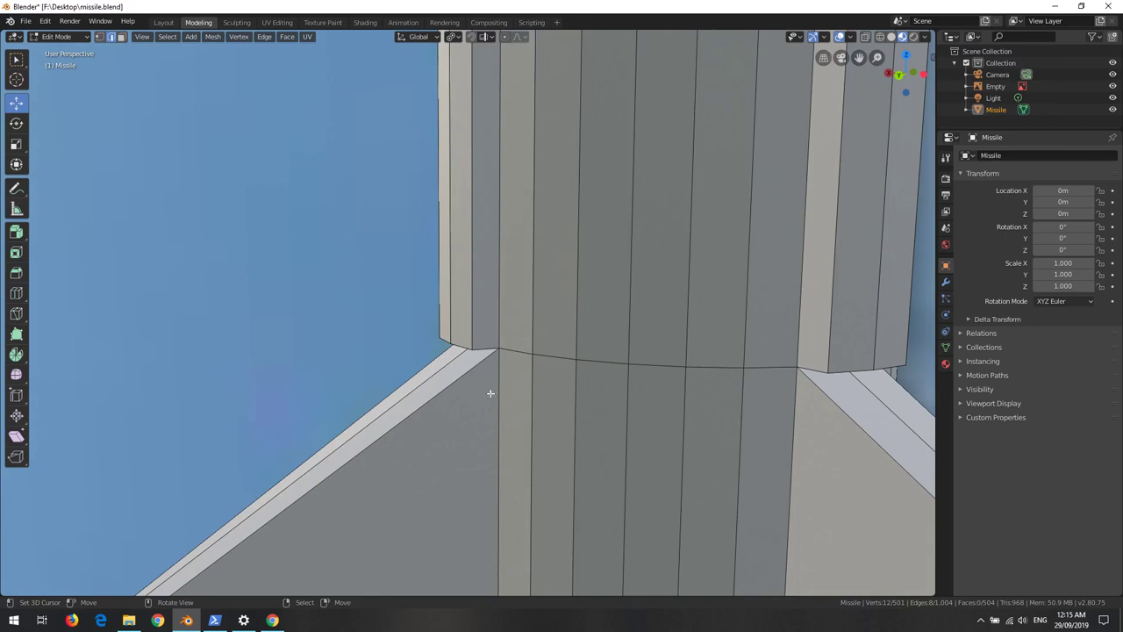
Step: Try a loop cut across the fin where its sloped edge meets the end of the strip
{"action": "key", "text": "ctrl+r"}
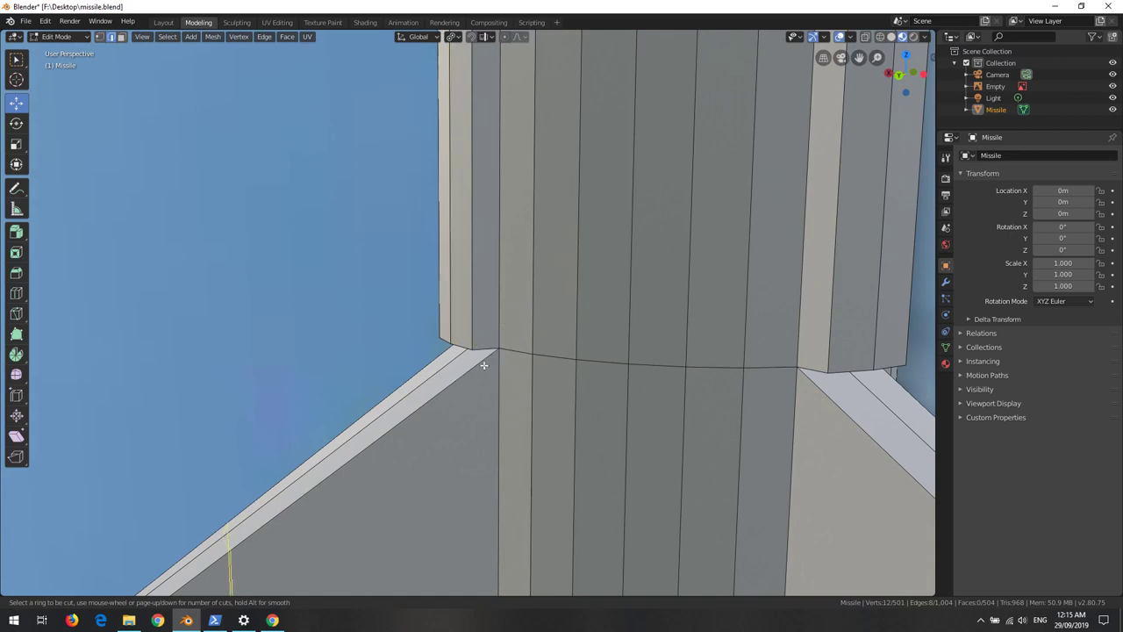
{"action": "key", "text": "Escape"}
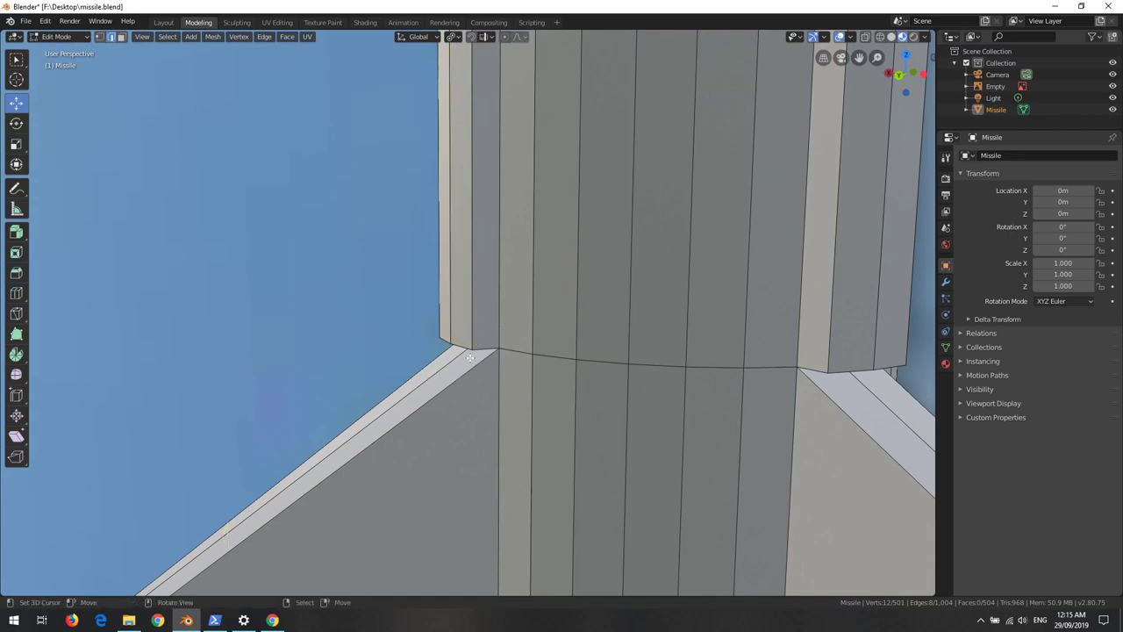
{"action": "middle_click_drag", "start_coordinate": [458, 355], "coordinate": [447, 335]}
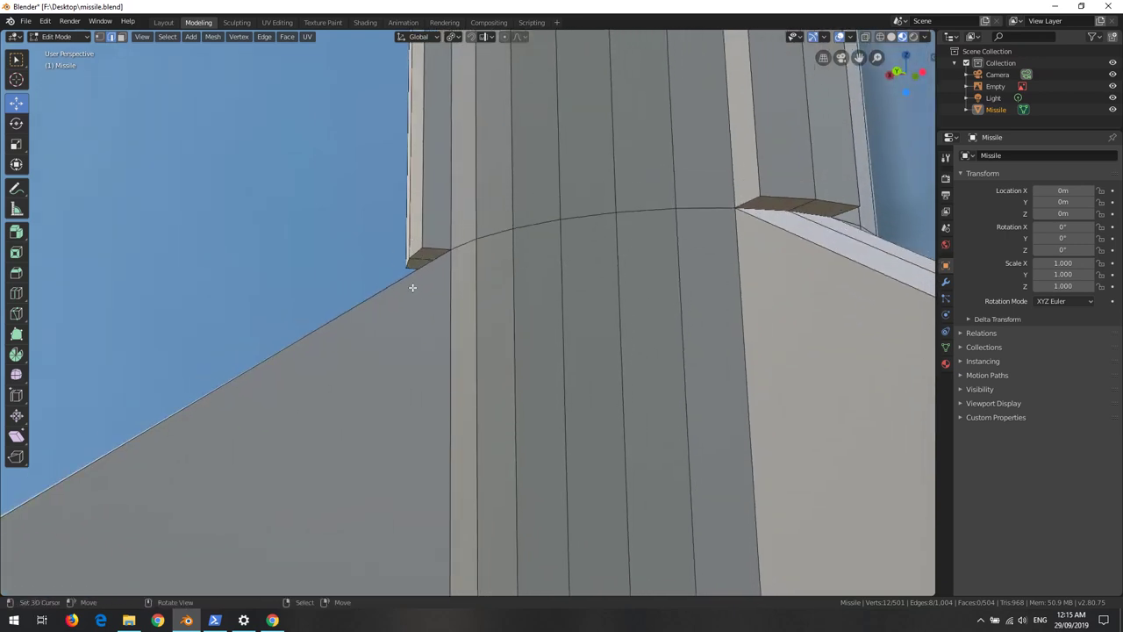
{"action": "middle_click_drag", "start_coordinate": [412, 287], "coordinate": [460, 323]}
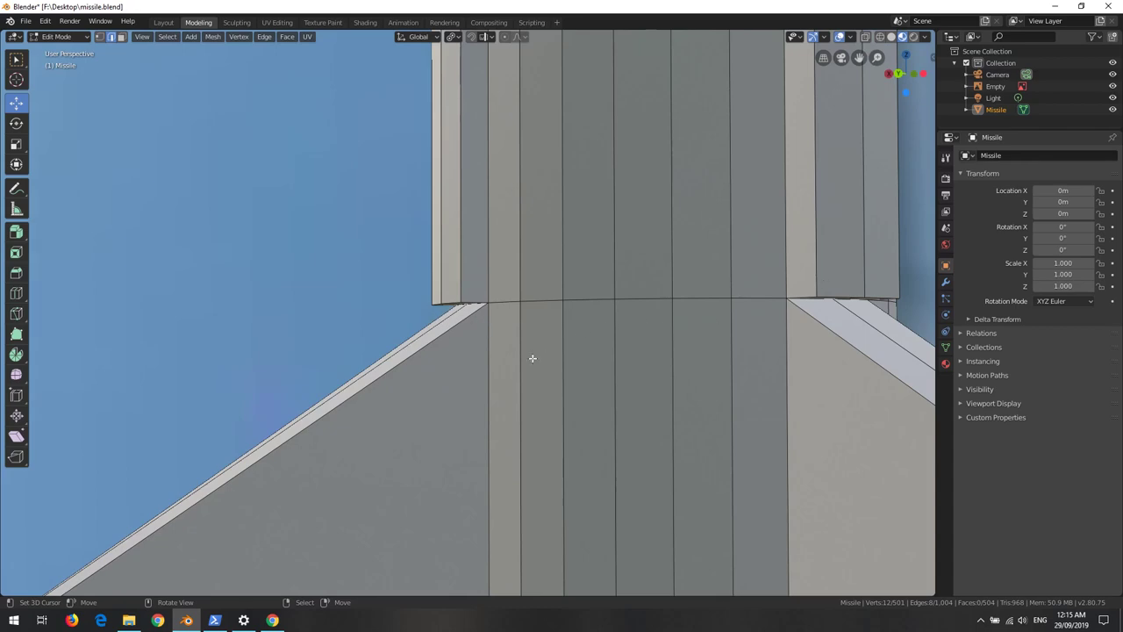
Step: Examine the strips' outer edges and their alignment with the fins in orthographic top view
{"action": "key", "text": "KP_7"}
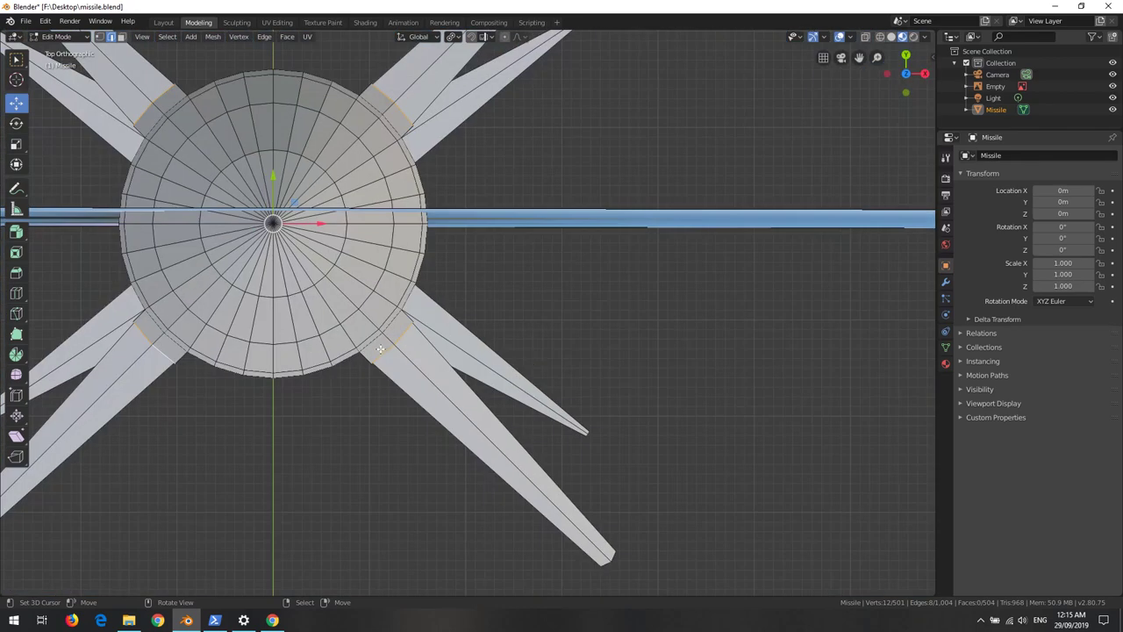
{"action": "scroll", "coordinate": [380, 349], "scroll_direction": "up", "scroll_amount": 6}
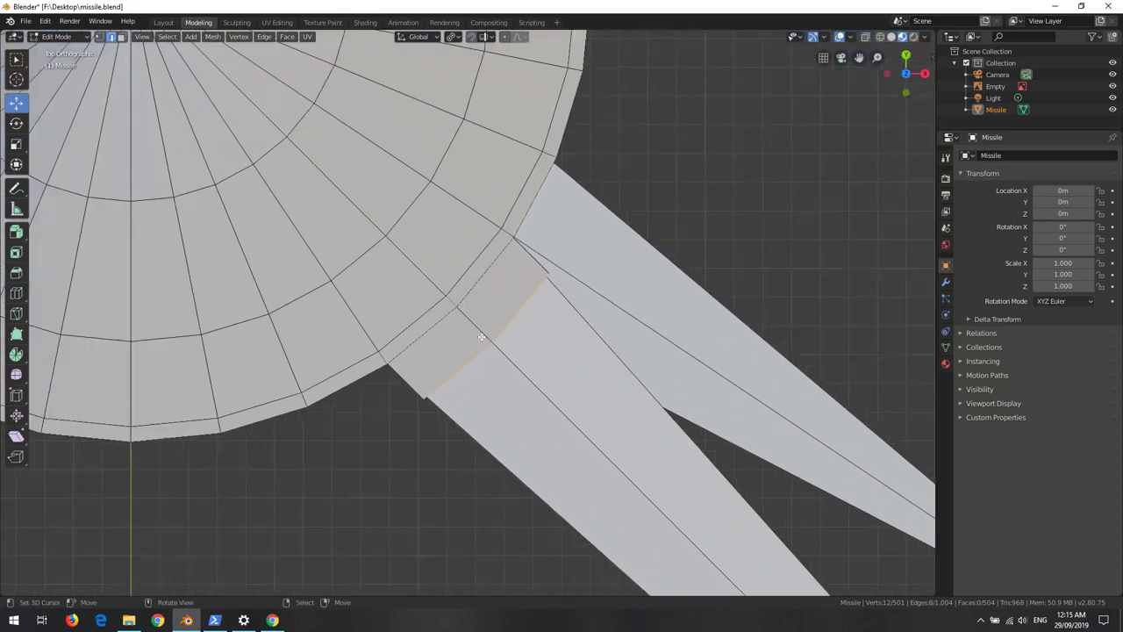
{"action": "scroll", "coordinate": [482, 337], "scroll_direction": "up", "scroll_amount": 2}
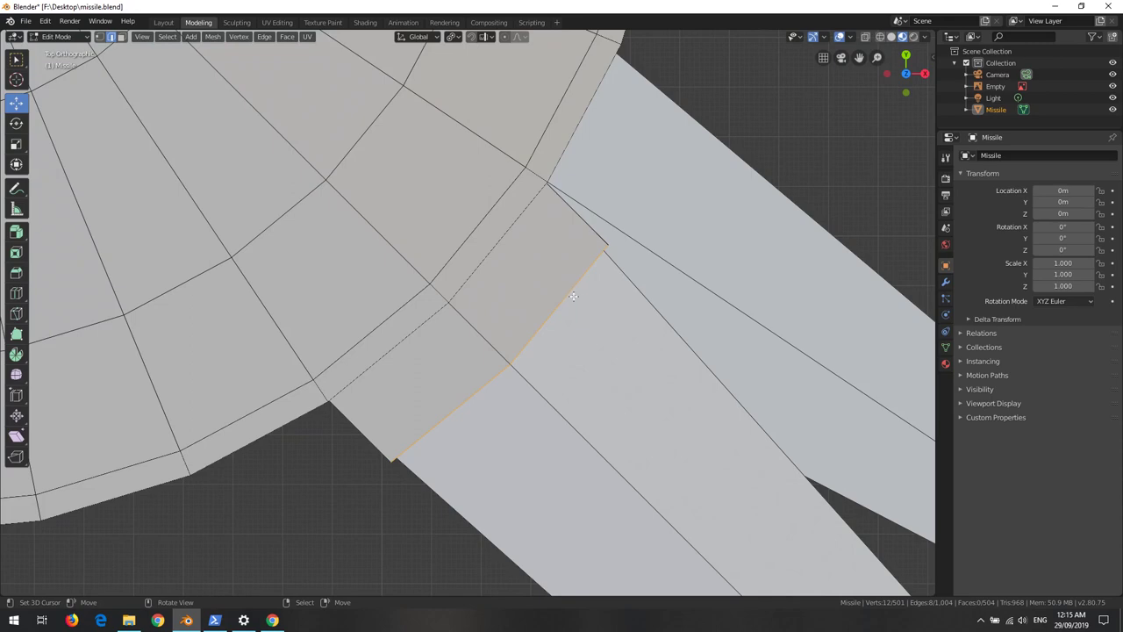
{"action": "scroll", "coordinate": [525, 313], "scroll_direction": "down", "scroll_amount": 4}
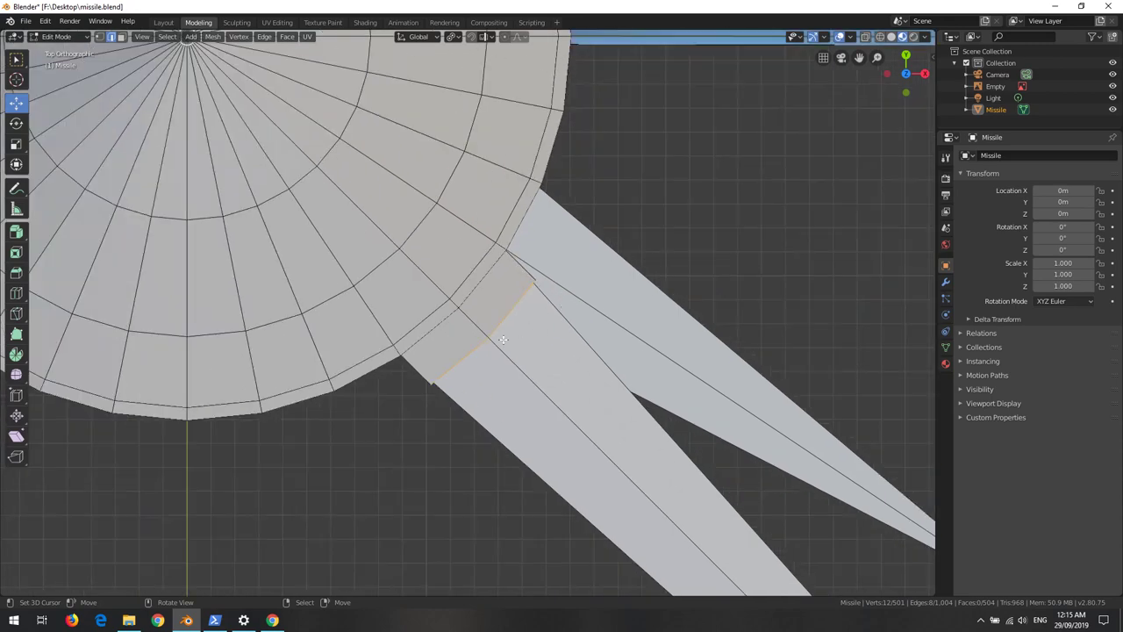
{"action": "scroll", "coordinate": [493, 327], "scroll_direction": "down", "scroll_amount": 5}
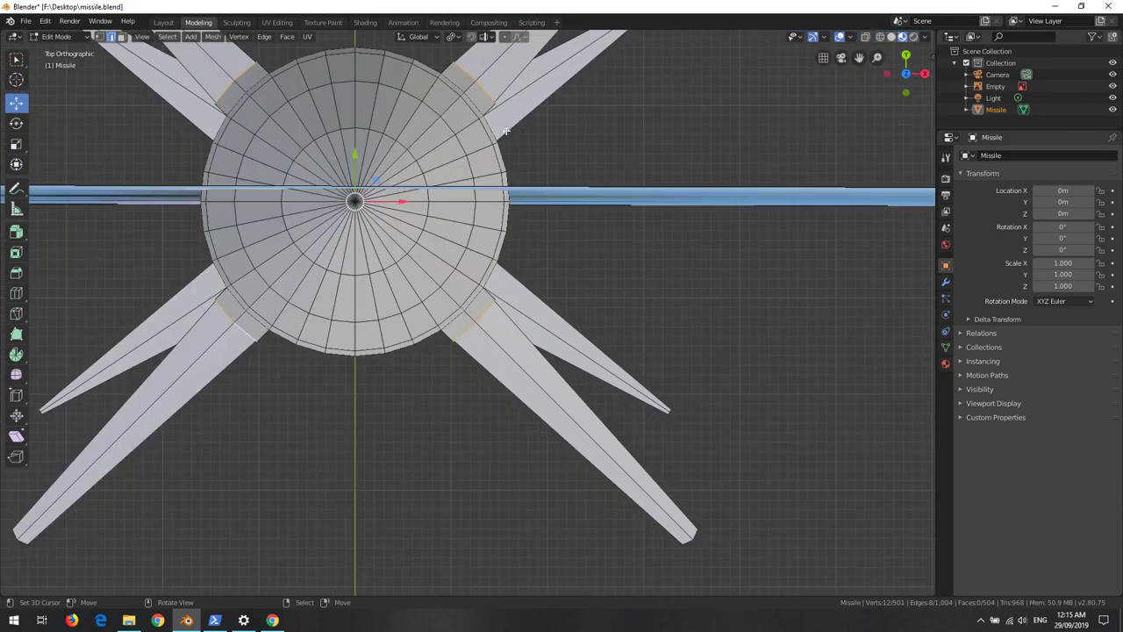
{"action": "middle_click_drag", "start_coordinate": [459, 121], "coordinate": [675, 298], "text": "shift"}
{"action": "scroll", "coordinate": [449, 258], "scroll_direction": "up", "scroll_amount": 8}
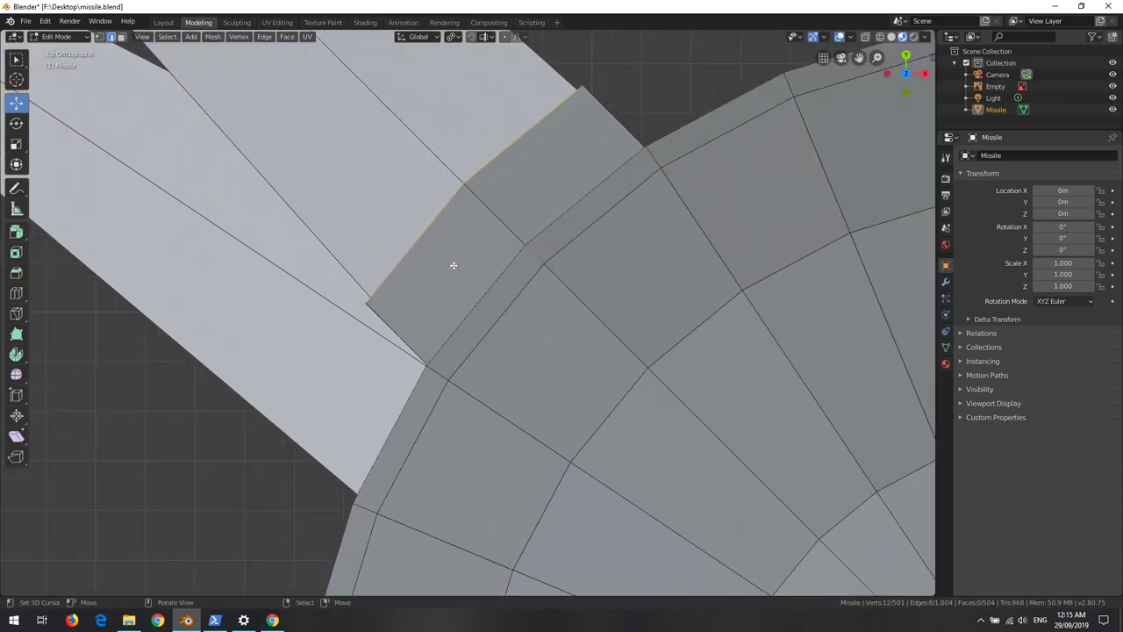
{"action": "middle_click_drag", "start_coordinate": [450, 250], "coordinate": [456, 369], "text": "shift"}
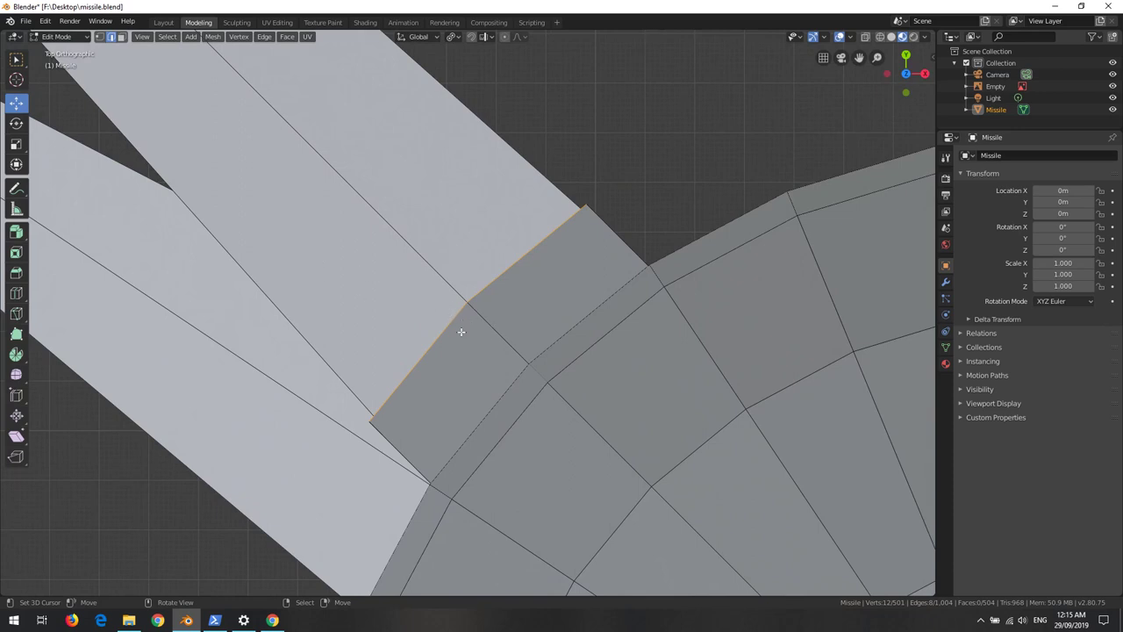
{"action": "key", "text": "k"}
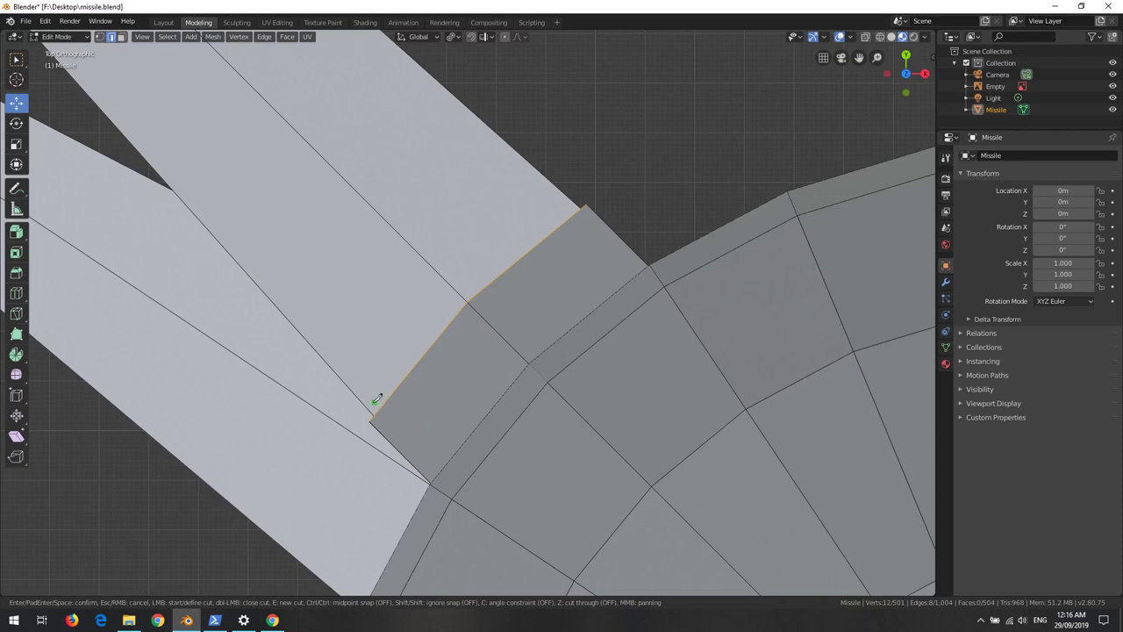
{"action": "key", "text": "c"}
{"action": "left_click", "coordinate": [467, 301]}
{"action": "scroll", "coordinate": [565, 327], "scroll_direction": "down", "scroll_amount": 4}
{"action": "scroll", "coordinate": [565, 328], "scroll_direction": "down", "scroll_amount": 4}
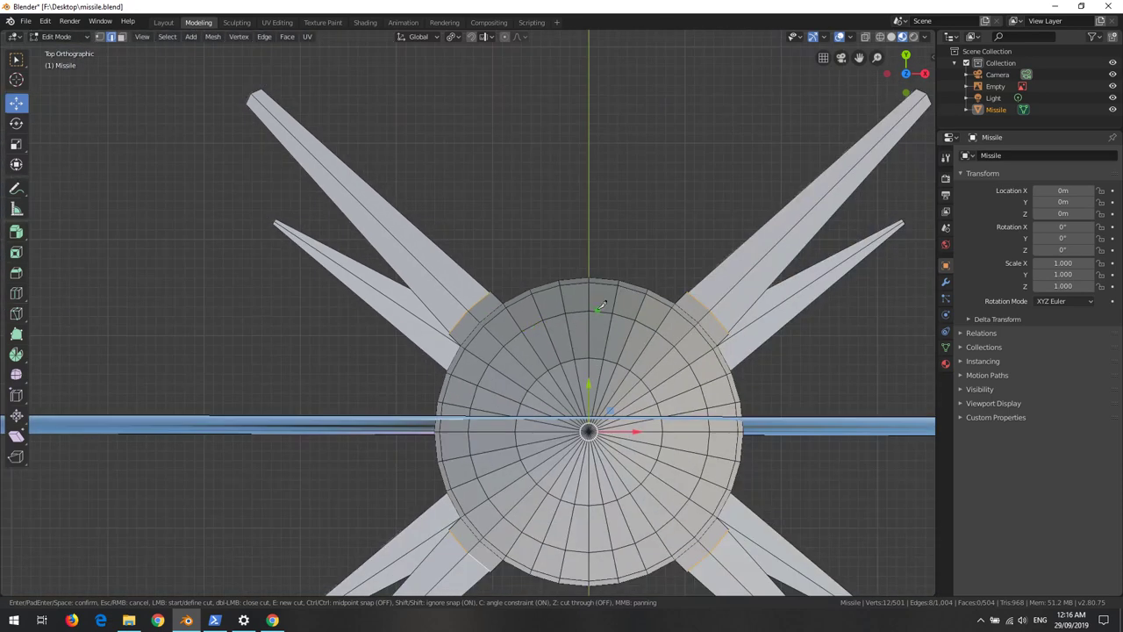
{"action": "middle_click_drag", "start_coordinate": [602, 306], "coordinate": [432, 310]}
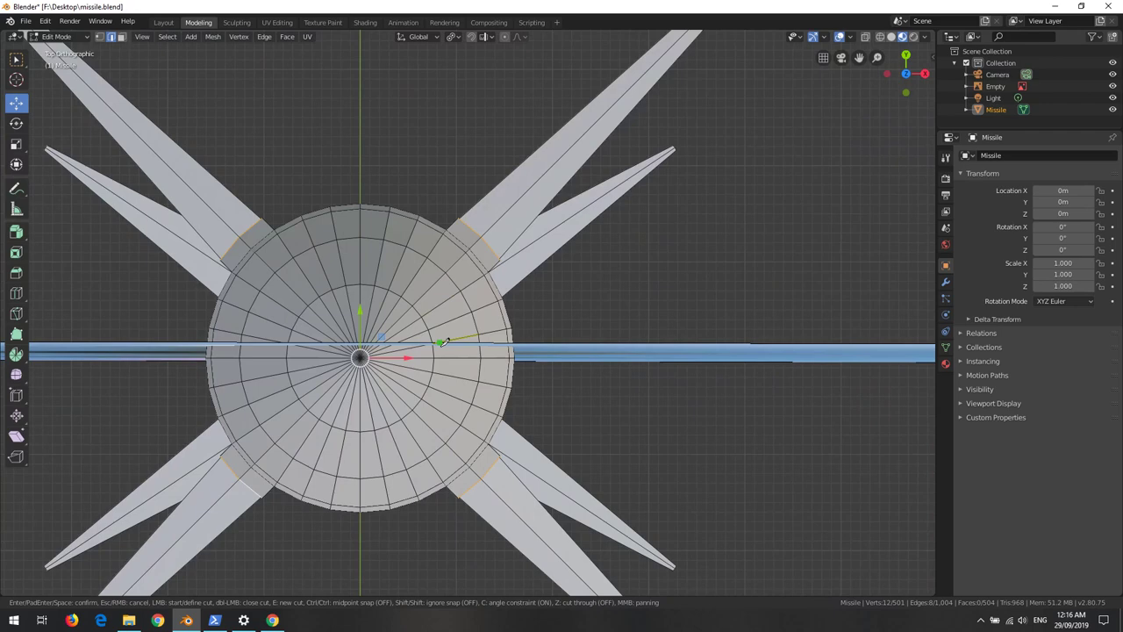
{"action": "scroll", "coordinate": [445, 342], "scroll_direction": "down", "scroll_amount": 5}
{"action": "scroll", "coordinate": [379, 316], "scroll_direction": "up", "scroll_amount": 3}
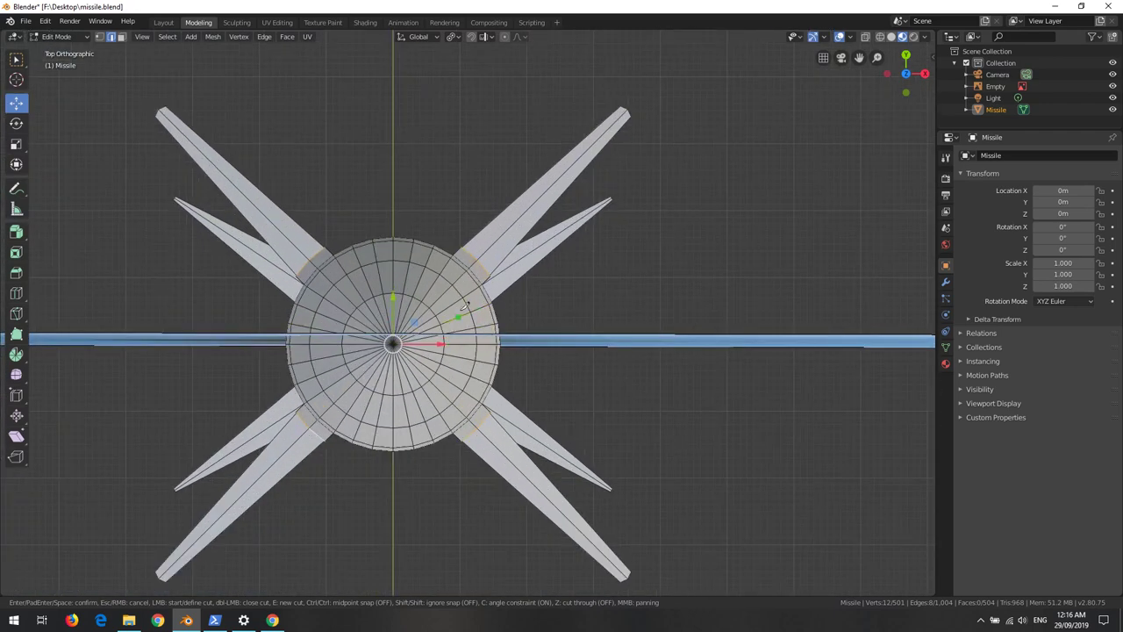
{"action": "middle_click_drag", "start_coordinate": [360, 349], "coordinate": [497, 253]}
{"action": "middle_click_drag", "start_coordinate": [494, 252], "coordinate": [354, 226]}
{"action": "key", "text": "Escape"}
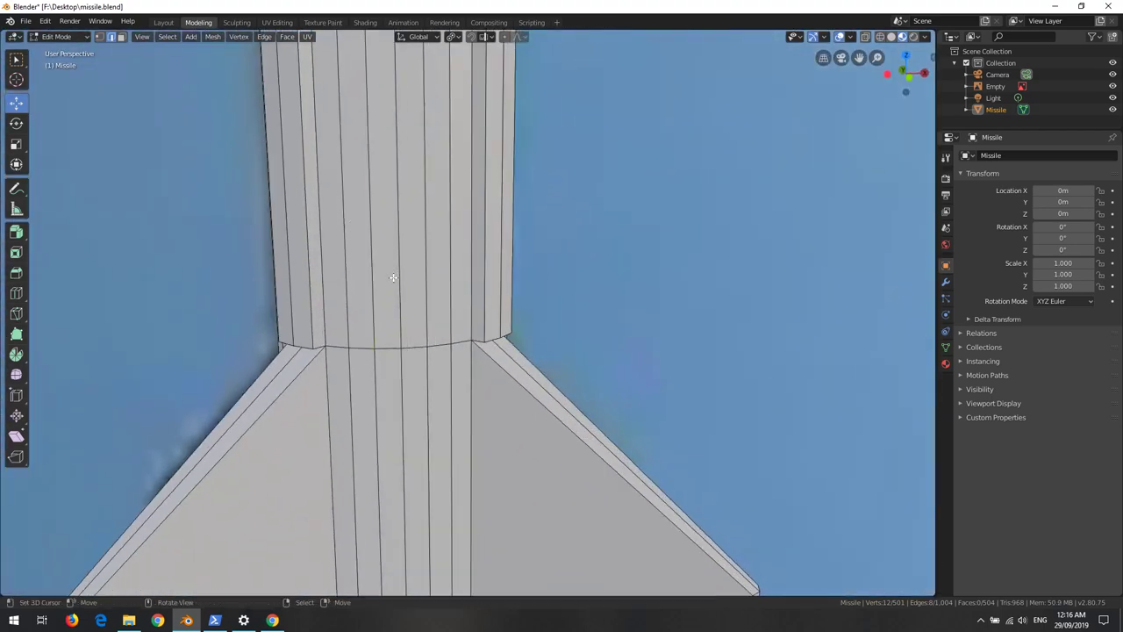
Step: View the missile in wireframe against the reference image, then return to a shaded display around the fins
{"action": "key", "text": "z"}
{"action": "left_click", "coordinate": [389, 294]}
{"action": "scroll", "coordinate": [470, 254], "scroll_direction": "down", "scroll_amount": 5}
{"action": "scroll", "coordinate": [470, 254], "scroll_direction": "down", "scroll_amount": 5}
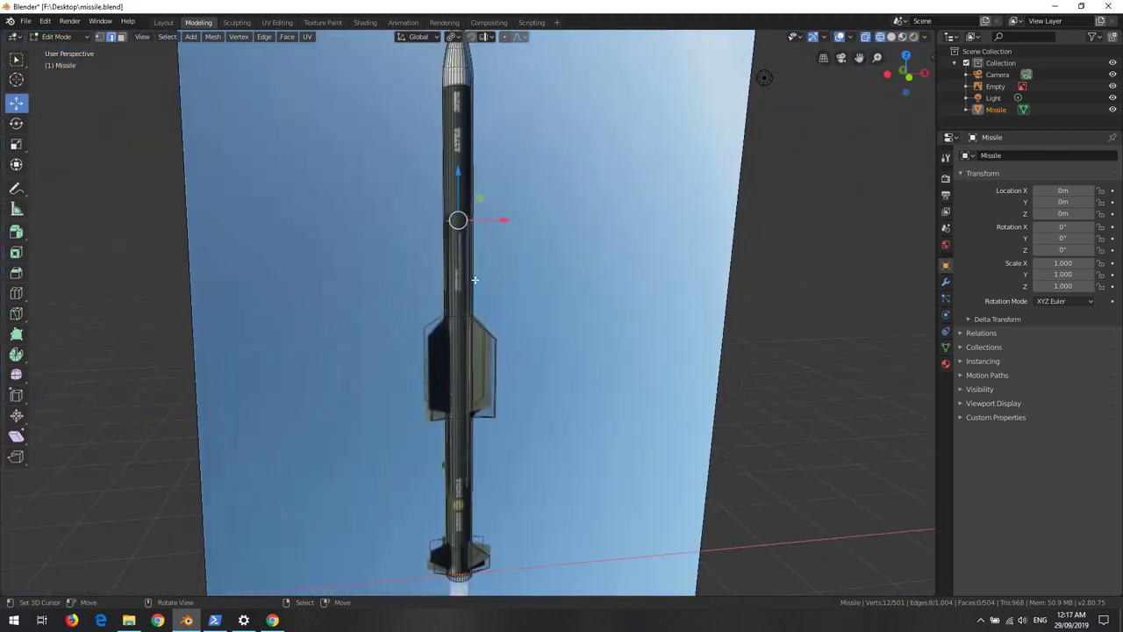
{"action": "scroll", "coordinate": [475, 279], "scroll_direction": "up", "scroll_amount": 8}
{"action": "mouse_move", "coordinate": [406, 295]}
{"action": "middle_mouse_down"}
{"action": "mouse_move", "coordinate": [418, 313]}
{"action": "mouse_move", "coordinate": [479, 328]}
{"action": "mouse_move", "coordinate": [456, 330]}
{"action": "middle_mouse_up"}
{"action": "key", "text": "z"}
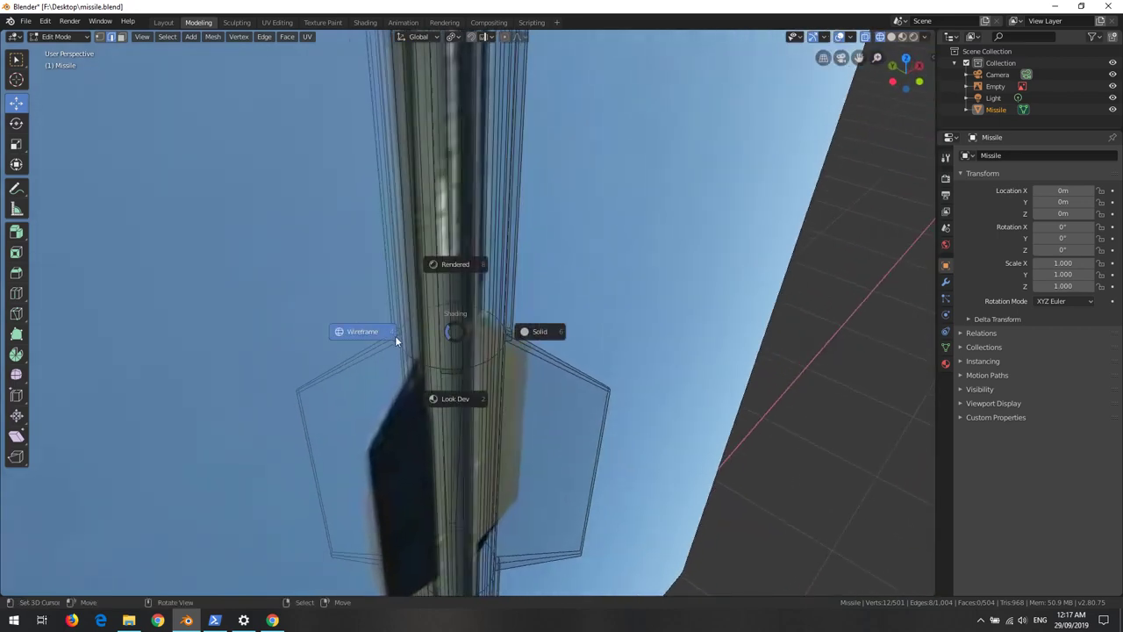
{"action": "left_click", "coordinate": [465, 400]}
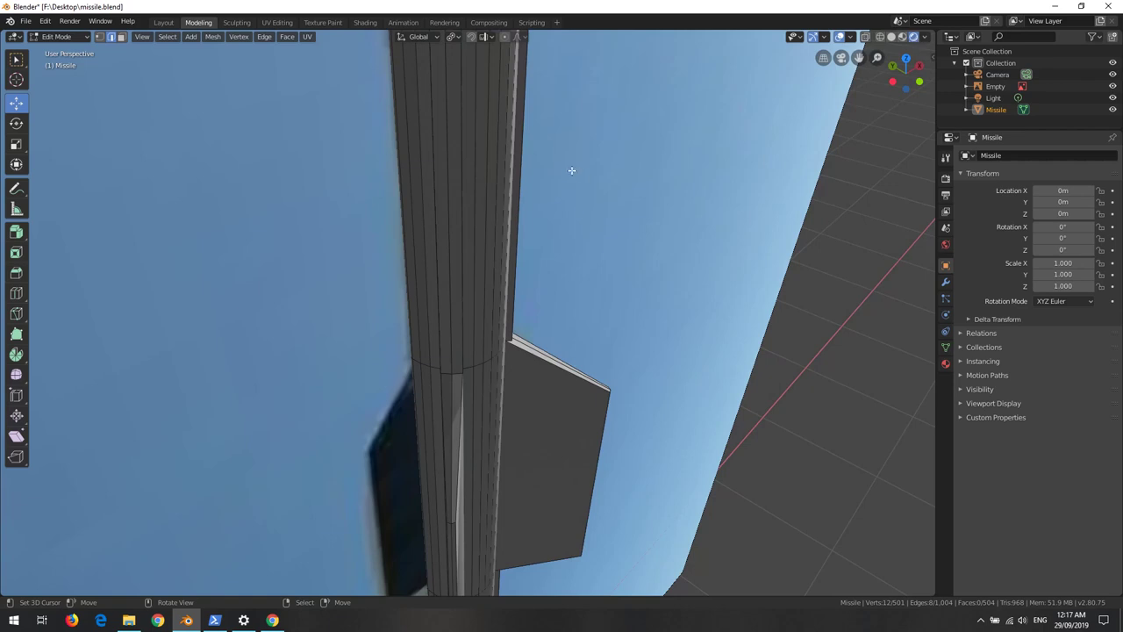
{"action": "mouse_move", "coordinate": [572, 173]}
{"action": "middle_mouse_down"}
{"action": "mouse_move", "coordinate": [480, 213]}
{"action": "mouse_move", "coordinate": [504, 218]}
{"action": "mouse_move", "coordinate": [459, 183]}
{"action": "mouse_move", "coordinate": [469, 194]}
{"action": "middle_mouse_up"}
Step: Set the viewport to Solid shading with MatCap lighting
{"action": "left_click", "coordinate": [892, 37]}
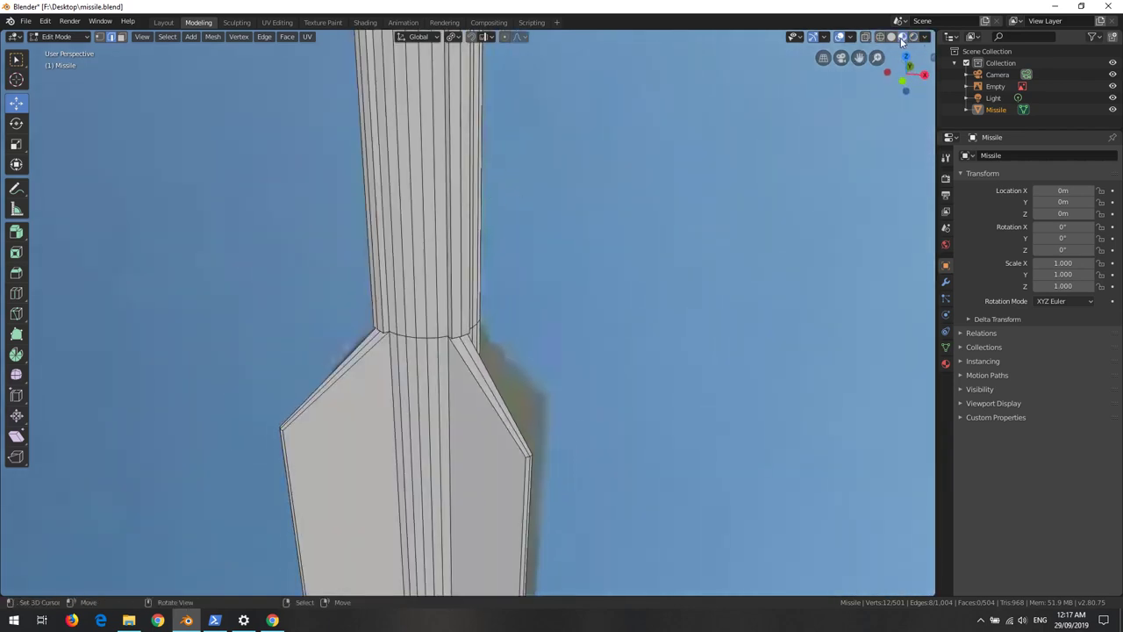
{"action": "left_click", "coordinate": [913, 36]}
{"action": "left_click", "coordinate": [924, 38]}
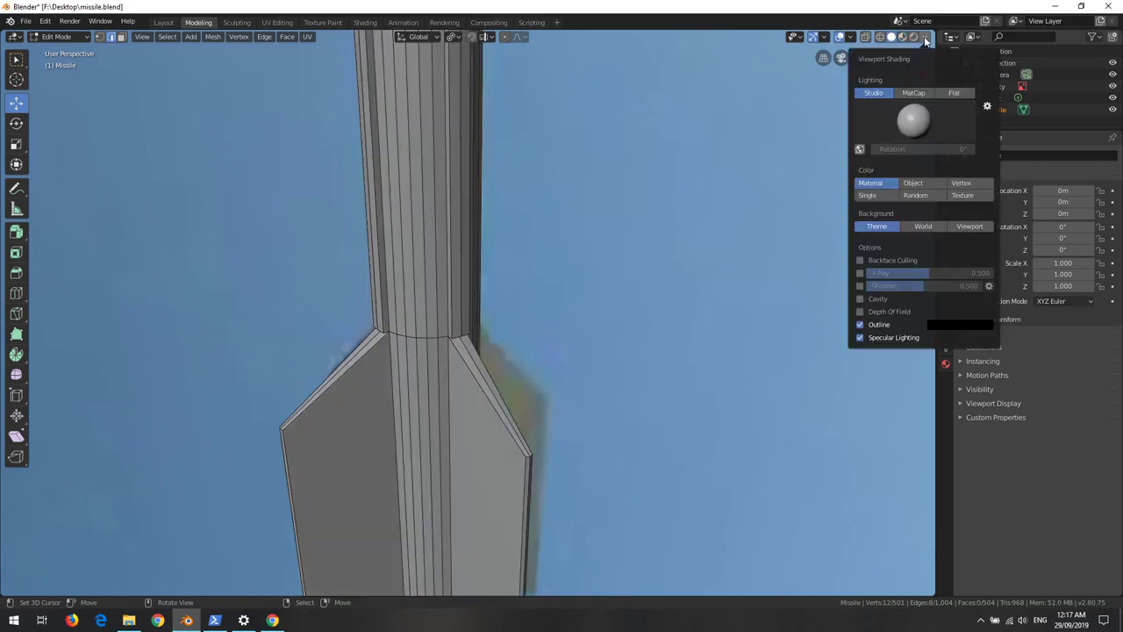
{"action": "left_click", "coordinate": [925, 95]}
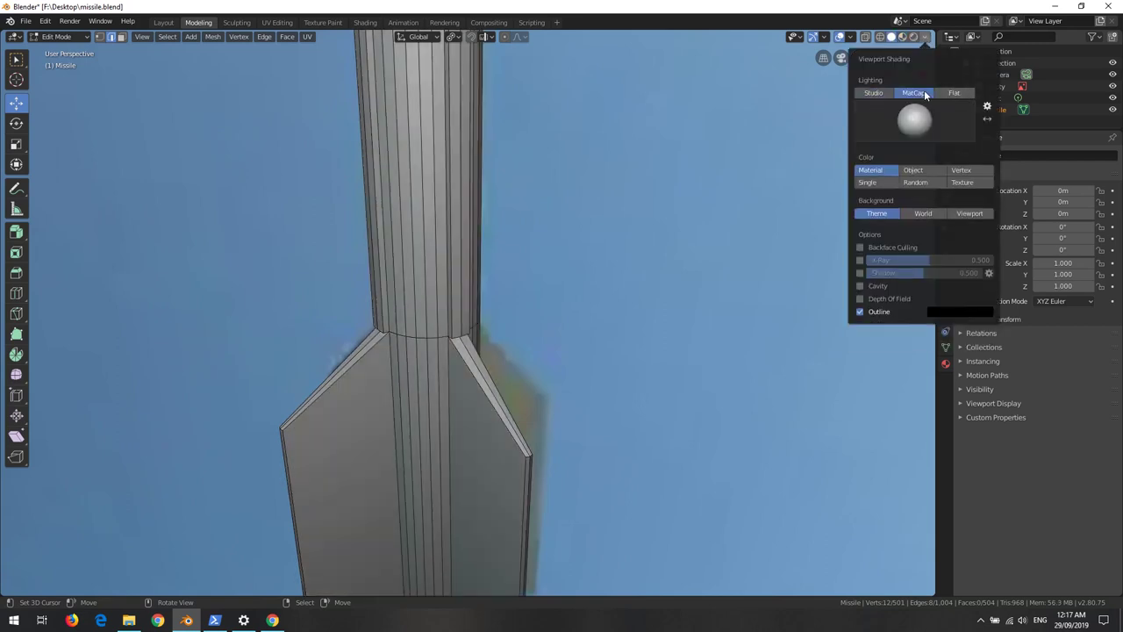
{"action": "mouse_move", "coordinate": [492, 206]}
{"action": "middle_mouse_down"}
{"action": "mouse_move", "coordinate": [336, 115]}
{"action": "mouse_move", "coordinate": [226, 170]}
{"action": "mouse_move", "coordinate": [289, 210]}
{"action": "mouse_move", "coordinate": [339, 186]}
{"action": "middle_mouse_up"}
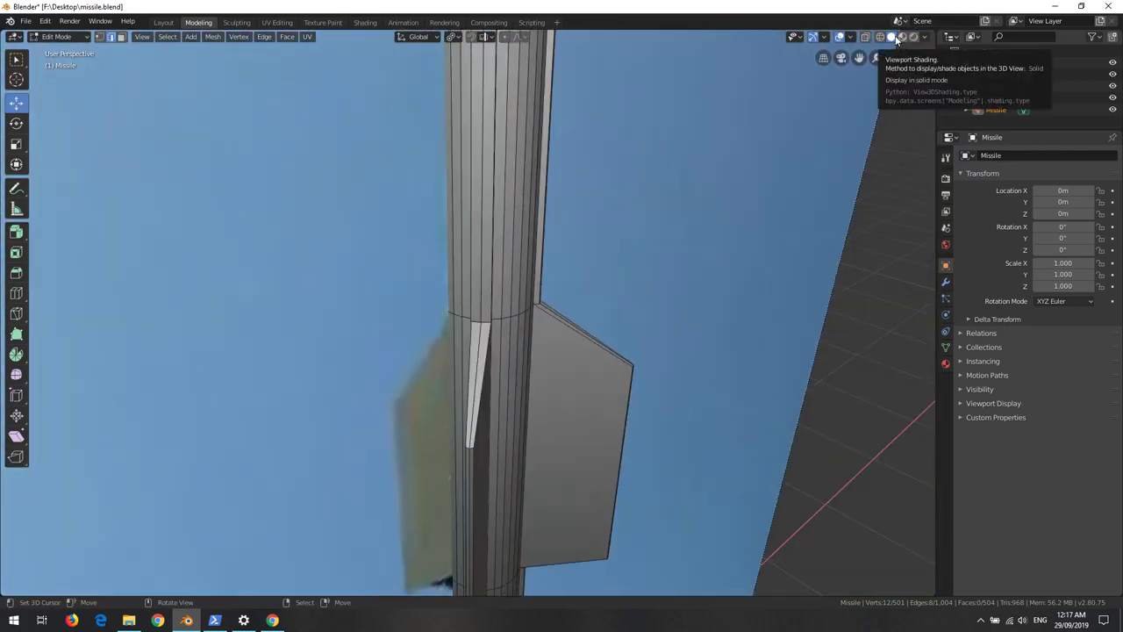
{"action": "left_click", "coordinate": [923, 36]}
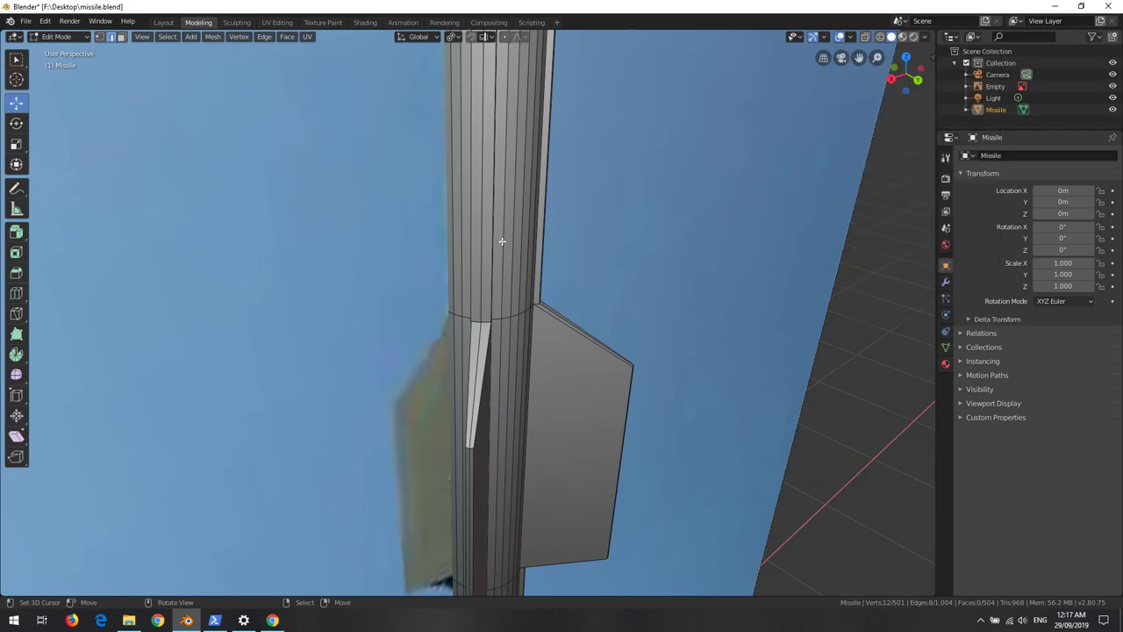
Step: Add a single lengthwise loop cut through the middle of the fin, leaving it unslid
{"action": "middle_click_drag", "start_coordinate": [502, 241], "coordinate": [443, 326]}
{"action": "scroll", "coordinate": [487, 377], "scroll_direction": "up", "scroll_amount": 3}
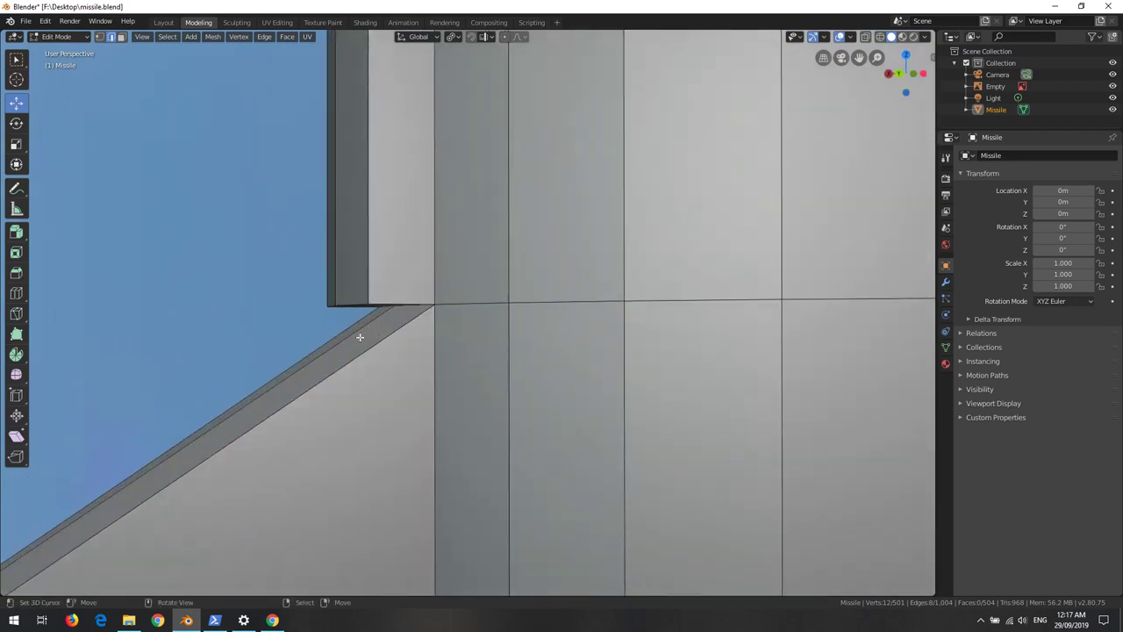
{"action": "scroll", "coordinate": [346, 341], "scroll_direction": "down", "scroll_amount": 3}
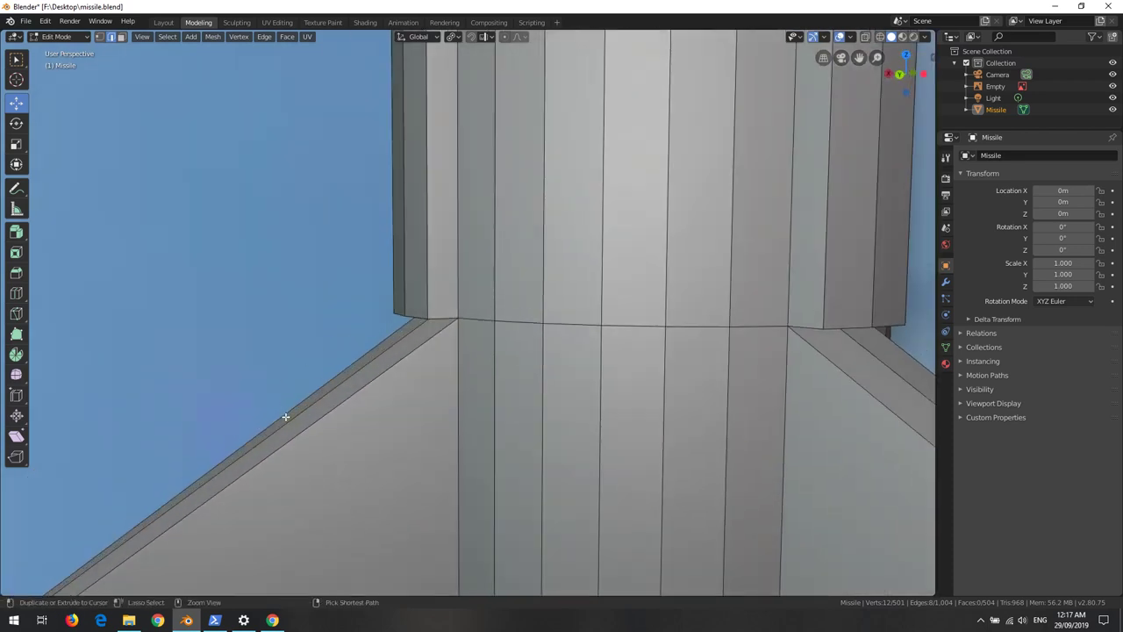
{"action": "key", "text": "ctrl+r"}
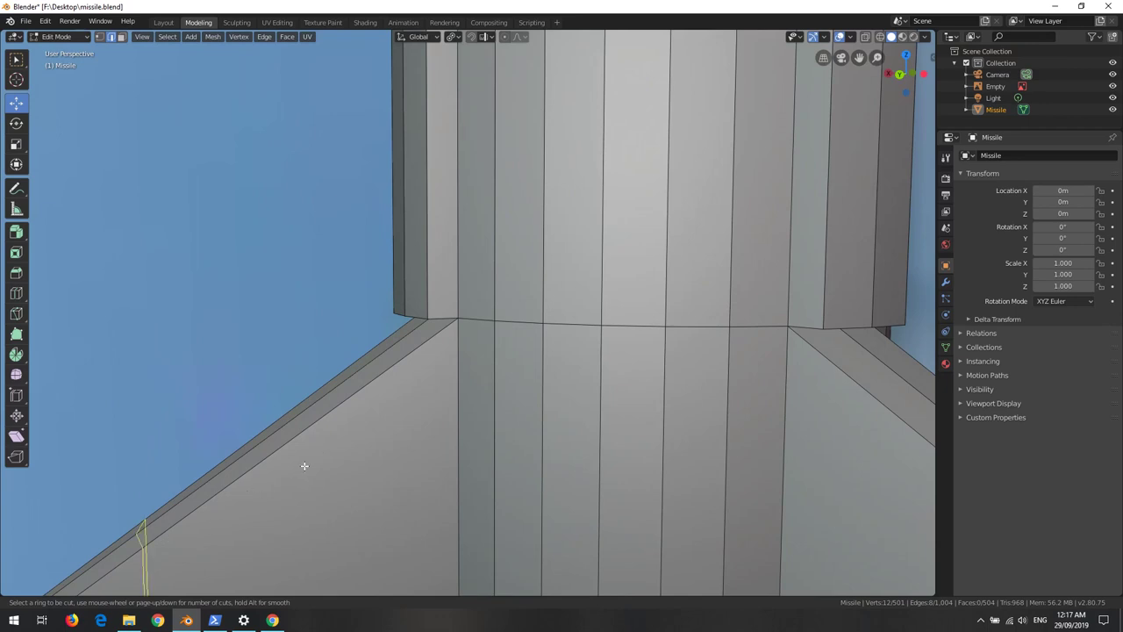
{"action": "key", "text": "Escape"}
{"action": "middle_click_drag", "start_coordinate": [303, 466], "coordinate": [439, 431]}
{"action": "key", "text": "ctrl+r"}
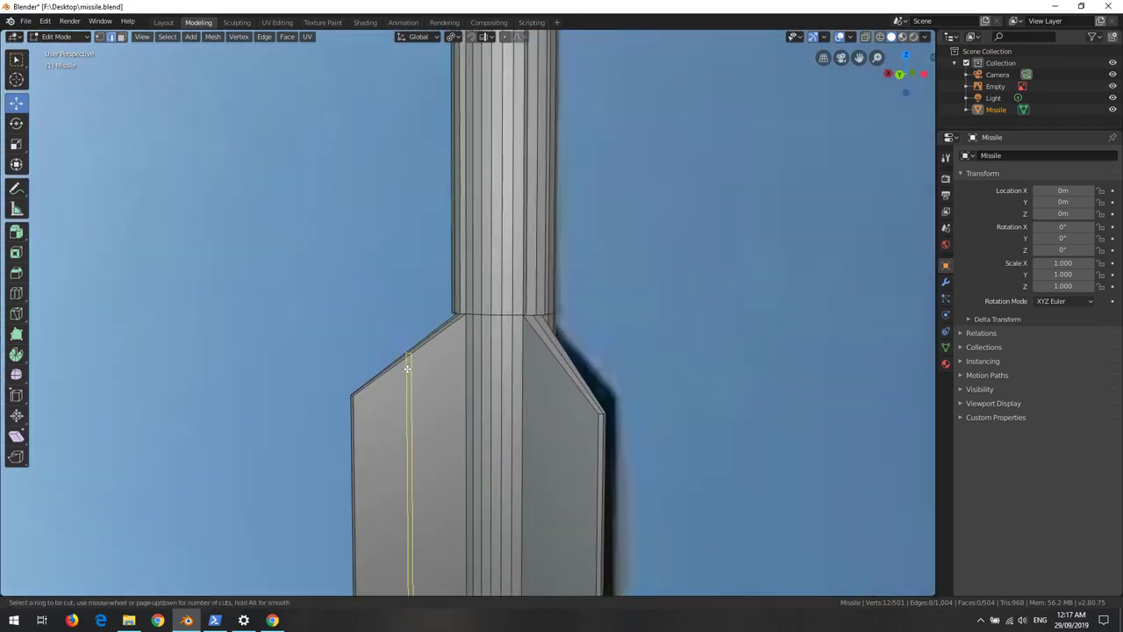
{"action": "left_click", "coordinate": [408, 369]}
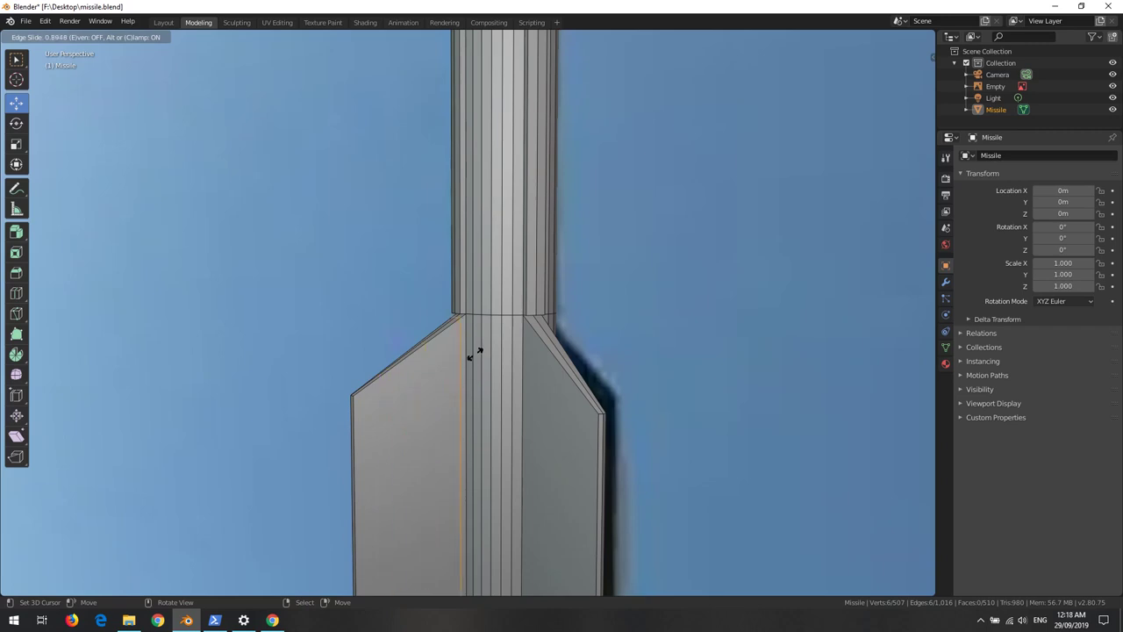
{"action": "type", "text": "0.9"}
{"action": "key", "text": "Escape"}
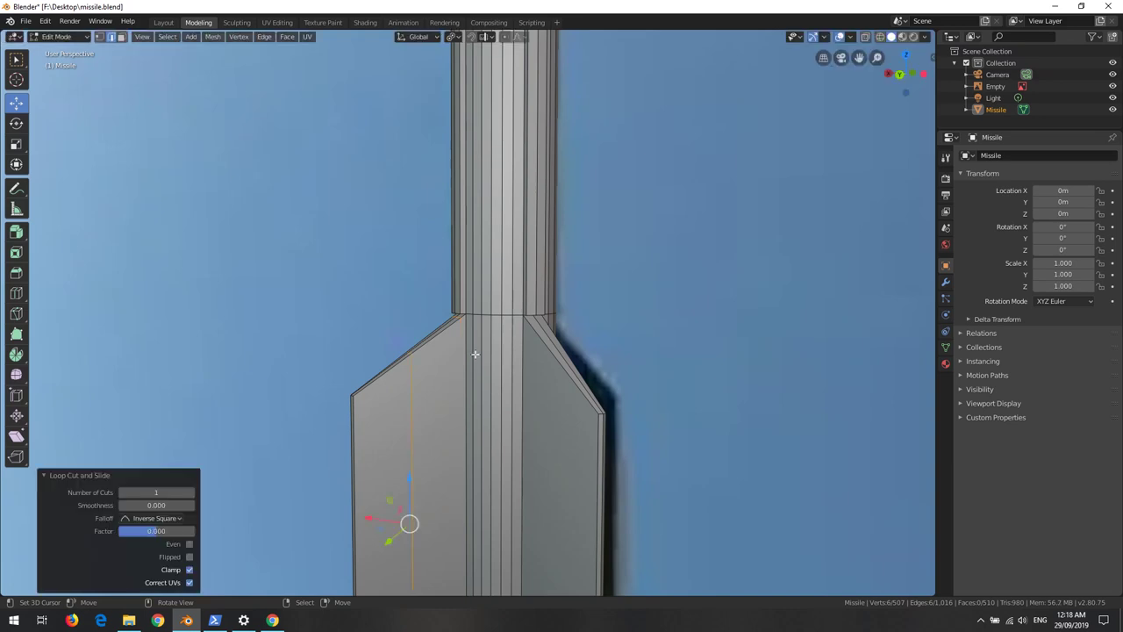
Step: Try sliding the new fin loop toward the missile body, judging its position against the strip in orthographic top view
{"action": "key", "text": "g"}
{"action": "key", "text": "g"}
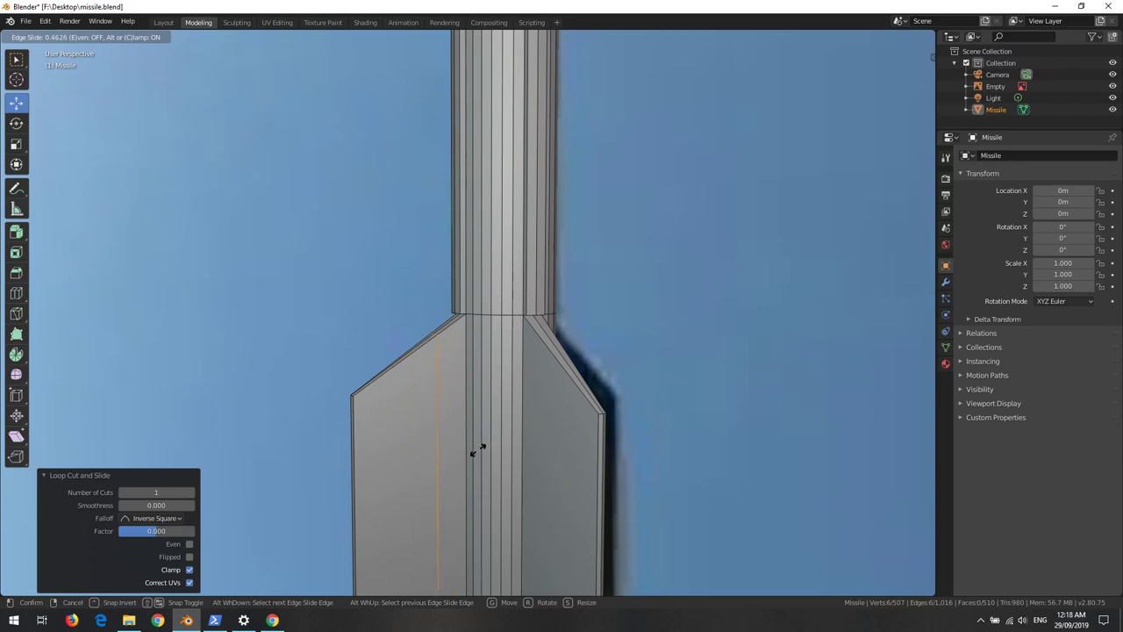
{"action": "key", "text": "Escape"}
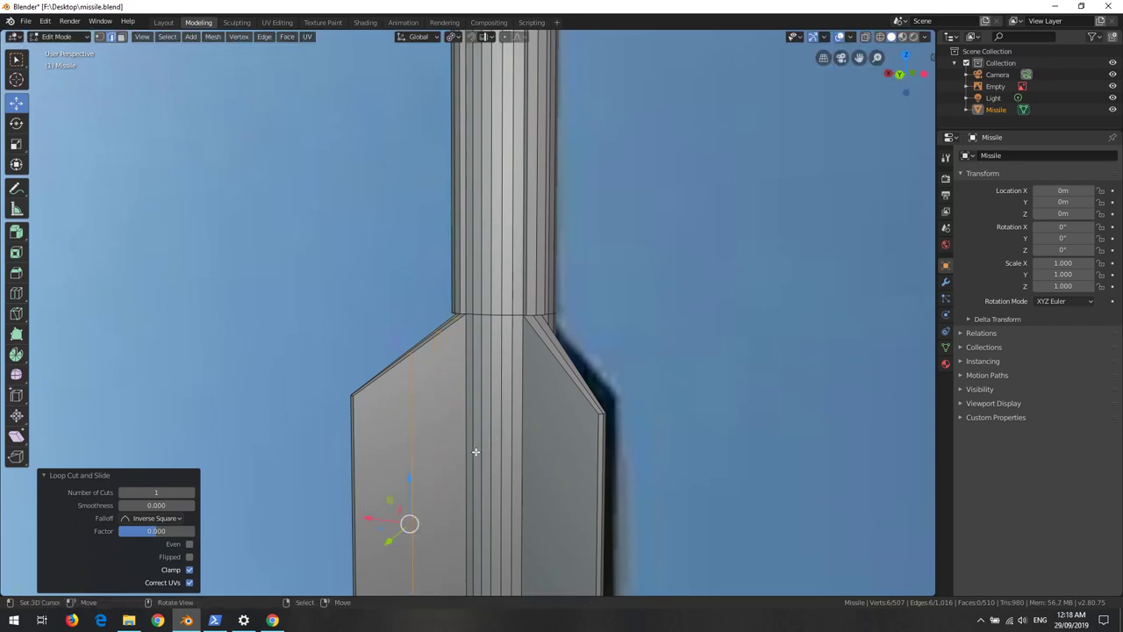
{"action": "key", "text": "KP_7"}
{"action": "scroll", "coordinate": [547, 245], "scroll_direction": "up", "scroll_amount": 5}
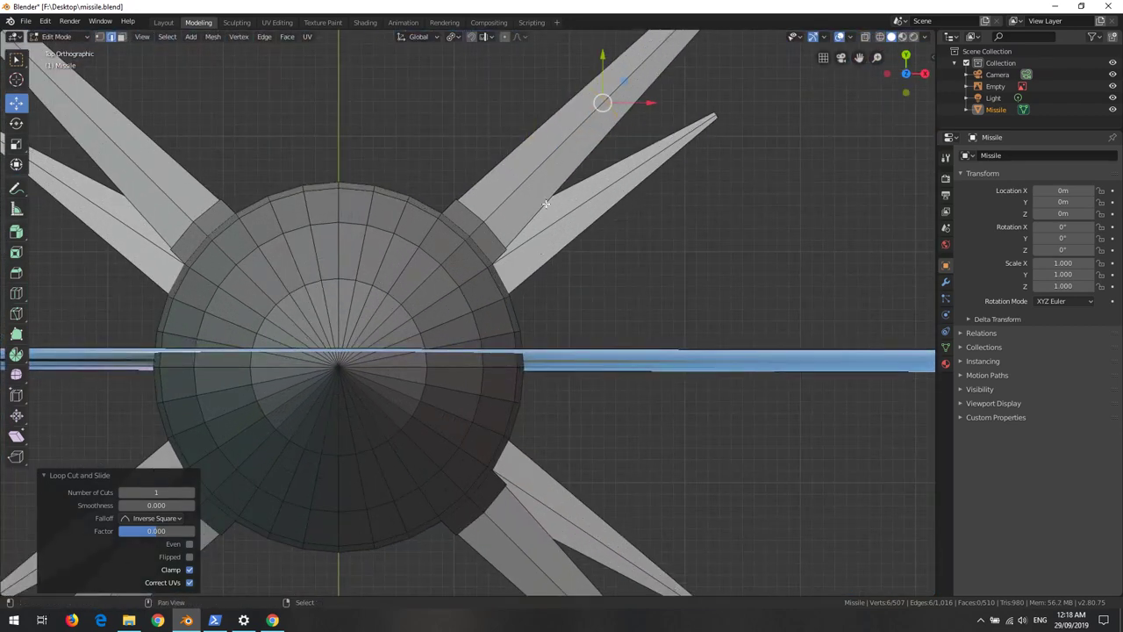
{"action": "middle_click_drag", "start_coordinate": [546, 204], "coordinate": [455, 332], "text": "shift"}
{"action": "key", "text": "g"}
{"action": "key", "text": "g"}
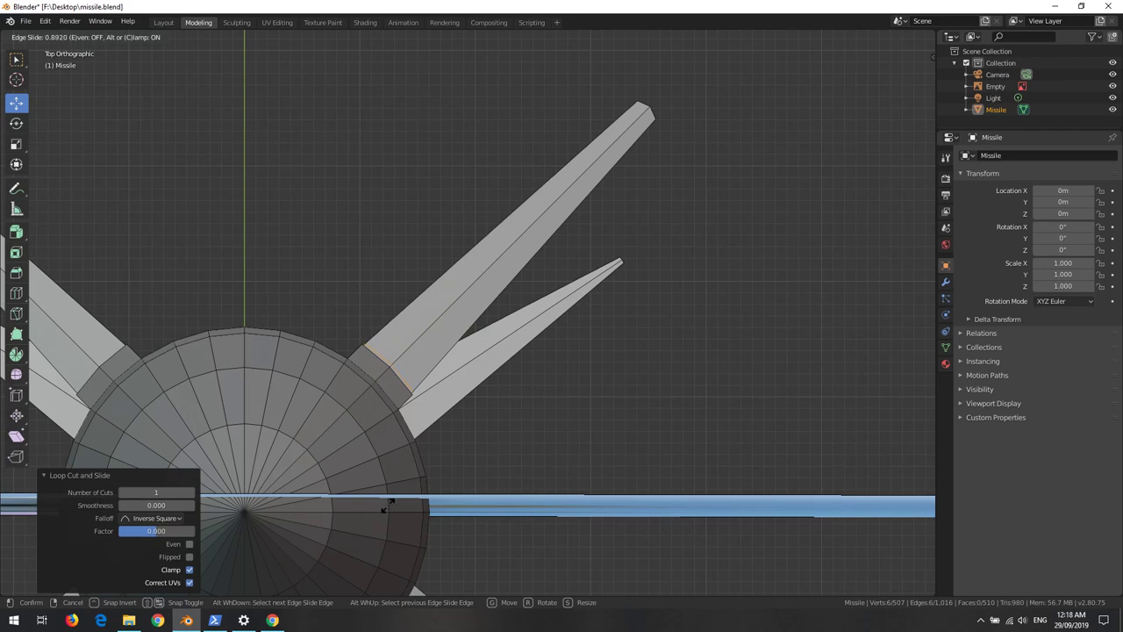
{"action": "right_click", "coordinate": [436, 462]}
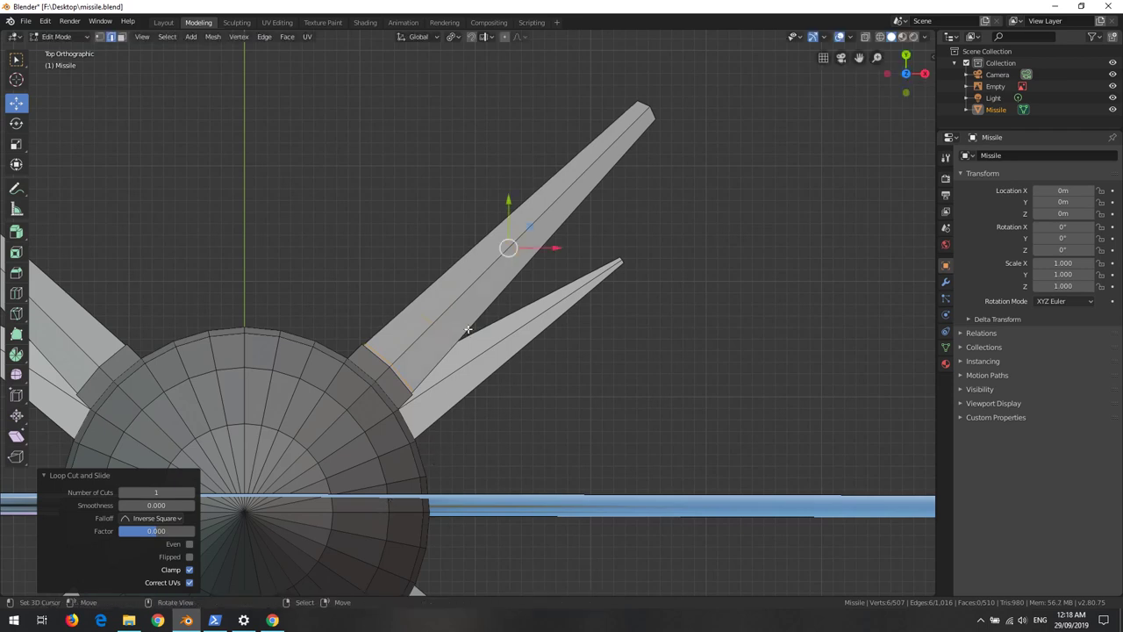
Step: Try sliding the fin loop to the strip's outer edge in wireframe shading
{"action": "scroll", "coordinate": [469, 331], "scroll_direction": "up", "scroll_amount": 2}
{"action": "key", "text": "z"}
{"action": "left_click", "coordinate": [389, 335]}
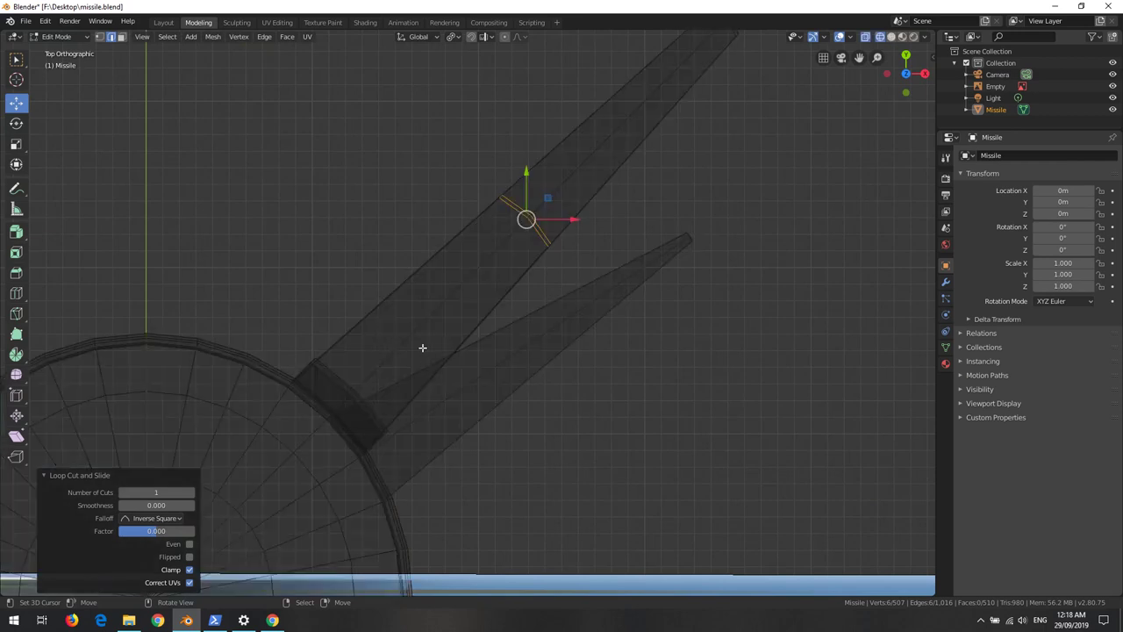
{"action": "key", "text": "g"}
{"action": "key", "text": "g"}
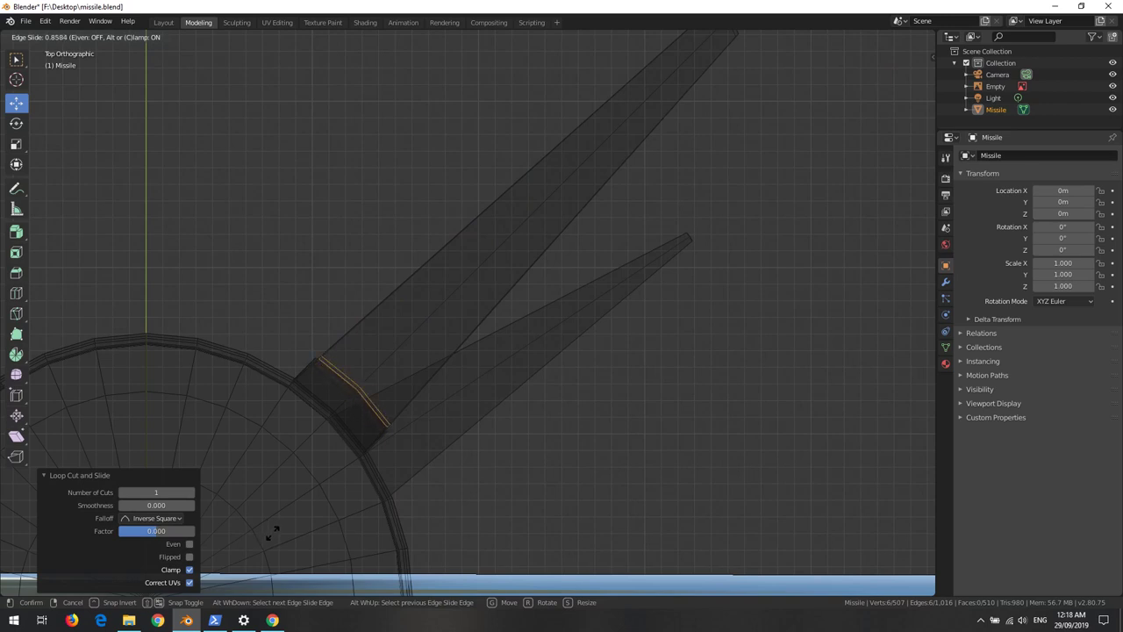
{"action": "right_click", "coordinate": [287, 524]}
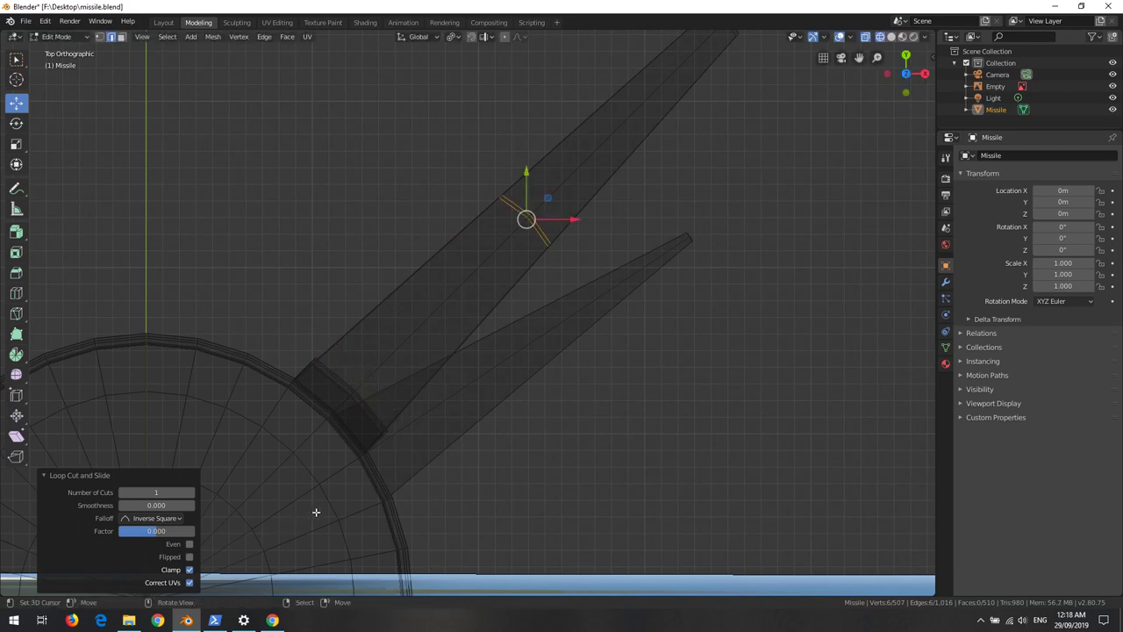
Step: Return to Solid shading and edge-slide the fin loop toward the missile body by a factor of 0.88 with Even enabled
{"action": "key", "text": "z"}
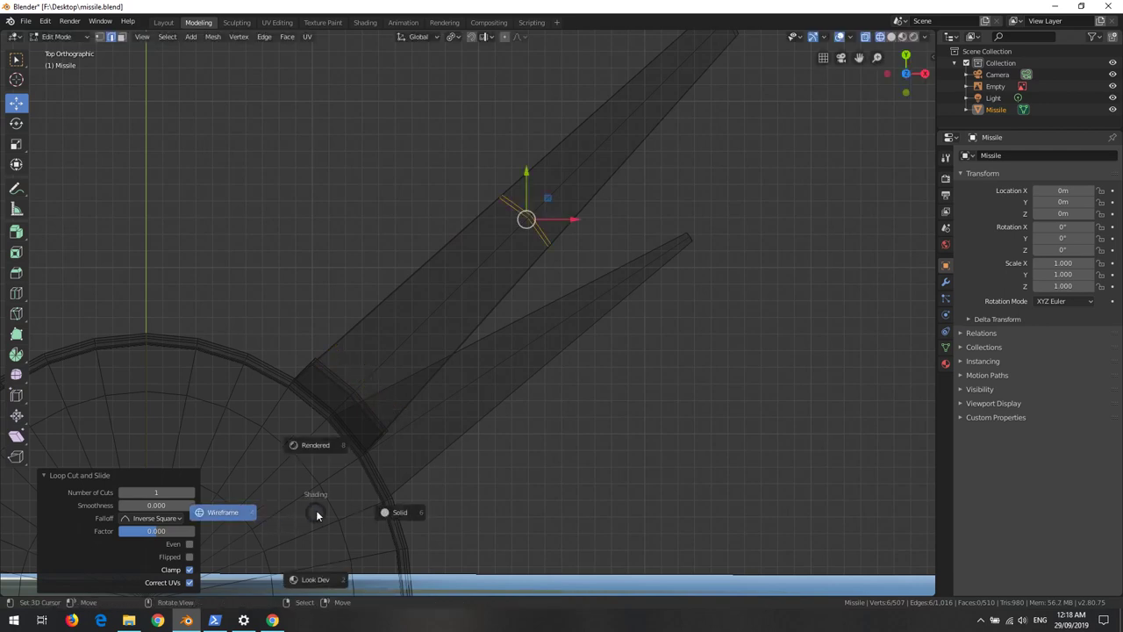
{"action": "left_click", "coordinate": [384, 516]}
{"action": "key", "text": "g"}
{"action": "key", "text": "g"}
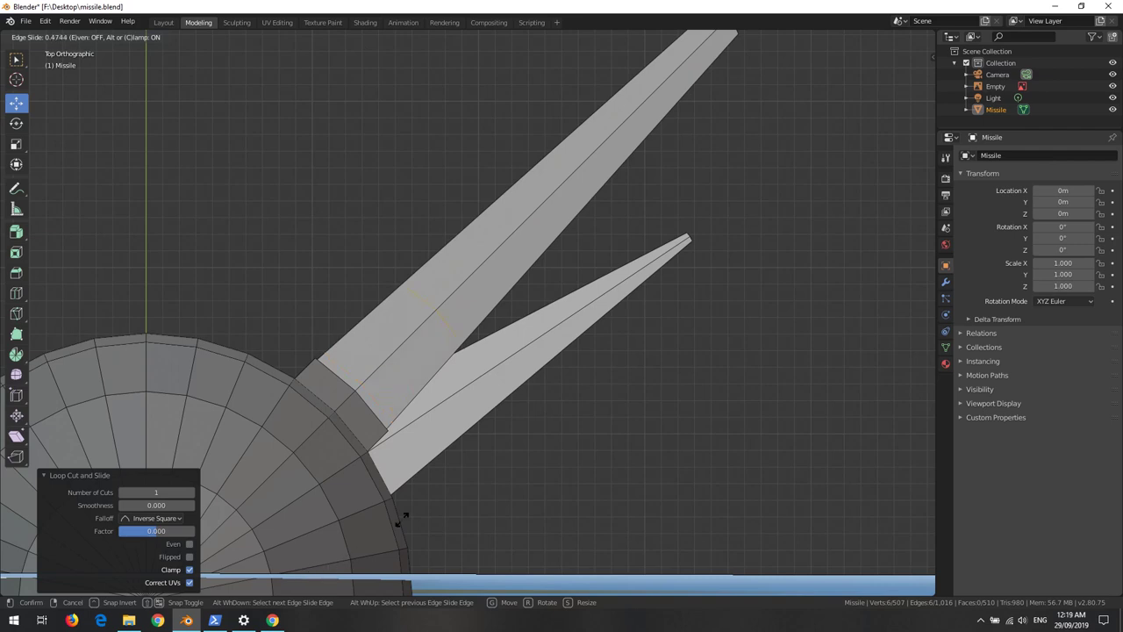
{"action": "type", "text": "0.88"}
{"action": "key", "text": "Return"}
{"action": "middle_click_drag", "start_coordinate": [411, 507], "coordinate": [288, 310]}
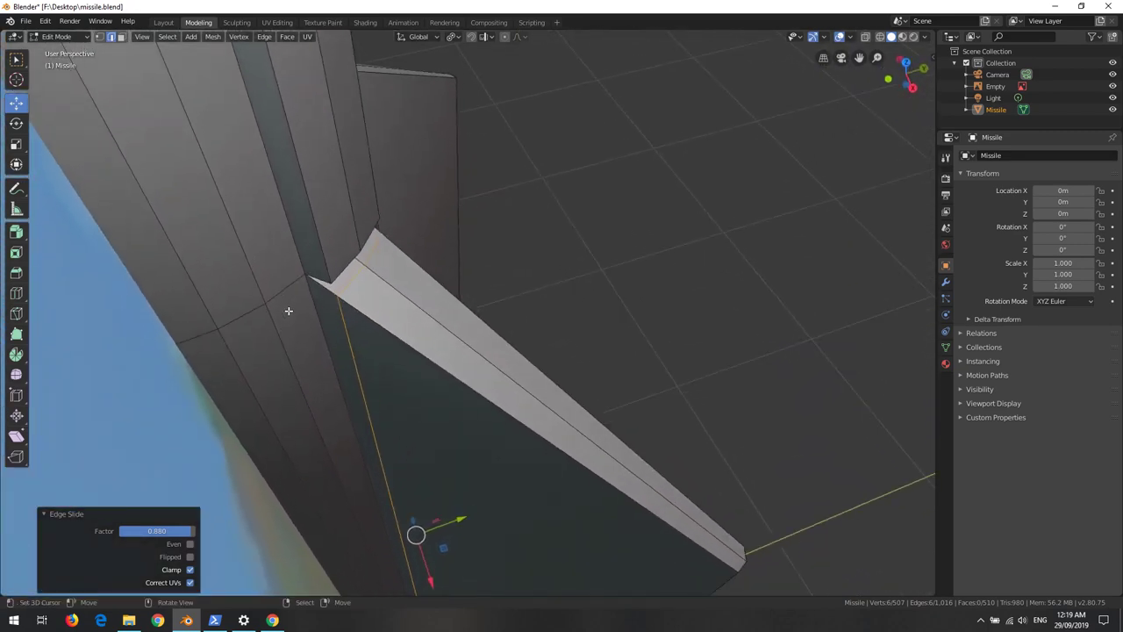
{"action": "left_click", "coordinate": [191, 544]}
Step: Examine how the slid fin loop lines up with the strip's outer edge in top view, wireframe and perspective
{"action": "middle_click_drag", "start_coordinate": [418, 358], "coordinate": [282, 372]}
{"action": "key", "text": "KP_7"}
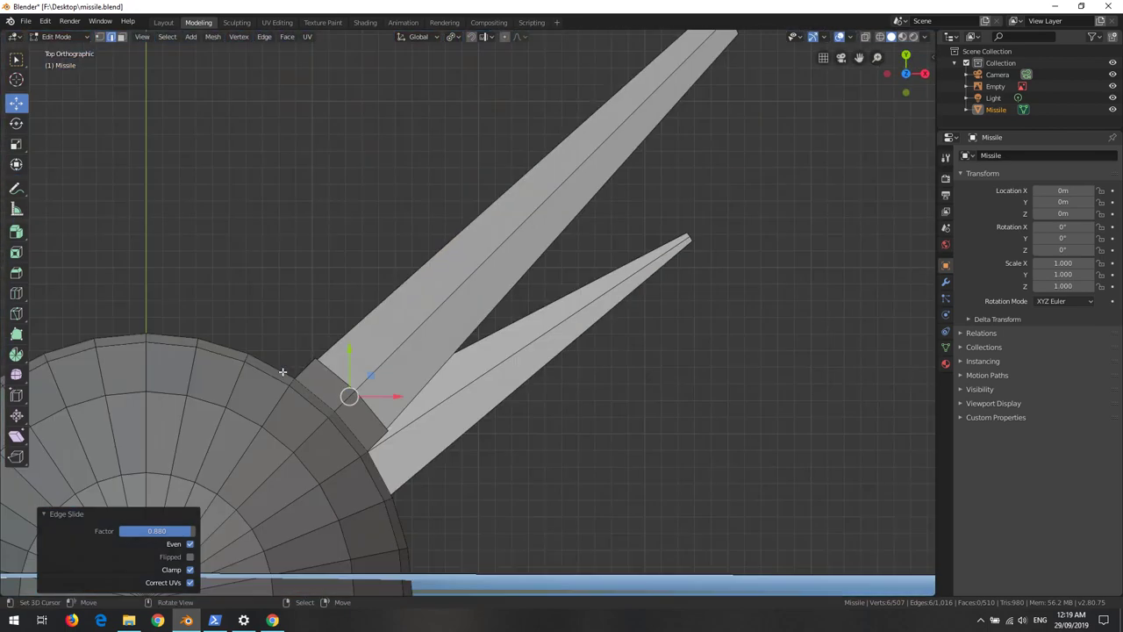
{"action": "scroll", "coordinate": [348, 394], "scroll_direction": "up", "scroll_amount": 5}
{"action": "scroll", "coordinate": [320, 338], "scroll_direction": "down", "scroll_amount": 3}
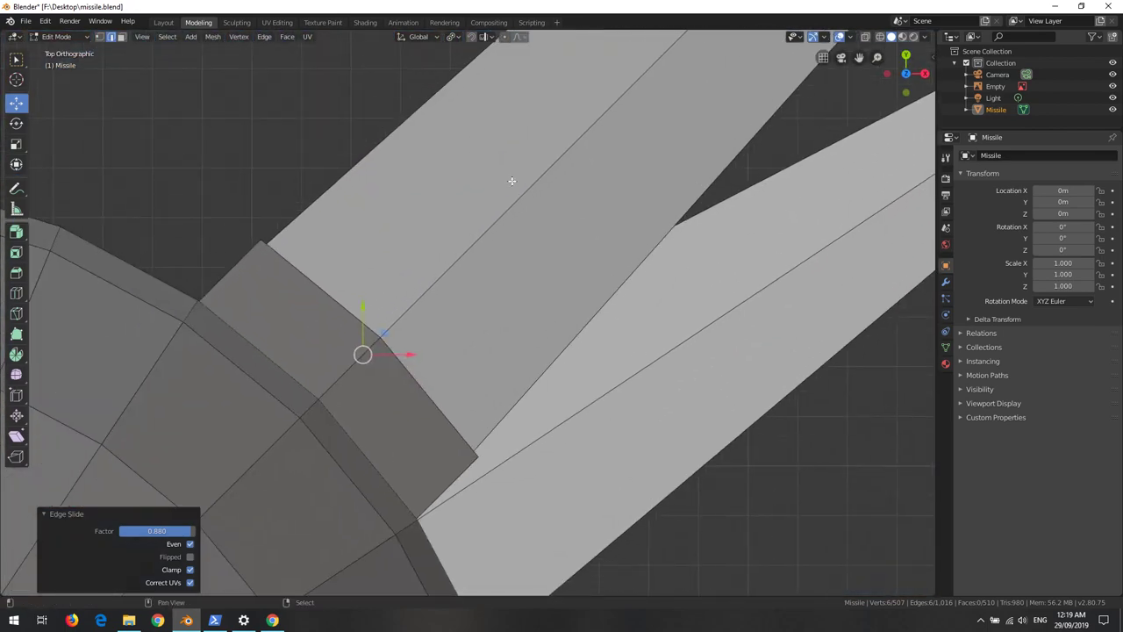
{"action": "key", "text": "z"}
{"action": "left_click", "coordinate": [449, 386]}
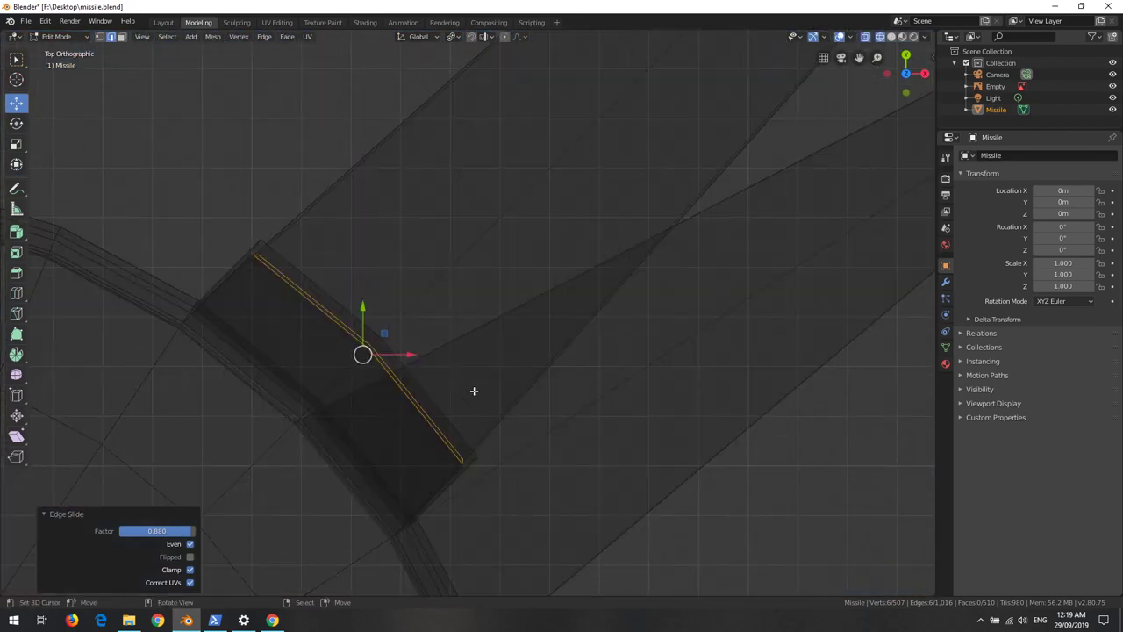
{"action": "key", "text": "z"}
{"action": "left_click", "coordinate": [531, 390]}
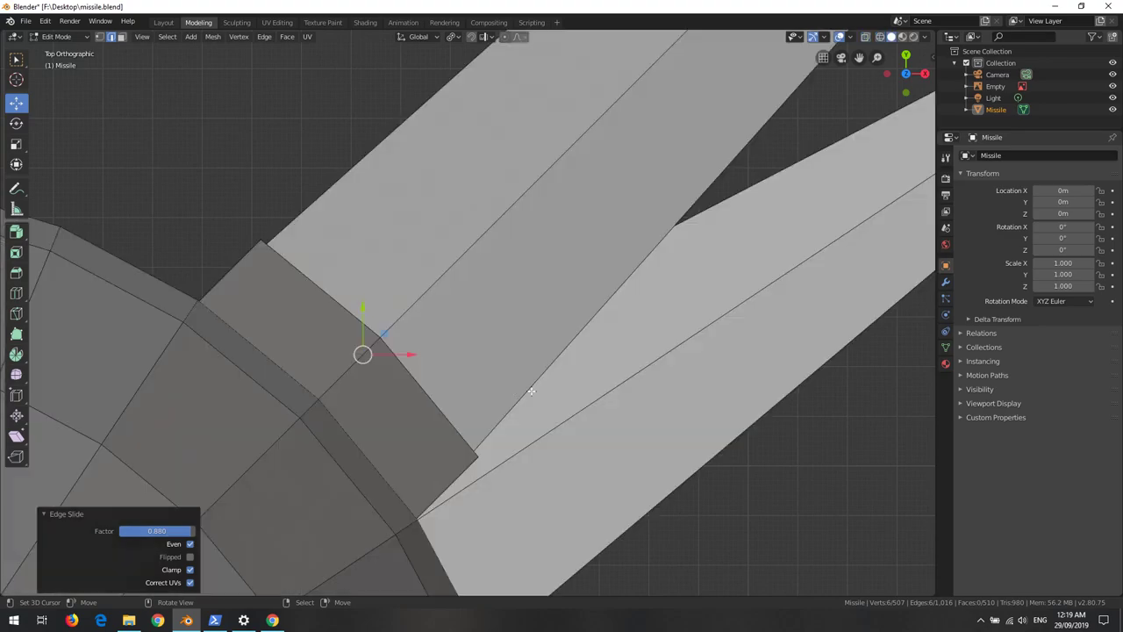
{"action": "middle_click_drag", "start_coordinate": [466, 392], "coordinate": [266, 314]}
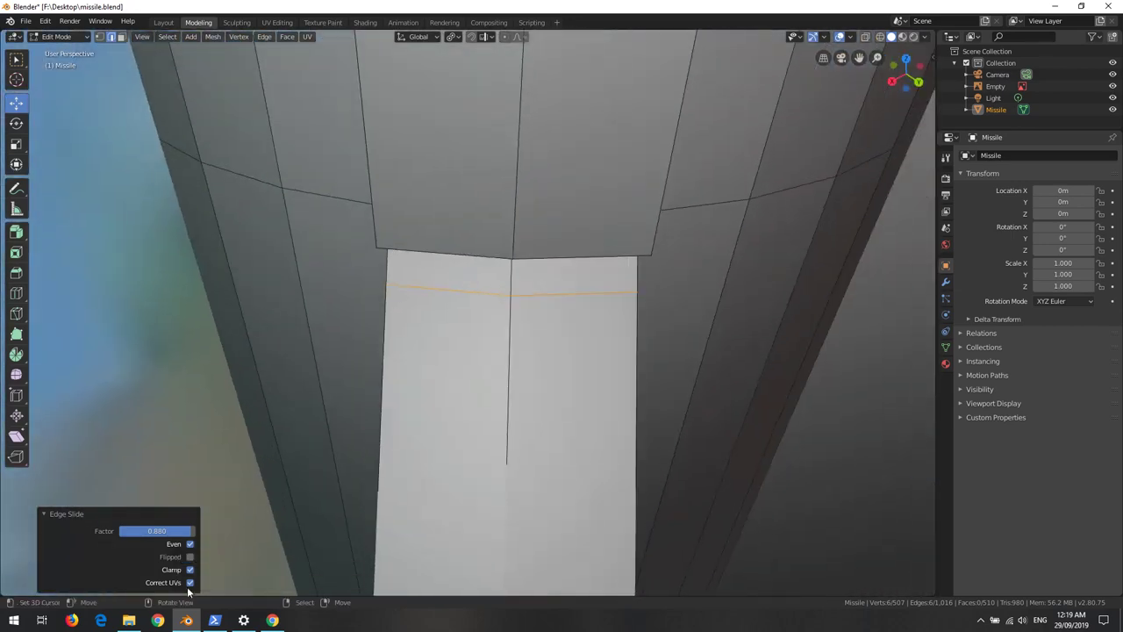
Step: Try an Edge Slide factor of 0.8 on the selected fin loop
{"action": "middle_click_drag", "start_coordinate": [470, 363], "coordinate": [331, 394]}
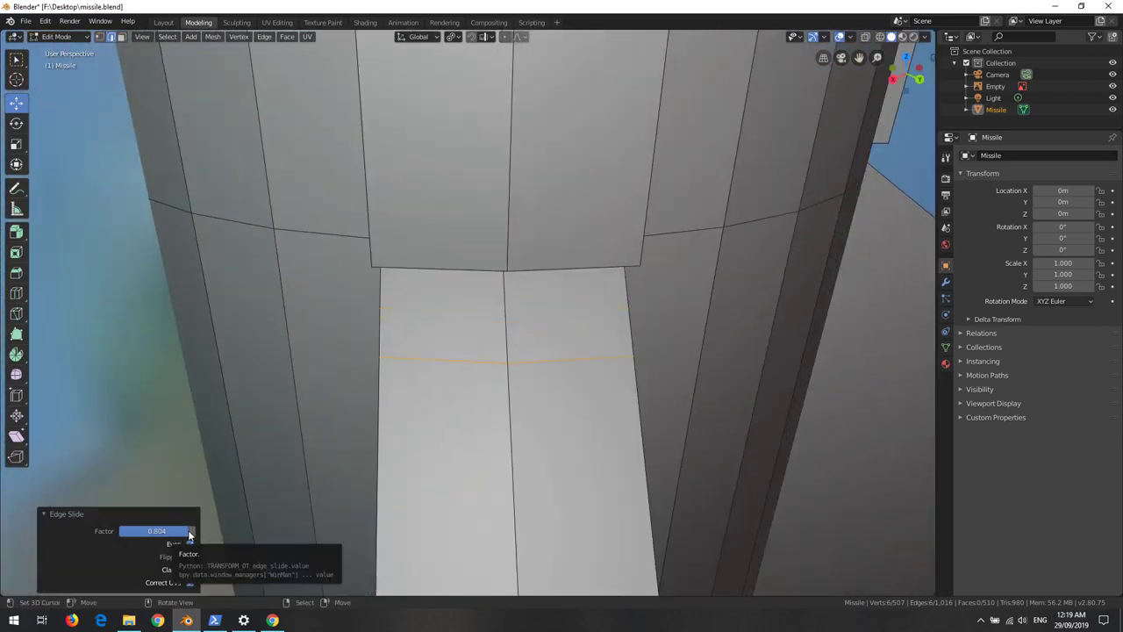
{"action": "double_click", "coordinate": [188, 531]}
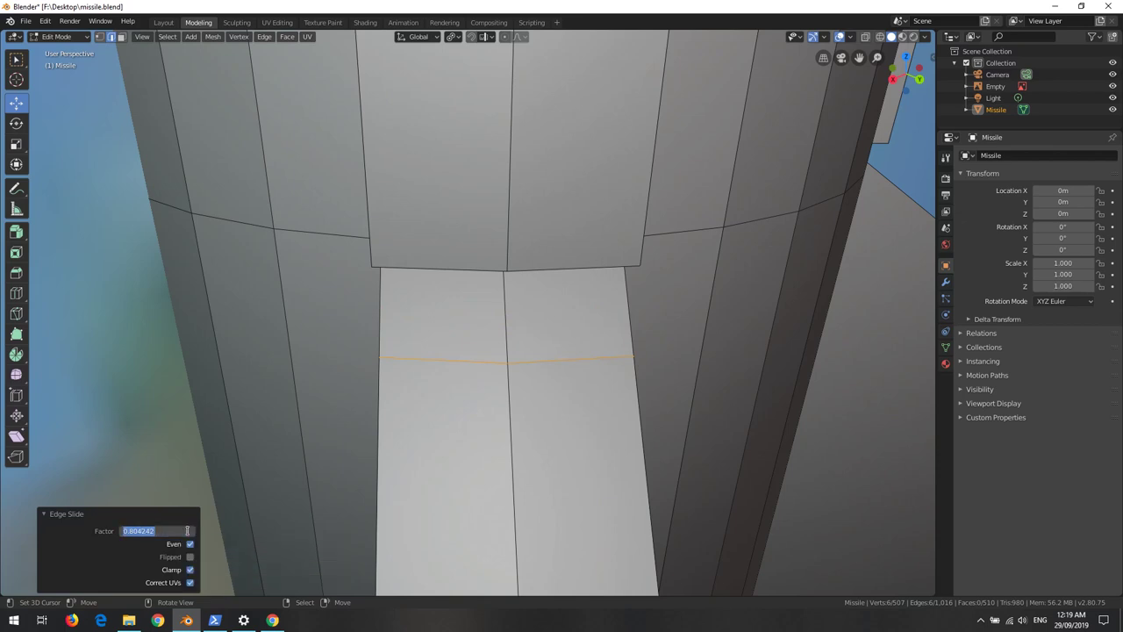
{"action": "type", "text": "0.8"}
{"action": "key", "text": "Return"}
Step: Examine how the slid fin loop lines up with the strip's end in top, back and perspective views
{"action": "key", "text": "KP_7"}
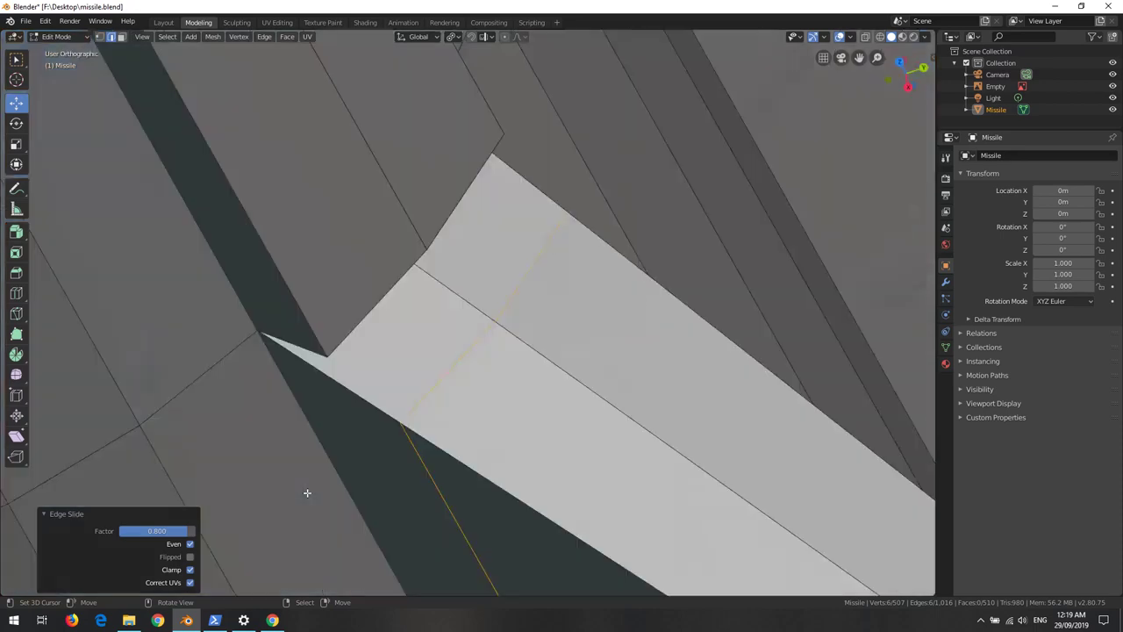
{"action": "scroll", "coordinate": [427, 375], "scroll_direction": "down", "scroll_amount": 5}
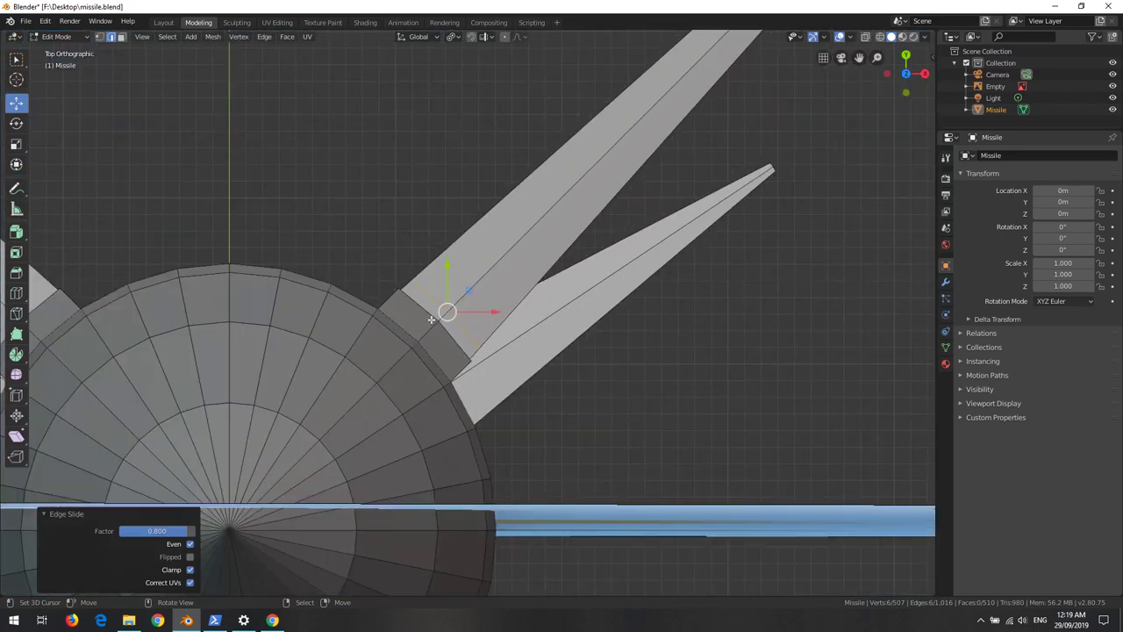
{"action": "middle_click_drag", "start_coordinate": [438, 353], "coordinate": [477, 262]}
{"action": "scroll", "coordinate": [478, 262], "scroll_direction": "down", "scroll_amount": 5}
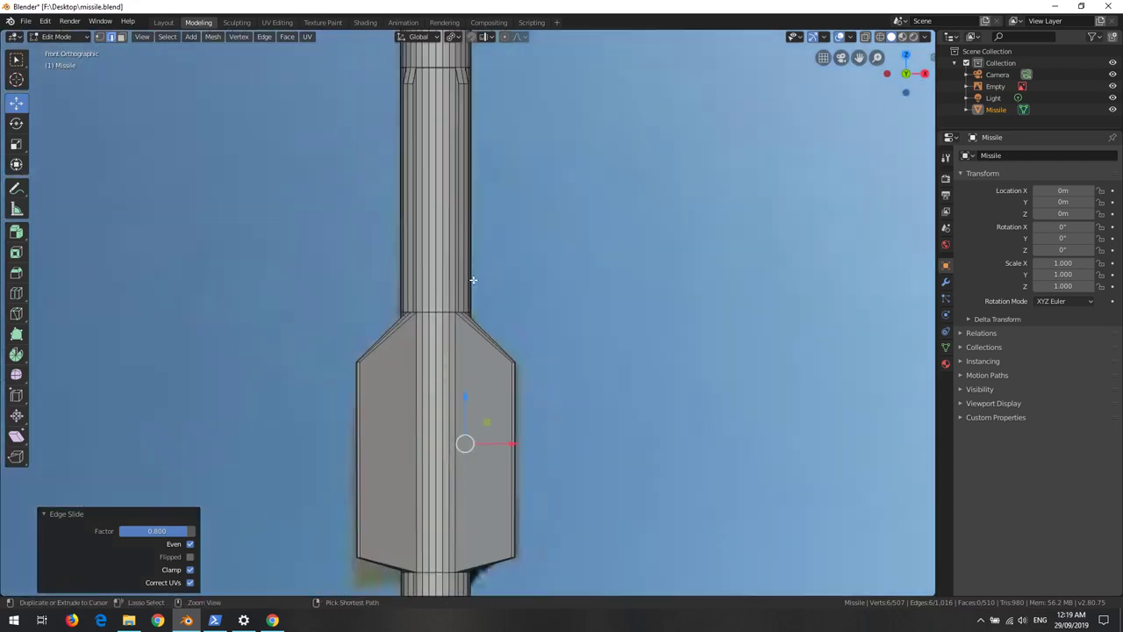
{"action": "key", "text": "ctrl+KP_1"}
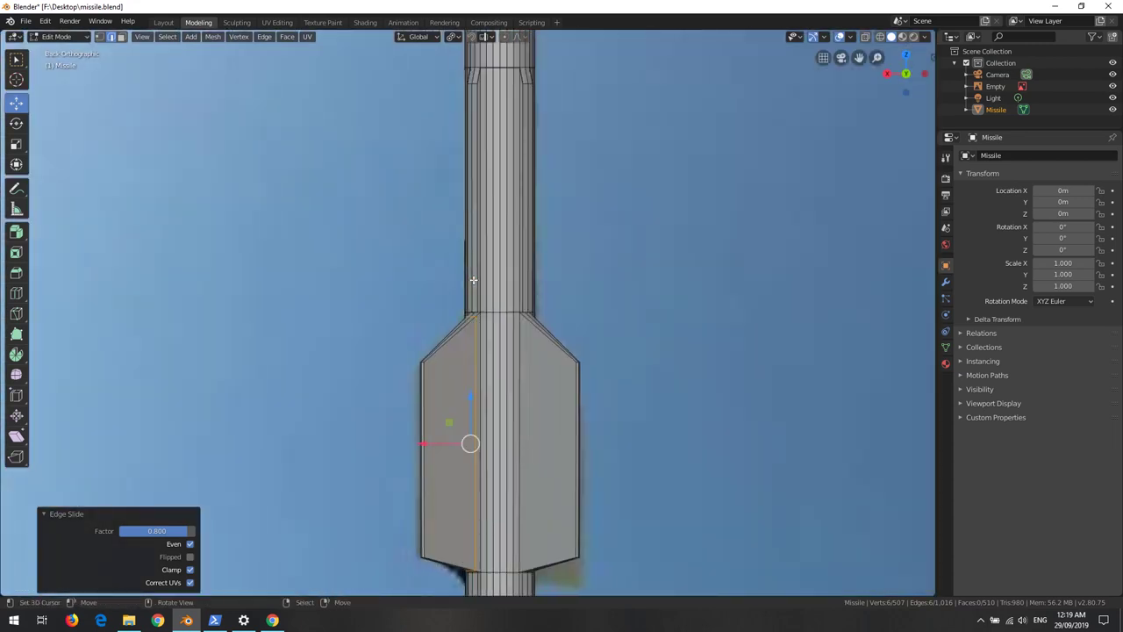
{"action": "scroll", "coordinate": [533, 368], "scroll_direction": "up", "scroll_amount": 10}
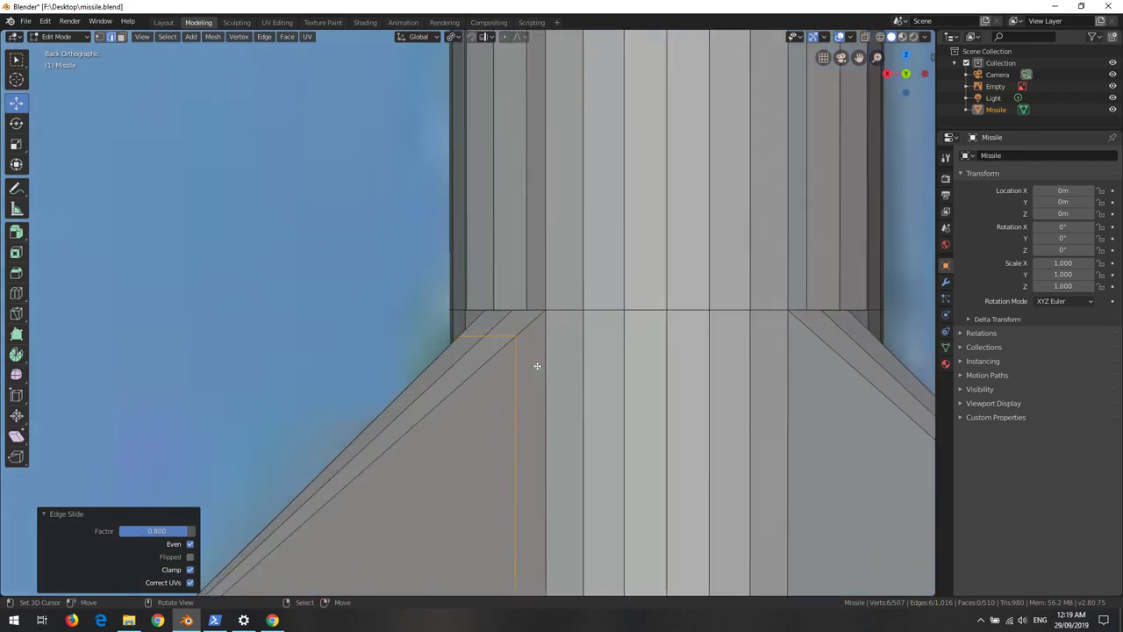
{"action": "middle_click_drag", "start_coordinate": [574, 326], "coordinate": [447, 225], "text": "shift"}
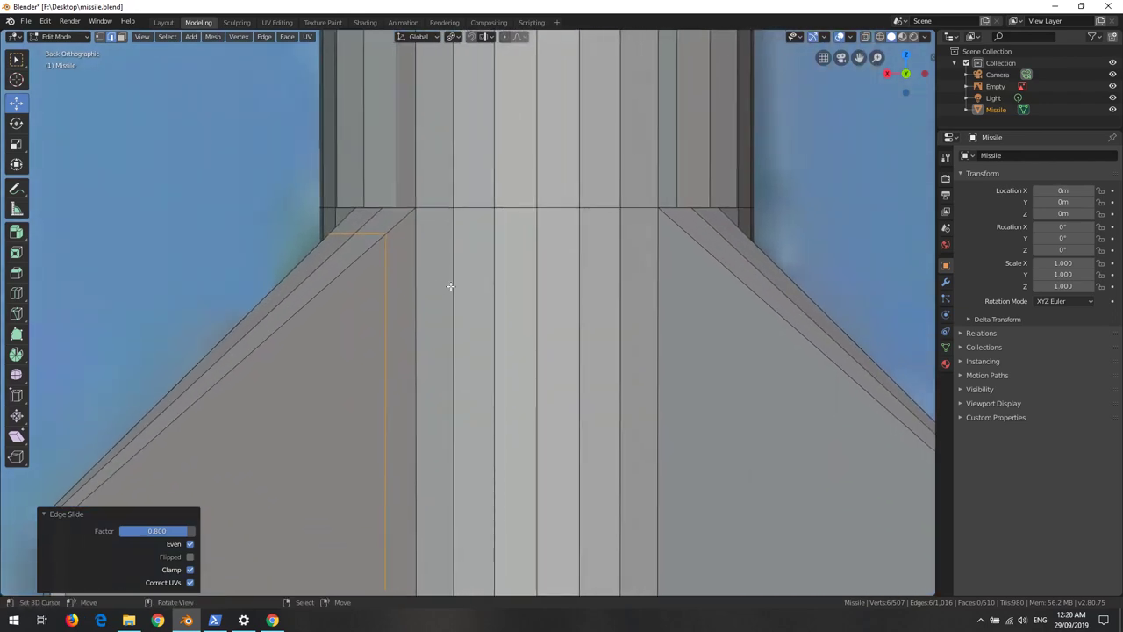
{"action": "middle_click_drag", "start_coordinate": [492, 296], "coordinate": [434, 288]}
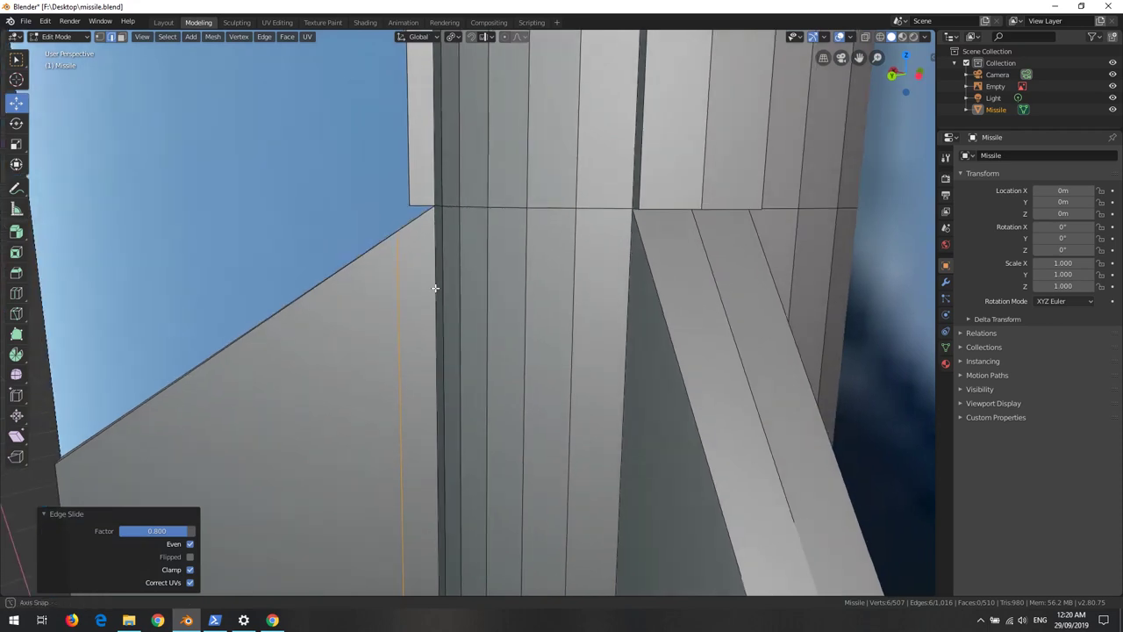
Step: Set the fin loop's Edge Slide factor to 0.9
{"action": "left_click_drag", "start_coordinate": [162, 531], "coordinate": [169, 530]}
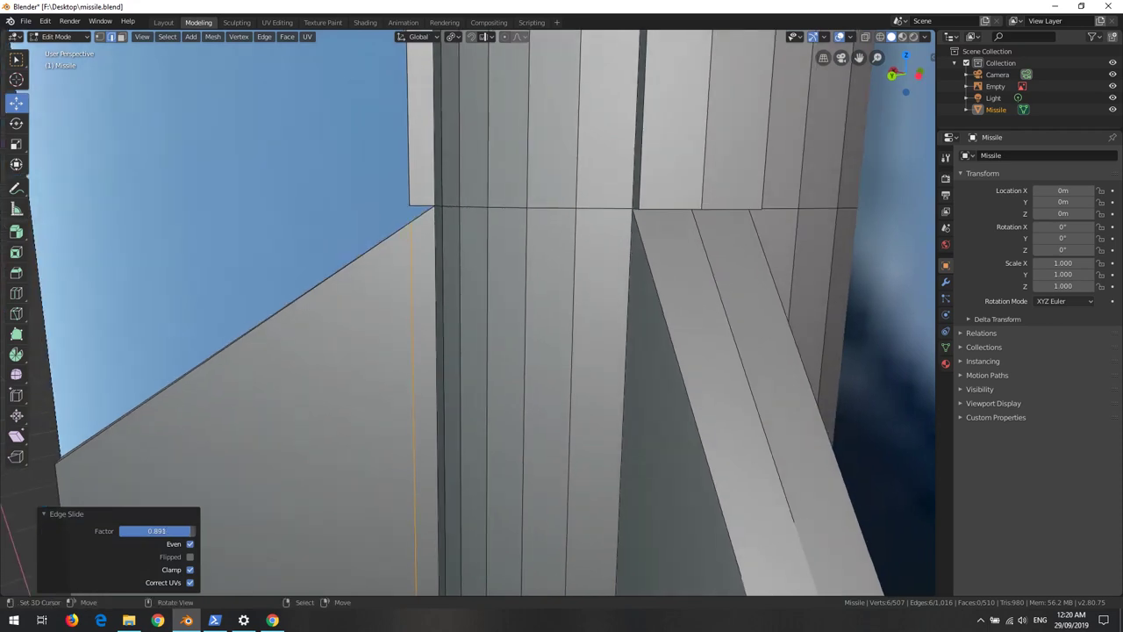
{"action": "left_click", "coordinate": [180, 532]}
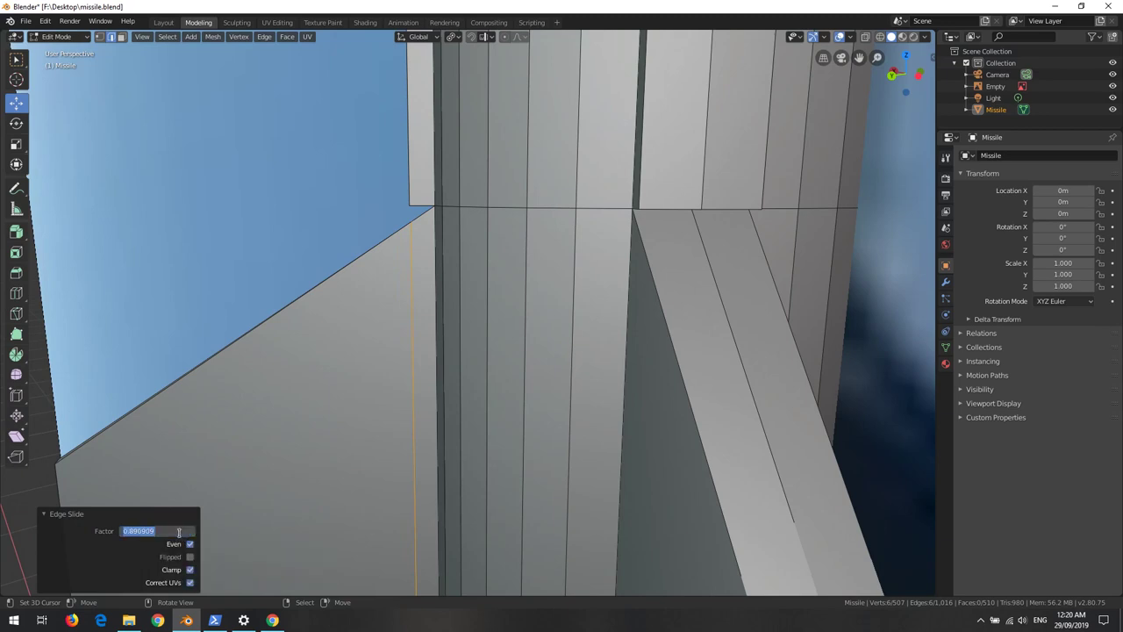
{"action": "type", "text": "0.9"}
{"action": "key", "text": "Return"}
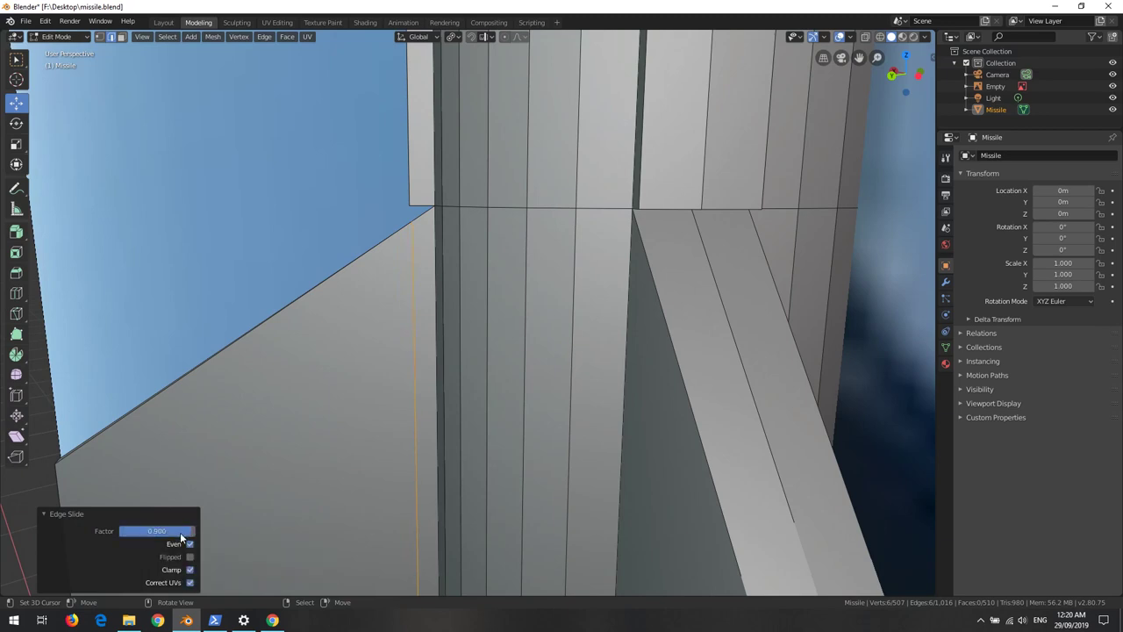
Step: In vertex select mode, merge the strip's inner end vertex into the fin loop's adjacent corner vertex using At Last
{"action": "middle_click_drag", "start_coordinate": [506, 244], "coordinate": [619, 318]}
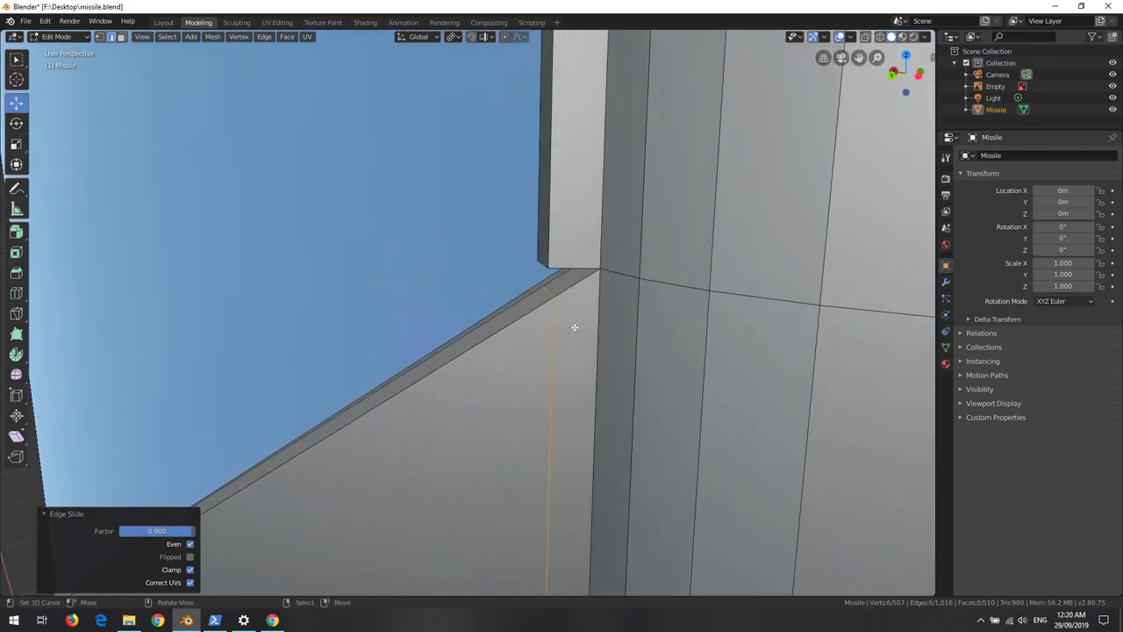
{"action": "middle_click_drag", "start_coordinate": [570, 282], "coordinate": [479, 234]}
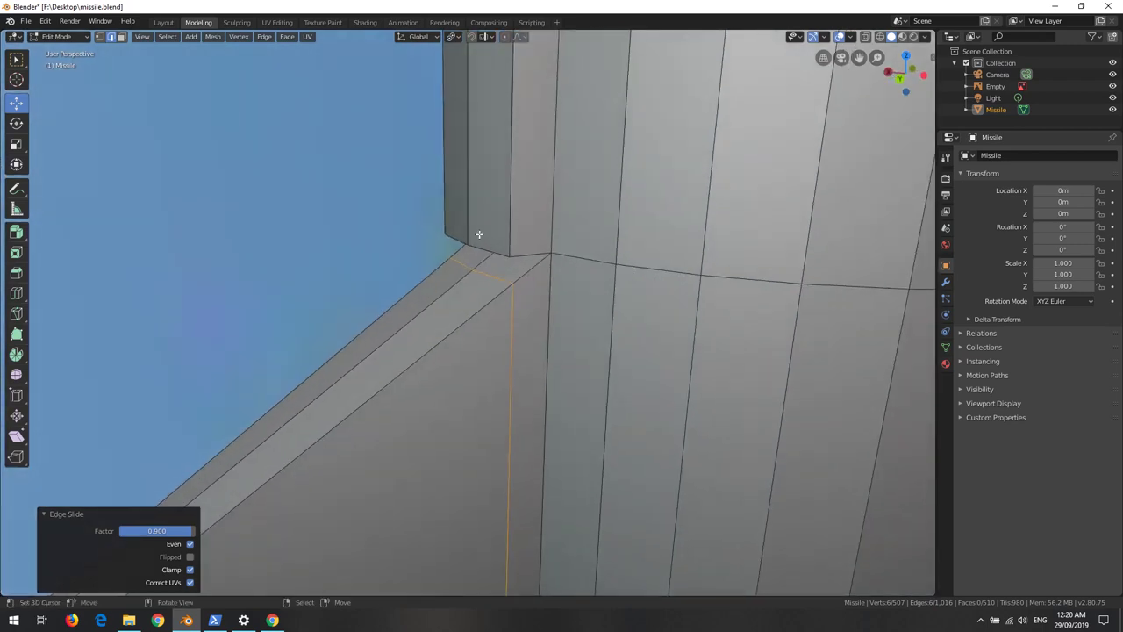
{"action": "left_click", "coordinate": [101, 36]}
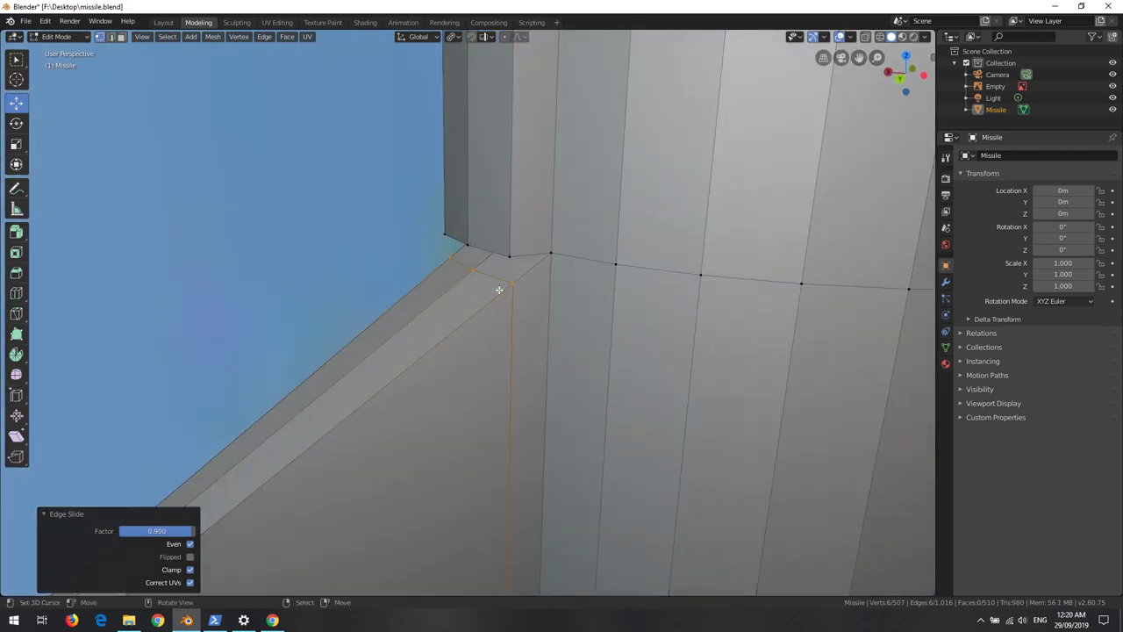
{"action": "left_click", "coordinate": [513, 255]}
{"action": "left_click", "coordinate": [516, 282], "text": "shift"}
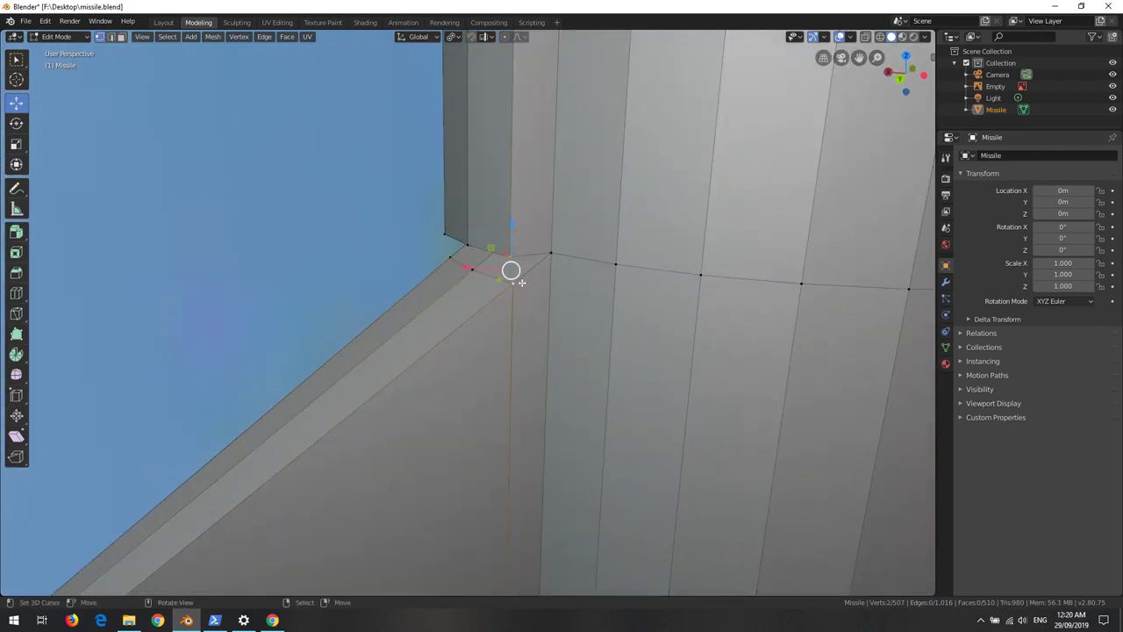
{"action": "key", "text": "m"}
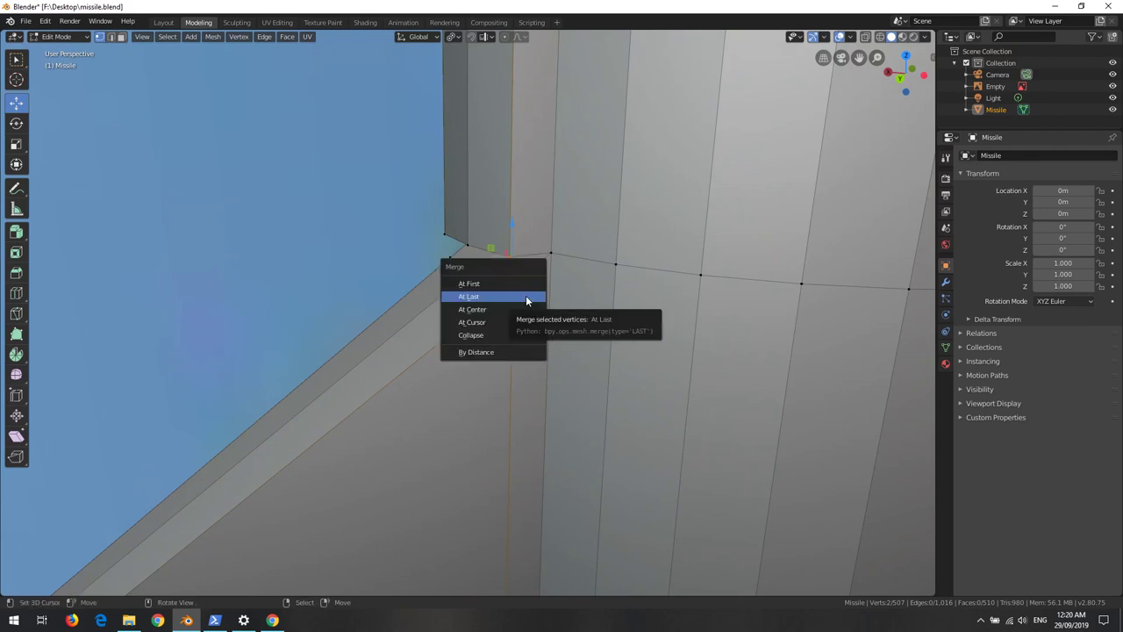
{"action": "left_click", "coordinate": [526, 295]}
Step: Merge the strip's middle and outer end vertices into the matching fin loop vertices using At Last
{"action": "left_click", "coordinate": [469, 238]}
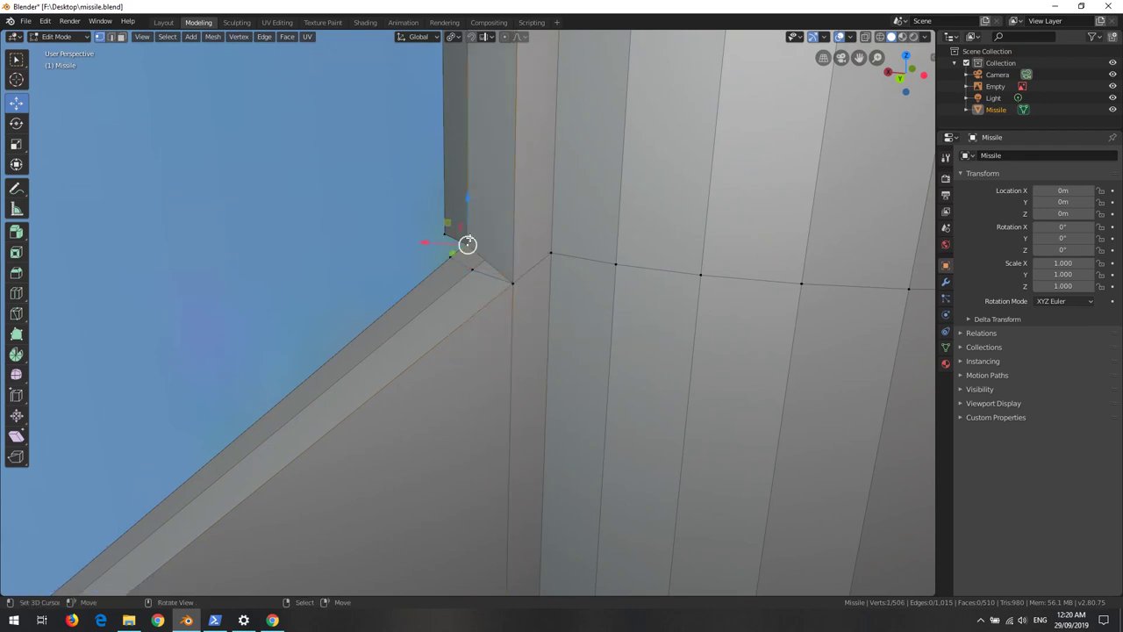
{"action": "key", "text": "space"}
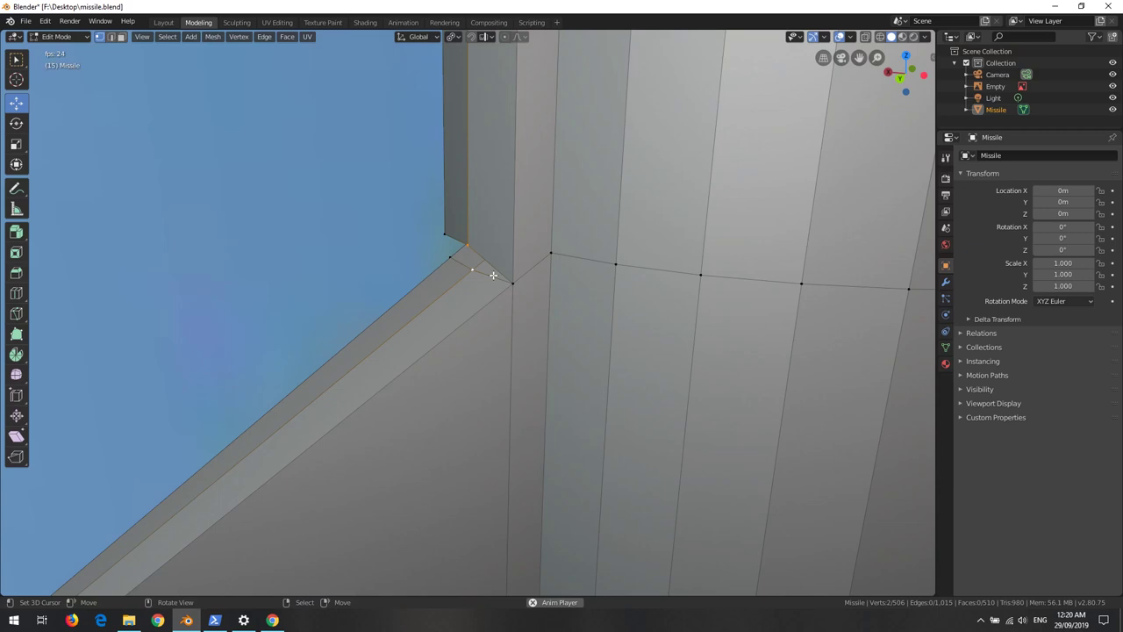
{"action": "key", "text": "m"}
{"action": "left_click", "coordinate": [497, 276]}
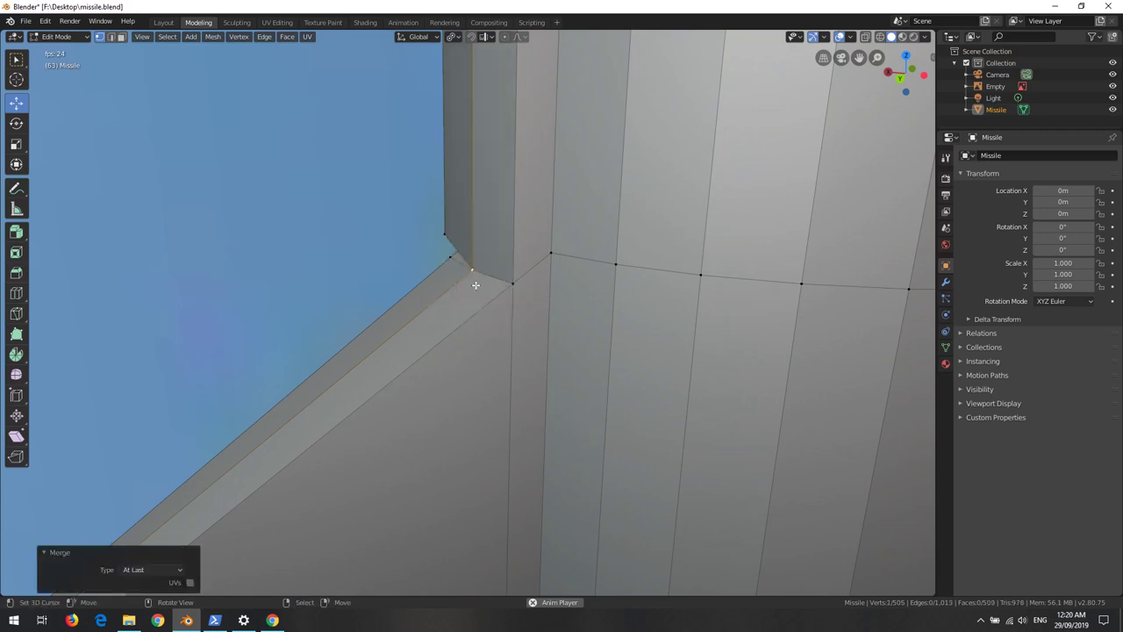
{"action": "left_click", "coordinate": [439, 244]}
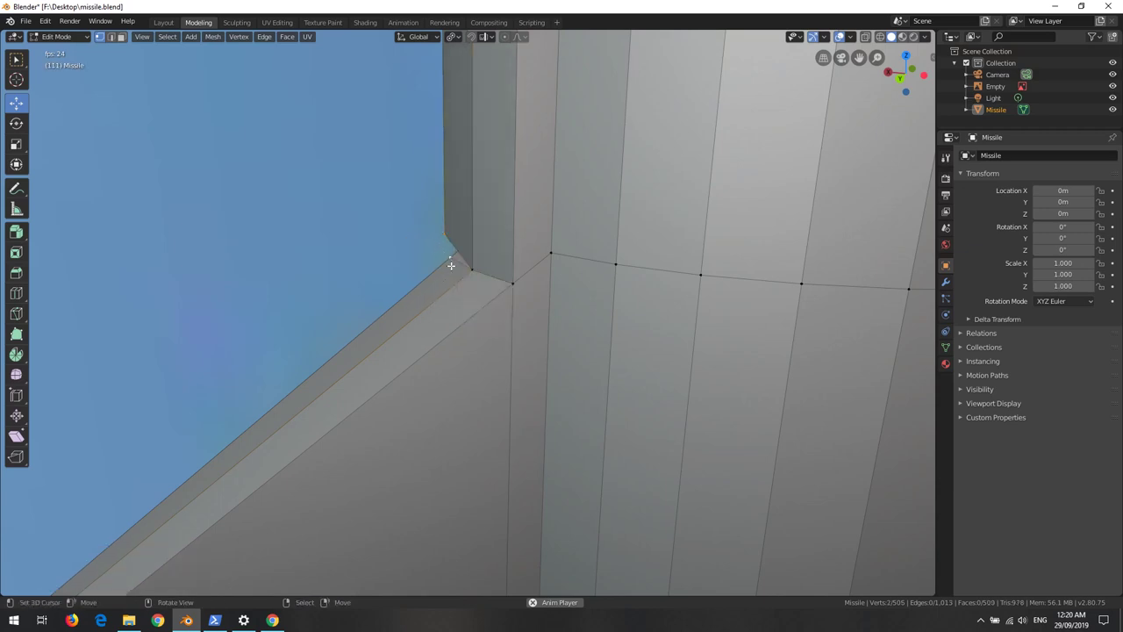
{"action": "key", "text": "m"}
{"action": "left_click", "coordinate": [451, 265]}
Step: Add one vertical loop cut to the next fin, sliding it toward the missile body by a factor of 0.9 with Even enabled
{"action": "middle_click_drag", "start_coordinate": [451, 265], "coordinate": [434, 324]}
{"action": "key", "text": "ctrl+r"}
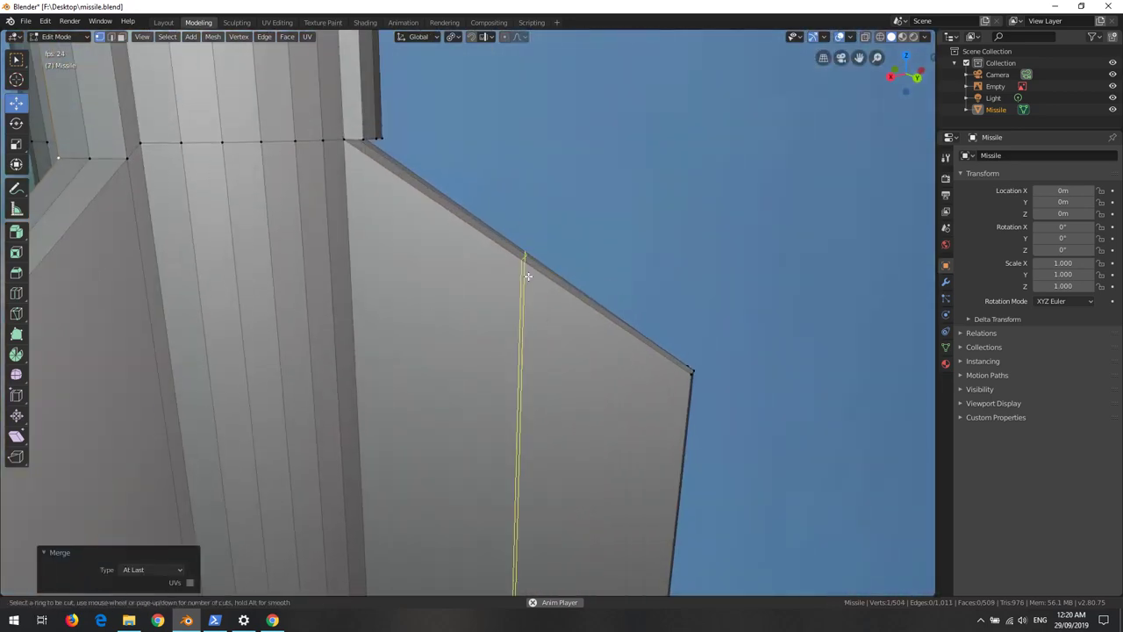
{"action": "left_click", "coordinate": [528, 276]}
{"action": "left_click", "coordinate": [453, 243]}
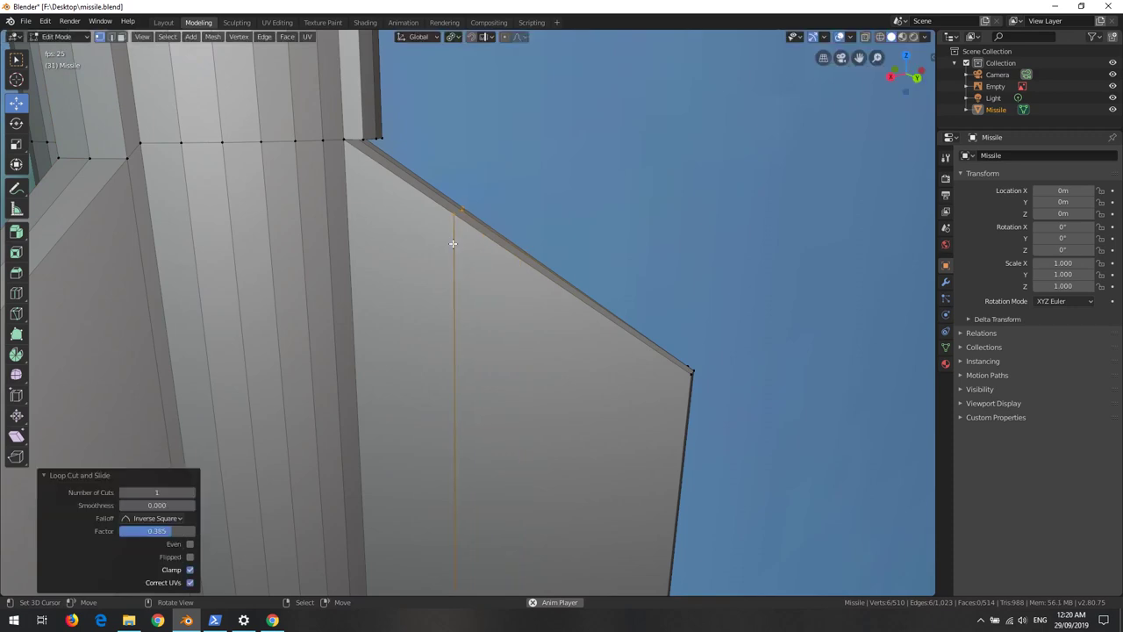
{"action": "left_click", "coordinate": [181, 532]}
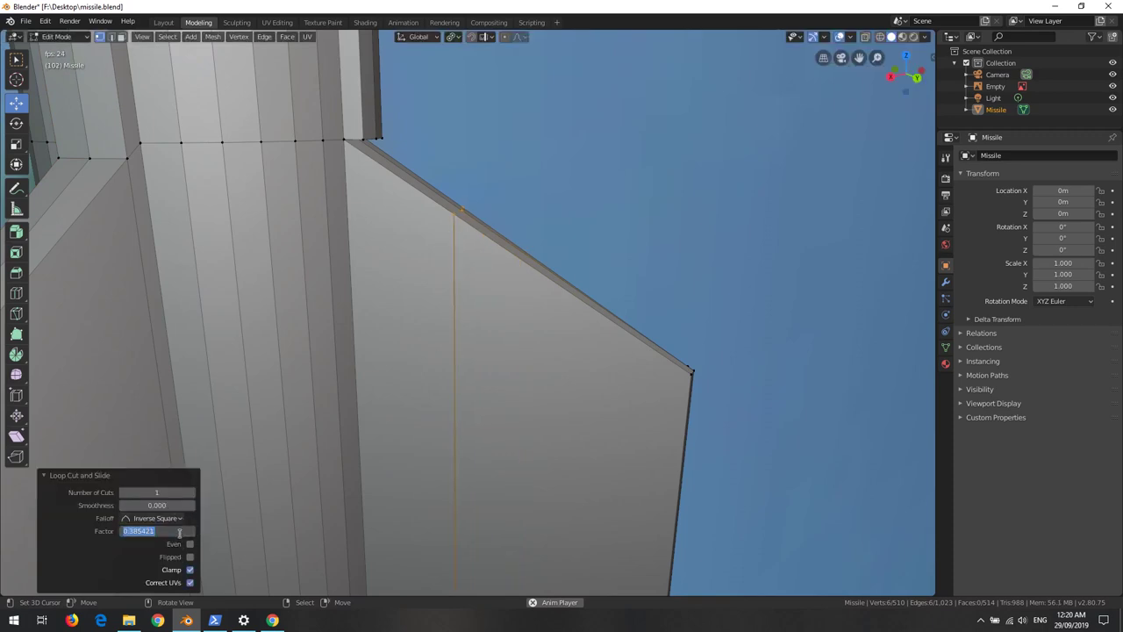
{"action": "key", "text": "Return"}
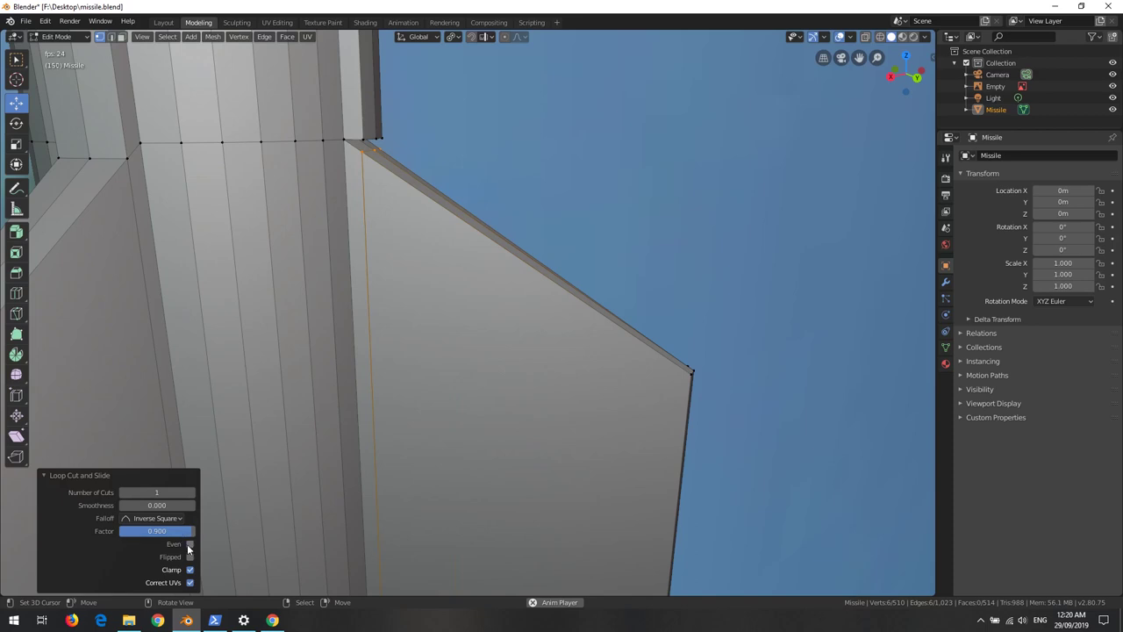
{"action": "left_click", "coordinate": [190, 544]}
Step: Merge the inner end vertex of the strip above this second fin into the new loop's corner vertex using At Last
{"action": "middle_click_drag", "start_coordinate": [401, 139], "coordinate": [293, 326]}
{"action": "left_click", "coordinate": [223, 258]}
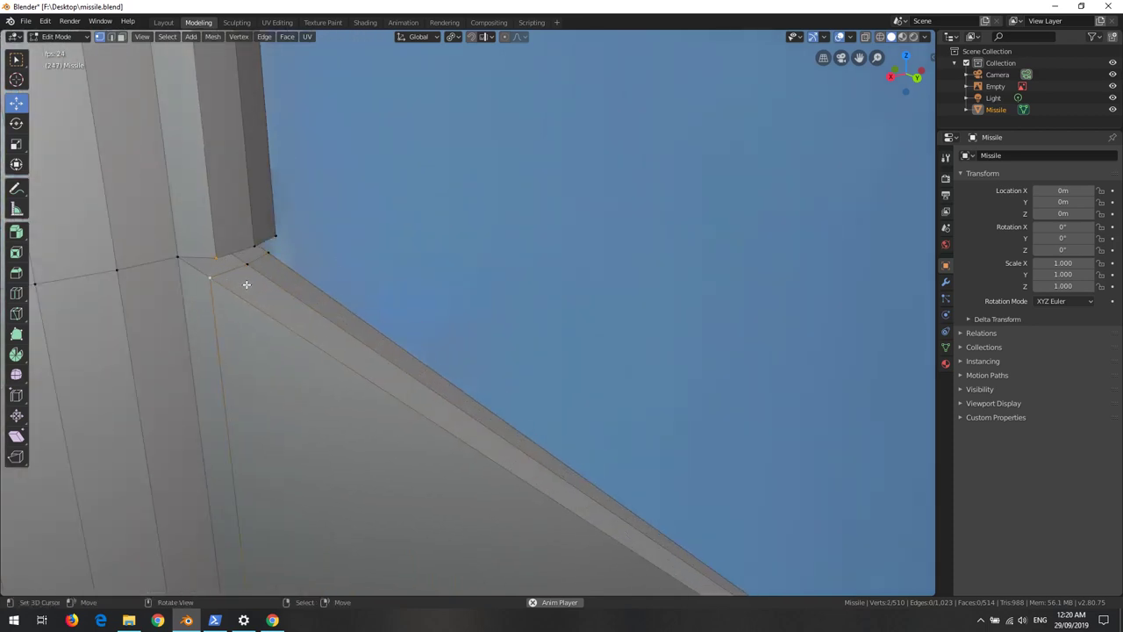
{"action": "left_click", "coordinate": [245, 282], "text": "shift"}
{"action": "key", "text": "alt+m"}
{"action": "left_click", "coordinate": [247, 285]}
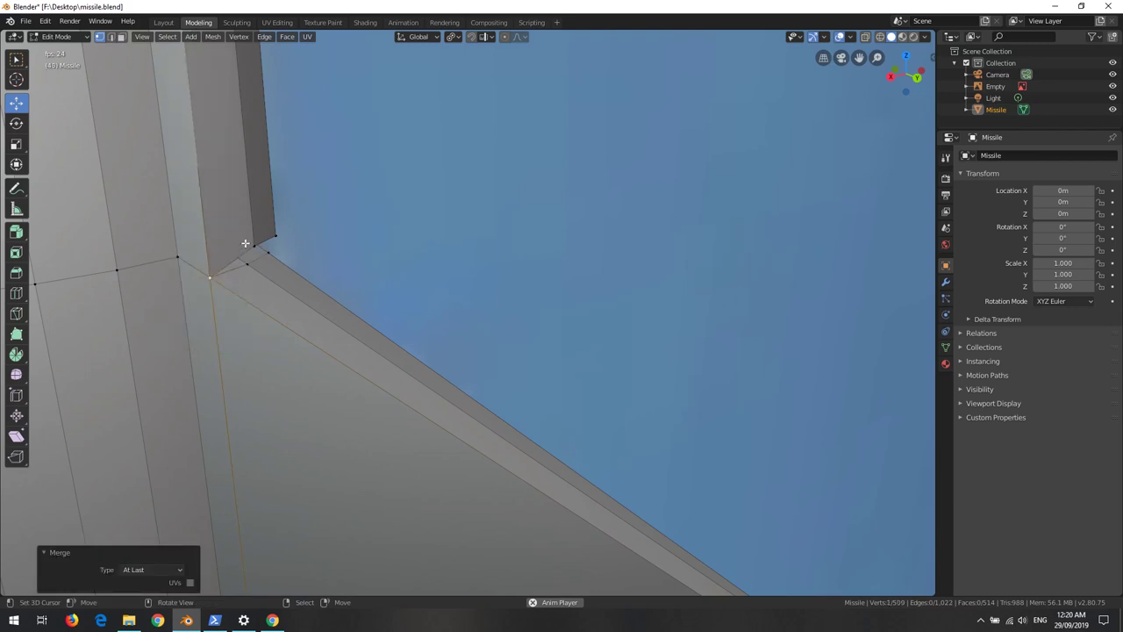
Step: Merge the second strip's middle and outer end vertices into the matching vertices of its fin loop using At Last
{"action": "key", "text": "ctrl+z"}
{"action": "key", "text": "alt+m"}
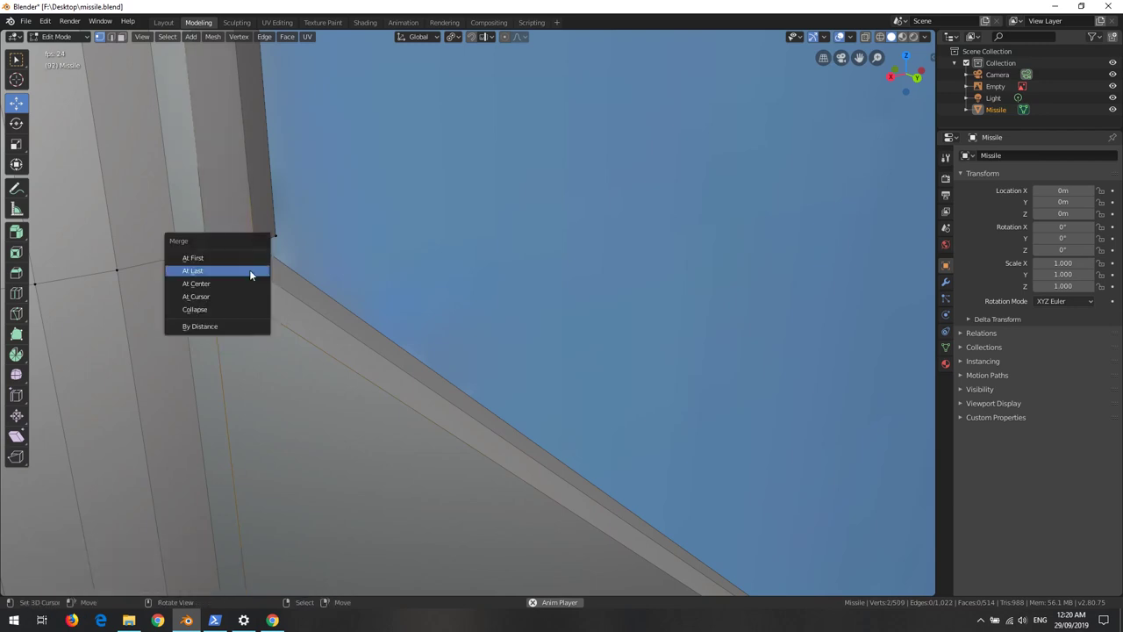
{"action": "left_click", "coordinate": [251, 268]}
{"action": "left_click", "coordinate": [274, 236], "text": "shift"}
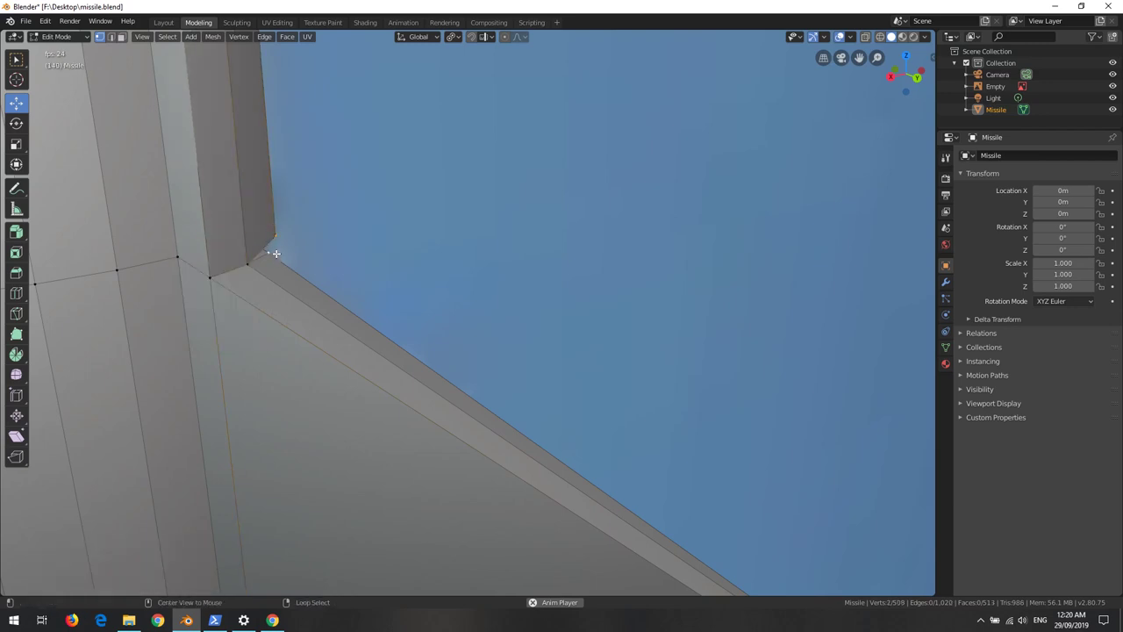
{"action": "key", "text": "alt+m"}
{"action": "left_click", "coordinate": [275, 252]}
Step: Add one vertical loop cut to the third fin, sliding it toward the missile body by a factor of 0.9 with Even on
{"action": "mouse_move", "coordinate": [401, 243]}
{"action": "middle_mouse_down"}
{"action": "mouse_move", "coordinate": [341, 243]}
{"action": "mouse_move", "coordinate": [574, 303]}
{"action": "mouse_move", "coordinate": [489, 301]}
{"action": "mouse_move", "coordinate": [681, 401]}
{"action": "mouse_move", "coordinate": [416, 288]}
{"action": "mouse_move", "coordinate": [283, 268]}
{"action": "mouse_move", "coordinate": [398, 239]}
{"action": "middle_mouse_up"}
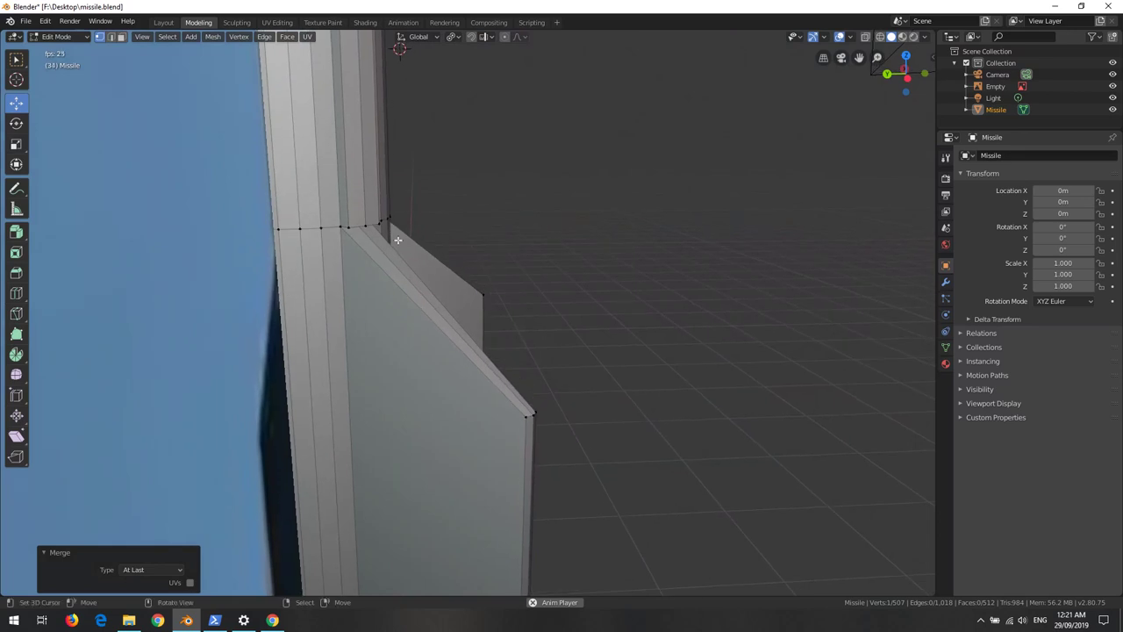
{"action": "scroll", "coordinate": [397, 239], "scroll_direction": "up", "scroll_amount": 2}
{"action": "scroll", "coordinate": [359, 298], "scroll_direction": "up", "scroll_amount": 2}
{"action": "key", "text": "ctrl+r"}
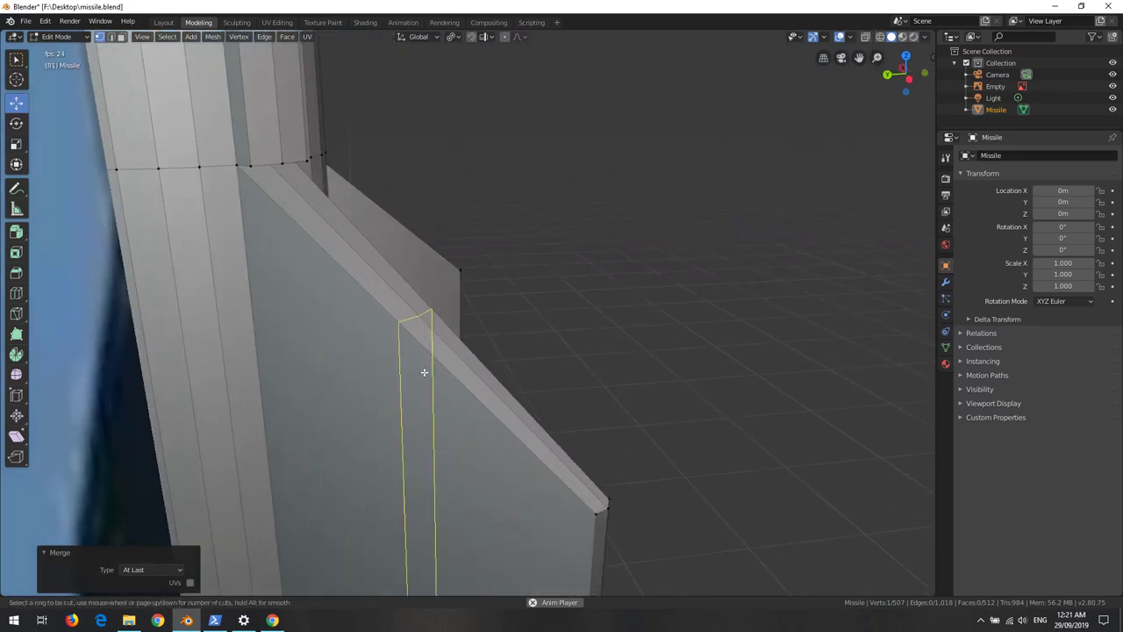
{"action": "left_click", "coordinate": [413, 369]}
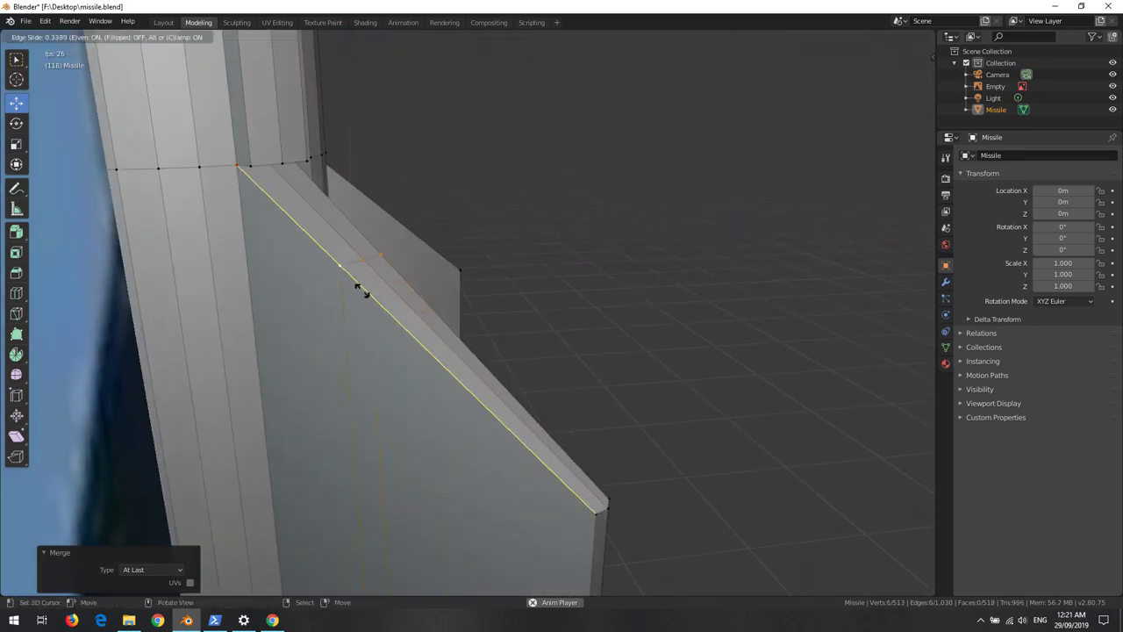
{"action": "left_click", "coordinate": [258, 205]}
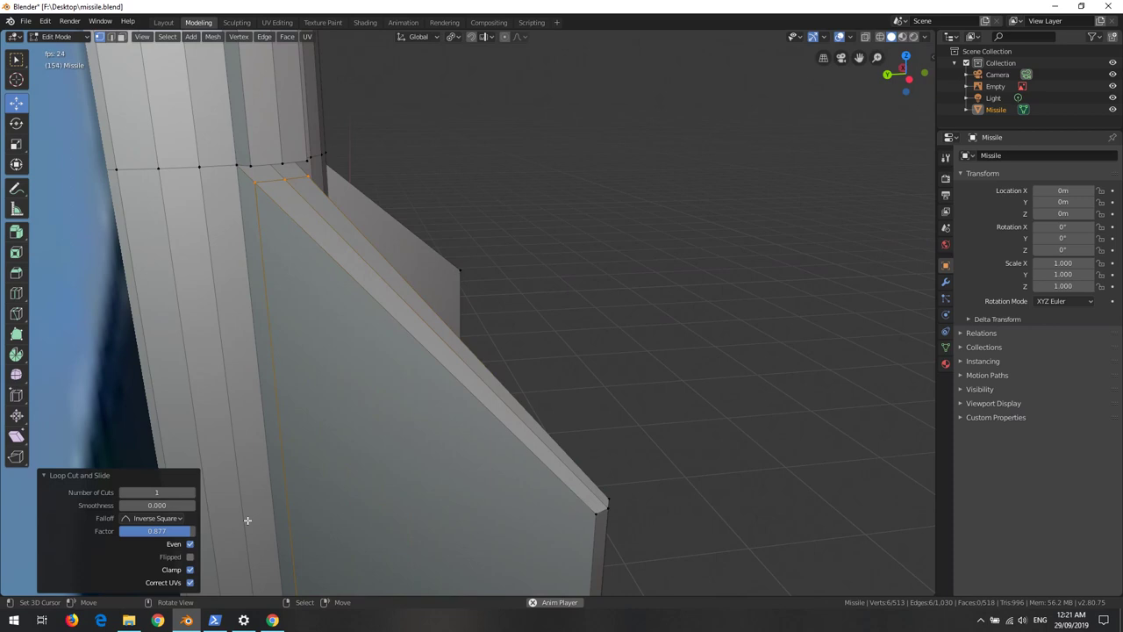
{"action": "left_click", "coordinate": [170, 530]}
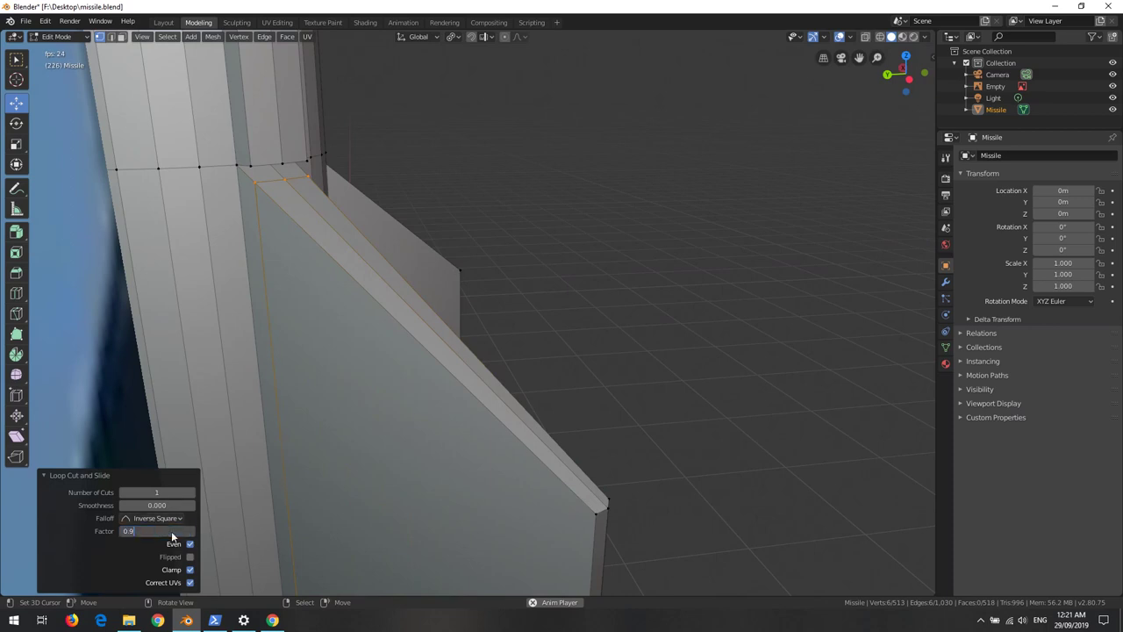
{"action": "type", "text": "0.9"}
{"action": "key", "text": "Return"}
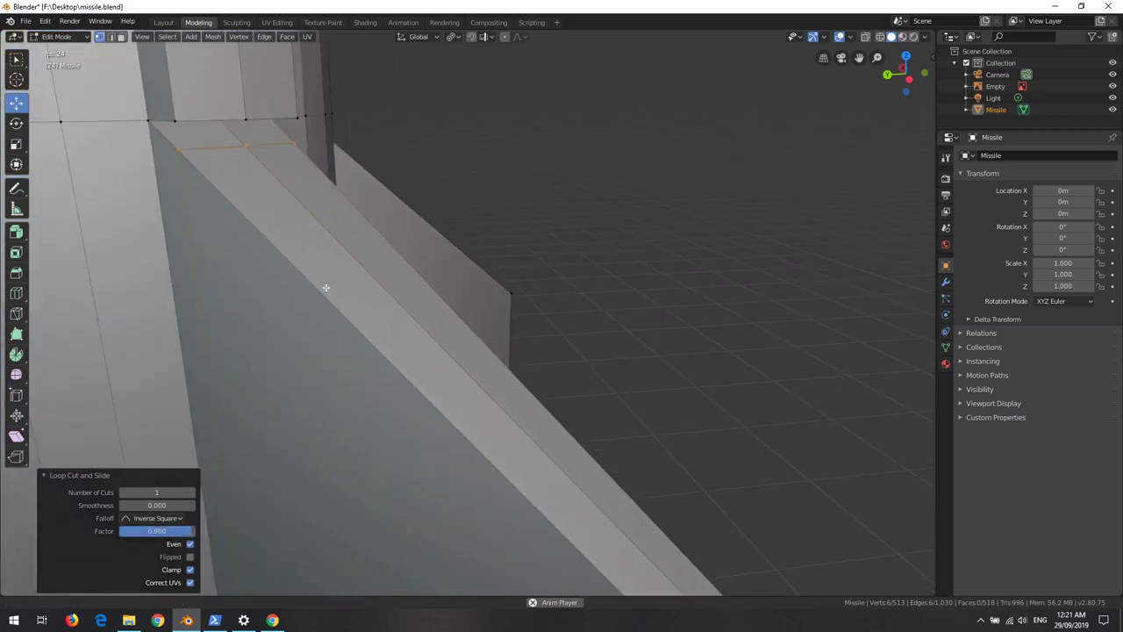
Step: Merge the third strip's inner, middle and outer end vertices into the matching vertices of its fin loop using At Last
{"action": "left_click", "coordinate": [244, 213]}
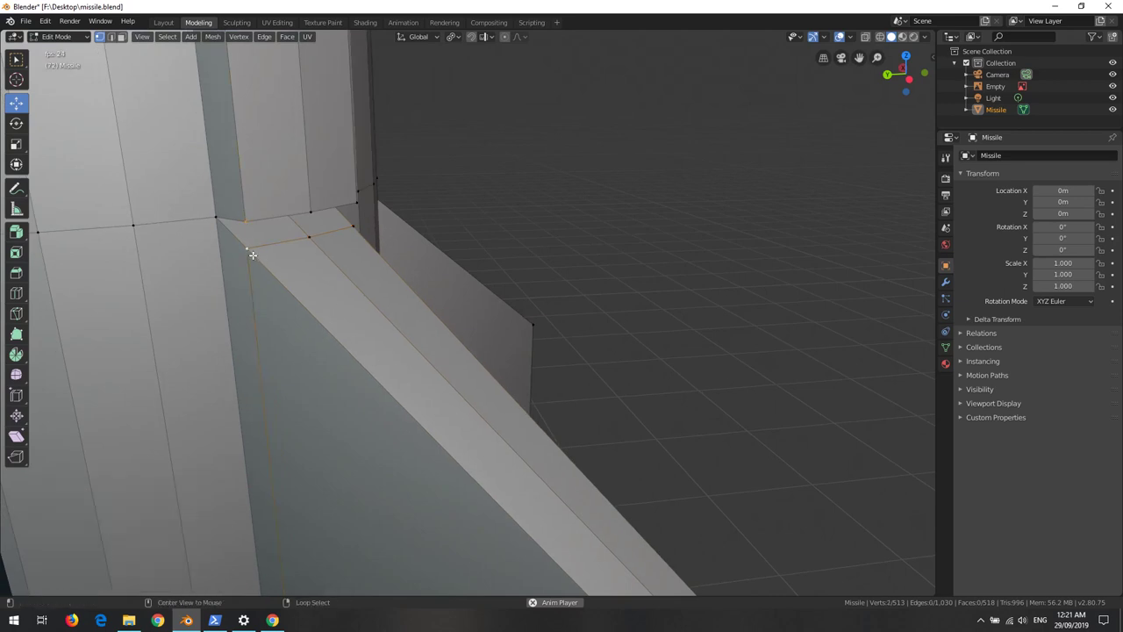
{"action": "key", "text": "alt+m"}
{"action": "left_click", "coordinate": [252, 254]}
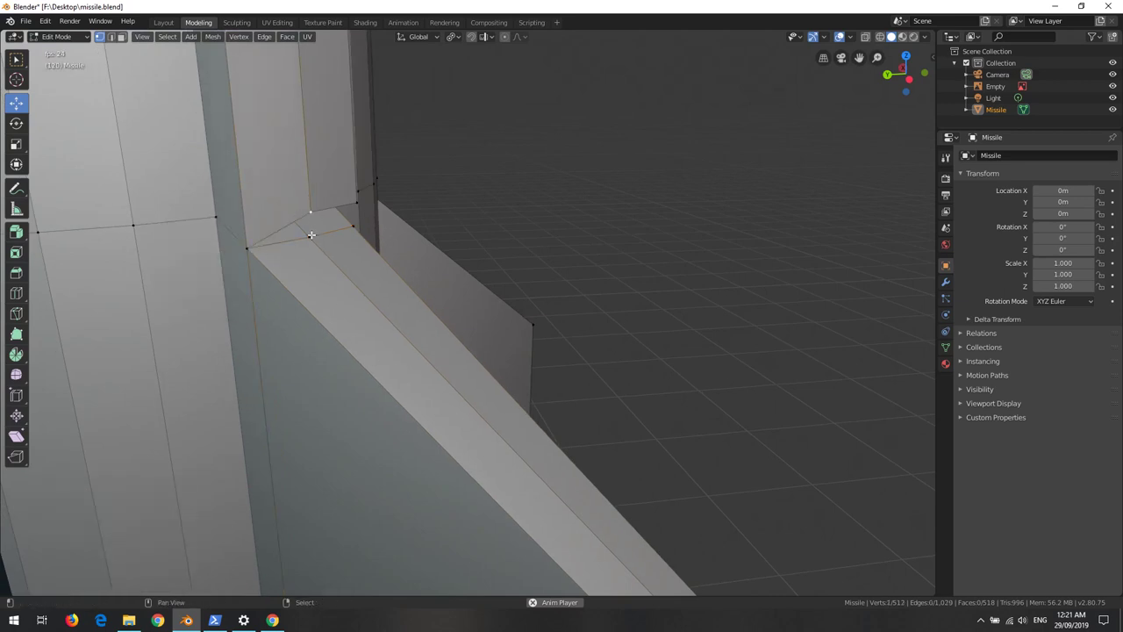
{"action": "key", "text": "alt+m"}
{"action": "left_click", "coordinate": [306, 232]}
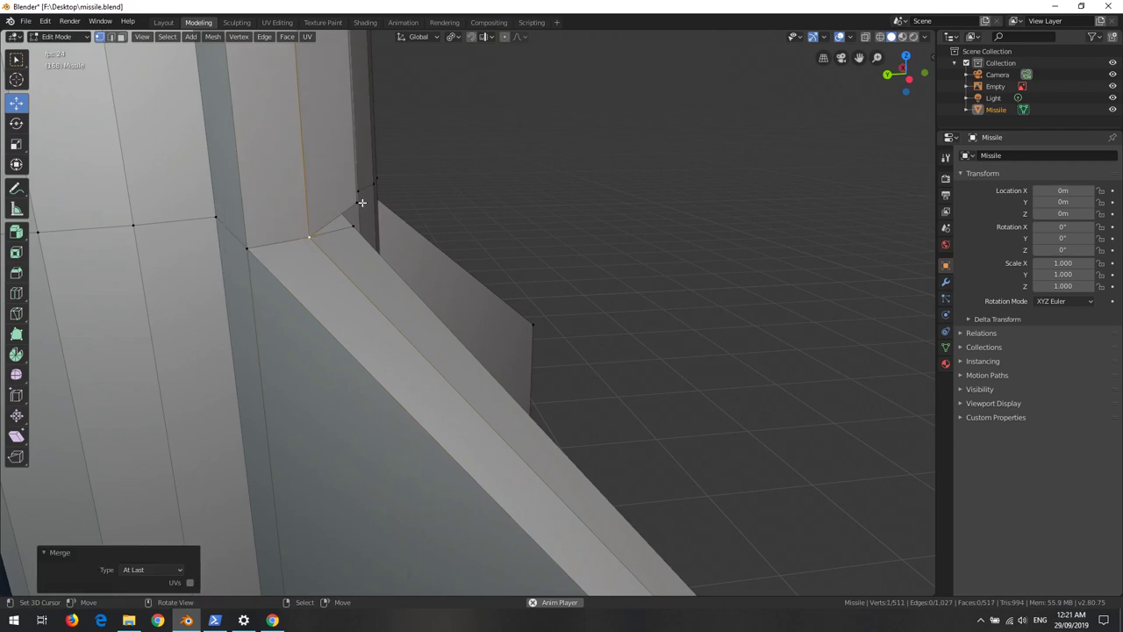
{"action": "left_click", "coordinate": [354, 225], "text": "shift"}
{"action": "key", "text": "alt+m"}
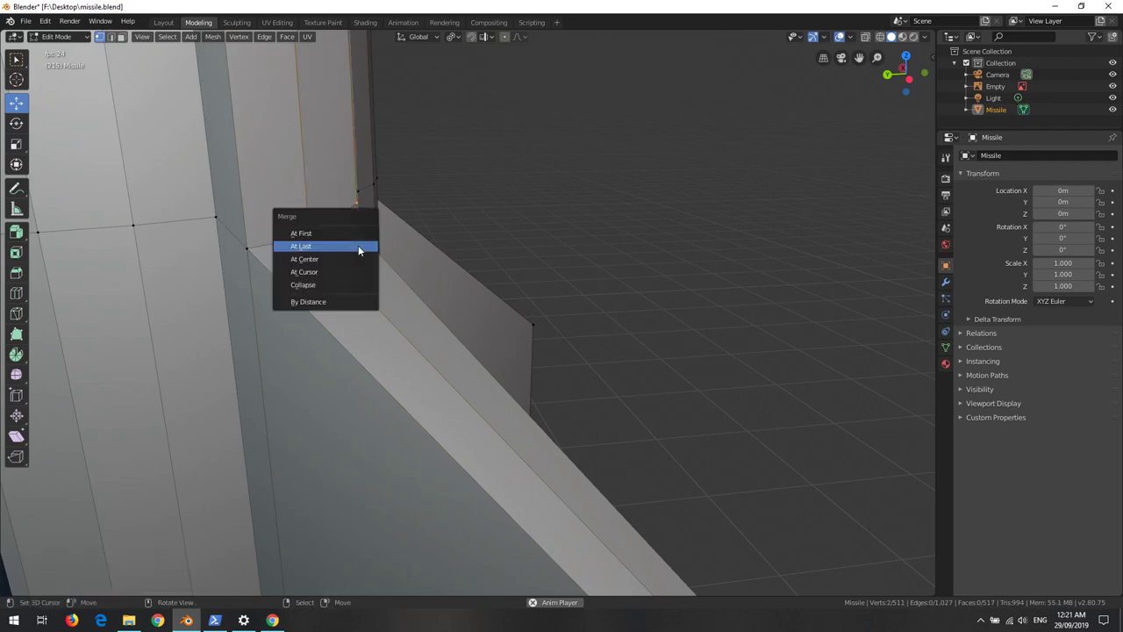
{"action": "left_click", "coordinate": [358, 245]}
Step: Add one vertical loop cut to the fourth fin, sliding it toward the missile body by a factor of 0.9 with Even on
{"action": "middle_click_drag", "start_coordinate": [453, 261], "coordinate": [524, 323]}
{"action": "key", "text": "ctrl+r"}
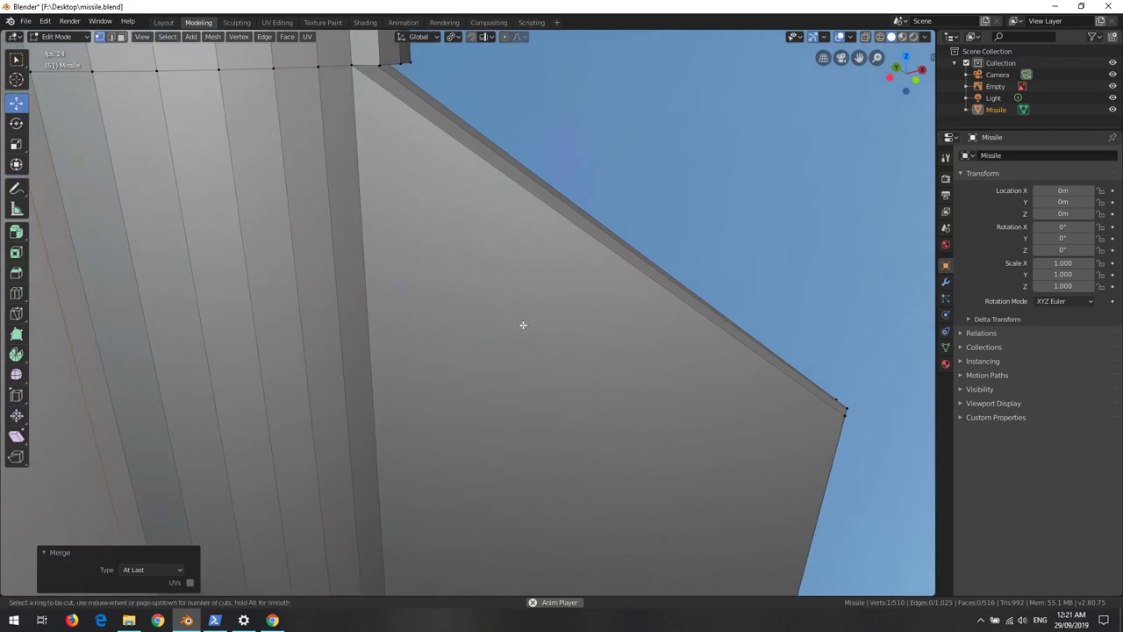
{"action": "left_click_drag", "start_coordinate": [622, 276], "coordinate": [461, 185]}
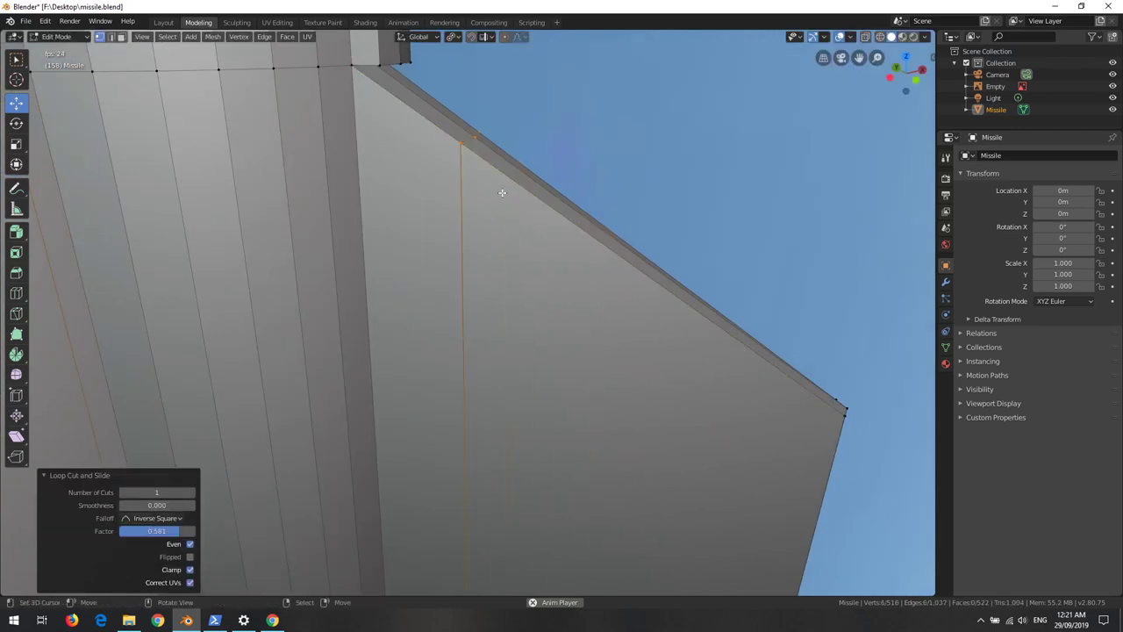
{"action": "left_click", "coordinate": [168, 532]}
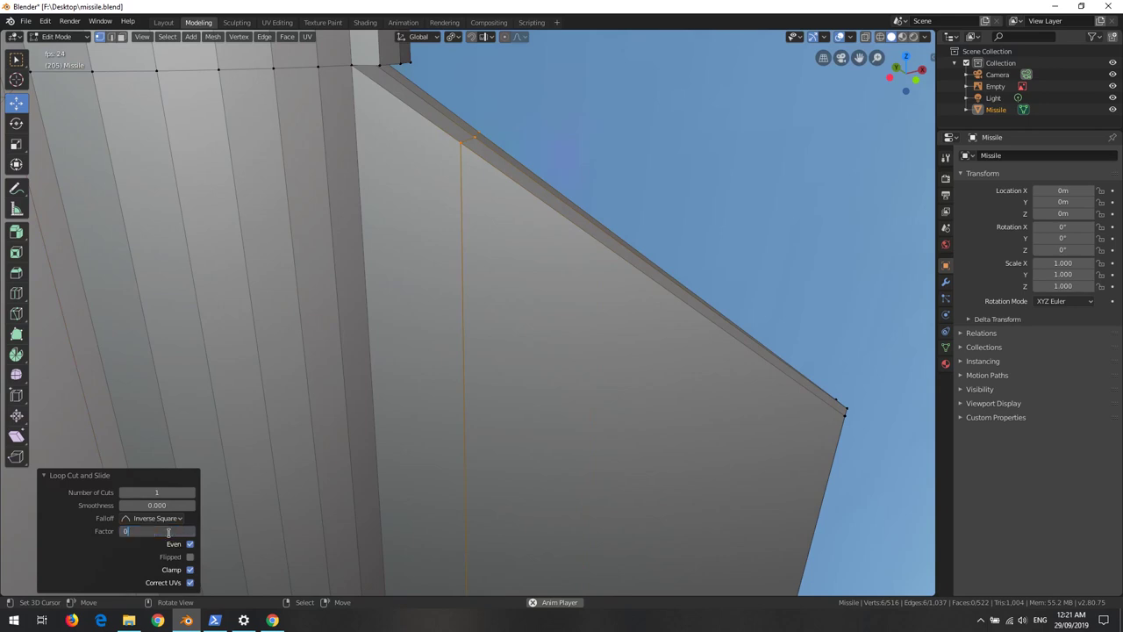
{"action": "key", "text": "Return"}
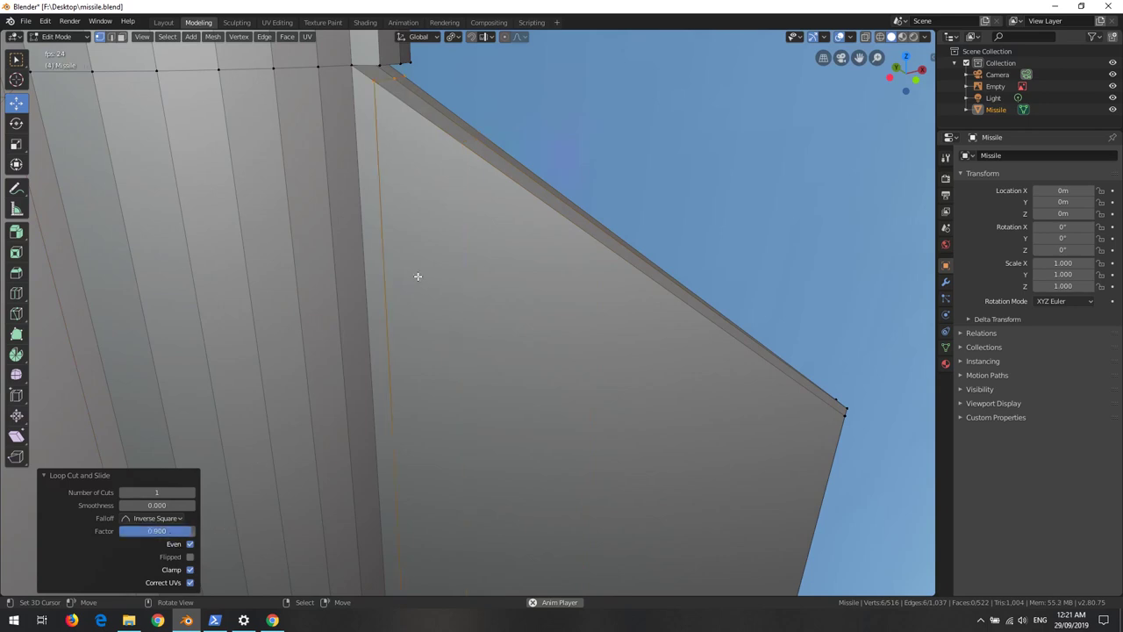
Step: Merge the fourth strip's three end vertices into the matching vertices of its fin loop using At Last
{"action": "scroll", "coordinate": [418, 277], "scroll_direction": "up", "scroll_amount": 5, "text": "shift"}
{"action": "left_click", "coordinate": [369, 205]}
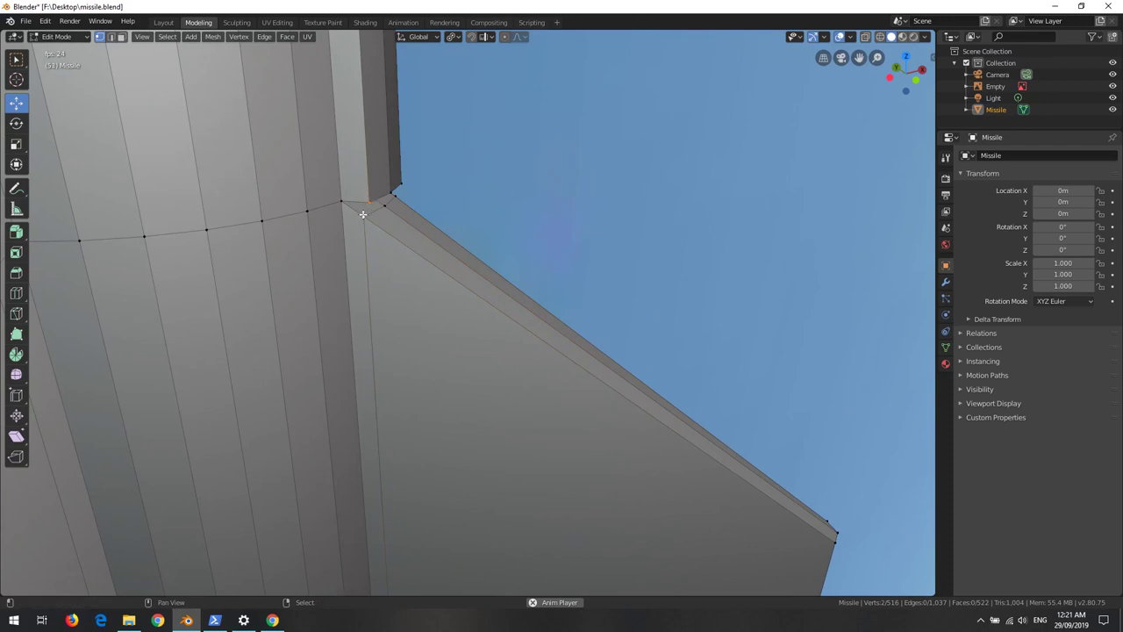
{"action": "key", "text": "m"}
{"action": "left_click", "coordinate": [460, 262]}
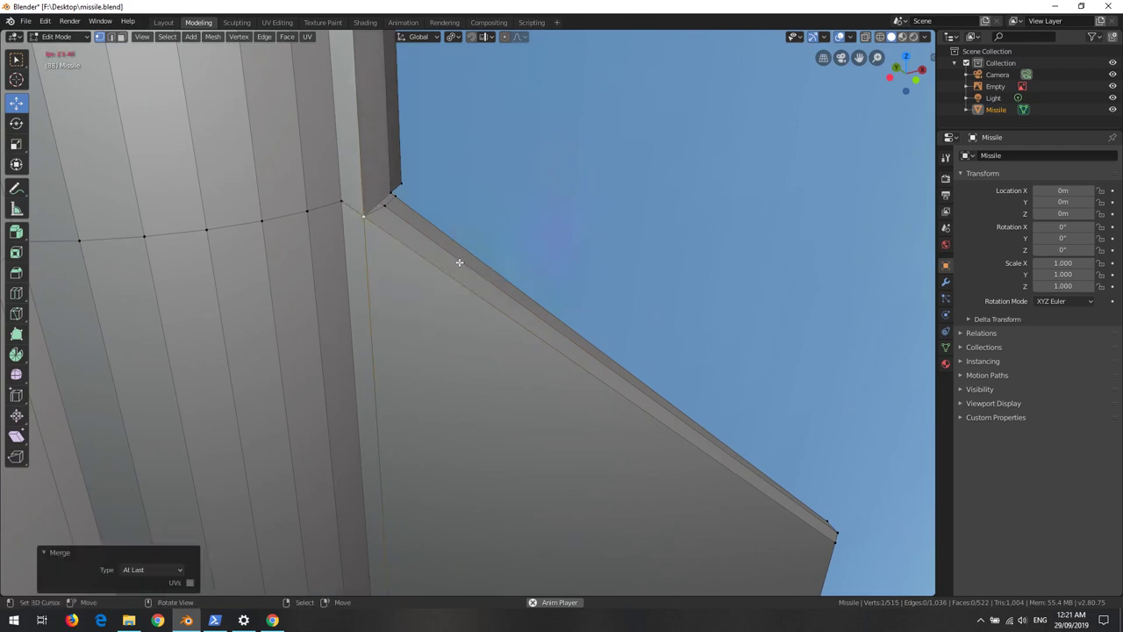
{"action": "left_click", "coordinate": [397, 191], "text": "shift"}
{"action": "key", "text": "m"}
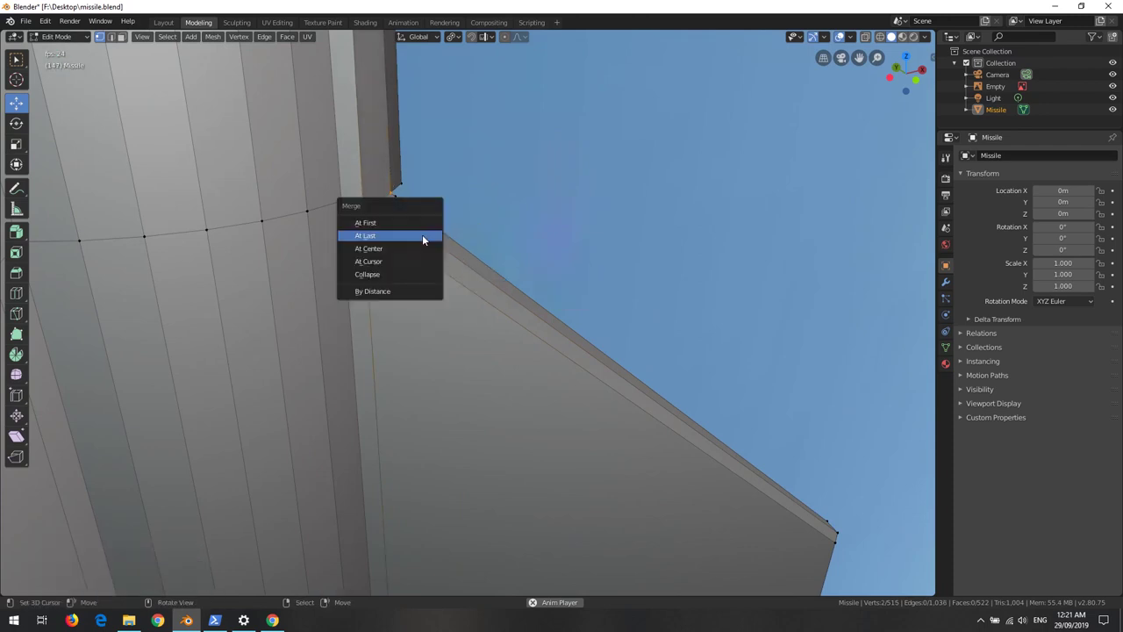
{"action": "left_click", "coordinate": [422, 235]}
{"action": "key", "text": "m"}
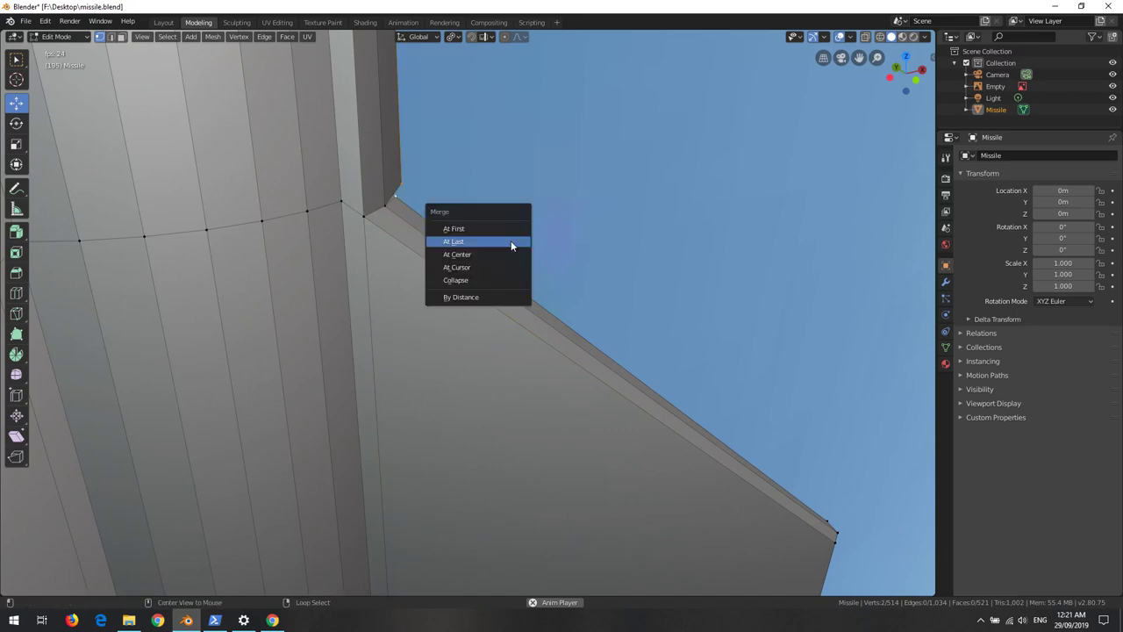
{"action": "left_click", "coordinate": [511, 240]}
Step: In wireframe shading and face select mode, select the two hidden internal faces where a raised strip meets its fin
{"action": "mouse_move", "coordinate": [539, 275]}
{"action": "middle_mouse_down"}
{"action": "mouse_move", "coordinate": [500, 297]}
{"action": "mouse_move", "coordinate": [609, 321]}
{"action": "mouse_move", "coordinate": [509, 298]}
{"action": "mouse_move", "coordinate": [560, 251]}
{"action": "mouse_move", "coordinate": [479, 240]}
{"action": "mouse_move", "coordinate": [675, 298]}
{"action": "mouse_move", "coordinate": [526, 334]}
{"action": "middle_mouse_up"}
{"action": "key", "text": "z"}
{"action": "left_click", "coordinate": [450, 338]}
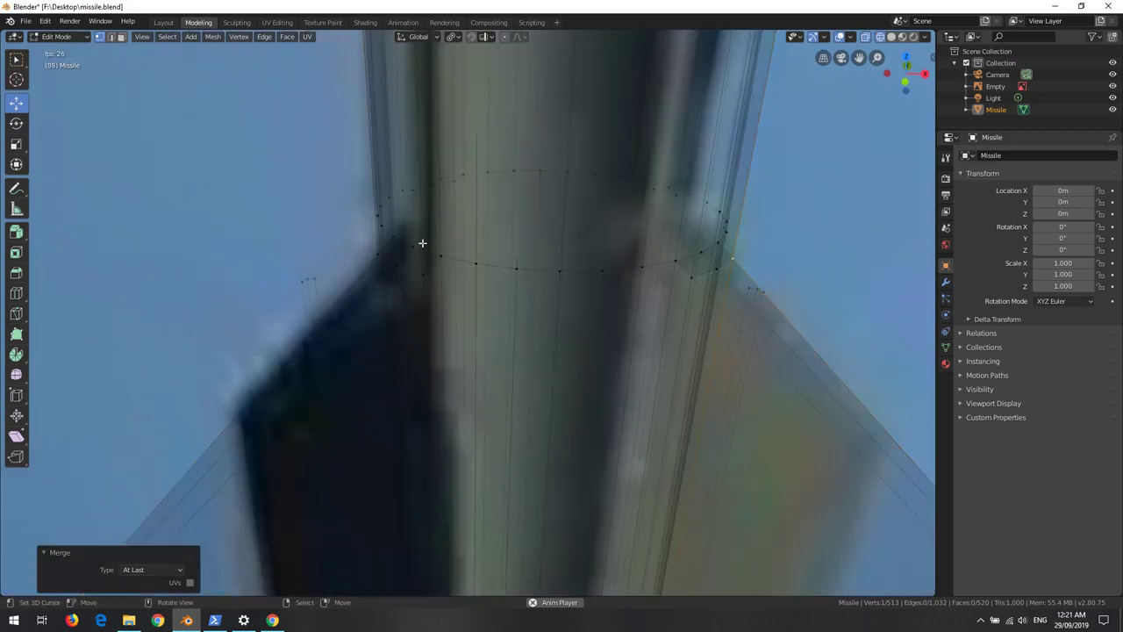
{"action": "left_click", "coordinate": [120, 37]}
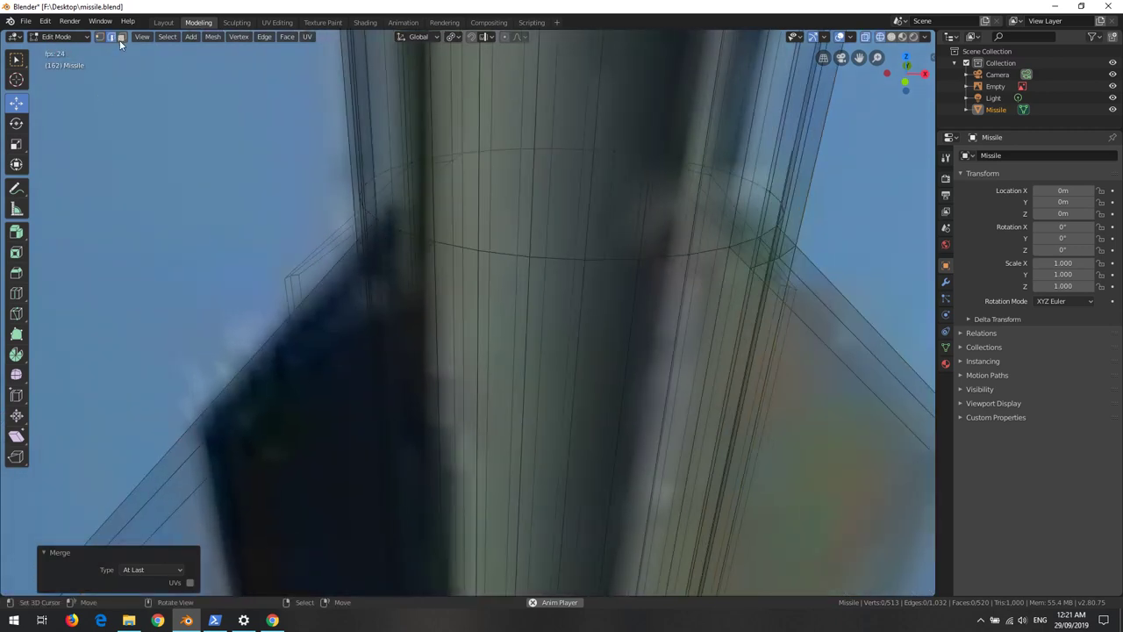
{"action": "left_click", "coordinate": [387, 236]}
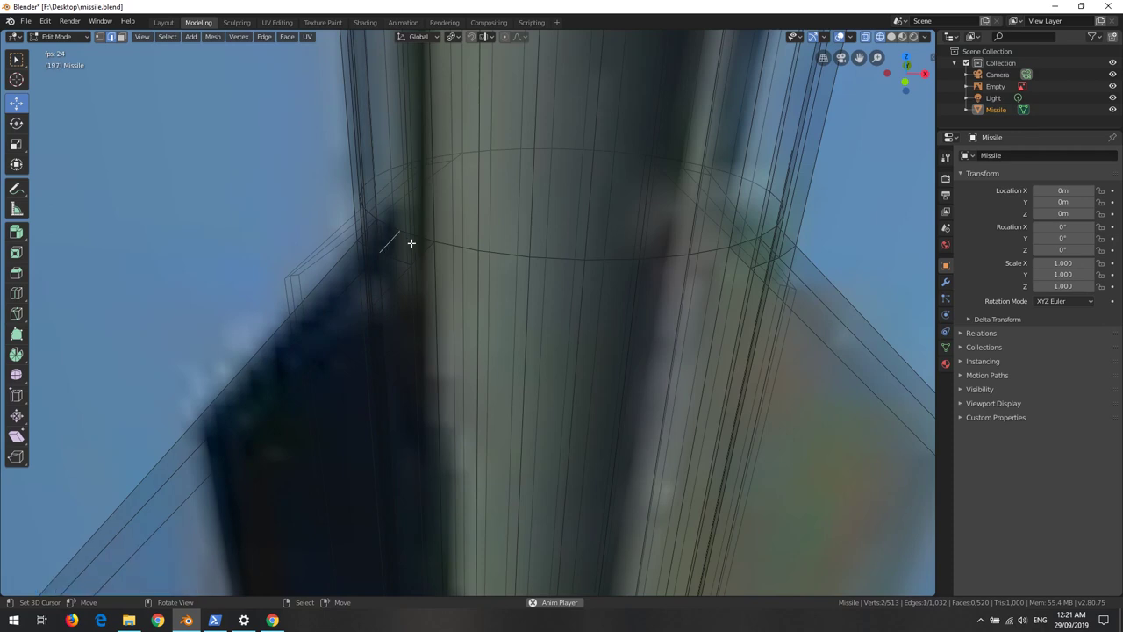
{"action": "left_click", "coordinate": [121, 37]}
{"action": "left_click", "coordinate": [412, 233]}
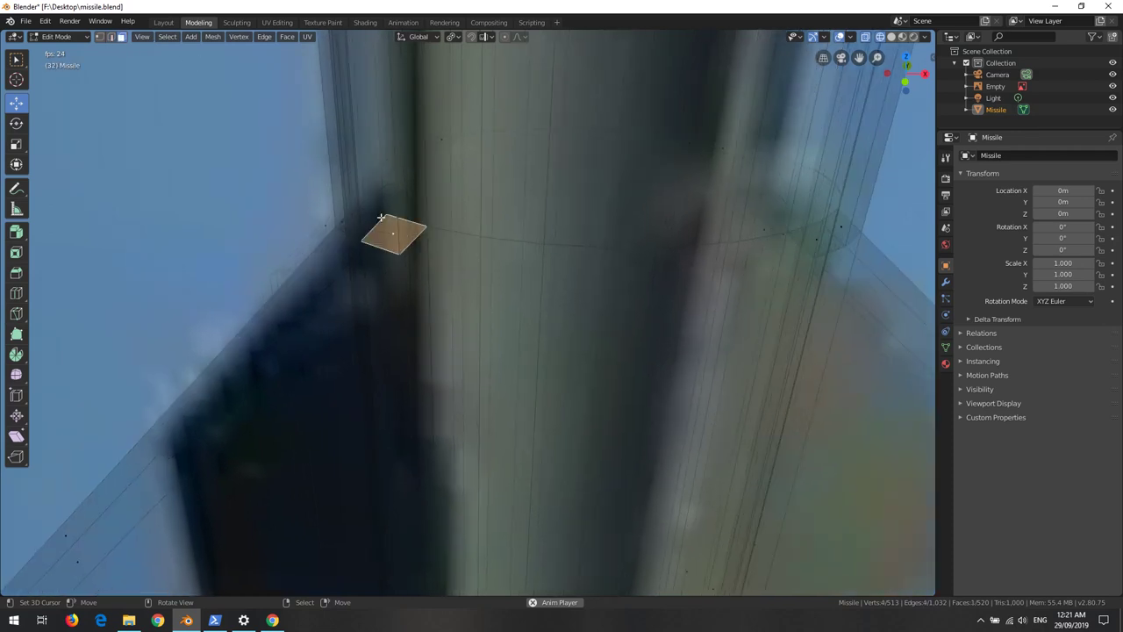
{"action": "left_click", "coordinate": [375, 224], "text": "shift"}
Step: Try deleting the two internal faces with Only Faces, undo it, and dissolve them with Dissolve Verts enabled instead
{"action": "key", "text": "x"}
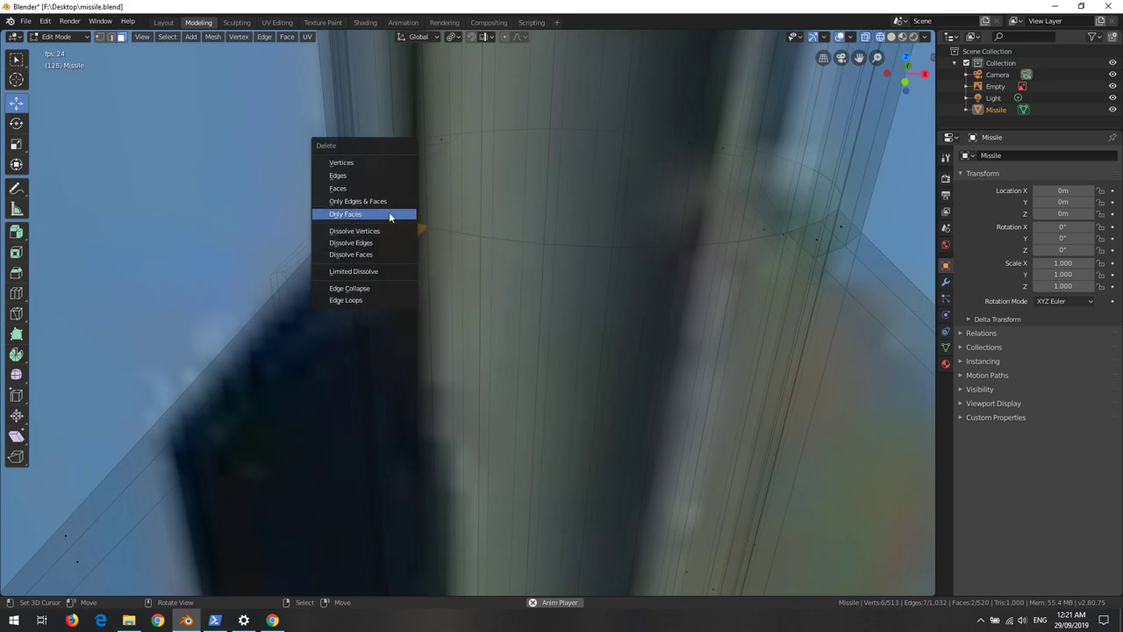
{"action": "left_click", "coordinate": [391, 217]}
{"action": "key", "text": "ctrl+z"}
{"action": "key", "text": "x"}
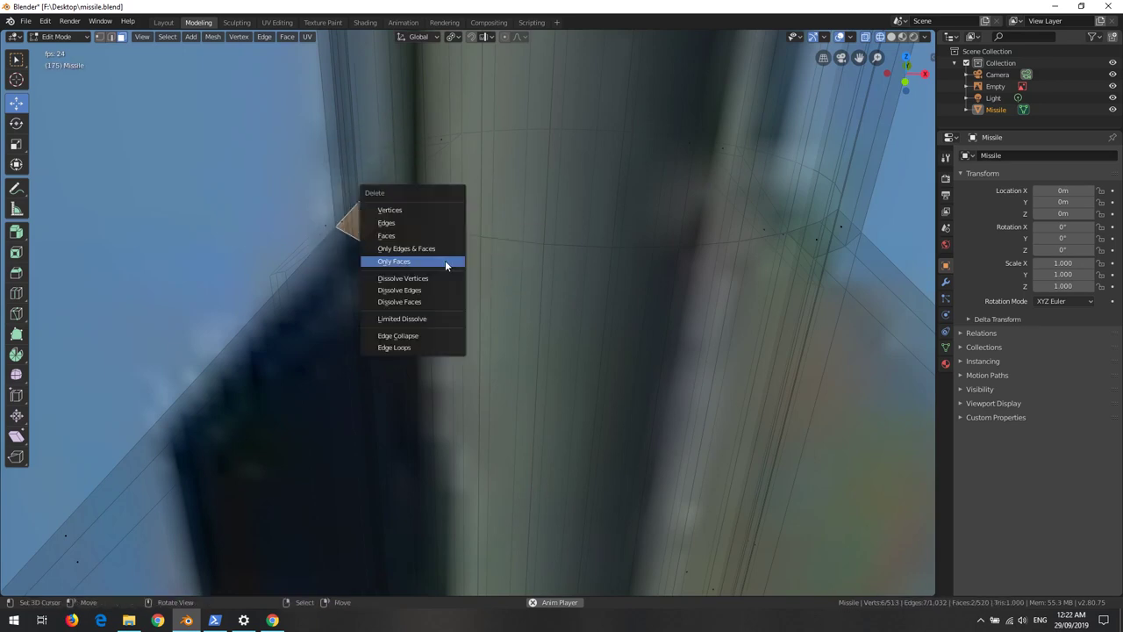
{"action": "left_click", "coordinate": [427, 300]}
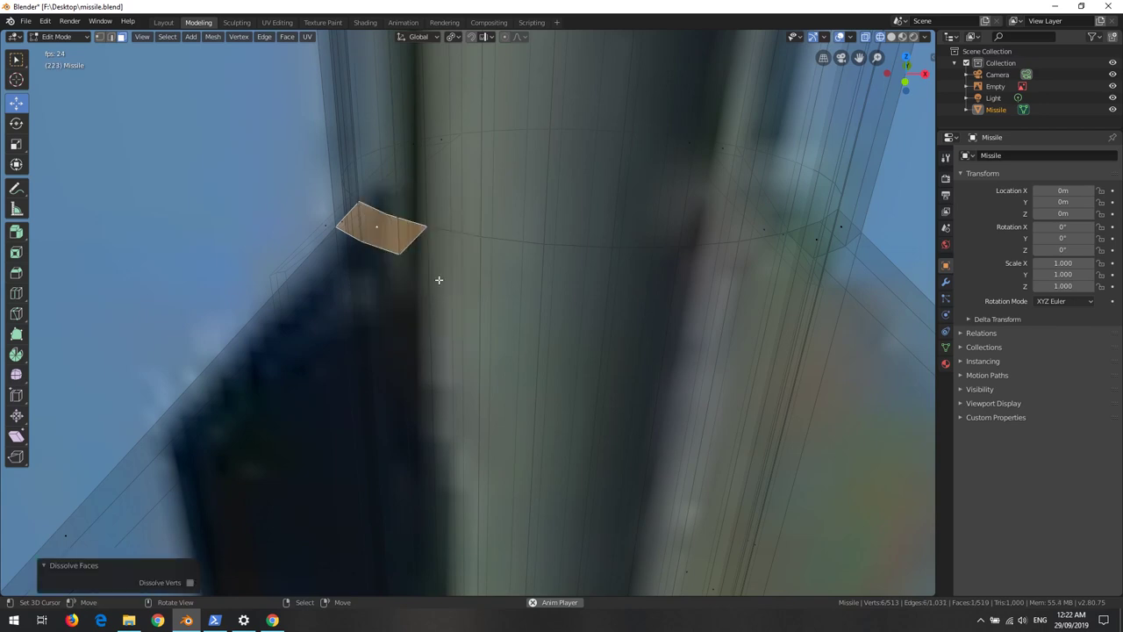
{"action": "left_click", "coordinate": [190, 583]}
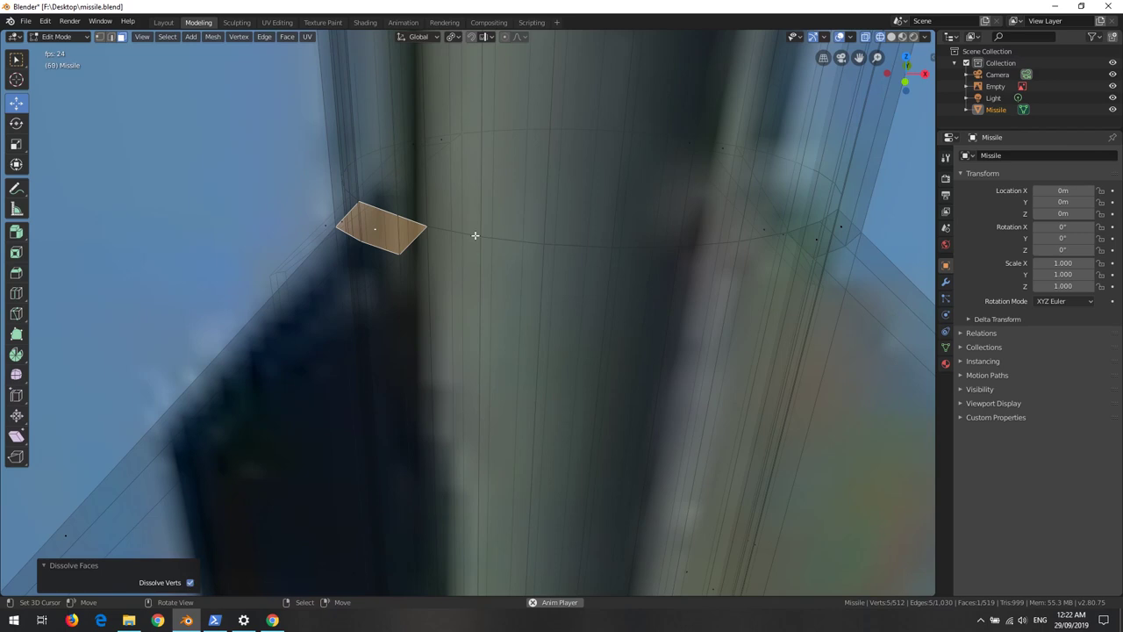
Step: Inspect the dissolved face at the strip joint in solid and wireframe shading, and undo the dissolve
{"action": "key", "text": "z"}
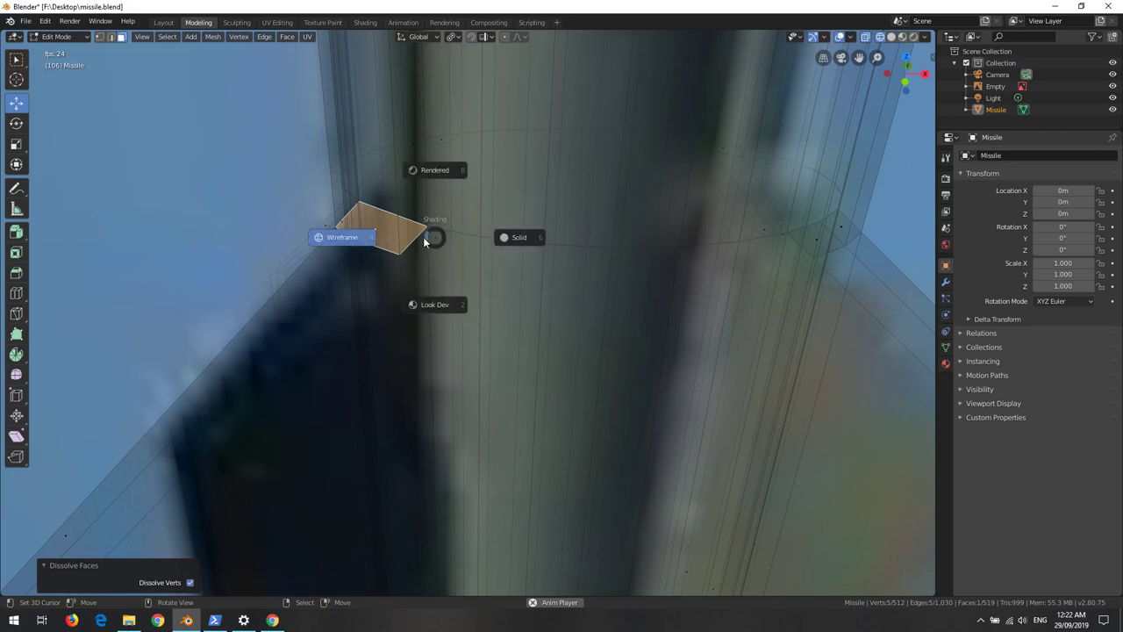
{"action": "left_click", "coordinate": [442, 305]}
{"action": "key", "text": "z"}
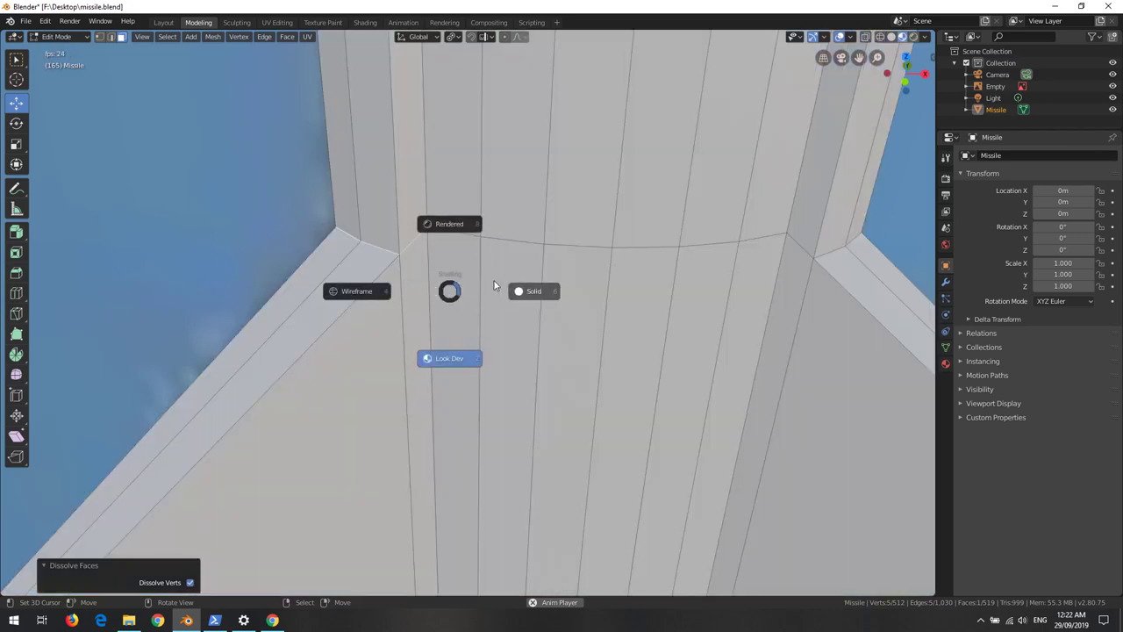
{"action": "left_click", "coordinate": [540, 290]}
{"action": "mouse_move", "coordinate": [461, 253]}
{"action": "middle_mouse_down"}
{"action": "mouse_move", "coordinate": [423, 249]}
{"action": "mouse_move", "coordinate": [529, 219]}
{"action": "middle_mouse_up"}
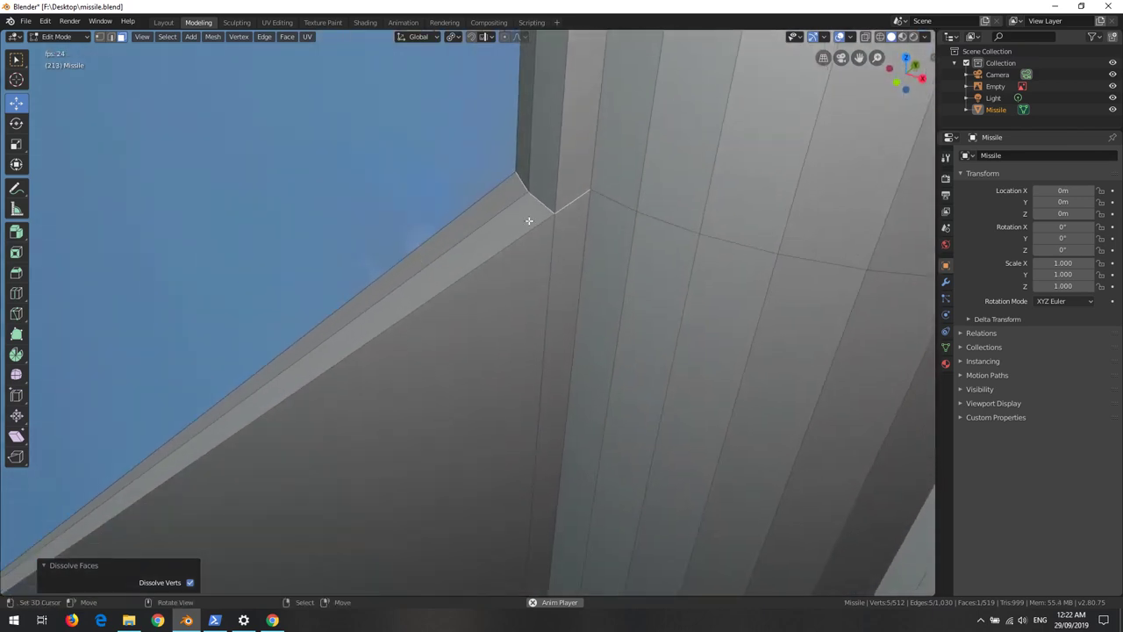
{"action": "middle_click_drag", "start_coordinate": [618, 196], "coordinate": [389, 381]}
{"action": "key", "text": "z"}
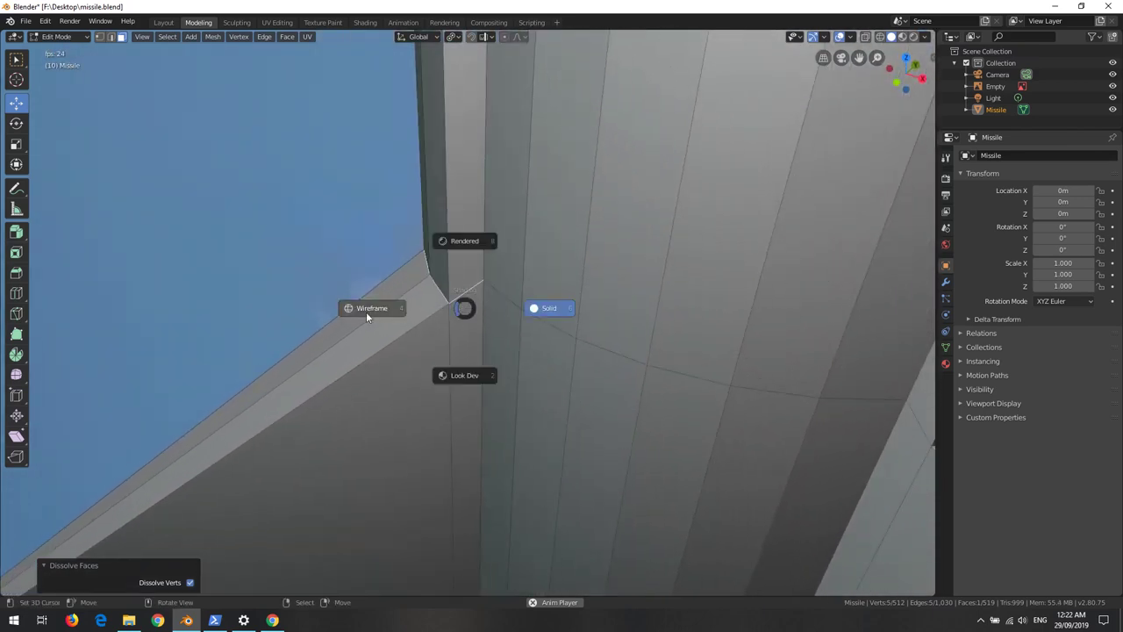
{"action": "left_click", "coordinate": [366, 312]}
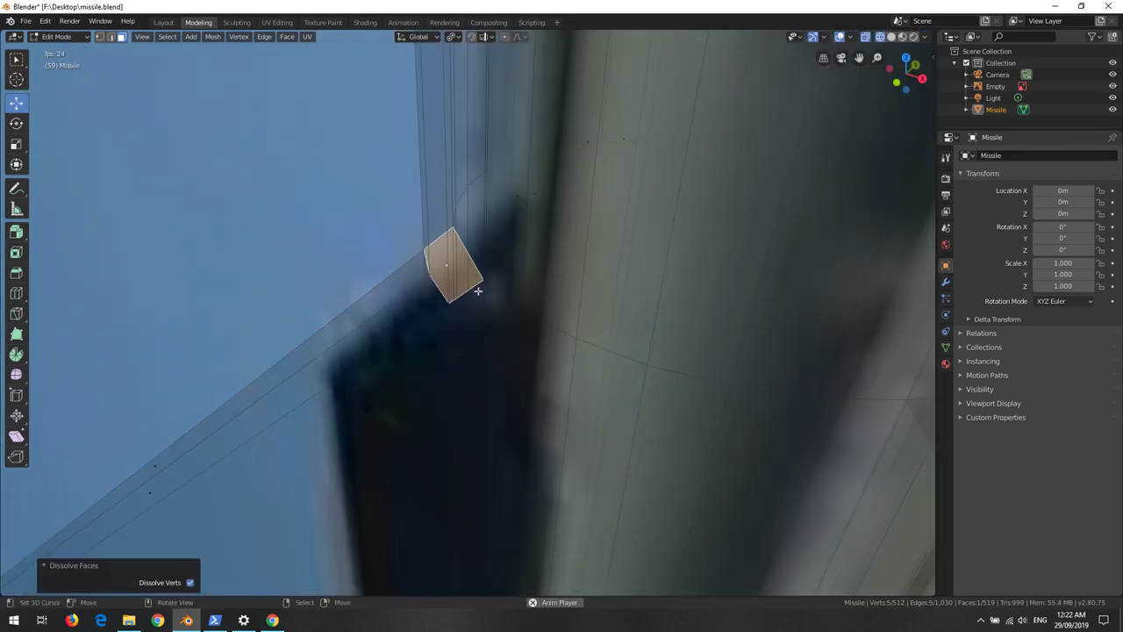
{"action": "key", "text": "g"}
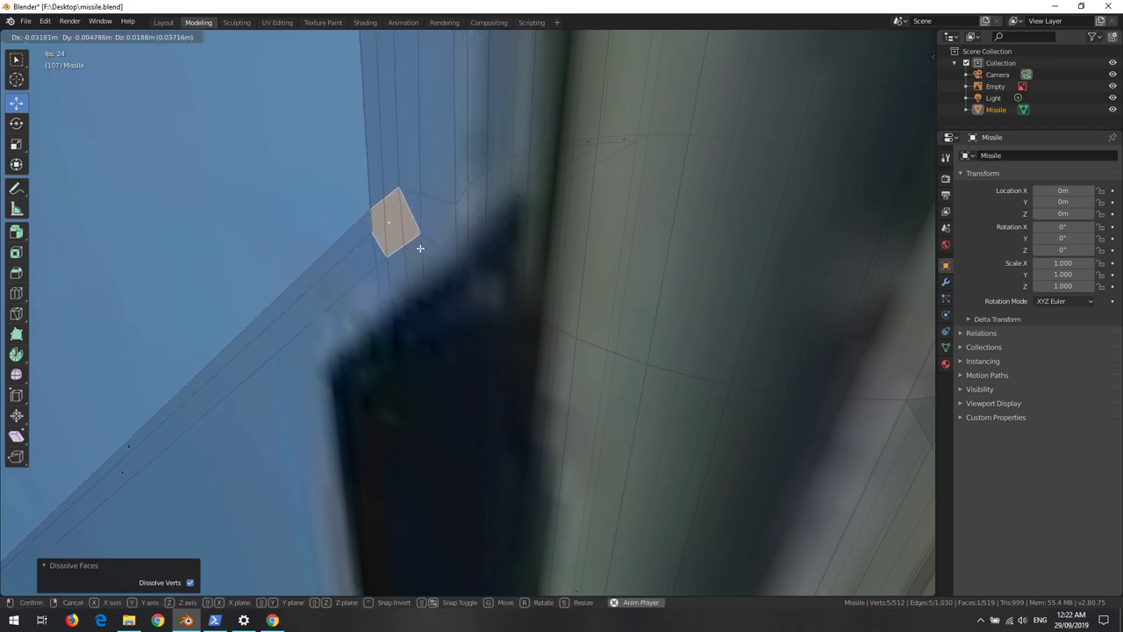
{"action": "right_click", "coordinate": [420, 249]}
{"action": "key", "text": "ctrl+z"}
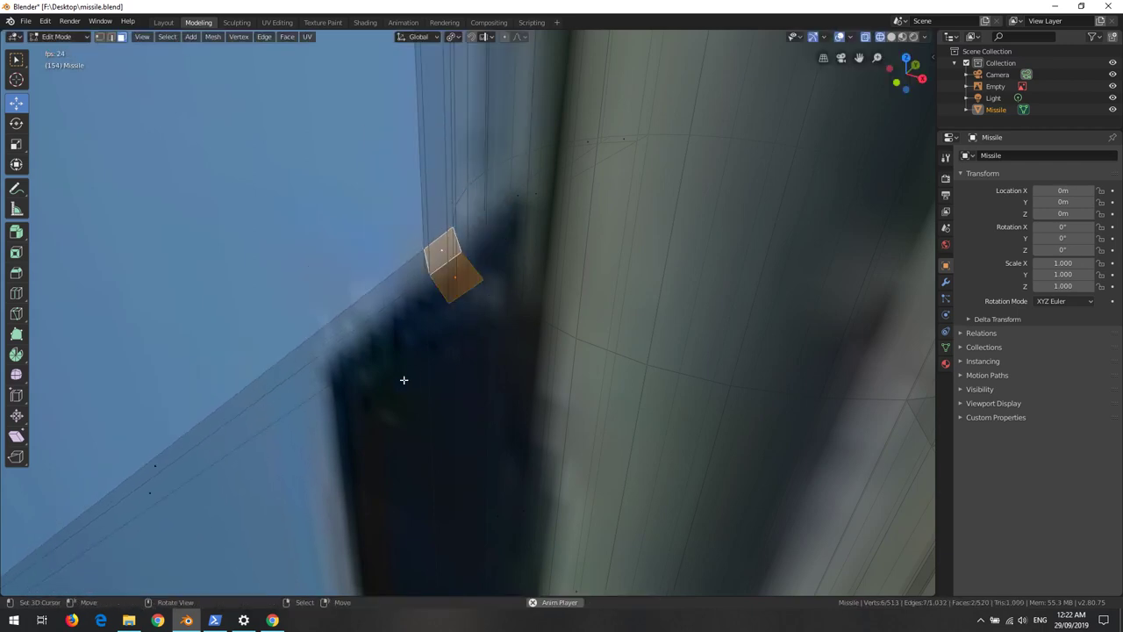
Step: Delete the two selected internal faces with the Faces option and switch the viewport back to solid shading
{"action": "key", "text": "x"}
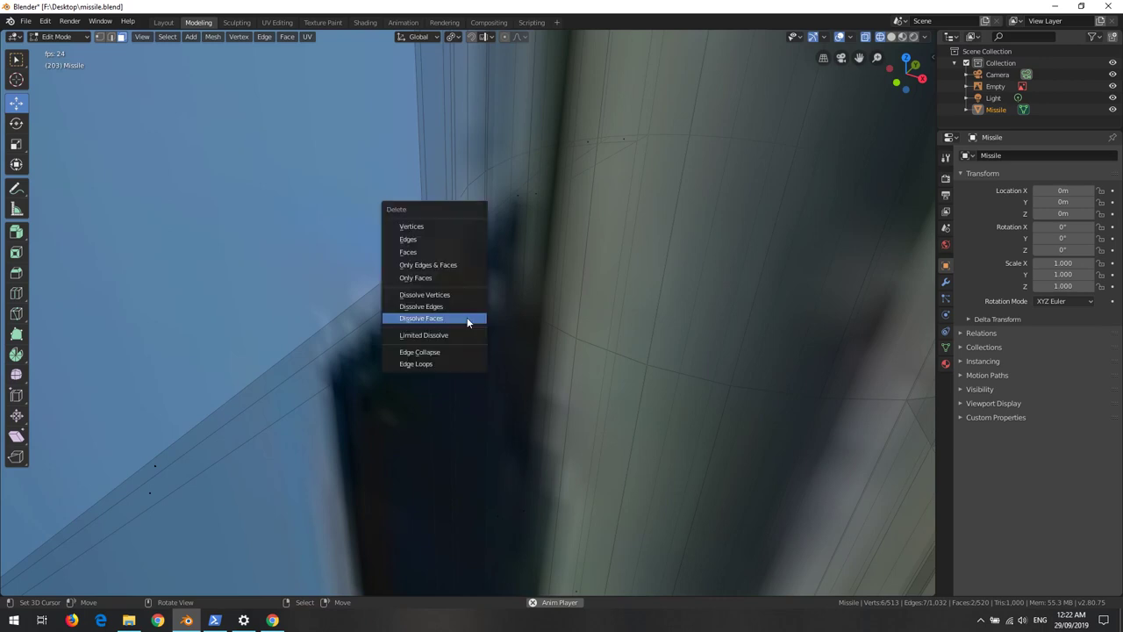
{"action": "left_click", "coordinate": [451, 252]}
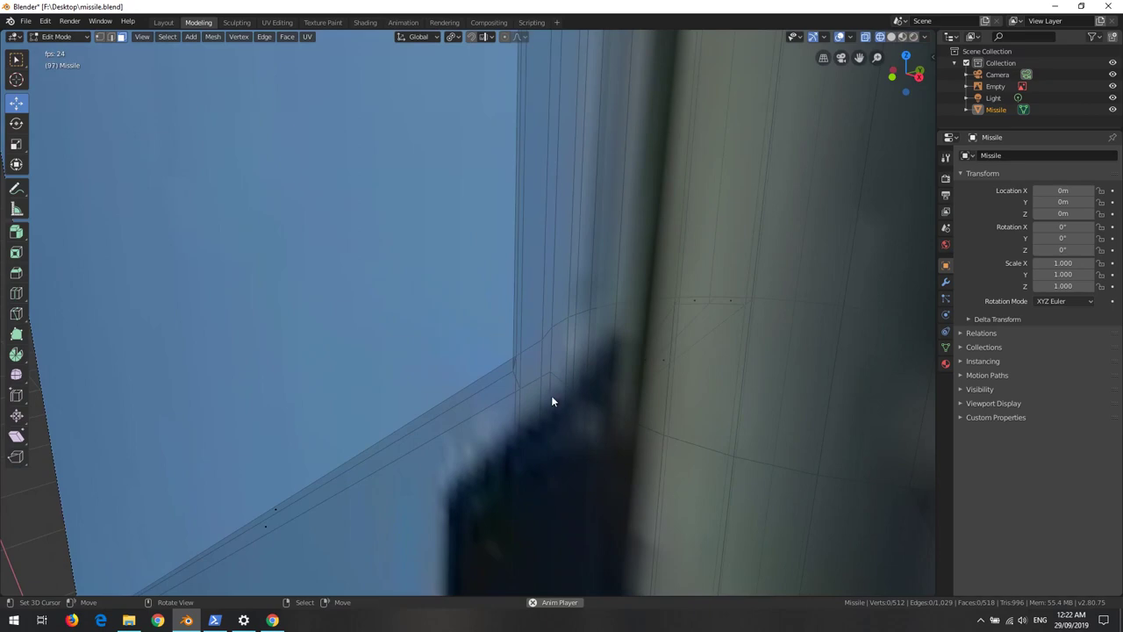
{"action": "key", "text": "z"}
{"action": "left_click", "coordinate": [540, 466]}
{"action": "key", "text": "z"}
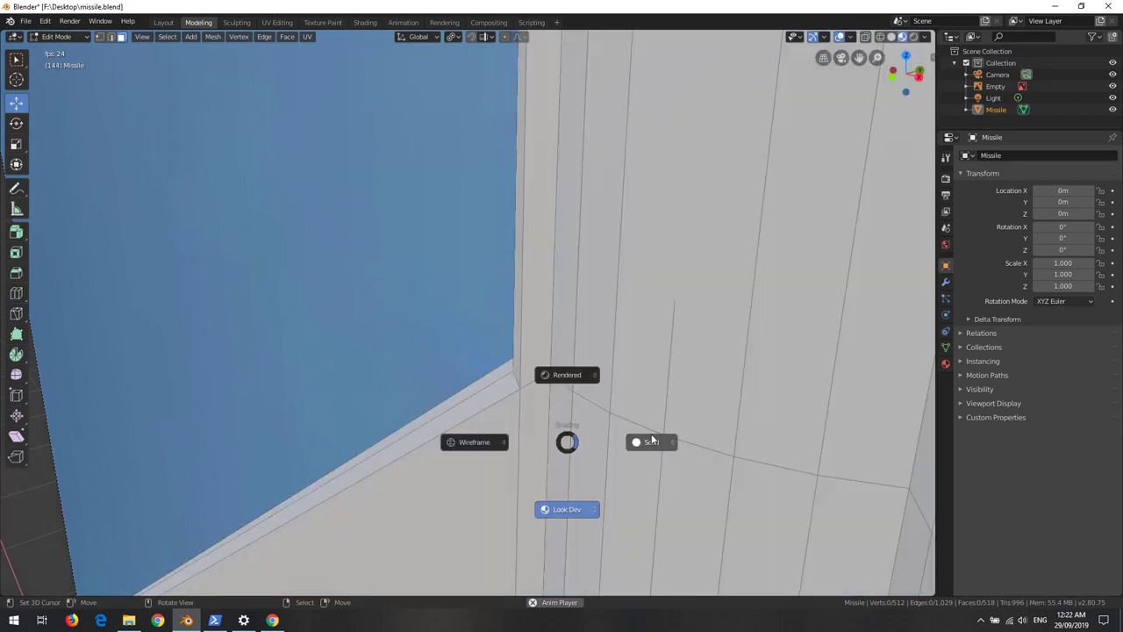
{"action": "left_click", "coordinate": [652, 441]}
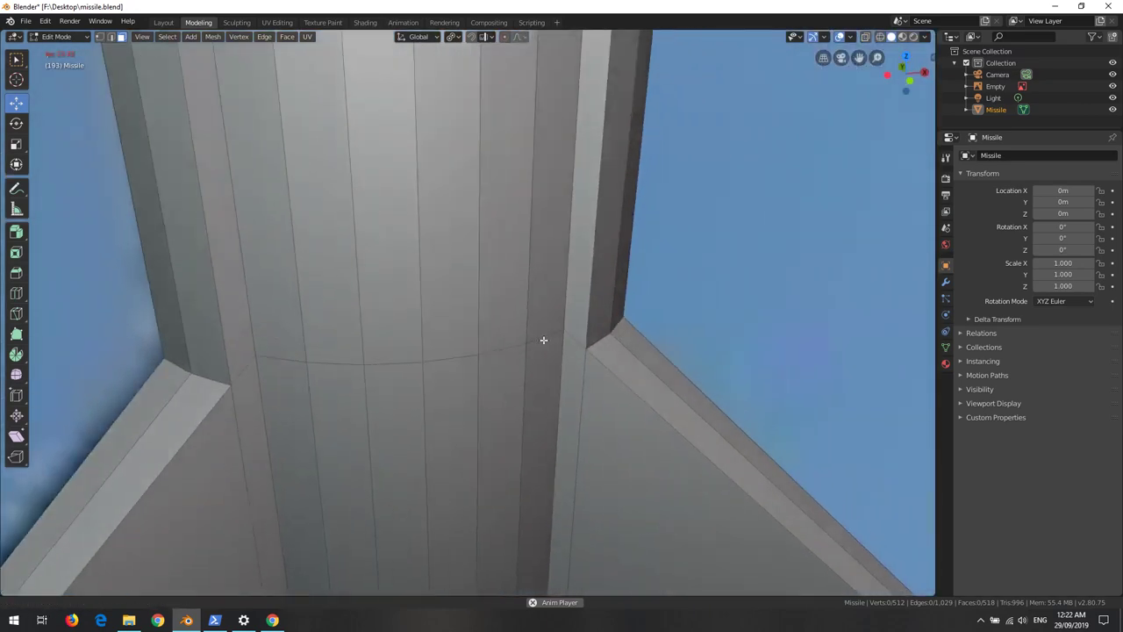
Step: Select the two hidden internal faces at the next fin's strip joint in wireframe shading and delete them as Faces
{"action": "key", "text": "z"}
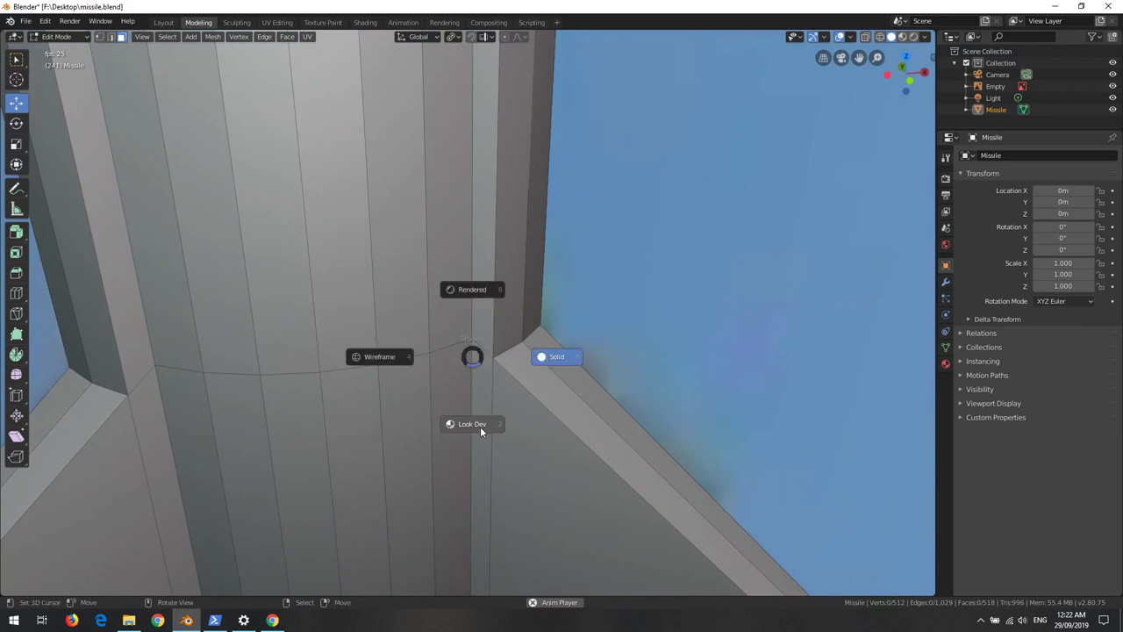
{"action": "left_click", "coordinate": [388, 357]}
{"action": "left_click", "coordinate": [513, 334]}
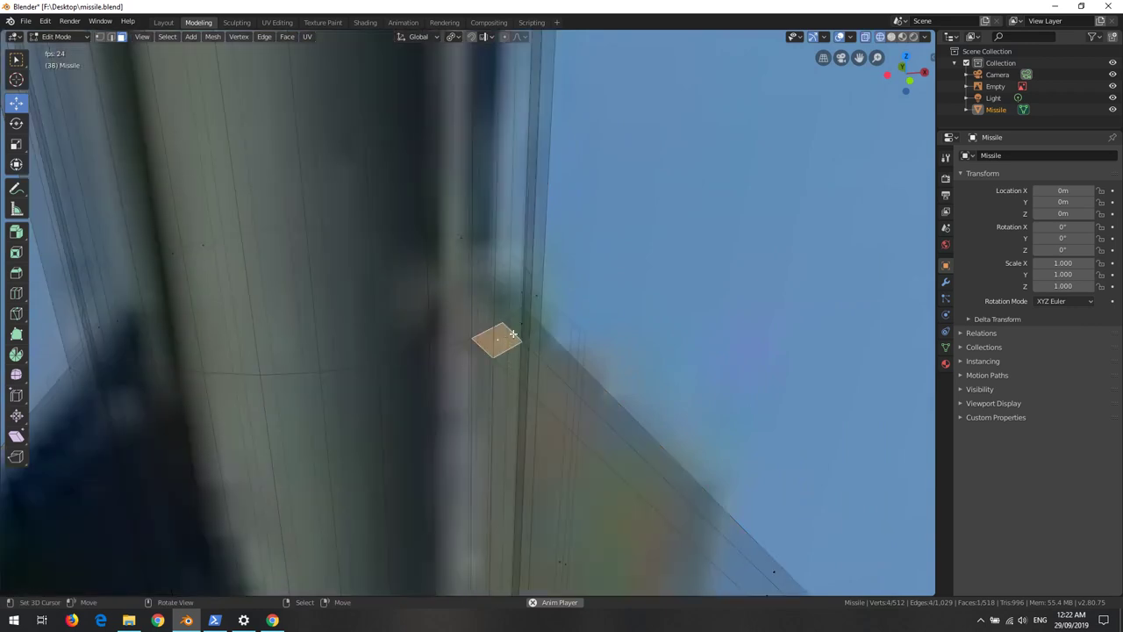
{"action": "key", "text": "shift"}
{"action": "left_click", "coordinate": [517, 321], "text": "shift"}
{"action": "key", "text": "x"}
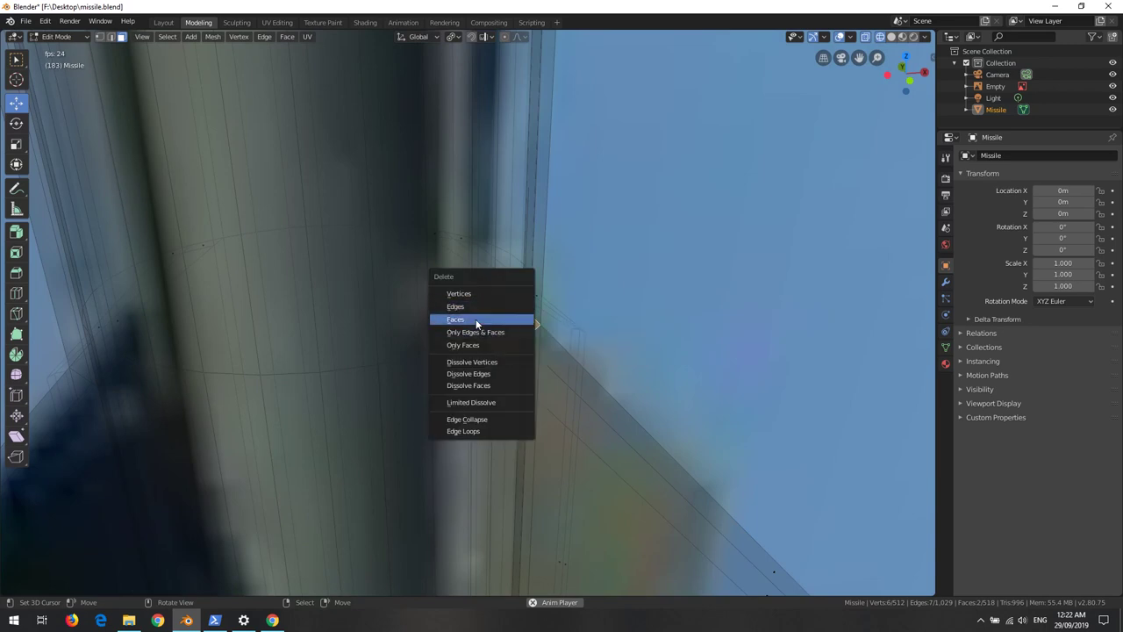
{"action": "left_click", "coordinate": [476, 322]}
Step: Select the two adjoining internal faces at the third fin strip's joint and delete them as Faces
{"action": "middle_click_drag", "start_coordinate": [649, 240], "coordinate": [512, 348]}
{"action": "left_click", "coordinate": [523, 319]}
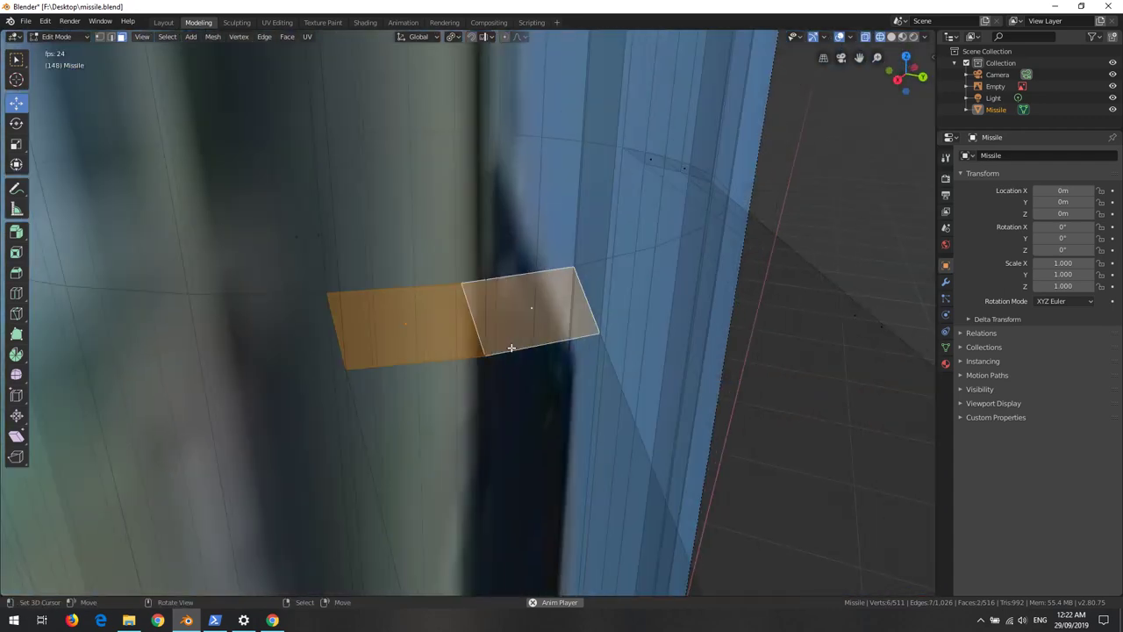
{"action": "key", "text": "x"}
{"action": "left_click", "coordinate": [466, 367]}
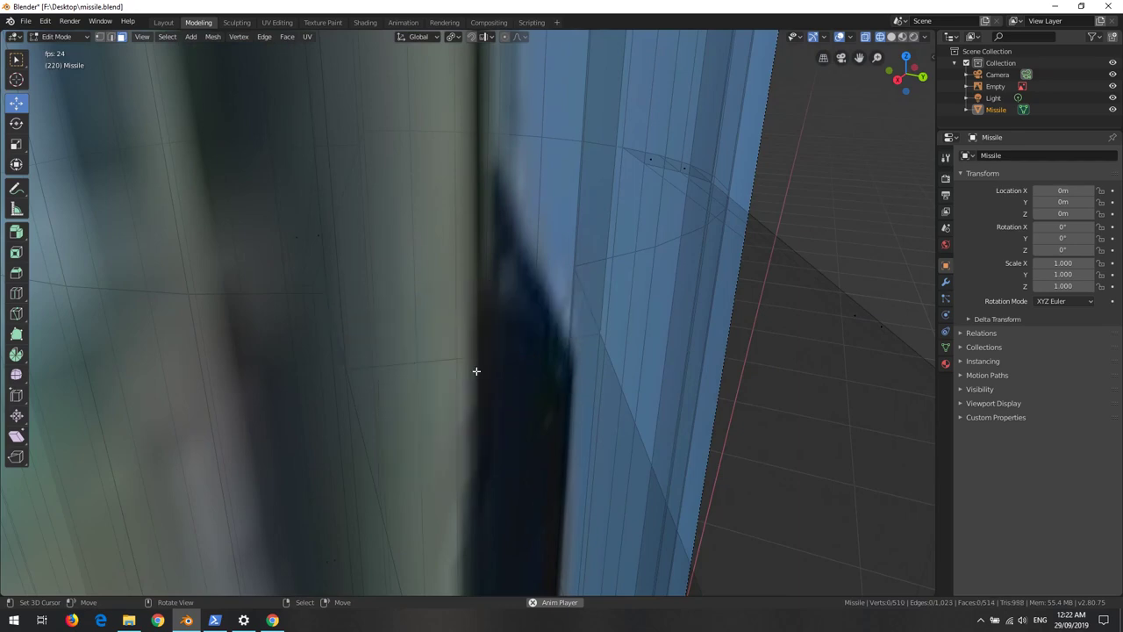
Step: Select both hidden internal faces at the remaining fin strip's joint and delete them as Faces
{"action": "middle_click_drag", "start_coordinate": [585, 368], "coordinate": [482, 363]}
{"action": "left_click", "coordinate": [506, 383]}
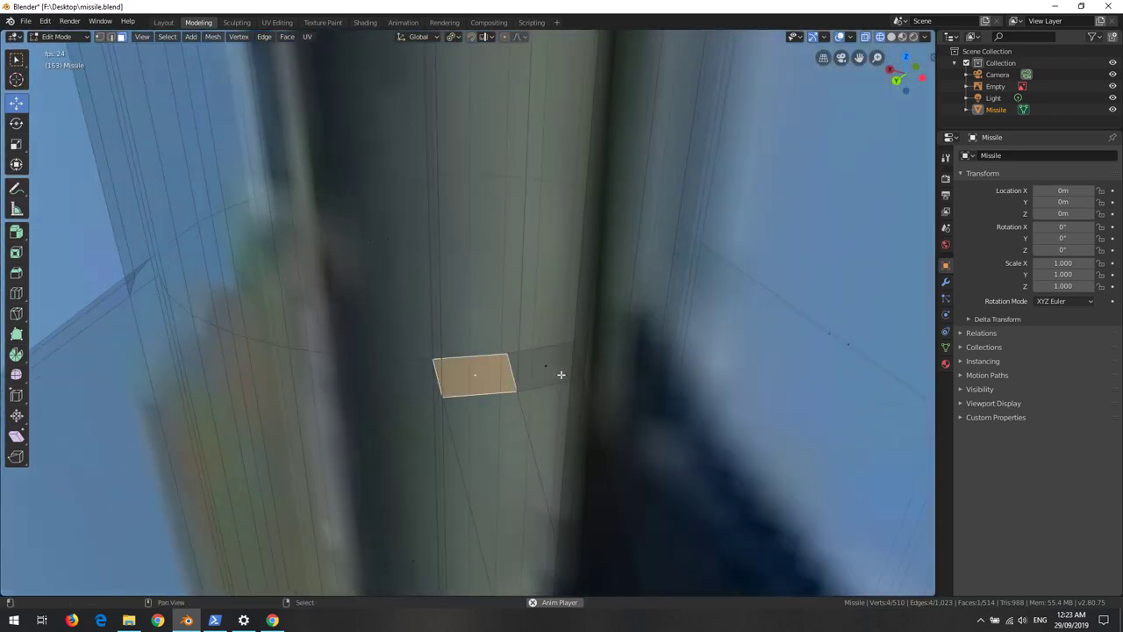
{"action": "left_click", "coordinate": [561, 374], "text": "shift"}
{"action": "key", "text": "x"}
{"action": "left_click", "coordinate": [561, 372]}
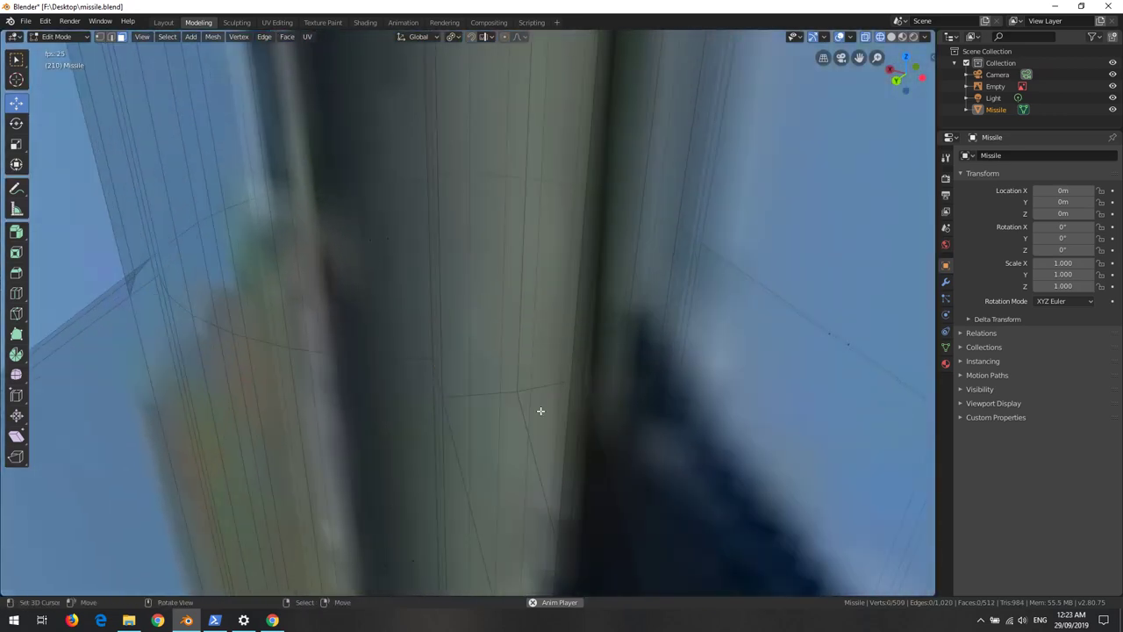
Step: Switch the viewport to solid shading and examine the closely spaced edge loops where the strips meet the missile body
{"action": "middle_click_drag", "start_coordinate": [539, 409], "coordinate": [540, 408]}
{"action": "middle_click_drag", "start_coordinate": [356, 326], "coordinate": [385, 316]}
{"action": "key", "text": "z"}
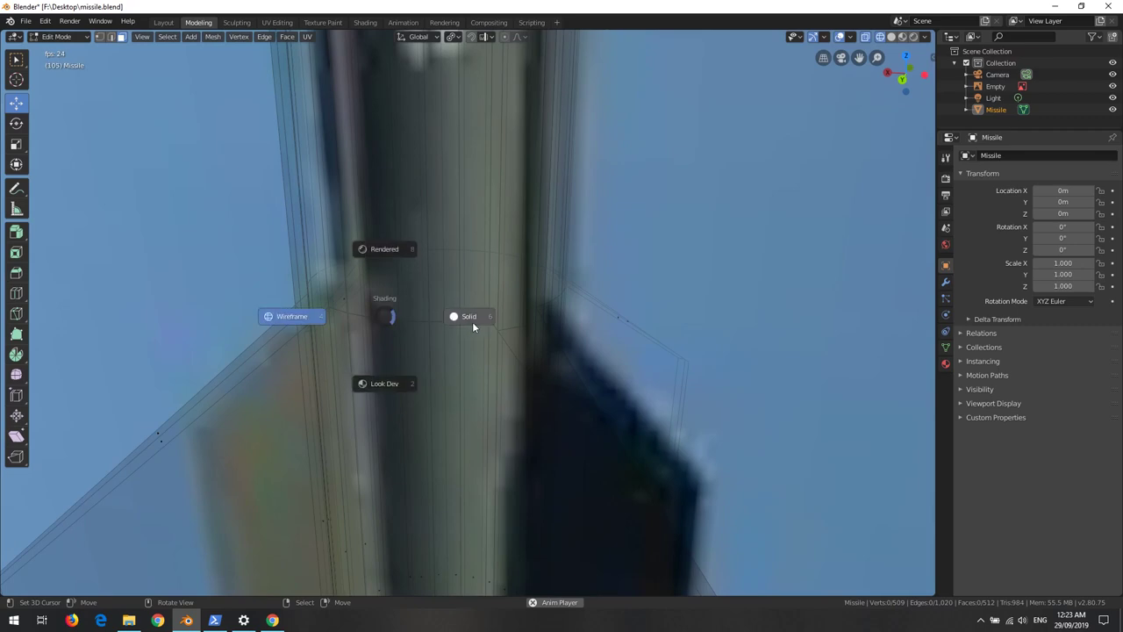
{"action": "left_click", "coordinate": [471, 321]}
{"action": "mouse_move", "coordinate": [471, 321]}
{"action": "middle_mouse_down"}
{"action": "mouse_move", "coordinate": [458, 346]}
{"action": "mouse_move", "coordinate": [428, 312]}
{"action": "mouse_move", "coordinate": [443, 289]}
{"action": "mouse_move", "coordinate": [356, 310]}
{"action": "mouse_move", "coordinate": [268, 293]}
{"action": "mouse_move", "coordinate": [347, 294]}
{"action": "mouse_move", "coordinate": [463, 275]}
{"action": "middle_mouse_up"}
{"action": "scroll", "coordinate": [386, 302], "scroll_direction": "up", "scroll_amount": 3}
{"action": "scroll", "coordinate": [347, 295], "scroll_direction": "down", "scroll_amount": 5}
{"action": "middle_click_drag", "start_coordinate": [447, 150], "coordinate": [436, 314]}
{"action": "scroll", "coordinate": [480, 374], "scroll_direction": "up", "scroll_amount": 3}
{"action": "scroll", "coordinate": [479, 422], "scroll_direction": "up", "scroll_amount": 3}
{"action": "scroll", "coordinate": [356, 274], "scroll_direction": "up", "scroll_amount": 1}
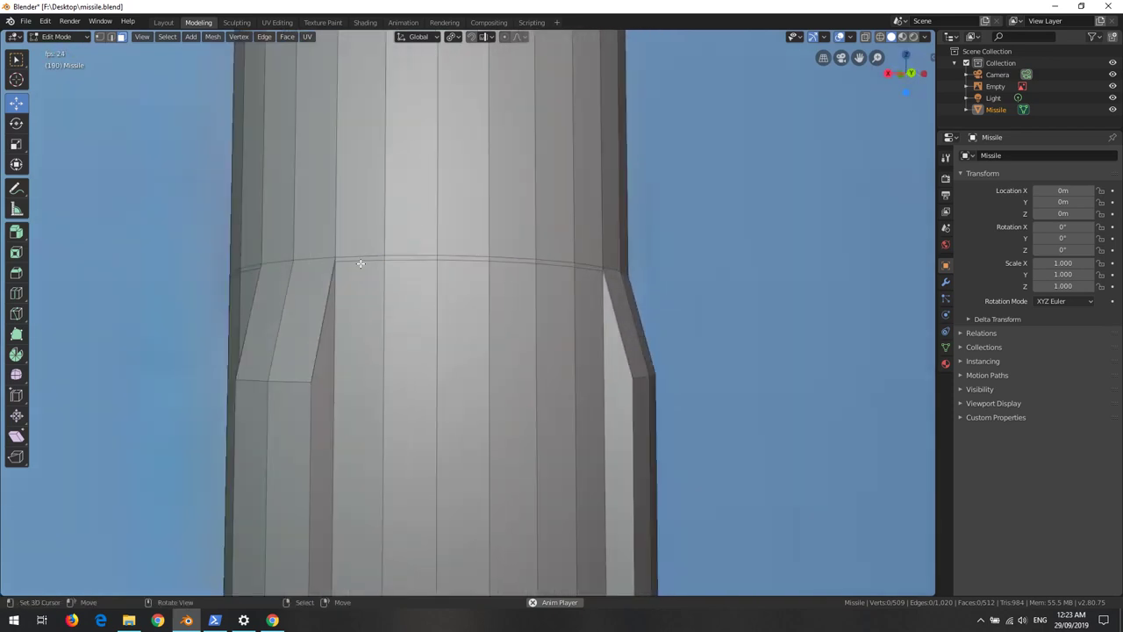
{"action": "scroll", "coordinate": [314, 267], "scroll_direction": "up", "scroll_amount": 2}
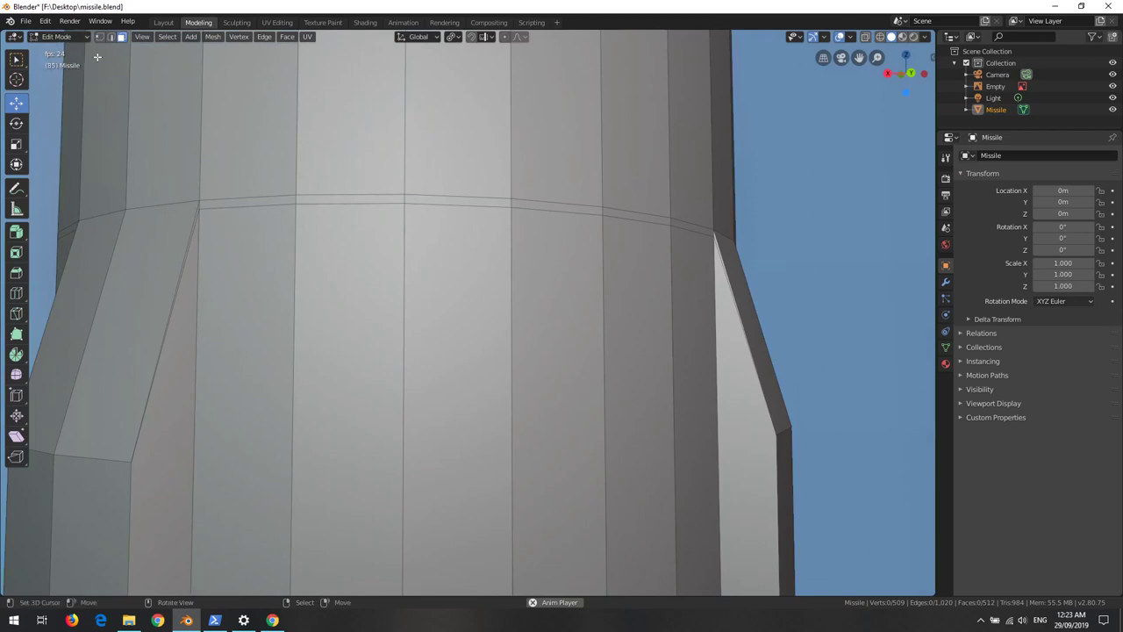
Step: Try merging the two close vertices at the strip's upper corner with At Last, and undo the merge
{"action": "left_click", "coordinate": [201, 200]}
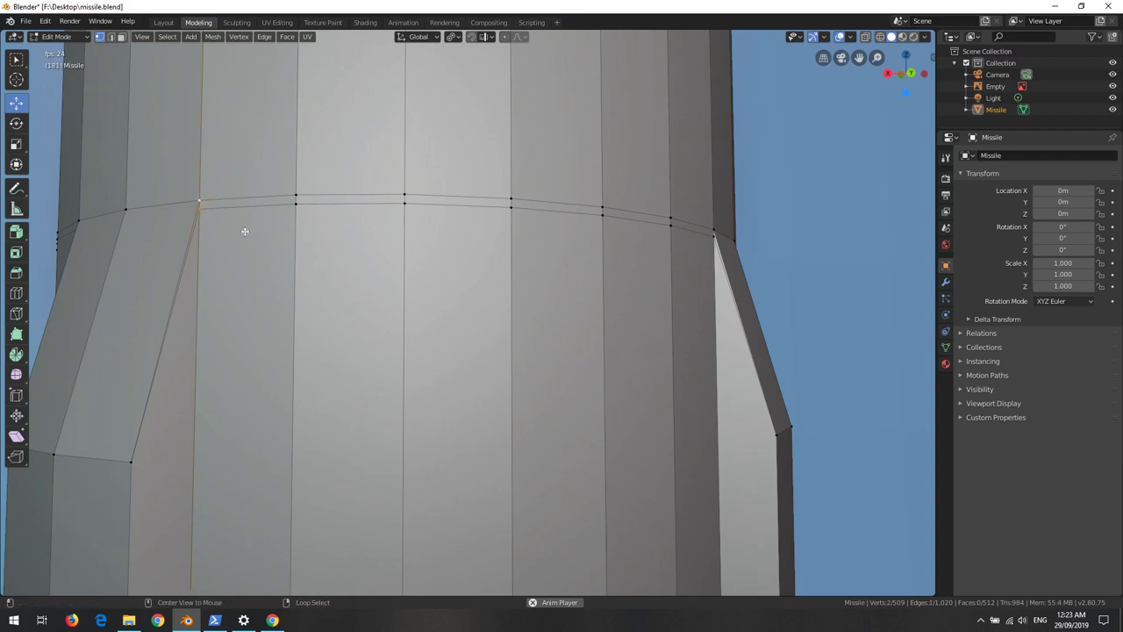
{"action": "key", "text": "e"}
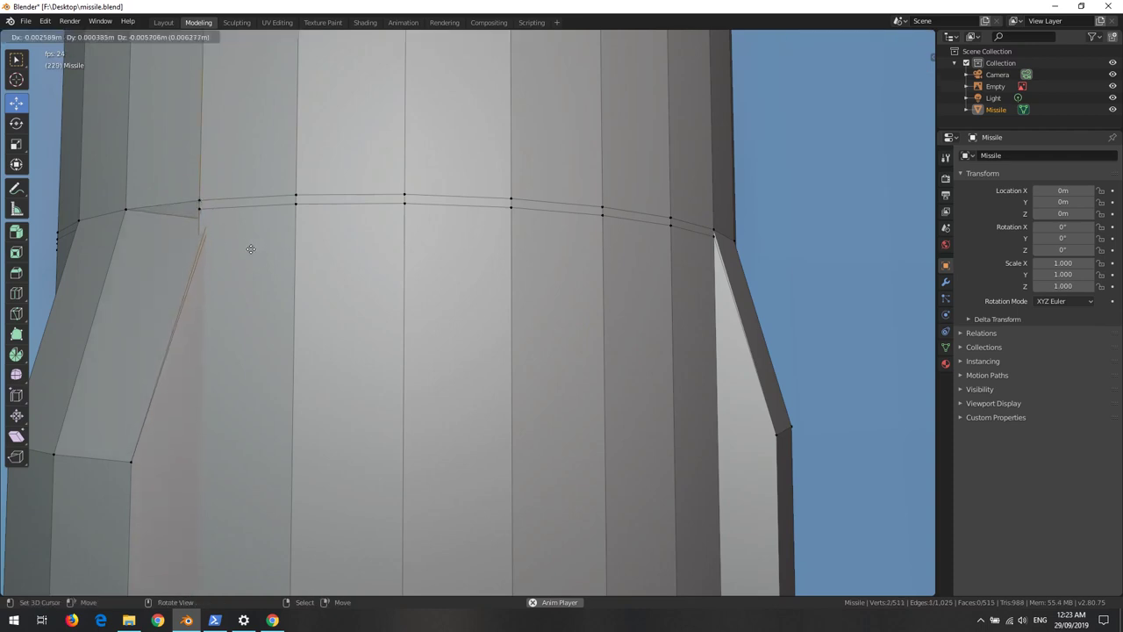
{"action": "right_click", "coordinate": [235, 262]}
{"action": "key", "text": "ctrl+z"}
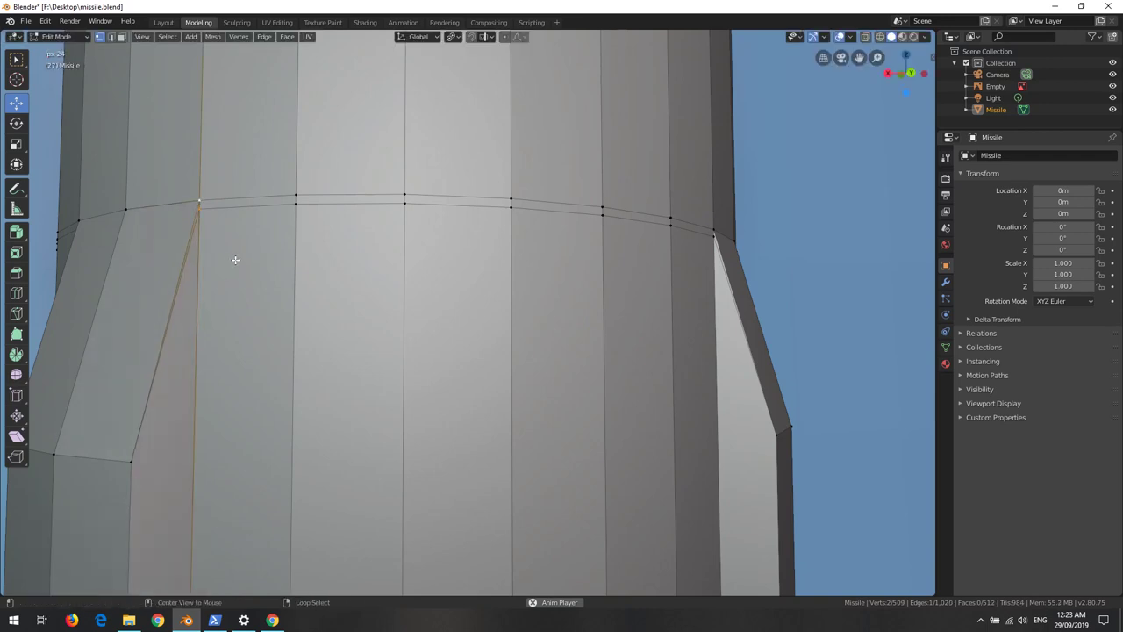
{"action": "key", "text": "m"}
{"action": "left_click", "coordinate": [235, 261]}
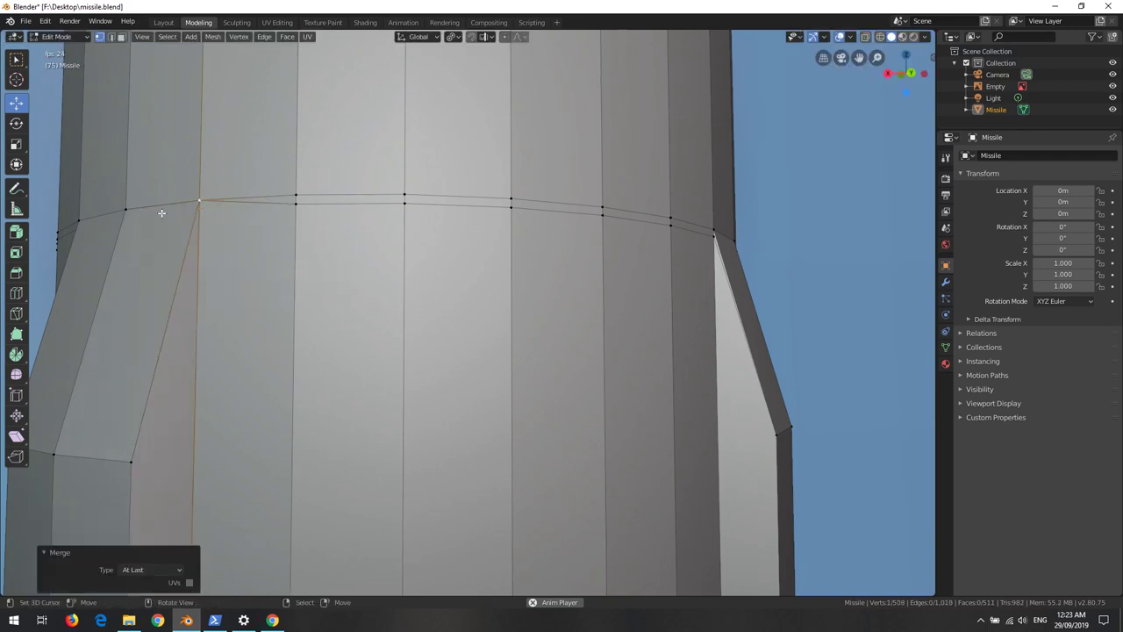
{"action": "middle_click_drag", "start_coordinate": [161, 213], "coordinate": [174, 216]}
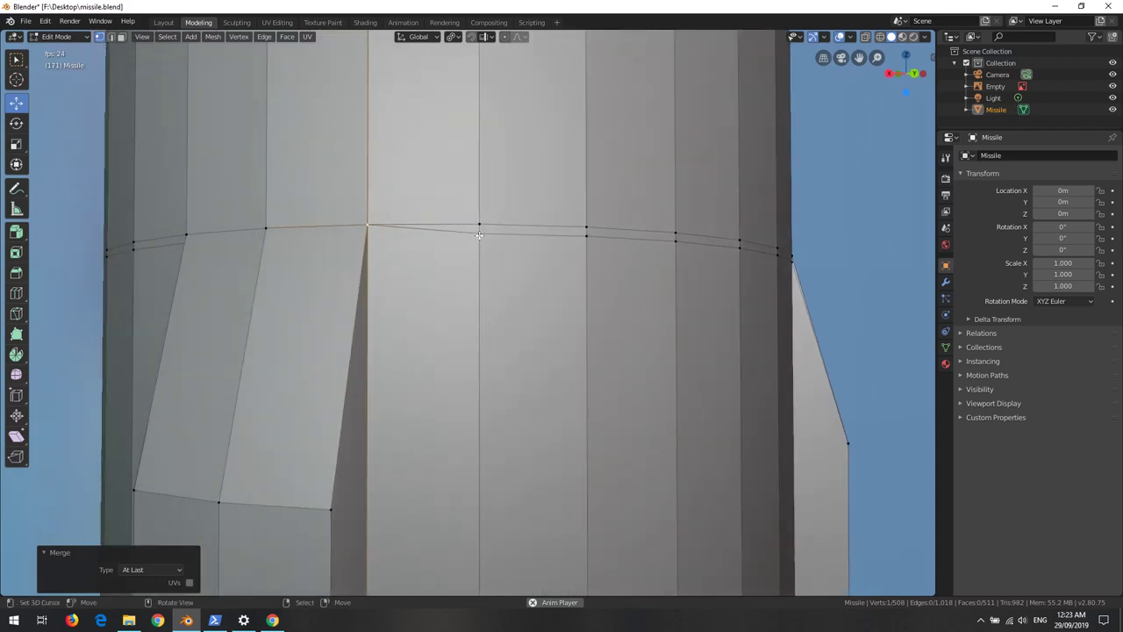
{"action": "key", "text": "ctrl+z"}
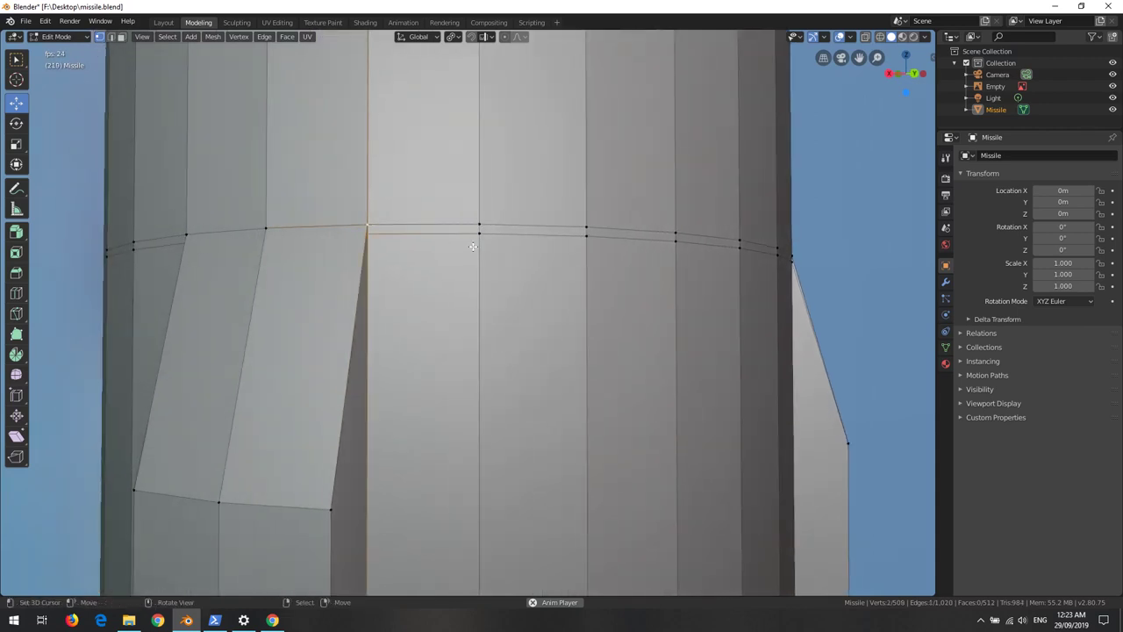
Step: Switch to edge selection and select the lower of the two close edge loops around the missile body
{"action": "left_click", "coordinate": [499, 235], "text": "ctrl+alt"}
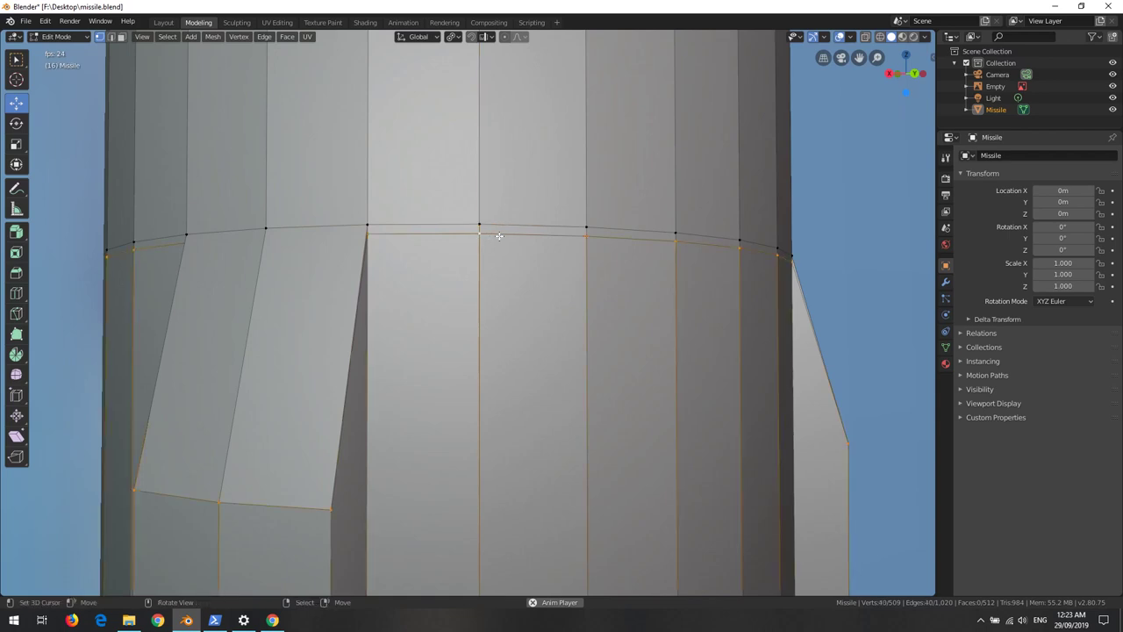
{"action": "left_click", "coordinate": [110, 36]}
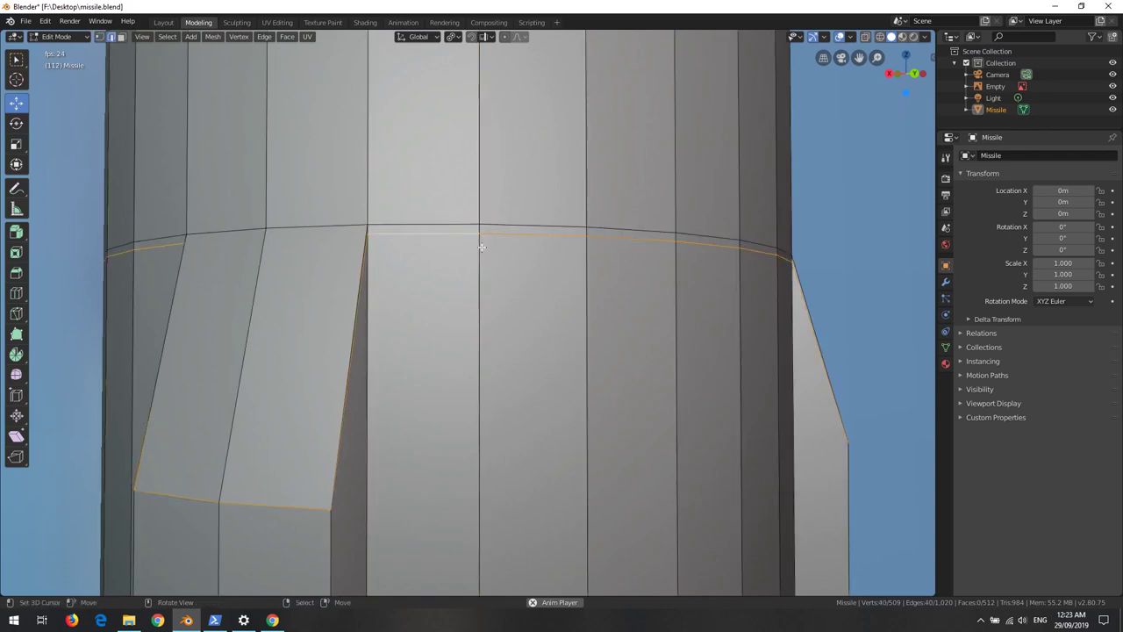
{"action": "key", "text": "a"}
{"action": "key", "text": "alt+a"}
{"action": "left_click", "coordinate": [456, 238], "text": "alt"}
Step: Remove the strips' sloped side edges and lower bend edges from the loop selection, keeping the edges around the body
{"action": "scroll", "coordinate": [401, 324], "scroll_direction": "down", "scroll_amount": 4}
{"action": "middle_click_drag", "start_coordinate": [485, 296], "coordinate": [187, 321]}
{"action": "scroll", "coordinate": [367, 319], "scroll_direction": "up", "scroll_amount": 3}
{"action": "scroll", "coordinate": [368, 318], "scroll_direction": "up", "scroll_amount": 2}
{"action": "scroll", "coordinate": [351, 343], "scroll_direction": "up", "scroll_amount": 3}
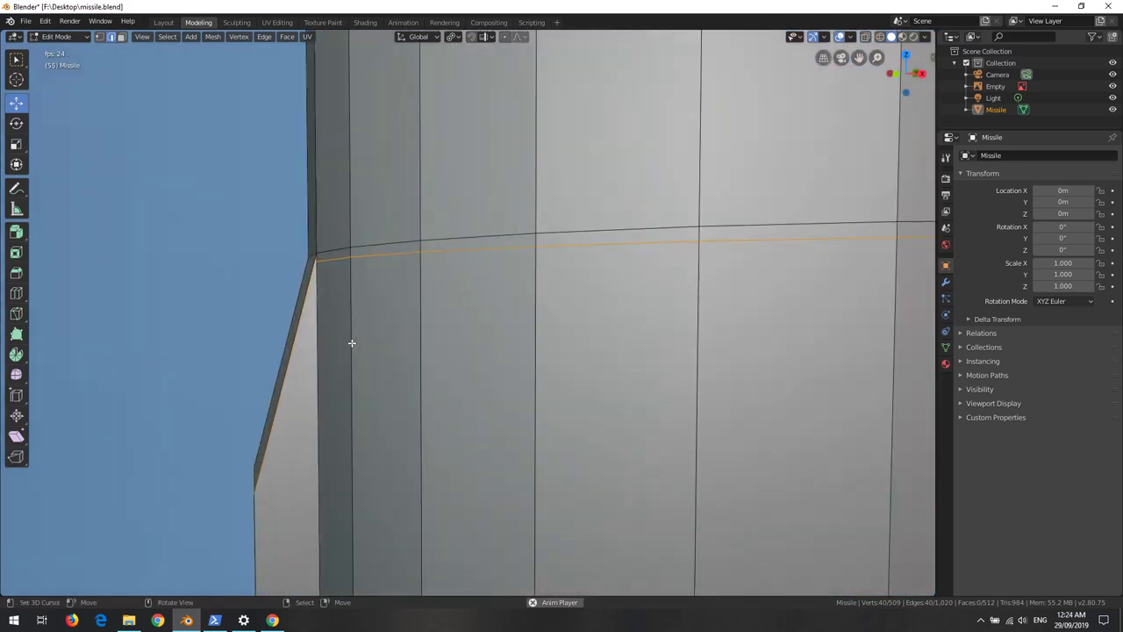
{"action": "middle_click_drag", "start_coordinate": [351, 343], "coordinate": [461, 313], "text": "shift"}
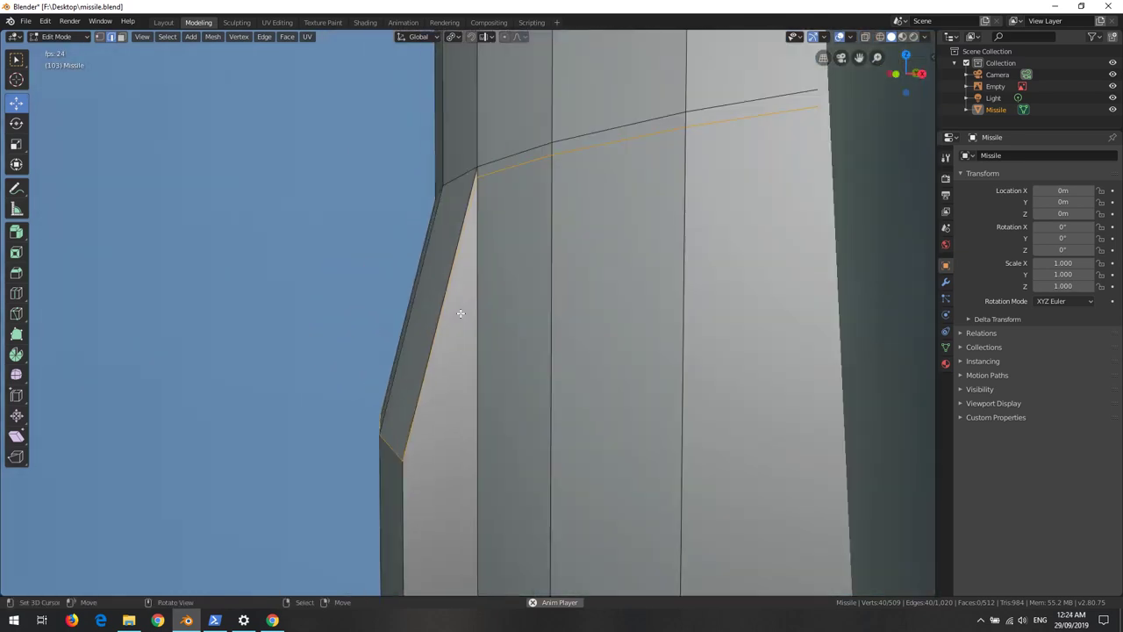
{"action": "left_click", "coordinate": [457, 275], "text": "shift"}
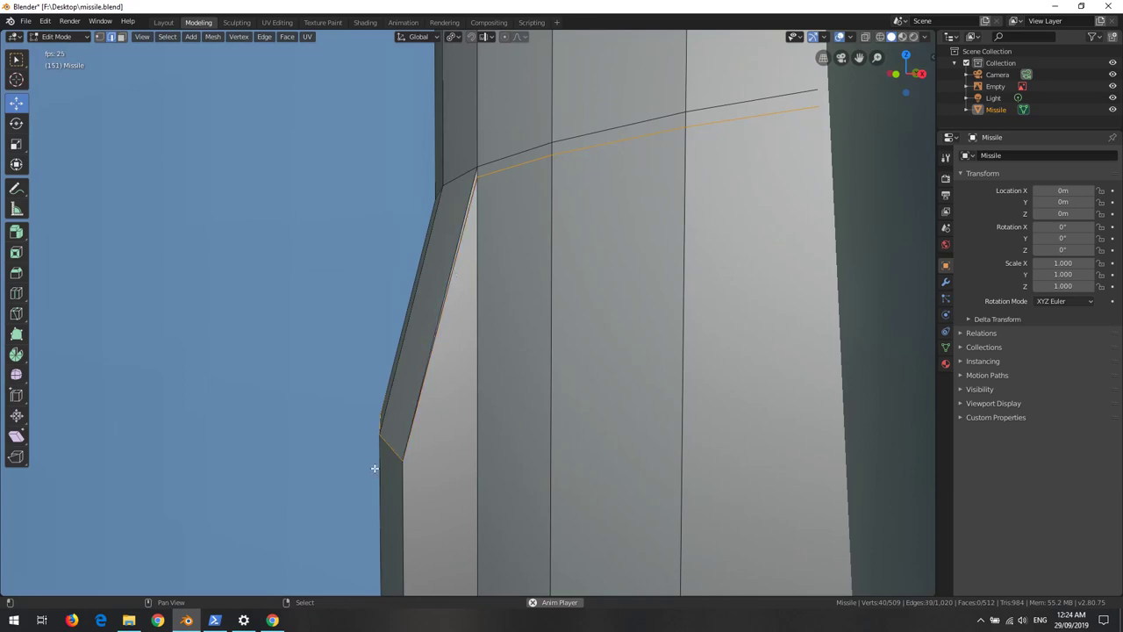
{"action": "mouse_move", "coordinate": [396, 431]}
{"action": "middle_mouse_down"}
{"action": "mouse_move", "coordinate": [418, 368]}
{"action": "mouse_move", "coordinate": [415, 423]}
{"action": "middle_mouse_up"}
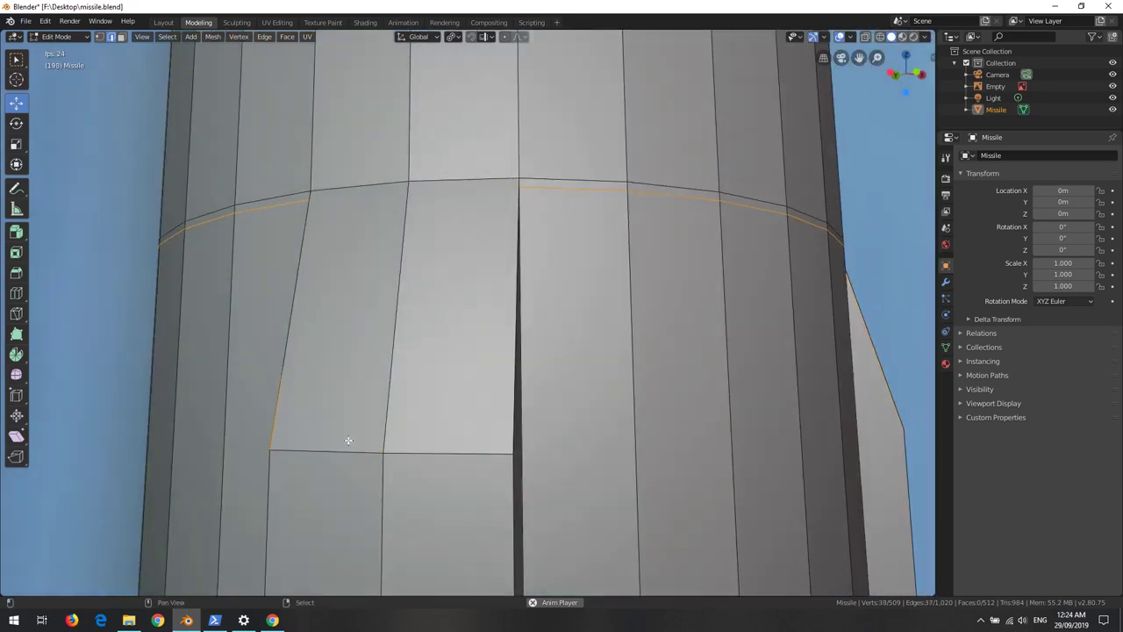
{"action": "middle_click_drag", "start_coordinate": [348, 439], "coordinate": [406, 371]}
{"action": "left_click", "coordinate": [376, 332], "text": "shift"}
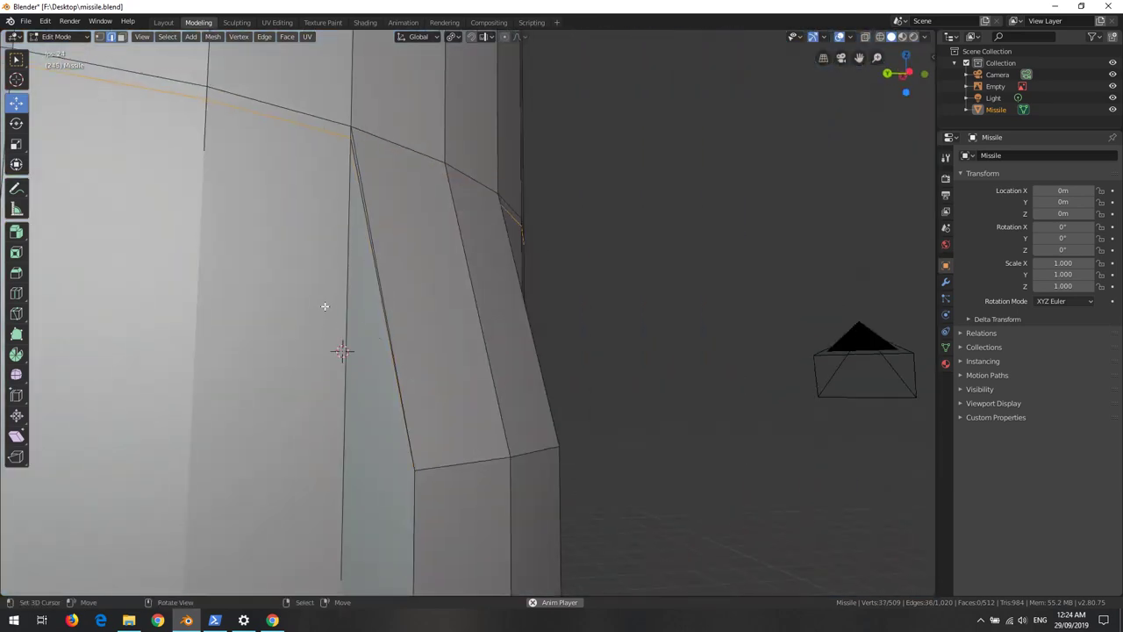
Step: Deselect the slanted and lower fin edges on the first fins, leaving the duplicate ring edges between the fins selected
{"action": "scroll", "coordinate": [437, 264], "scroll_direction": "down", "scroll_amount": 1}
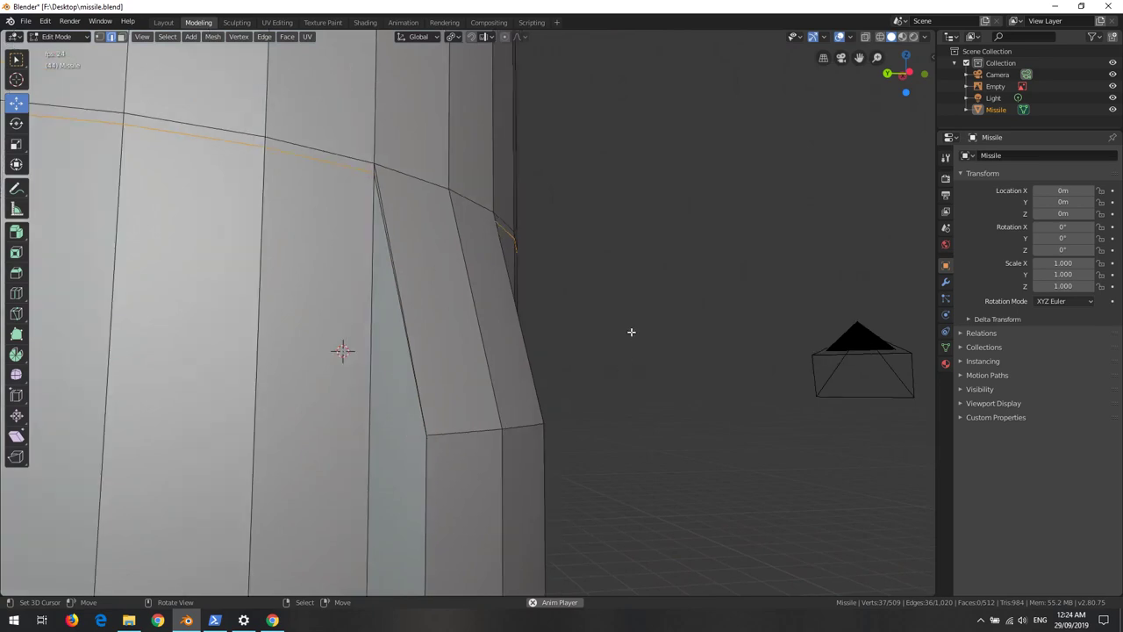
{"action": "middle_click_drag", "start_coordinate": [631, 331], "coordinate": [439, 427]}
{"action": "middle_click_drag", "start_coordinate": [371, 431], "coordinate": [459, 295]}
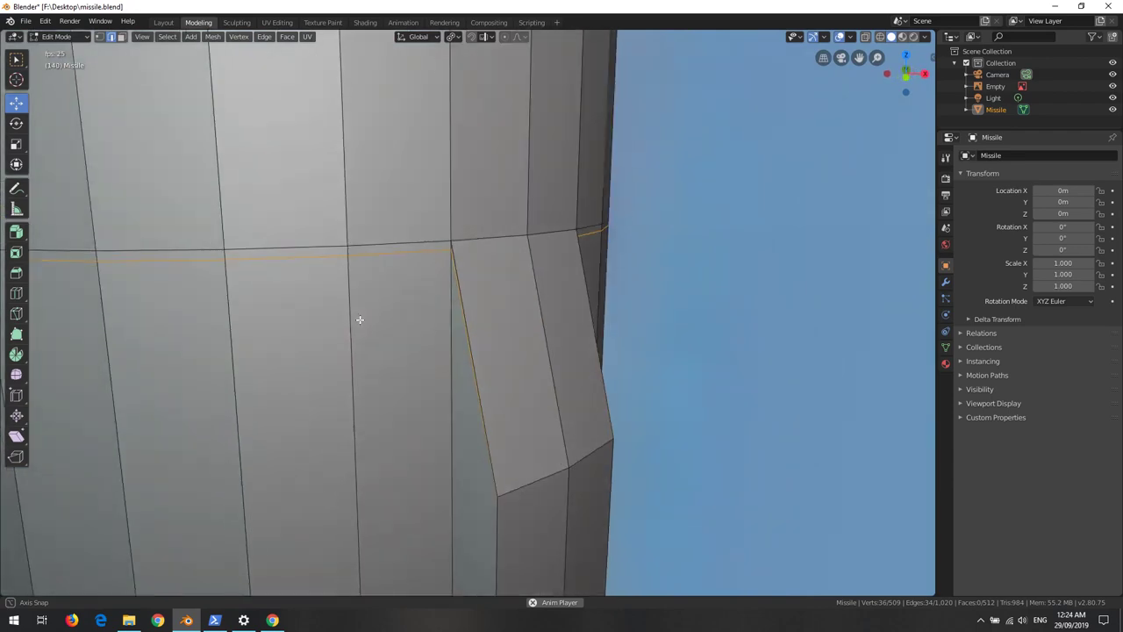
{"action": "left_click", "coordinate": [458, 296], "text": "shift"}
{"action": "middle_click_drag", "start_coordinate": [579, 328], "coordinate": [457, 321]}
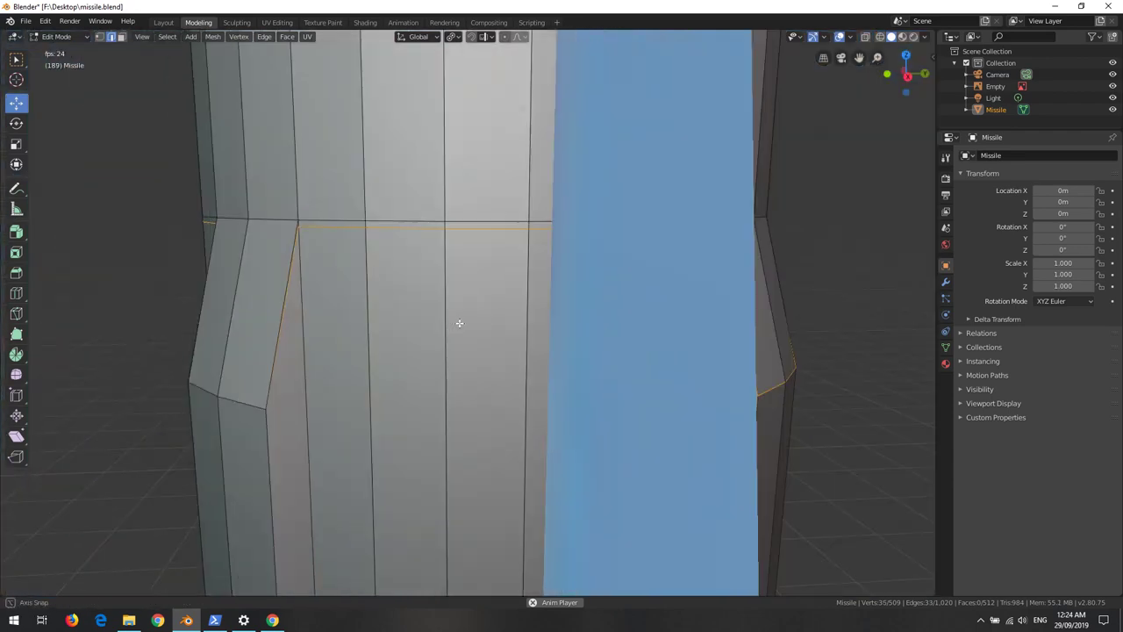
{"action": "left_click", "coordinate": [289, 301], "text": "shift"}
{"action": "middle_click_drag", "start_coordinate": [584, 329], "coordinate": [608, 284]}
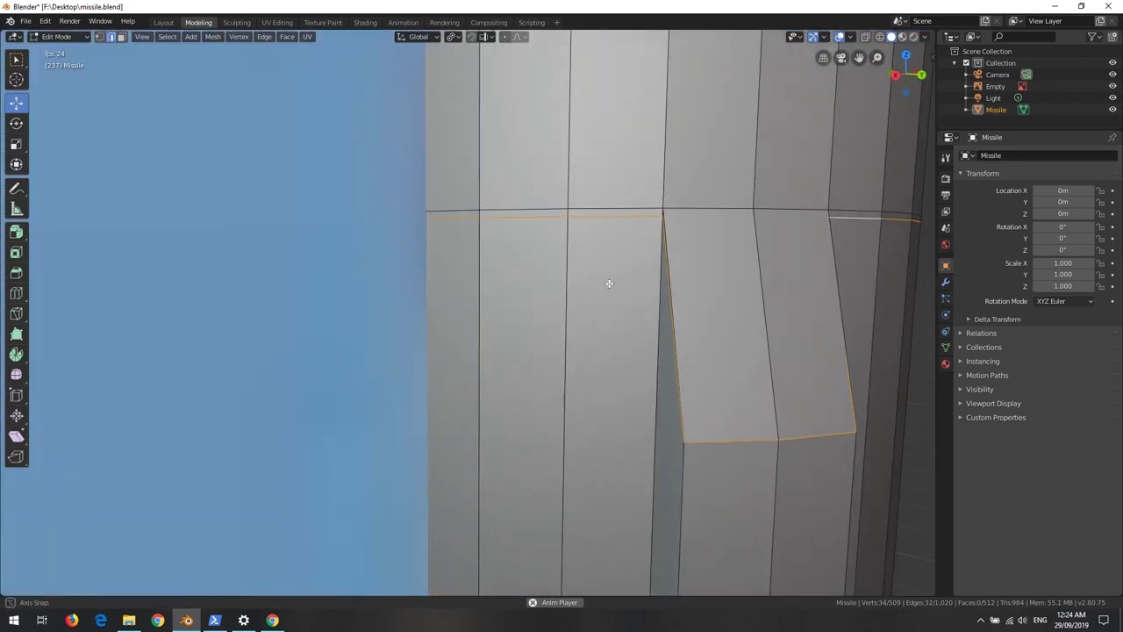
{"action": "left_click", "coordinate": [666, 290], "text": "shift"}
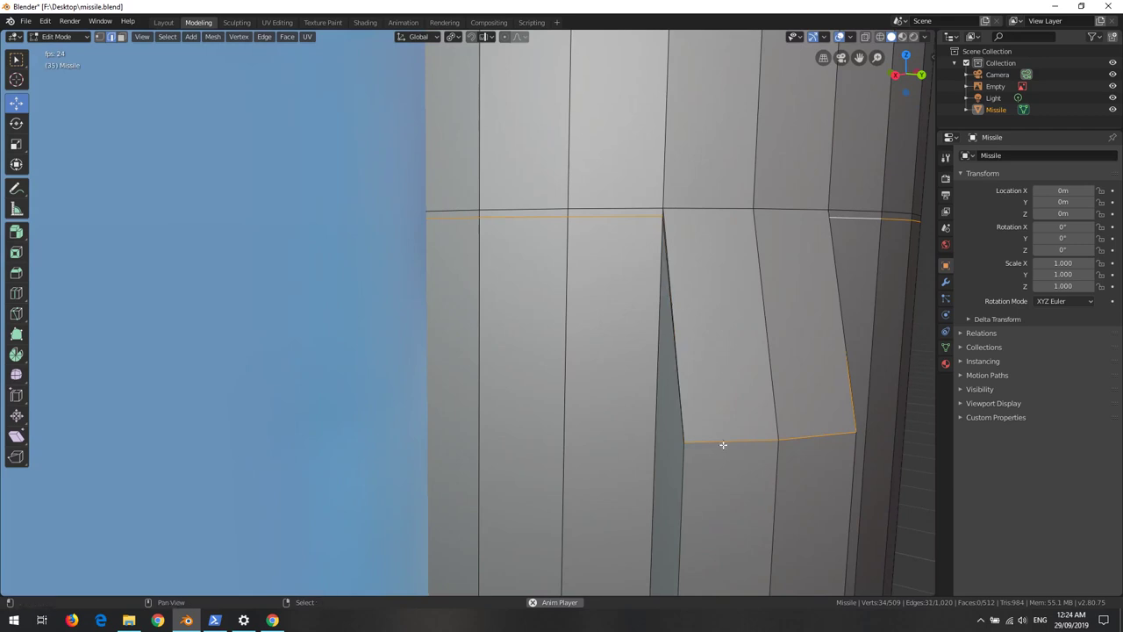
{"action": "left_click", "coordinate": [818, 426], "text": "shift"}
Step: Deselect the remaining slanted and lower edges on the other fins so only the duplicate ring around the body stays selected
{"action": "middle_click_drag", "start_coordinate": [819, 425], "coordinate": [737, 369]}
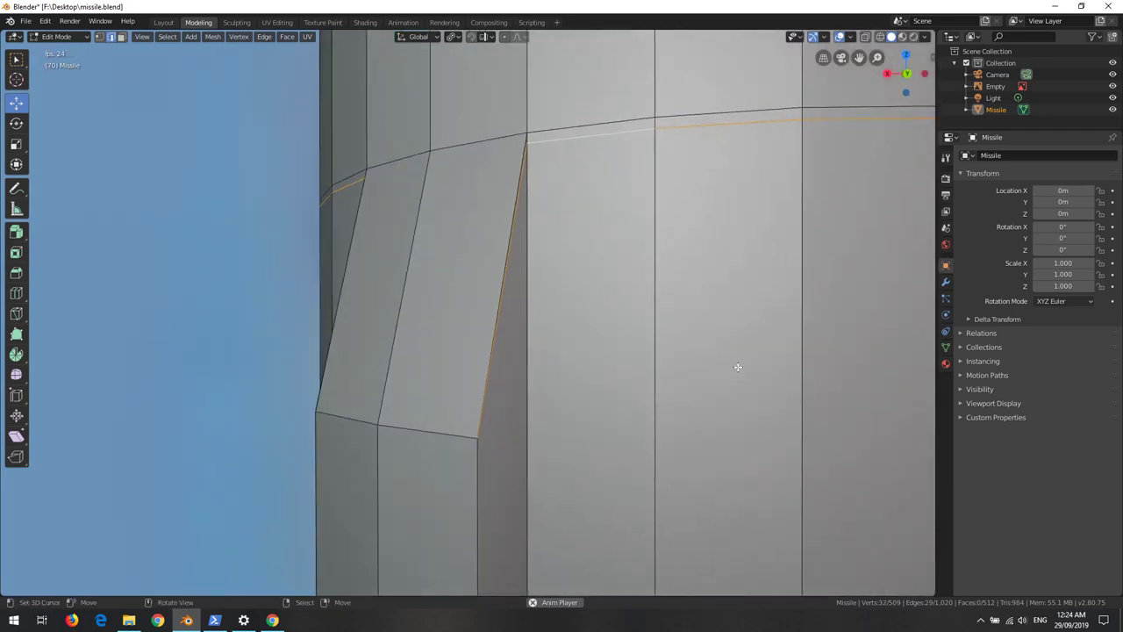
{"action": "left_click", "coordinate": [519, 275], "text": "shift"}
{"action": "left_click", "coordinate": [529, 271], "text": "shift"}
{"action": "left_click", "coordinate": [512, 274], "text": "shift"}
{"action": "scroll", "coordinate": [609, 376], "scroll_direction": "down", "scroll_amount": 3}
{"action": "scroll", "coordinate": [609, 377], "scroll_direction": "up", "scroll_amount": 3}
{"action": "middle_click_drag", "start_coordinate": [609, 377], "coordinate": [534, 336]}
{"action": "left_click", "coordinate": [529, 330], "text": "shift"}
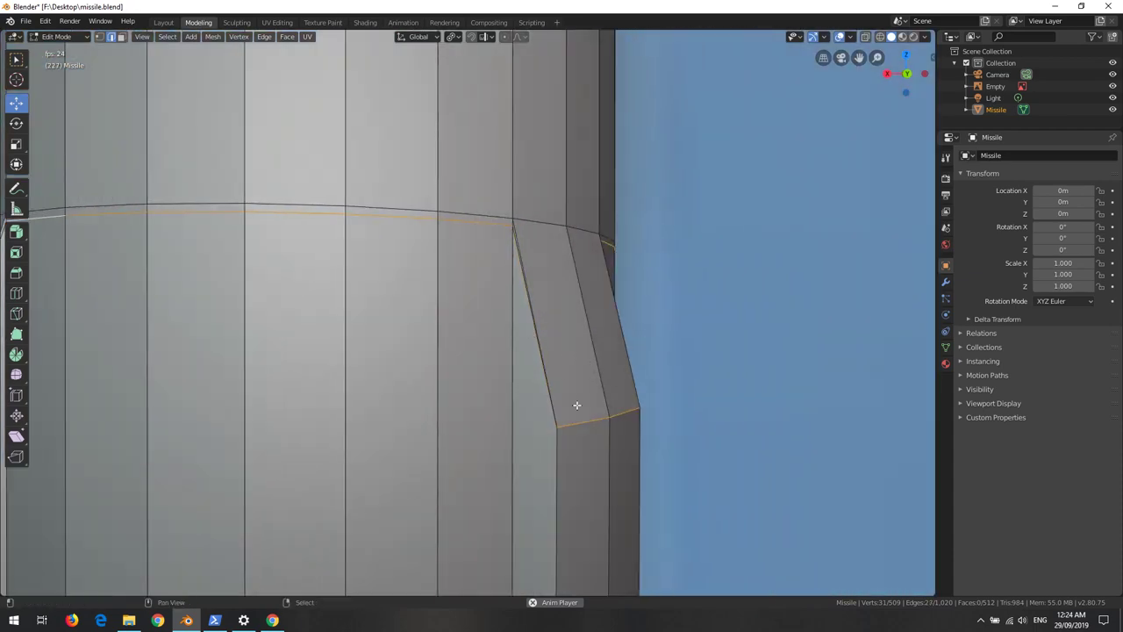
{"action": "scroll", "coordinate": [556, 371], "scroll_direction": "down", "scroll_amount": 3}
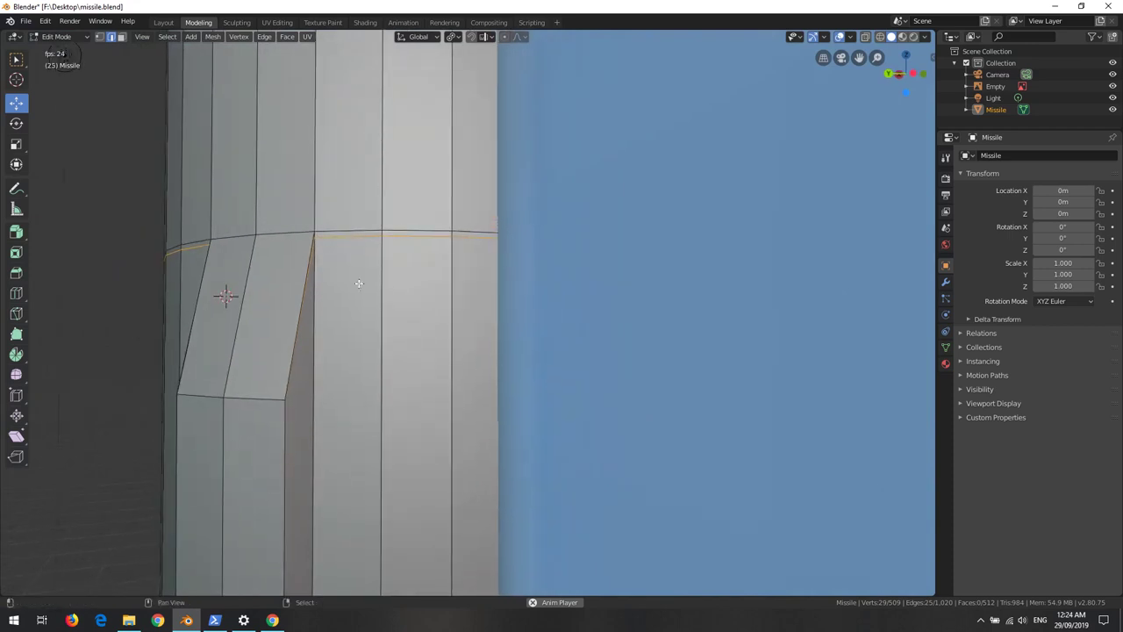
{"action": "scroll", "coordinate": [311, 274], "scroll_direction": "up", "scroll_amount": 3}
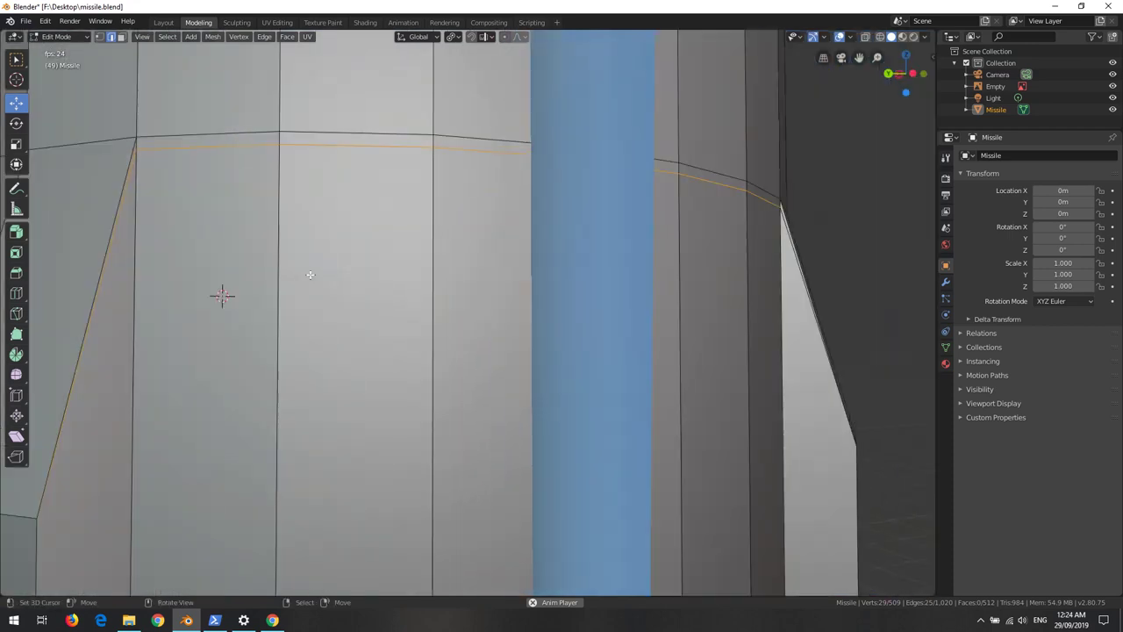
{"action": "left_click", "coordinate": [115, 253], "text": "shift"}
{"action": "middle_click_drag", "start_coordinate": [181, 275], "coordinate": [438, 351]}
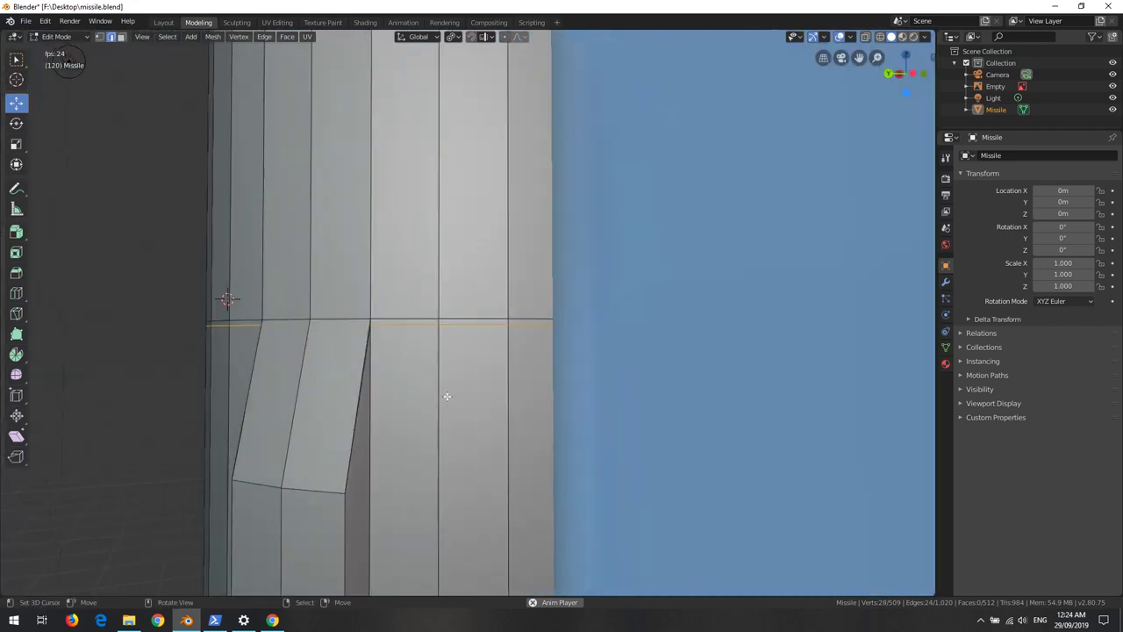
Step: Try an Edge Slide on the selected ring edges and stop the animation playback
{"action": "key", "text": "g"}
{"action": "key", "text": "g"}
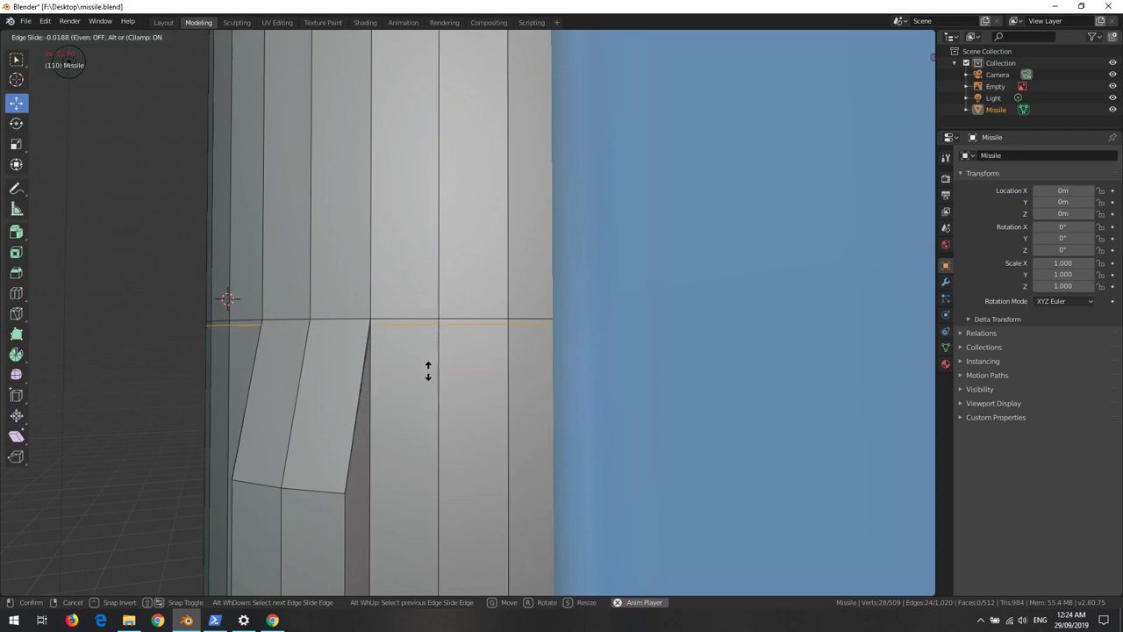
{"action": "left_click", "coordinate": [427, 380]}
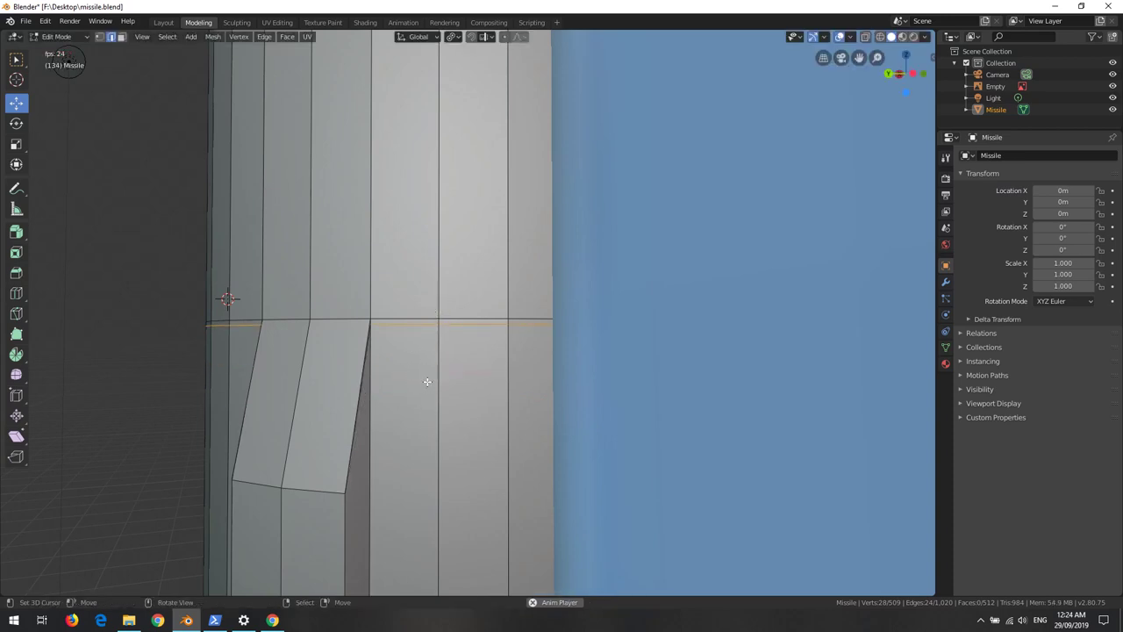
{"action": "left_click", "coordinate": [537, 603]}
{"action": "scroll", "coordinate": [469, 304], "scroll_direction": "up", "scroll_amount": 3}
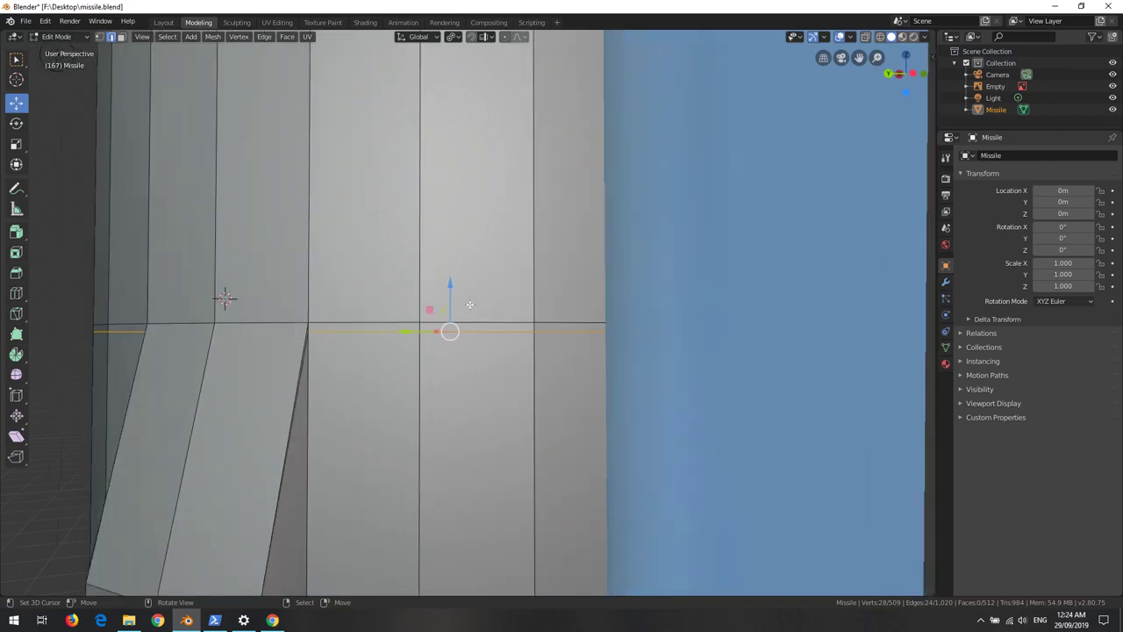
{"action": "left_click_drag", "start_coordinate": [458, 290], "coordinate": [382, 341]}
{"action": "middle_click_drag", "start_coordinate": [397, 386], "coordinate": [368, 429]}
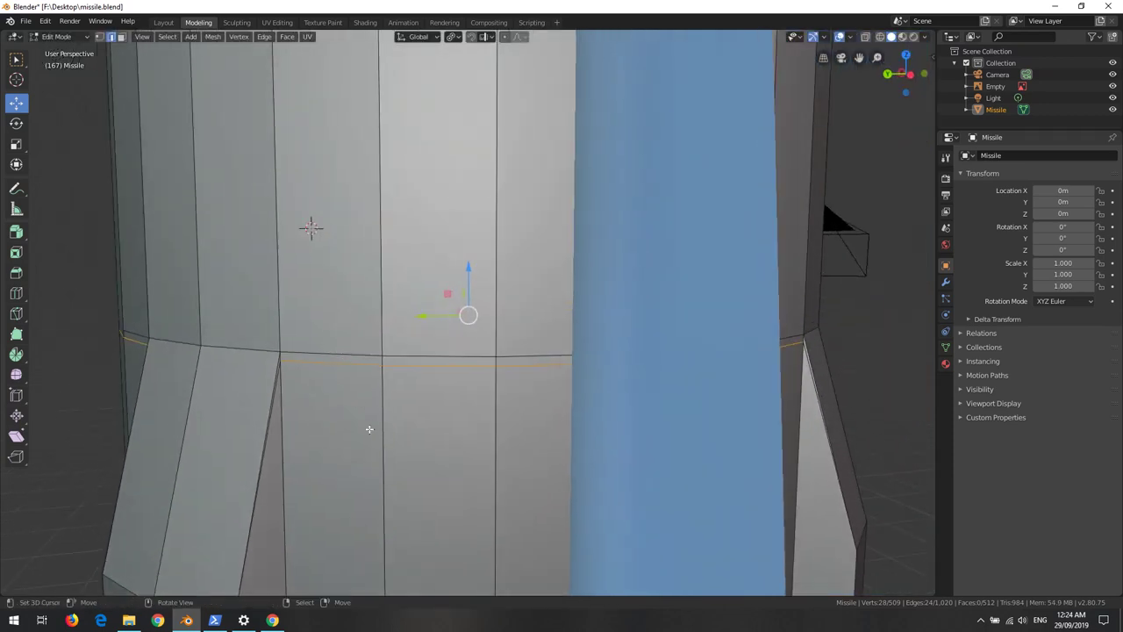
Step: Try sliding the selected ring edges towards the ring above, testing Clamp off and on, to a factor of about -0.035
{"action": "key", "text": "g"}
{"action": "key", "text": "g"}
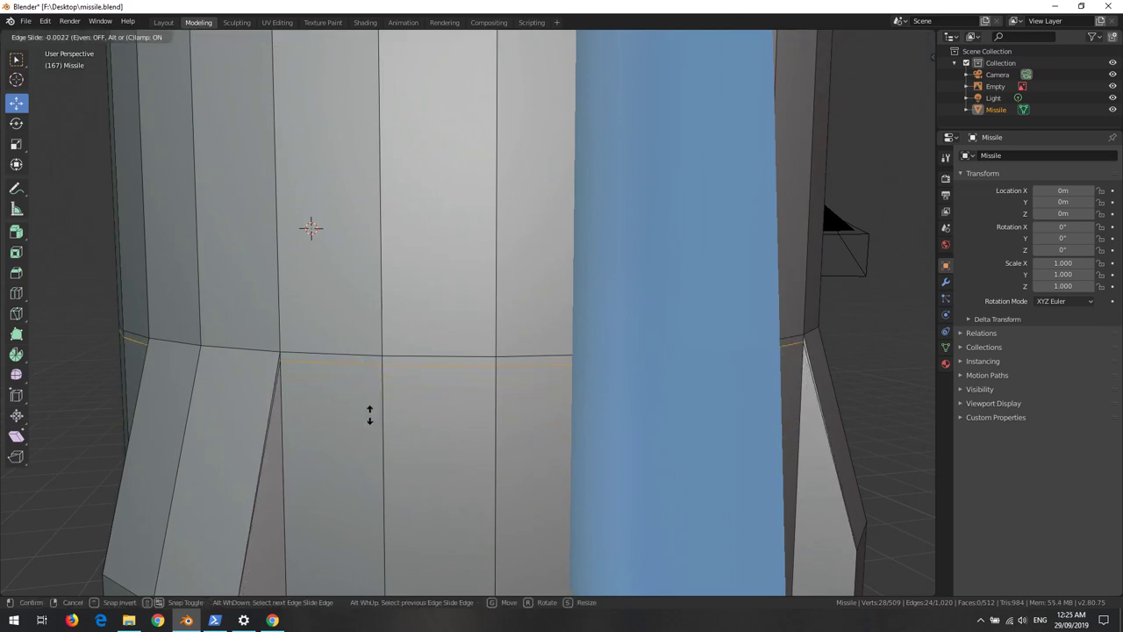
{"action": "key", "text": "c"}
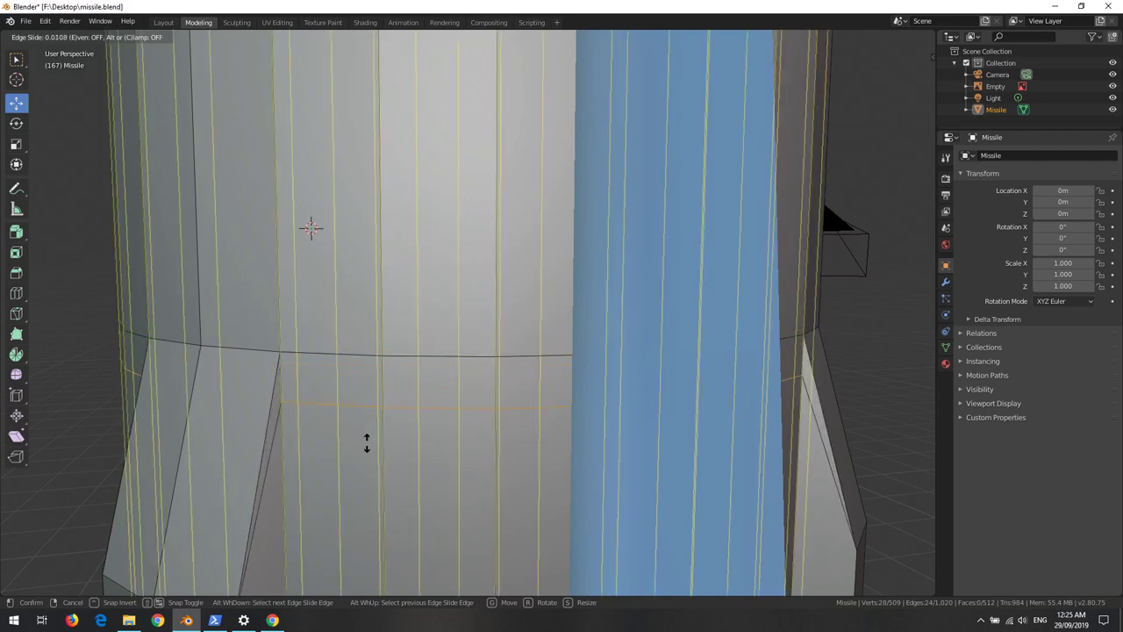
{"action": "key", "text": "c"}
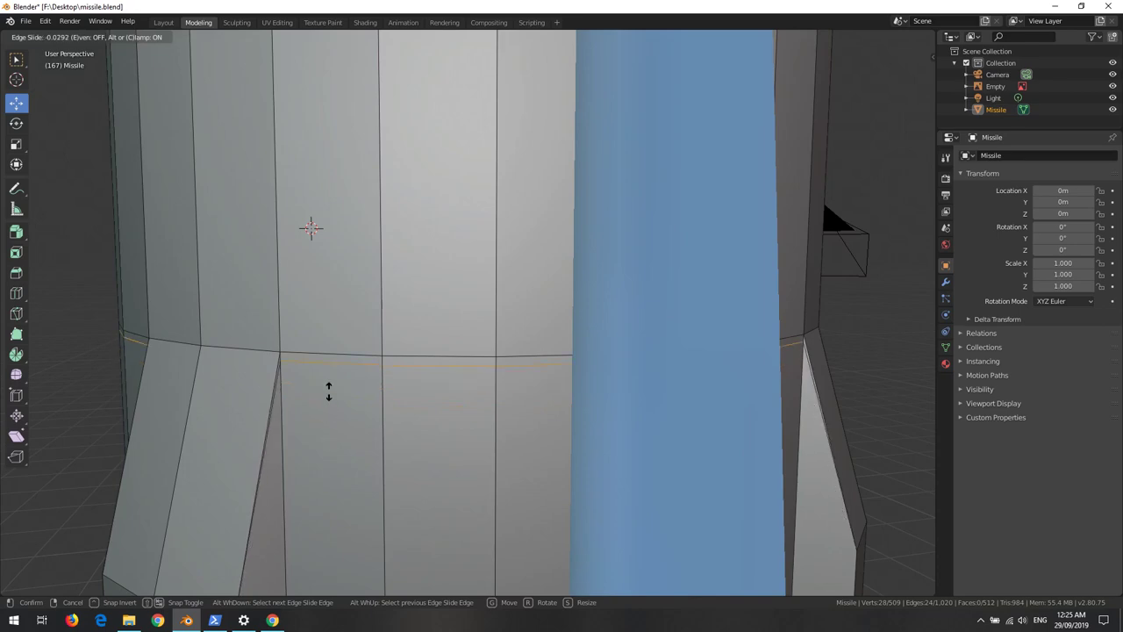
{"action": "left_click", "coordinate": [324, 383]}
{"action": "middle_click_drag", "start_coordinate": [266, 355], "coordinate": [427, 368]}
{"action": "scroll", "coordinate": [428, 368], "scroll_direction": "down", "scroll_amount": 3}
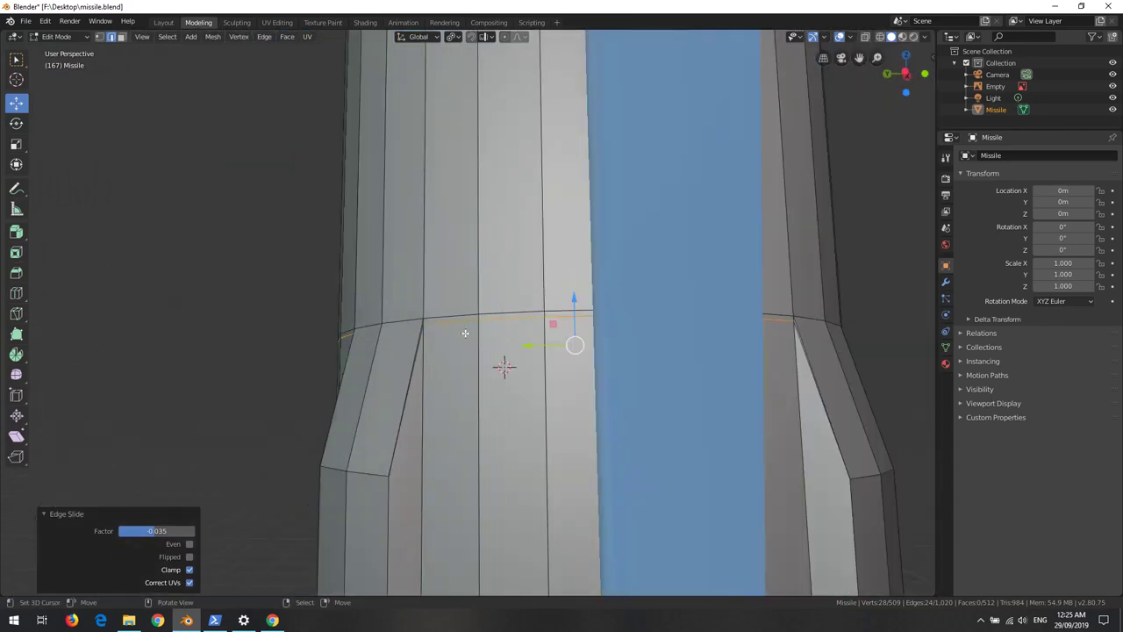
{"action": "scroll", "coordinate": [471, 327], "scroll_direction": "up", "scroll_amount": 2}
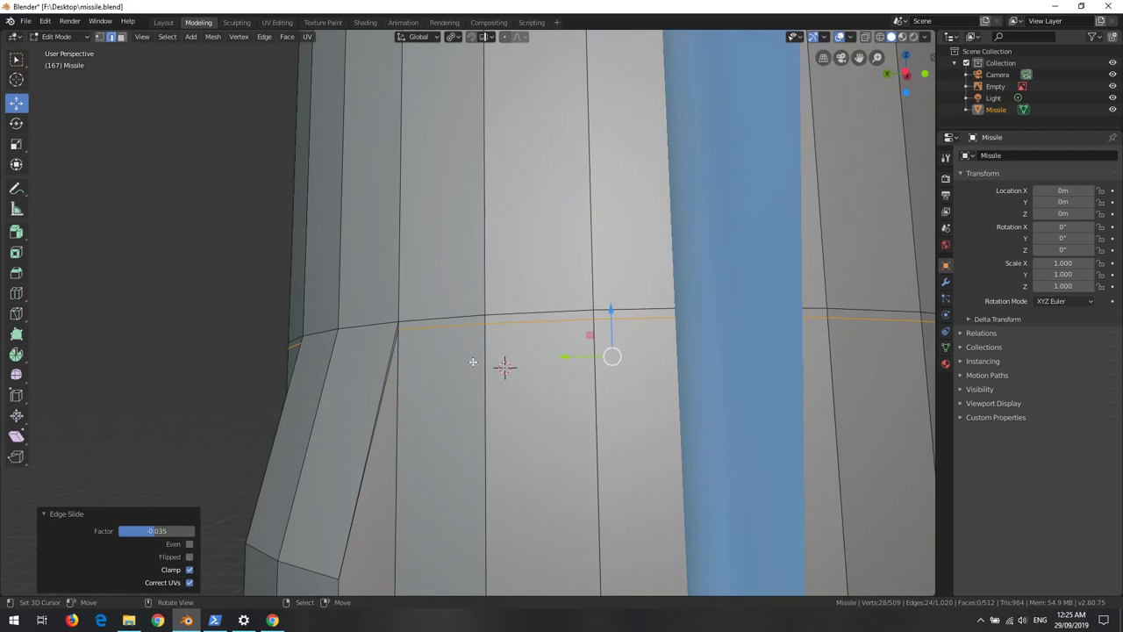
Step: Try deleting the selected ring with Only Edges & Faces and undo the deletion
{"action": "key", "text": "x"}
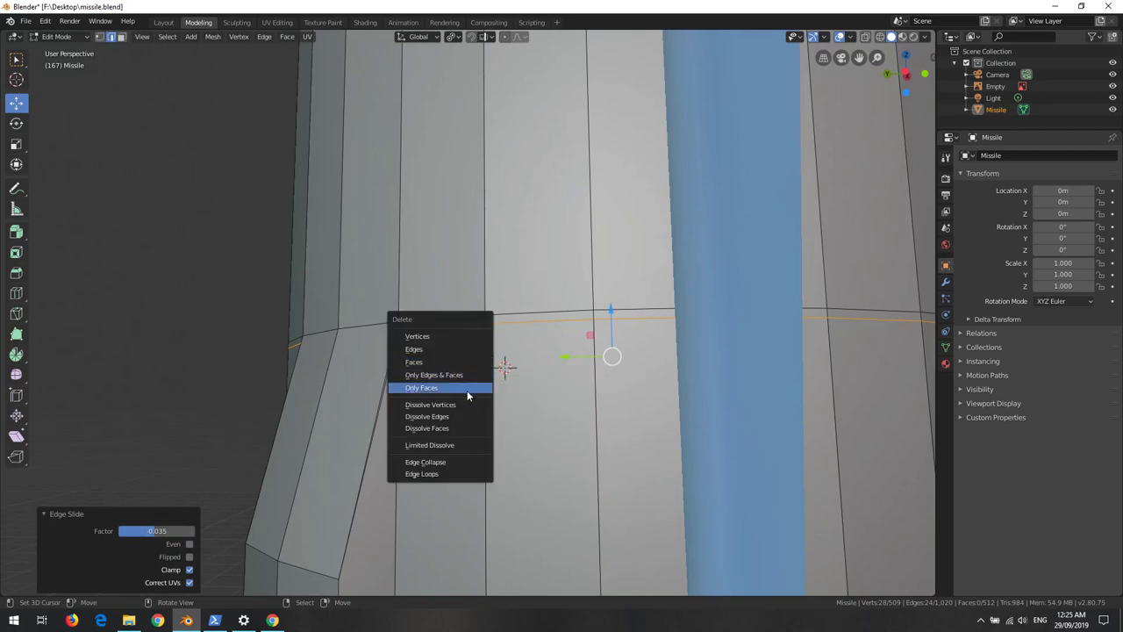
{"action": "left_click", "coordinate": [465, 374]}
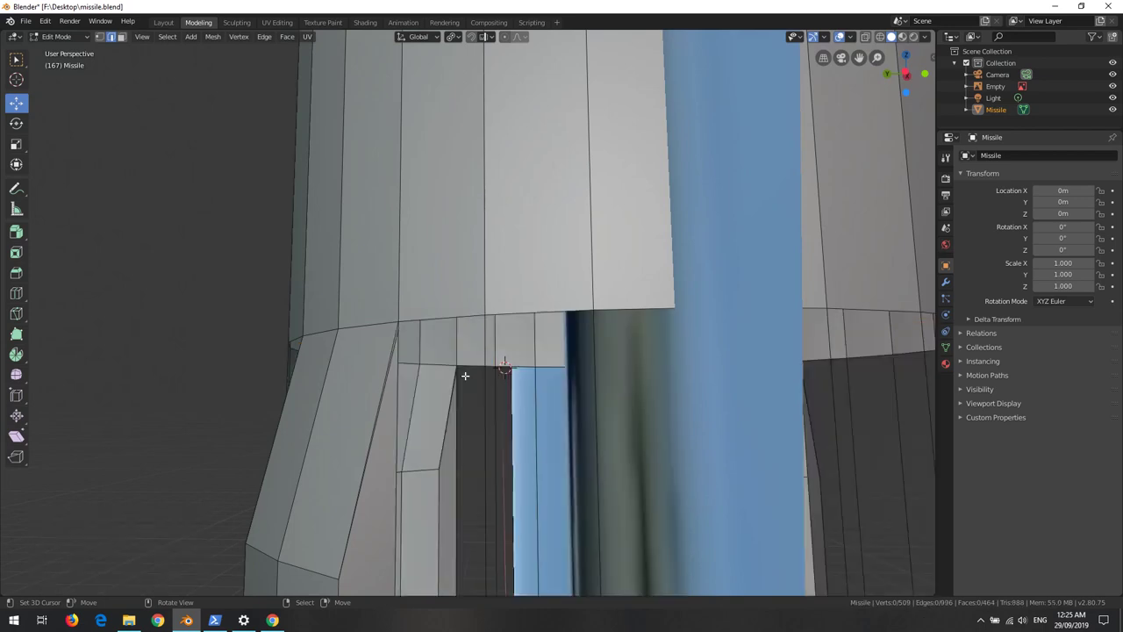
{"action": "scroll", "coordinate": [508, 396], "scroll_direction": "down", "scroll_amount": 2}
{"action": "key", "text": "ctrl+z"}
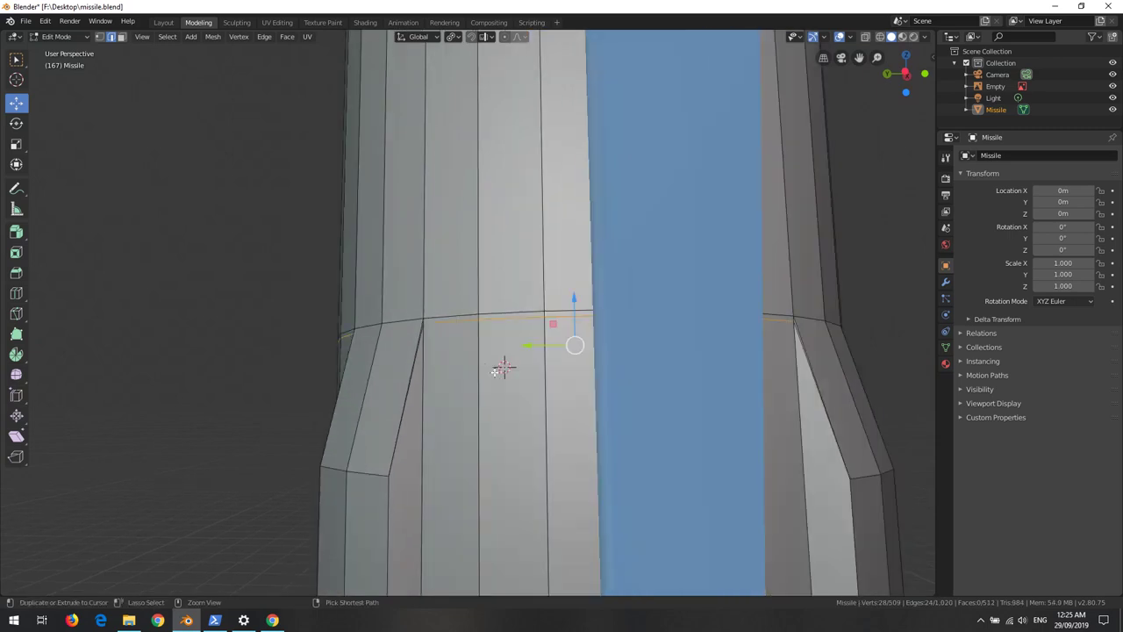
Step: Dissolve the selected duplicate ring edges between the fins
{"action": "key", "text": "x"}
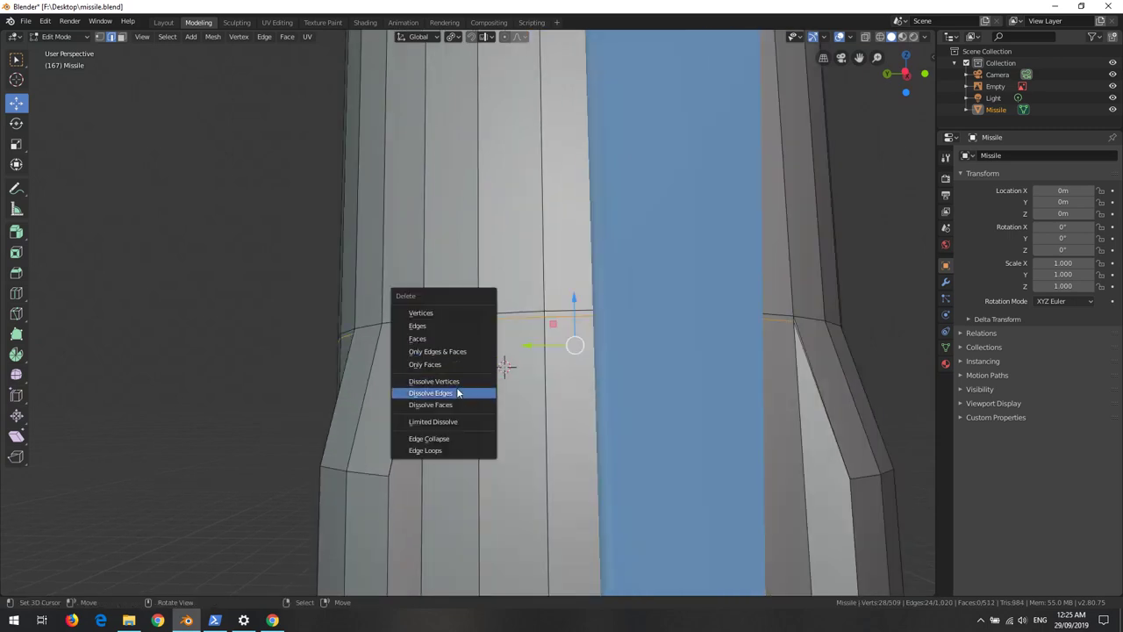
{"action": "left_click", "coordinate": [455, 390]}
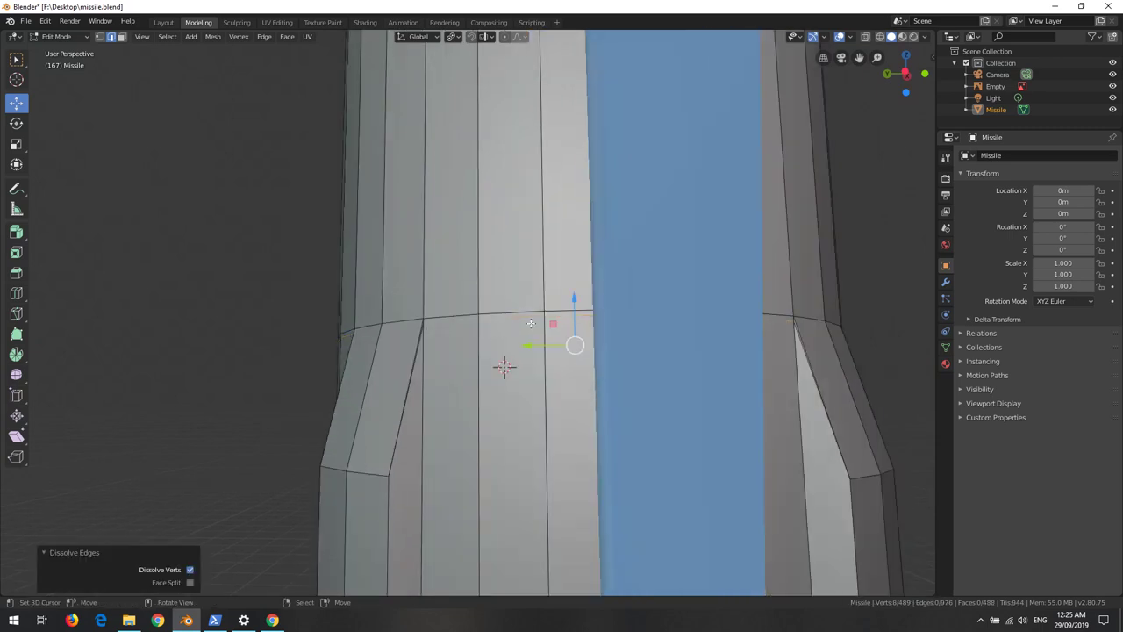
{"action": "middle_click_drag", "start_coordinate": [530, 323], "coordinate": [392, 346]}
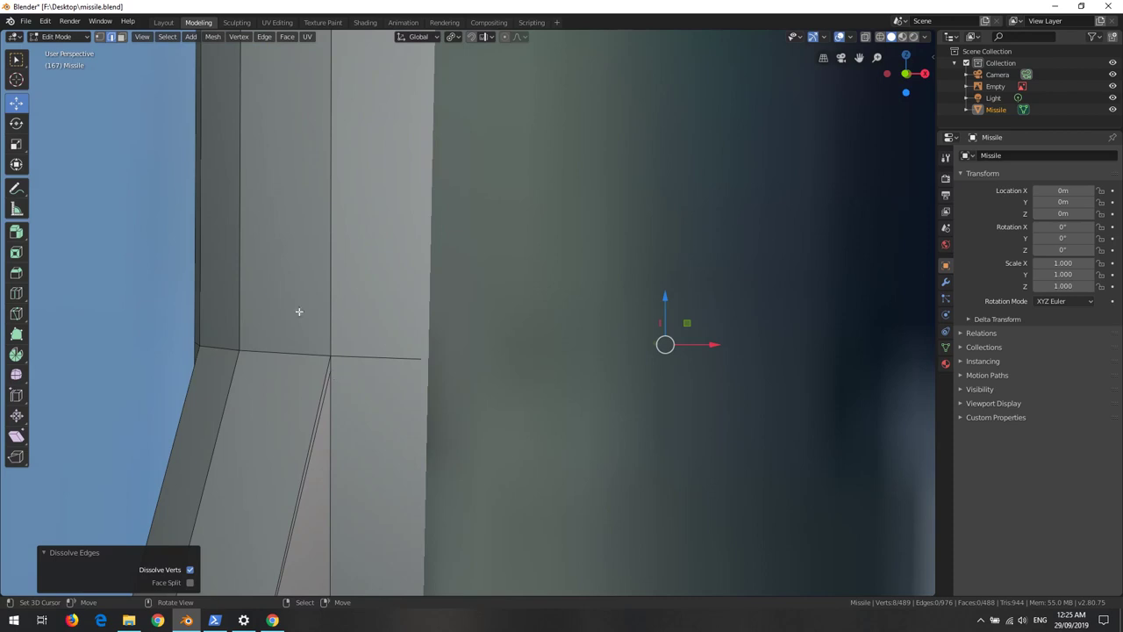
Step: In vertex selection mode, merge the two close vertices at one upper corner of the first fin with At Last
{"action": "left_click", "coordinate": [100, 37]}
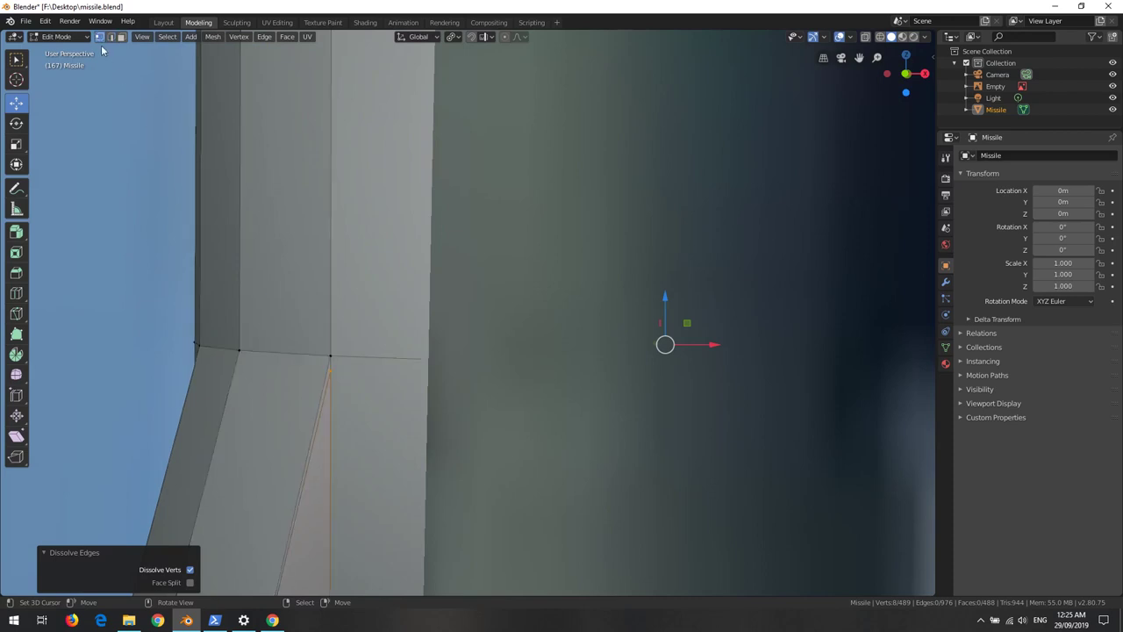
{"action": "left_click", "coordinate": [332, 360]}
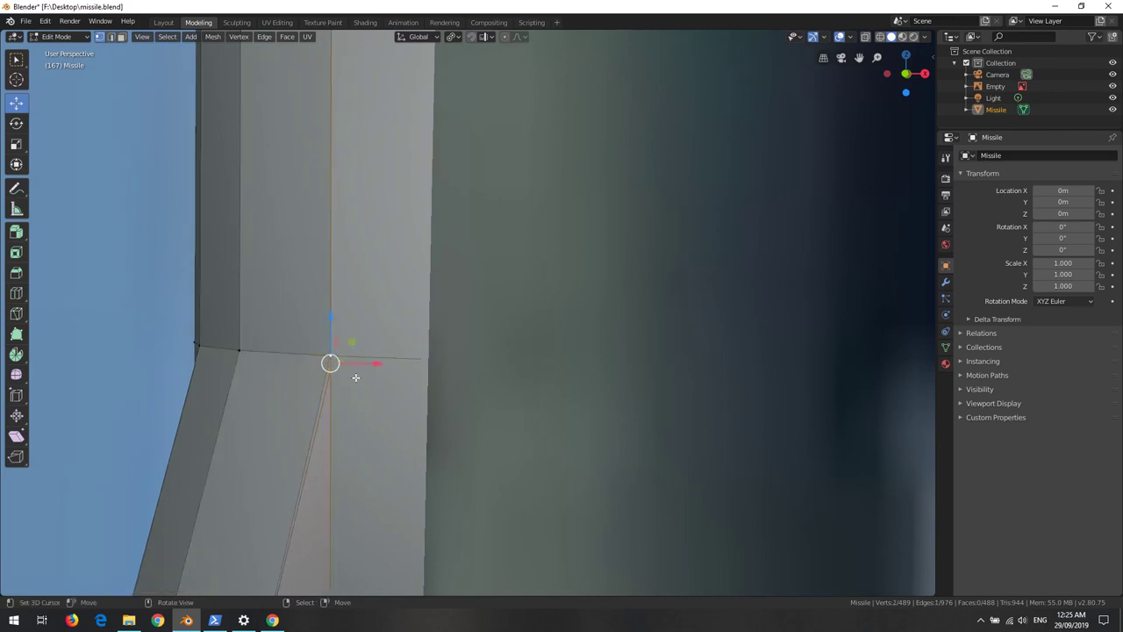
{"action": "key", "text": "alt+m"}
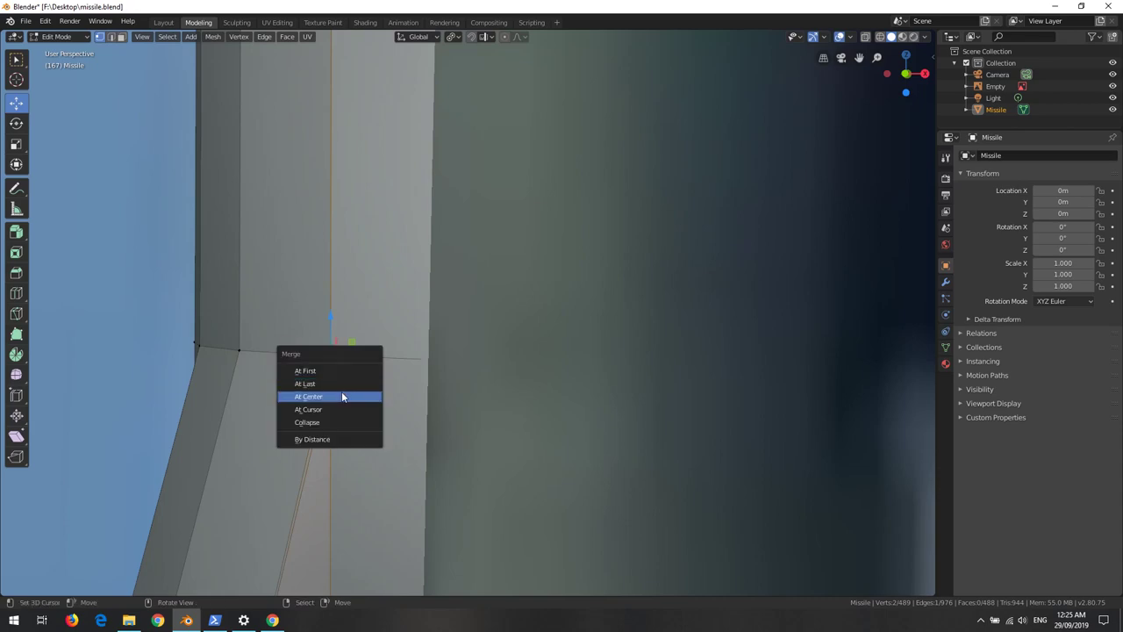
{"action": "left_click", "coordinate": [341, 384]}
Step: Merge the two close vertices at the opposite upper corner of the same fin with At Last
{"action": "middle_click_drag", "start_coordinate": [341, 388], "coordinate": [461, 274]}
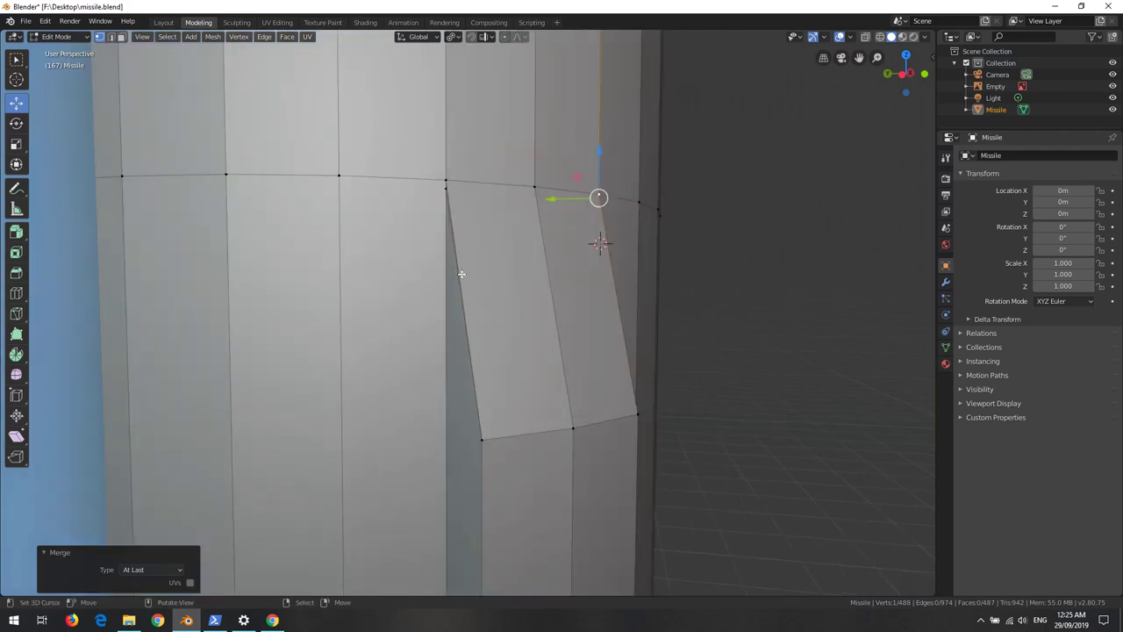
{"action": "left_click", "coordinate": [444, 184], "text": "shift"}
{"action": "key", "text": "m"}
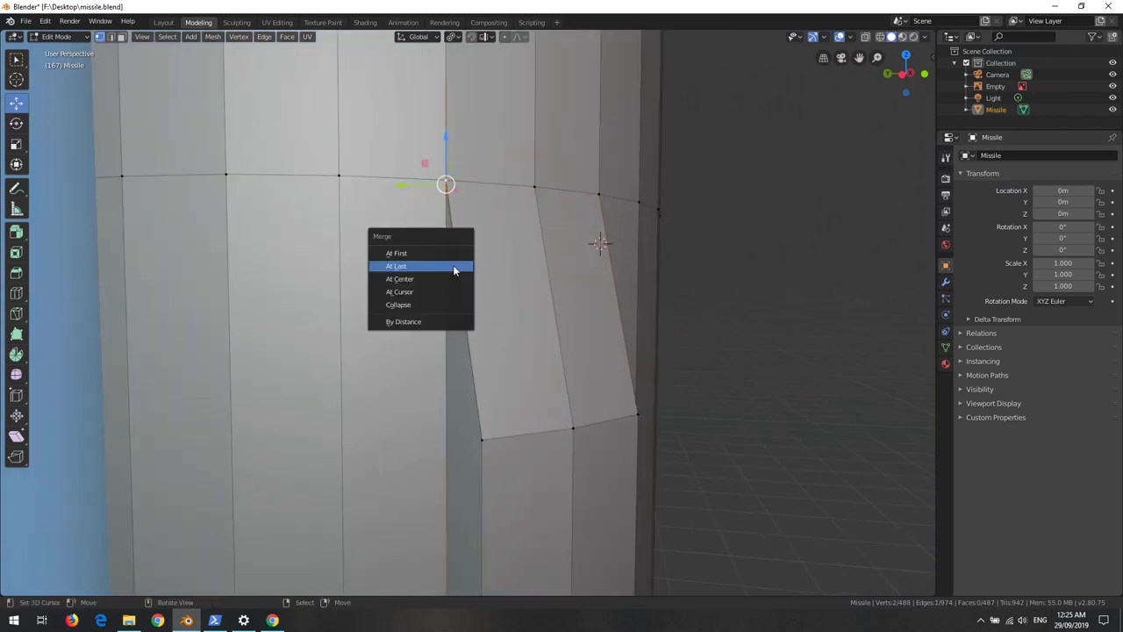
{"action": "left_click", "coordinate": [453, 266]}
Step: Merge the two close vertices at the near upper corner of the neighbouring fin with At Last
{"action": "middle_click_drag", "start_coordinate": [699, 318], "coordinate": [737, 313]}
{"action": "middle_click_drag", "start_coordinate": [394, 231], "coordinate": [413, 276]}
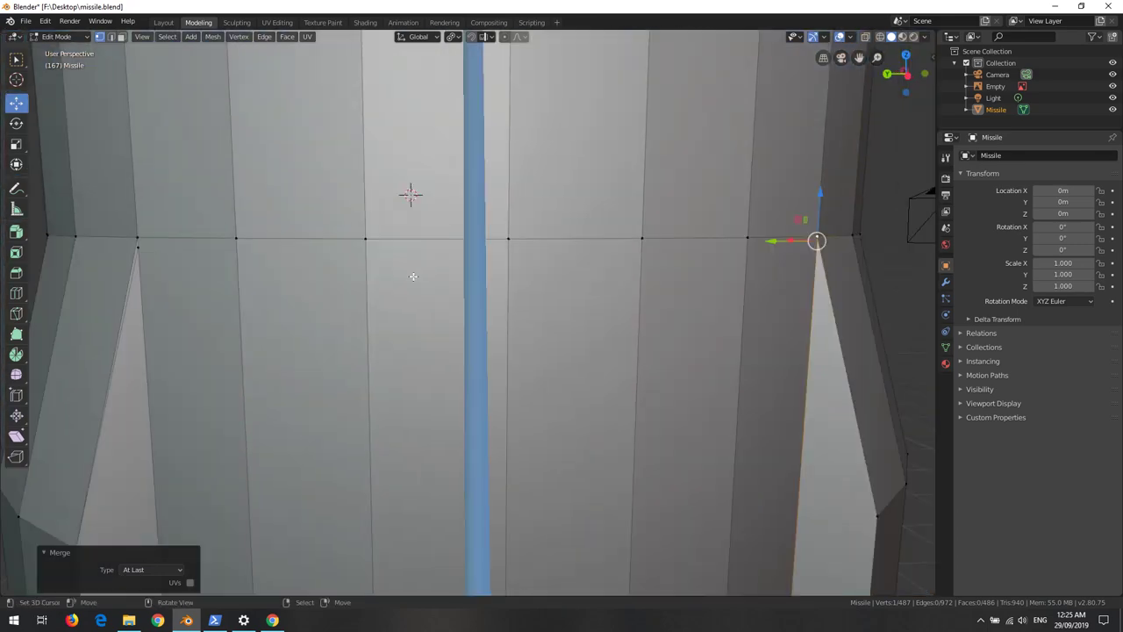
{"action": "left_click", "coordinate": [140, 246], "text": "shift"}
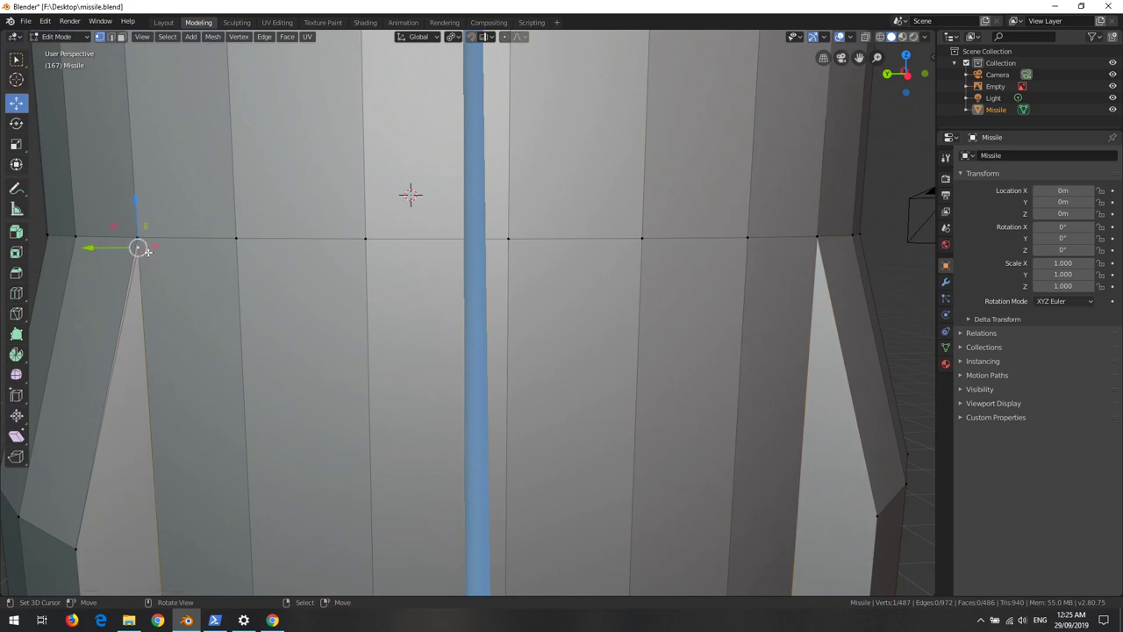
{"action": "key", "text": "m"}
{"action": "left_click", "coordinate": [243, 291]}
Step: Merge the two close vertices at the far upper corner of that second fin with At Last
{"action": "middle_click_drag", "start_coordinate": [238, 289], "coordinate": [781, 267]}
{"action": "left_click", "coordinate": [764, 231]}
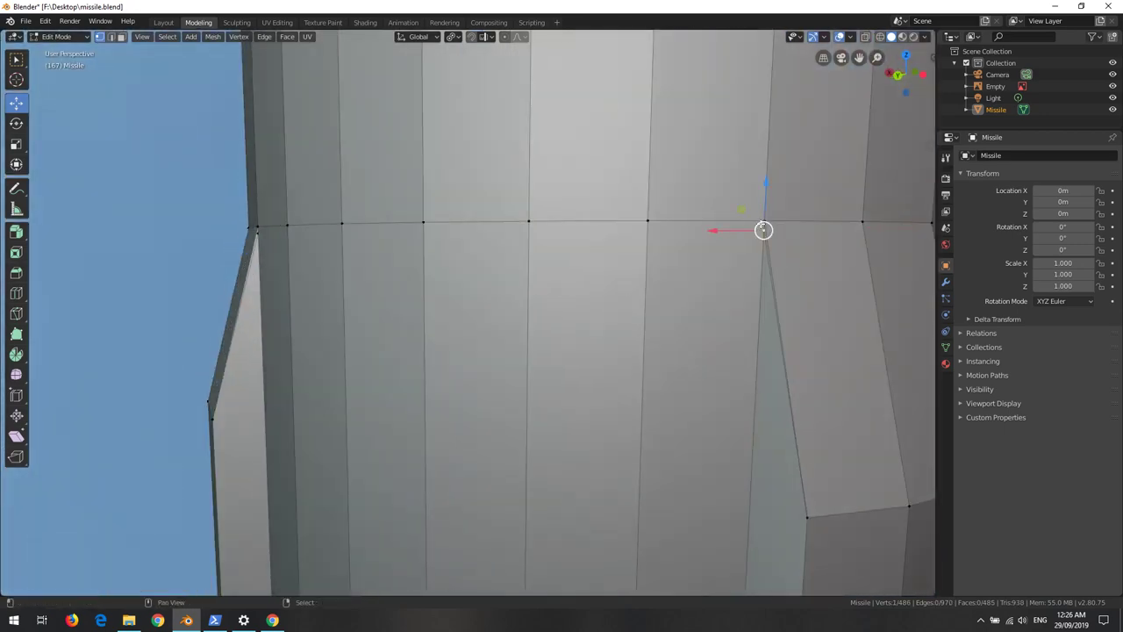
{"action": "key", "text": "m"}
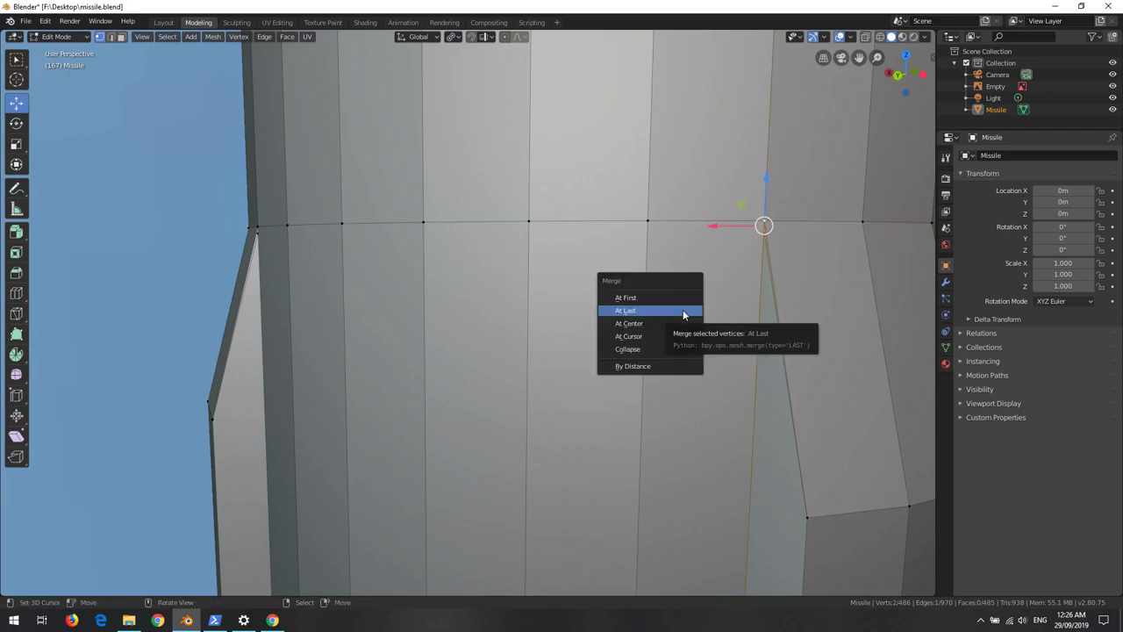
{"action": "left_click", "coordinate": [681, 312]}
{"action": "middle_click_drag", "start_coordinate": [282, 236], "coordinate": [506, 338]}
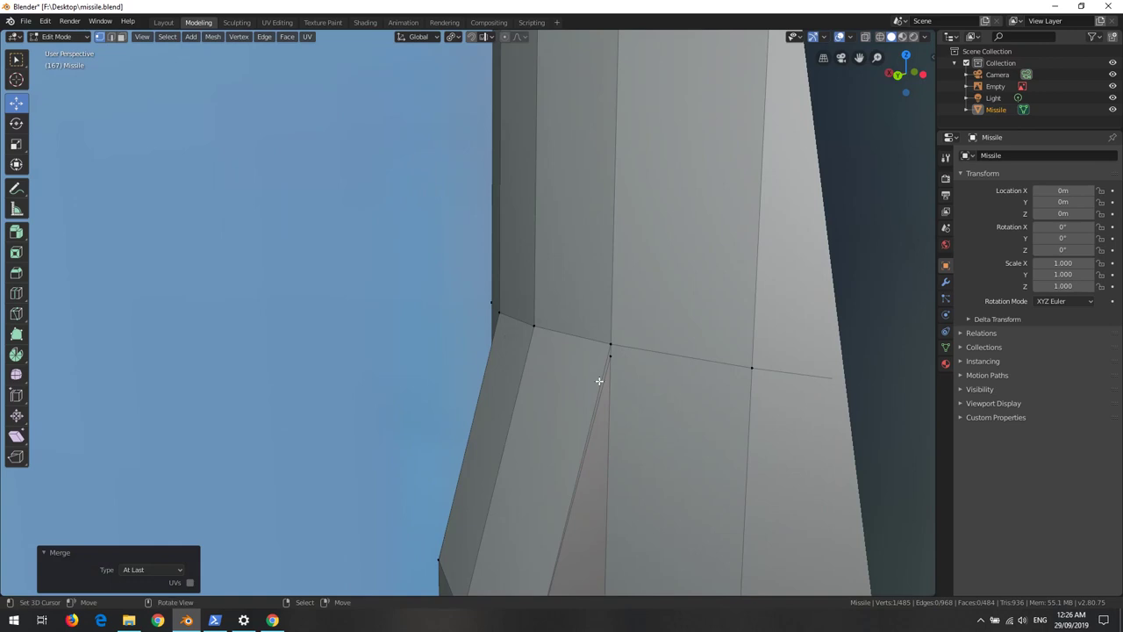
Step: Merge the two close vertices at one upper corner of the third raised fin strip with At Last
{"action": "left_click", "coordinate": [616, 346], "text": "shift"}
{"action": "key", "text": "m"}
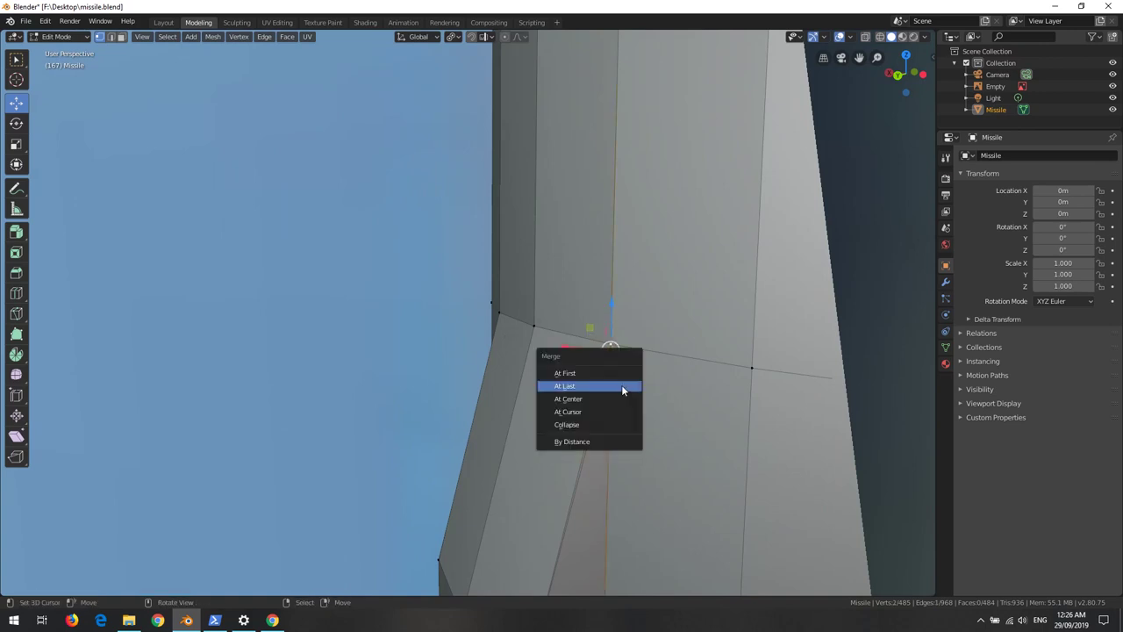
{"action": "left_click", "coordinate": [621, 385]}
Step: Merge the two close vertices at the opposite upper corner of the third raised fin strip with At Last
{"action": "middle_click_drag", "start_coordinate": [621, 384], "coordinate": [609, 268]}
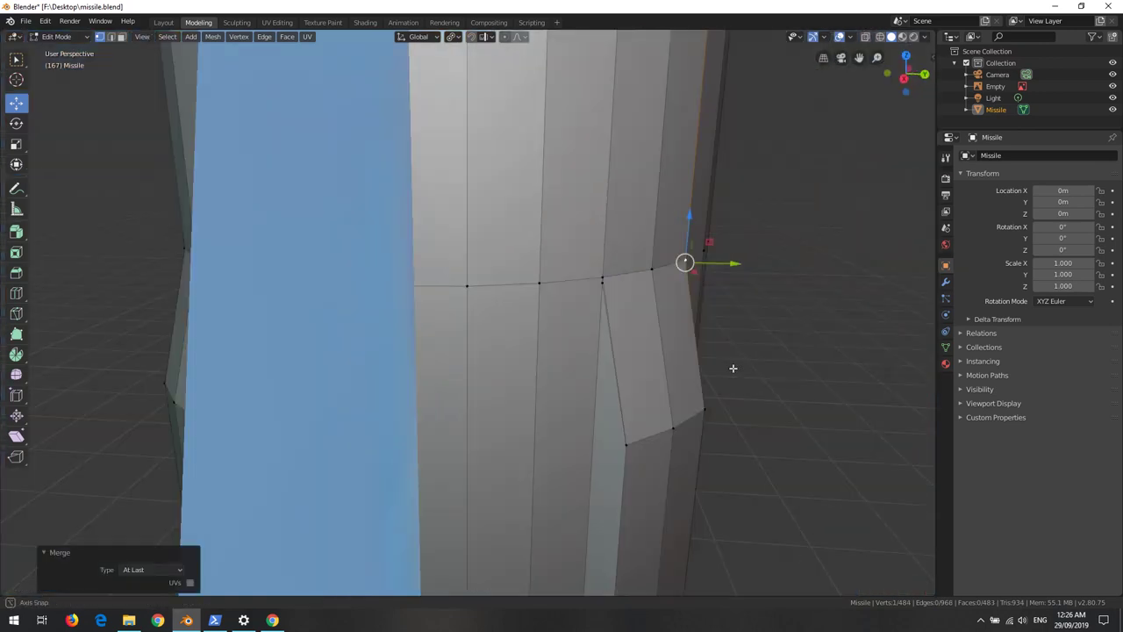
{"action": "scroll", "coordinate": [595, 285], "scroll_direction": "up", "scroll_amount": 2}
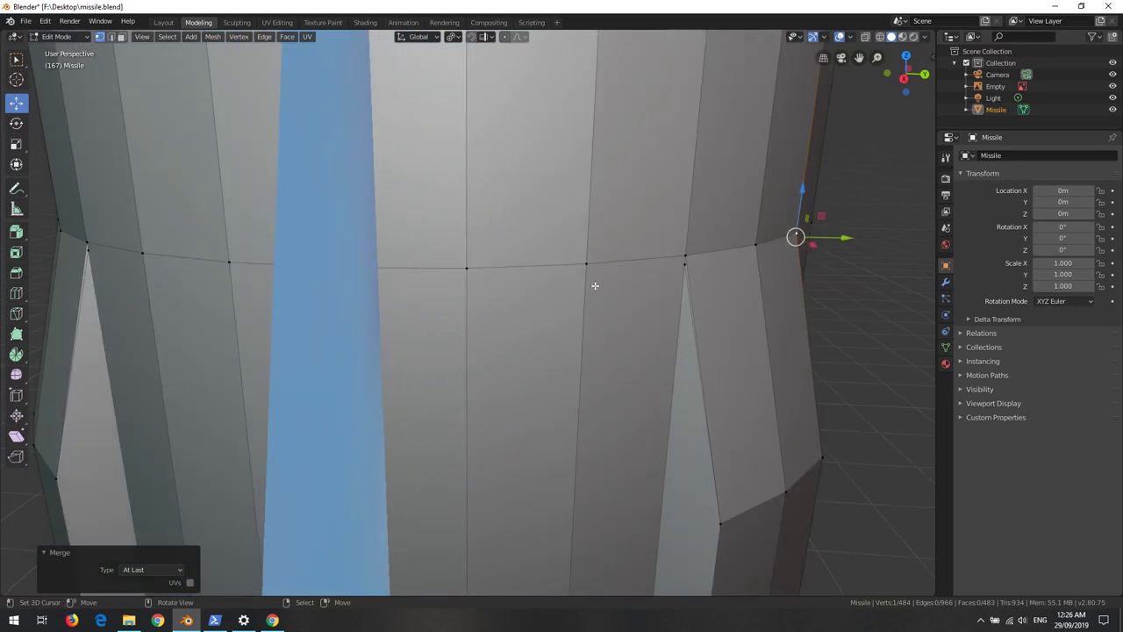
{"action": "left_click", "coordinate": [680, 260], "text": "shift"}
{"action": "key", "text": "m"}
{"action": "left_click", "coordinate": [650, 321]}
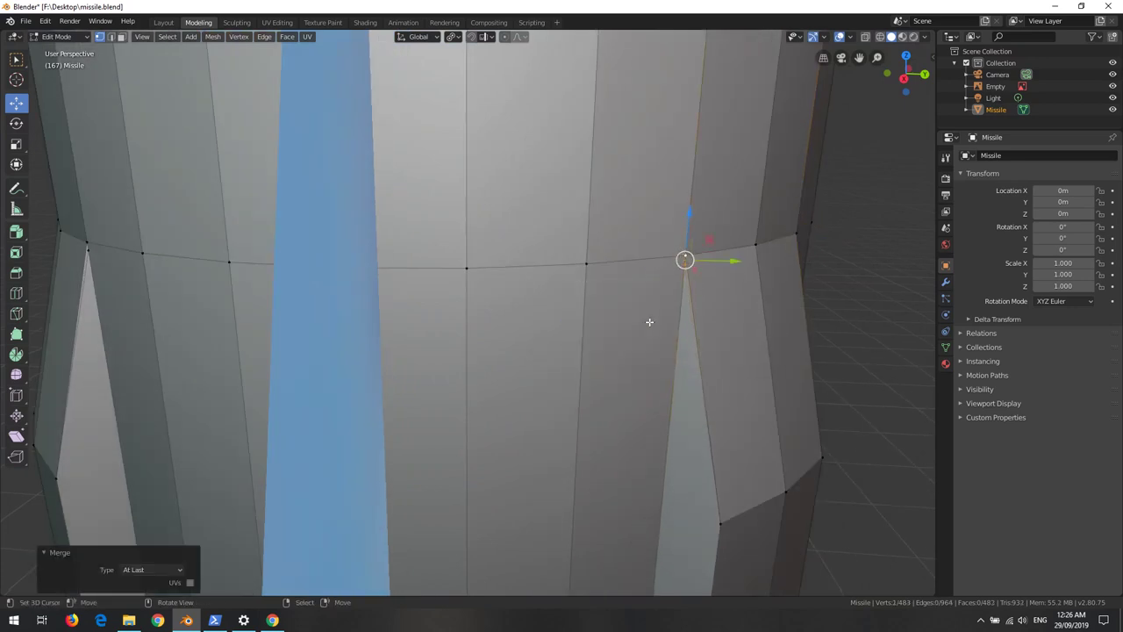
Step: Merge the two close vertices at the near upper corner of the last raised fin strip with At Last
{"action": "middle_click_drag", "start_coordinate": [650, 321], "coordinate": [296, 298]}
{"action": "left_click", "coordinate": [227, 259]}
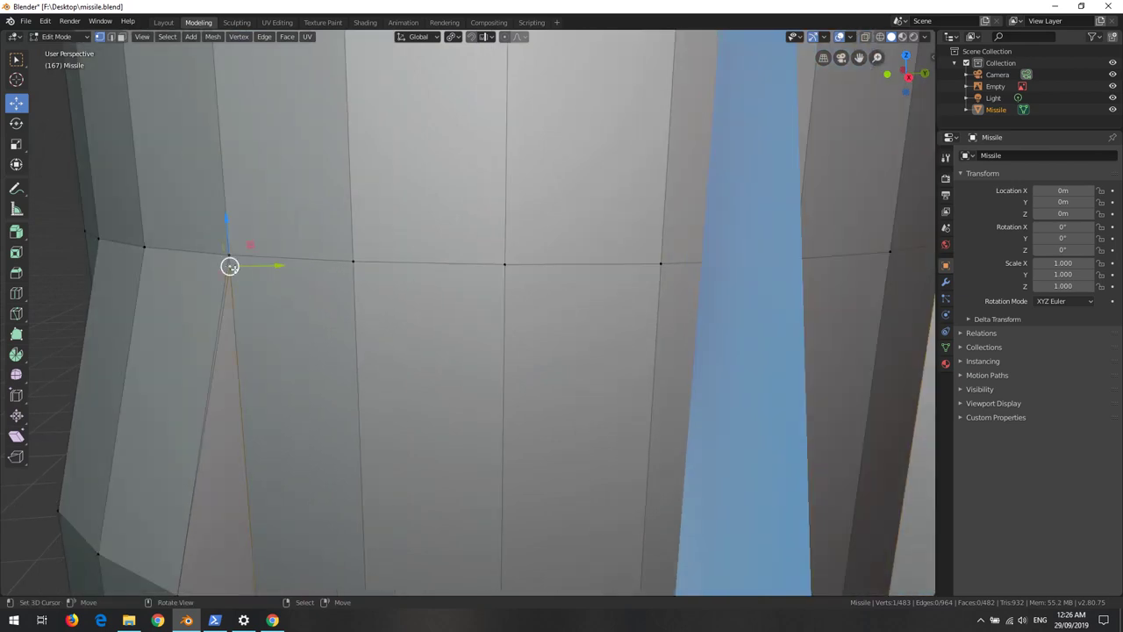
{"action": "left_click", "coordinate": [228, 260], "text": "shift"}
{"action": "key", "text": "m"}
{"action": "left_click", "coordinate": [242, 265]}
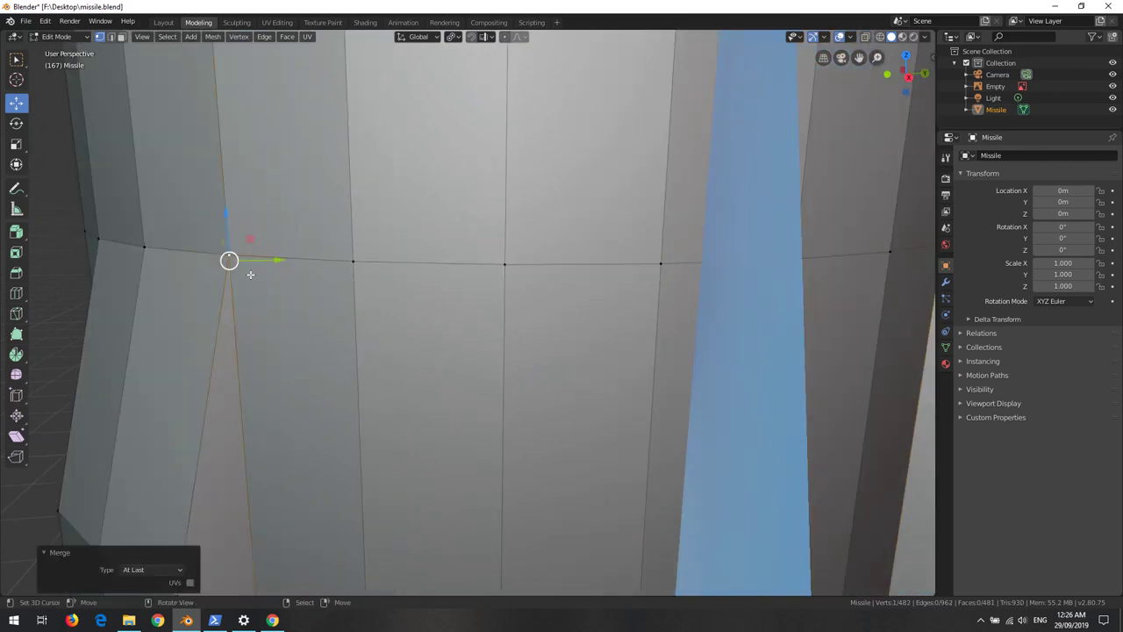
Step: Merge the two close vertices at the far upper corner of the last raised strip with At Last and save the file
{"action": "middle_click_drag", "start_coordinate": [243, 265], "coordinate": [412, 264]}
{"action": "scroll", "coordinate": [413, 264], "scroll_direction": "up", "scroll_amount": 5}
{"action": "scroll", "coordinate": [386, 315], "scroll_direction": "down", "scroll_amount": 4}
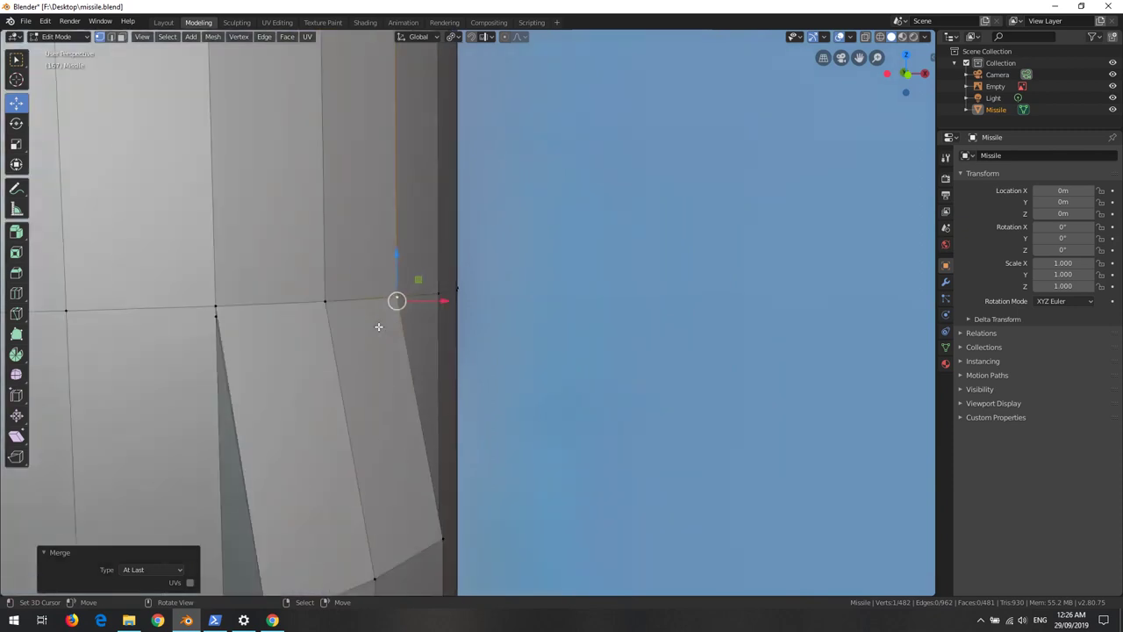
{"action": "scroll", "coordinate": [303, 312], "scroll_direction": "up", "scroll_amount": 2}
{"action": "middle_click_drag", "start_coordinate": [362, 314], "coordinate": [430, 284], "text": "shift"}
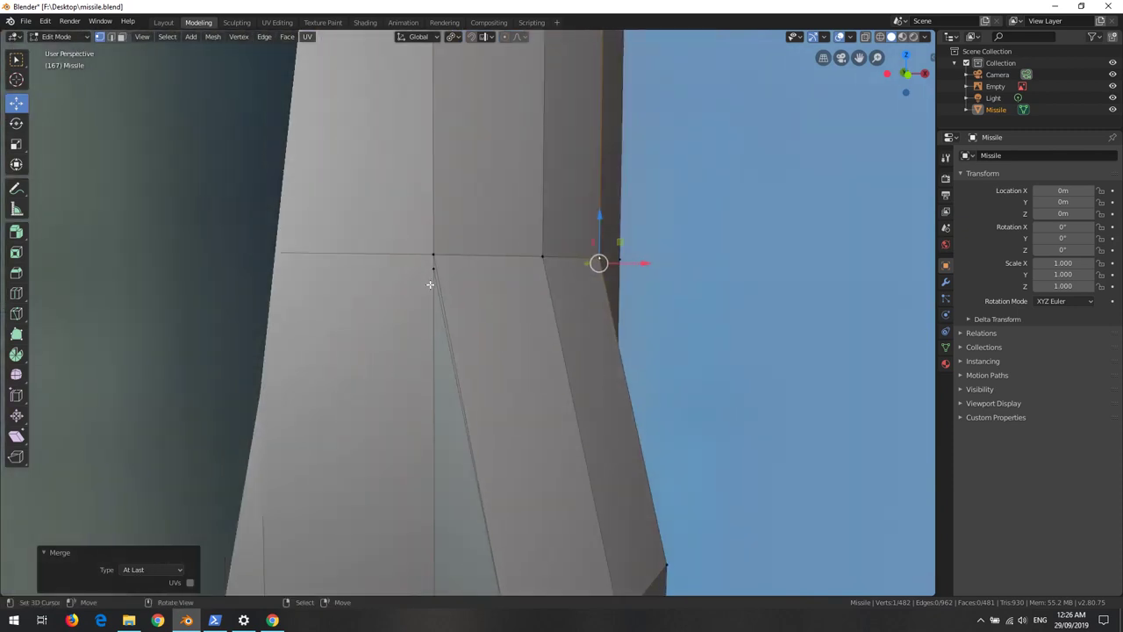
{"action": "left_click", "coordinate": [430, 253]}
{"action": "key", "text": "m"}
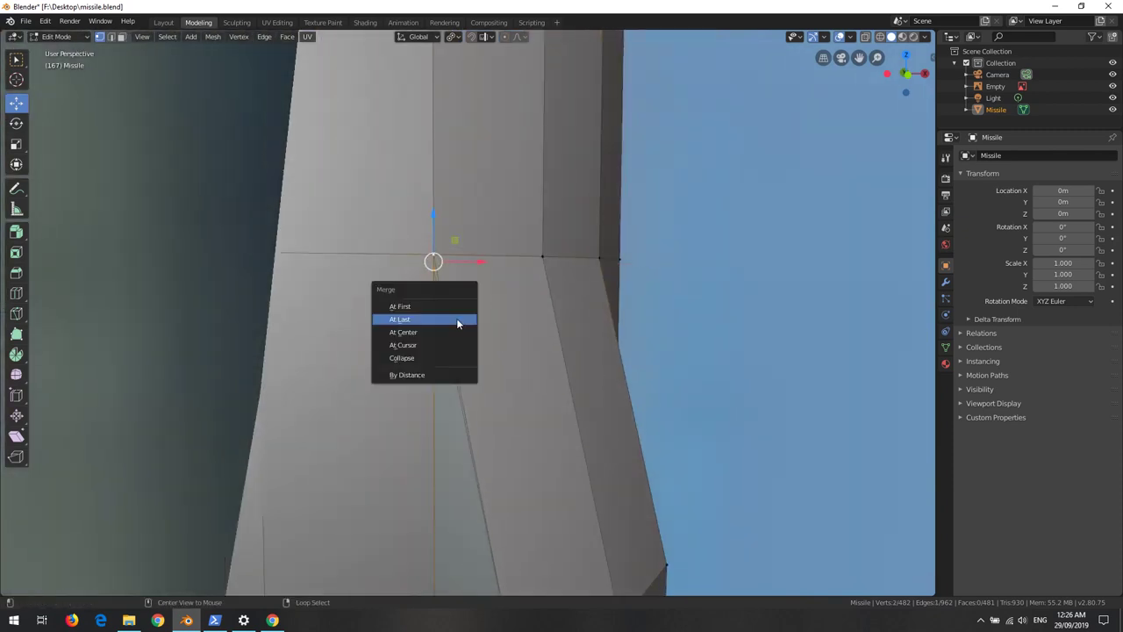
{"action": "left_click", "coordinate": [456, 318]}
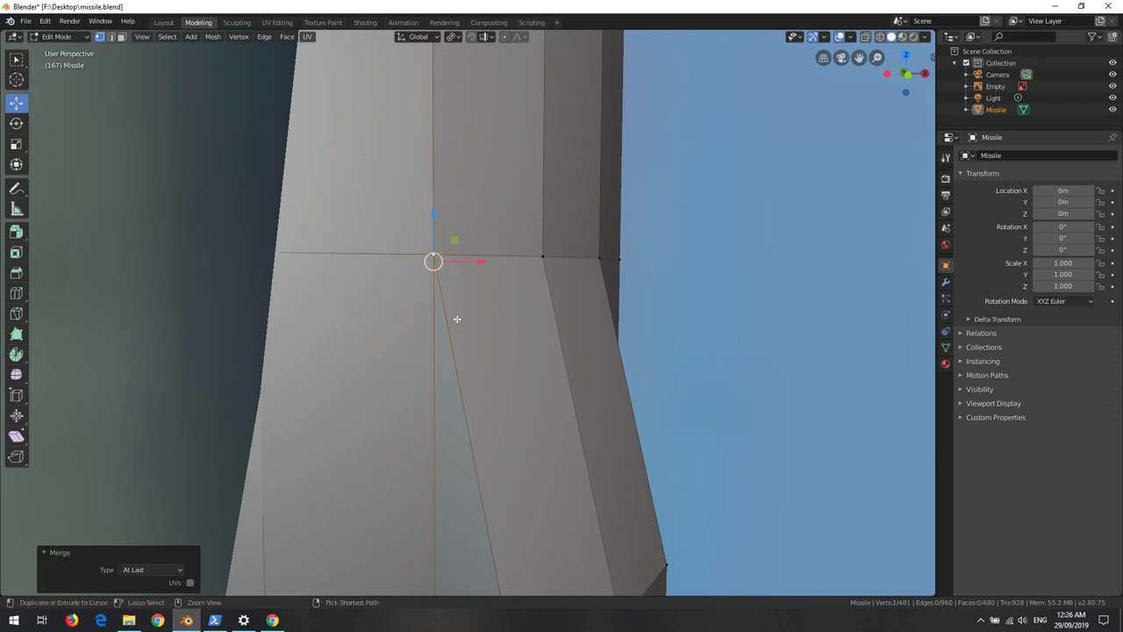
{"action": "key", "text": "ctrl+s"}
Step: Select the whole missile mesh and merge its overlapping vertices By Distance
{"action": "scroll", "coordinate": [467, 333], "scroll_direction": "down", "scroll_amount": 5}
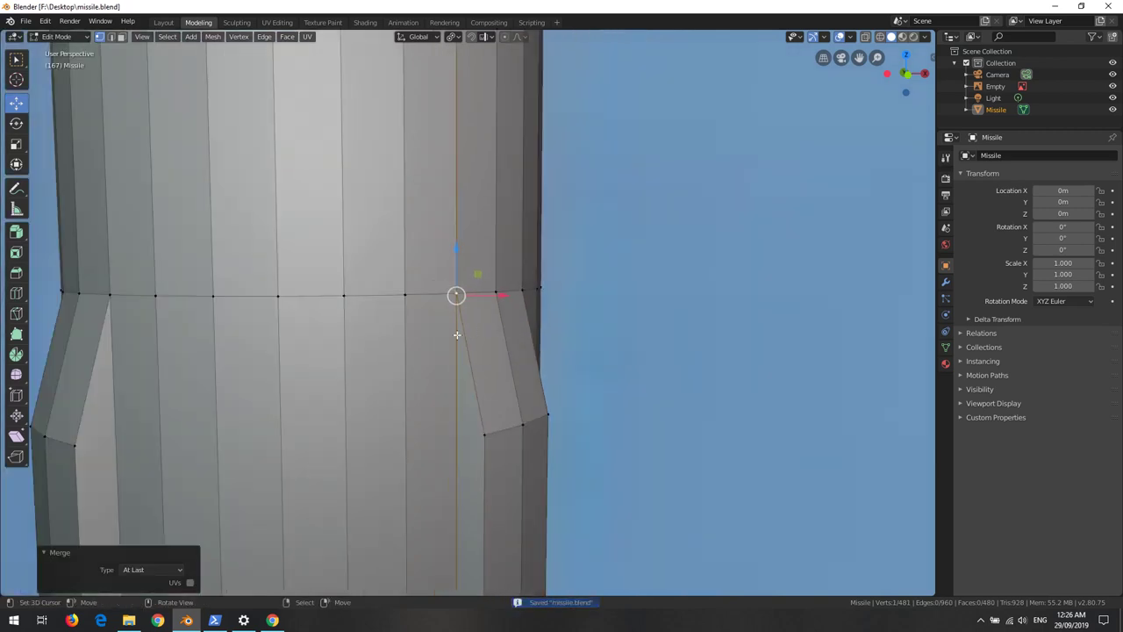
{"action": "mouse_move", "coordinate": [373, 320]}
{"action": "middle_mouse_down"}
{"action": "mouse_move", "coordinate": [403, 290]}
{"action": "mouse_move", "coordinate": [393, 319]}
{"action": "middle_mouse_up"}
{"action": "key", "text": "a"}
{"action": "scroll", "coordinate": [393, 319], "scroll_direction": "down", "scroll_amount": 3}
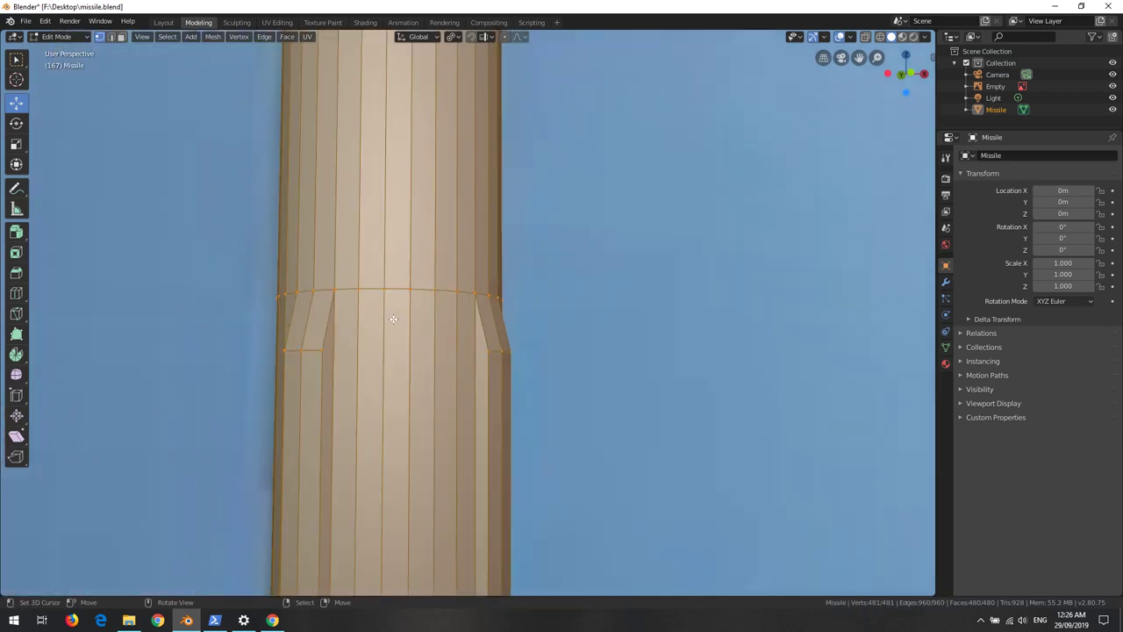
{"action": "key", "text": "ctrl+v"}
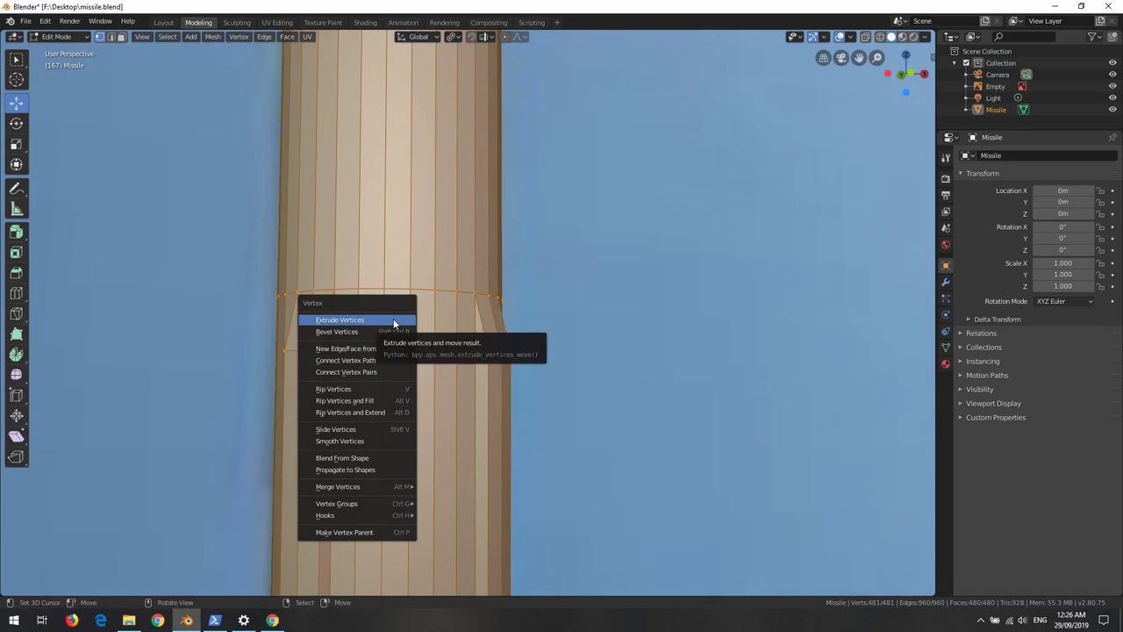
{"action": "mouse_move", "coordinate": [411, 486]}
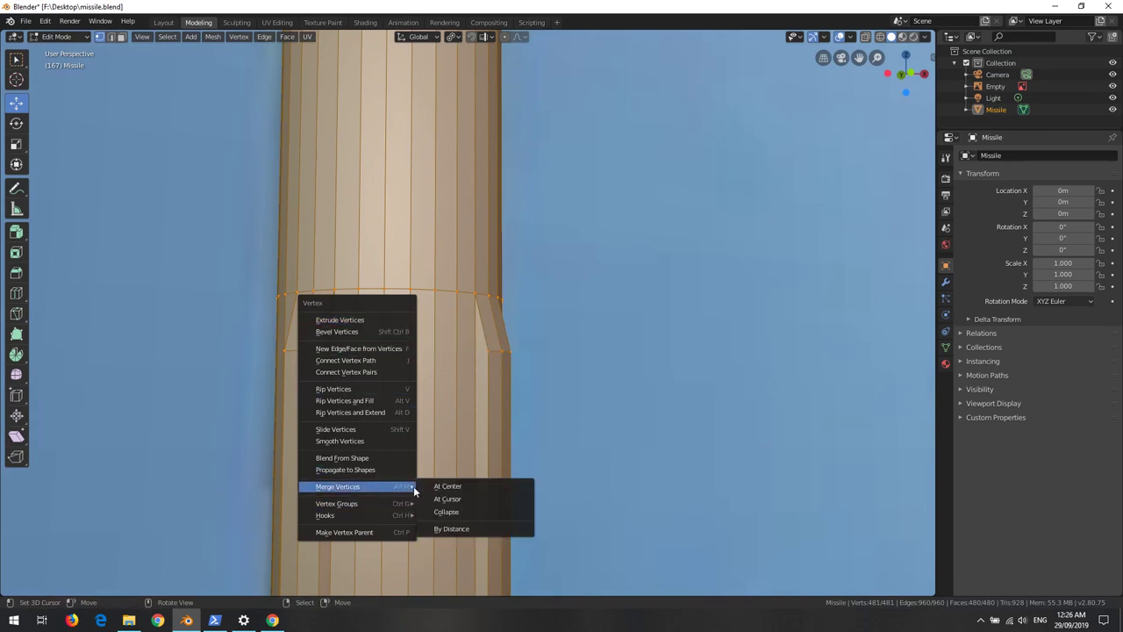
{"action": "left_click", "coordinate": [453, 529]}
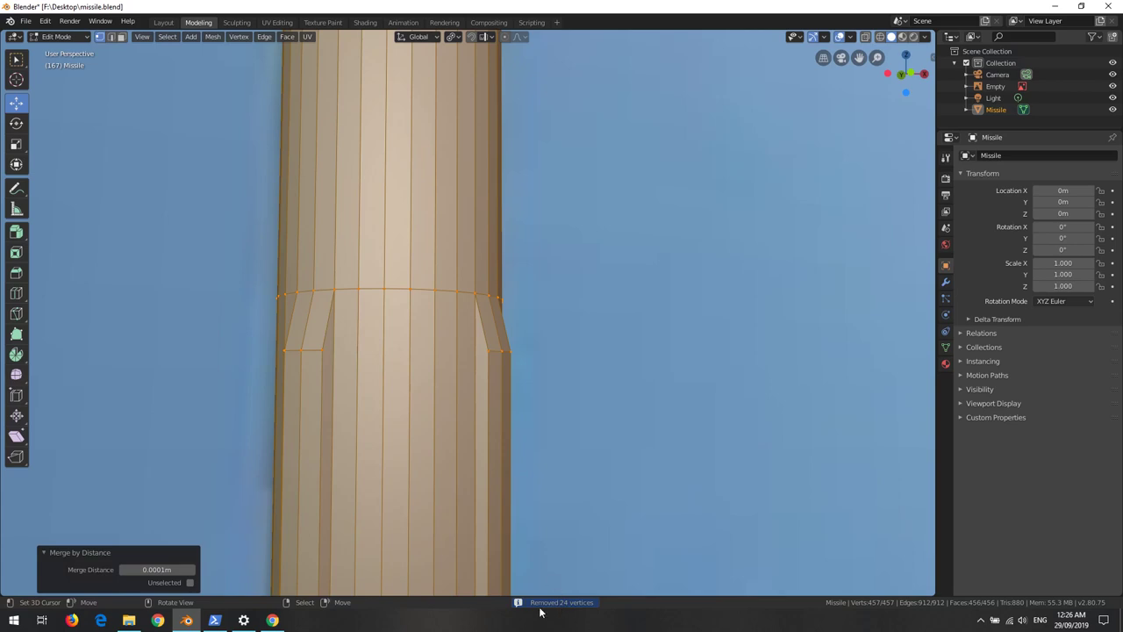
Step: Examine the missile mesh along its length, checking the edge rings and the fin junctions from nose to tail
{"action": "scroll", "coordinate": [514, 490], "scroll_direction": "down", "scroll_amount": 5}
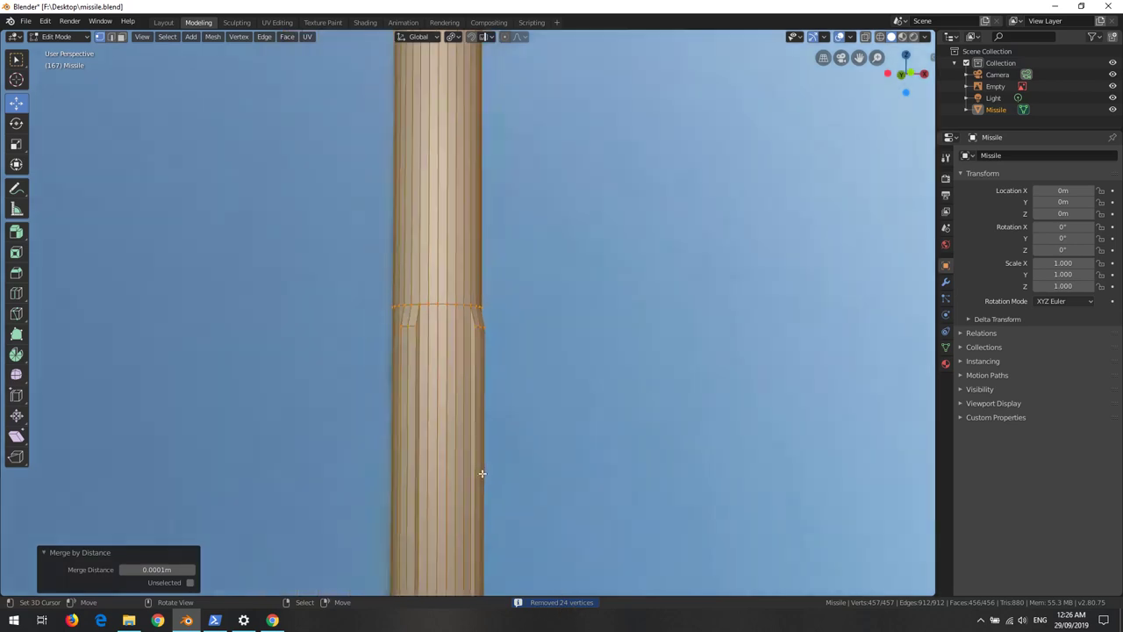
{"action": "middle_click_drag", "start_coordinate": [514, 490], "coordinate": [295, 264]}
{"action": "scroll", "coordinate": [459, 338], "scroll_direction": "up", "scroll_amount": 3}
{"action": "middle_click_drag", "start_coordinate": [293, 274], "coordinate": [388, 479]}
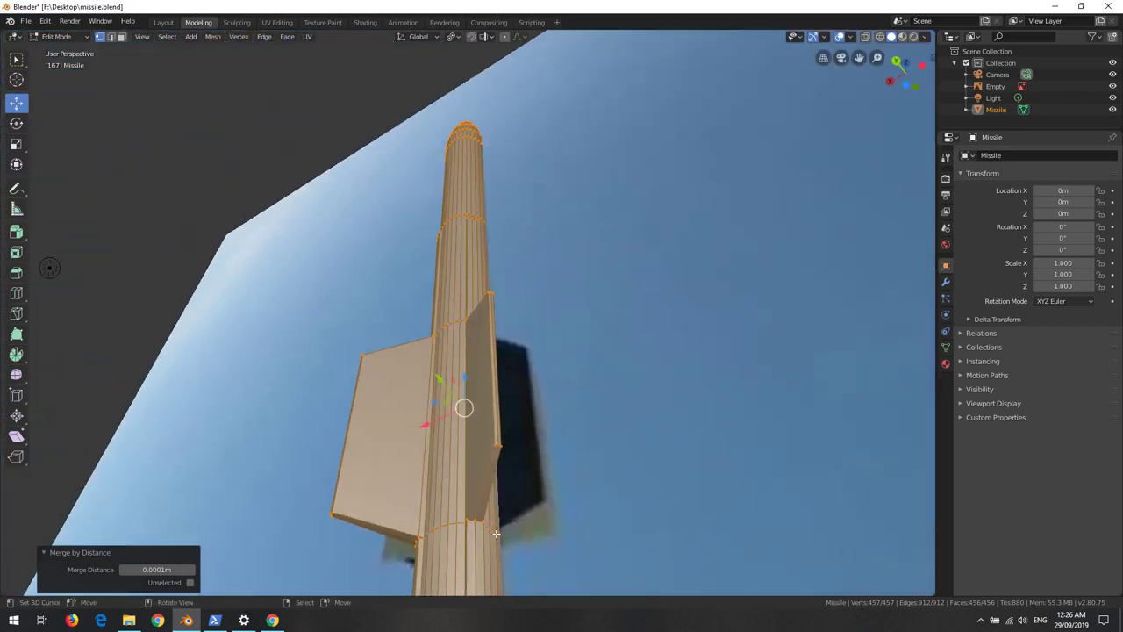
{"action": "scroll", "coordinate": [482, 535], "scroll_direction": "down", "scroll_amount": 3}
{"action": "scroll", "coordinate": [470, 412], "scroll_direction": "up", "scroll_amount": 5}
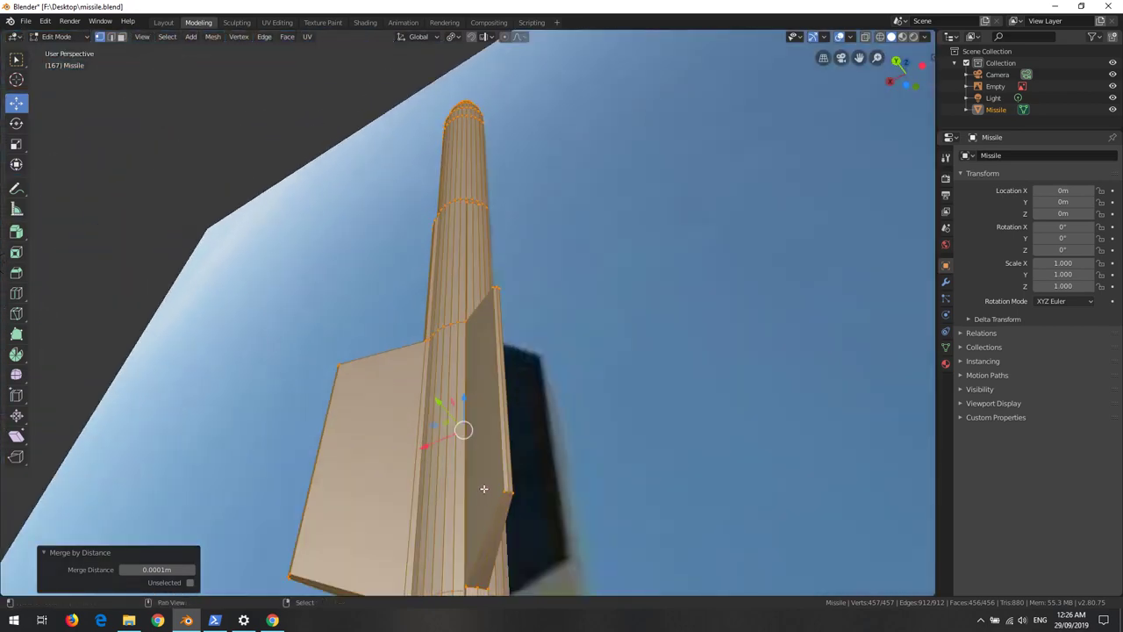
{"action": "middle_click_drag", "start_coordinate": [471, 384], "coordinate": [549, 440]}
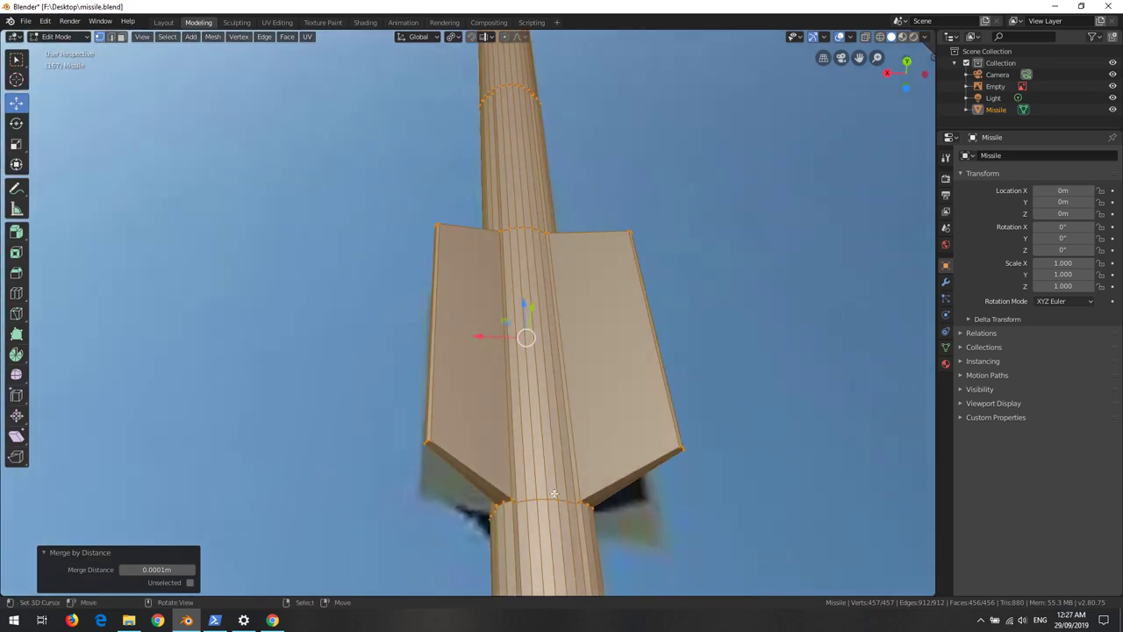
{"action": "scroll", "coordinate": [583, 516], "scroll_direction": "up", "scroll_amount": 3}
{"action": "middle_click_drag", "start_coordinate": [518, 381], "coordinate": [471, 389]}
{"action": "scroll", "coordinate": [484, 524], "scroll_direction": "down", "scroll_amount": 3}
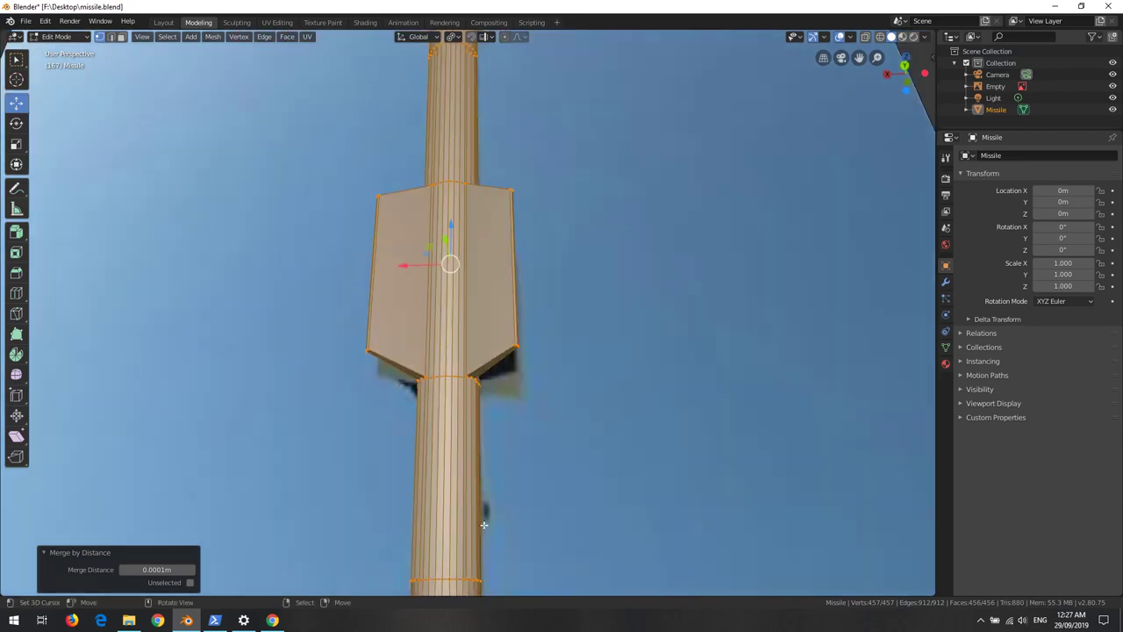
{"action": "scroll", "coordinate": [484, 524], "scroll_direction": "down", "scroll_amount": 4, "text": "shift"}
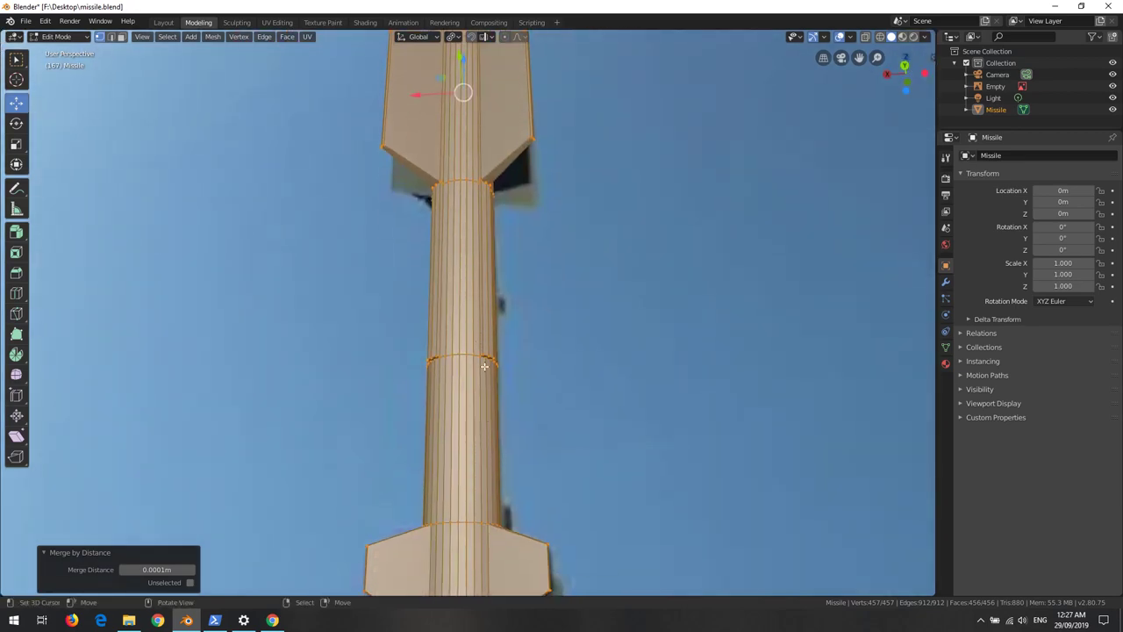
{"action": "scroll", "coordinate": [484, 367], "scroll_direction": "up", "scroll_amount": 3}
{"action": "scroll", "coordinate": [485, 367], "scroll_direction": "down", "scroll_amount": 5}
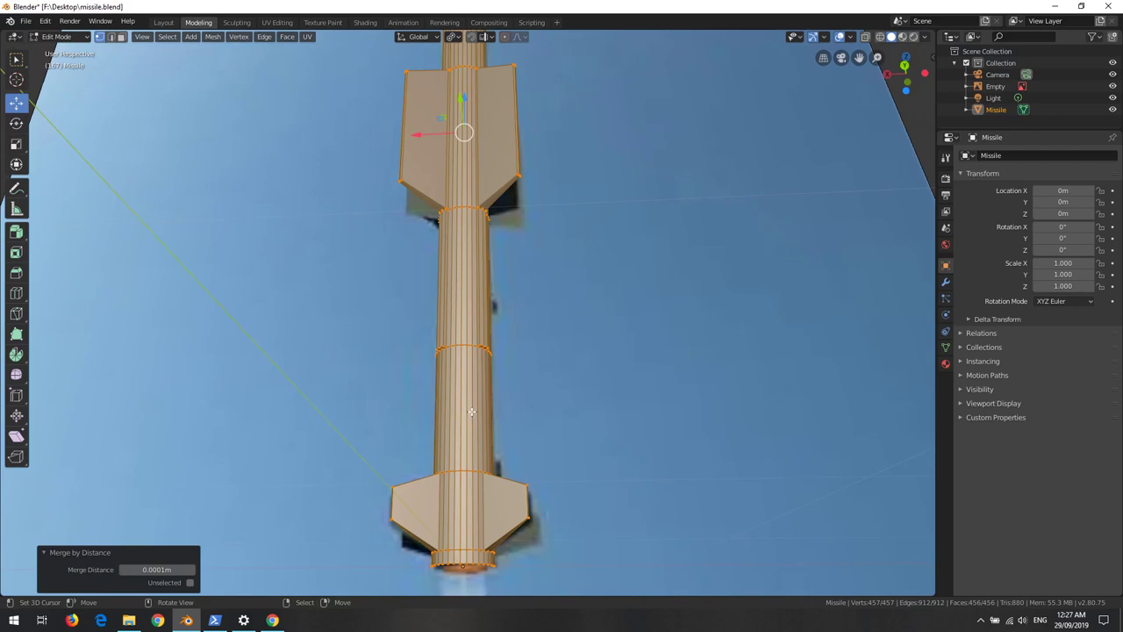
Step: Return to Object Mode and save the missile file
{"action": "key", "text": "Tab"}
{"action": "key", "text": "ctrl+s"}
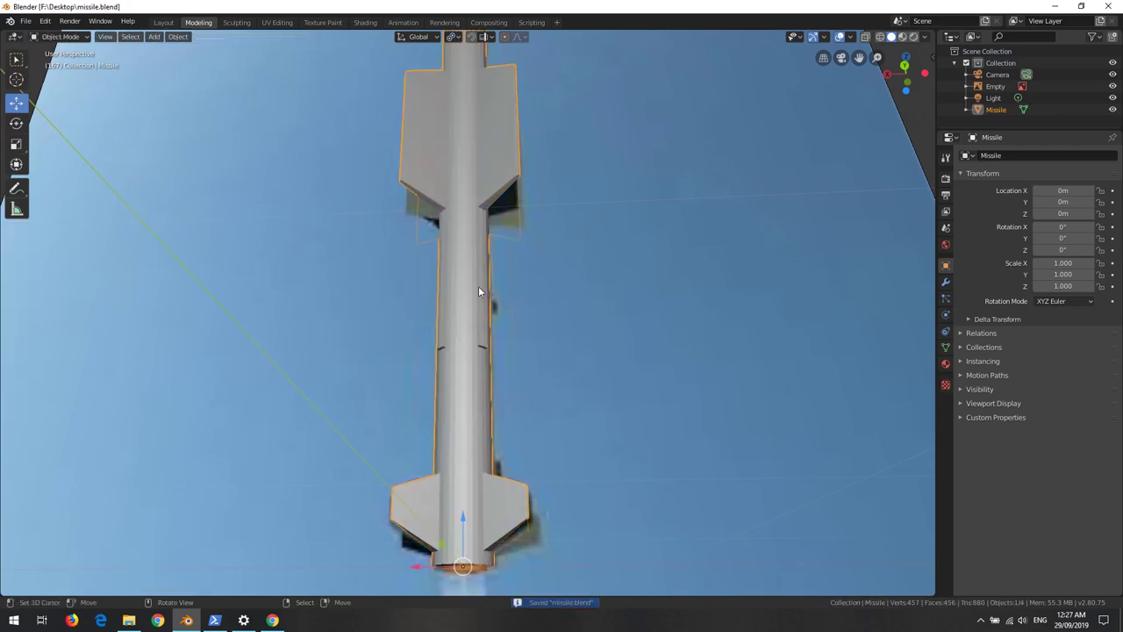
Step: In Edit Mode with edge selection, examine the edges where the lower end of the large fin meets the missile body
{"action": "key", "text": "Tab"}
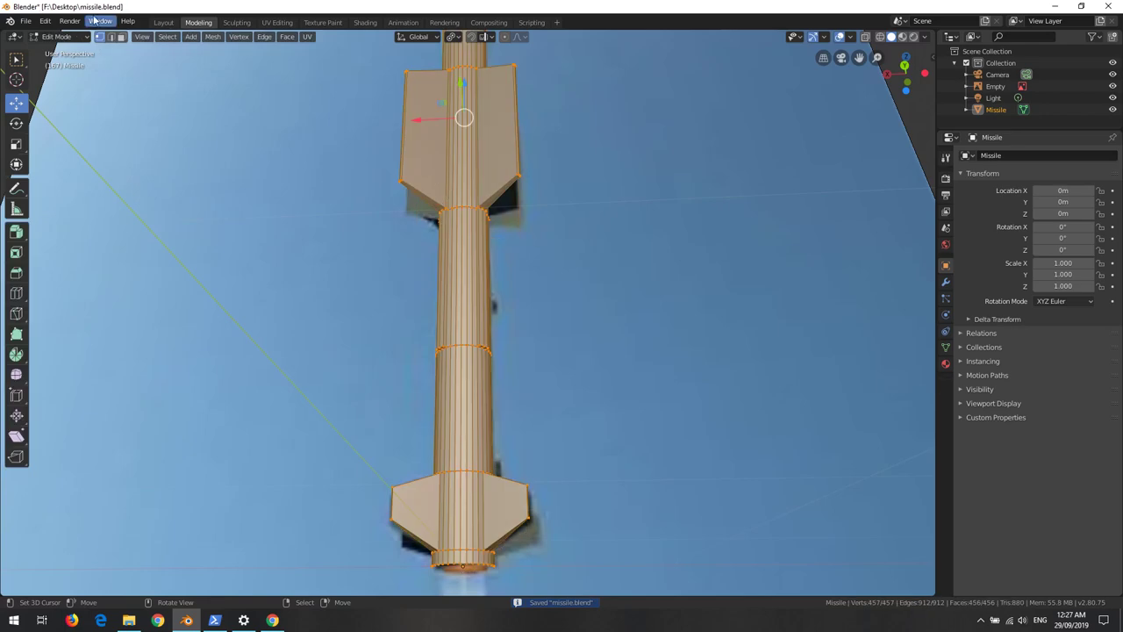
{"action": "left_click", "coordinate": [110, 36]}
{"action": "scroll", "coordinate": [421, 190], "scroll_direction": "up", "scroll_amount": 5}
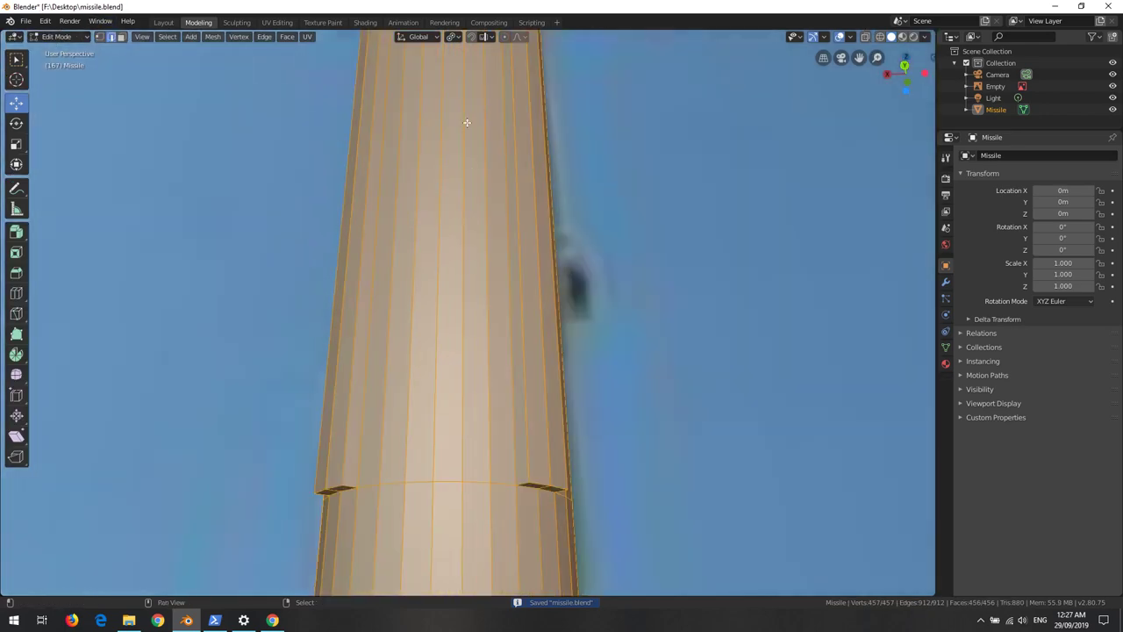
{"action": "left_click", "coordinate": [376, 482]}
{"action": "middle_click_drag", "start_coordinate": [404, 452], "coordinate": [313, 464]}
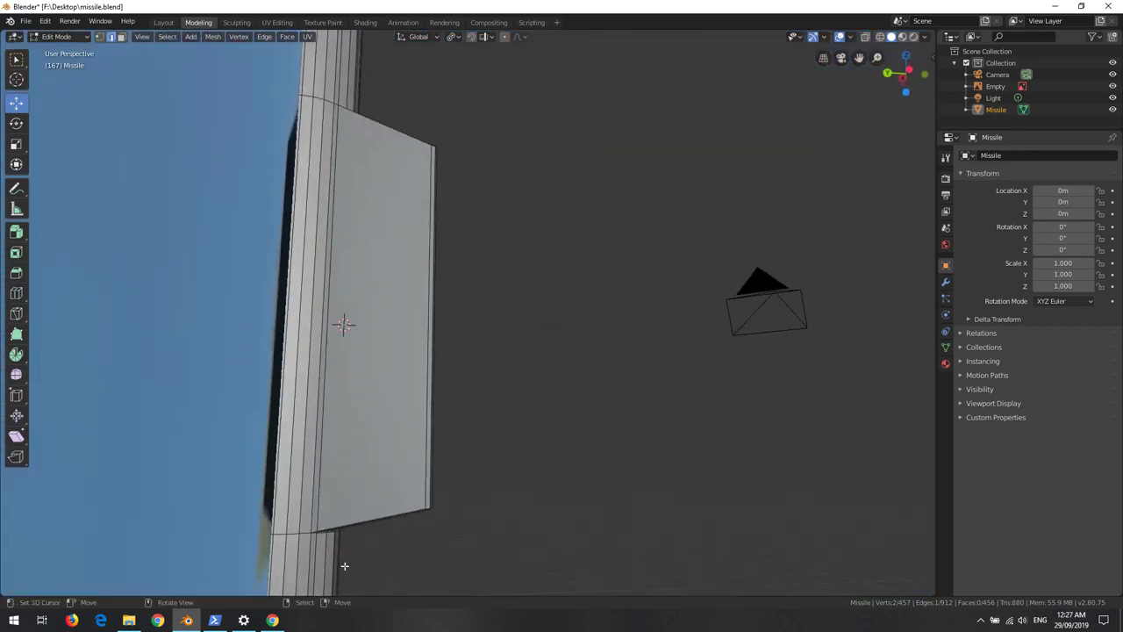
{"action": "middle_click_drag", "start_coordinate": [310, 524], "coordinate": [350, 397]}
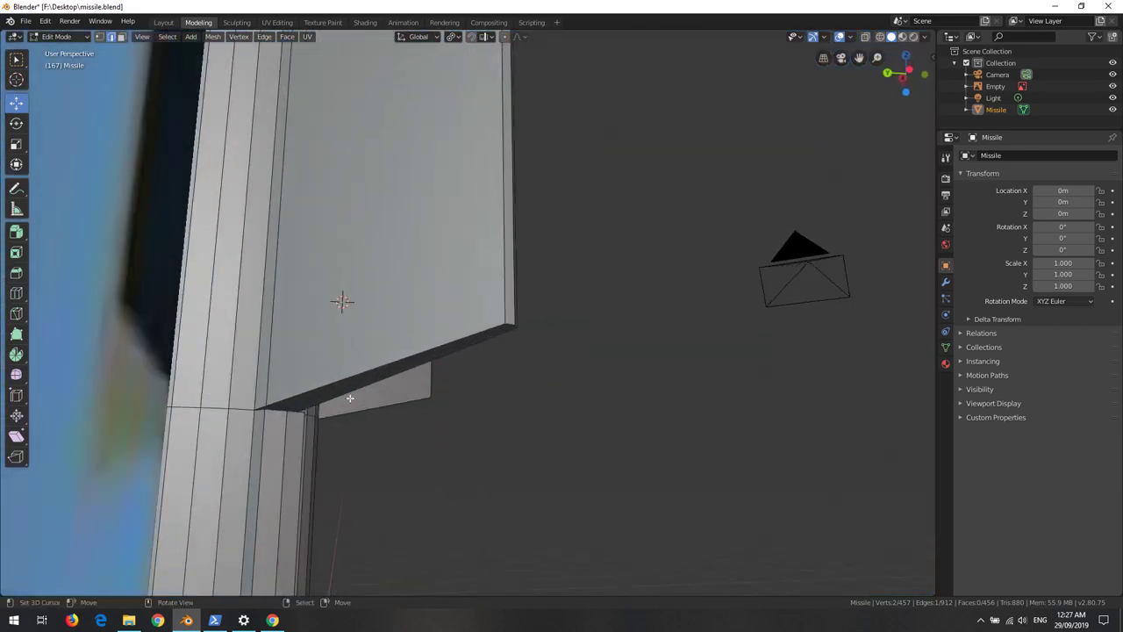
{"action": "middle_click_drag", "start_coordinate": [281, 396], "coordinate": [295, 325]}
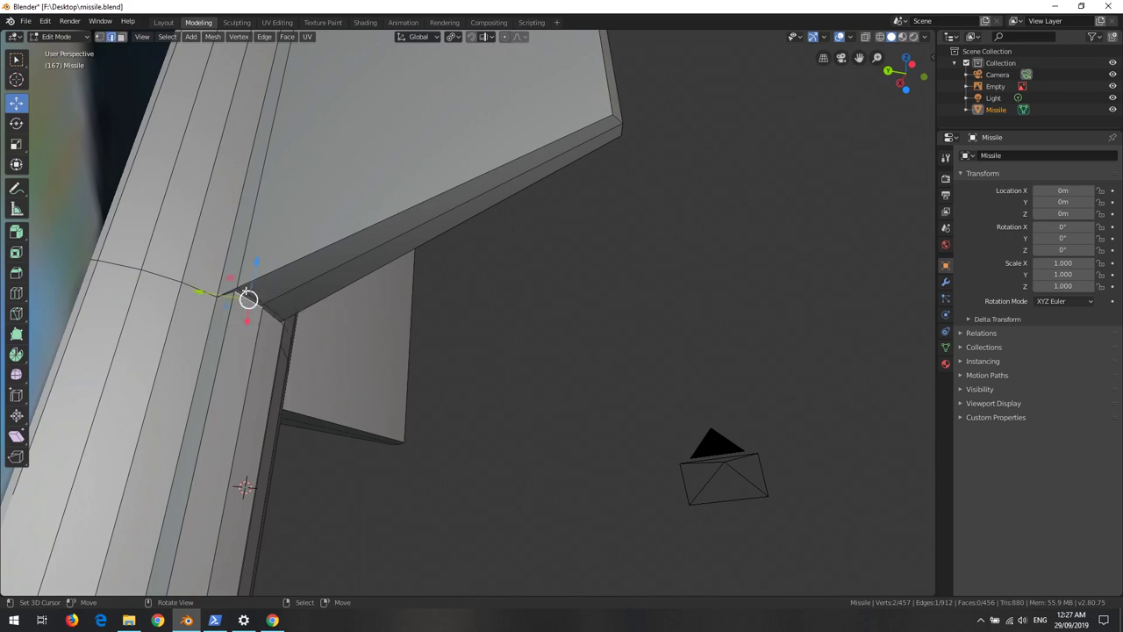
{"action": "middle_click_drag", "start_coordinate": [232, 291], "coordinate": [215, 295]}
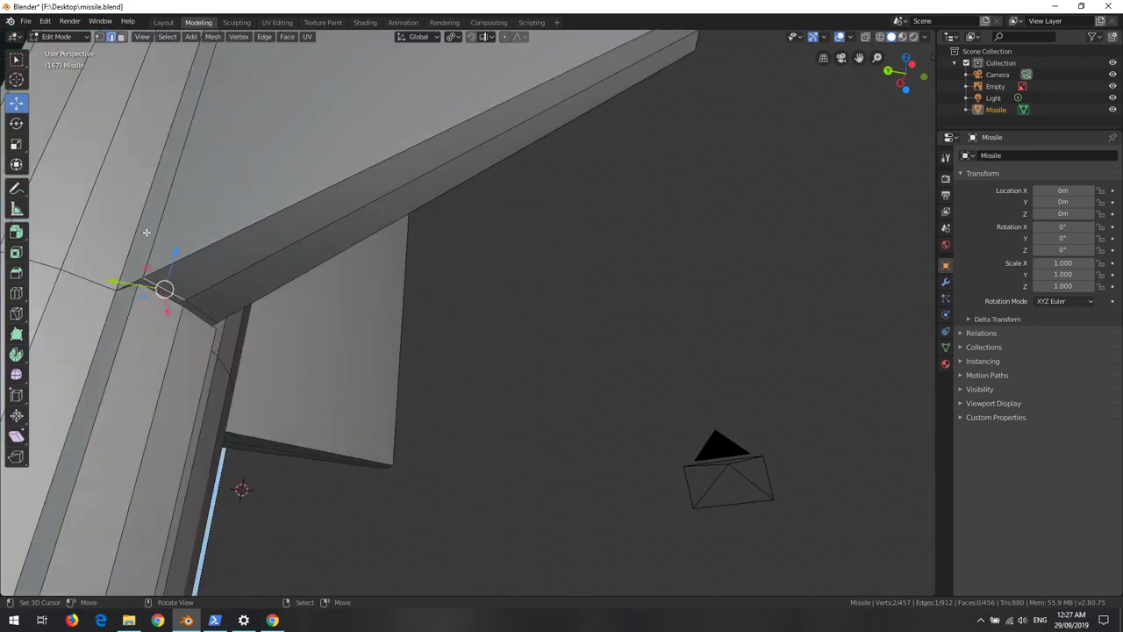
Step: In vertex selection mode, merge the two close vertices at the first lower root corner of the large fin with At Last
{"action": "left_click", "coordinate": [99, 37]}
{"action": "left_click", "coordinate": [140, 282]}
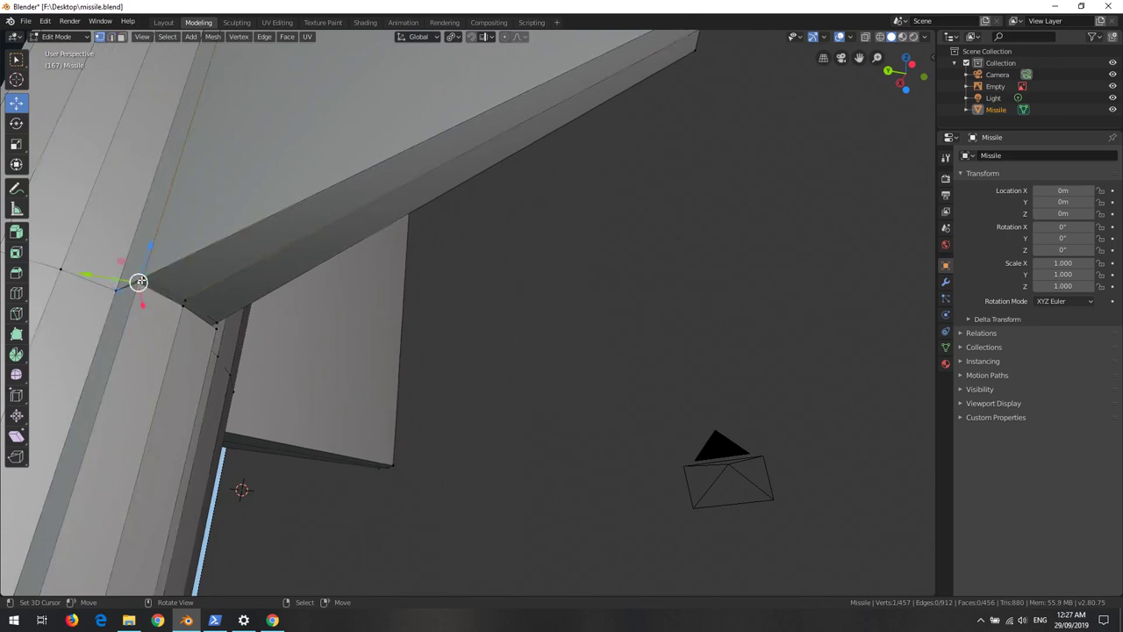
{"action": "left_click", "coordinate": [139, 281], "text": "shift"}
{"action": "key", "text": "alt+m"}
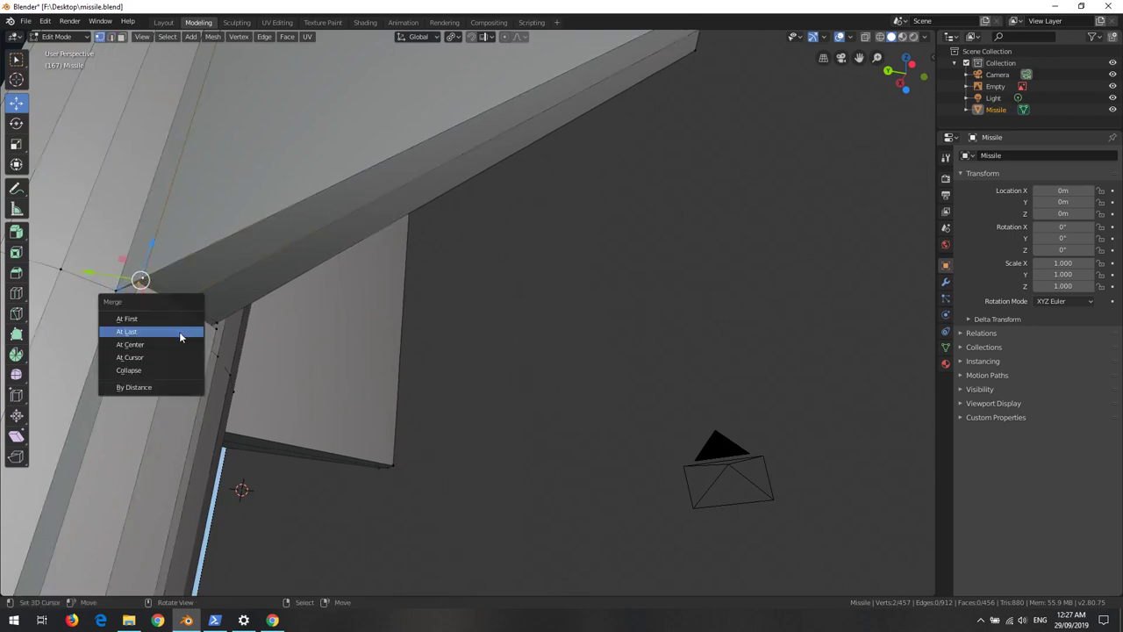
{"action": "left_click", "coordinate": [179, 332]}
Step: Merge the two close vertices at the middle of the large fin's lower root with At Last
{"action": "left_click", "coordinate": [180, 305]}
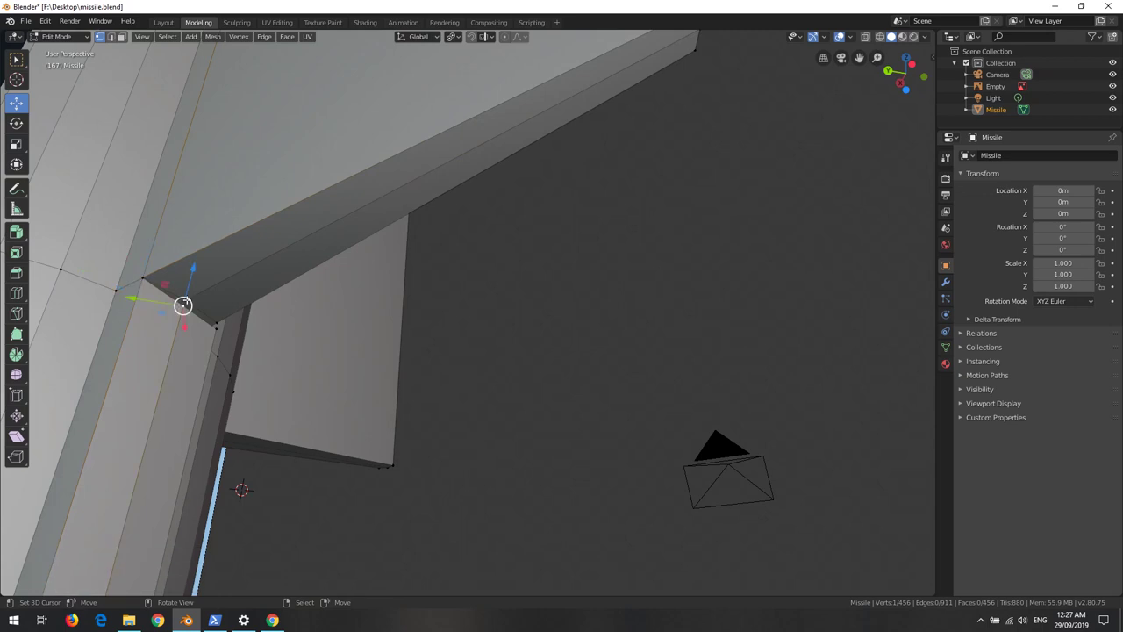
{"action": "key", "text": "alt+m"}
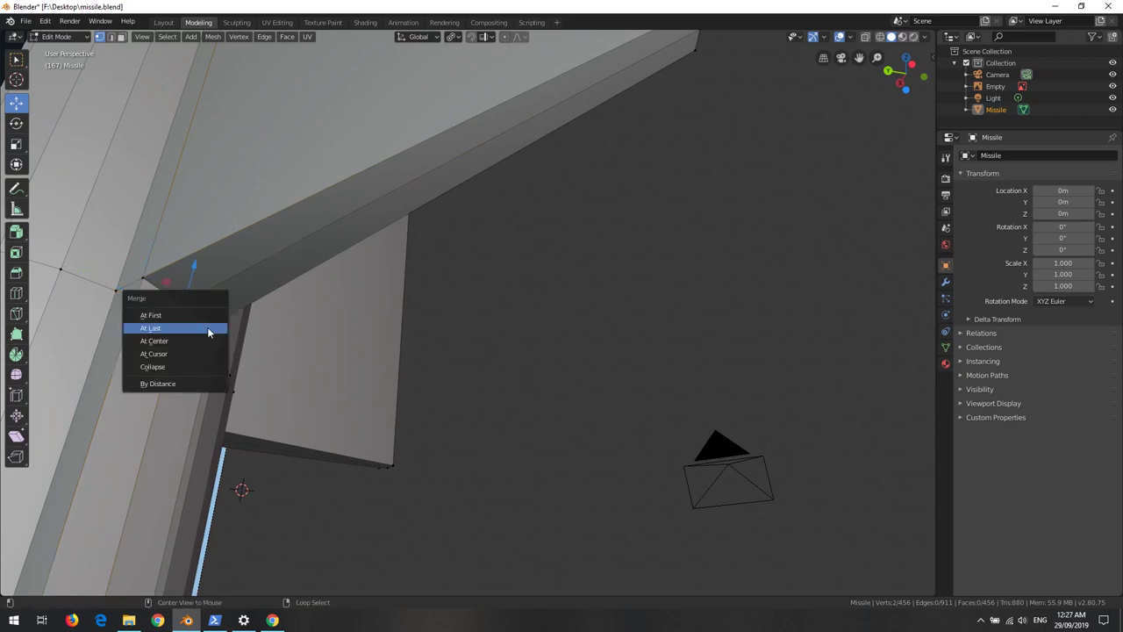
{"action": "left_click", "coordinate": [209, 325]}
Step: Merge the two close vertices at the remaining lower root corner of the first large fin with At Last
{"action": "left_click", "coordinate": [209, 325], "text": "shift"}
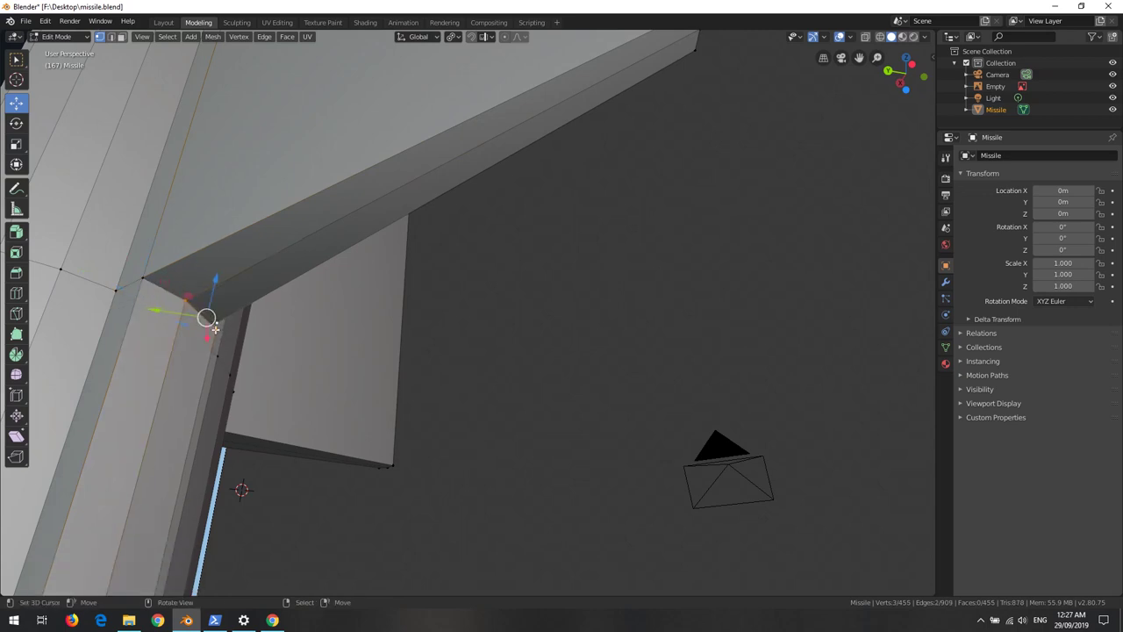
{"action": "key", "text": "alt+m"}
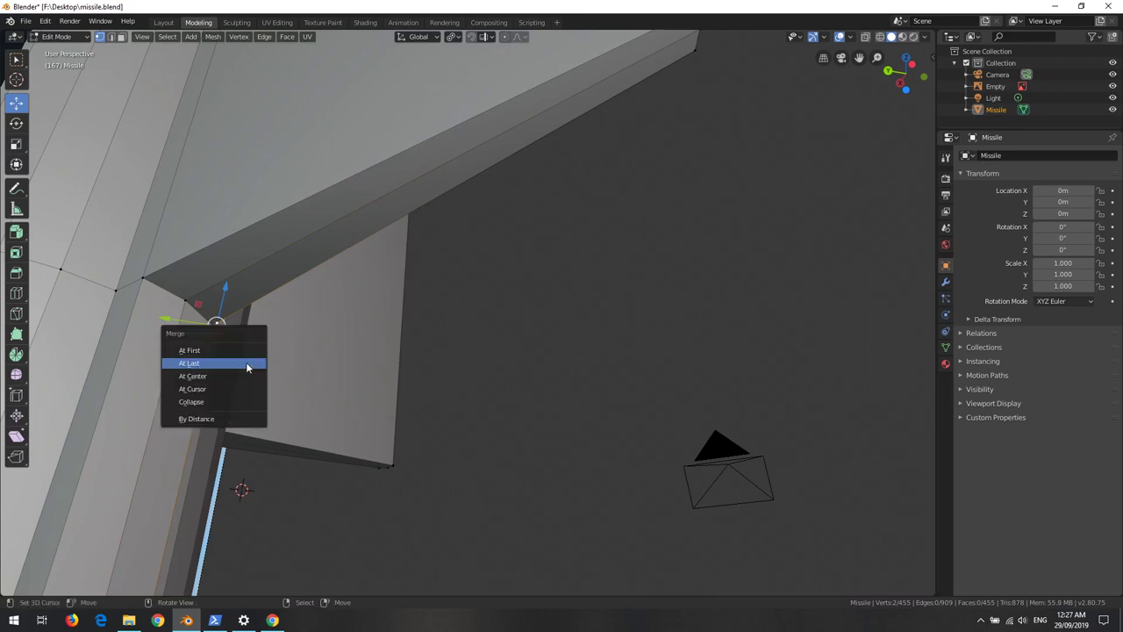
{"action": "left_click", "coordinate": [248, 366]}
Step: Merge the three pairs of close vertices along the second large fin's lower root with At Last
{"action": "middle_click_drag", "start_coordinate": [224, 331], "coordinate": [257, 376]}
{"action": "scroll", "coordinate": [257, 376], "scroll_direction": "up", "scroll_amount": 2}
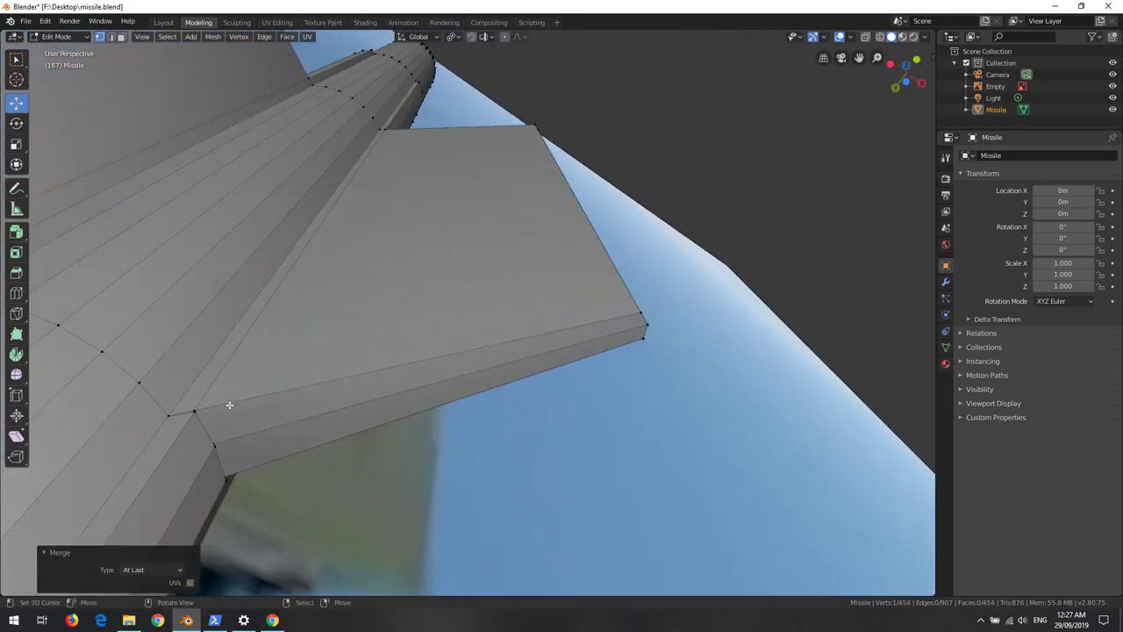
{"action": "middle_click_drag", "start_coordinate": [384, 306], "coordinate": [296, 402]}
{"action": "left_click", "coordinate": [230, 401], "text": "shift"}
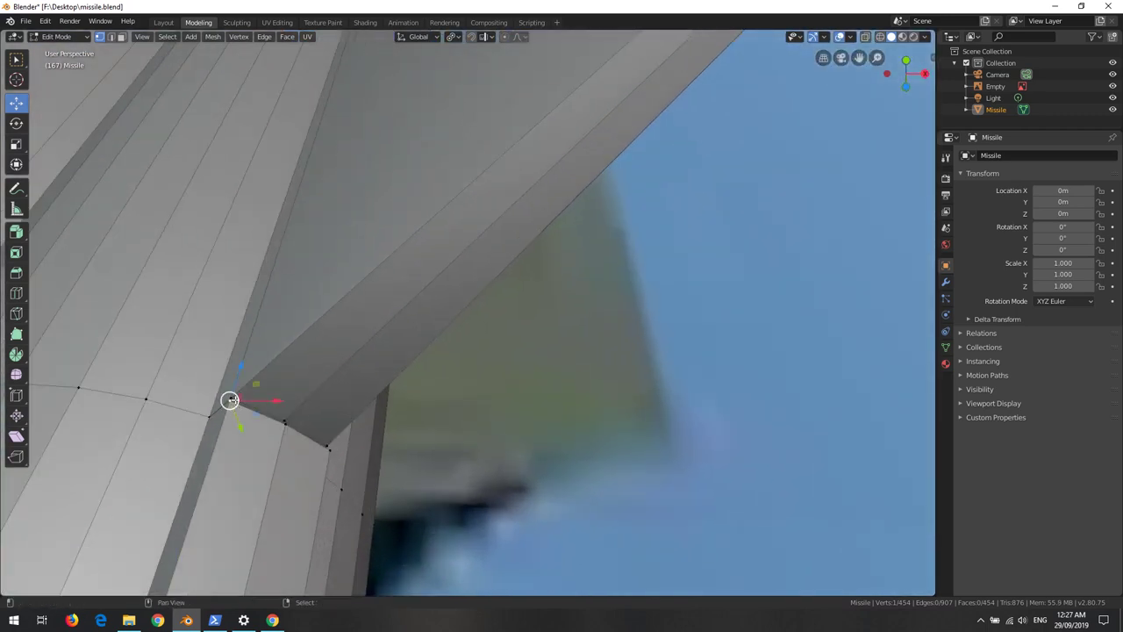
{"action": "key", "text": "alt+m"}
{"action": "left_click", "coordinate": [295, 420]}
{"action": "key", "text": "alt+m"}
{"action": "left_click", "coordinate": [321, 445]}
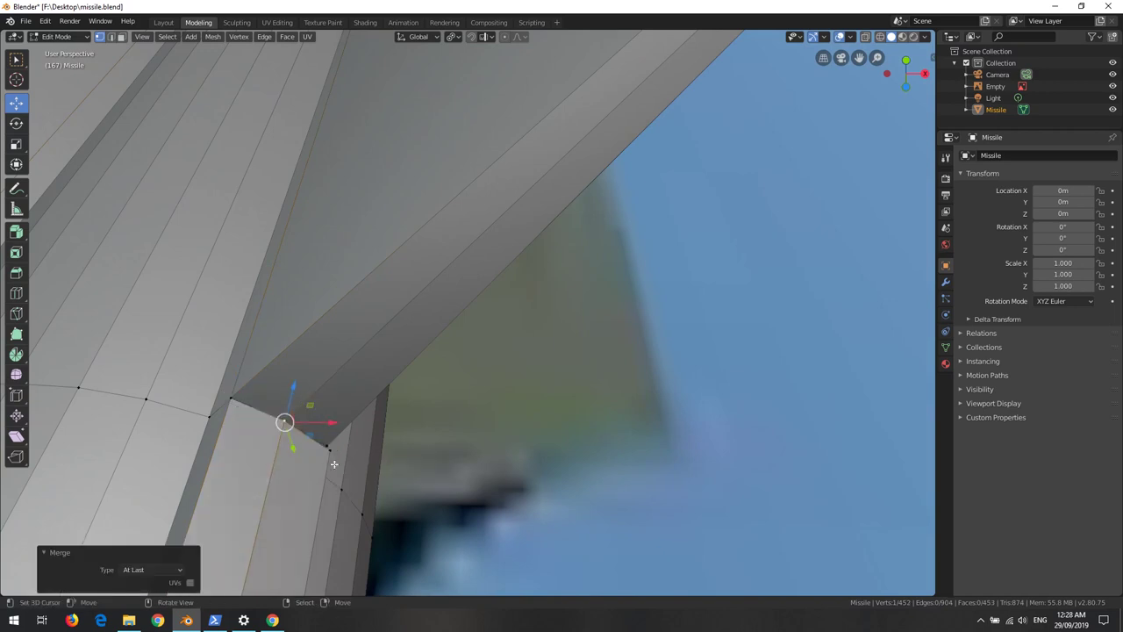
{"action": "key", "text": "alt+m"}
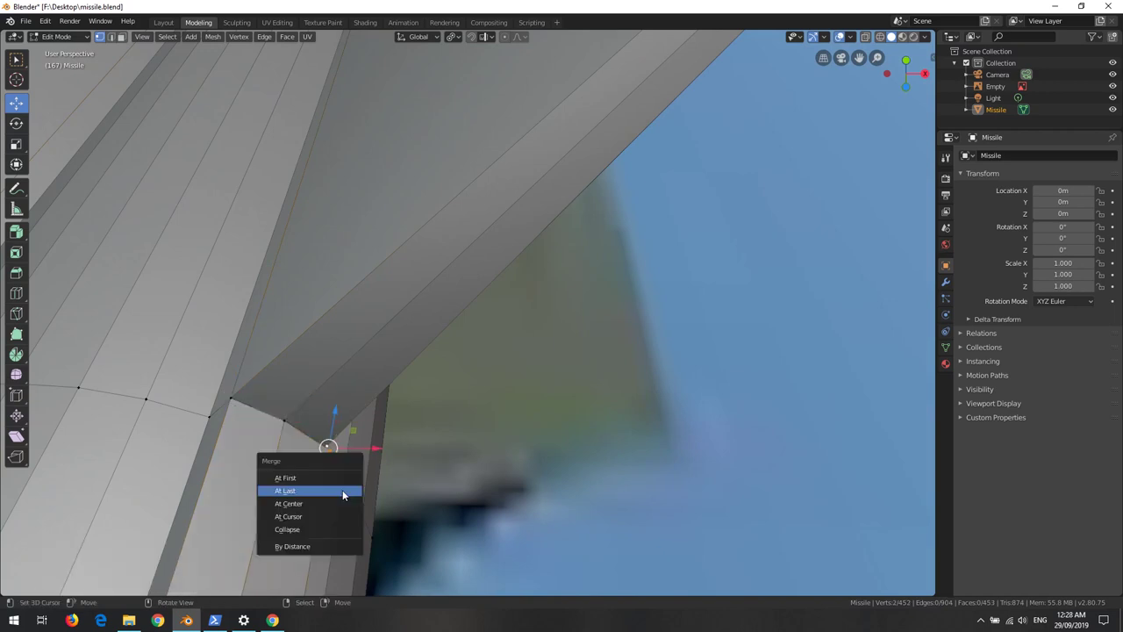
{"action": "left_click", "coordinate": [341, 490]}
Step: Merge the three pairs of close vertices along the third large fin's lower root with At Last
{"action": "middle_click_drag", "start_coordinate": [444, 483], "coordinate": [537, 465]}
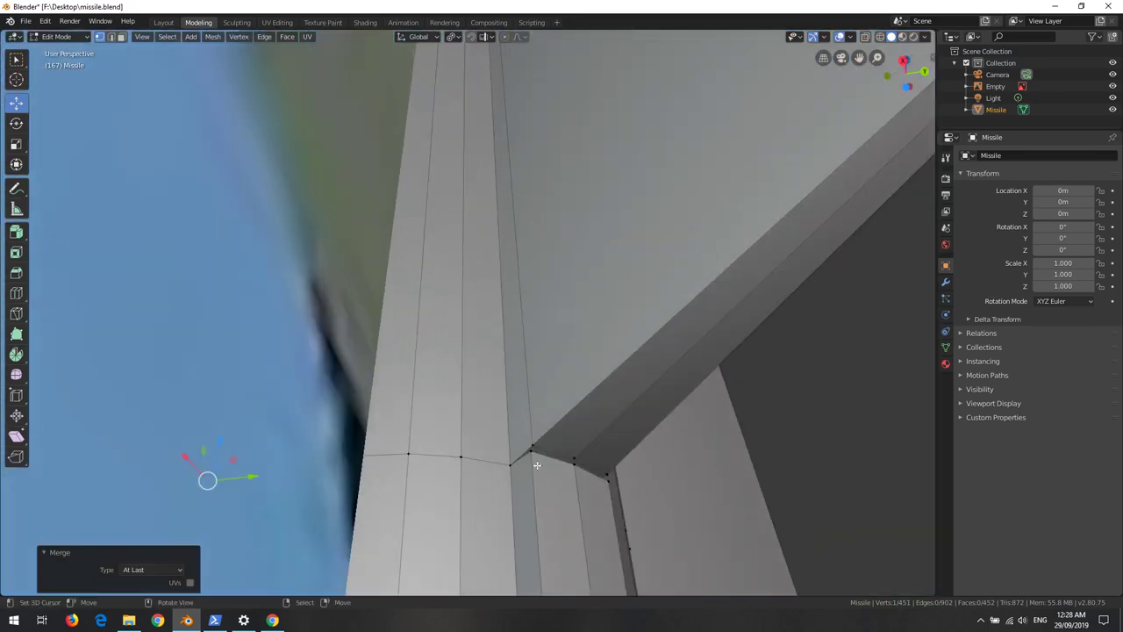
{"action": "left_click", "coordinate": [532, 451]}
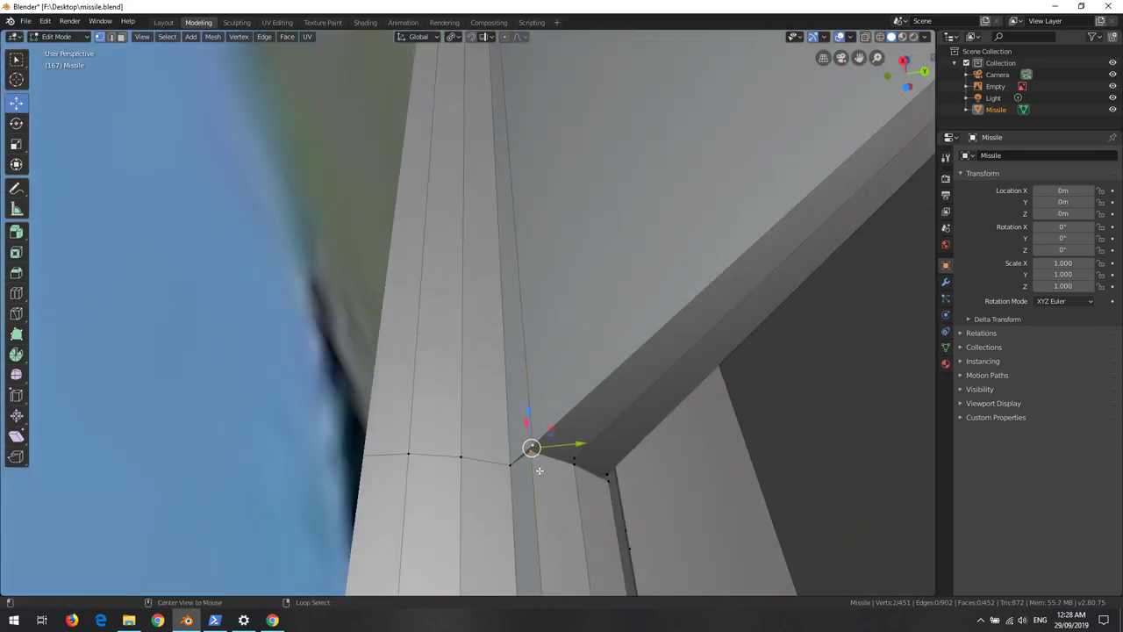
{"action": "middle_click_drag", "start_coordinate": [557, 467], "coordinate": [561, 471]}
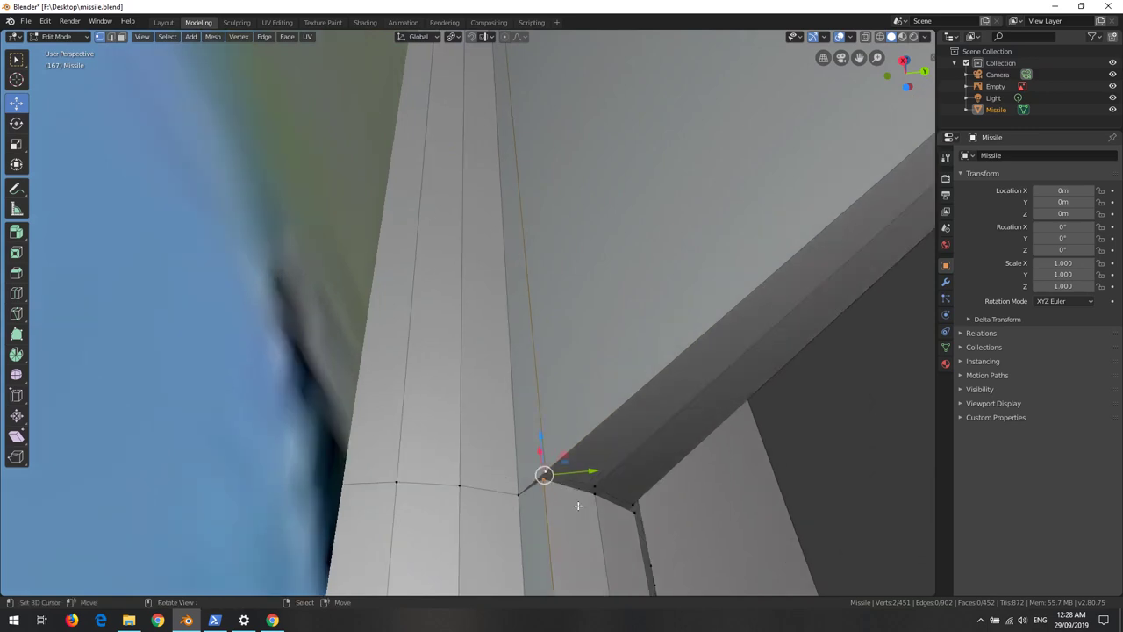
{"action": "key", "text": "alt+m"}
{"action": "left_click", "coordinate": [570, 506]}
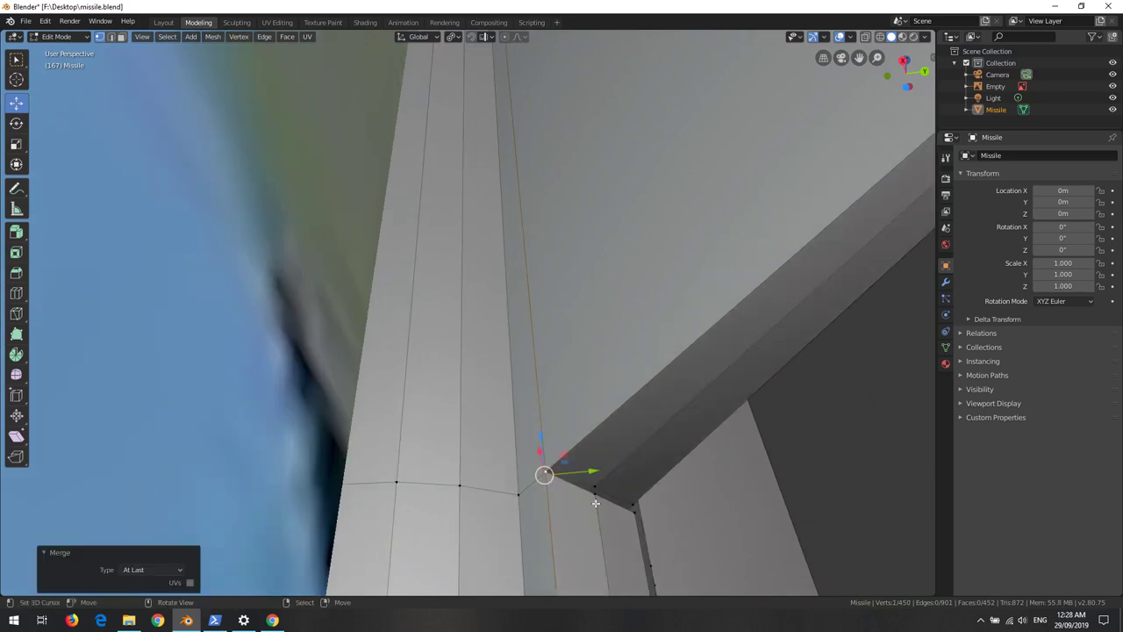
{"action": "left_click", "coordinate": [595, 501]}
{"action": "key", "text": "alt+m"}
{"action": "left_click", "coordinate": [600, 510]}
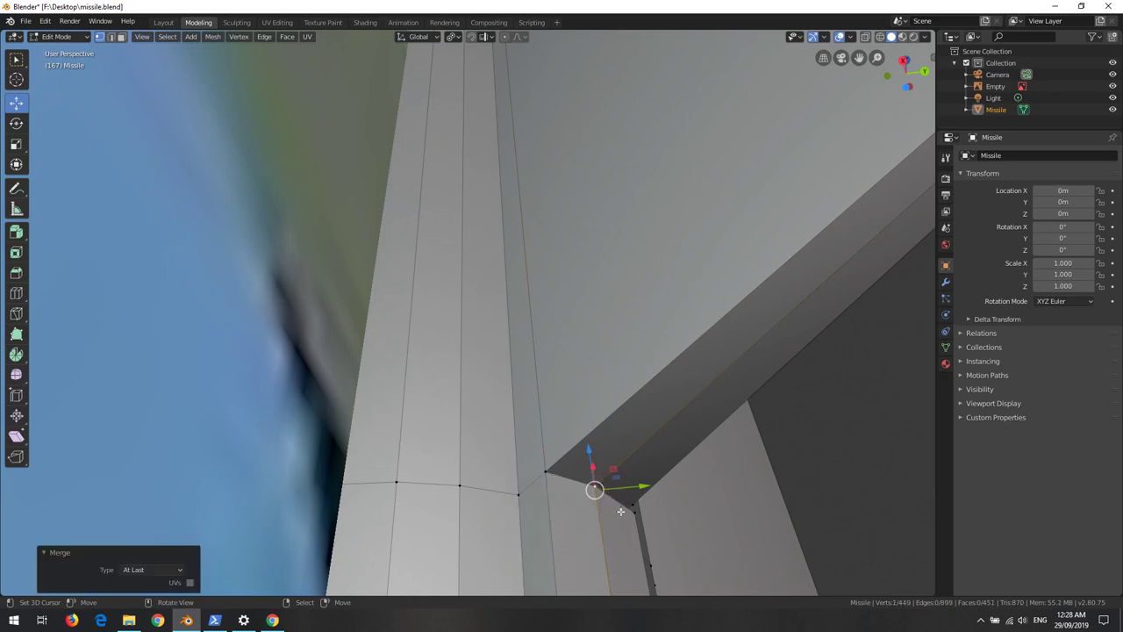
{"action": "left_click", "coordinate": [632, 507], "text": "shift"}
{"action": "key", "text": "alt+m"}
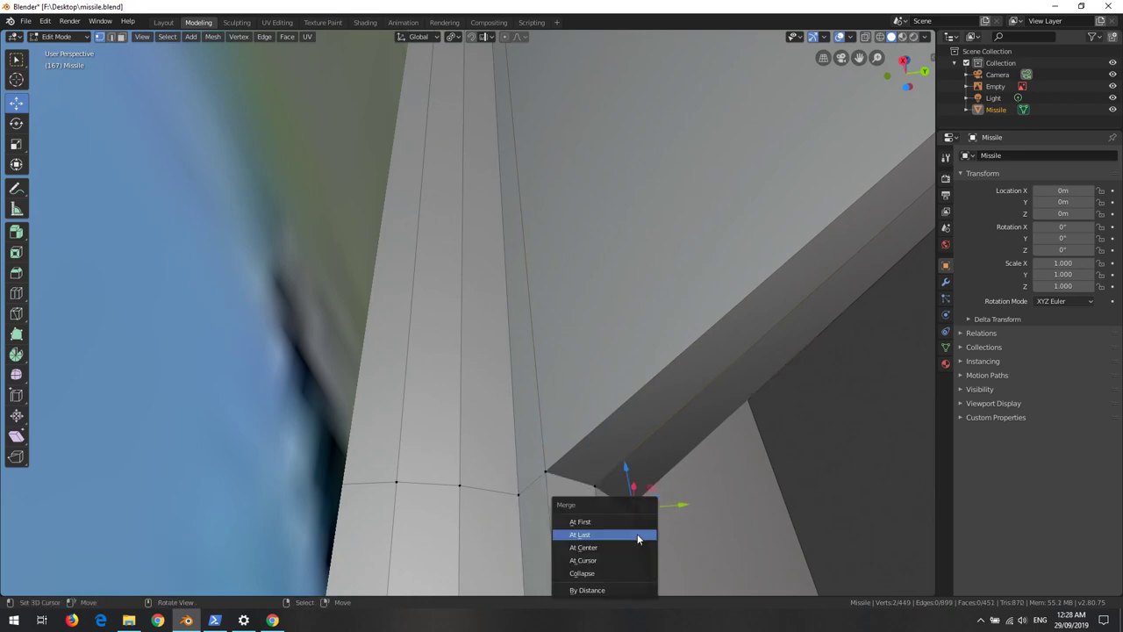
{"action": "left_click", "coordinate": [637, 534]}
Step: Merge the three pairs of close vertices along the fourth large fin's lower root with At Last
{"action": "middle_click_drag", "start_coordinate": [637, 533], "coordinate": [520, 460]}
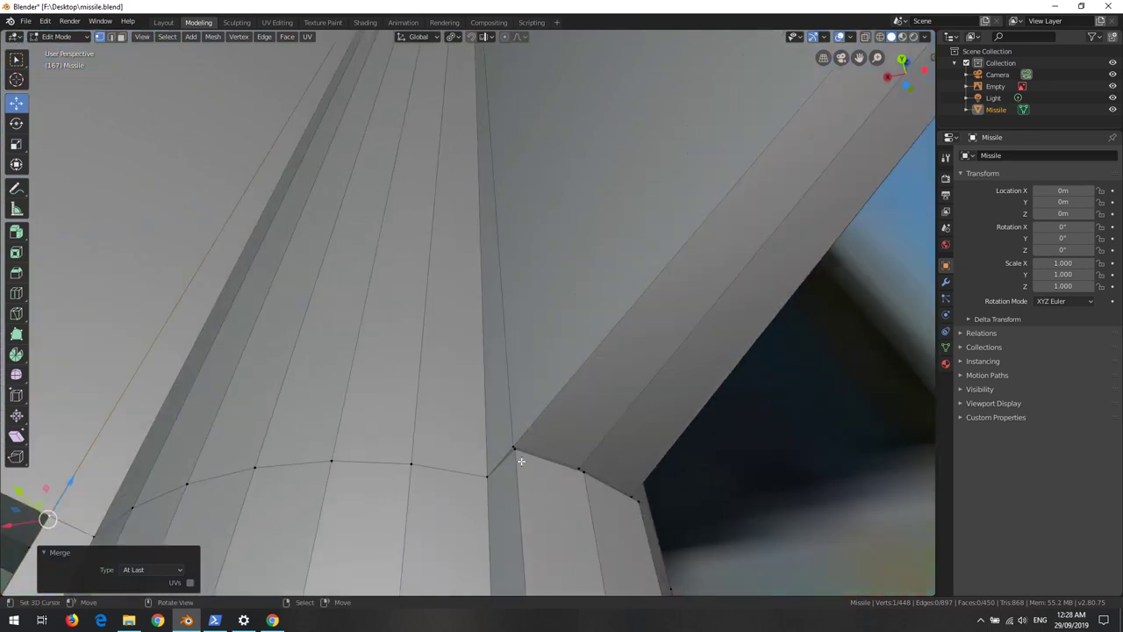
{"action": "left_click", "coordinate": [513, 447], "text": "shift"}
{"action": "key", "text": "alt+m"}
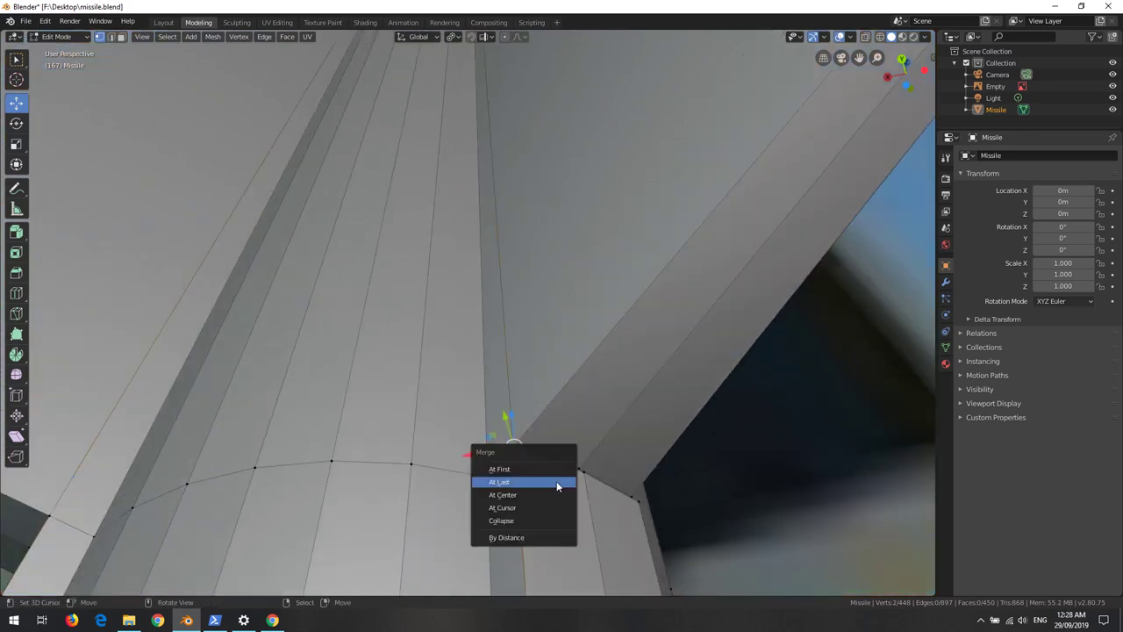
{"action": "left_click", "coordinate": [556, 481]}
{"action": "left_click", "coordinate": [583, 472], "text": "shift"}
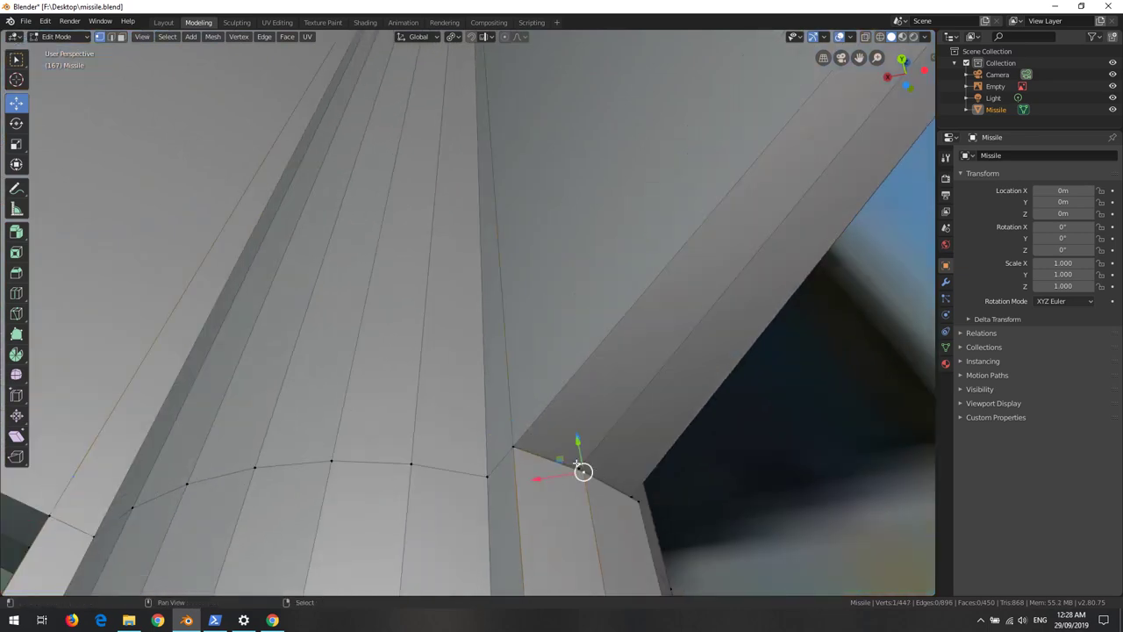
{"action": "key", "text": "alt+m"}
{"action": "left_click", "coordinate": [612, 492]}
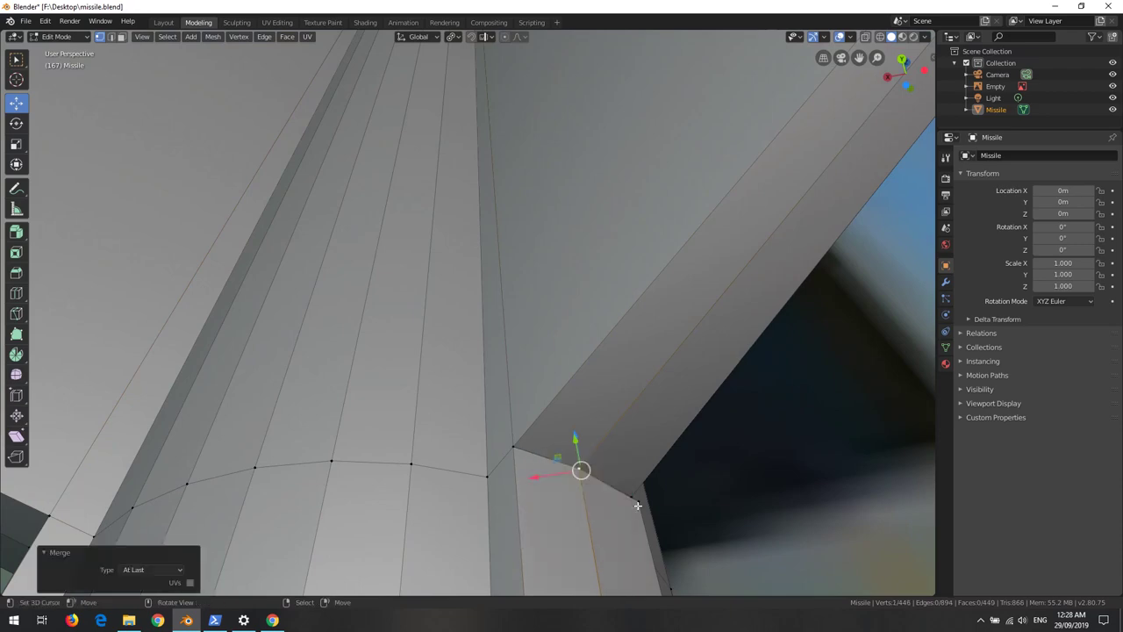
{"action": "left_click", "coordinate": [634, 496], "text": "shift"}
{"action": "middle_click_drag", "start_coordinate": [634, 496], "coordinate": [671, 450]}
{"action": "key", "text": "alt+m"}
{"action": "left_click", "coordinate": [593, 527]}
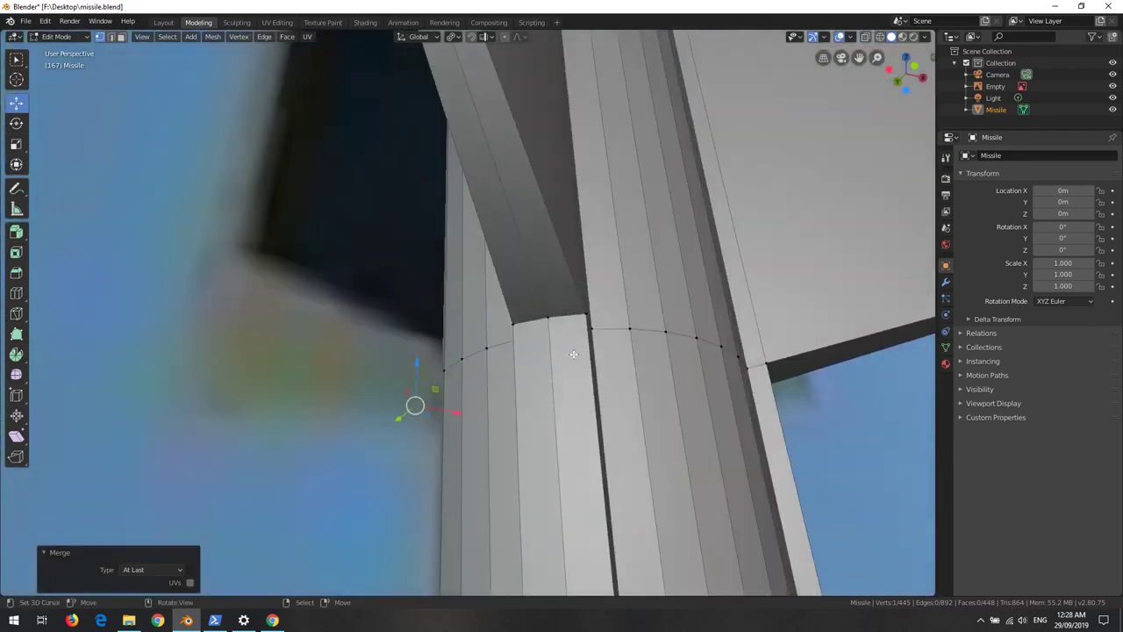
Step: Select the whole missile mesh in face selection mode and run the Delete Loose cleanup on it
{"action": "middle_click_drag", "start_coordinate": [573, 354], "coordinate": [519, 389]}
{"action": "scroll", "coordinate": [518, 389], "scroll_direction": "down", "scroll_amount": 4}
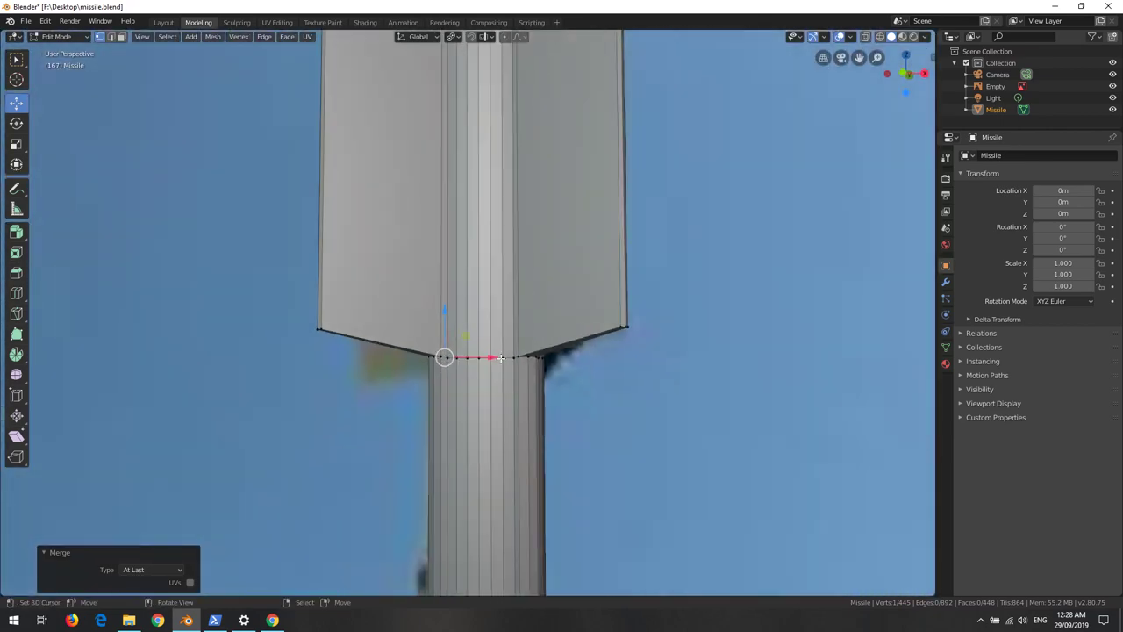
{"action": "scroll", "coordinate": [501, 357], "scroll_direction": "down", "scroll_amount": 5}
{"action": "key", "text": "a"}
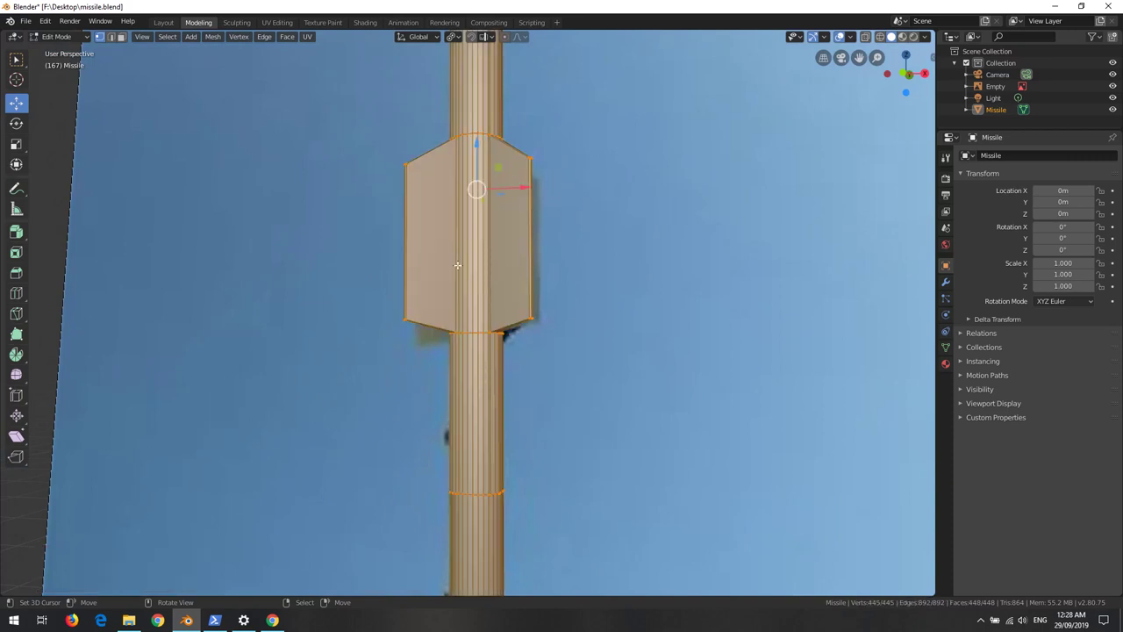
{"action": "left_click", "coordinate": [122, 37]}
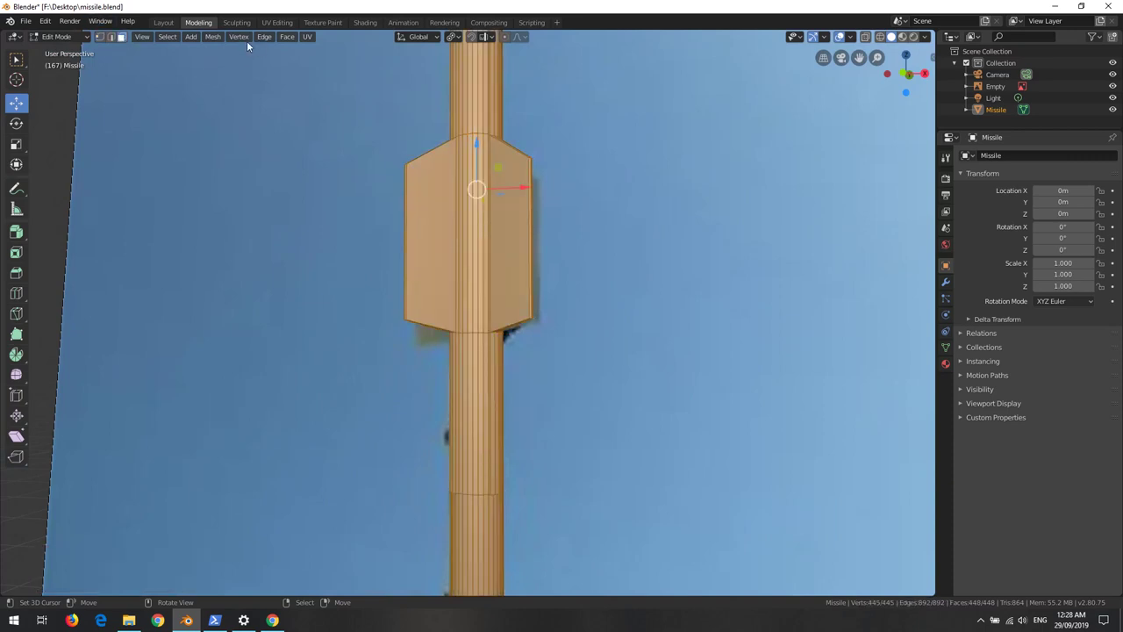
{"action": "left_click", "coordinate": [286, 37]}
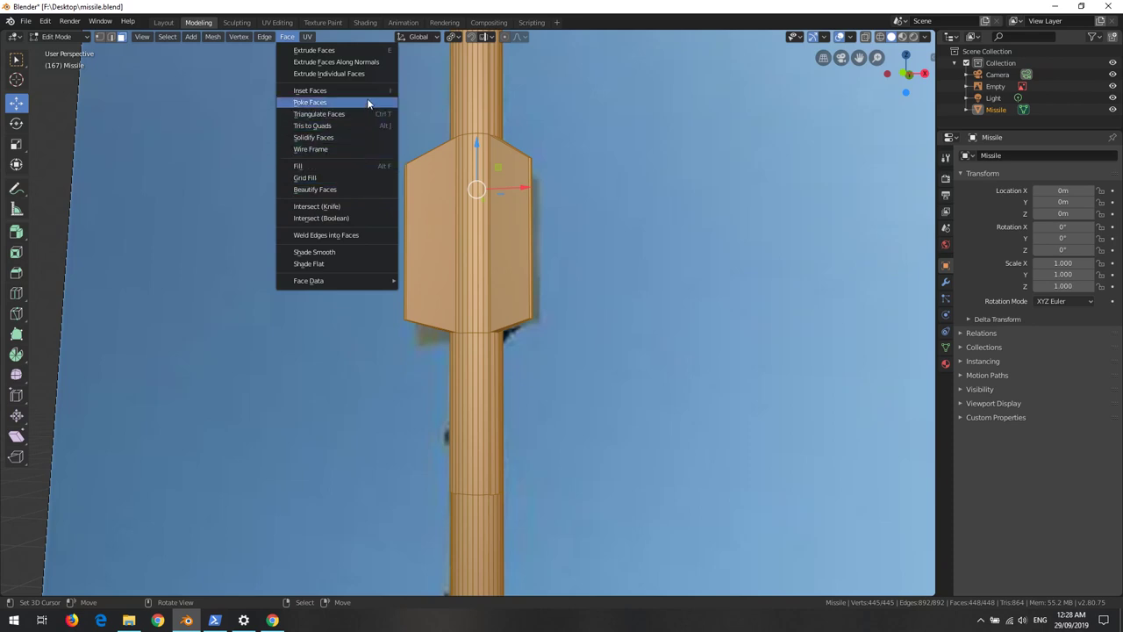
{"action": "mouse_move", "coordinate": [263, 41]}
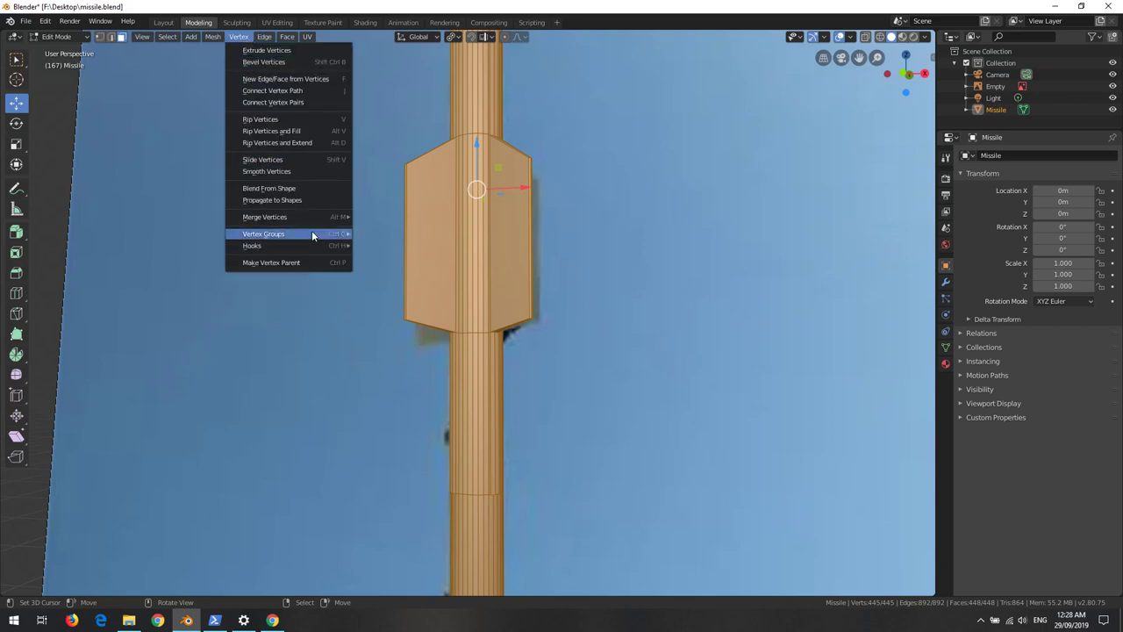
{"action": "mouse_move", "coordinate": [332, 222]}
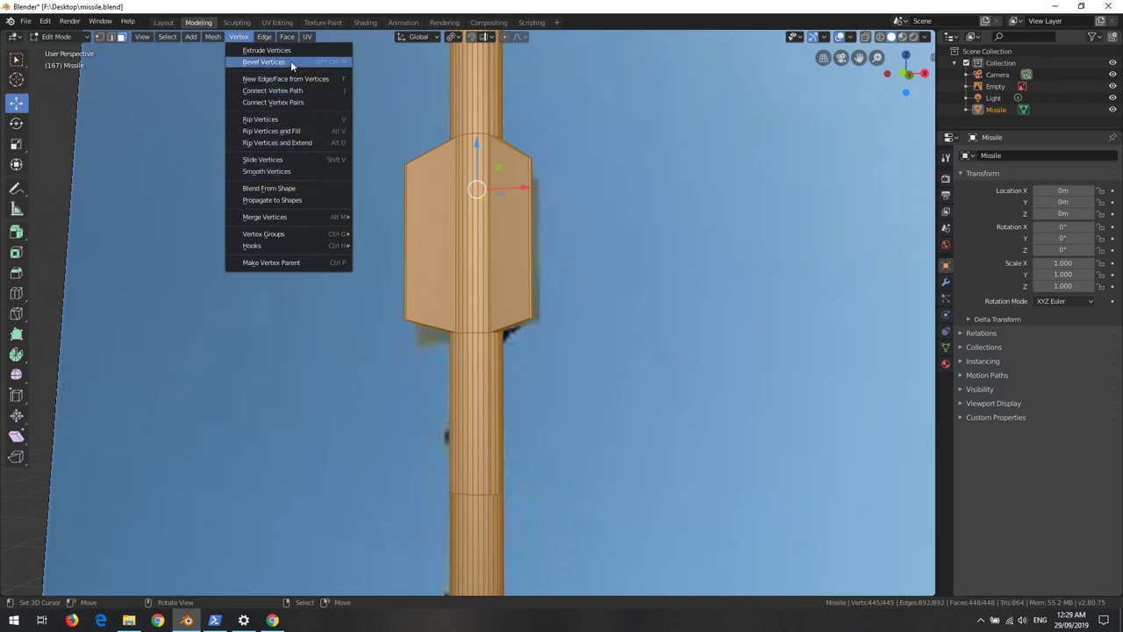
{"action": "mouse_move", "coordinate": [212, 38]}
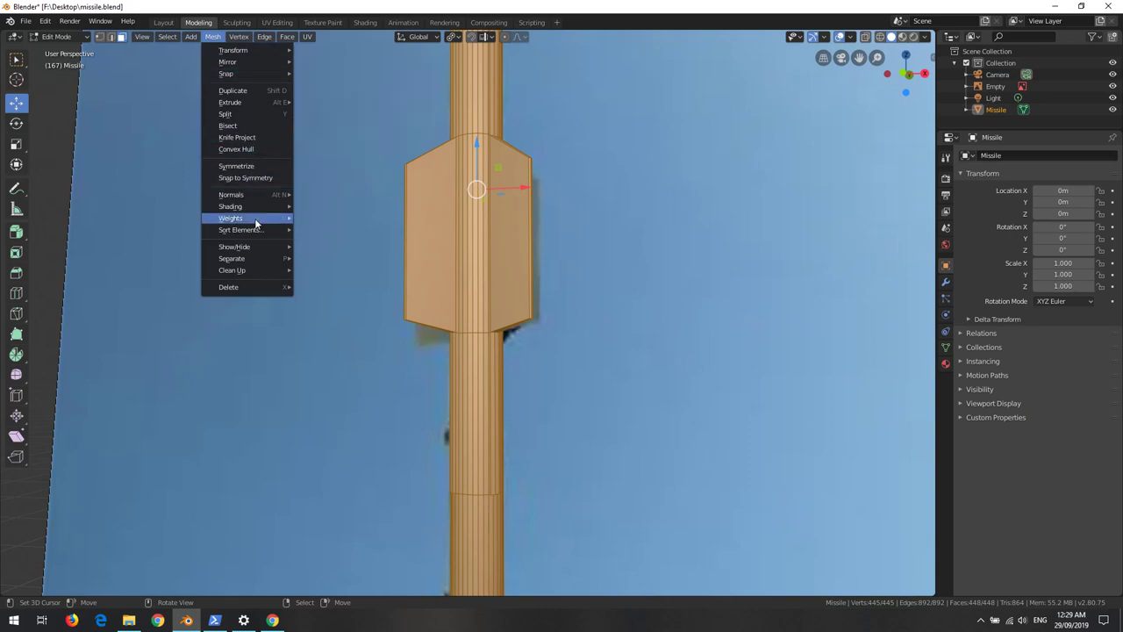
{"action": "mouse_move", "coordinate": [263, 271]}
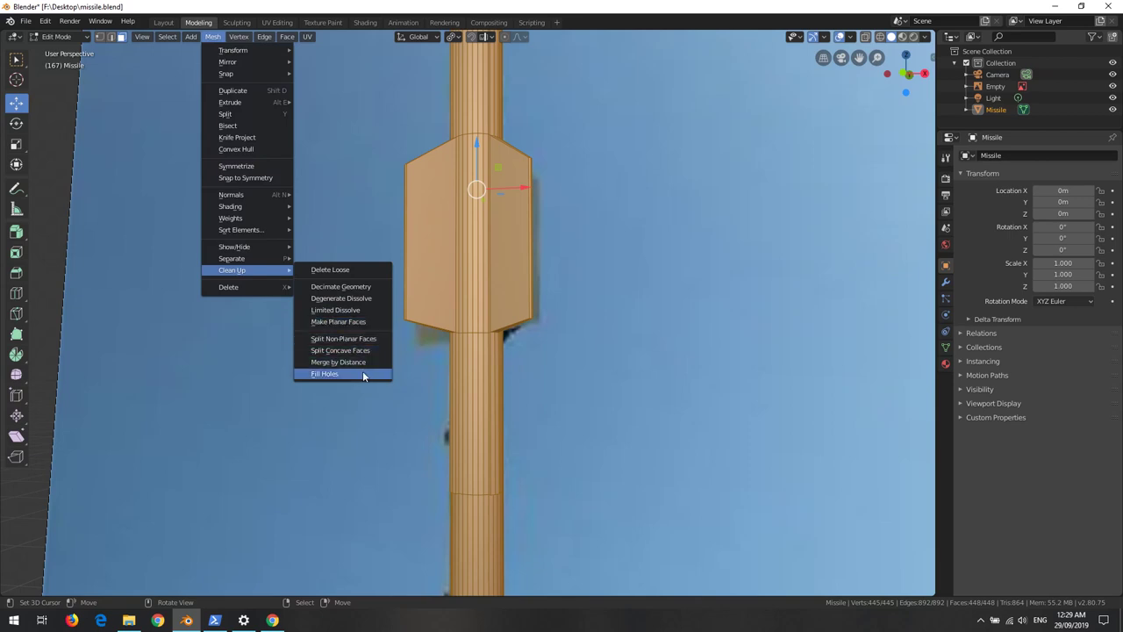
{"action": "mouse_move", "coordinate": [254, 289]}
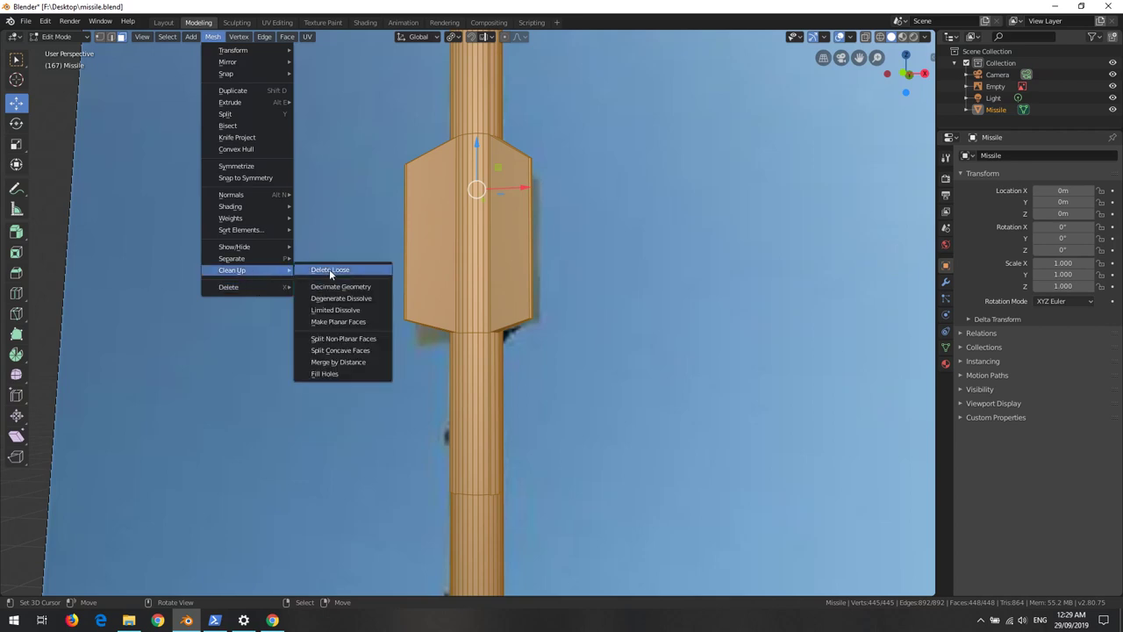
{"action": "left_click", "coordinate": [357, 270]}
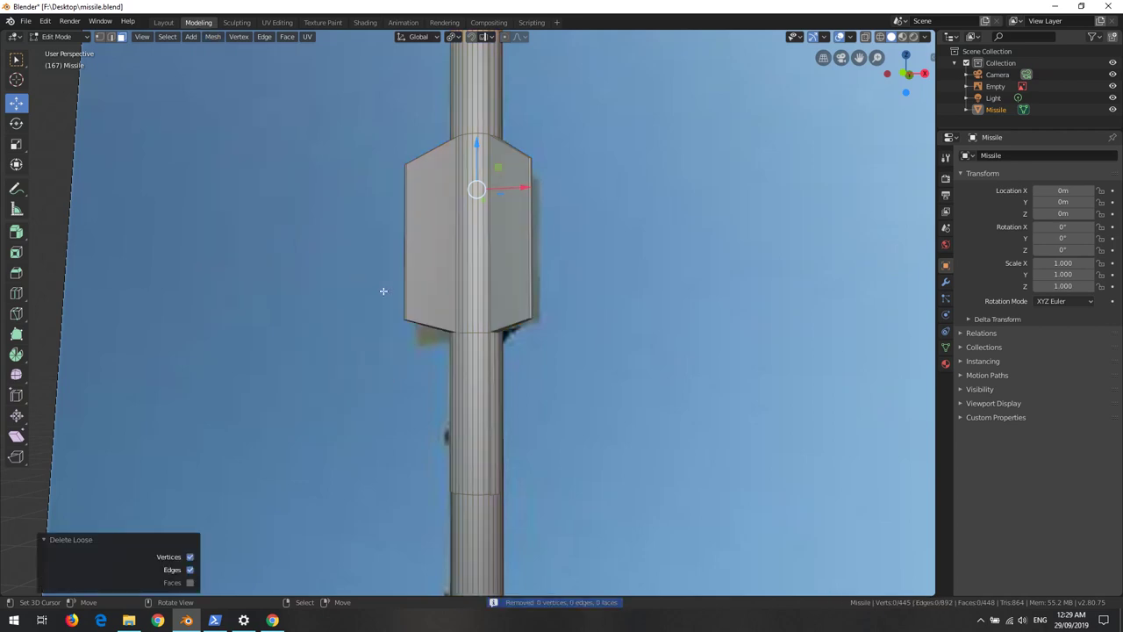
Step: Select the whole missile mesh again and look through the mesh Clean Up options
{"action": "scroll", "coordinate": [497, 433], "scroll_direction": "up", "scroll_amount": 3}
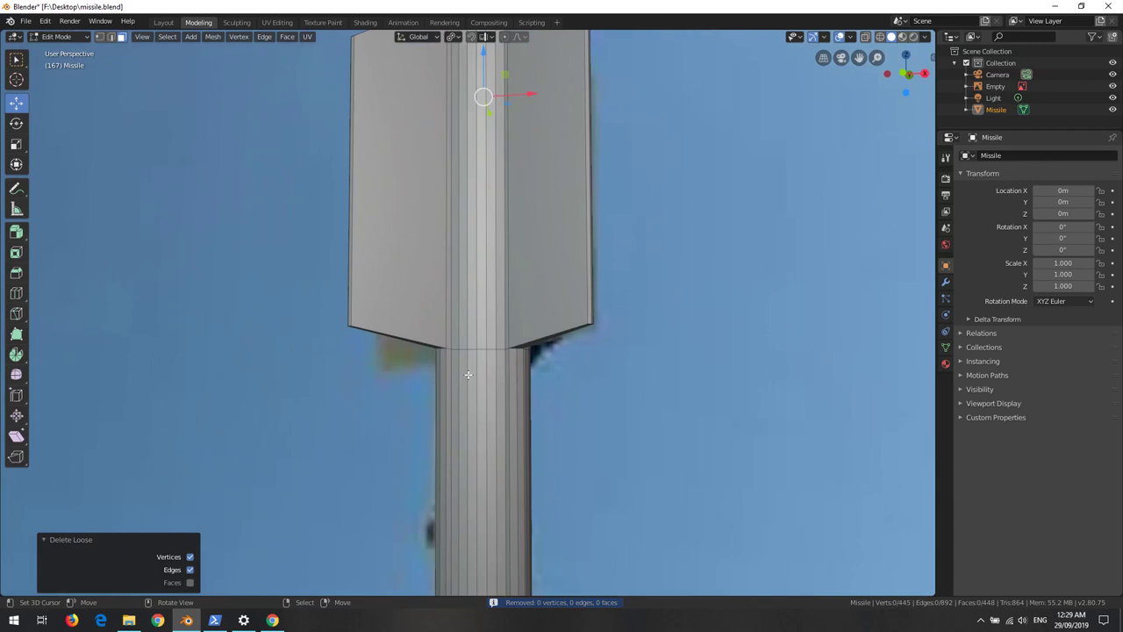
{"action": "key", "text": "a"}
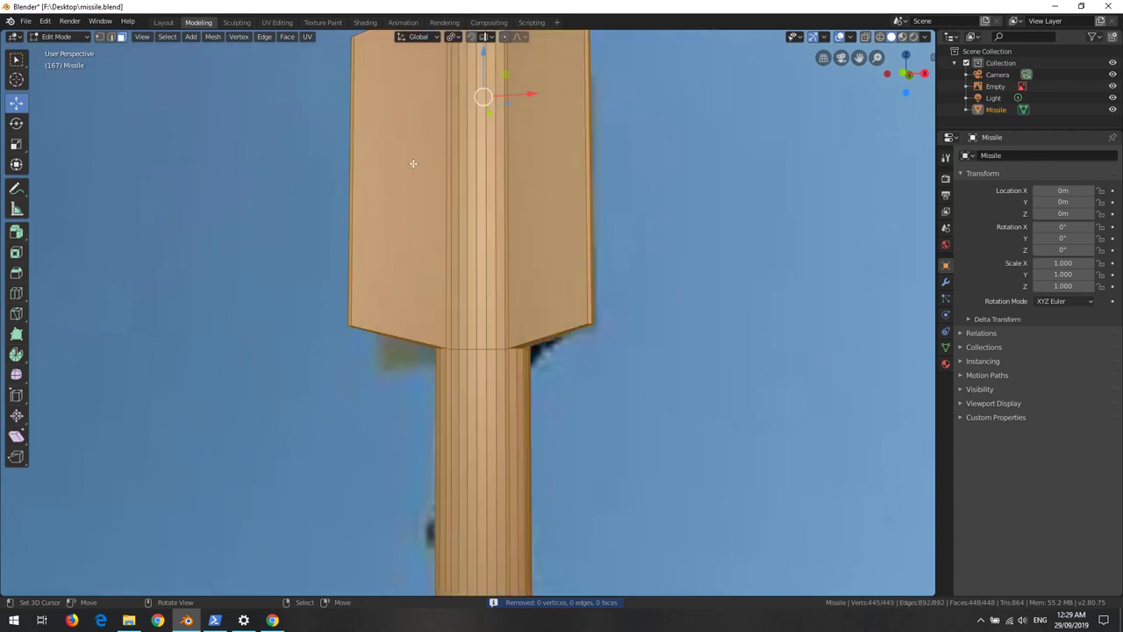
{"action": "left_click", "coordinate": [212, 37]}
{"action": "mouse_move", "coordinate": [227, 270]}
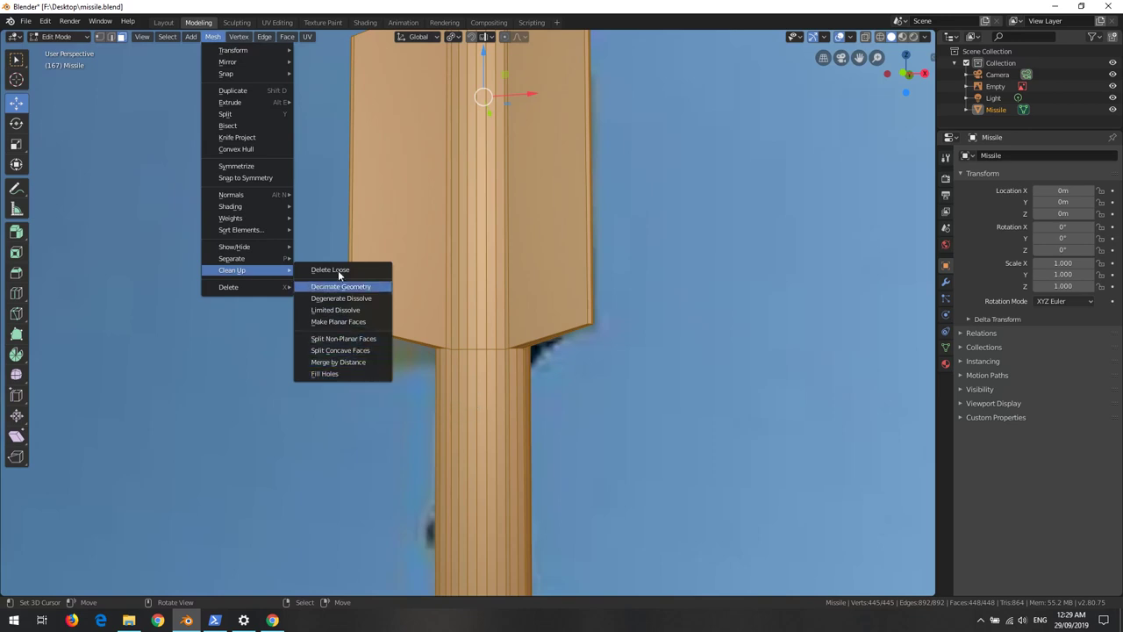
{"action": "mouse_move", "coordinate": [271, 260]}
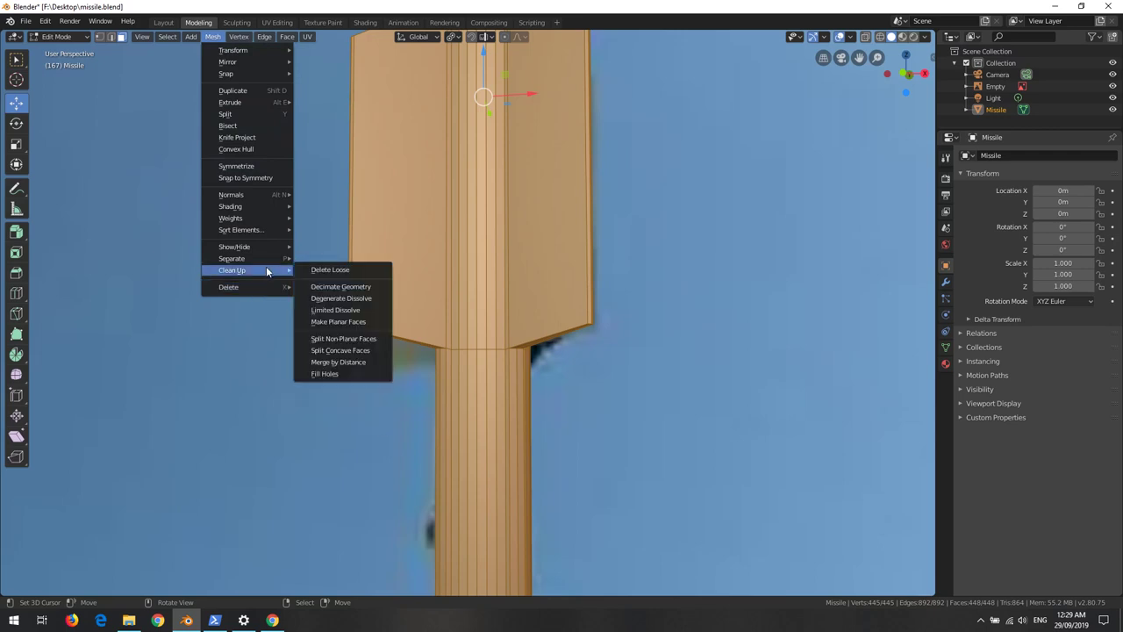
Step: Switch the viewport to wireframe shading for a look inside the body at the large fins' lower roots
{"action": "scroll", "coordinate": [519, 471], "scroll_direction": "down", "scroll_amount": 2}
{"action": "middle_click_drag", "start_coordinate": [518, 471], "coordinate": [447, 285]}
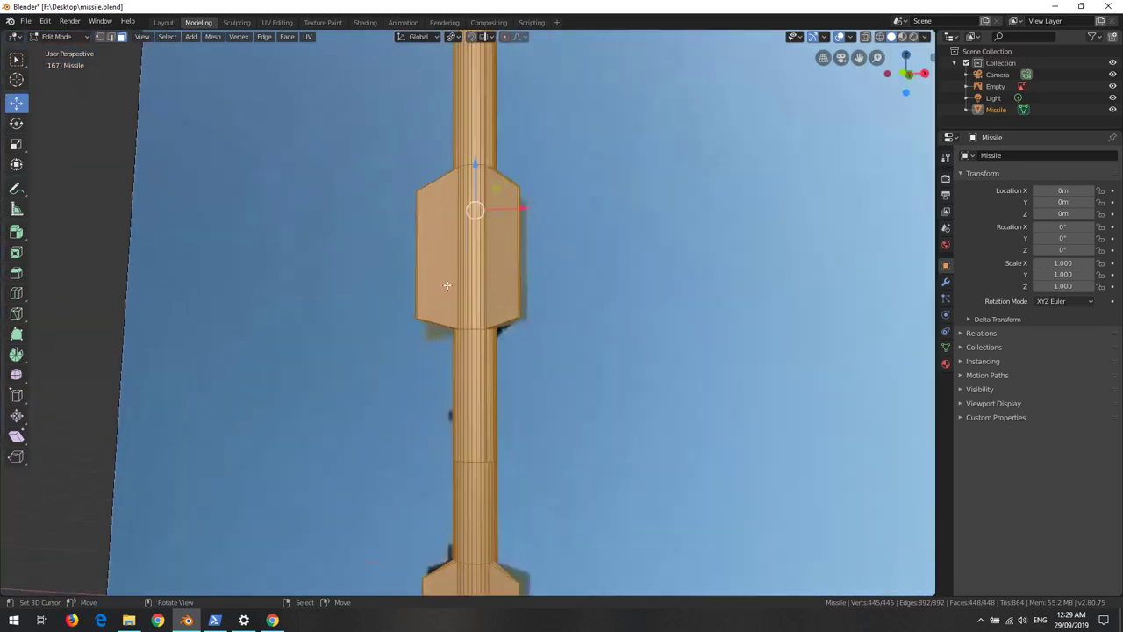
{"action": "scroll", "coordinate": [446, 285], "scroll_direction": "up", "scroll_amount": 5}
{"action": "key", "text": "z"}
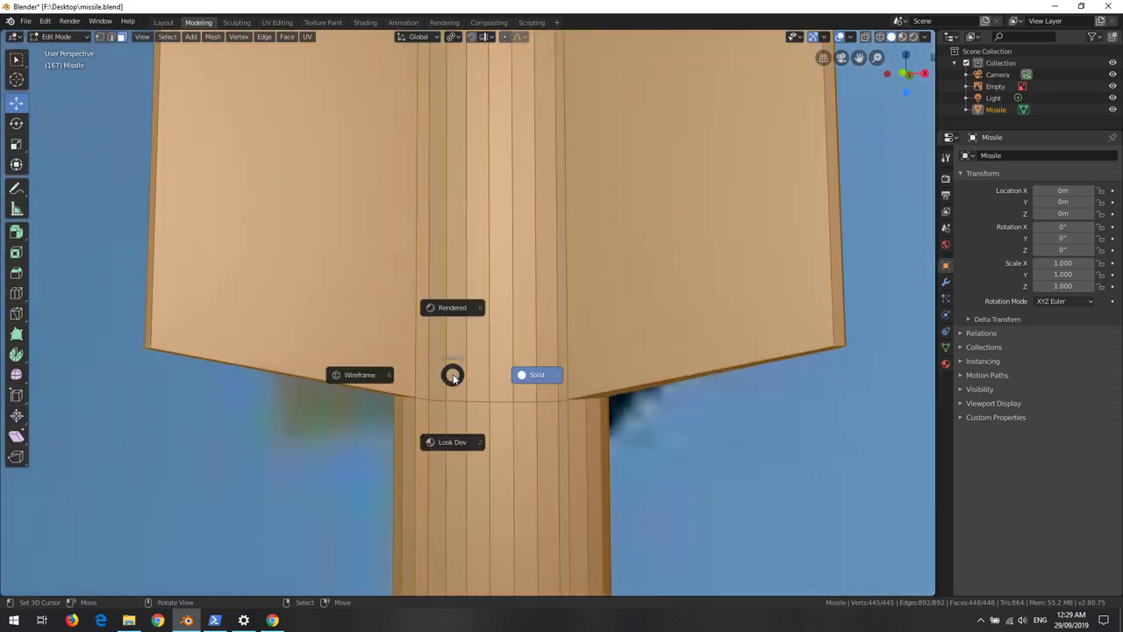
{"action": "left_click", "coordinate": [375, 380]}
{"action": "middle_click_drag", "start_coordinate": [402, 388], "coordinate": [434, 394]}
{"action": "scroll", "coordinate": [468, 451], "scroll_direction": "up", "scroll_amount": 3}
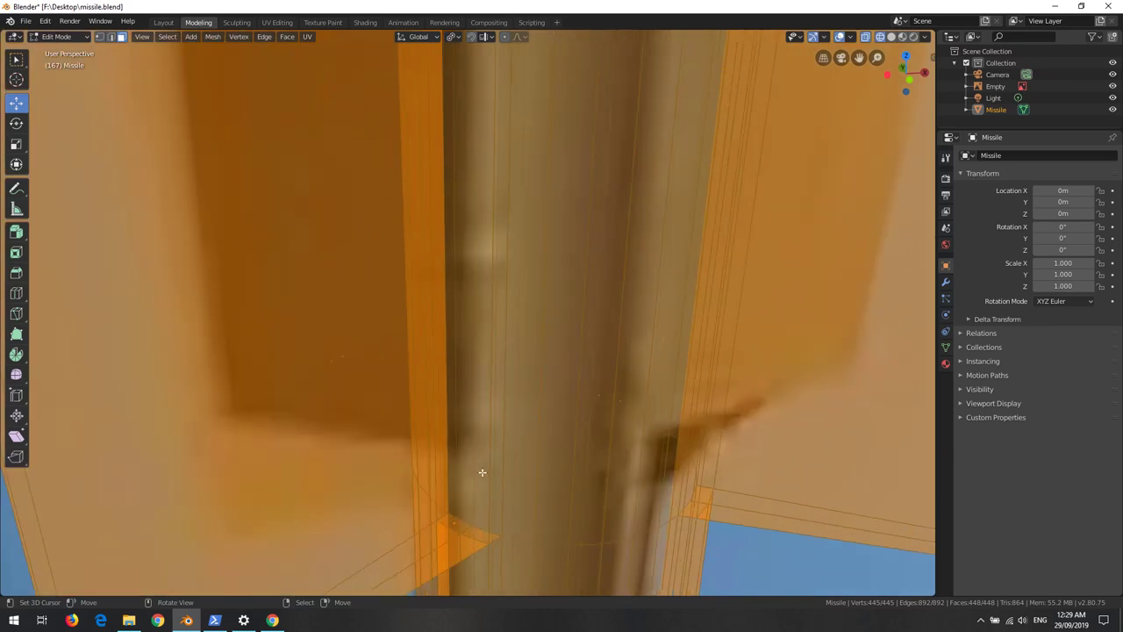
Step: Delete the pairs of stray inner faces at the lower roots of the first two large fins
{"action": "middle_click_drag", "start_coordinate": [482, 472], "coordinate": [431, 352]}
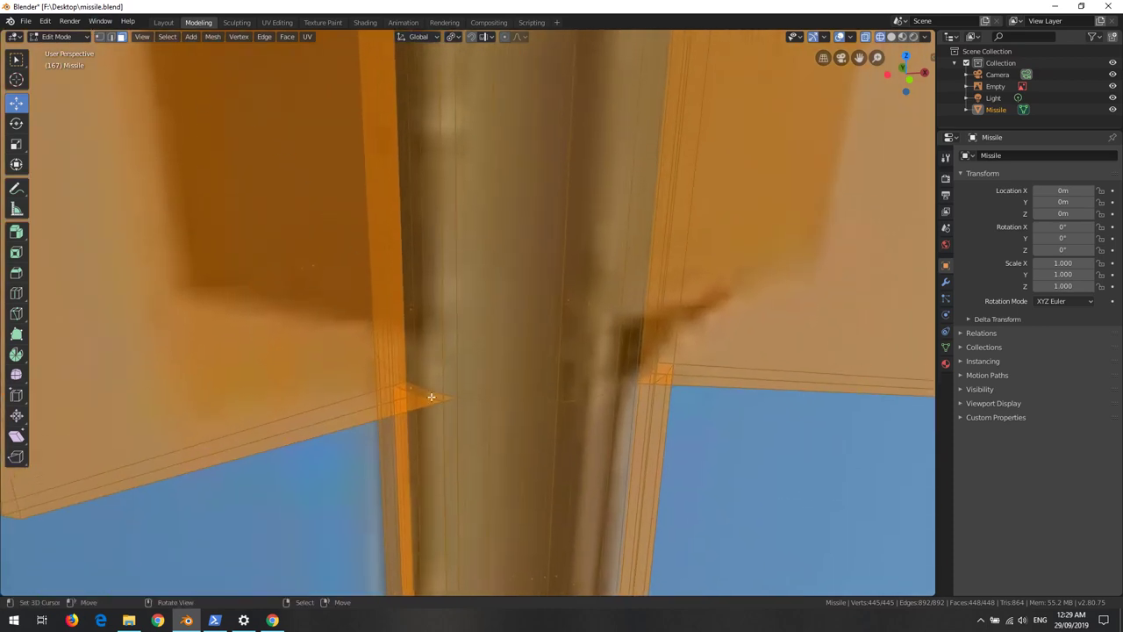
{"action": "left_click", "coordinate": [436, 394]}
{"action": "key", "text": "x"}
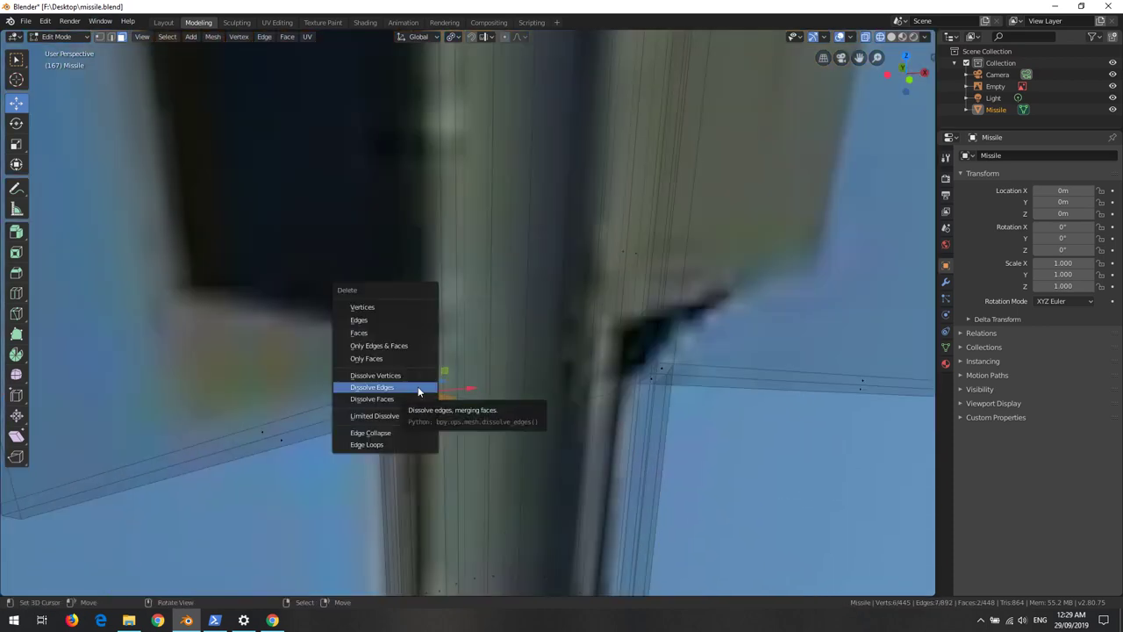
{"action": "left_click", "coordinate": [409, 332]}
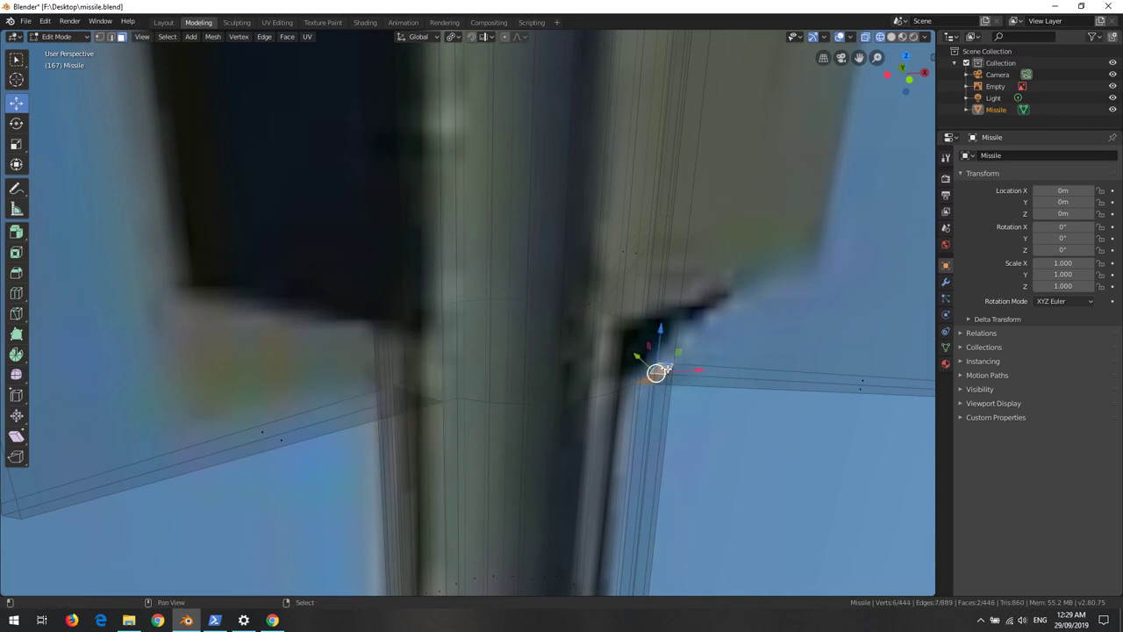
{"action": "key", "text": "x"}
{"action": "left_click", "coordinate": [672, 405]}
Step: Delete the stray inner faces at the lower roots of the remaining two large fins
{"action": "middle_click_drag", "start_coordinate": [731, 363], "coordinate": [569, 370]}
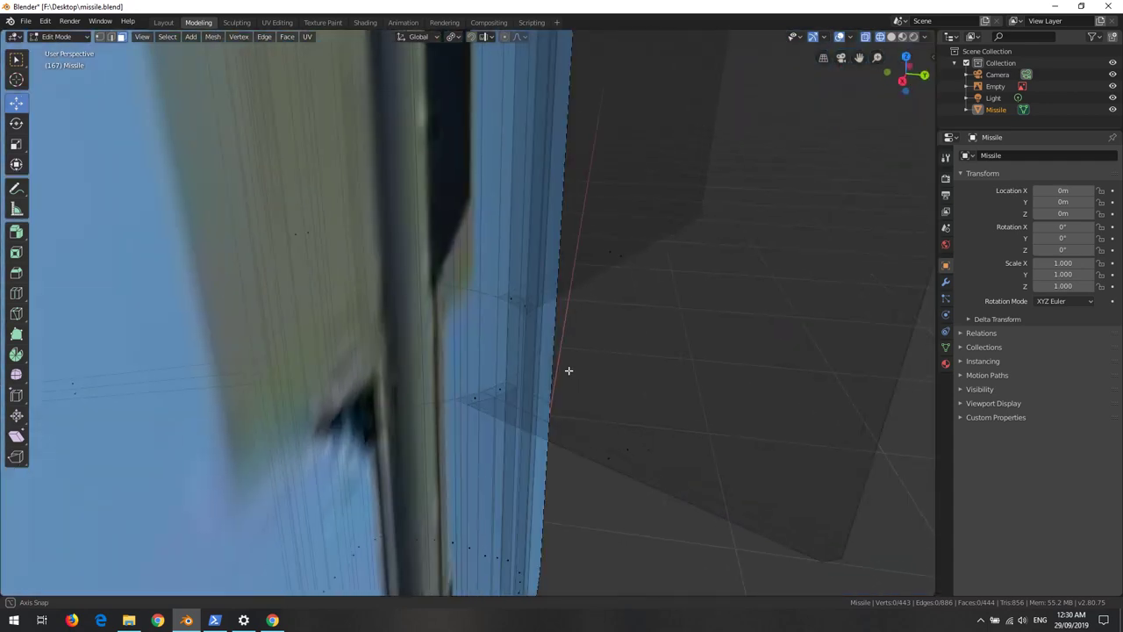
{"action": "left_click", "coordinate": [477, 396]}
{"action": "left_click", "coordinate": [492, 391], "text": "shift"}
{"action": "key", "text": "x"}
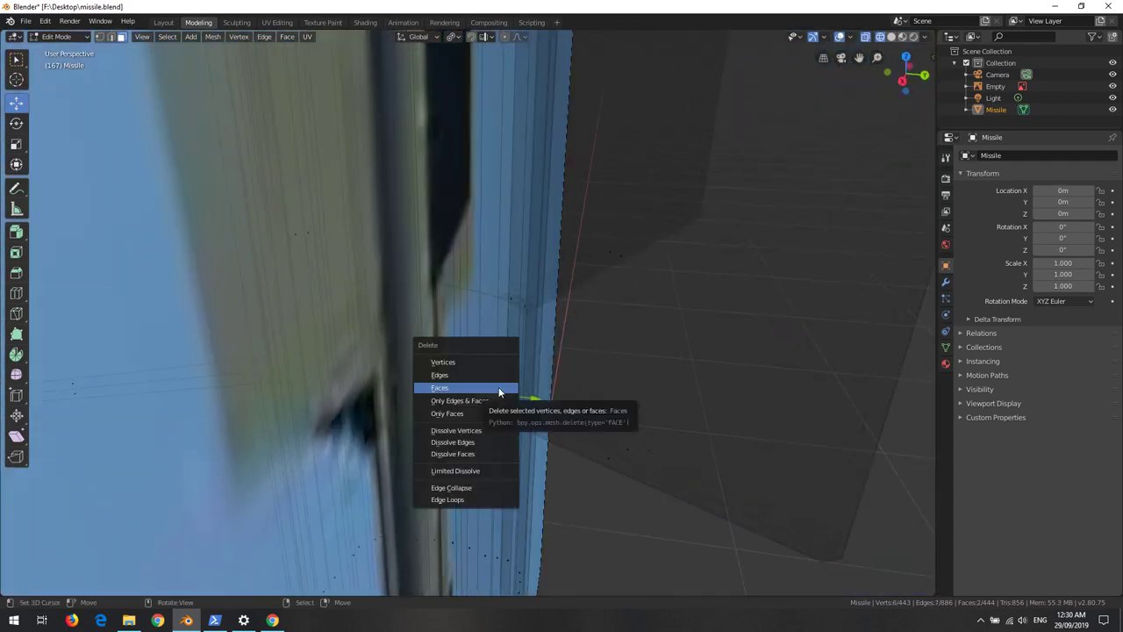
{"action": "left_click", "coordinate": [499, 391]}
{"action": "middle_click_drag", "start_coordinate": [649, 343], "coordinate": [540, 346]}
{"action": "left_click", "coordinate": [533, 345], "text": "shift"}
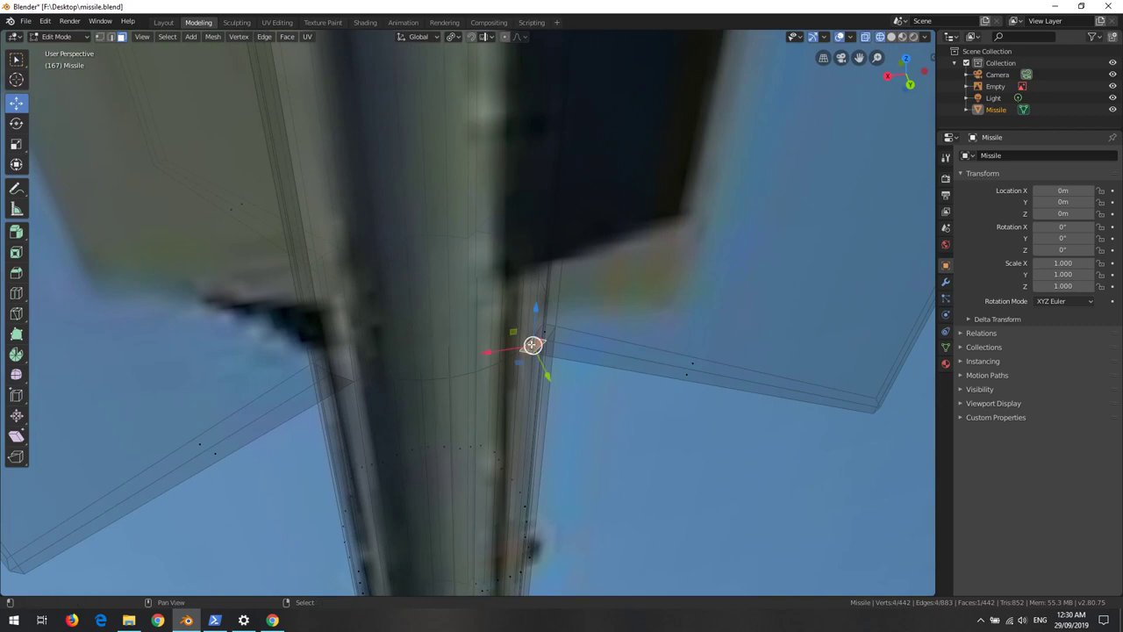
{"action": "key", "text": "x"}
{"action": "left_click", "coordinate": [545, 329]}
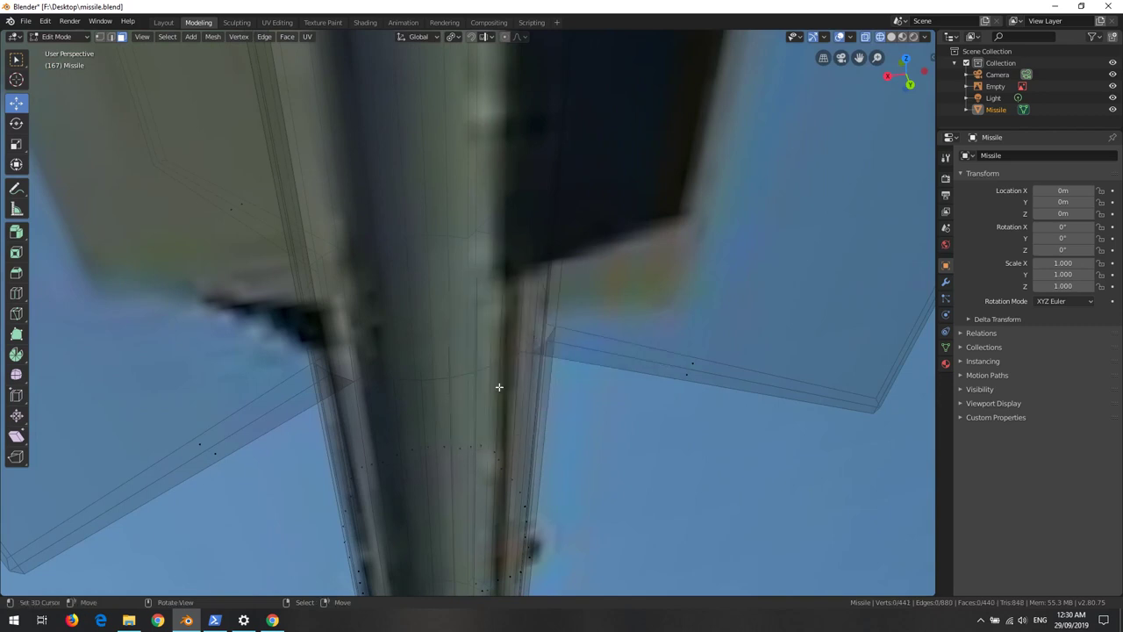
Step: Return the viewport to solid shading and save the missile file
{"action": "scroll", "coordinate": [498, 387], "scroll_direction": "down", "scroll_amount": 3}
{"action": "key", "text": "z"}
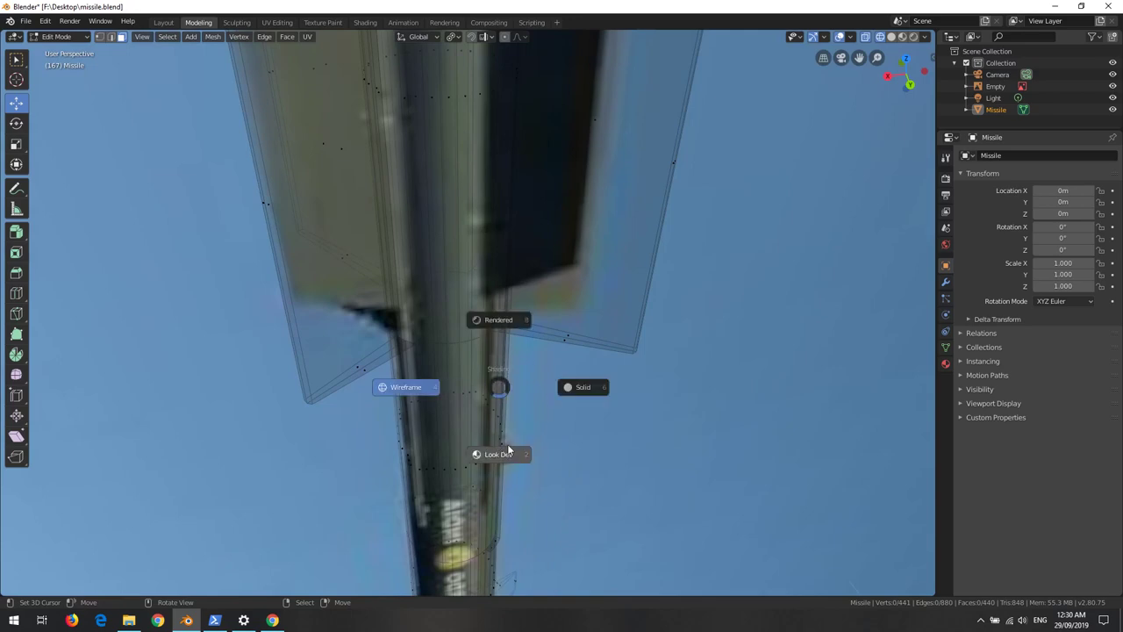
{"action": "middle_click_drag", "start_coordinate": [481, 383], "coordinate": [321, 330]}
{"action": "key", "text": "ctrl+s"}
Step: In edge selection mode, bevel the two outer edges at the lower end of one raised strip by about 0.0141 m
{"action": "middle_click_drag", "start_coordinate": [462, 396], "coordinate": [561, 253]}
{"action": "scroll", "coordinate": [404, 369], "scroll_direction": "up", "scroll_amount": 4}
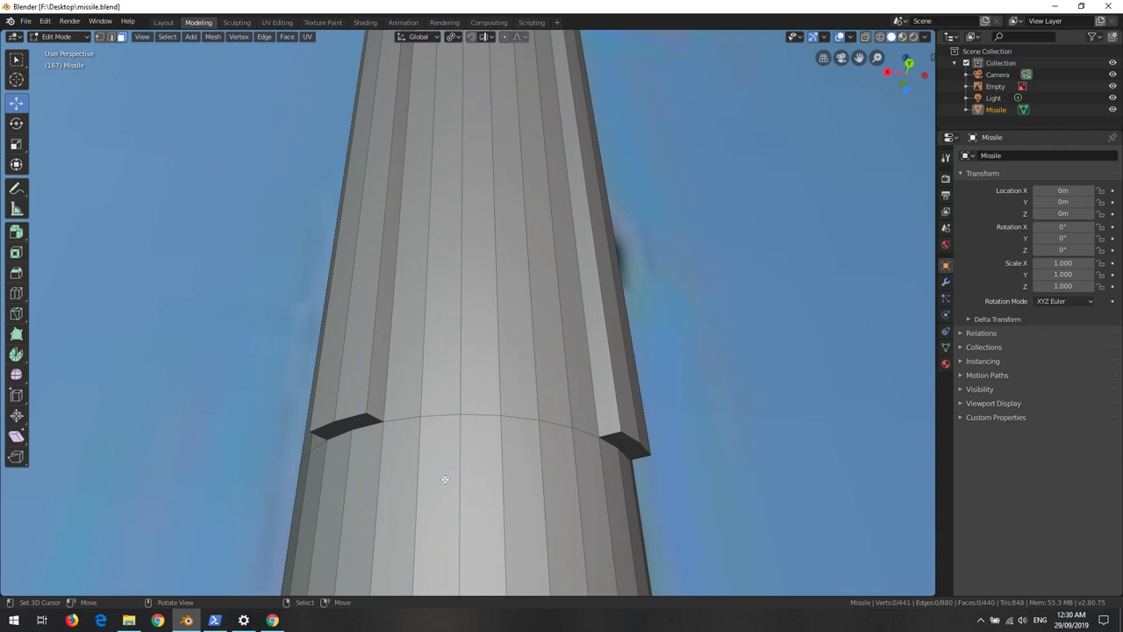
{"action": "left_click", "coordinate": [108, 37]}
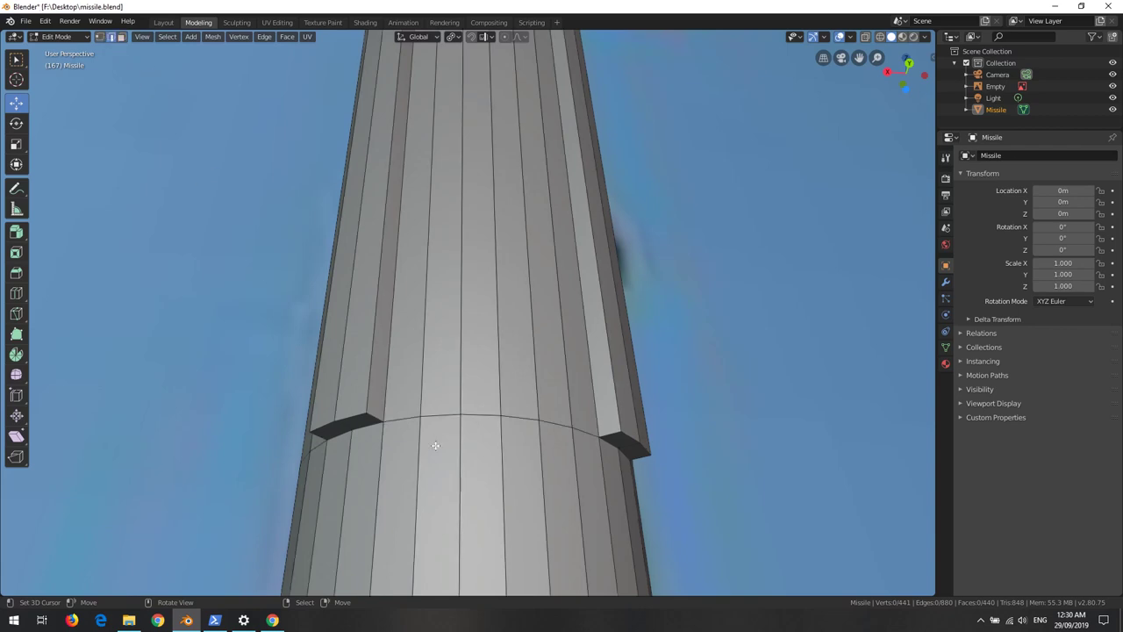
{"action": "left_click", "coordinate": [352, 413]}
{"action": "left_click", "coordinate": [326, 422], "text": "shift"}
{"action": "key", "text": "ctrl+b"}
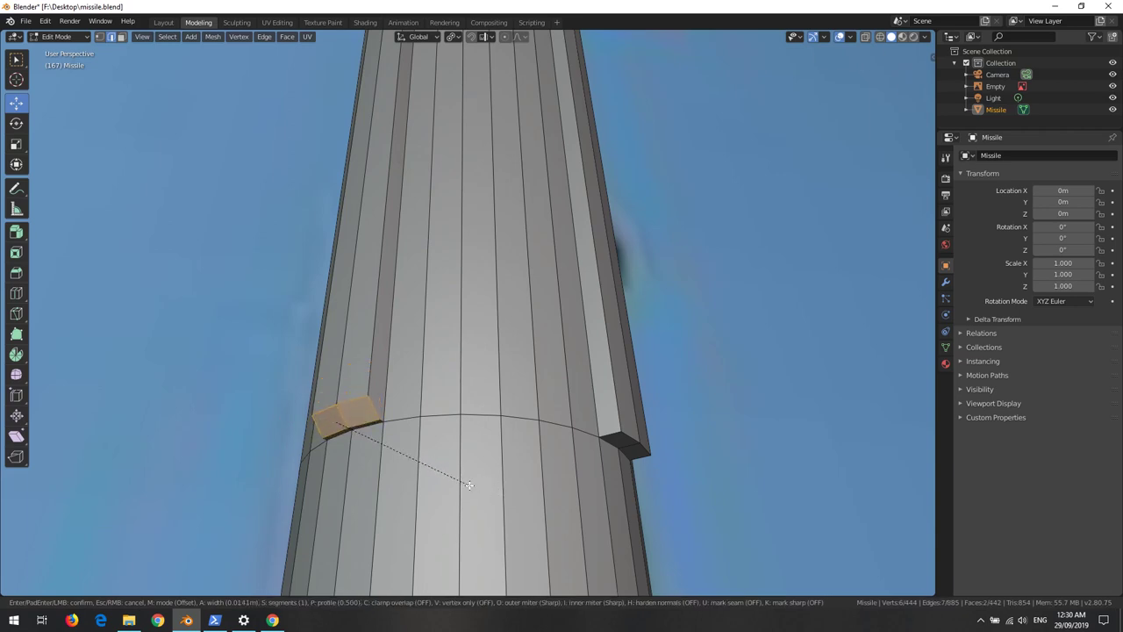
{"action": "left_click", "coordinate": [465, 480]}
Step: Enable Clamp Overlap for the strip's bevel and increase its width to about 0.164 m
{"action": "middle_click_drag", "start_coordinate": [414, 429], "coordinate": [465, 423]}
{"action": "scroll", "coordinate": [458, 424], "scroll_direction": "up", "scroll_amount": 4}
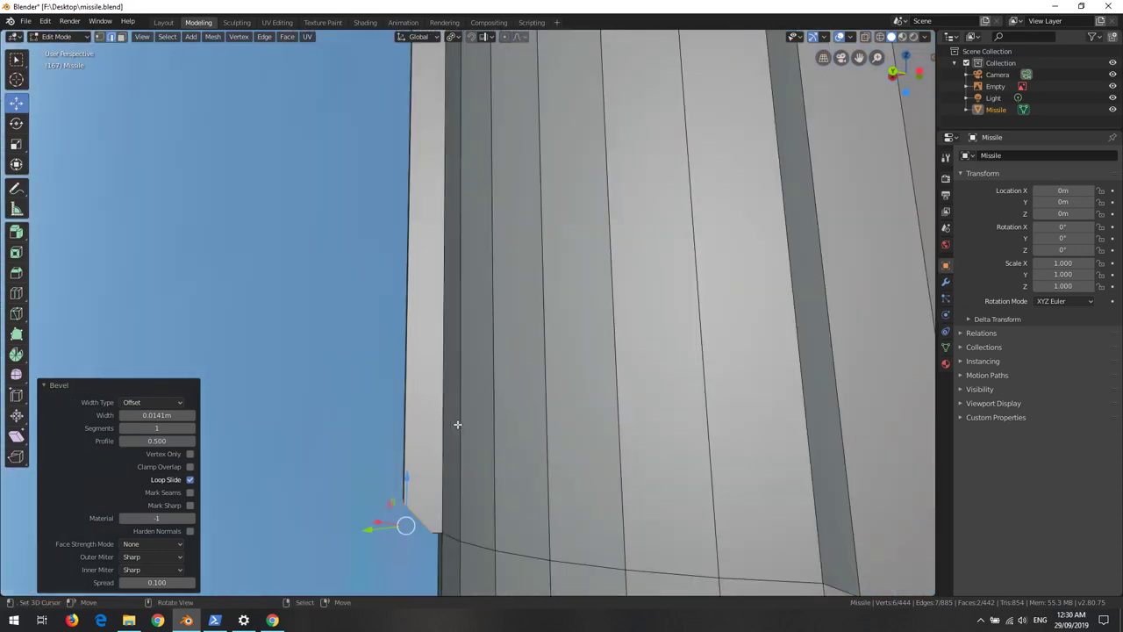
{"action": "left_click", "coordinate": [189, 467]}
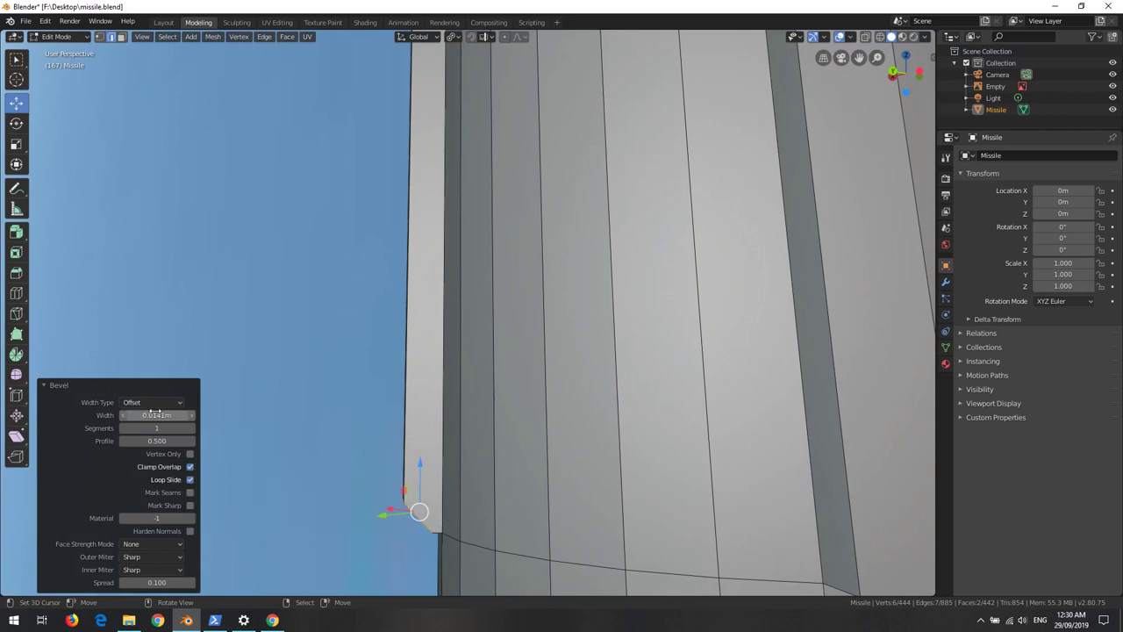
{"action": "left_click_drag", "start_coordinate": [156, 415], "coordinate": [227, 415]}
{"action": "middle_click_drag", "start_coordinate": [364, 487], "coordinate": [520, 325]}
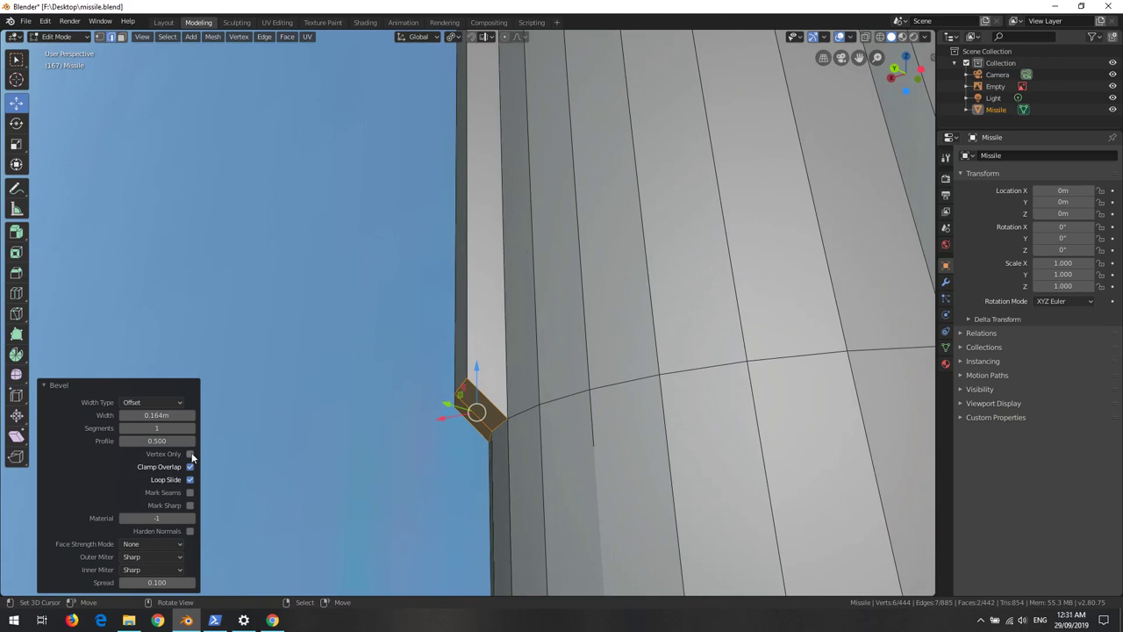
Step: Try a different profile value on the strip's bevel and set it back to 0.5
{"action": "left_click_drag", "start_coordinate": [162, 440], "coordinate": [148, 440]}
{"action": "left_click", "coordinate": [165, 440]}
{"action": "key", "text": "BackSpace"}
{"action": "key", "text": "BackSpace"}
{"action": "type", "text": "5"}
{"action": "key", "text": "Return"}
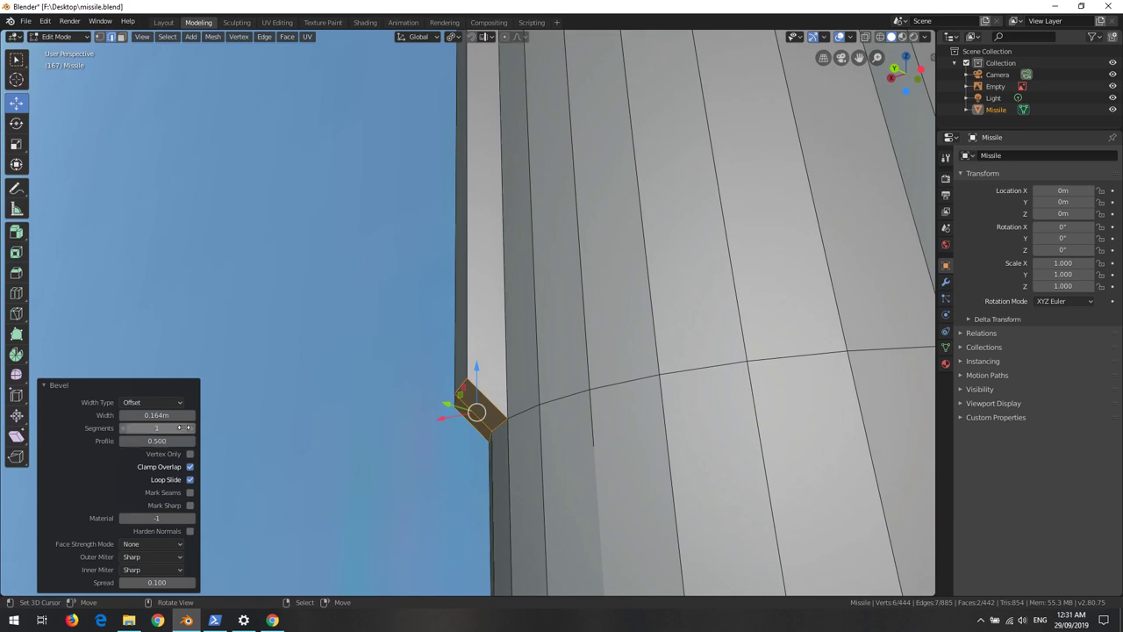
Step: Try 3 segments and a profile of 0 on the bevel, settling on 2 segments with a profile of 0.5
{"action": "left_click", "coordinate": [191, 428]}
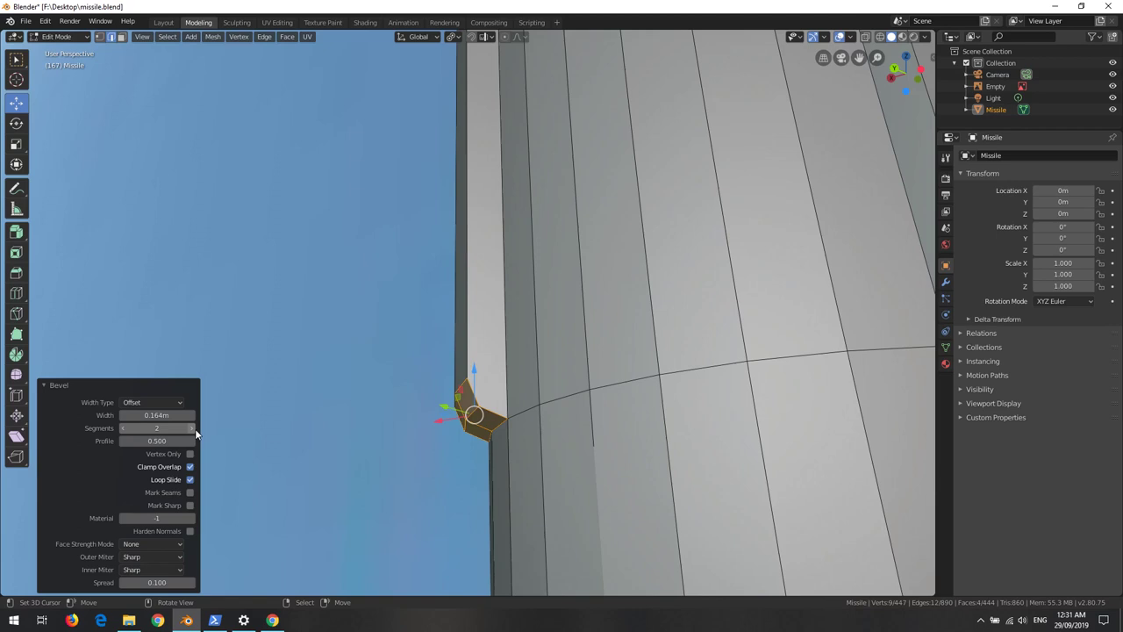
{"action": "left_click", "coordinate": [193, 428]}
{"action": "mouse_move", "coordinate": [165, 440]}
{"action": "left_mouse_down"}
{"action": "mouse_move", "coordinate": [112, 441]}
{"action": "mouse_move", "coordinate": [200, 440]}
{"action": "mouse_move", "coordinate": [173, 440]}
{"action": "left_mouse_up"}
{"action": "left_click", "coordinate": [173, 440]}
{"action": "type", "text": "0.0"}
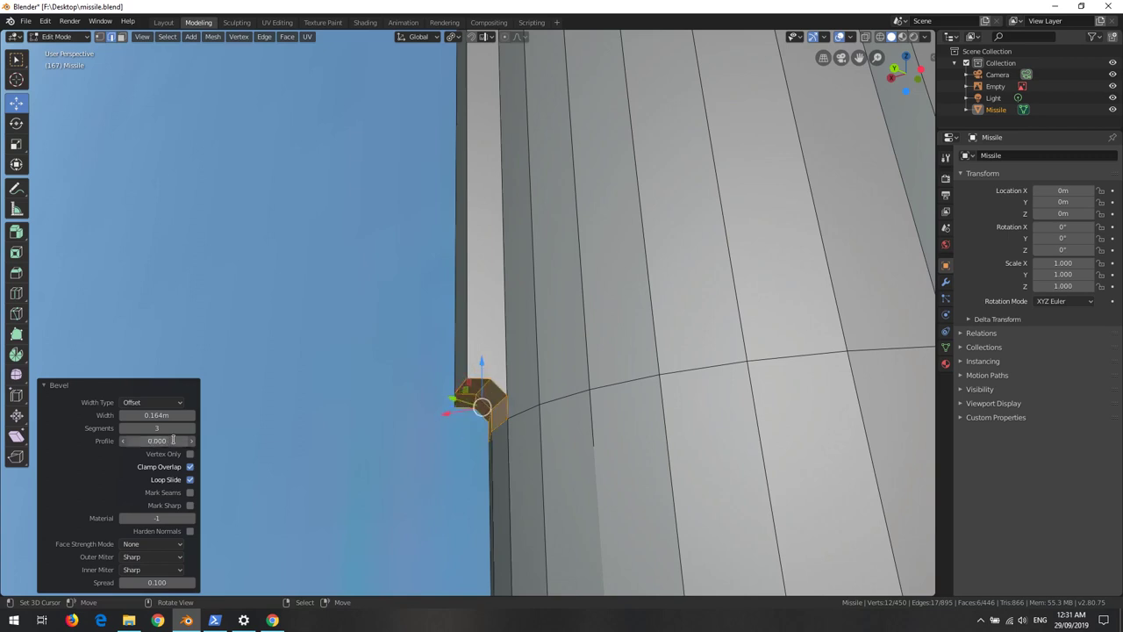
{"action": "key", "text": "BackSpace"}
{"action": "type", "text": "5"}
{"action": "key", "text": "Return"}
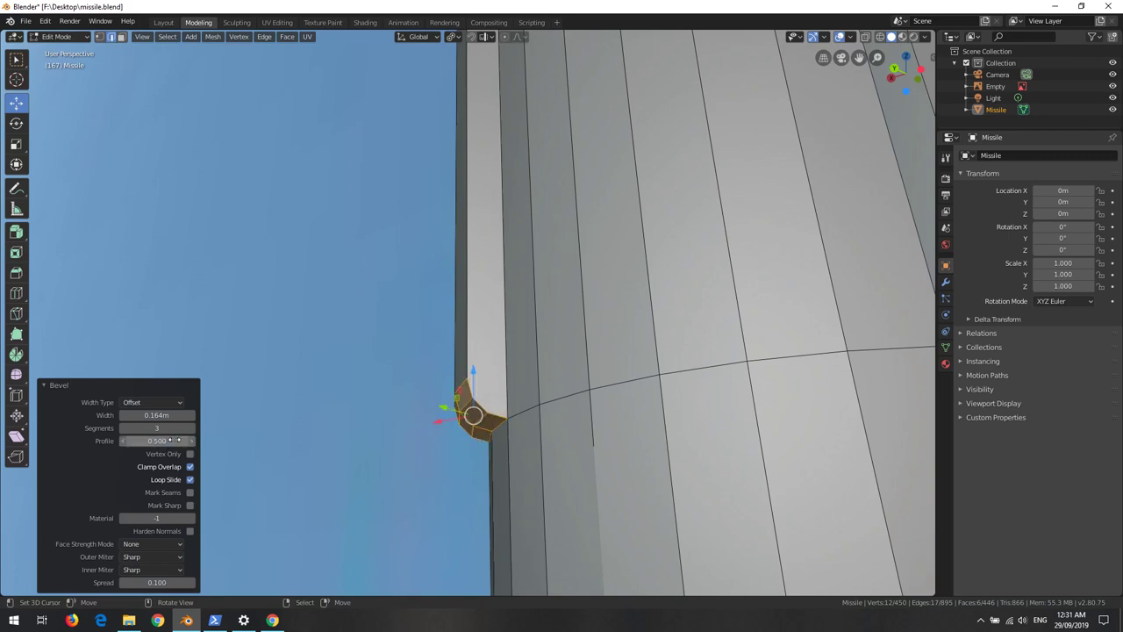
{"action": "left_click", "coordinate": [123, 428]}
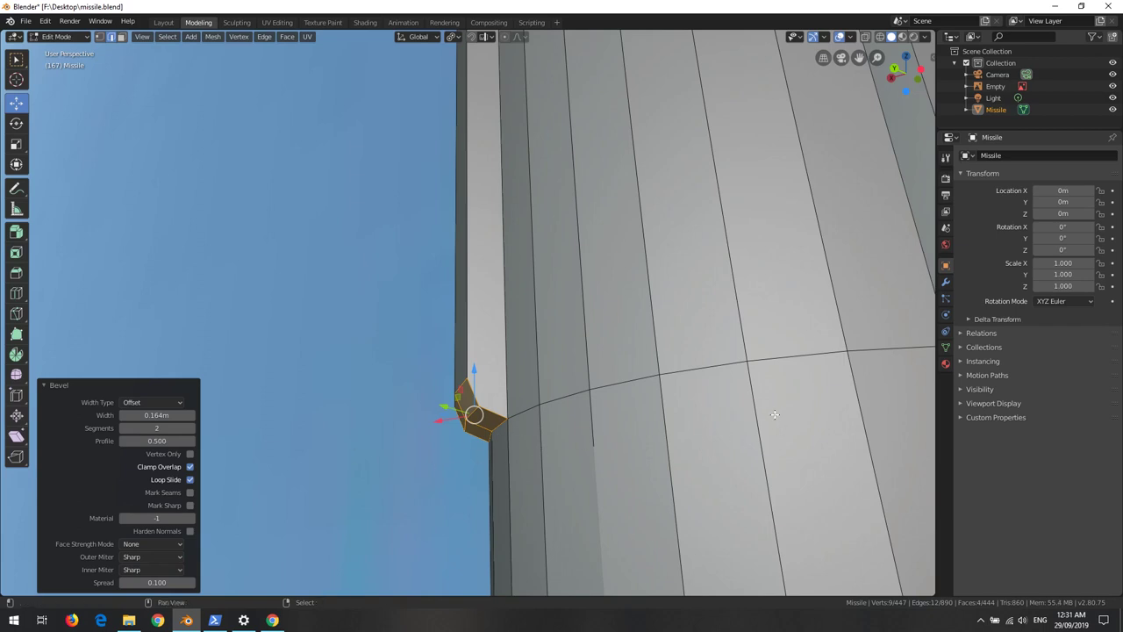
Step: Set the strip's bevel width to 0.5 m
{"action": "left_click_drag", "start_coordinate": [157, 415], "coordinate": [184, 415]}
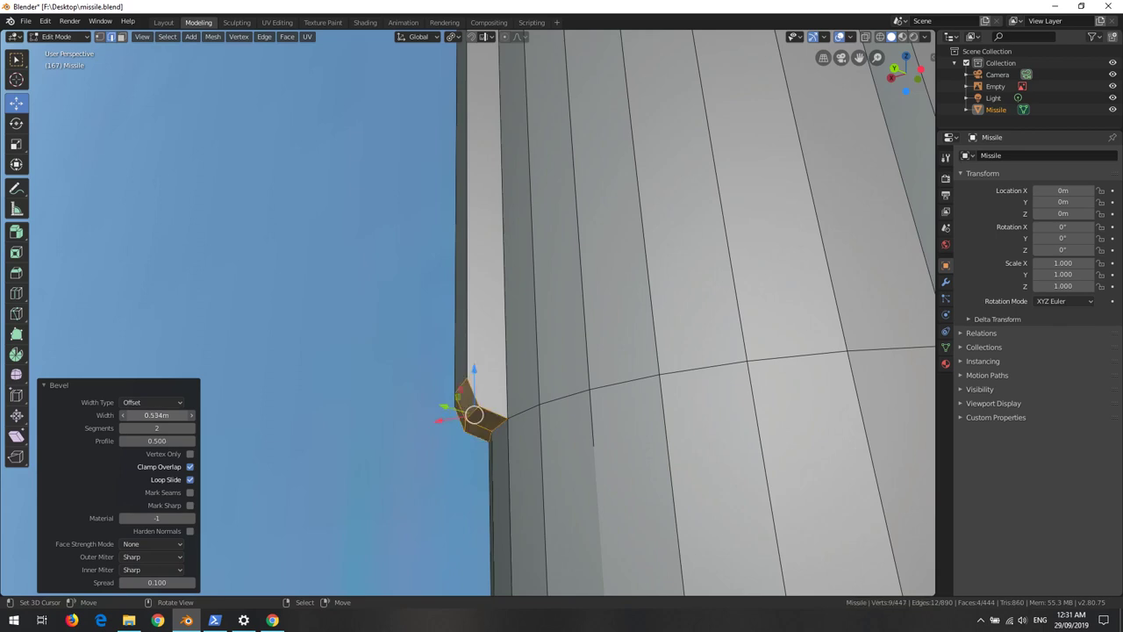
{"action": "left_click", "coordinate": [162, 415]}
{"action": "key", "text": "ctrl+a"}
{"action": "type", "text": "0.5"}
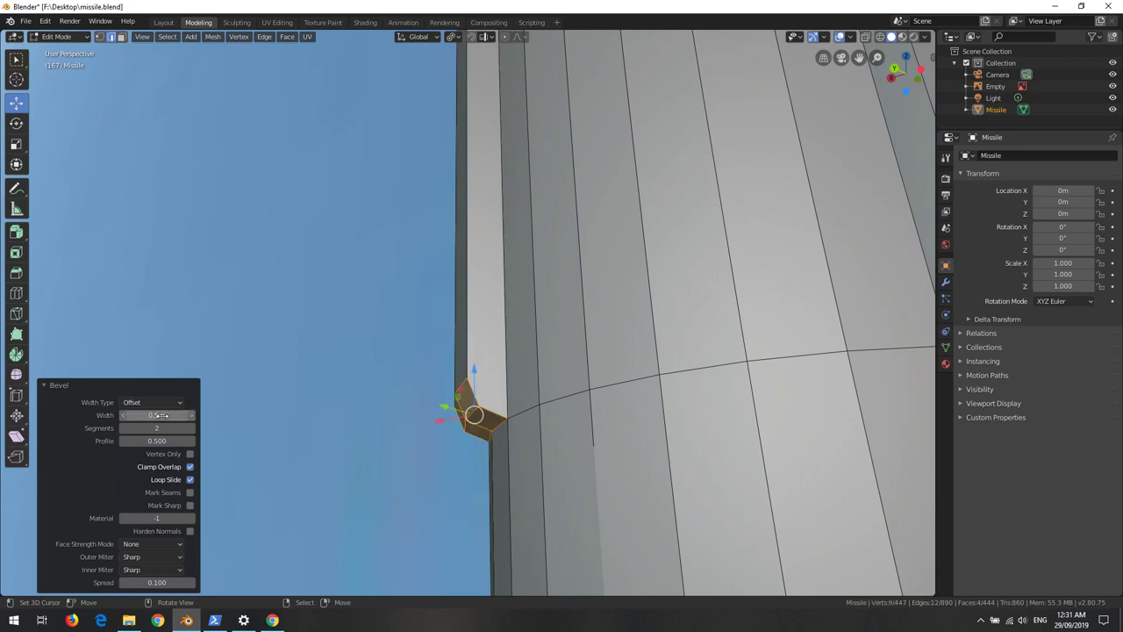
{"action": "key", "text": "Return"}
Step: Bevel the two outer edges at the lower end of the second raised strip by about 0.0489 m with 2 segments
{"action": "middle_click_drag", "start_coordinate": [815, 353], "coordinate": [640, 368]}
{"action": "right_click", "coordinate": [463, 371], "text": "shift"}
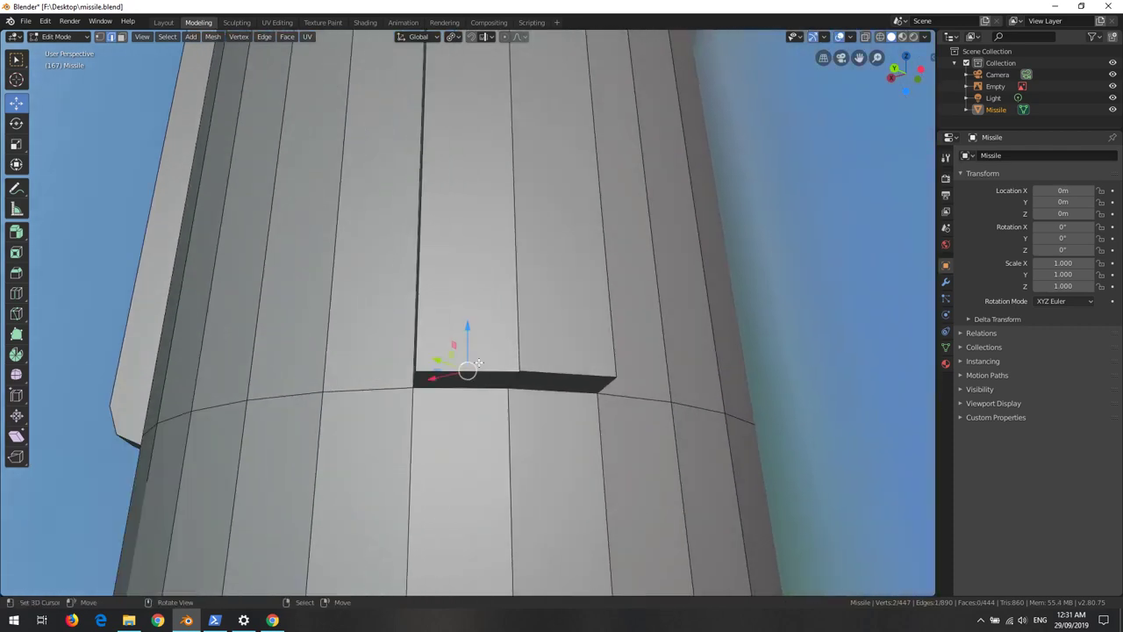
{"action": "right_click", "coordinate": [514, 371], "text": "shift"}
{"action": "key", "text": "ctrl+b"}
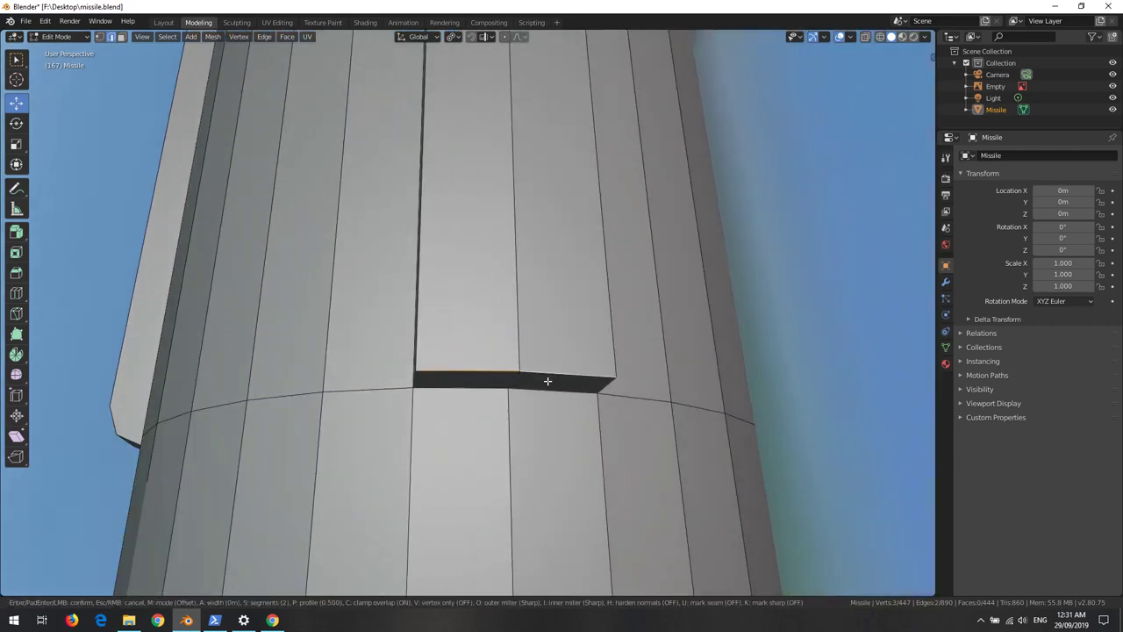
{"action": "left_click", "coordinate": [628, 538]}
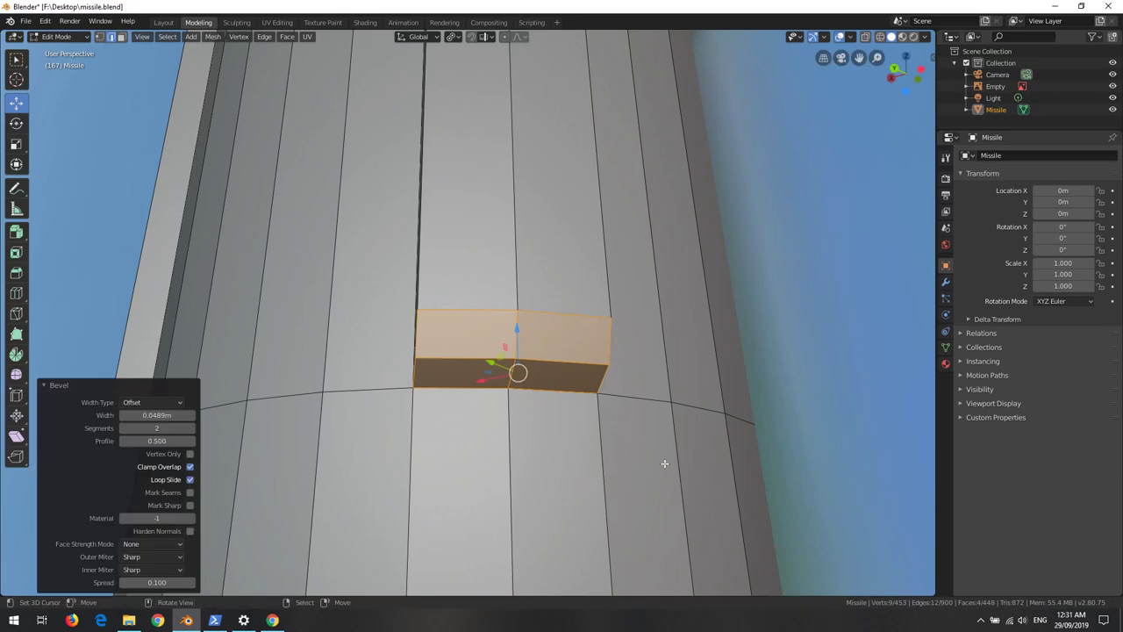
Step: Bevel the two outer edges at the lower end of the third raised strip with 2 clamped segments
{"action": "scroll", "coordinate": [664, 463], "scroll_direction": "down", "scroll_amount": 5}
{"action": "middle_click_drag", "start_coordinate": [664, 463], "coordinate": [393, 383]}
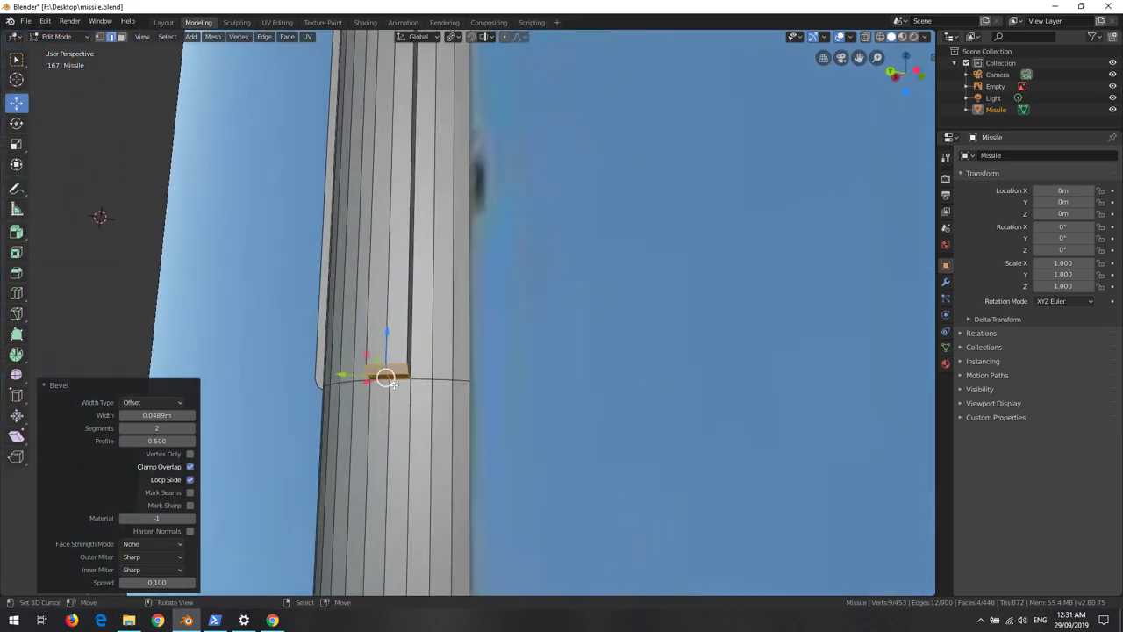
{"action": "scroll", "coordinate": [393, 383], "scroll_direction": "up", "scroll_amount": 4}
{"action": "middle_click_drag", "start_coordinate": [451, 359], "coordinate": [510, 372]}
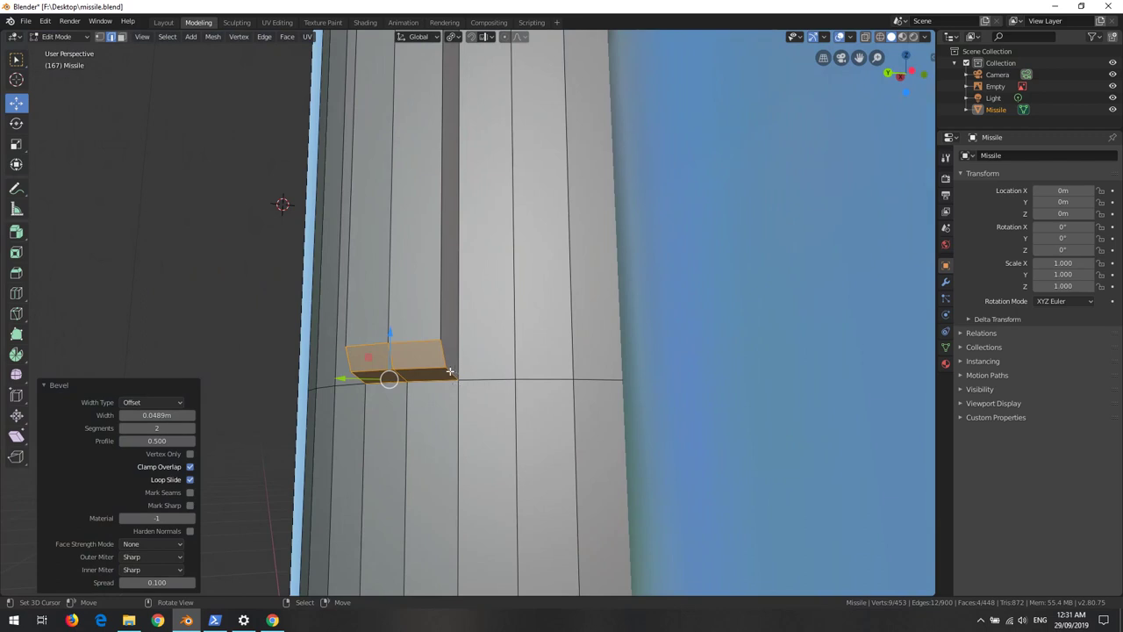
{"action": "scroll", "coordinate": [425, 405], "scroll_direction": "up", "scroll_amount": 2}
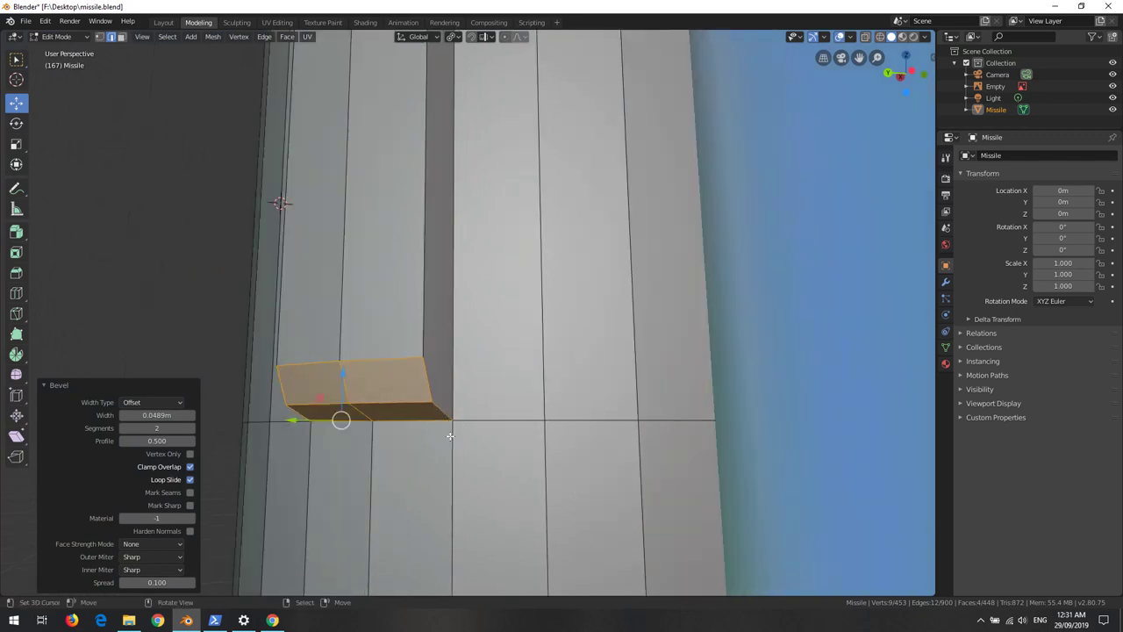
{"action": "middle_click_drag", "start_coordinate": [431, 424], "coordinate": [493, 361]}
{"action": "left_click", "coordinate": [456, 225]}
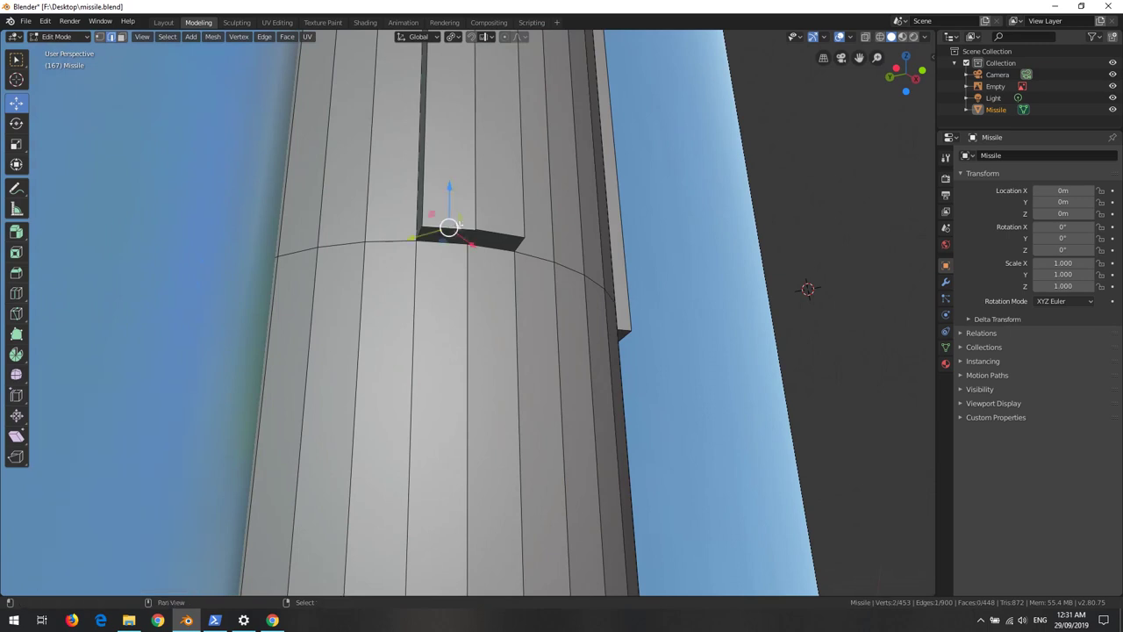
{"action": "left_click", "coordinate": [517, 254], "text": "shift"}
{"action": "middle_click_drag", "start_coordinate": [519, 257], "coordinate": [464, 268]}
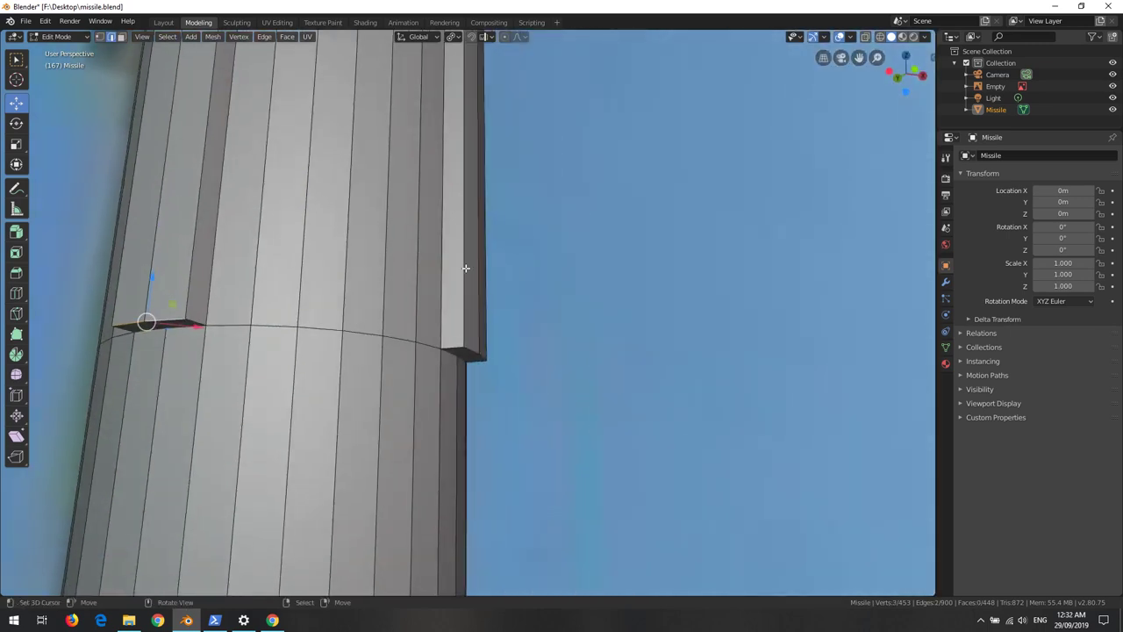
{"action": "key", "text": "ctrl+b"}
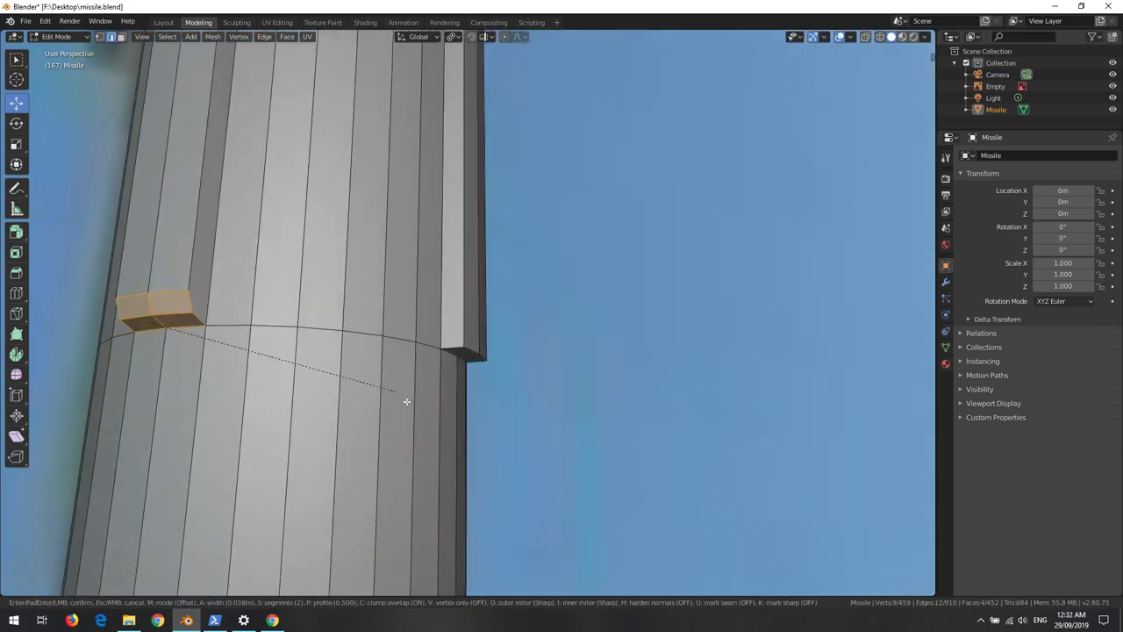
{"action": "left_click", "coordinate": [478, 466]}
Step: Bevel the two outer edges at the lower end of the fourth raised strip by about 0.183 m with 2 clamped segments
{"action": "middle_click_drag", "start_coordinate": [508, 368], "coordinate": [446, 375]}
{"action": "right_click", "coordinate": [330, 379], "text": "shift"}
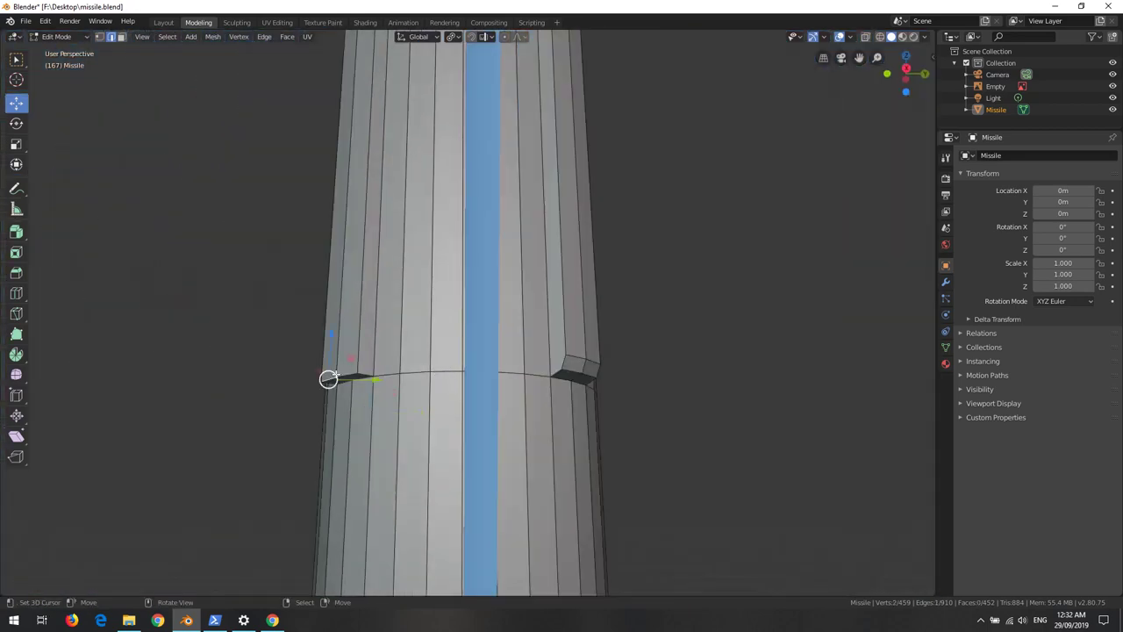
{"action": "middle_click_drag", "start_coordinate": [336, 381], "coordinate": [380, 403]}
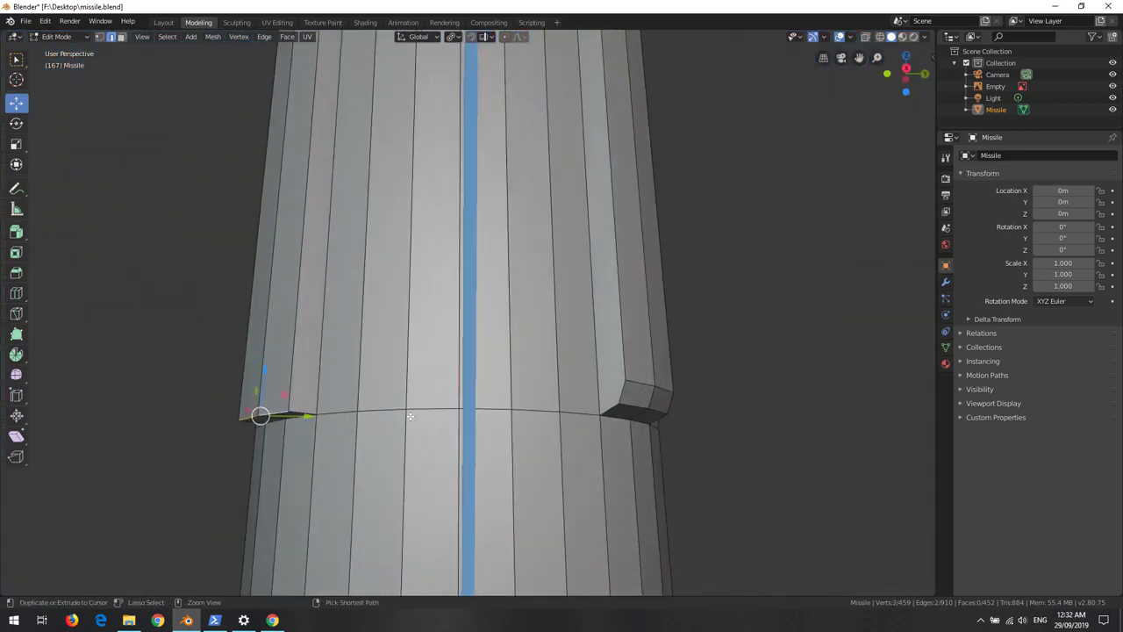
{"action": "key", "text": "ctrl+b"}
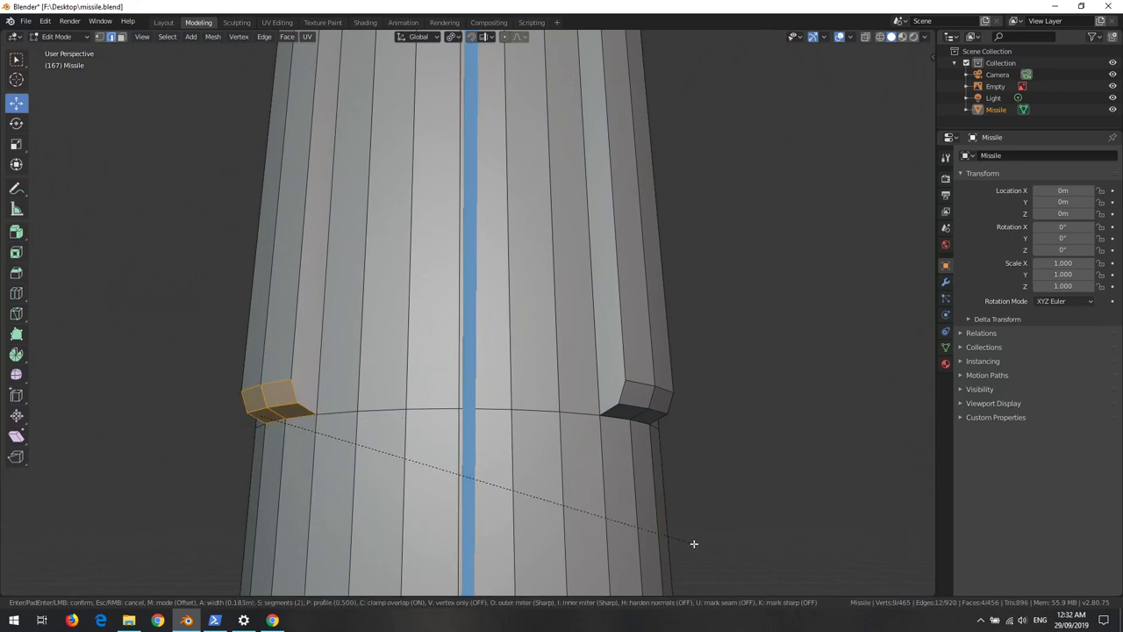
{"action": "left_click", "coordinate": [693, 544]}
Step: Merge all the missile's vertices by distance and test-move the vertex at a raised strip's lower corner
{"action": "key", "text": "a"}
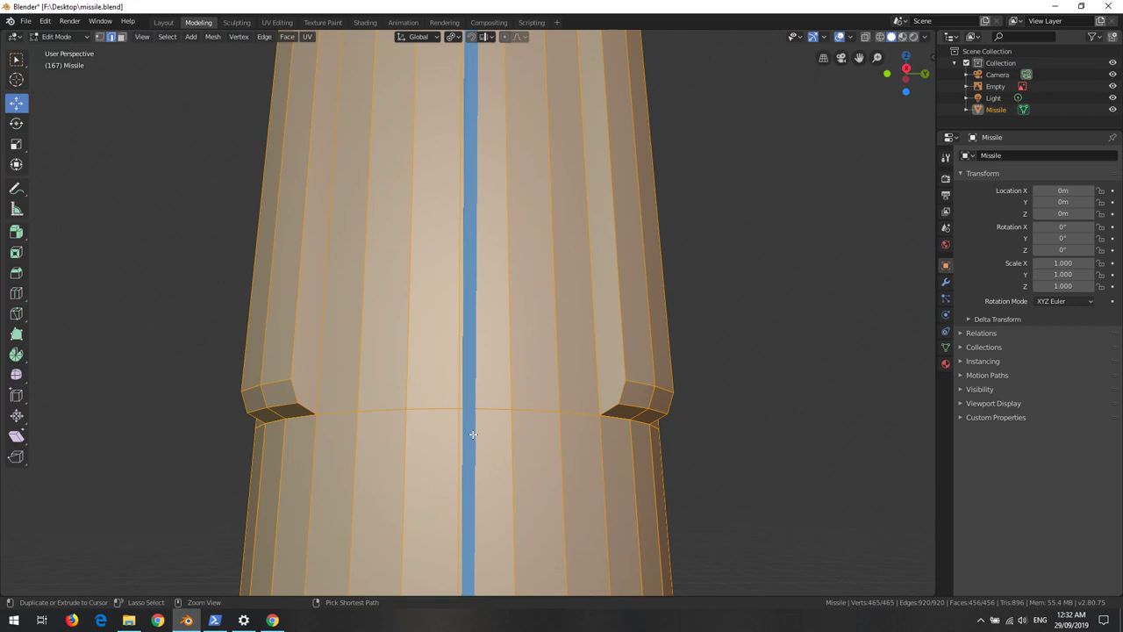
{"action": "key", "text": "ctrl+v"}
{"action": "mouse_move", "coordinate": [472, 433]}
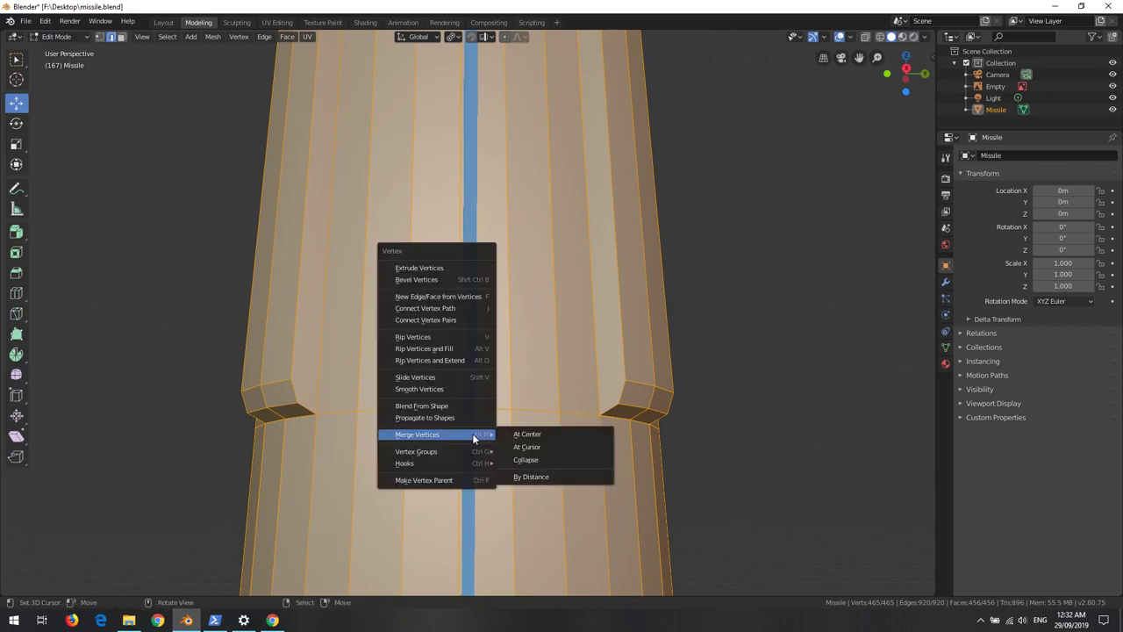
{"action": "left_click", "coordinate": [529, 477]}
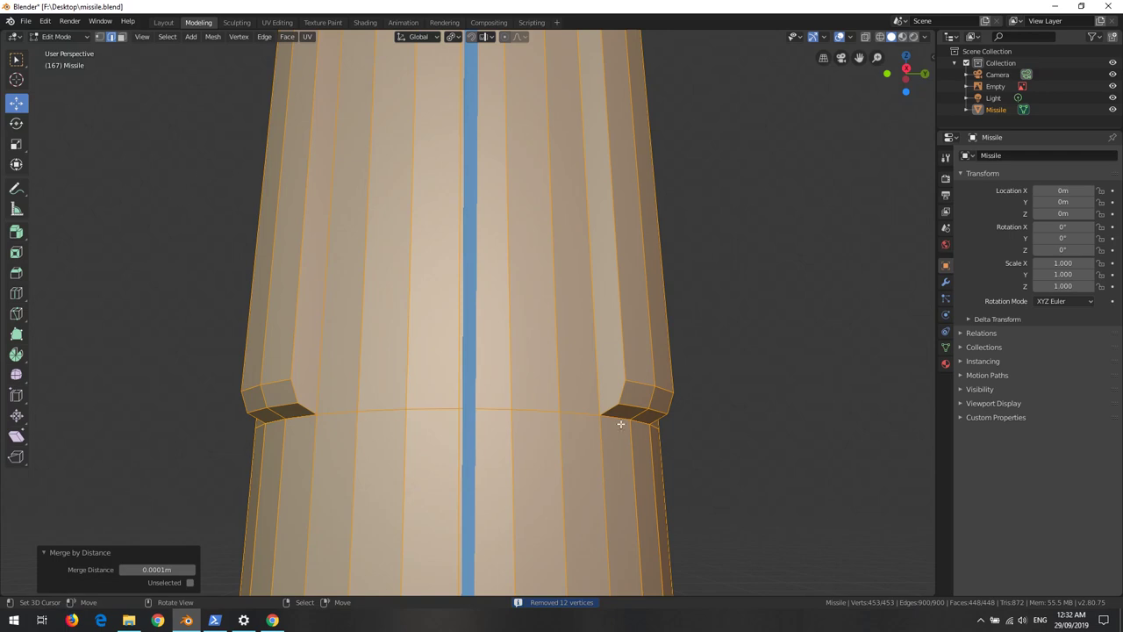
{"action": "left_click", "coordinate": [99, 36]}
{"action": "left_click", "coordinate": [324, 416]}
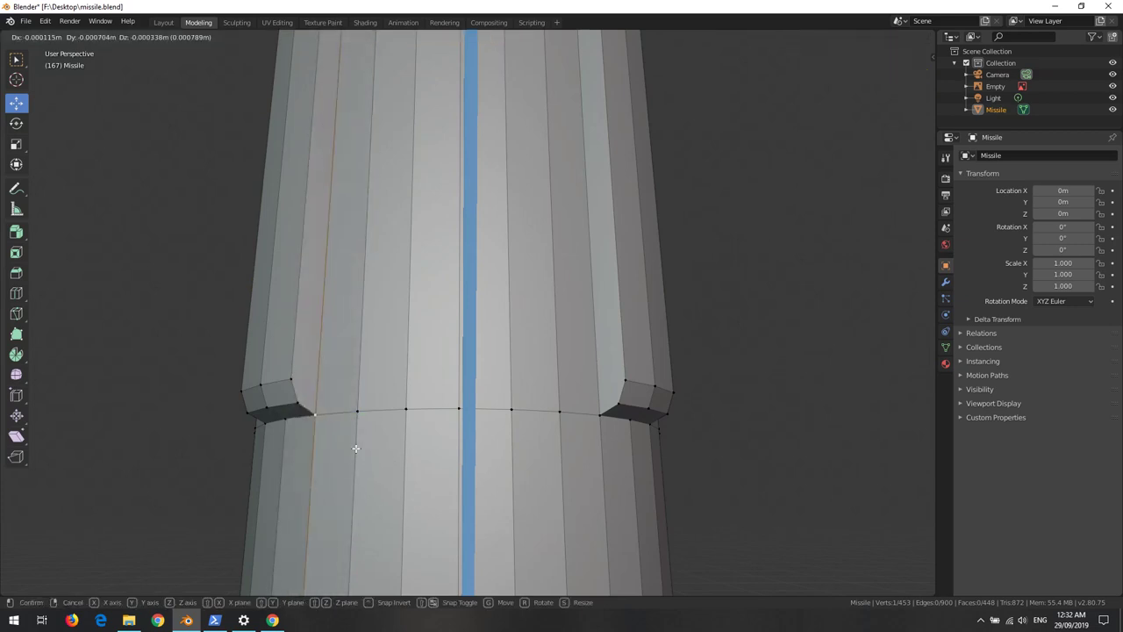
Step: Deselect the whole mesh, return to edge selection and save the file
{"action": "scroll", "coordinate": [396, 426], "scroll_direction": "down", "scroll_amount": 1}
{"action": "middle_click_drag", "start_coordinate": [396, 426], "coordinate": [514, 401]}
{"action": "key", "text": "a"}
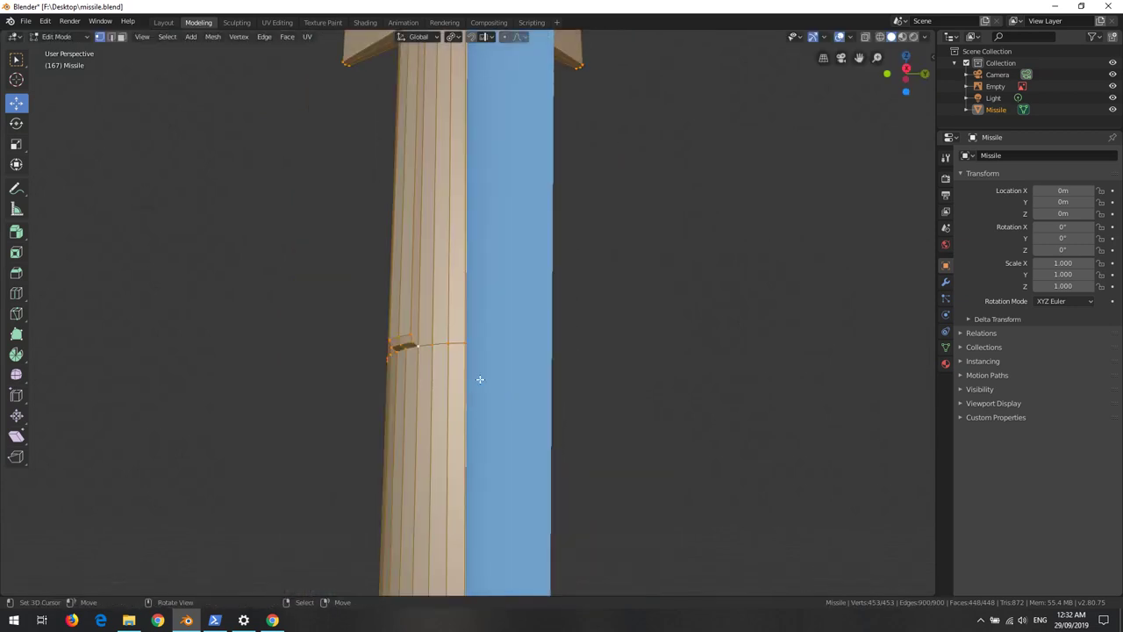
{"action": "key", "text": "alt+a"}
{"action": "left_click", "coordinate": [111, 36]}
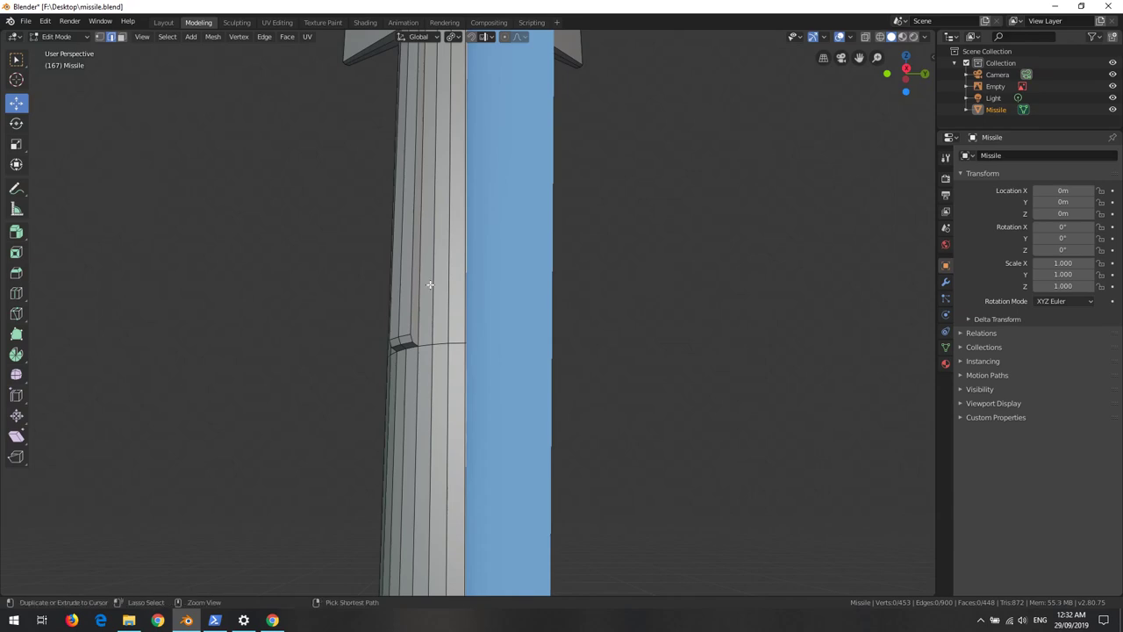
{"action": "key", "text": "ctrl+s"}
Step: Compare the lower fins with the background reference photo in wireframe from the front view
{"action": "middle_click_drag", "start_coordinate": [431, 281], "coordinate": [434, 243]}
{"action": "middle_click_drag", "start_coordinate": [453, 448], "coordinate": [489, 245]}
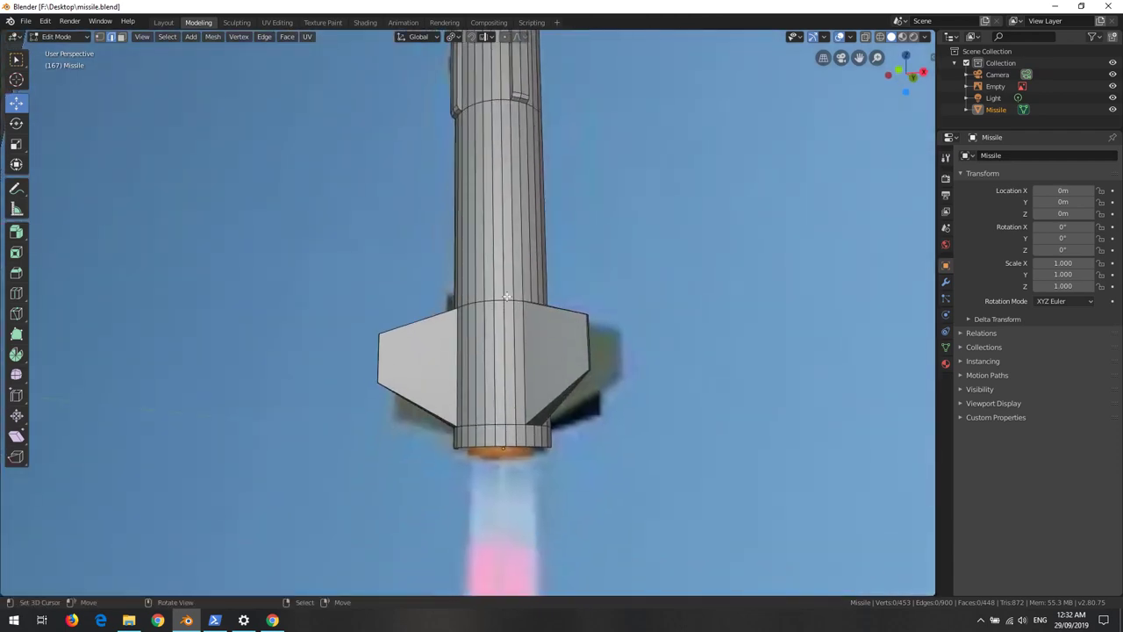
{"action": "key", "text": "z"}
{"action": "left_click", "coordinate": [471, 318]}
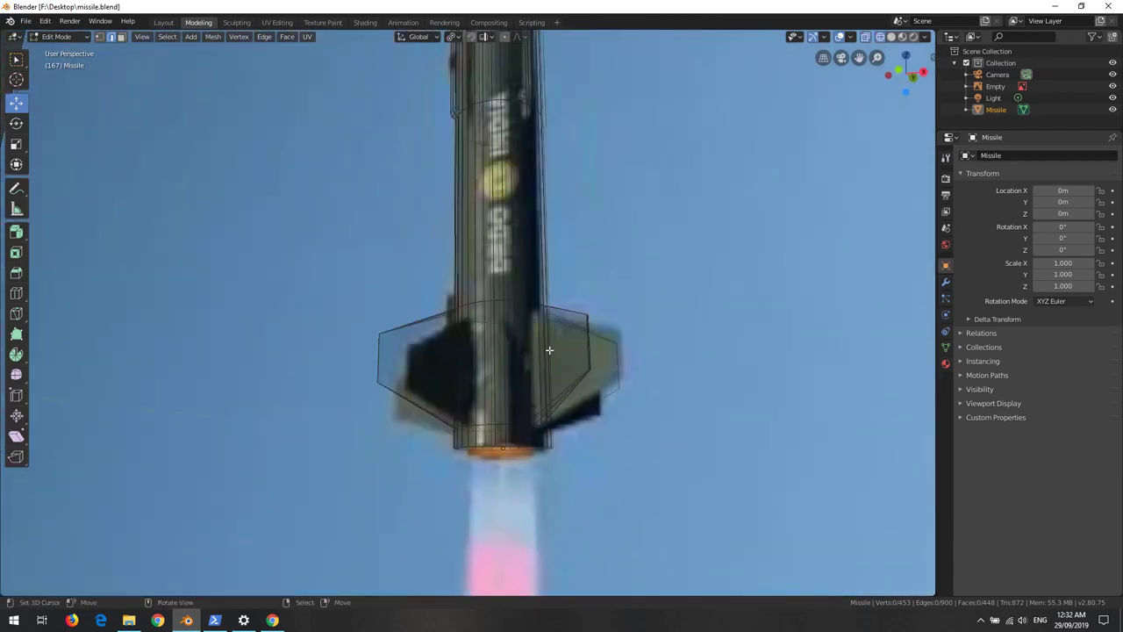
{"action": "key", "text": "KP_1"}
{"action": "scroll", "coordinate": [392, 303], "scroll_direction": "up", "scroll_amount": 2}
{"action": "middle_click_drag", "start_coordinate": [643, 374], "coordinate": [541, 400]}
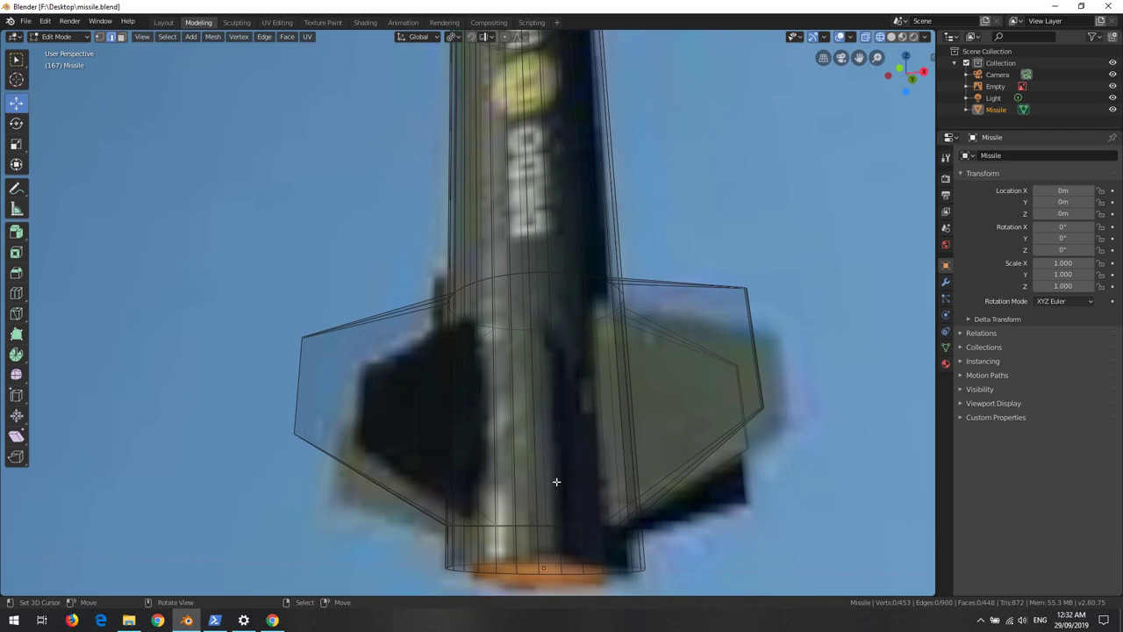
{"action": "key", "text": "KP_1"}
{"action": "key", "text": "z"}
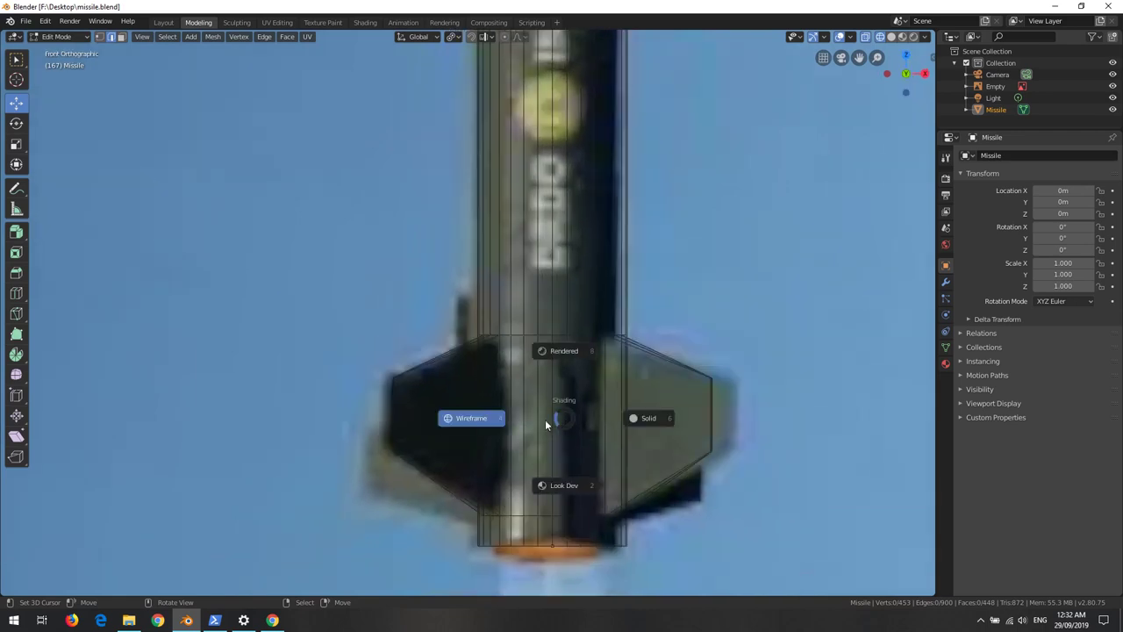
{"action": "left_click", "coordinate": [551, 486]}
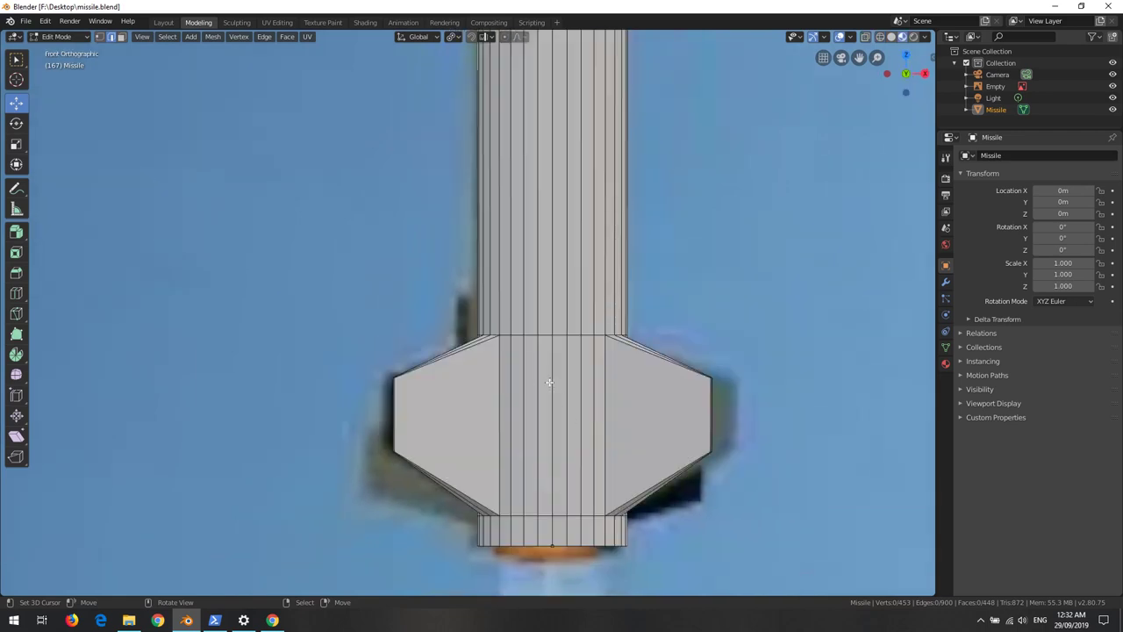
{"action": "key", "text": "z"}
{"action": "left_click", "coordinate": [572, 440]}
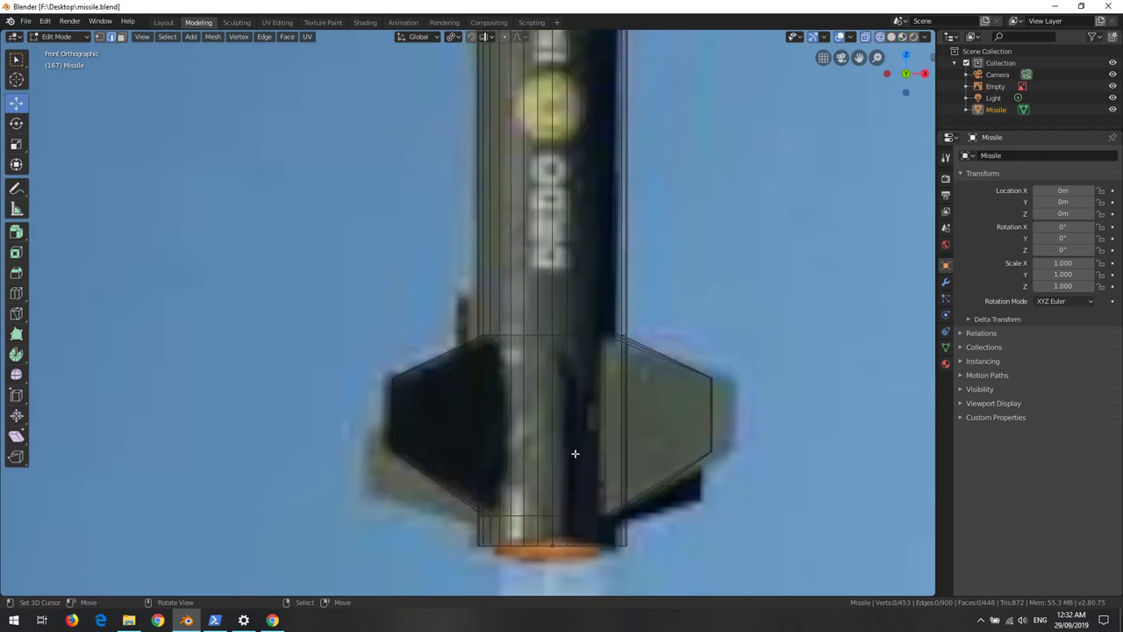
Step: Restore solid shading and check the Astra missile reference image in Chrome before returning to Blender
{"action": "key", "text": "z"}
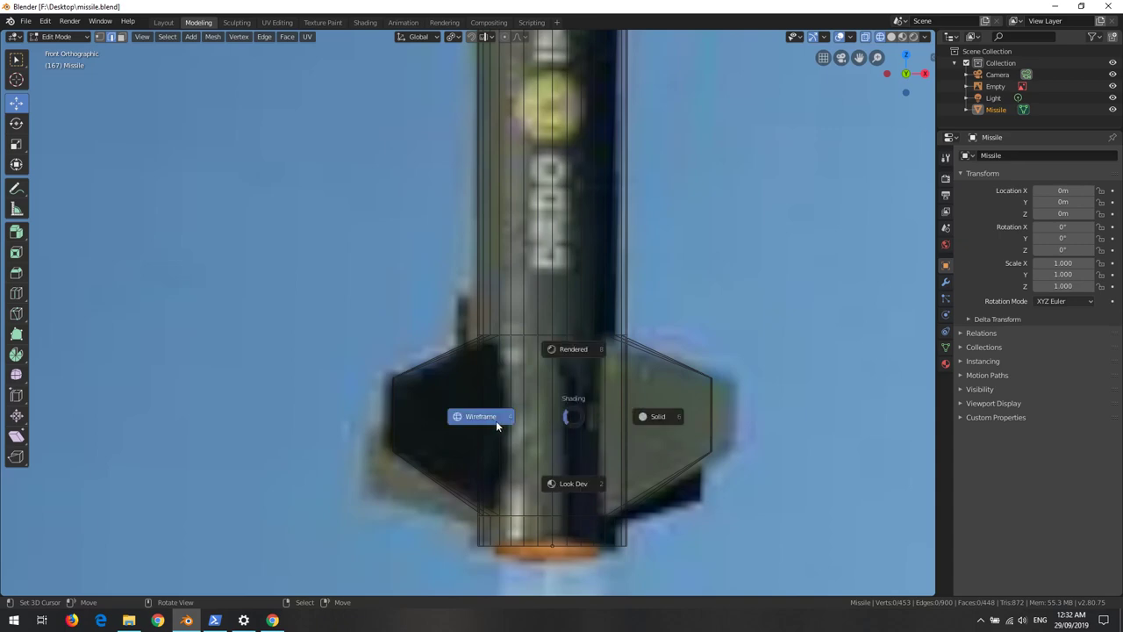
{"action": "left_click", "coordinate": [644, 419]}
{"action": "left_click", "coordinate": [273, 619]}
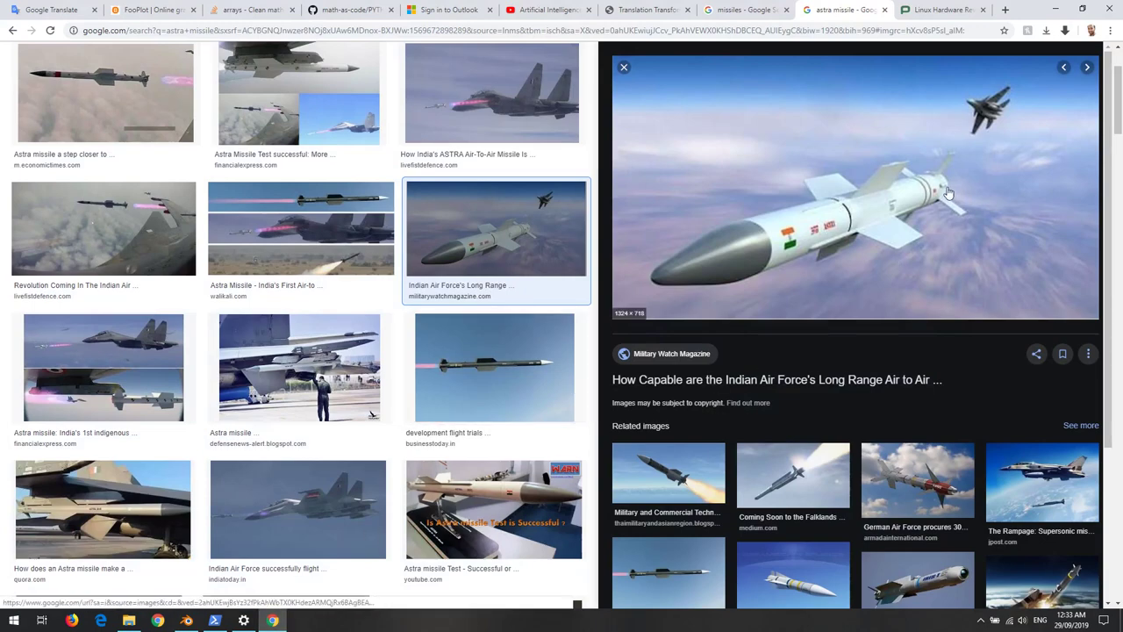
{"action": "left_click", "coordinate": [1053, 11]}
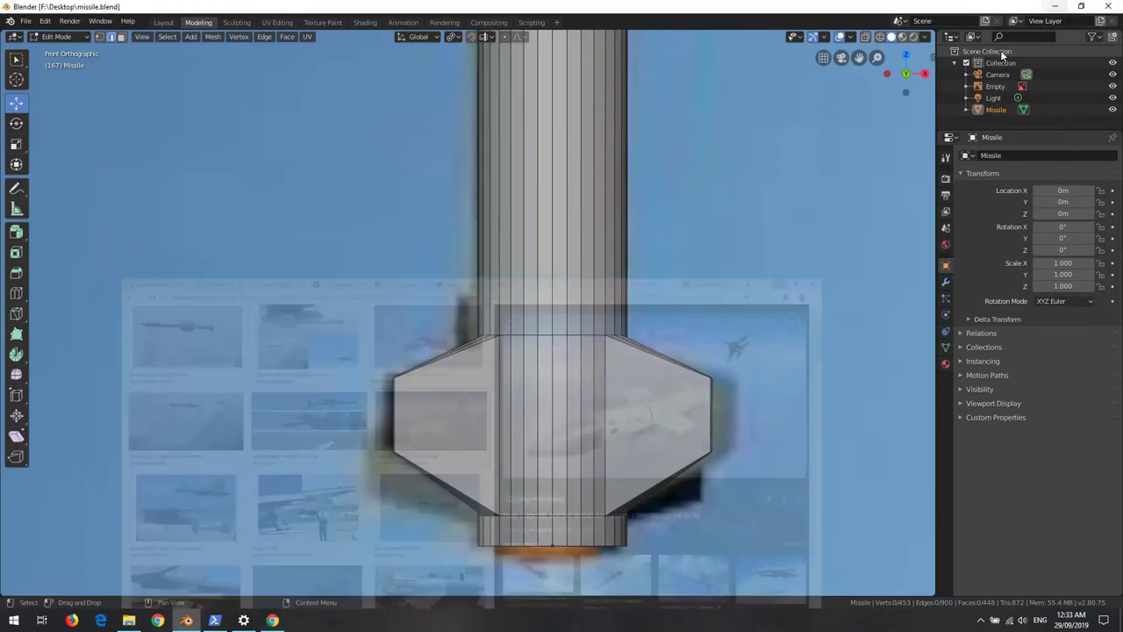
Step: Select the two central body faces between the lower fins on both the front and the back of the missile
{"action": "left_click", "coordinate": [547, 413]}
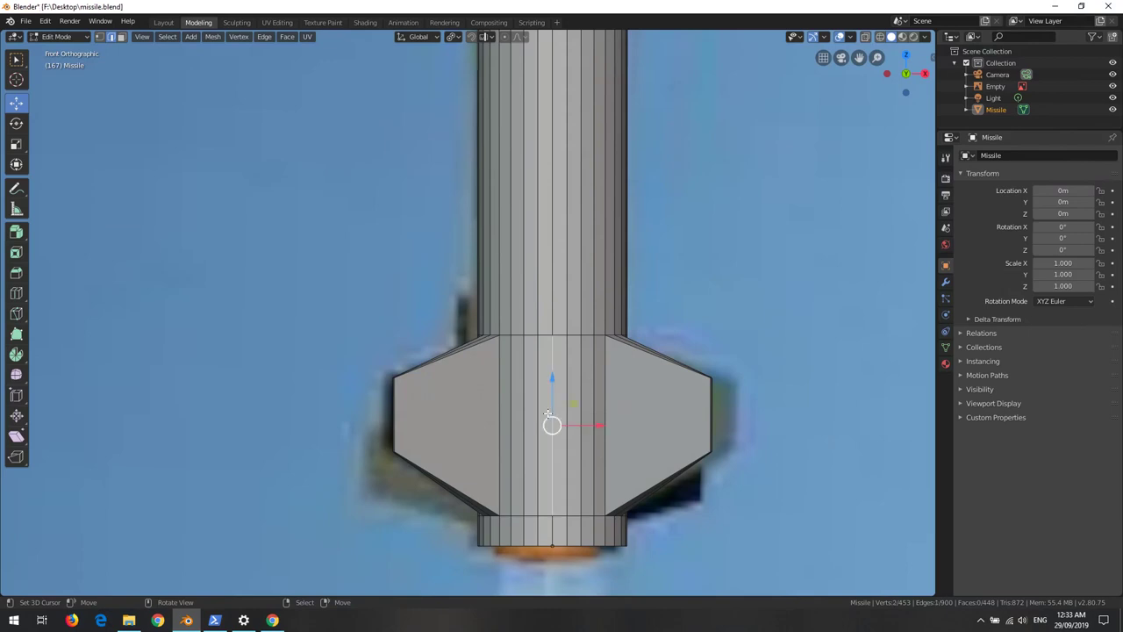
{"action": "left_click", "coordinate": [121, 37]}
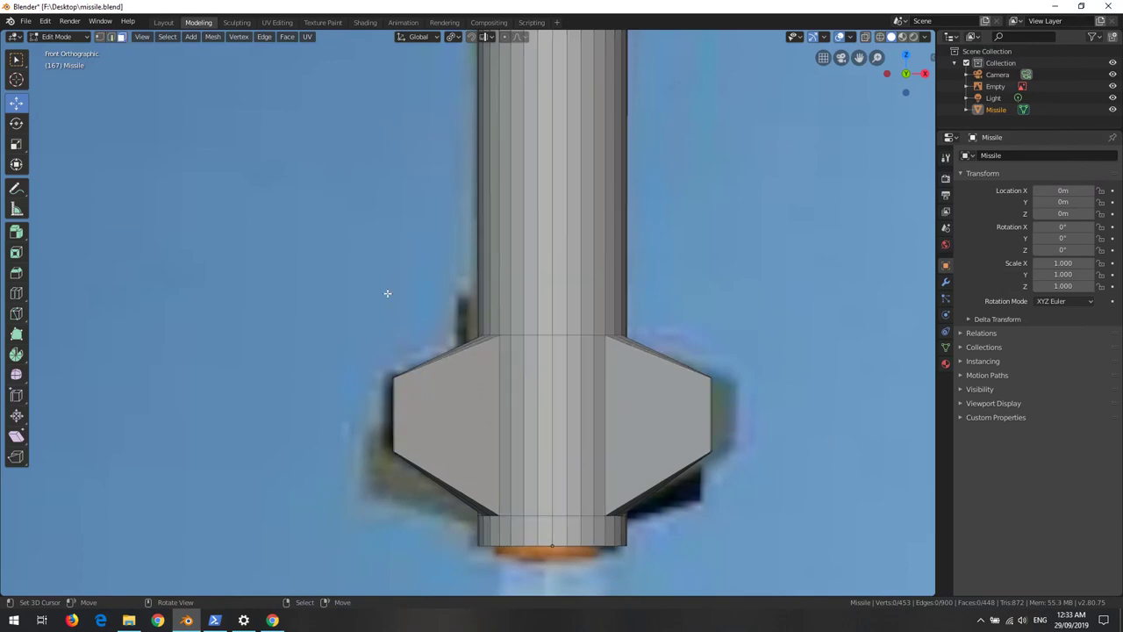
{"action": "left_click", "coordinate": [548, 383]}
{"action": "left_click", "coordinate": [560, 383], "text": "shift"}
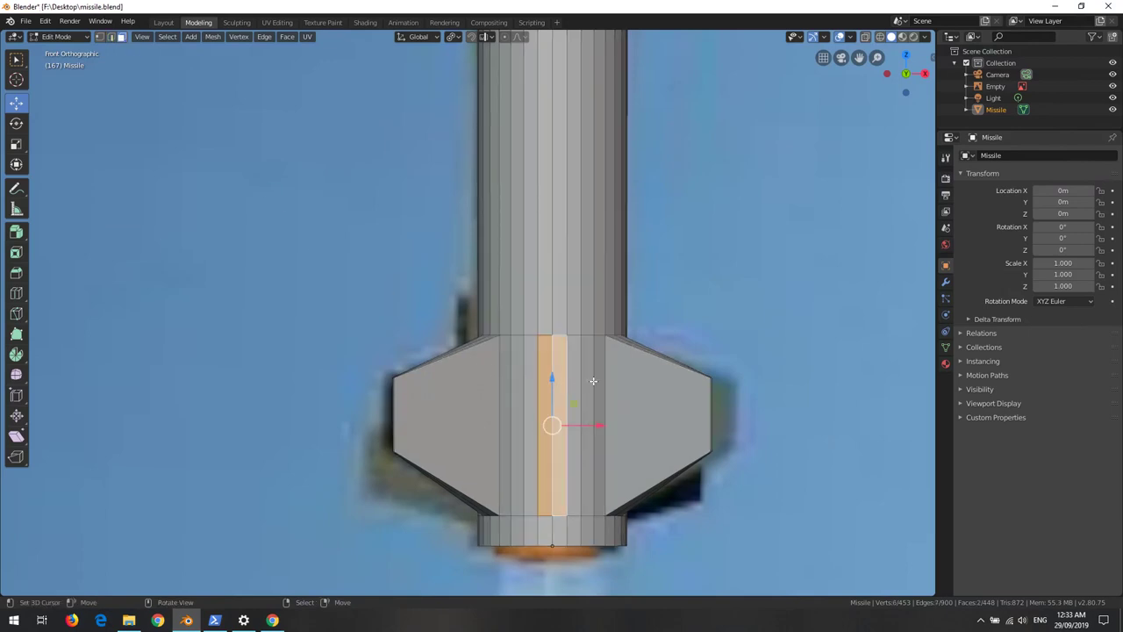
{"action": "middle_click_drag", "start_coordinate": [503, 391], "coordinate": [386, 386]}
{"action": "left_click", "coordinate": [369, 379], "text": "shift"}
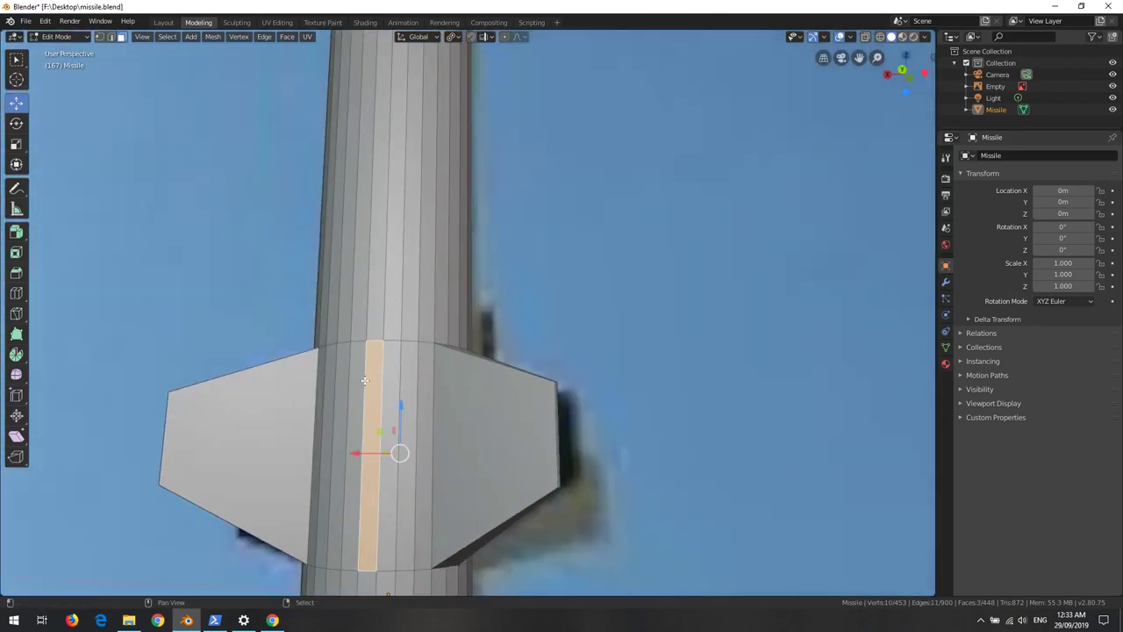
{"action": "left_click", "coordinate": [351, 387], "text": "shift"}
{"action": "middle_click_drag", "start_coordinate": [351, 387], "coordinate": [474, 391]}
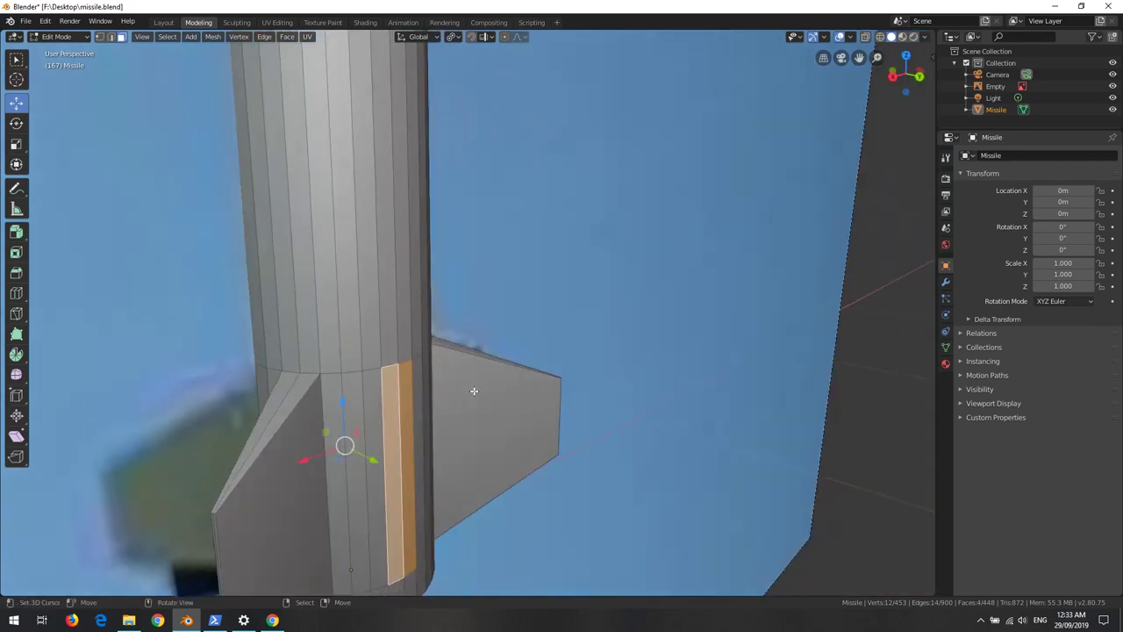
Step: Set the transform orientation to Normal and display the mesh in wireframe from the top view
{"action": "key", "text": "KP_7"}
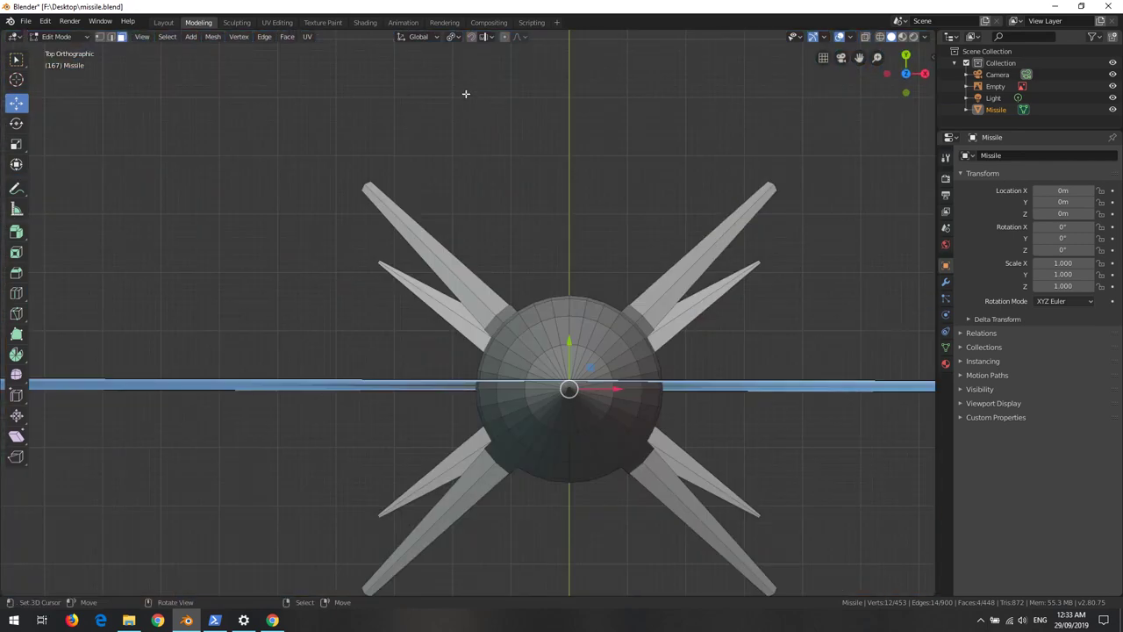
{"action": "left_click", "coordinate": [421, 36]}
{"action": "left_click", "coordinate": [405, 97]}
{"action": "left_click", "coordinate": [453, 37]}
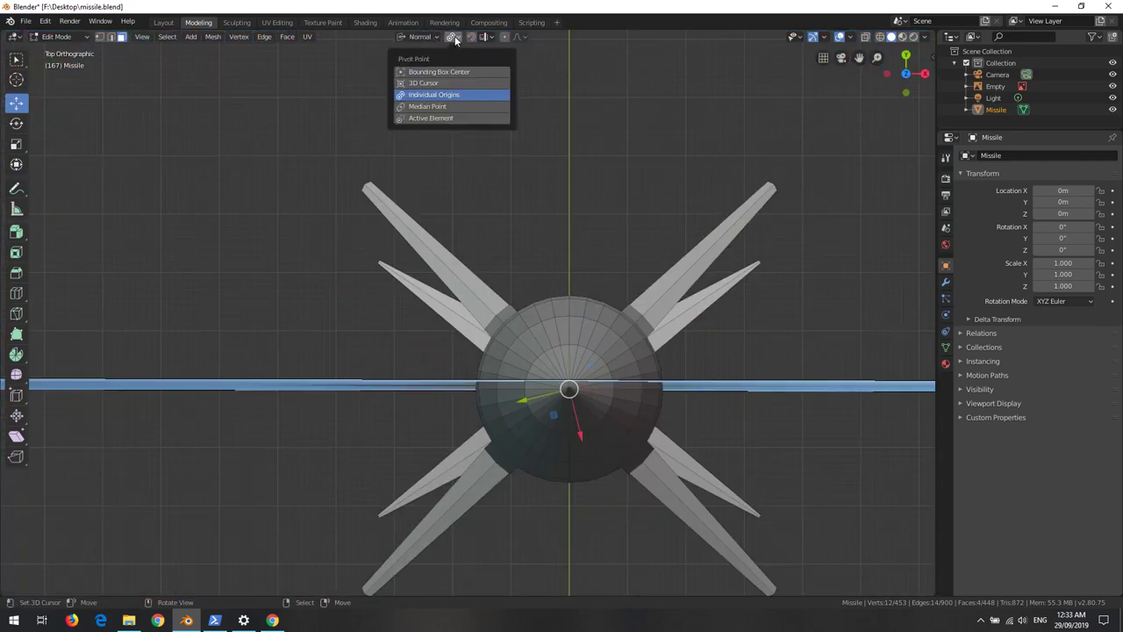
{"action": "key", "text": "z"}
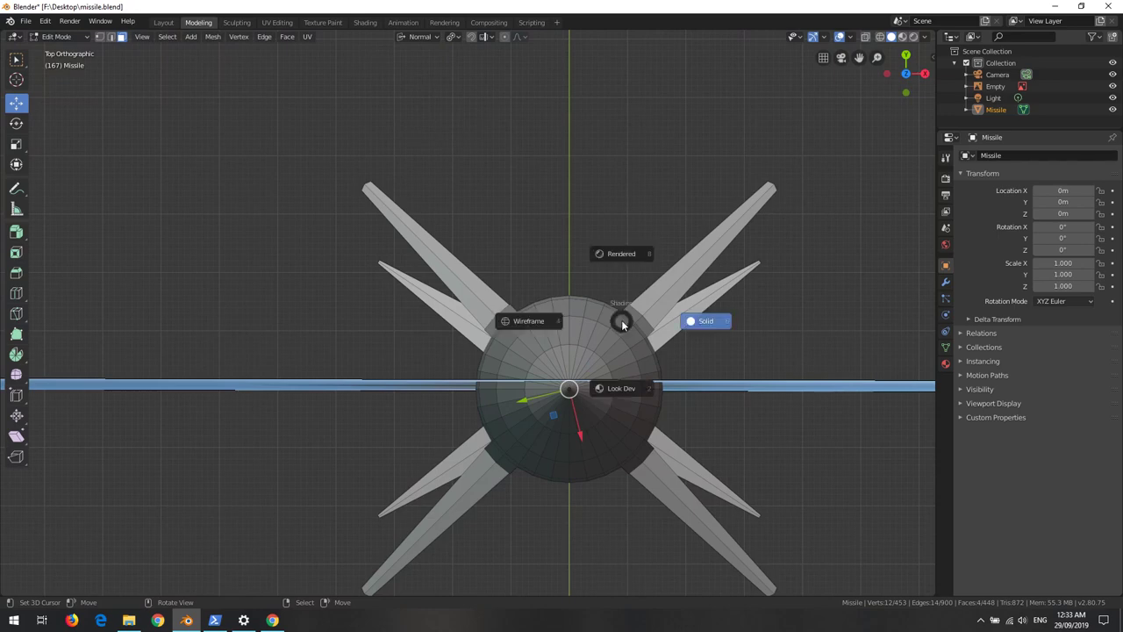
{"action": "left_click", "coordinate": [537, 320]}
{"action": "scroll", "coordinate": [645, 407], "scroll_direction": "up", "scroll_amount": 1}
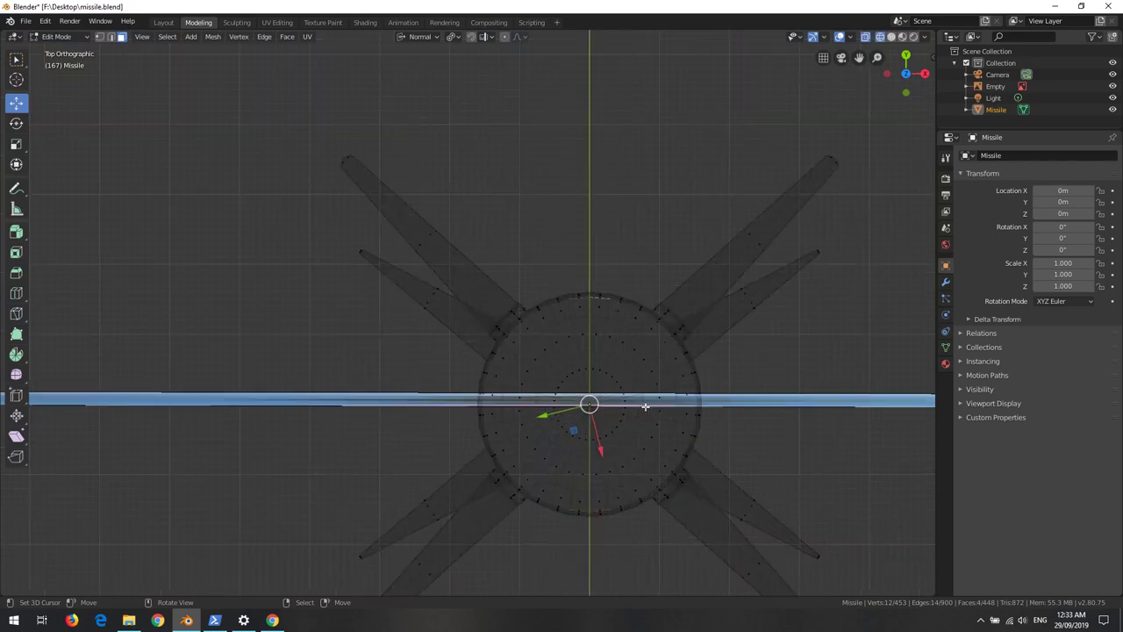
Step: Try extruding the selected body faces with a Move X value of -0.02 m, and undo the extrusion
{"action": "key", "text": "e"}
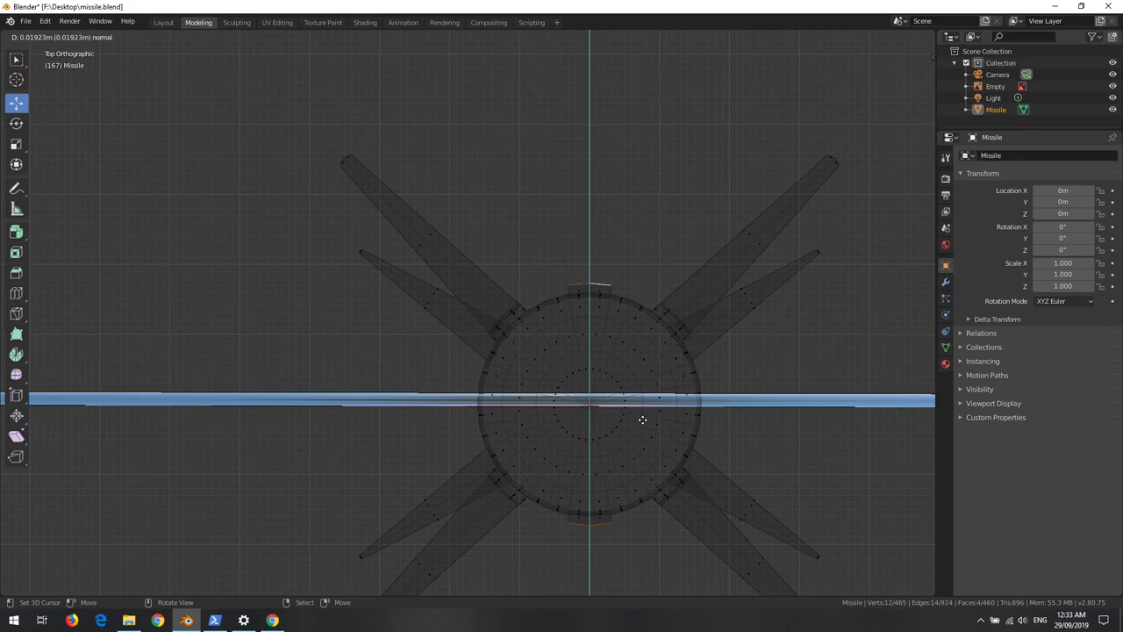
{"action": "left_click", "coordinate": [642, 425]}
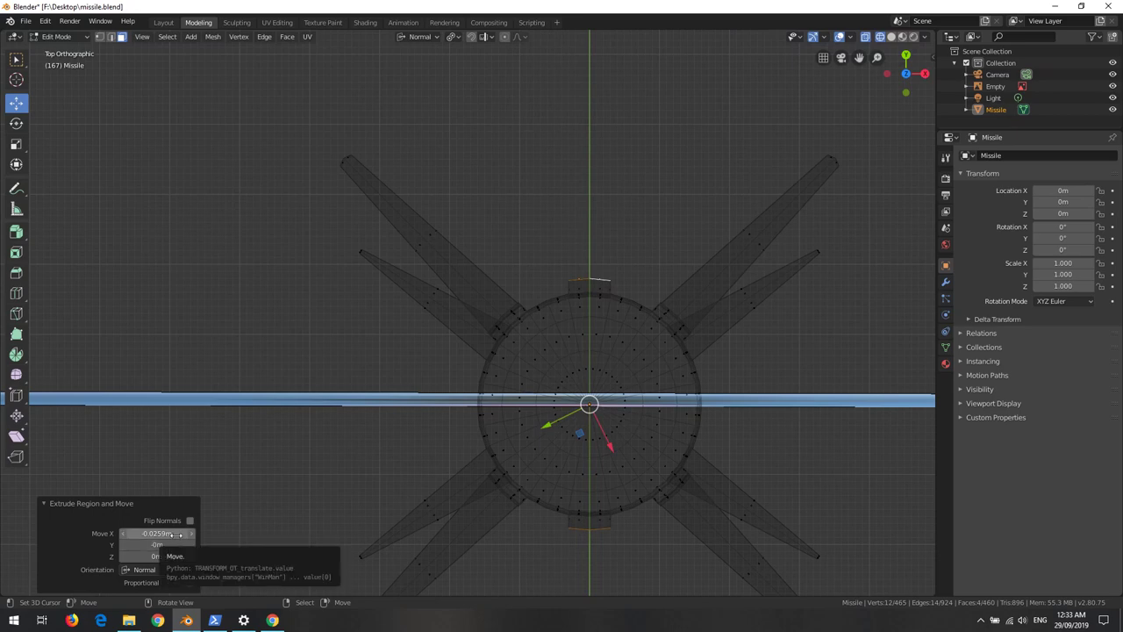
{"action": "left_click", "coordinate": [174, 533]}
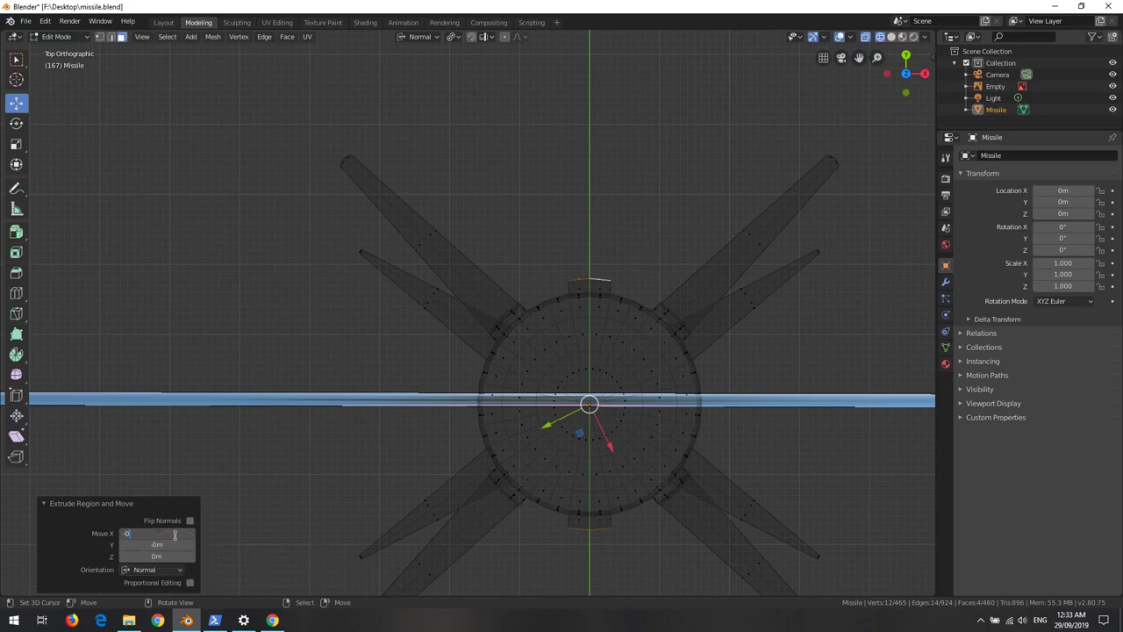
{"action": "key", "text": "Return"}
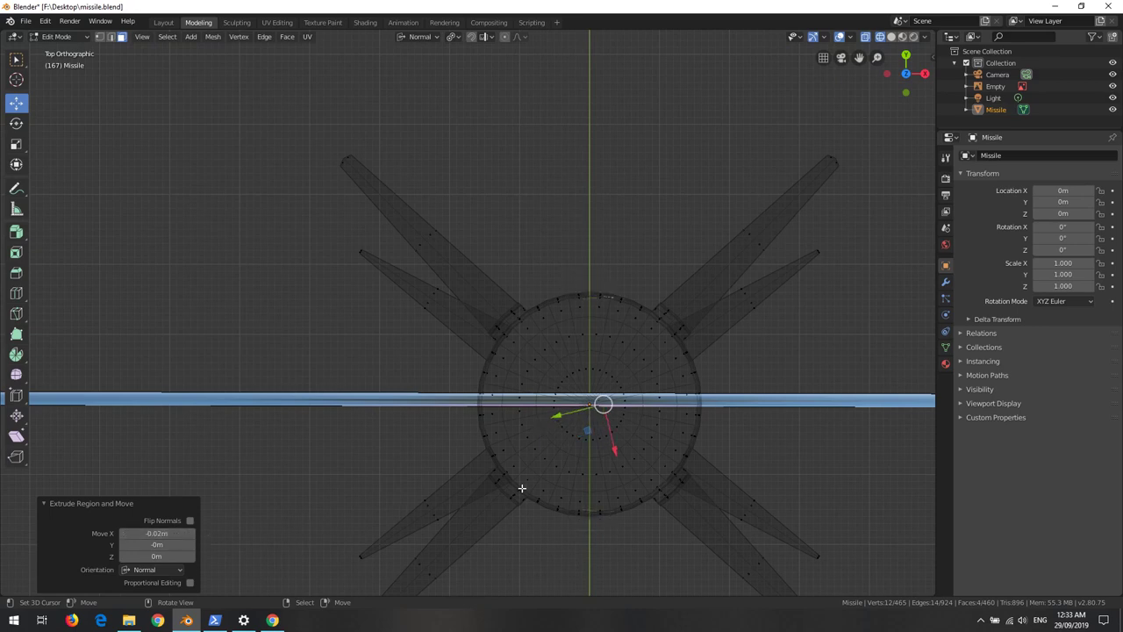
{"action": "key", "text": "ctrl+z"}
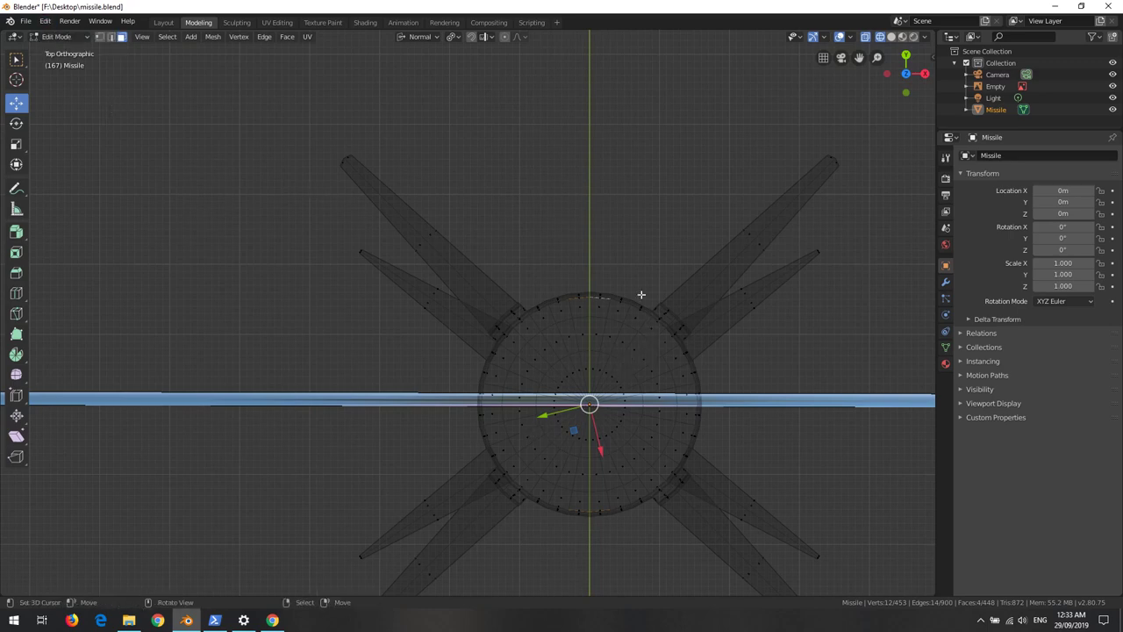
Step: Extrude the four selected body faces outward along their normals by 0.02 m
{"action": "key", "text": "e"}
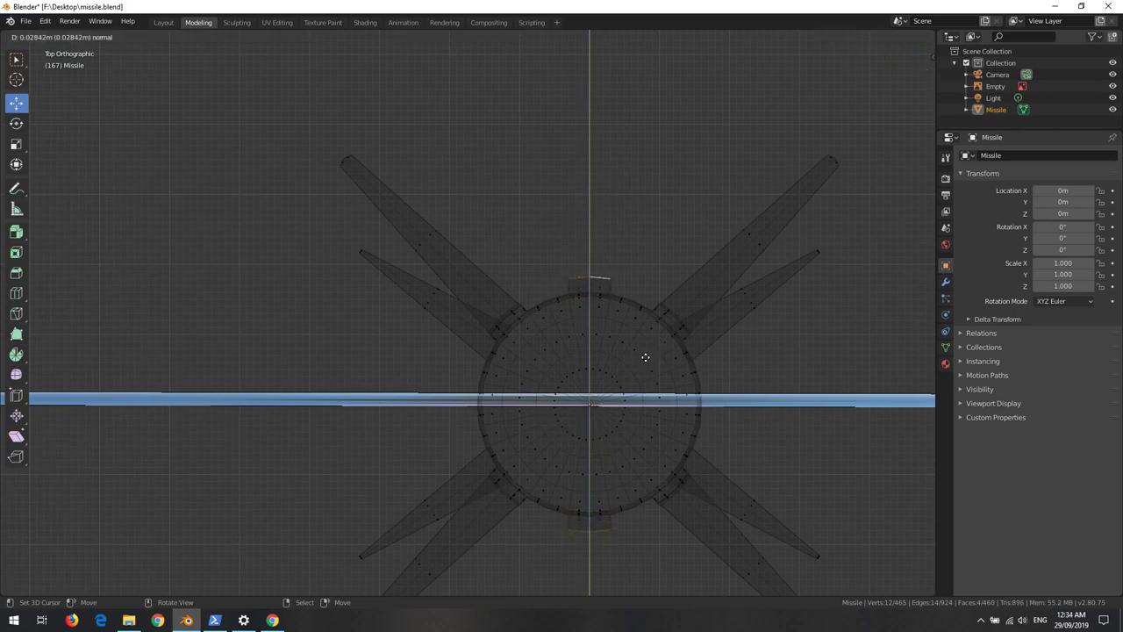
{"action": "type", "text": "0.02"}
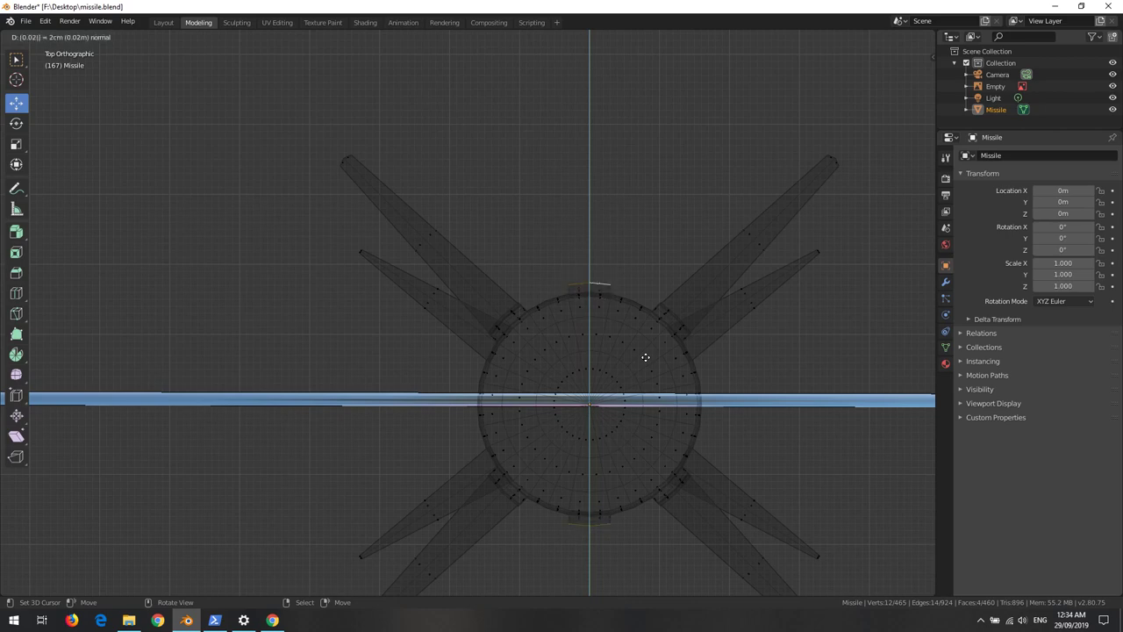
{"action": "key", "text": "Return"}
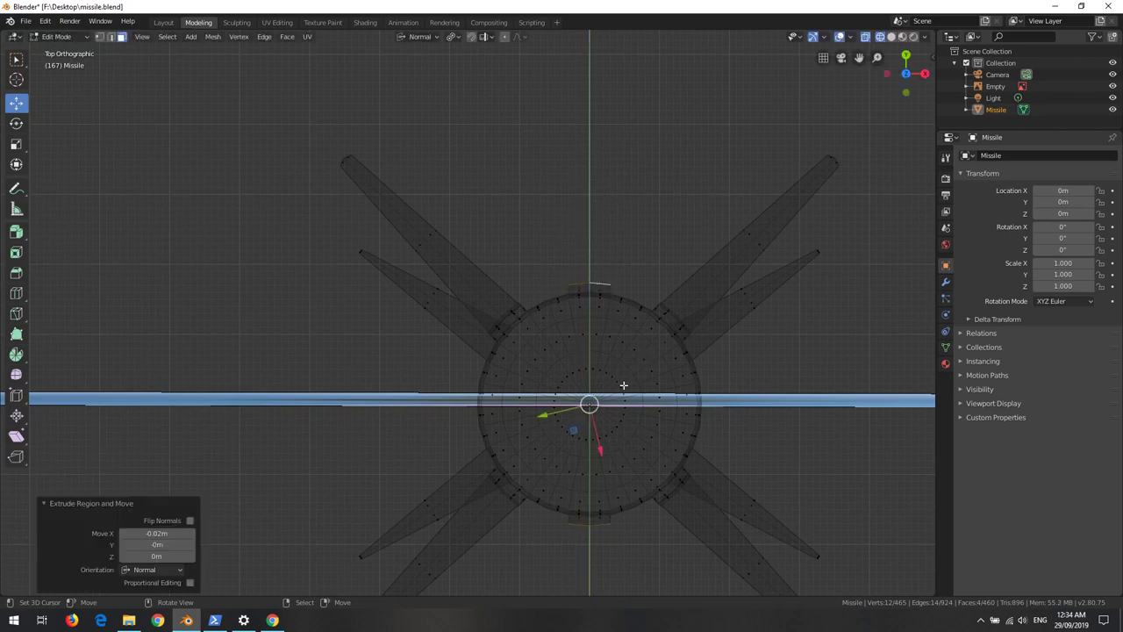
Step: Display the mesh in solid shading and bring the extruded strip between the lower fins into view
{"action": "middle_click_drag", "start_coordinate": [654, 321], "coordinate": [580, 197], "text": "shift"}
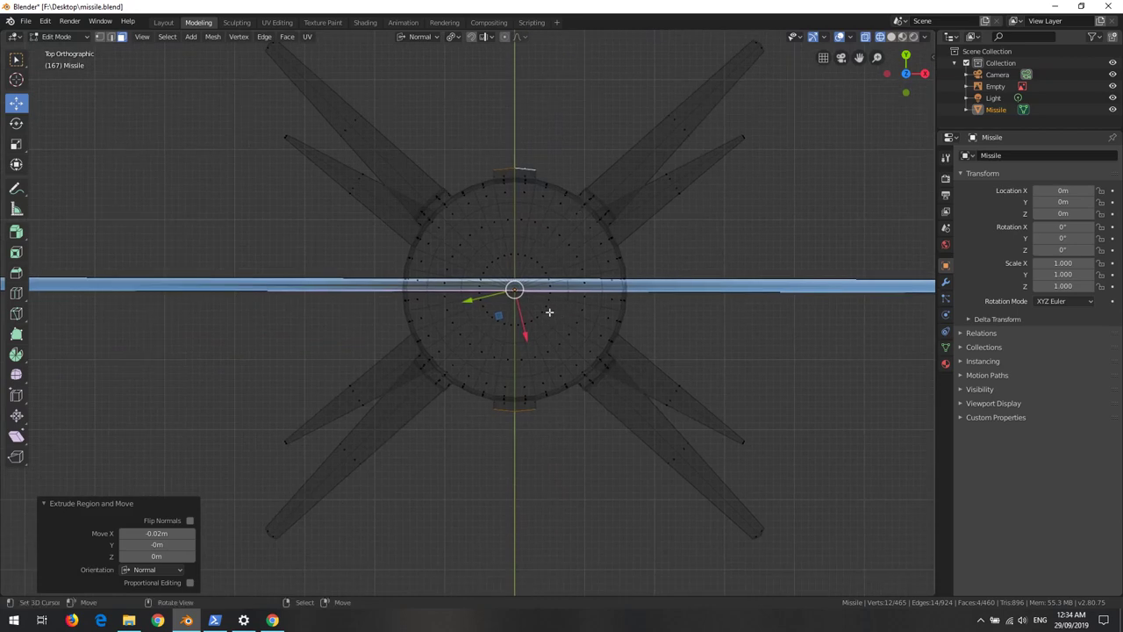
{"action": "mouse_move", "coordinate": [550, 311]}
{"action": "middle_mouse_down"}
{"action": "mouse_move", "coordinate": [499, 222]}
{"action": "mouse_move", "coordinate": [553, 316]}
{"action": "middle_mouse_up"}
{"action": "key", "text": "z"}
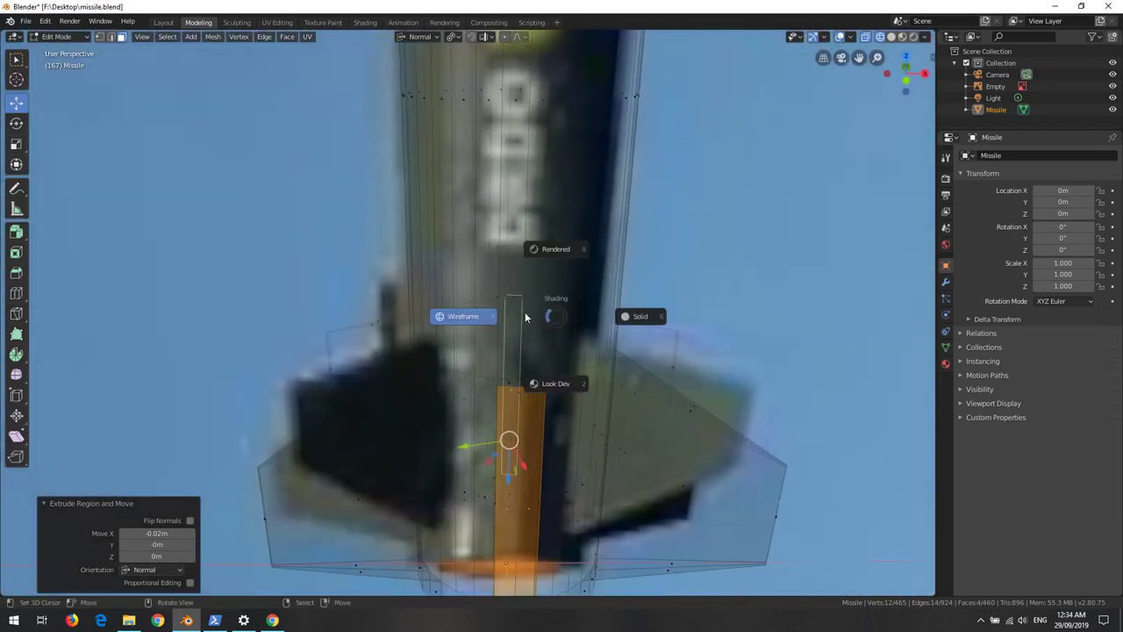
{"action": "left_click", "coordinate": [544, 386]}
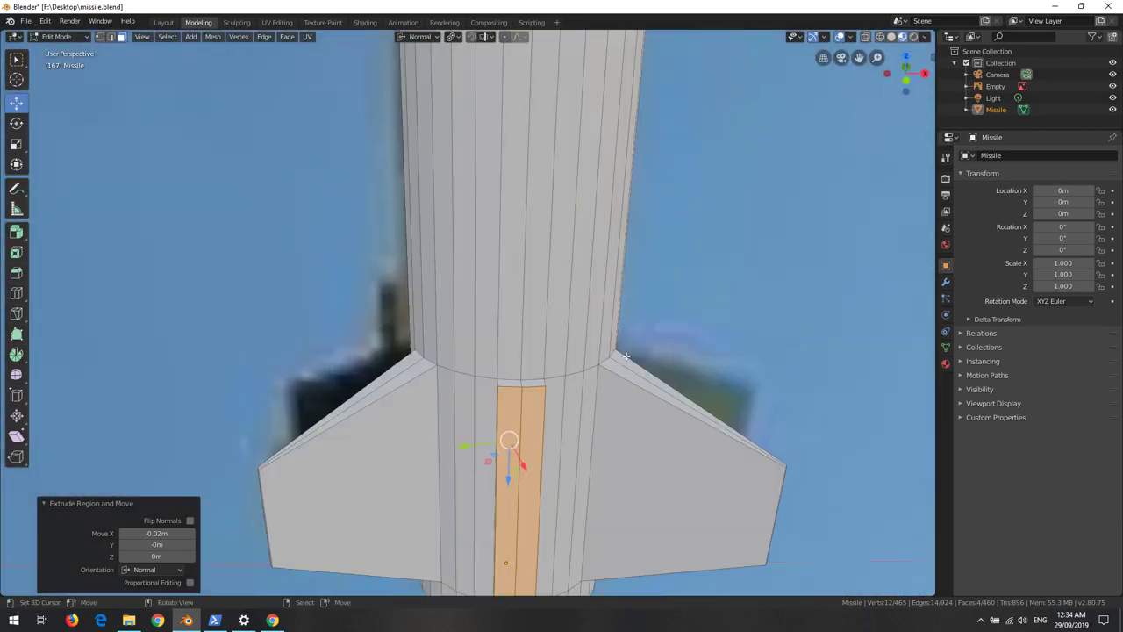
{"action": "key", "text": "z"}
Step: In edge selection mode, bevel the front strip's upper outer edges with a width of 0.0507 m and 2 segments
{"action": "middle_click_drag", "start_coordinate": [563, 392], "coordinate": [456, 436]}
{"action": "left_click", "coordinate": [416, 430]}
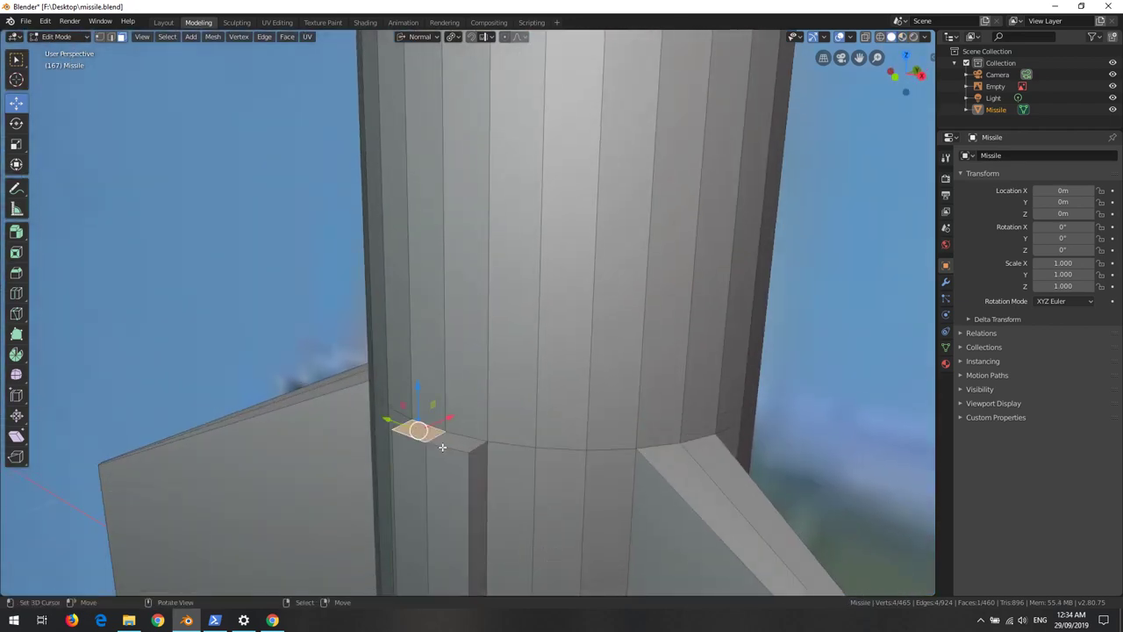
{"action": "left_click", "coordinate": [112, 37]}
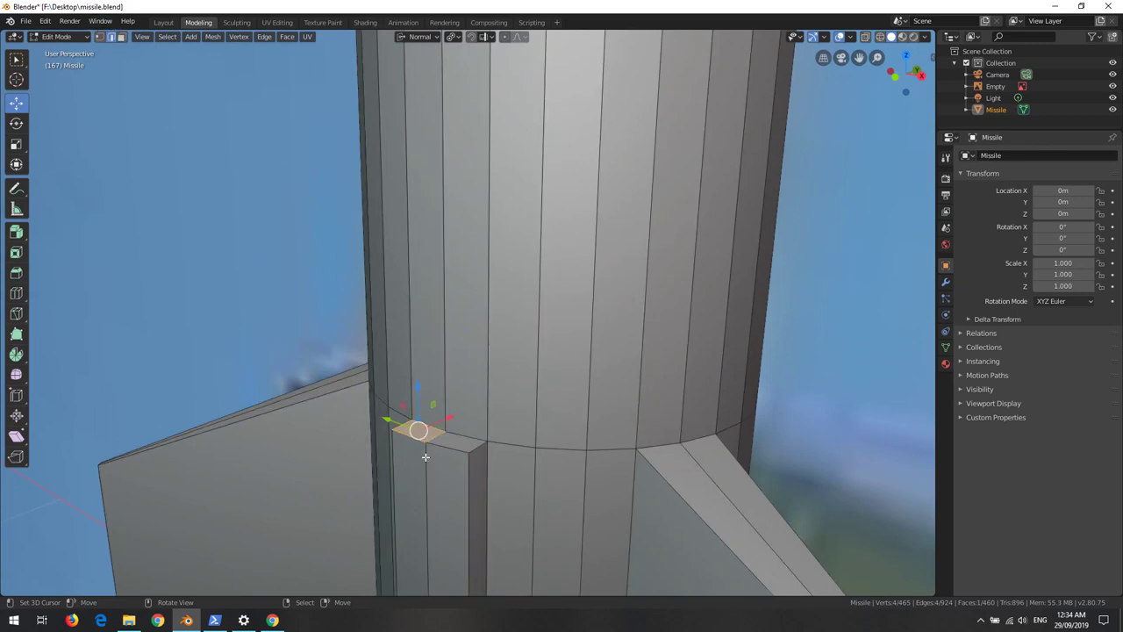
{"action": "key", "text": "ctrl+b"}
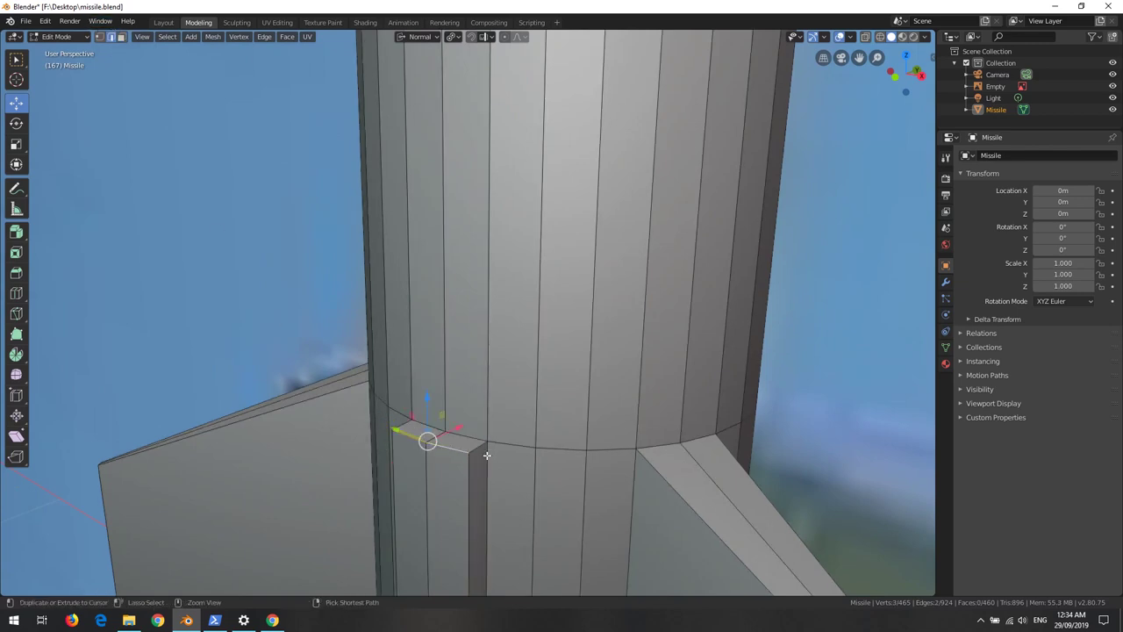
{"action": "left_click", "coordinate": [537, 506]}
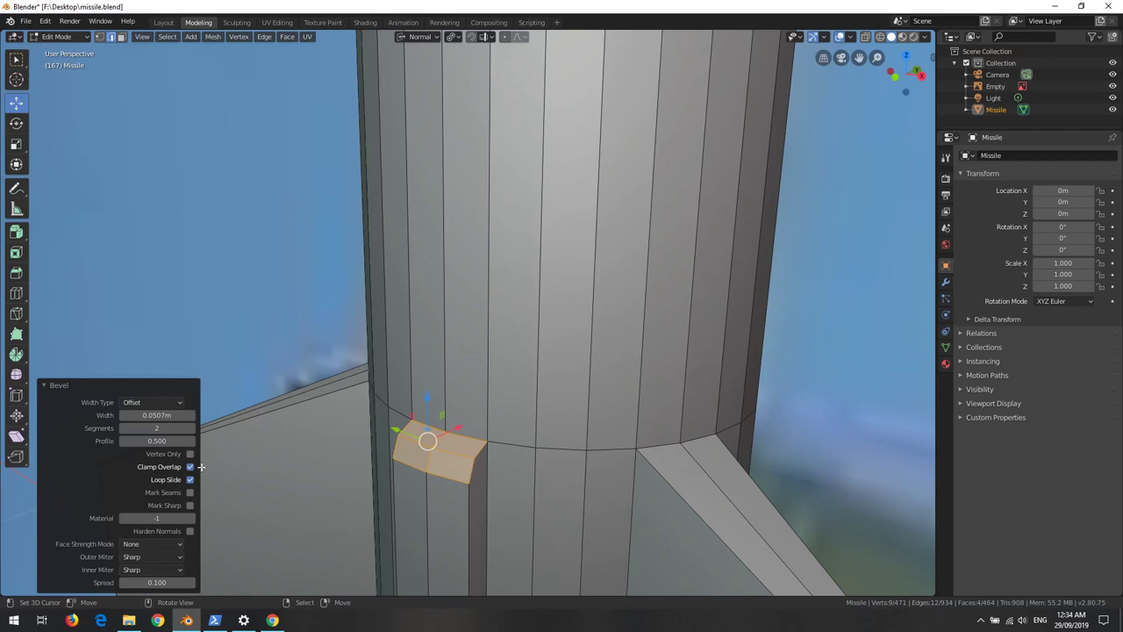
Step: Bevel the upper outer edges of the back strip with 2 segments
{"action": "middle_click_drag", "start_coordinate": [488, 499], "coordinate": [524, 418]}
{"action": "scroll", "coordinate": [517, 438], "scroll_direction": "down", "scroll_amount": 4}
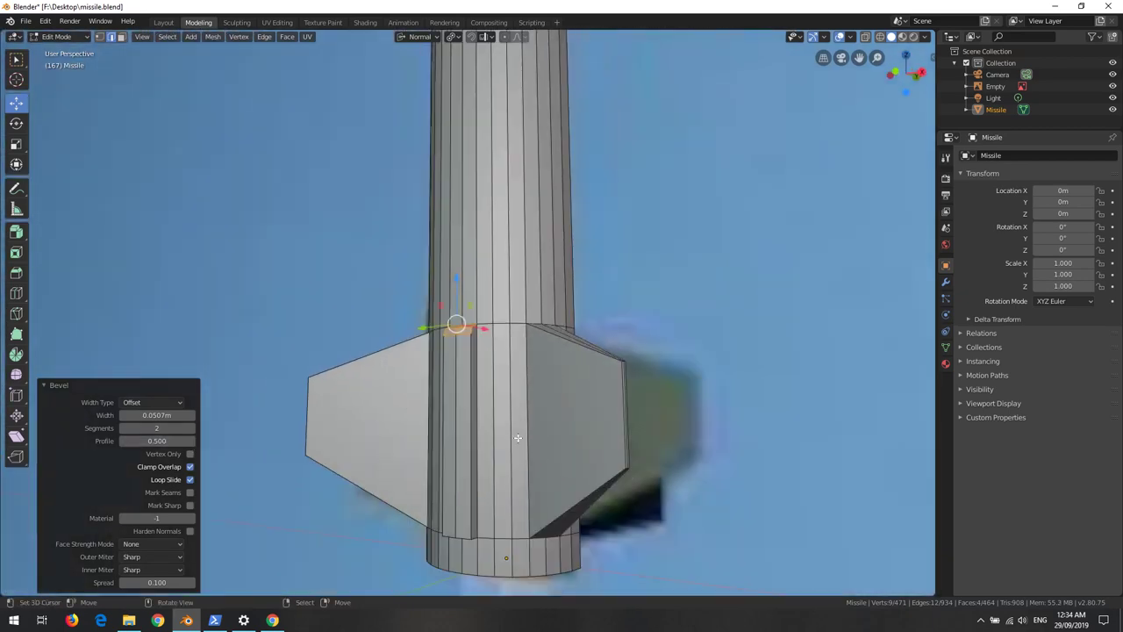
{"action": "scroll", "coordinate": [468, 523], "scroll_direction": "up", "scroll_amount": 2}
{"action": "middle_click_drag", "start_coordinate": [468, 523], "coordinate": [501, 379]}
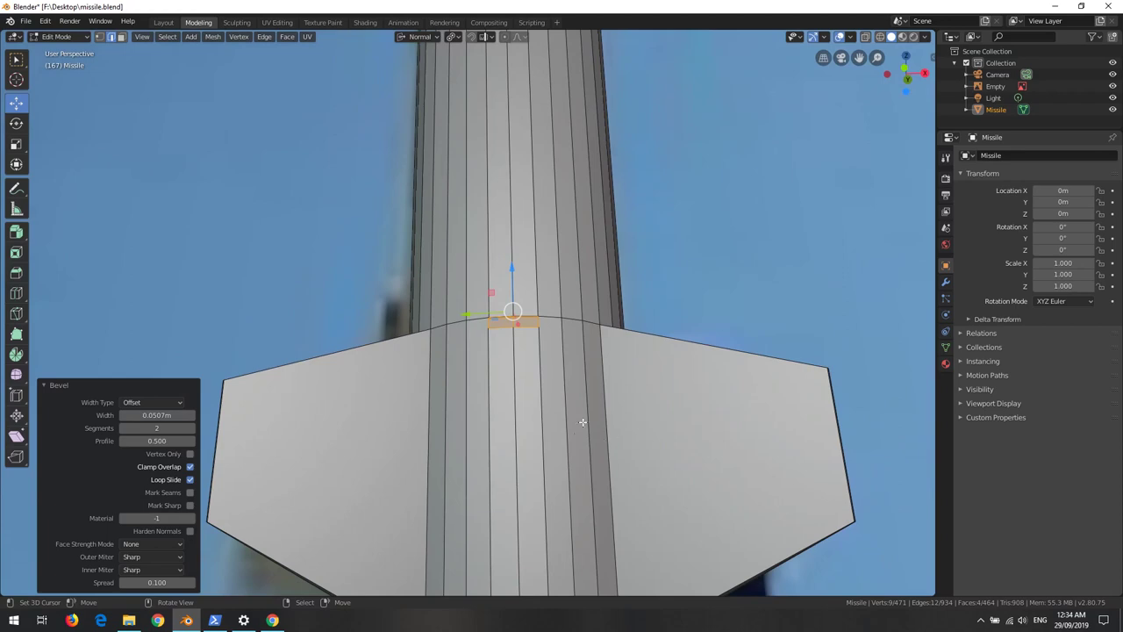
{"action": "middle_click_drag", "start_coordinate": [655, 432], "coordinate": [395, 479]}
{"action": "left_click", "coordinate": [386, 401]}
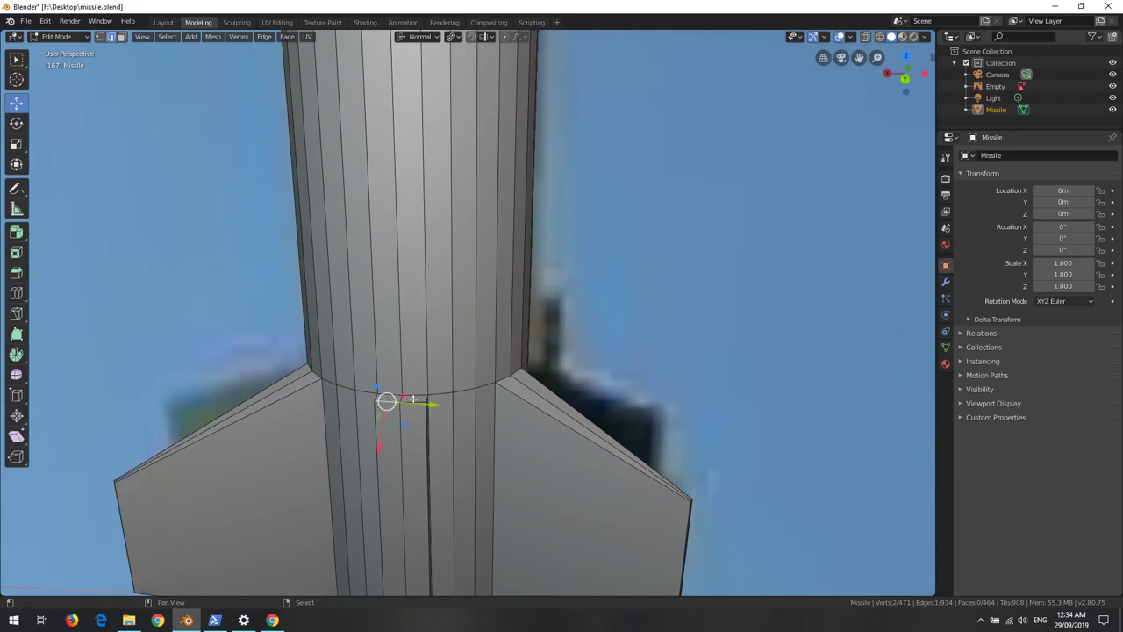
{"action": "key", "text": "ctrl+b"}
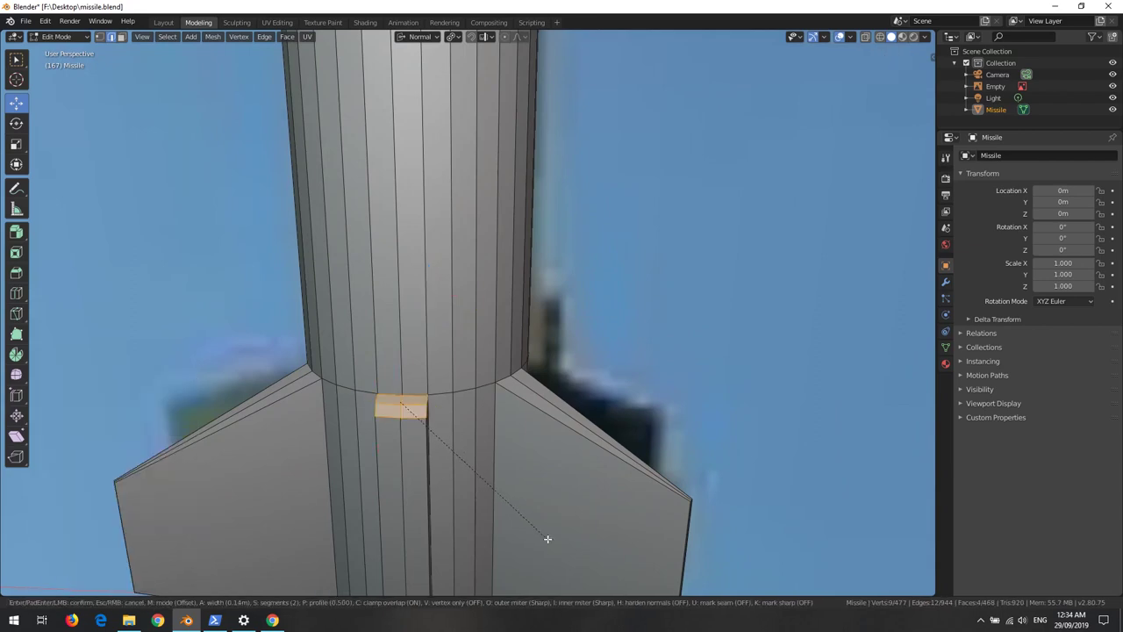
{"action": "left_click", "coordinate": [546, 534]}
Step: Bevel the lower outer edges of the front strip with 2 segments
{"action": "middle_click_drag", "start_coordinate": [546, 534], "coordinate": [408, 383]}
{"action": "left_click", "coordinate": [516, 457]}
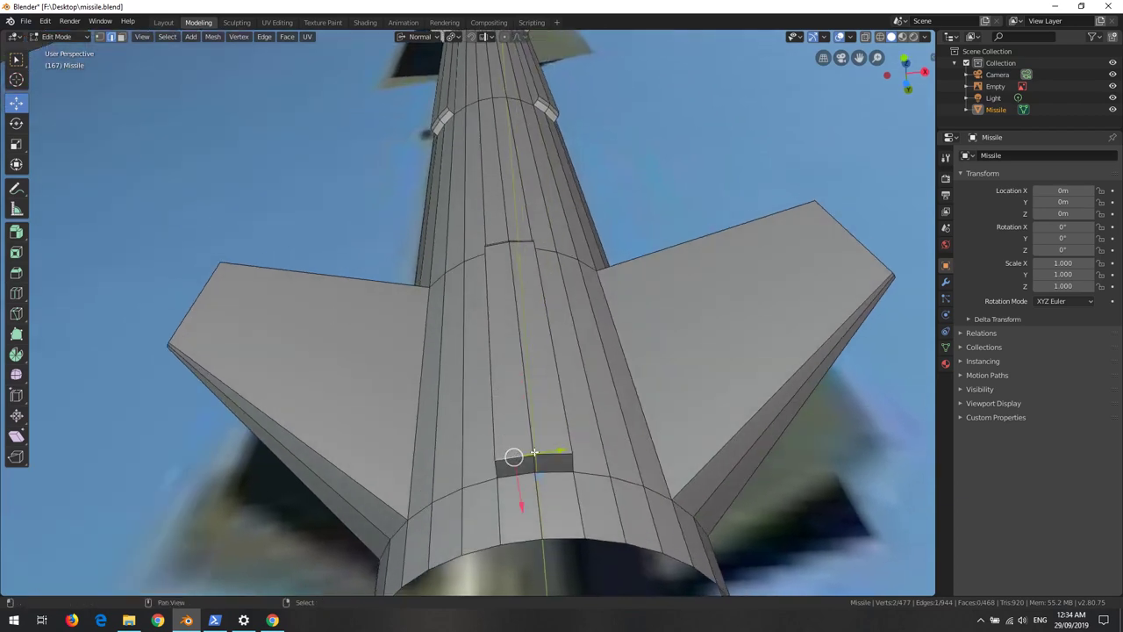
{"action": "key", "text": "ctrl+b"}
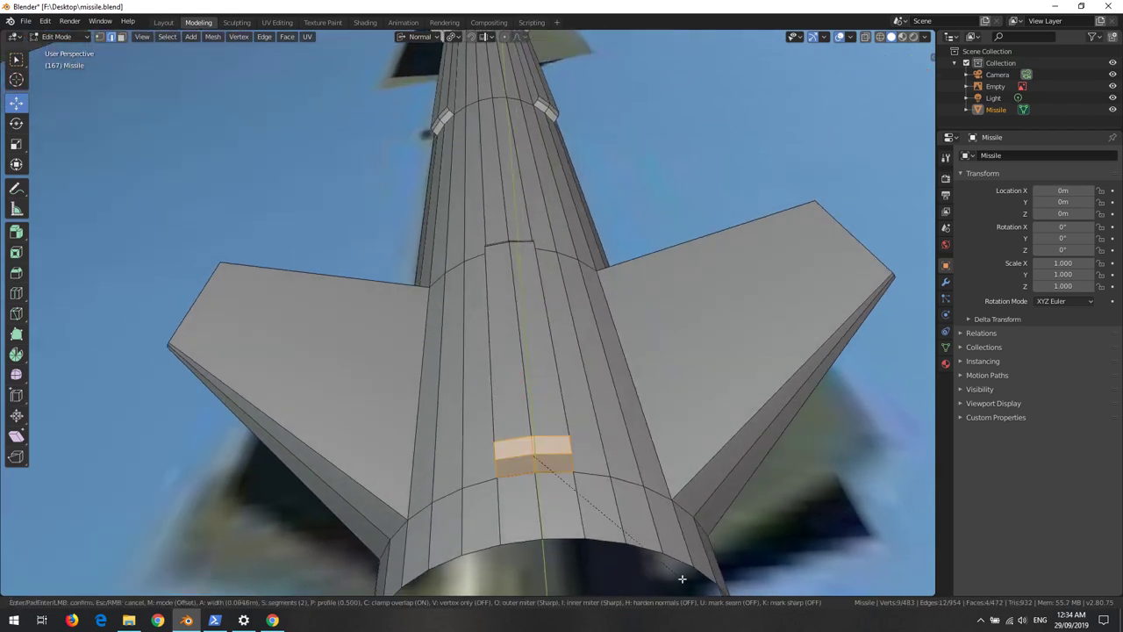
{"action": "left_click", "coordinate": [682, 578]}
Step: Select the two lower outer edges of the back strip and bevel them with 2 segments
{"action": "middle_click_drag", "start_coordinate": [401, 377], "coordinate": [614, 456]}
{"action": "left_click", "coordinate": [532, 307]}
{"action": "left_click", "coordinate": [568, 306], "text": "shift"}
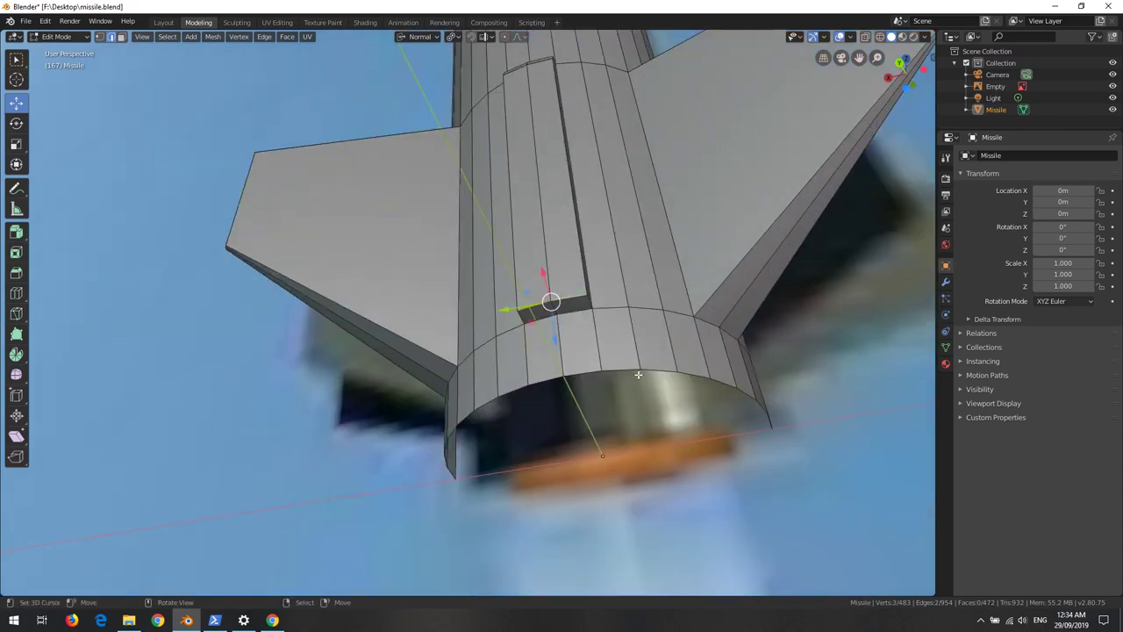
{"action": "middle_click_drag", "start_coordinate": [638, 374], "coordinate": [654, 299]}
{"action": "key", "text": "ctrl+b"}
{"action": "left_click", "coordinate": [659, 275]}
{"action": "key", "text": "a"}
{"action": "scroll", "coordinate": [653, 324], "scroll_direction": "up", "scroll_amount": 3}
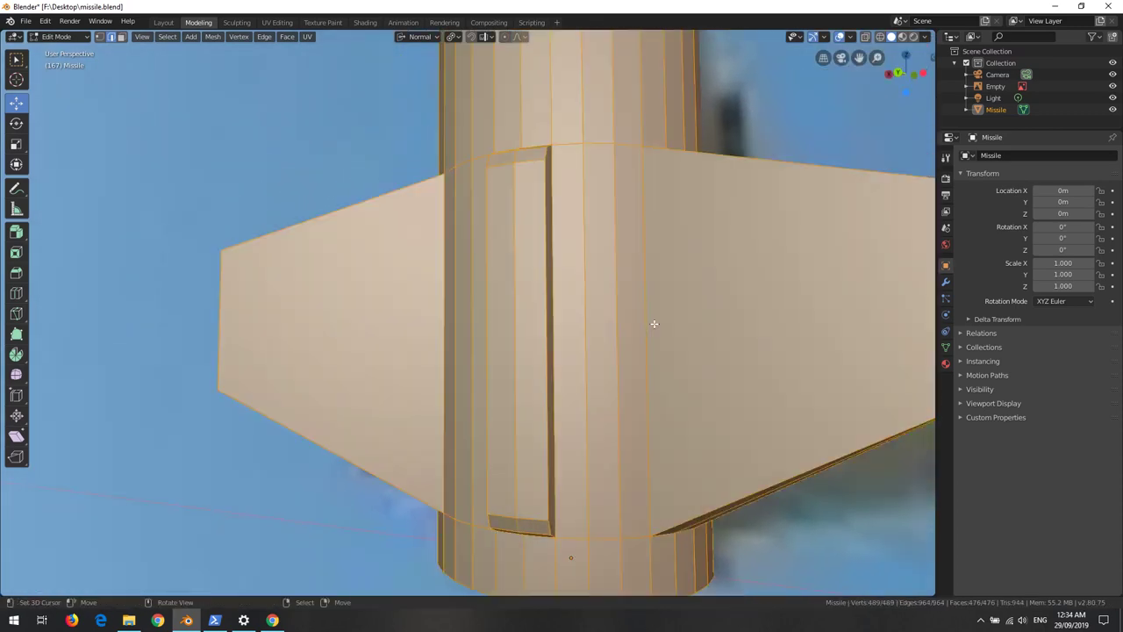
{"action": "key", "text": "ctrl+b"}
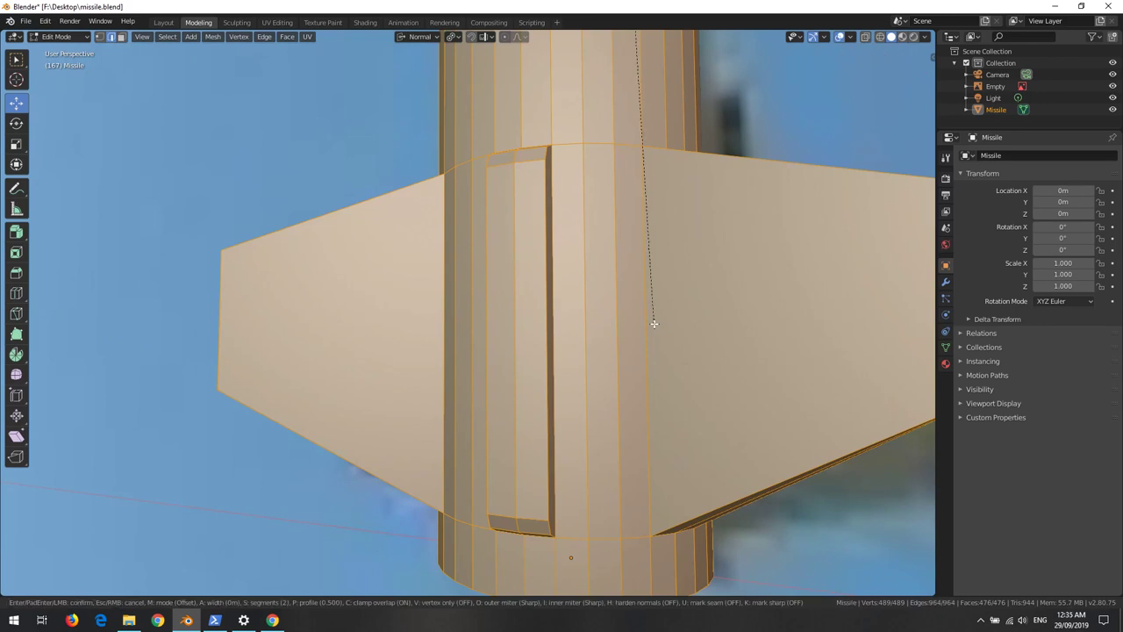
{"action": "key", "text": "Escape"}
{"action": "key", "text": "alt+a"}
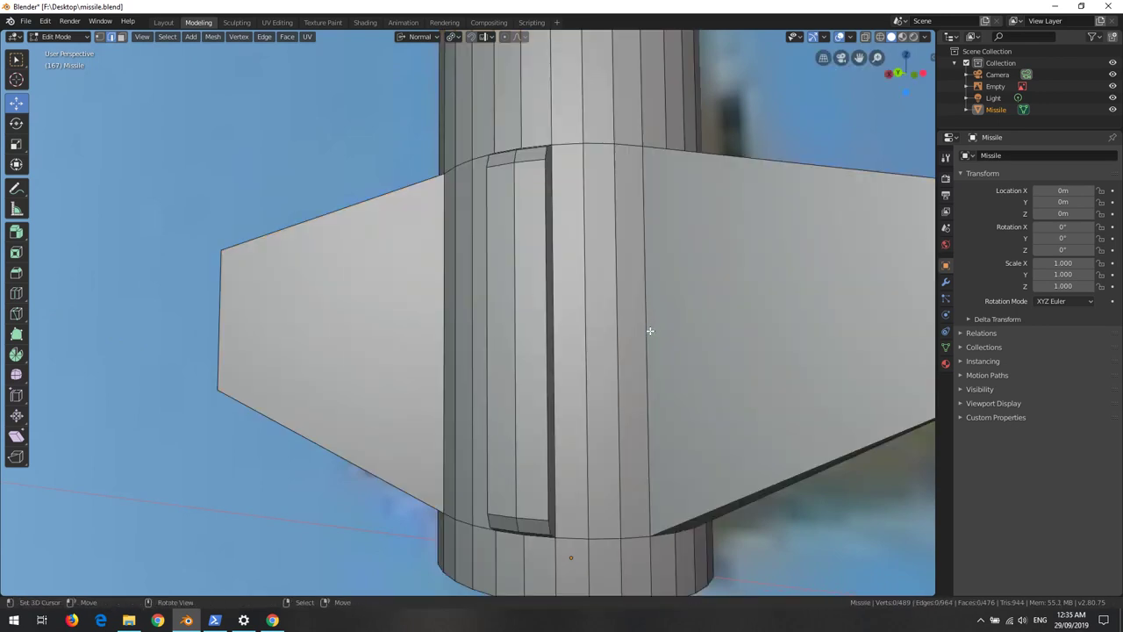
Step: Select the whole mesh and merge its overlapping vertices by distance
{"action": "key", "text": "a"}
{"action": "key", "text": "ctrl"}
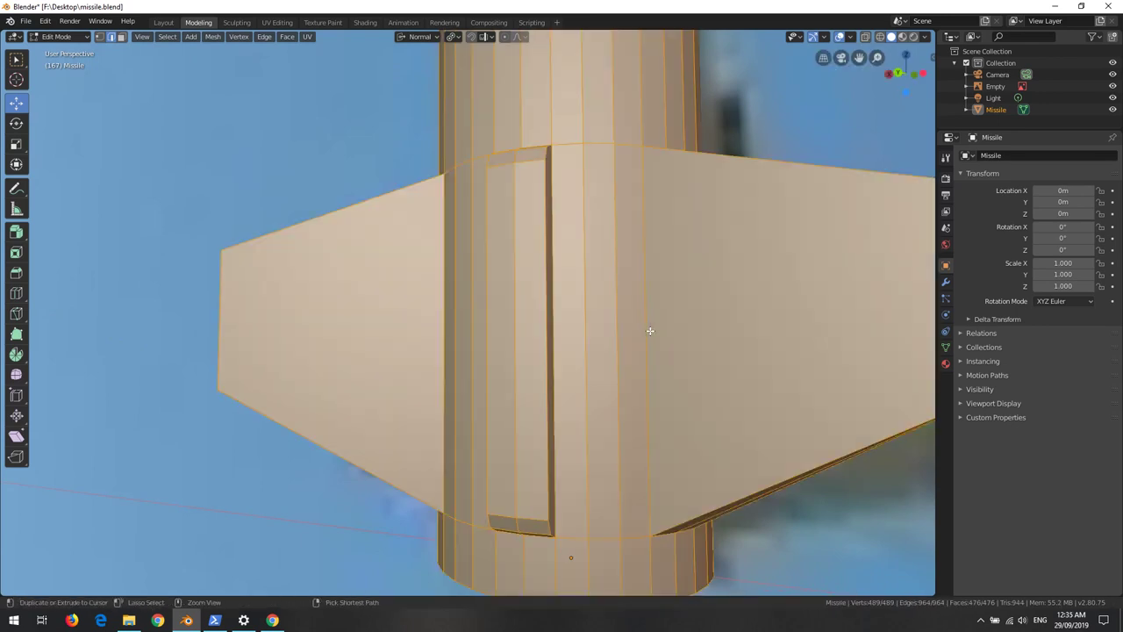
{"action": "key", "text": "ctrl+v"}
{"action": "mouse_move", "coordinate": [650, 330]}
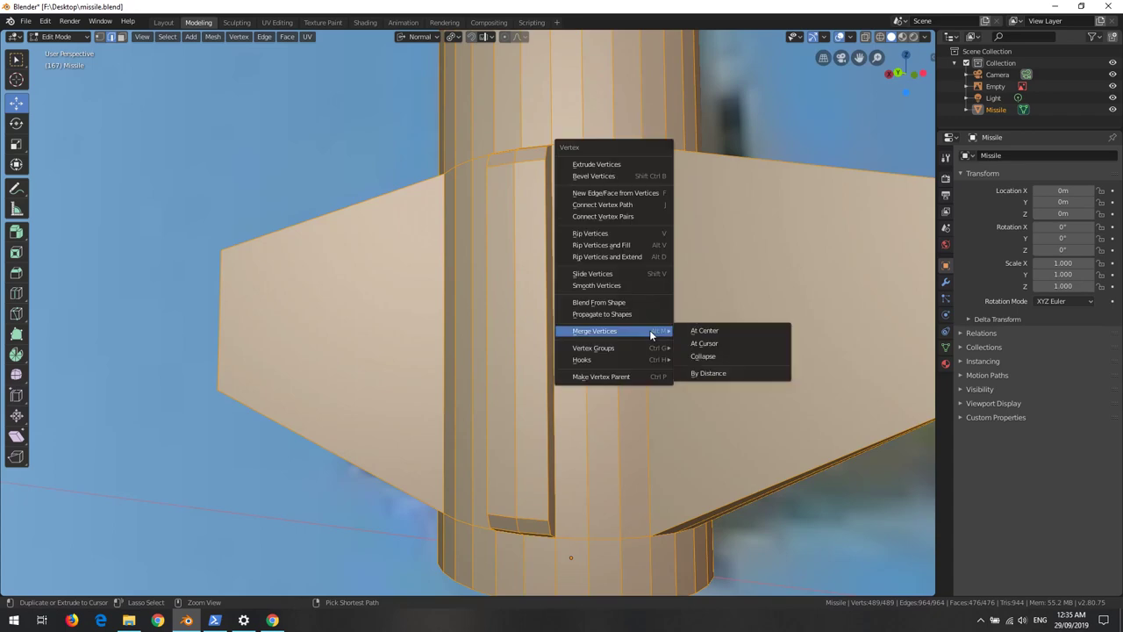
{"action": "left_click", "coordinate": [728, 369]}
Step: Select the two long outer vertical edges of the back strip
{"action": "mouse_move", "coordinate": [576, 134]}
{"action": "middle_mouse_down"}
{"action": "mouse_move", "coordinate": [552, 163]}
{"action": "mouse_move", "coordinate": [582, 148]}
{"action": "middle_mouse_up"}
{"action": "left_click", "coordinate": [516, 305]}
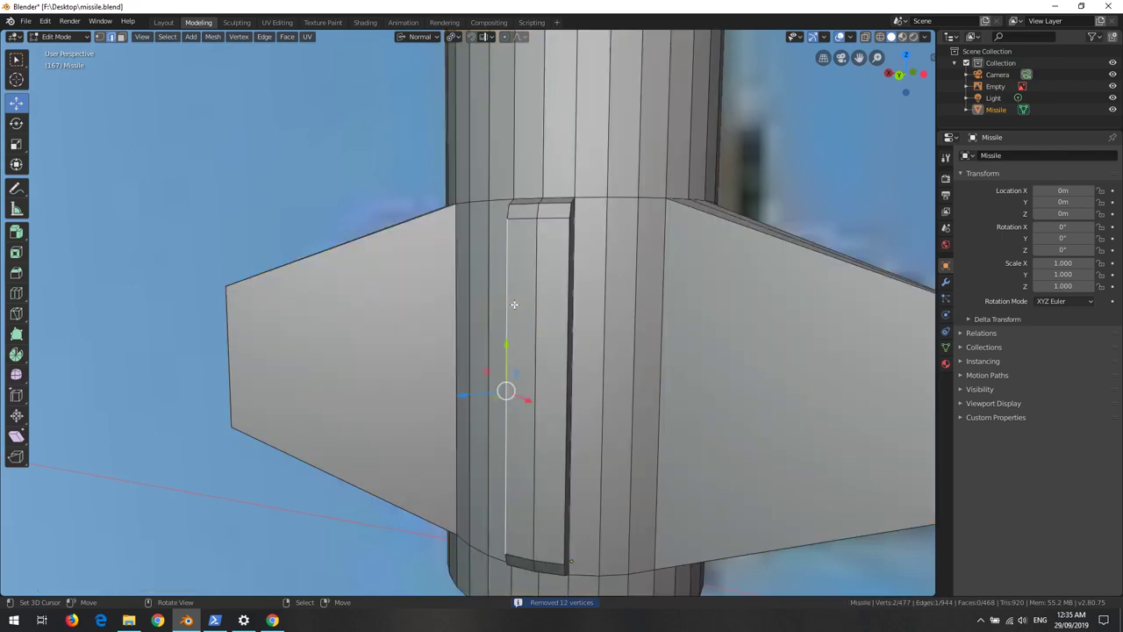
{"action": "left_click", "coordinate": [556, 298], "text": "shift"}
{"action": "middle_click_drag", "start_coordinate": [556, 299], "coordinate": [567, 325]}
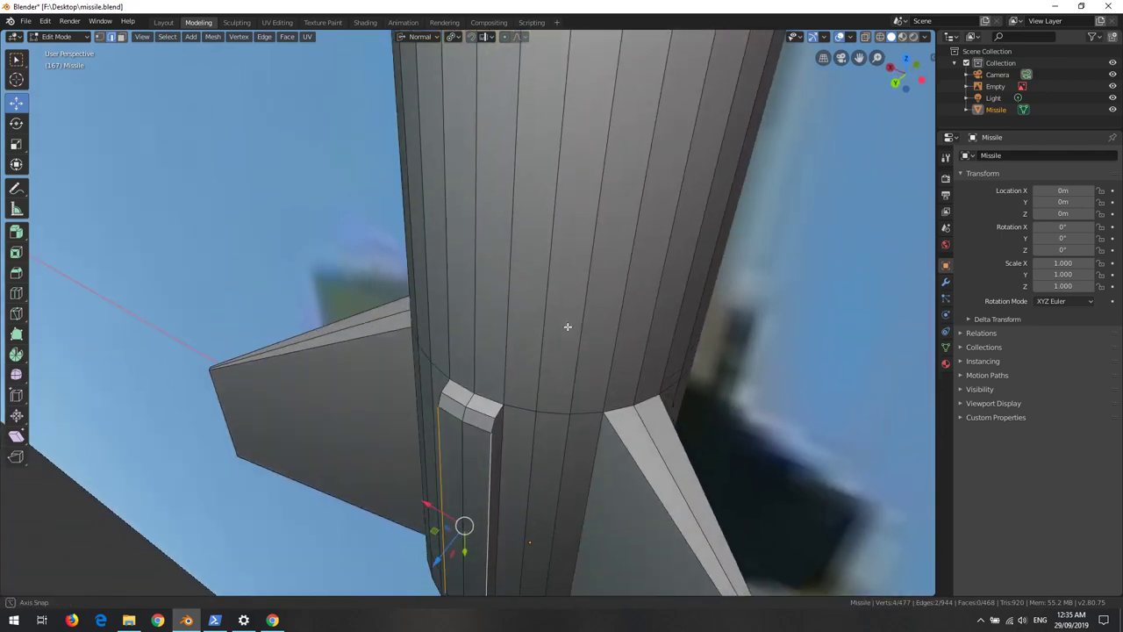
{"action": "middle_click_drag", "start_coordinate": [469, 426], "coordinate": [513, 352]}
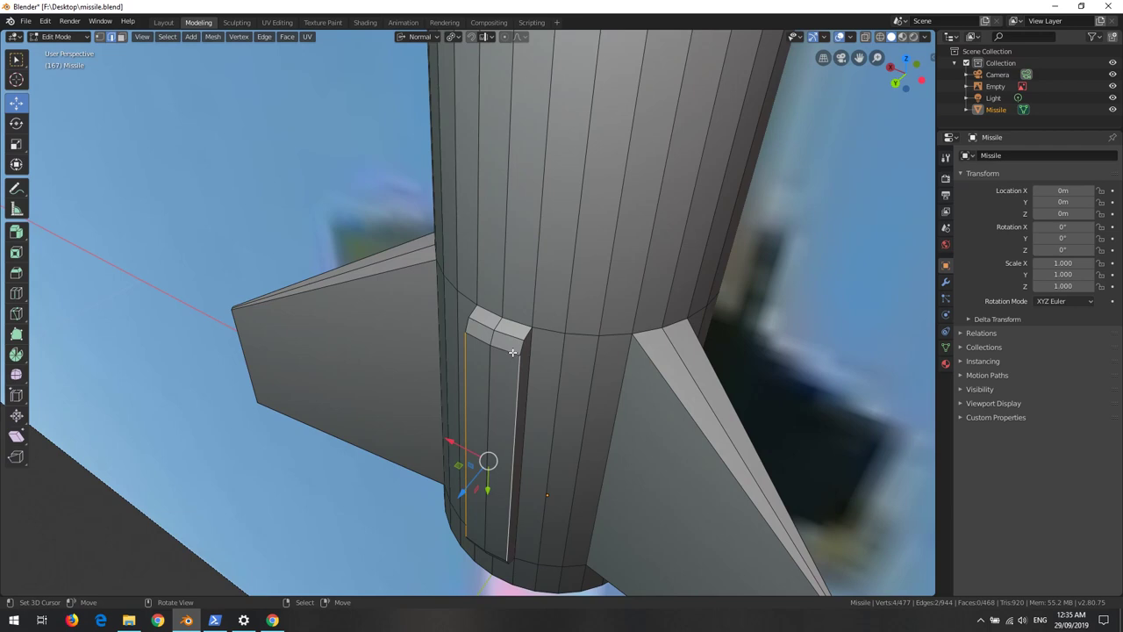
Step: Set the transform orientation to Local and try sliding the two selected strip edges inward
{"action": "left_click", "coordinate": [430, 39]}
{"action": "left_click", "coordinate": [431, 40]}
{"action": "left_click", "coordinate": [431, 39]}
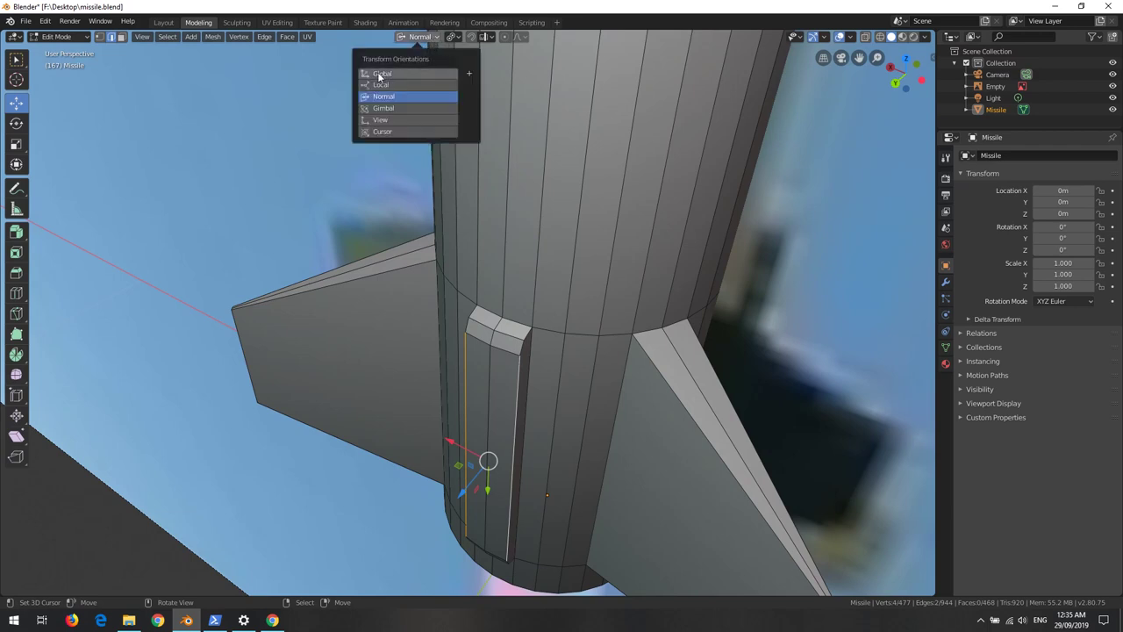
{"action": "left_click", "coordinate": [380, 84]}
{"action": "left_click", "coordinate": [458, 37]}
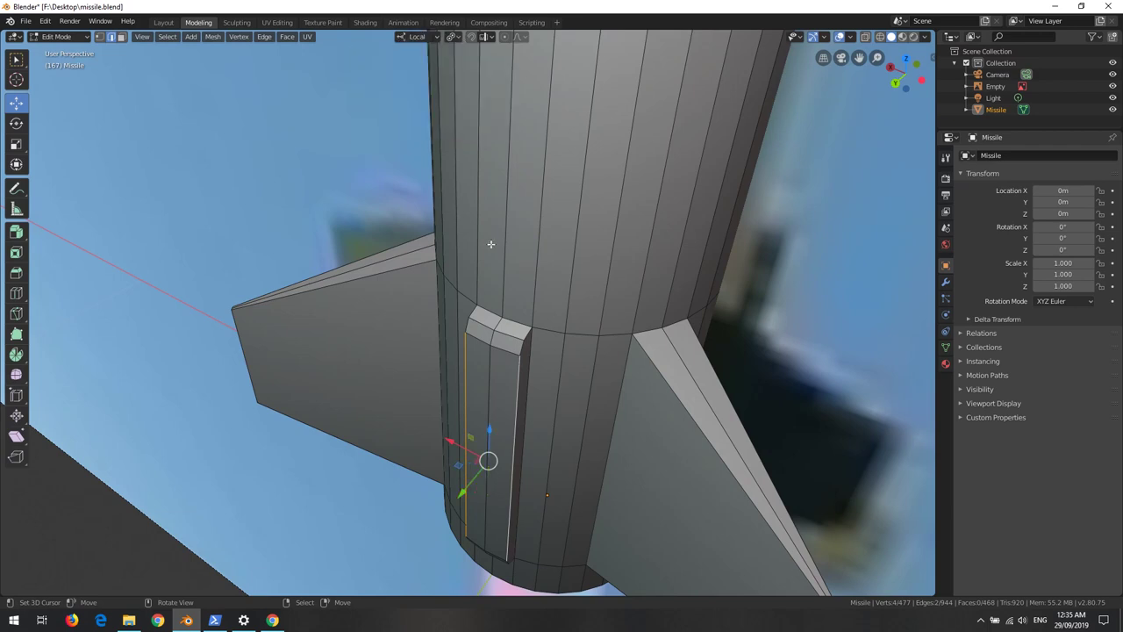
{"action": "key", "text": "g"}
{"action": "key", "text": "g"}
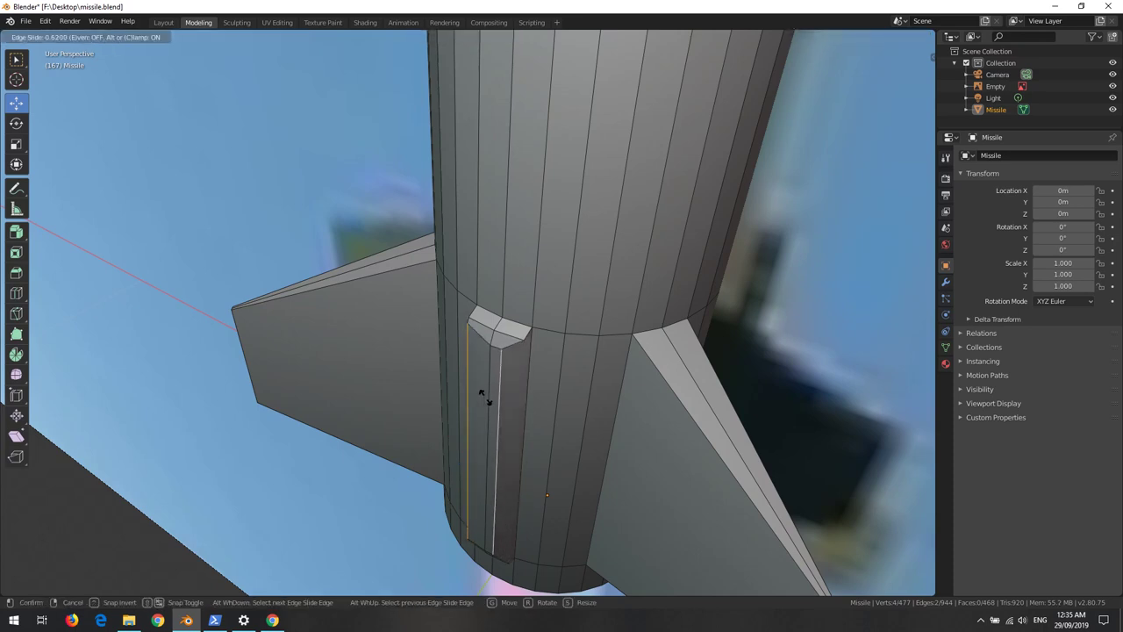
{"action": "left_click", "coordinate": [495, 400]}
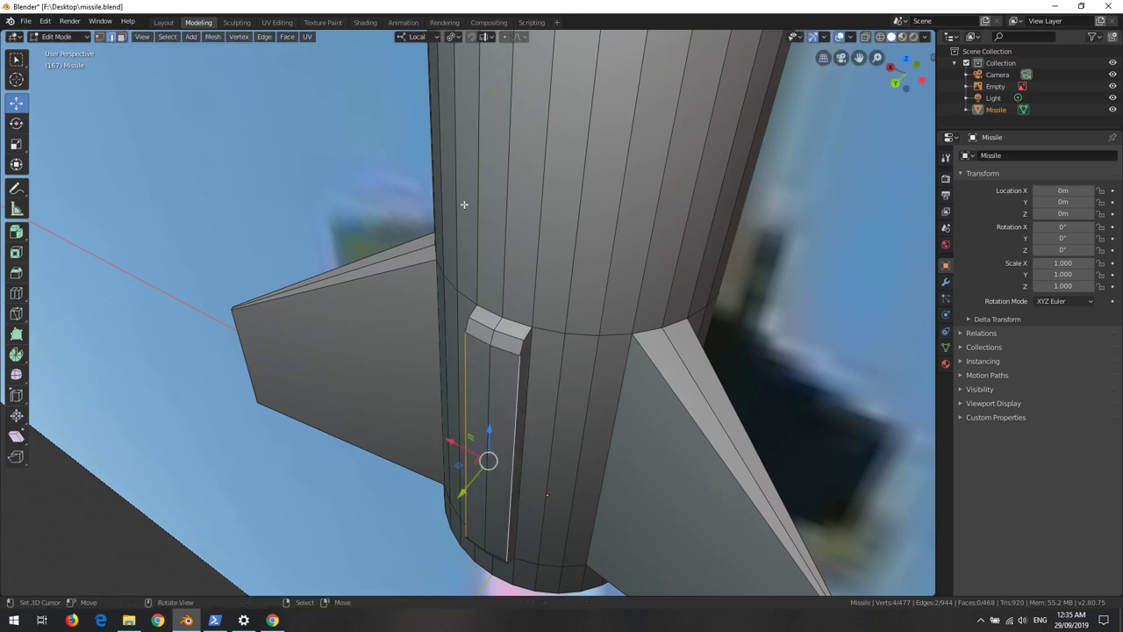
Step: Set the pivot point to Median Point and try edge-sliding the strip's two long edges again
{"action": "left_click", "coordinate": [451, 36]}
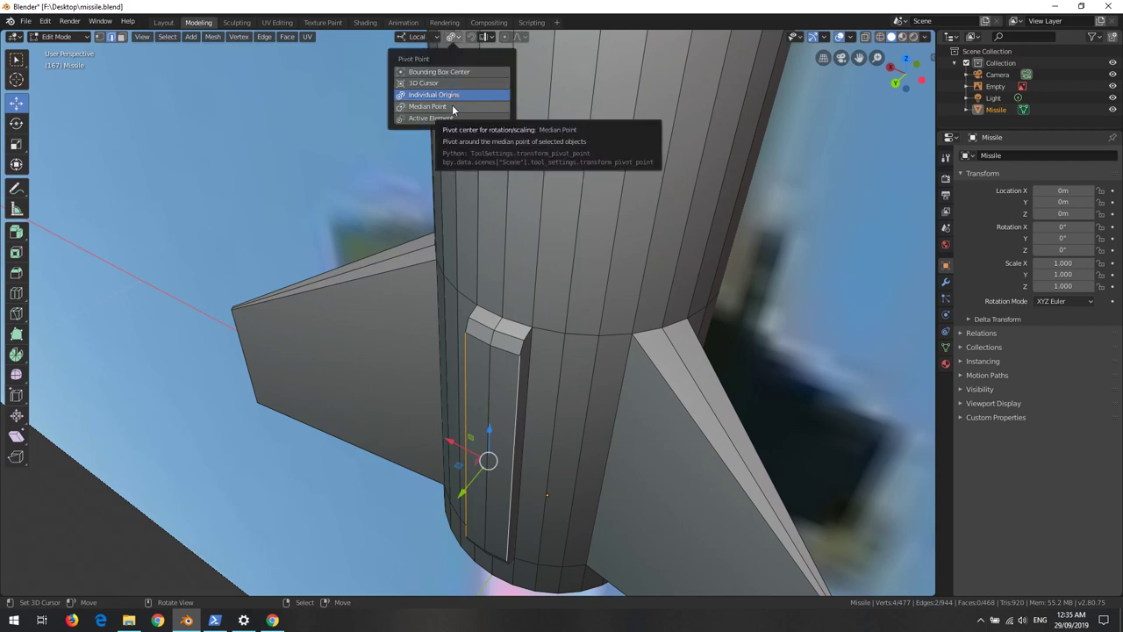
{"action": "left_click", "coordinate": [454, 106]}
{"action": "key", "text": "g"}
{"action": "key", "text": "g"}
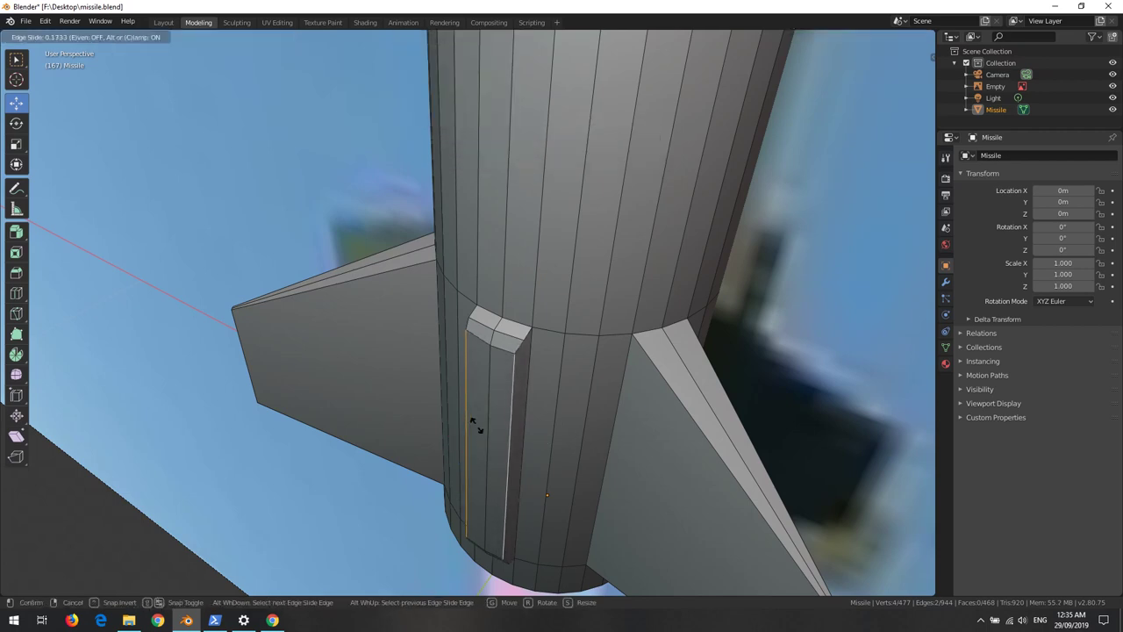
{"action": "left_click", "coordinate": [508, 411]}
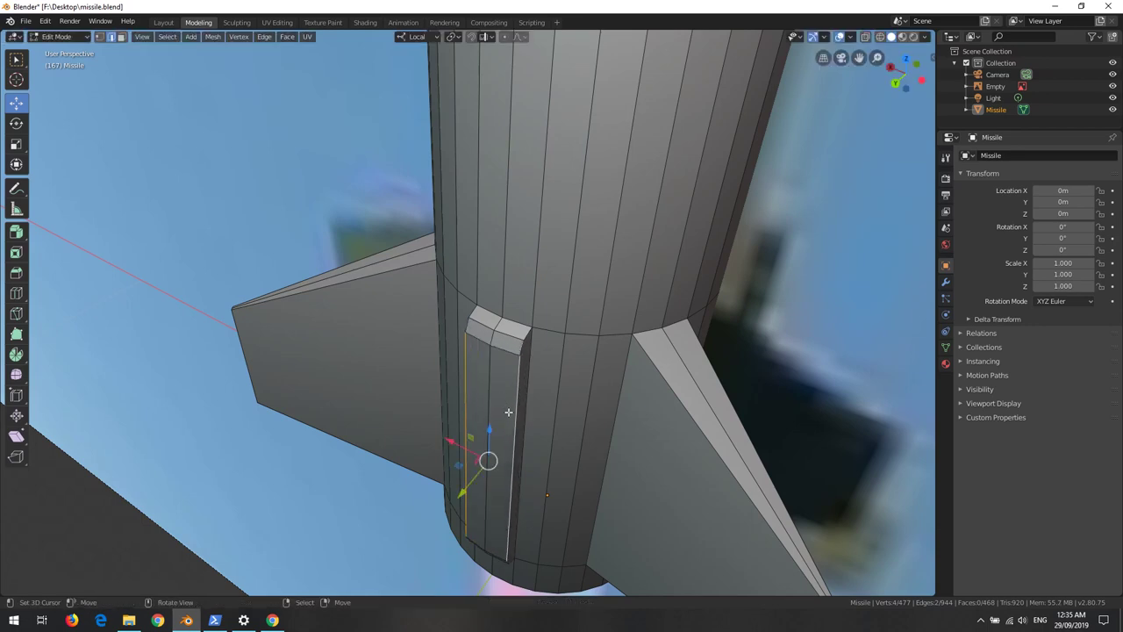
Step: Try edge-sliding the two selected strip edges with the transform orientation set to Normal
{"action": "left_click", "coordinate": [420, 37]}
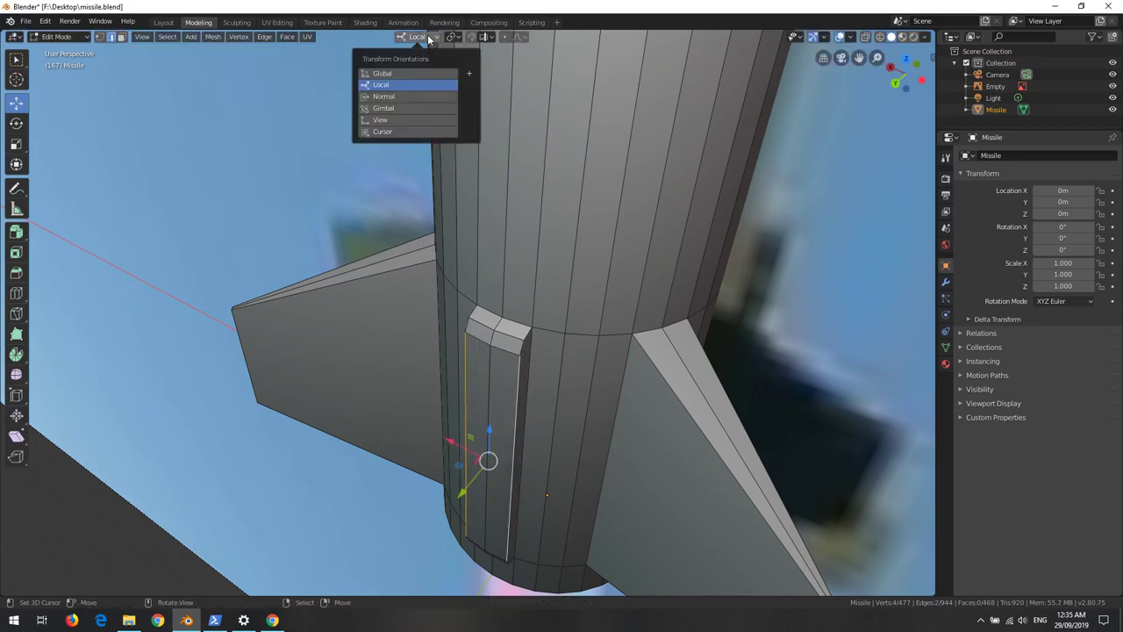
{"action": "left_click", "coordinate": [410, 94]}
{"action": "key", "text": "g"}
{"action": "key", "text": "g"}
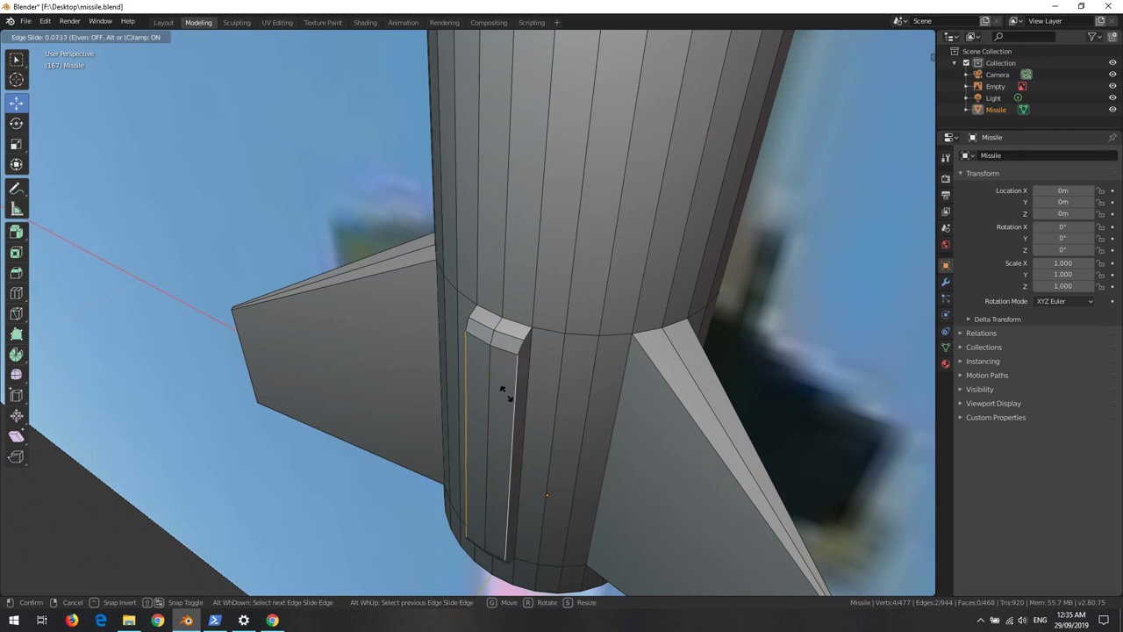
{"action": "left_click", "coordinate": [514, 393]}
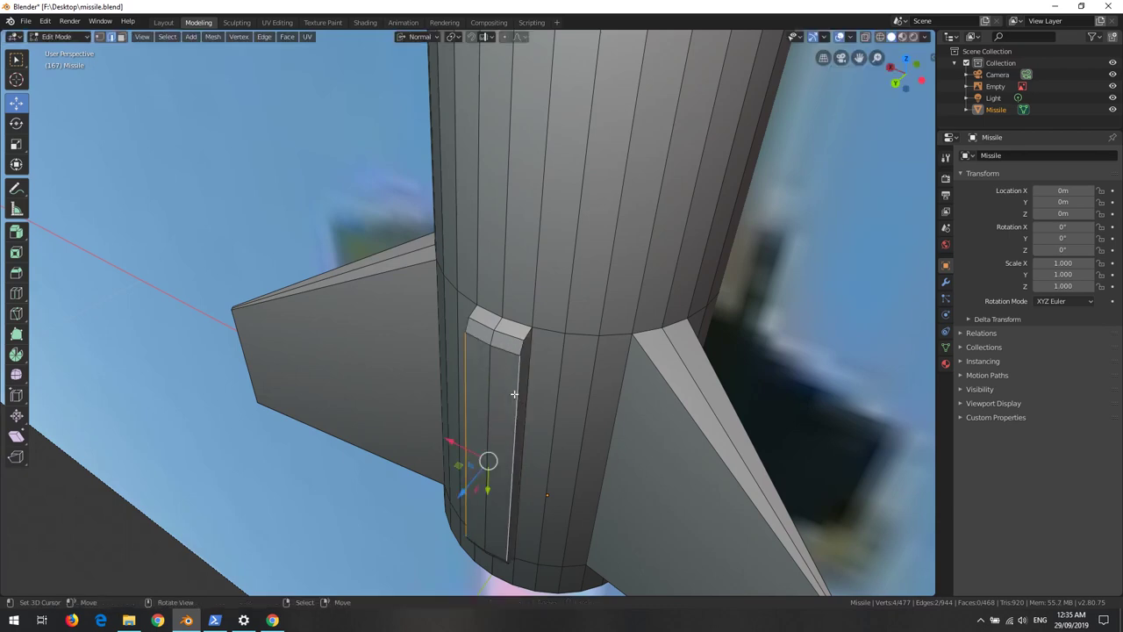
Step: Set the transform orientation to Local and try scaling the back strip's two selected long edges inward along X
{"action": "left_click", "coordinate": [453, 36]}
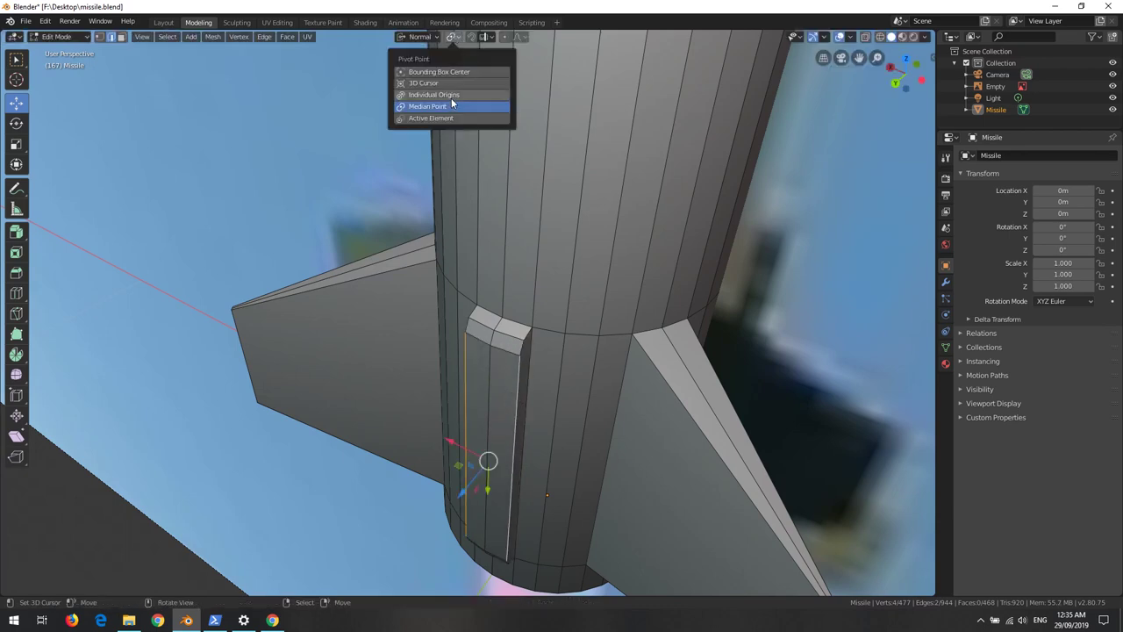
{"action": "left_click", "coordinate": [423, 39]}
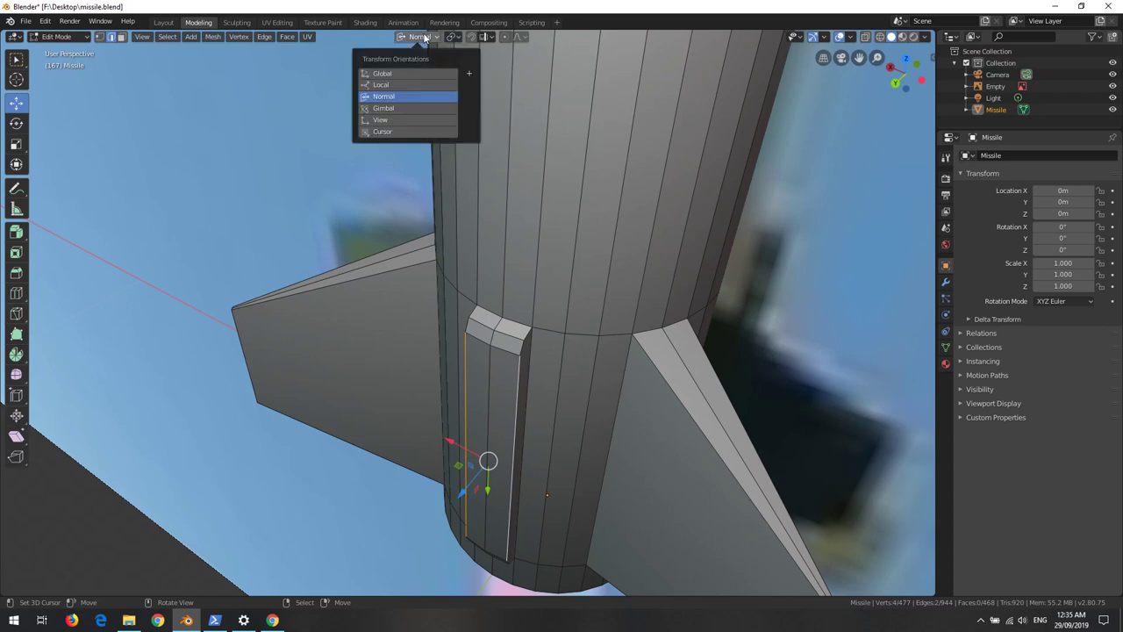
{"action": "left_click", "coordinate": [400, 85]}
{"action": "mouse_move", "coordinate": [507, 401]}
{"action": "middle_mouse_down"}
{"action": "mouse_move", "coordinate": [504, 439]}
{"action": "mouse_move", "coordinate": [517, 406]}
{"action": "middle_mouse_up"}
{"action": "key", "text": "s"}
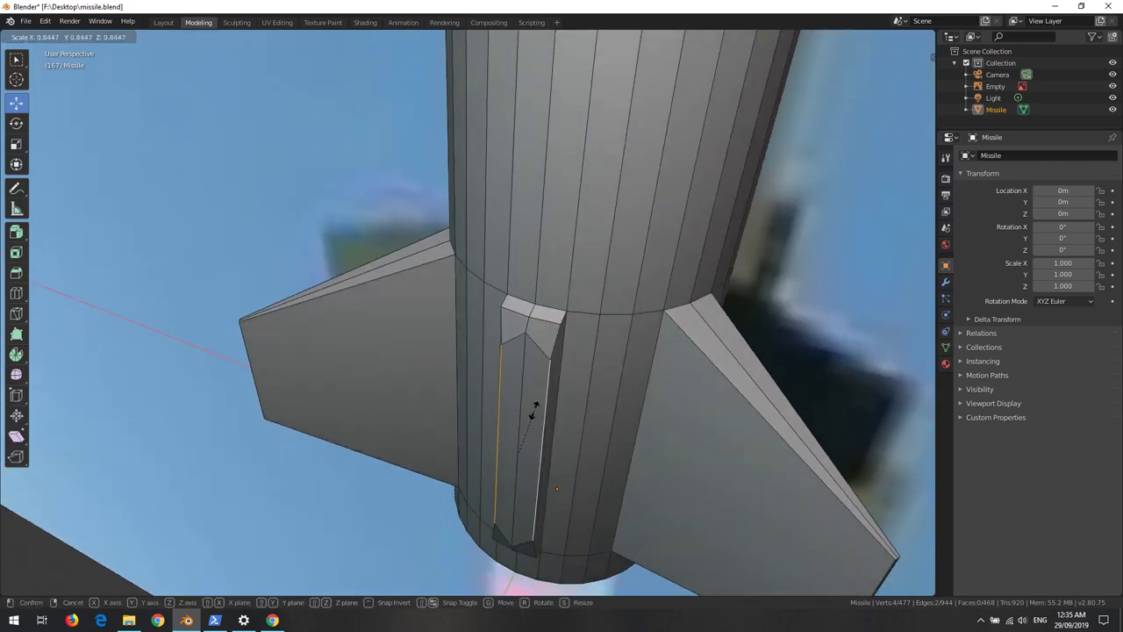
{"action": "key", "text": "x"}
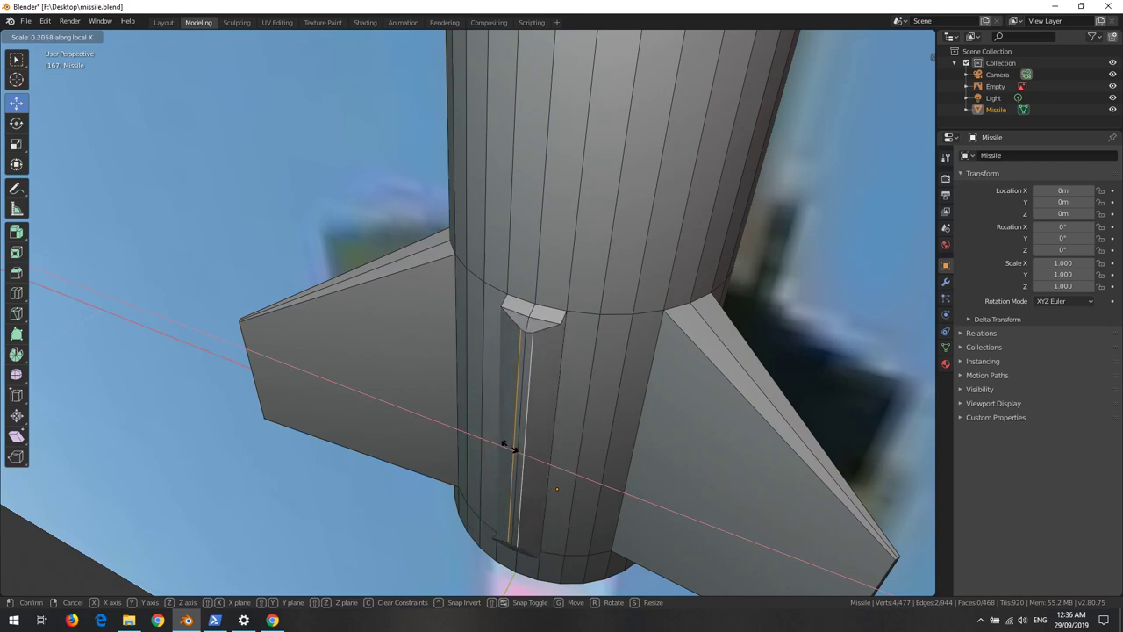
{"action": "left_click", "coordinate": [506, 431]}
Step: Scale the back strip's two long outer edges to 0.5 along local X, working from the top view
{"action": "key", "text": "KP_7"}
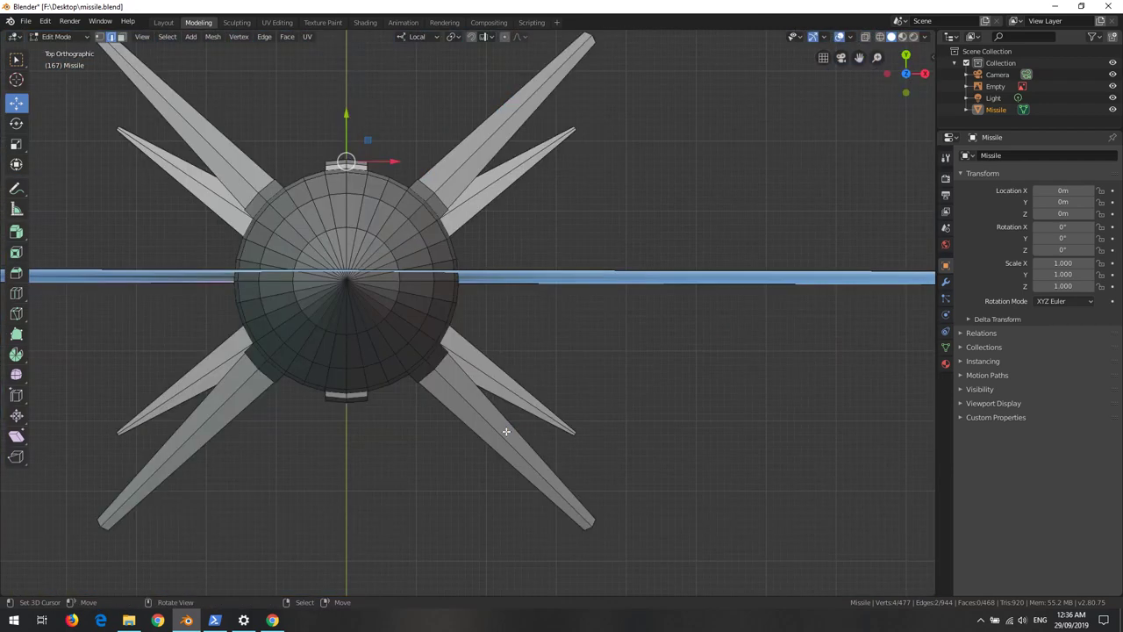
{"action": "middle_click_drag", "start_coordinate": [400, 212], "coordinate": [474, 333], "text": "shift"}
{"action": "scroll", "coordinate": [420, 289], "scroll_direction": "up", "scroll_amount": 3}
{"action": "middle_click_drag", "start_coordinate": [419, 288], "coordinate": [511, 348], "text": "shift"}
{"action": "key", "text": "s"}
{"action": "key", "text": "x"}
{"action": "key", "text": "x"}
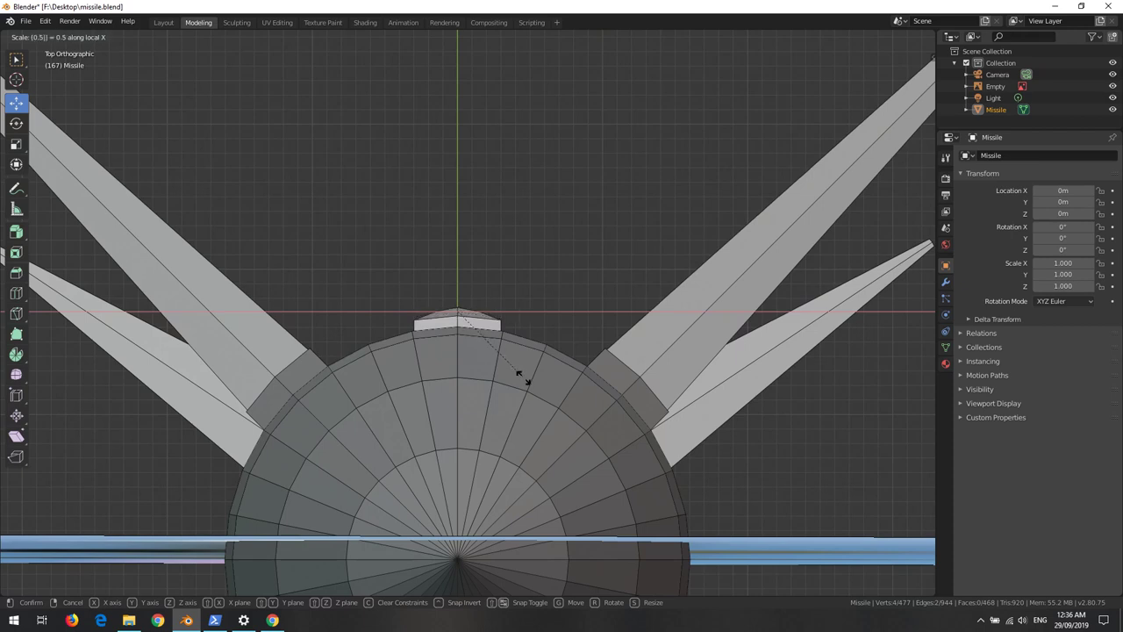
{"action": "key", "text": "Return"}
{"action": "scroll", "coordinate": [576, 372], "scroll_direction": "down", "scroll_amount": 3}
{"action": "middle_click_drag", "start_coordinate": [519, 371], "coordinate": [229, 186]}
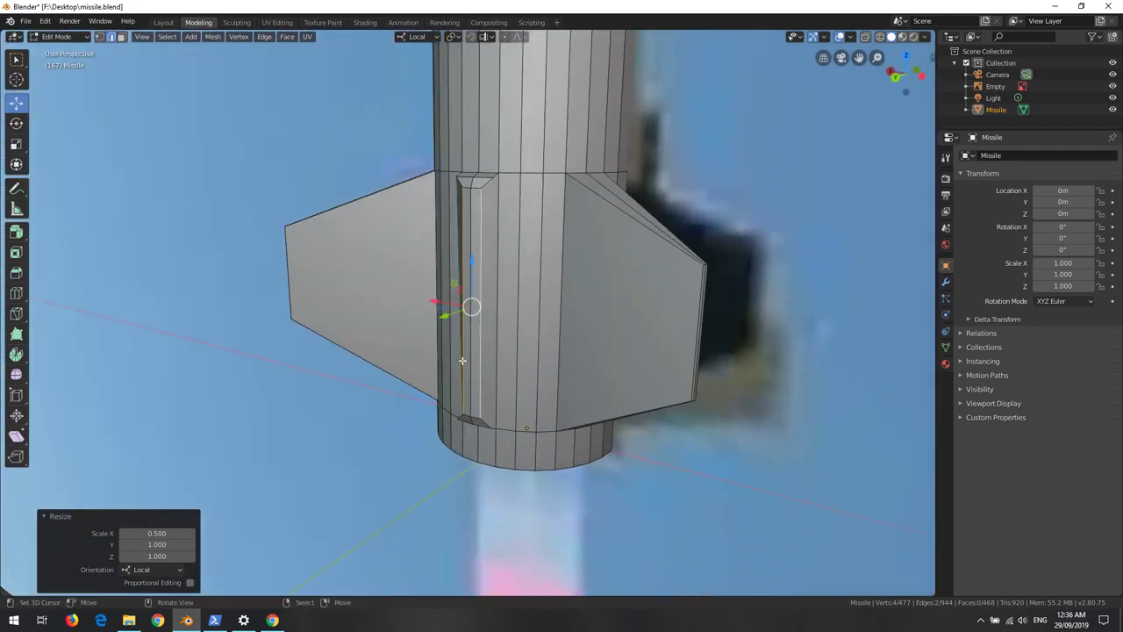
Step: Connect the upper and lower base corner vertices on one side of the back strip with an edge, checking their alignment in wireframe
{"action": "middle_click_drag", "start_coordinate": [462, 360], "coordinate": [485, 222]}
{"action": "scroll", "coordinate": [485, 223], "scroll_direction": "up", "scroll_amount": 1}
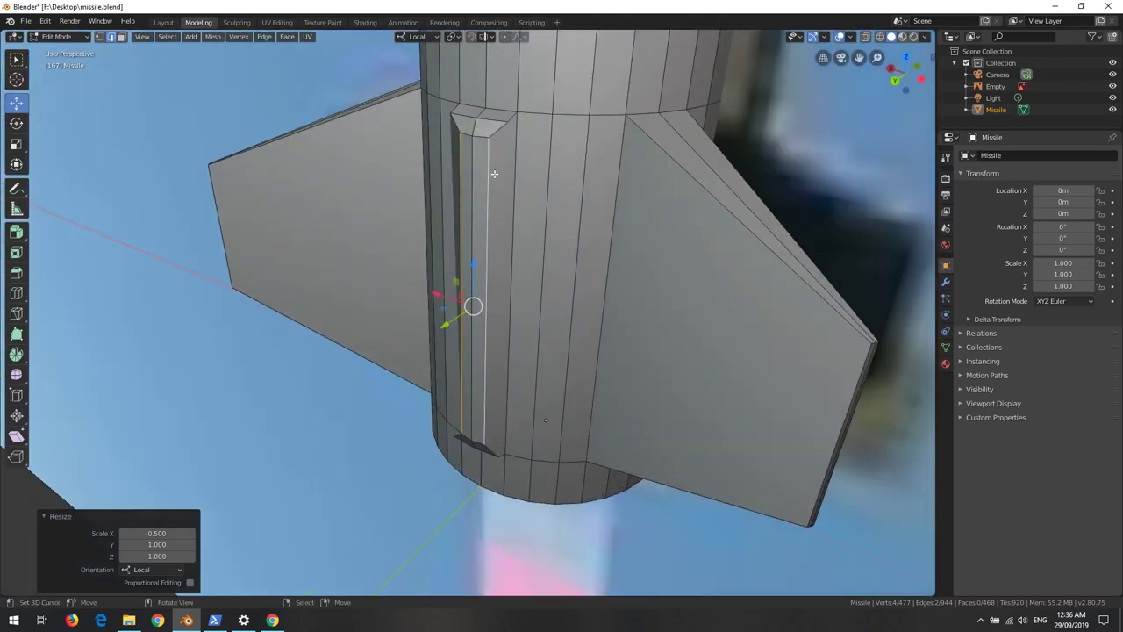
{"action": "left_click", "coordinate": [102, 37]}
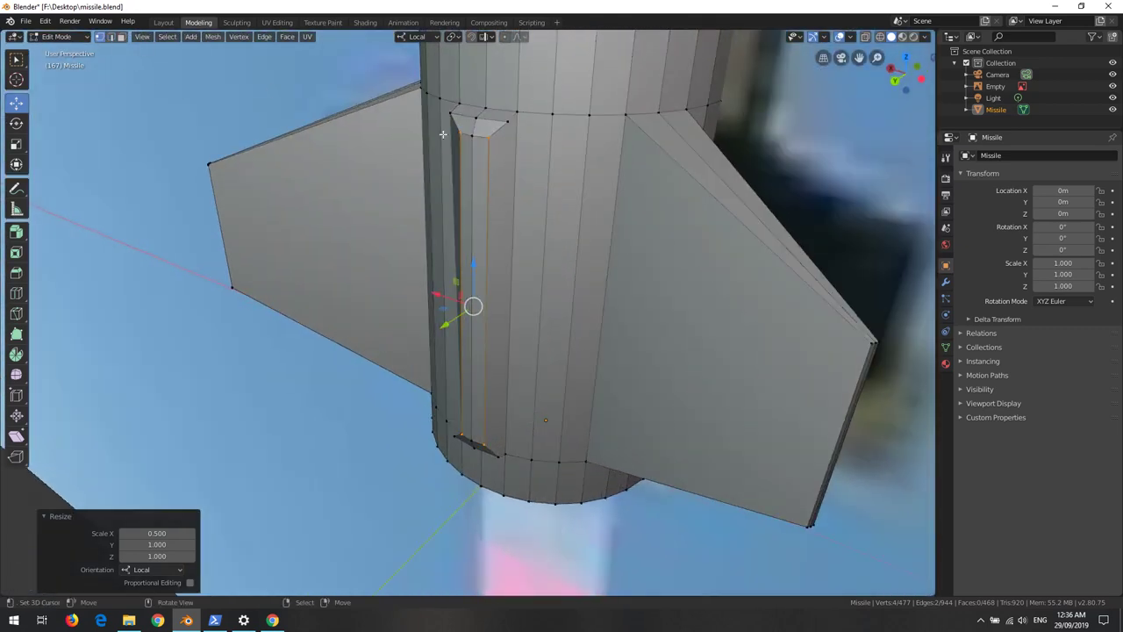
{"action": "left_click", "coordinate": [503, 119]}
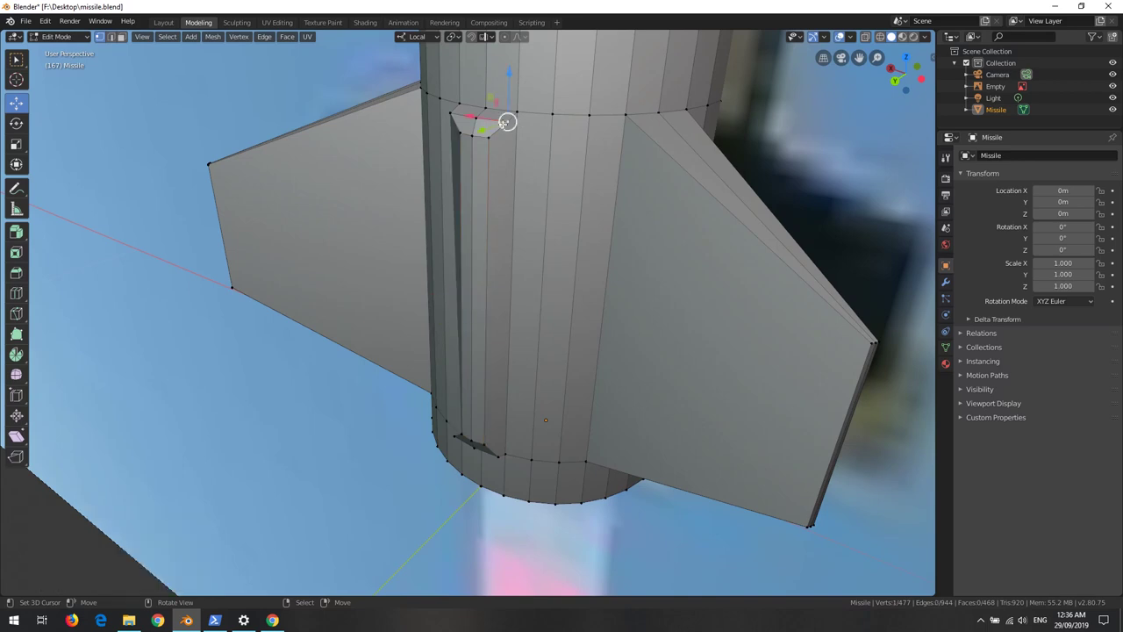
{"action": "left_click", "coordinate": [500, 449], "text": "shift"}
{"action": "left_click", "coordinate": [507, 120], "text": "shift"}
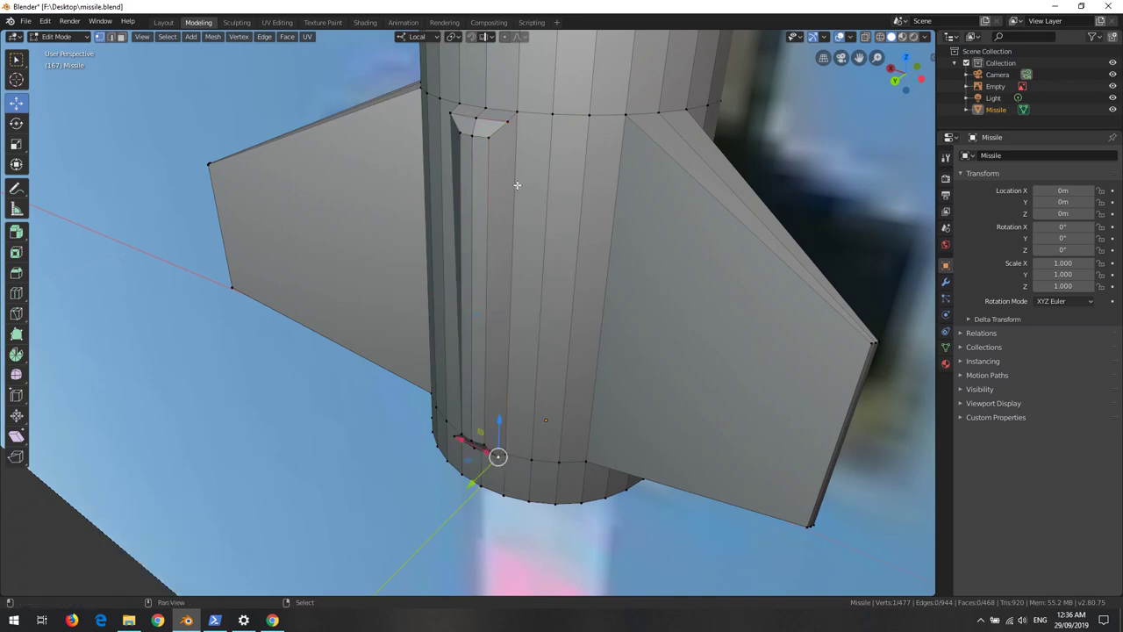
{"action": "middle_click_drag", "start_coordinate": [539, 143], "coordinate": [533, 175]}
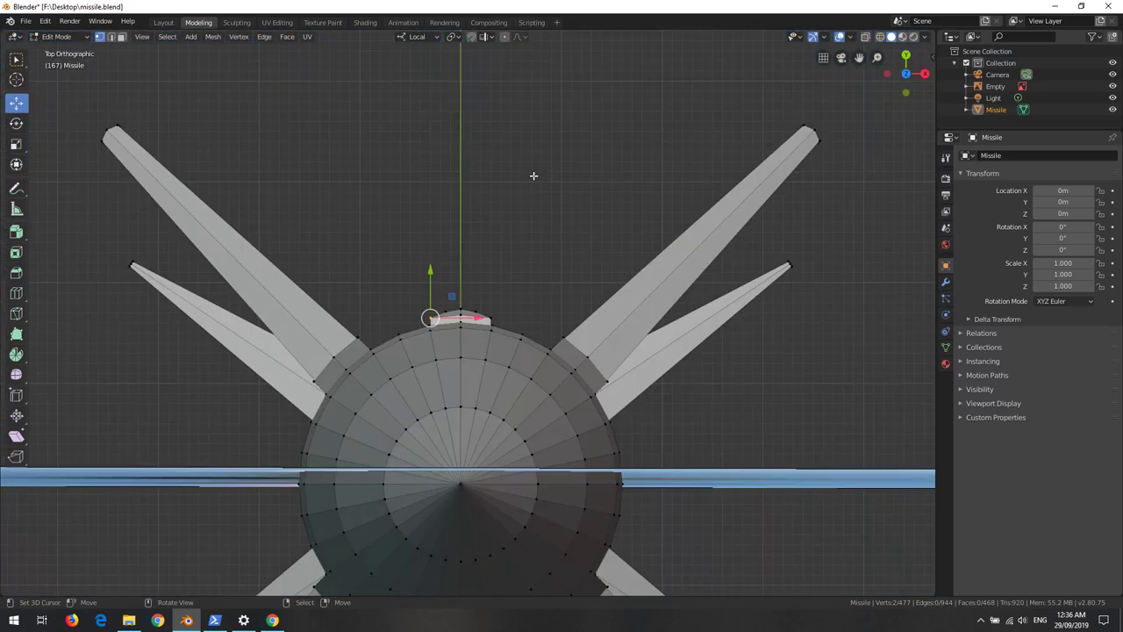
{"action": "scroll", "coordinate": [476, 296], "scroll_direction": "up", "scroll_amount": 5}
{"action": "key", "text": "z"}
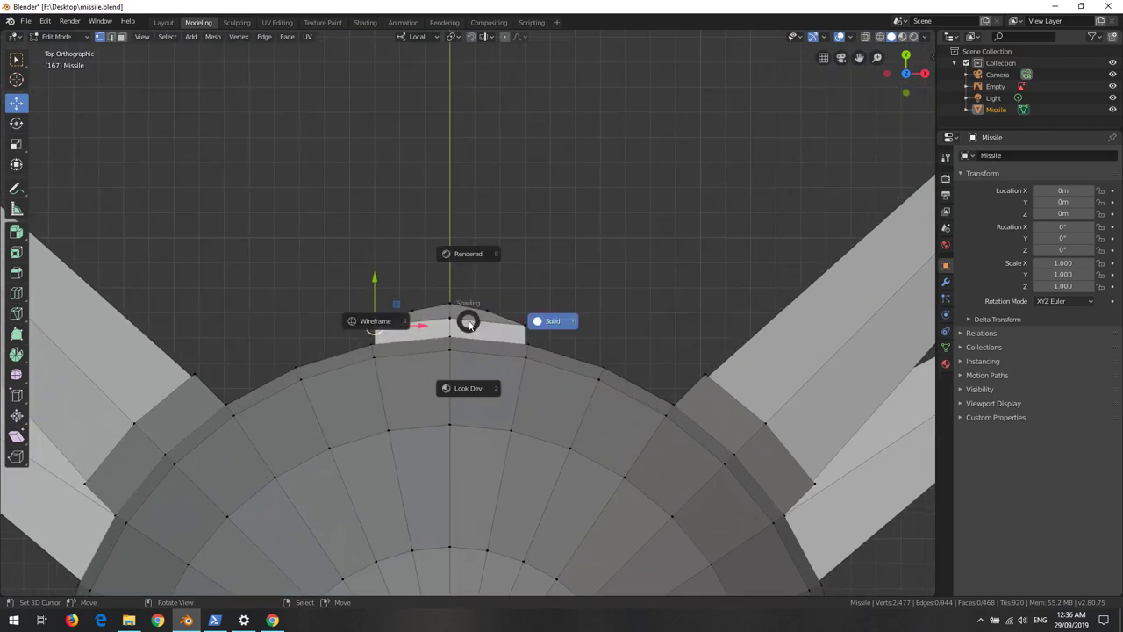
{"action": "left_click", "coordinate": [400, 334]}
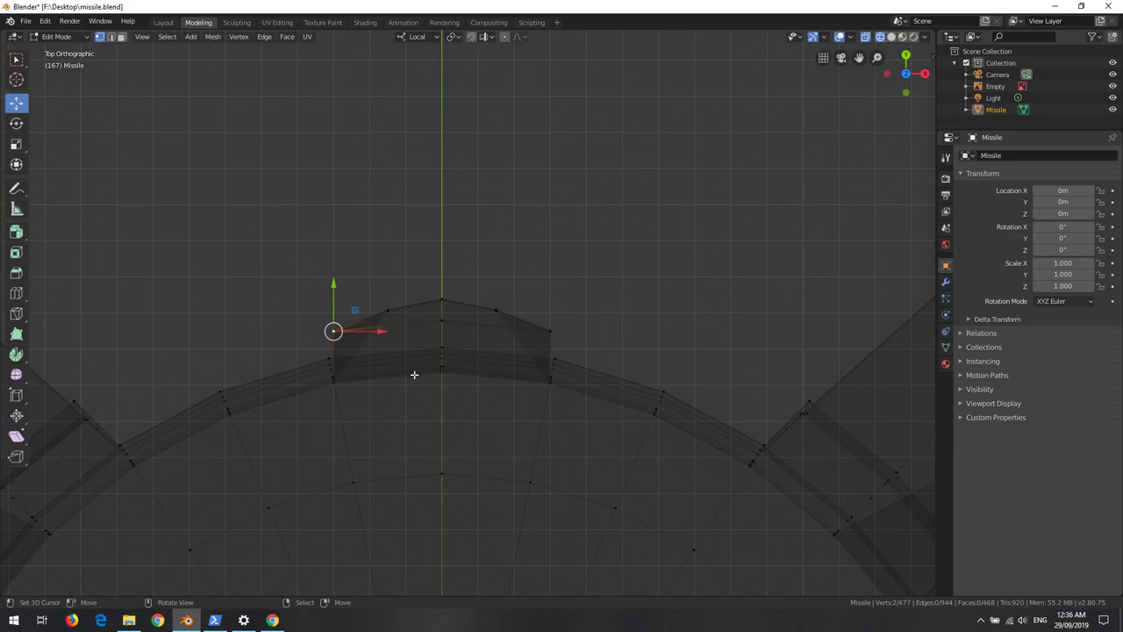
{"action": "key", "text": "z"}
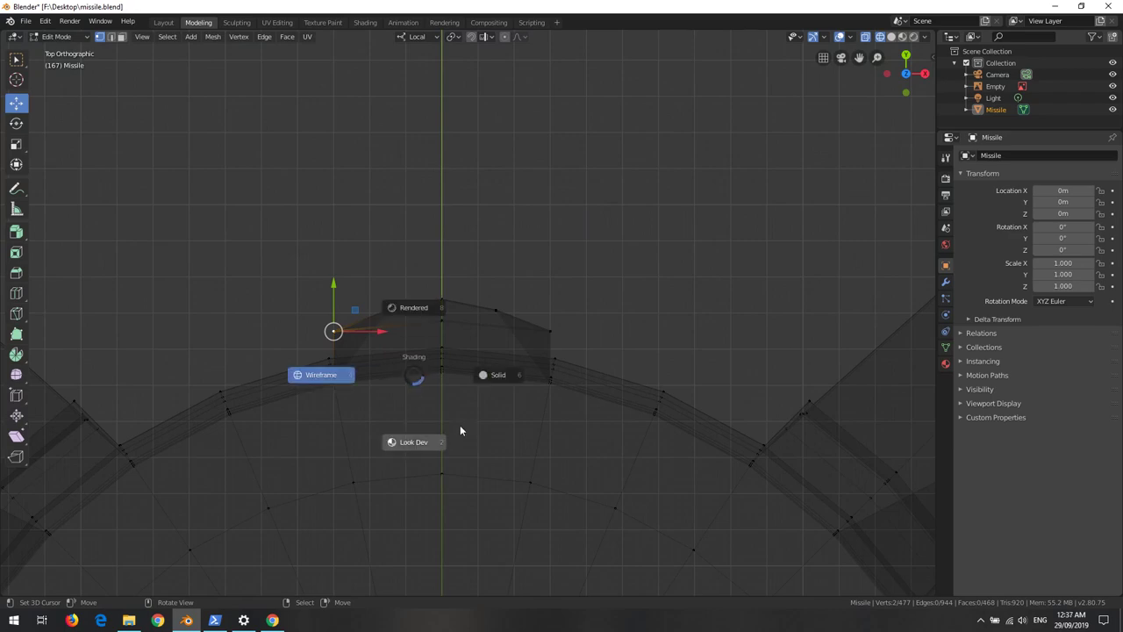
{"action": "left_click", "coordinate": [493, 375]}
{"action": "mouse_move", "coordinate": [493, 374]}
{"action": "middle_mouse_down"}
{"action": "mouse_move", "coordinate": [531, 304]}
{"action": "mouse_move", "coordinate": [509, 303]}
{"action": "mouse_move", "coordinate": [479, 272]}
{"action": "mouse_move", "coordinate": [517, 176]}
{"action": "mouse_move", "coordinate": [599, 165]}
{"action": "mouse_move", "coordinate": [521, 171]}
{"action": "middle_mouse_up"}
{"action": "key", "text": "j"}
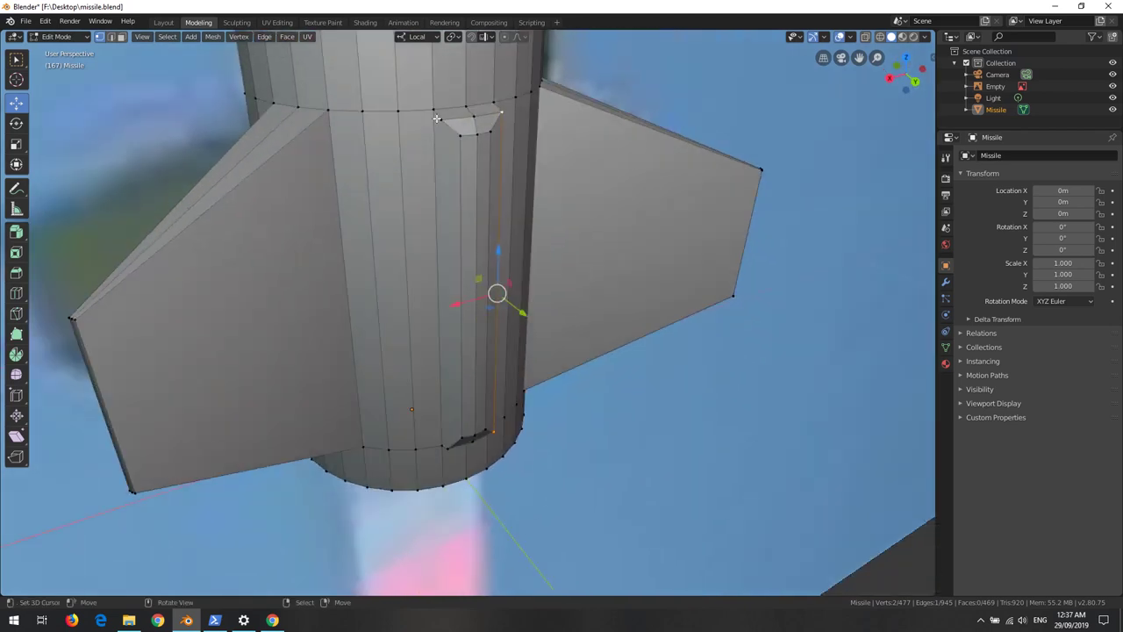
Step: Connect the upper and lower base corner vertices on the opposite side of the back strip with an edge
{"action": "left_click", "coordinate": [445, 121]}
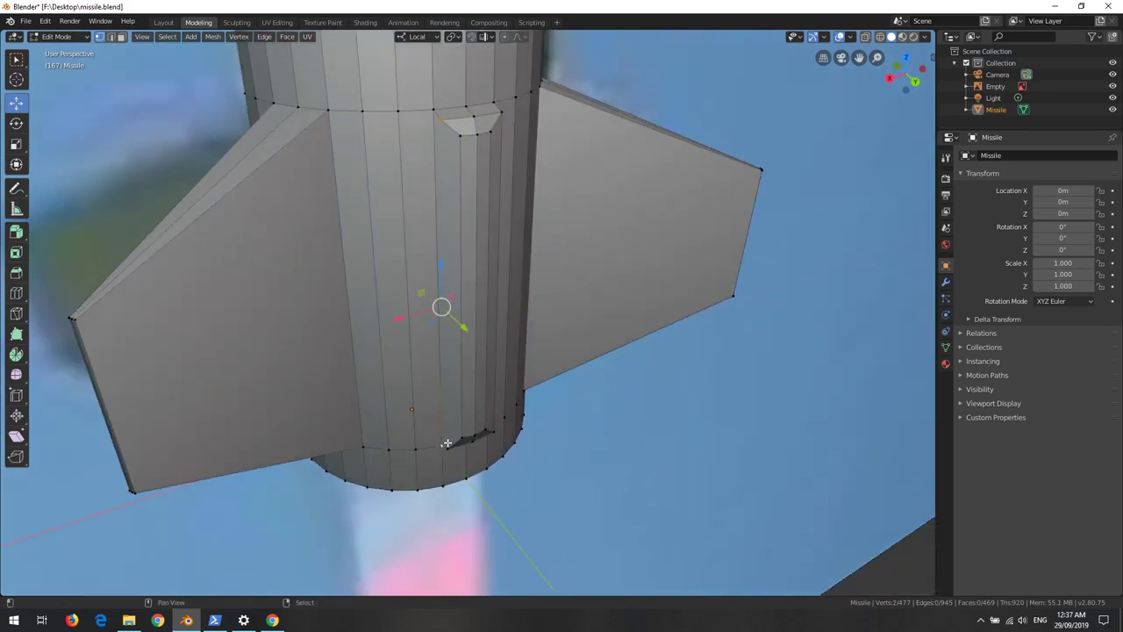
{"action": "middle_click_drag", "start_coordinate": [461, 265], "coordinate": [456, 389]}
{"action": "left_click", "coordinate": [456, 389], "text": "shift"}
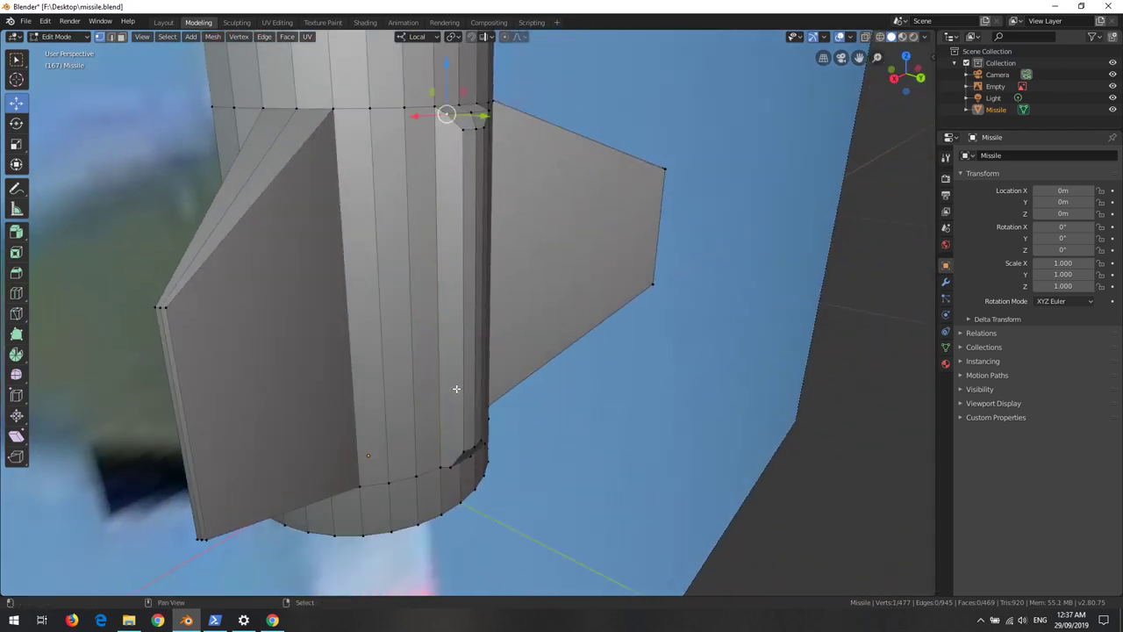
{"action": "key", "text": "j"}
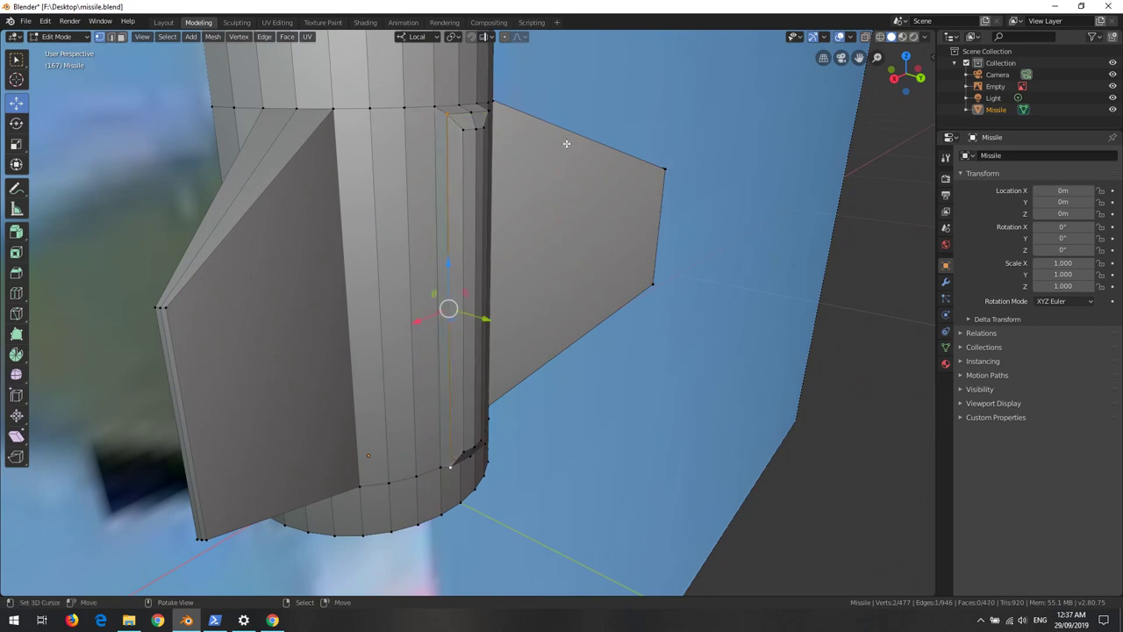
Step: Select the back strip's two new side edges and scale them to about 0.754 along local X from the top view
{"action": "middle_click_drag", "start_coordinate": [567, 143], "coordinate": [507, 136]}
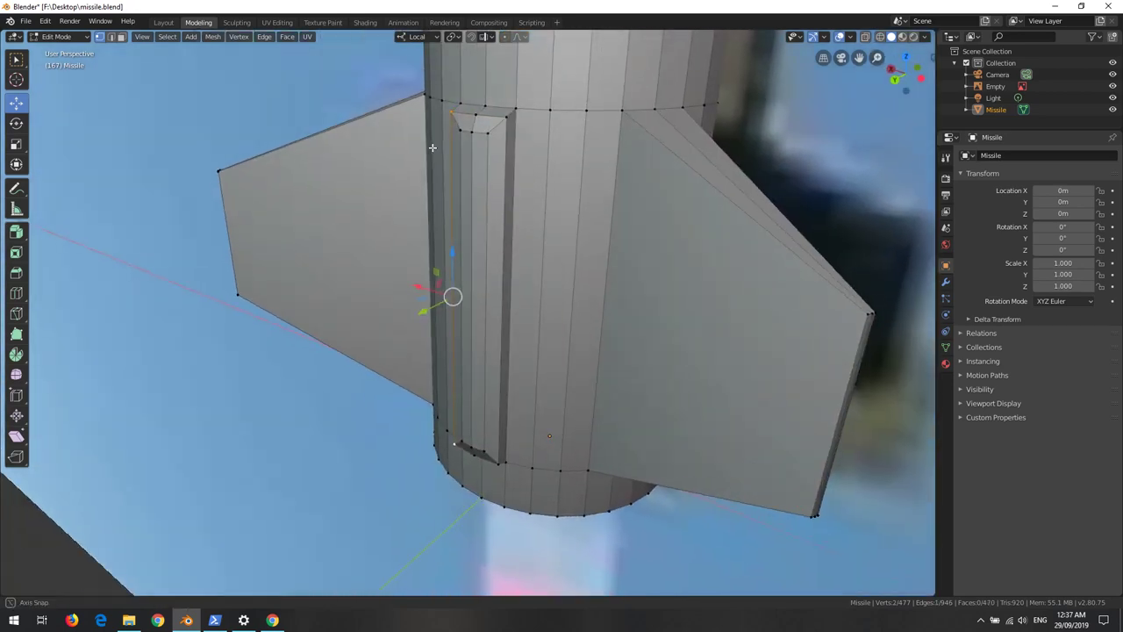
{"action": "left_click", "coordinate": [111, 37]}
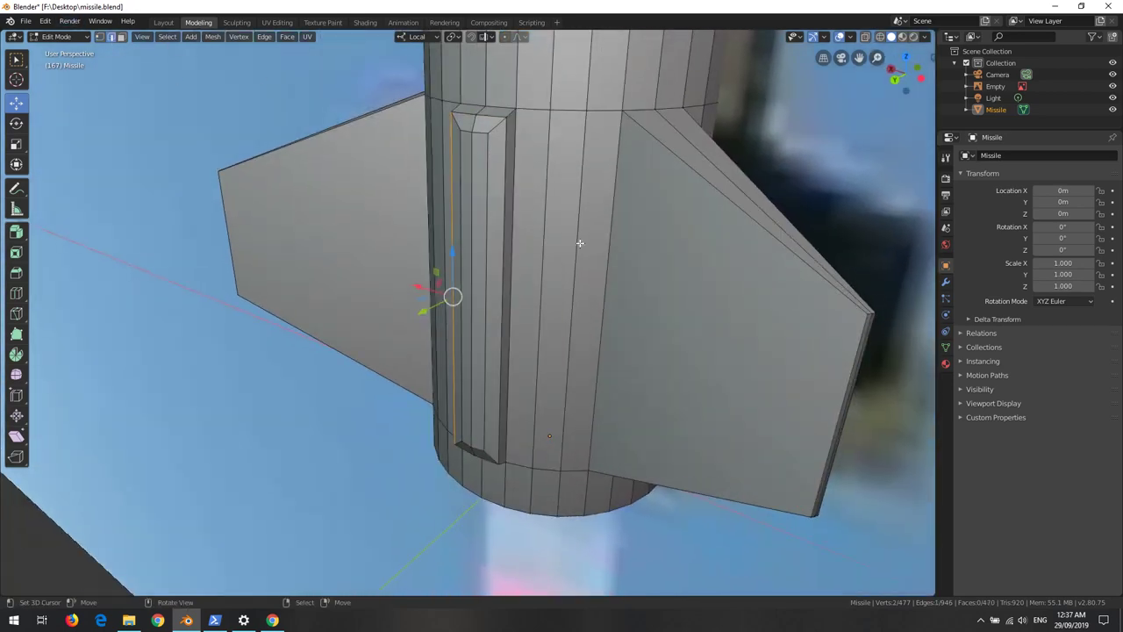
{"action": "left_click", "coordinate": [502, 134]}
{"action": "left_click", "coordinate": [449, 143], "text": "shift"}
{"action": "middle_click_drag", "start_coordinate": [526, 150], "coordinate": [534, 188]}
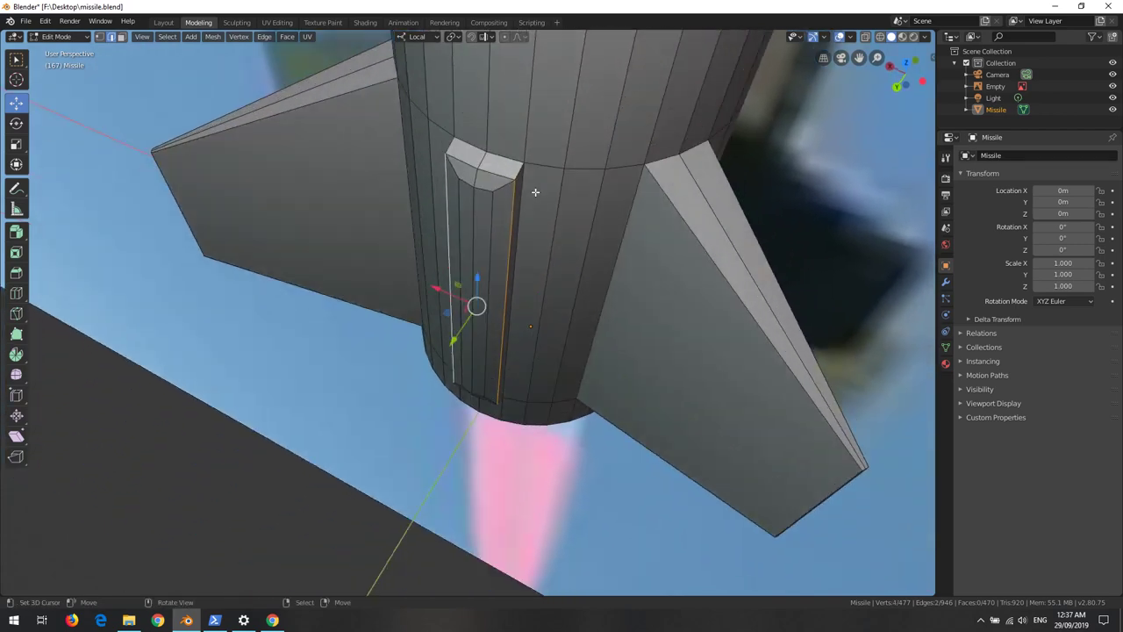
{"action": "key", "text": "KP_7"}
{"action": "scroll", "coordinate": [540, 197], "scroll_direction": "up", "scroll_amount": 3}
{"action": "key", "text": "s"}
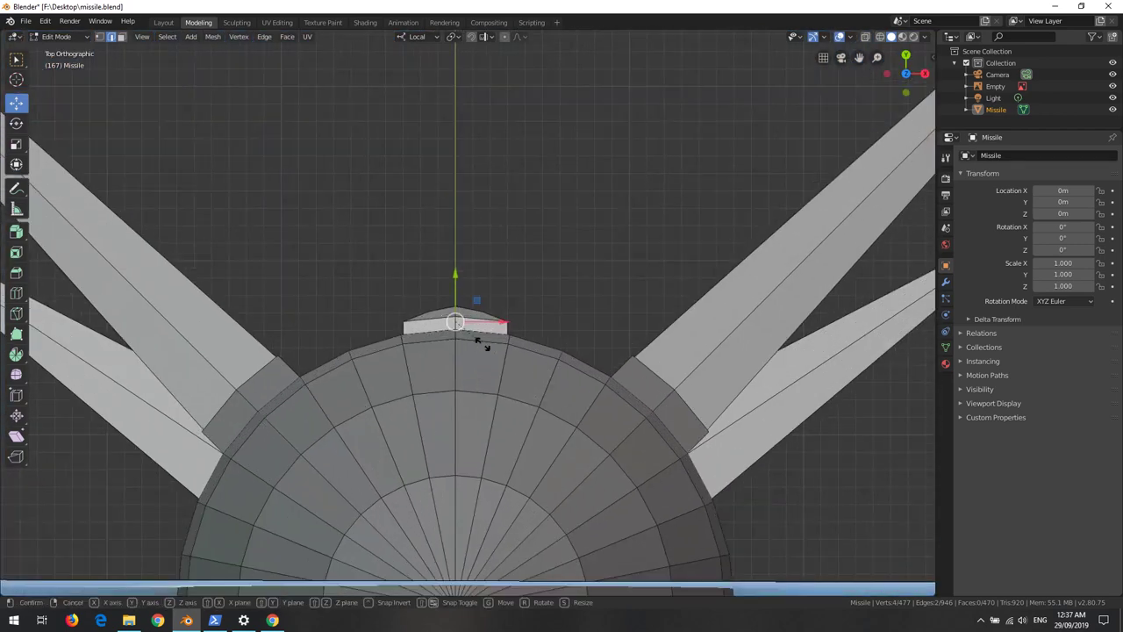
{"action": "key", "text": "x"}
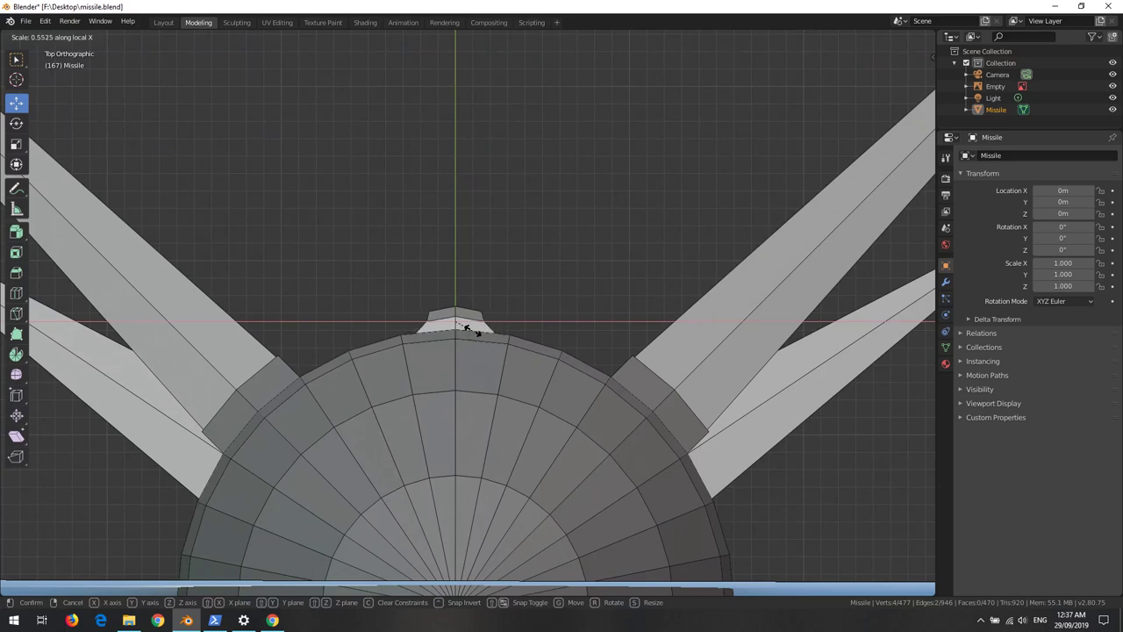
{"action": "left_click", "coordinate": [518, 386]}
Step: Select the front strip's two long outer edges and scale them to 0.5 along local X from the top view
{"action": "middle_click_drag", "start_coordinate": [571, 326], "coordinate": [537, 236]}
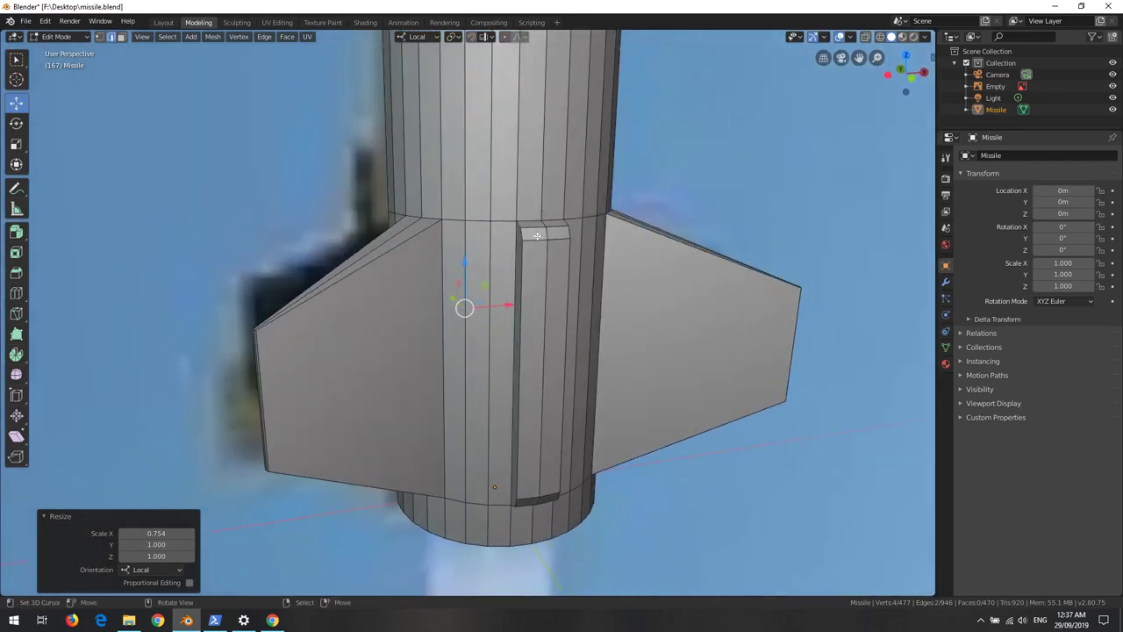
{"action": "left_click", "coordinate": [526, 288]}
{"action": "left_click", "coordinate": [571, 329], "text": "shift"}
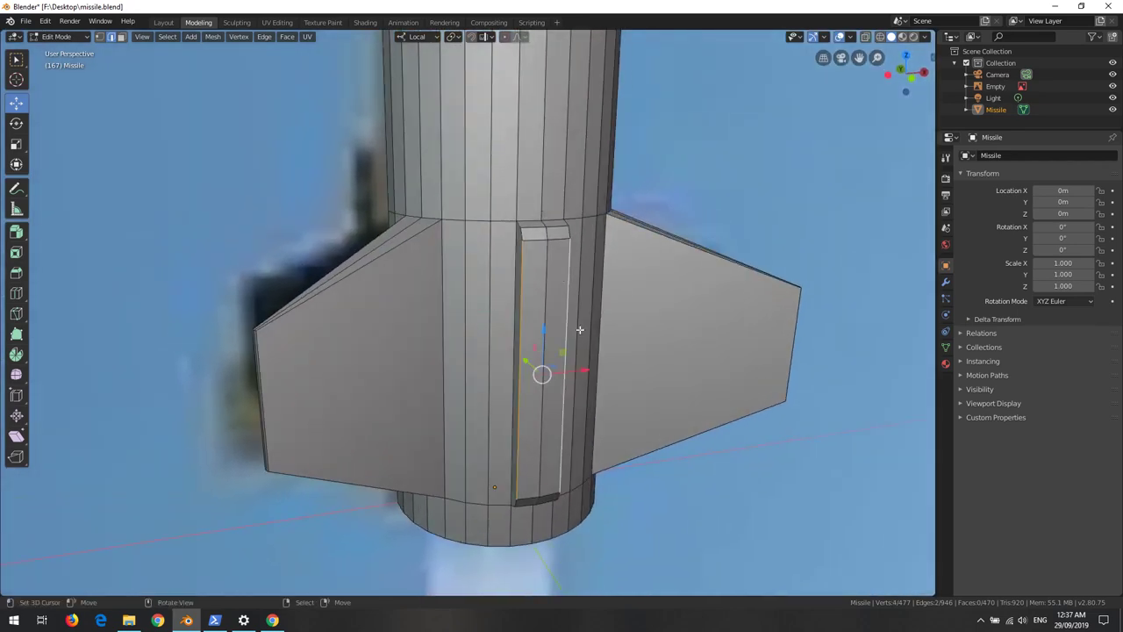
{"action": "key", "text": "KP_7"}
{"action": "scroll", "coordinate": [523, 409], "scroll_direction": "down", "scroll_amount": 4, "text": "shift"}
{"action": "scroll", "coordinate": [500, 321], "scroll_direction": "up", "scroll_amount": 3}
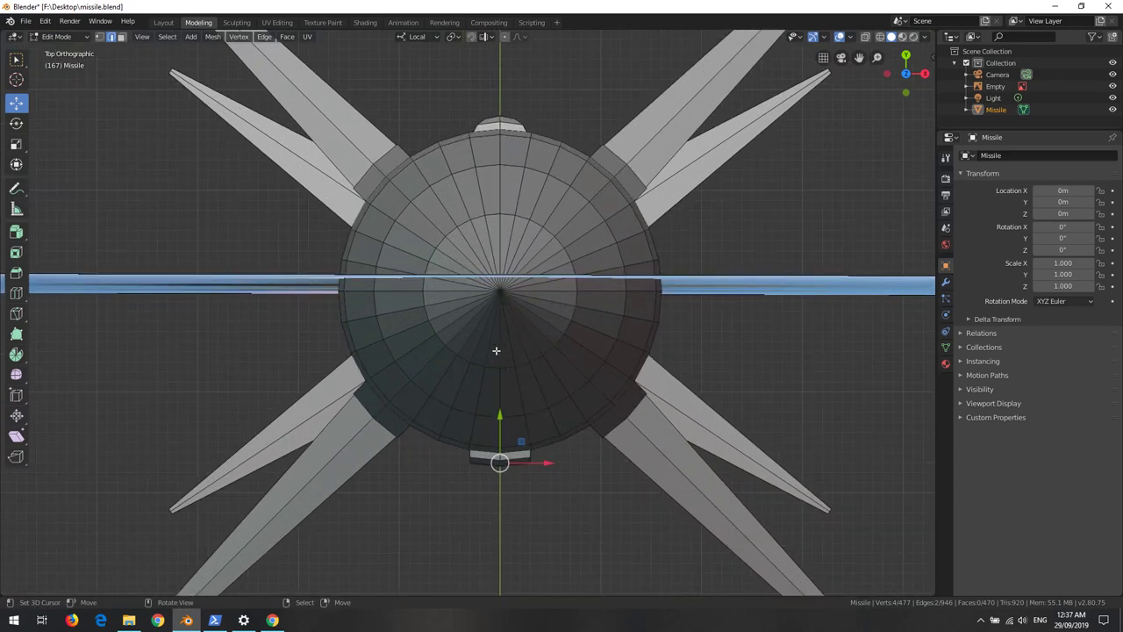
{"action": "key", "text": "s"}
{"action": "key", "text": "x"}
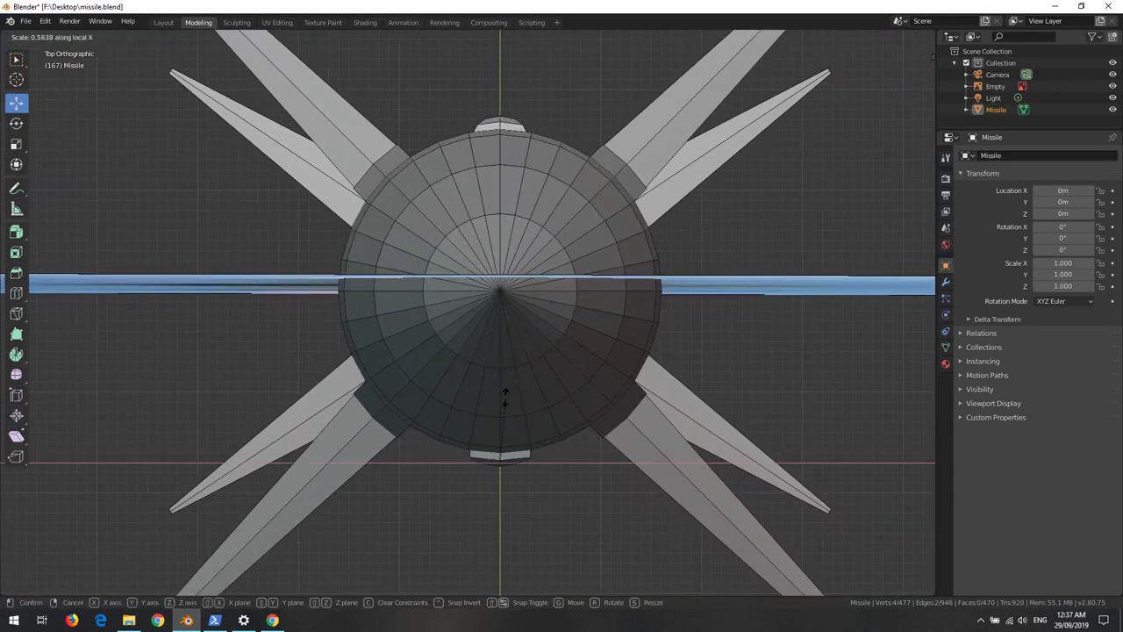
{"action": "type", "text": "0.5"}
{"action": "key", "text": "Return"}
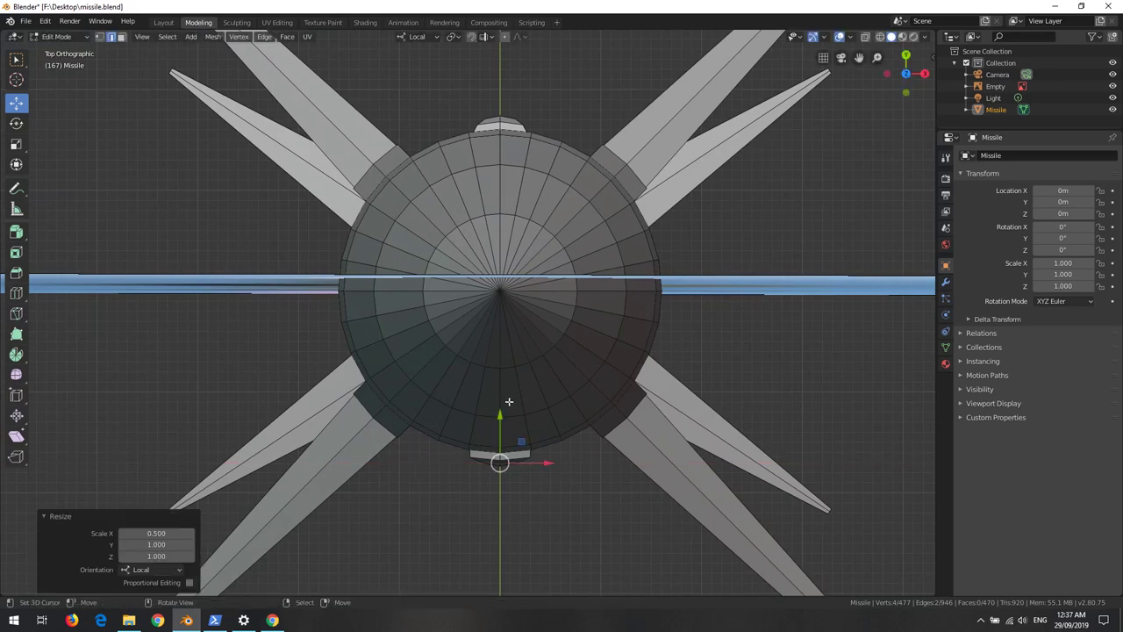
Step: Connect the upper and lower base corner vertices on one side of the front strip with an edge
{"action": "scroll", "coordinate": [509, 401], "scroll_direction": "down", "scroll_amount": 2}
{"action": "scroll", "coordinate": [509, 401], "scroll_direction": "up", "scroll_amount": 2}
{"action": "middle_click_drag", "start_coordinate": [587, 223], "coordinate": [446, 387], "text": "shift"}
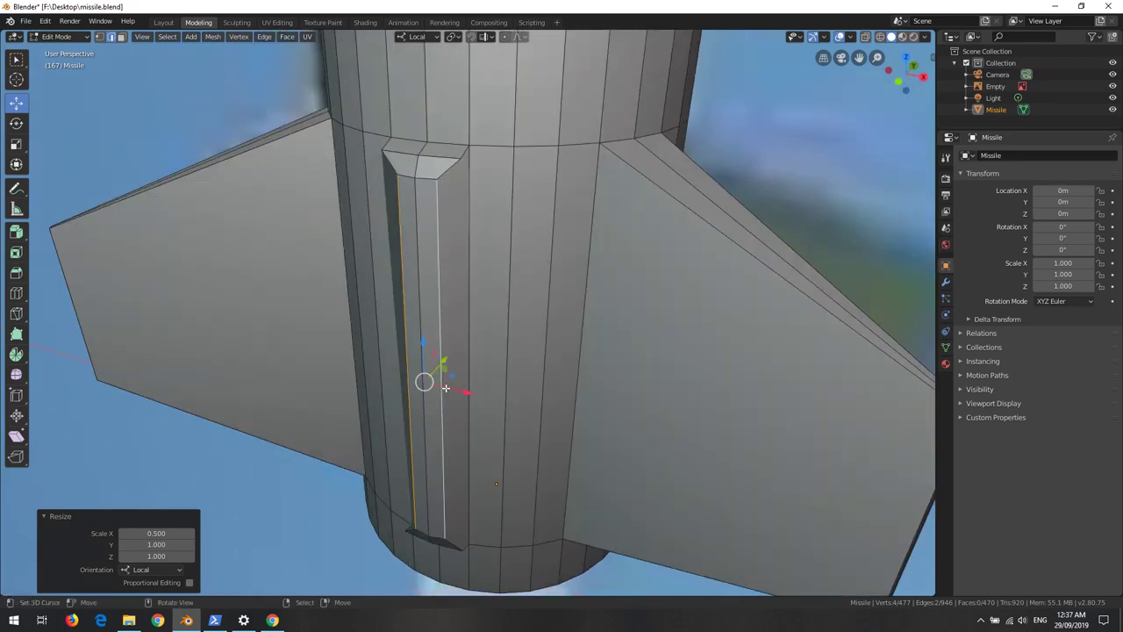
{"action": "left_click", "coordinate": [100, 37]}
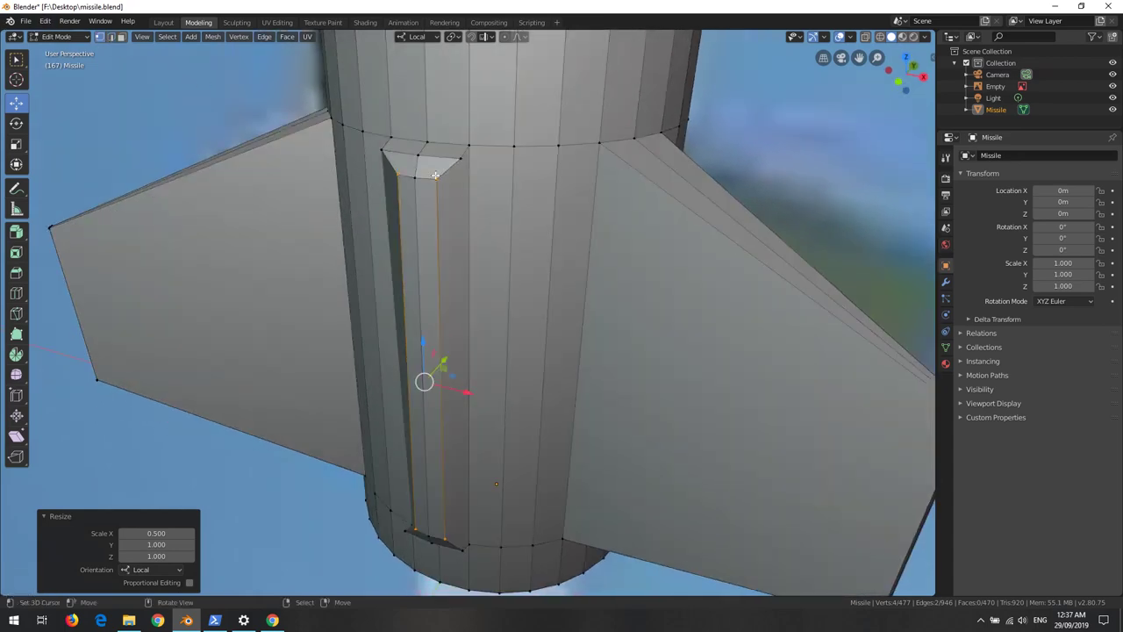
{"action": "right_click", "coordinate": [460, 158]}
{"action": "middle_click_drag", "start_coordinate": [479, 378], "coordinate": [480, 264], "text": "shift"}
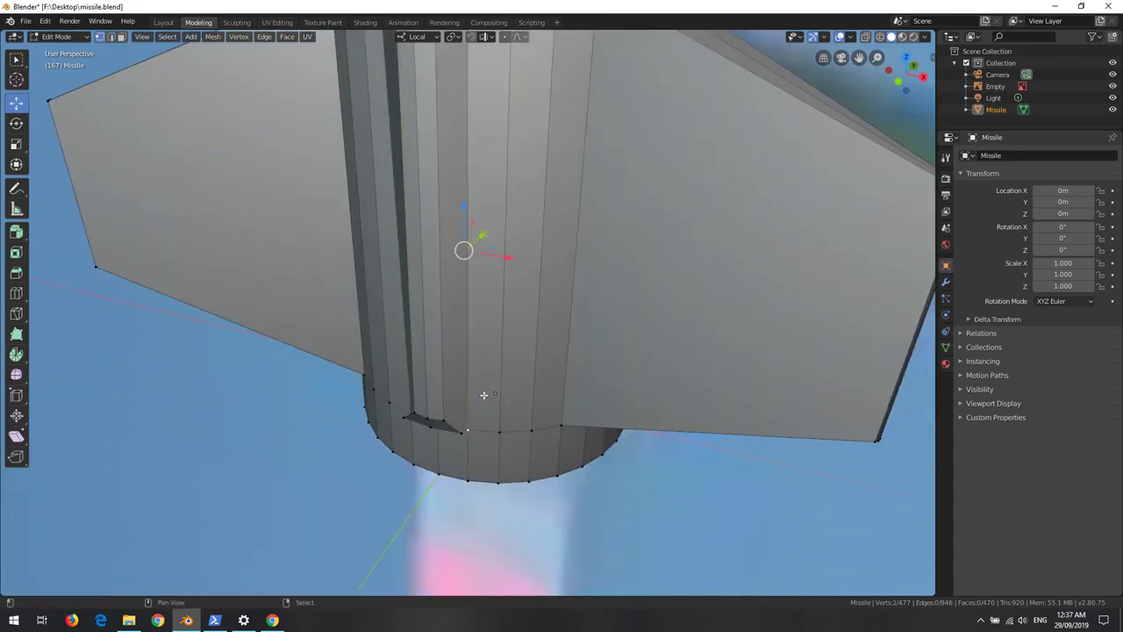
{"action": "middle_click_drag", "start_coordinate": [461, 427], "coordinate": [457, 206]}
{"action": "key", "text": "f"}
Step: Connect the upper and lower base corner vertices on the opposite side of the front strip with an edge
{"action": "middle_click_drag", "start_coordinate": [477, 307], "coordinate": [485, 251]}
{"action": "left_click", "coordinate": [524, 185]}
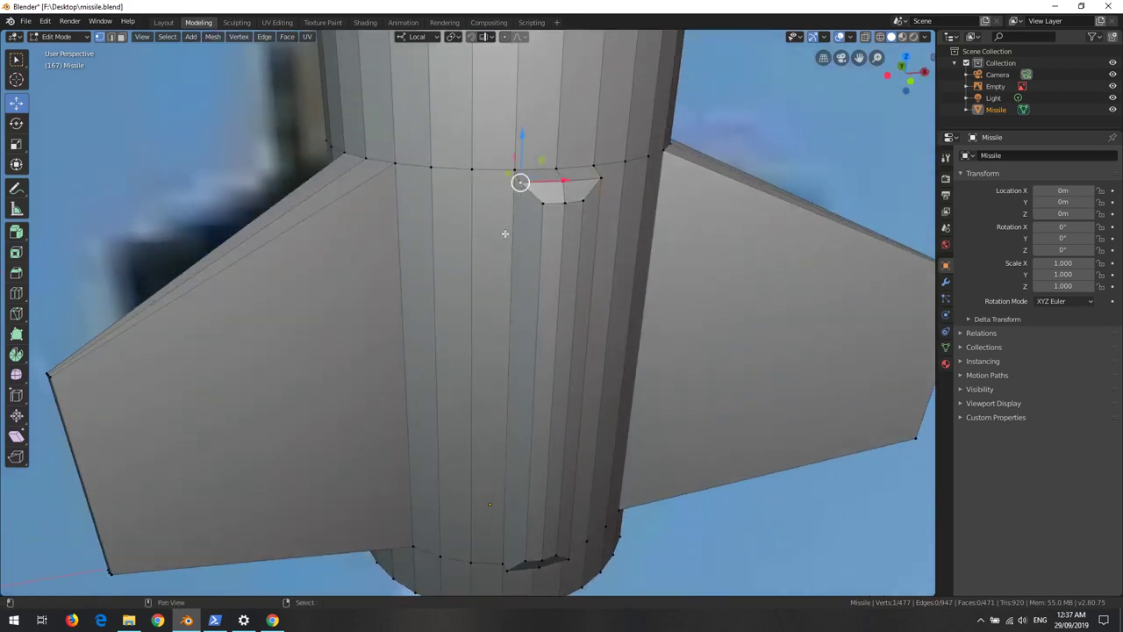
{"action": "left_click", "coordinate": [504, 562]}
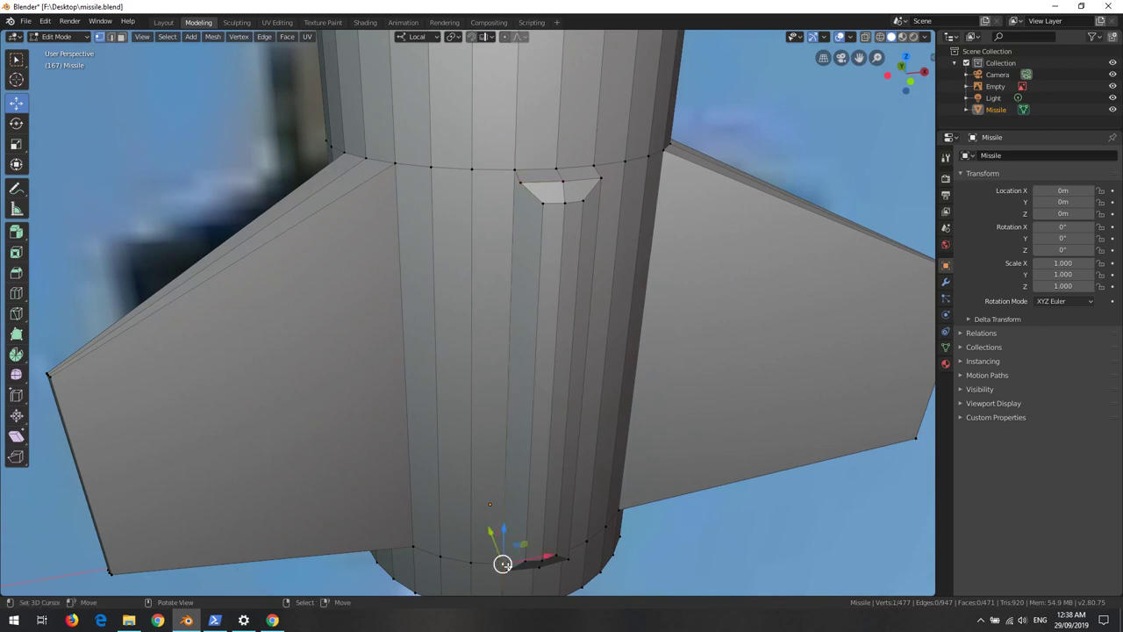
{"action": "left_click", "coordinate": [524, 186], "text": "shift"}
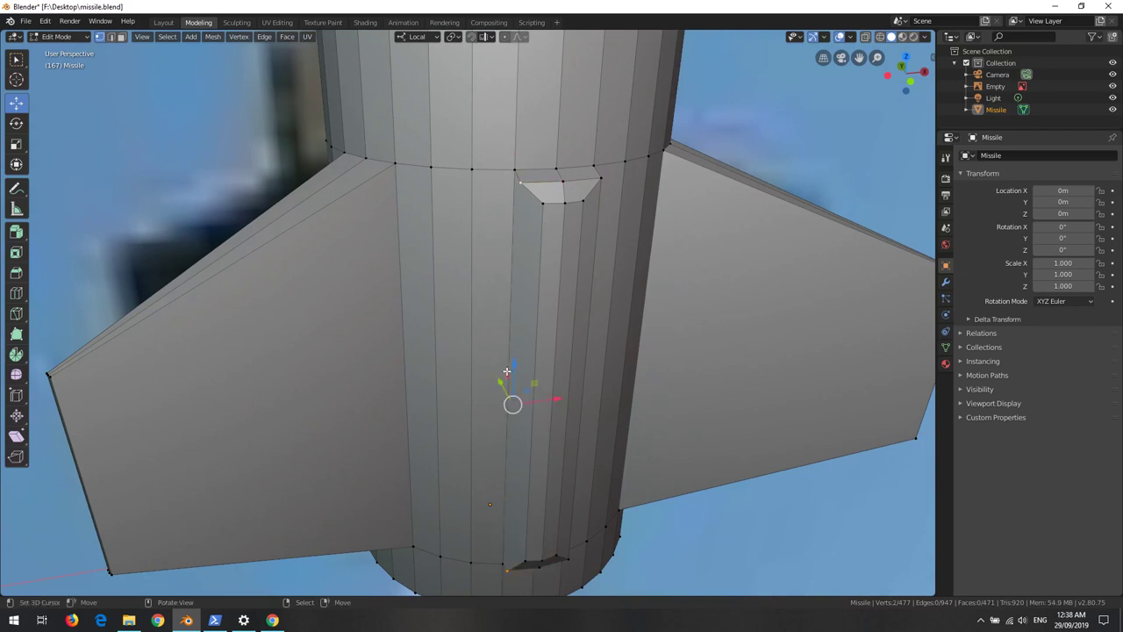
{"action": "key", "text": "j"}
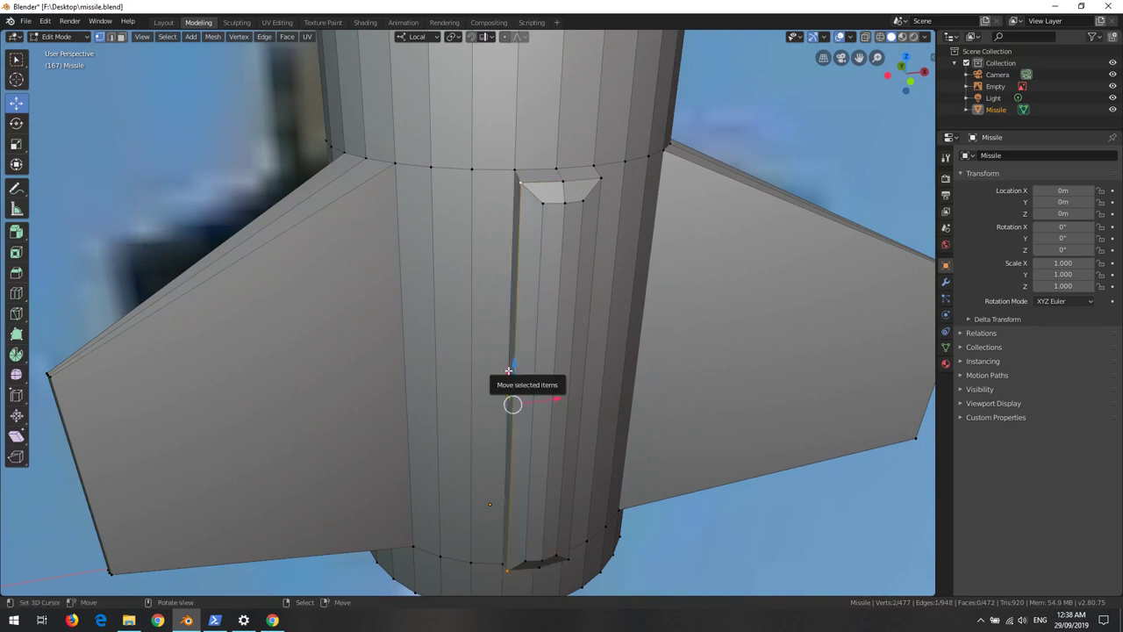
Step: Select the front strip's two new side edges and scale them to 0.75 along local X from the top view
{"action": "left_click", "coordinate": [111, 37]}
{"action": "left_click", "coordinate": [592, 219], "text": "shift"}
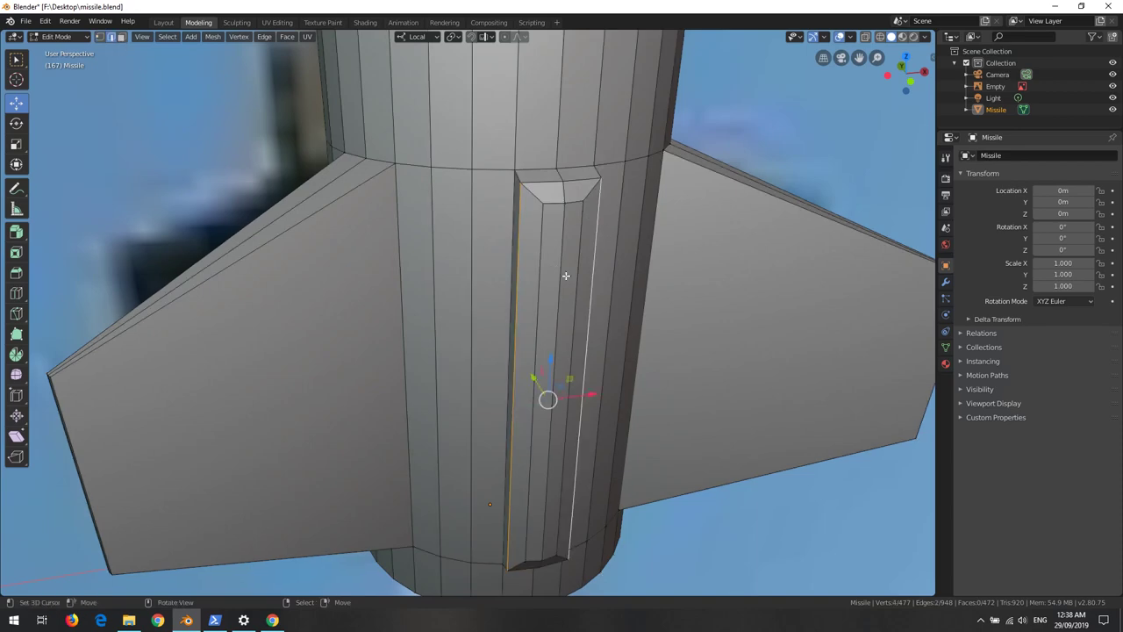
{"action": "key", "text": "KP_7"}
{"action": "scroll", "coordinate": [521, 431], "scroll_direction": "up", "scroll_amount": 4}
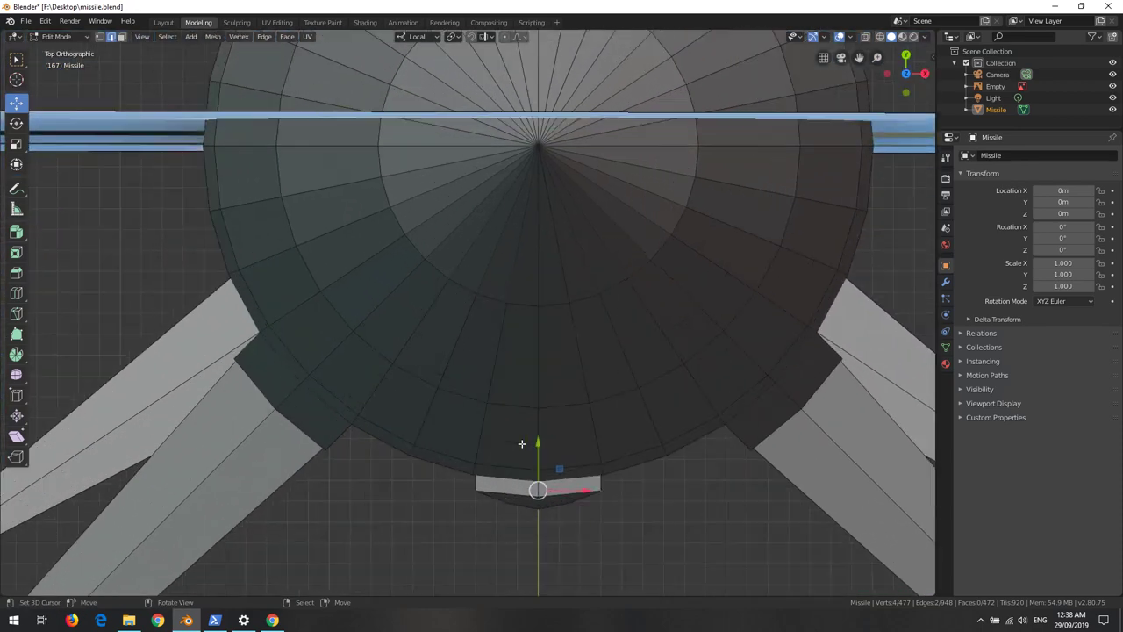
{"action": "key", "text": "s"}
{"action": "key", "text": "x"}
{"action": "key", "text": "x"}
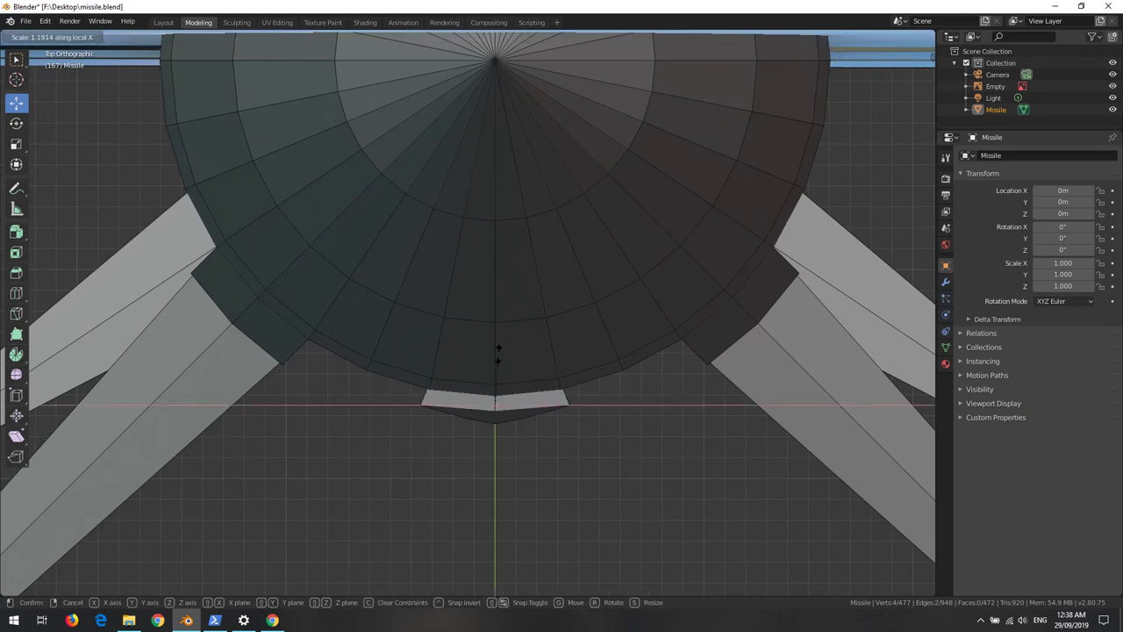
{"action": "left_click", "coordinate": [528, 441]}
{"action": "scroll", "coordinate": [577, 396], "scroll_direction": "down", "scroll_amount": 5}
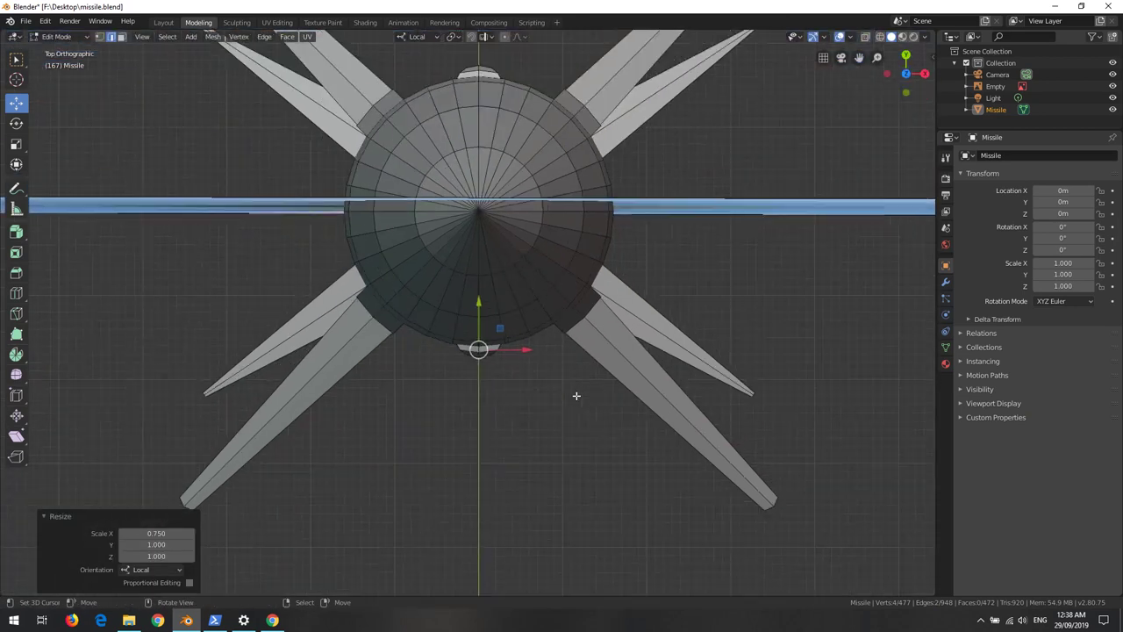
Step: Return to Object Mode and save missile.blend
{"action": "middle_click_drag", "start_coordinate": [459, 397], "coordinate": [492, 268]}
{"action": "key", "text": "Tab"}
{"action": "key", "text": "ctrl+s"}
{"action": "scroll", "coordinate": [516, 321], "scroll_direction": "down", "scroll_amount": 3}
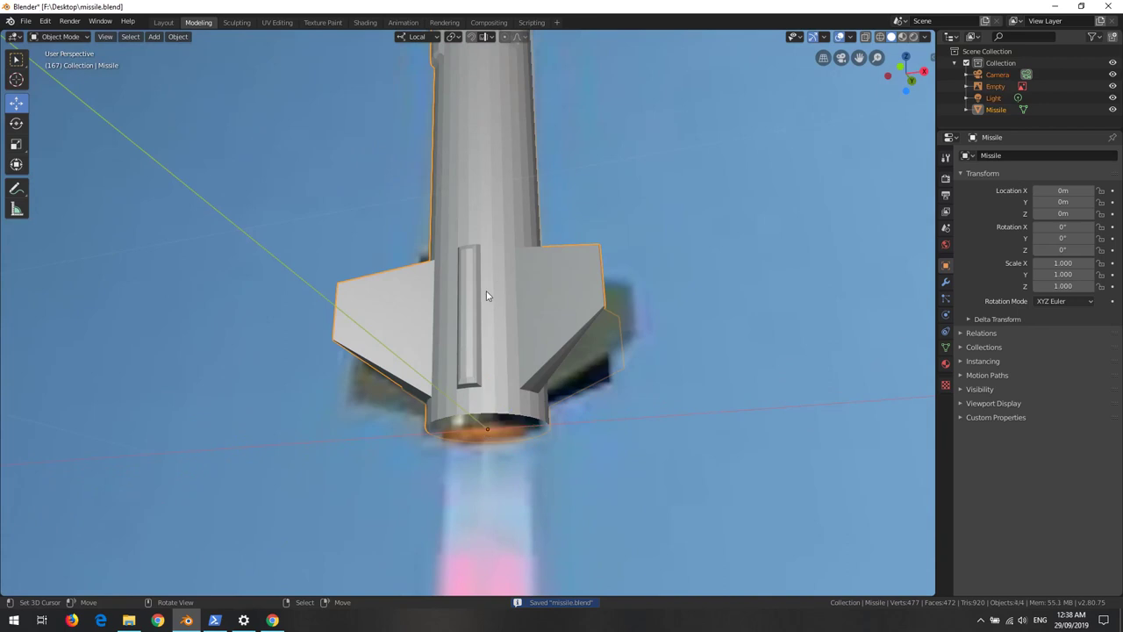
Step: Select the whole missile mesh in Edit Mode and merge its vertices by distance at 0.0001 m
{"action": "key", "text": "Tab"}
{"action": "key", "text": "a"}
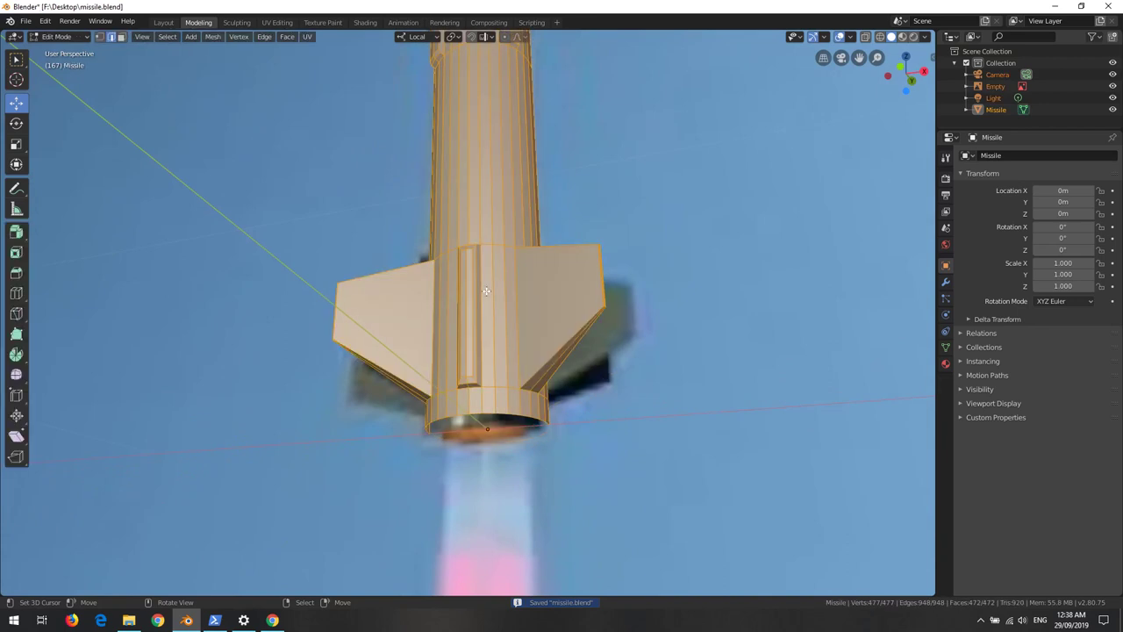
{"action": "key", "text": "ctrl+v"}
{"action": "mouse_move", "coordinate": [486, 290]}
{"action": "left_click", "coordinate": [526, 333]}
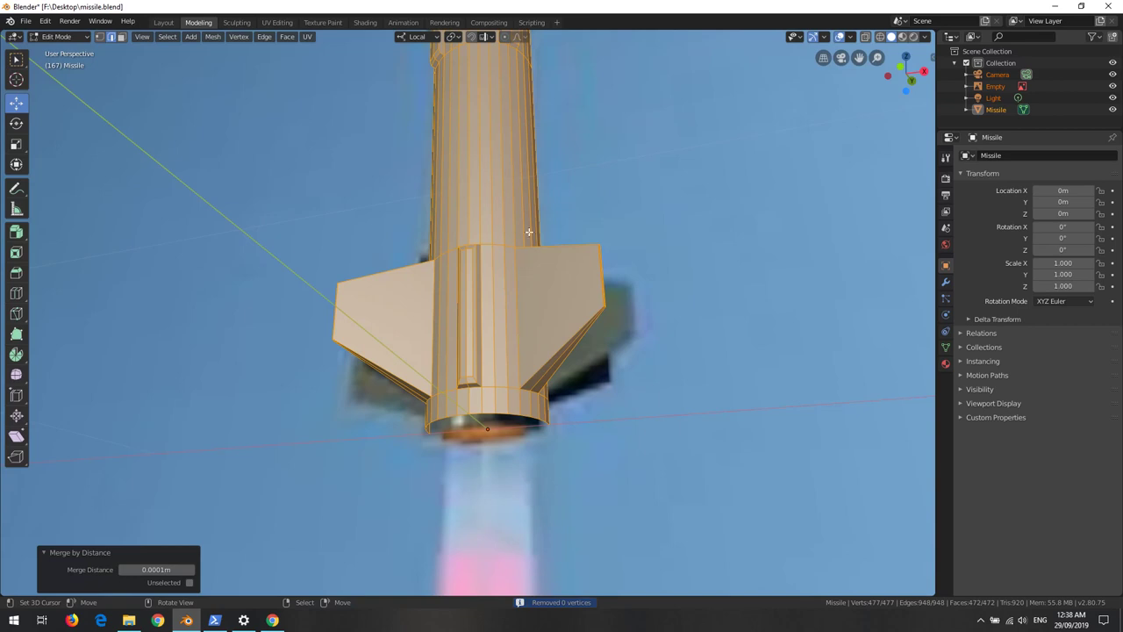
Step: Hide the Empty reference image and inspect the missile's open tail end in Object Mode
{"action": "scroll", "coordinate": [529, 232], "scroll_direction": "down", "scroll_amount": 3}
{"action": "scroll", "coordinate": [512, 217], "scroll_direction": "down", "scroll_amount": 4}
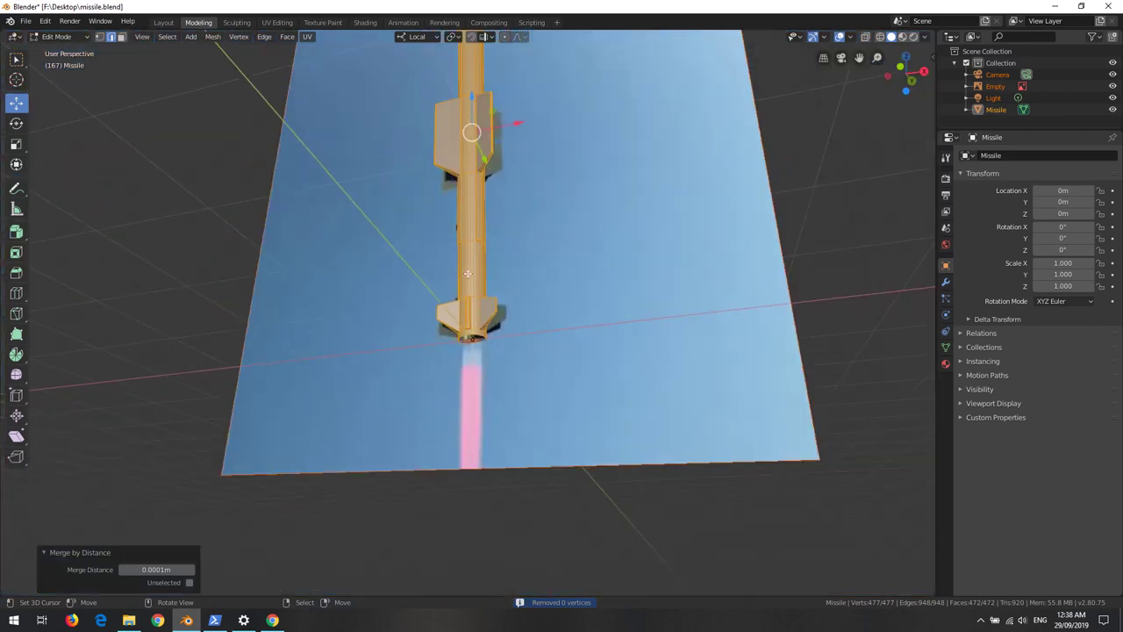
{"action": "scroll", "coordinate": [466, 327], "scroll_direction": "up", "scroll_amount": 3}
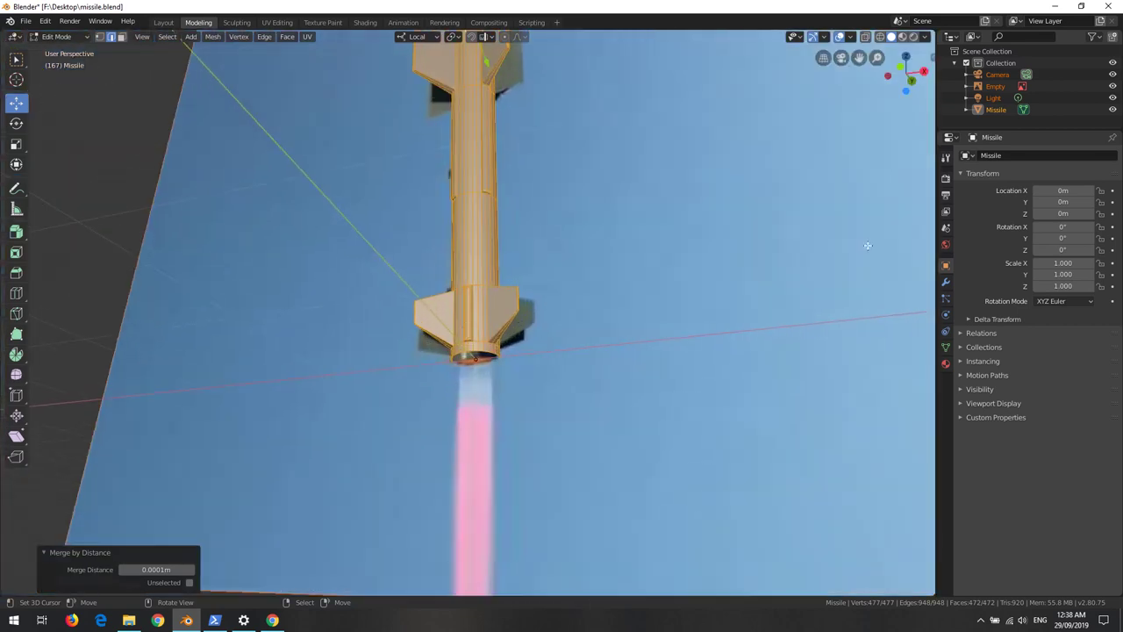
{"action": "left_click", "coordinate": [1112, 86]}
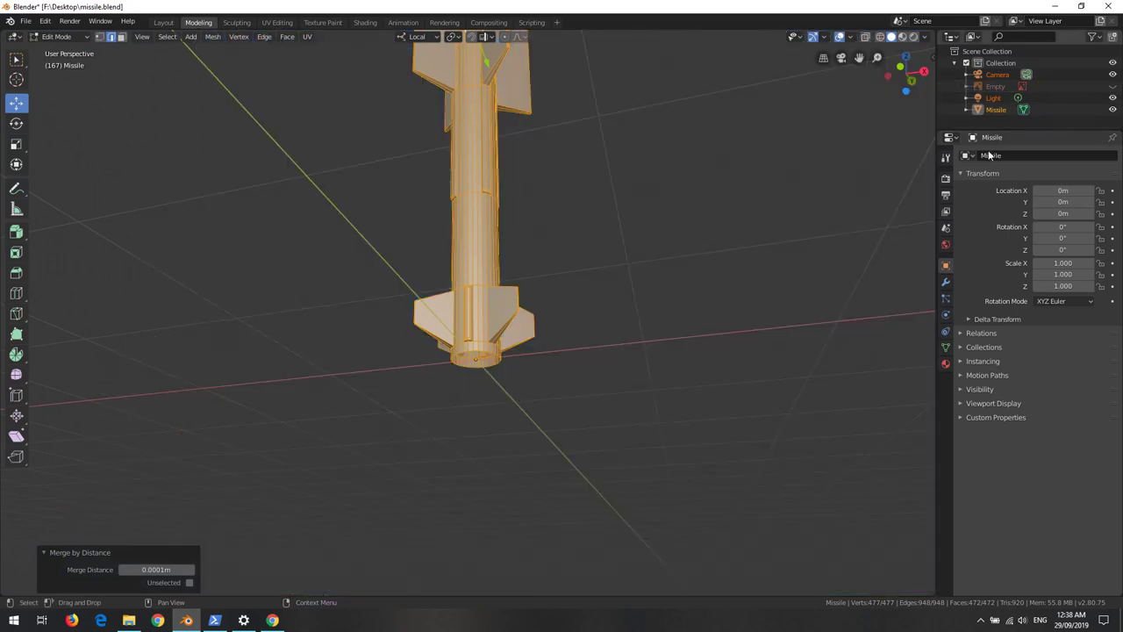
{"action": "middle_click_drag", "start_coordinate": [464, 328], "coordinate": [443, 342]}
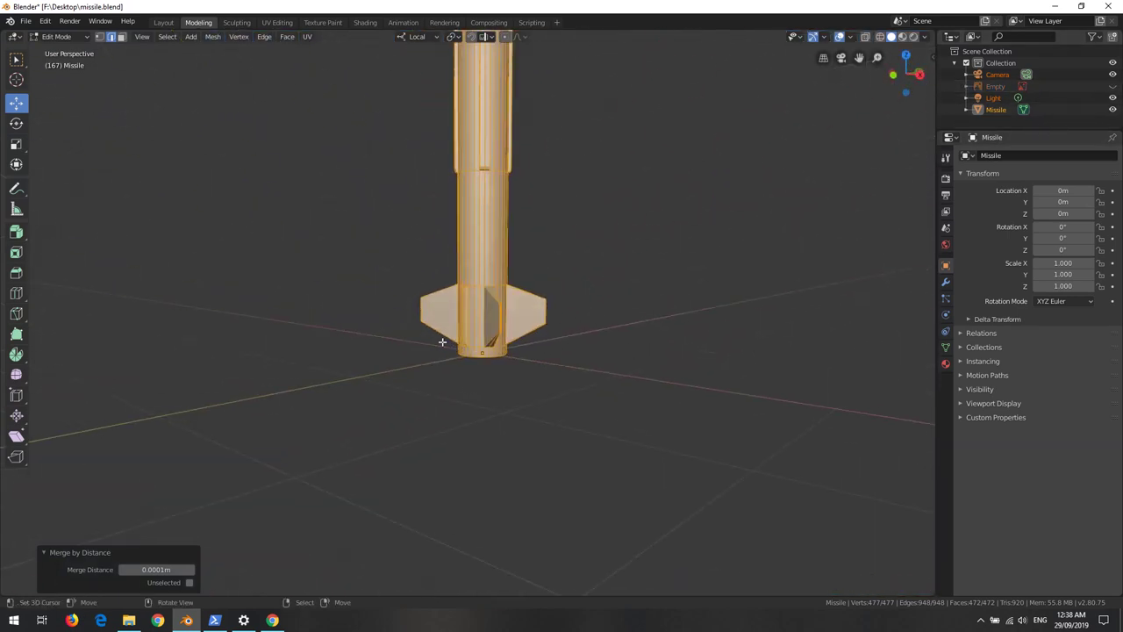
{"action": "scroll", "coordinate": [463, 322], "scroll_direction": "up", "scroll_amount": 3}
{"action": "key", "text": "Tab"}
{"action": "mouse_move", "coordinate": [473, 389]}
{"action": "middle_mouse_down"}
{"action": "mouse_move", "coordinate": [466, 330]}
{"action": "mouse_move", "coordinate": [444, 306]}
{"action": "mouse_move", "coordinate": [543, 238]}
{"action": "mouse_move", "coordinate": [443, 329]}
{"action": "mouse_move", "coordinate": [469, 395]}
{"action": "middle_mouse_up"}
{"action": "scroll", "coordinate": [503, 323], "scroll_direction": "up", "scroll_amount": 5}
{"action": "middle_click_drag", "start_coordinate": [530, 549], "coordinate": [460, 387]}
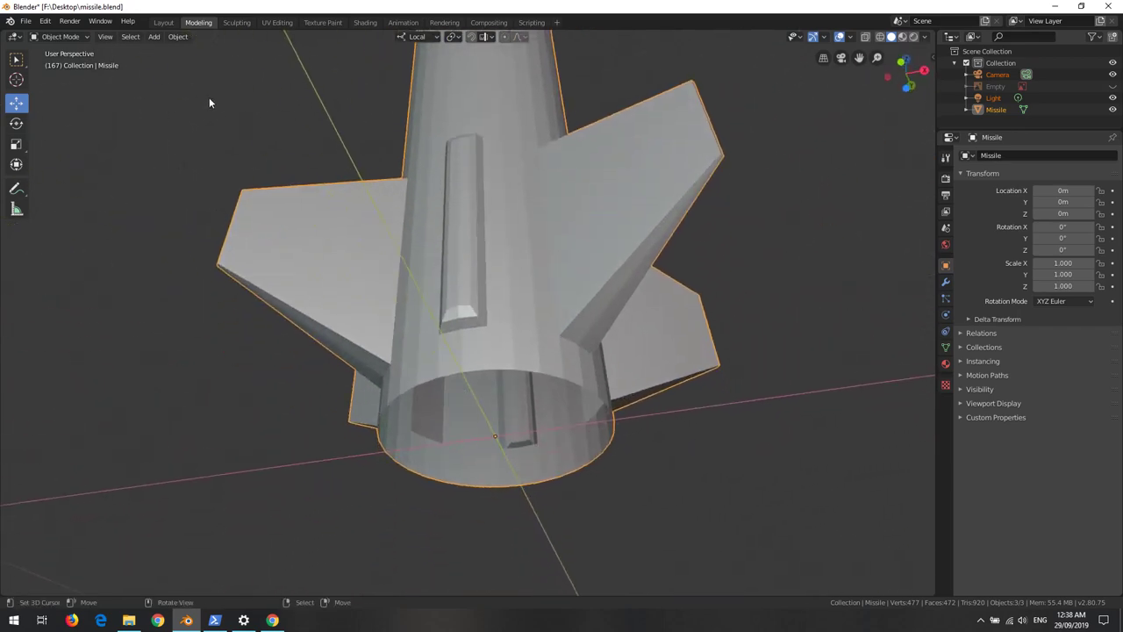
Step: Select the open edge loop at the missile's tail in Edit Mode and fill it with a face
{"action": "left_click", "coordinate": [73, 38]}
{"action": "left_click", "coordinate": [55, 63]}
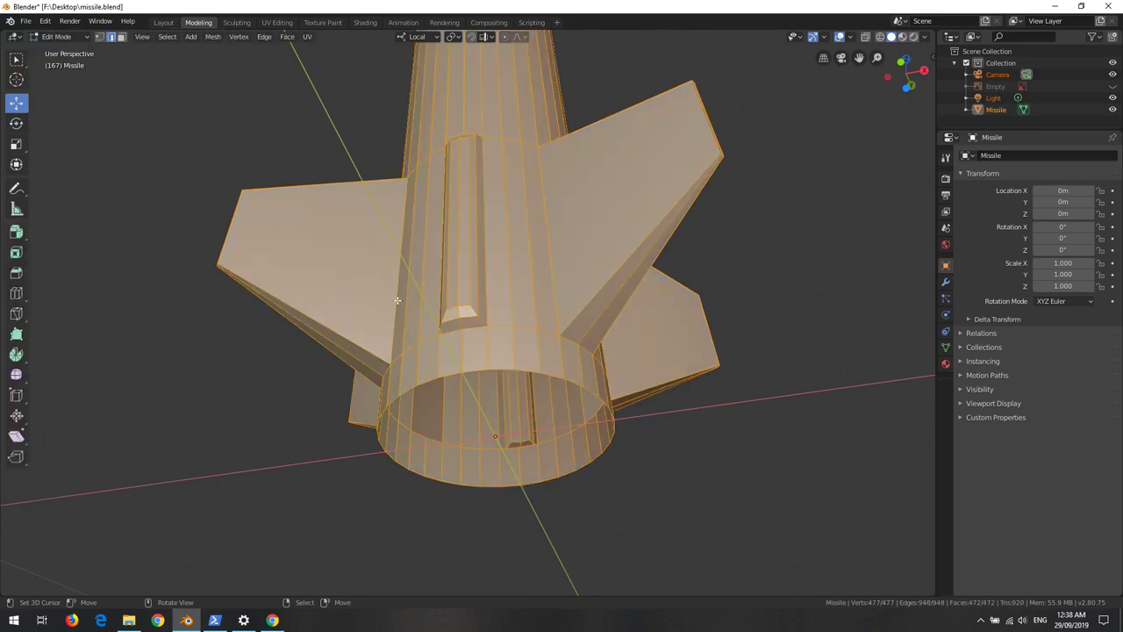
{"action": "left_click", "coordinate": [447, 374], "text": "alt"}
{"action": "middle_click_drag", "start_coordinate": [569, 438], "coordinate": [591, 362]}
{"action": "key", "text": "f"}
{"action": "scroll", "coordinate": [528, 405], "scroll_direction": "up", "scroll_amount": 1}
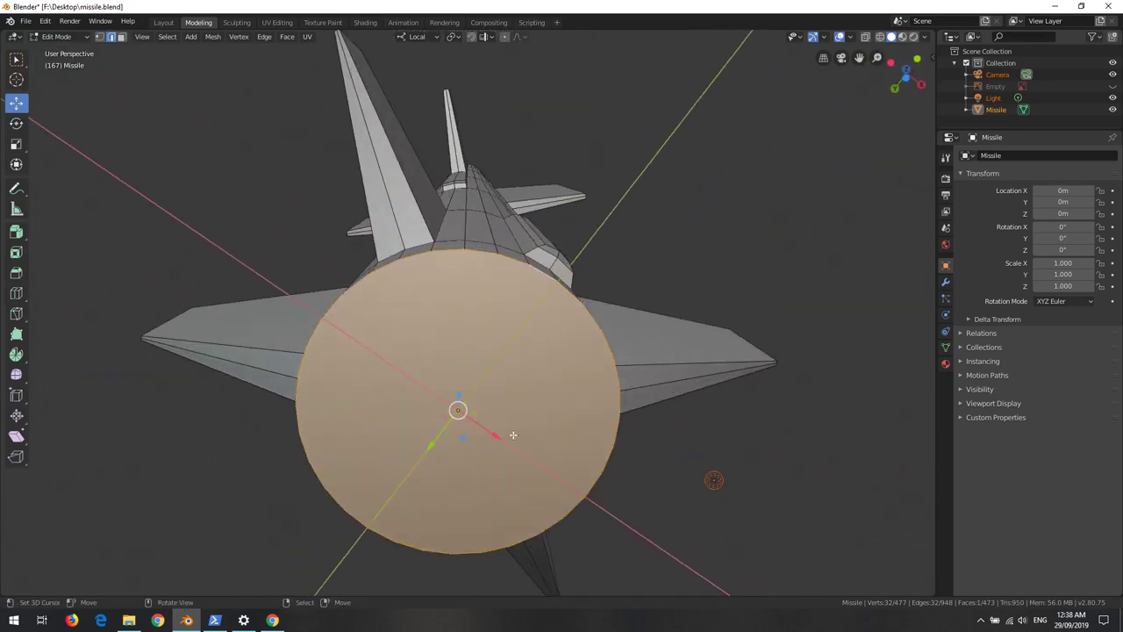
Step: Inset the tail face by about 0.038 m and extrude the inner face 0.236 m into the body
{"action": "key", "text": "i"}
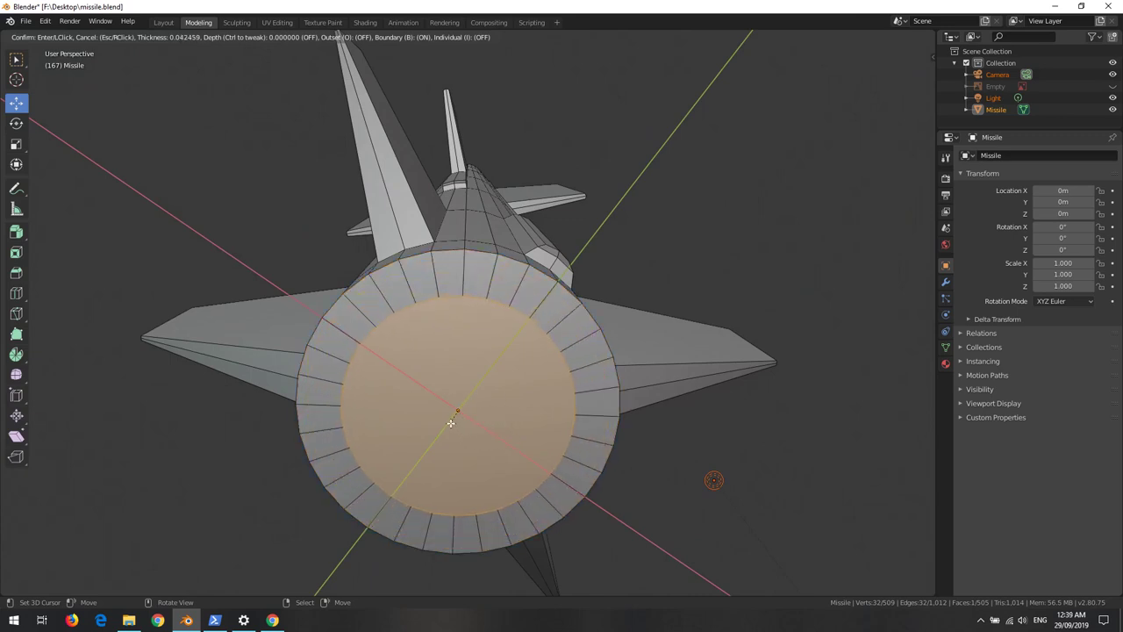
{"action": "left_click", "coordinate": [454, 429]}
{"action": "middle_click_drag", "start_coordinate": [542, 451], "coordinate": [494, 436]}
{"action": "key", "text": "e"}
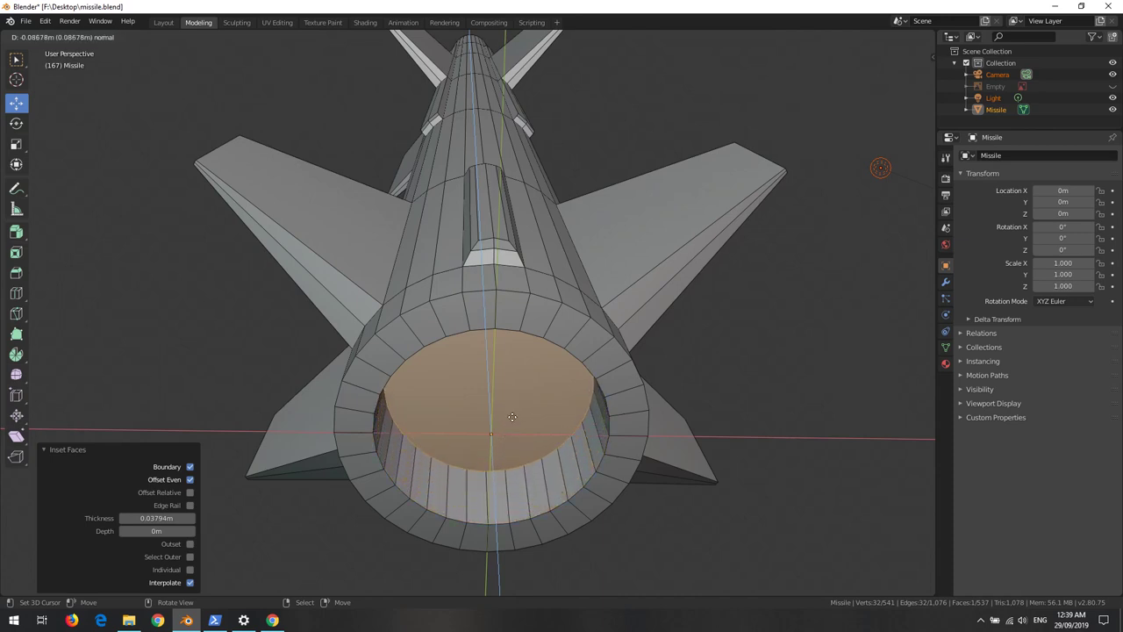
{"action": "left_click", "coordinate": [536, 355]}
{"action": "scroll", "coordinate": [543, 418], "scroll_direction": "down", "scroll_amount": 4}
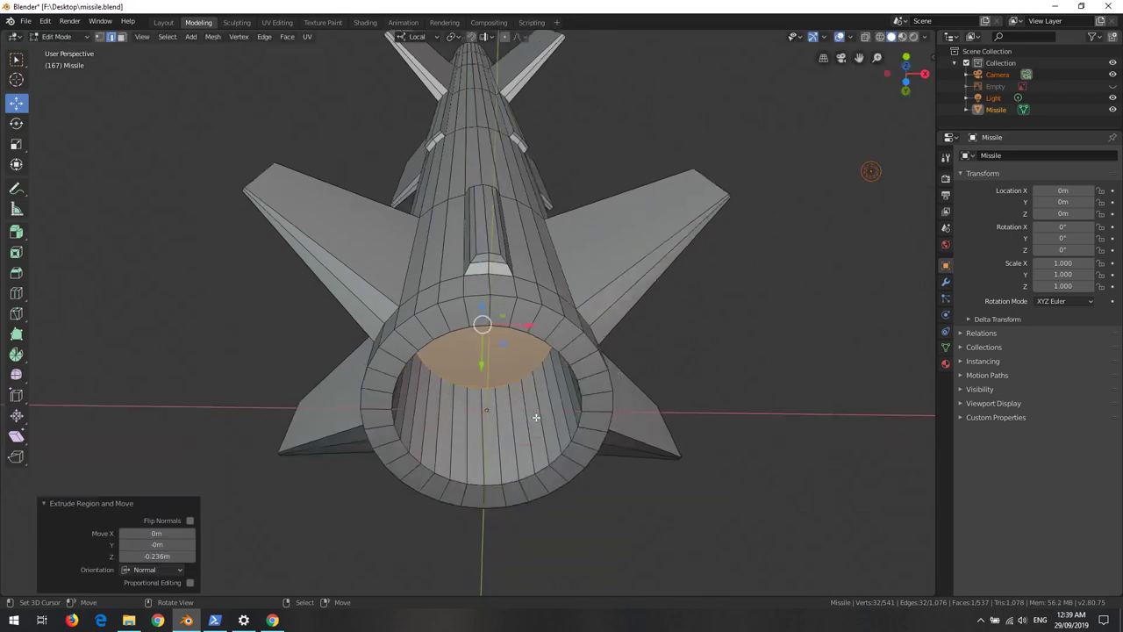
Step: Leave Edit Mode, save missile.blend and show the missile in front view
{"action": "middle_click_drag", "start_coordinate": [543, 419], "coordinate": [607, 277]}
{"action": "key", "text": "Tab"}
{"action": "key", "text": "ctrl+s"}
{"action": "scroll", "coordinate": [508, 306], "scroll_direction": "up", "scroll_amount": 4}
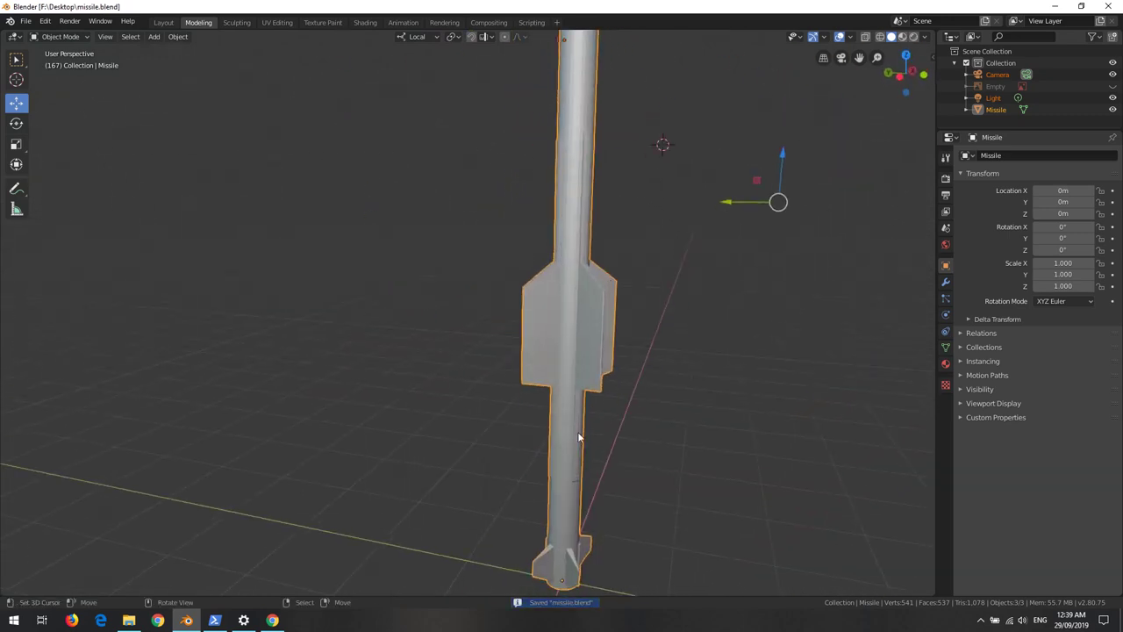
{"action": "key", "text": "KP_1"}
{"action": "middle_click_drag", "start_coordinate": [571, 454], "coordinate": [533, 279], "text": "shift"}
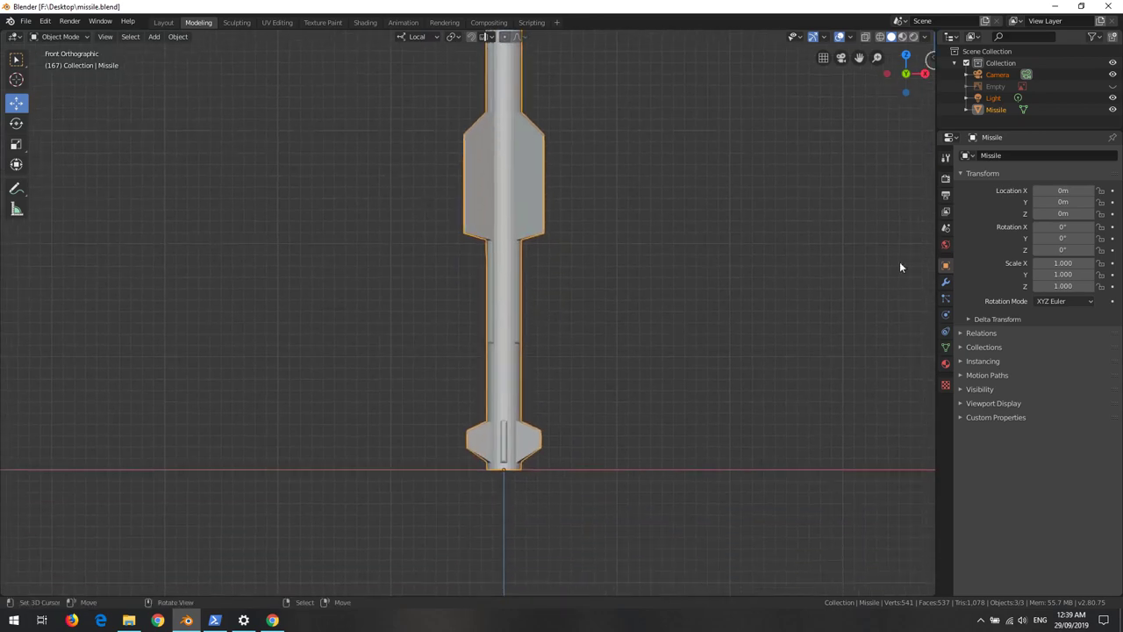
Step: Switch to Chrome and check the Astra missile reference photo
{"action": "left_click", "coordinate": [272, 620]}
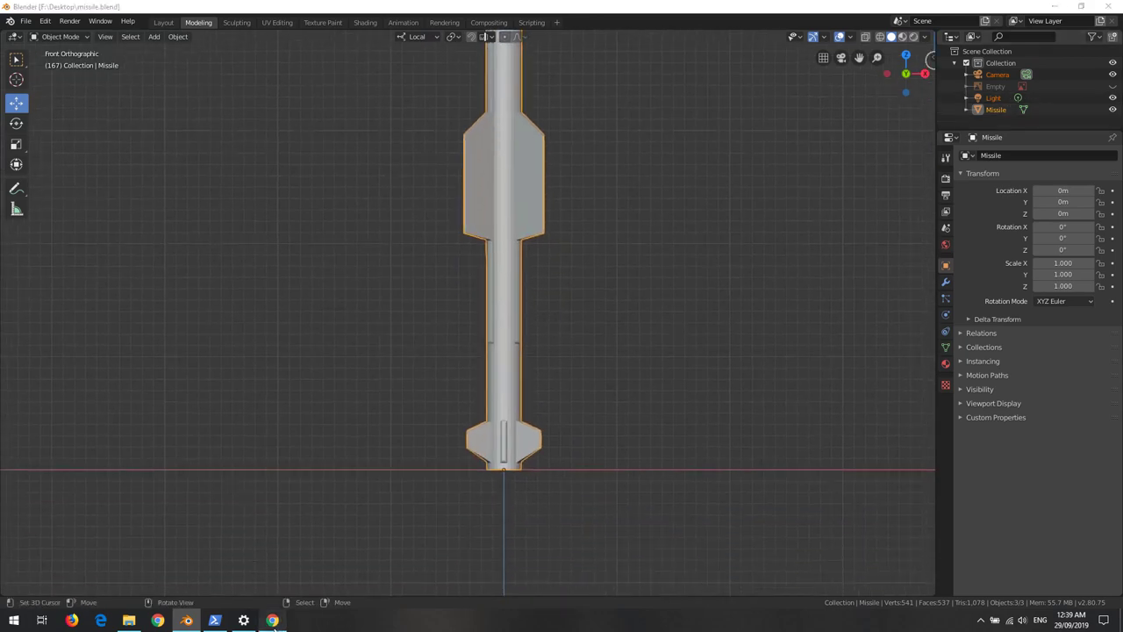
{"action": "left_click", "coordinate": [527, 382]}
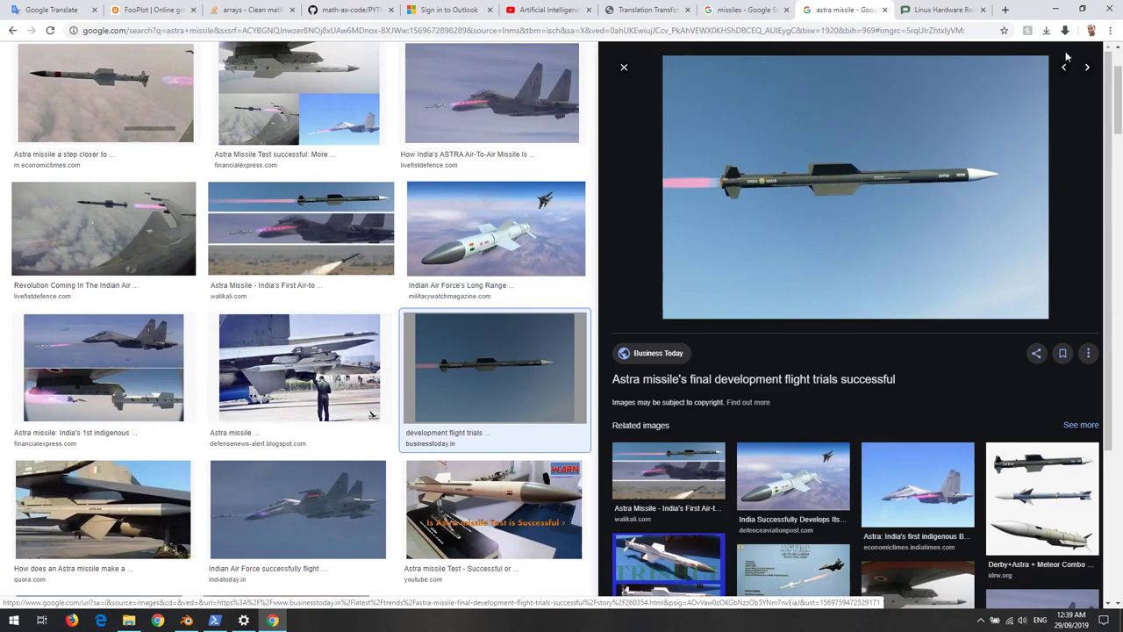
{"action": "left_click", "coordinate": [1055, 9]}
Step: Look over the full missile in Blender's front view and save the file again
{"action": "scroll", "coordinate": [604, 316], "scroll_direction": "down", "scroll_amount": 5}
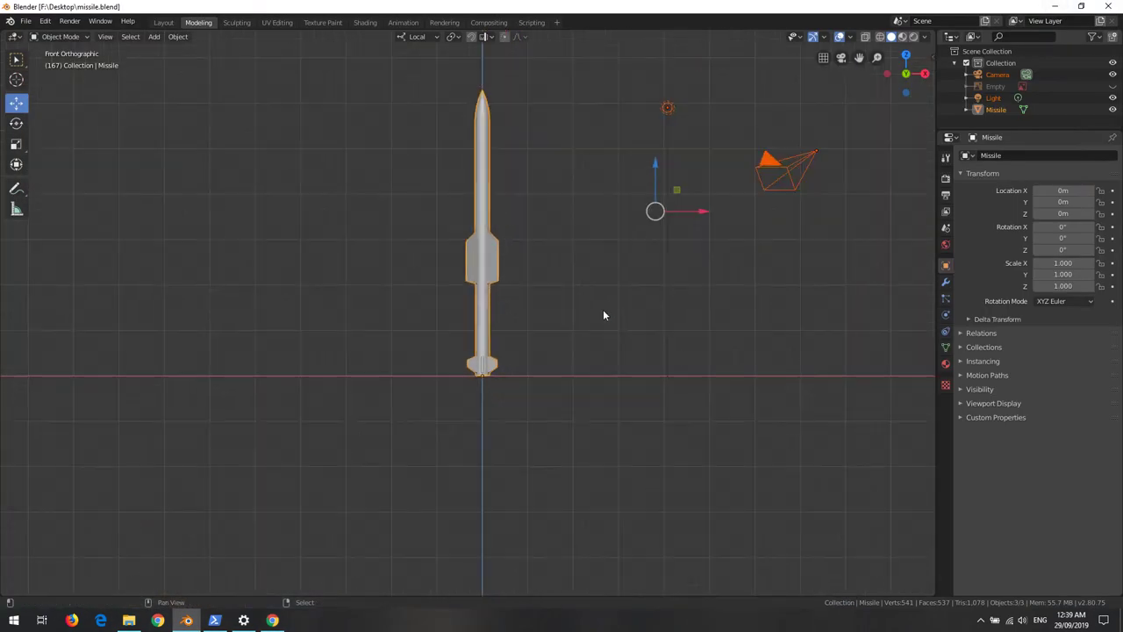
{"action": "scroll", "coordinate": [544, 355], "scroll_direction": "up", "scroll_amount": 5}
{"action": "key", "text": "ctrl+s"}
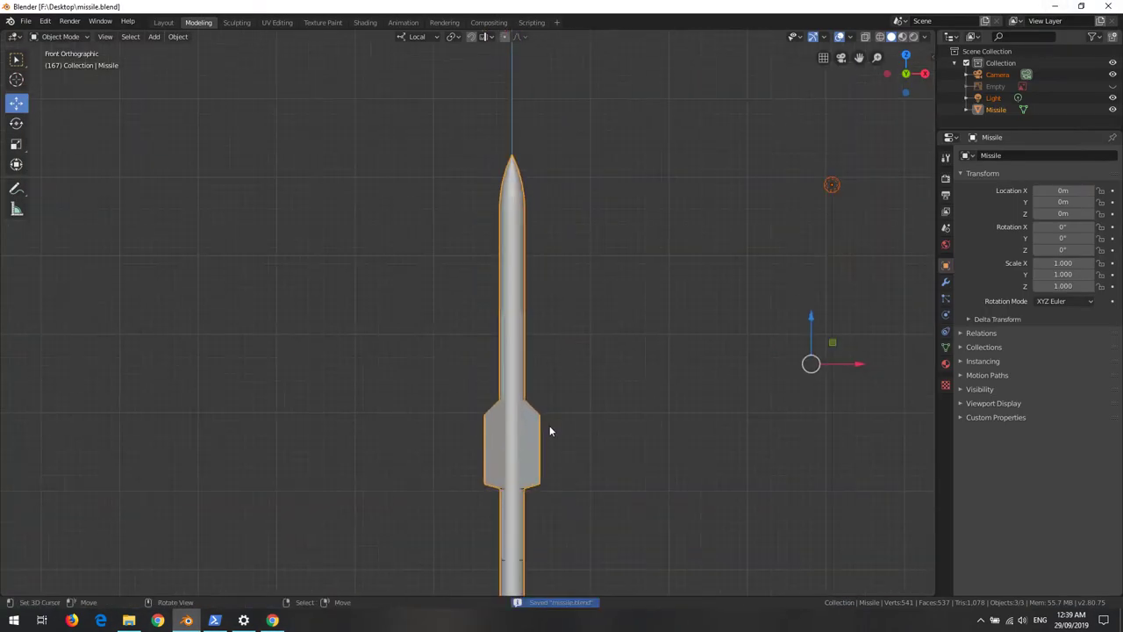
Step: Apply Shade Smooth to the missile
{"action": "scroll", "coordinate": [506, 406], "scroll_direction": "down", "scroll_amount": 3, "text": "shift"}
{"action": "scroll", "coordinate": [505, 393], "scroll_direction": "up", "scroll_amount": 1}
{"action": "scroll", "coordinate": [452, 289], "scroll_direction": "up", "scroll_amount": 3}
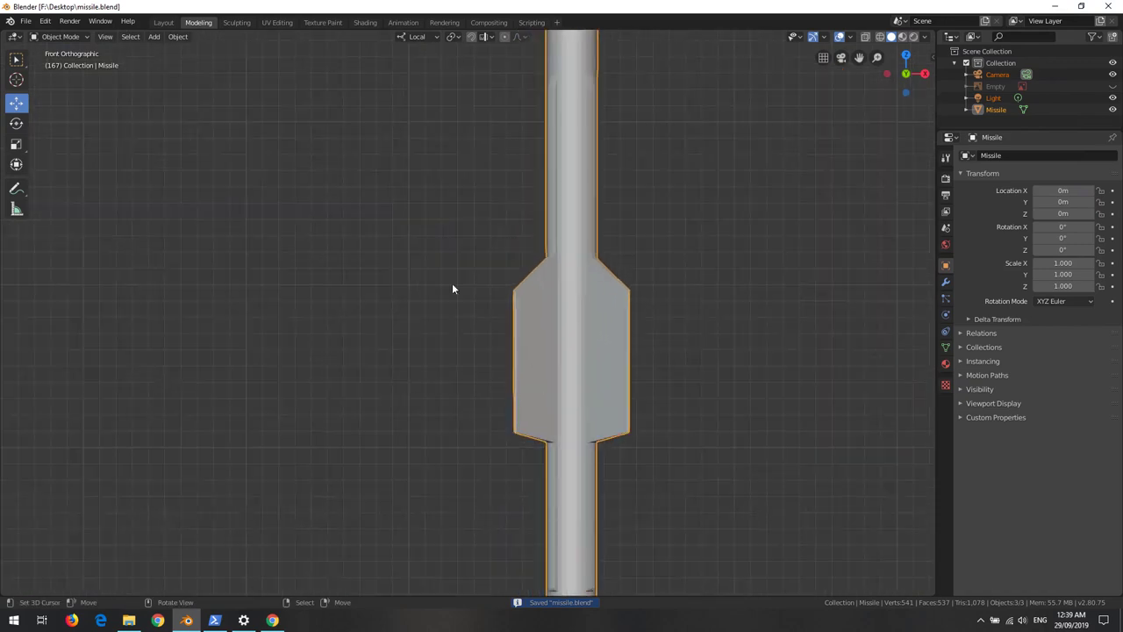
{"action": "left_click", "coordinate": [174, 36]}
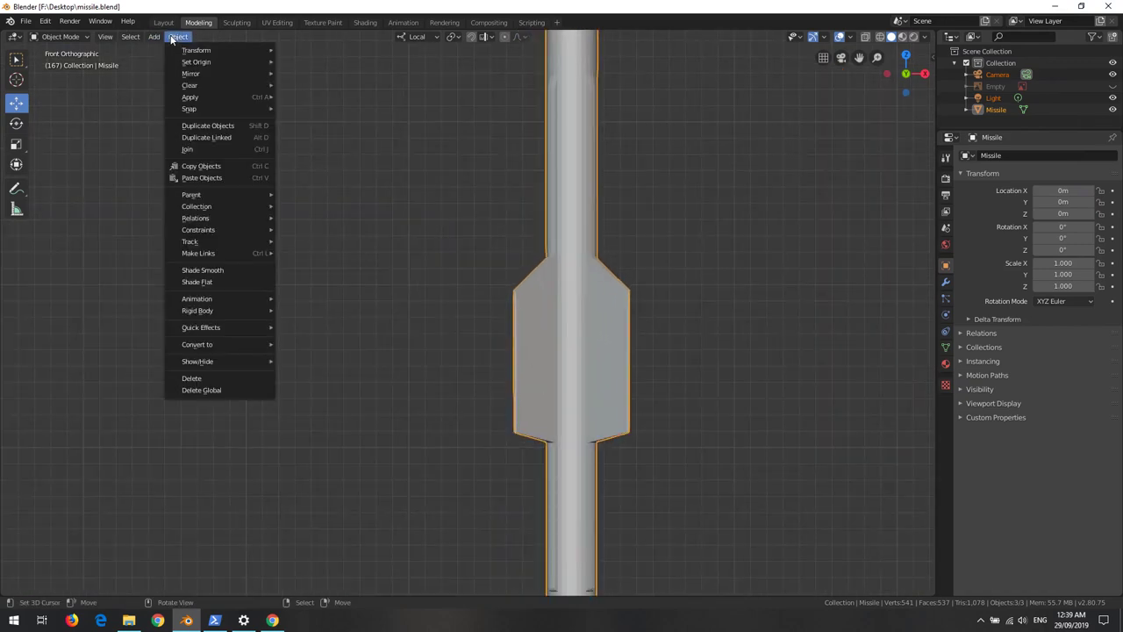
{"action": "left_click", "coordinate": [225, 269]}
Step: Examine the smooth shading around the missile's body, strips, lower fins and nose cone
{"action": "middle_click_drag", "start_coordinate": [499, 277], "coordinate": [489, 208]}
{"action": "scroll", "coordinate": [492, 307], "scroll_direction": "down", "scroll_amount": 5}
{"action": "middle_click_drag", "start_coordinate": [492, 307], "coordinate": [514, 253]}
{"action": "scroll", "coordinate": [555, 343], "scroll_direction": "up", "scroll_amount": 4}
{"action": "middle_click_drag", "start_coordinate": [555, 343], "coordinate": [452, 531]}
{"action": "scroll", "coordinate": [667, 171], "scroll_direction": "down", "scroll_amount": 3}
{"action": "scroll", "coordinate": [522, 472], "scroll_direction": "up", "scroll_amount": 4}
{"action": "middle_click_drag", "start_coordinate": [522, 472], "coordinate": [506, 415]}
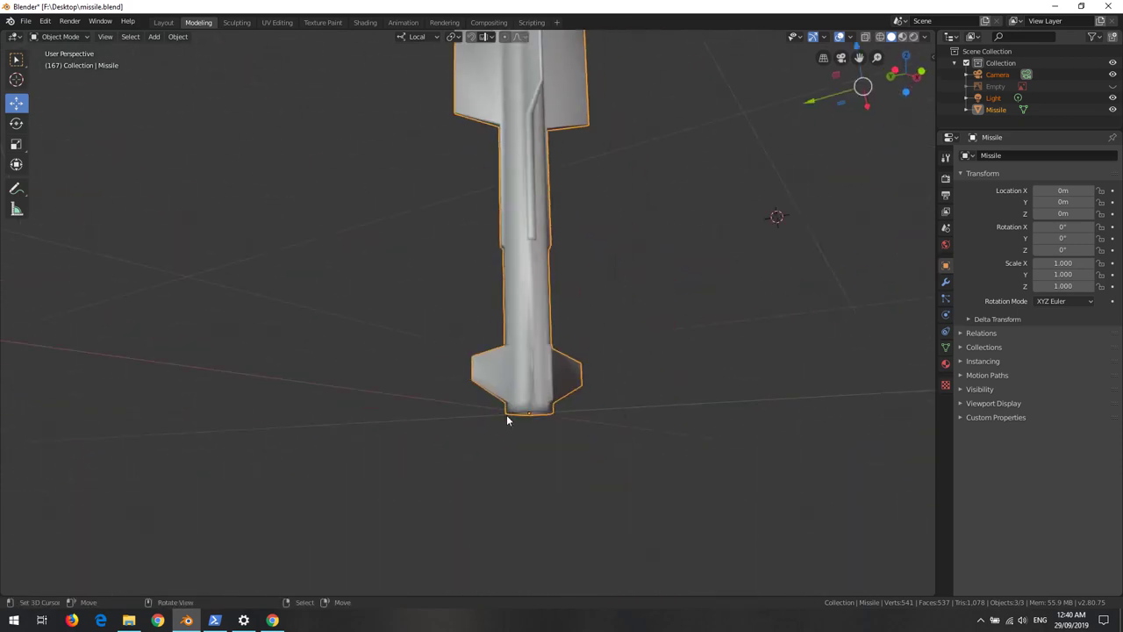
{"action": "scroll", "coordinate": [506, 414], "scroll_direction": "up", "scroll_amount": 2}
{"action": "middle_click_drag", "start_coordinate": [574, 409], "coordinate": [626, 440]}
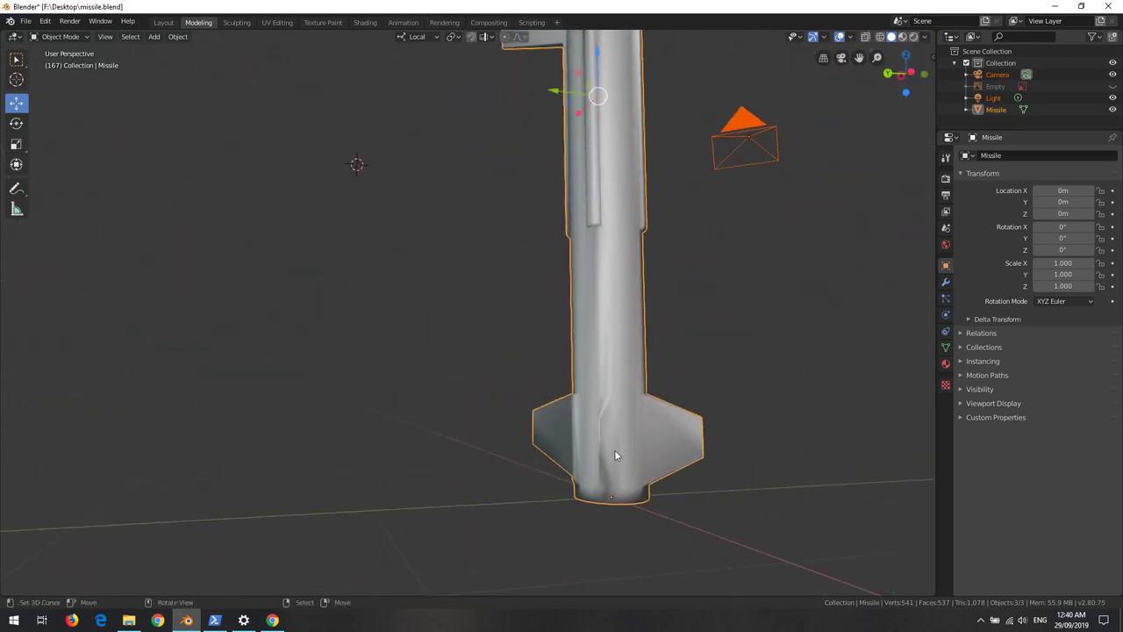
{"action": "middle_click_drag", "start_coordinate": [560, 415], "coordinate": [443, 345]}
{"action": "middle_click_drag", "start_coordinate": [441, 148], "coordinate": [535, 300]}
{"action": "scroll", "coordinate": [497, 323], "scroll_direction": "up", "scroll_amount": 4}
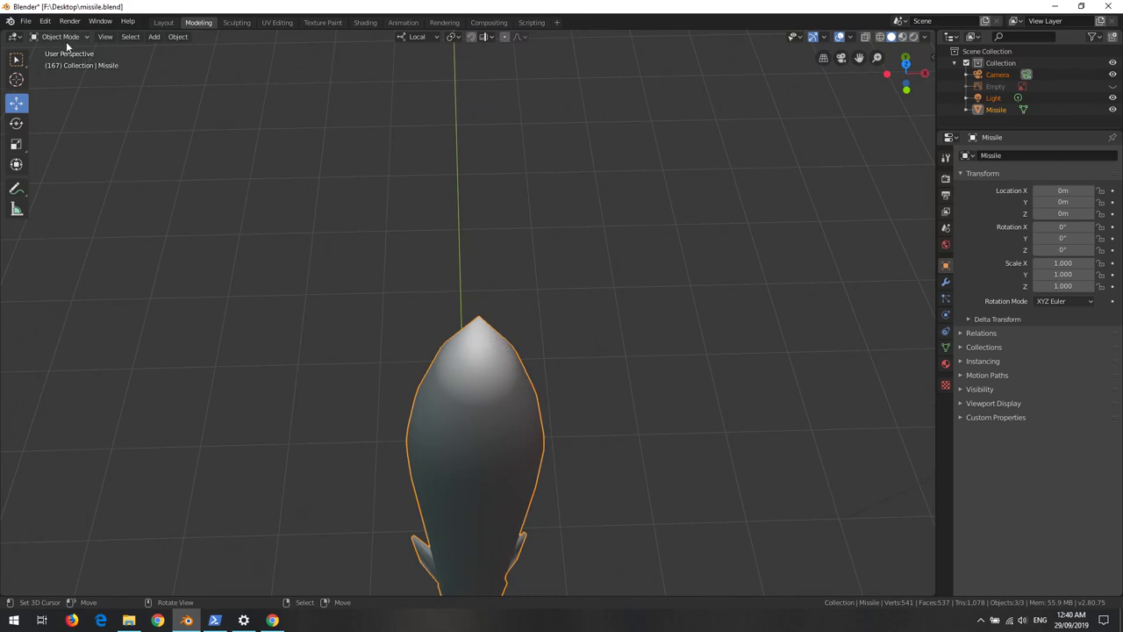
Step: Set the missile back to flat shading
{"action": "left_click", "coordinate": [174, 38]}
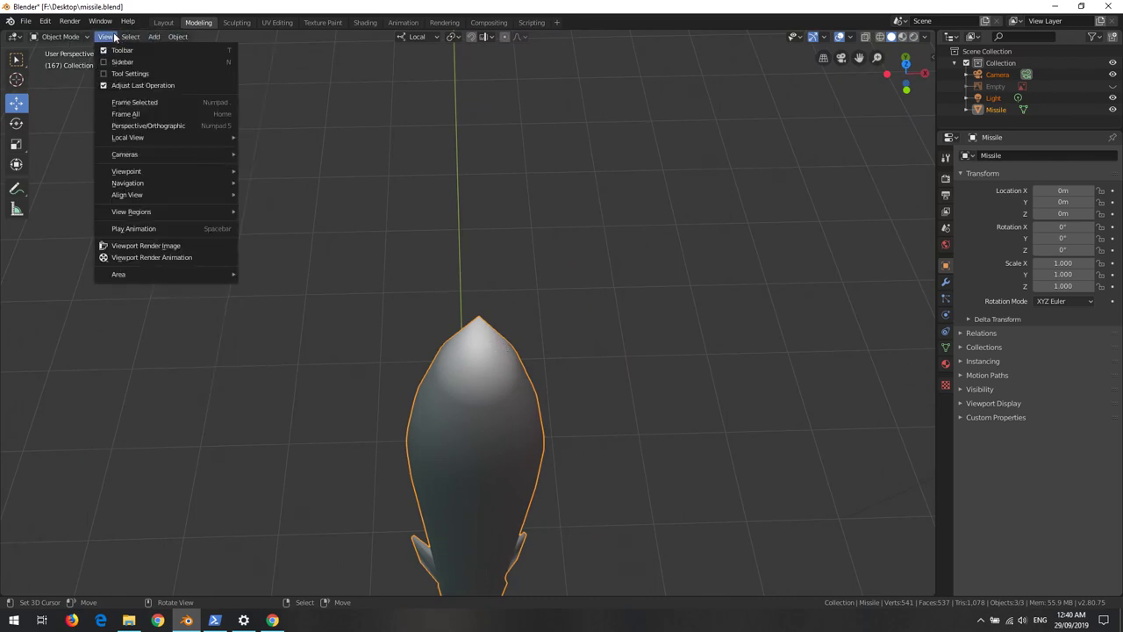
{"action": "mouse_move", "coordinate": [141, 37]}
{"action": "mouse_move", "coordinate": [178, 37]}
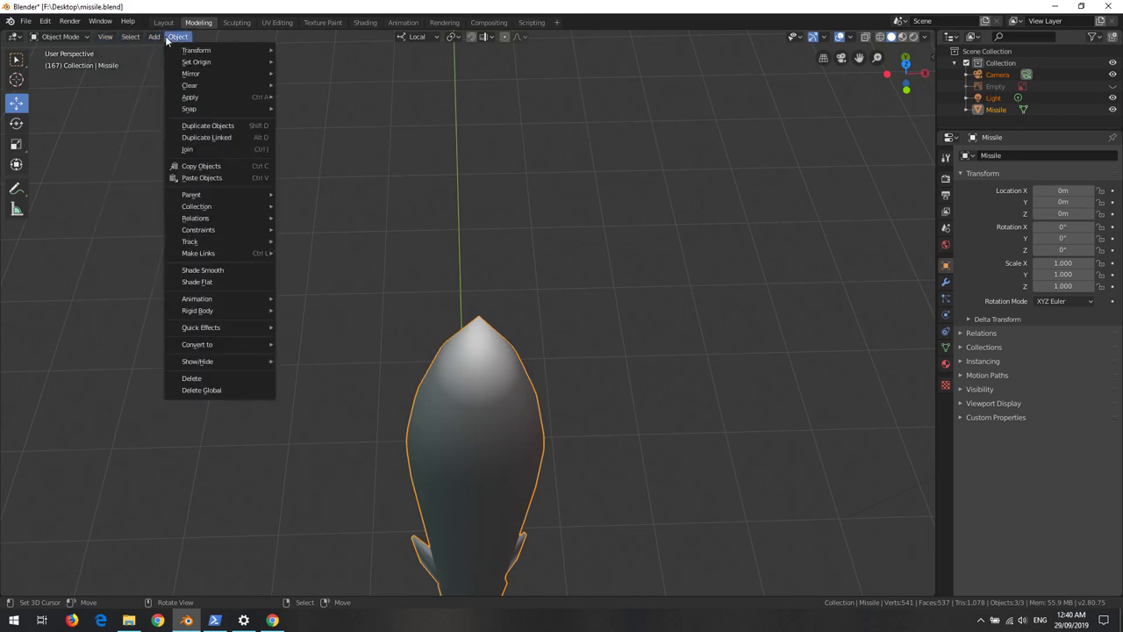
{"action": "left_click", "coordinate": [212, 282]}
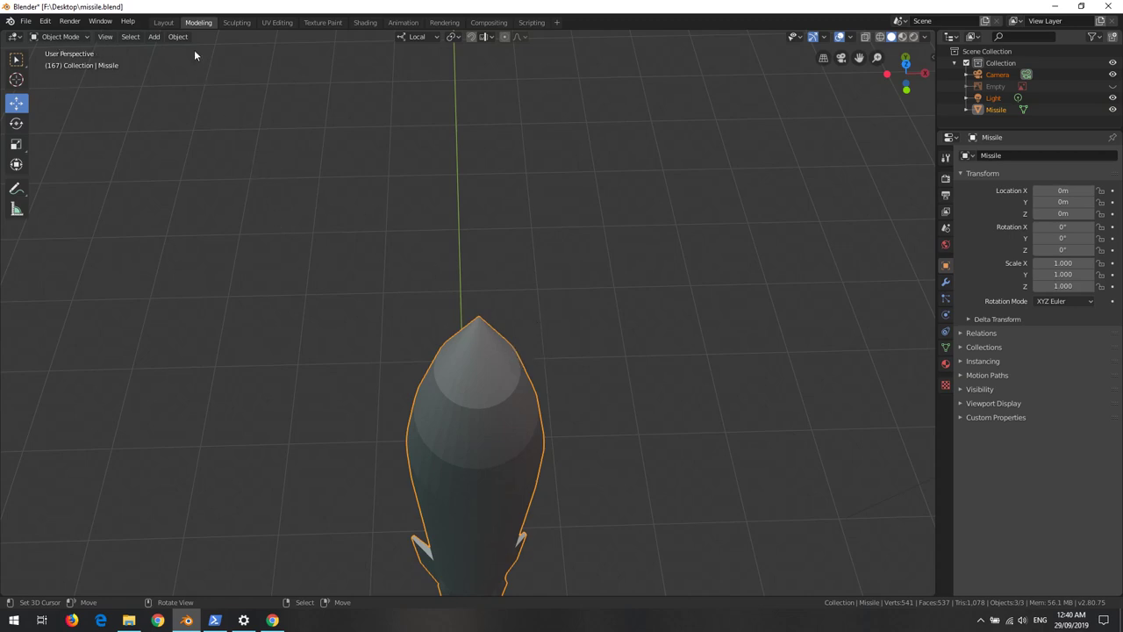
Step: Enter Edit Mode on the missile and try to bevel the vertex at the nose cone's tip
{"action": "left_click", "coordinate": [85, 37]}
{"action": "left_click", "coordinate": [76, 63]}
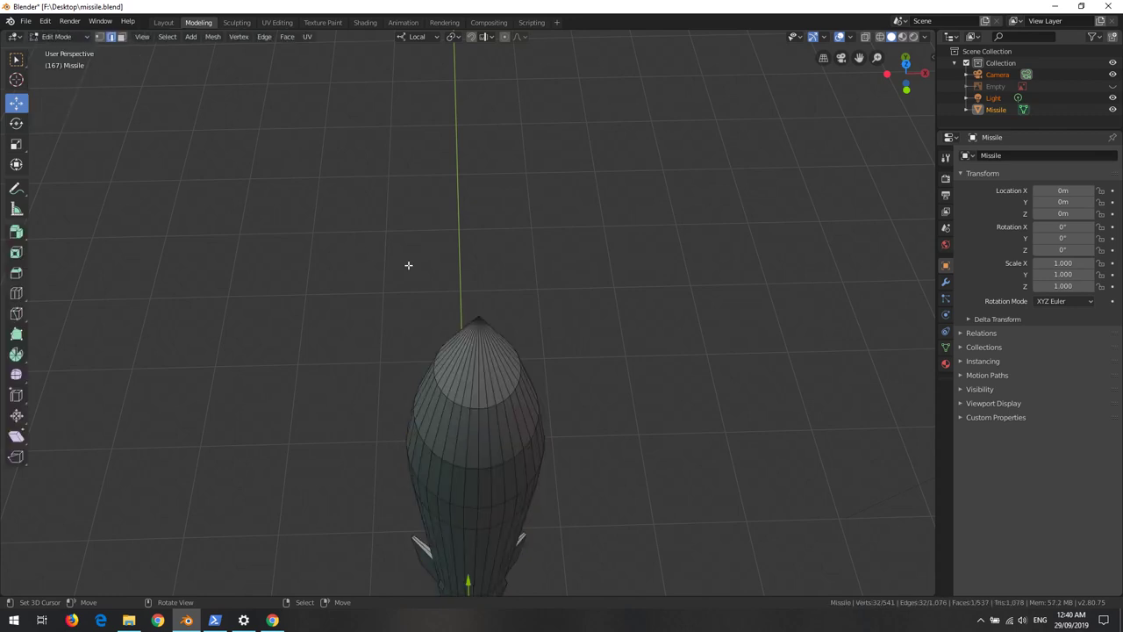
{"action": "left_click", "coordinate": [99, 37]}
{"action": "left_click", "coordinate": [490, 321]}
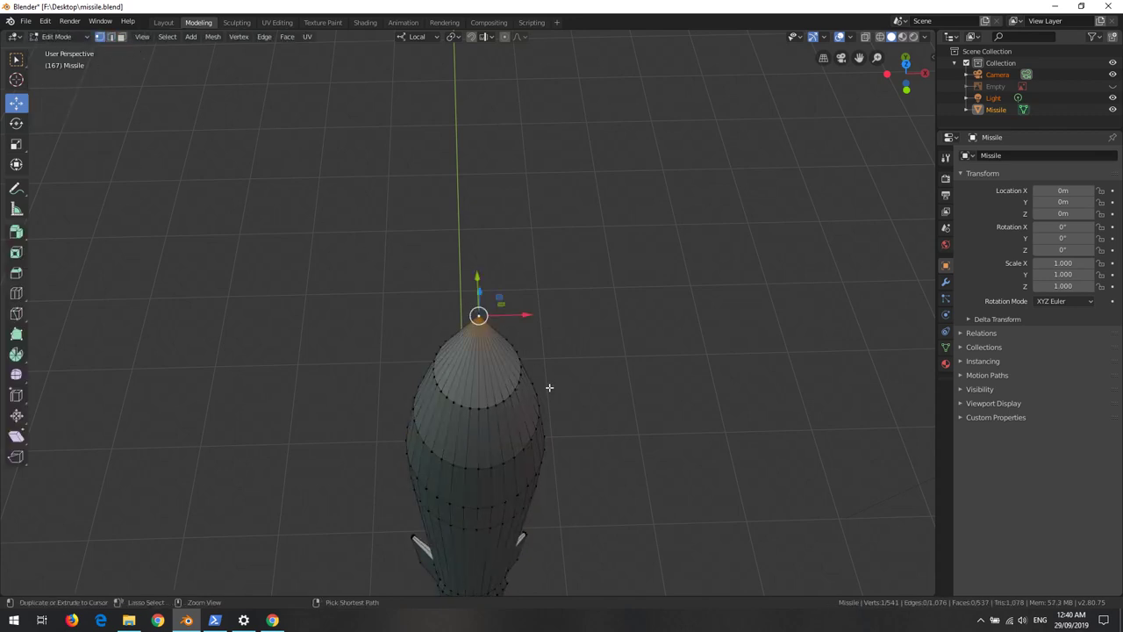
{"action": "key", "text": "ctrl+b"}
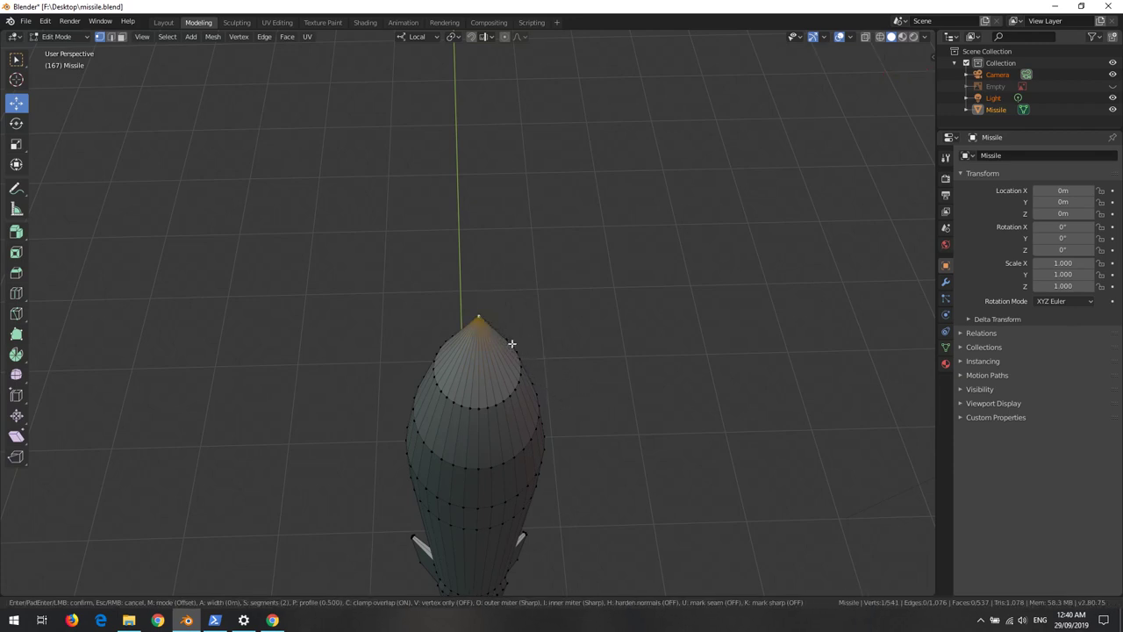
{"action": "right_click", "coordinate": [486, 337]}
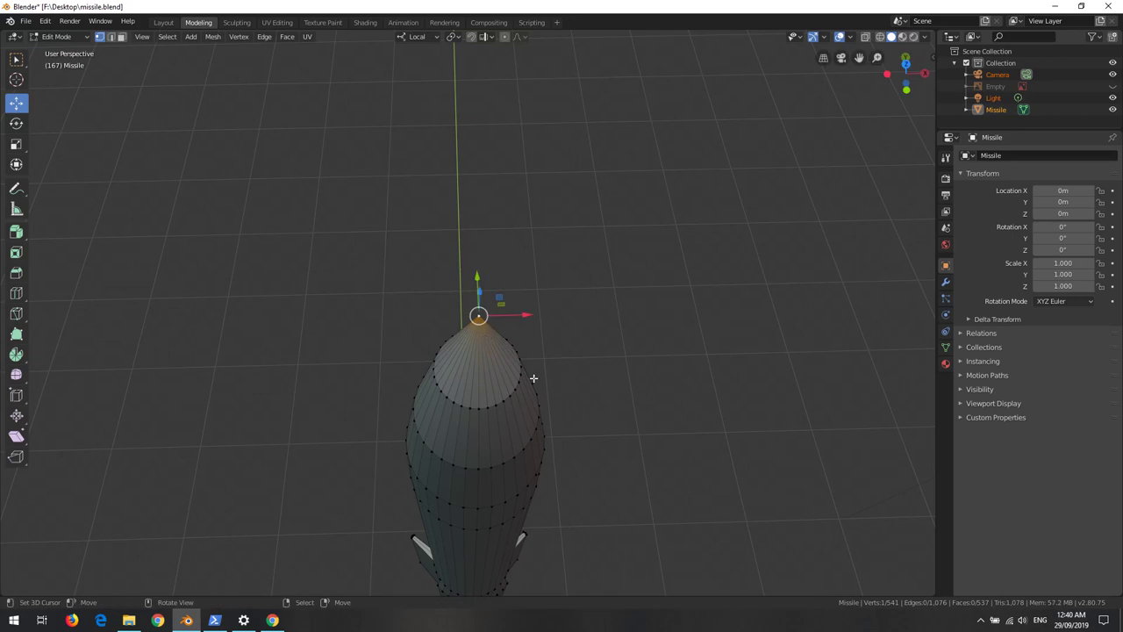
Step: Select the nose cone's tip vertex and show it close up in the front orthographic view
{"action": "scroll", "coordinate": [495, 340], "scroll_direction": "down", "scroll_amount": 5}
{"action": "scroll", "coordinate": [496, 341], "scroll_direction": "up", "scroll_amount": 2}
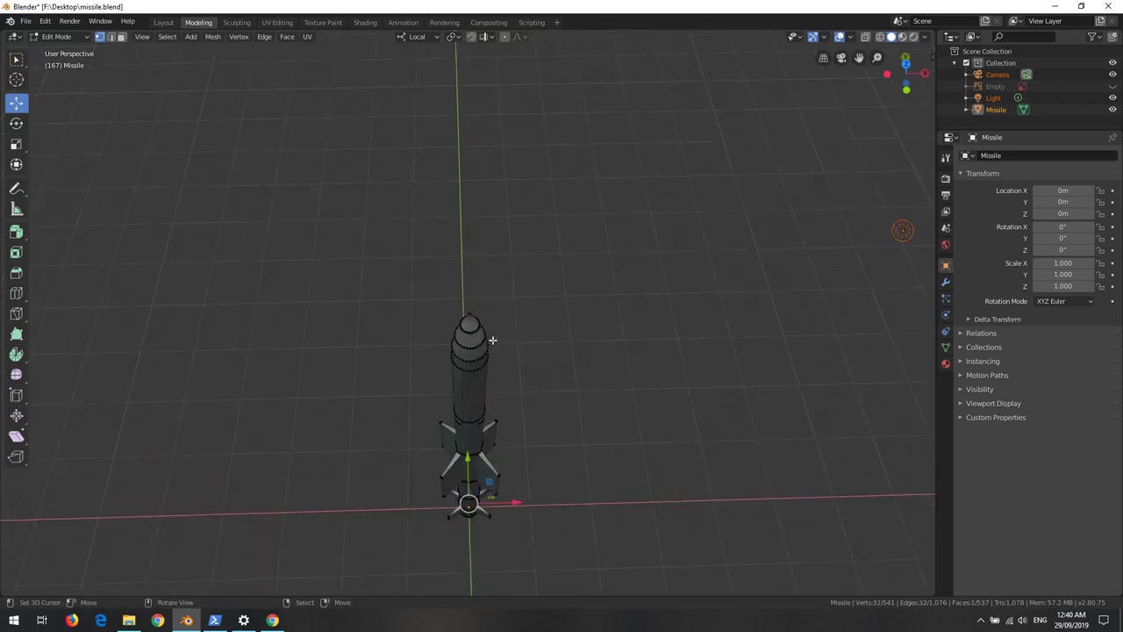
{"action": "left_click", "coordinate": [472, 312]}
{"action": "scroll", "coordinate": [468, 345], "scroll_direction": "up", "scroll_amount": 5}
{"action": "middle_click_drag", "start_coordinate": [468, 344], "coordinate": [494, 289]}
{"action": "key", "text": "KP_1"}
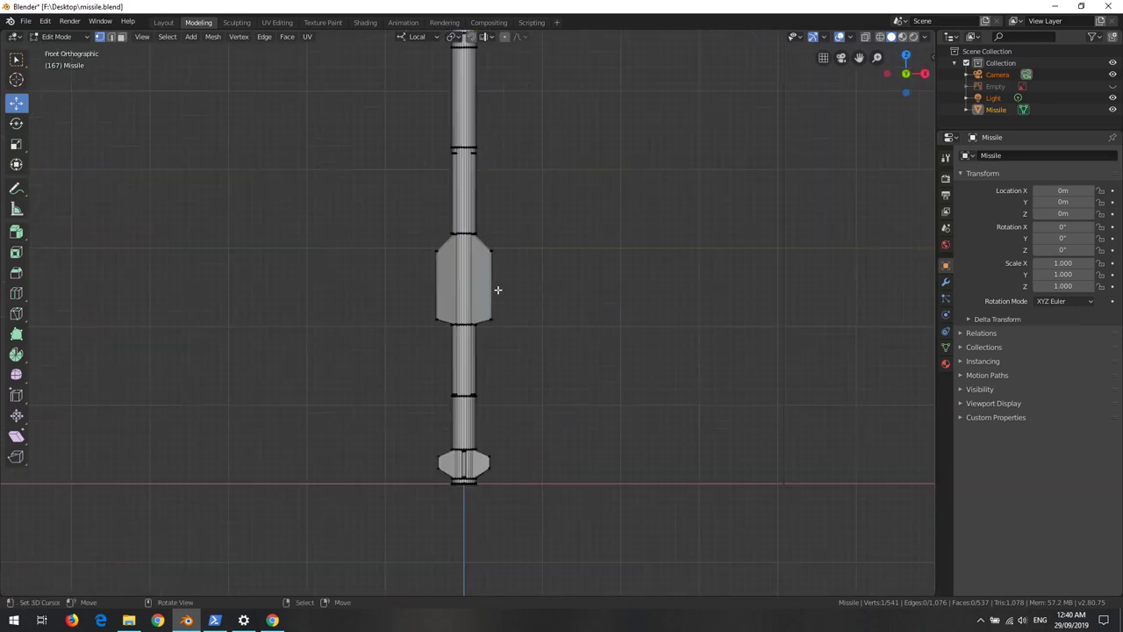
{"action": "middle_click_drag", "start_coordinate": [526, 236], "coordinate": [514, 403], "text": "shift"}
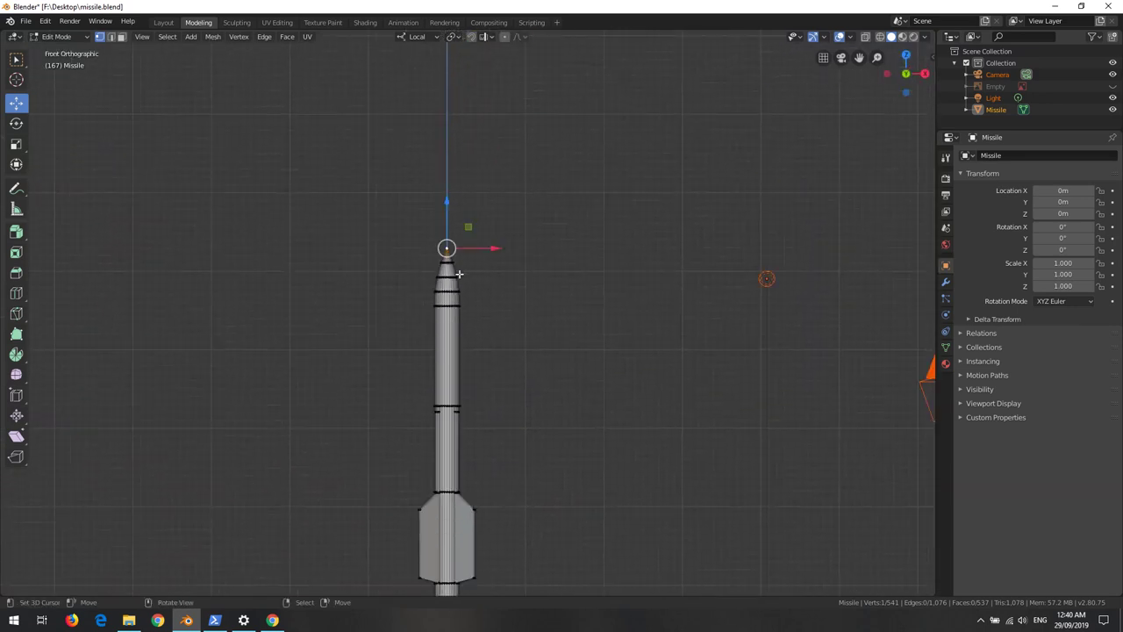
{"action": "scroll", "coordinate": [443, 217], "scroll_direction": "up", "scroll_amount": 5}
{"action": "middle_click_drag", "start_coordinate": [419, 151], "coordinate": [447, 317], "text": "shift"}
{"action": "scroll", "coordinate": [447, 318], "scroll_direction": "up", "scroll_amount": 4}
{"action": "middle_click_drag", "start_coordinate": [433, 368], "coordinate": [471, 396], "text": "shift"}
Step: Switch to edge selection and try to insert a loop cut across the nose cone's tip faces
{"action": "key", "text": "ctrl+r"}
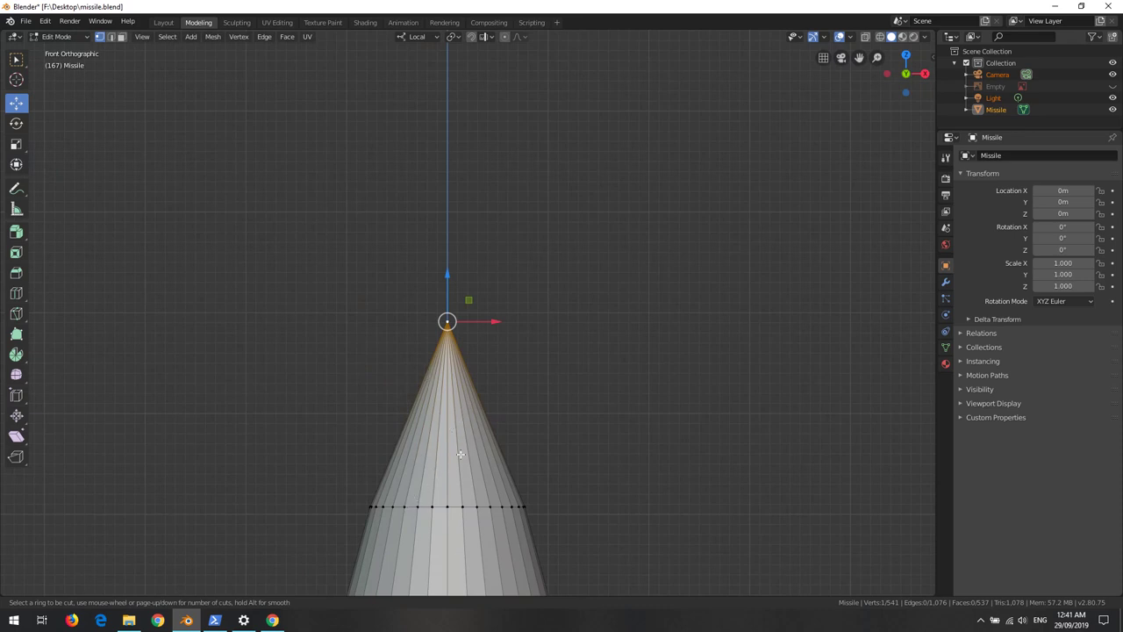
{"action": "key", "text": "Escape"}
{"action": "left_click", "coordinate": [109, 36]}
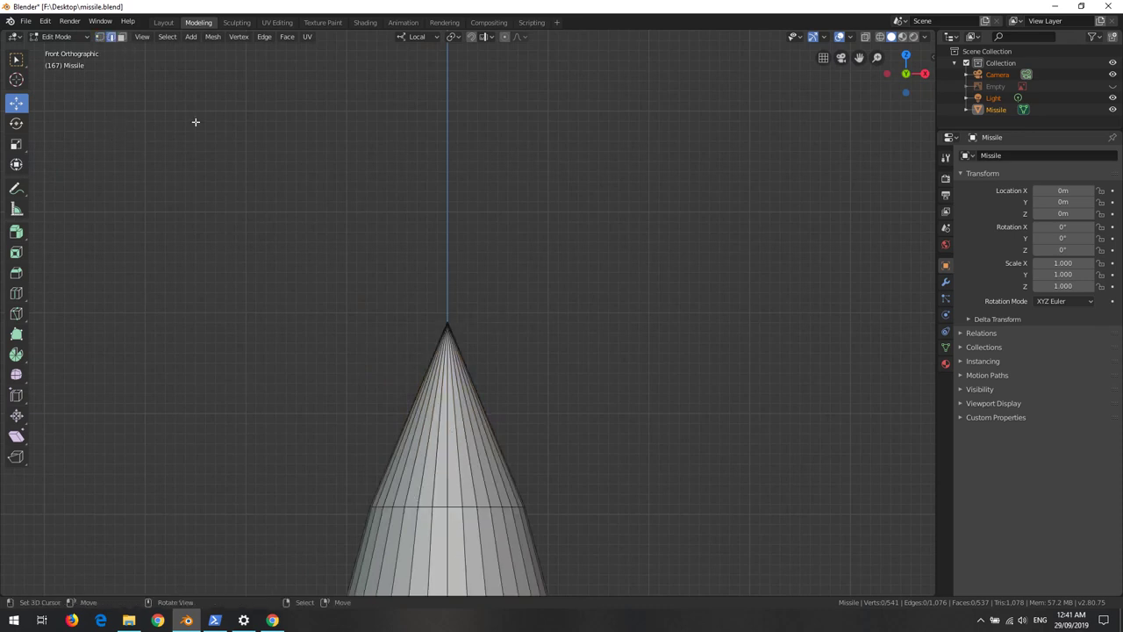
{"action": "key", "text": "ctrl+r"}
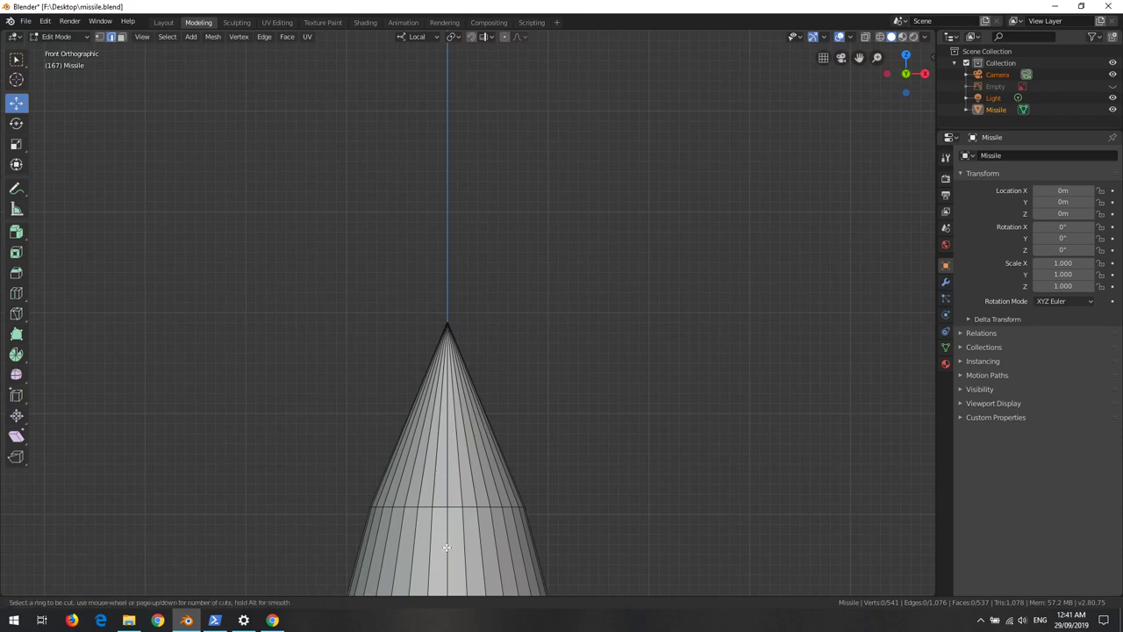
{"action": "key", "text": "Escape"}
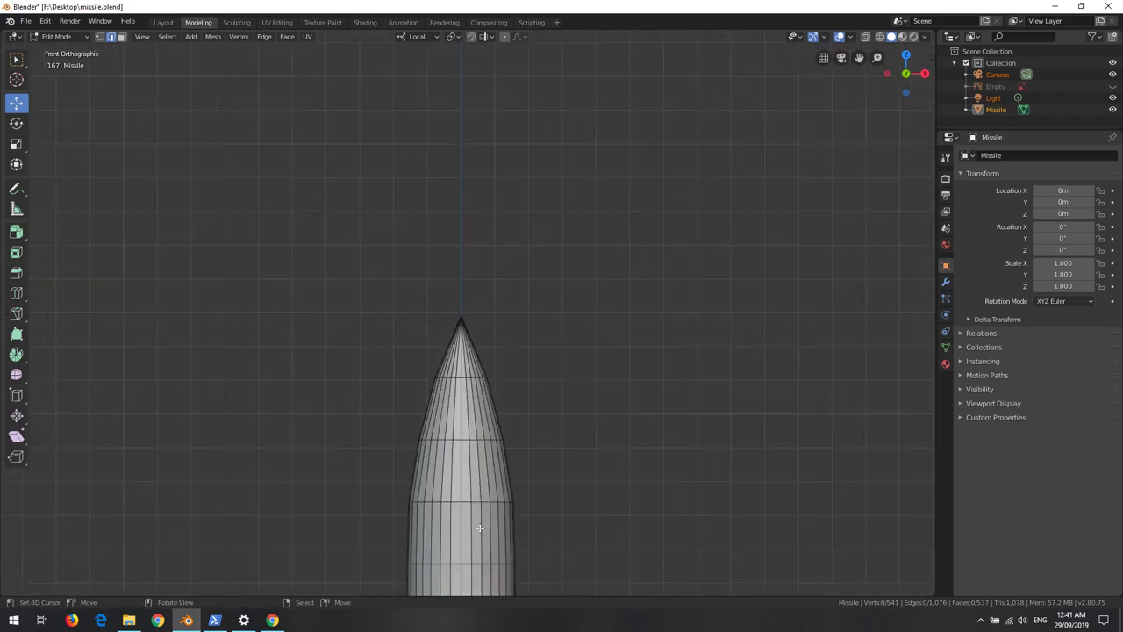
{"action": "key", "text": "ctrl+r"}
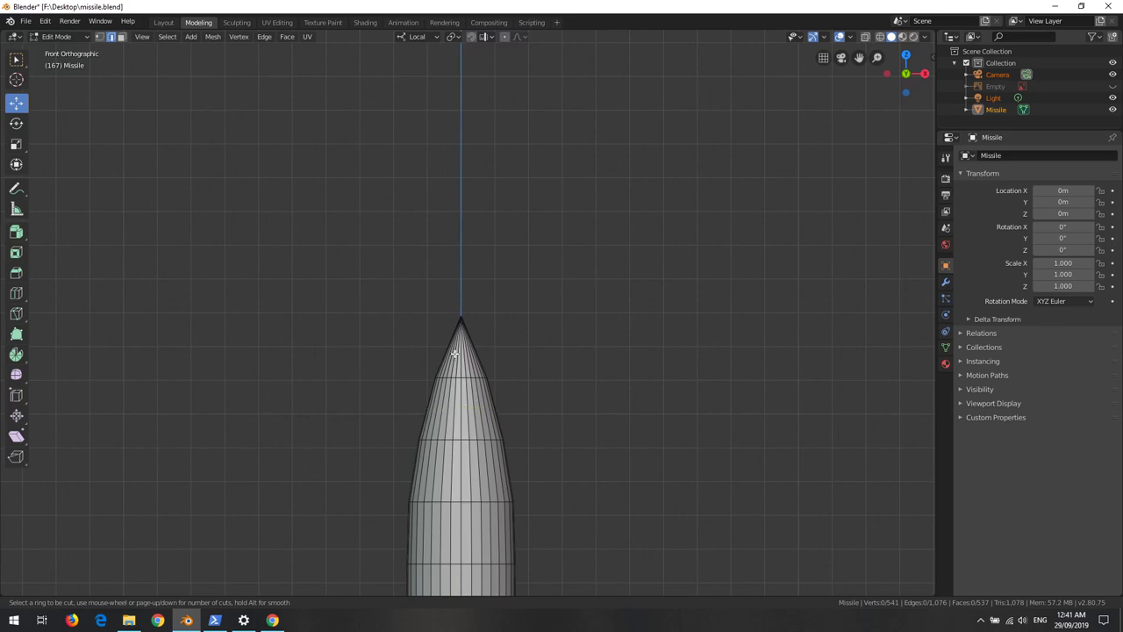
{"action": "key", "text": "Escape"}
Step: Apply the missile's scale in Object Mode and return to editing its mesh
{"action": "key", "text": "Tab"}
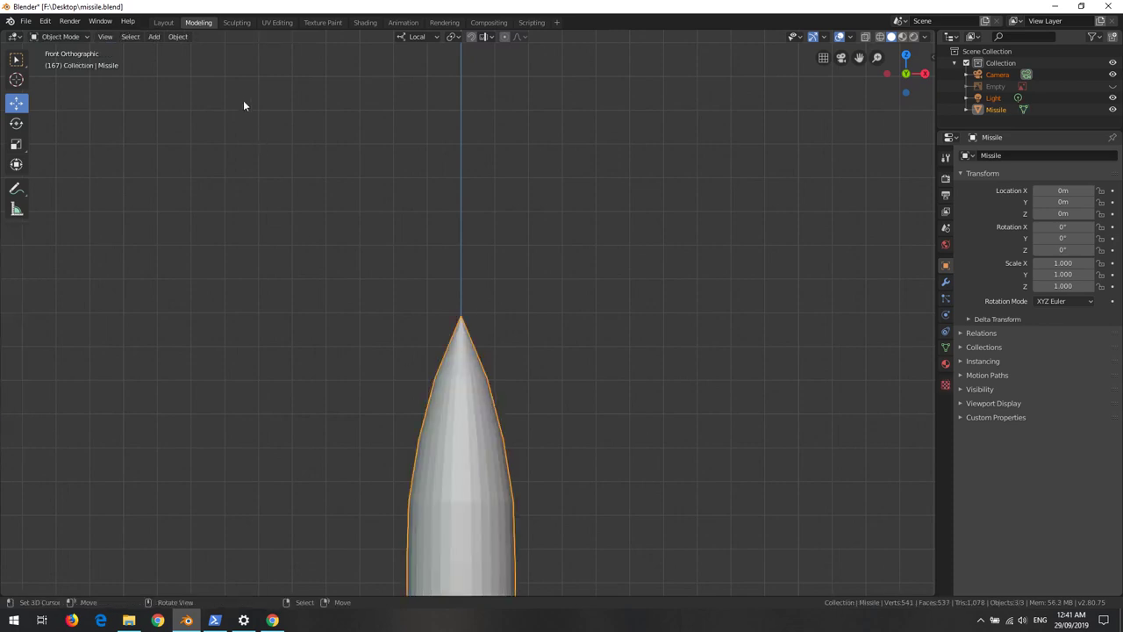
{"action": "left_click", "coordinate": [171, 38]}
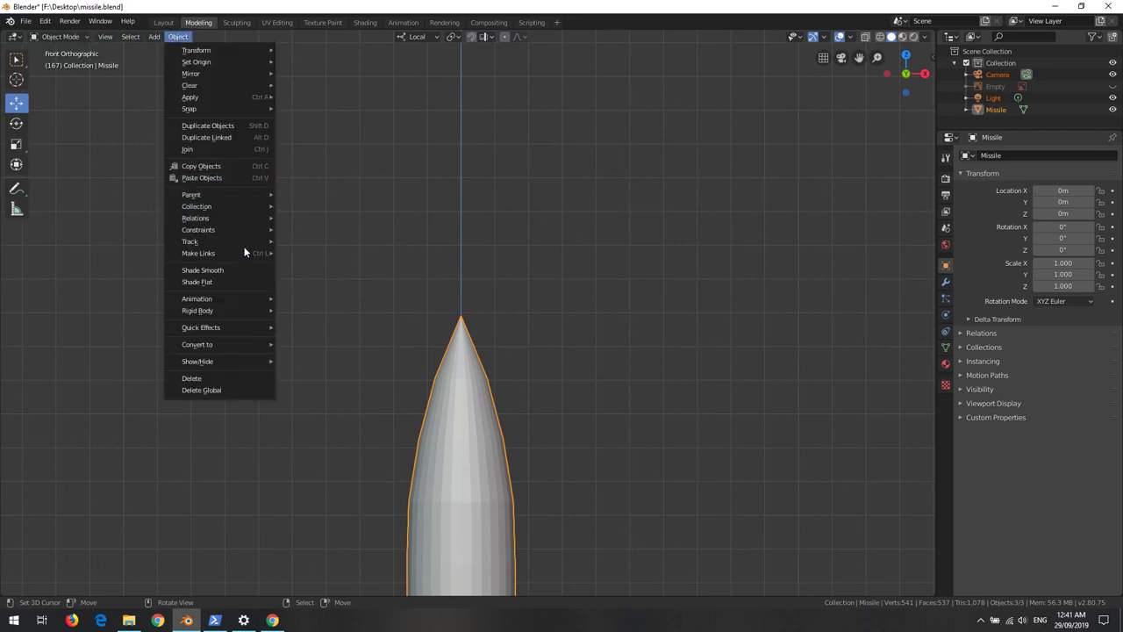
{"action": "mouse_move", "coordinate": [238, 230]}
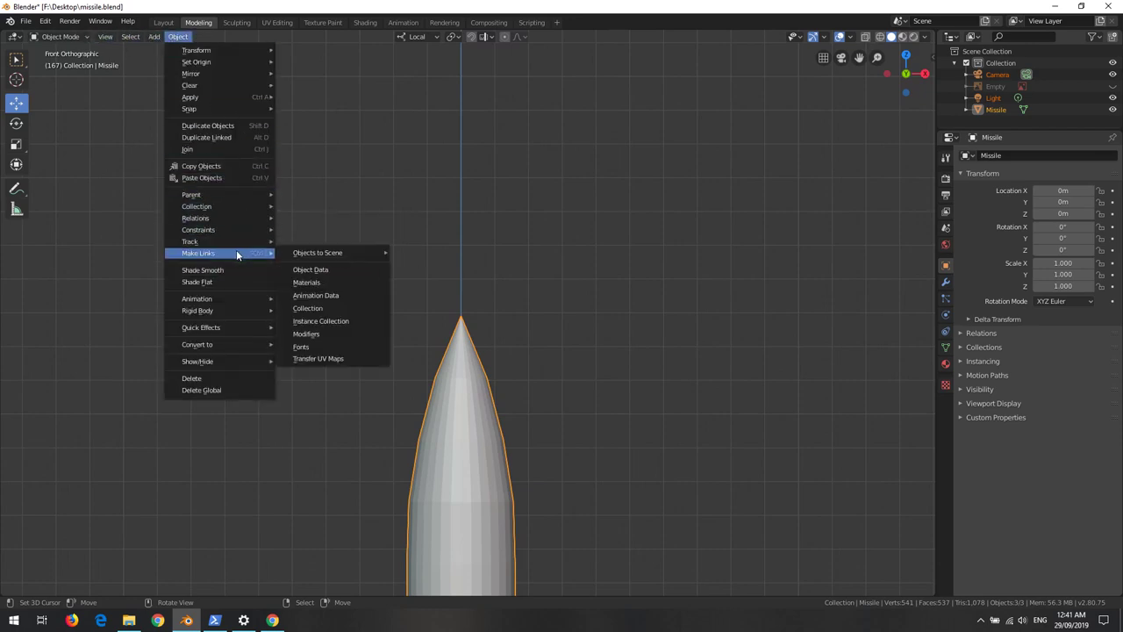
{"action": "mouse_move", "coordinate": [133, 39]}
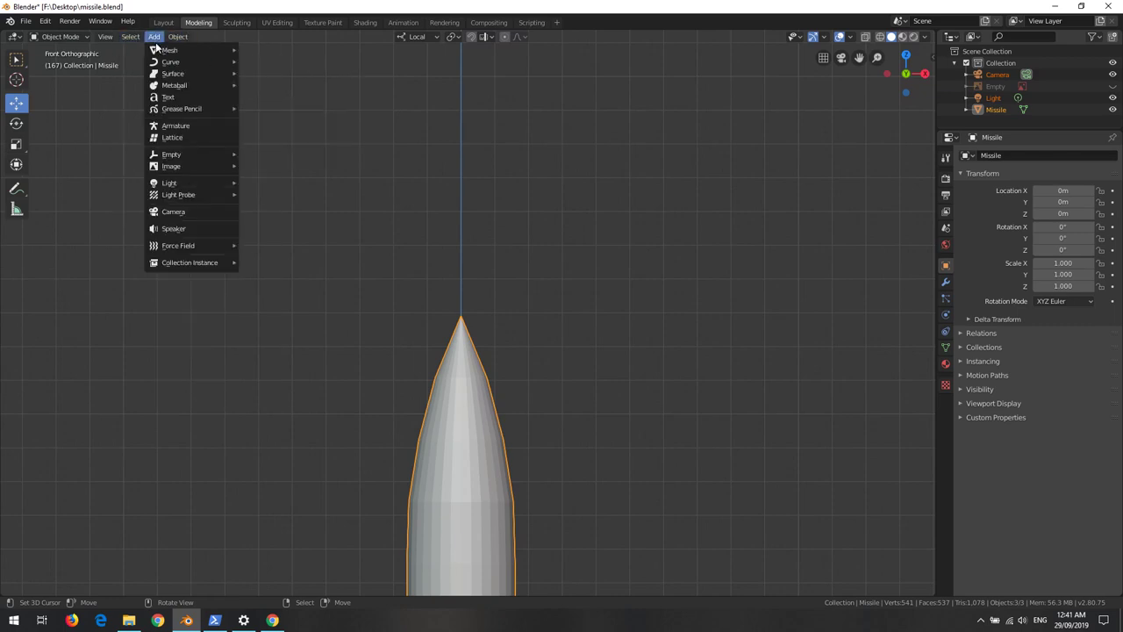
{"action": "mouse_move", "coordinate": [215, 97]}
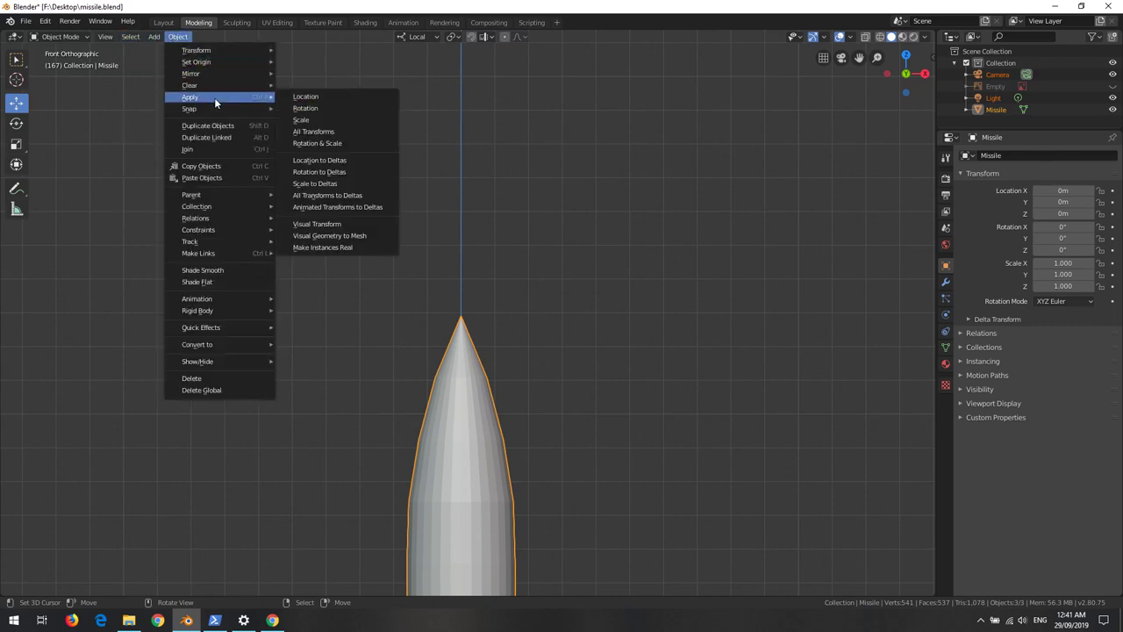
{"action": "left_click", "coordinate": [310, 122]}
{"action": "scroll", "coordinate": [450, 418], "scroll_direction": "up", "scroll_amount": 2}
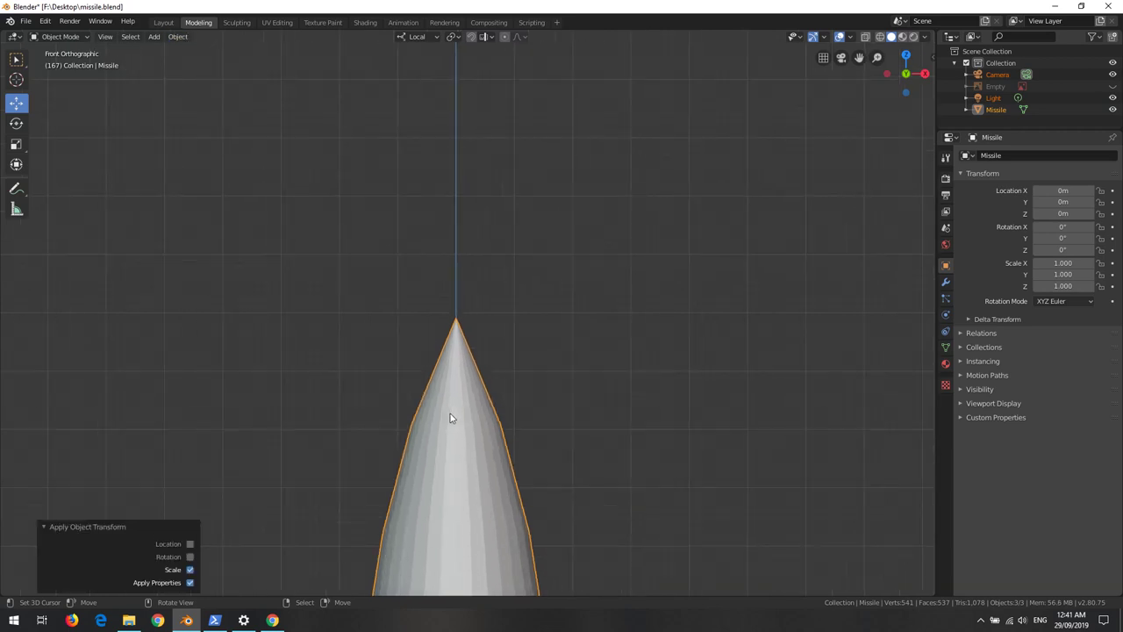
{"action": "key", "text": "Tab"}
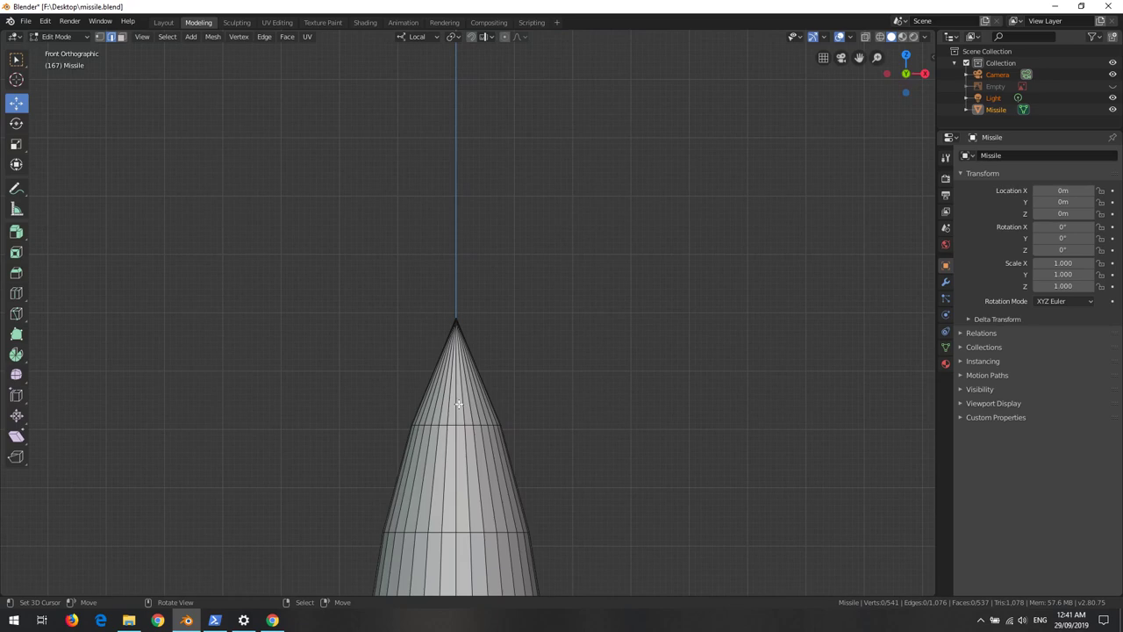
Step: Insert one loop cut in the band below the nose cone's uppermost ring, slid up close to that ring with factor -0.945
{"action": "key", "text": "ctrl+r"}
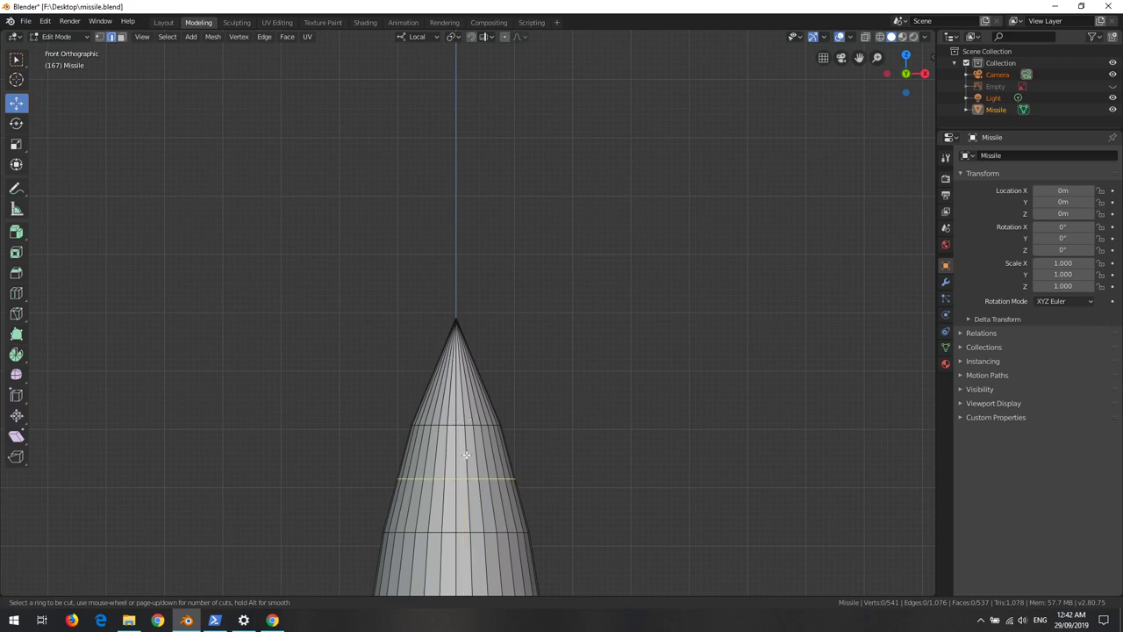
{"action": "left_click", "coordinate": [457, 497]}
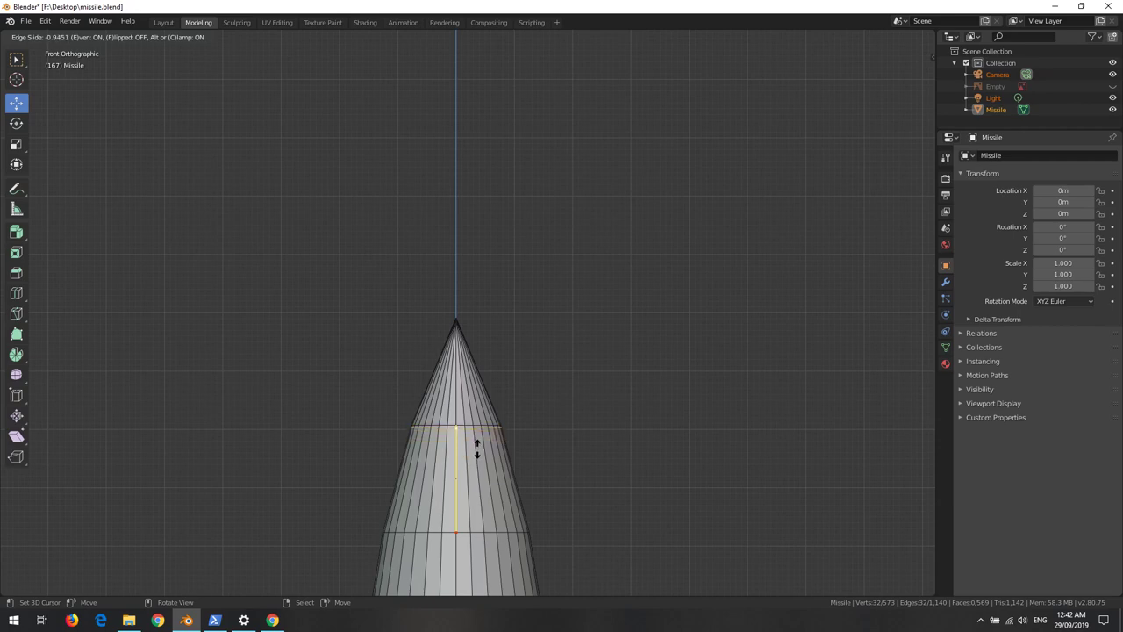
{"action": "left_click", "coordinate": [477, 449]}
{"action": "scroll", "coordinate": [465, 415], "scroll_direction": "up", "scroll_amount": 2}
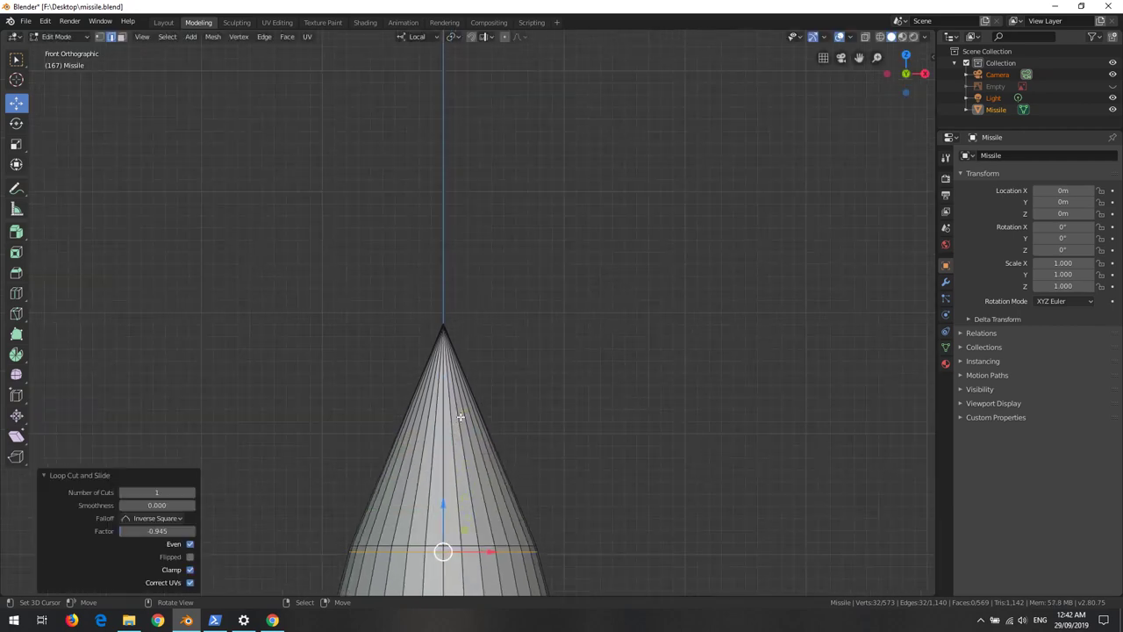
{"action": "scroll", "coordinate": [518, 413], "scroll_direction": "up", "scroll_amount": 2}
{"action": "scroll", "coordinate": [518, 412], "scroll_direction": "up", "scroll_amount": 4}
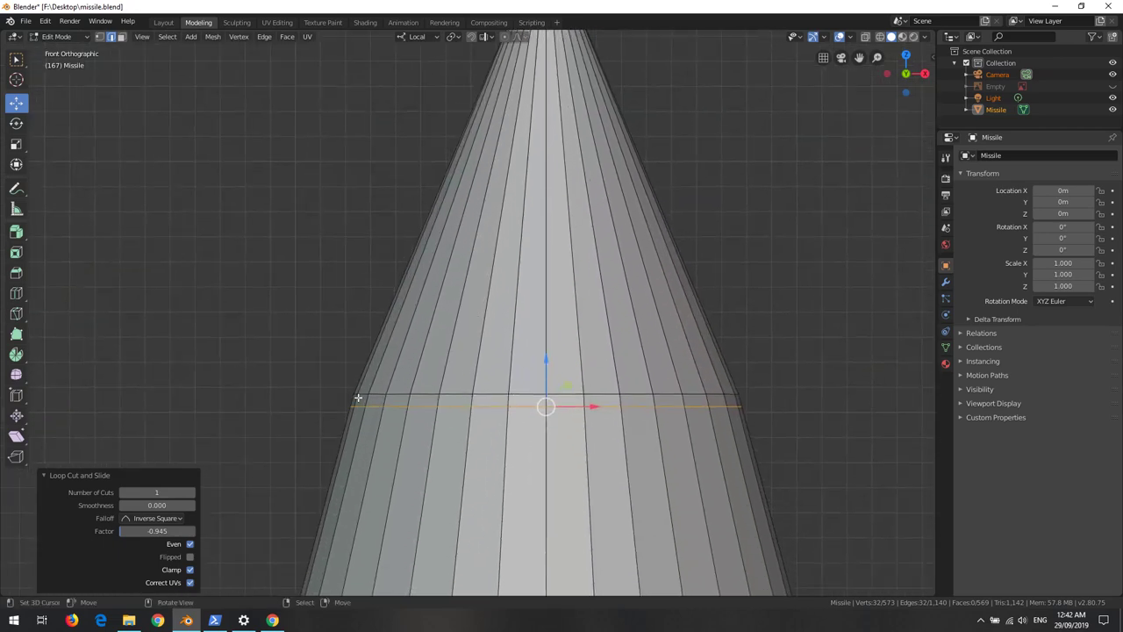
Step: Move the nose cone's uppermost edge ring about 0.105 m up along local Z, toward the tip
{"action": "left_click", "coordinate": [489, 391], "text": "alt"}
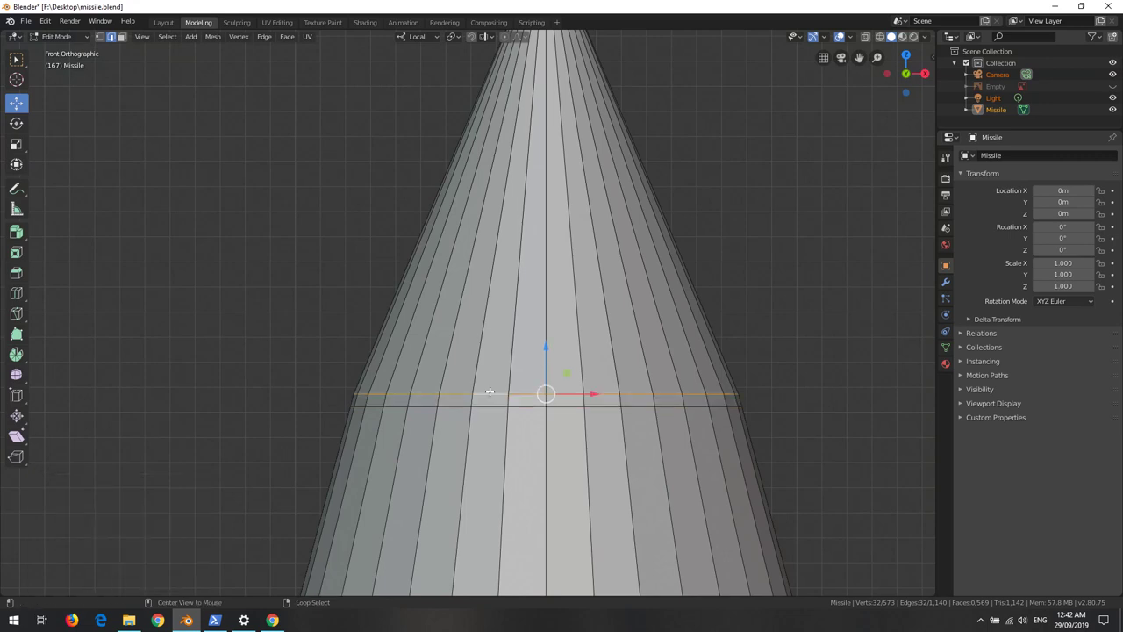
{"action": "key", "text": "g"}
{"action": "key", "text": "z"}
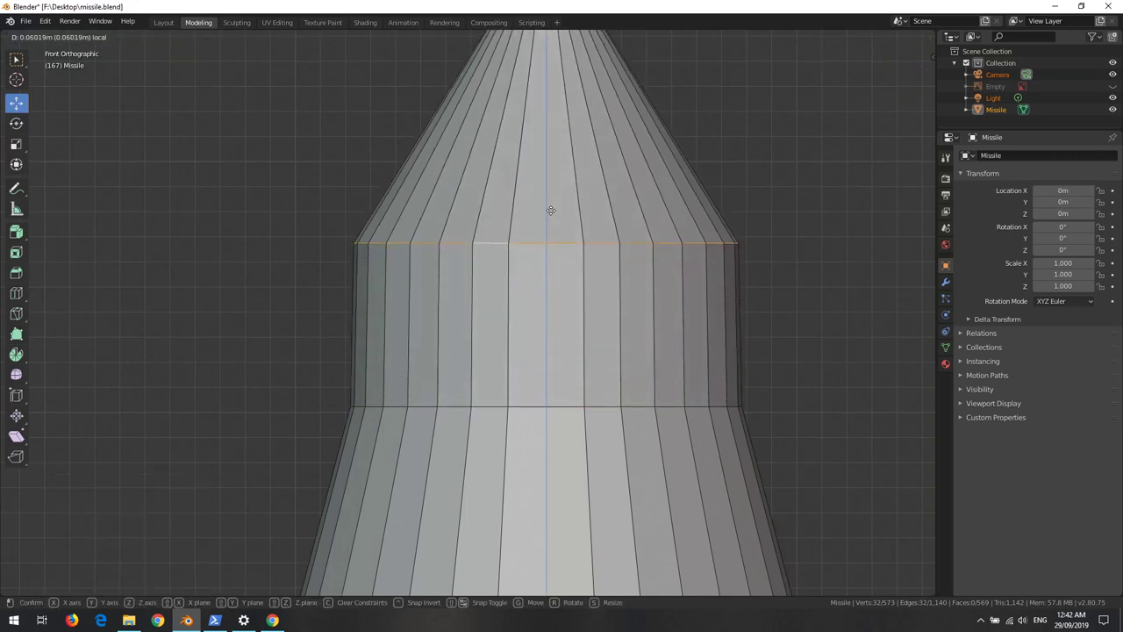
{"action": "left_click", "coordinate": [574, 99]}
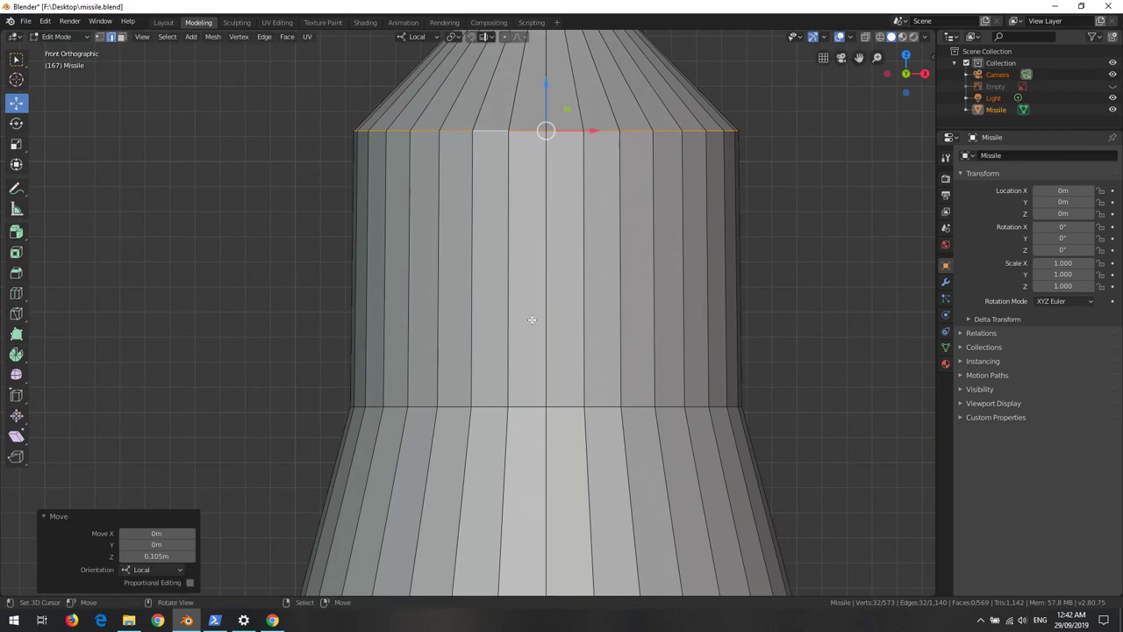
Step: Move the newly cut edge ring about 0.006 m up along local Z
{"action": "left_click", "coordinate": [488, 408], "text": "alt"}
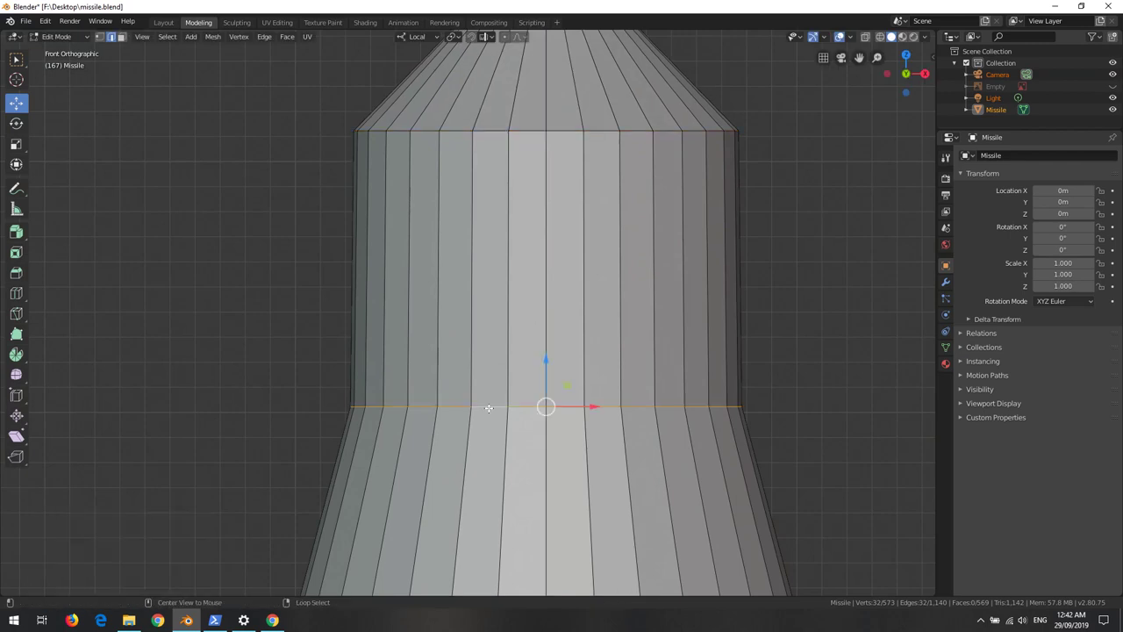
{"action": "key", "text": "g"}
{"action": "key", "text": "z"}
{"action": "left_click", "coordinate": [545, 364]}
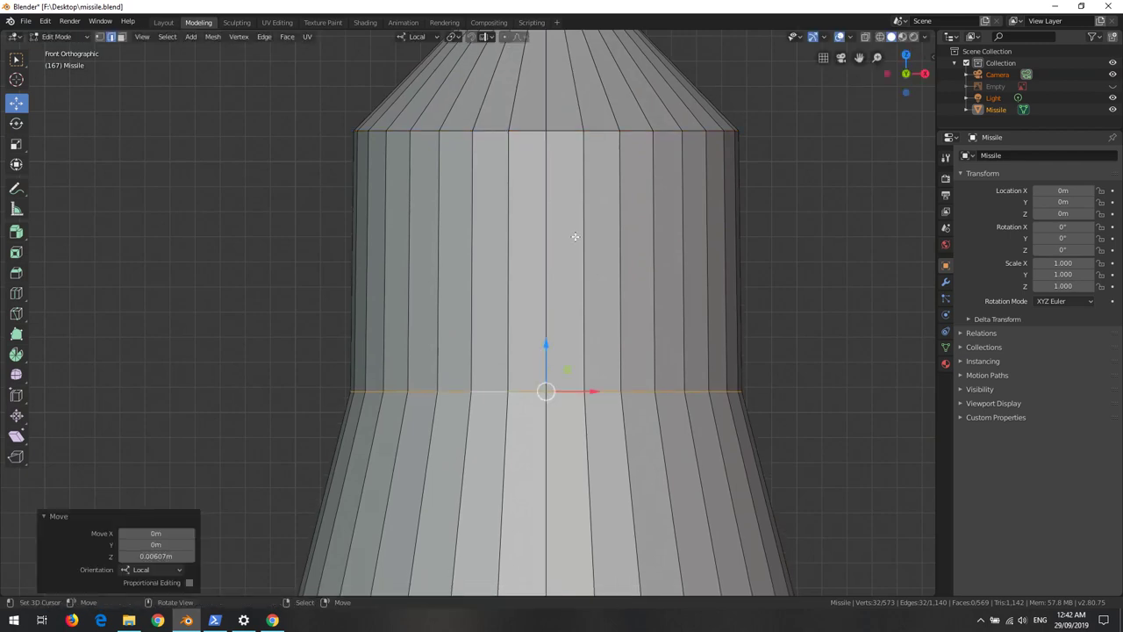
Step: Select the raised uppermost ring of the nose cone and scale it to about 0.532
{"action": "scroll", "coordinate": [577, 238], "scroll_direction": "down", "scroll_amount": 4}
{"action": "left_click", "coordinate": [507, 224], "text": "alt"}
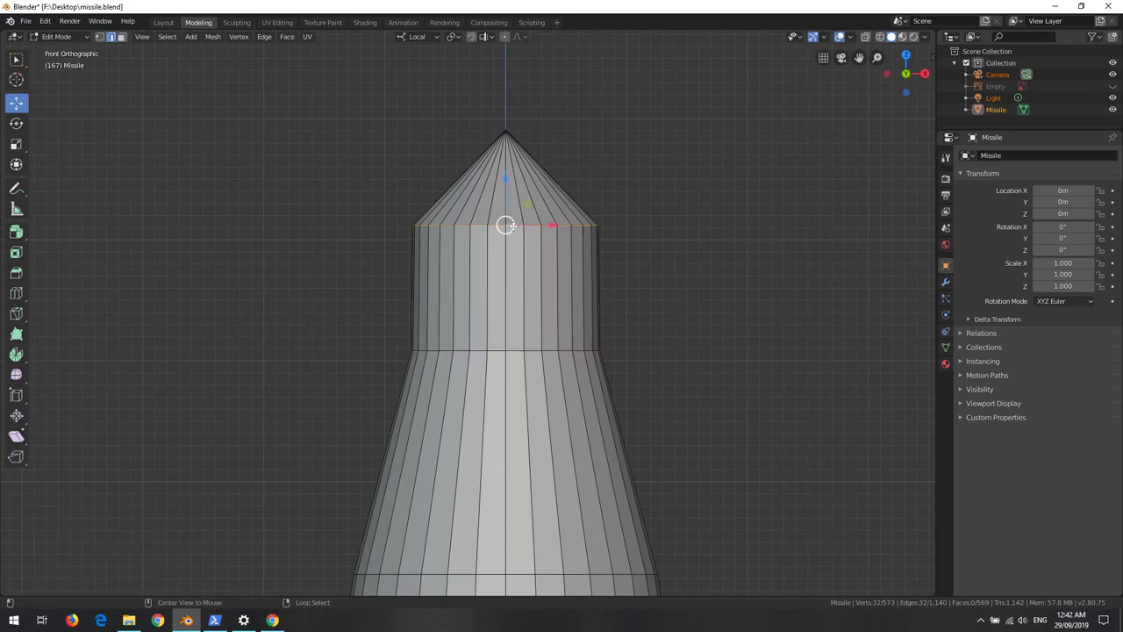
{"action": "middle_click_drag", "start_coordinate": [524, 210], "coordinate": [551, 388], "text": "shift"}
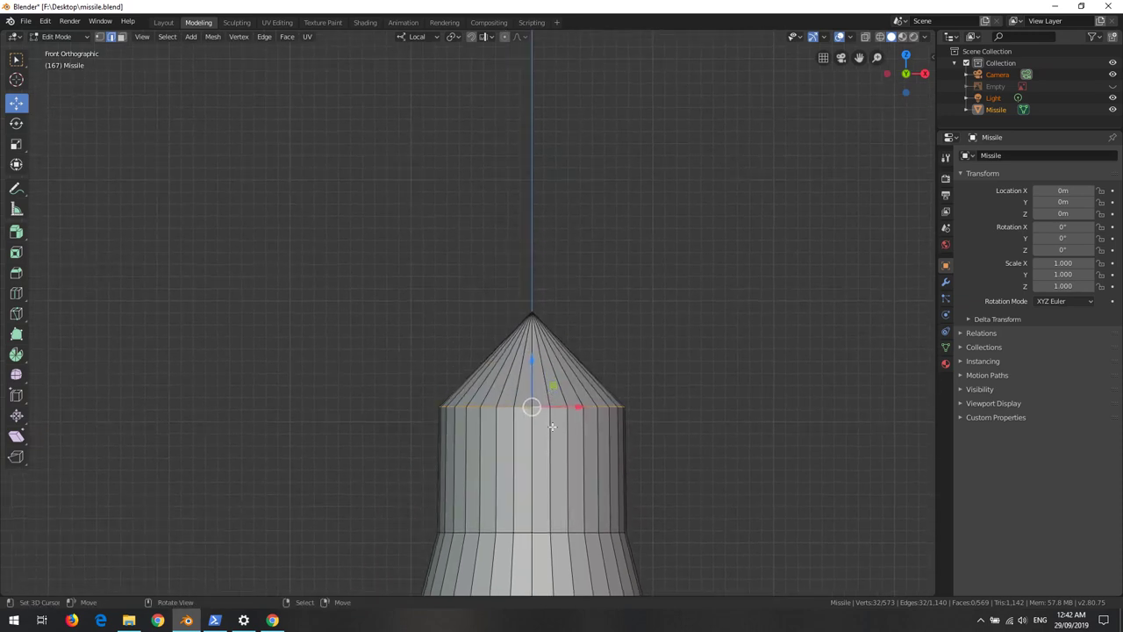
{"action": "scroll", "coordinate": [530, 390], "scroll_direction": "up", "scroll_amount": 2}
{"action": "key", "text": "s"}
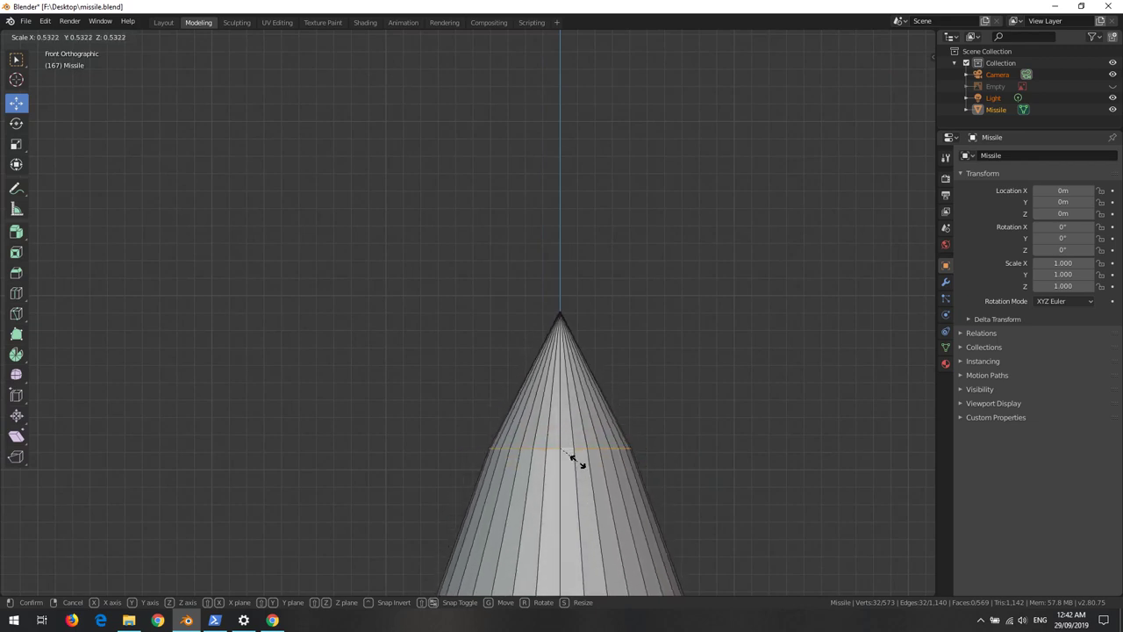
{"action": "left_click", "coordinate": [575, 458]}
Step: Slide the uppermost edge ring toward the nose tip with a factor of about -0.888 and inspect the nose profile
{"action": "key", "text": "g"}
{"action": "key", "text": "g"}
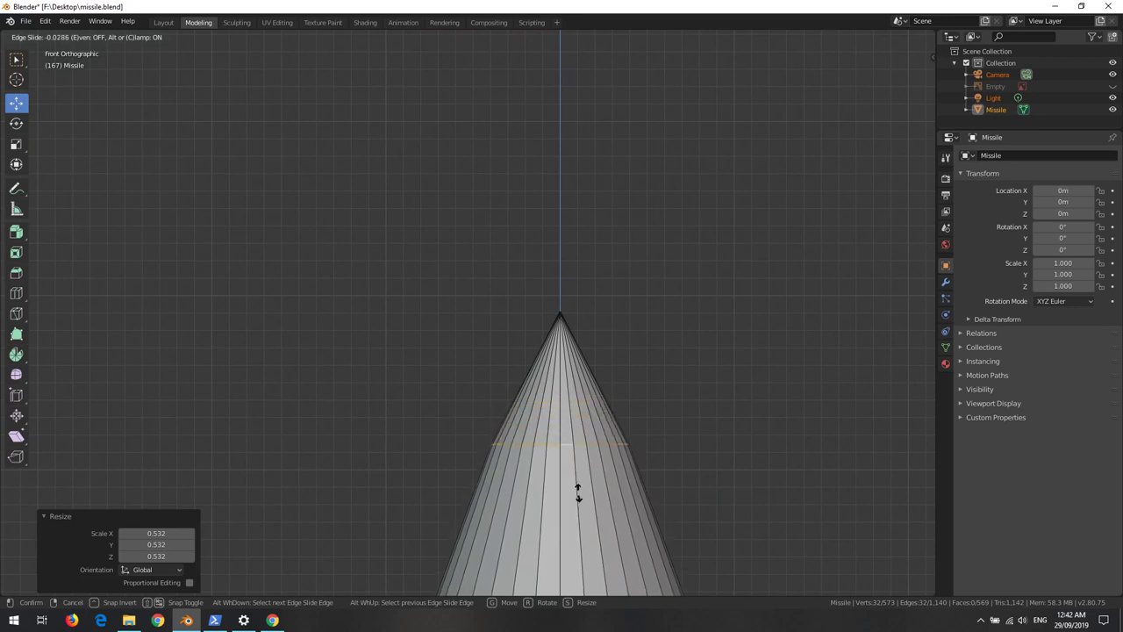
{"action": "left_click", "coordinate": [568, 356]}
{"action": "scroll", "coordinate": [572, 466], "scroll_direction": "down", "scroll_amount": 5}
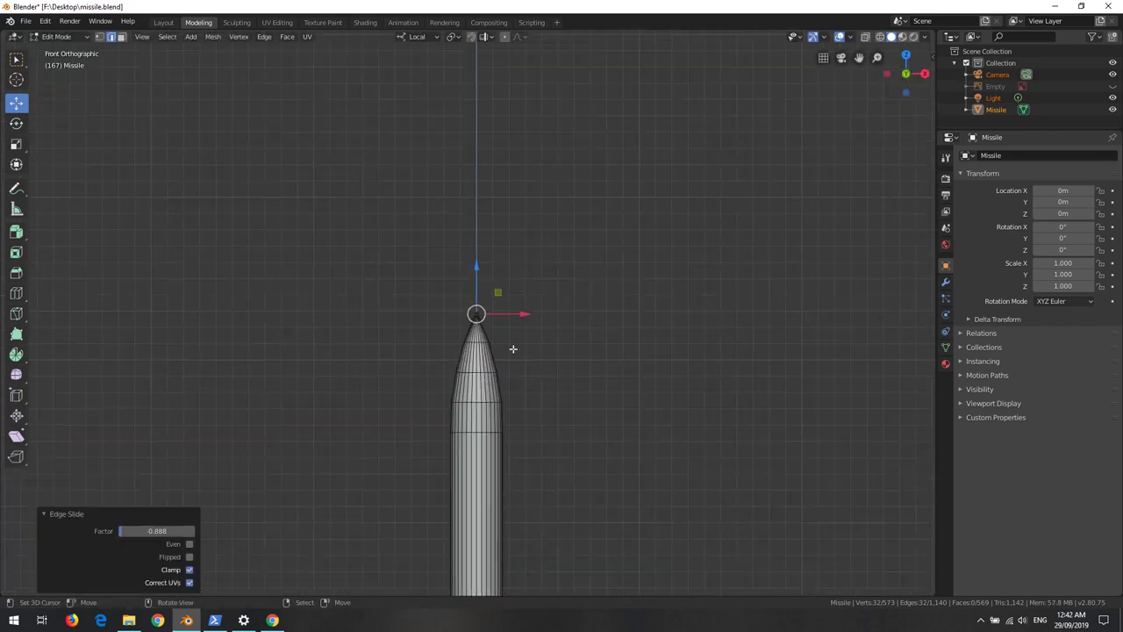
{"action": "scroll", "coordinate": [462, 354], "scroll_direction": "up", "scroll_amount": 4}
{"action": "scroll", "coordinate": [498, 358], "scroll_direction": "down", "scroll_amount": 4}
{"action": "scroll", "coordinate": [444, 359], "scroll_direction": "up", "scroll_amount": 5}
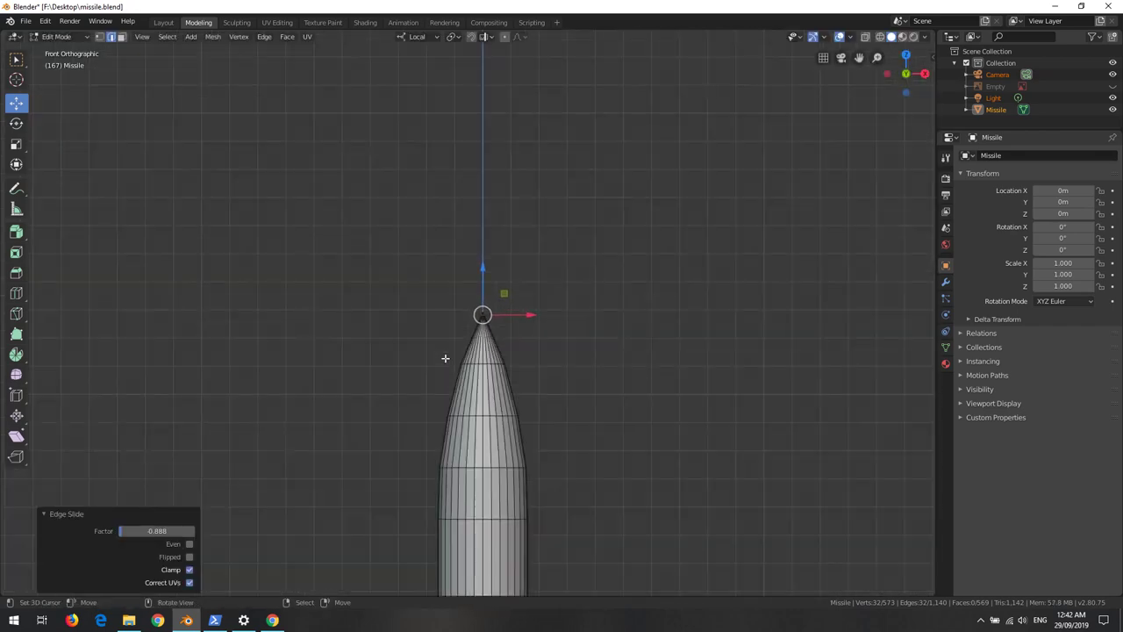
{"action": "middle_click_drag", "start_coordinate": [504, 300], "coordinate": [593, 334]}
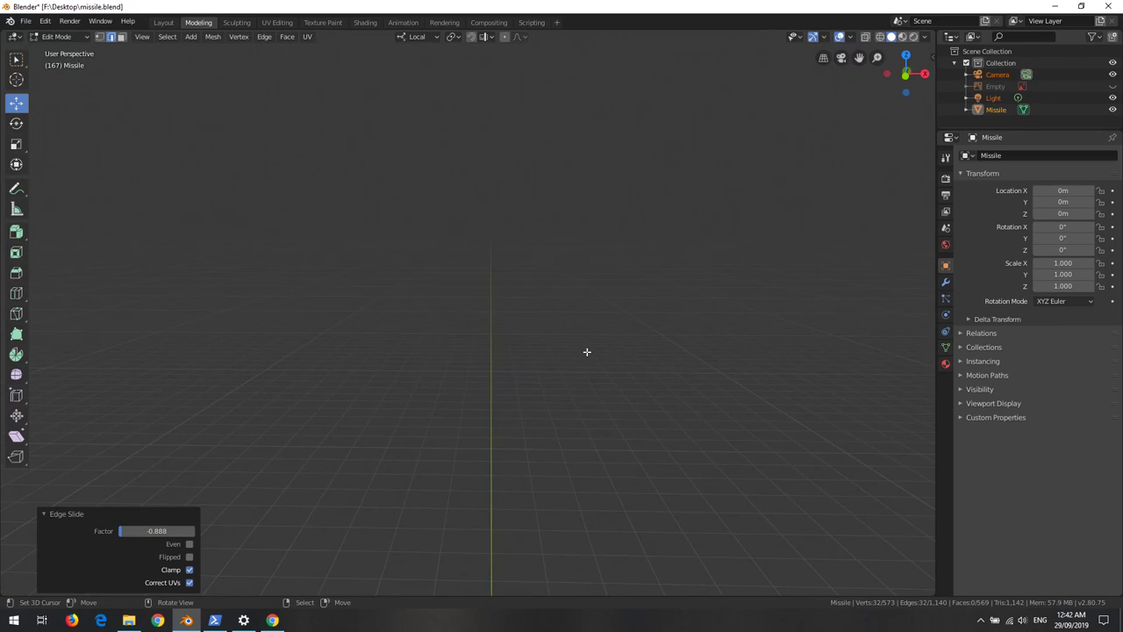
Step: Select the nose cone's tip vertex and move it about 0.006 m down along local Z to blunt the point
{"action": "scroll", "coordinate": [587, 351], "scroll_direction": "down", "scroll_amount": 3}
{"action": "middle_click_drag", "start_coordinate": [587, 351], "coordinate": [465, 281]}
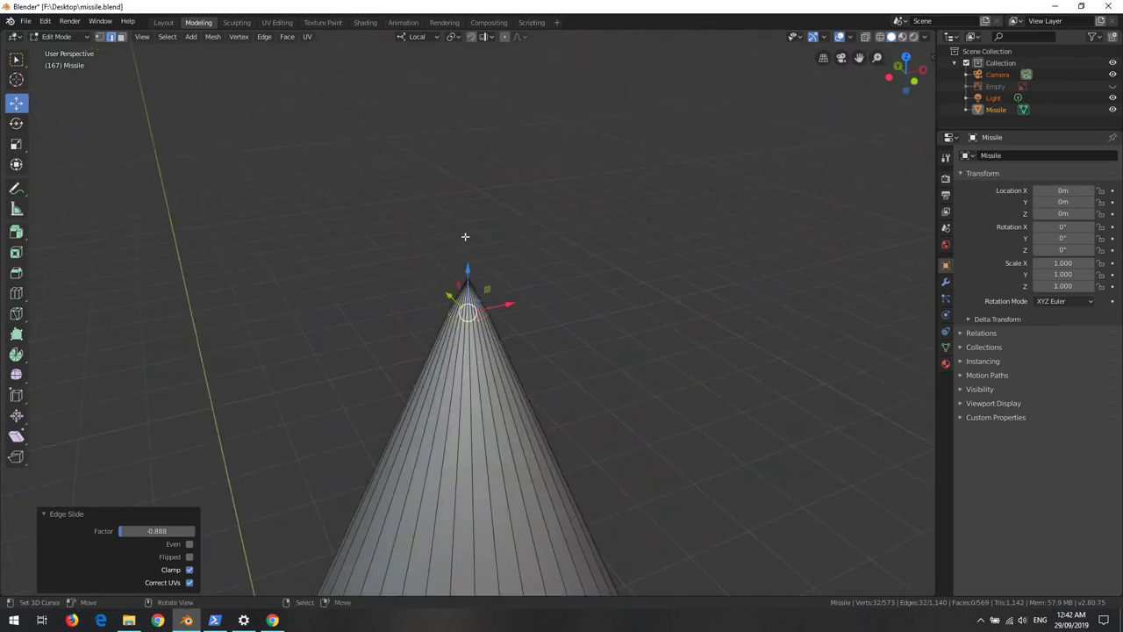
{"action": "key", "text": "ctrl+z"}
{"action": "key", "text": "ctrl+shift+z"}
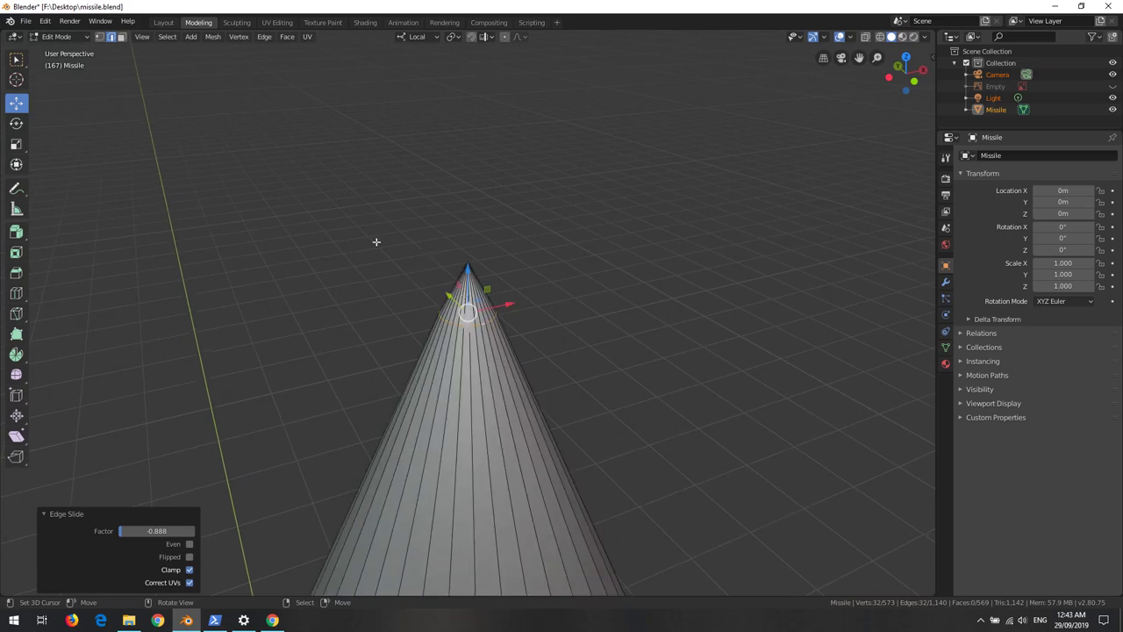
{"action": "left_click", "coordinate": [99, 36]}
{"action": "key", "text": "a"}
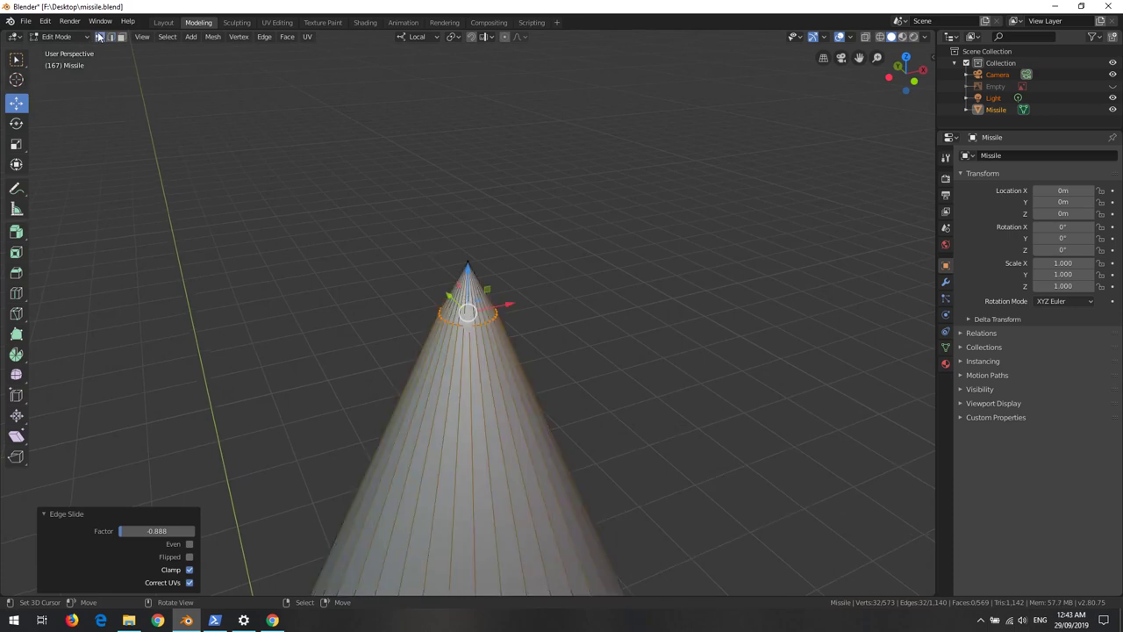
{"action": "left_click", "coordinate": [471, 245]}
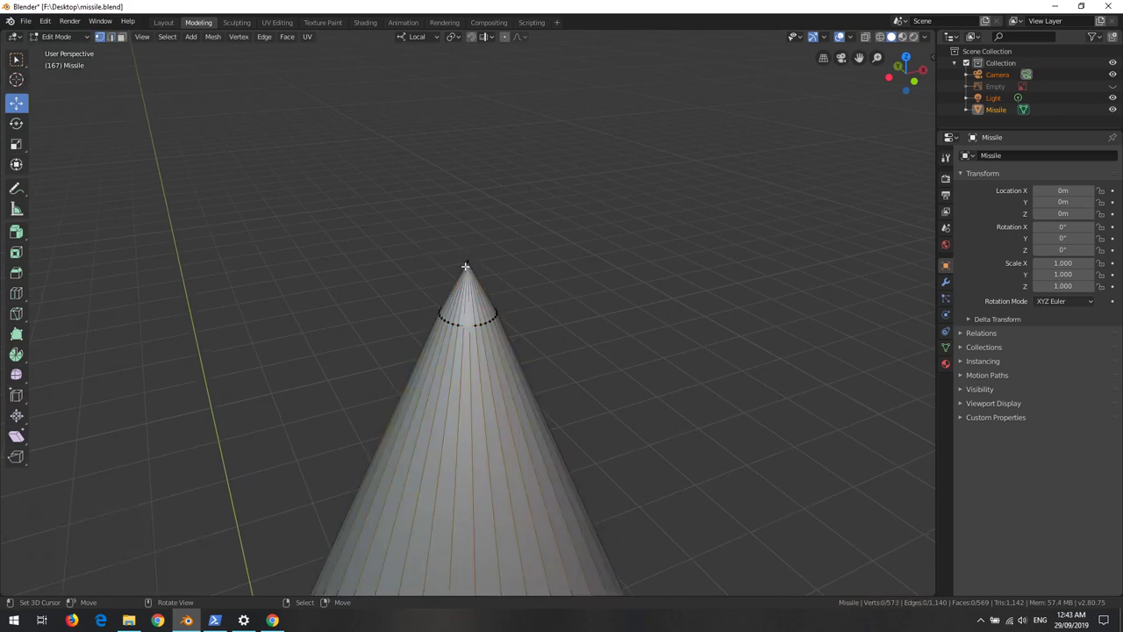
{"action": "left_click", "coordinate": [466, 326]}
{"action": "left_click_drag", "start_coordinate": [467, 322], "coordinate": [466, 270]}
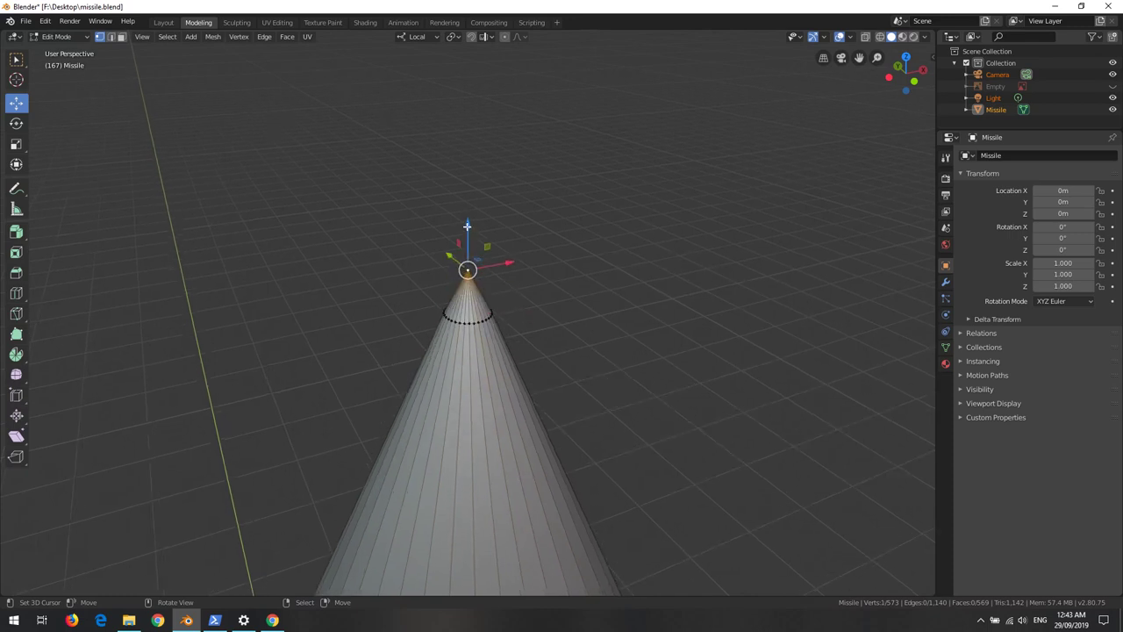
{"action": "left_click_drag", "start_coordinate": [465, 230], "coordinate": [465, 253]}
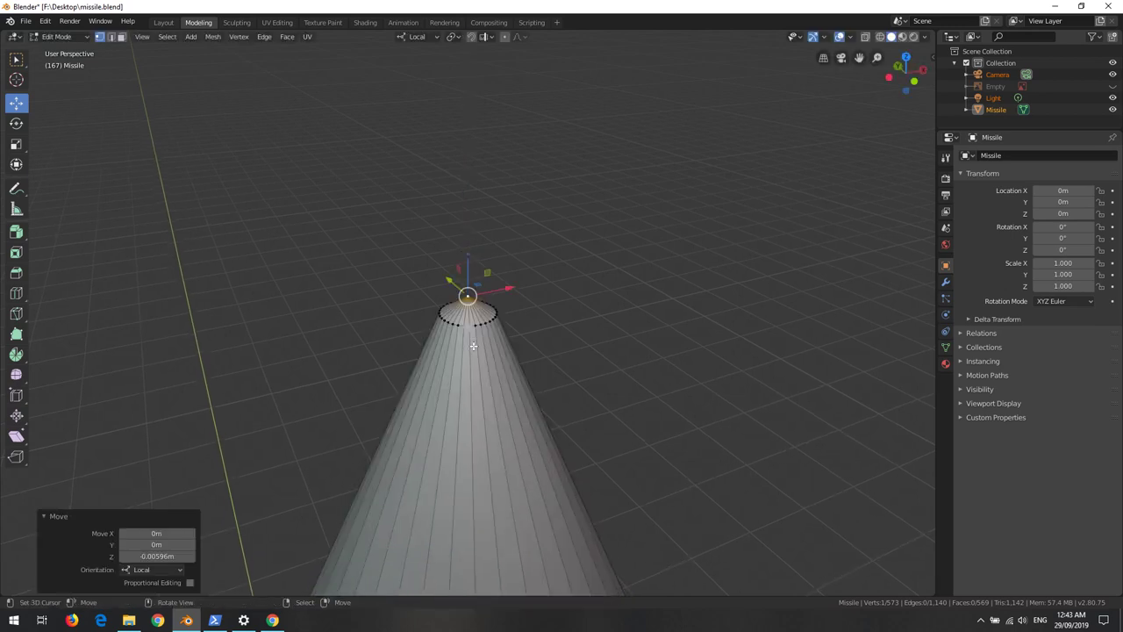
Step: Try to select the edge ring just below the nose tip, and clear the selection
{"action": "mouse_move", "coordinate": [473, 336]}
{"action": "middle_mouse_down"}
{"action": "mouse_move", "coordinate": [413, 313]}
{"action": "mouse_move", "coordinate": [576, 401]}
{"action": "mouse_move", "coordinate": [492, 327]}
{"action": "middle_mouse_up"}
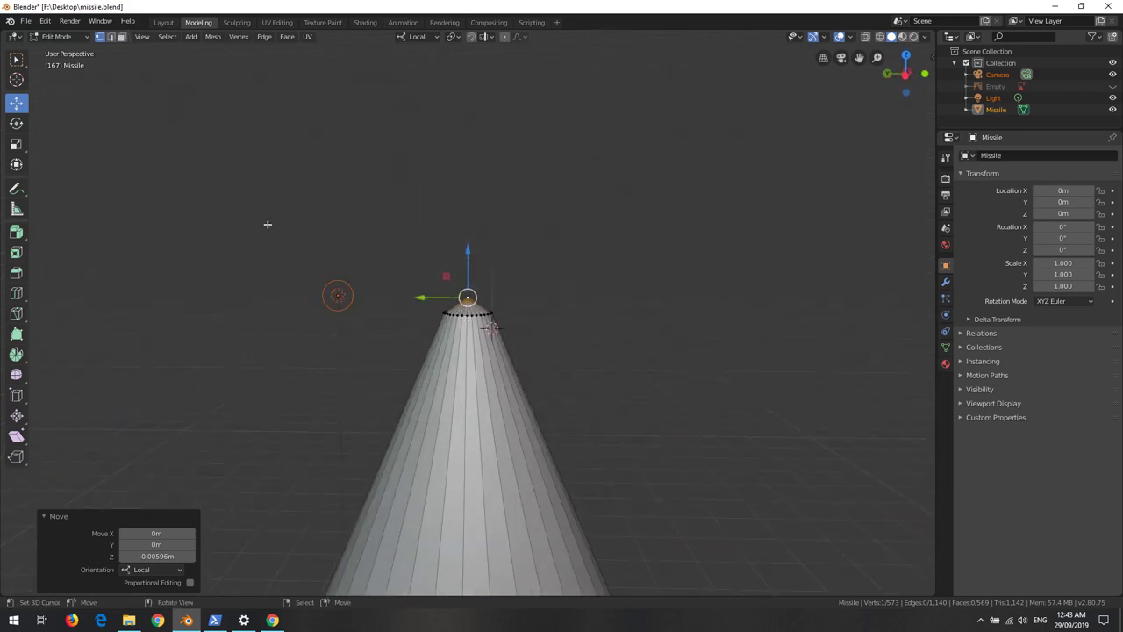
{"action": "left_click", "coordinate": [110, 36]}
{"action": "left_click", "coordinate": [553, 343]}
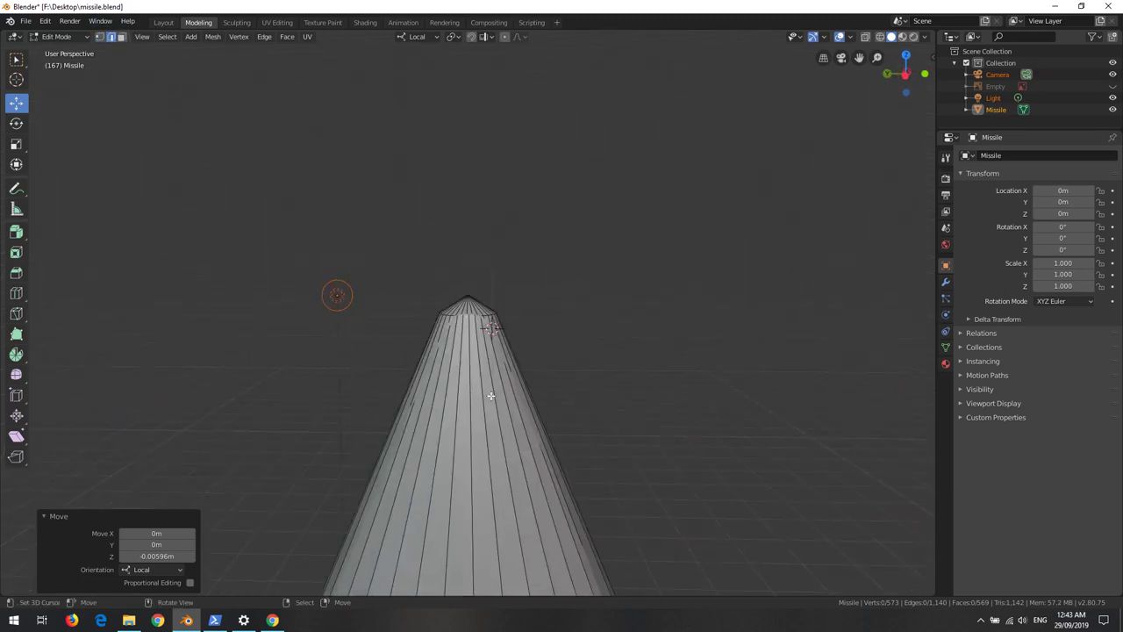
{"action": "left_click", "coordinate": [476, 326], "text": "alt"}
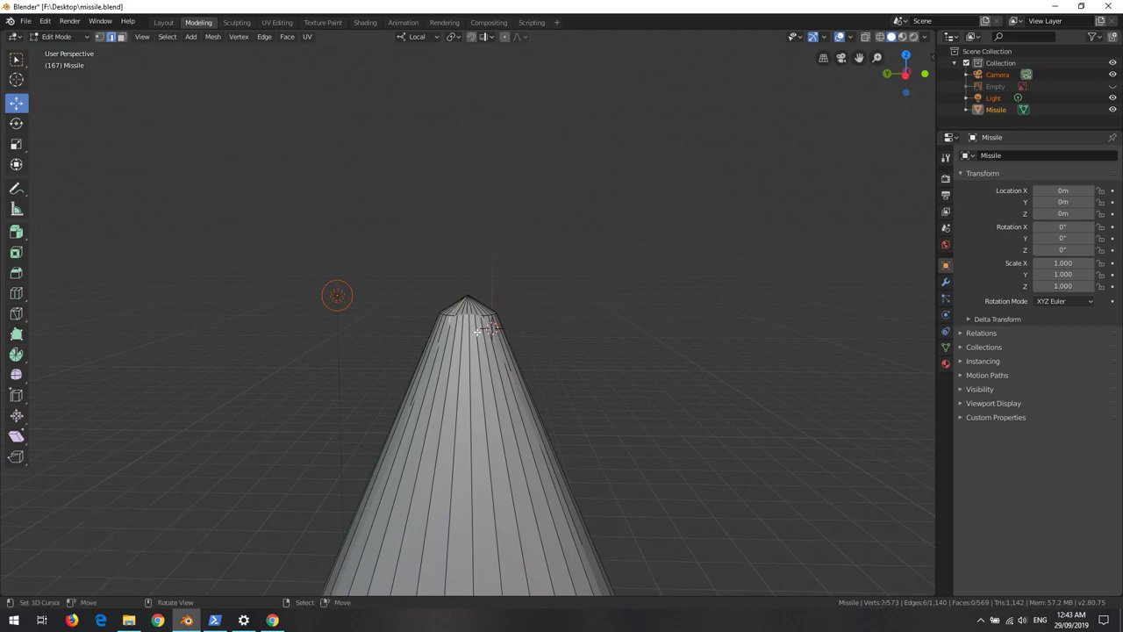
{"action": "scroll", "coordinate": [477, 330], "scroll_direction": "down", "scroll_amount": 5}
{"action": "scroll", "coordinate": [478, 130], "scroll_direction": "up", "scroll_amount": 3}
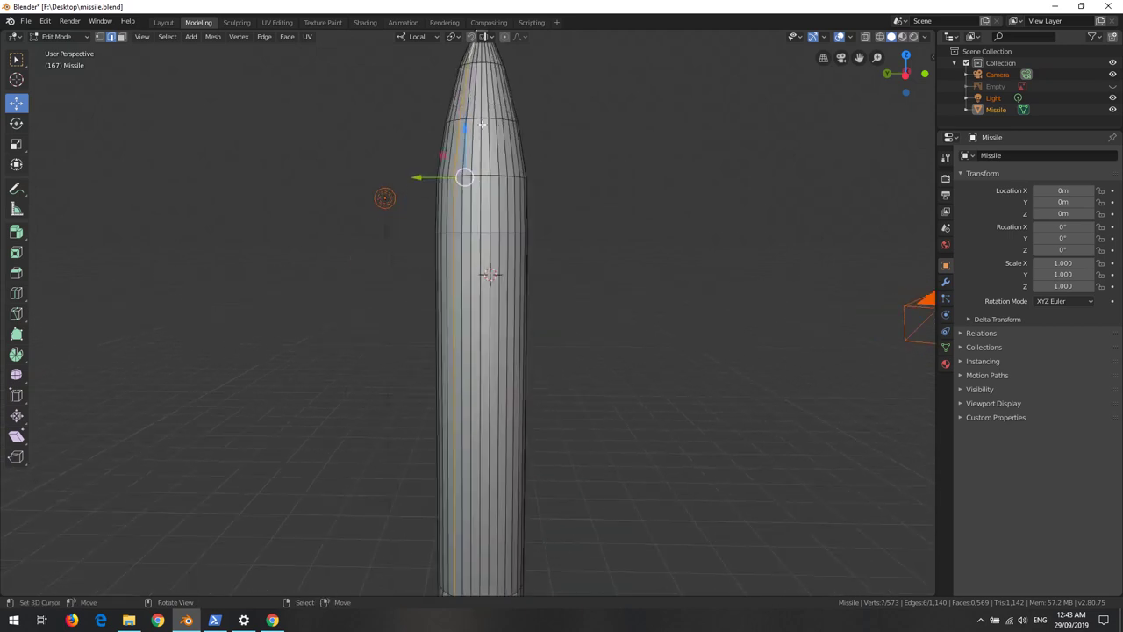
{"action": "middle_click_drag", "start_coordinate": [478, 129], "coordinate": [480, 276], "text": "shift"}
{"action": "key", "text": "a"}
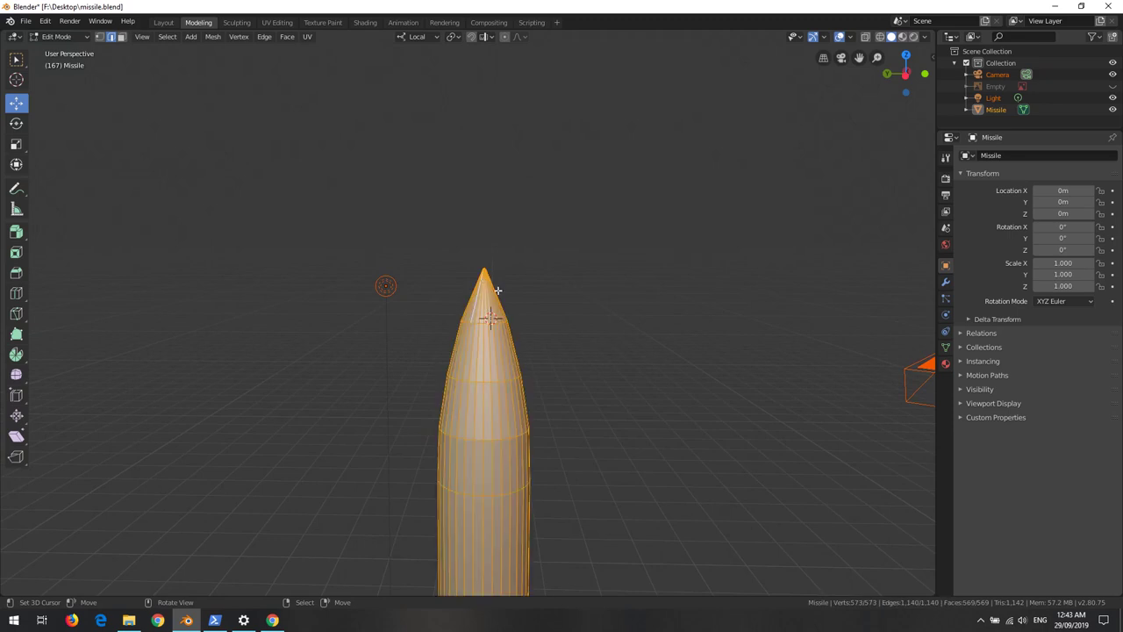
{"action": "key", "text": "alt+a"}
Step: Return to Object Mode and save the missile file
{"action": "key", "text": "Tab"}
{"action": "scroll", "coordinate": [485, 277], "scroll_direction": "up", "scroll_amount": 2}
{"action": "scroll", "coordinate": [522, 250], "scroll_direction": "up", "scroll_amount": 3}
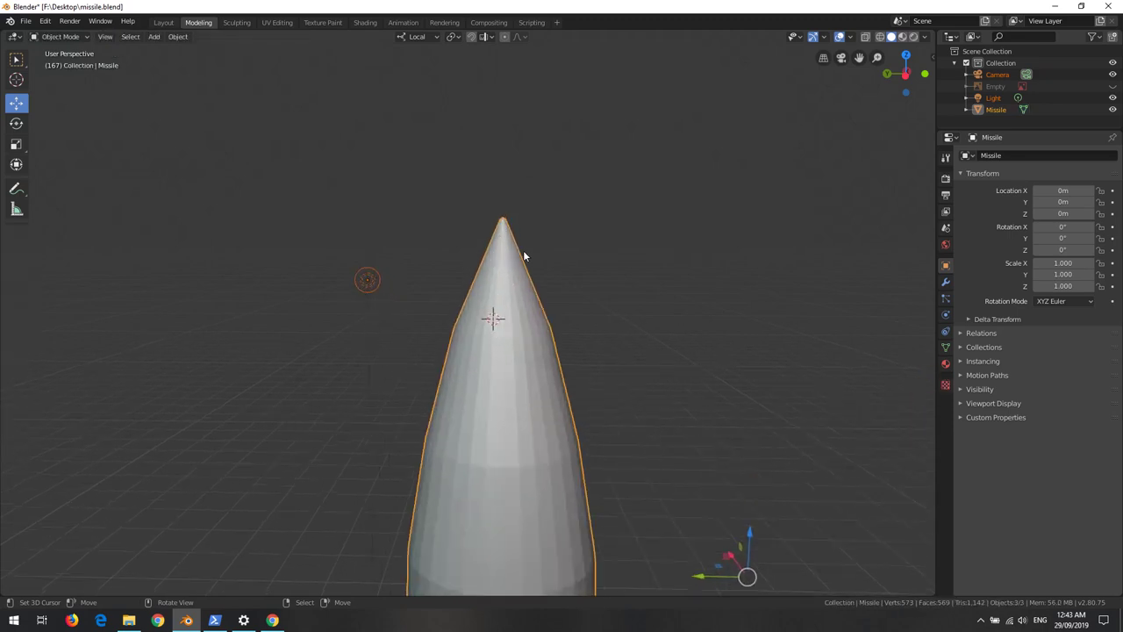
{"action": "key", "text": "ctrl+s"}
{"action": "mouse_move", "coordinate": [537, 211]}
{"action": "middle_mouse_down"}
{"action": "mouse_move", "coordinate": [506, 231]}
{"action": "mouse_move", "coordinate": [499, 253]}
{"action": "mouse_move", "coordinate": [528, 218]}
{"action": "middle_mouse_up"}
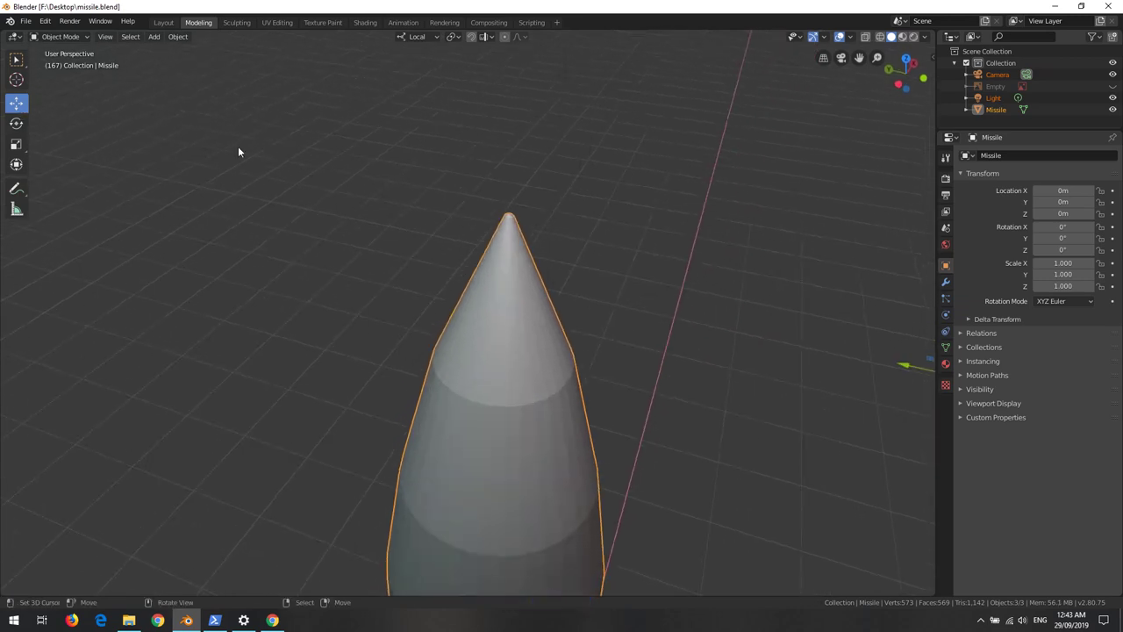
Step: Select the edge ring just below the nose tip and slide it toward the tip with a factor of about -0.752
{"action": "key", "text": "Tab"}
{"action": "middle_click_drag", "start_coordinate": [529, 215], "coordinate": [532, 350]}
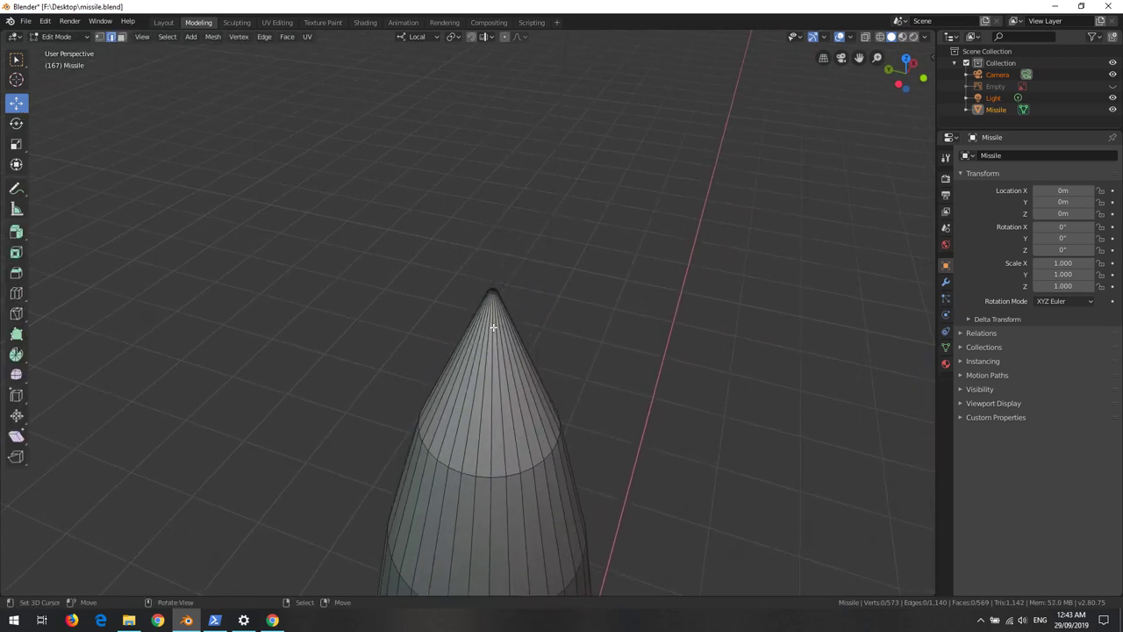
{"action": "left_click", "coordinate": [532, 350]}
{"action": "scroll", "coordinate": [532, 350], "scroll_direction": "up", "scroll_amount": 3}
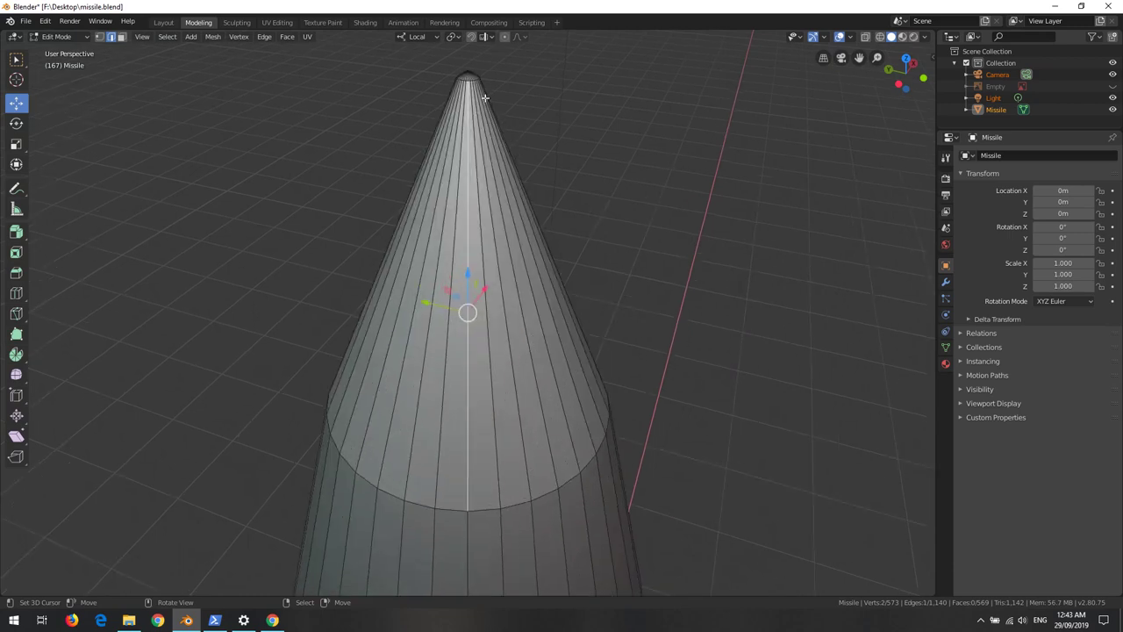
{"action": "scroll", "coordinate": [463, 75], "scroll_direction": "up", "scroll_amount": 2}
{"action": "scroll", "coordinate": [494, 293], "scroll_direction": "down", "scroll_amount": 5}
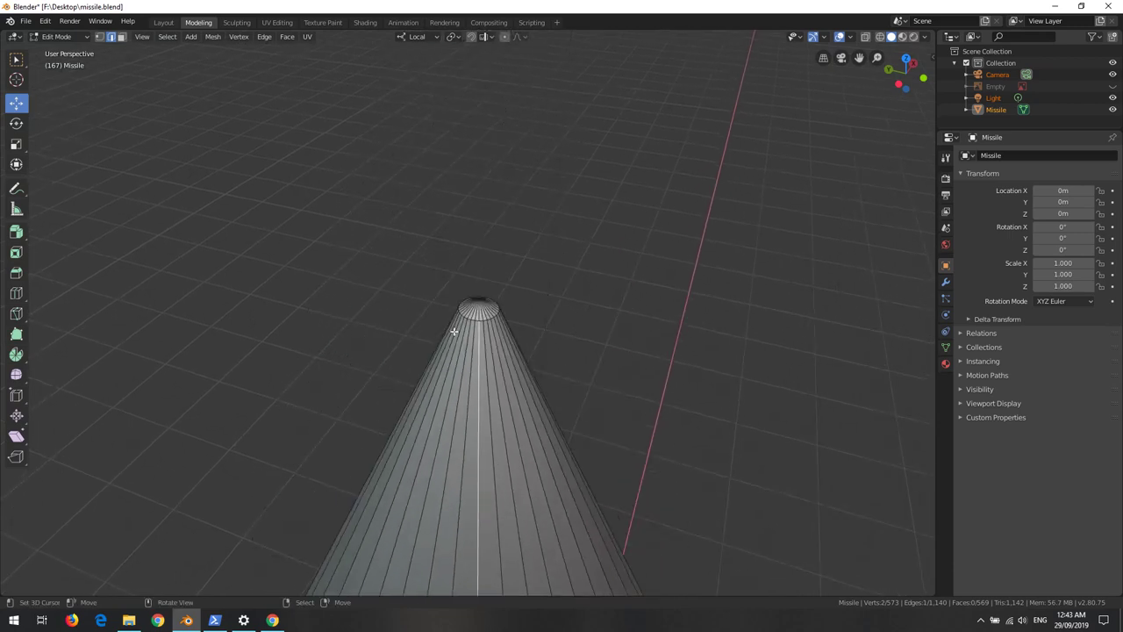
{"action": "left_click", "coordinate": [472, 318], "text": "alt"}
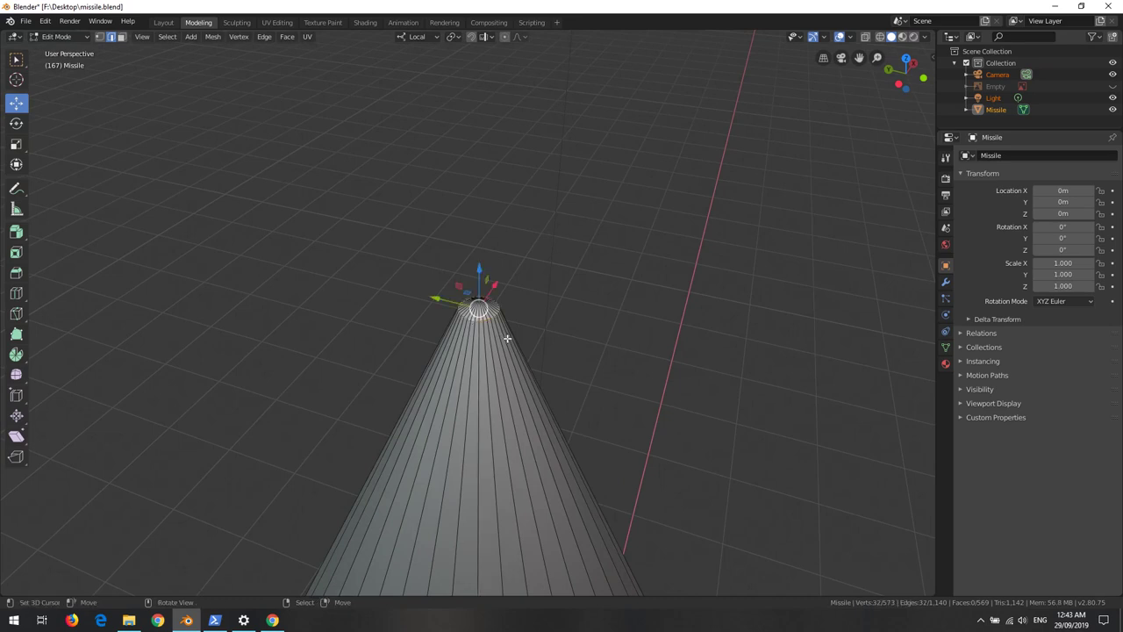
{"action": "key", "text": "KP_1"}
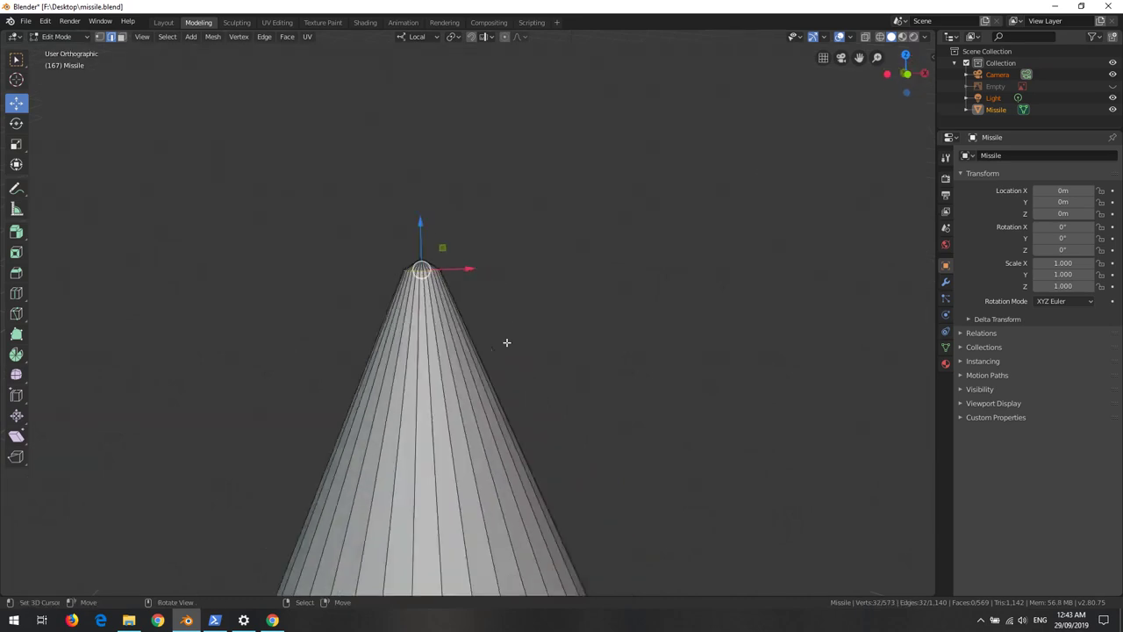
{"action": "middle_click_drag", "start_coordinate": [247, 198], "coordinate": [583, 437], "text": "shift"}
{"action": "scroll", "coordinate": [594, 378], "scroll_direction": "up", "scroll_amount": 3}
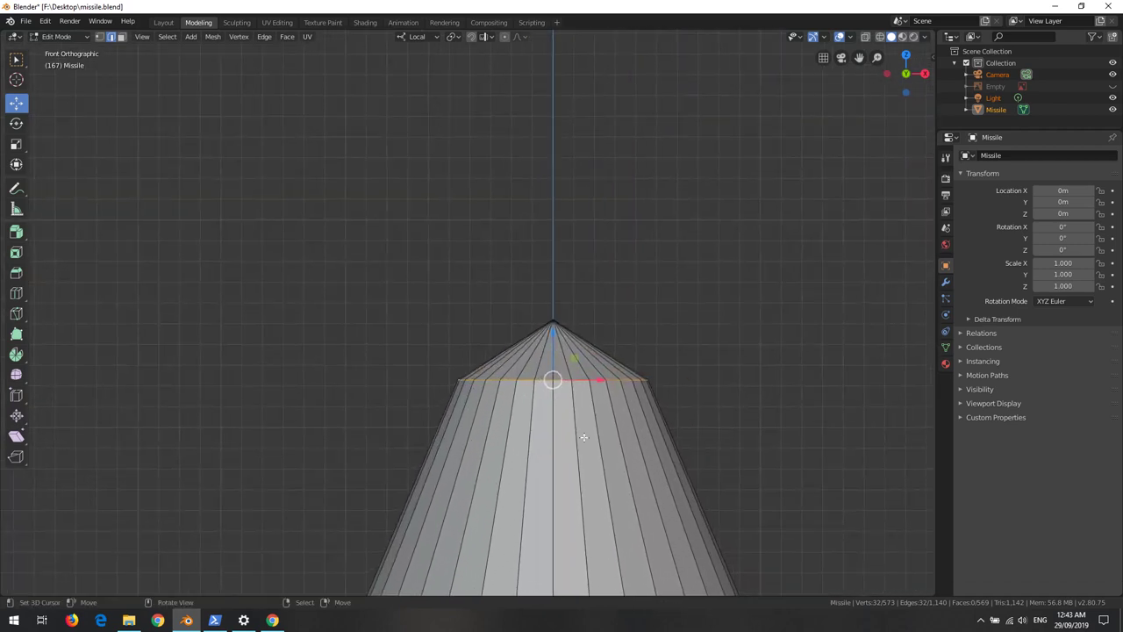
{"action": "key", "text": "g"}
{"action": "key", "text": "g"}
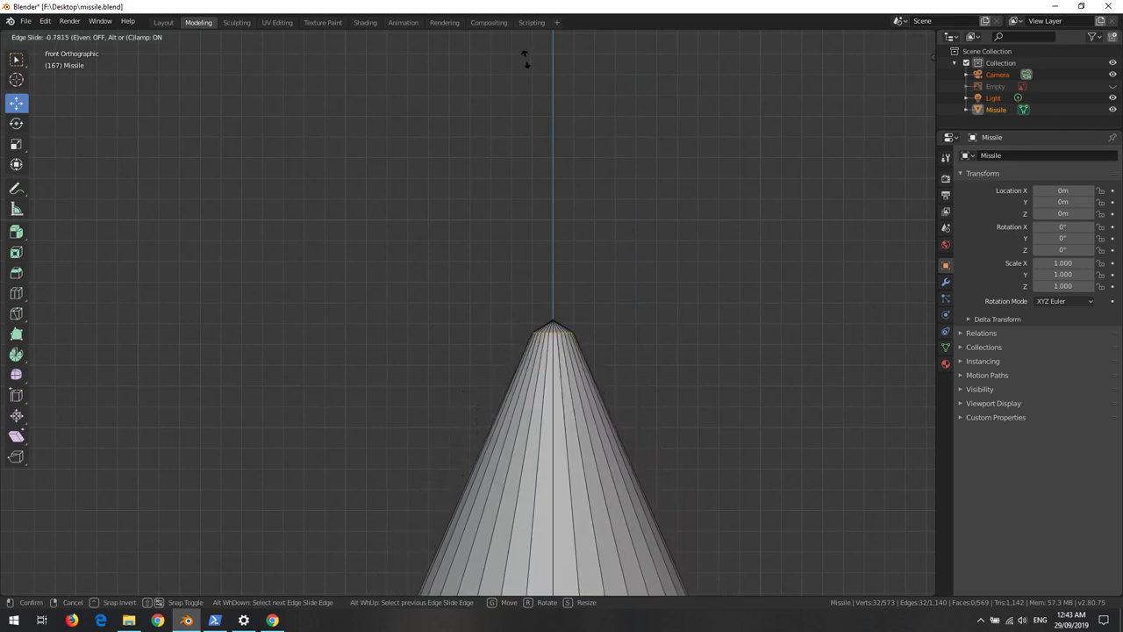
{"action": "left_click", "coordinate": [520, 116]}
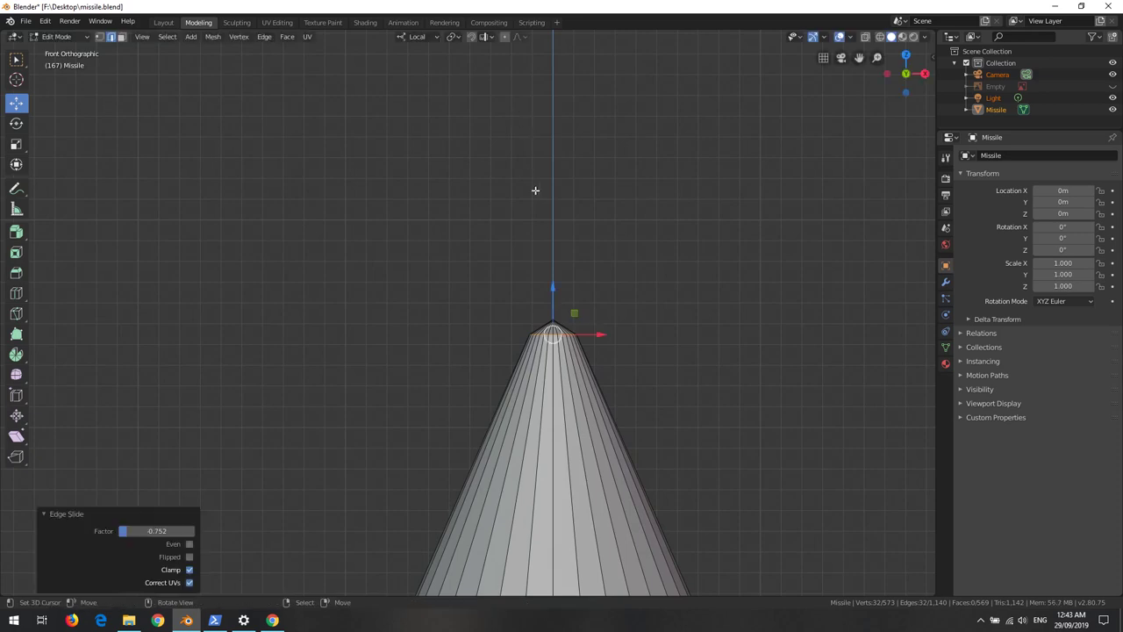
Step: Move the tip vertex about 0.0005 m down along local Z and return to Object Mode to inspect the nose
{"action": "left_click", "coordinate": [99, 36]}
{"action": "key", "text": "a"}
{"action": "left_click", "coordinate": [558, 320]}
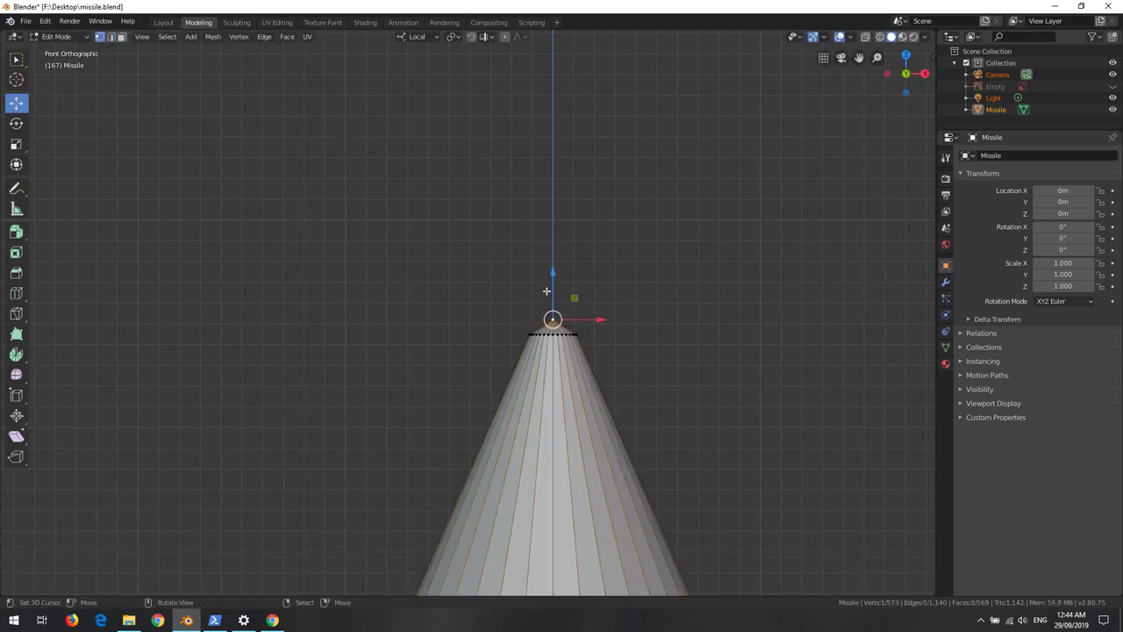
{"action": "key", "text": "g"}
{"action": "key", "text": "z"}
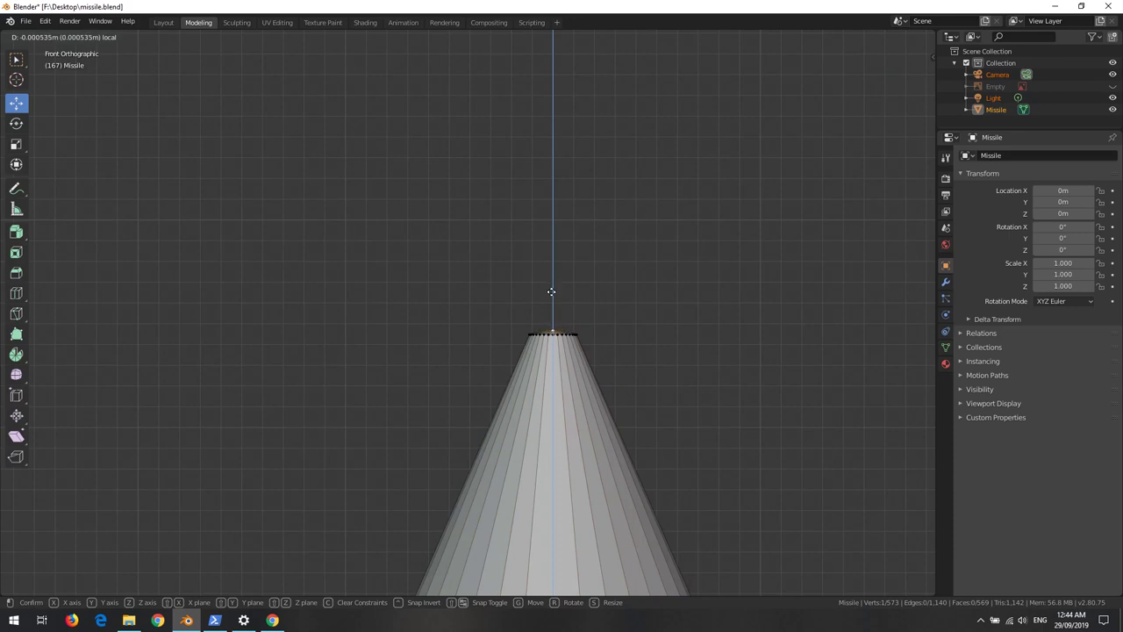
{"action": "left_click", "coordinate": [551, 291]}
{"action": "key", "text": "Tab"}
{"action": "key", "text": "KP_Decimal"}
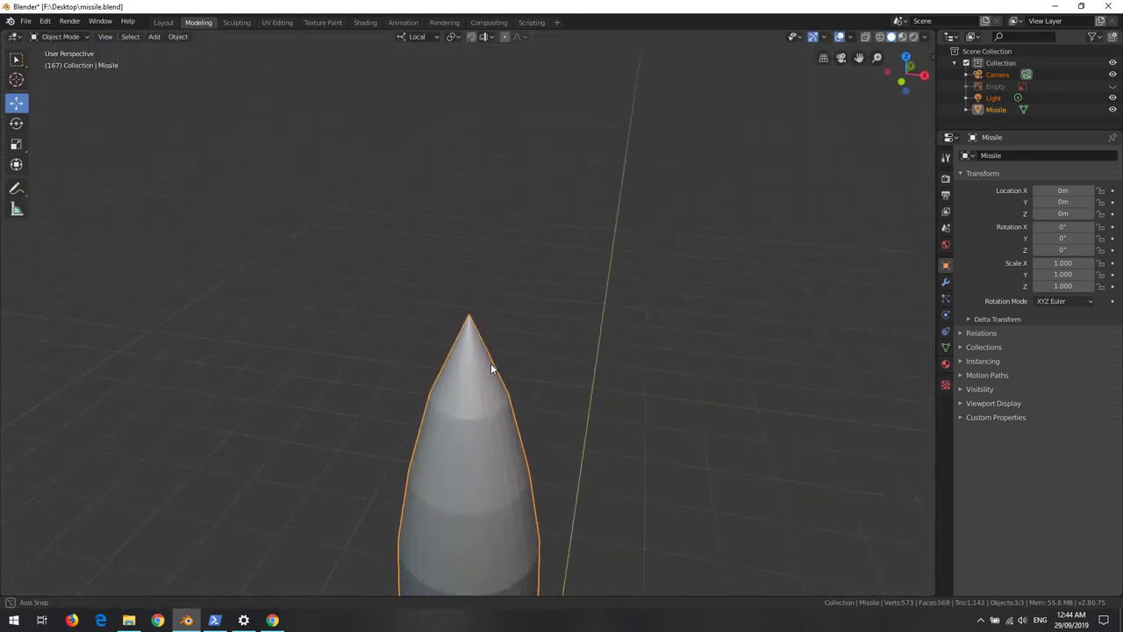
{"action": "scroll", "coordinate": [474, 394], "scroll_direction": "down", "scroll_amount": 6}
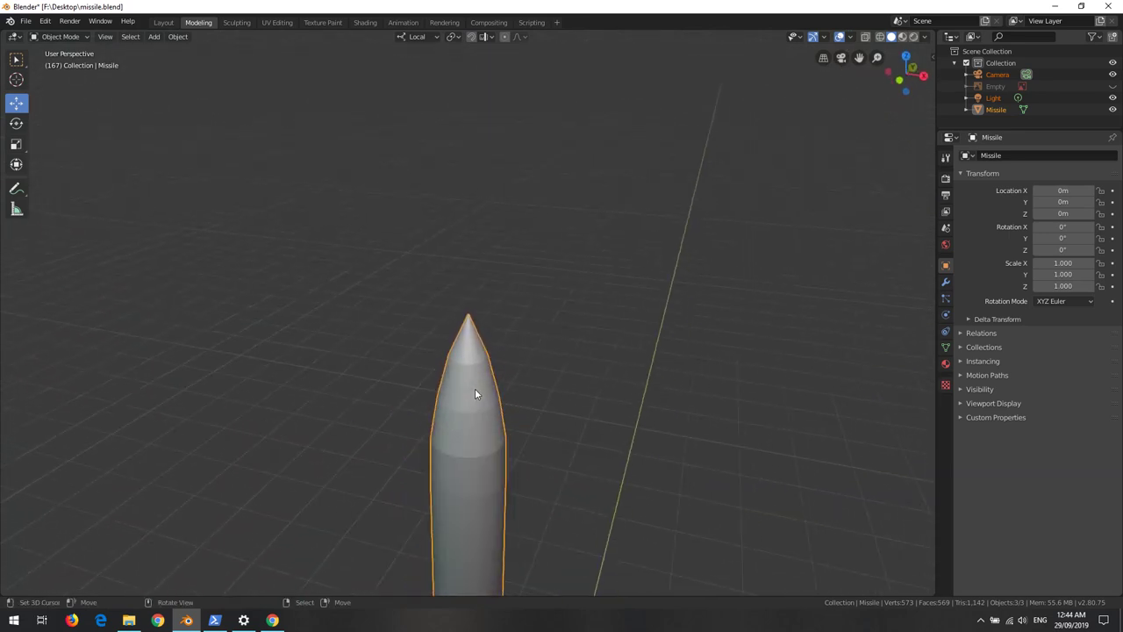